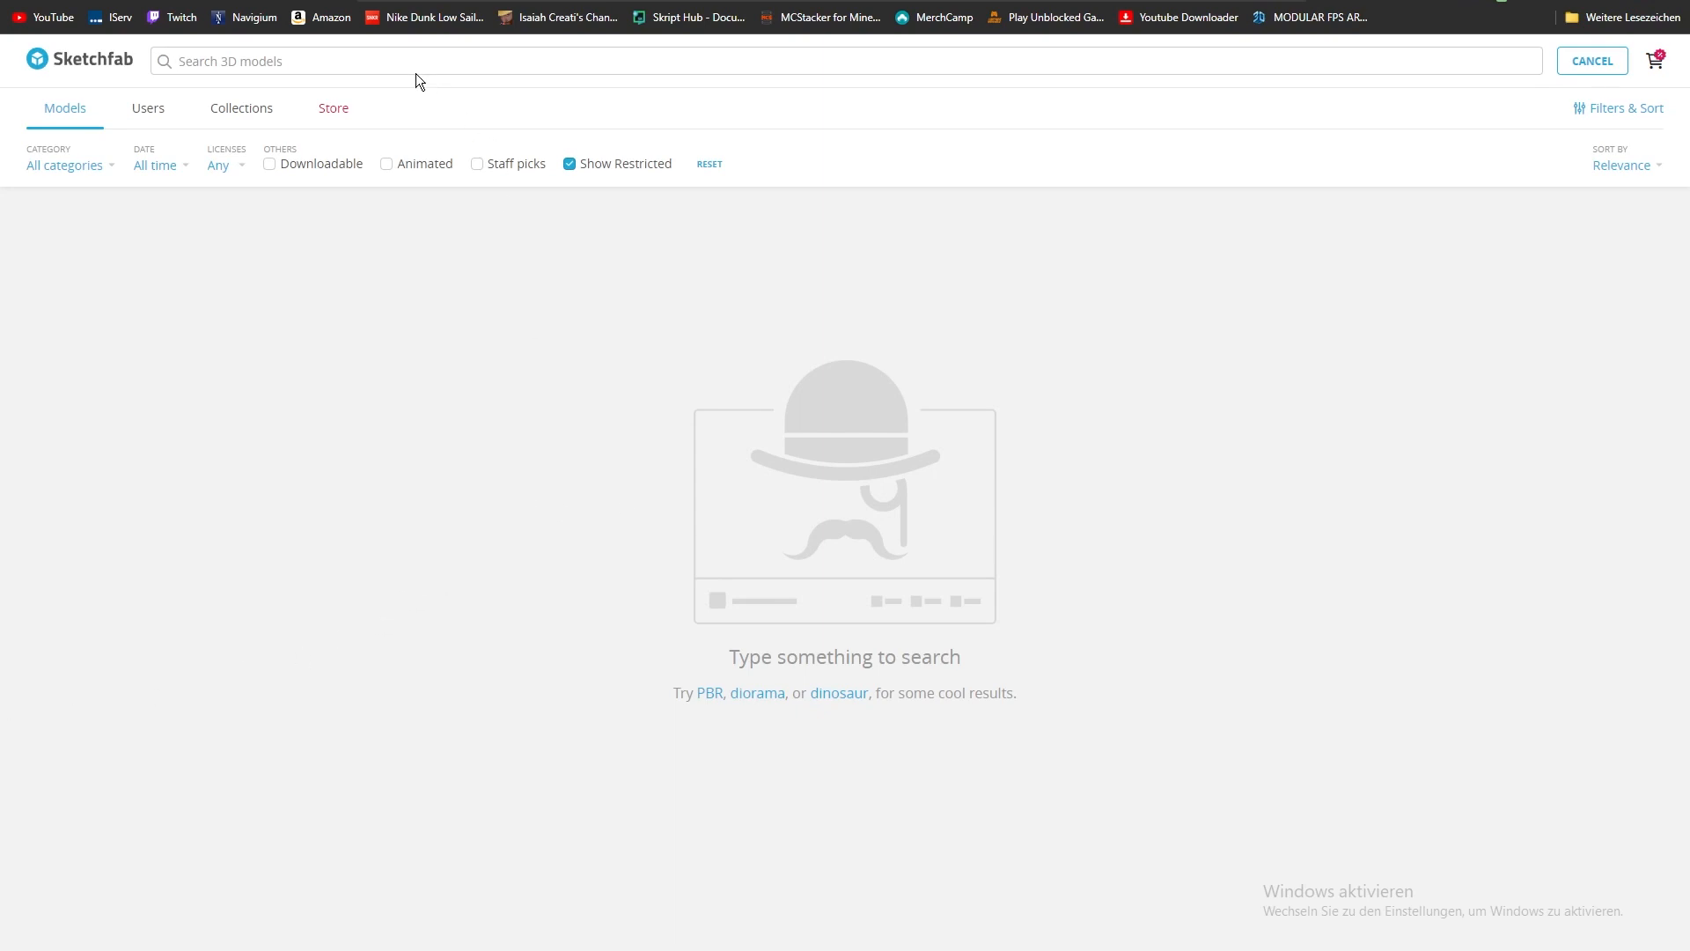
- Search the 3D models for "sniper" and browse the results
text(sniper)
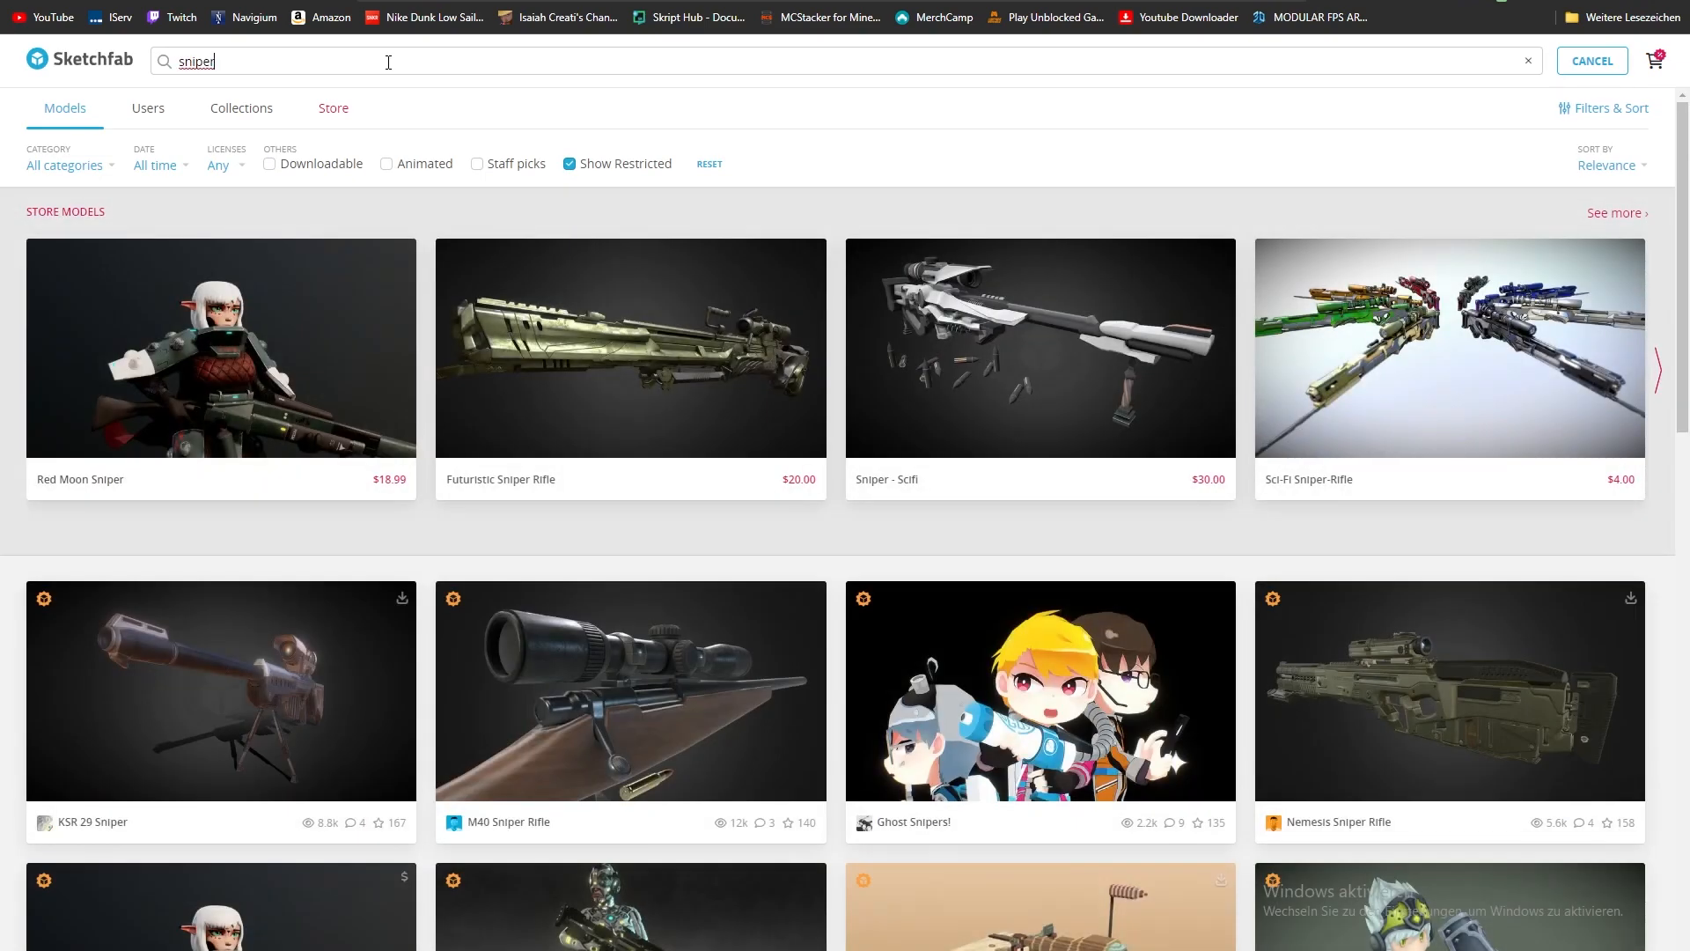
scroll(440, 461, down, 2)
scroll(441, 461, down, 1)
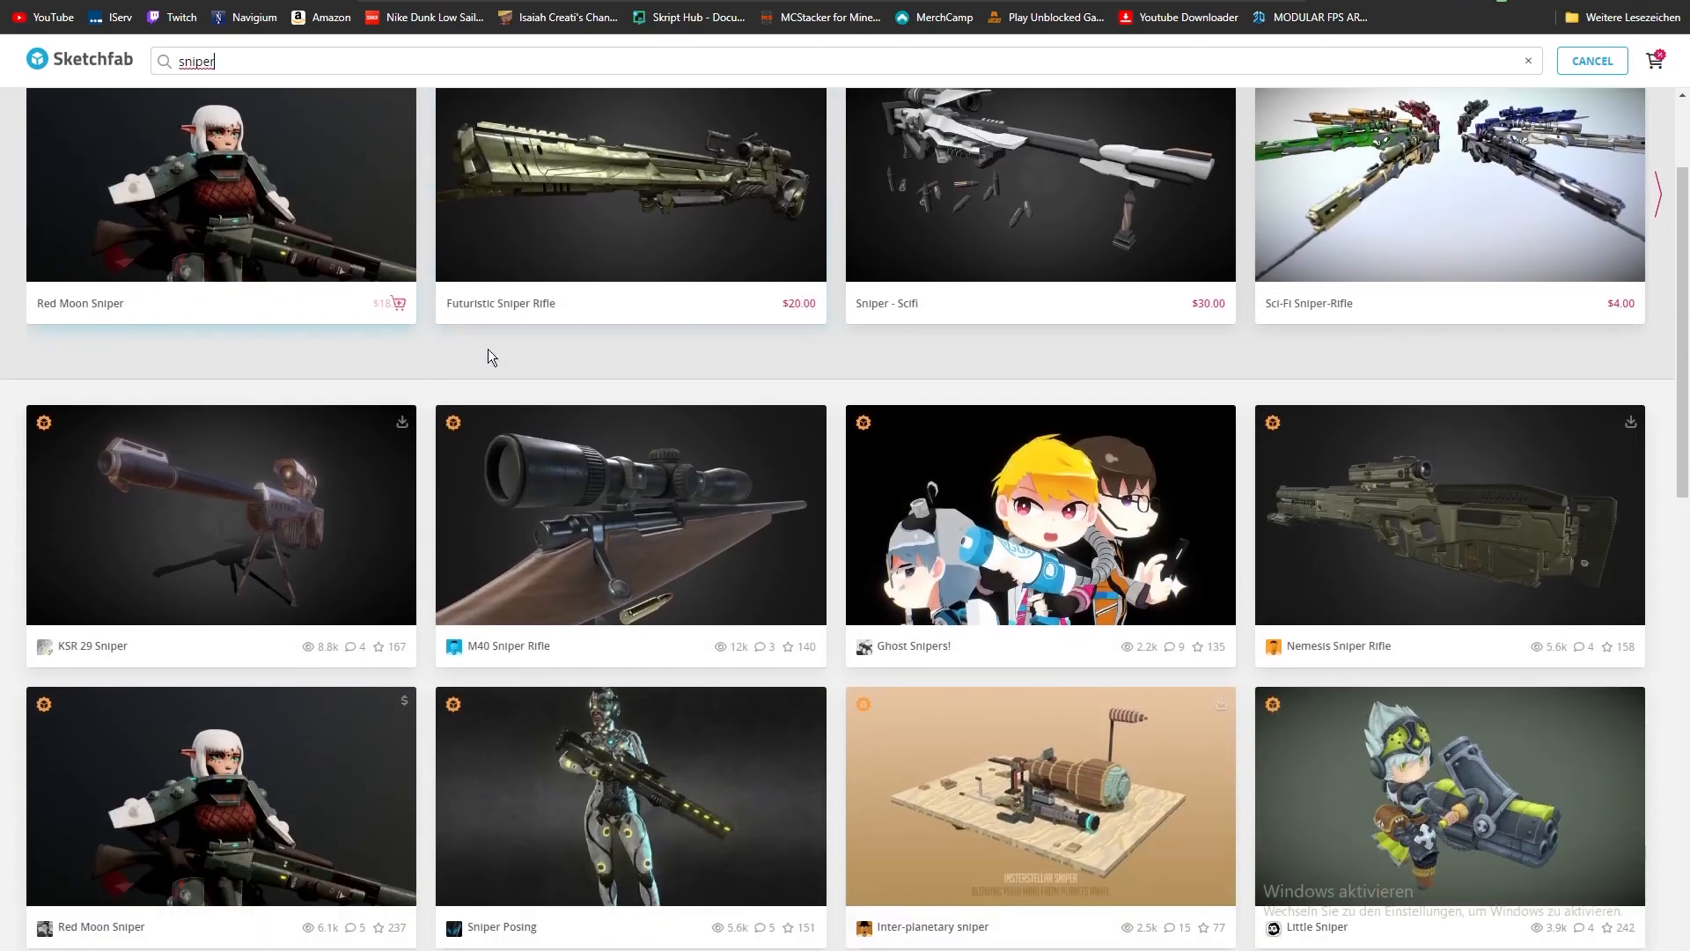
scroll(415, 355, down, 1)
scroll(416, 361, down, 1)
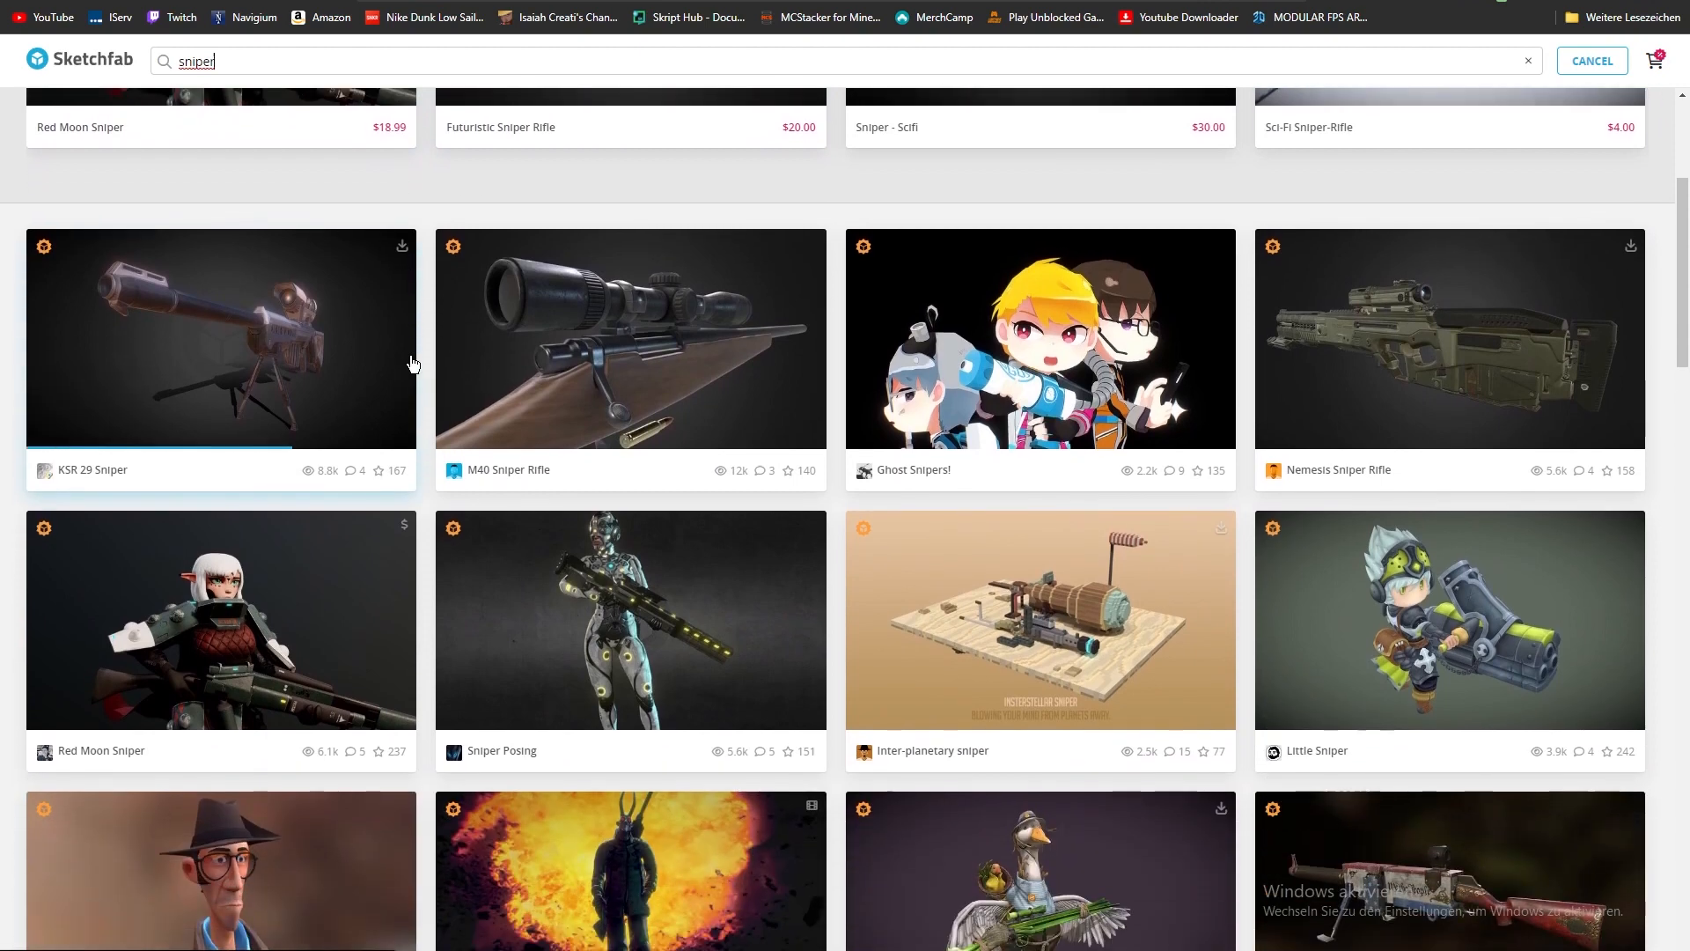
scroll(414, 362, down, 3)
scroll(413, 363, down, 3)
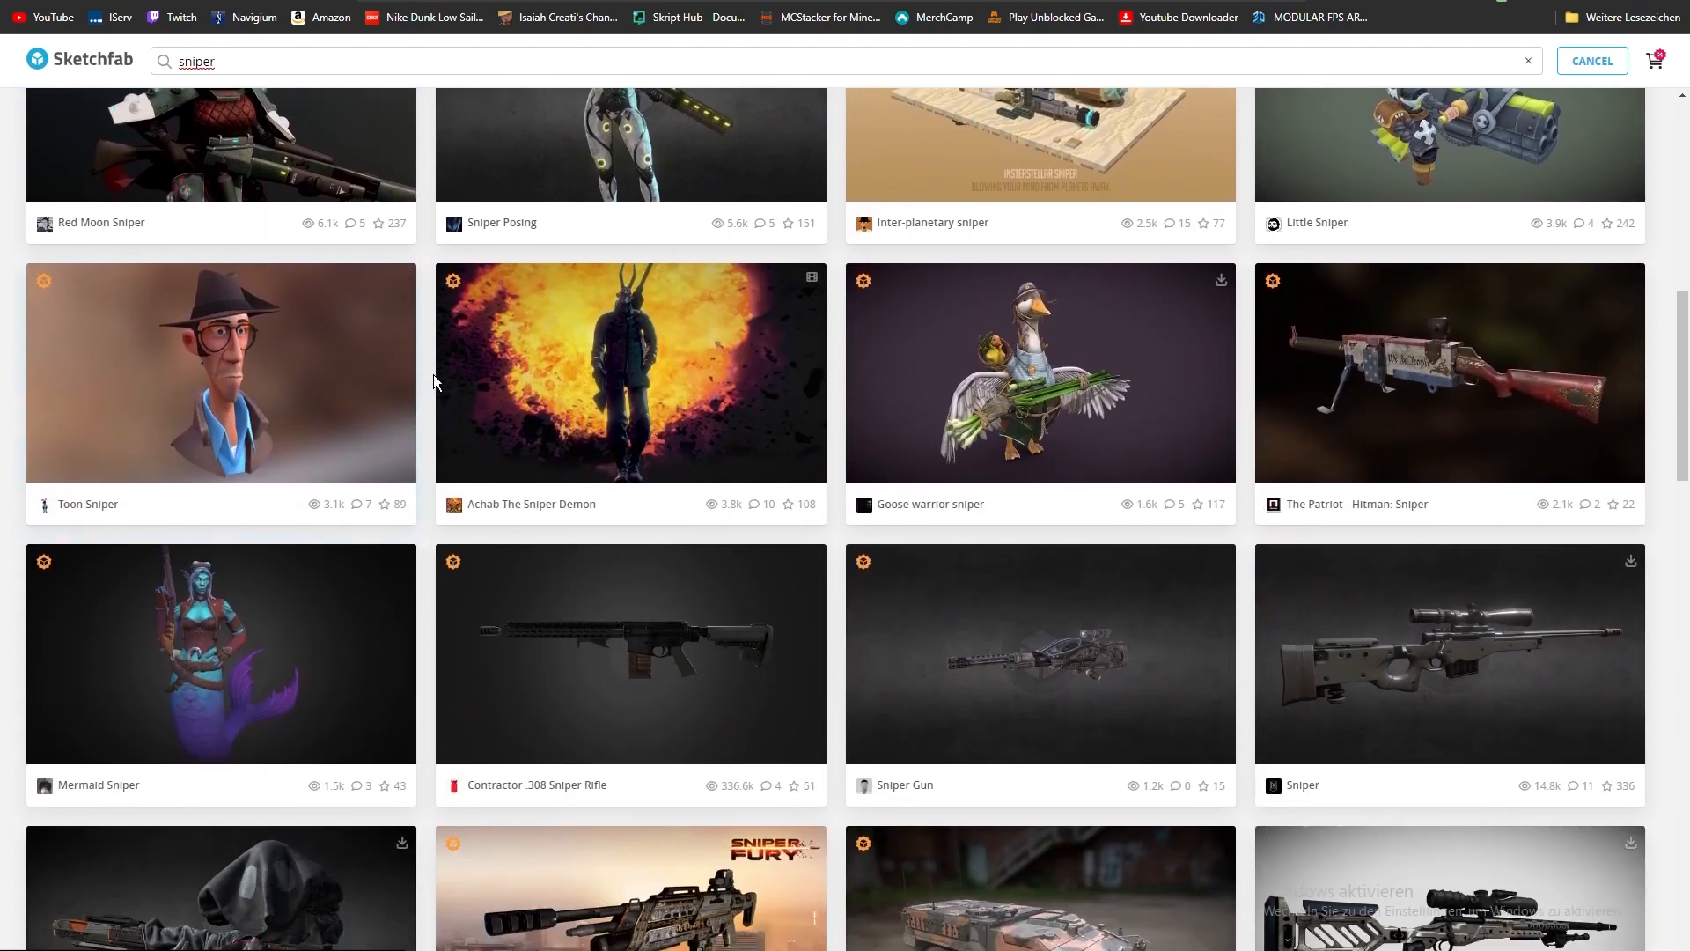
- Search for "sniper rifle" limited to downloadable models and browse the results
click(259, 68)
key(Return)
scroll(376, 328, down, 1)
scroll(405, 247, up, 1)
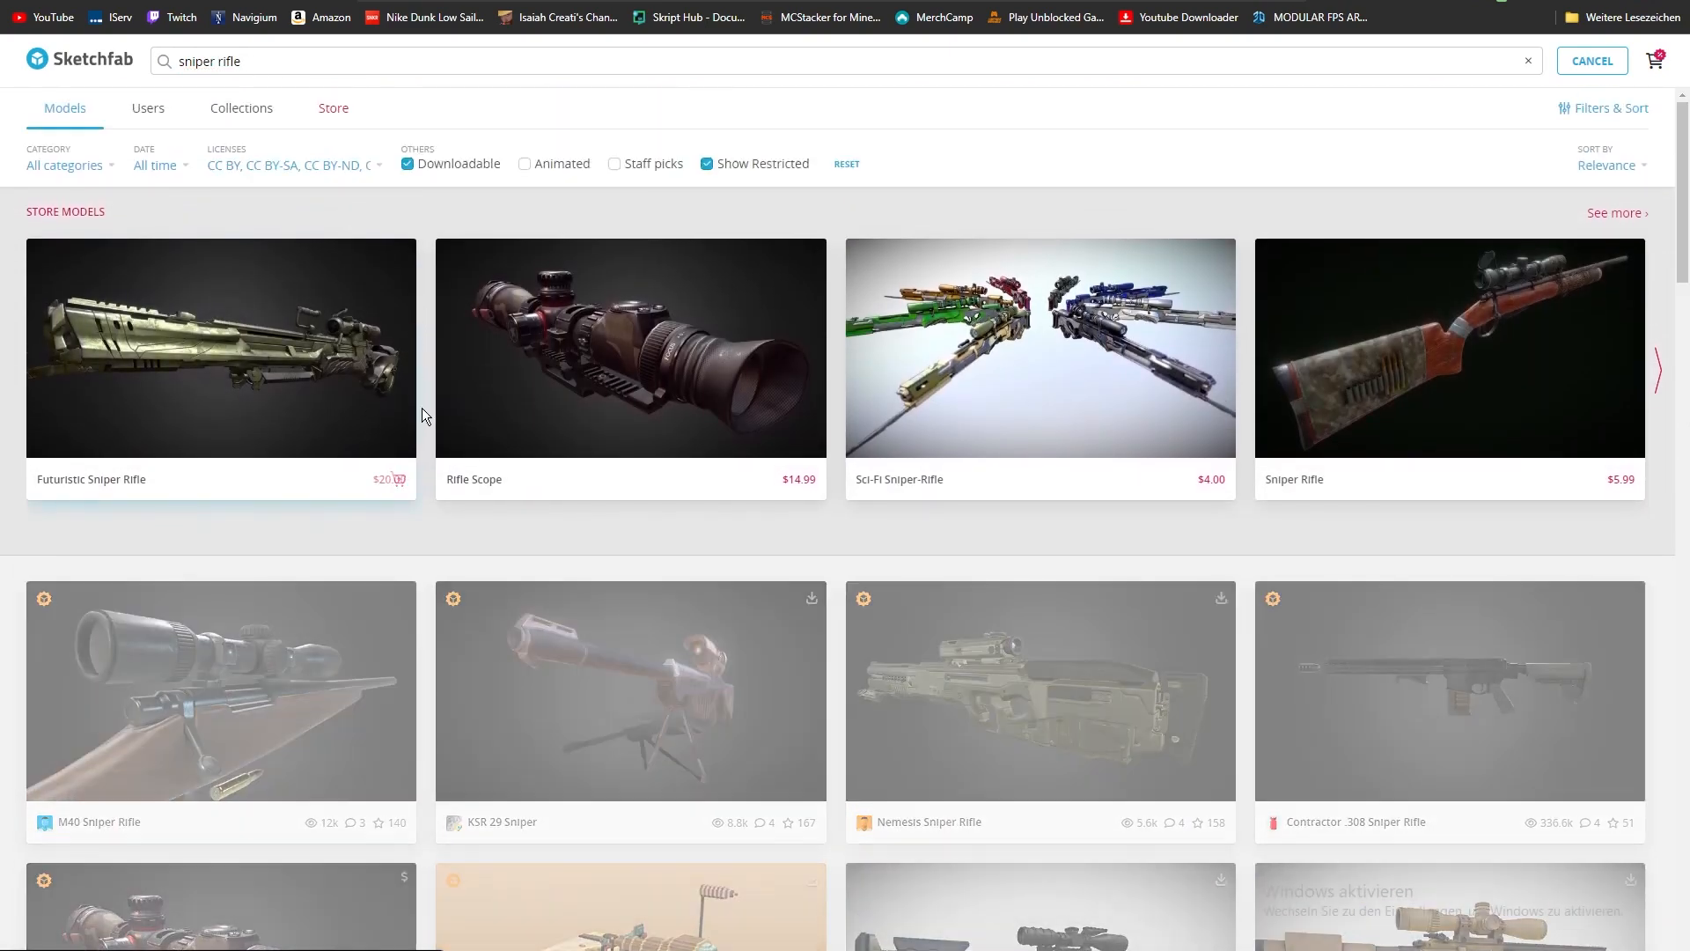
scroll(423, 410, down, 6)
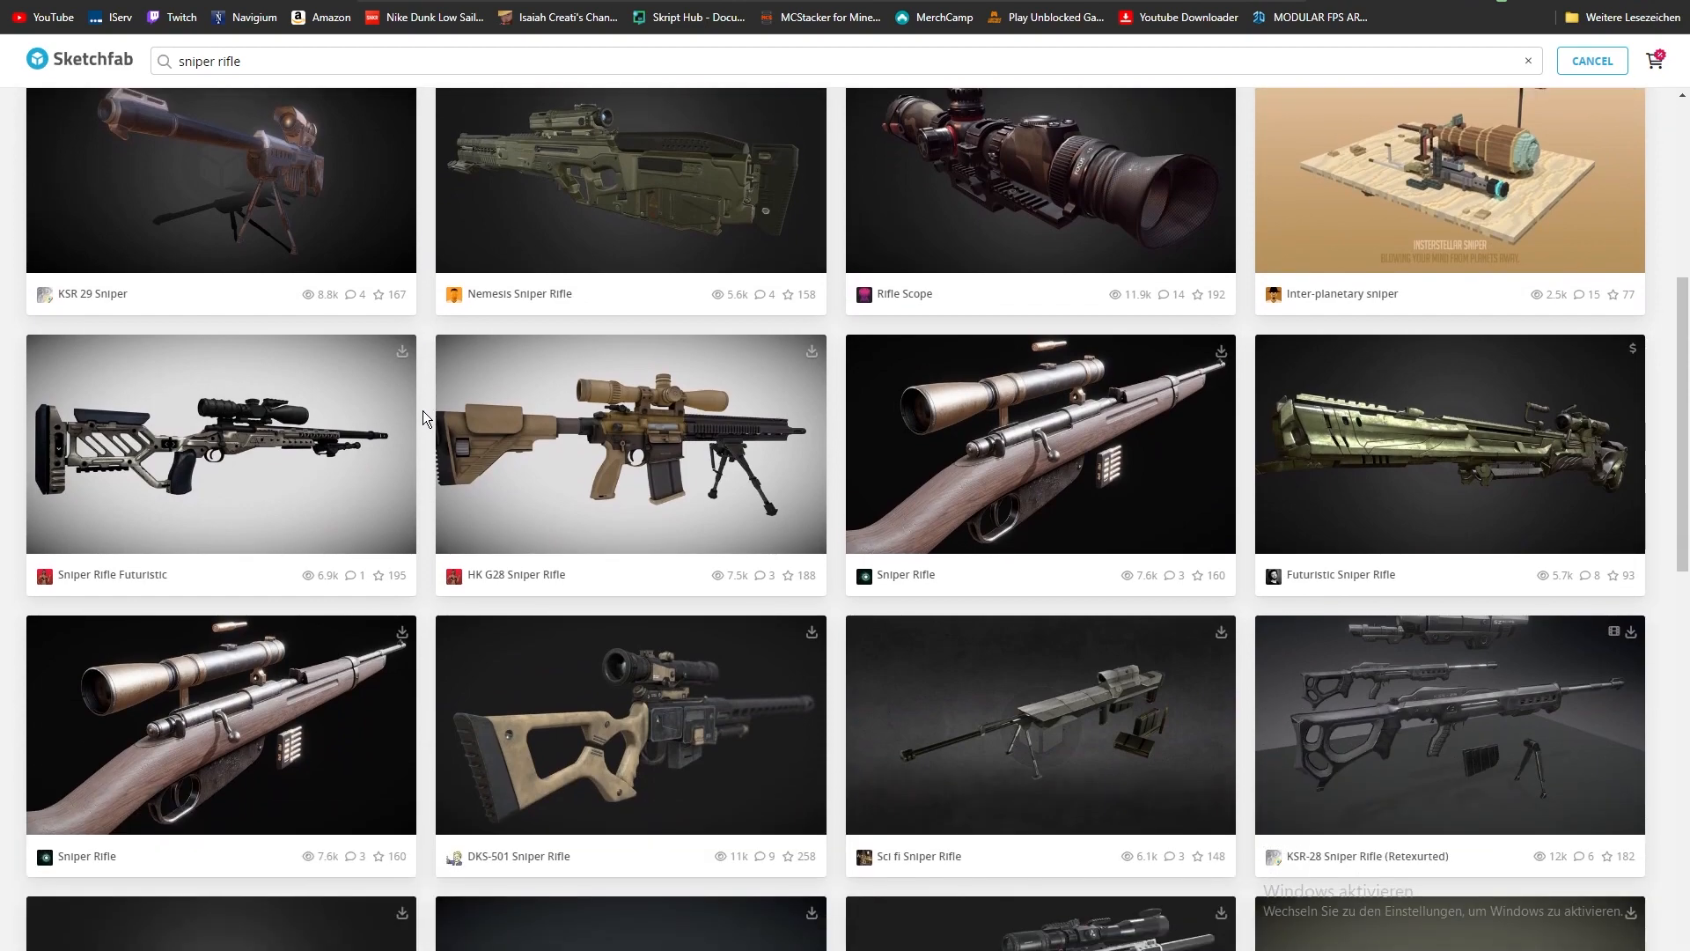
scroll(423, 410, down, 10)
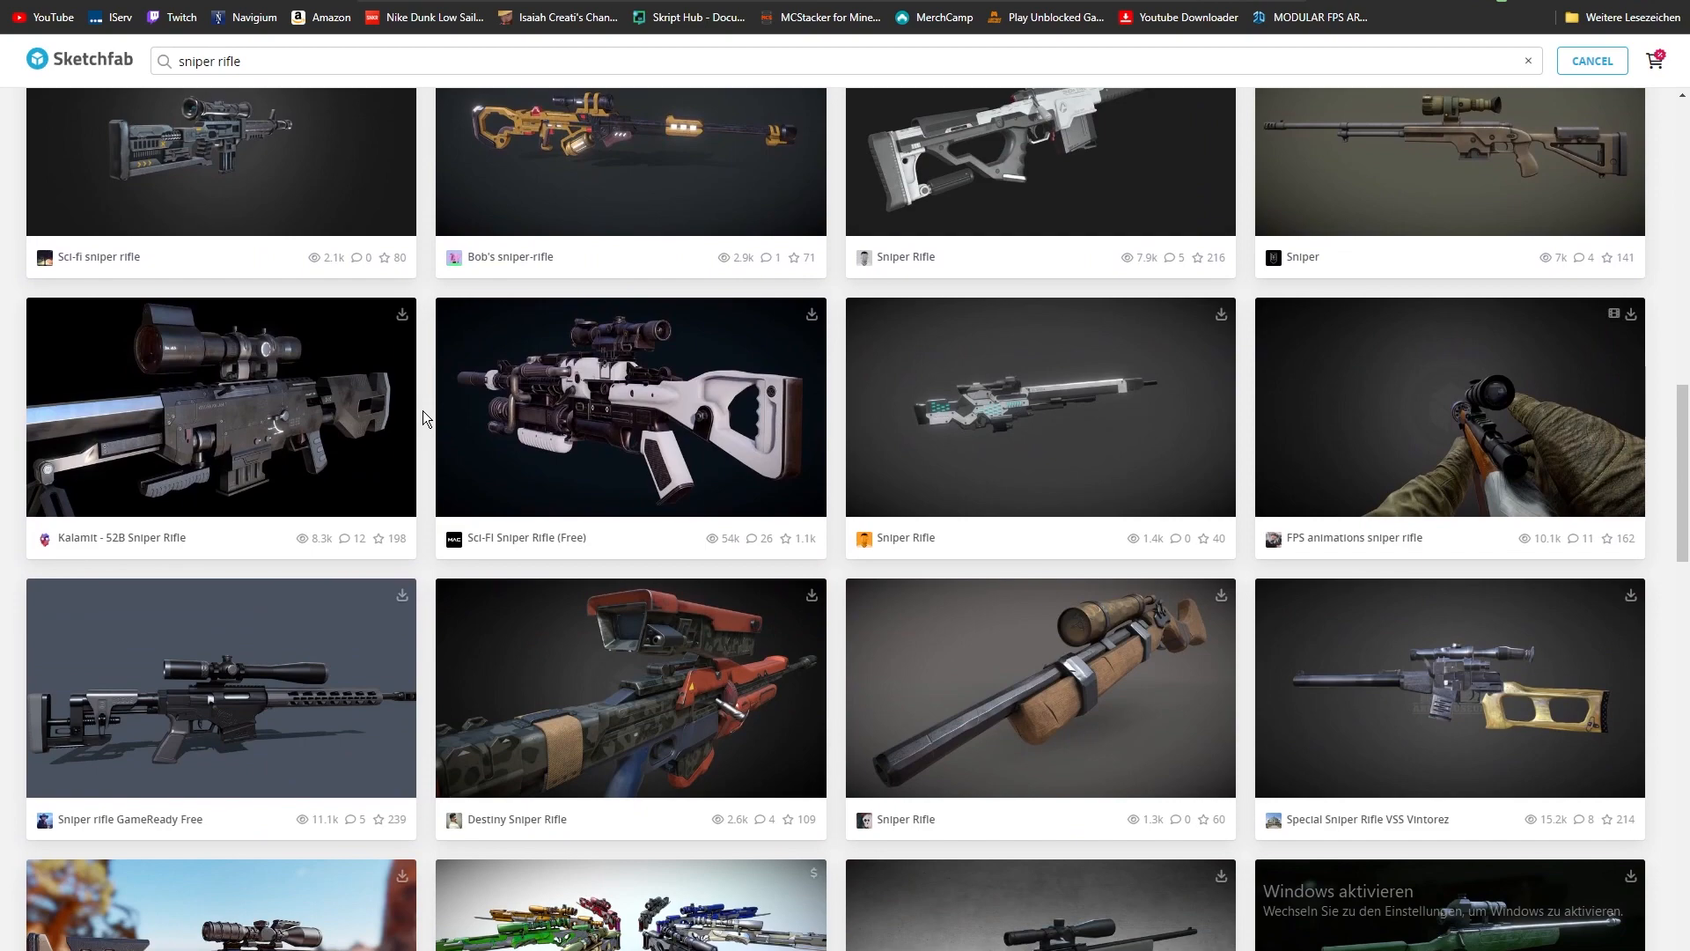
scroll(422, 410, down, 5)
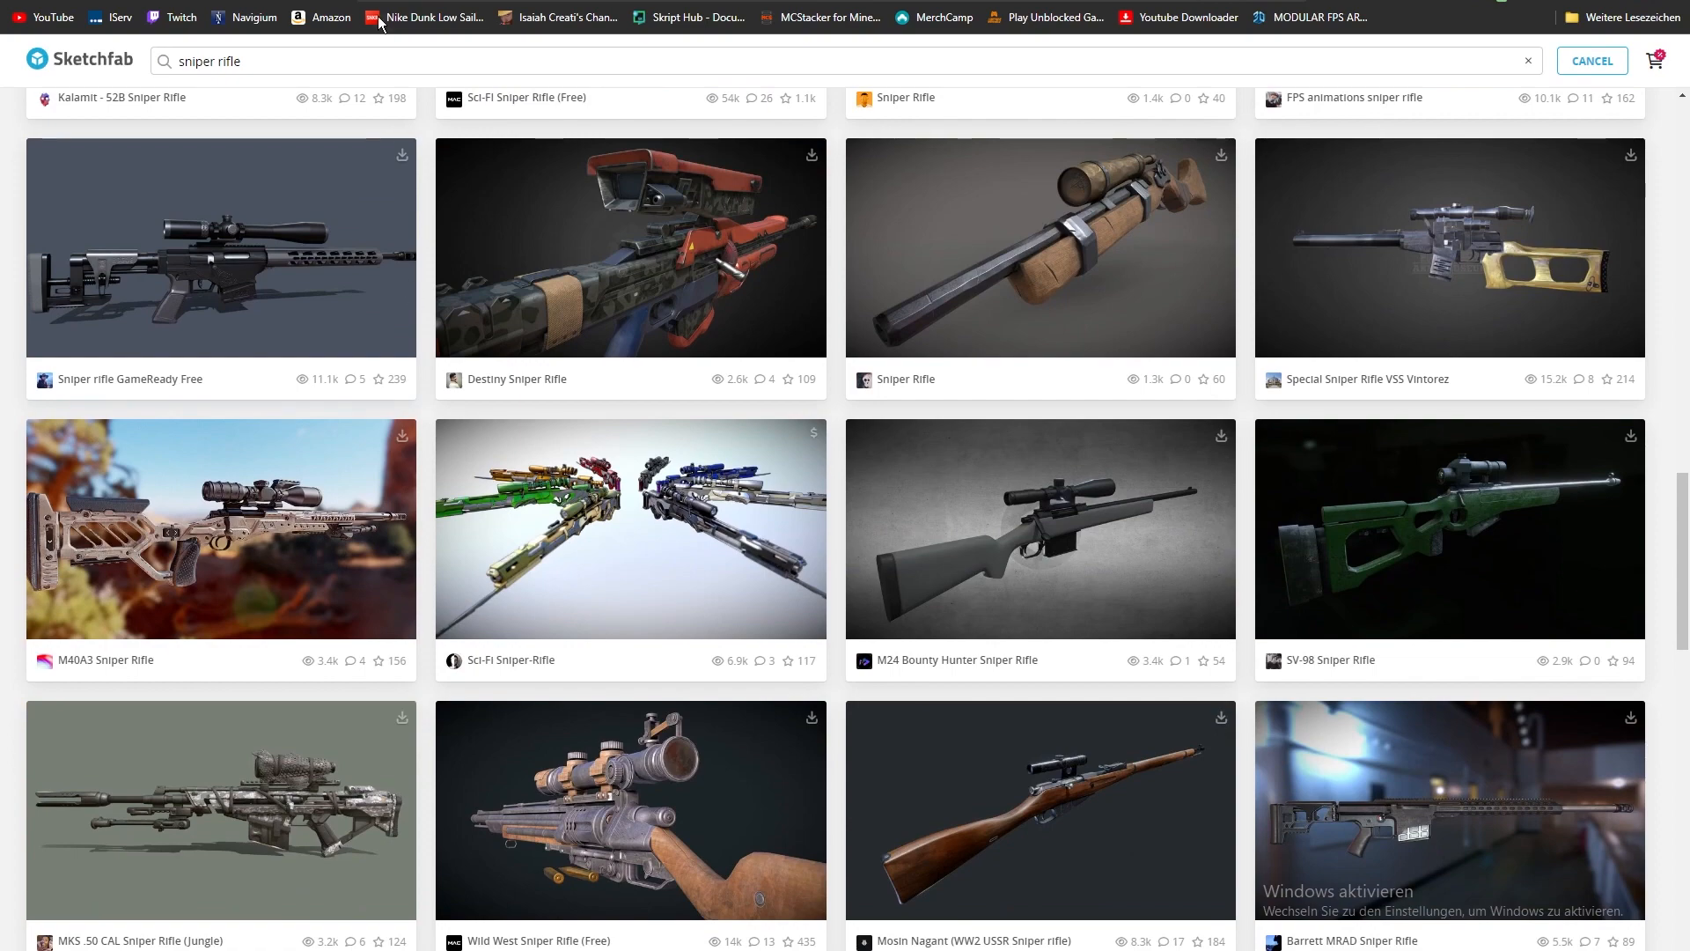
- Search for "sniper rifle kal", open the wooden-stocked Sniper Rifle model and inspect it up close in the 3D viewer
click(303, 63)
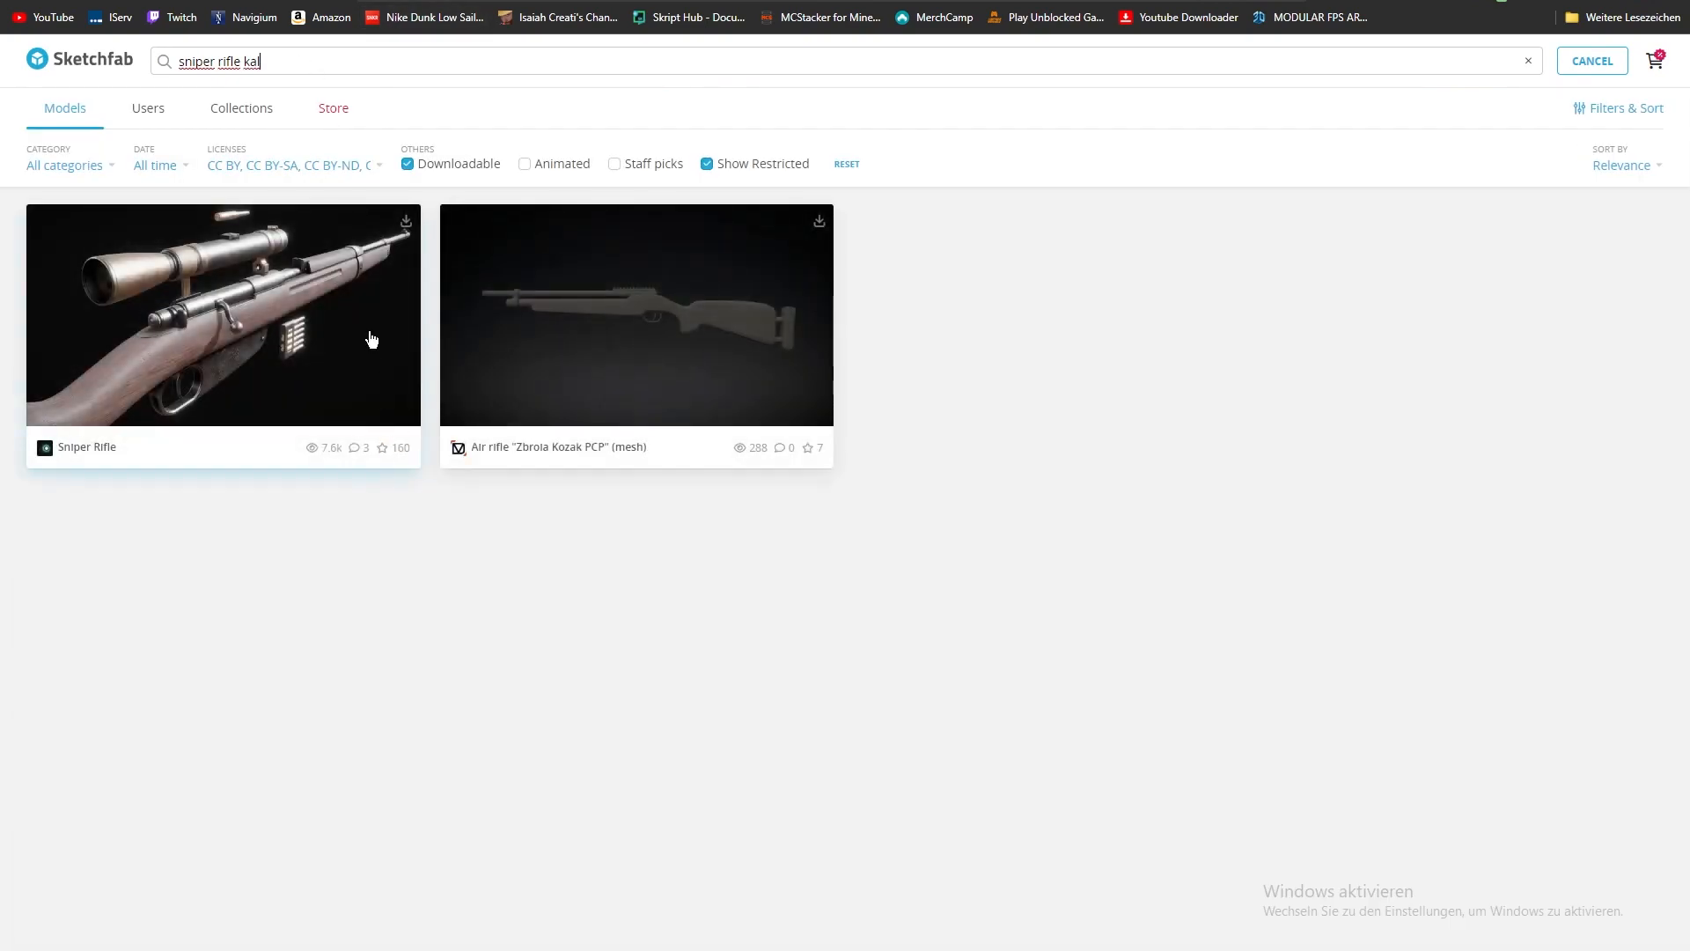
click(200, 322)
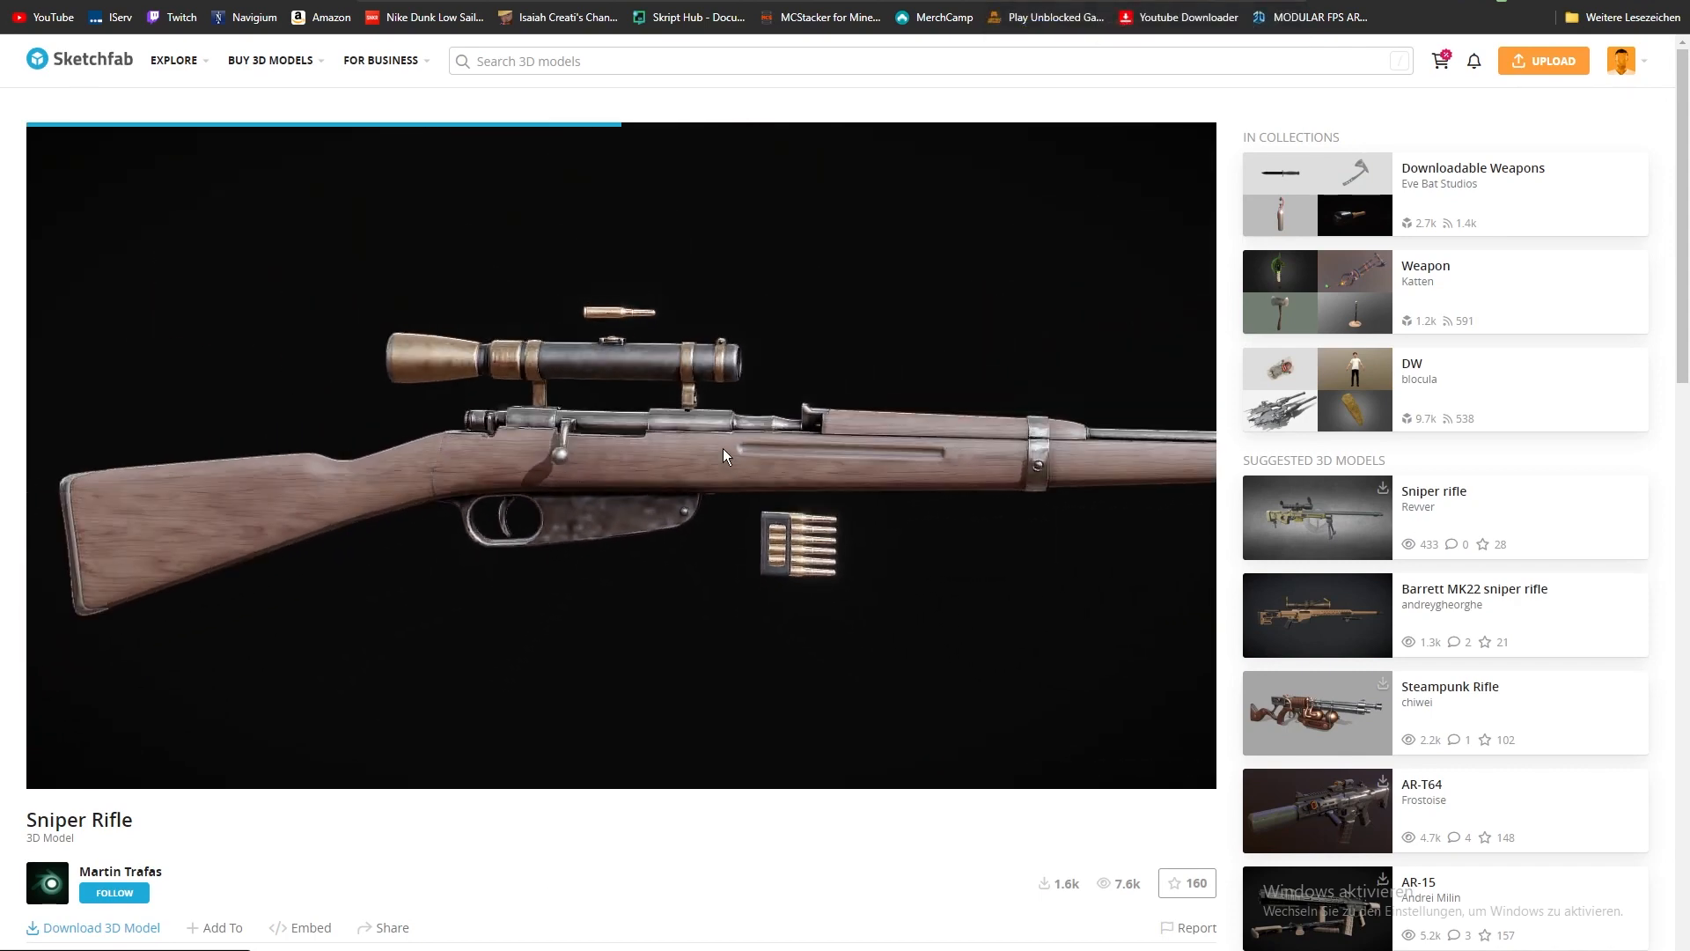
drag(728, 447, 1000, 449)
drag(773, 463, 1022, 445)
scroll(782, 469, up, 4)
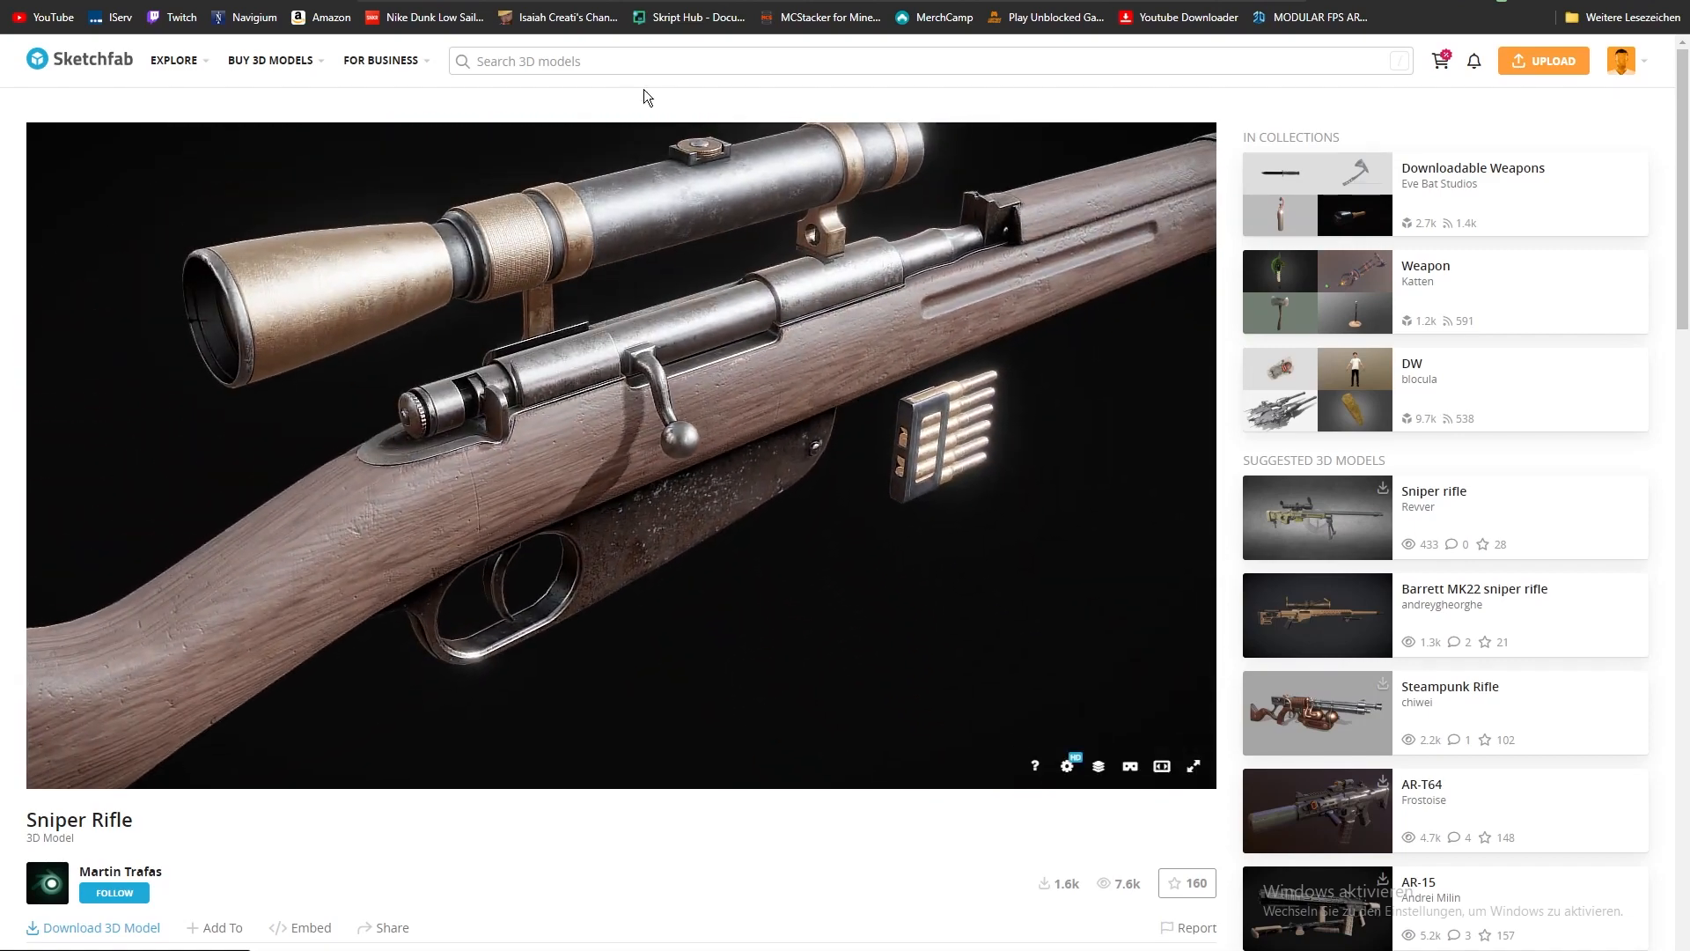
- Return to the search results and shorten the search term to "sniper rifle", keeping only downloadable models
key(alt+Left)
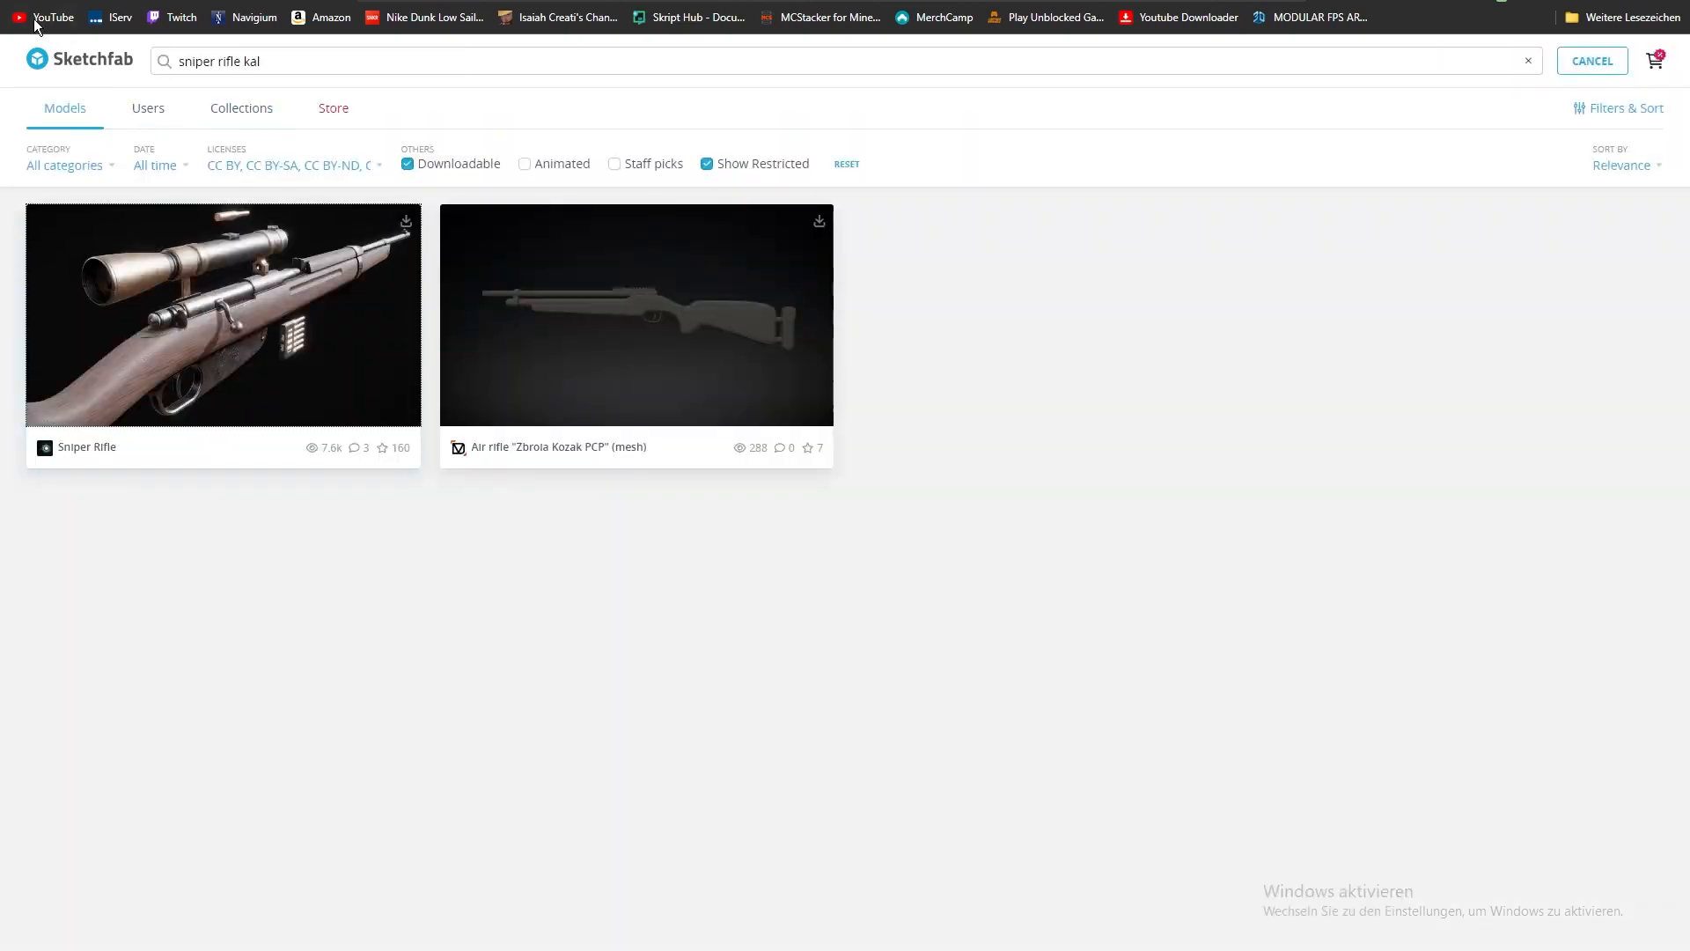
click(4, 0)
click(50, 0)
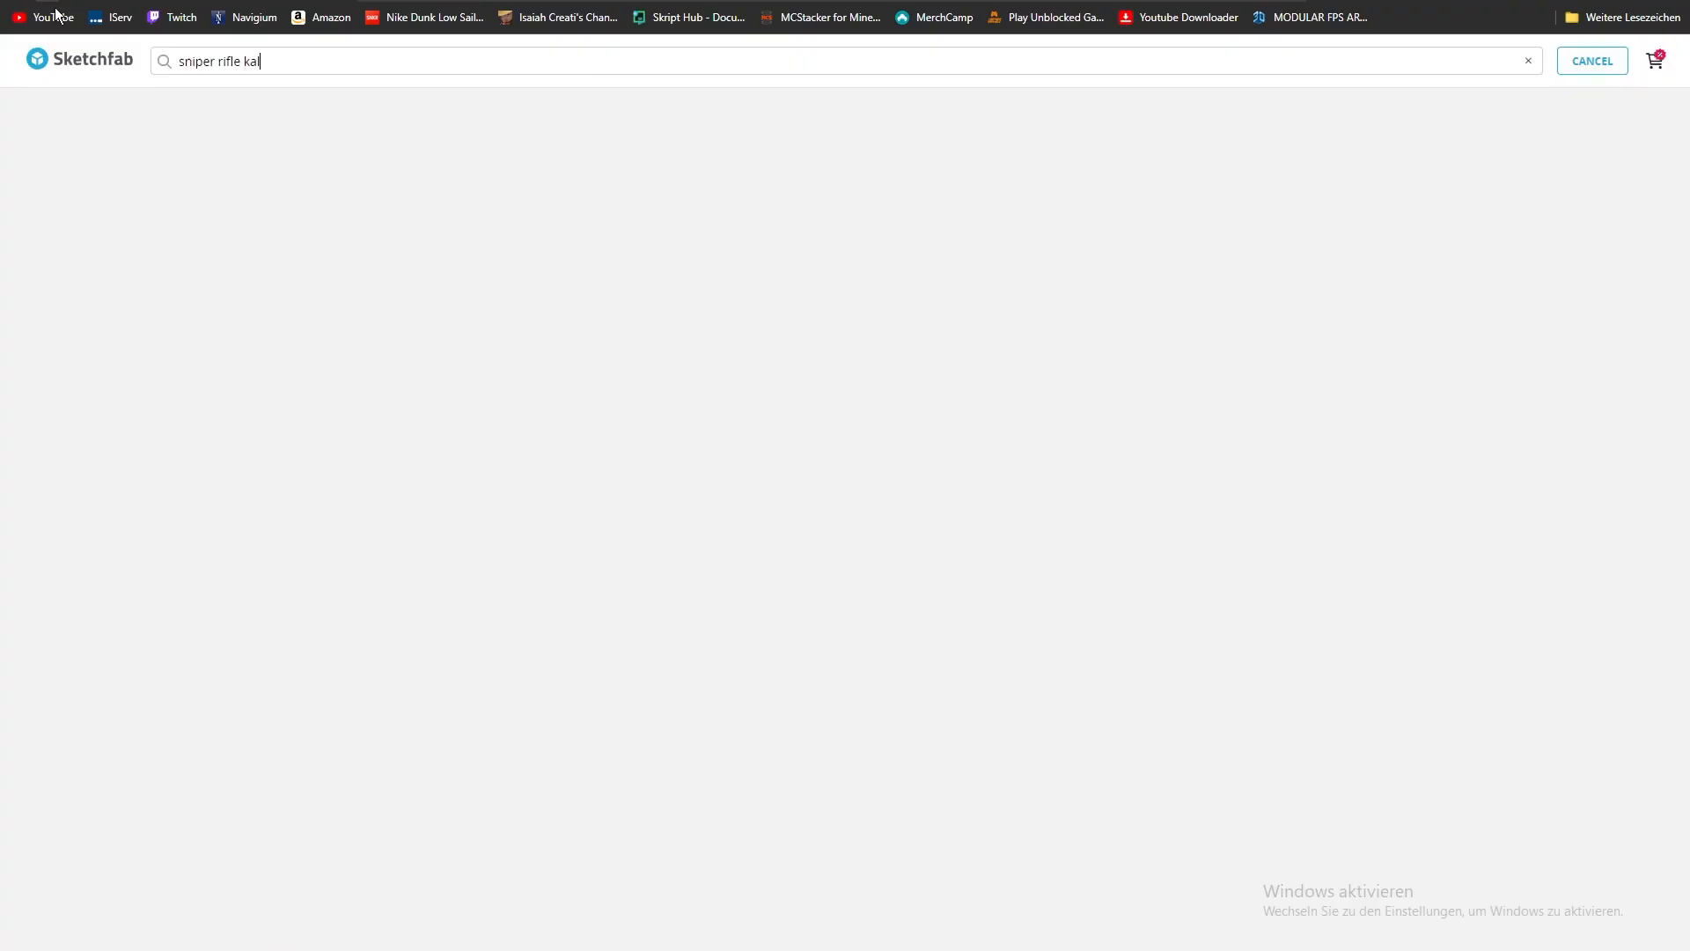
click(471, 62)
key(BackSpace)
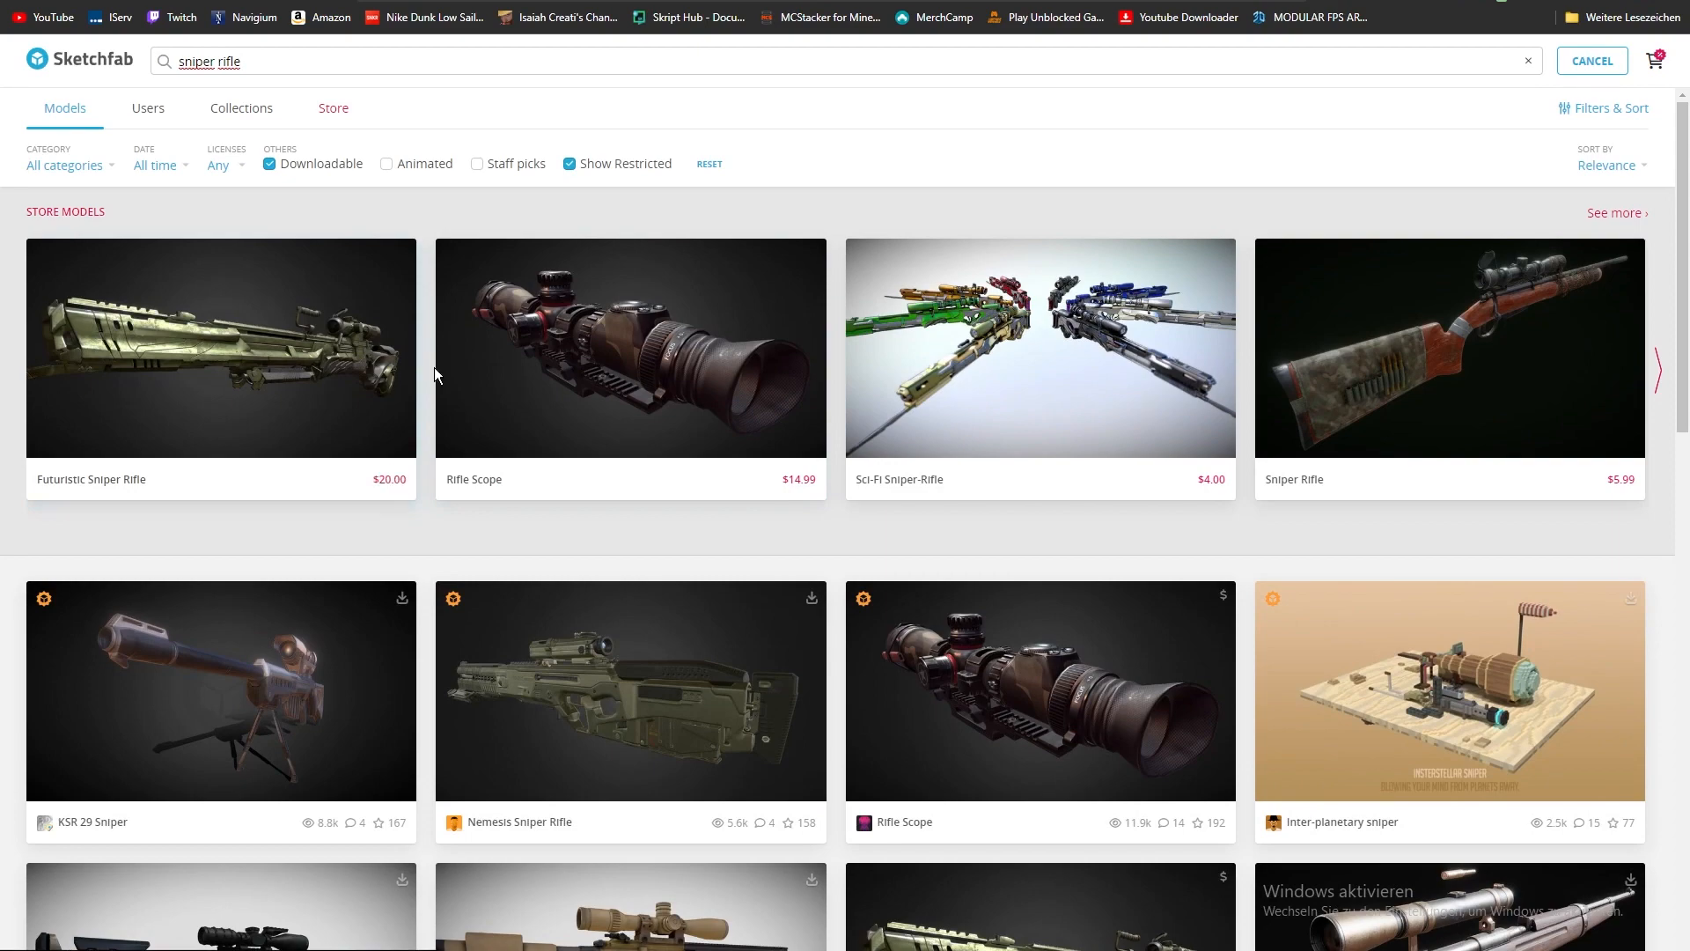
- Look through the downloadable sniper rifle results down to the SV-98M Sniper rifle
scroll(435, 367, down, 4)
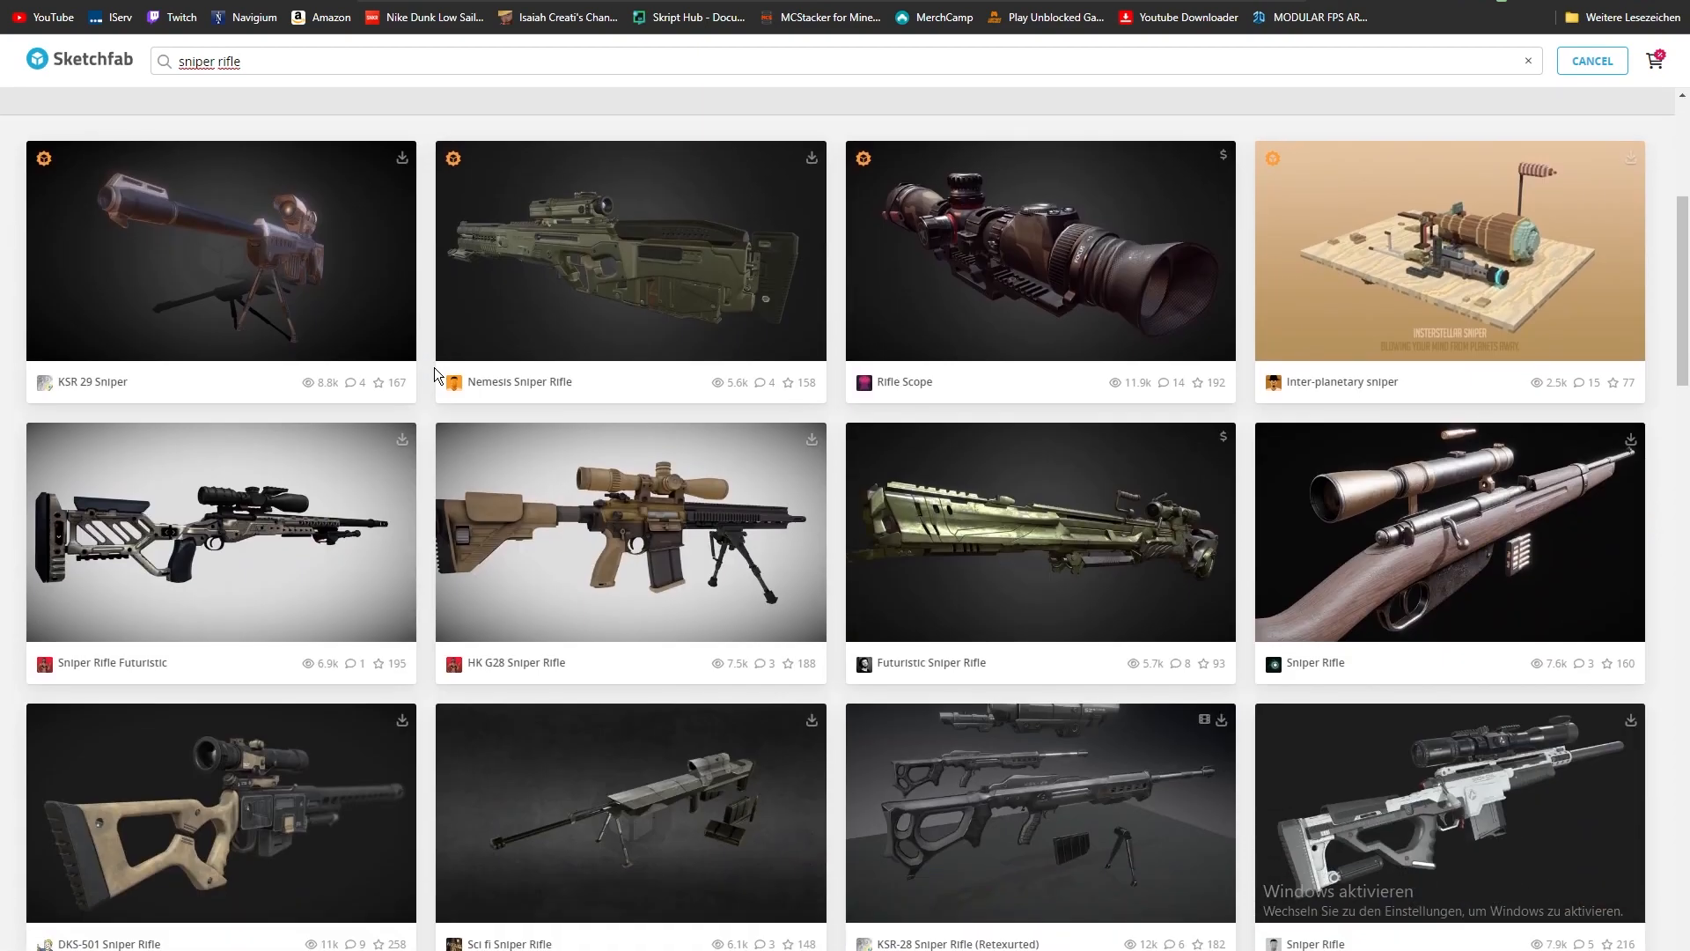
scroll(435, 367, down, 4)
scroll(435, 367, down, 3)
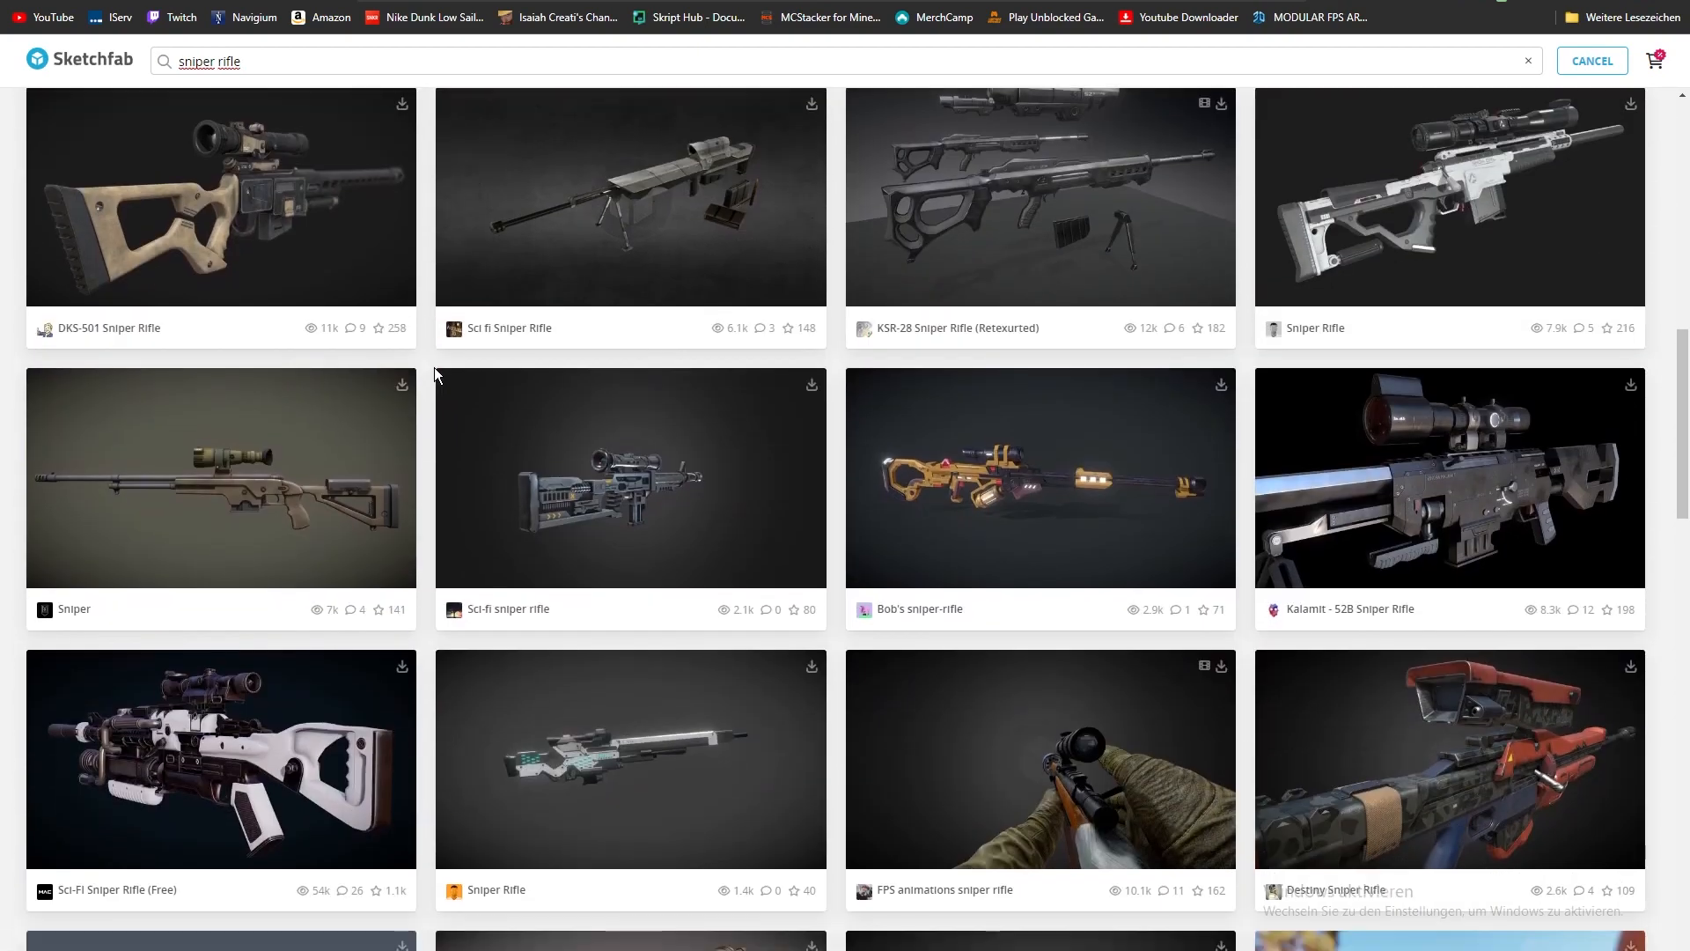
scroll(435, 367, down, 3)
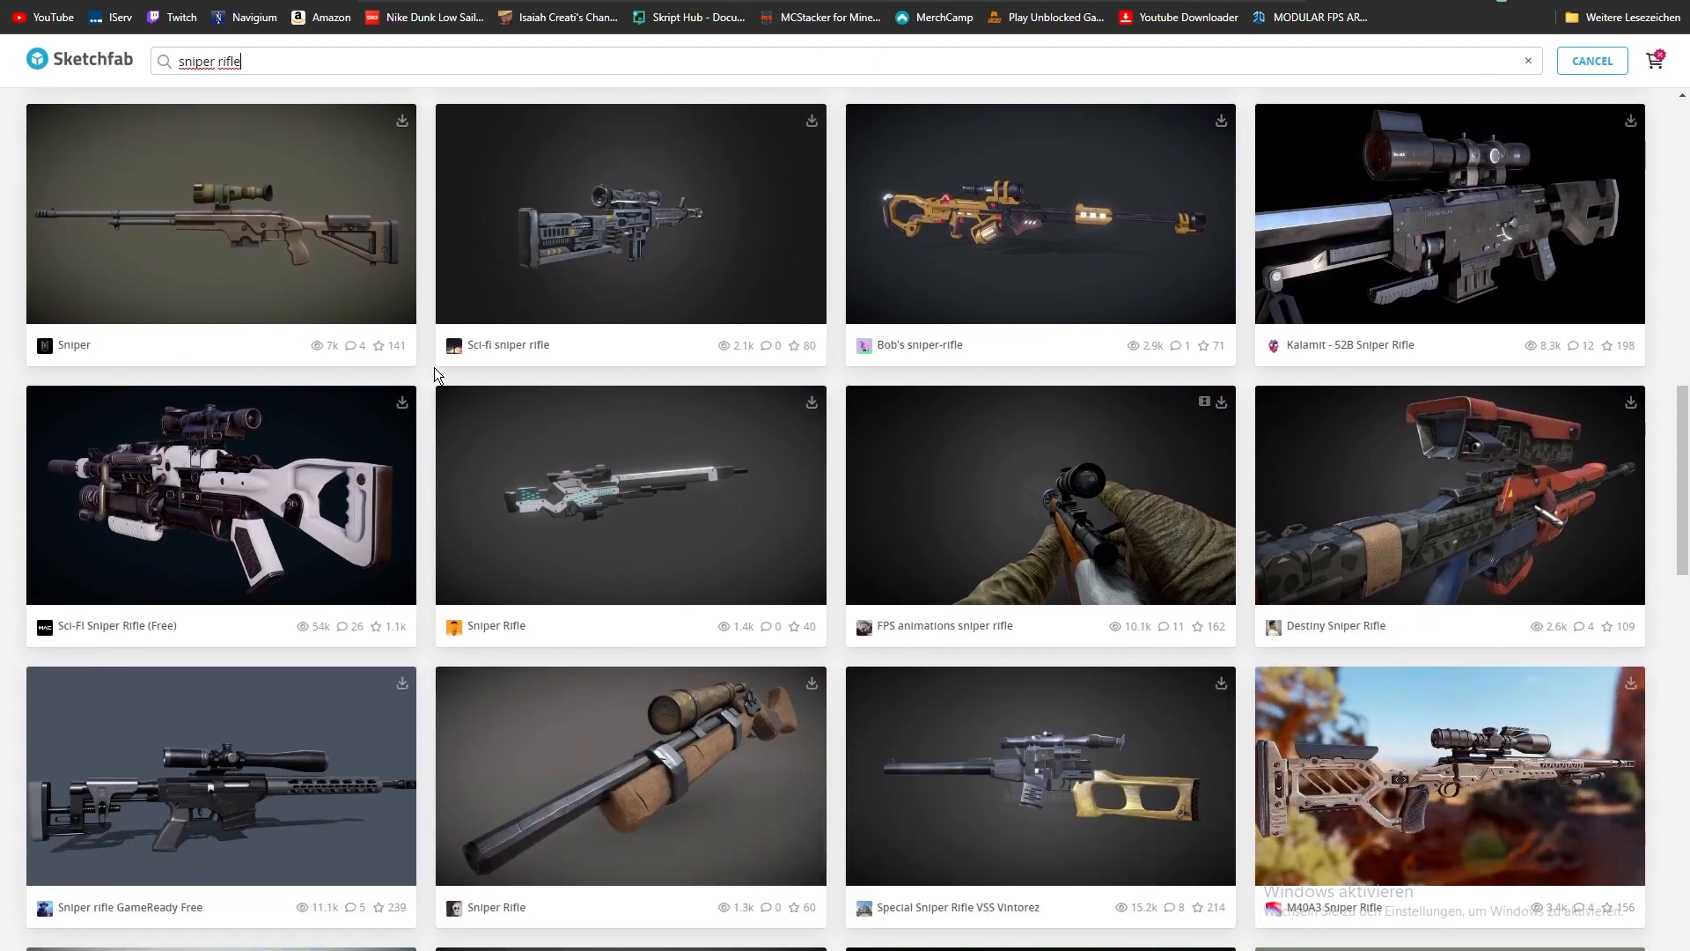
scroll(435, 367, down, 4)
scroll(434, 367, down, 4)
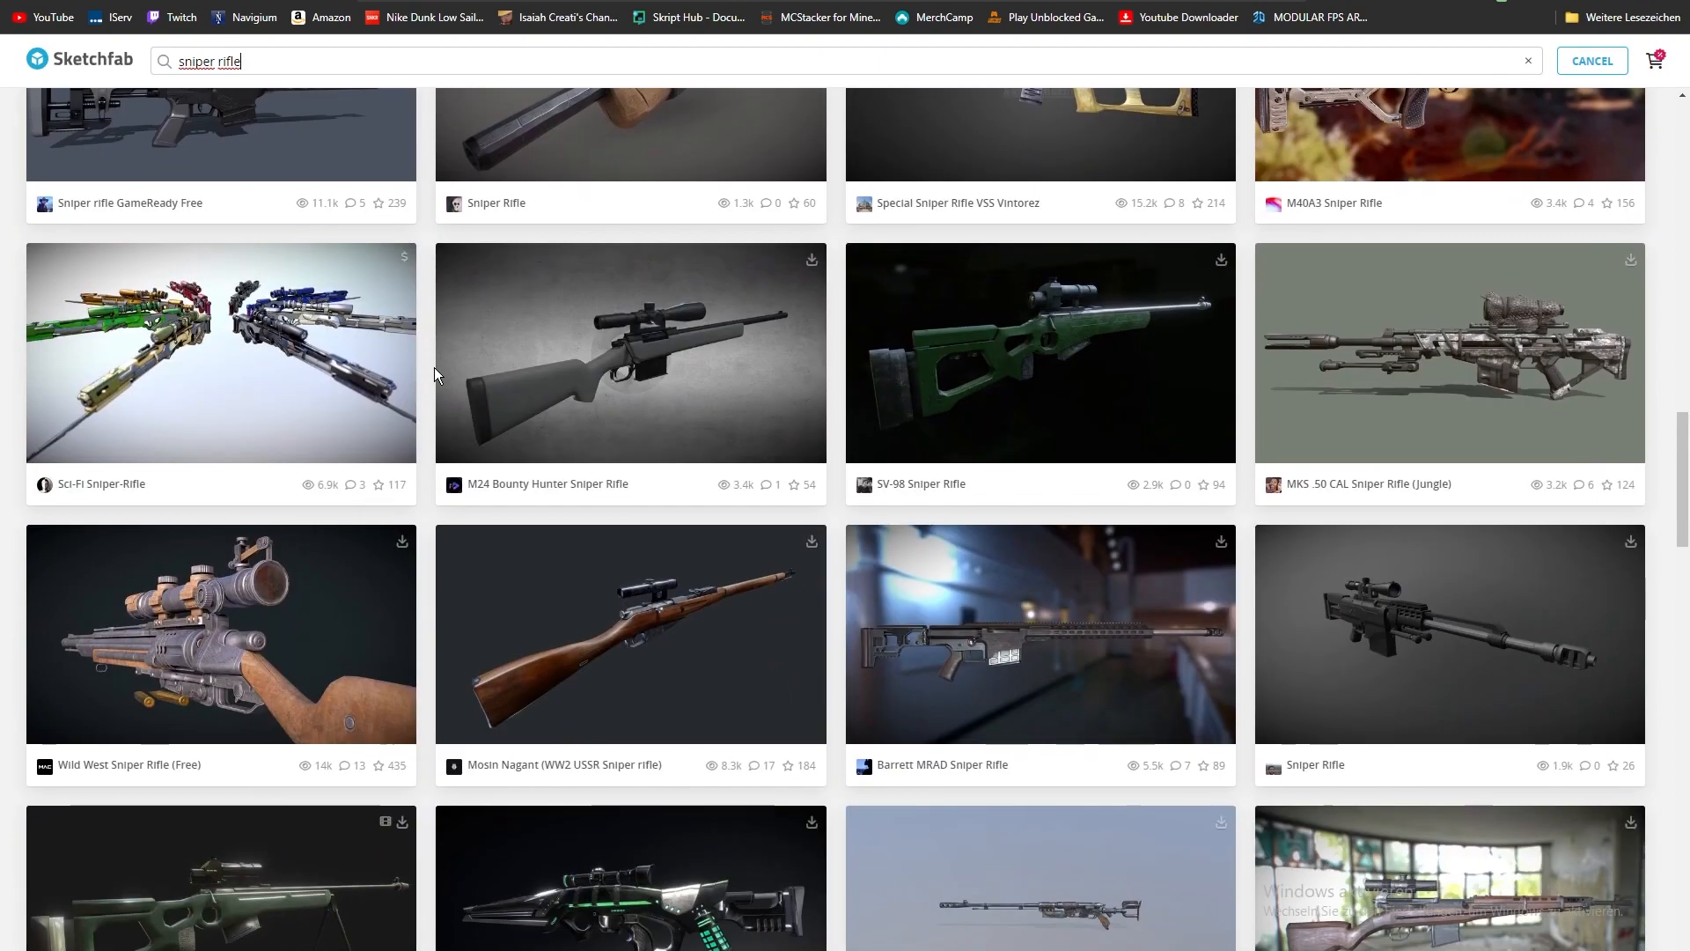
scroll(435, 367, down, 4)
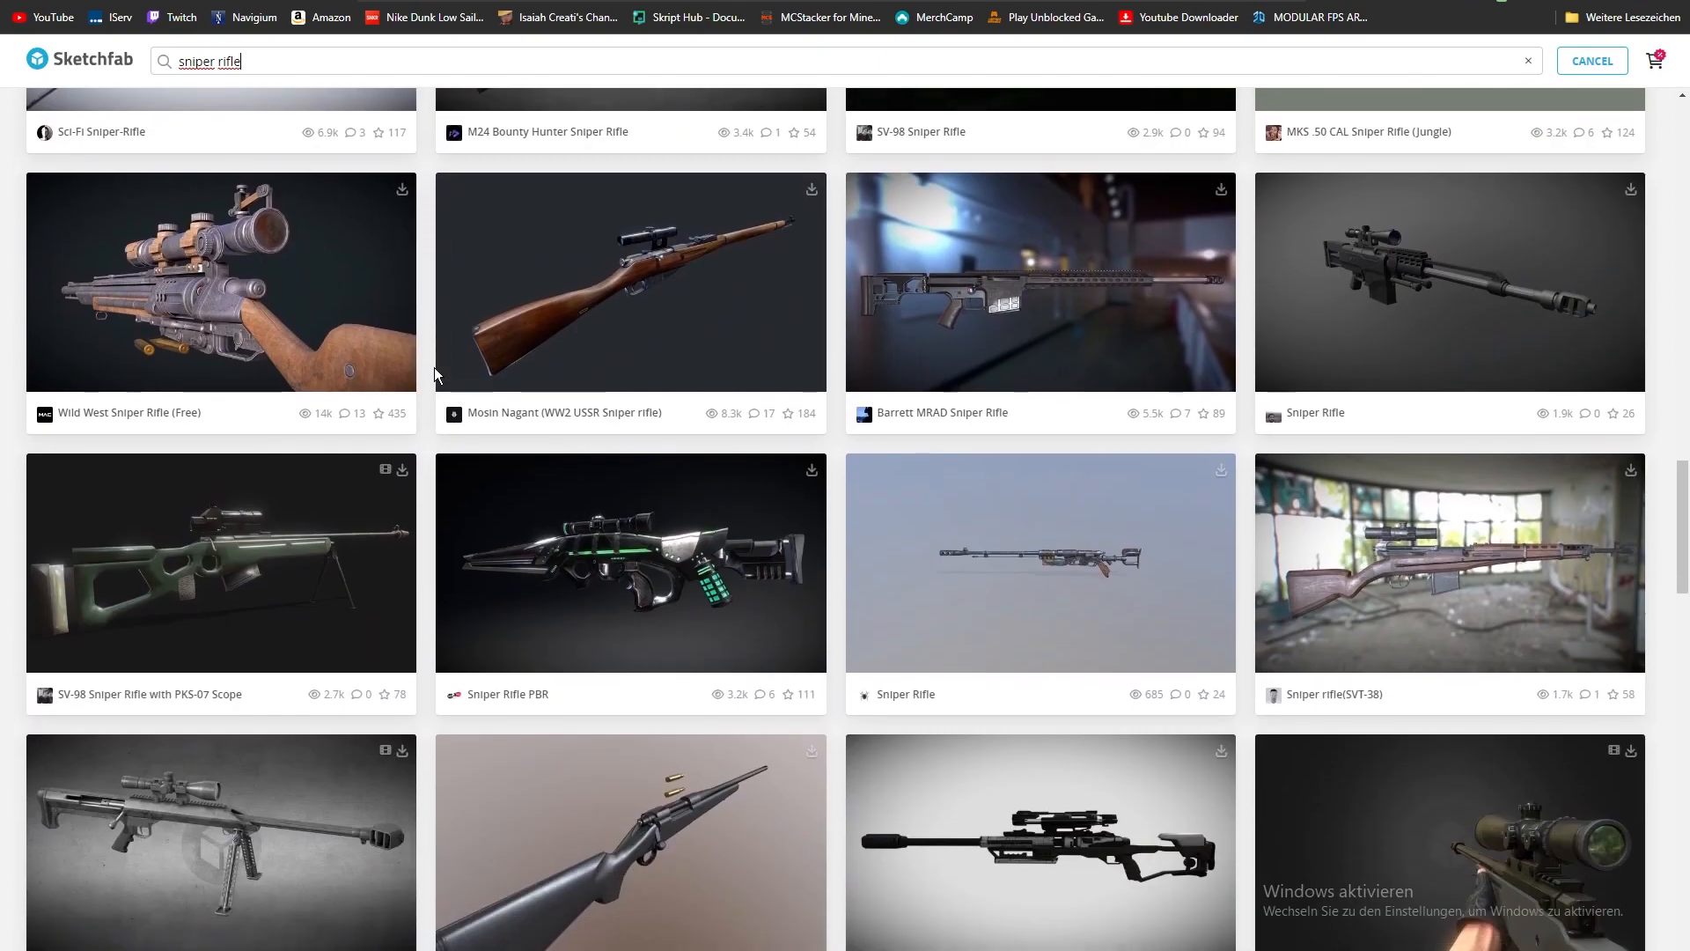
scroll(435, 367, down, 4)
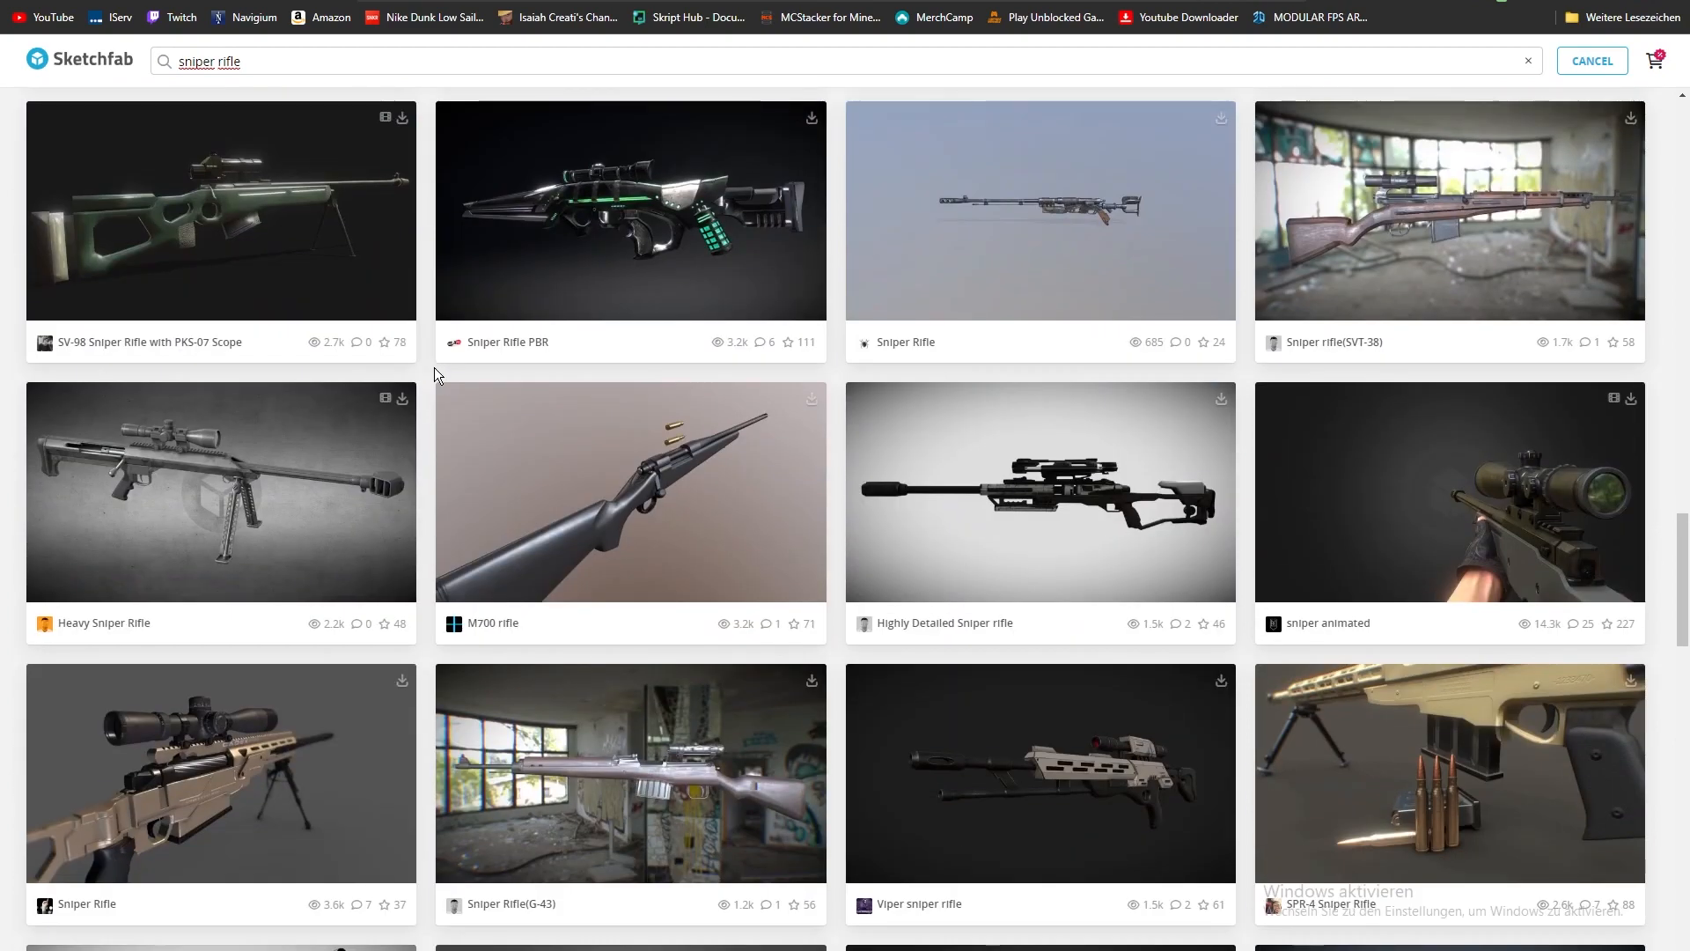
scroll(435, 367, down, 4)
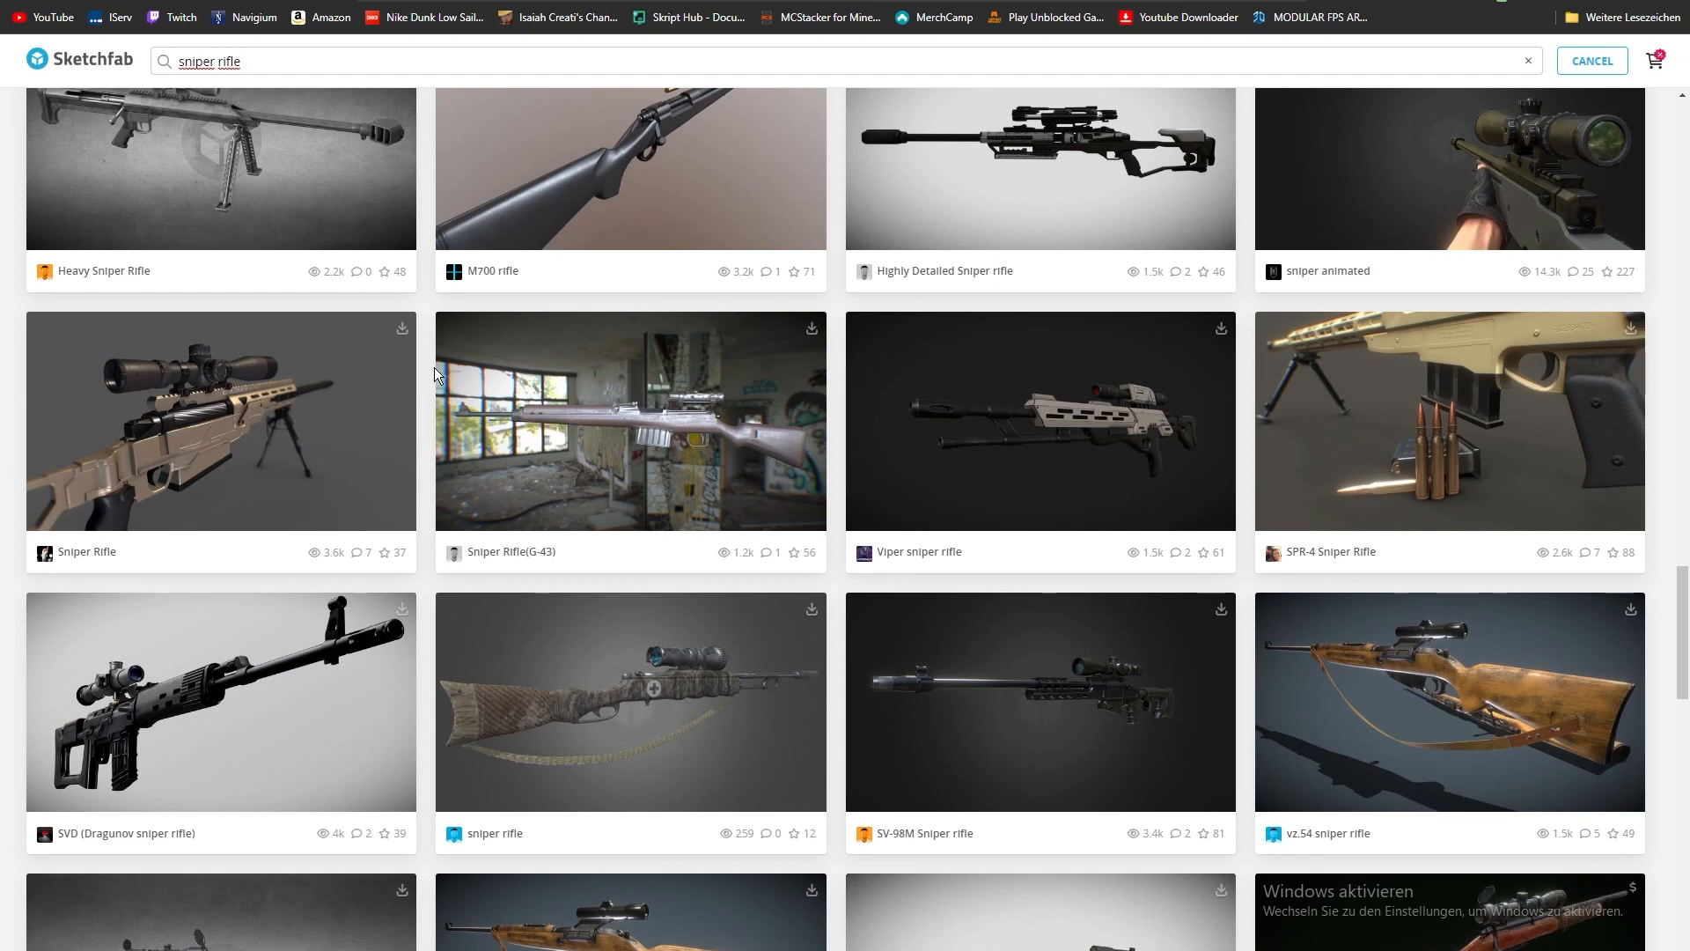
scroll(435, 367, down, 2)
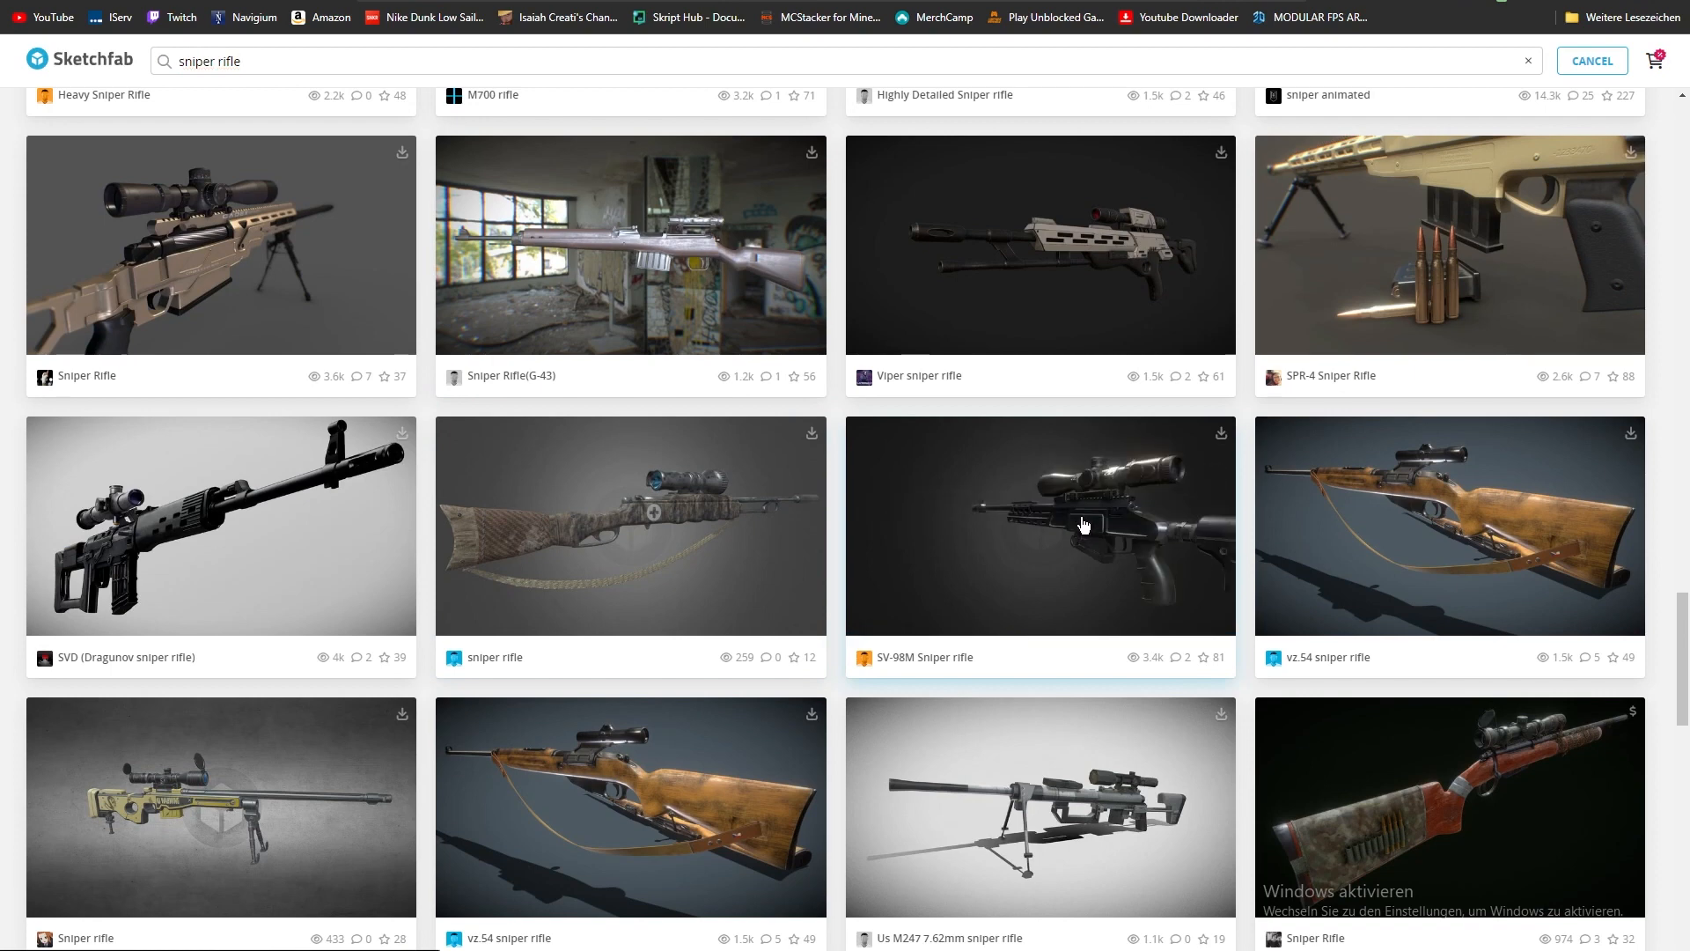
- Open the SV-98M Sniper rifle model and examine it from different angles along with its model details
click(1057, 528)
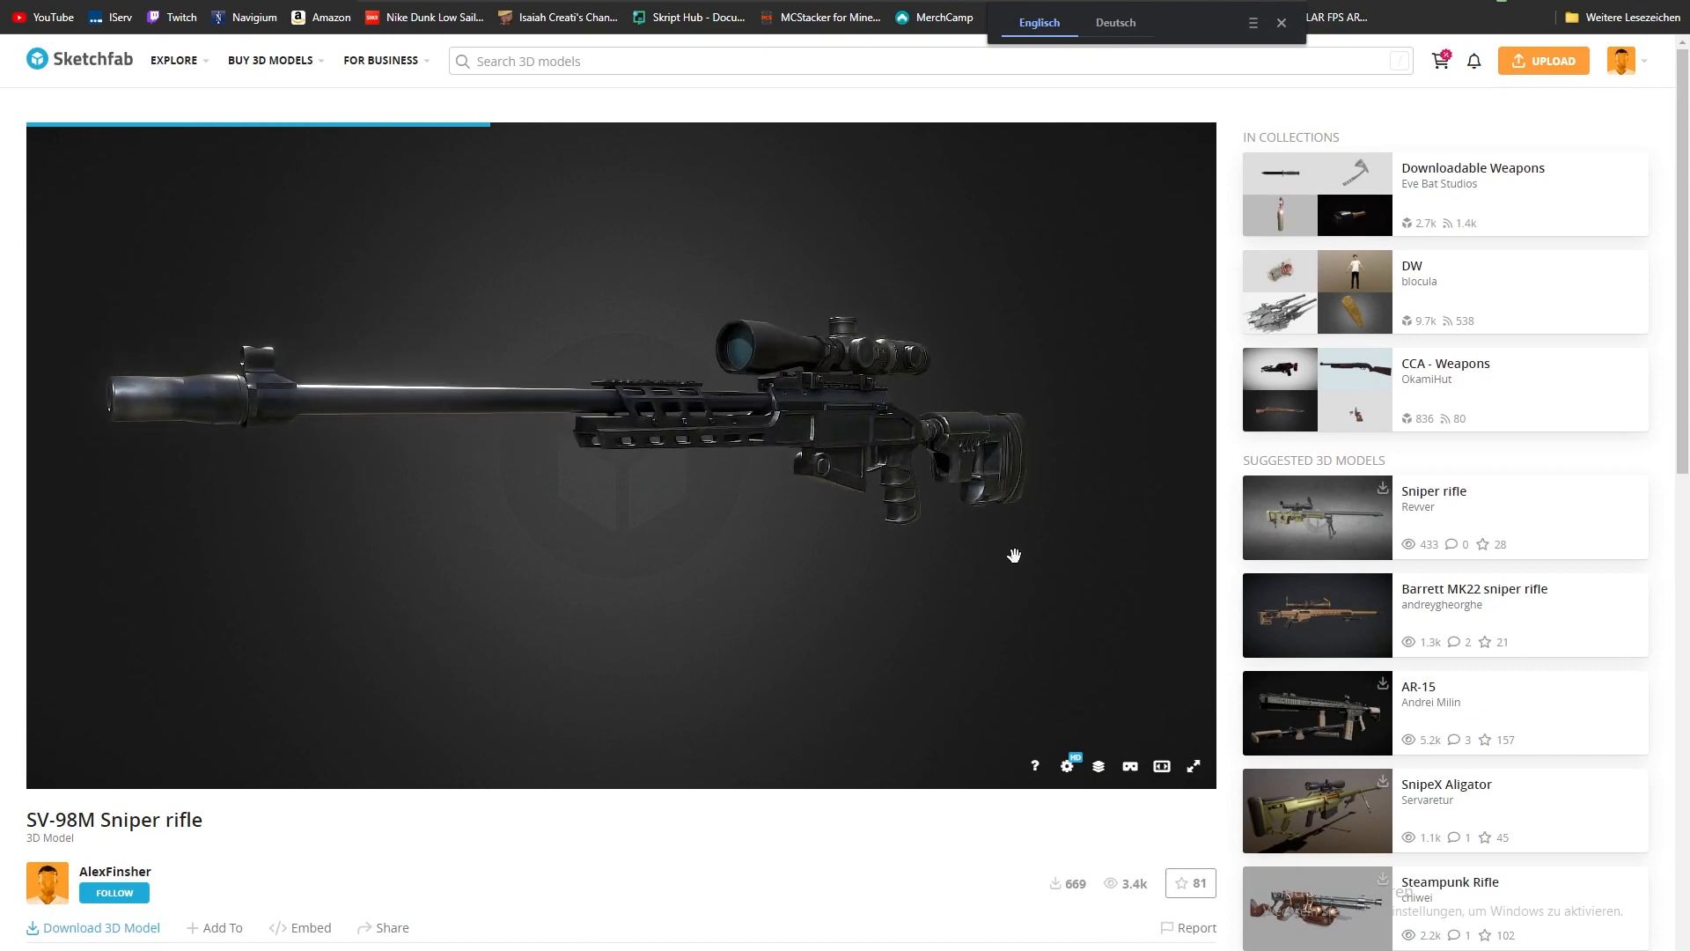
scroll(605, 828, down, 2)
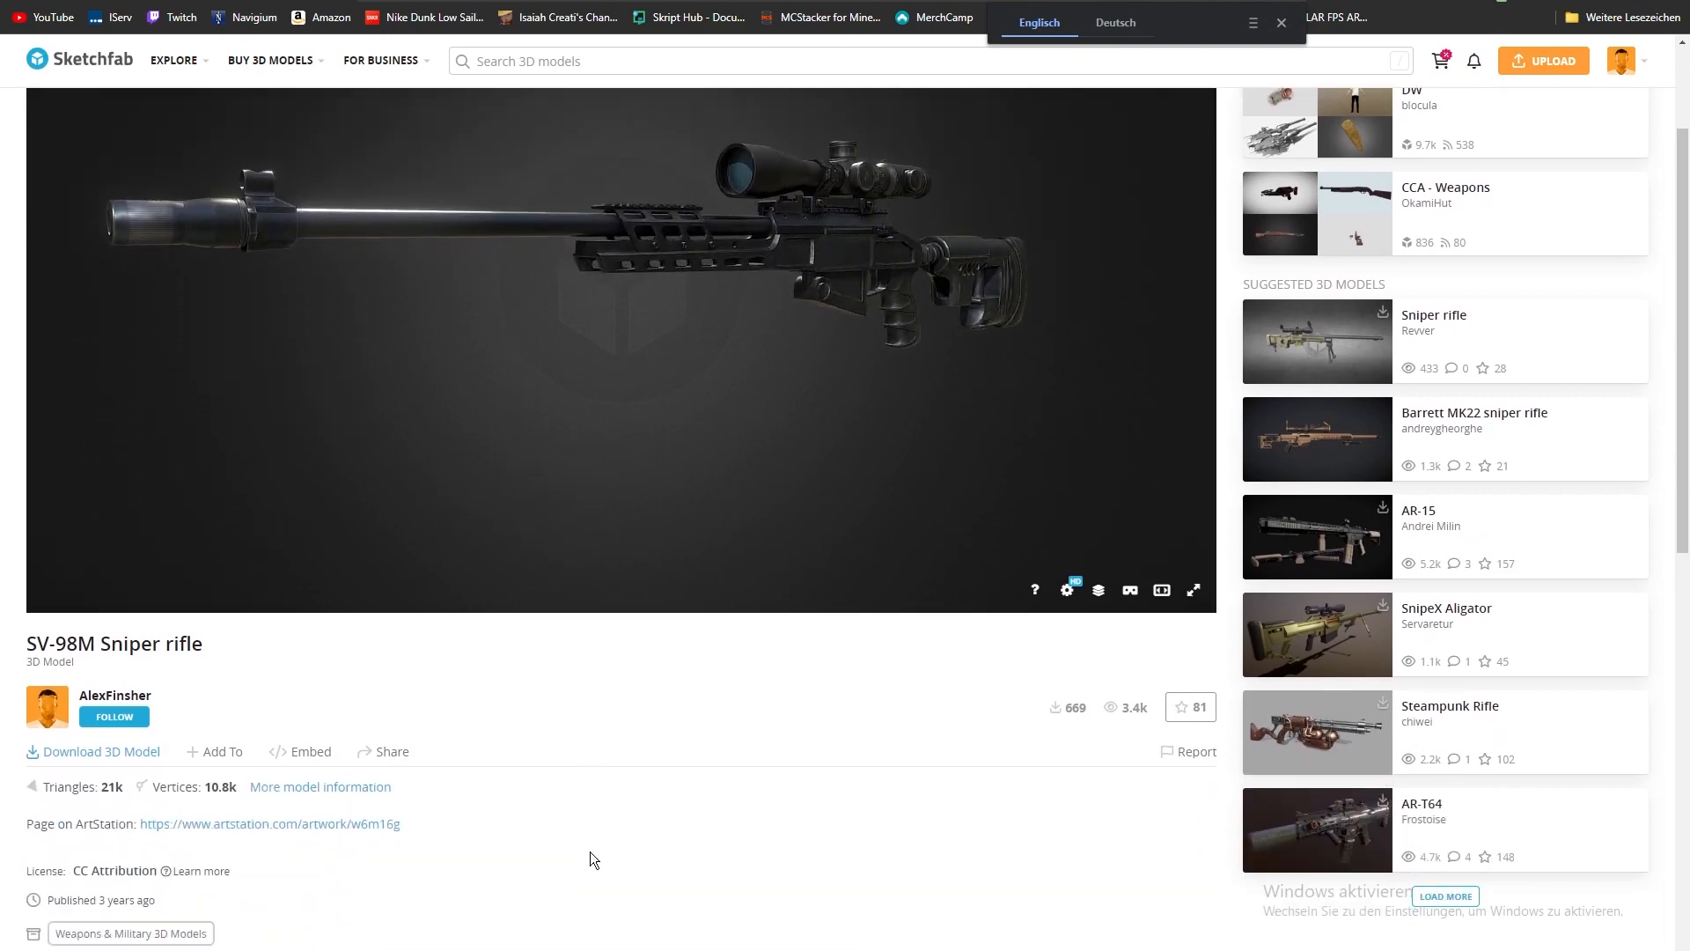
scroll(590, 852, up, 2)
scroll(943, 539, up, 3)
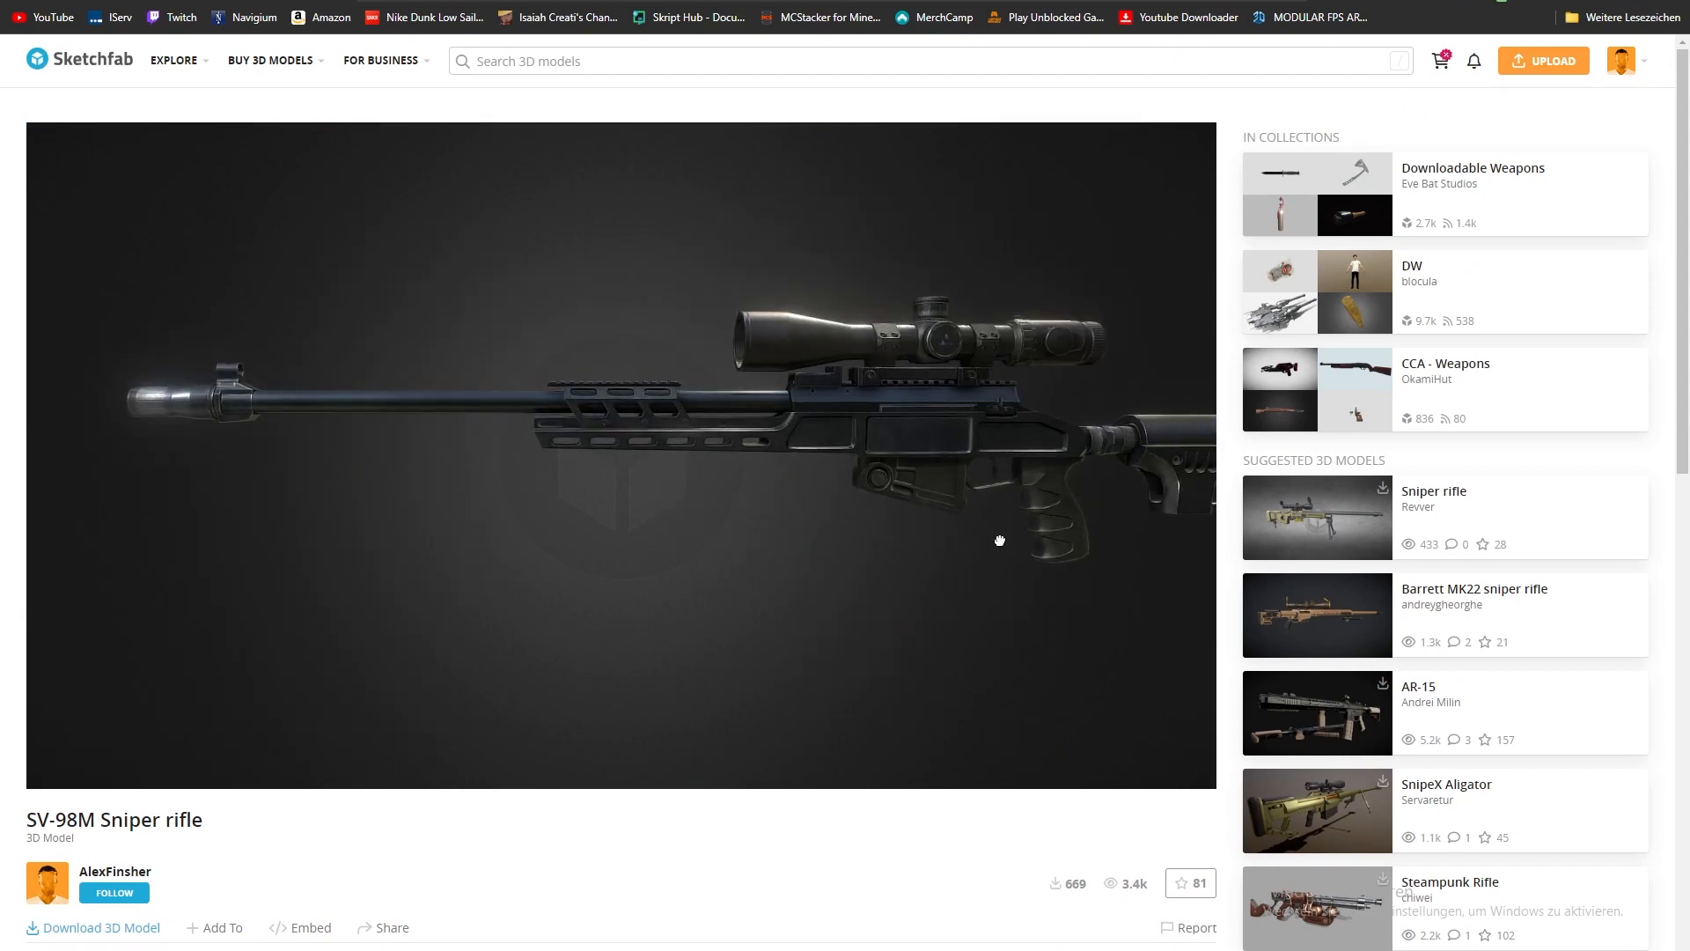
scroll(830, 547, up, 6)
drag(667, 540, 717, 578)
scroll(717, 520, down, 6)
scroll(328, 832, down, 3)
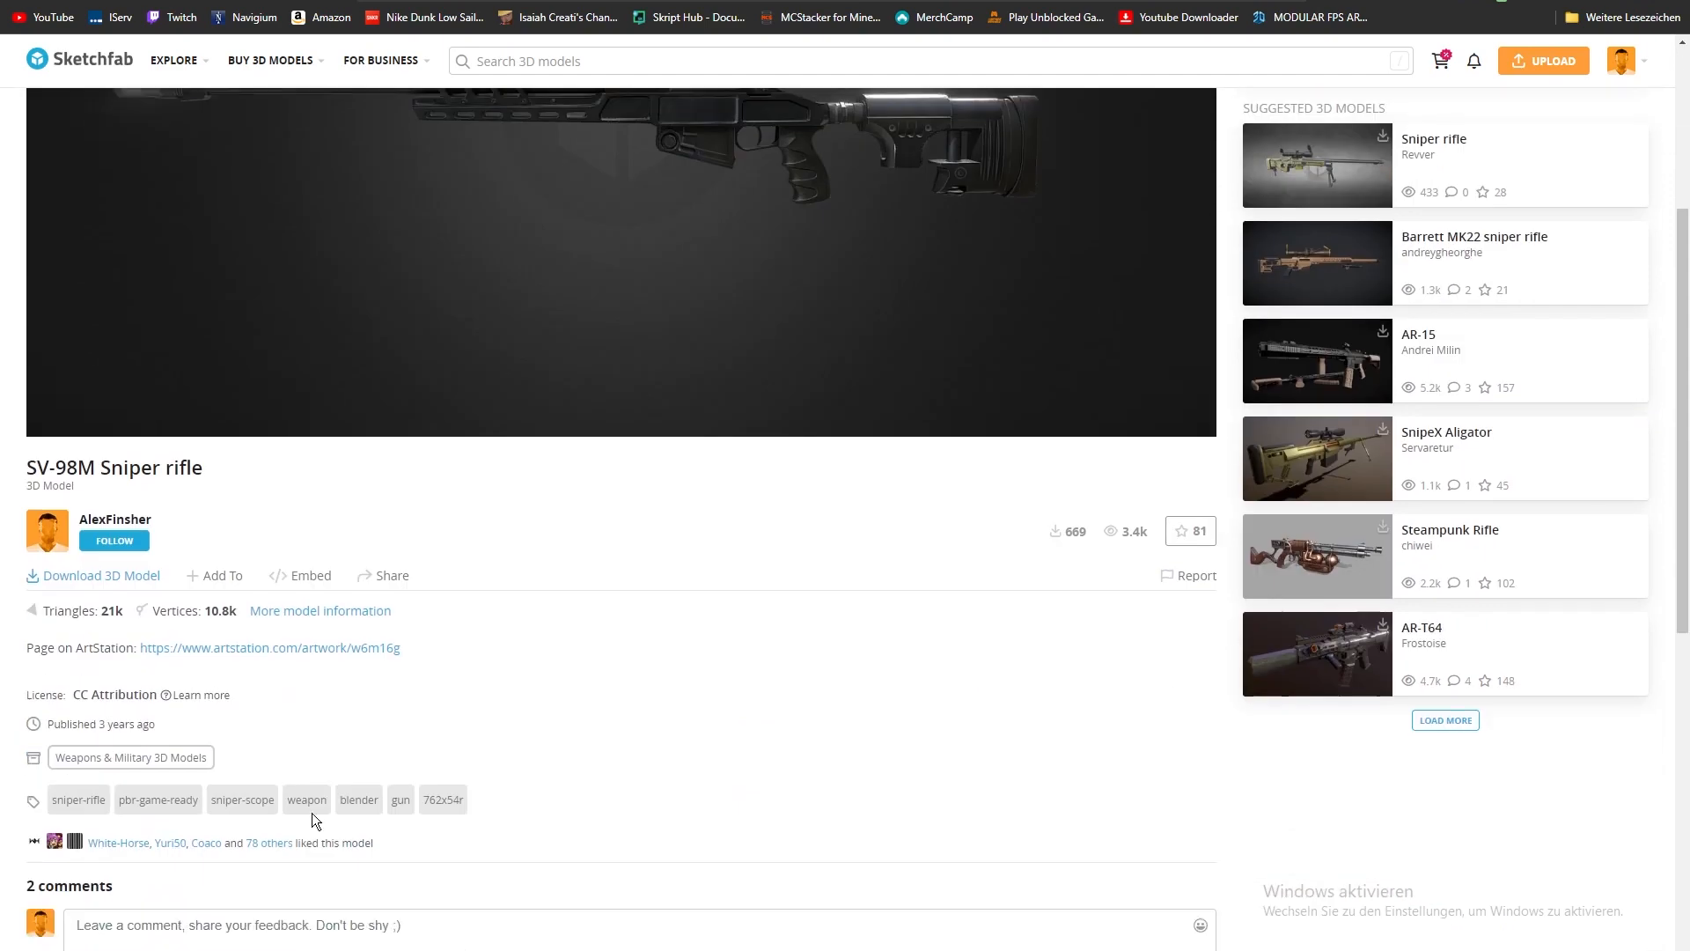
- Start the download of the SV-98M Sniper rifle in GLB format with 4k textures
click(135, 580)
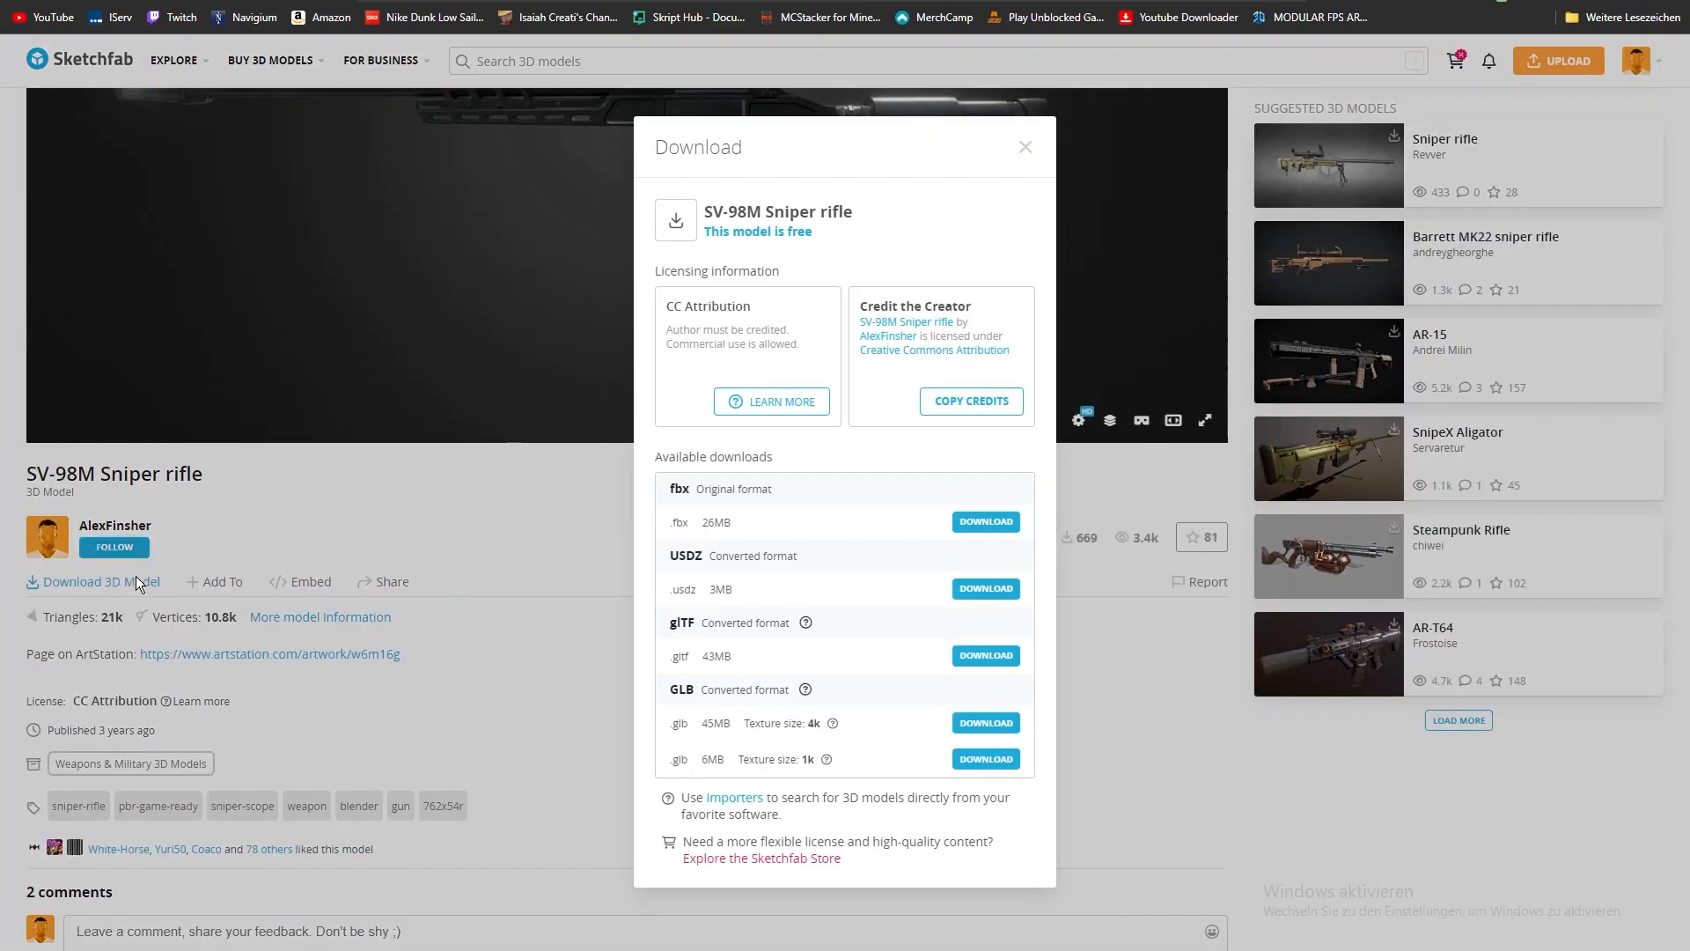
double_click(671, 688)
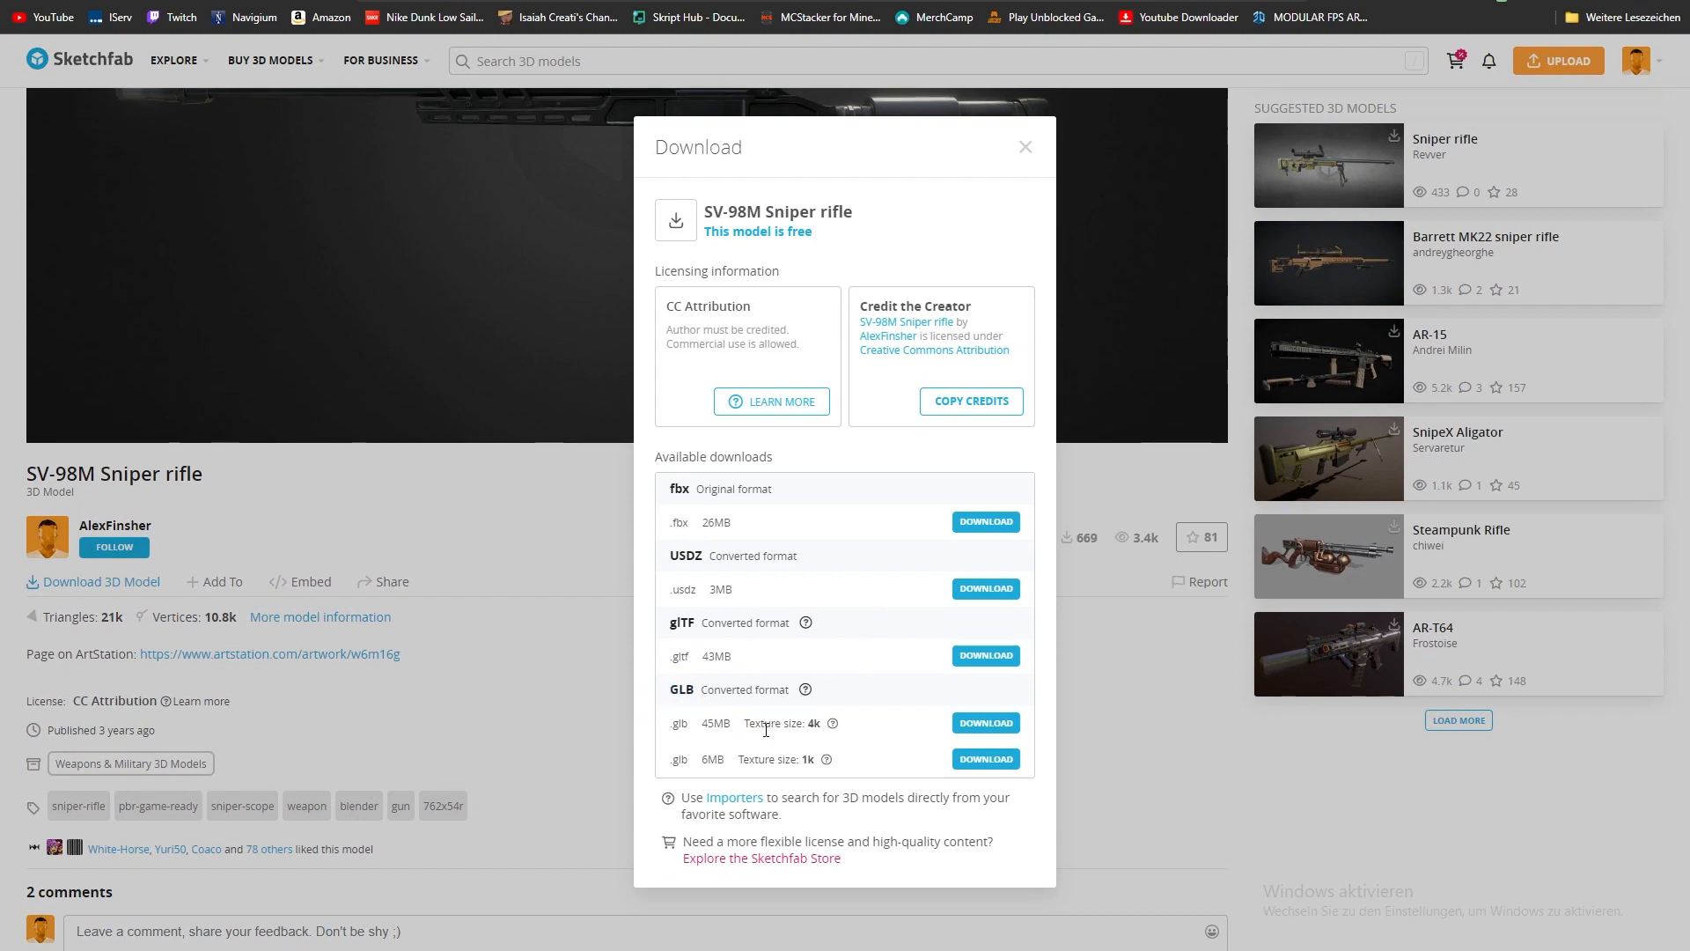
drag(745, 725, 821, 726)
click(850, 729)
click(968, 722)
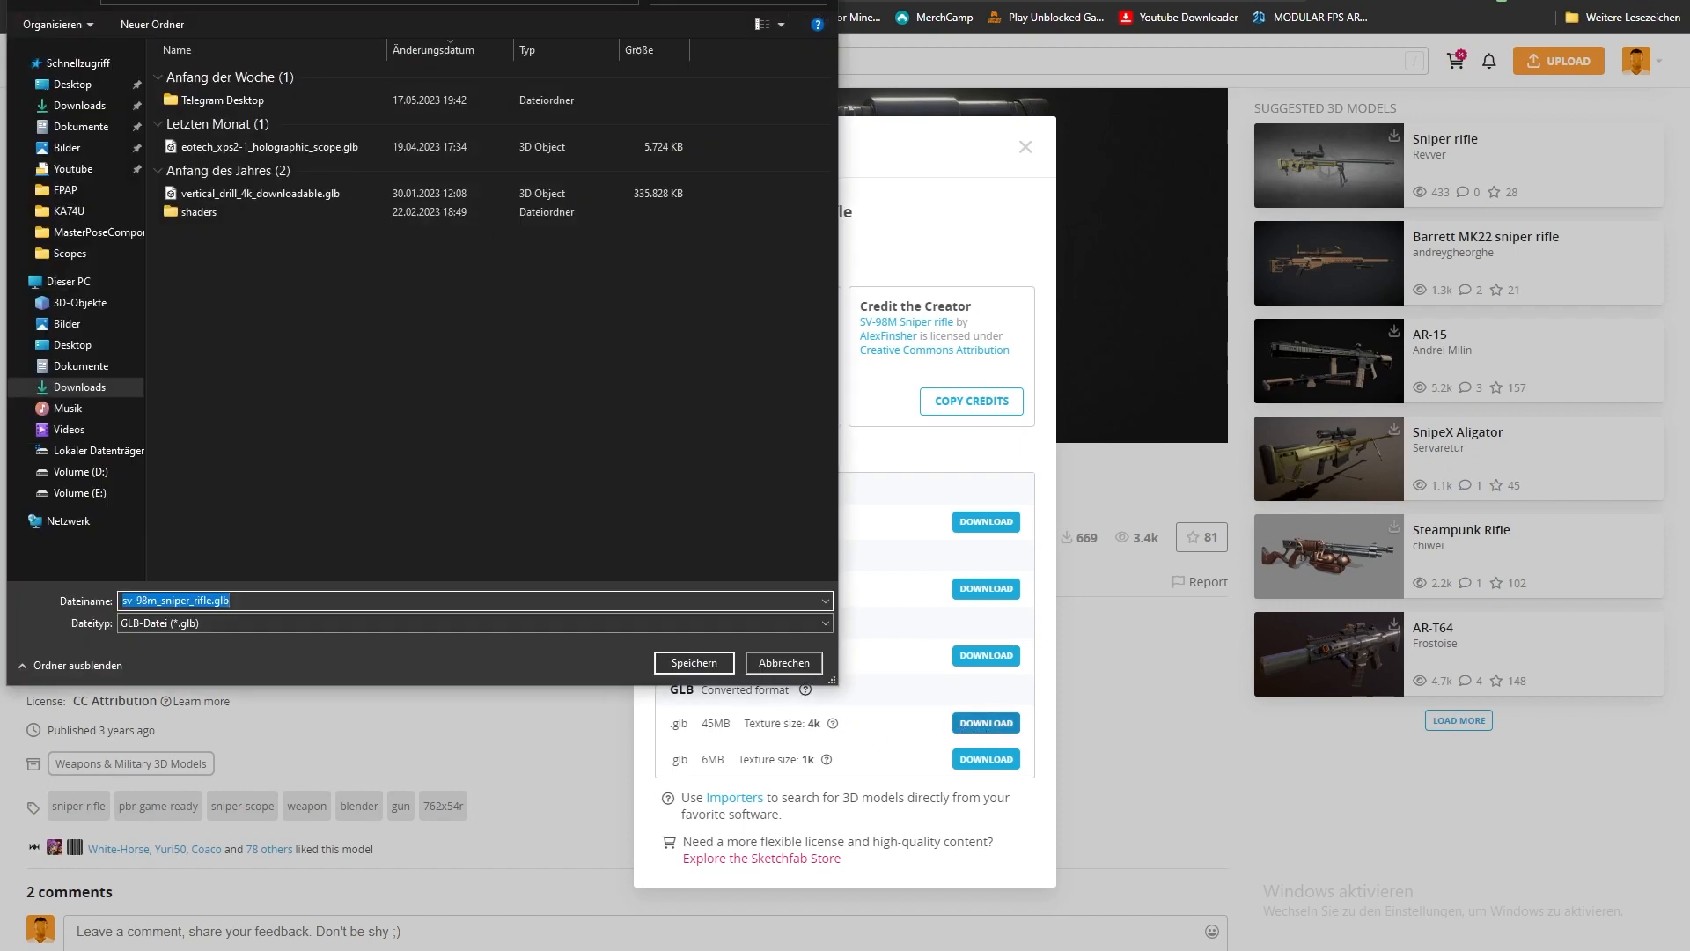
- Choose the Weapon folder inside FPSTutorial on the Desktop as the save location
drag(326, 11, 639, 12)
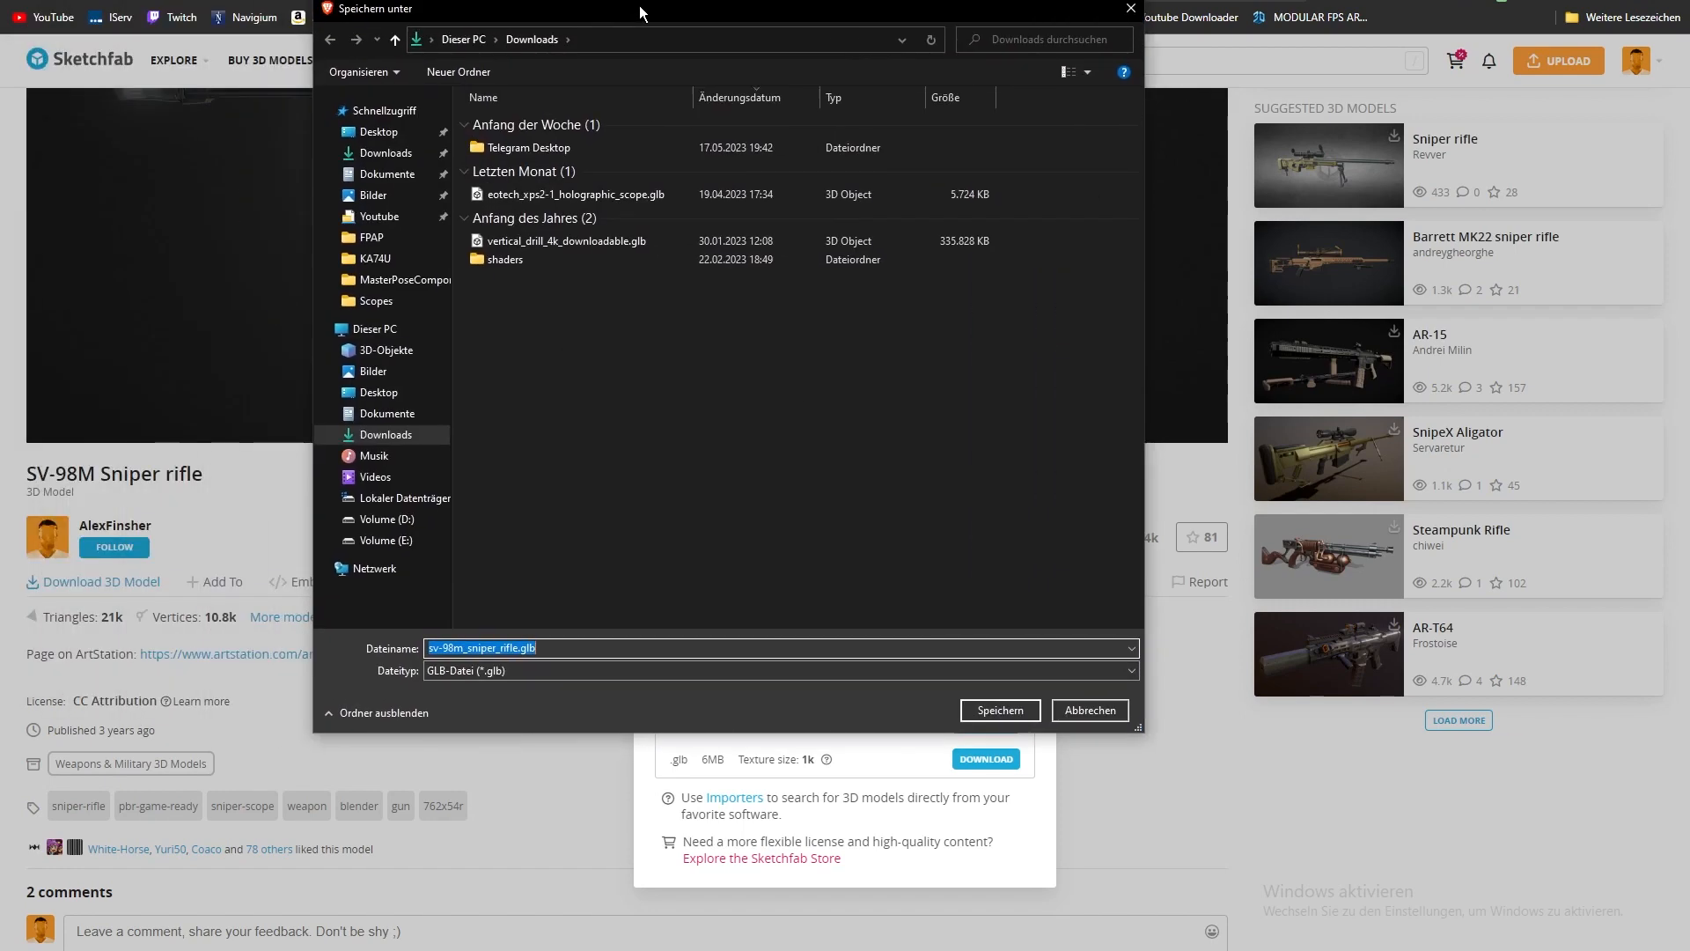
click(409, 132)
double_click(600, 150)
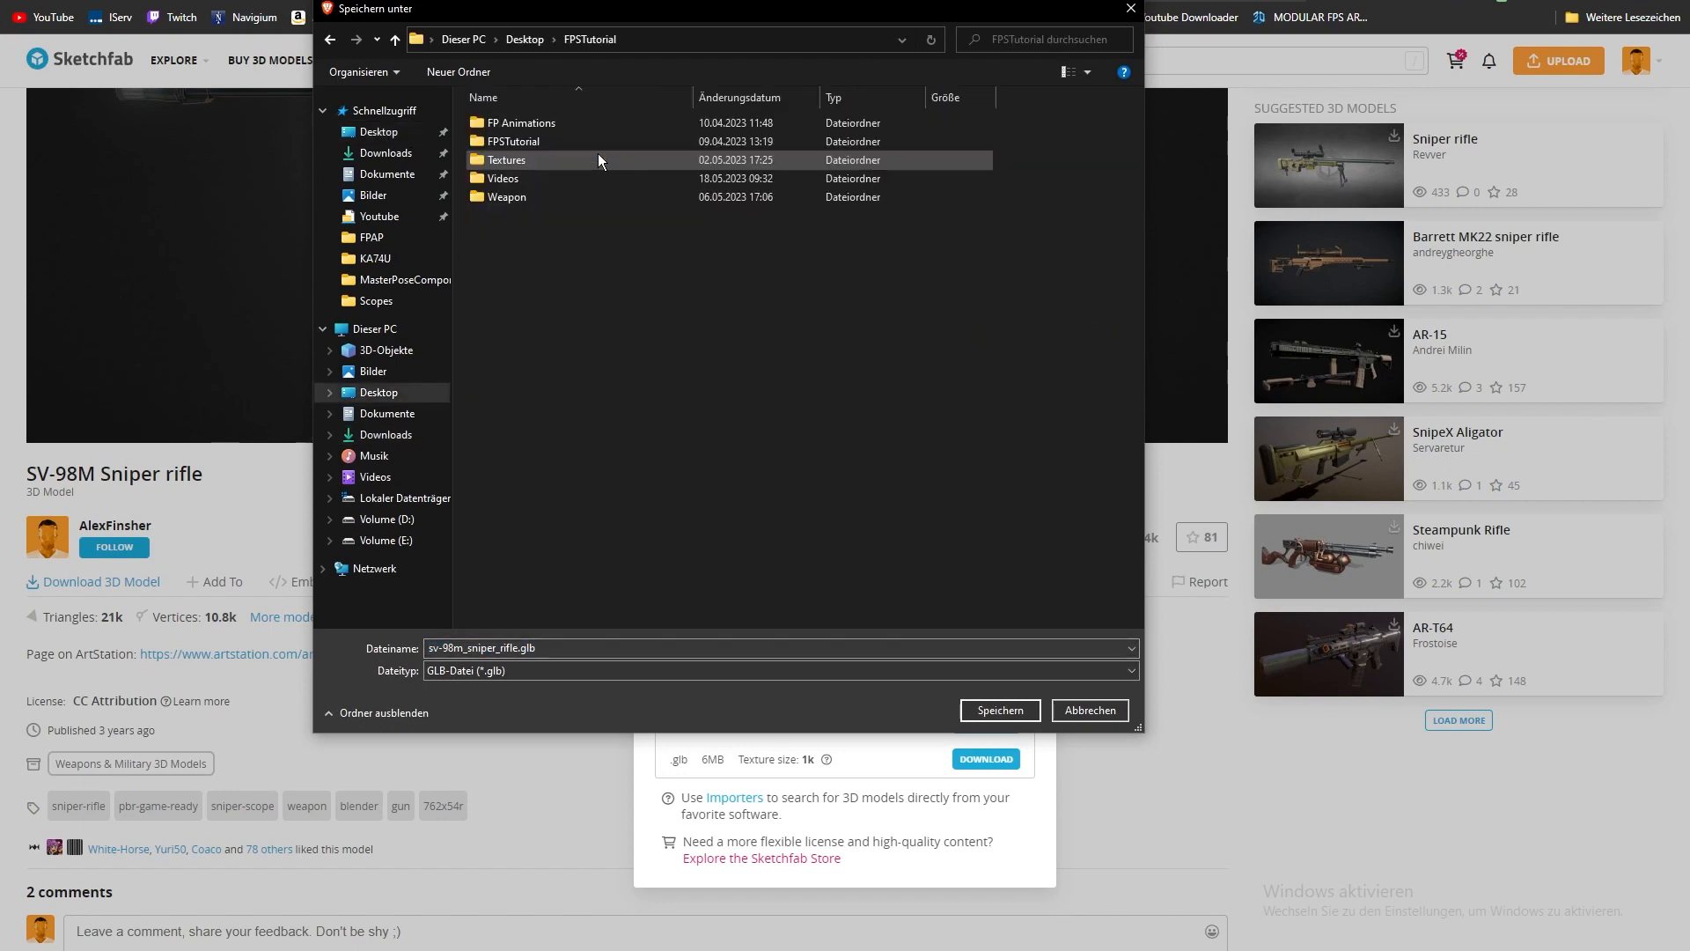
double_click(547, 195)
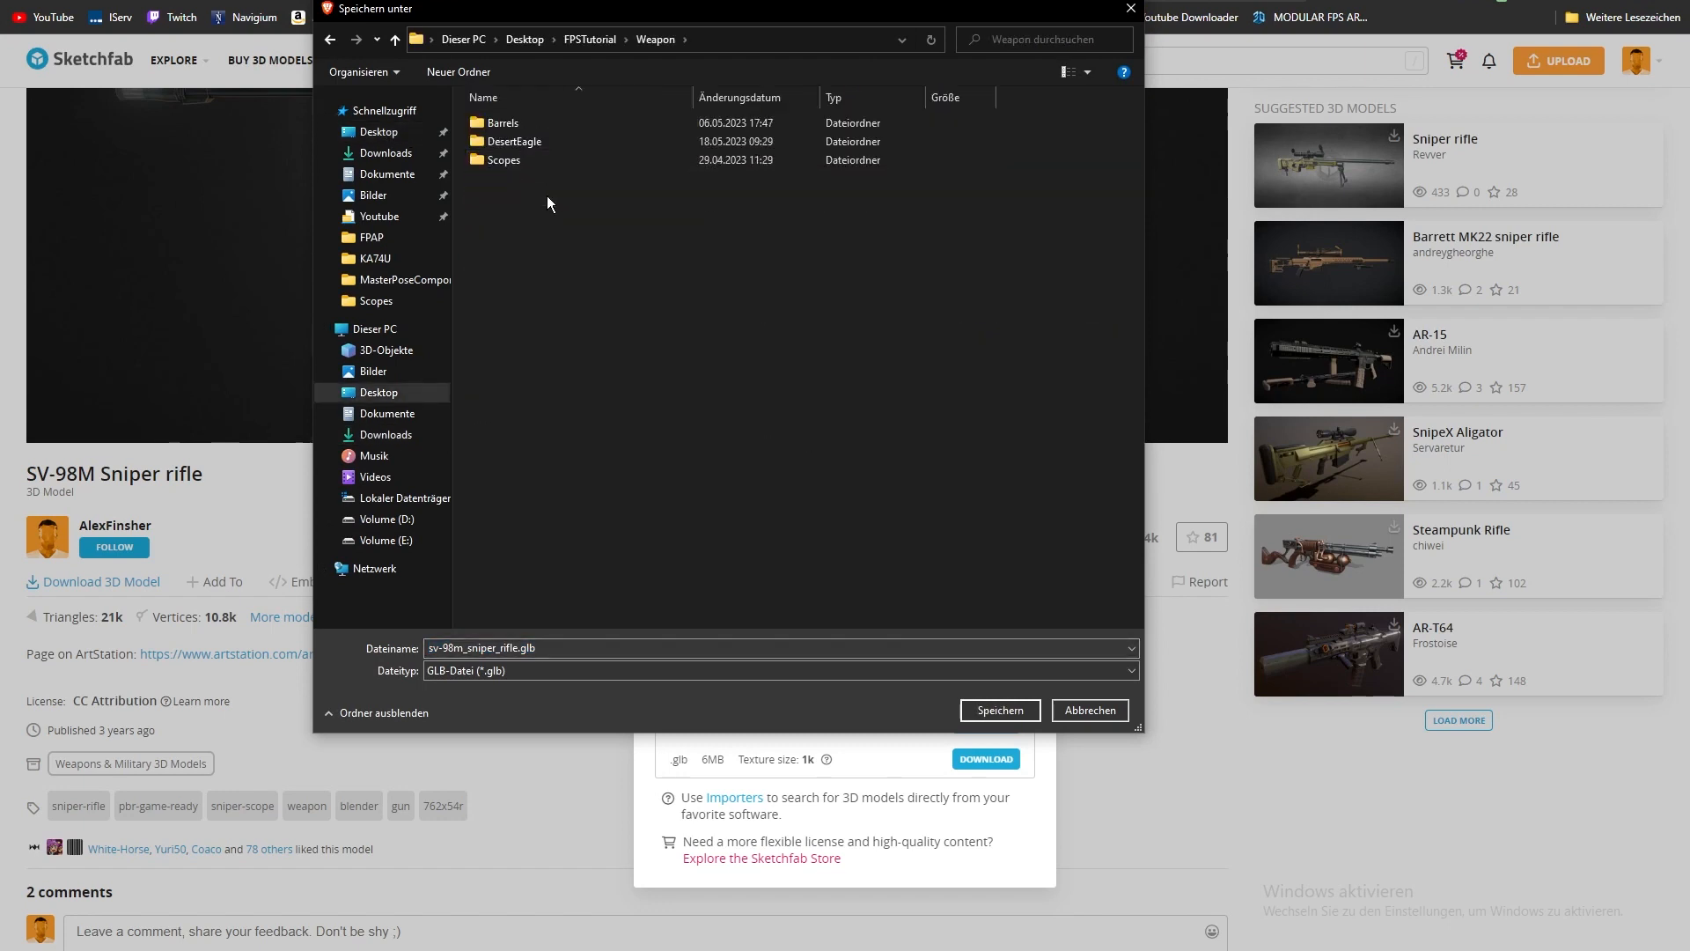
- Create a folder named SV-98M inside Weapon and save sv-98m_sniper_rifle.glb in it
right_click(546, 195)
mouse_move(710, 460)
click(838, 462)
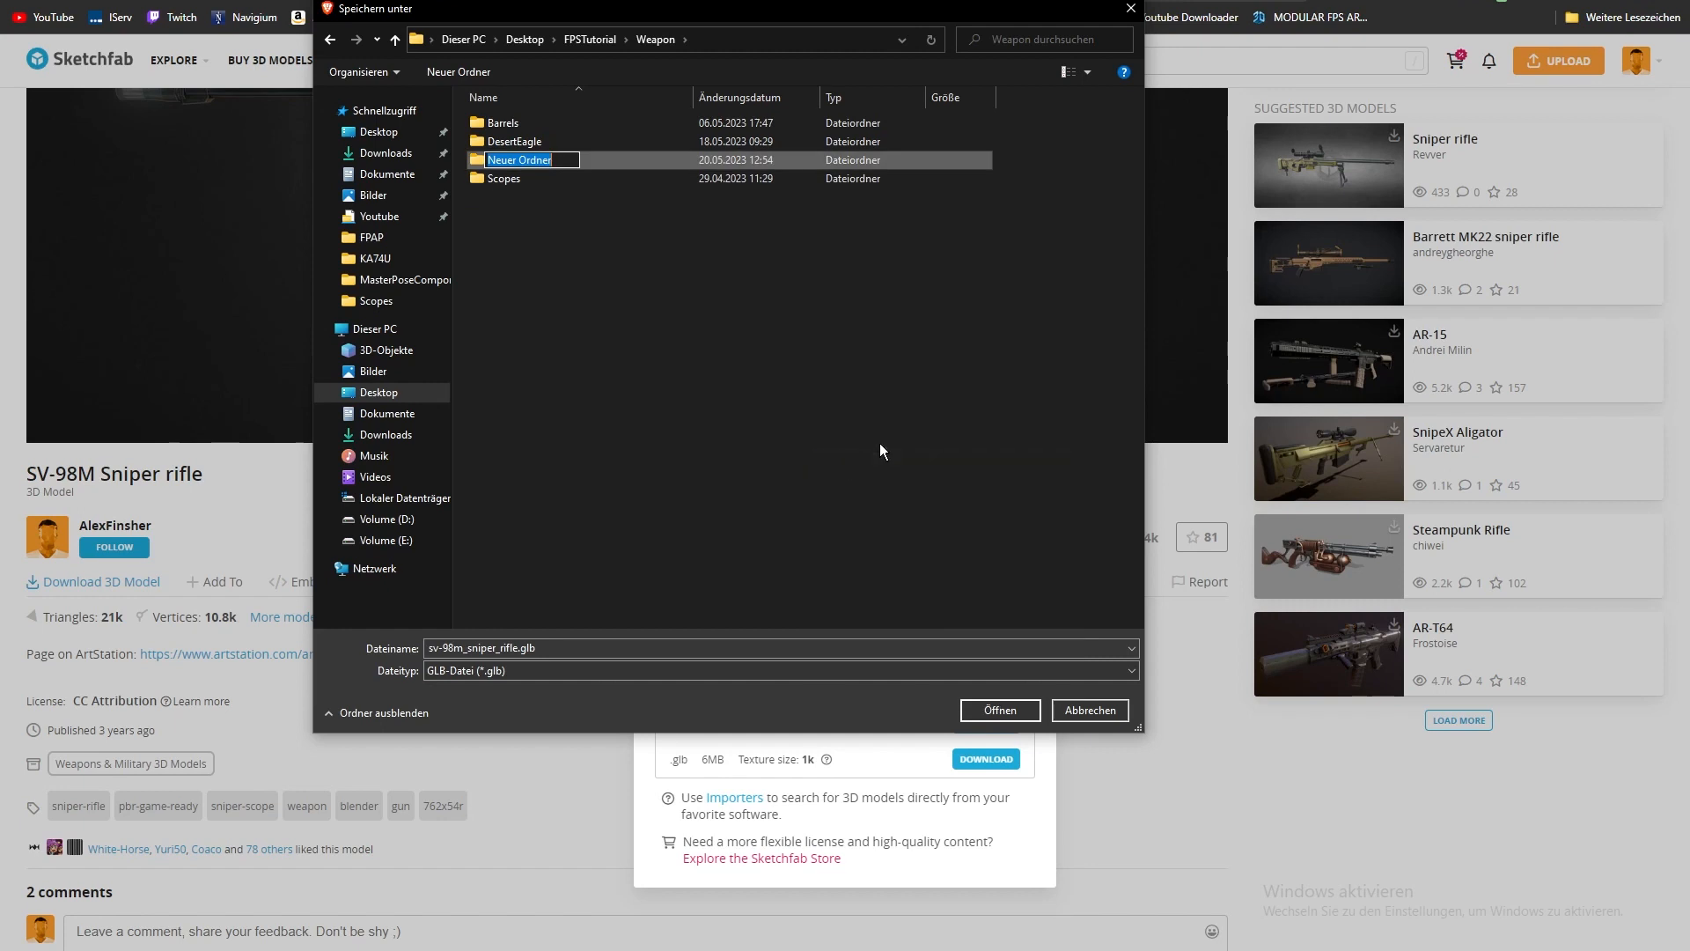
text(SV-98M)
key(Return)
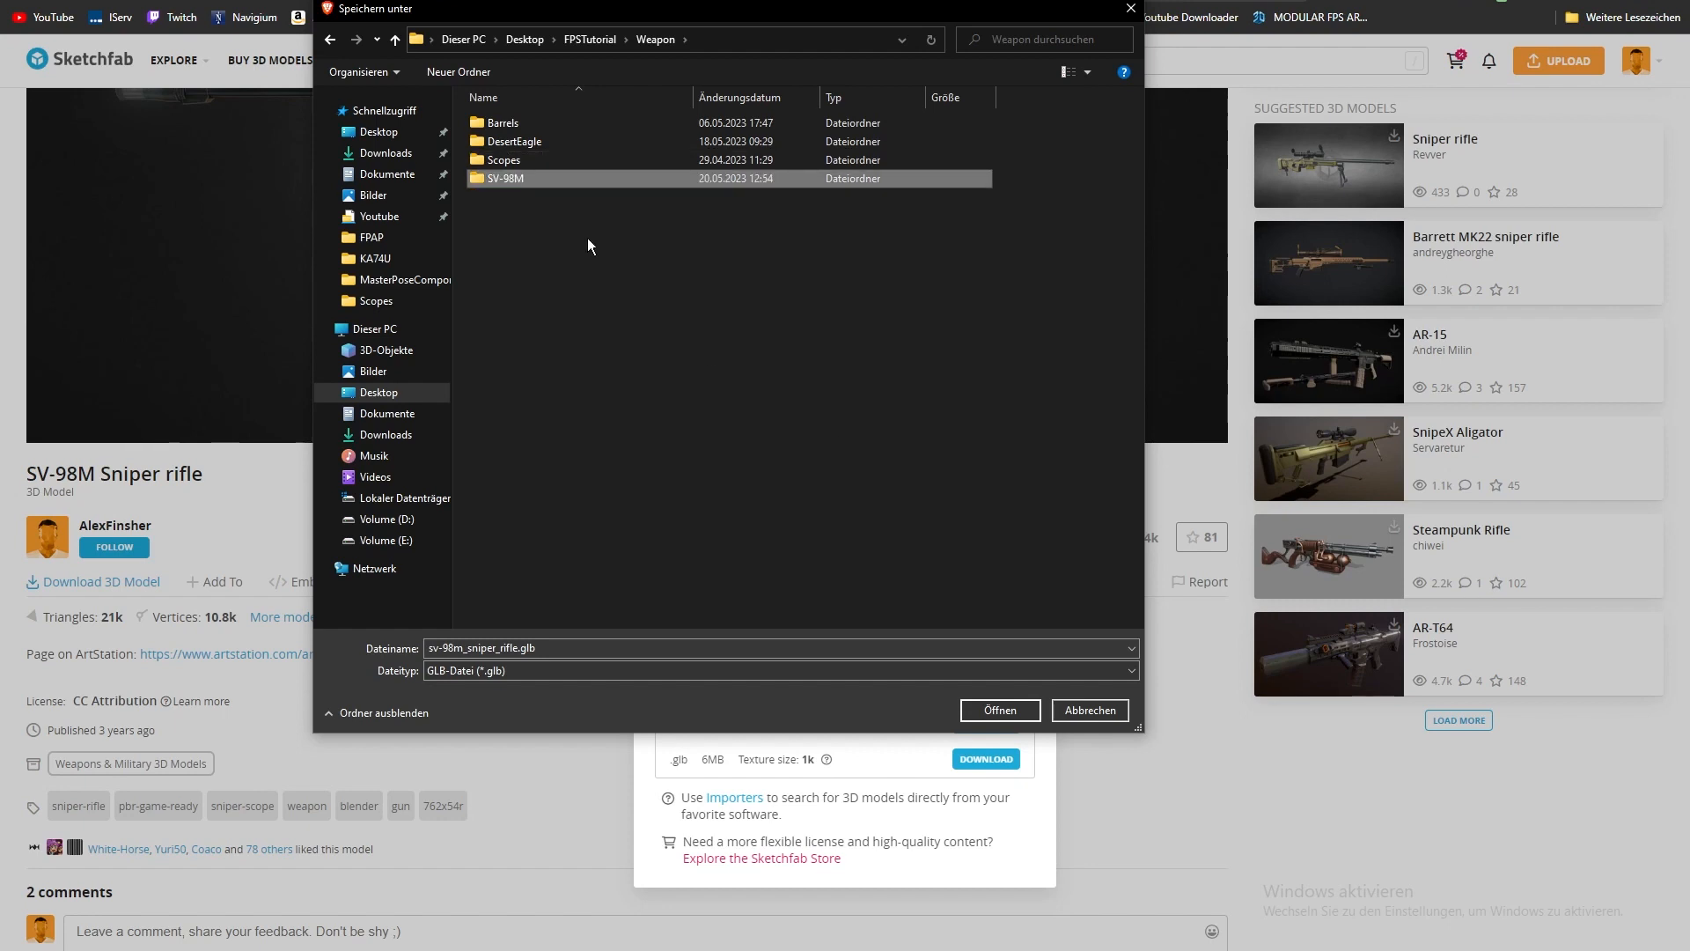
double_click(519, 178)
click(985, 709)
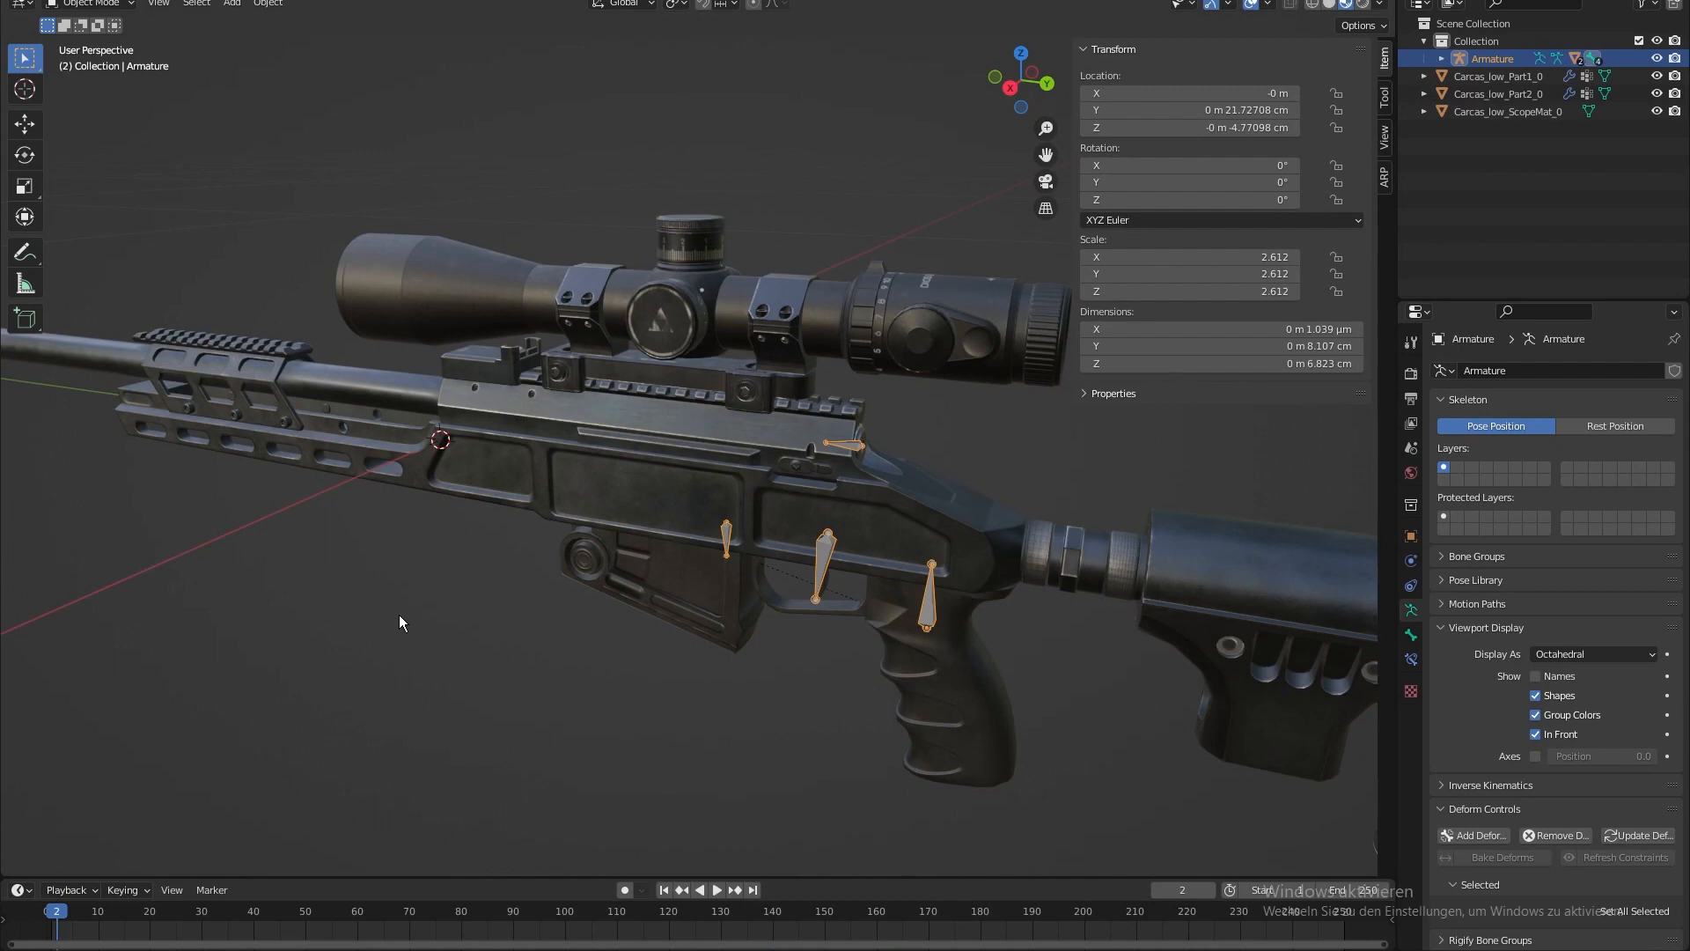
- Put the rifle's armature in Pose Mode, test-rotate the Trigger bone and undo the rotation
middle_drag(528, 391, 683, 262)
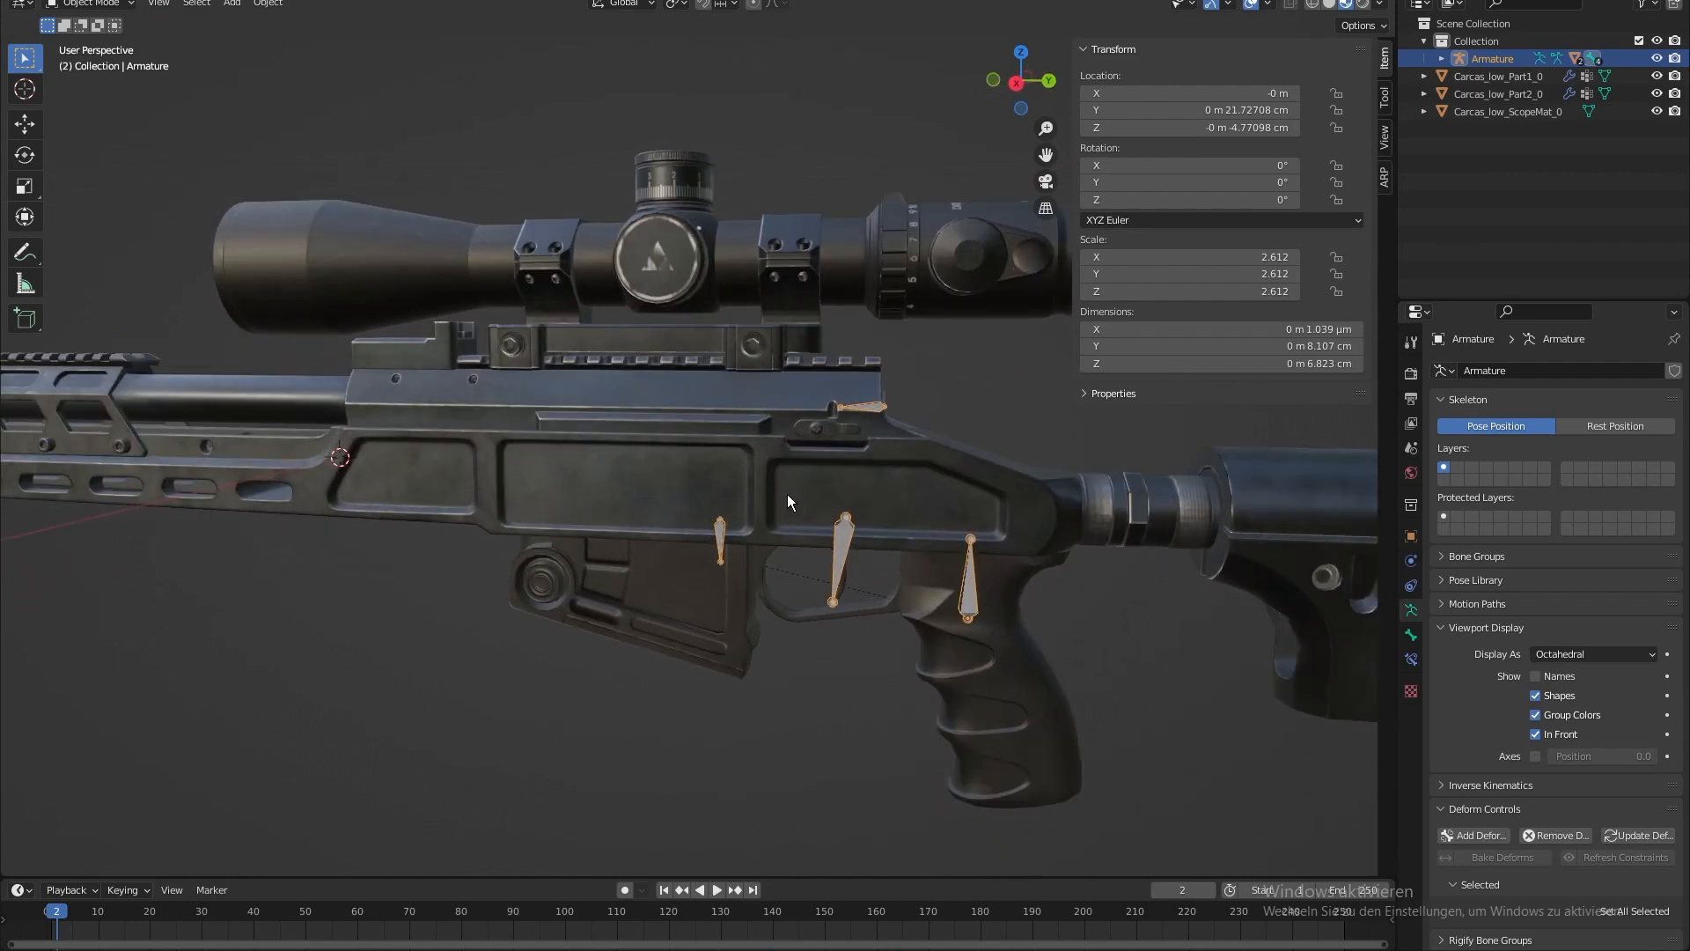
shift+middle_drag(880, 446, 829, 440)
click(849, 464)
click(811, 520)
key(ctrl+Tab)
scroll(835, 514, up, 3)
shift+middle_drag(836, 503, 674, 479)
click(697, 467)
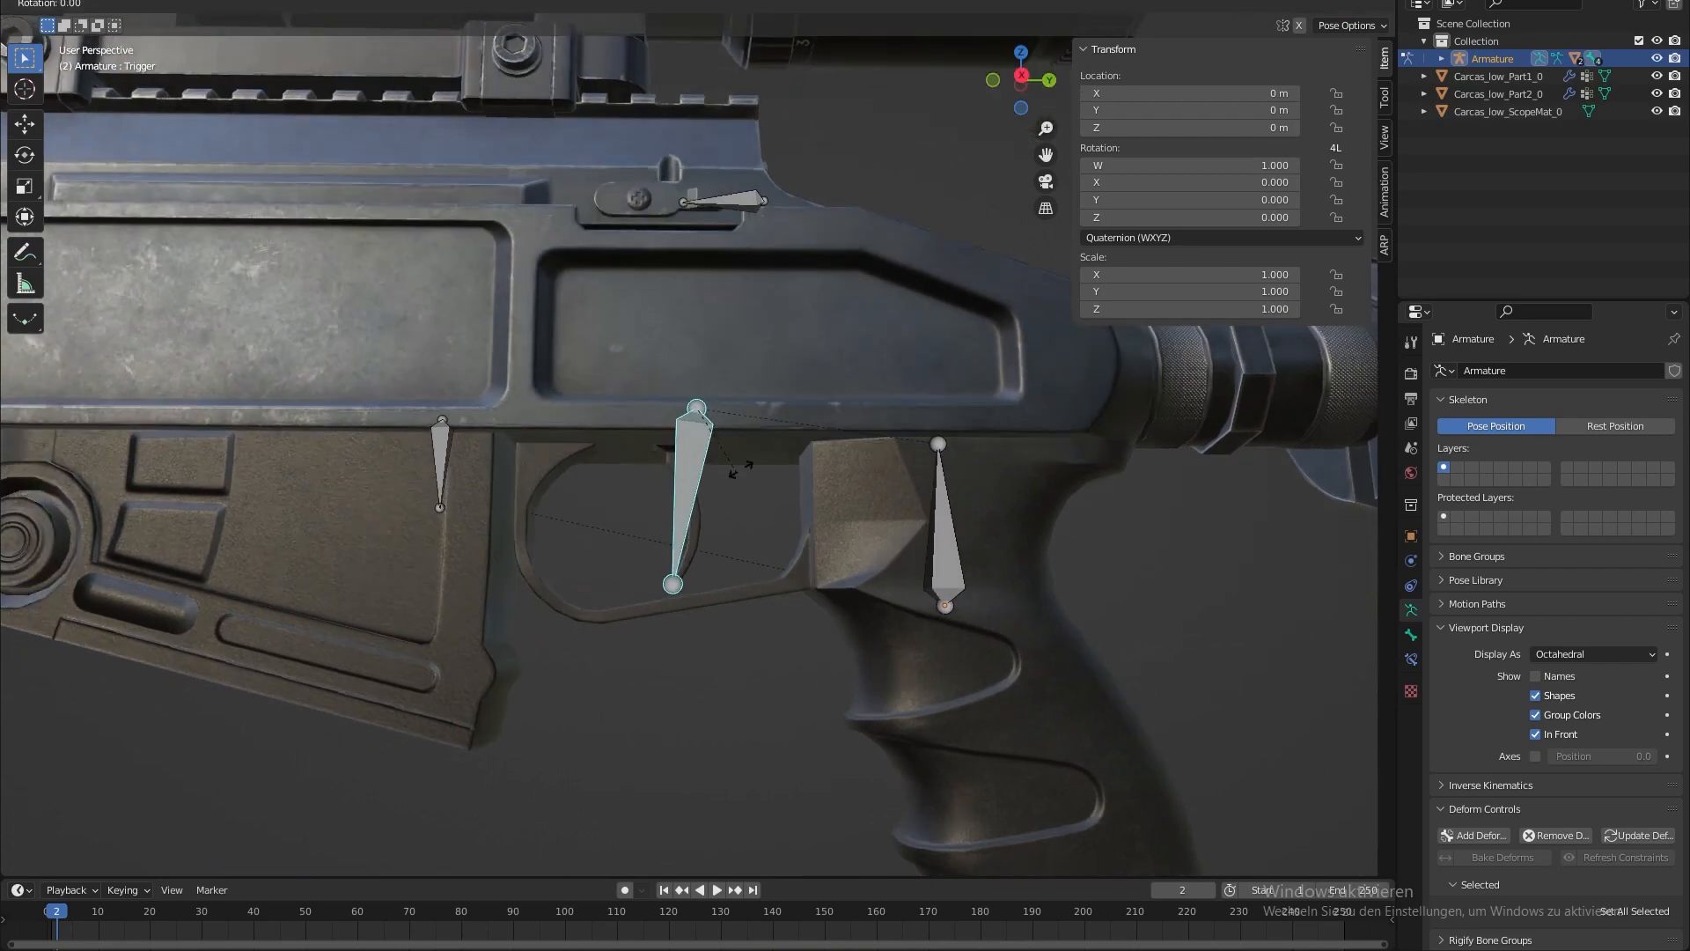
key(r)
click(787, 432)
key(ctrl+z)
- Test the Magazine bone by moving the magazine out of the rifle, inspect it and undo the move
click(443, 461)
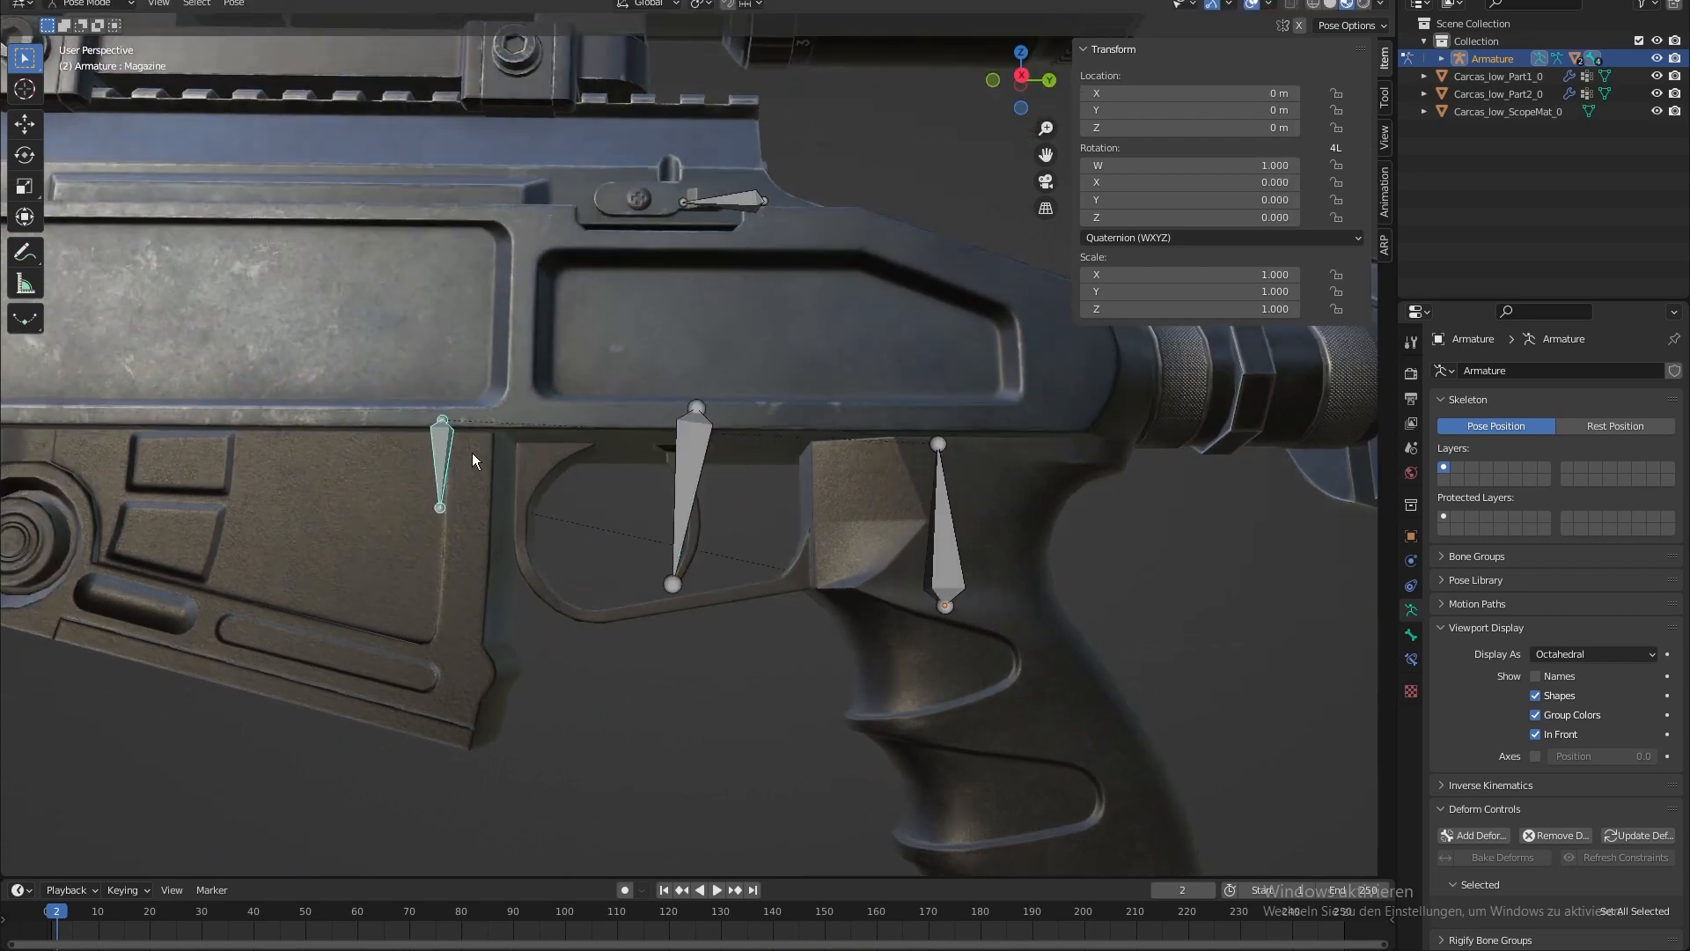
scroll(454, 458, down, 4)
key(g)
click(562, 700)
middle_drag(561, 700, 629, 555)
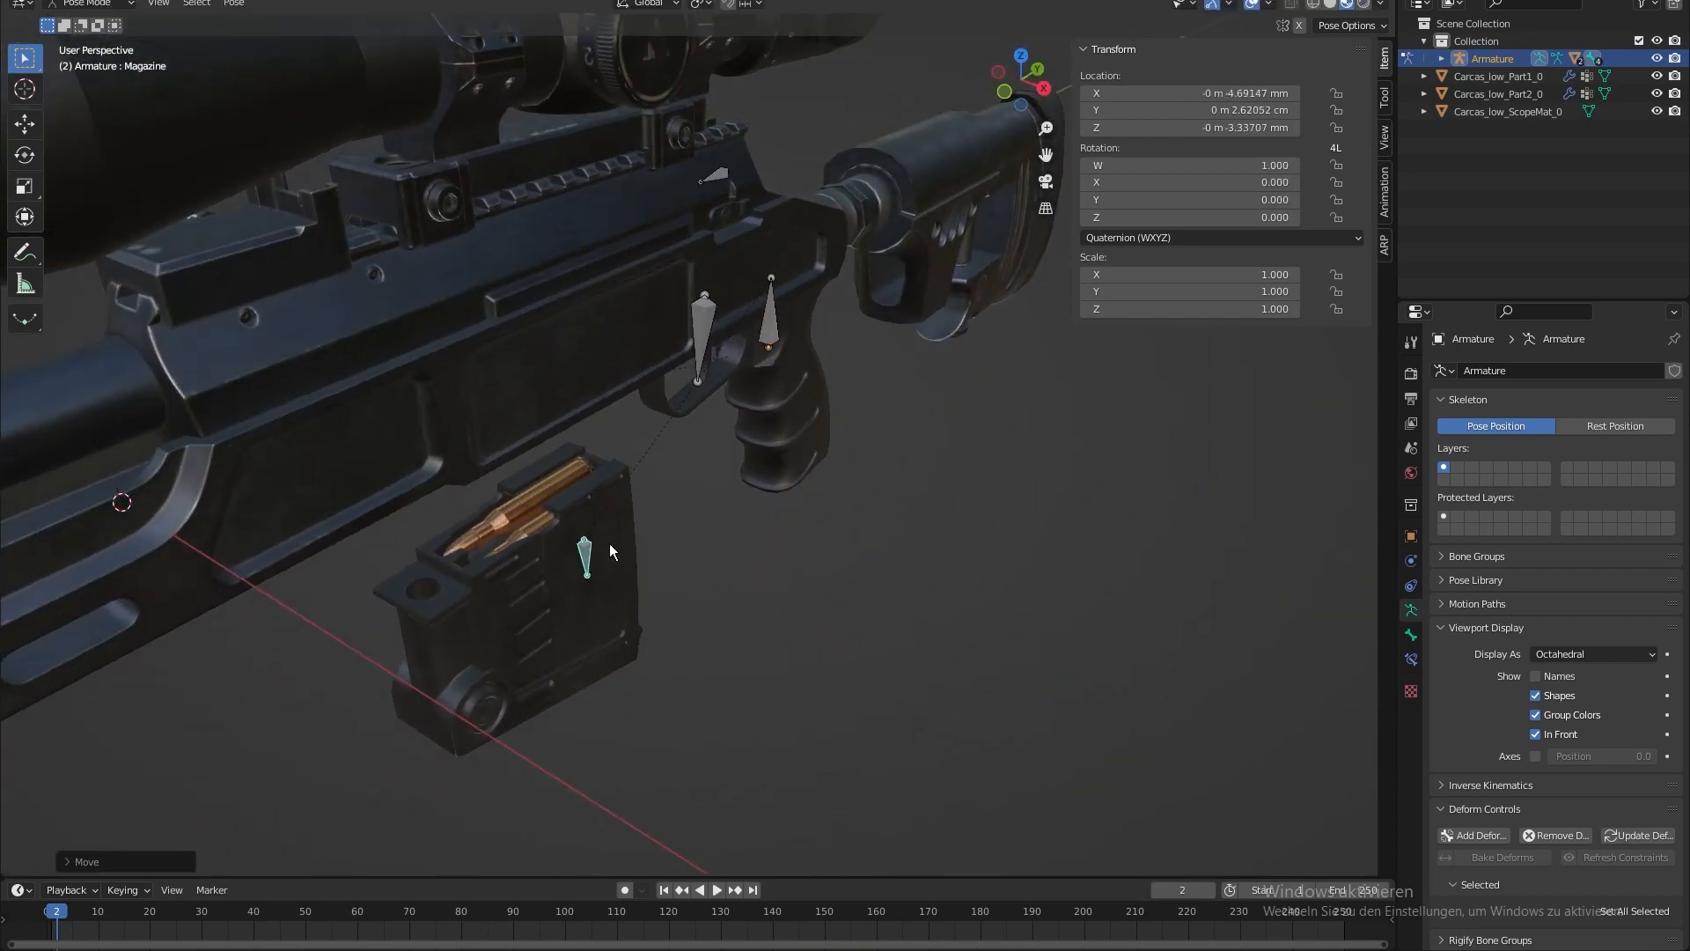
key(ctrl+z)
- Select the Slide bone and test the bolt handle by rotating it around the Y axis
middle_drag(772, 479, 662, 517)
click(629, 506)
middle_drag(759, 460, 850, 474)
key(r)
key(y)
click(785, 309)
key(r)
key(y)
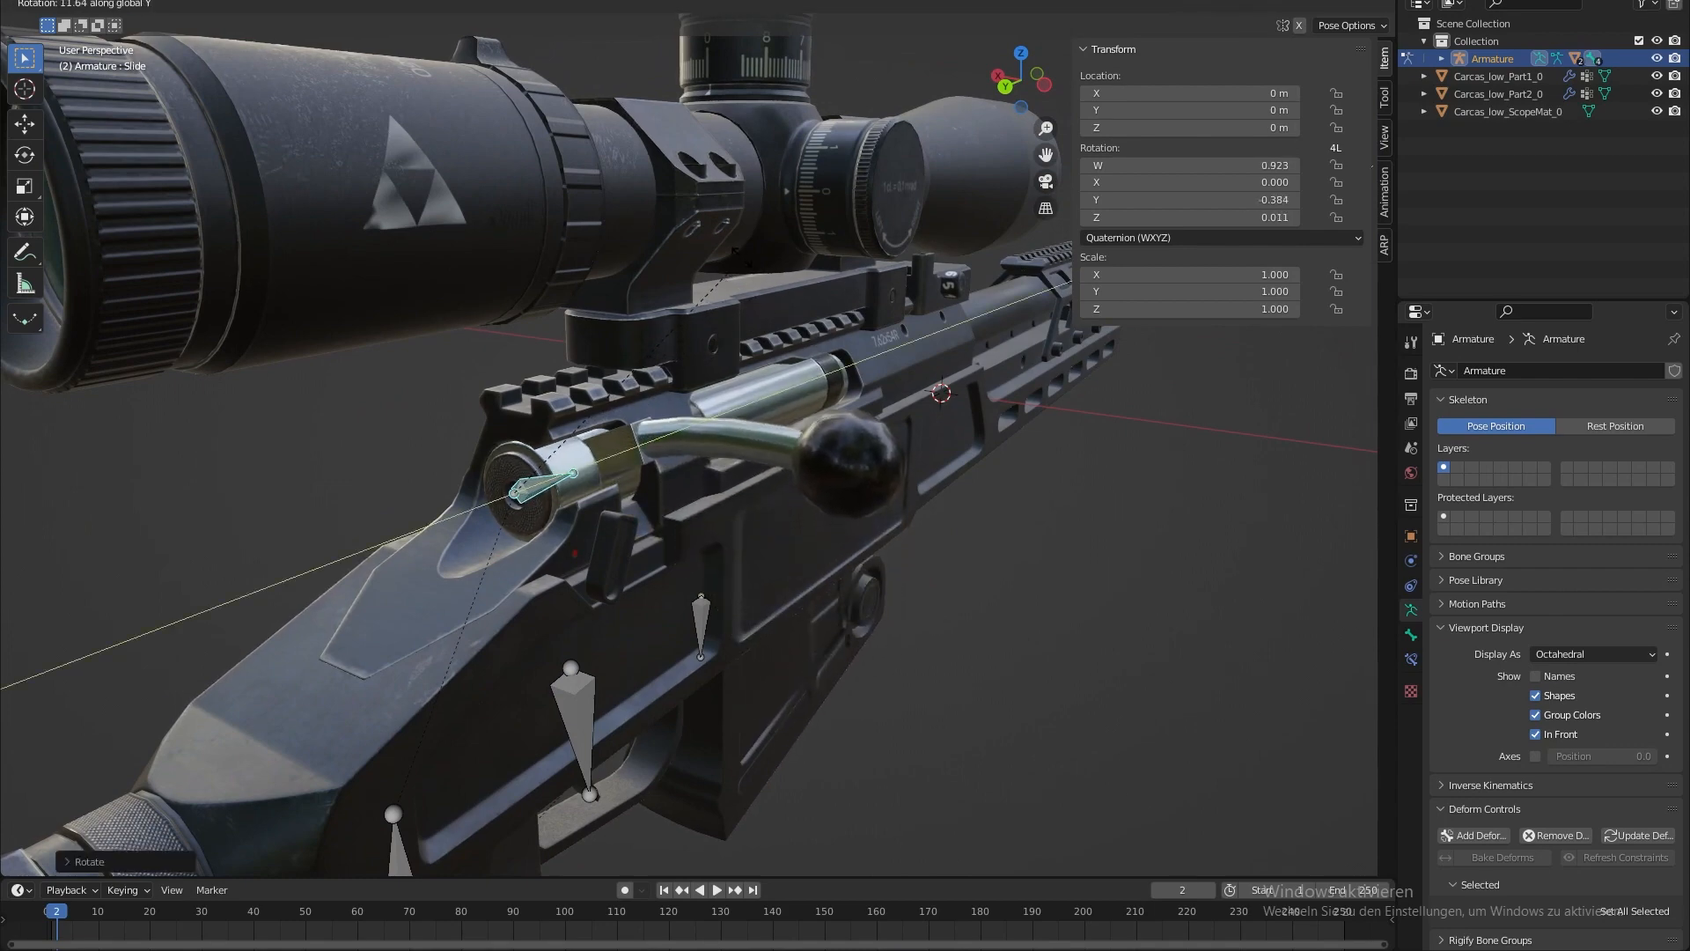
click(742, 264)
key(r)
key(y)
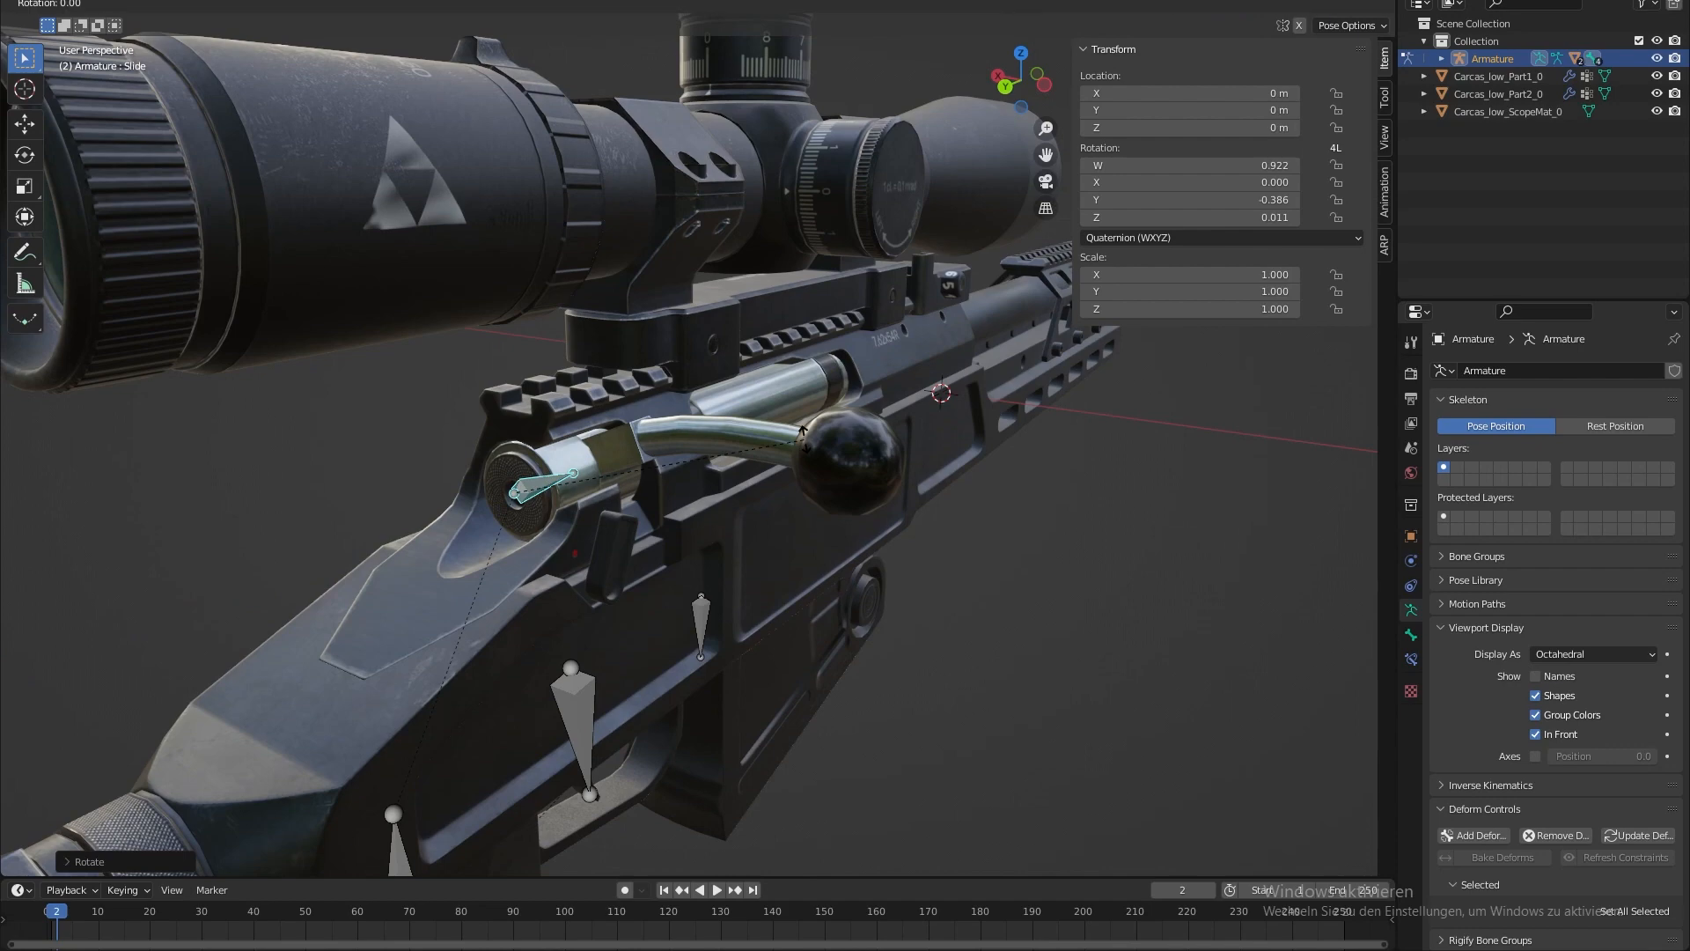
key(Escape)
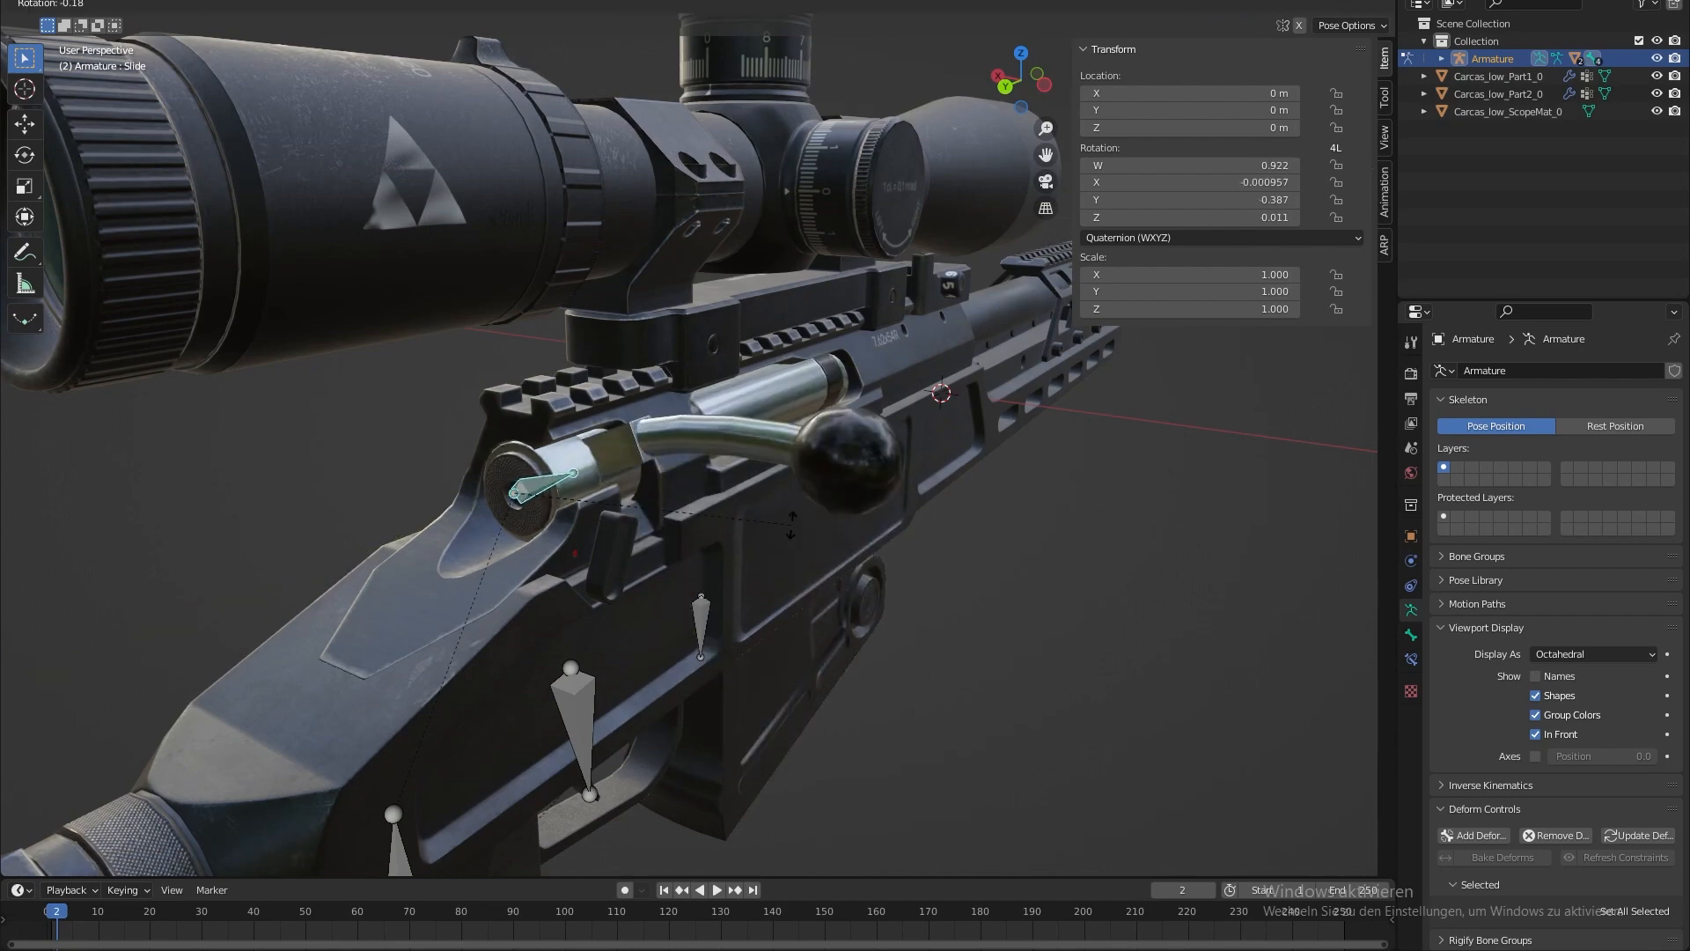
- Try moving the Slide bone along the Y axis, cancel the move and undo the bolt rotations
key(g)
key(y)
key(Escape)
middle_drag(459, 585, 528, 572)
key(ctrl+z)
key(ctrl+z)
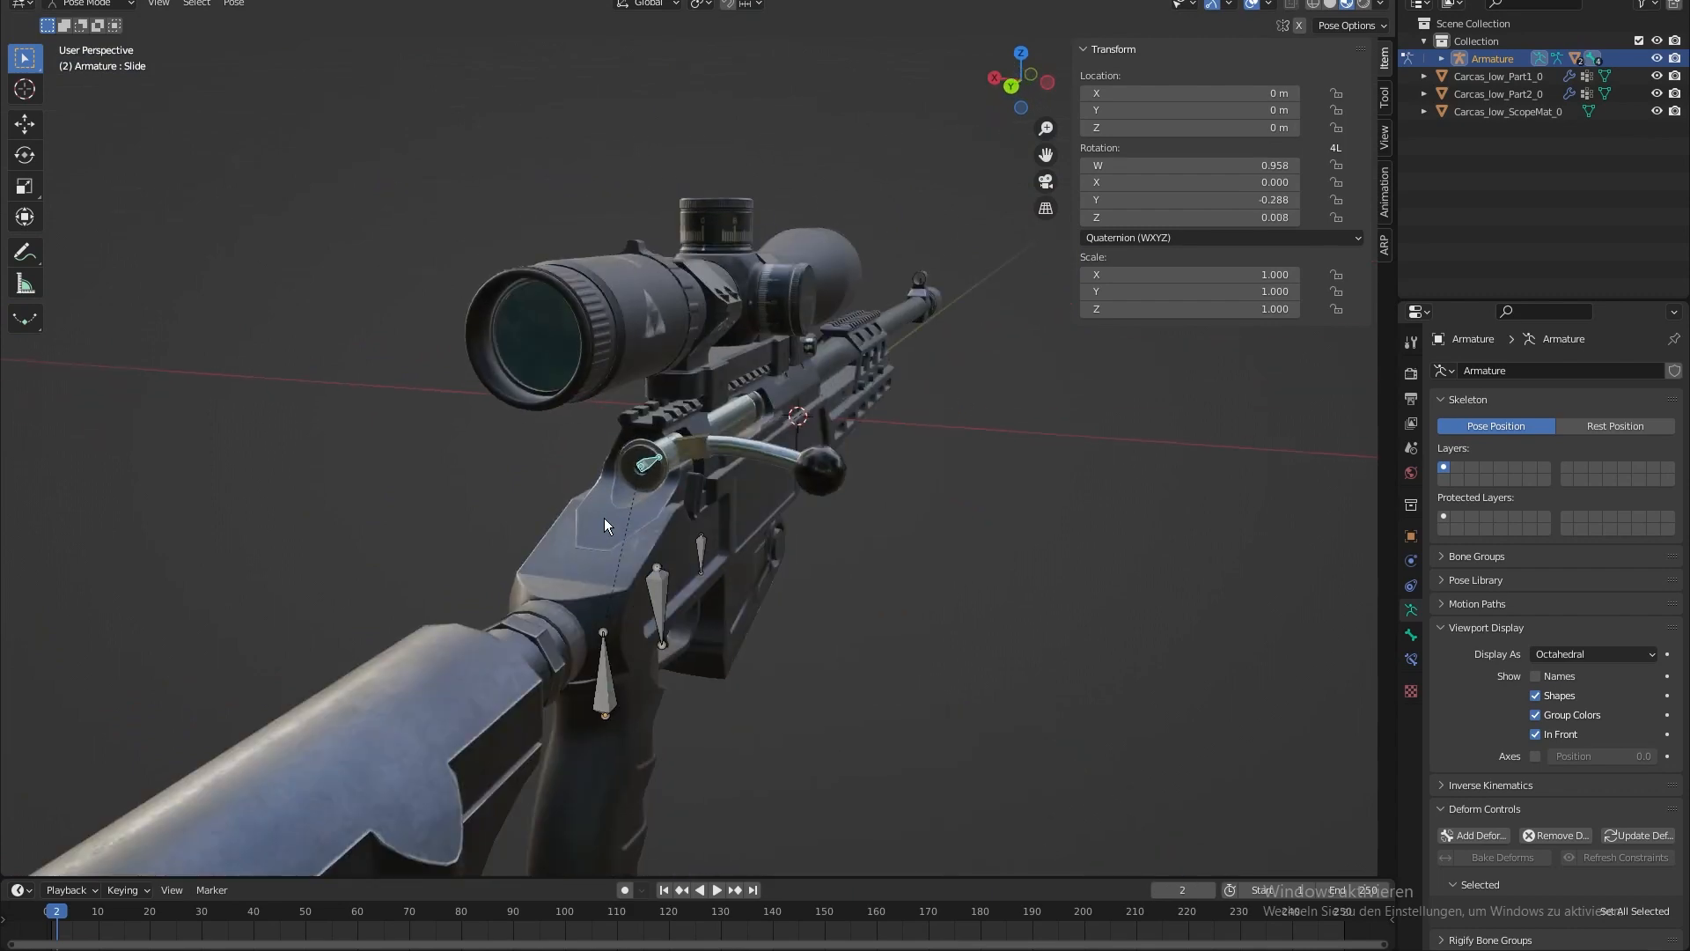
middle_drag(593, 519, 745, 556)
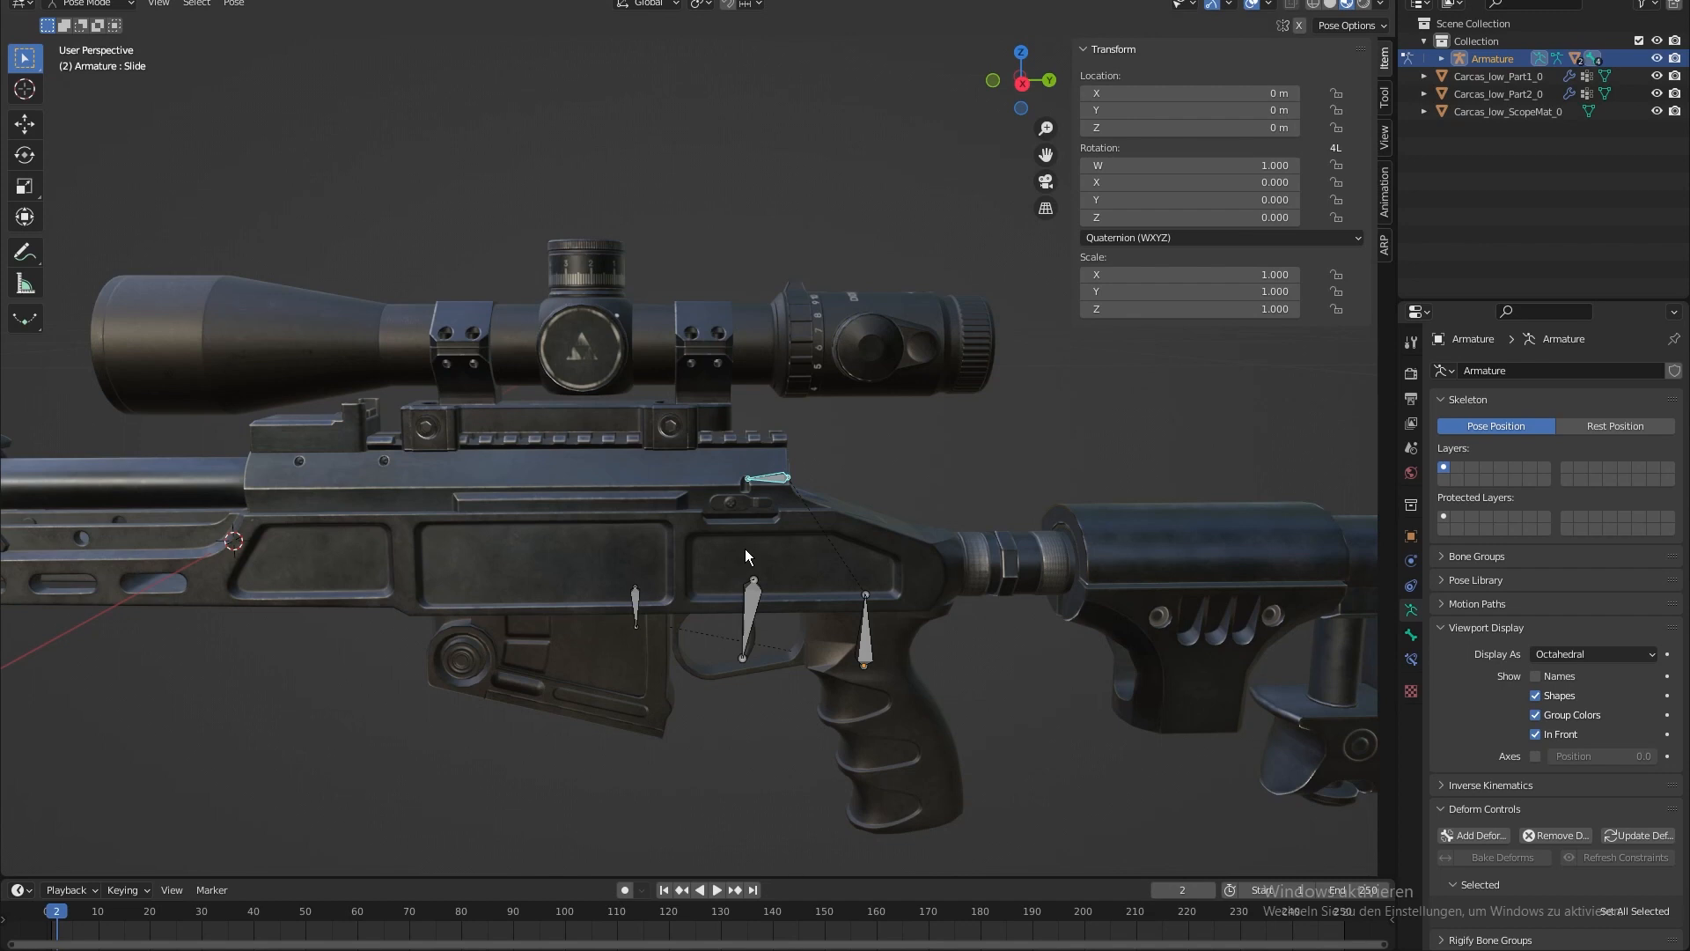
- Return the armature to Object Mode and clear the selection
click(113, 4)
click(116, 16)
scroll(475, 150, down, 3)
scroll(475, 150, down, 1)
middle_drag(681, 218, 677, 235)
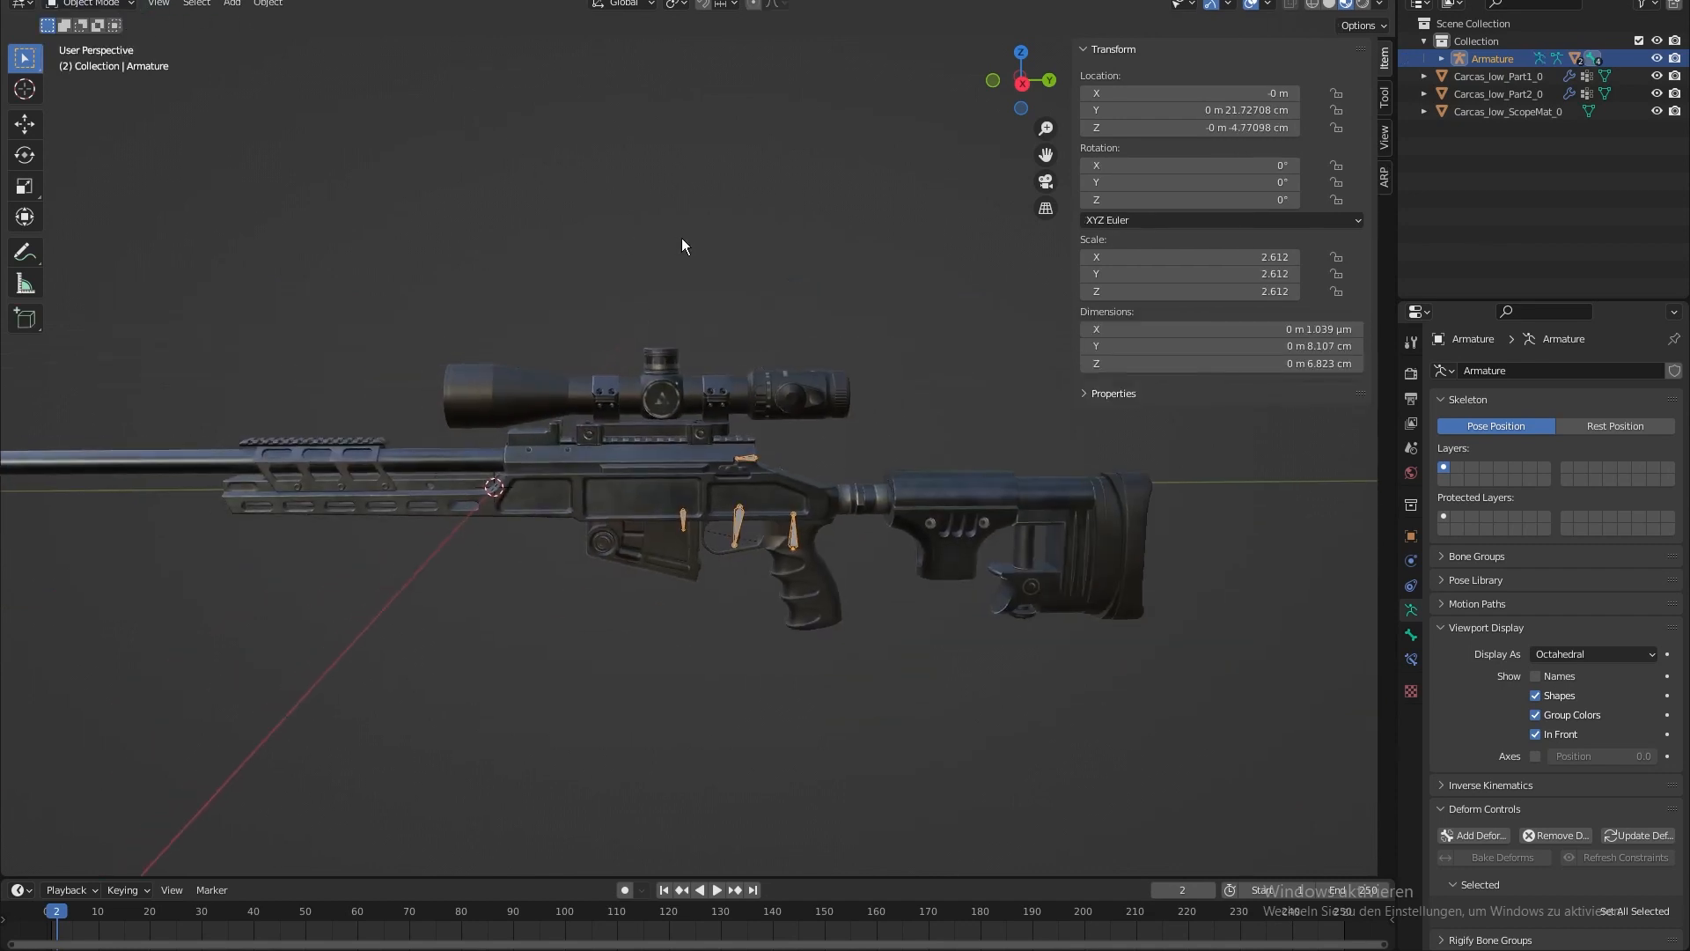
click(804, 234)
mouse_move(806, 240)
middle_down()
mouse_move(771, 276)
mouse_move(818, 264)
middle_up()
- Expand the Armature hierarchy, select the scope lens mesh Carcas_low_ScopeMat_0 and focus on it
click(1441, 58)
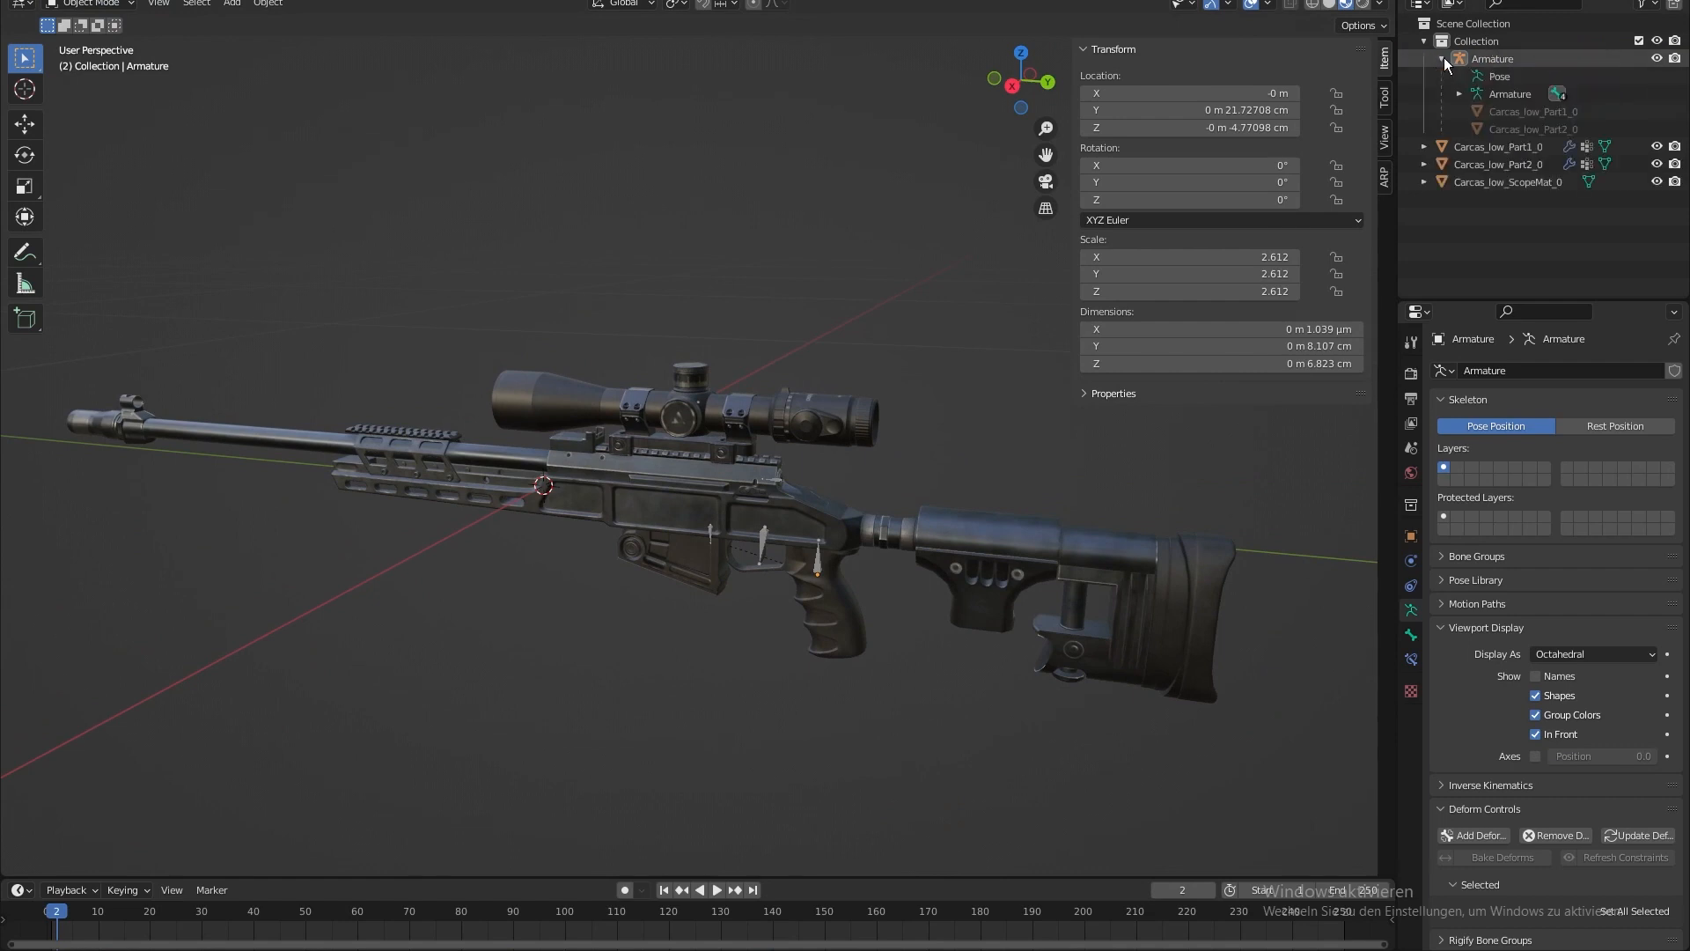
click(1484, 146)
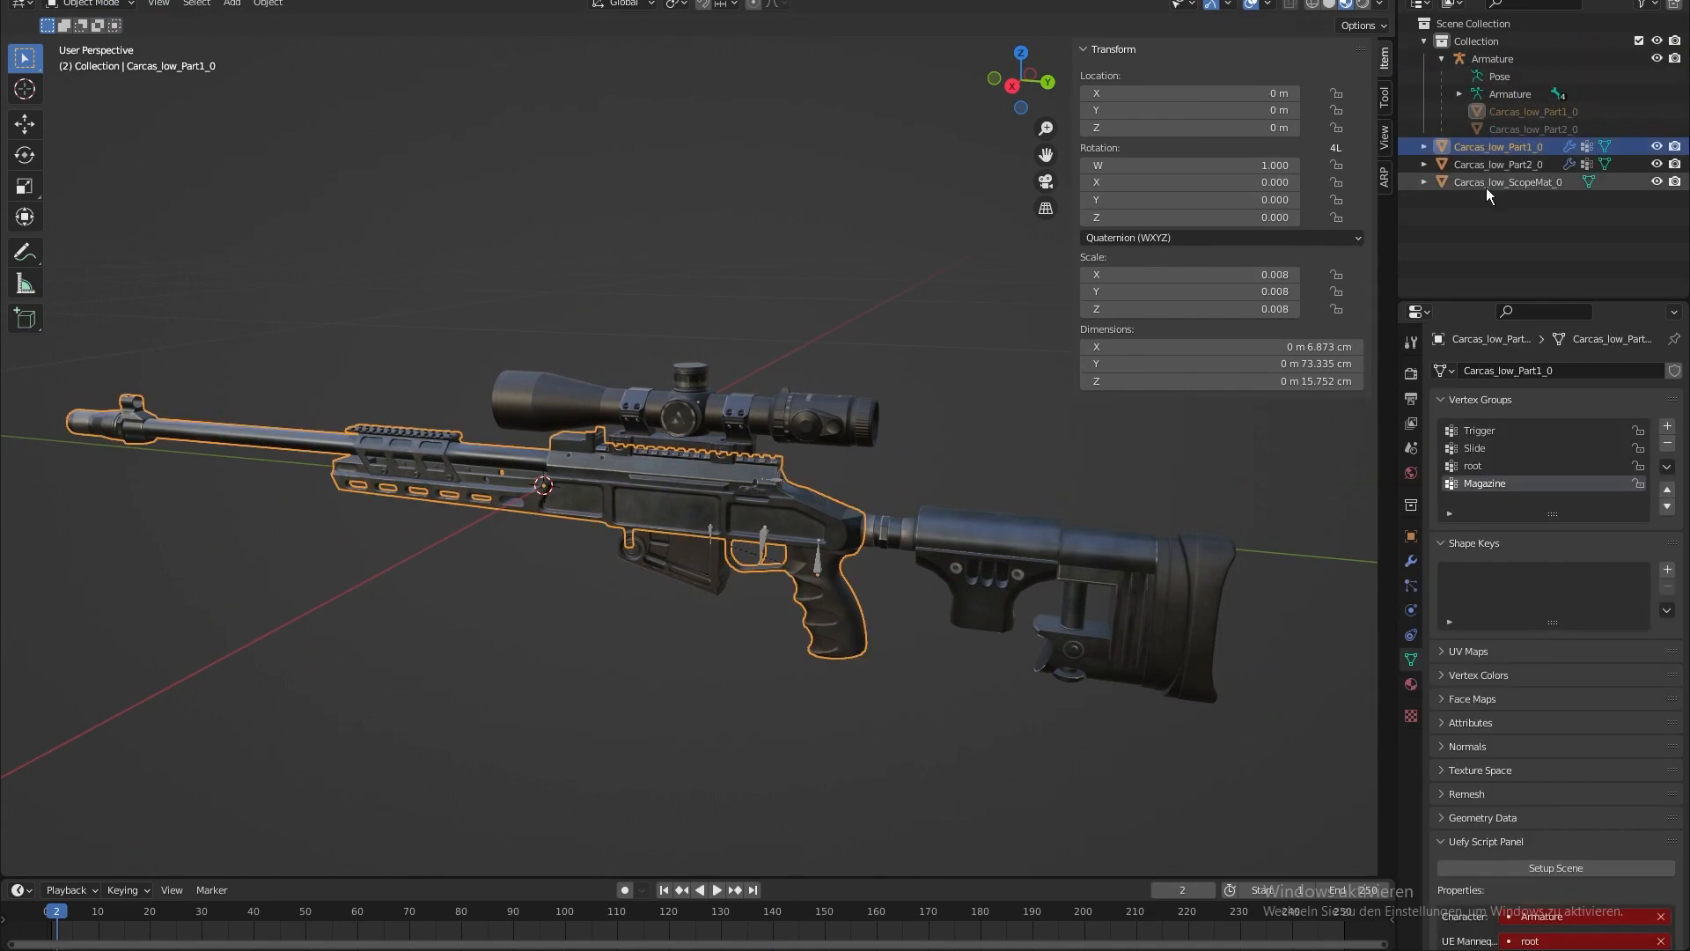
click(1482, 180)
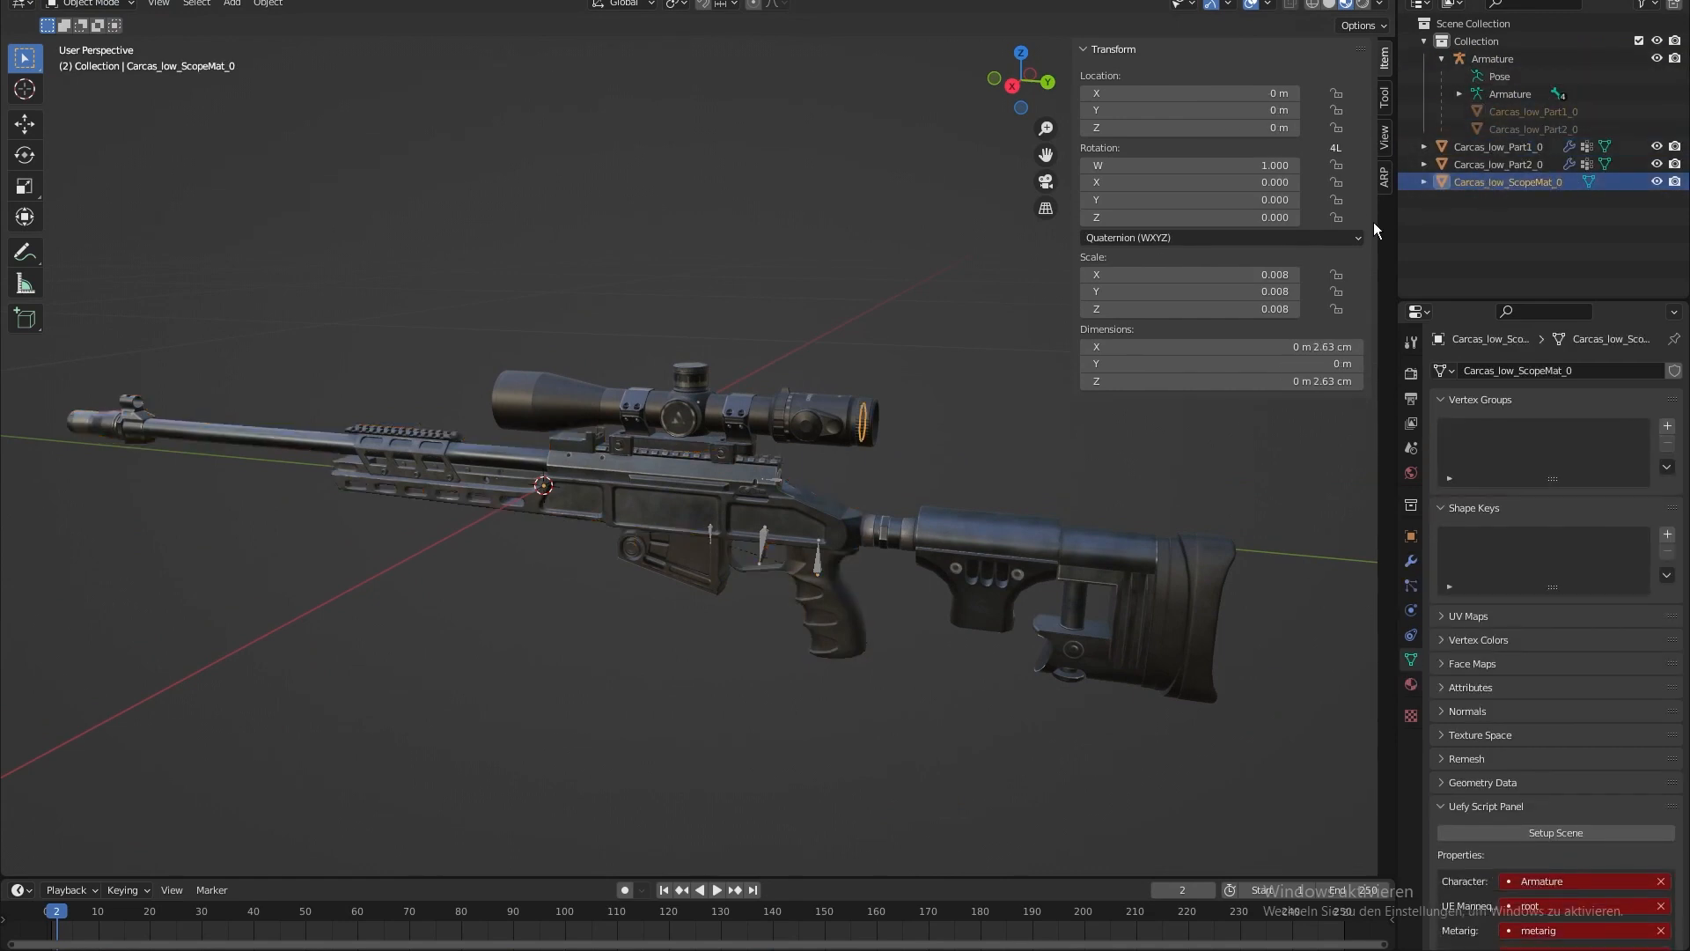
key(KP_Decimal)
middle_drag(849, 302, 783, 297)
- Test whether the scope lens is separate by moving it off the scope, and reset its location
key(g)
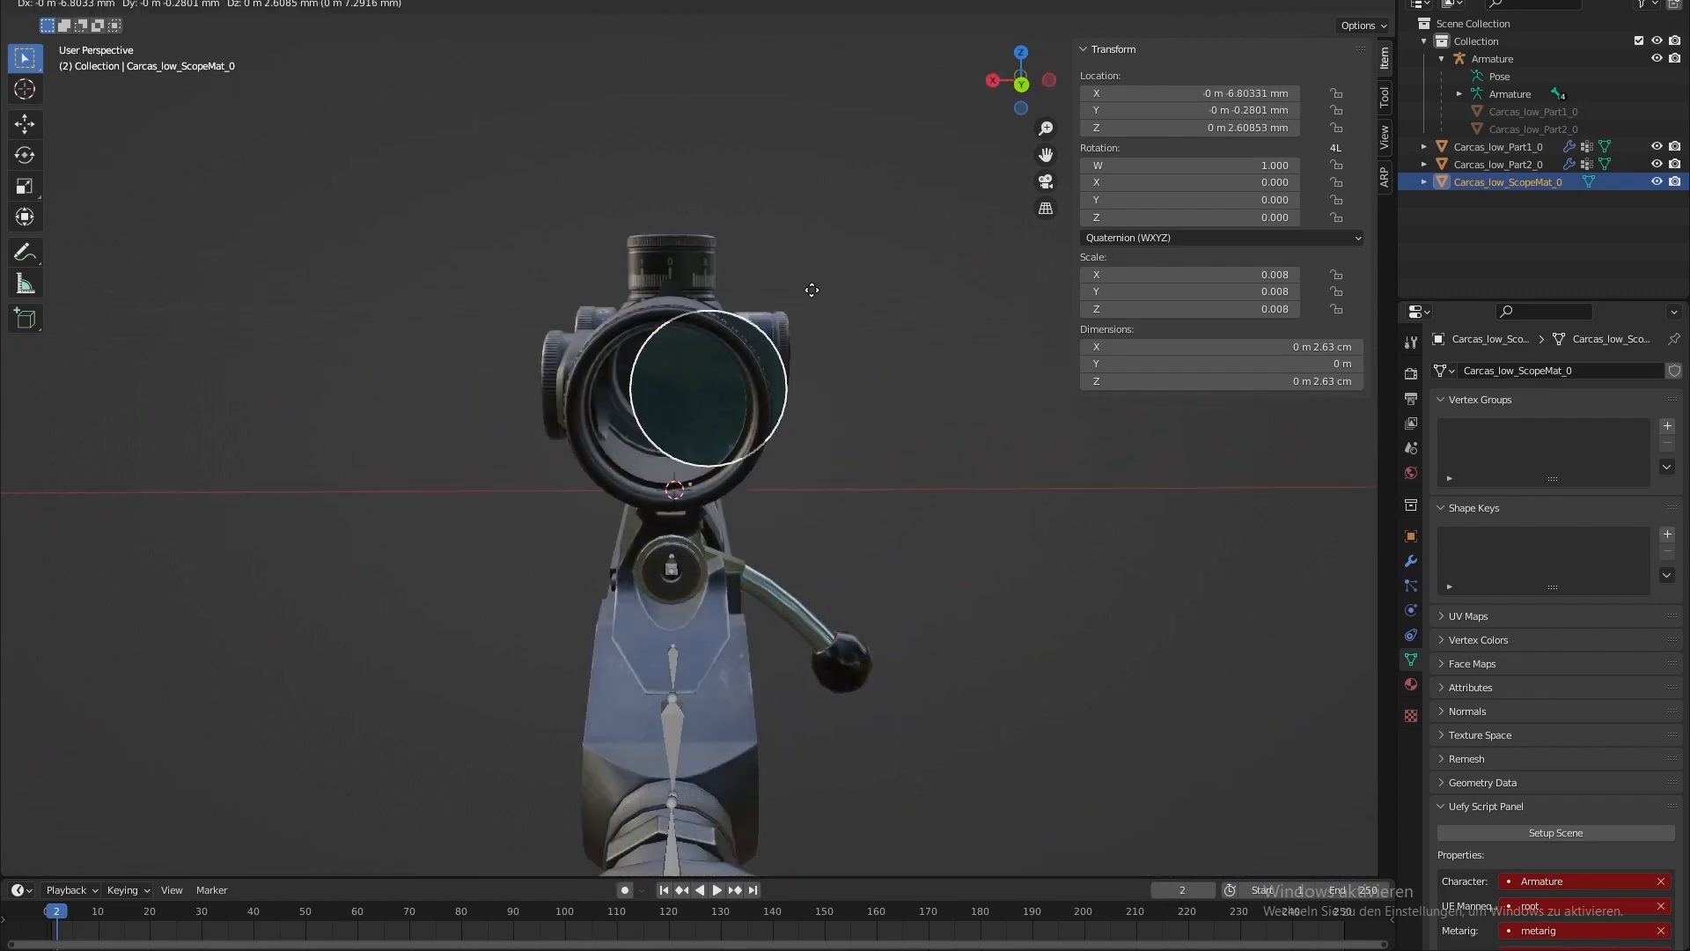
click(893, 318)
middle_drag(892, 318, 843, 305)
key(alt+g)
scroll(711, 314, down, 6)
middle_drag(711, 313, 814, 403)
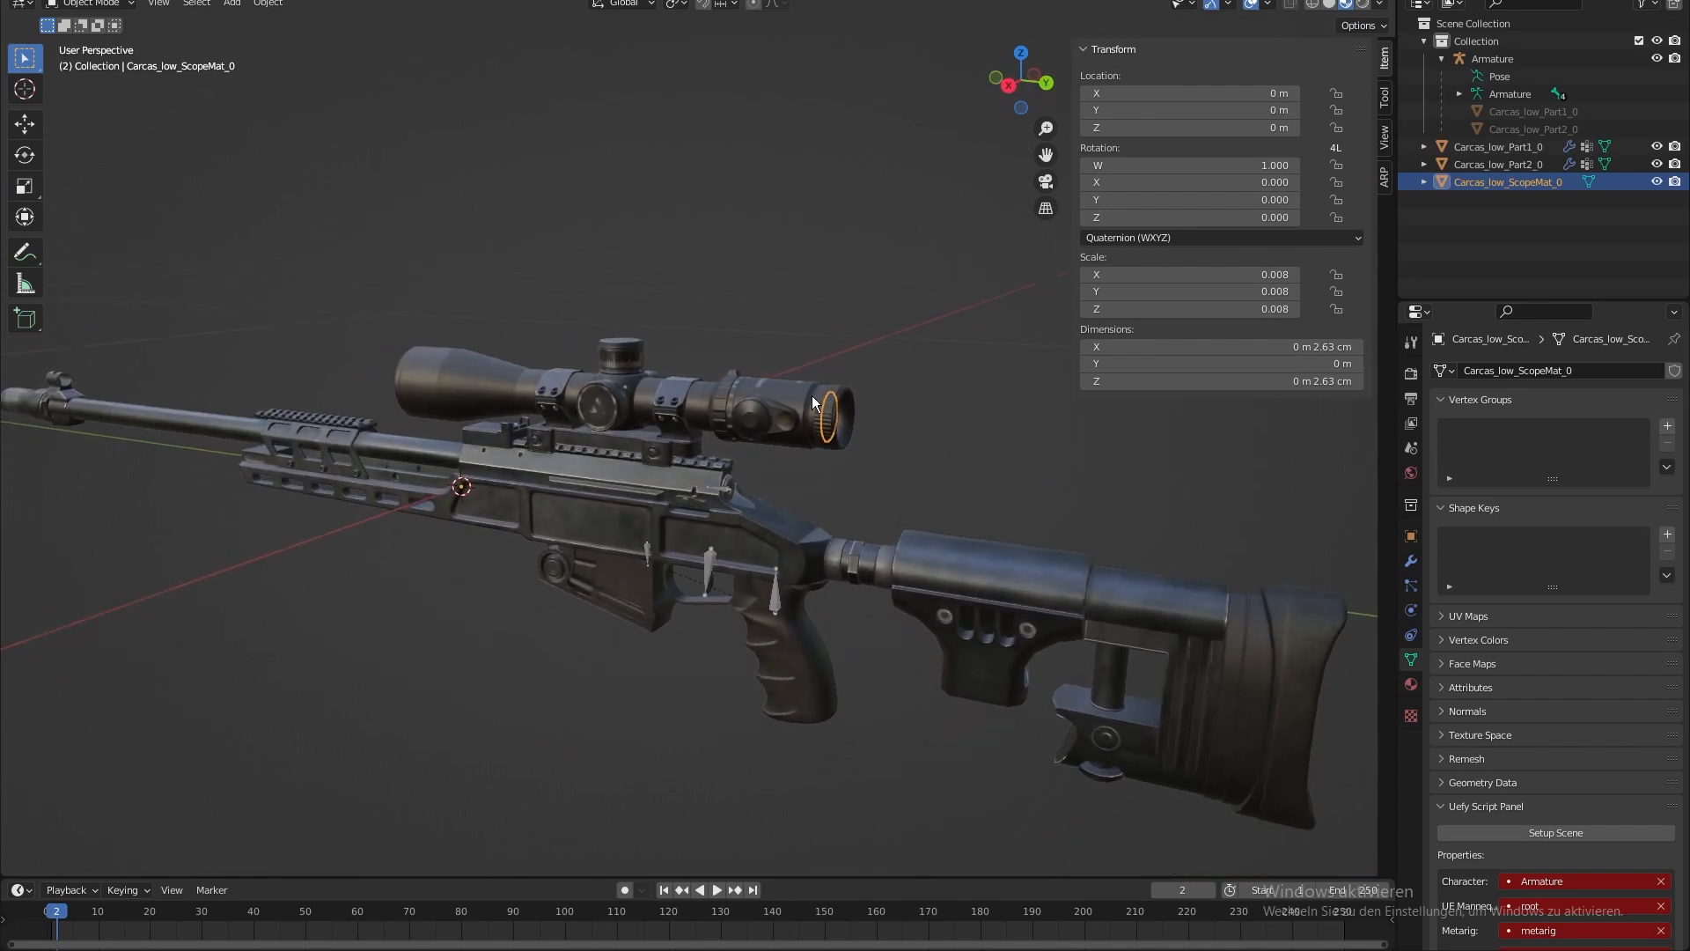
- Parent the scope lens mesh to the rifle's armature with armature deformation and bone vertex groups
shift+click(647, 547)
key(ctrl+p)
click(690, 551)
mouse_move(961, 382)
middle_down()
mouse_move(931, 382)
mouse_move(958, 401)
middle_up()
click(931, 382)
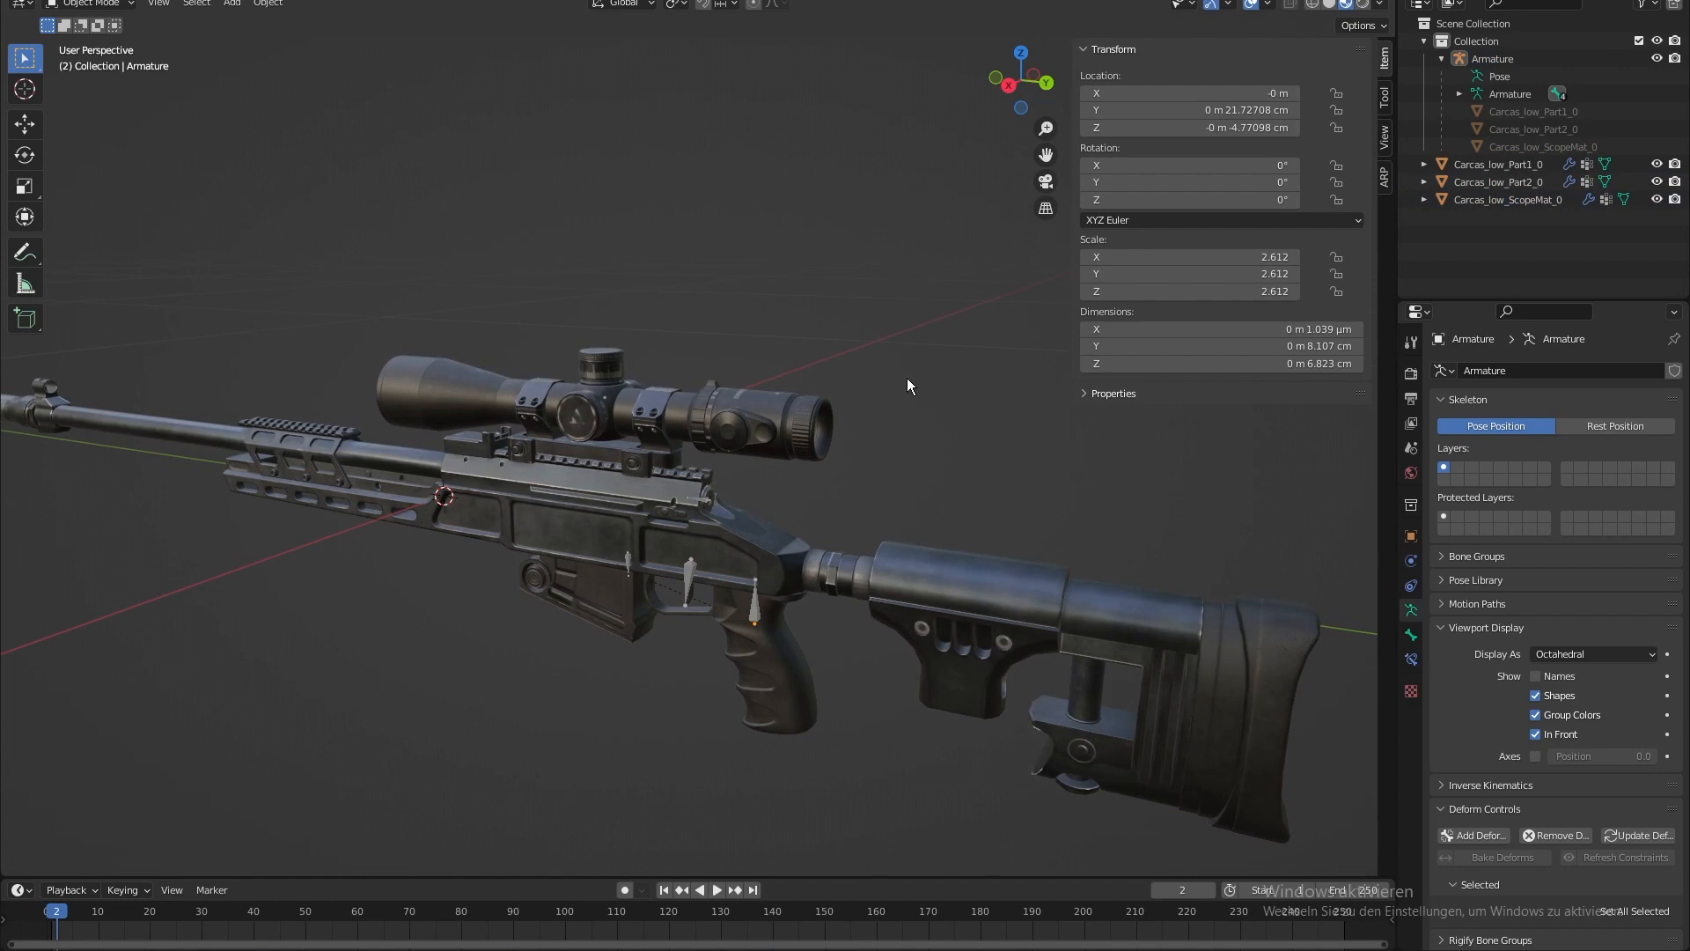
- Rename the Armature object as SK_SV-98M and deselect it
shift+middle_drag(791, 336, 811, 361)
double_click(1496, 59)
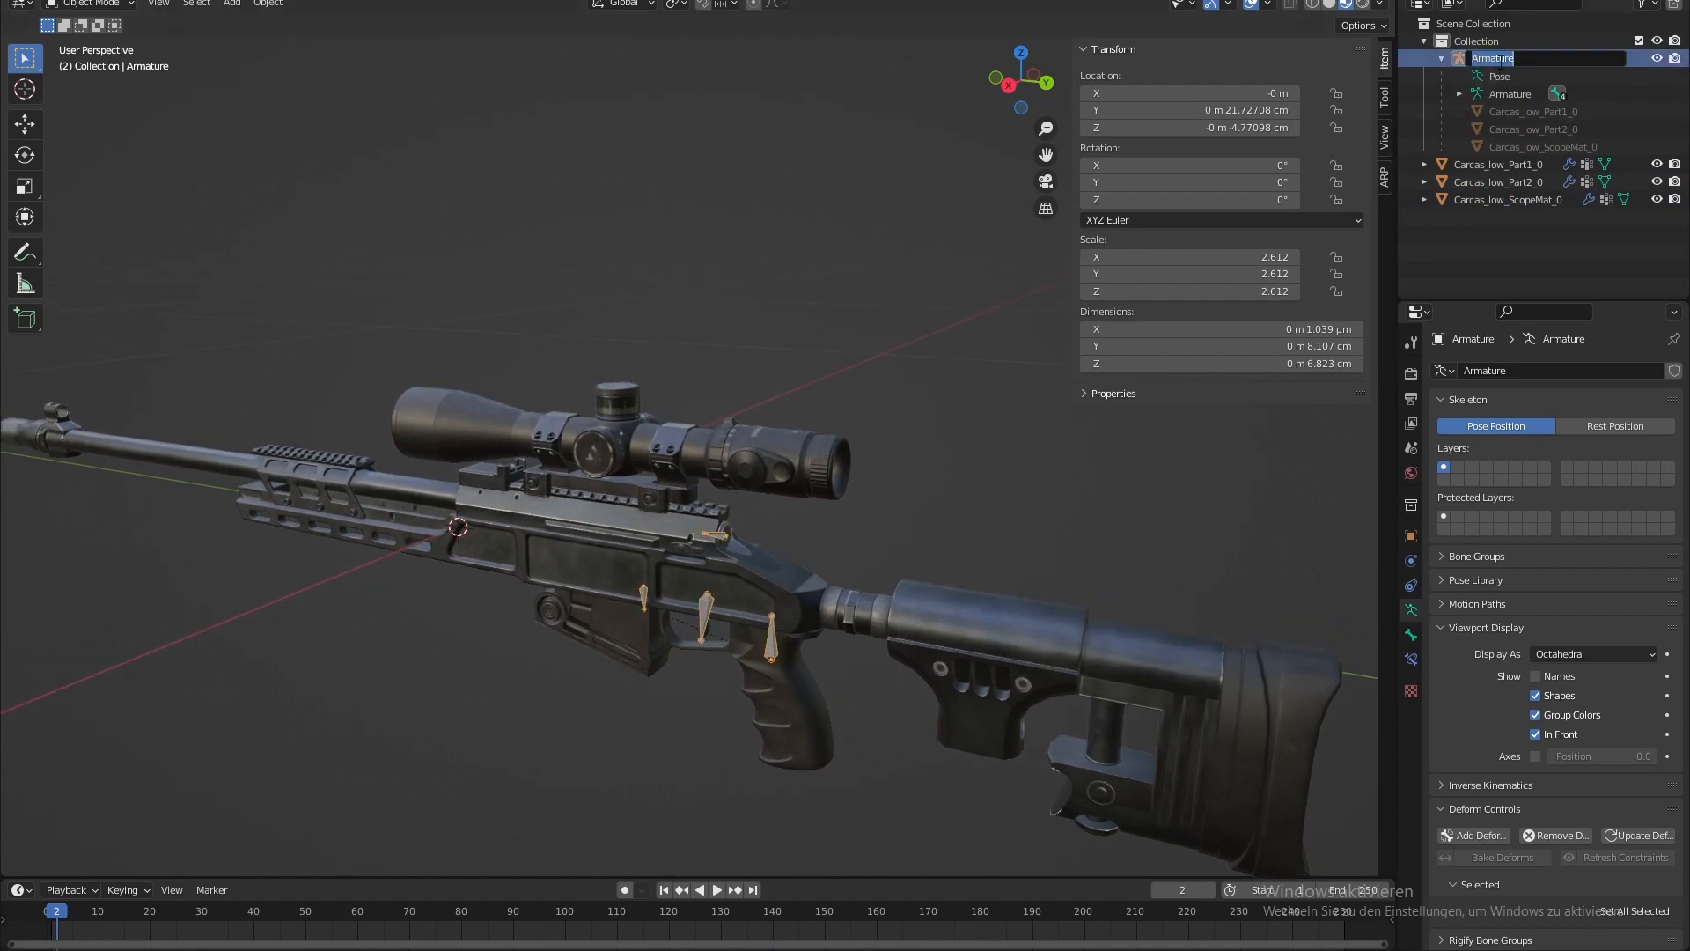
text(SK_SV-98M)
key(Return)
shift+middle_drag(710, 337, 759, 478)
click(697, 293)
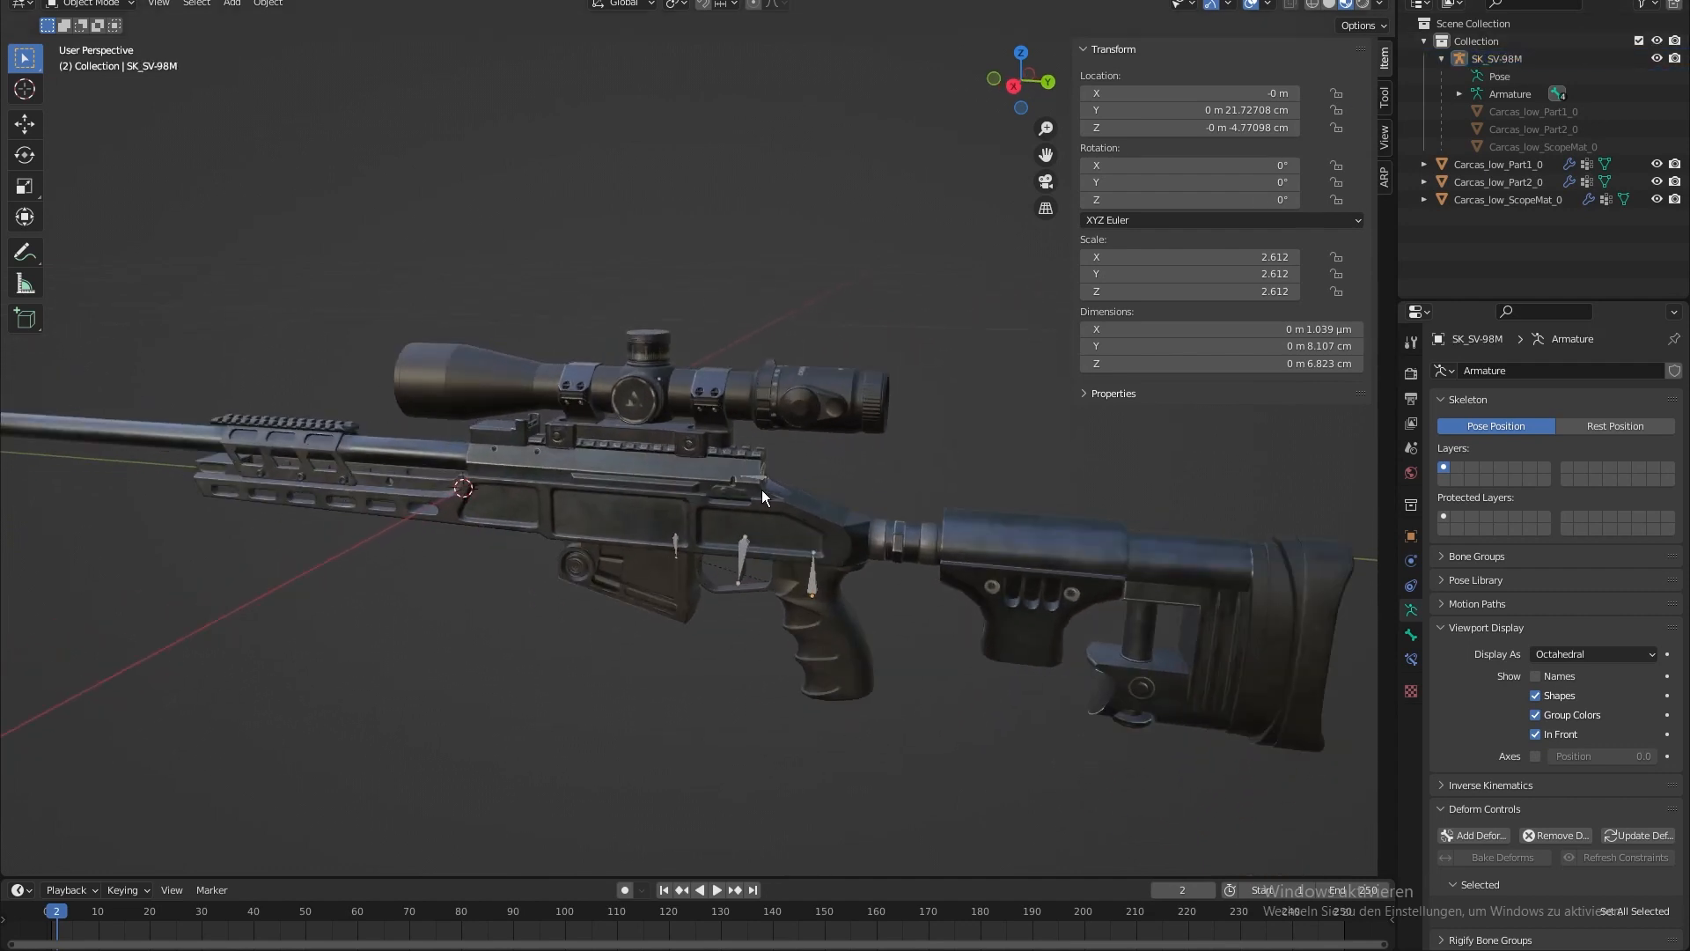
- Select the SK_SV-98M armature with its Part1, Part2 and ScopeMat meshes and start an FBX export
click(743, 540)
click(1480, 201)
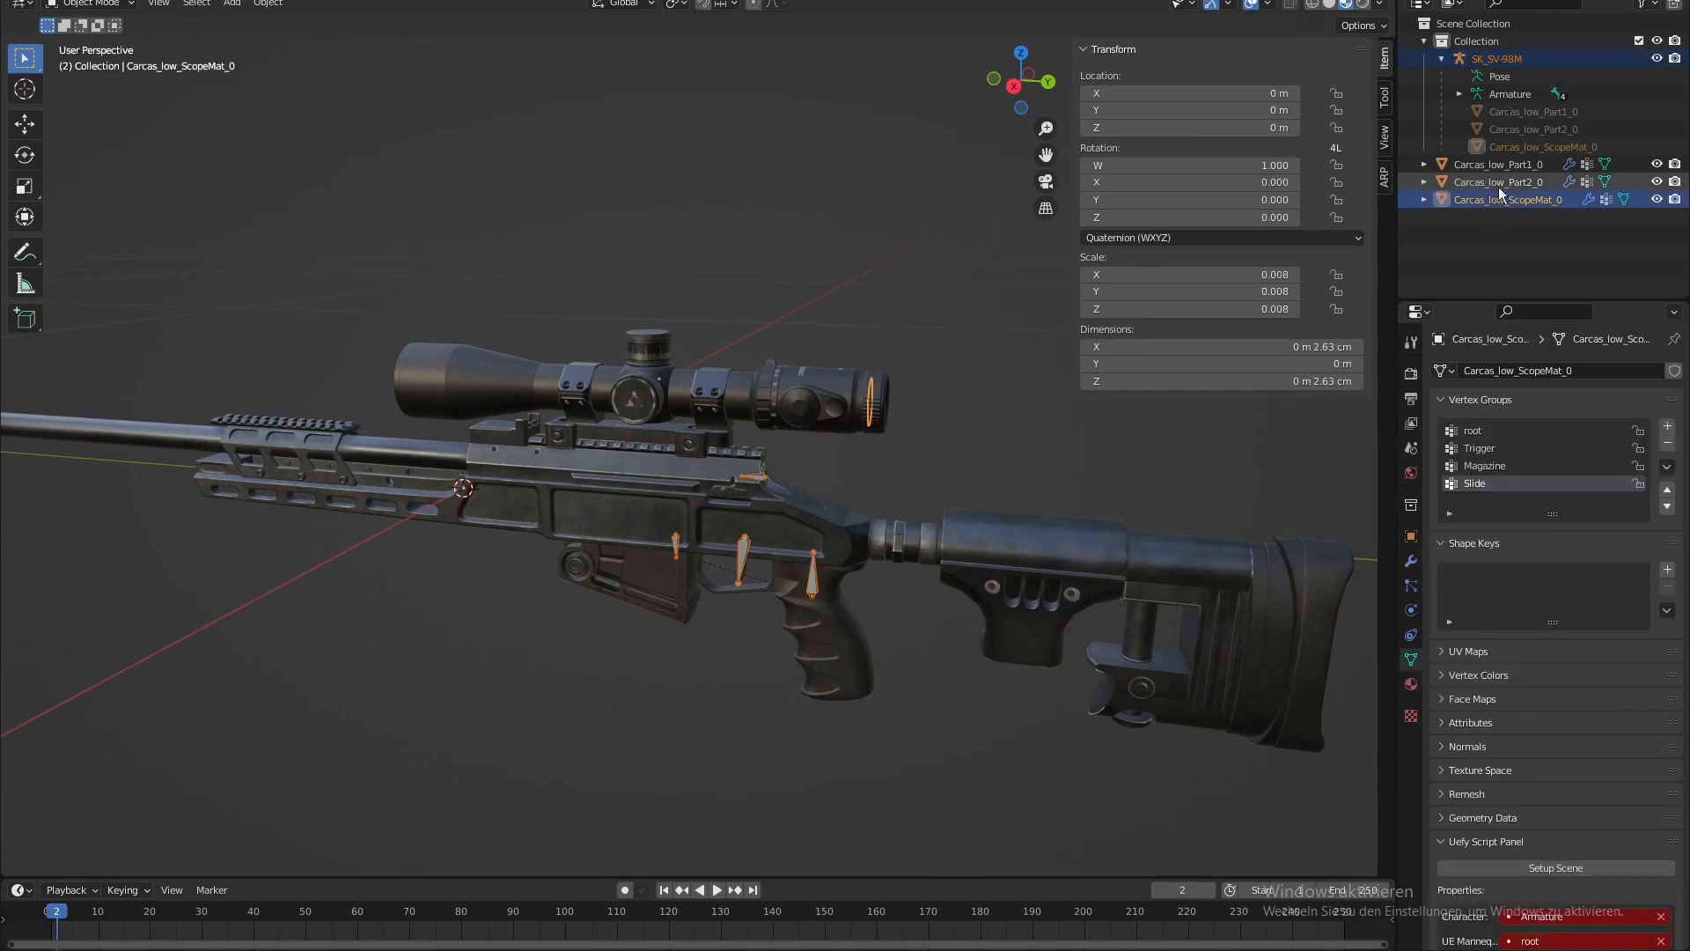
ctrl+click(1491, 181)
ctrl+click(1489, 166)
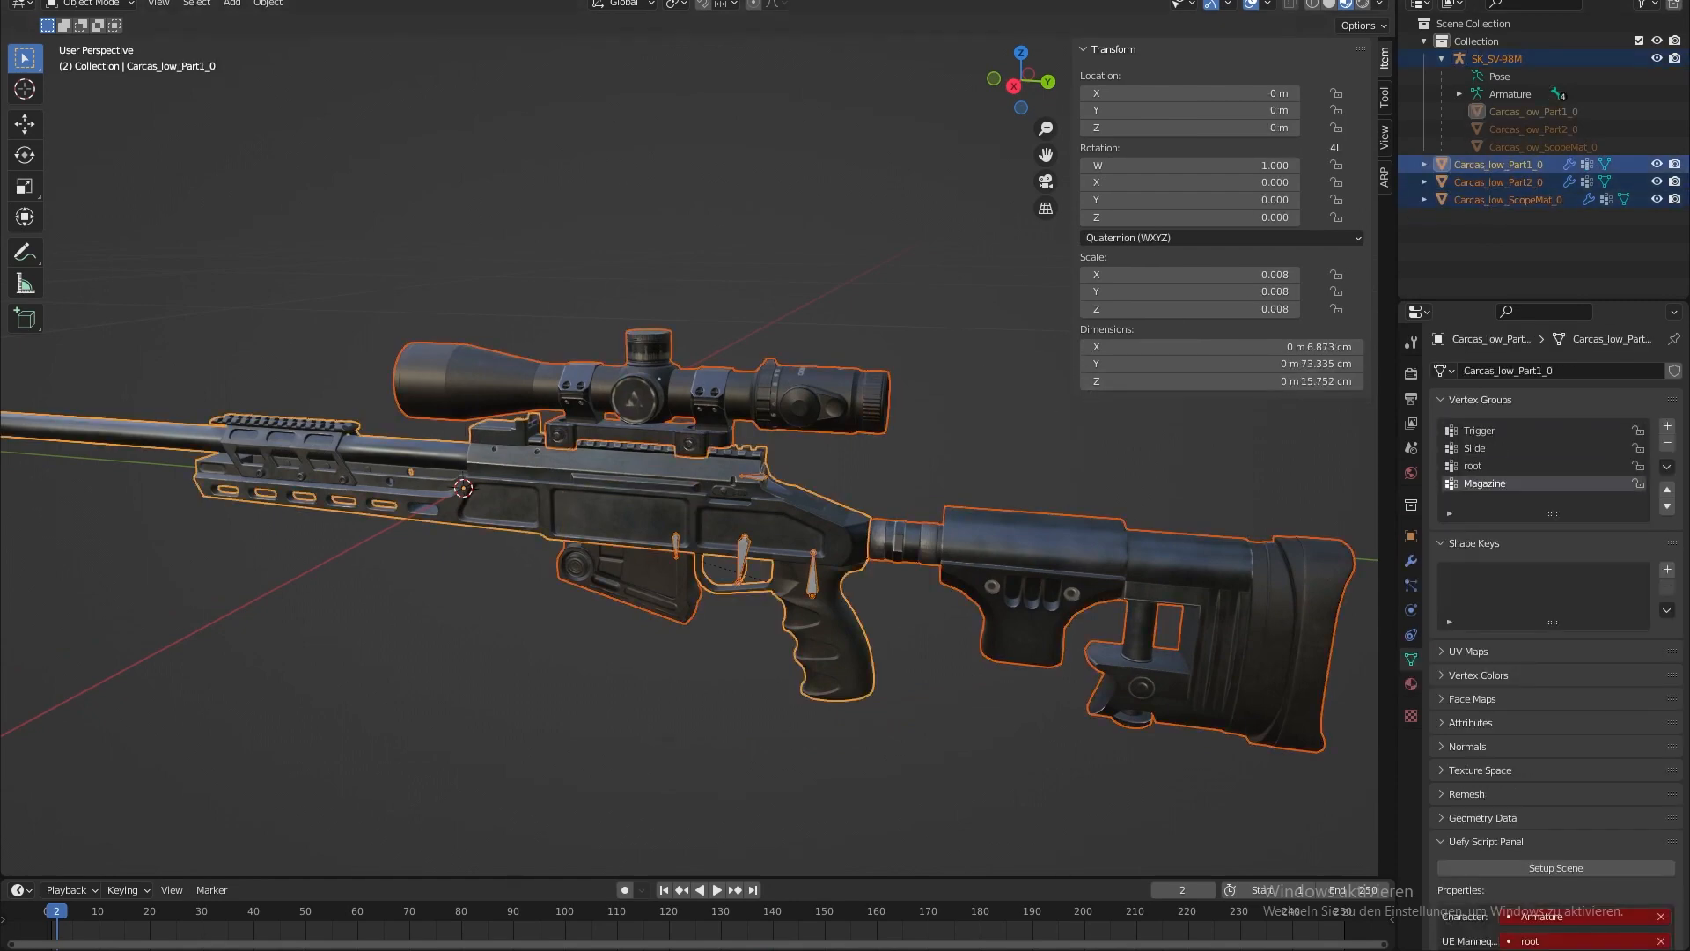
click(31, 3)
mouse_move(75, 236)
click(317, 391)
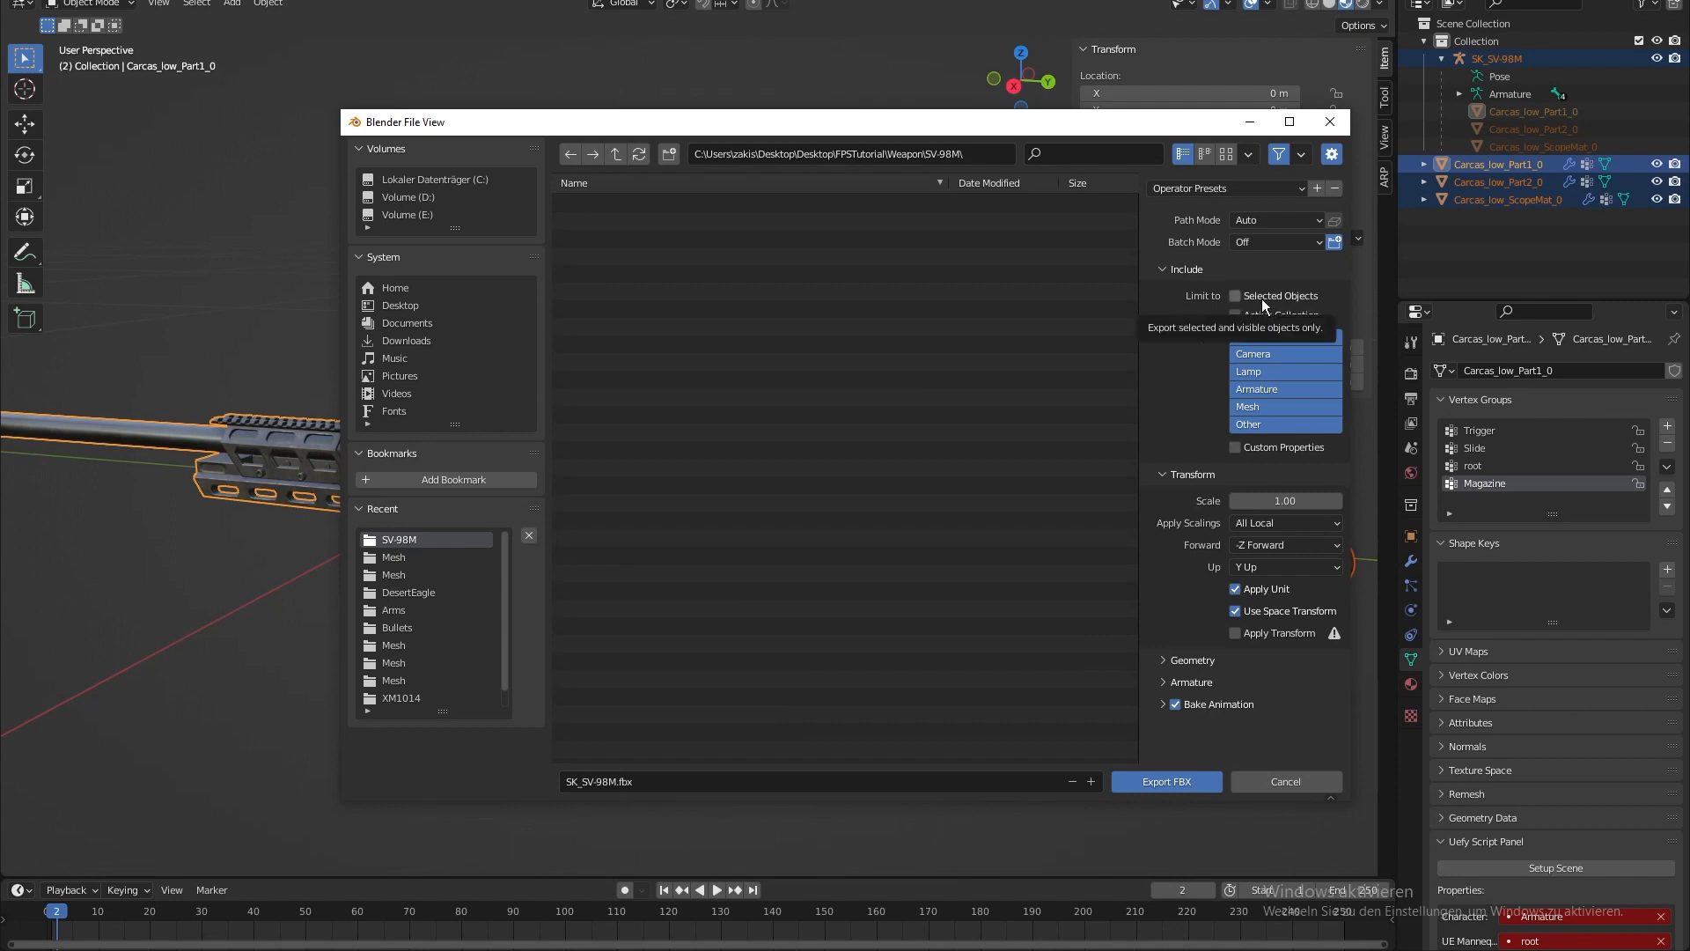
- Set smoothing to Edge, keep Add Leaf Bones and Bake Animation off, and export SK_SV-98M.fbx to the Weapon\SV-98M folder
click(1185, 660)
scroll(1171, 579, down, 2)
scroll(1173, 586, down, 1)
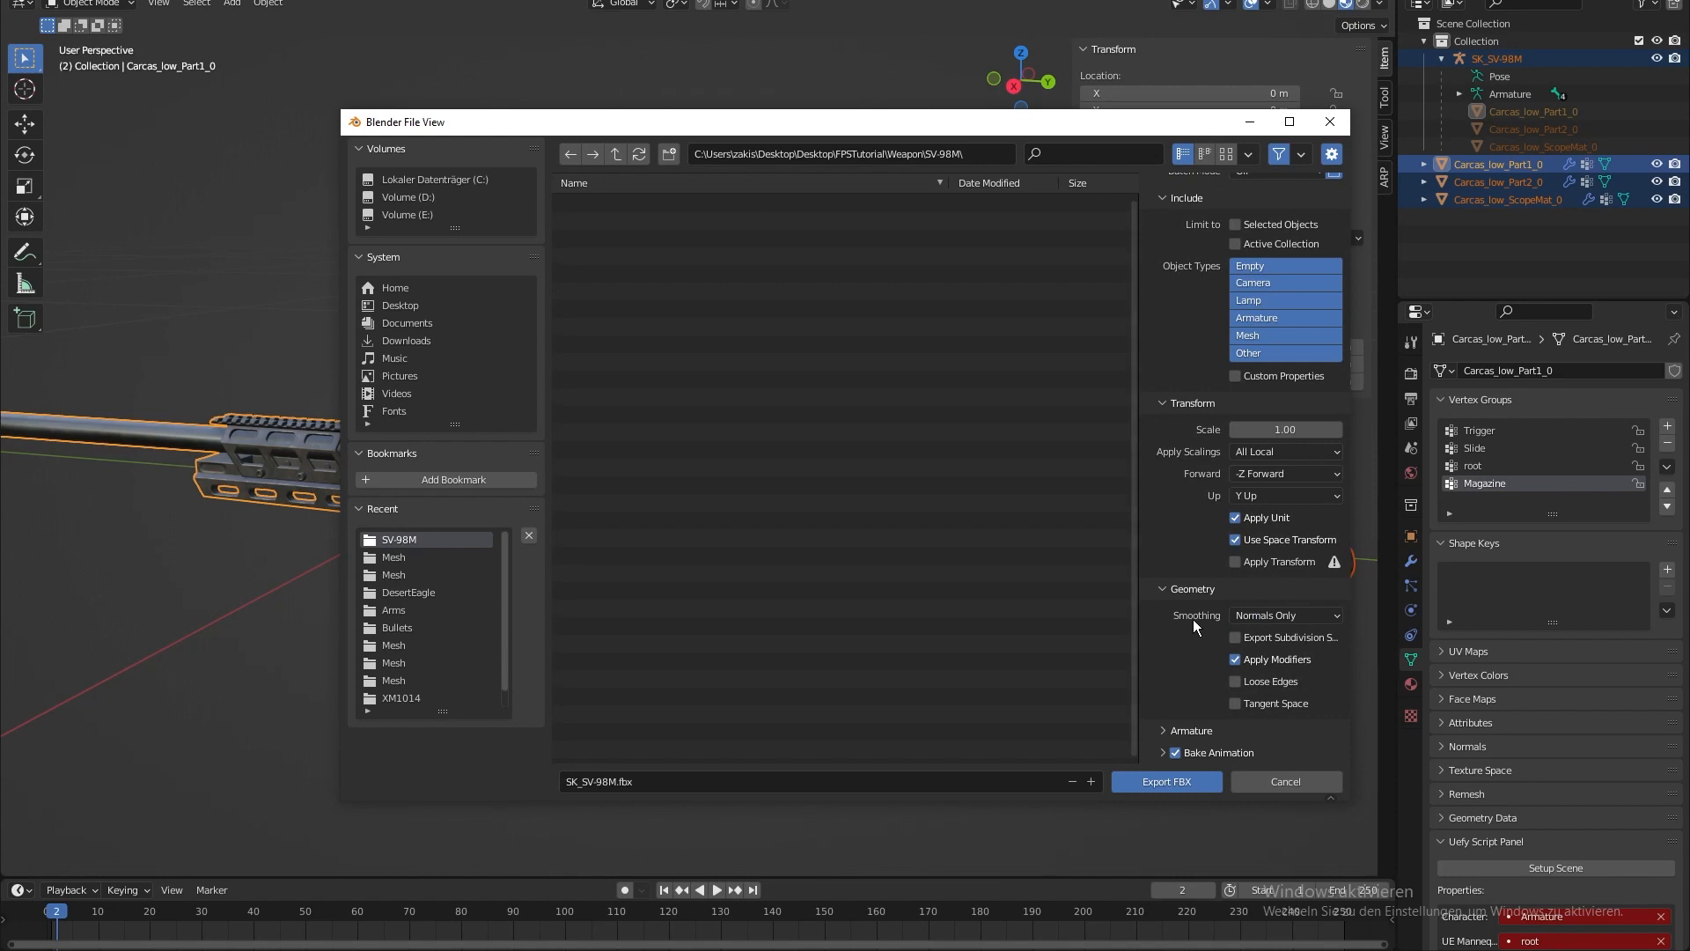
click(1258, 617)
click(1262, 669)
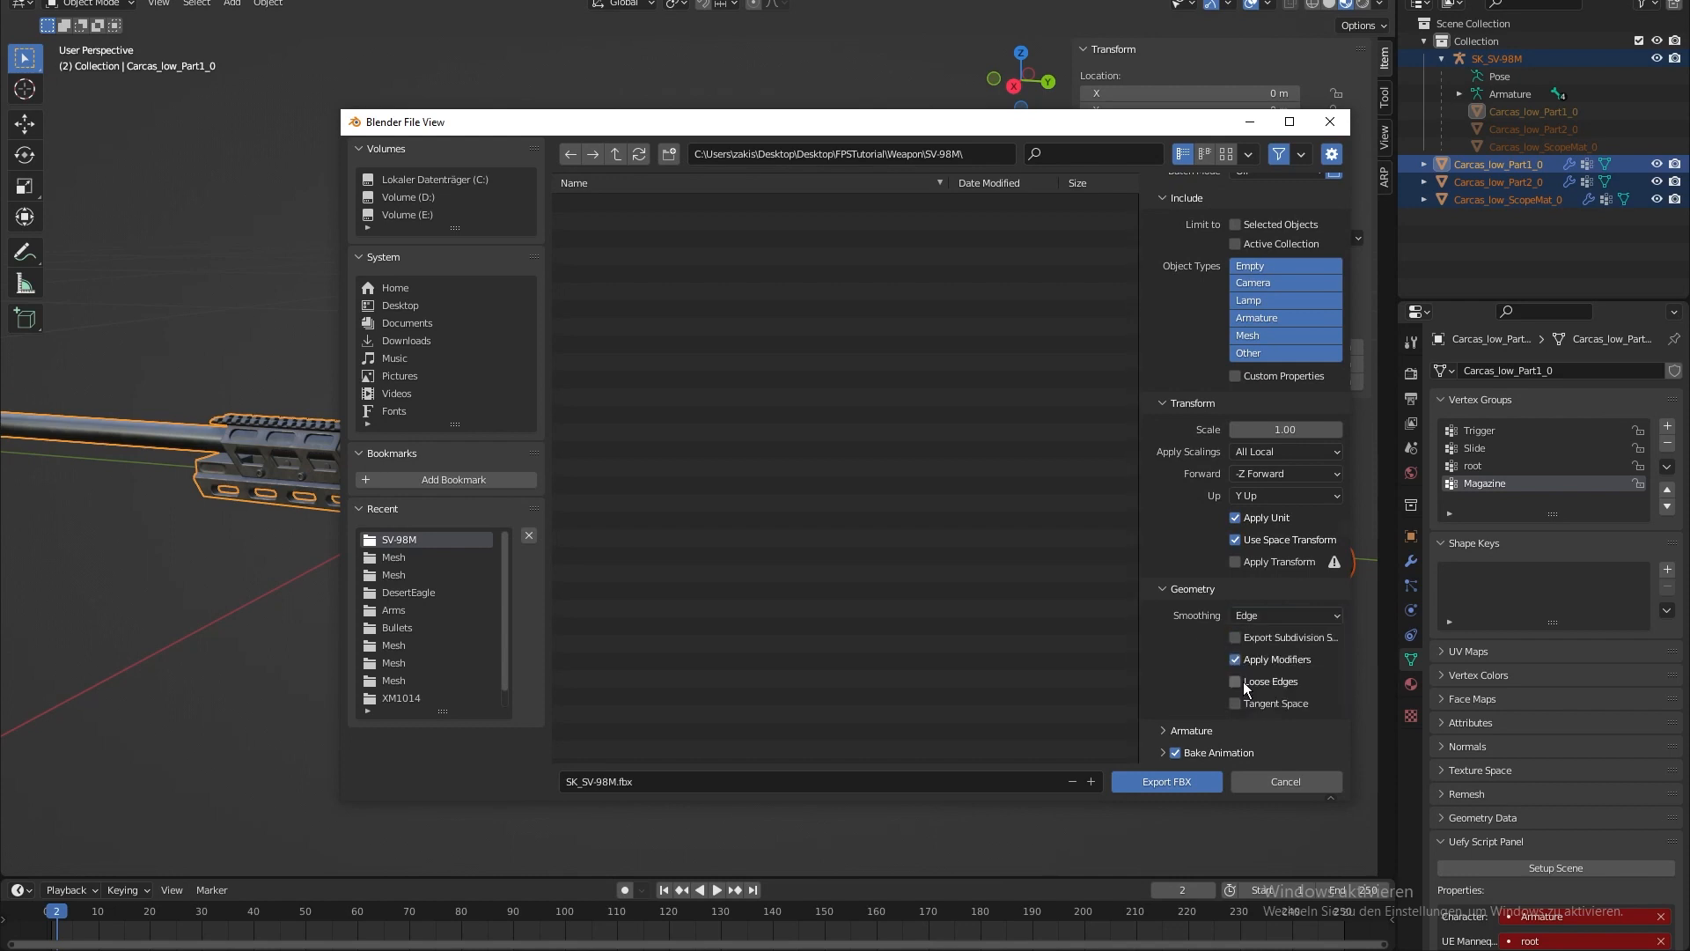
click(1191, 730)
scroll(1202, 720, down, 3)
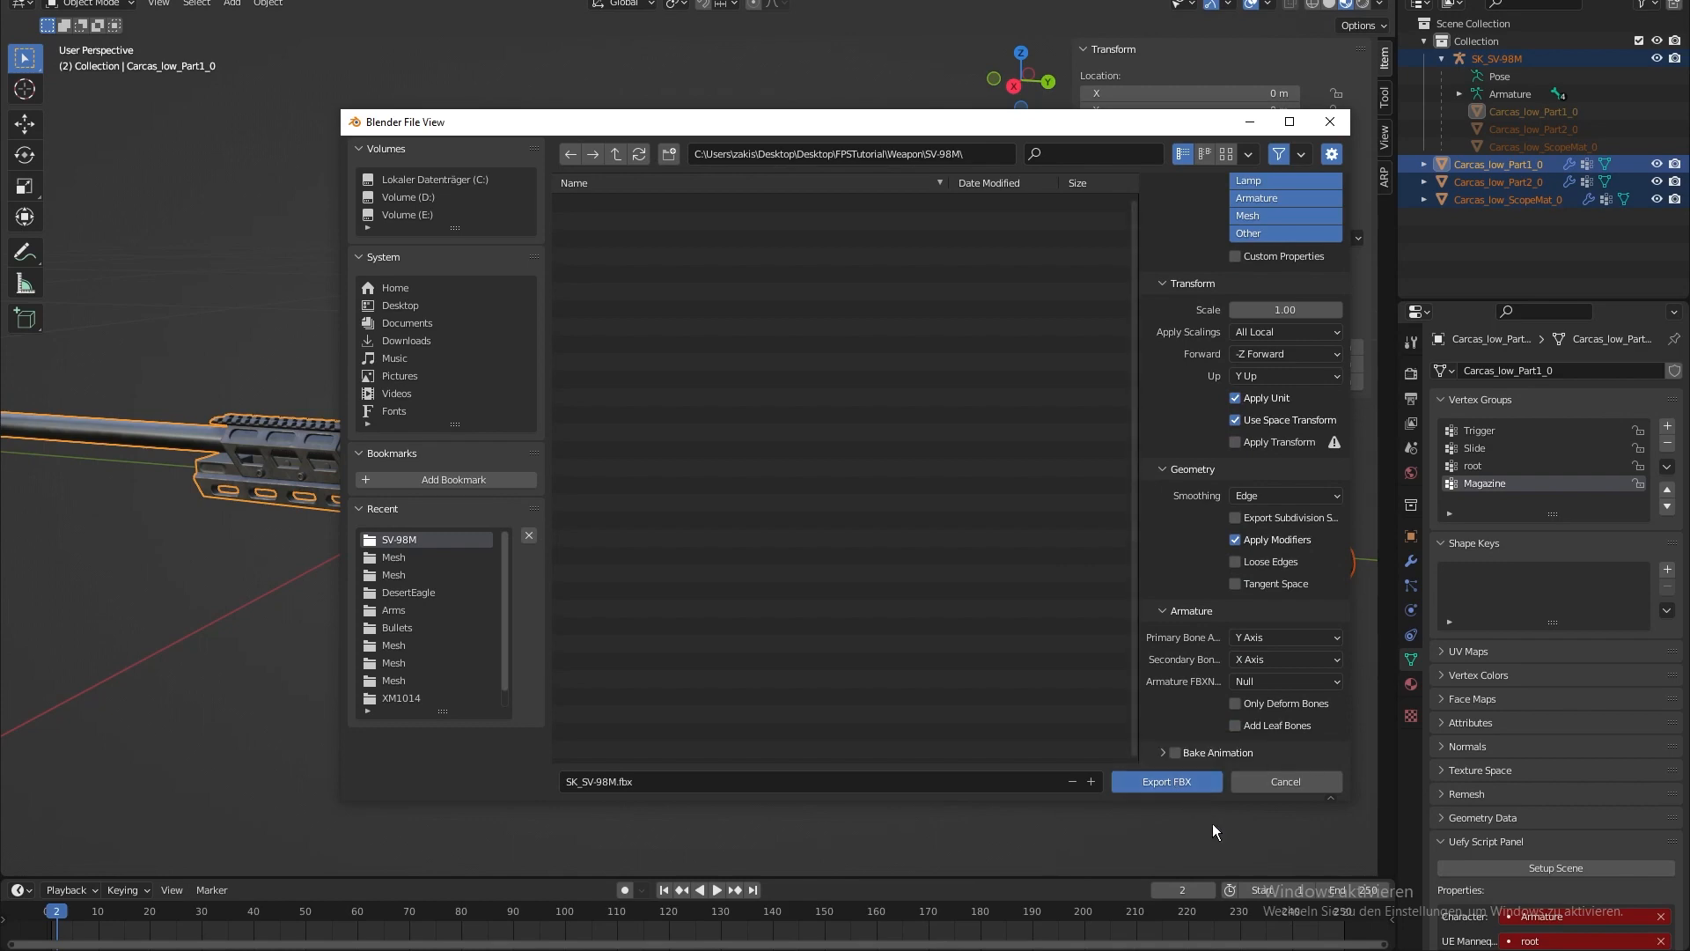
click(1138, 785)
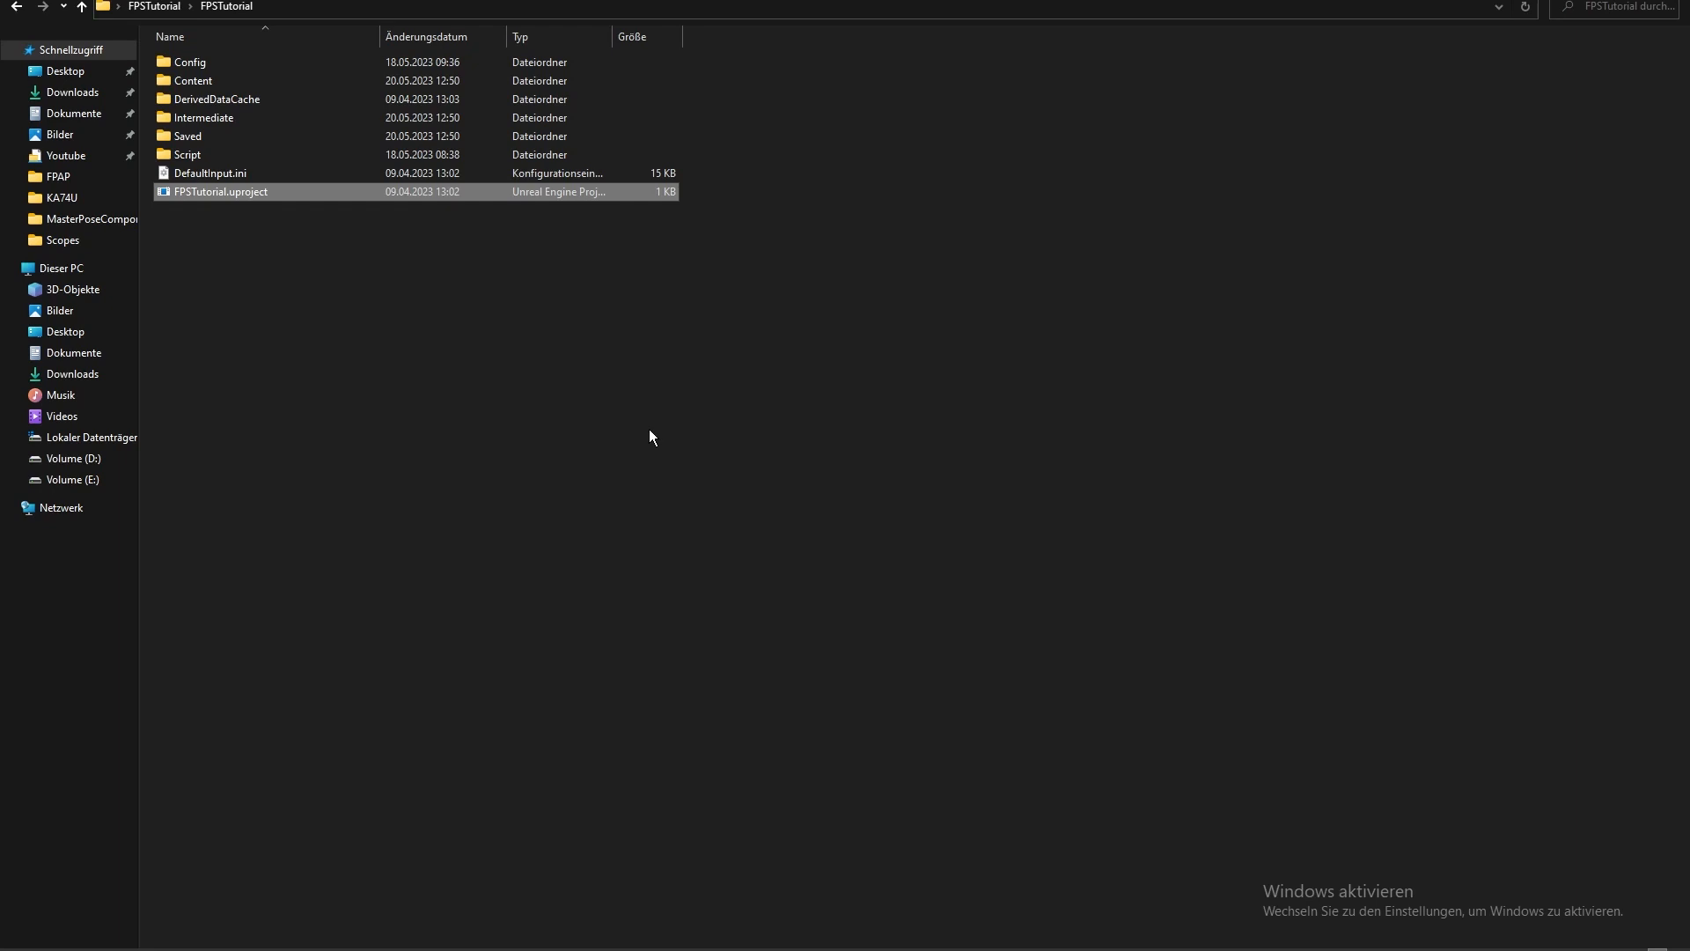
- In File Explorer, go up to the main FPSTutorial folder and open its FP Animations folder
click(528, 431)
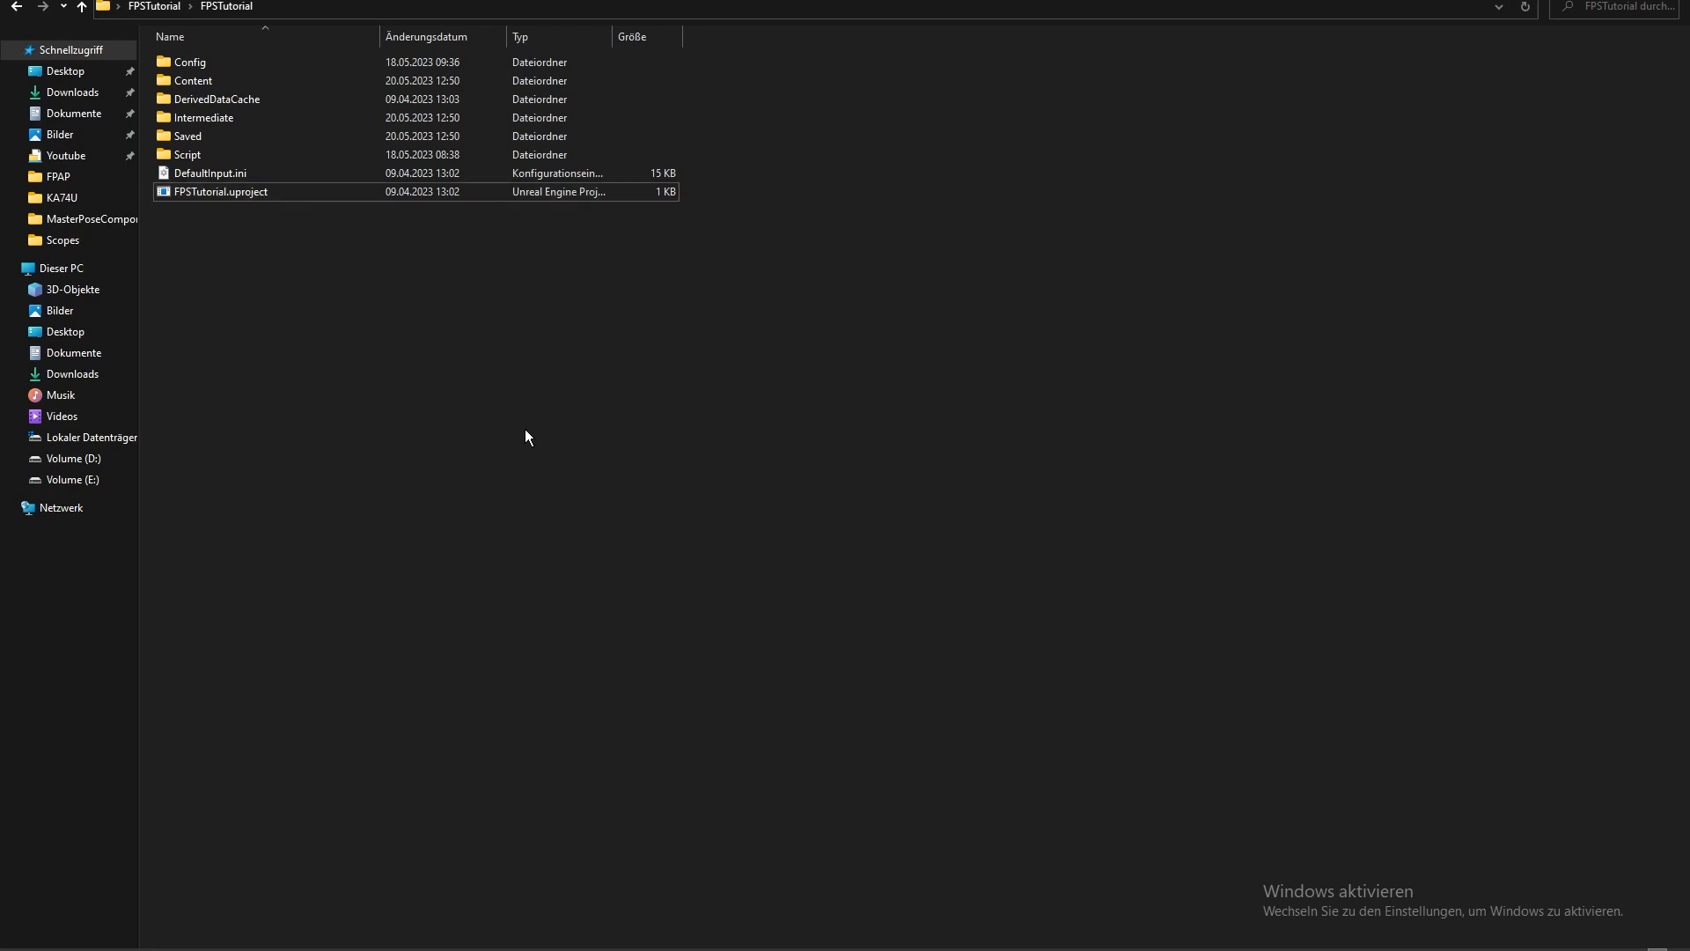
click(158, 7)
click(347, 304)
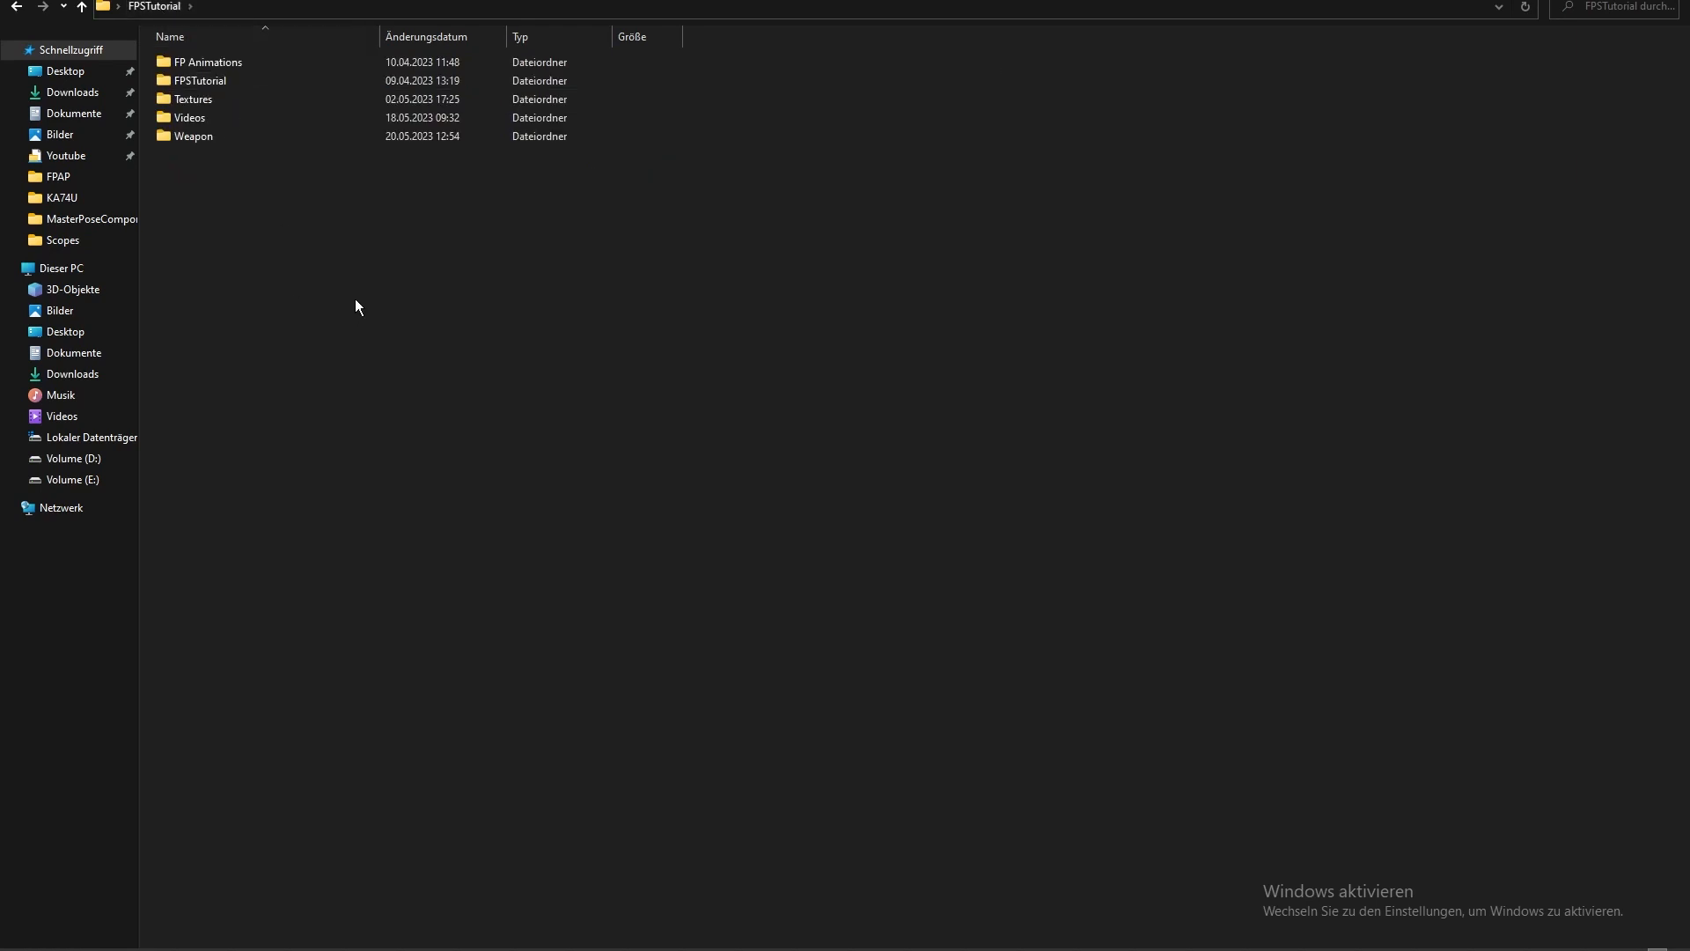
double_click(248, 65)
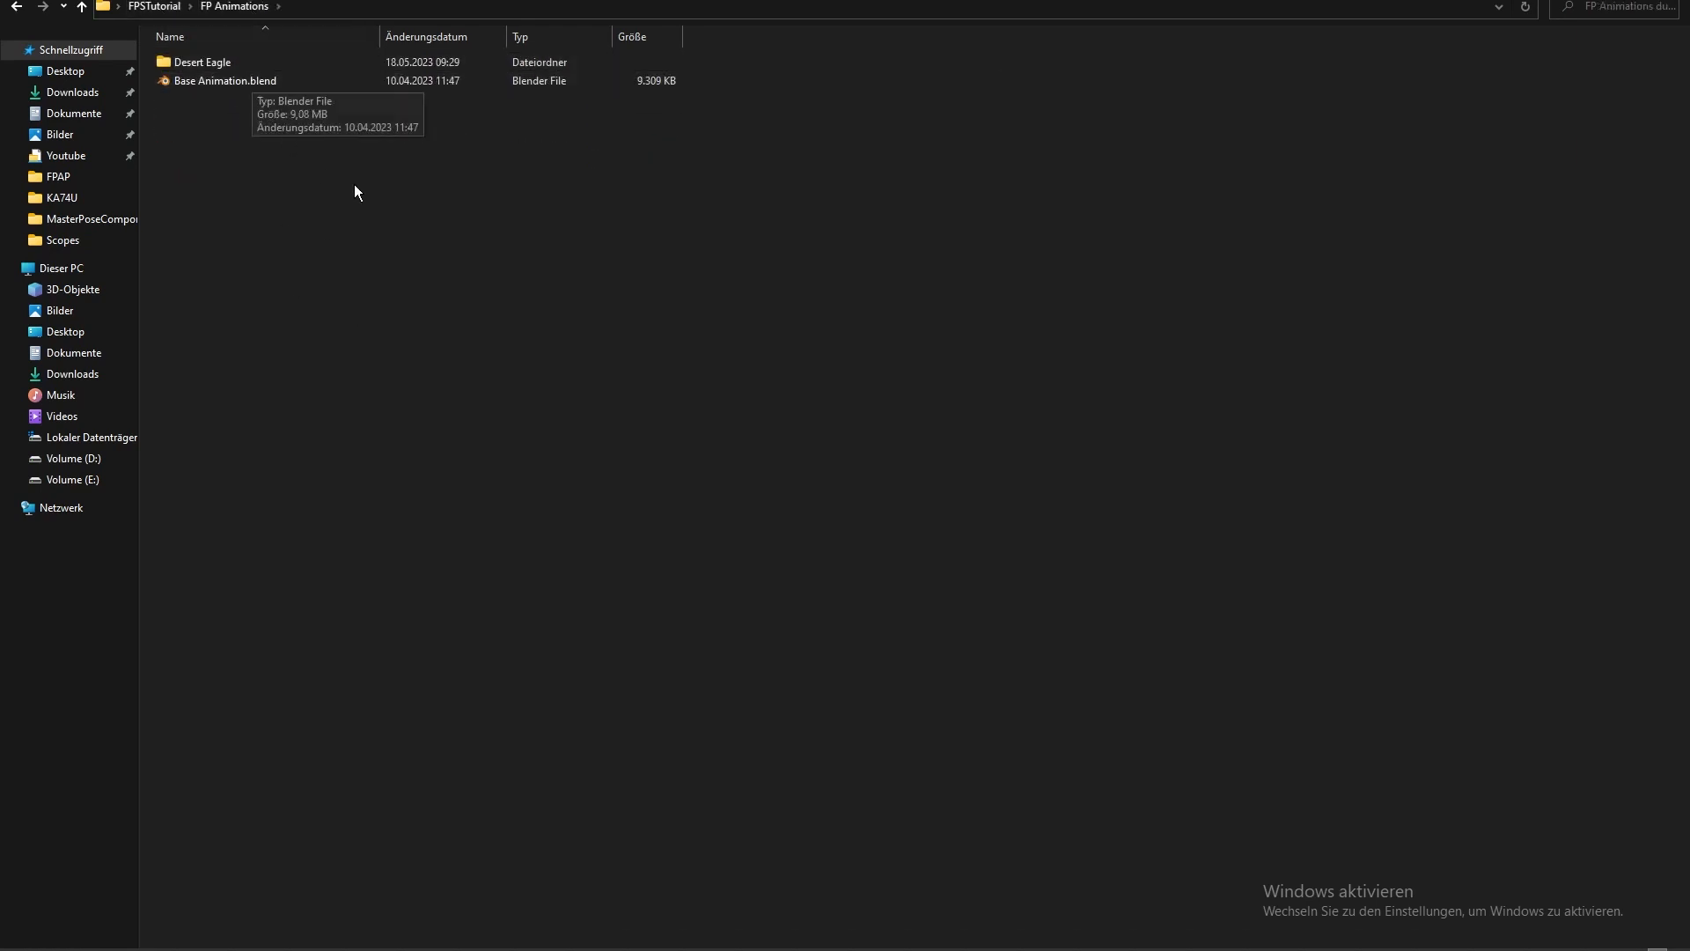
drag(632, 212, 226, 79)
- Open Base Animation.blend in Blender and examine the first-person arm rig from several angles
double_click(225, 79)
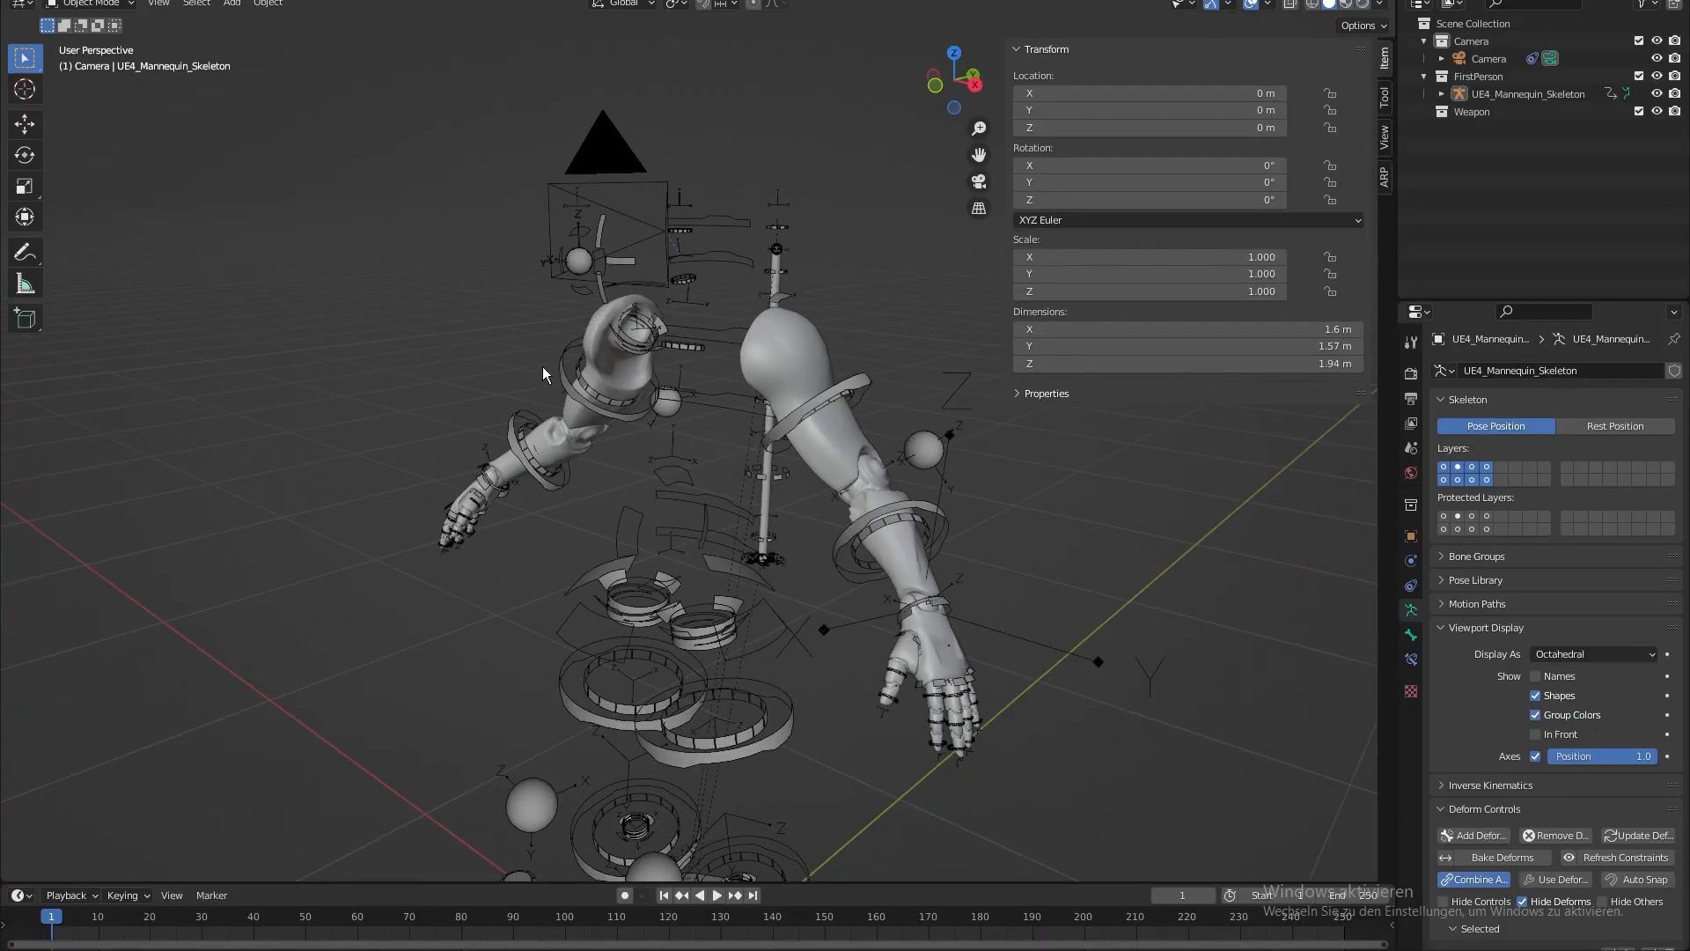
middle_drag(542, 366, 607, 357)
middle_drag(915, 449, 789, 487)
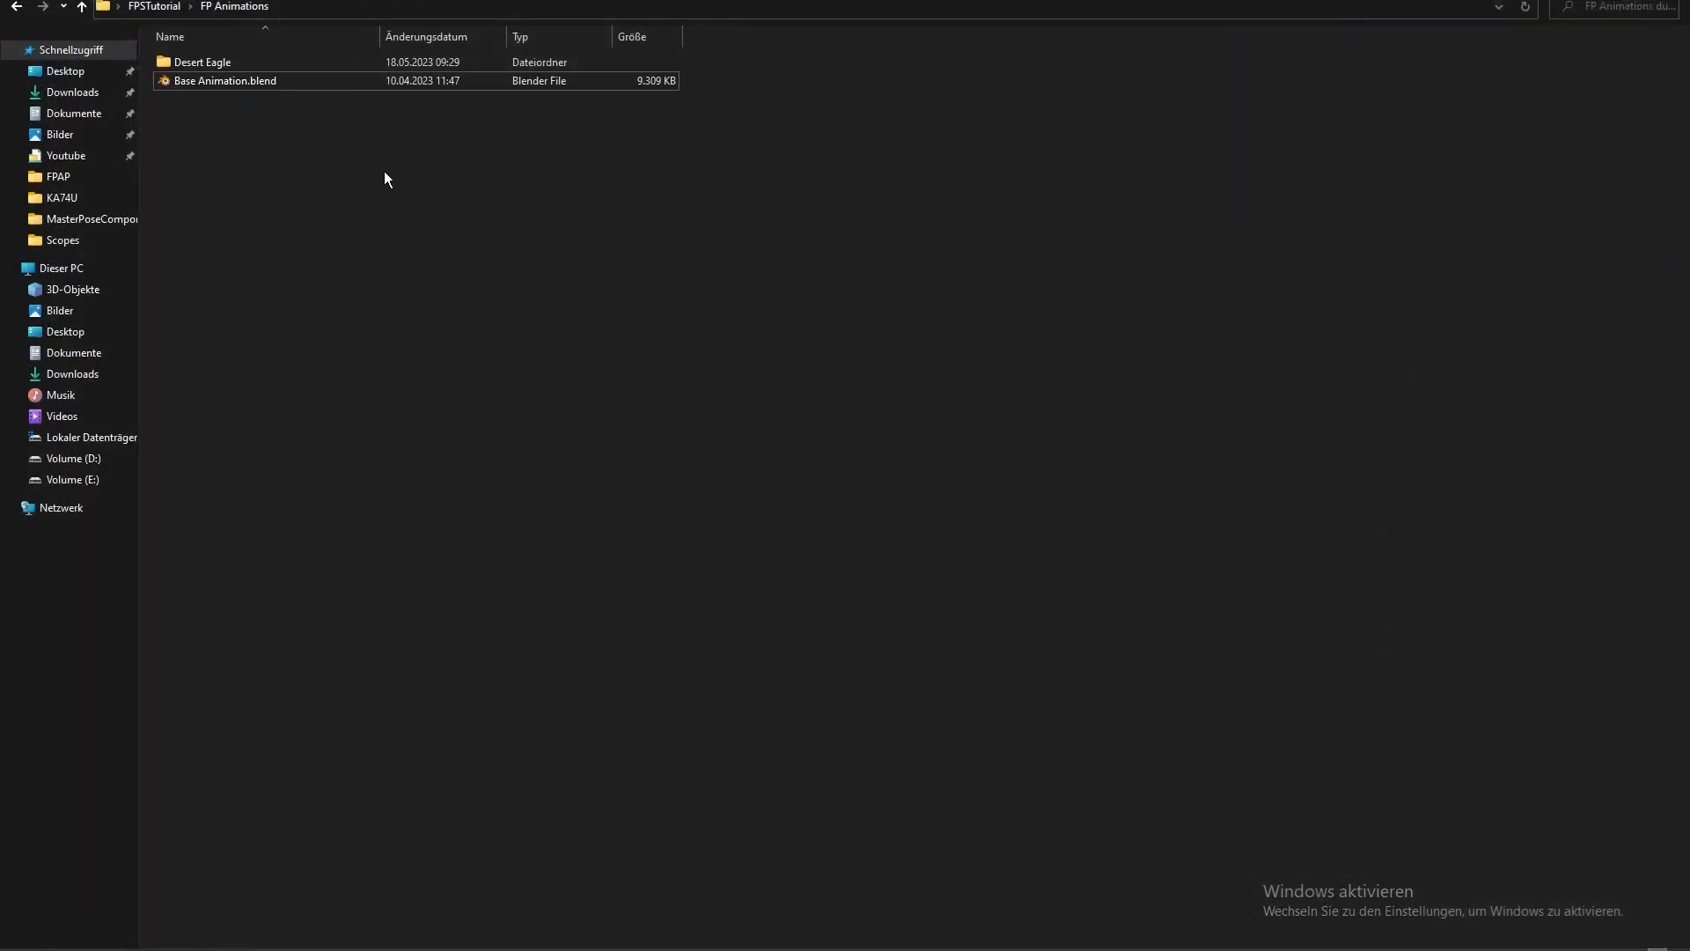
- Switch to File Explorer, copy Base Animation.blend and create a folder named SV-98M inside FP Animations
right_click(273, 81)
click(337, 404)
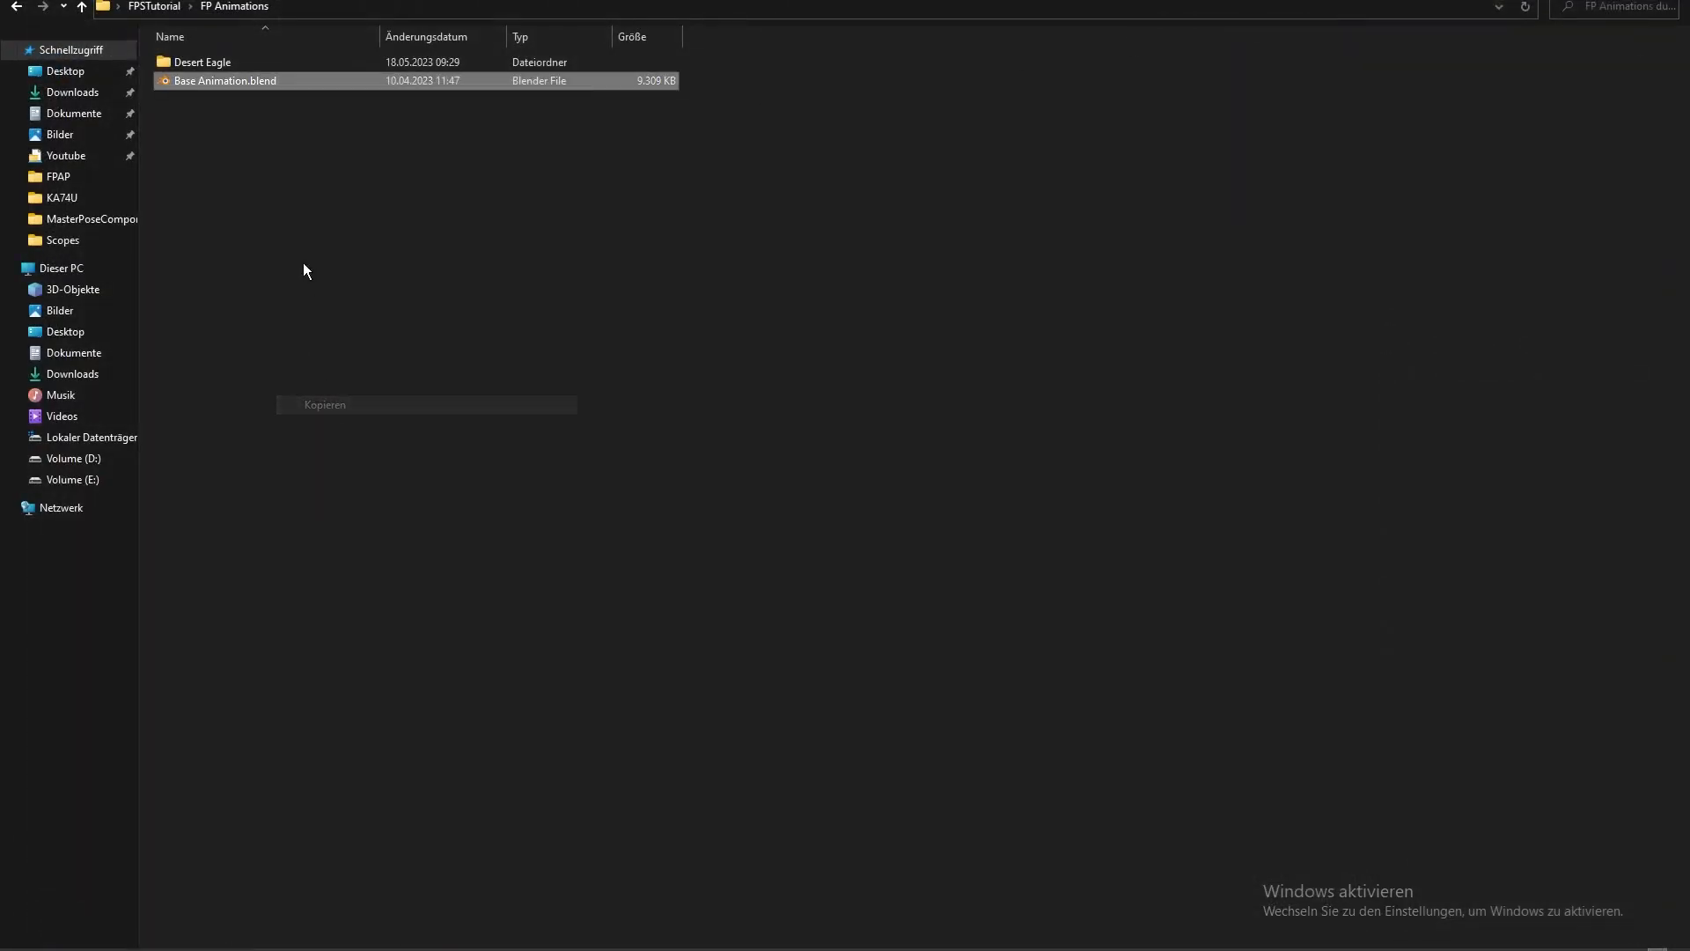
right_click(291, 216)
mouse_move(467, 505)
click(616, 506)
text(SV-)
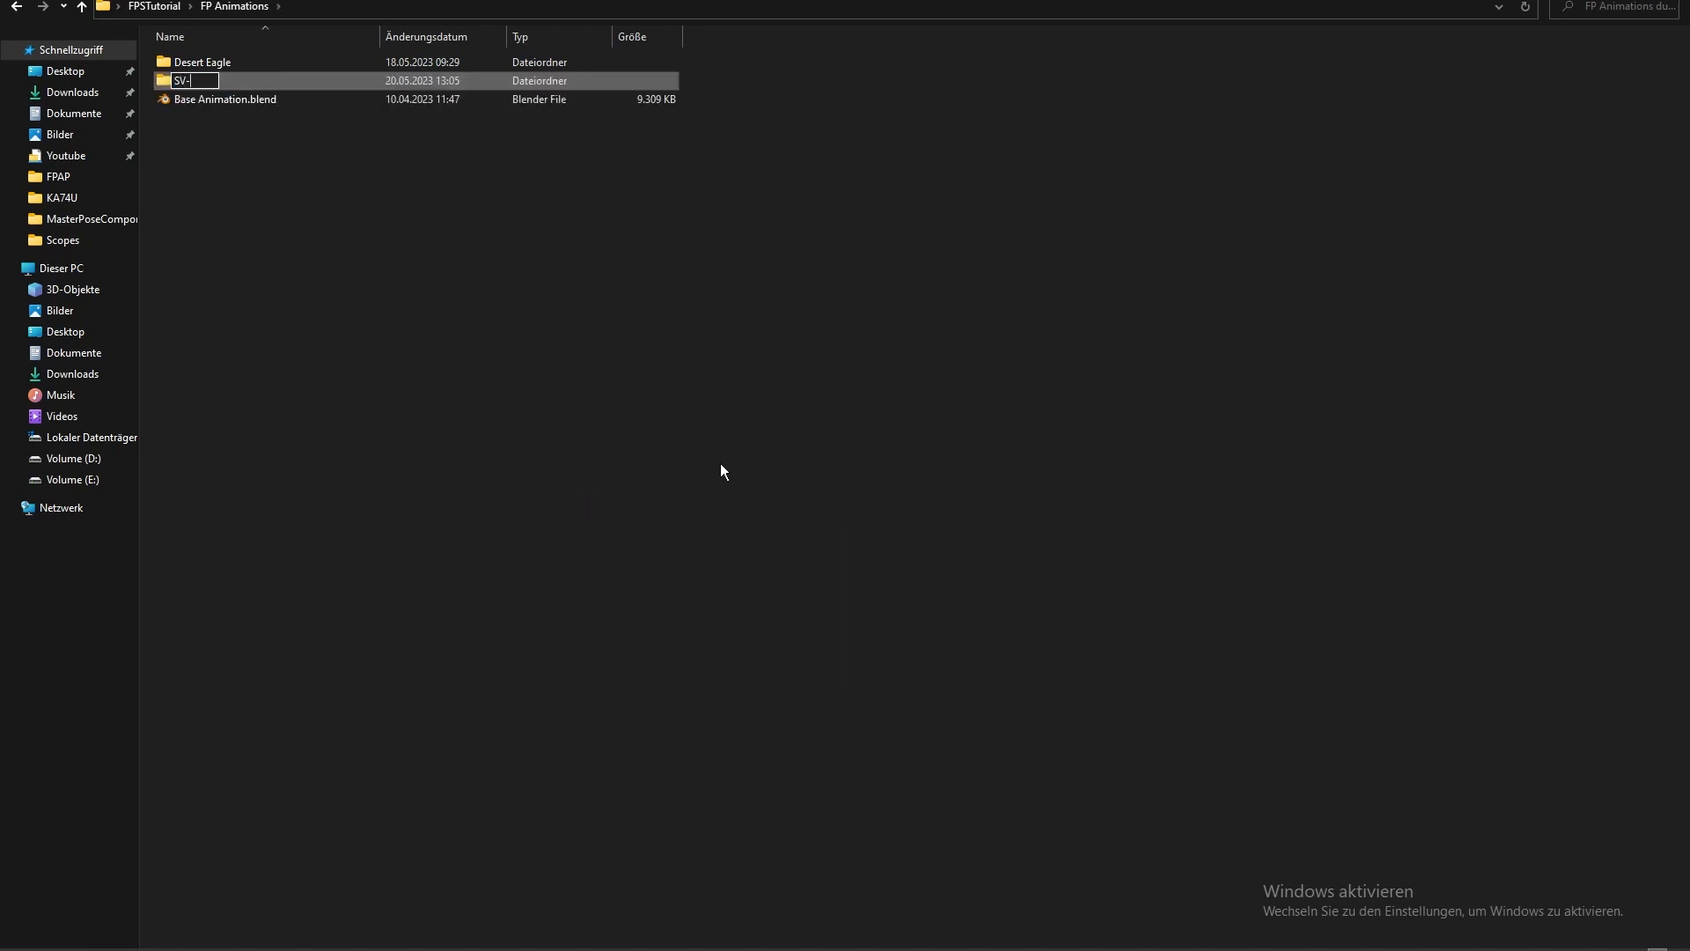
text(98M)
key(Return)
- Paste a copy of Base Animation.blend into the new SV-98M folder and return to the main FPSTutorial folder
click(225, 98)
key(ctrl+c)
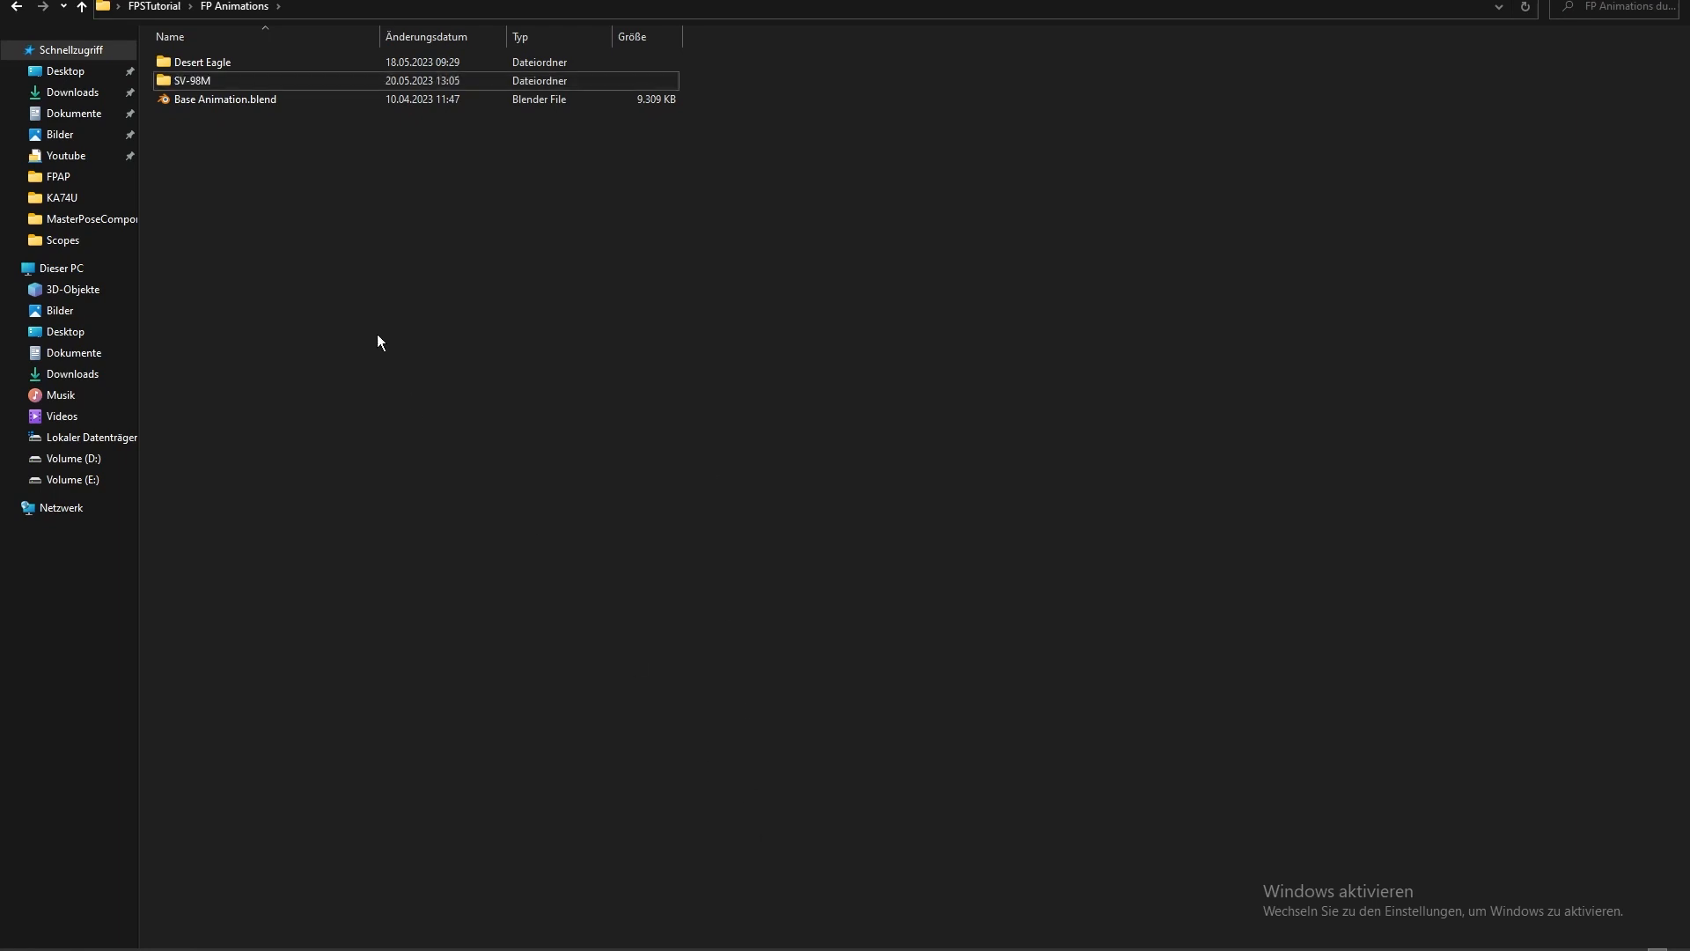
double_click(247, 81)
key(ctrl+v)
click(239, 14)
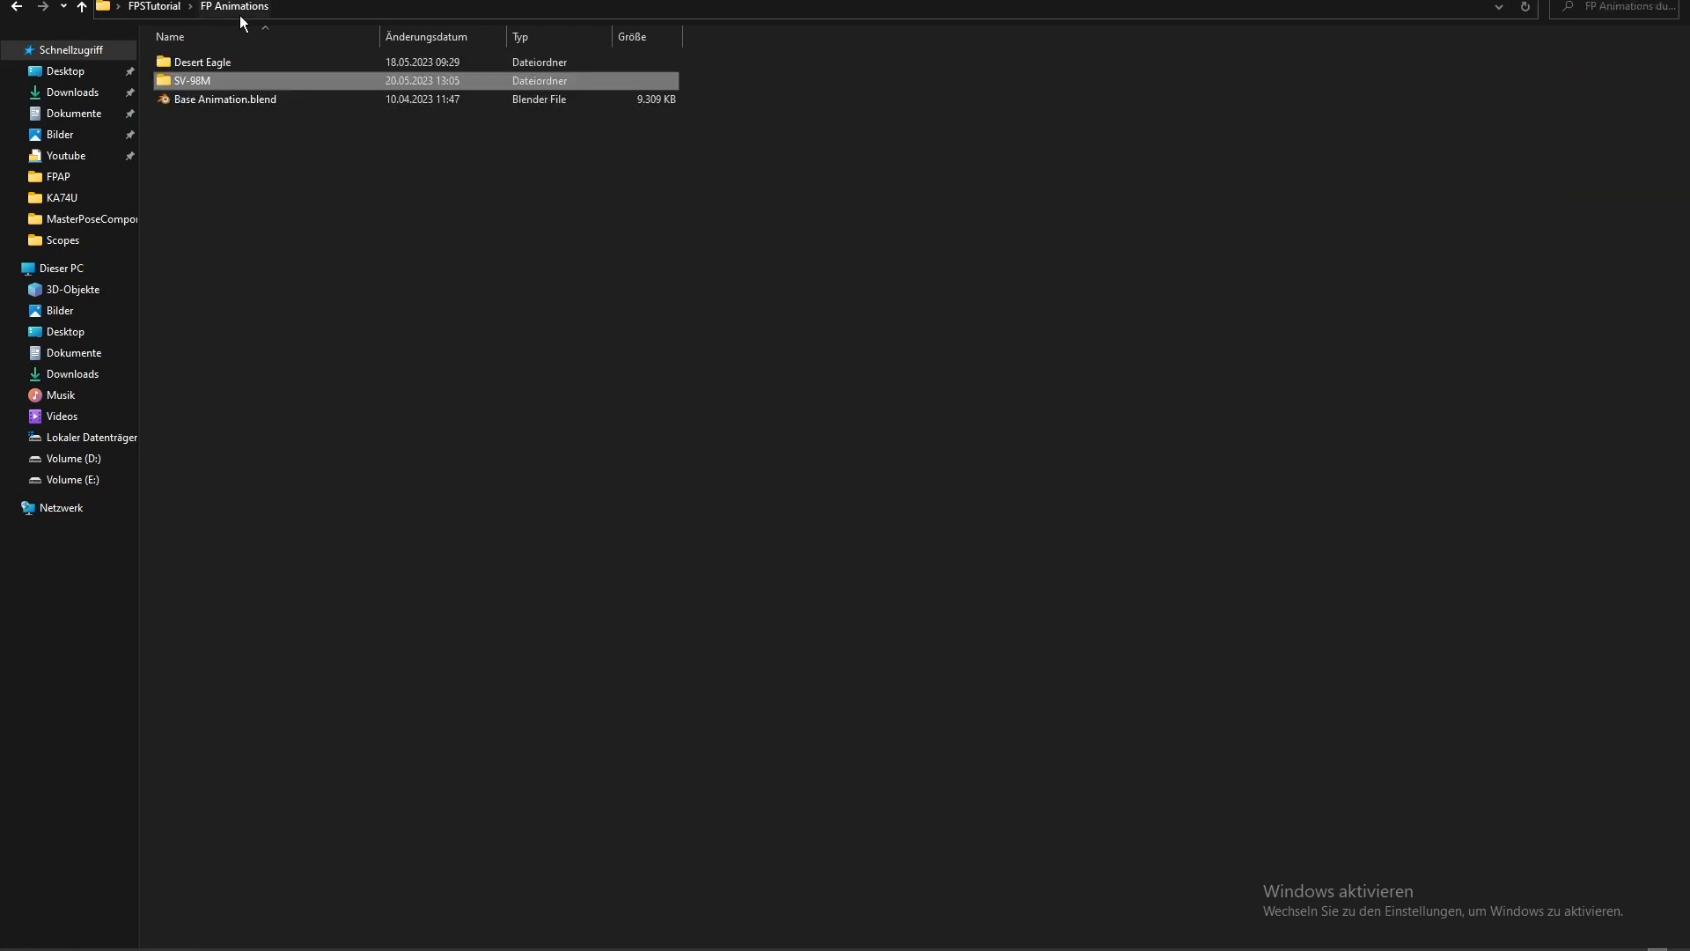
click(158, 7)
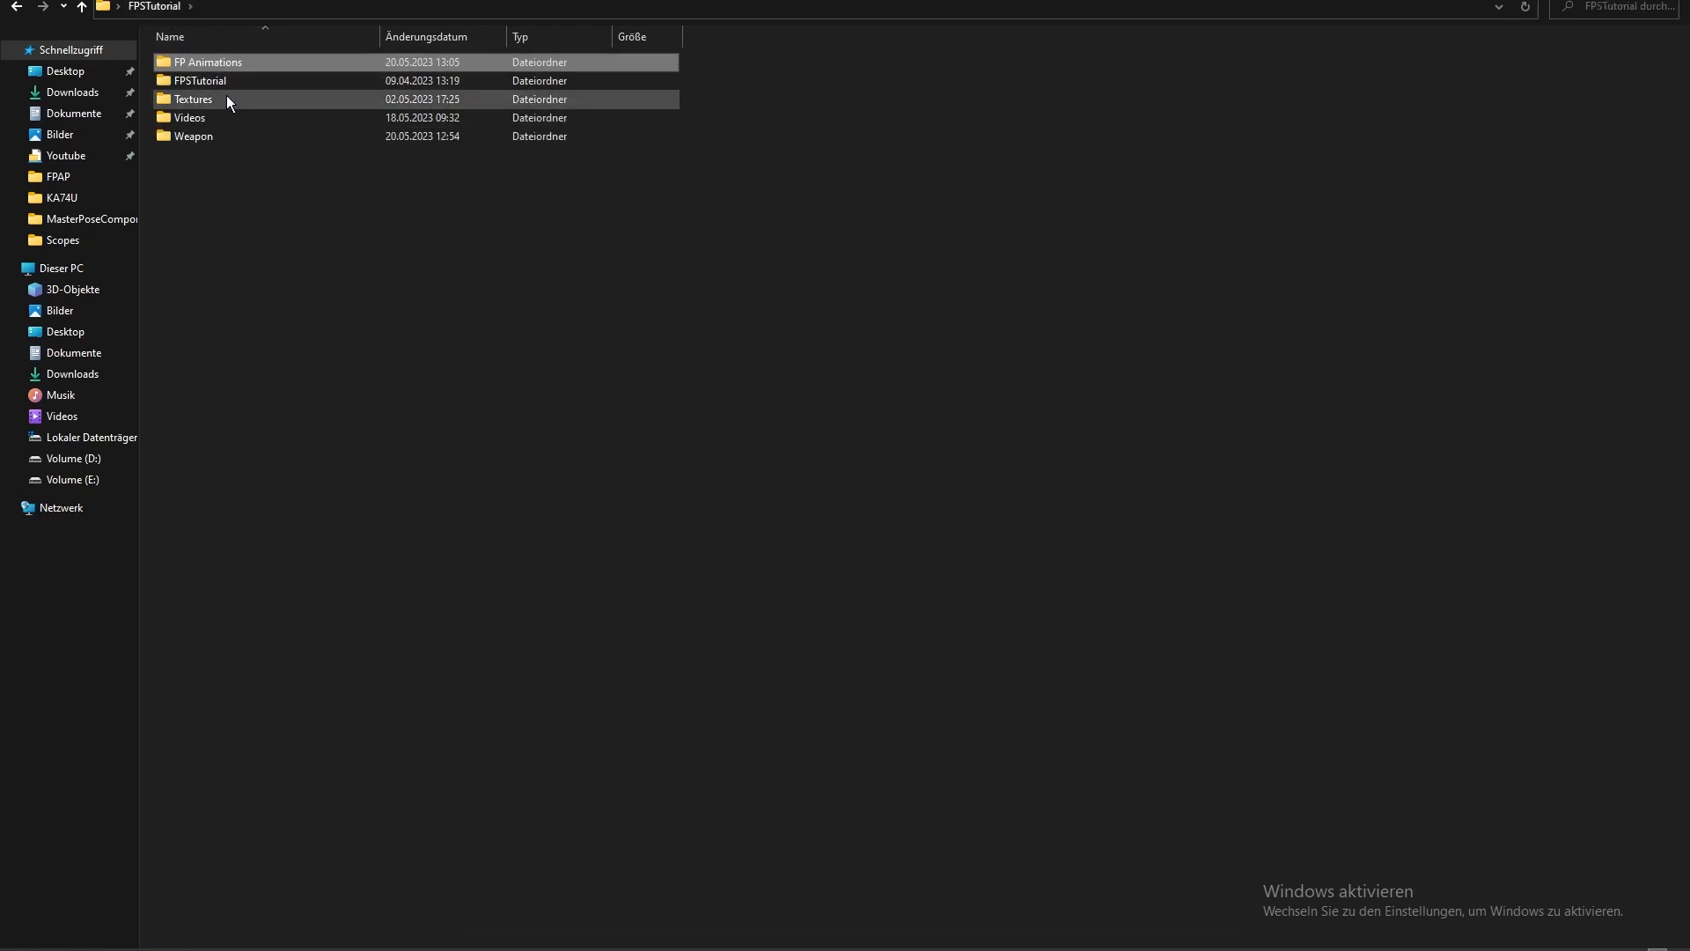
- Check the Weapon folder for the SV-98M subfolder and return to the main FPSTutorial folder
double_click(226, 139)
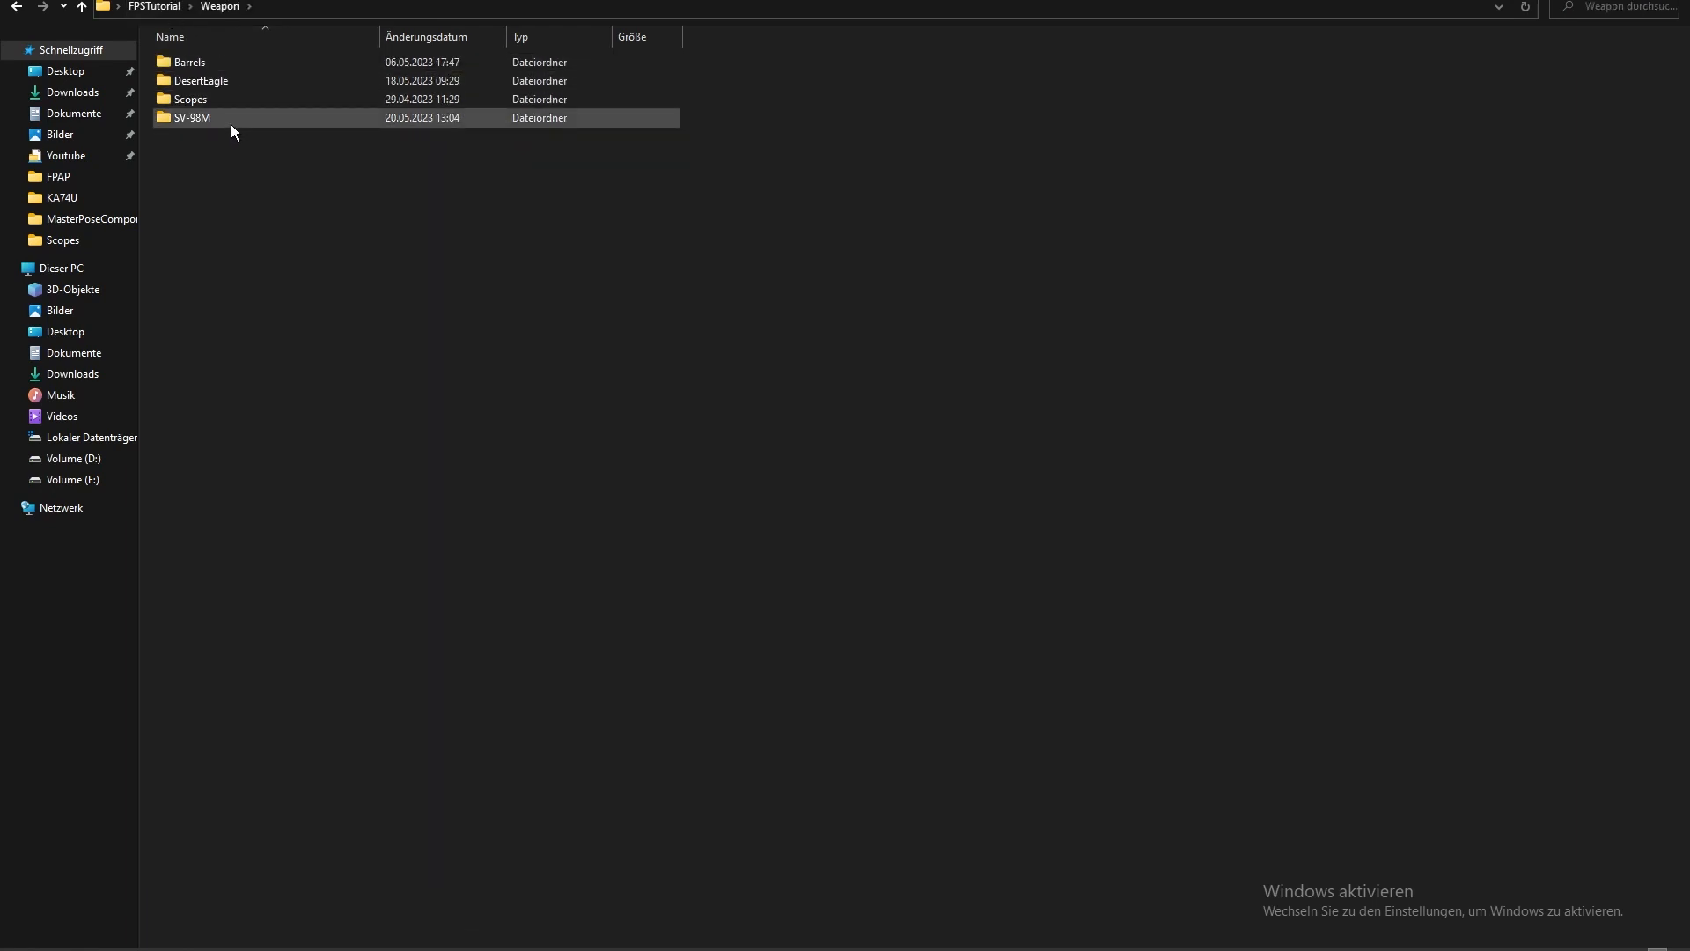
click(230, 124)
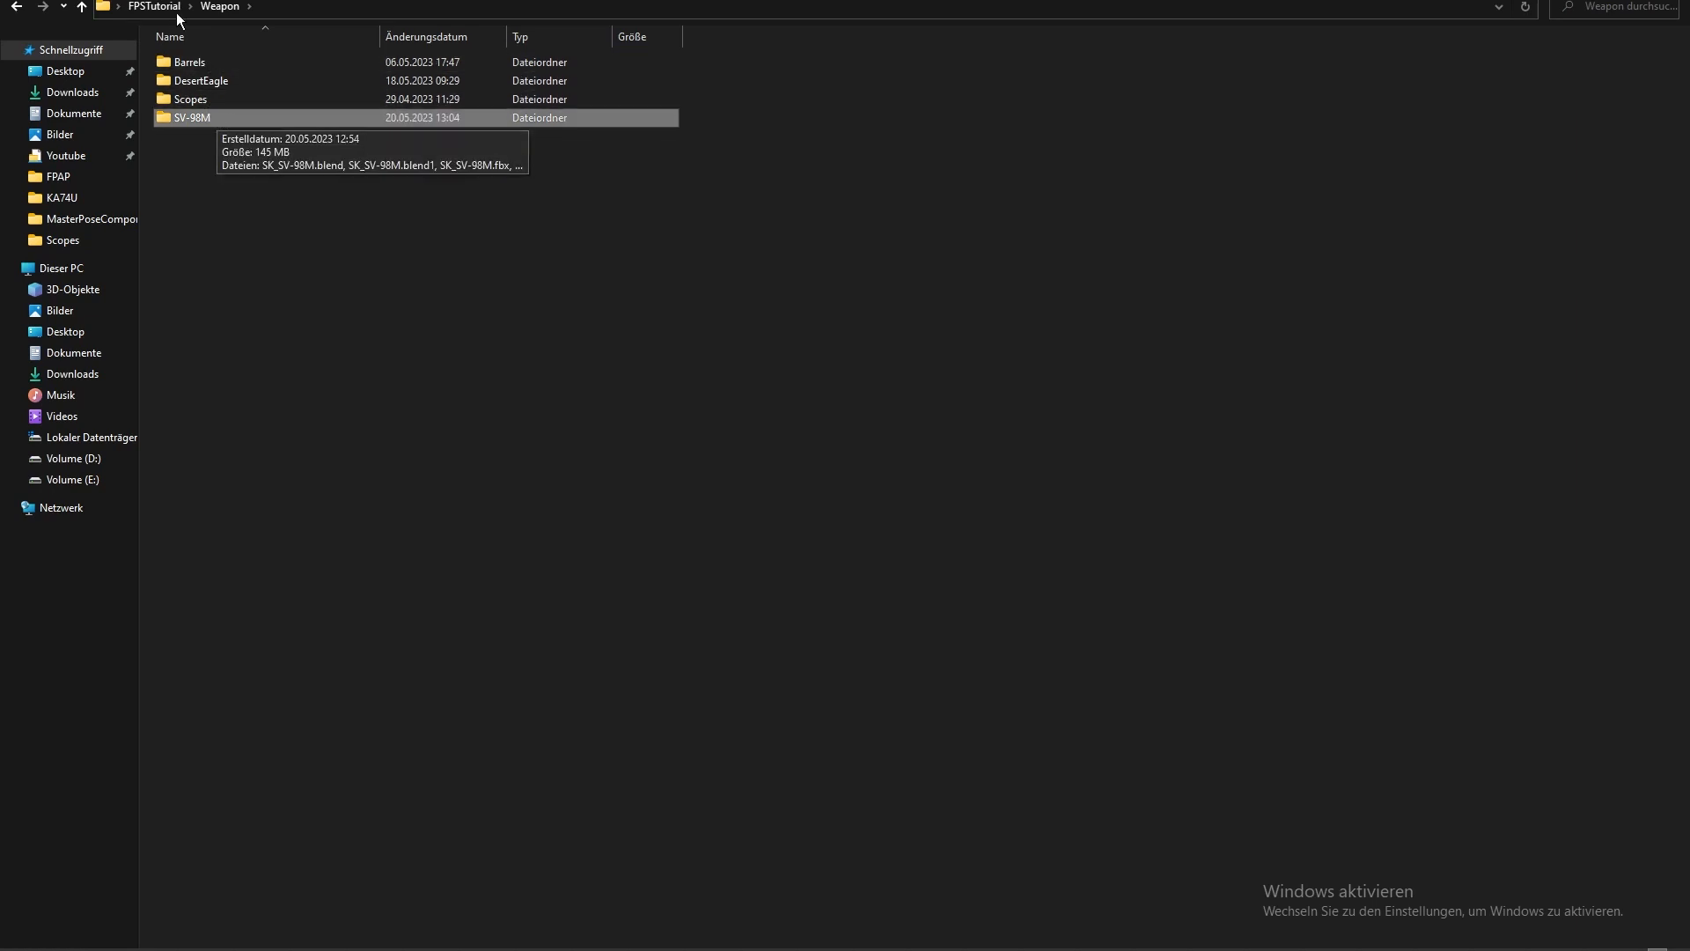
click(154, 6)
- In the SV-98M folder inside FP Animations, rename Base Animation.blend to FP SV-98M Animations.blend and open it in Blender
double_click(227, 62)
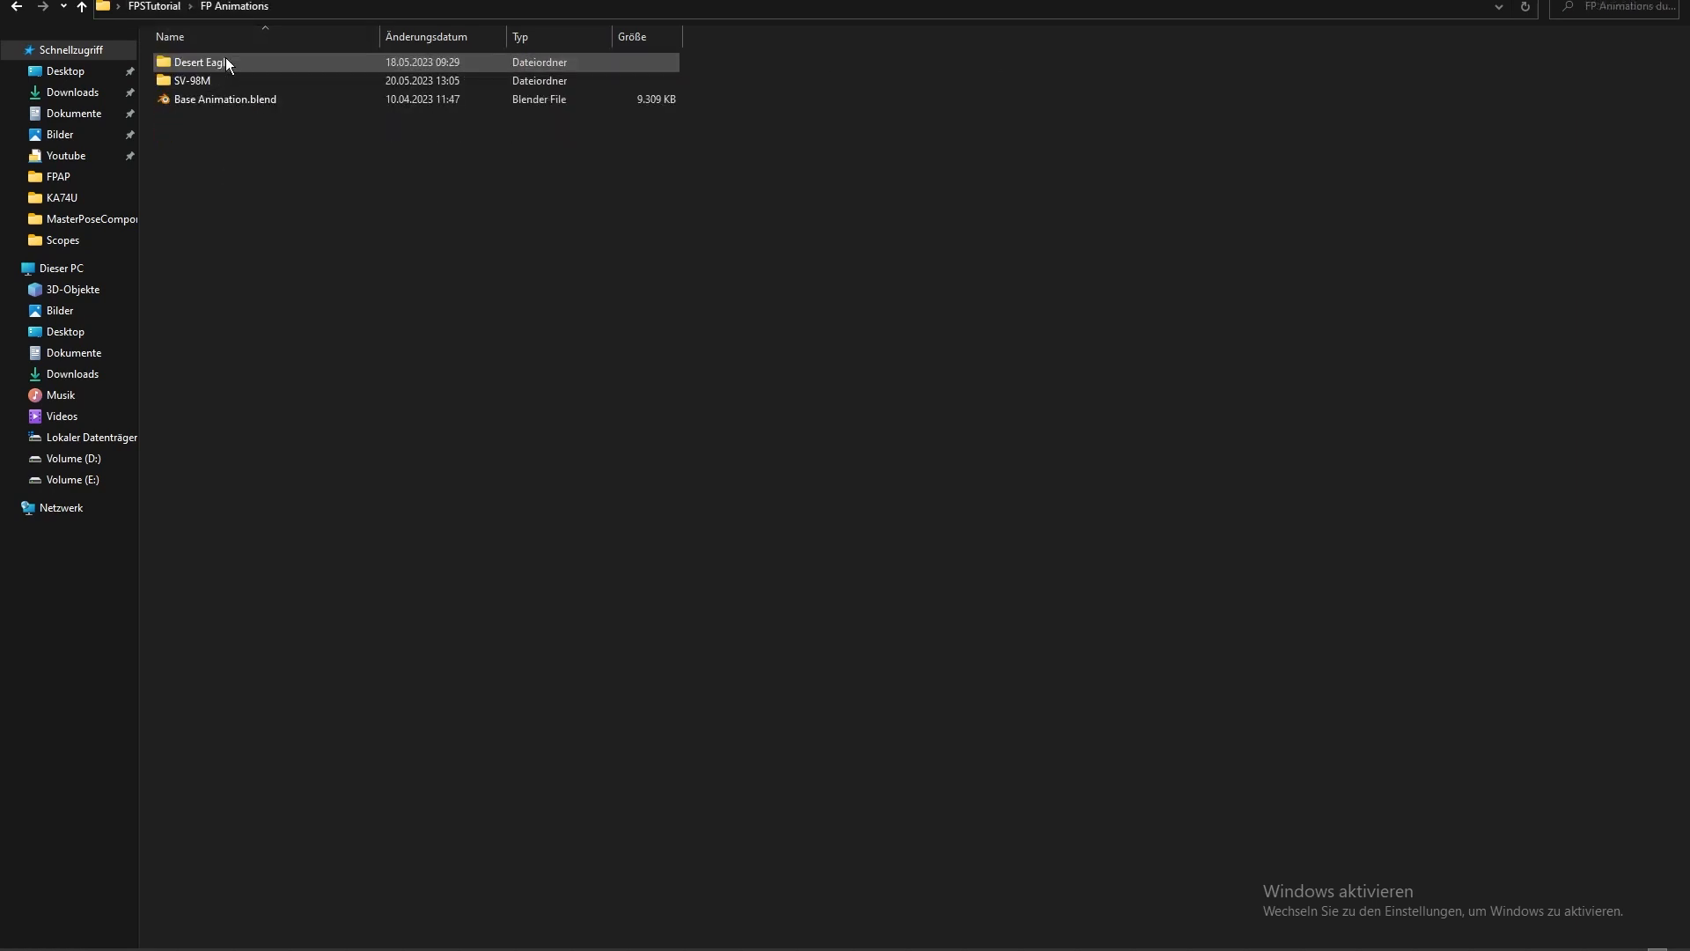
click(250, 87)
double_click(248, 88)
right_click(232, 69)
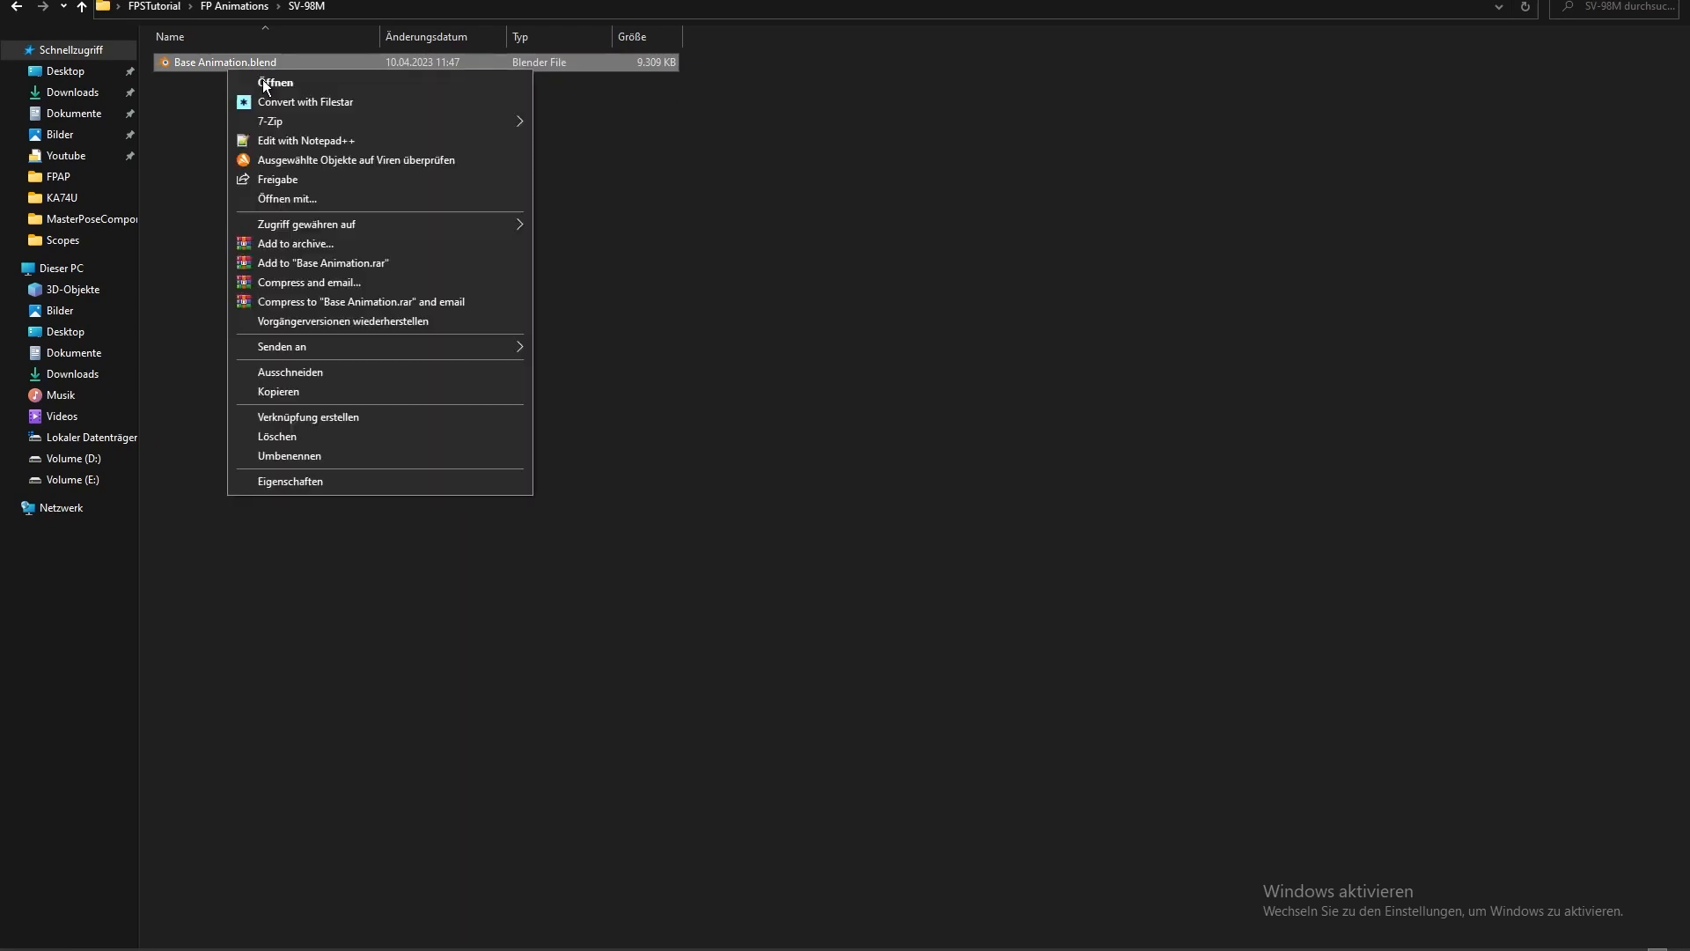
click(335, 455)
text(F)
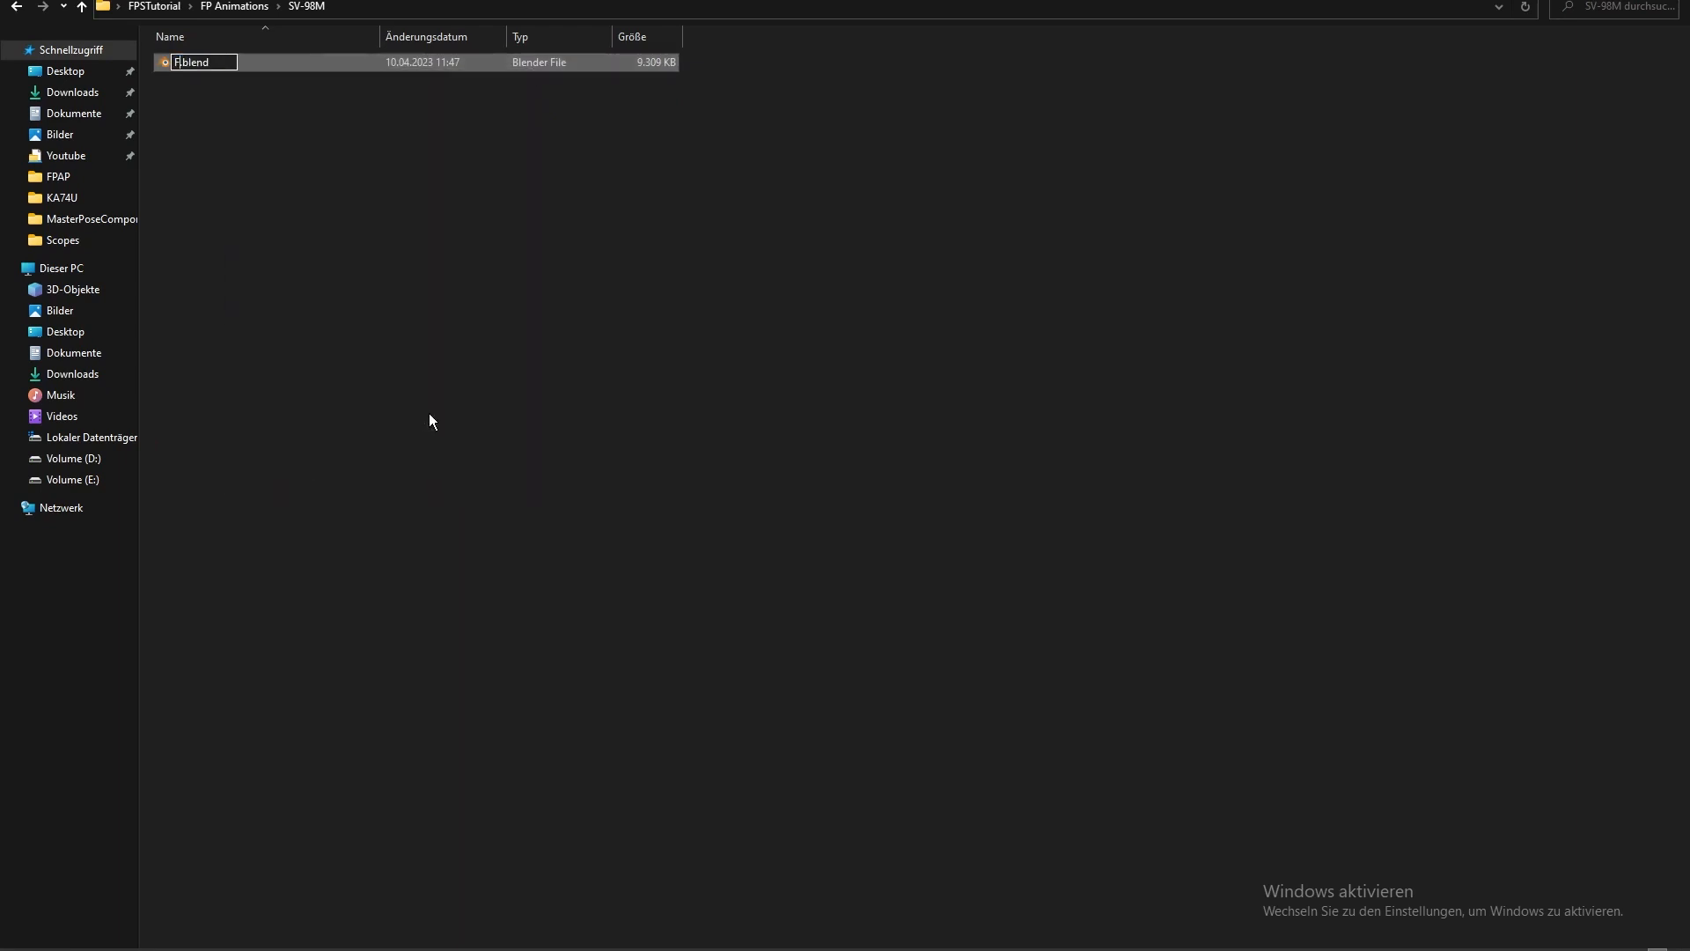
text(P SV-98M Animation)
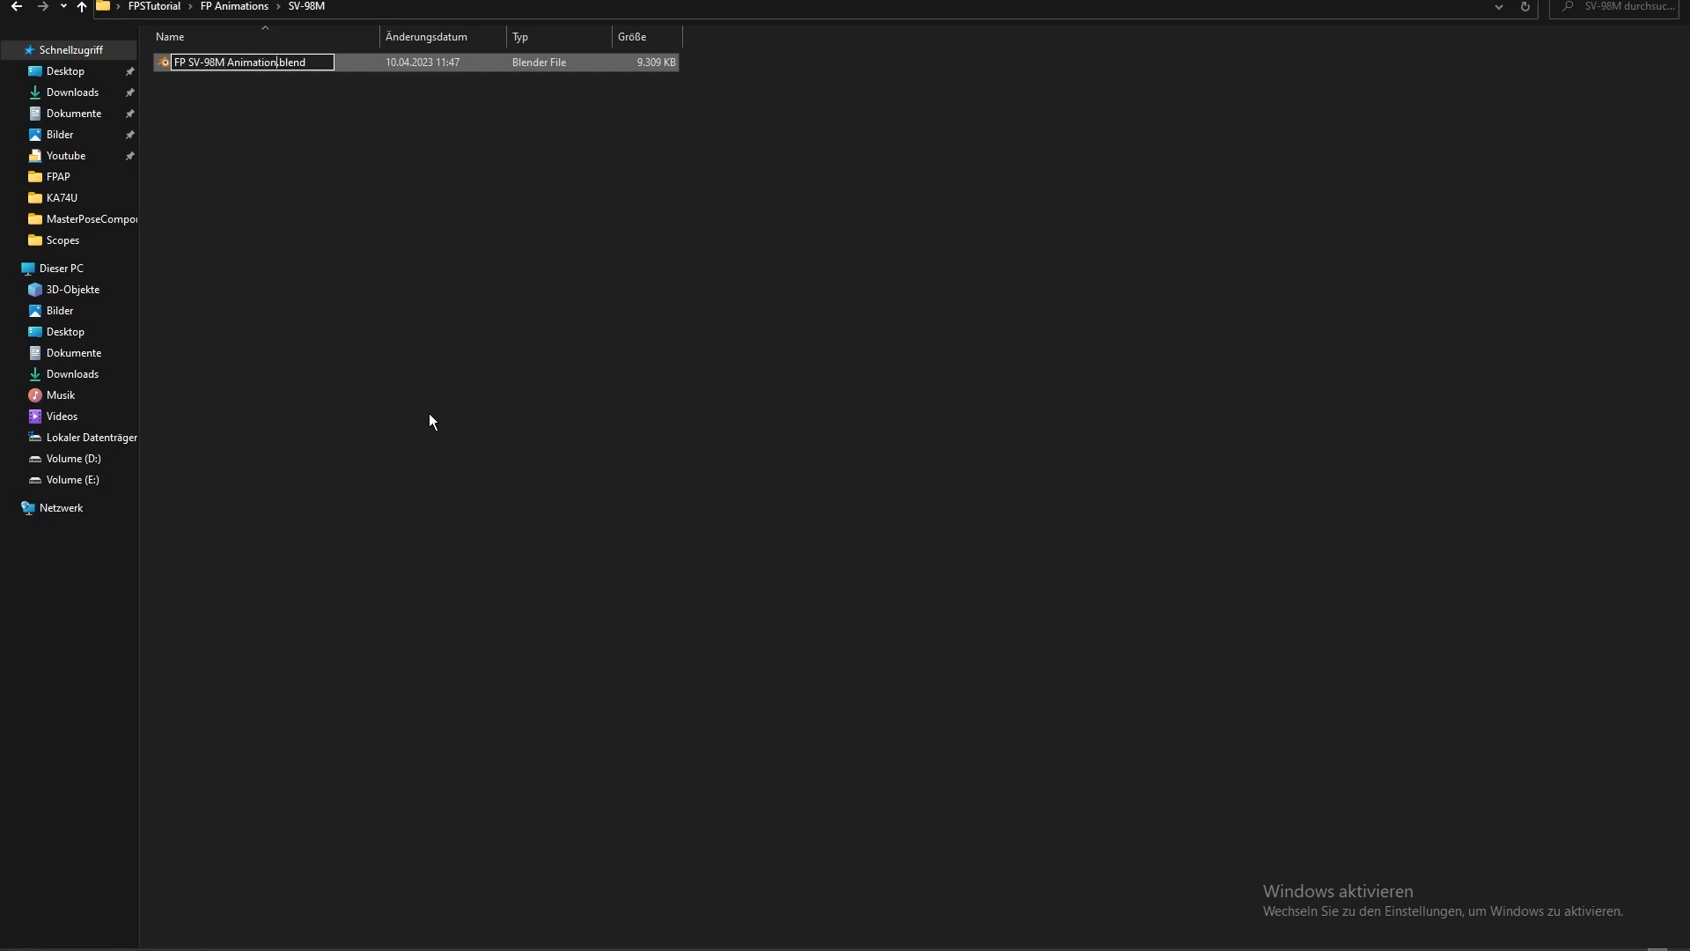
text(s)
key(Return)
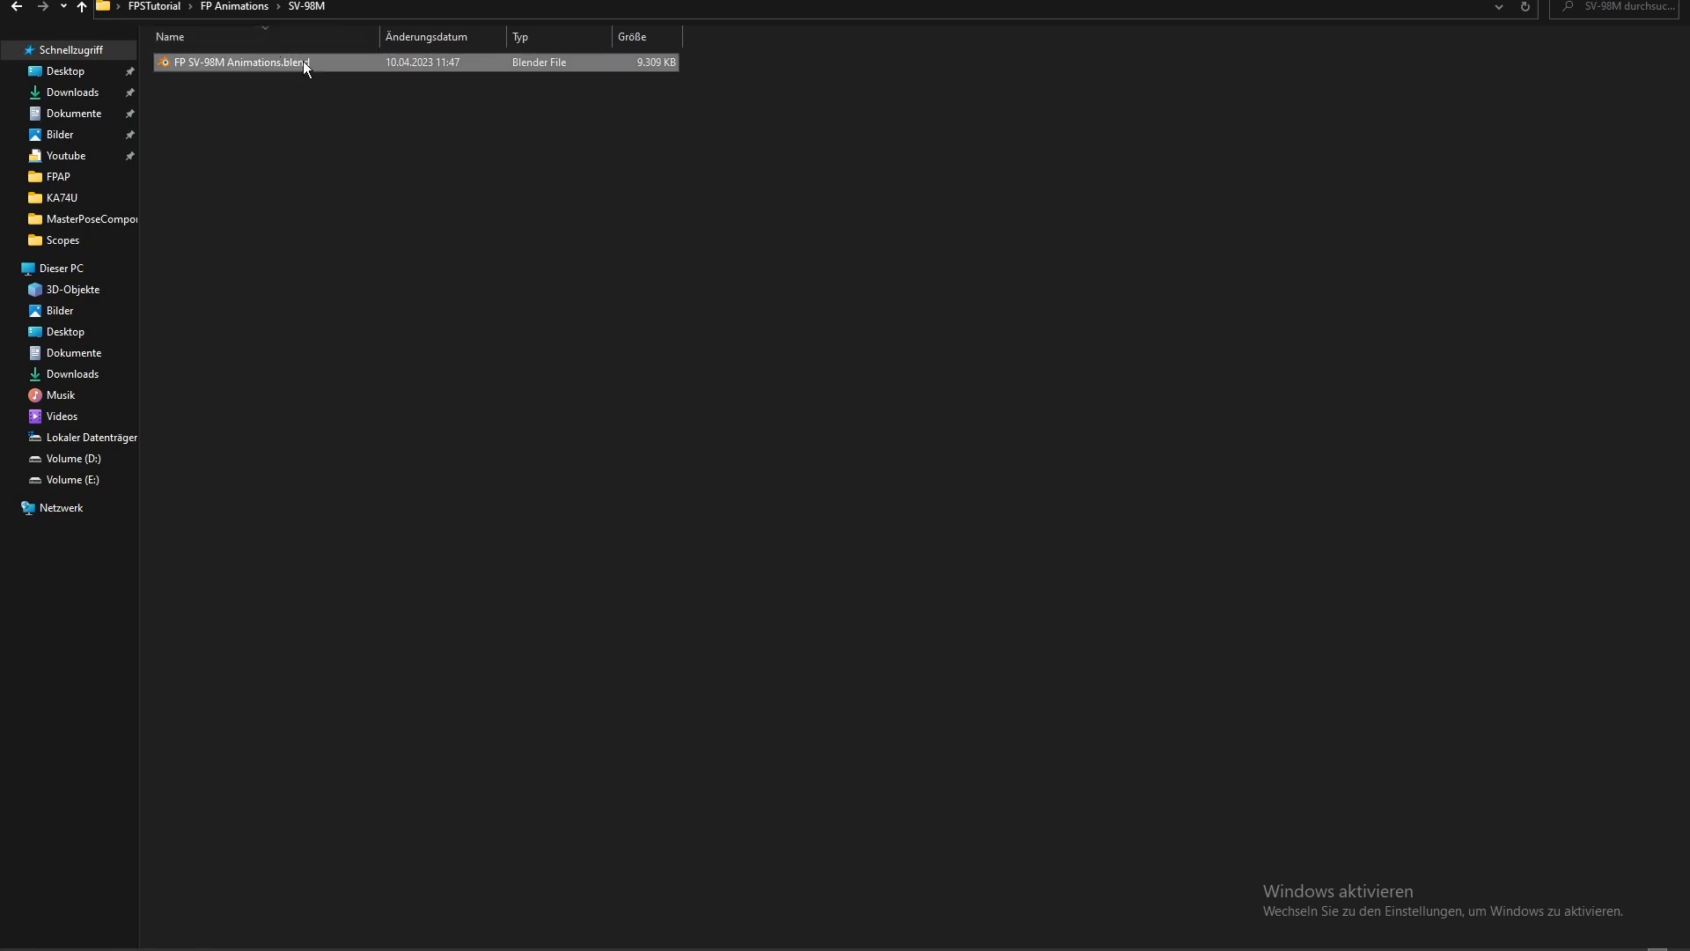
double_click(302, 62)
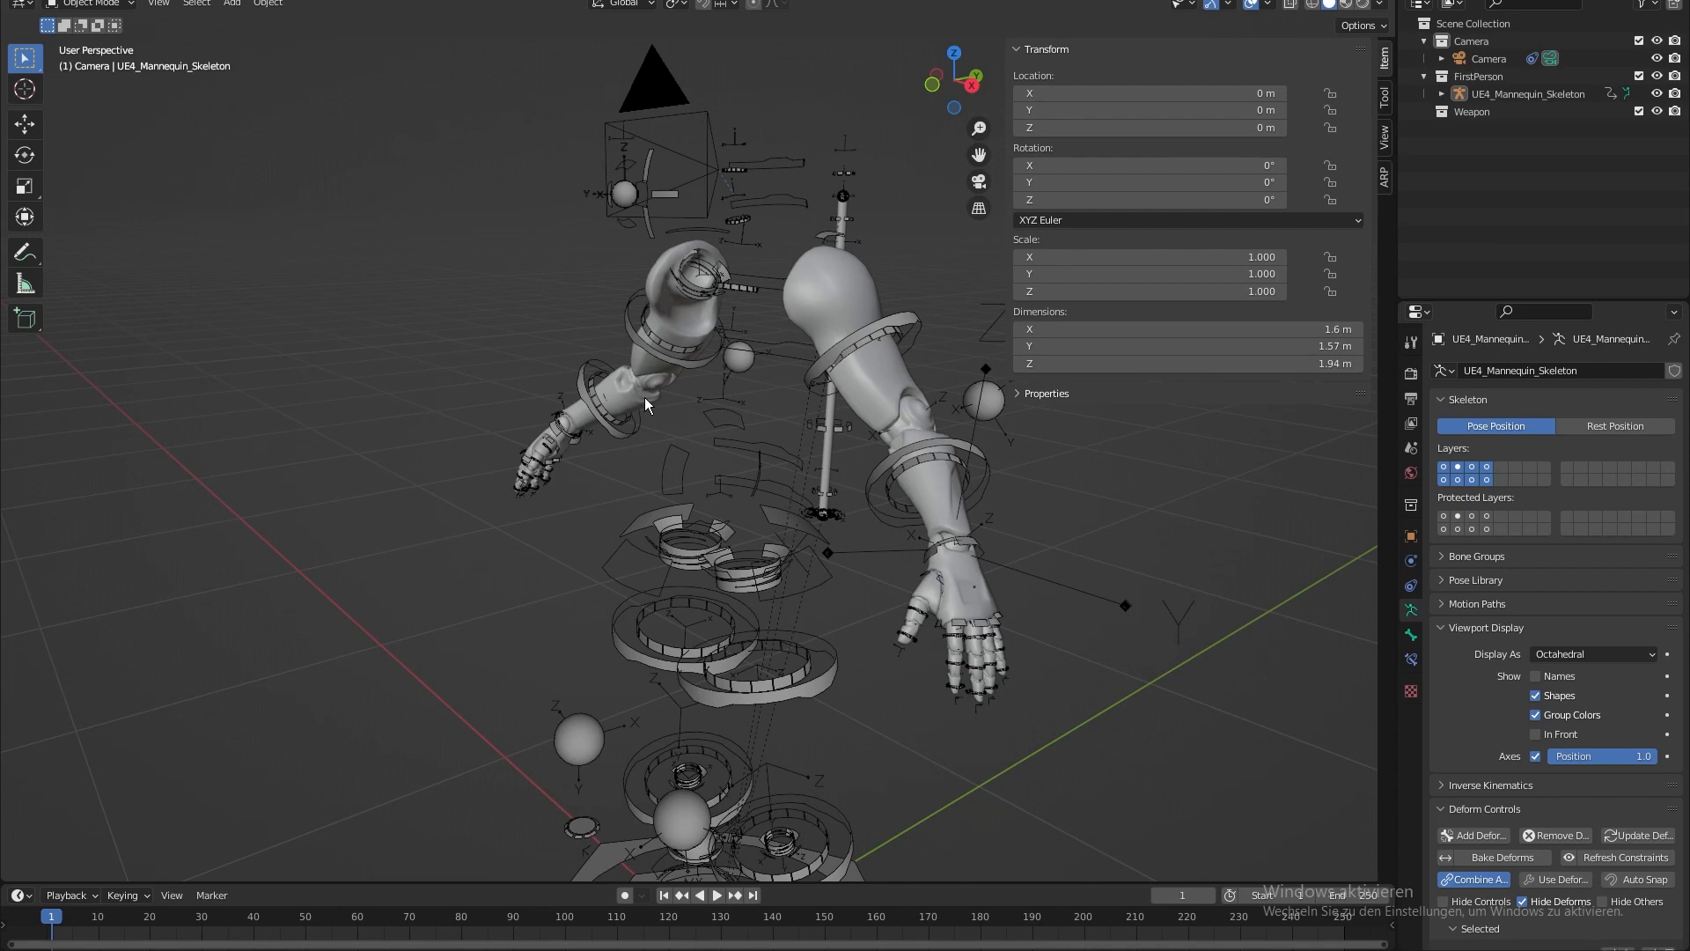
- Import SK_SV-98M.fbx from the SV-98M folder inside Weapon into the Weapon collection
click(1489, 111)
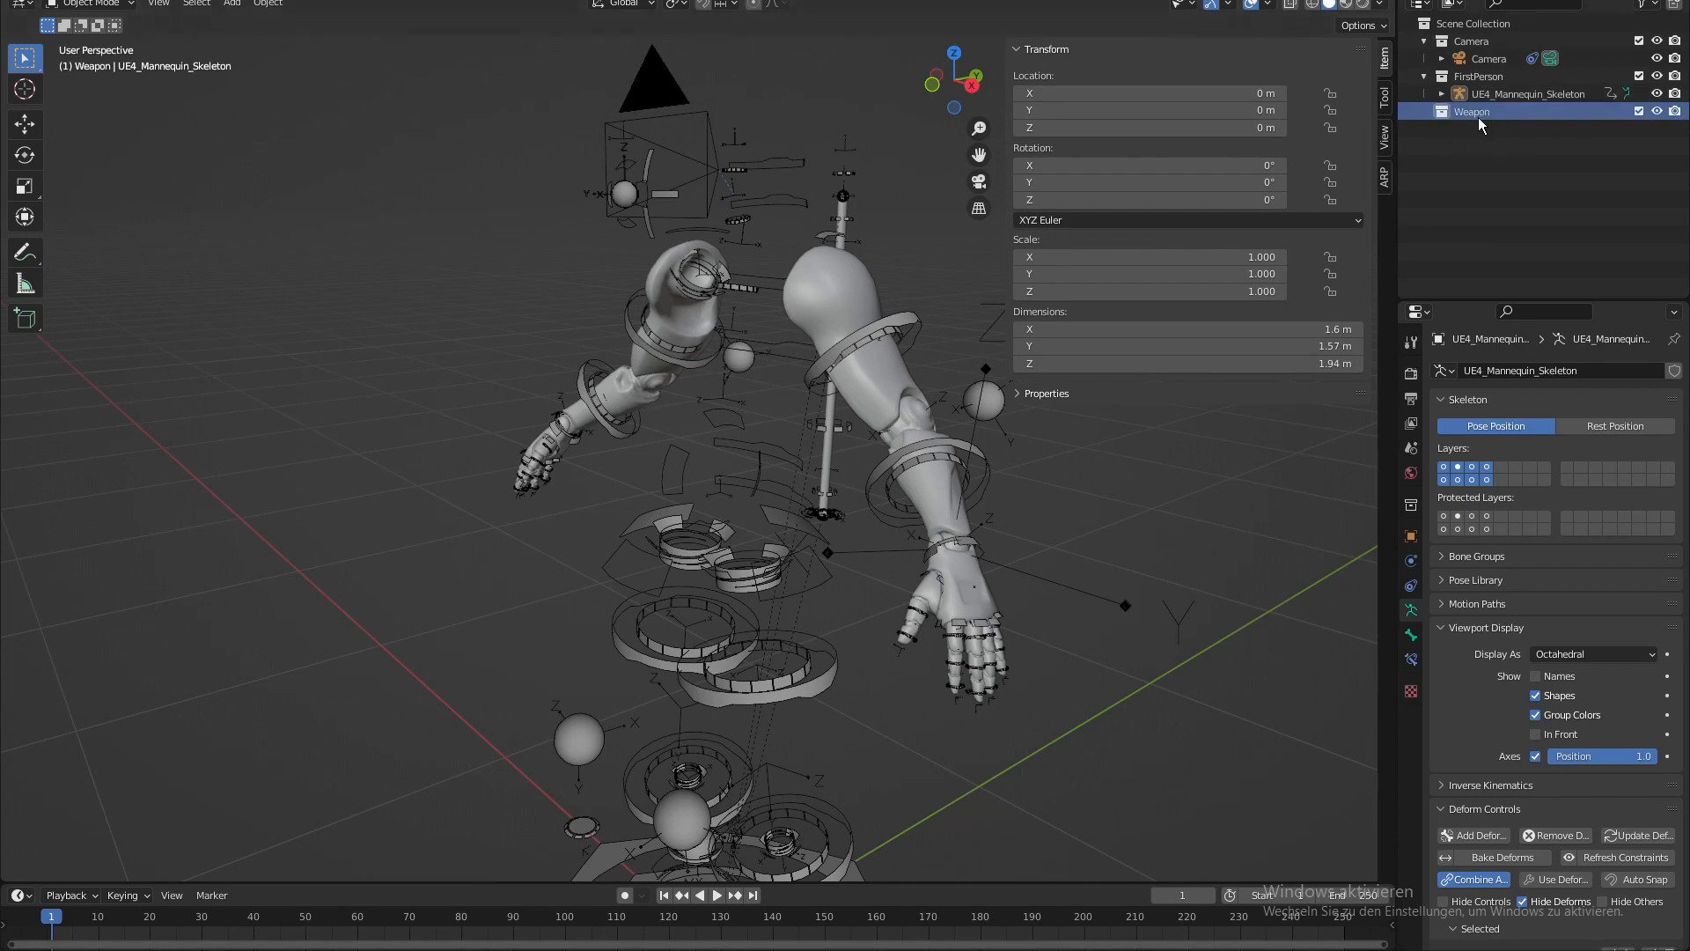
click(38, 0)
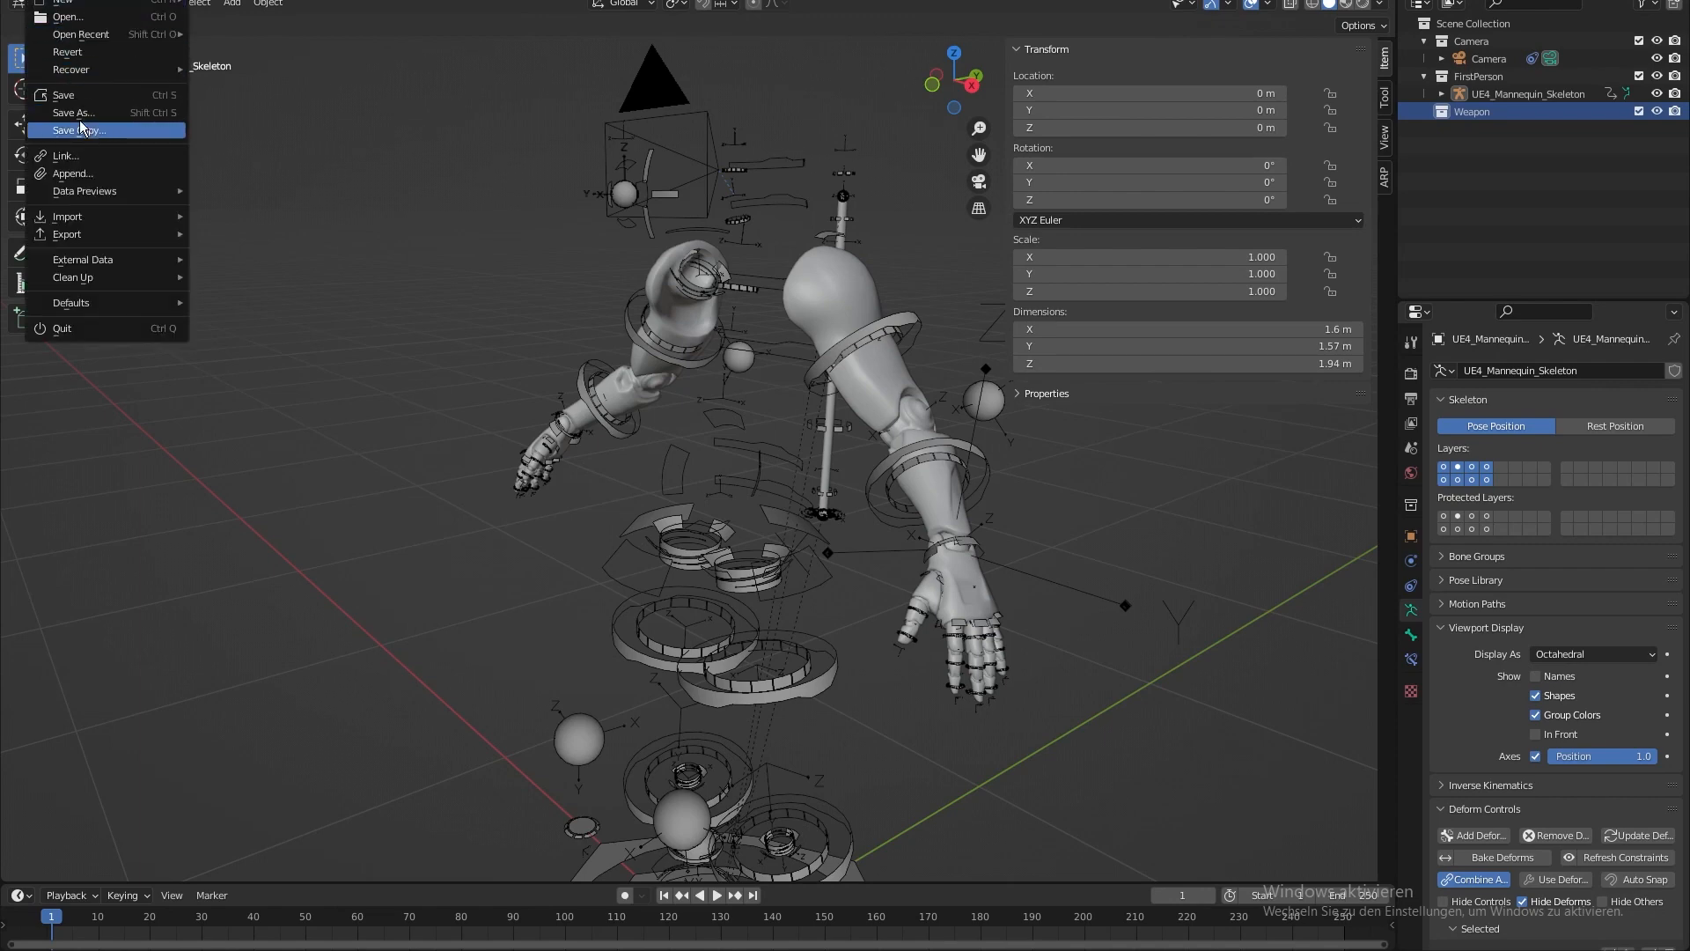
mouse_move(79, 216)
click(255, 357)
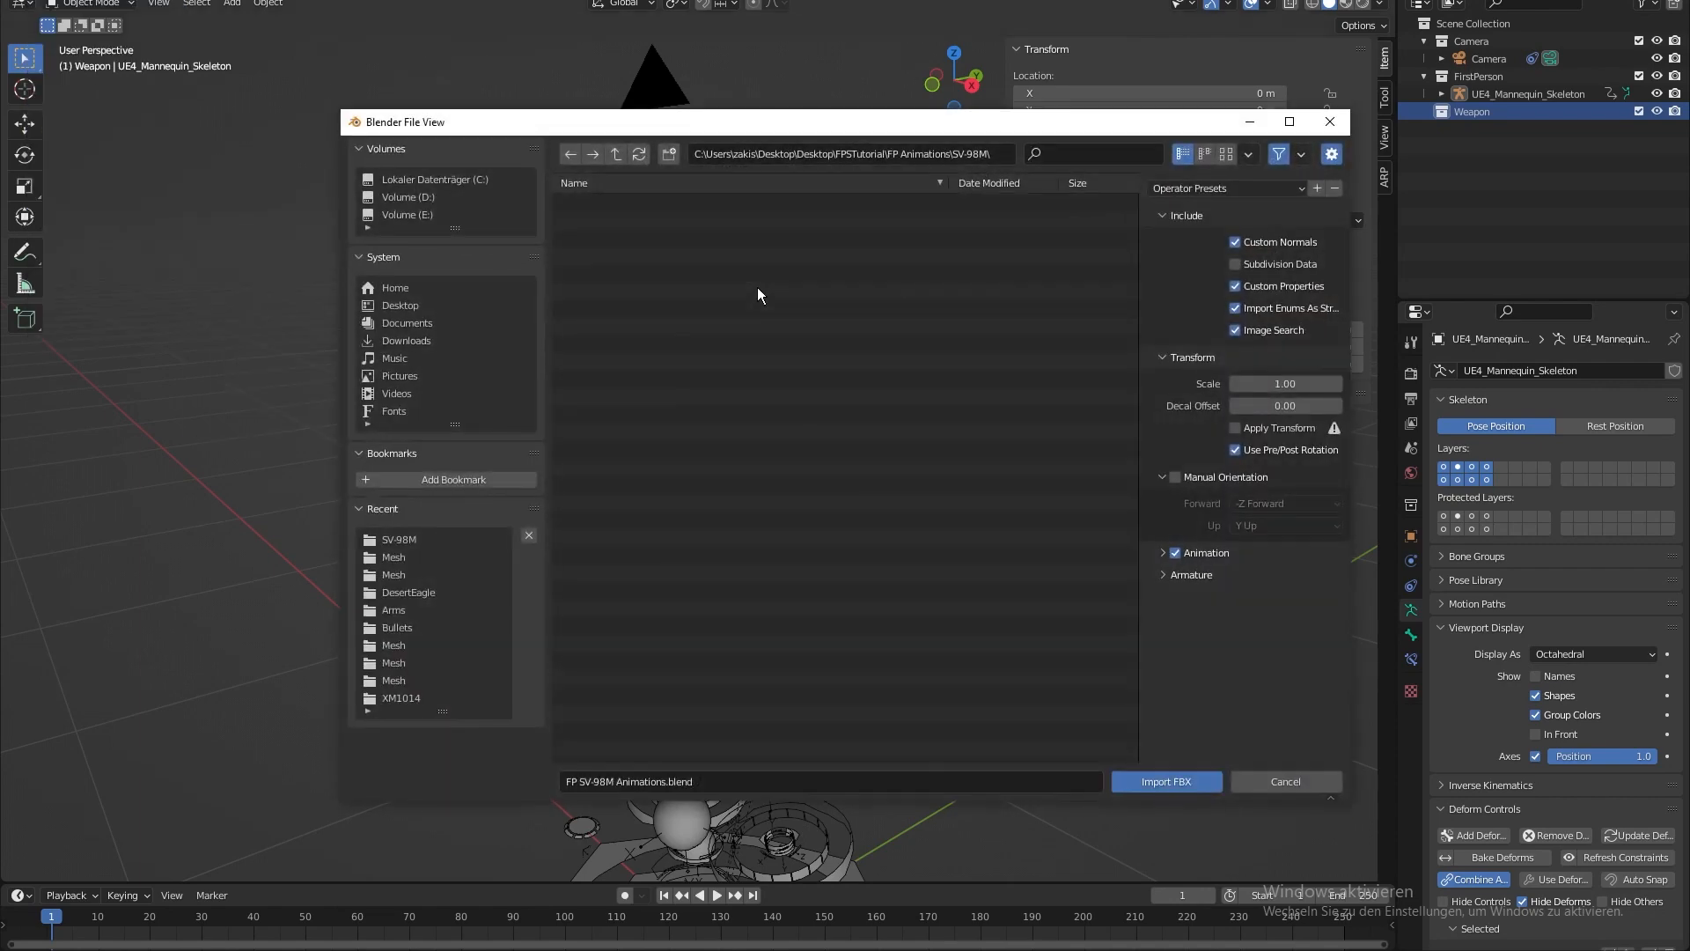
click(616, 154)
click(616, 154)
click(625, 273)
double_click(625, 273)
double_click(631, 250)
double_click(625, 203)
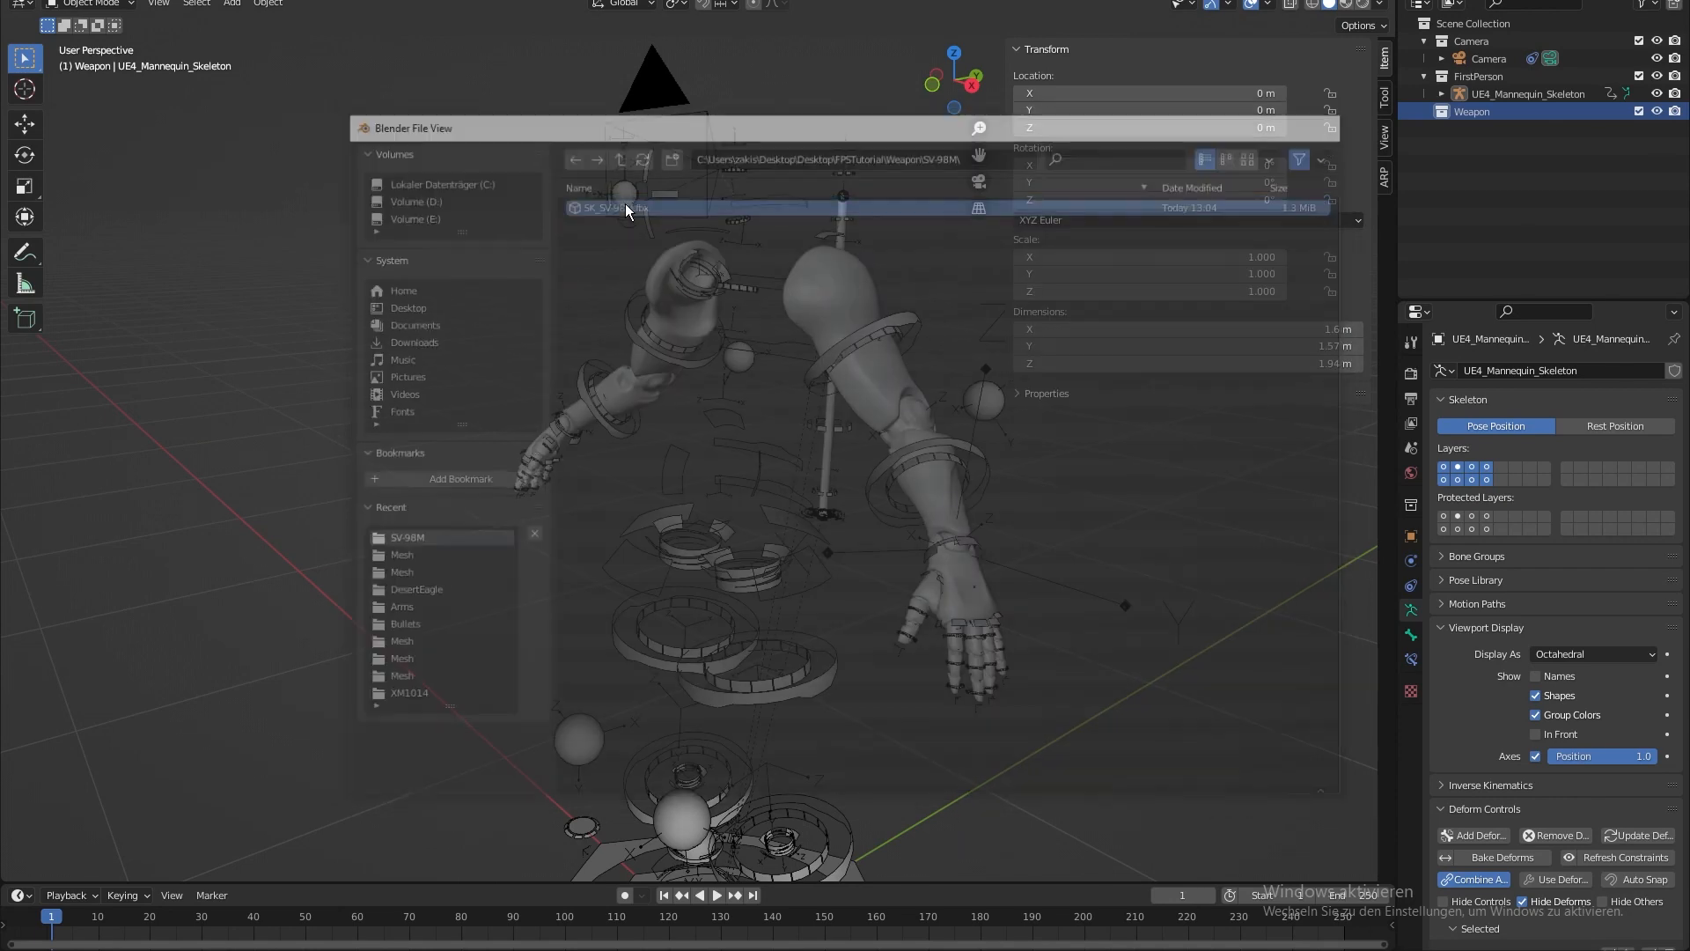
- Select the SK_SV-98M armature and raise it beside the arms in side view, to about Y -0.087 m and Z 1.177 m
scroll(639, 282, down, 5)
middle_drag(639, 282, 751, 654)
scroll(904, 600, up, 4)
click(1482, 134)
shift+middle_drag(964, 408, 972, 420)
key(KP_1)
key(KP_3)
key(g)
click(757, 278)
scroll(757, 278, up, 4)
scroll(695, 486, up, 4)
shift+middle_drag(678, 366, 685, 533)
key(g)
click(723, 440)
scroll(723, 440, down, 3)
scroll(730, 457, down, 2)
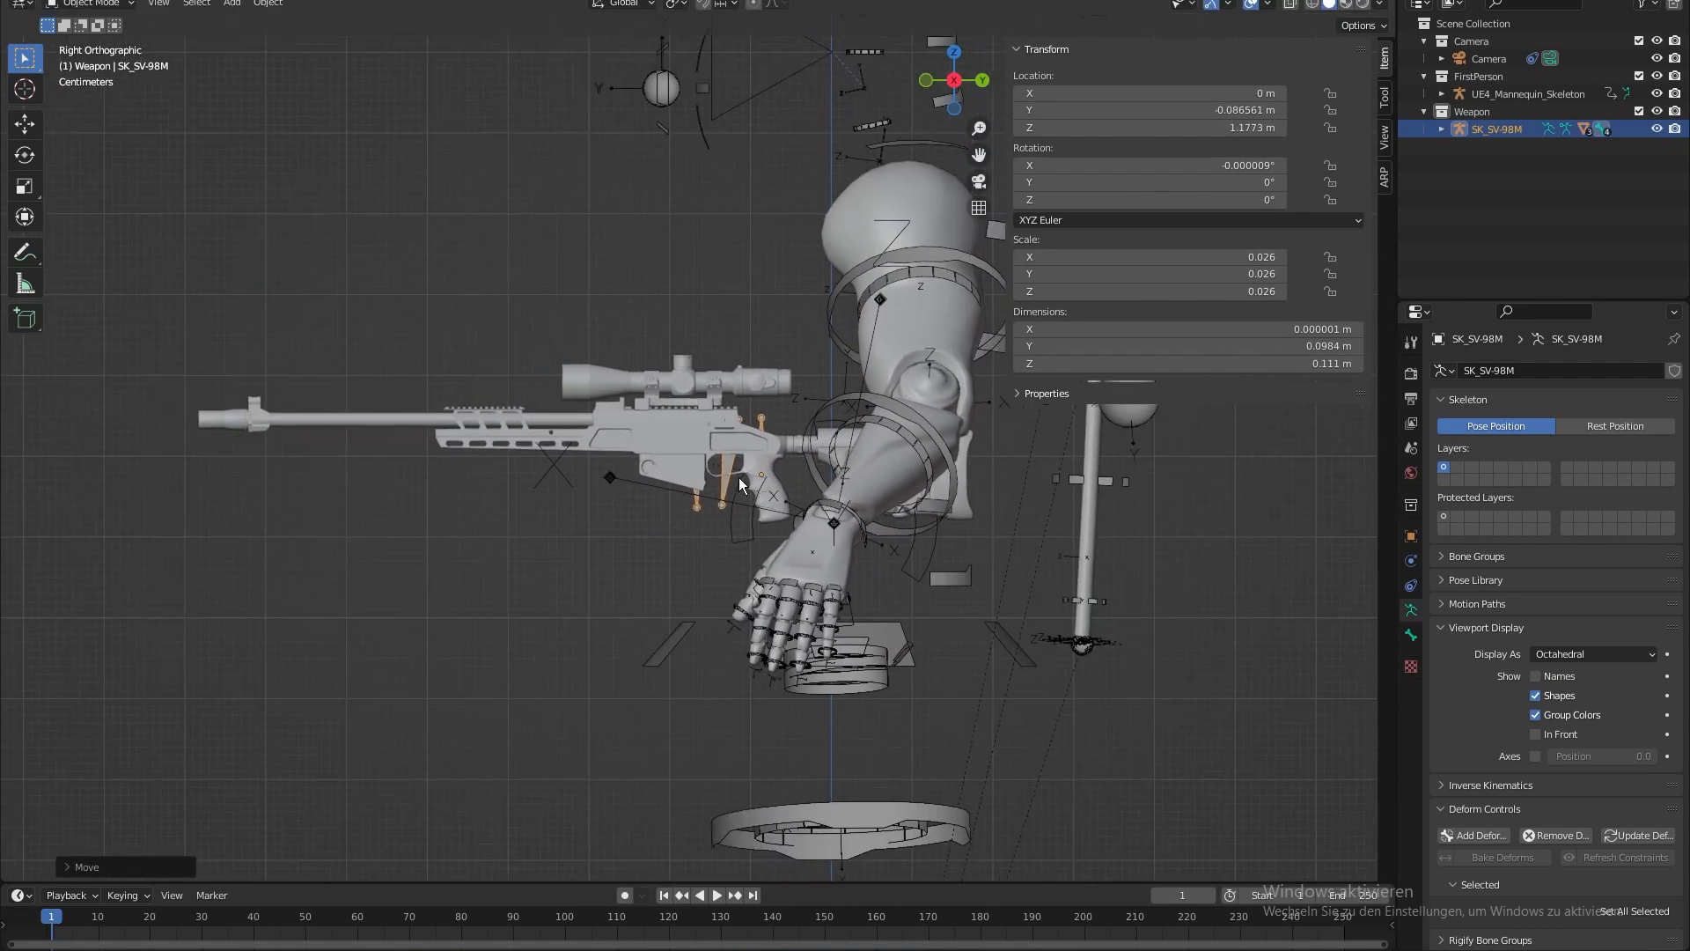
- Shift the rifle over to the right arm, placing it at about X -0.203 m, Y -0.151 m and Z 1.226 m
key(KP_1)
key(g)
click(722, 451)
key(KP_3)
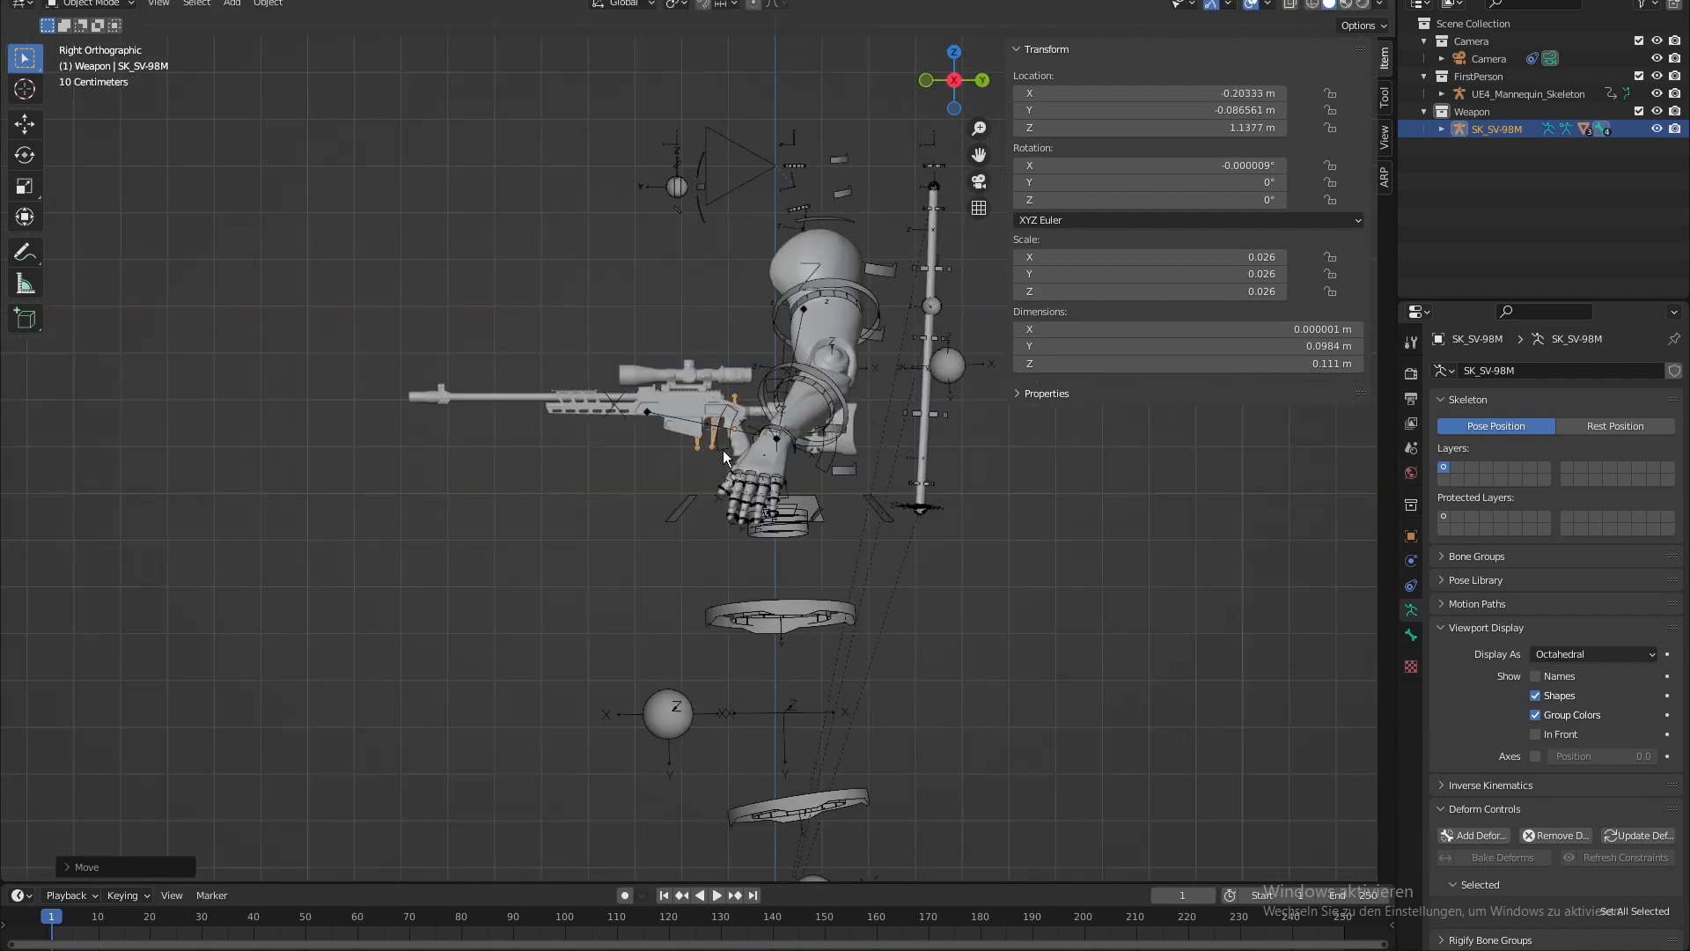
scroll(721, 450, up, 3)
key(g)
click(721, 358)
scroll(722, 358, up, 5)
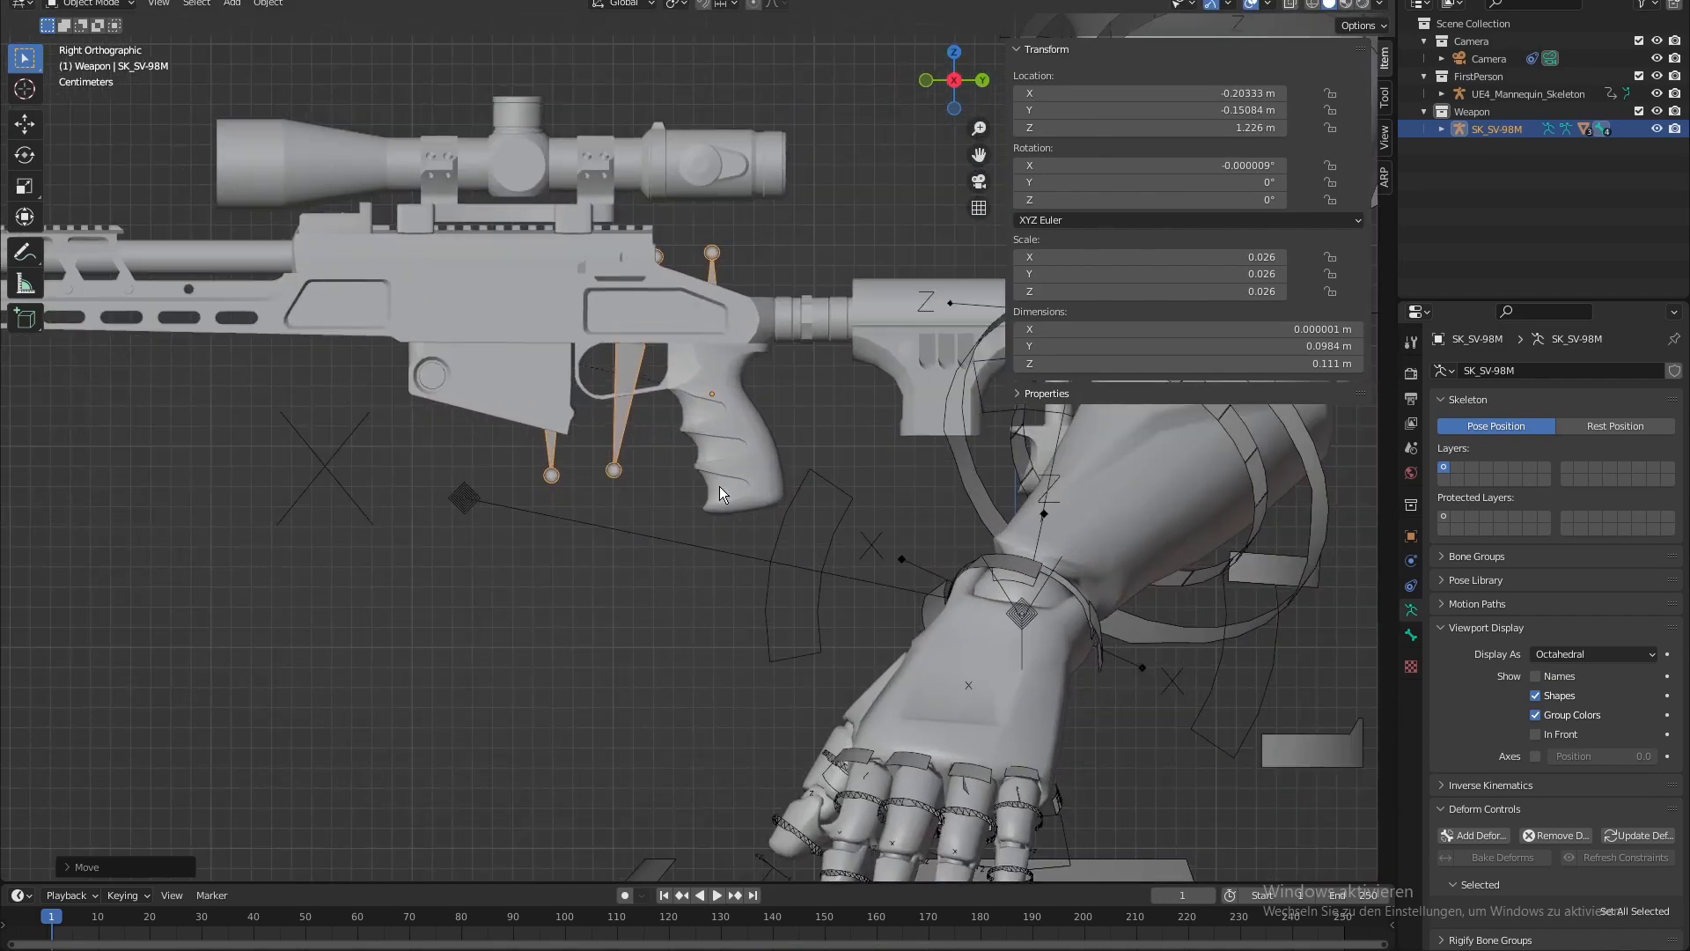
- Hide the SK_SV-98M armature and switch UE4_Mannequin_Skeleton to Pose Mode
click(1657, 129)
scroll(768, 484, down, 3)
mouse_move(768, 484)
middle_down()
mouse_move(710, 473)
mouse_move(742, 505)
middle_up()
click(458, 461)
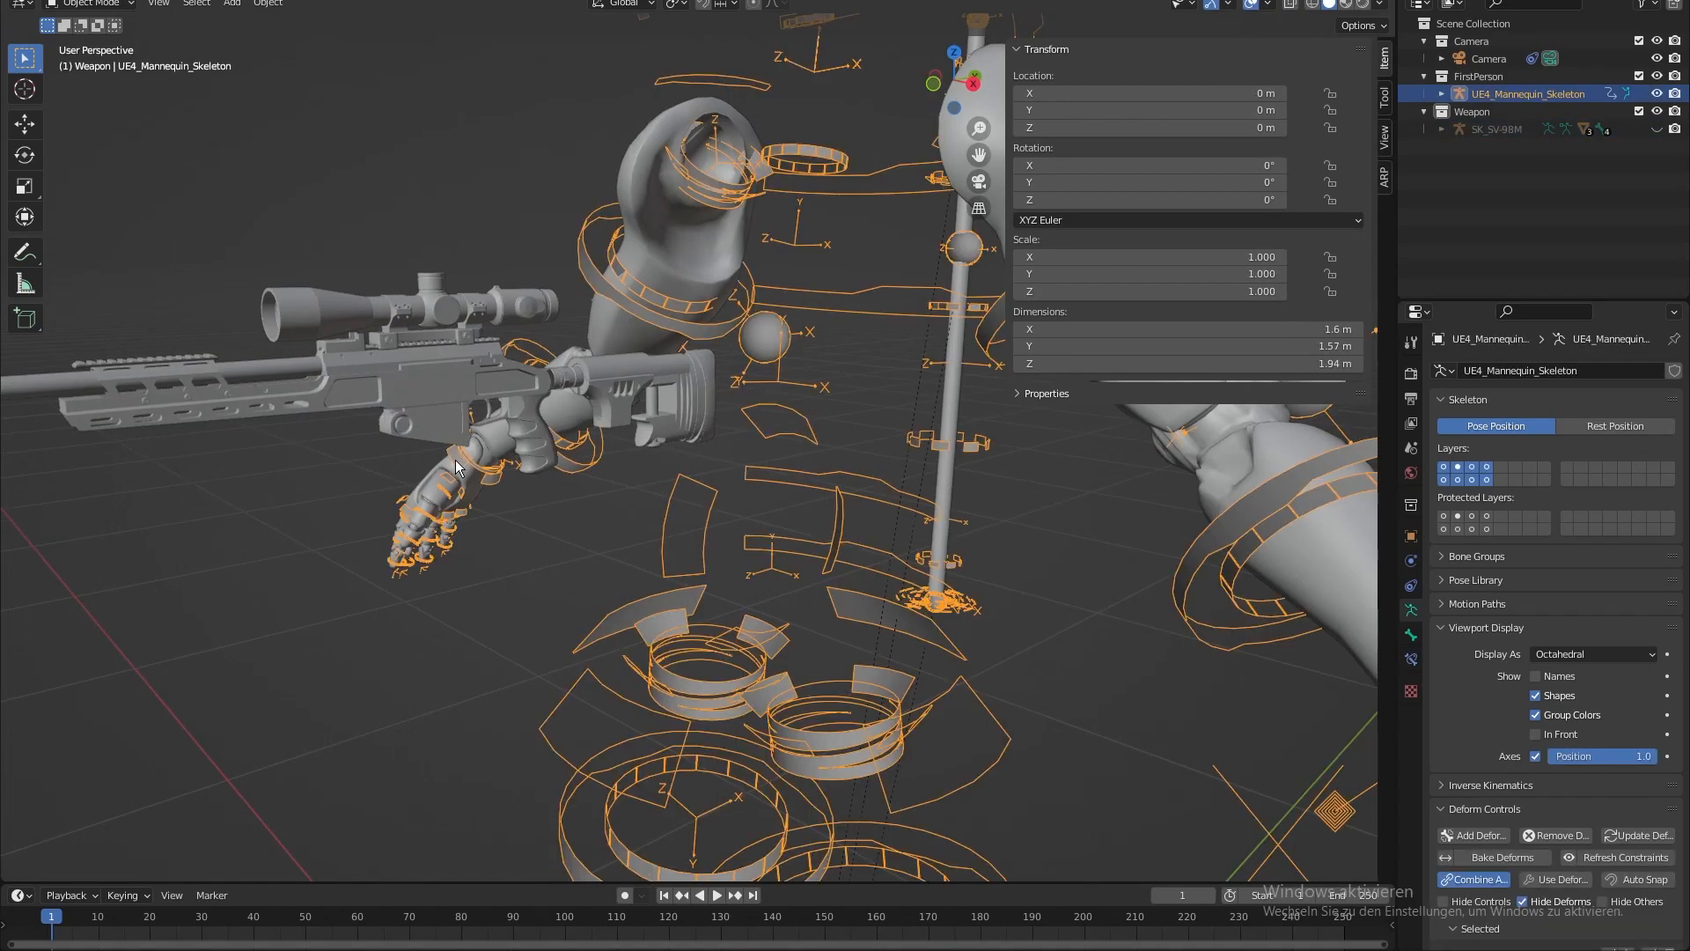
key(ctrl+Tab)
- Rotate the mannequin's right hand forward in side view and move it up to the rifle's pistol grip
middle_drag(456, 460, 636, 477)
scroll(609, 498, down, 3)
key(KP_3)
scroll(641, 474, up, 4)
key(r)
click(885, 421)
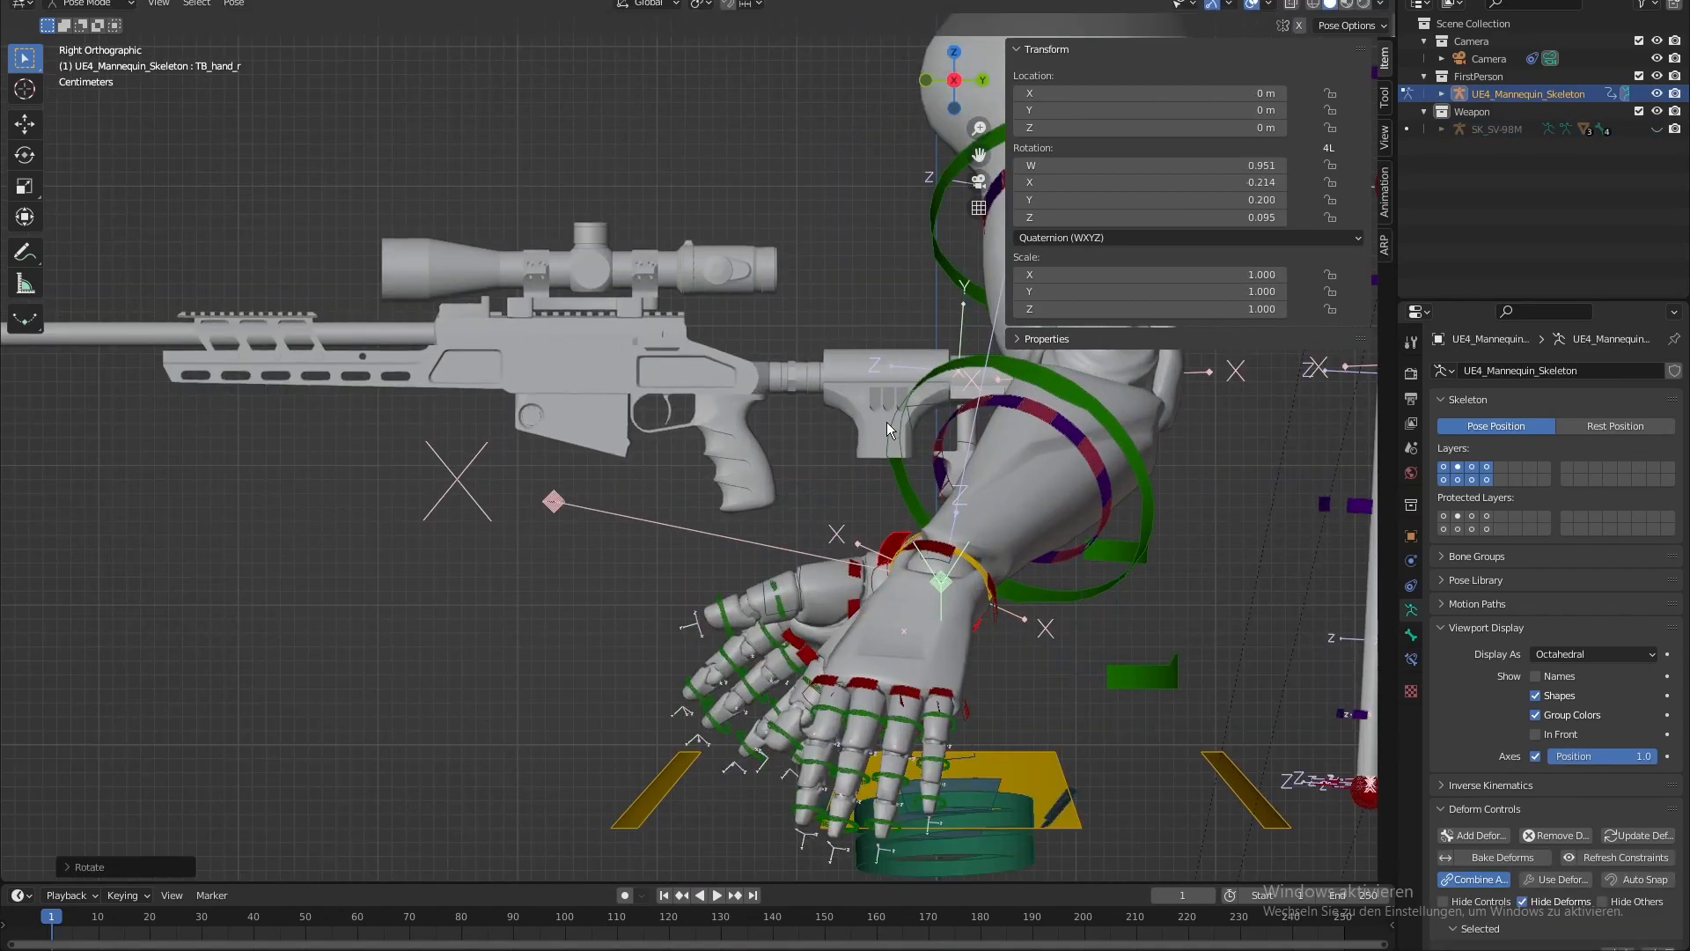
key(g)
click(785, 362)
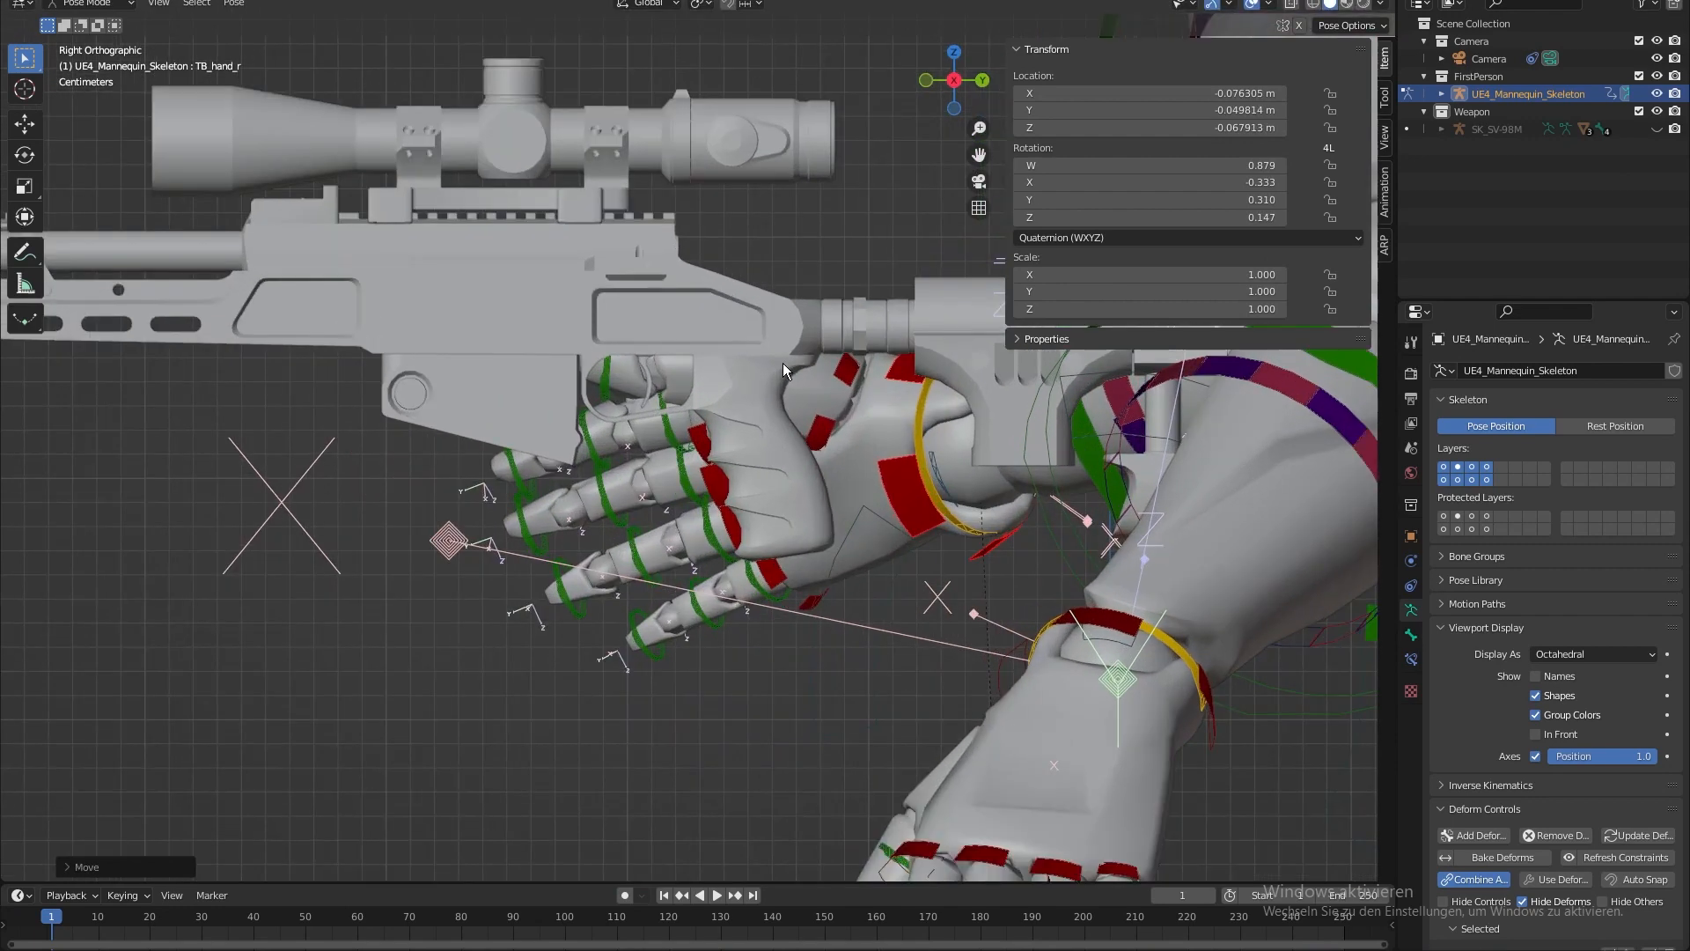
- Return to Object Mode, unhide the SK_SV-98M armature and select it
scroll(786, 362, up, 2)
click(88, 2)
click(83, 22)
click(1496, 130)
click(1656, 129)
click(1501, 135)
click(1488, 132)
- Enlarge the rifle armature to a scale of about 0.033 and shift it to about Y -0.140 m and Z 1.229 m
shift+middle_drag(658, 532, 614, 489)
key(s)
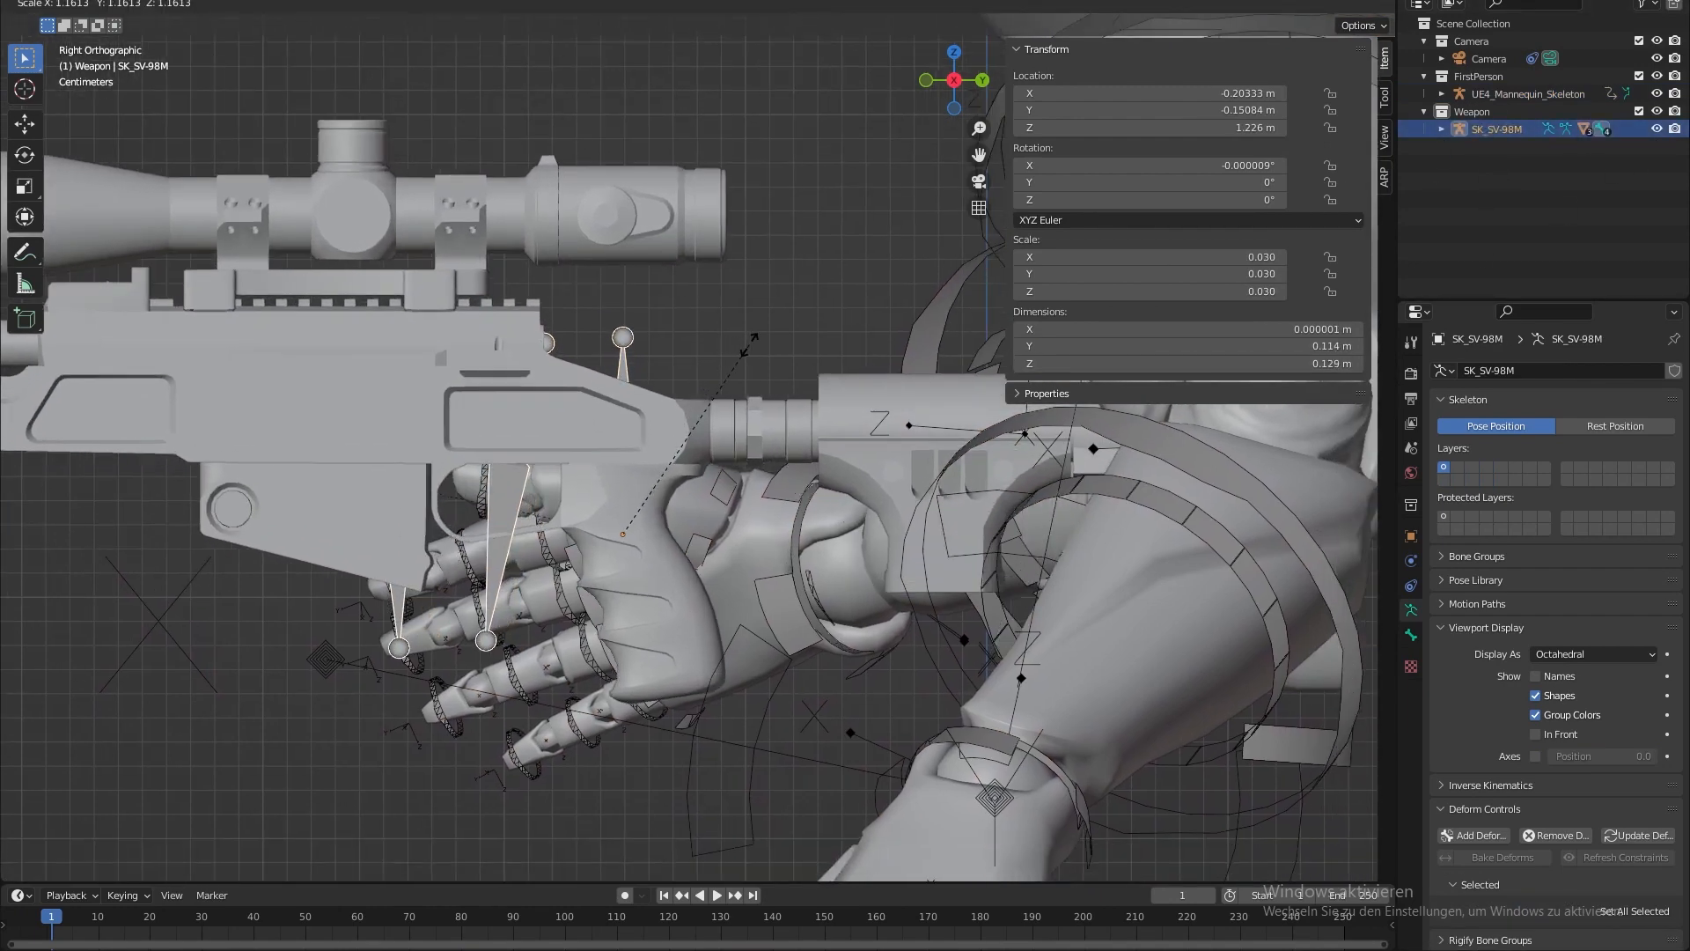
click(752, 337)
key(g)
click(737, 379)
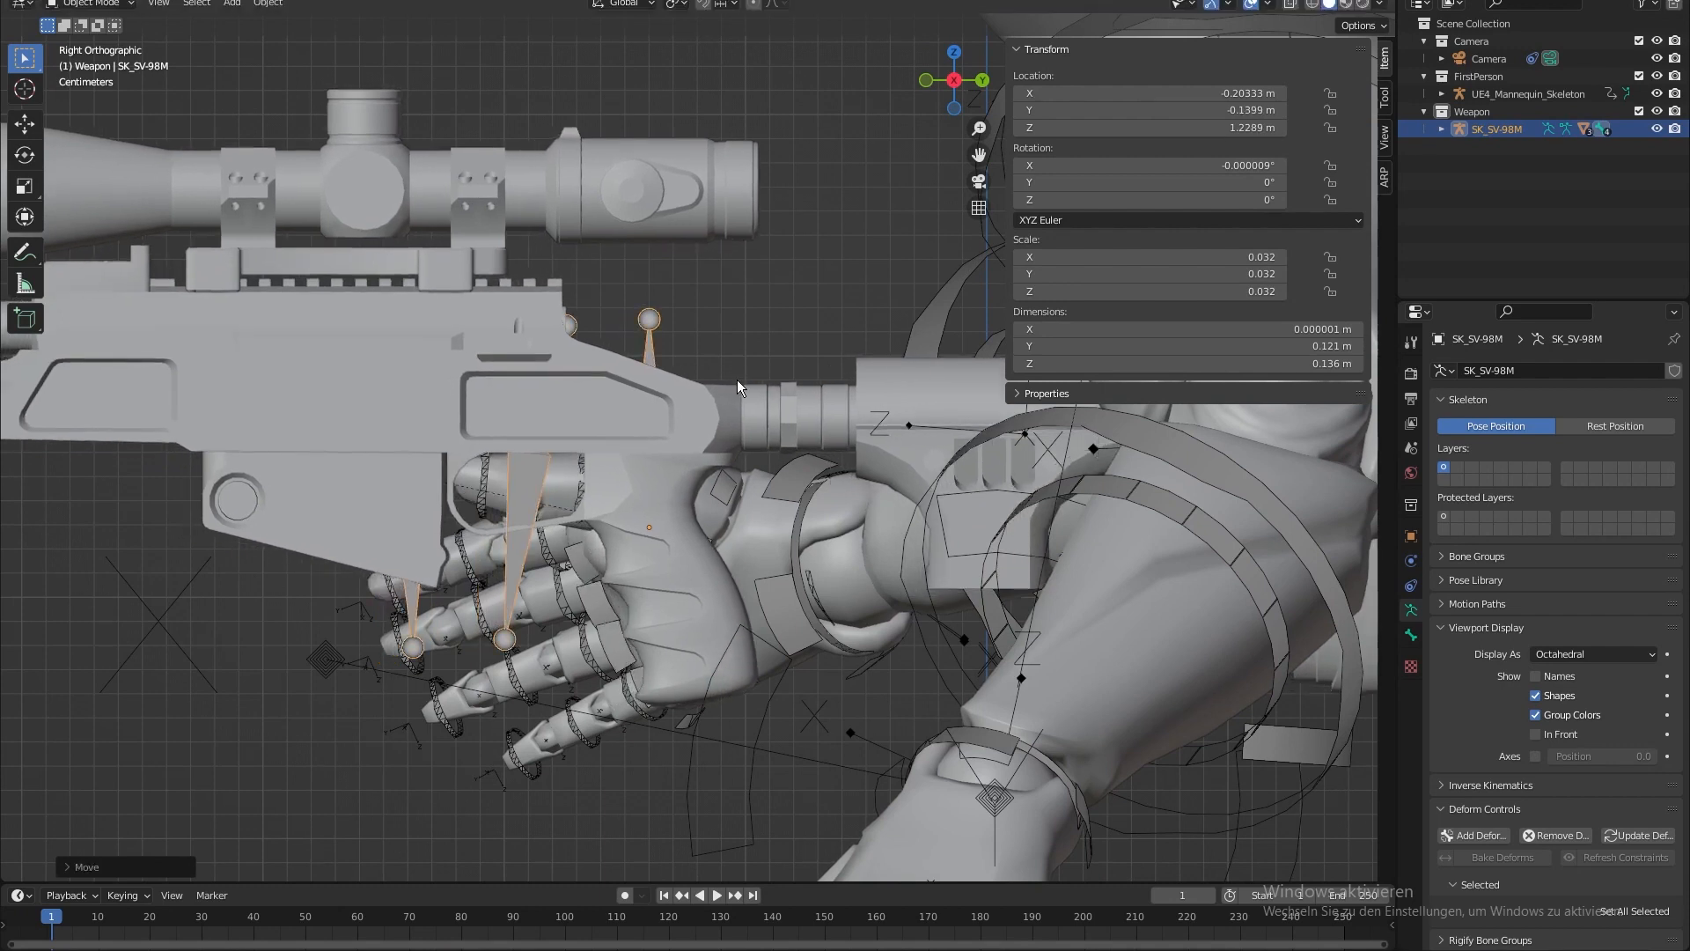
key(s)
click(767, 345)
shift+middle_drag(803, 300, 829, 267)
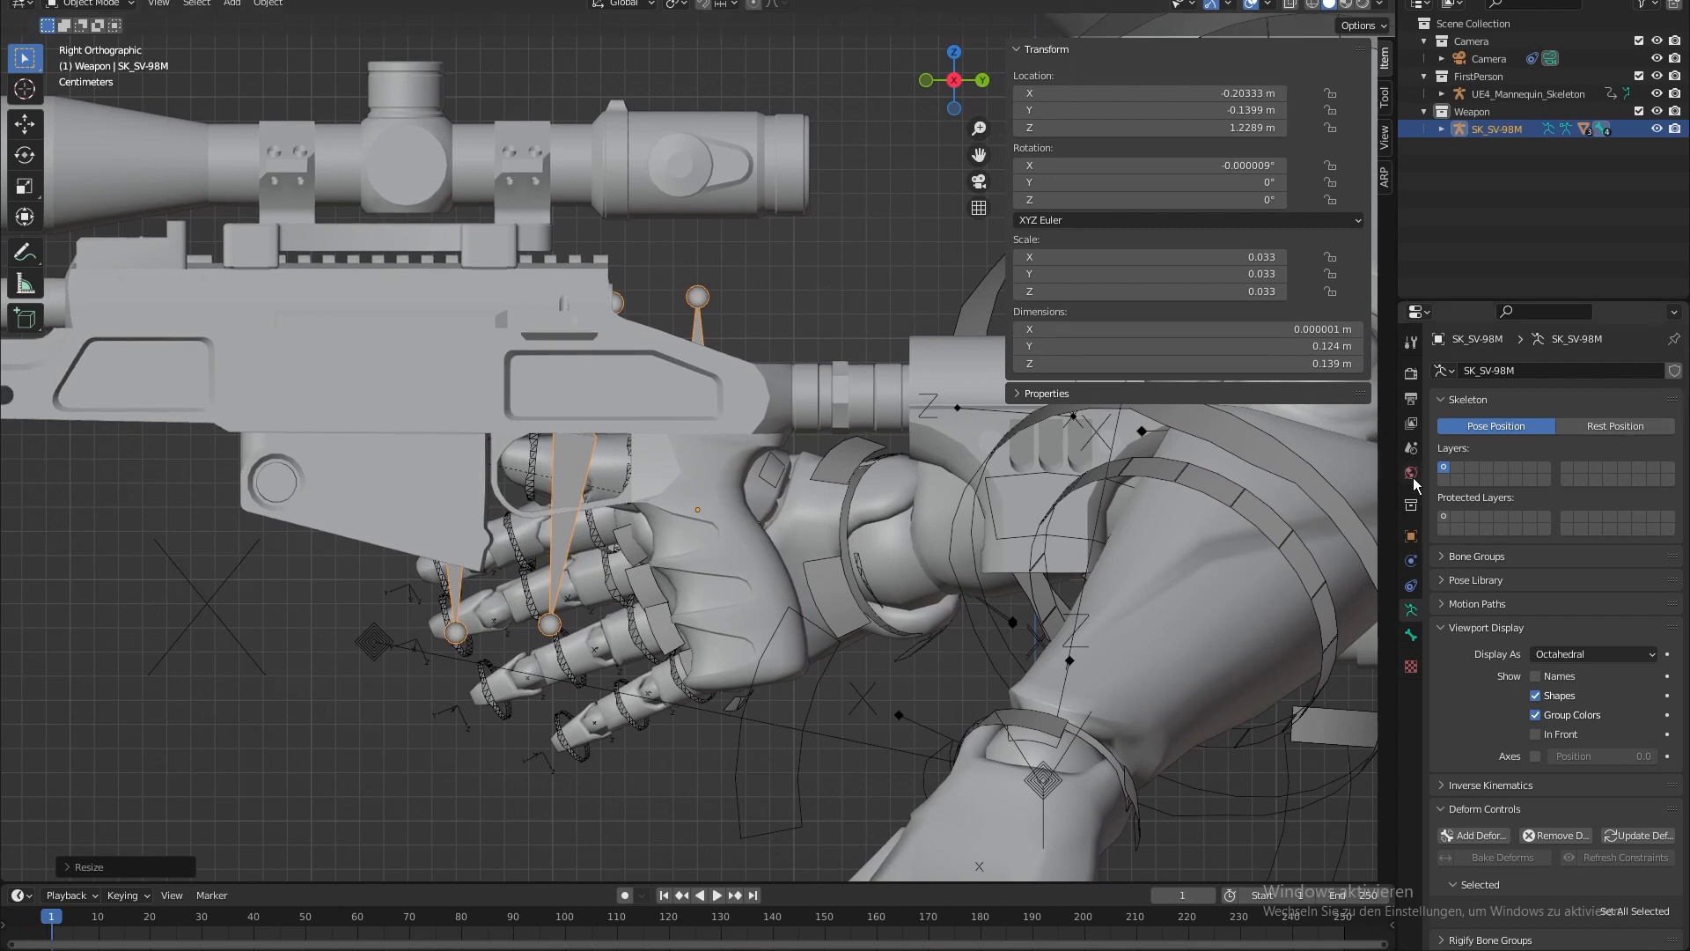
- Enable Separate Units in the scene's unit settings to display metres and centimetres separately
click(1411, 447)
click(1501, 467)
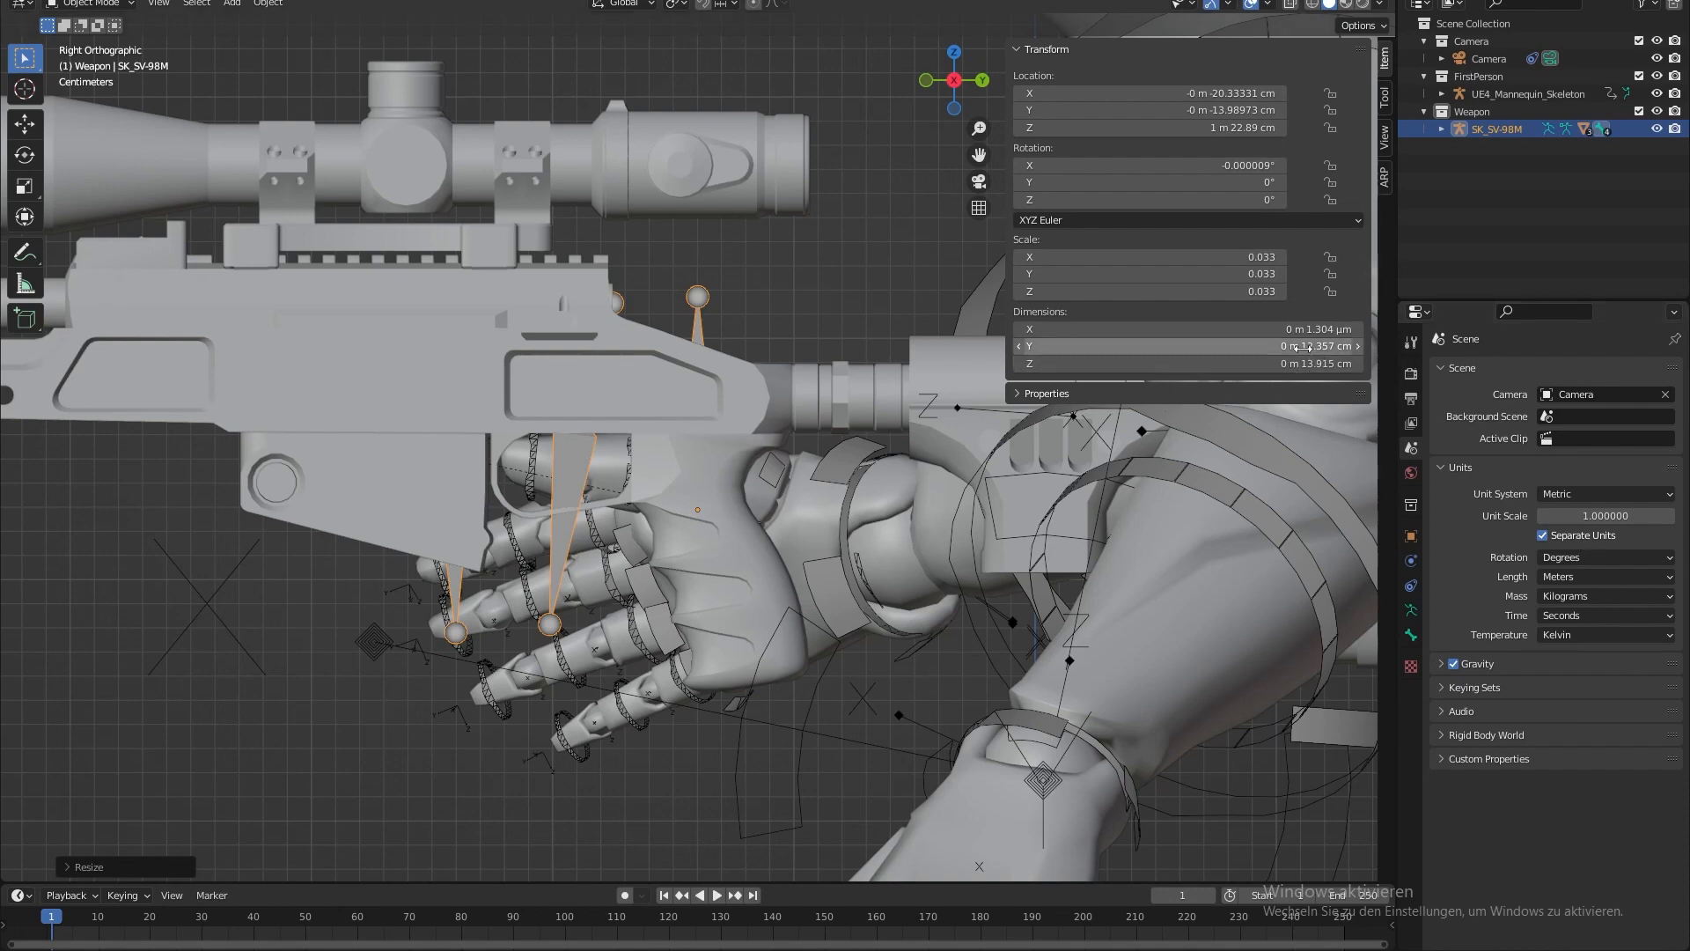
scroll(716, 556, down, 4)
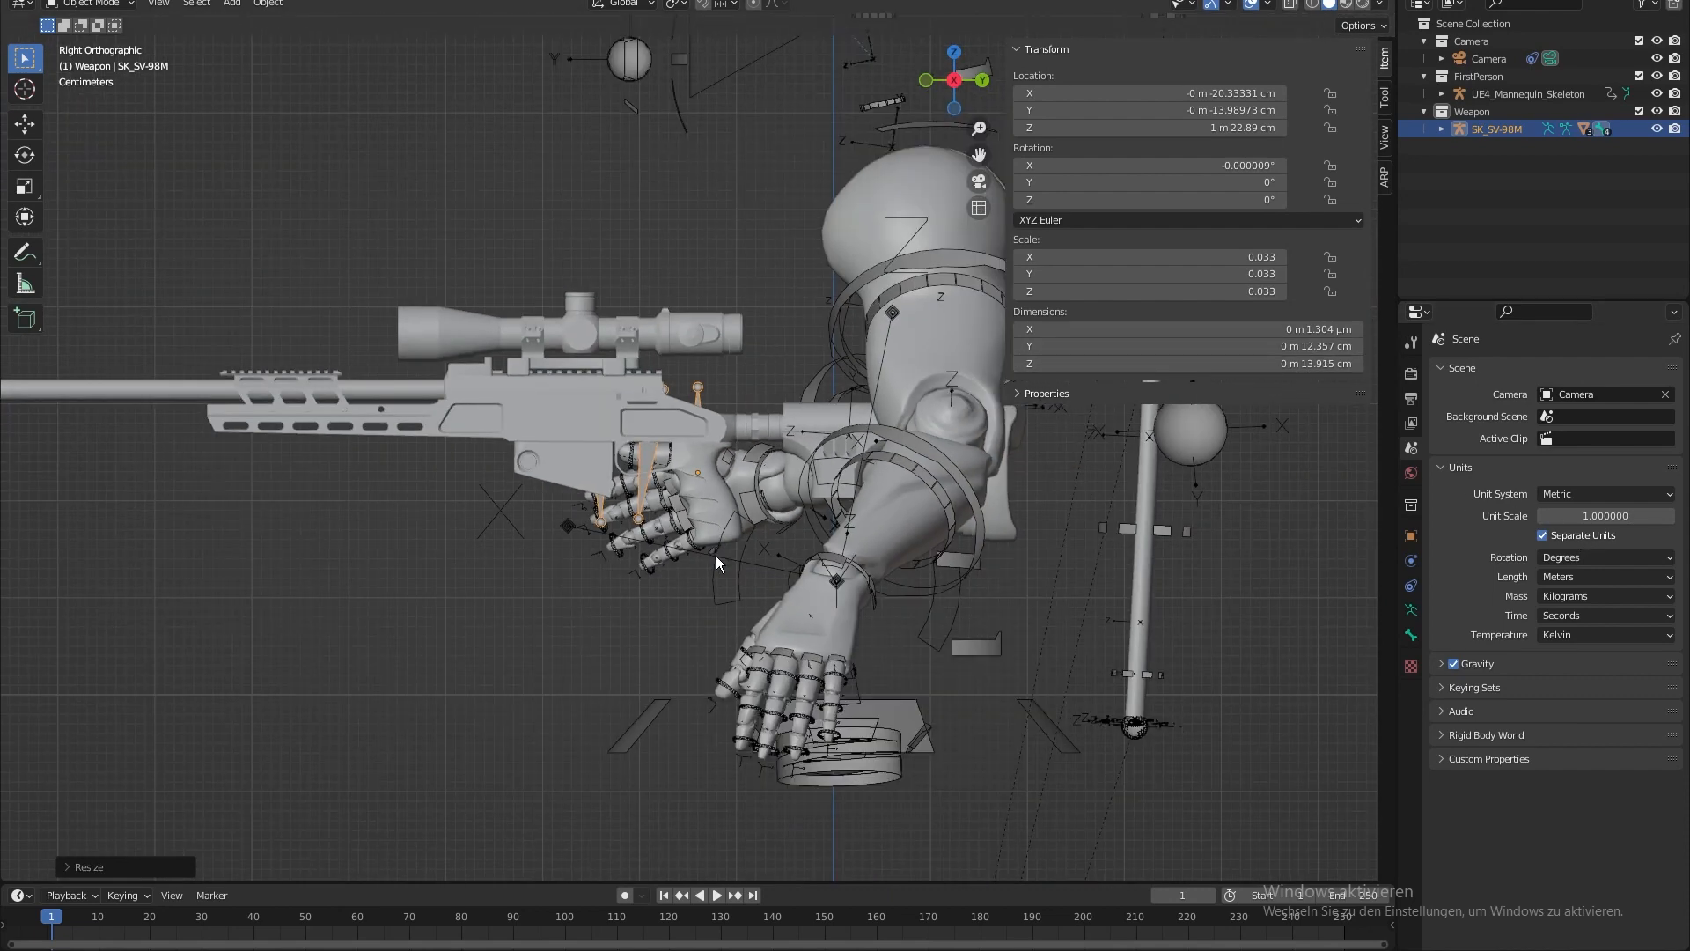
scroll(716, 556, up, 2)
- Check the dimensions of the Carcas_low_Part1_0 mesh and compare the rifle's size with the arm from several angles
click(1442, 129)
click(1528, 179)
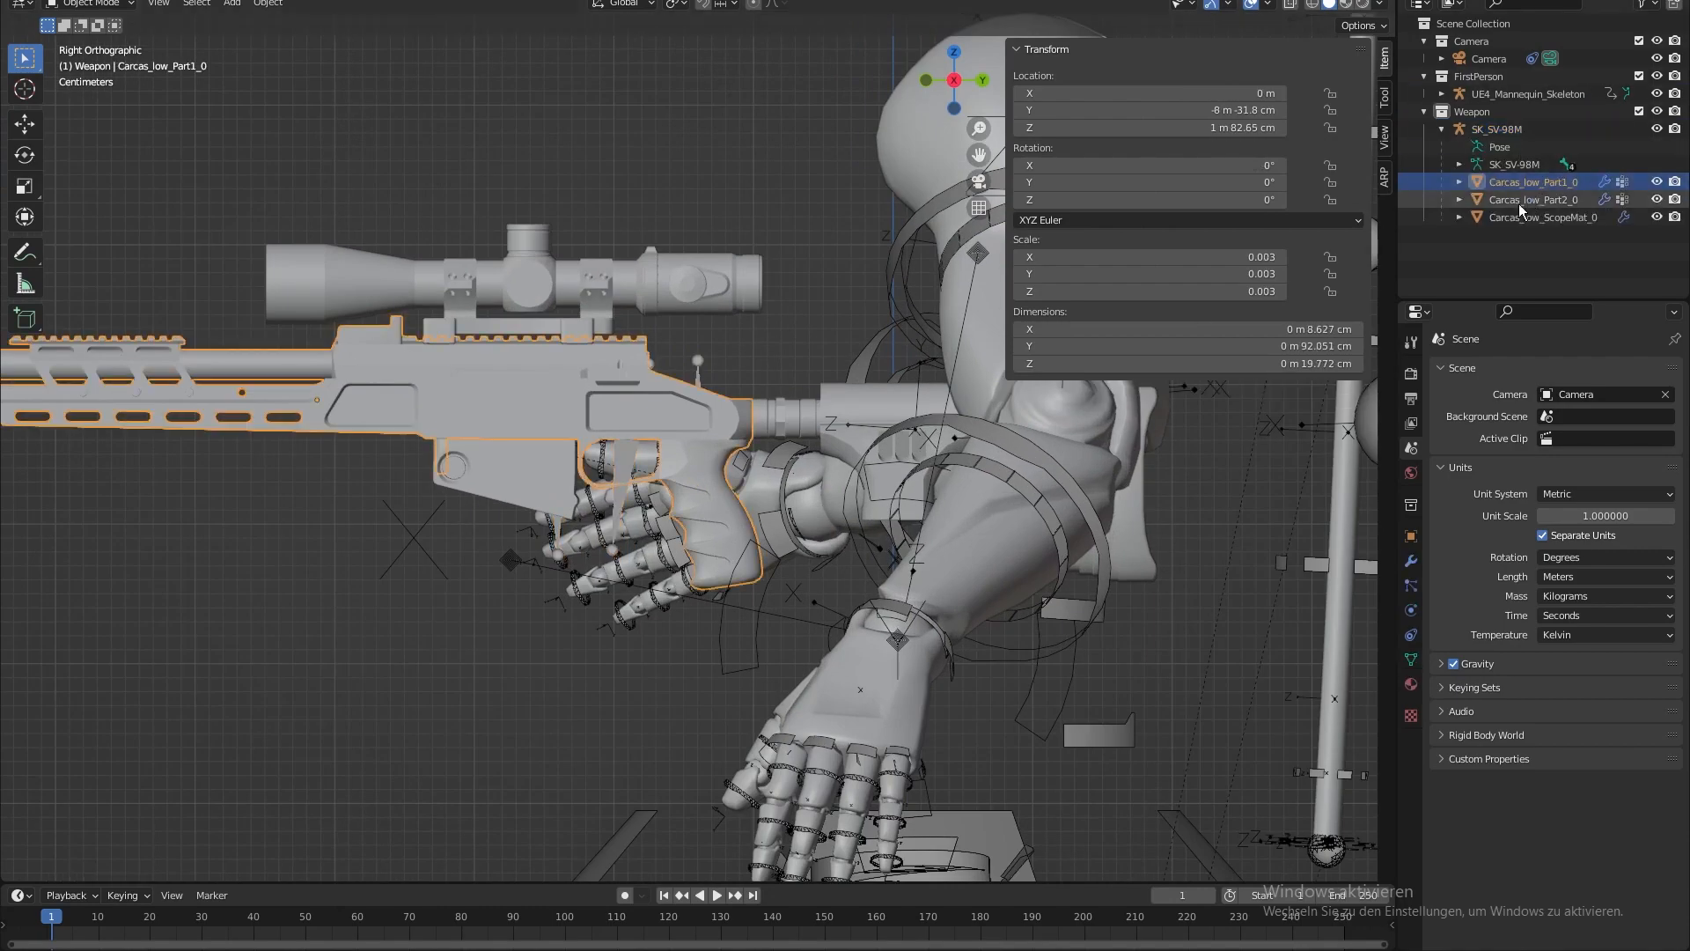
middle_drag(1136, 414, 1174, 552)
scroll(1174, 552, down, 5)
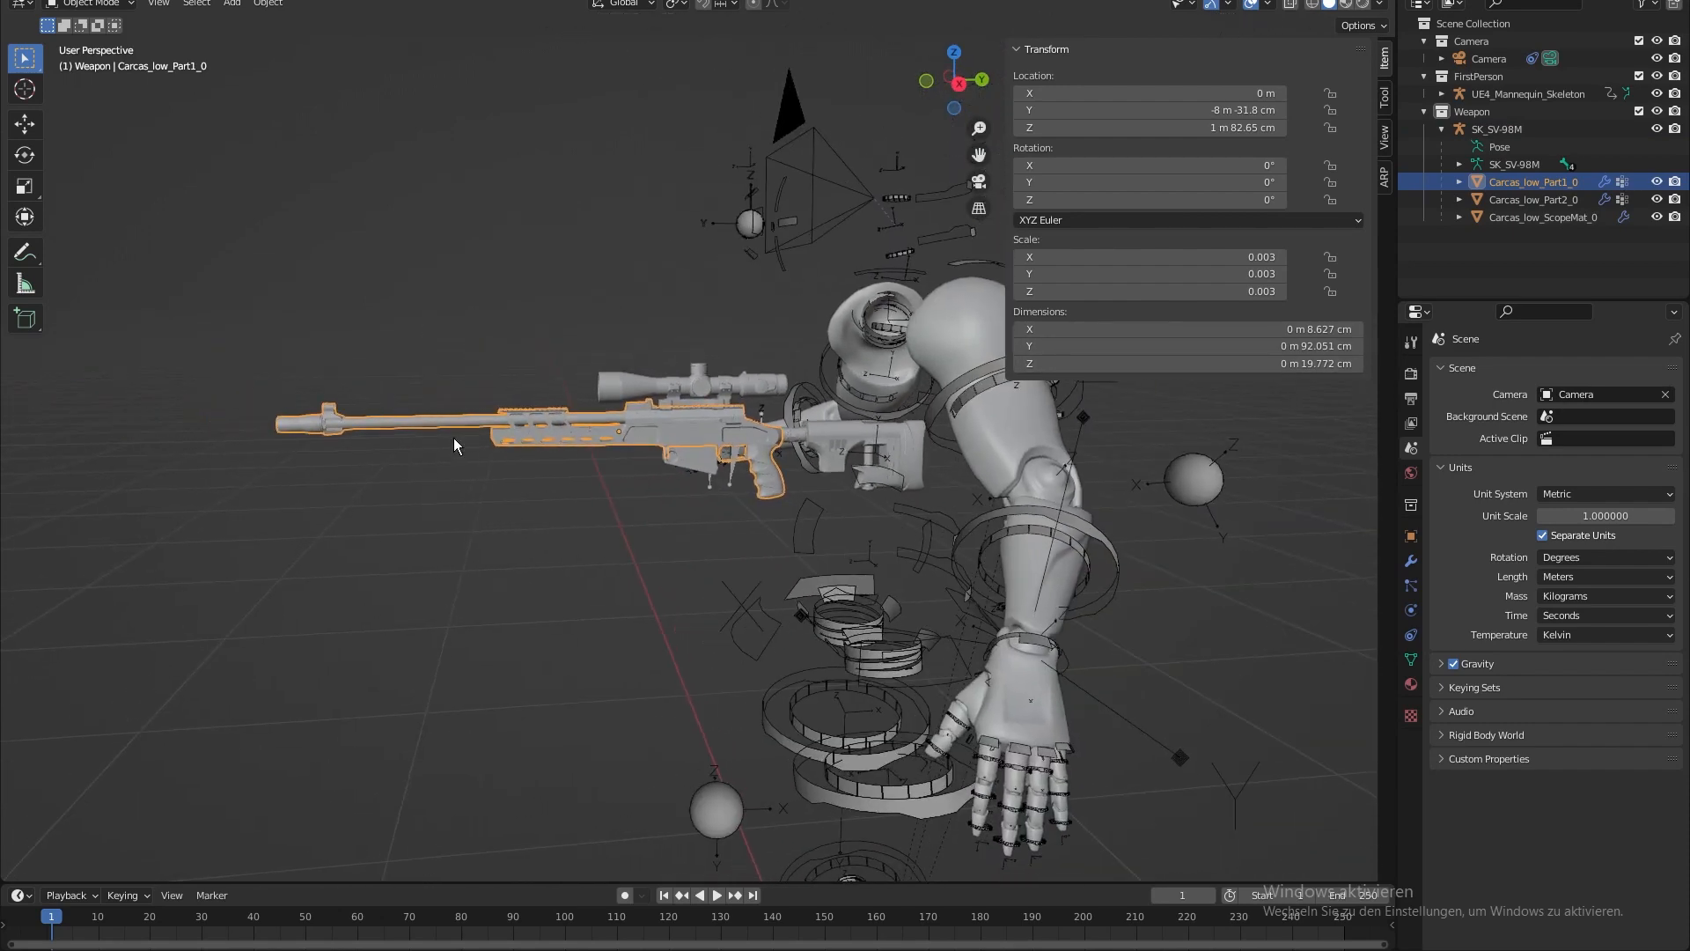
mouse_move(477, 454)
middle_down()
mouse_move(679, 465)
mouse_move(493, 466)
middle_up()
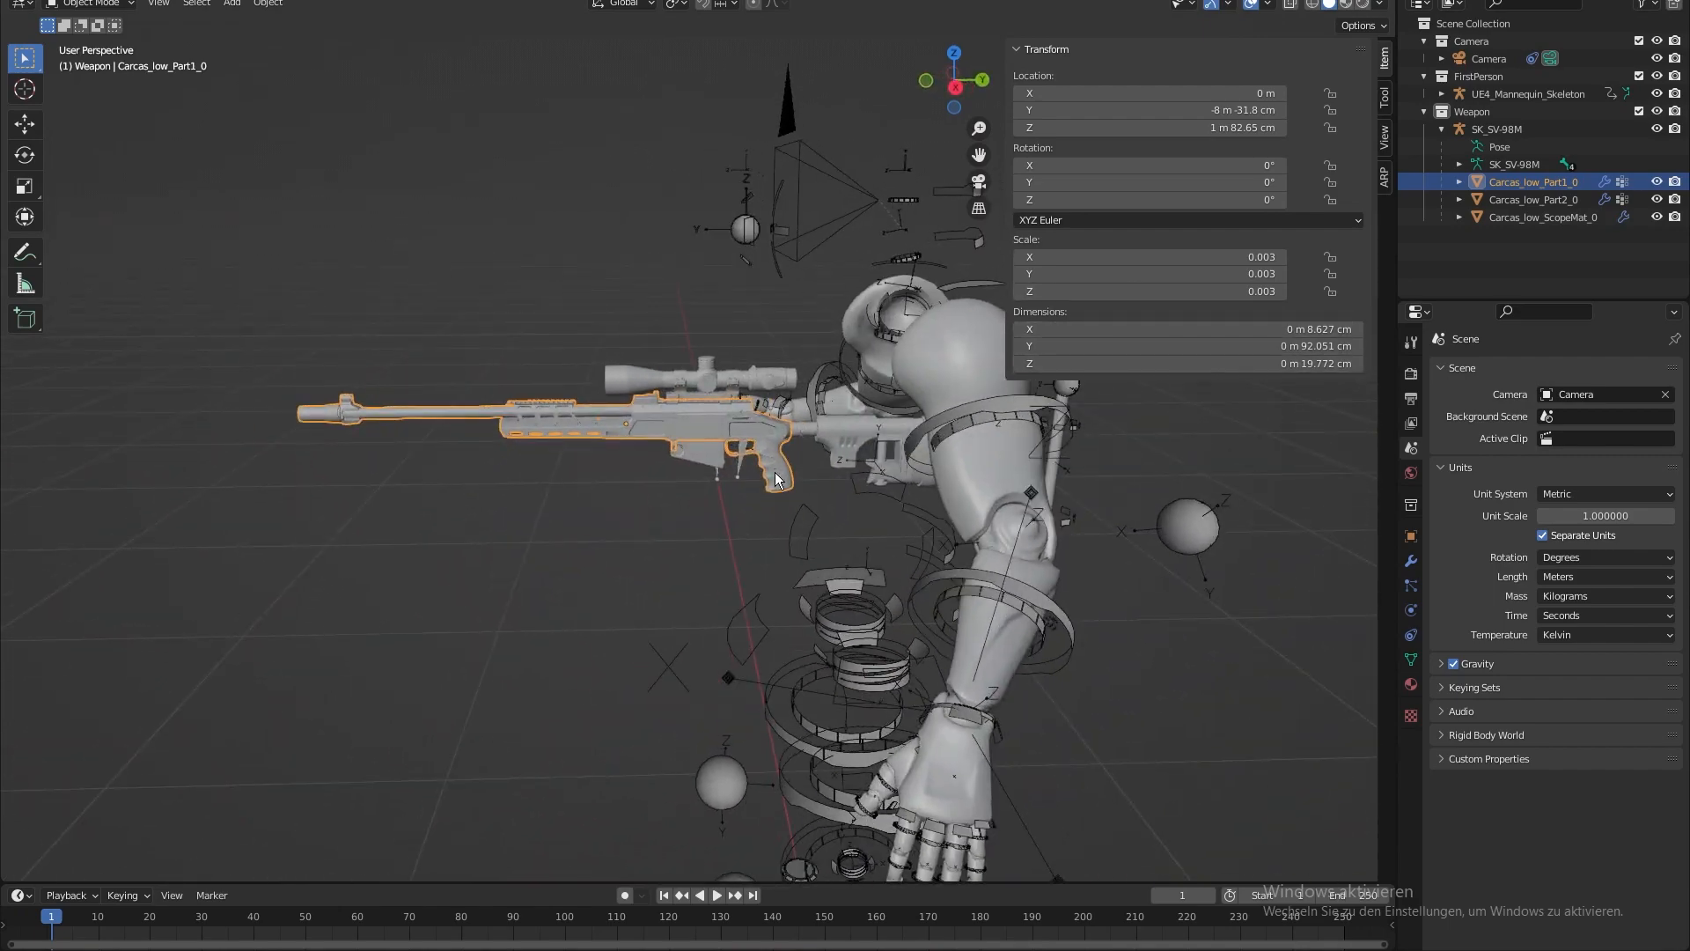
middle_drag(778, 482, 784, 431)
scroll(792, 433, up, 5)
shift+middle_drag(860, 484, 812, 520)
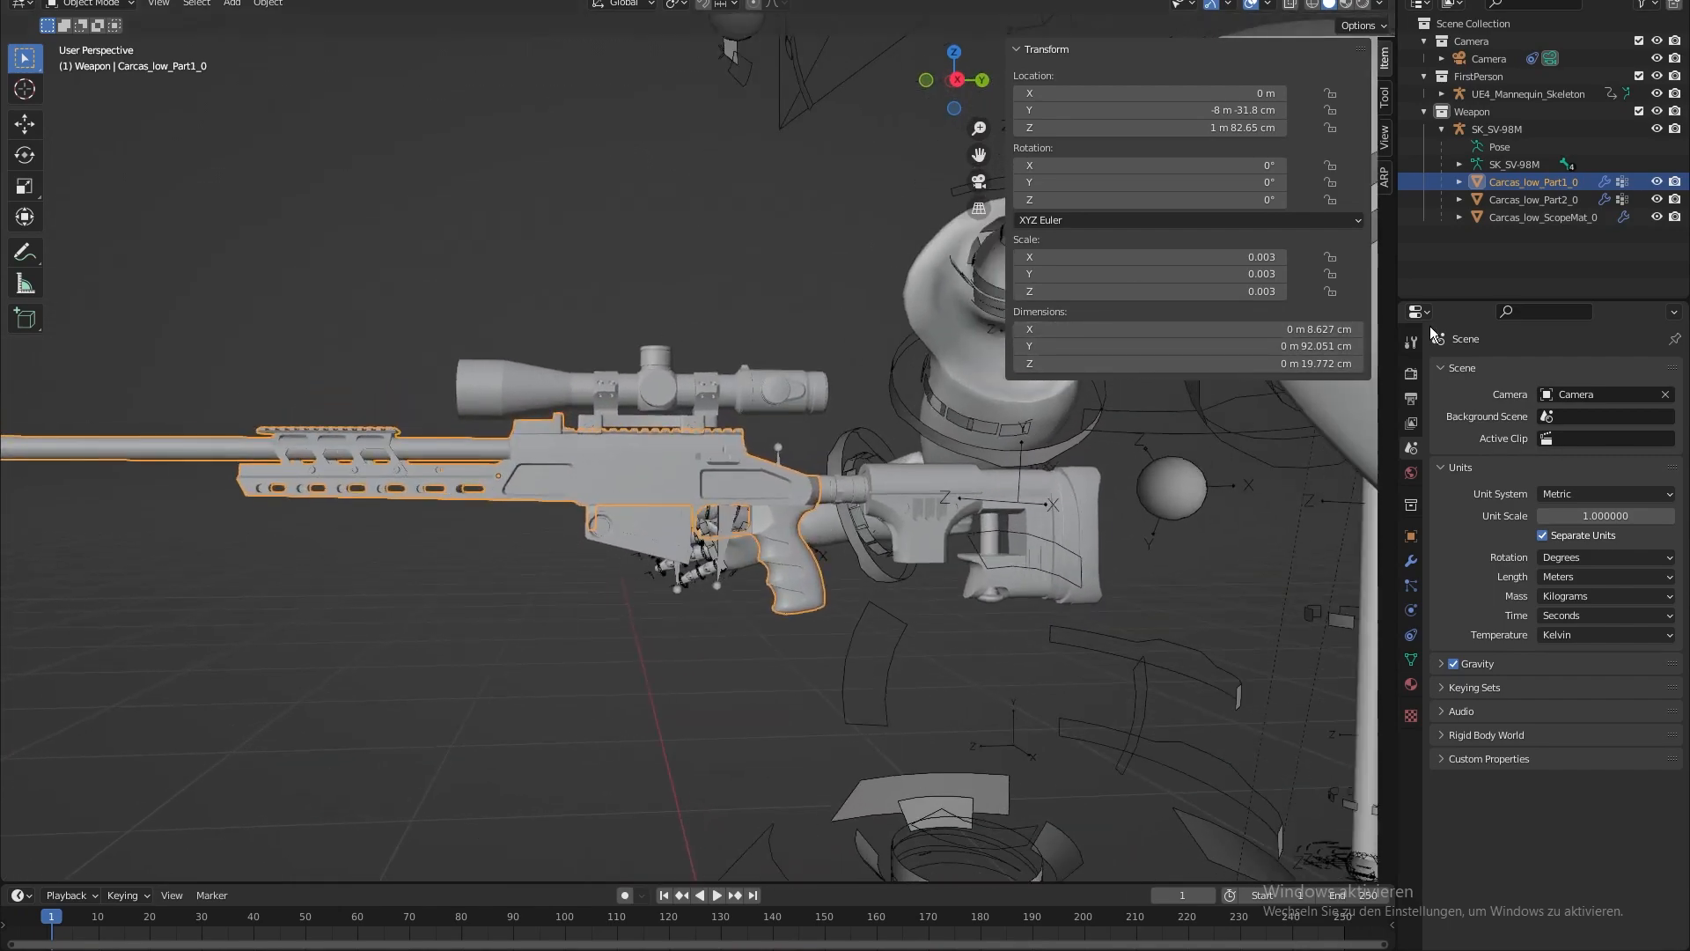
click(1444, 132)
shift+middle_drag(921, 612, 917, 618)
key(KP_3)
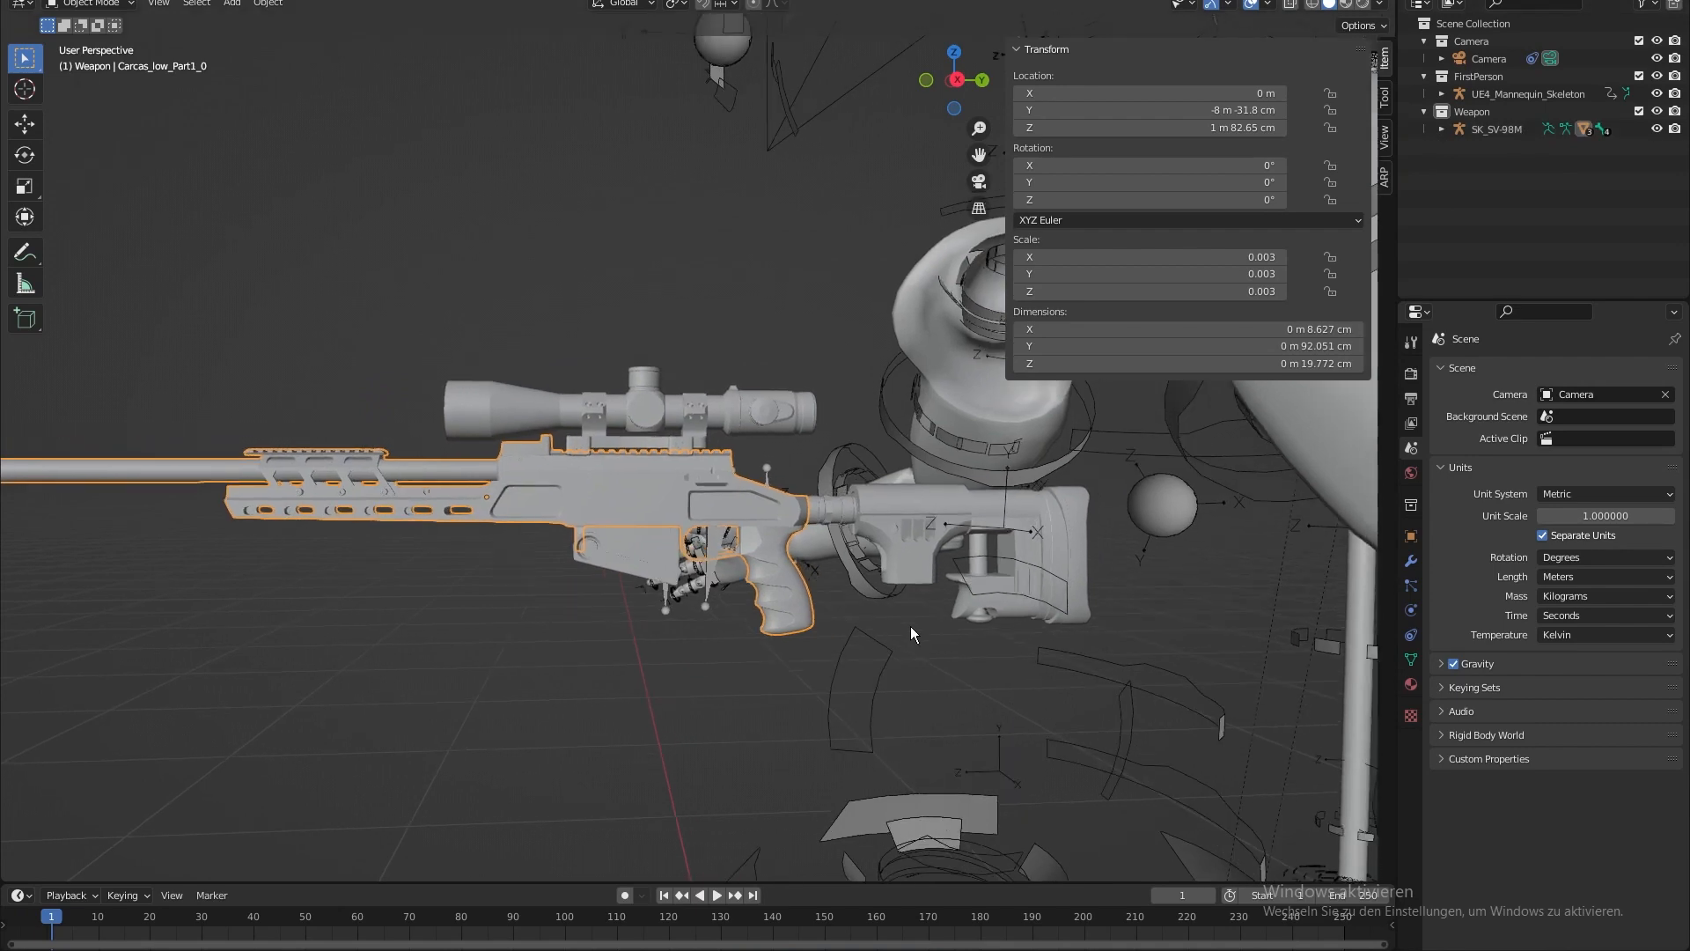
scroll(910, 626, up, 4)
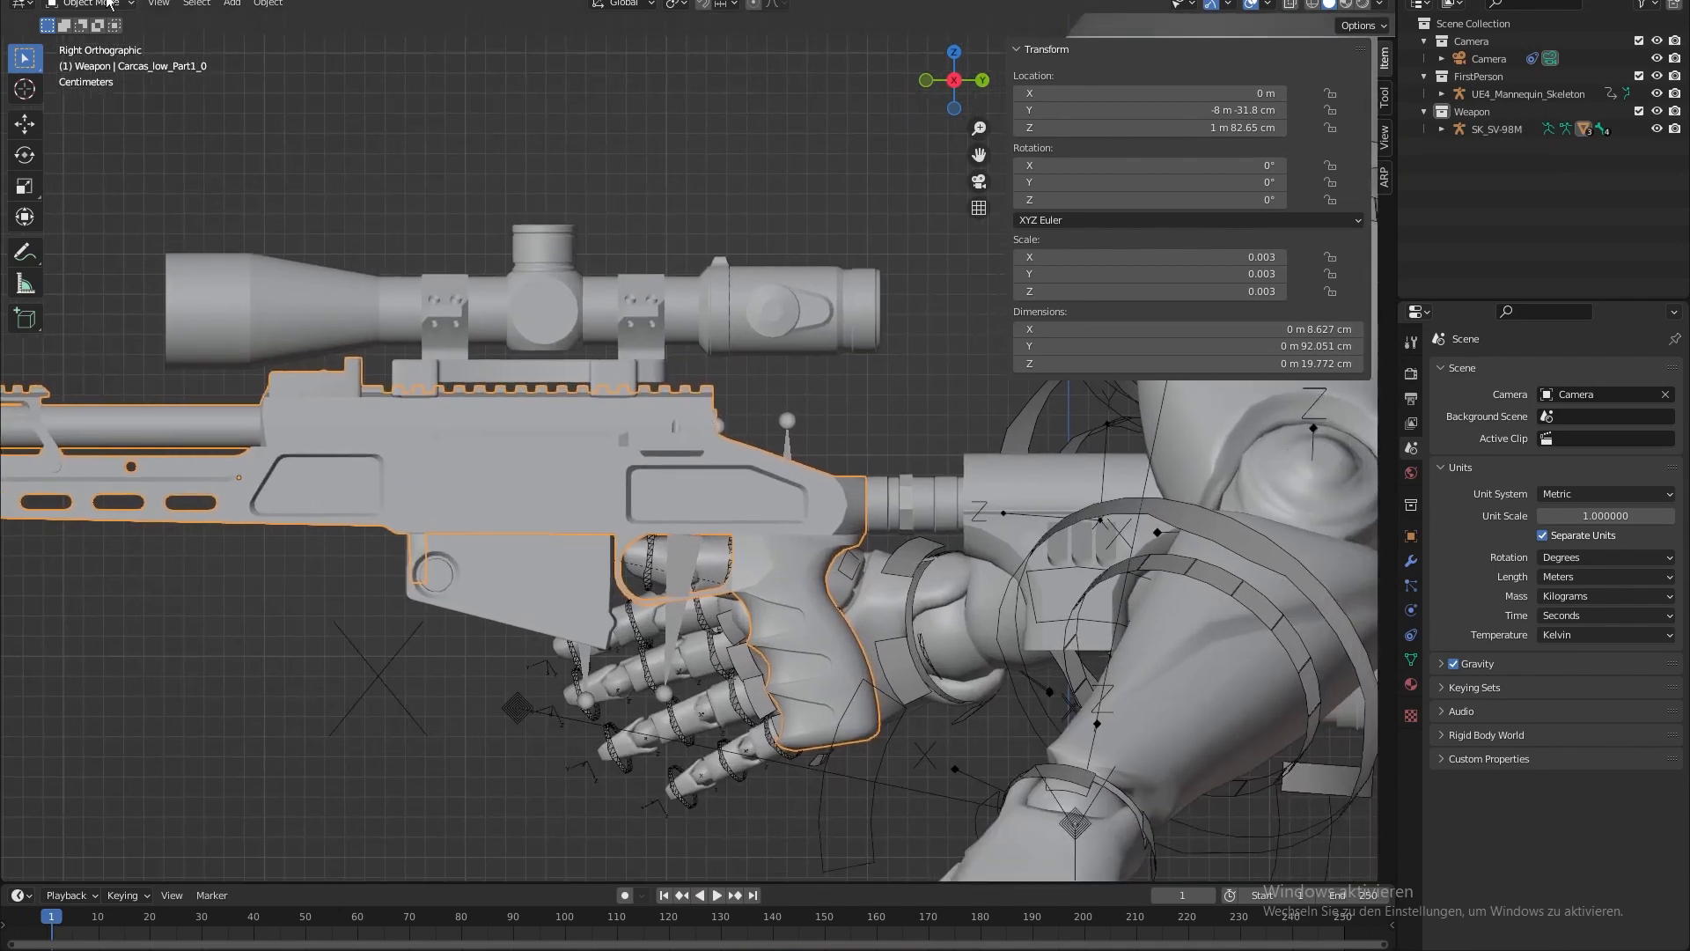
- Hide the rifle's armature again and put the mannequin skeleton back into Pose Mode
click(664, 653)
click(1496, 128)
click(1657, 129)
shift+middle_drag(830, 639, 879, 641)
click(877, 590)
key(ctrl+Tab)
- Rotate the right hand in top view and move it onto the grip, at about X 16.6, Y -29.6 and Z -13.4 cm
key(KP_7)
scroll(843, 636, down, 2)
key(r)
click(715, 387)
key(g)
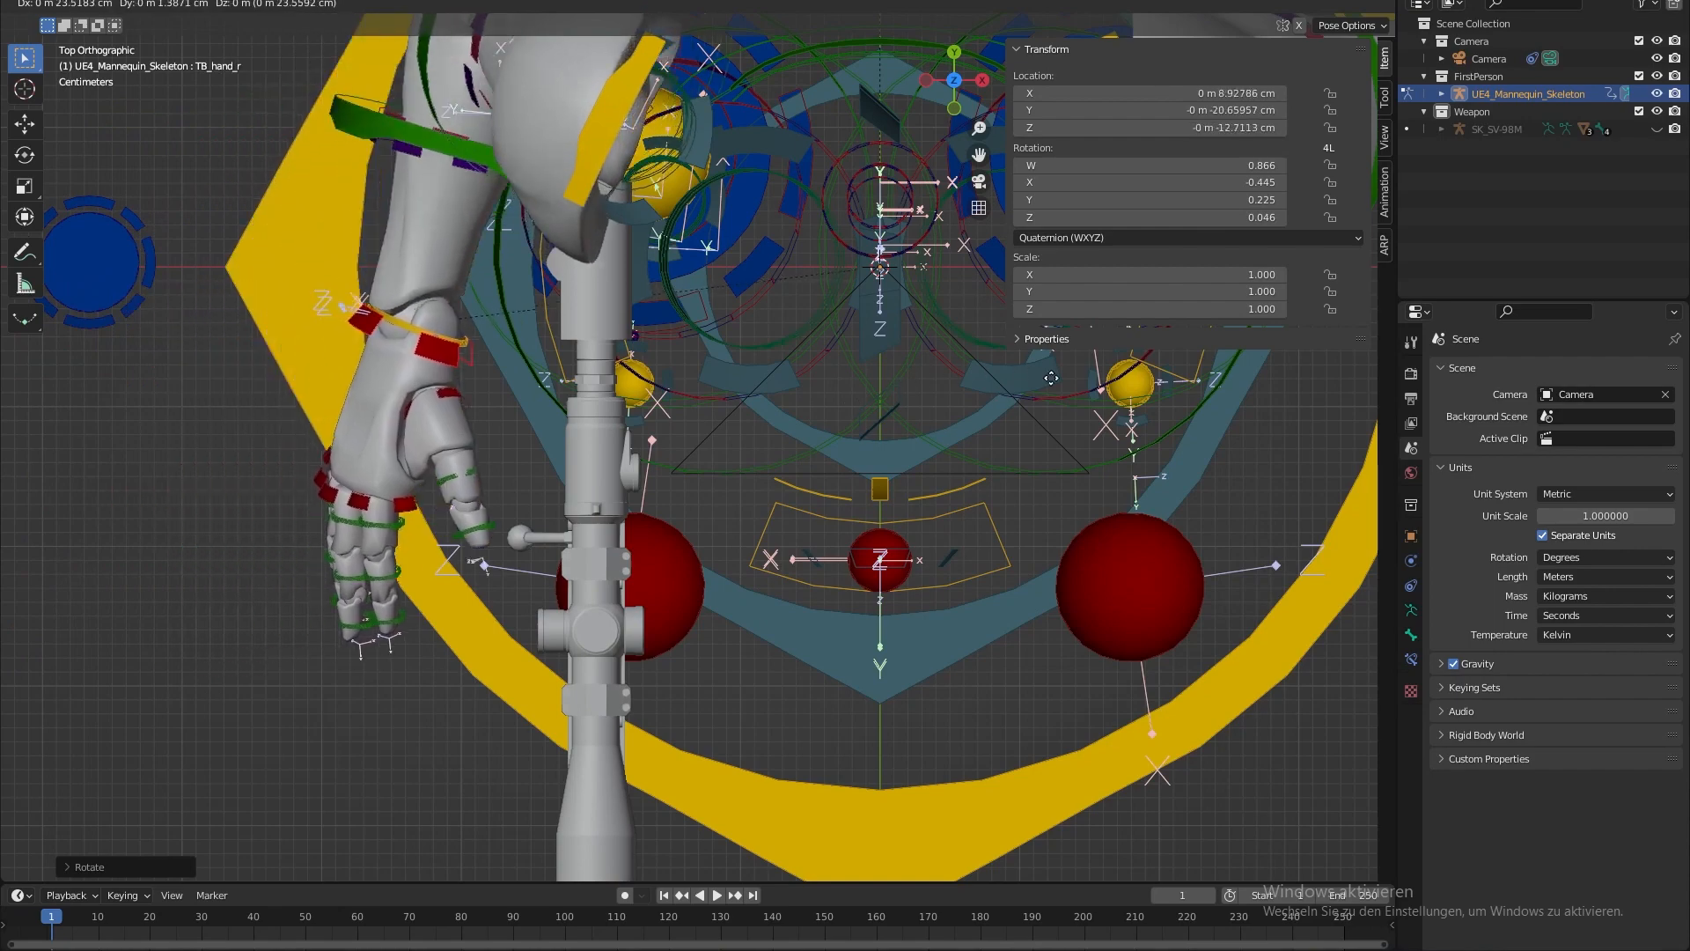
click(1195, 447)
key(KP_3)
scroll(1195, 447, up, 4)
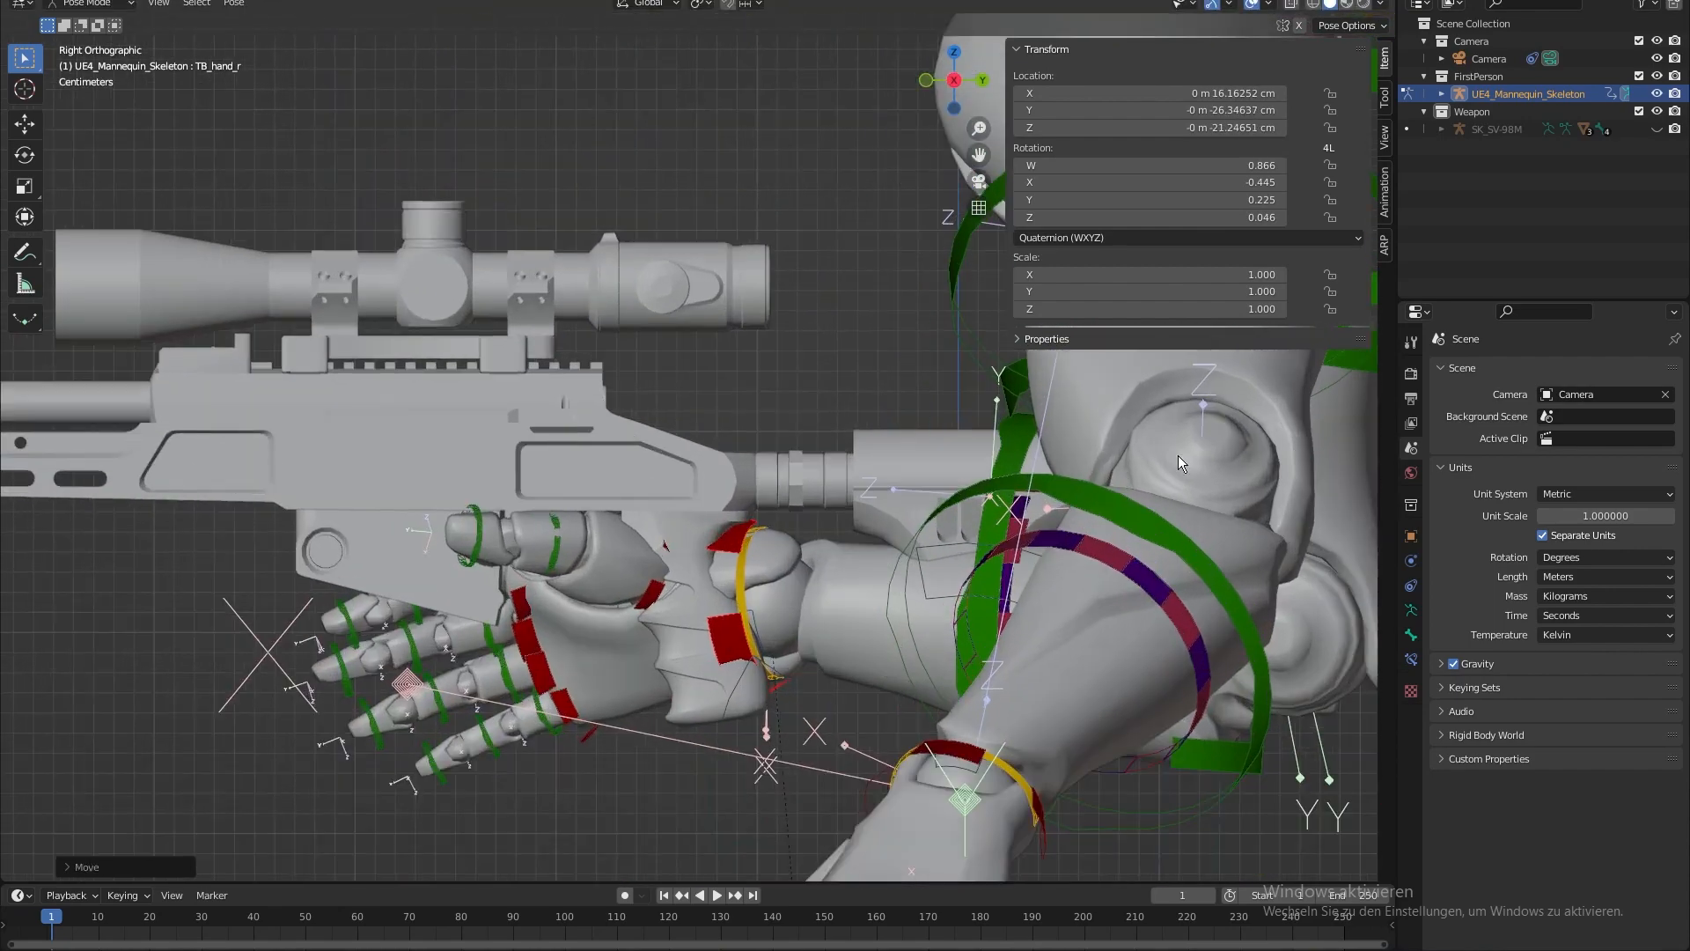
key(g)
click(847, 379)
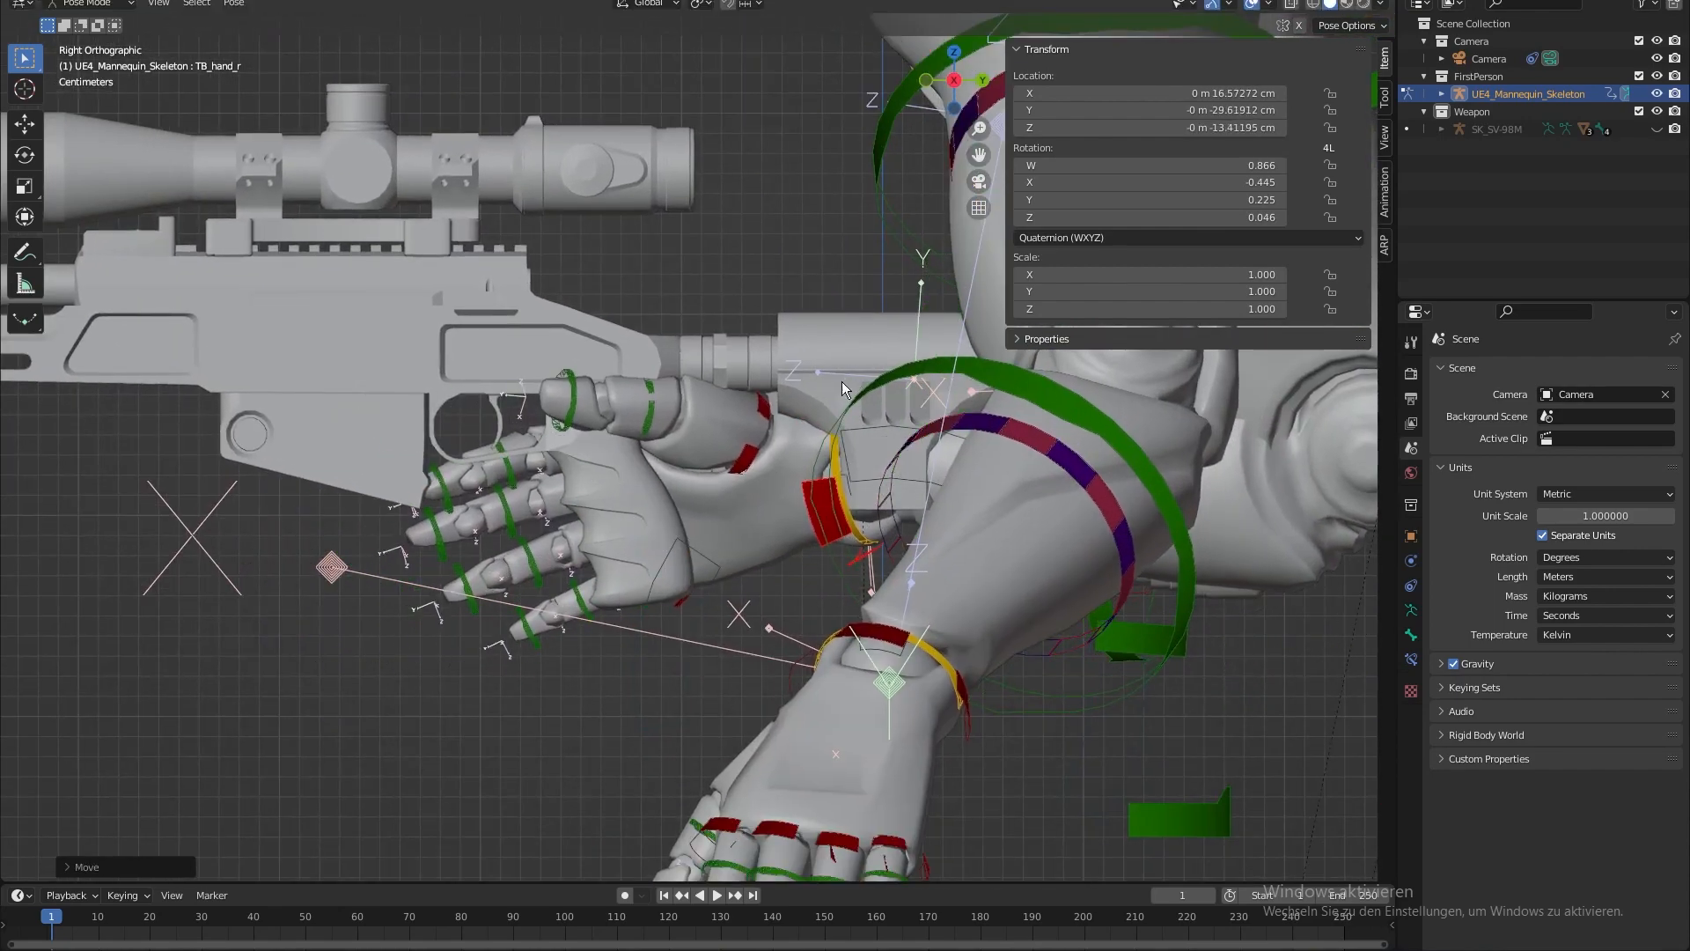
- Slightly rotate and shift the right hand in front view to align its palm with the pistol grip
key(KP_1)
scroll(609, 436, up, 2)
shift+middle_drag(609, 436, 666, 457)
key(r)
click(760, 453)
key(g)
click(768, 453)
- Fine-tune the right hand's position on the grip in side and front views, to about X 17.0, Y -30.2 and Z -14.2 cm
middle_drag(767, 453, 787, 501)
key(KP_1)
key(KP_3)
key(g)
click(786, 493)
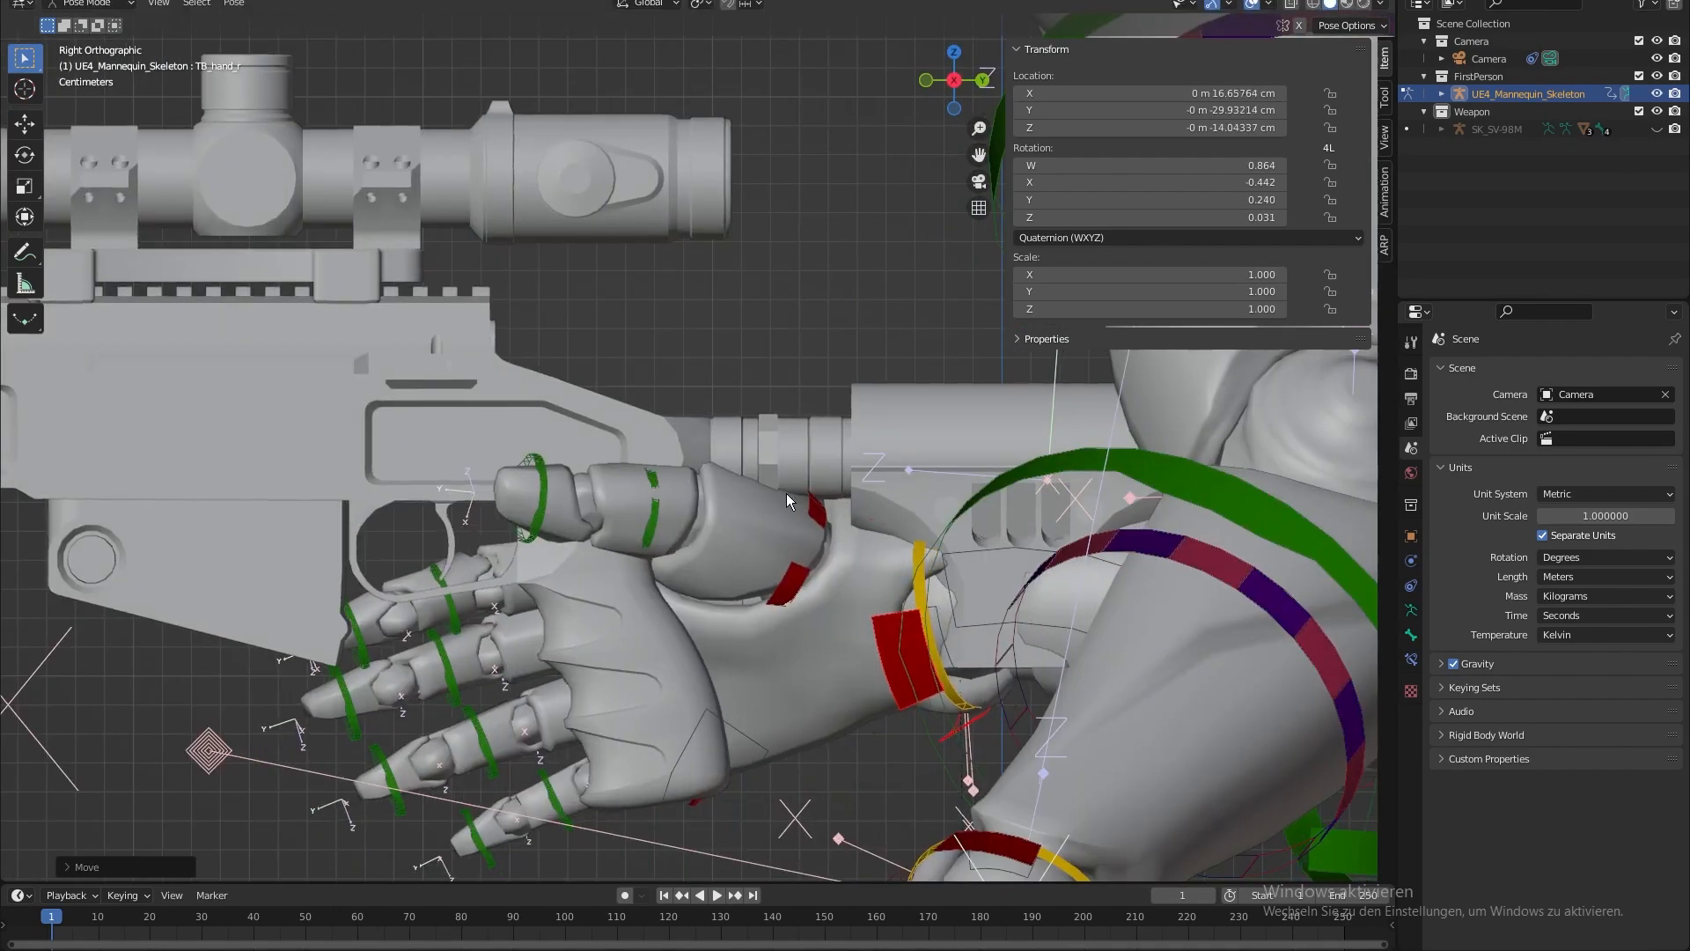
key(KP_1)
key(g)
click(816, 494)
key(KP_3)
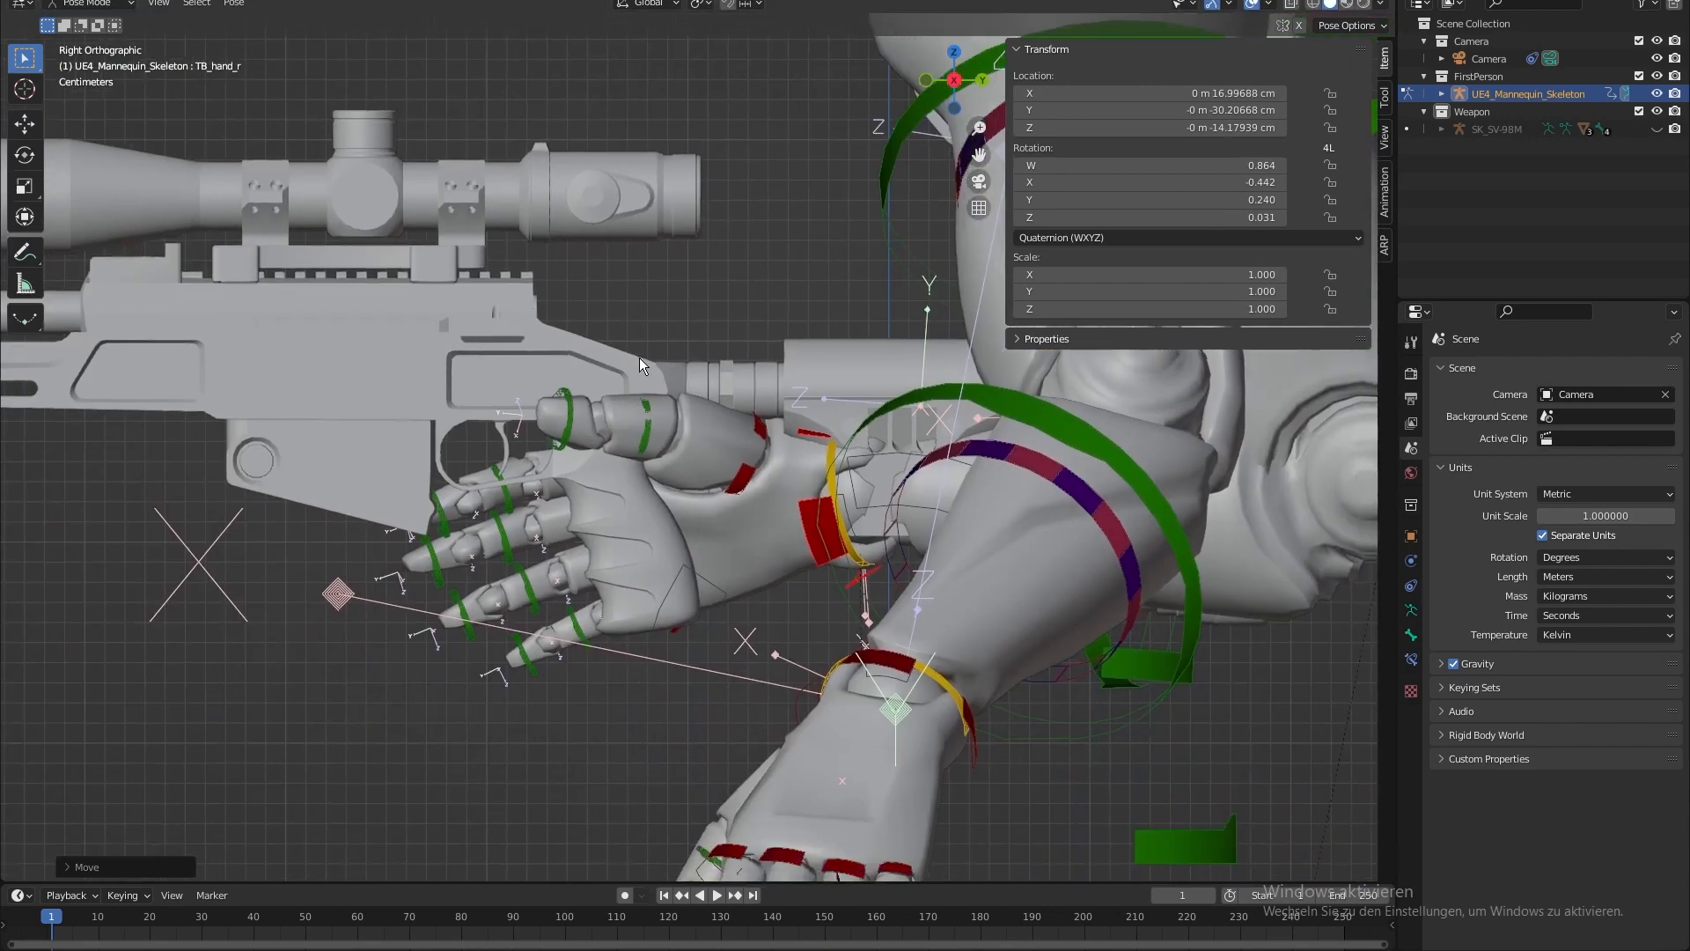
- Rotate and reposition the right hand in side view so the palm lines up with the rifle's pistol grip
key(r)
click(799, 318)
key(g)
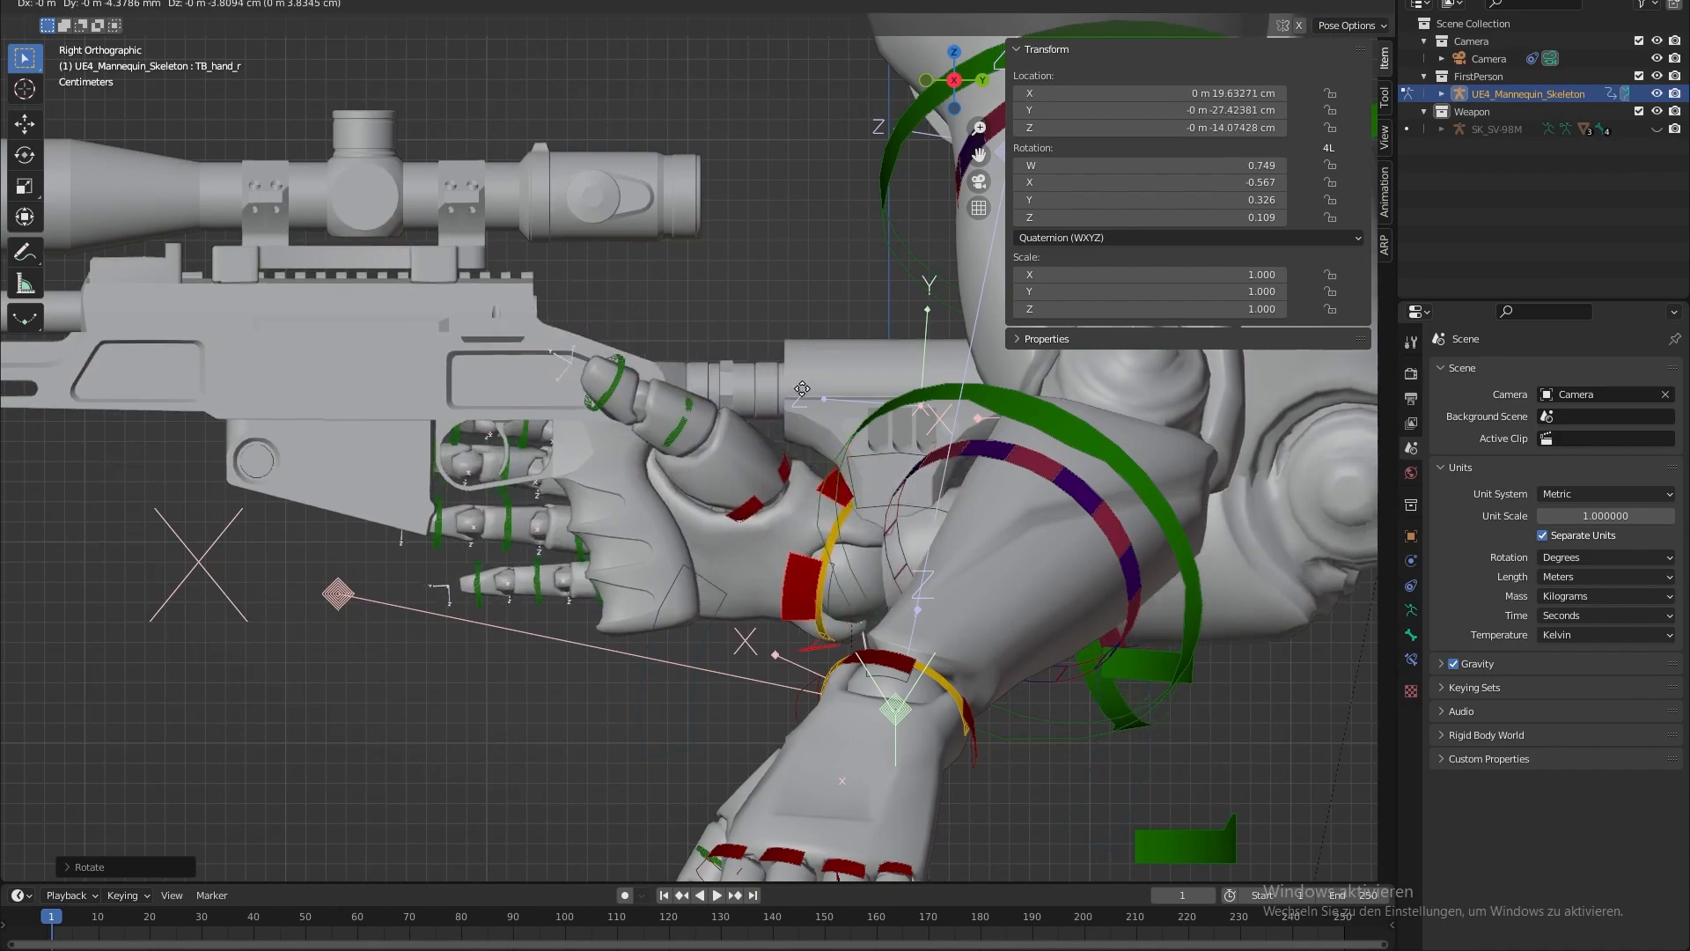
click(799, 396)
key(r)
click(781, 398)
key(g)
click(732, 406)
middle_drag(731, 406, 790, 462)
- Set the transform orientation to Local and rotate the right thumb about its local Z axis to lay it against the grip
click(718, 500)
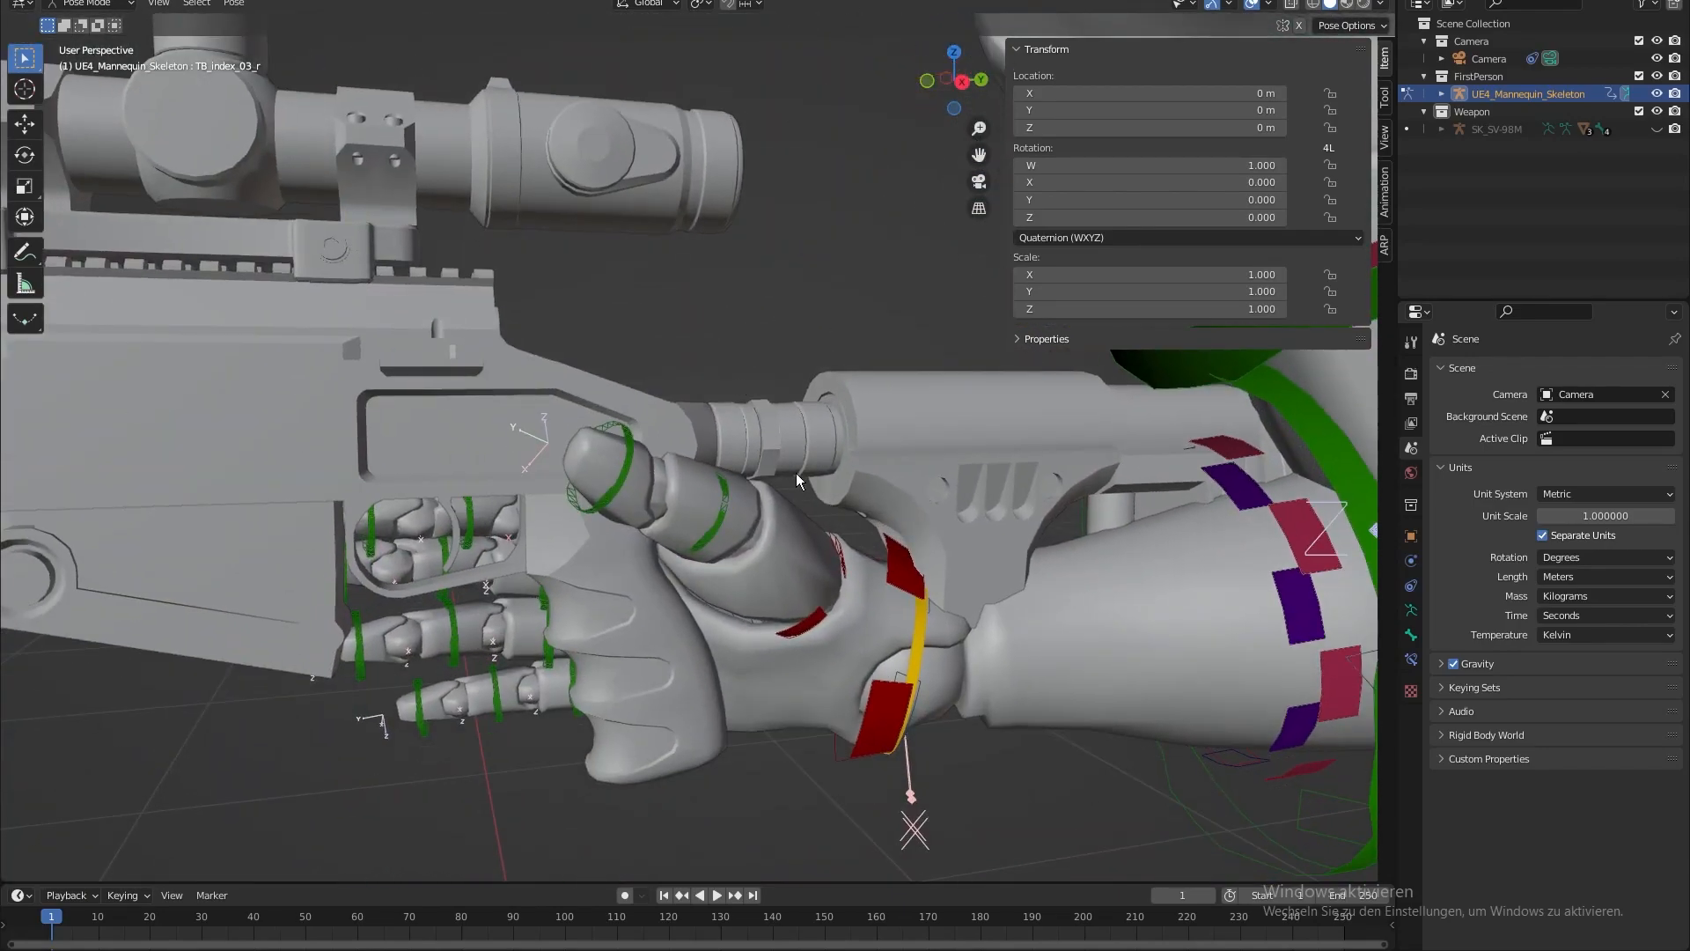
click(838, 586)
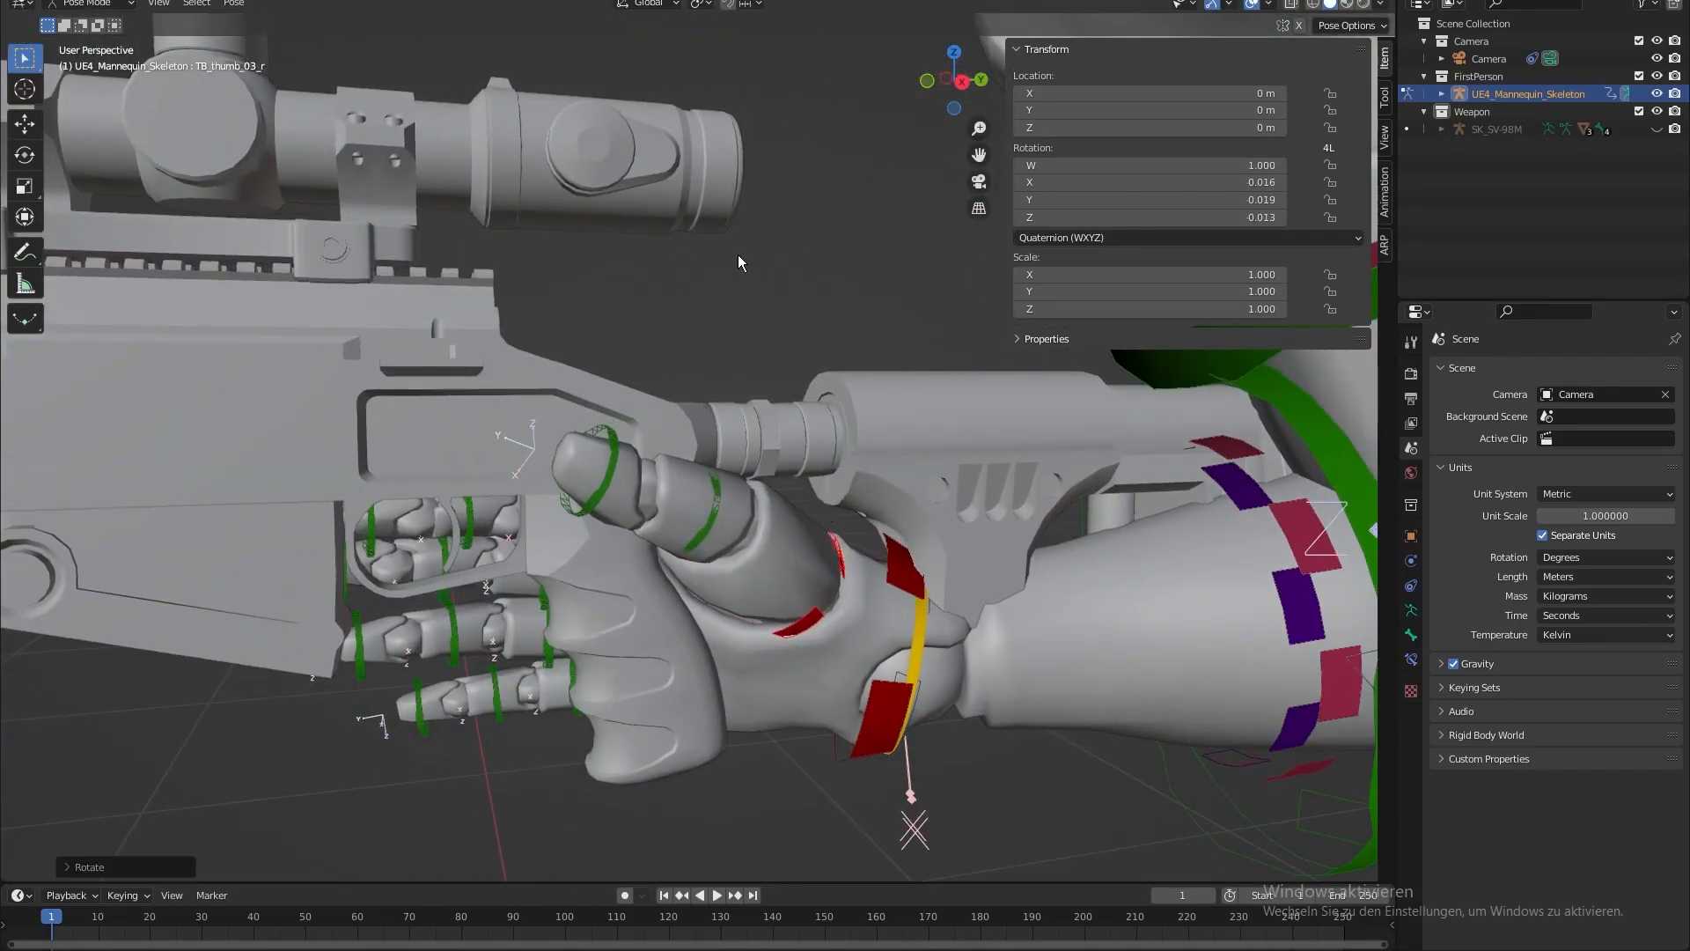
click(643, 4)
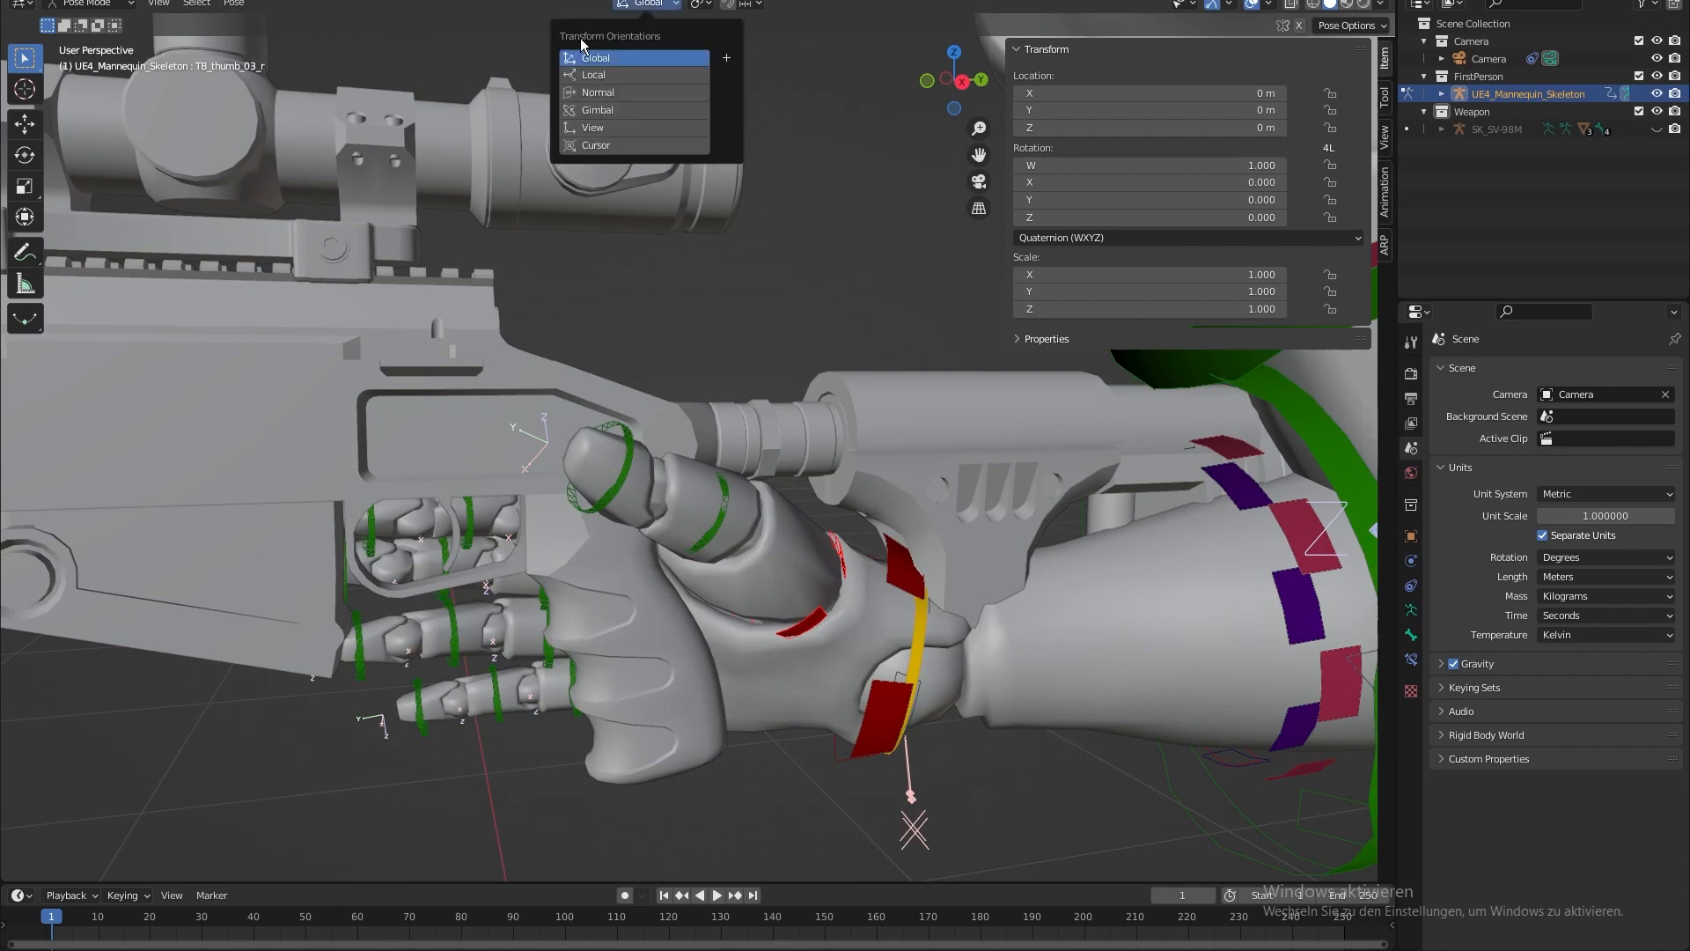
click(620, 76)
scroll(737, 428, up, 2)
shift+middle_drag(759, 409, 799, 264)
key(r)
key(z)
click(709, 304)
middle_drag(708, 305, 774, 444)
- Rotate the right index finger about its Y axis to angle it toward the trigger
click(471, 495)
key(r)
key(y)
click(760, 344)
middle_drag(760, 343, 752, 533)
key(r)
key(y)
key(y)
click(721, 420)
- Bend the right index finger into the trigger guard with several rotations about its Z axis
middle_drag(722, 419, 700, 384)
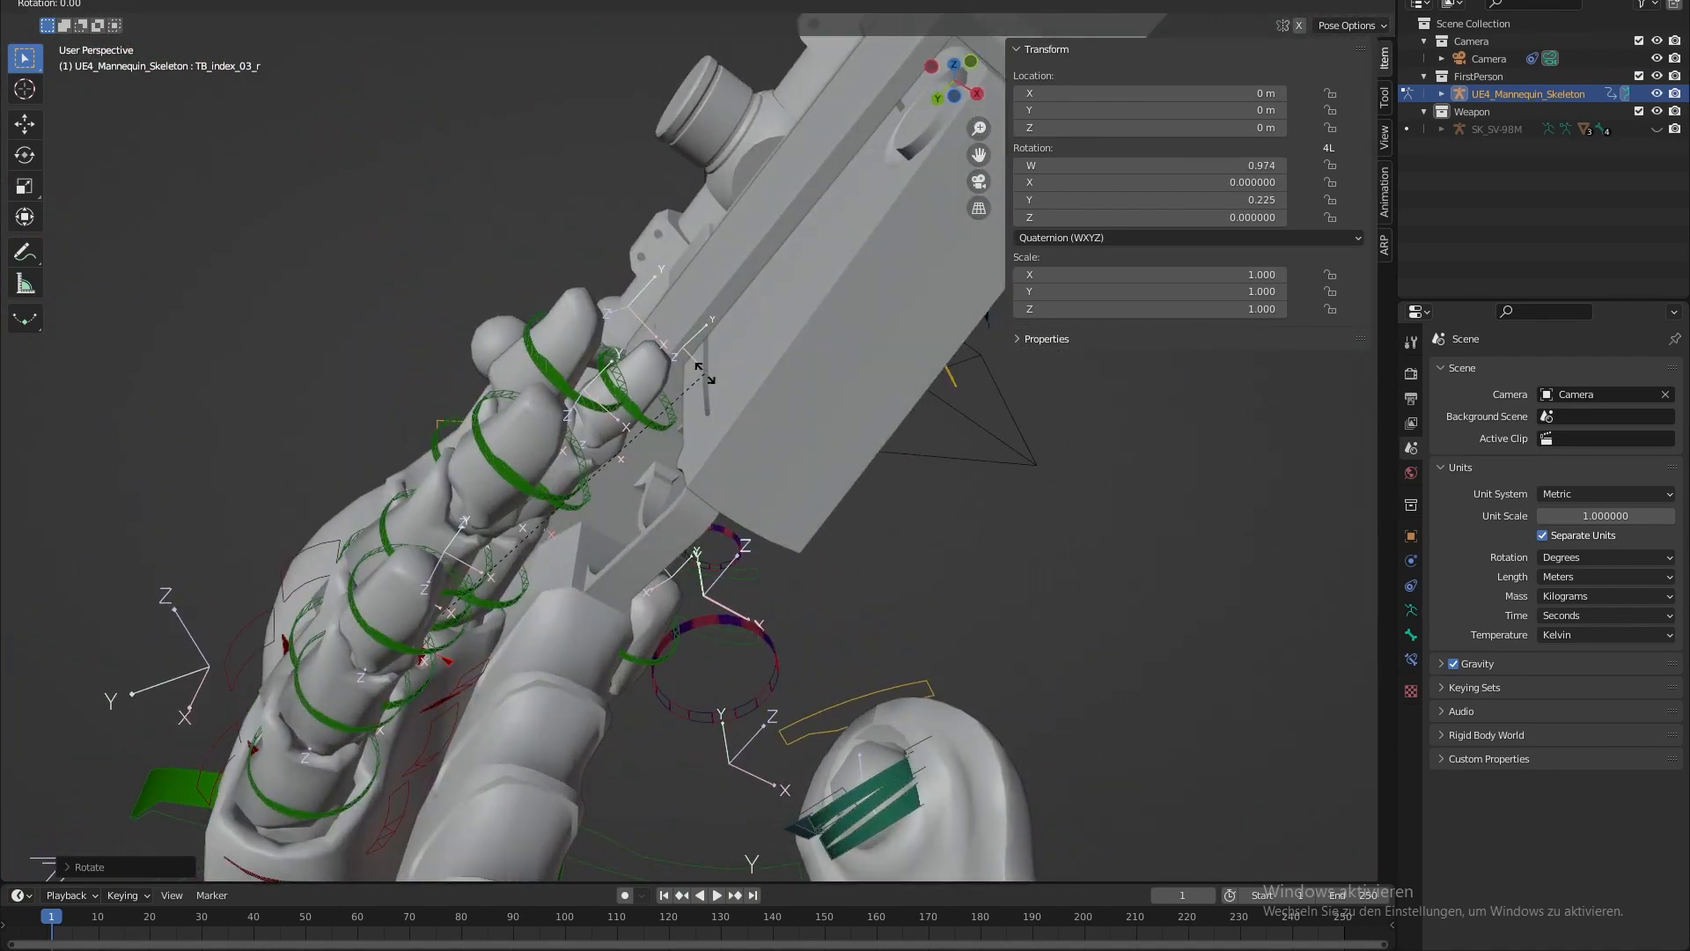
key(r)
key(z)
key(z)
click(739, 598)
middle_drag(739, 599, 702, 520)
key(z)
key(z)
click(795, 406)
click(796, 407)
key(r)
key(z)
key(z)
click(800, 467)
- Refine the right index finger's bend on the trigger with one more Z rotation and a free rotation
middle_drag(799, 467, 592, 546)
key(r)
key(z)
key(z)
click(815, 585)
key(r)
click(859, 515)
- Curl the right middle finger around the pistol grip by rotating it about its local Z axis
middle_drag(859, 516, 642, 515)
click(393, 595)
middle_drag(398, 594, 704, 396)
key(r)
key(z)
key(z)
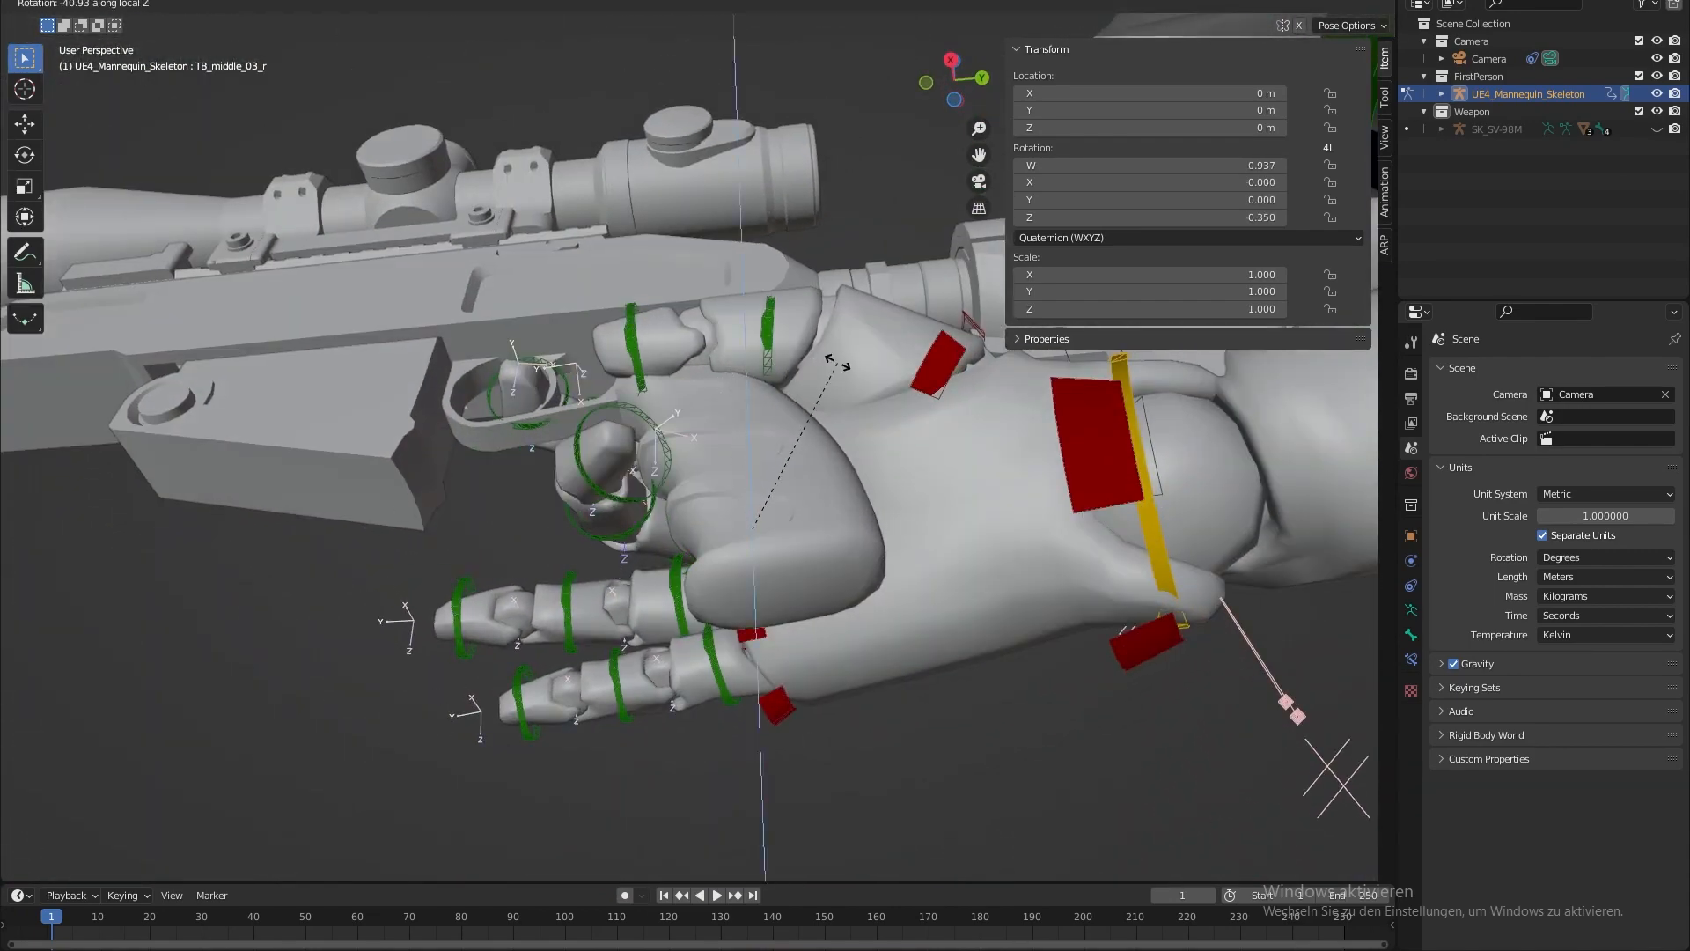
click(804, 373)
- Fine-tune the right middle finger's wrap on the grip with small rotations about its X, Y and Z axes
middle_drag(805, 373, 951, 476)
key(r)
key(x)
key(x)
click(952, 462)
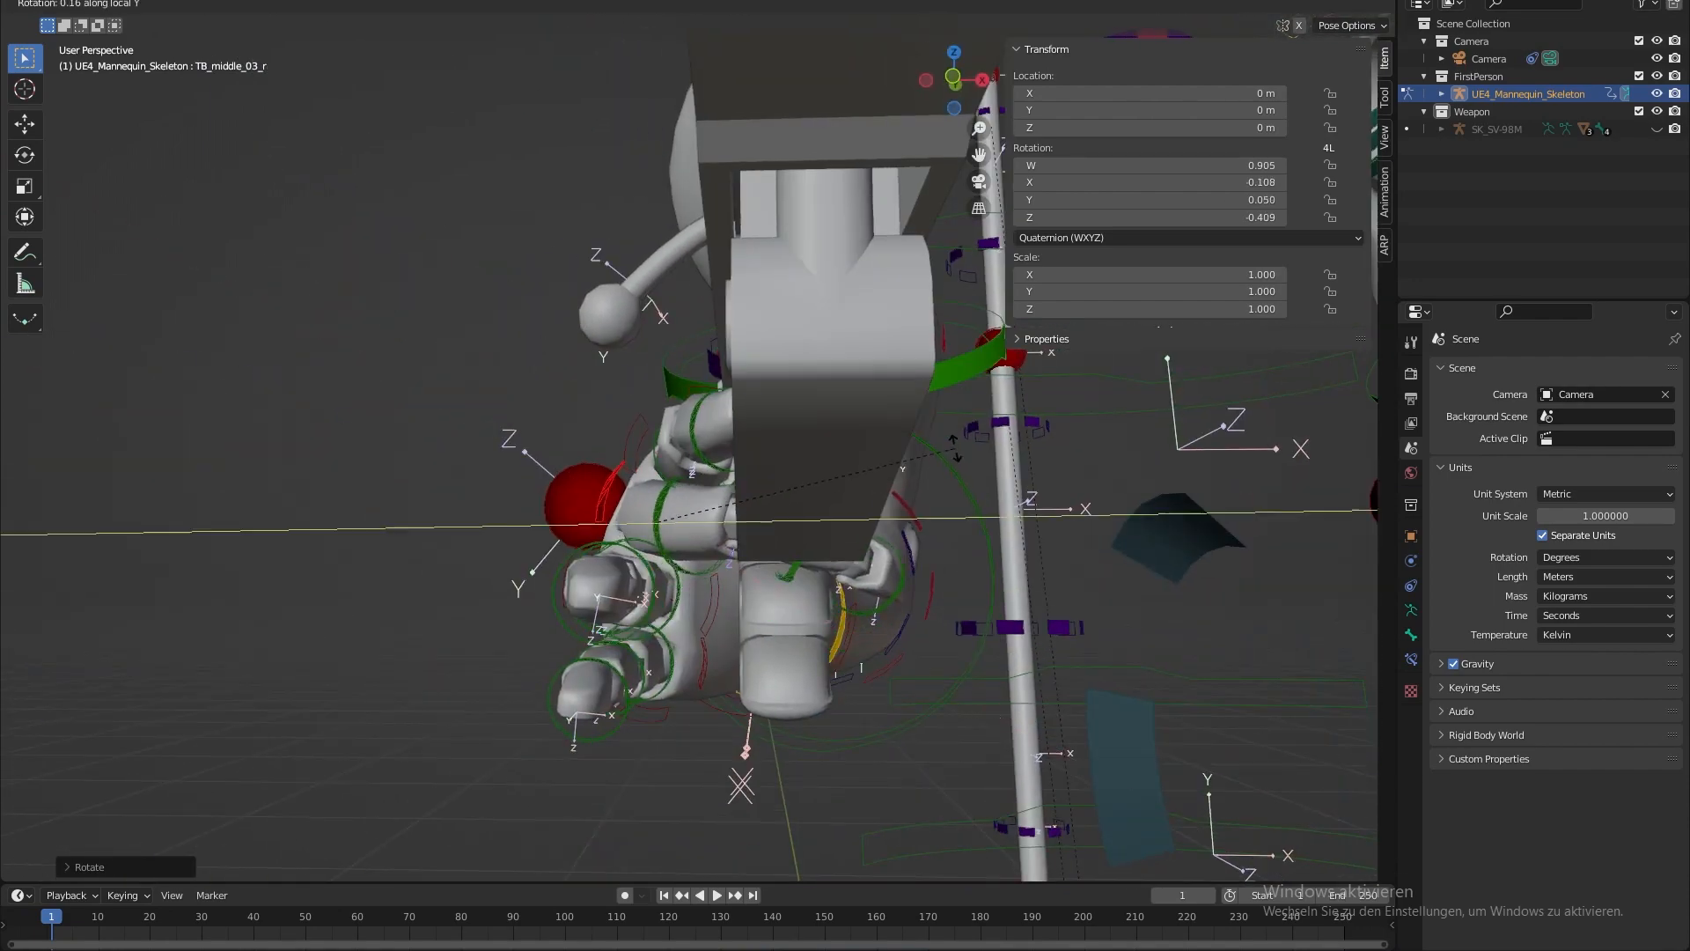
middle_drag(944, 414, 732, 388)
click(732, 383)
key(r)
key(z)
click(735, 396)
middle_drag(705, 528, 868, 528)
- Angle the right ring finger about its X axis and curl it around the grip about its local Z axis
click(599, 668)
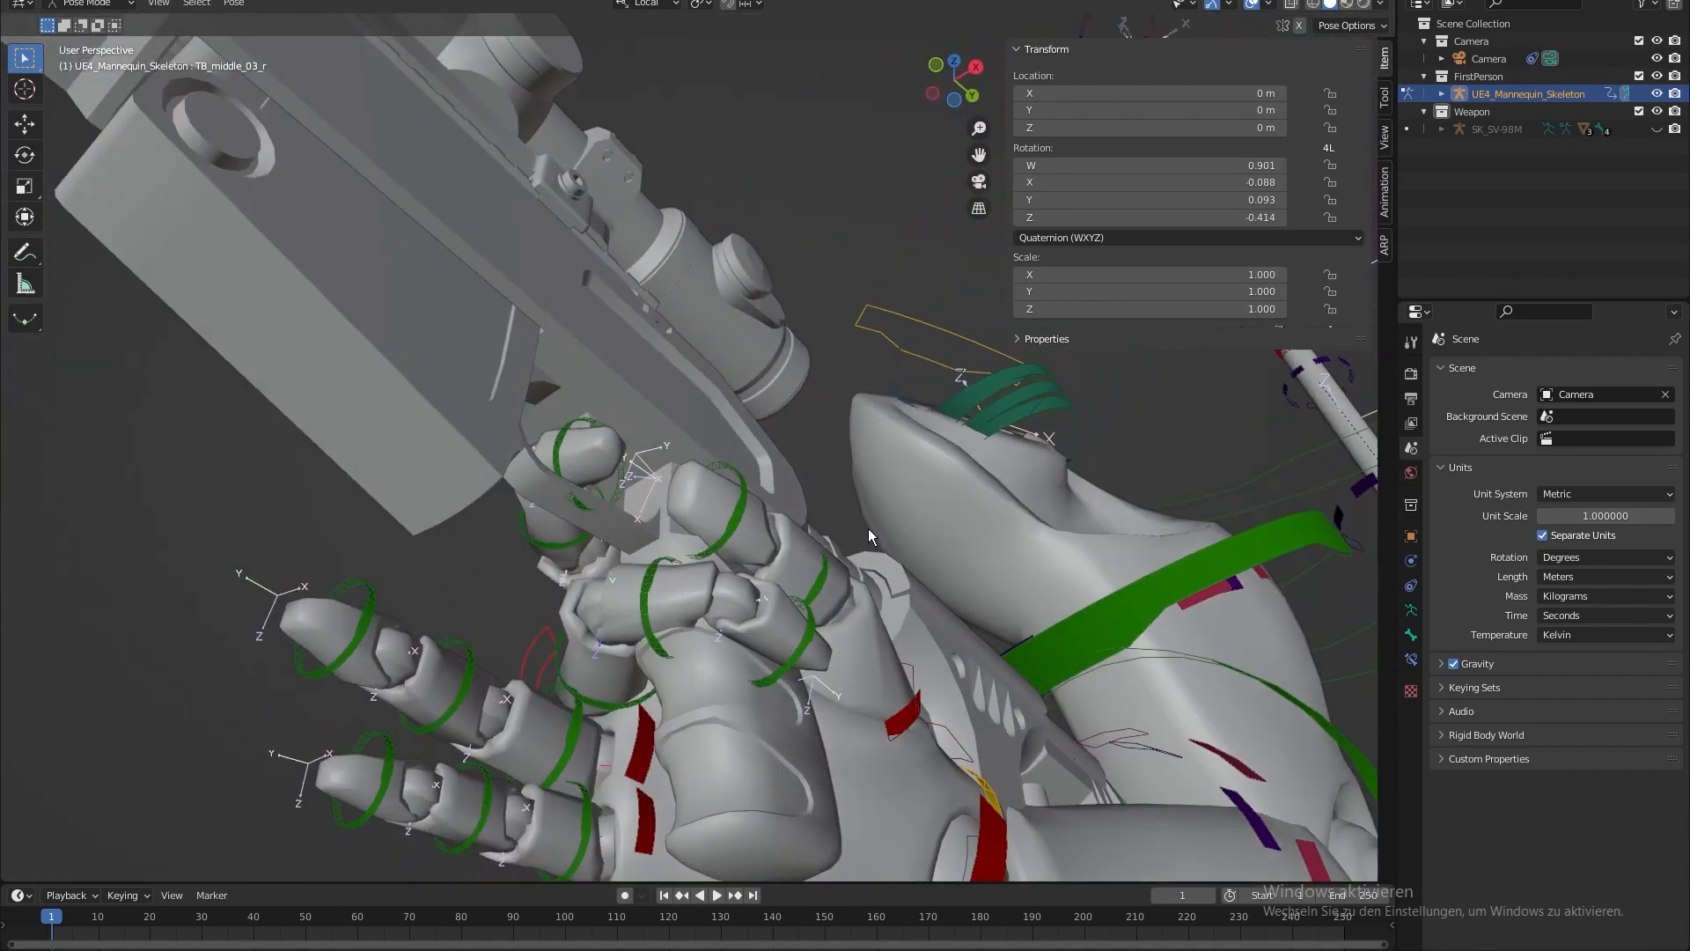
click(653, 595)
middle_drag(652, 595, 744, 669)
right_click(841, 614)
key(r)
key(x)
click(850, 637)
middle_drag(850, 637, 810, 499)
click(810, 500)
key(r)
key(z)
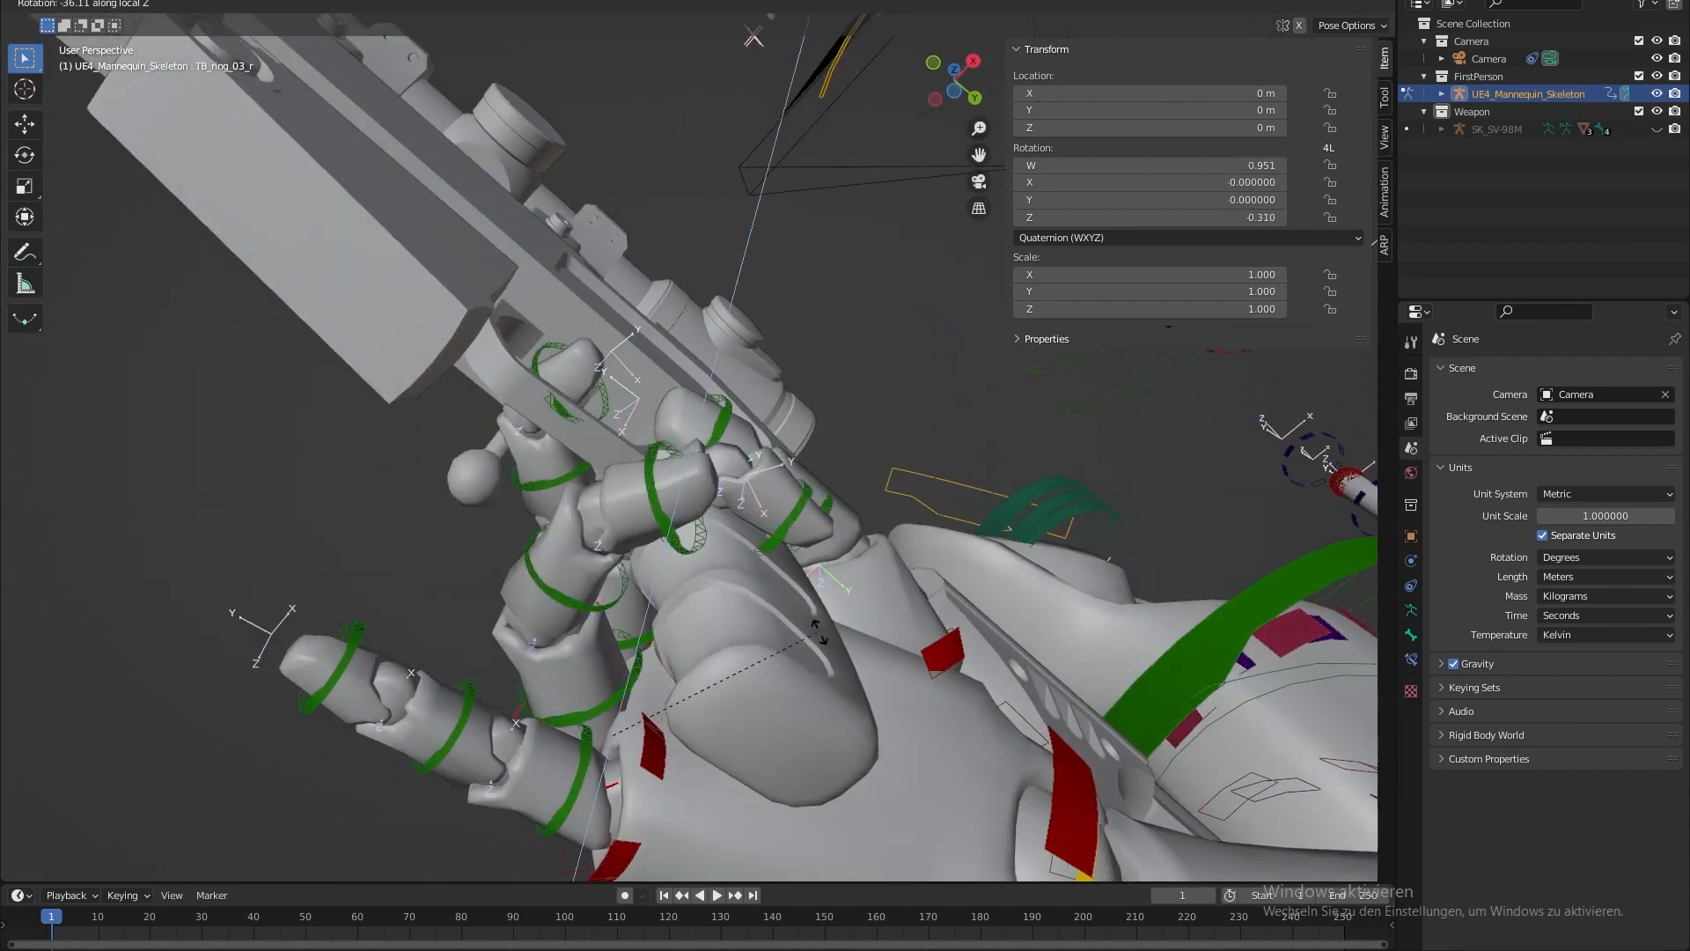
click(778, 636)
- Curl the right pinky finger around the grip by rotating it about its local Z axis
middle_drag(778, 636, 752, 570)
click(753, 570)
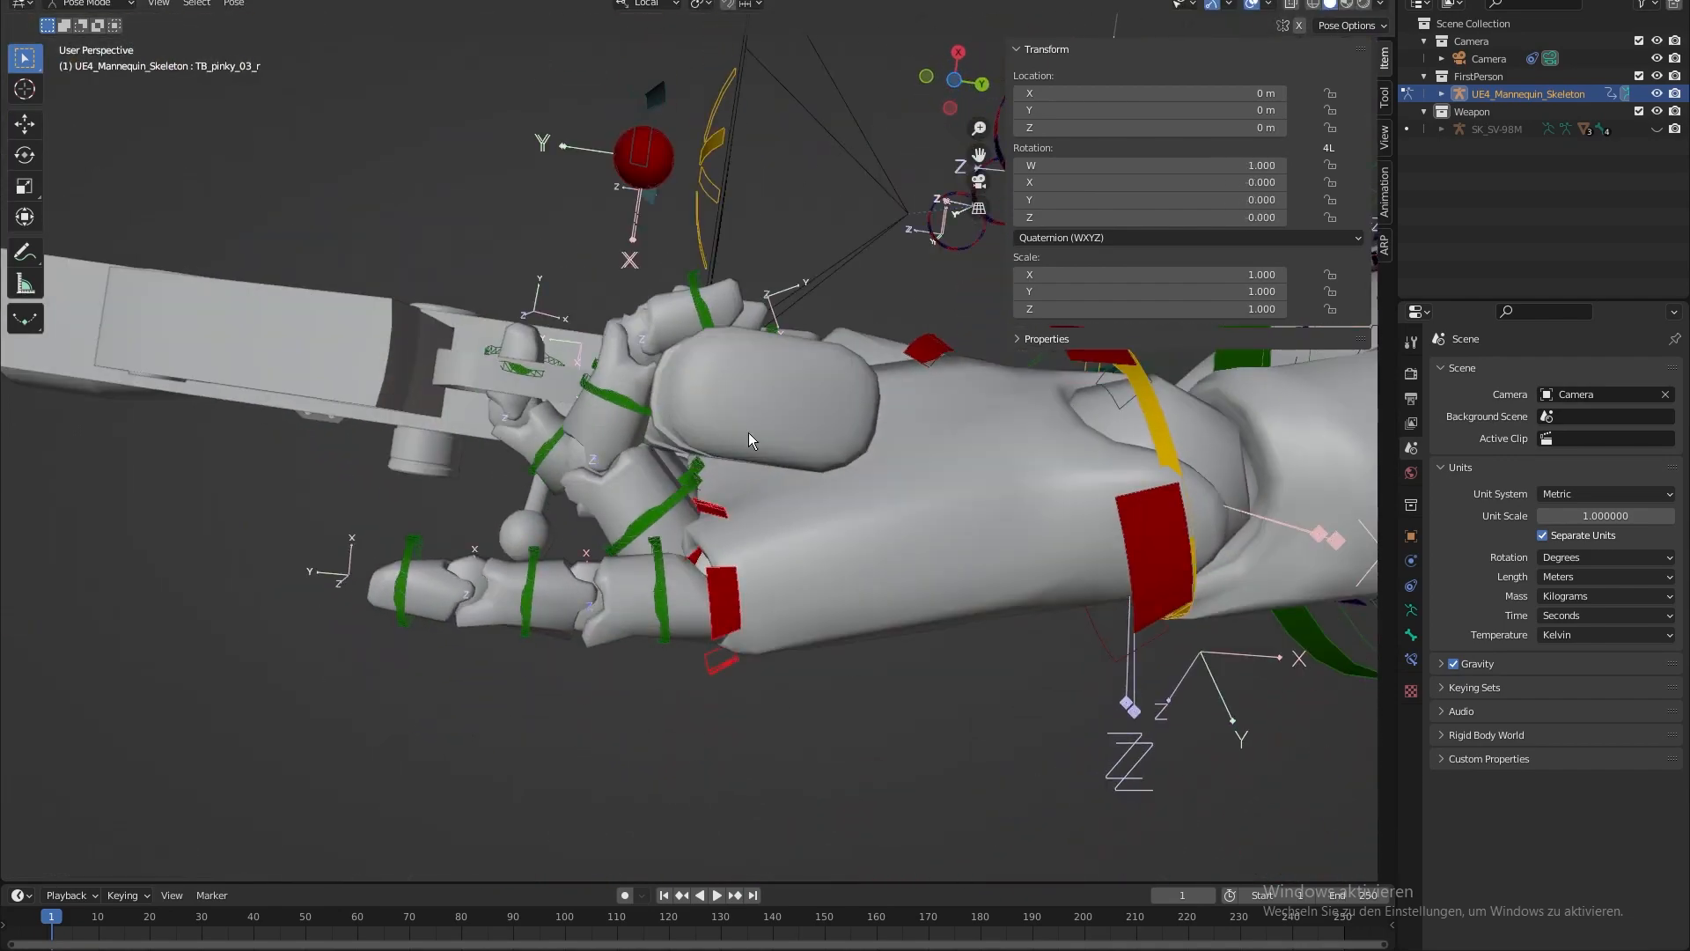
key(r)
key(z)
click(935, 427)
middle_drag(935, 427, 757, 561)
- Return to Object Mode, unhide the SK_SV-98M armature and select it
click(88, 3)
click(88, 18)
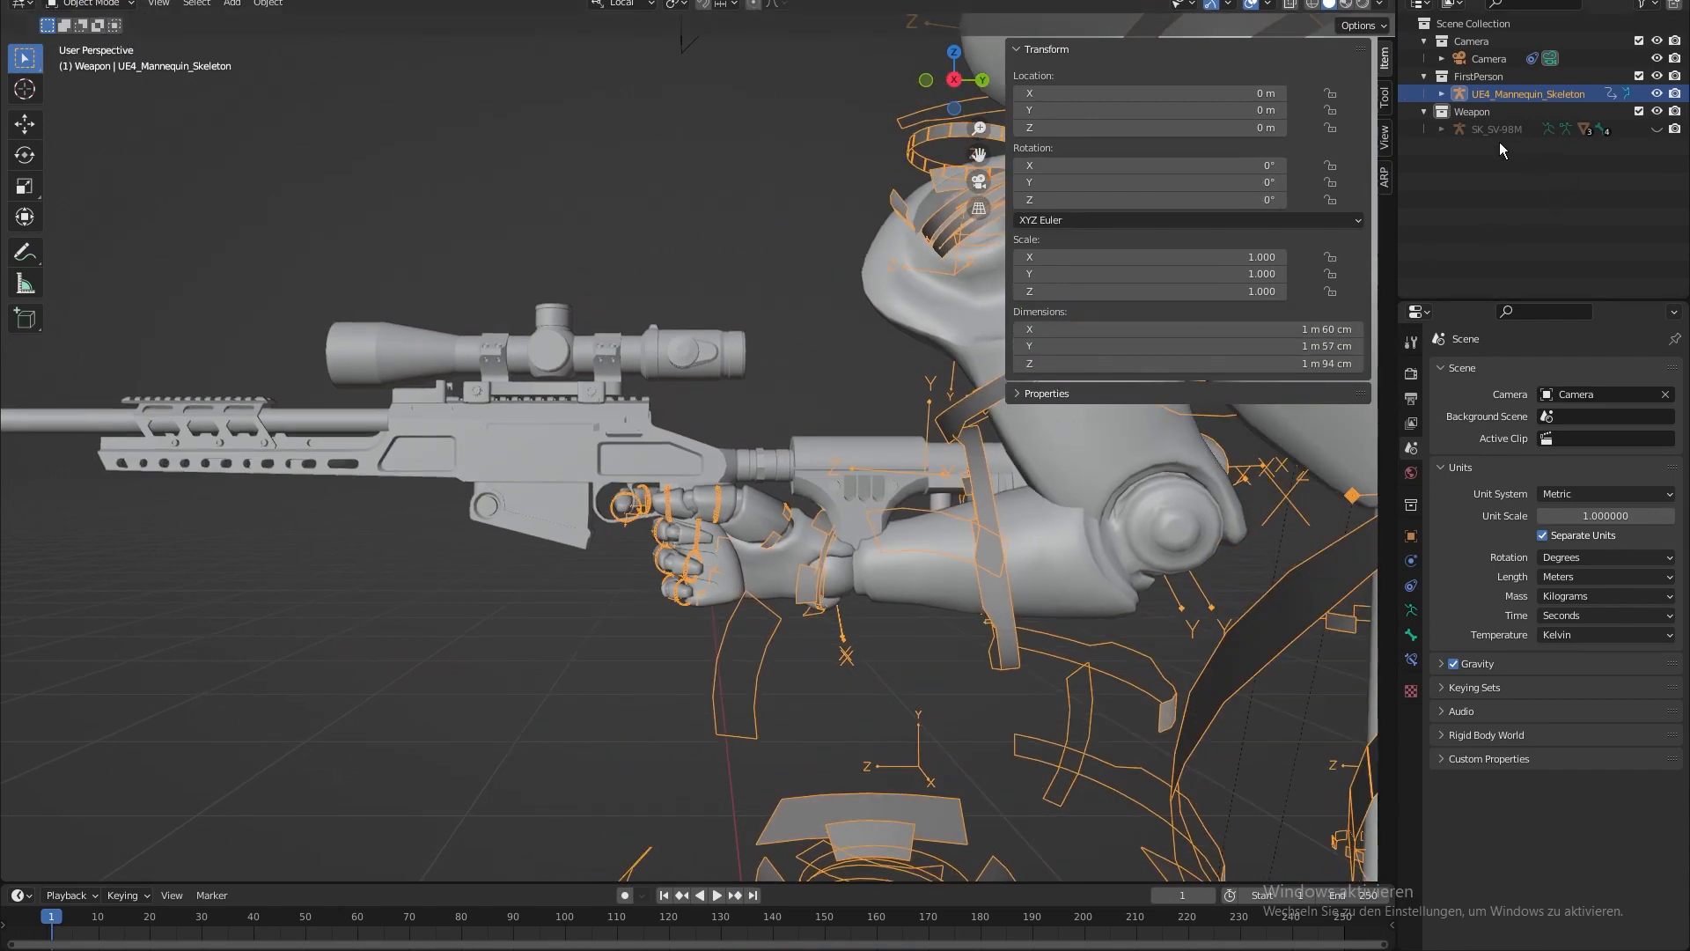
click(1656, 130)
shift+middle_drag(666, 382, 701, 385)
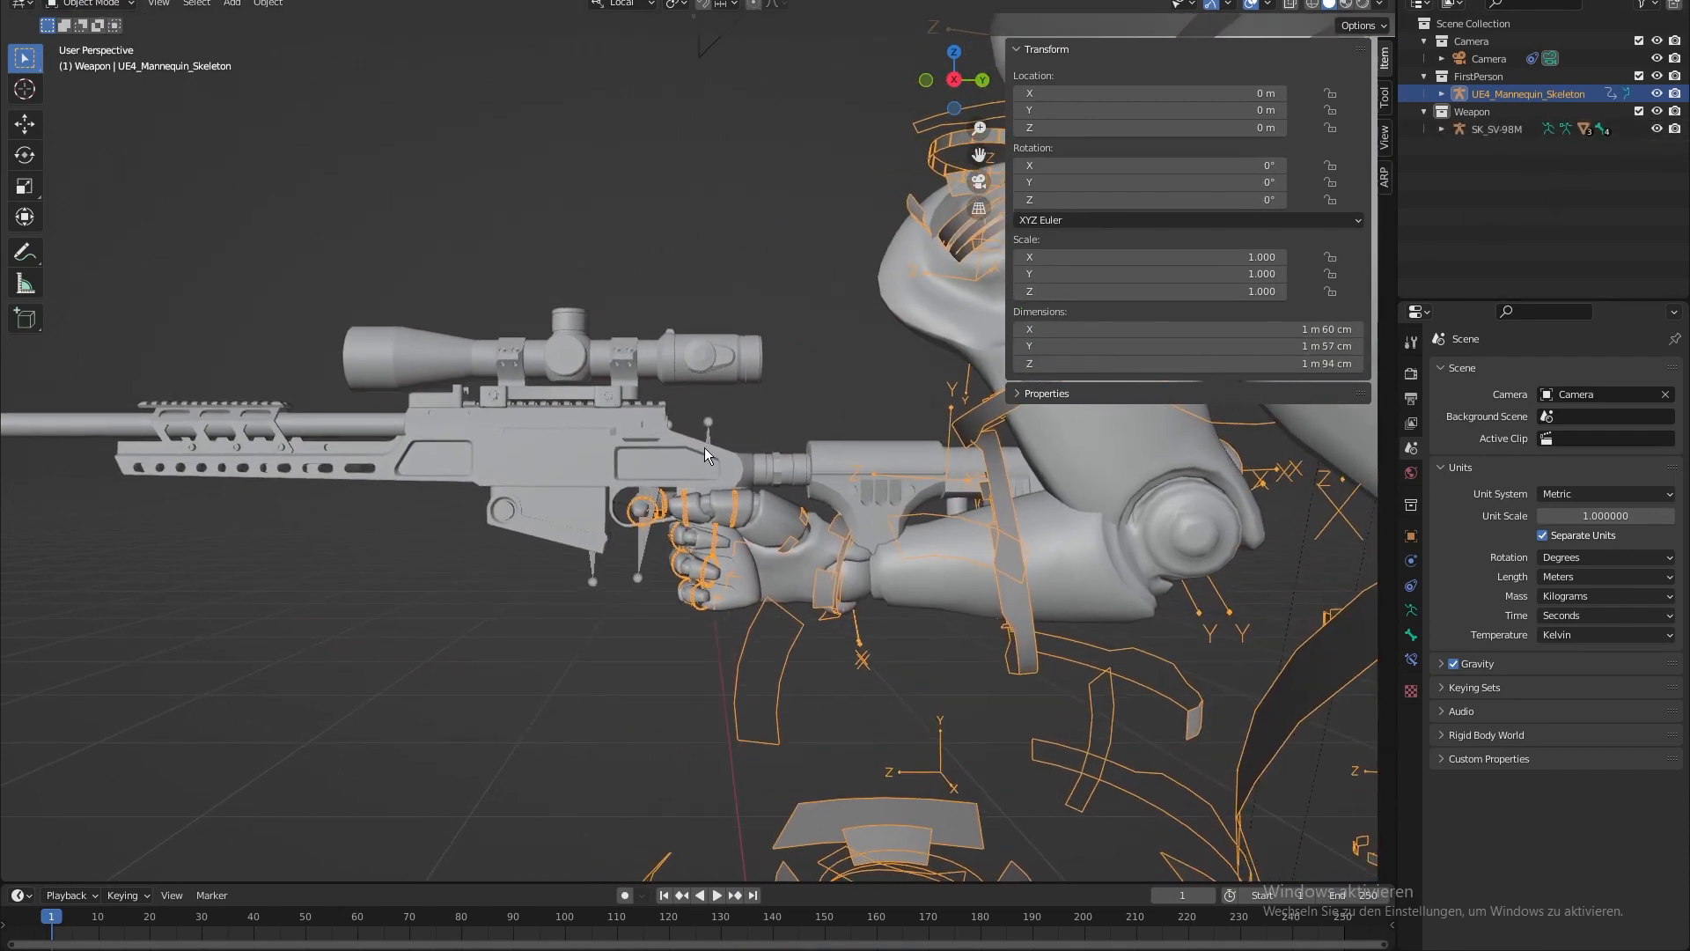
shift+middle_drag(700, 446, 694, 394)
scroll(694, 393, up, 1)
click(633, 499)
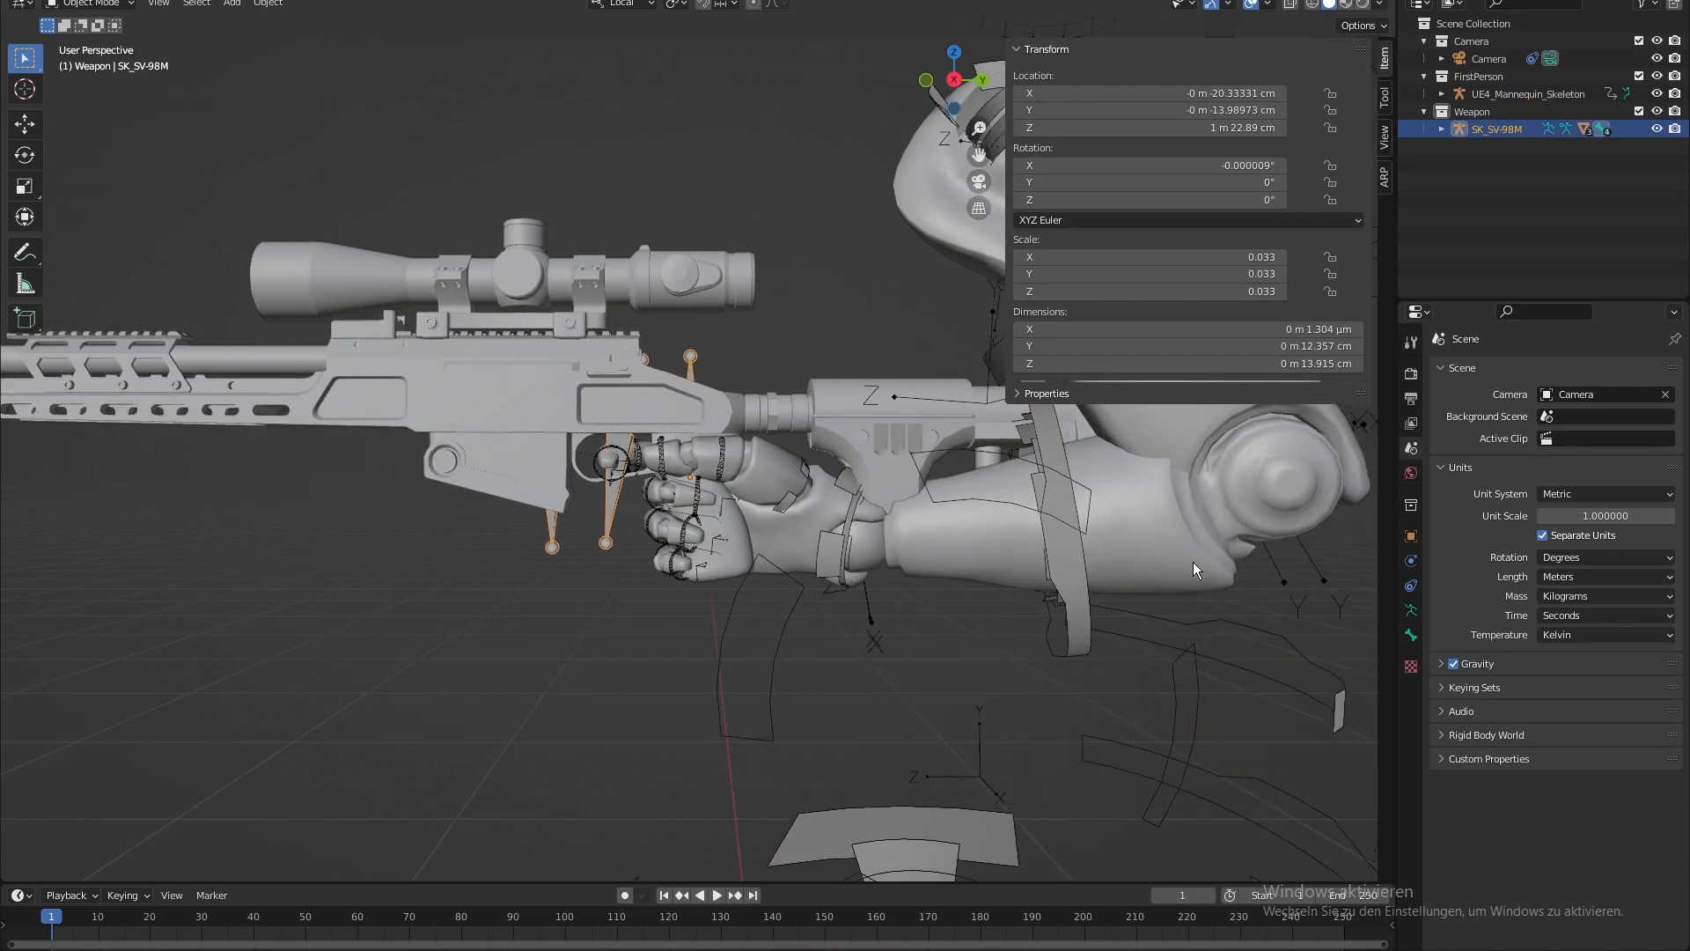
shift+middle_drag(1196, 579, 1208, 592)
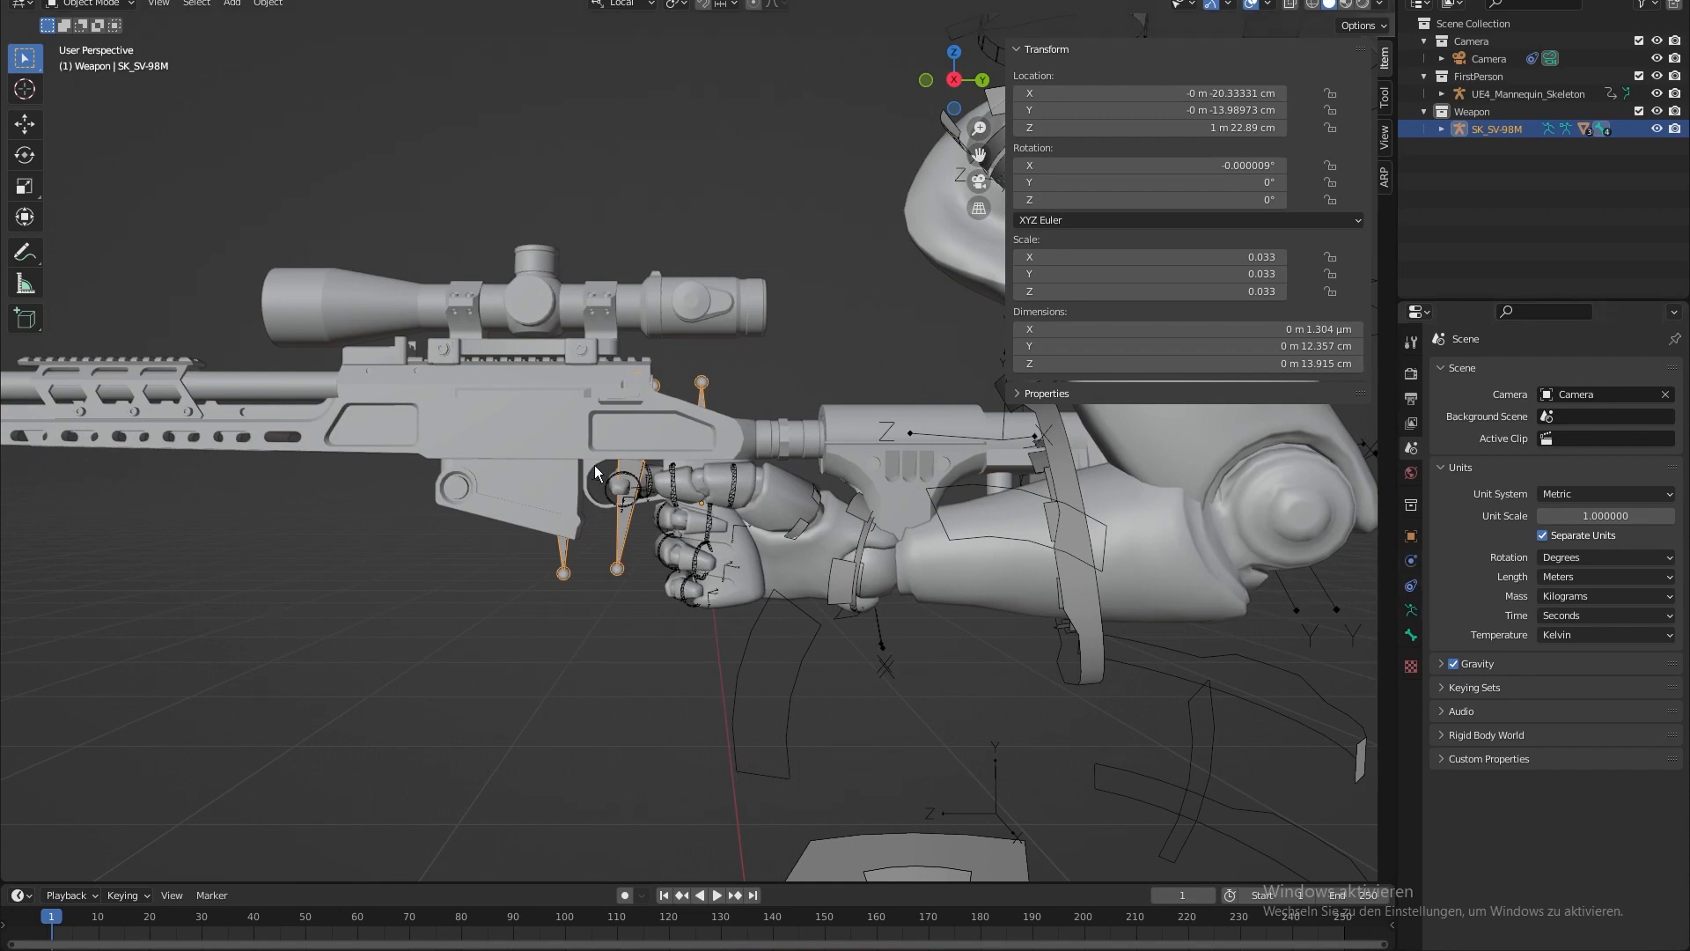
- Add a Child Of constraint to SK_SV-98M targeting the hand_r bone of UE4_Mannequin_Skeleton and set its inverse
click(1411, 588)
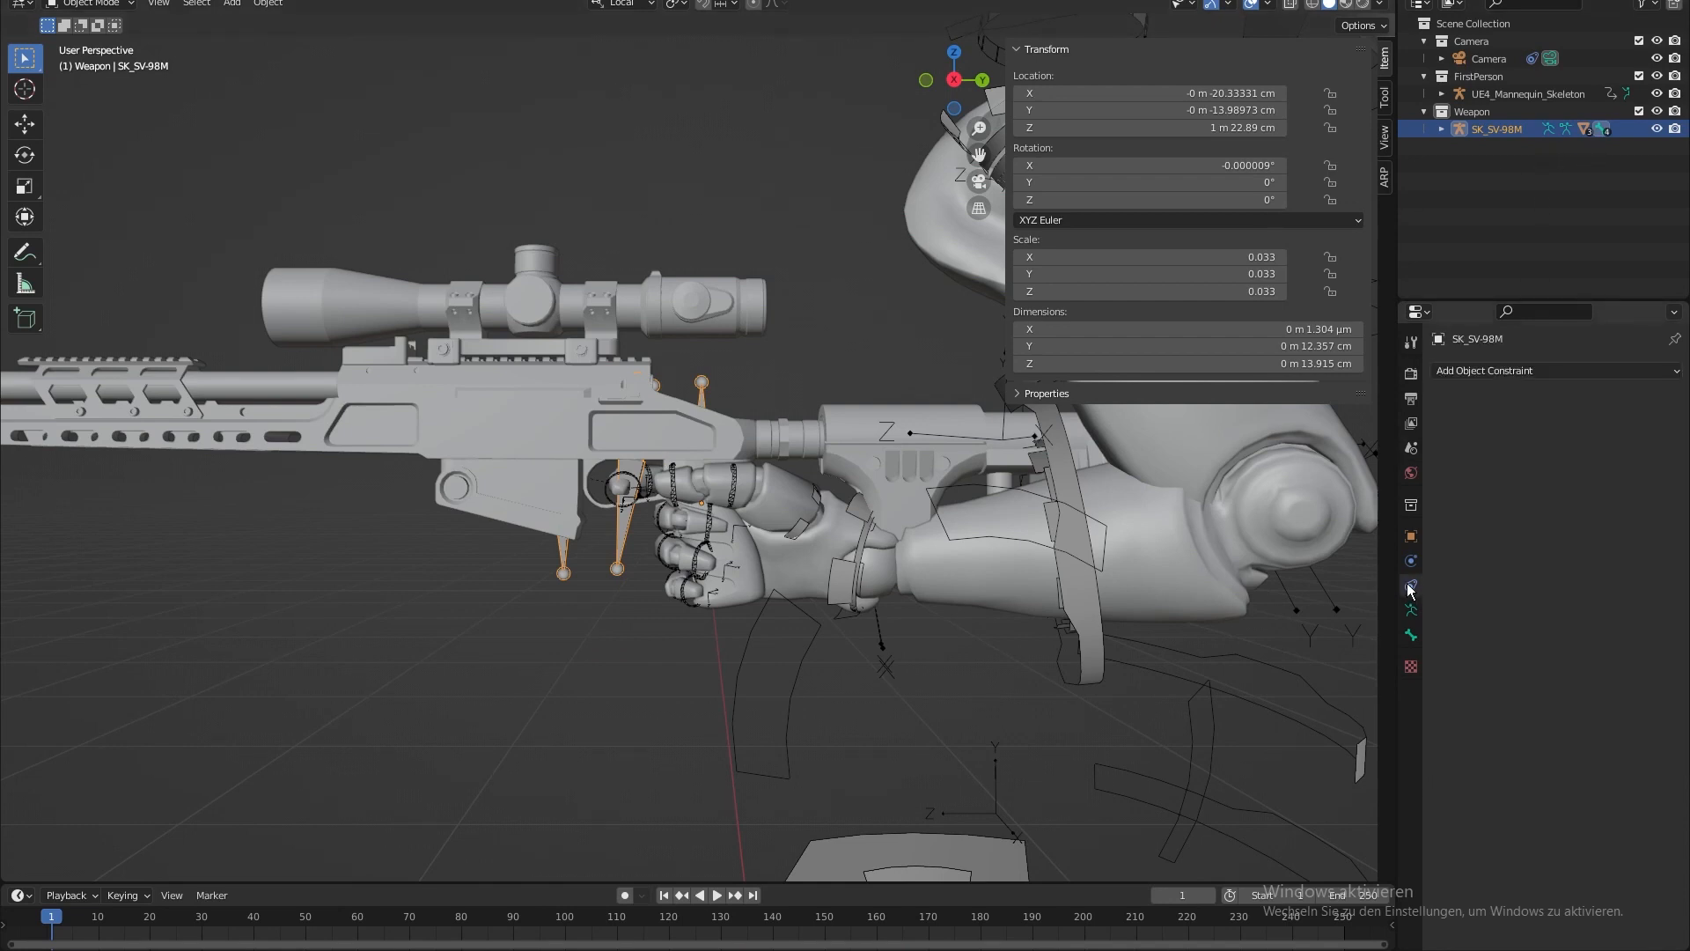
click(1554, 371)
click(1625, 459)
click(1648, 426)
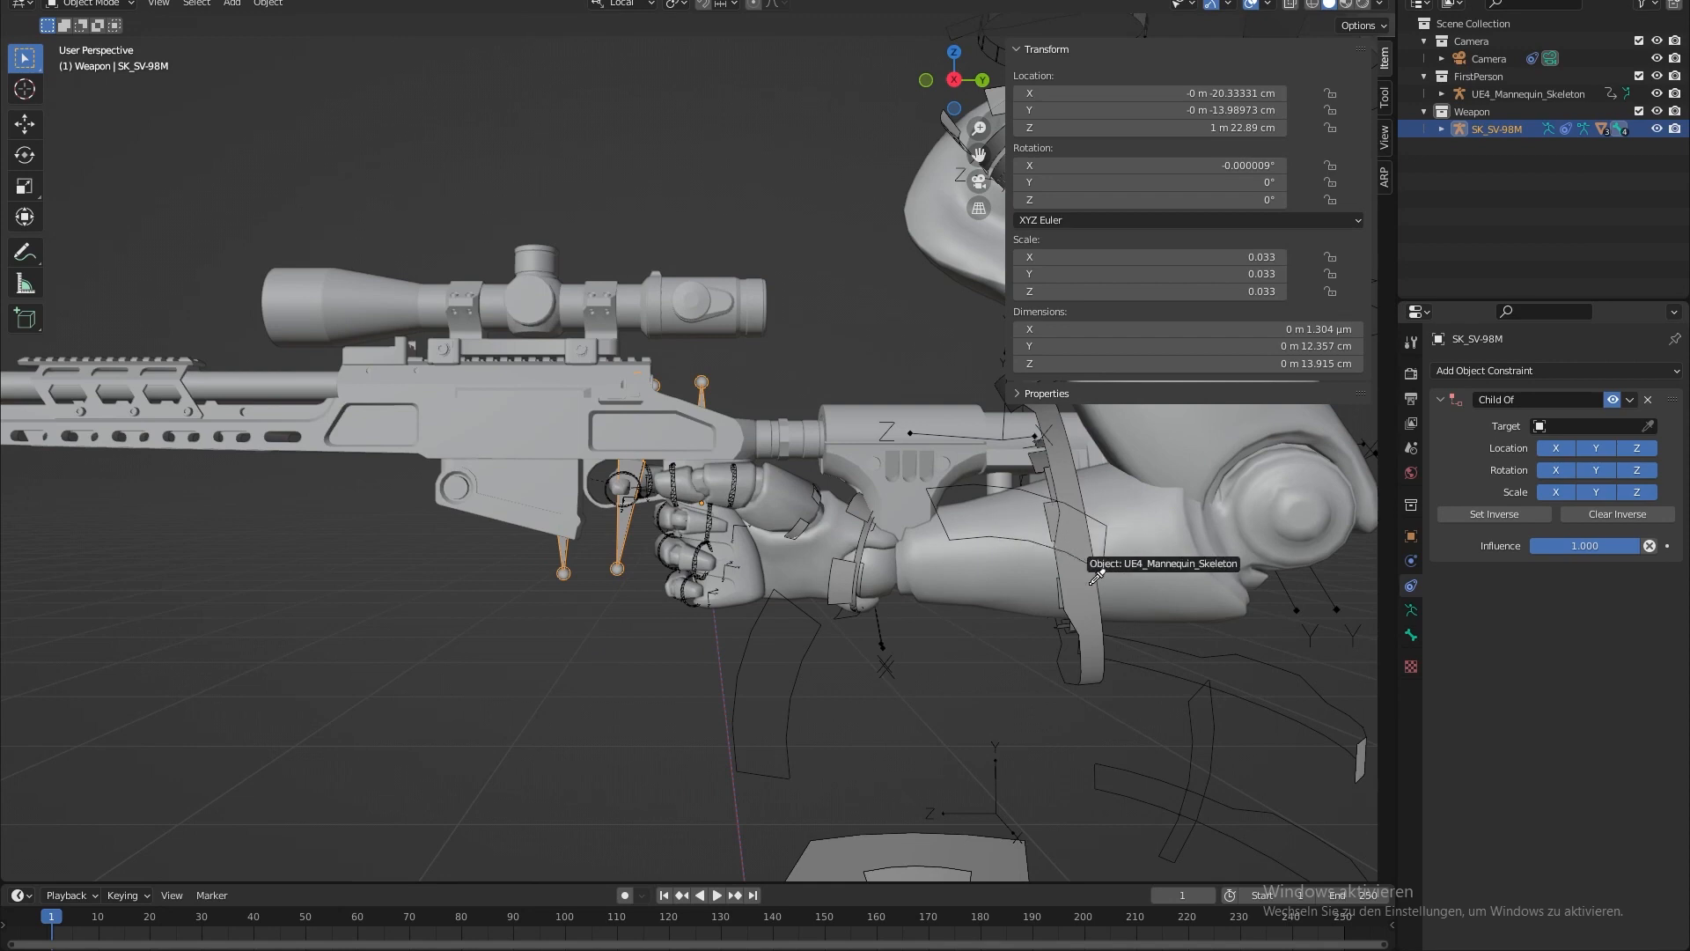
click(1144, 574)
click(1603, 448)
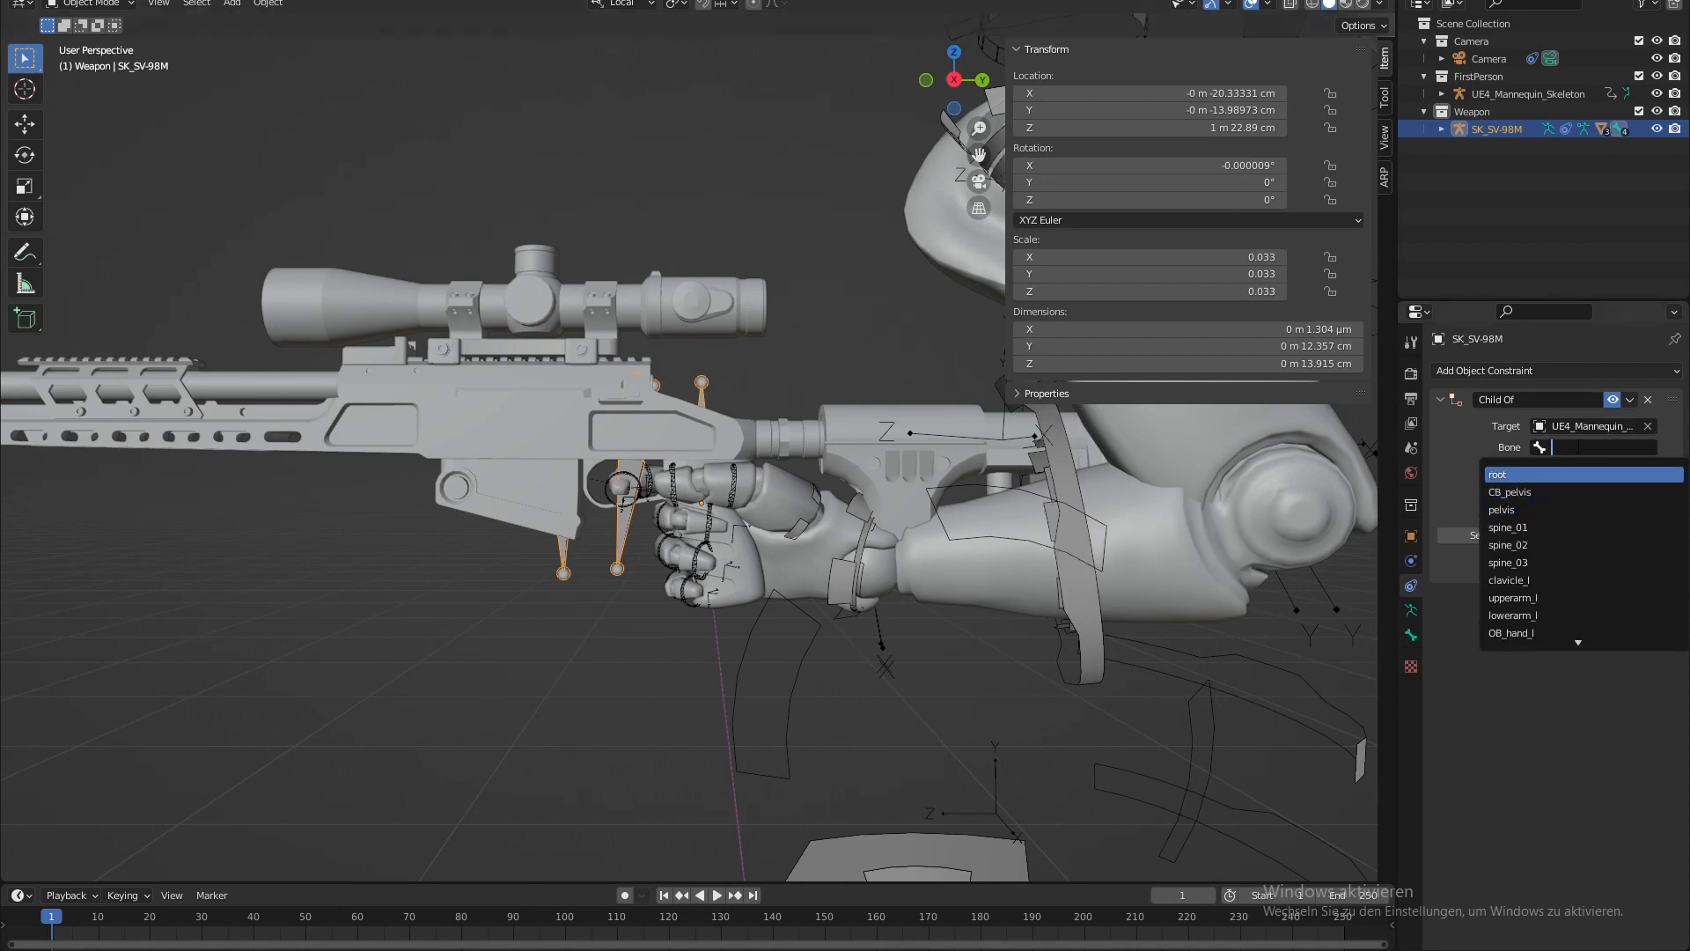
text(hand_r)
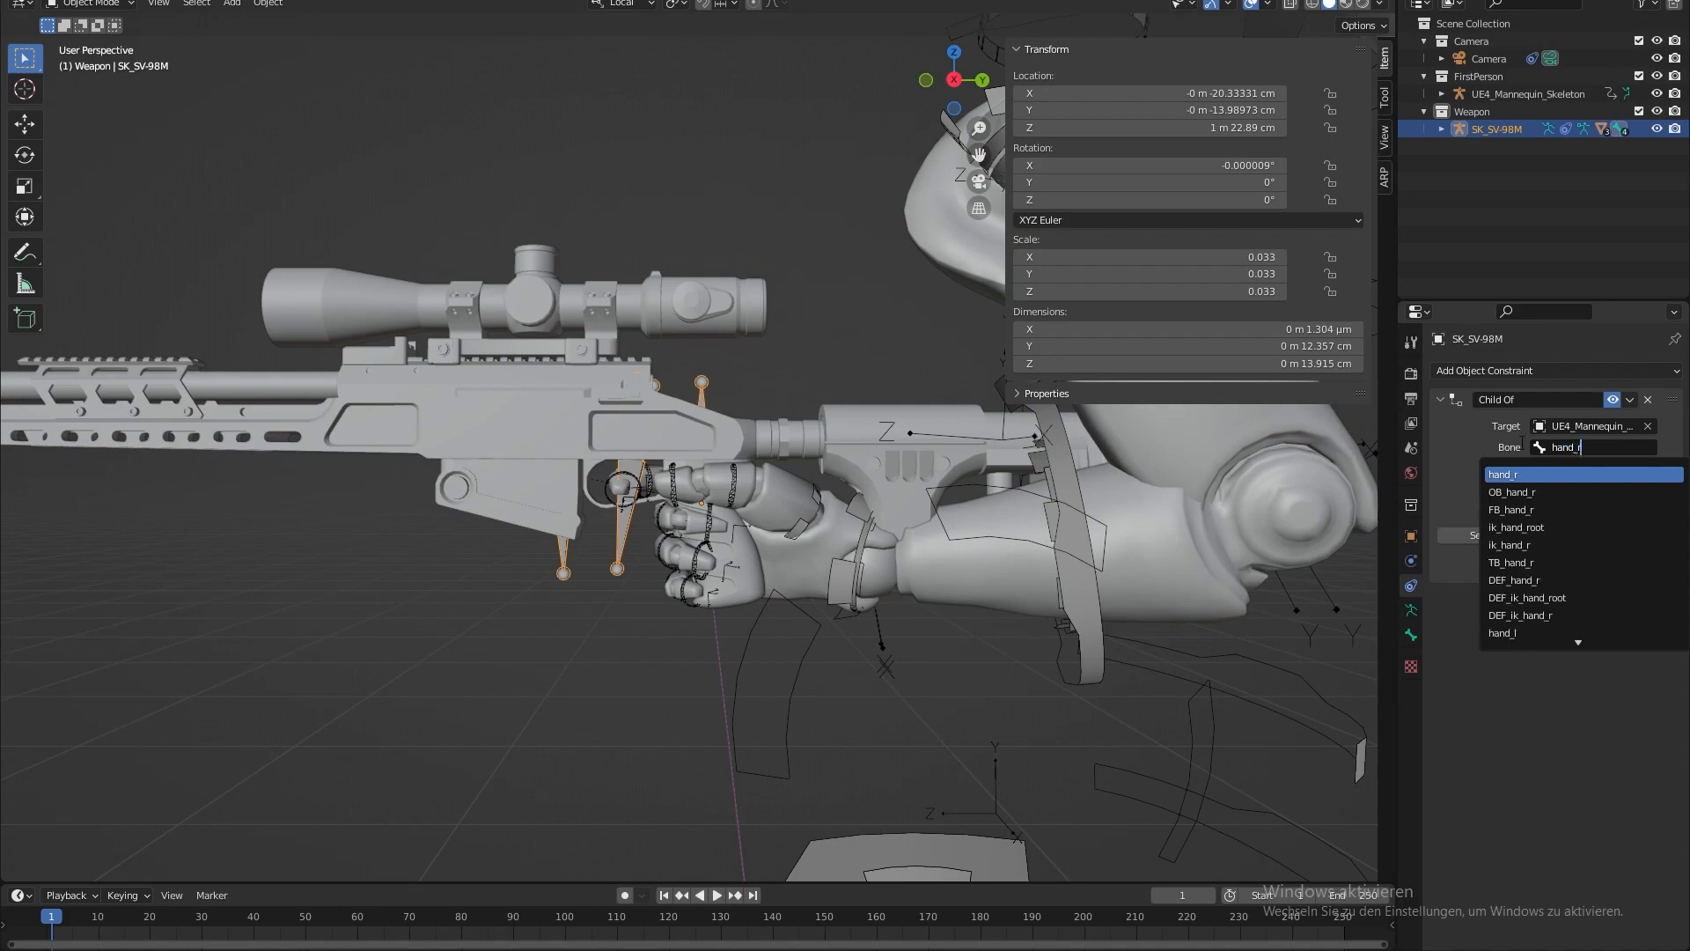
click(1532, 476)
middle_drag(614, 289, 1289, 488)
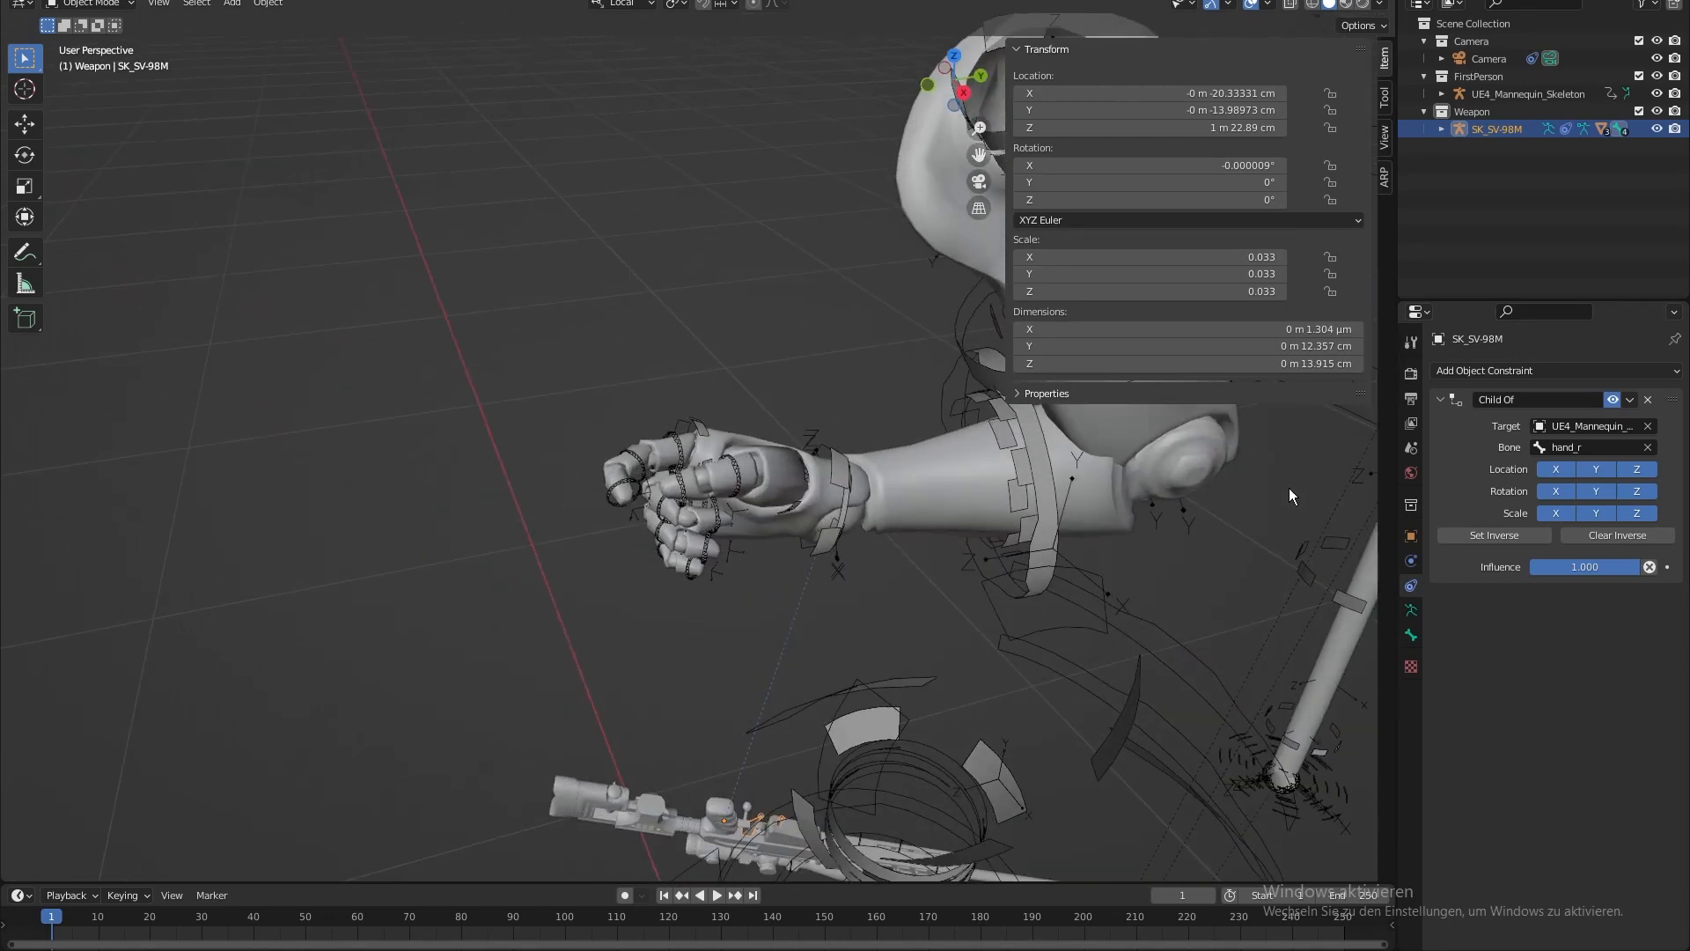
click(1472, 533)
- Put the mannequin skeleton in Pose Mode and move the right hand with the rifle to about X 18.7, Y -27.9 and Z -15.3 cm
middle_drag(1069, 616, 718, 563)
scroll(753, 537, up, 3)
click(718, 559)
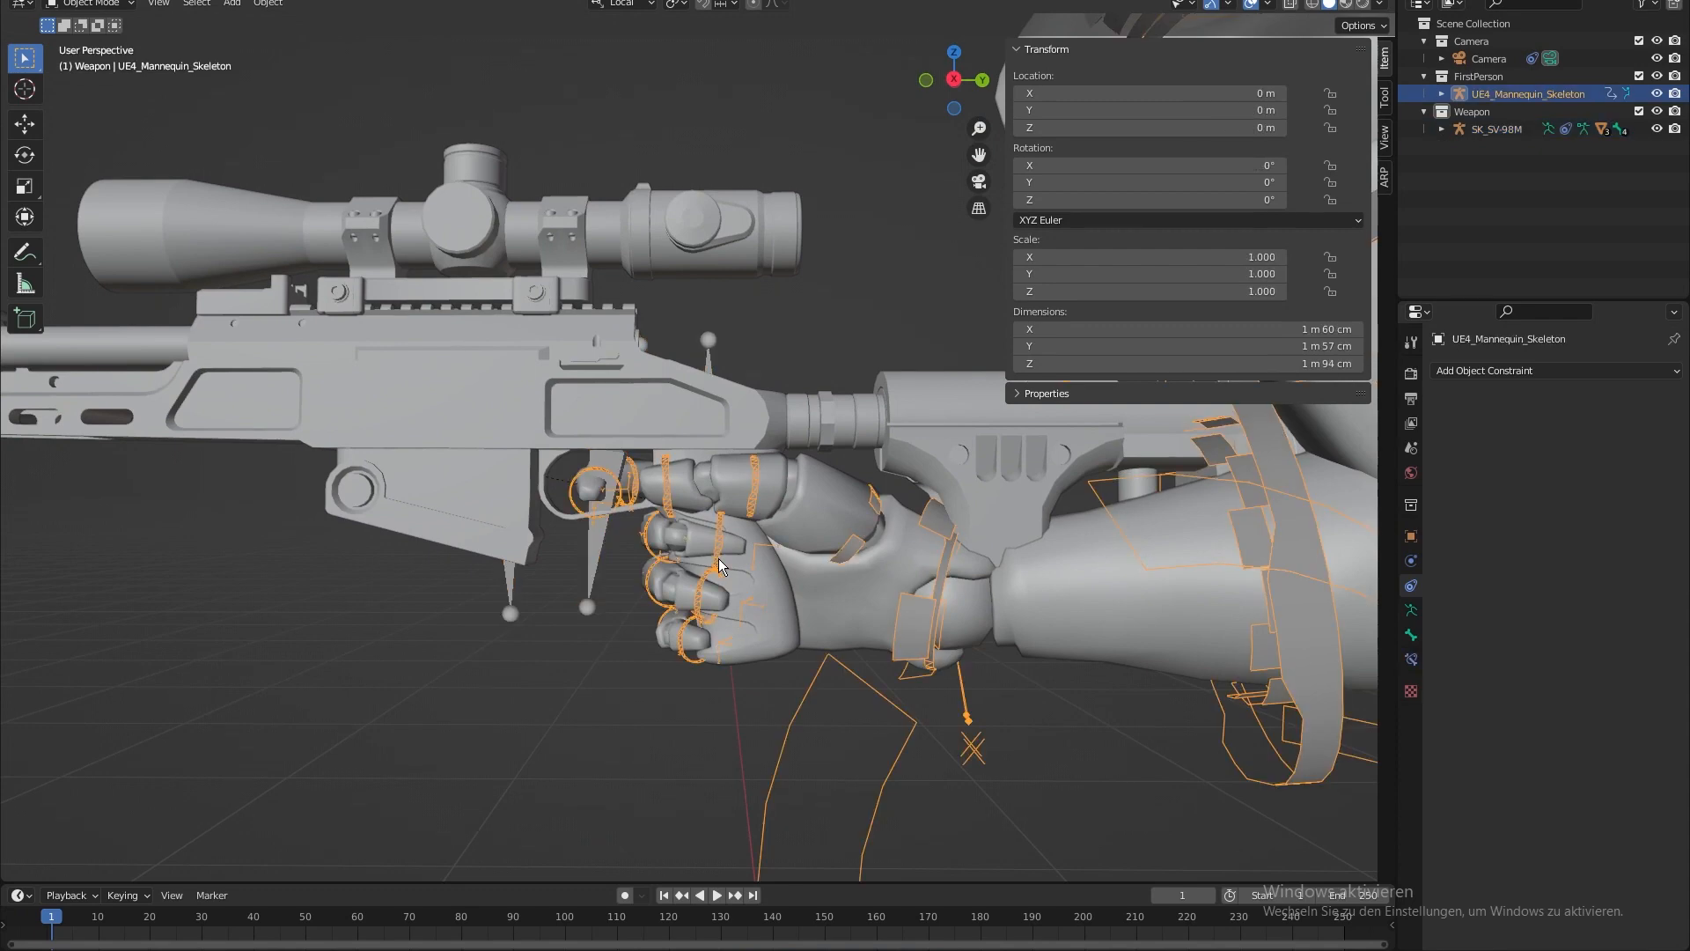
key(ctrl+Tab)
scroll(821, 557, down, 2)
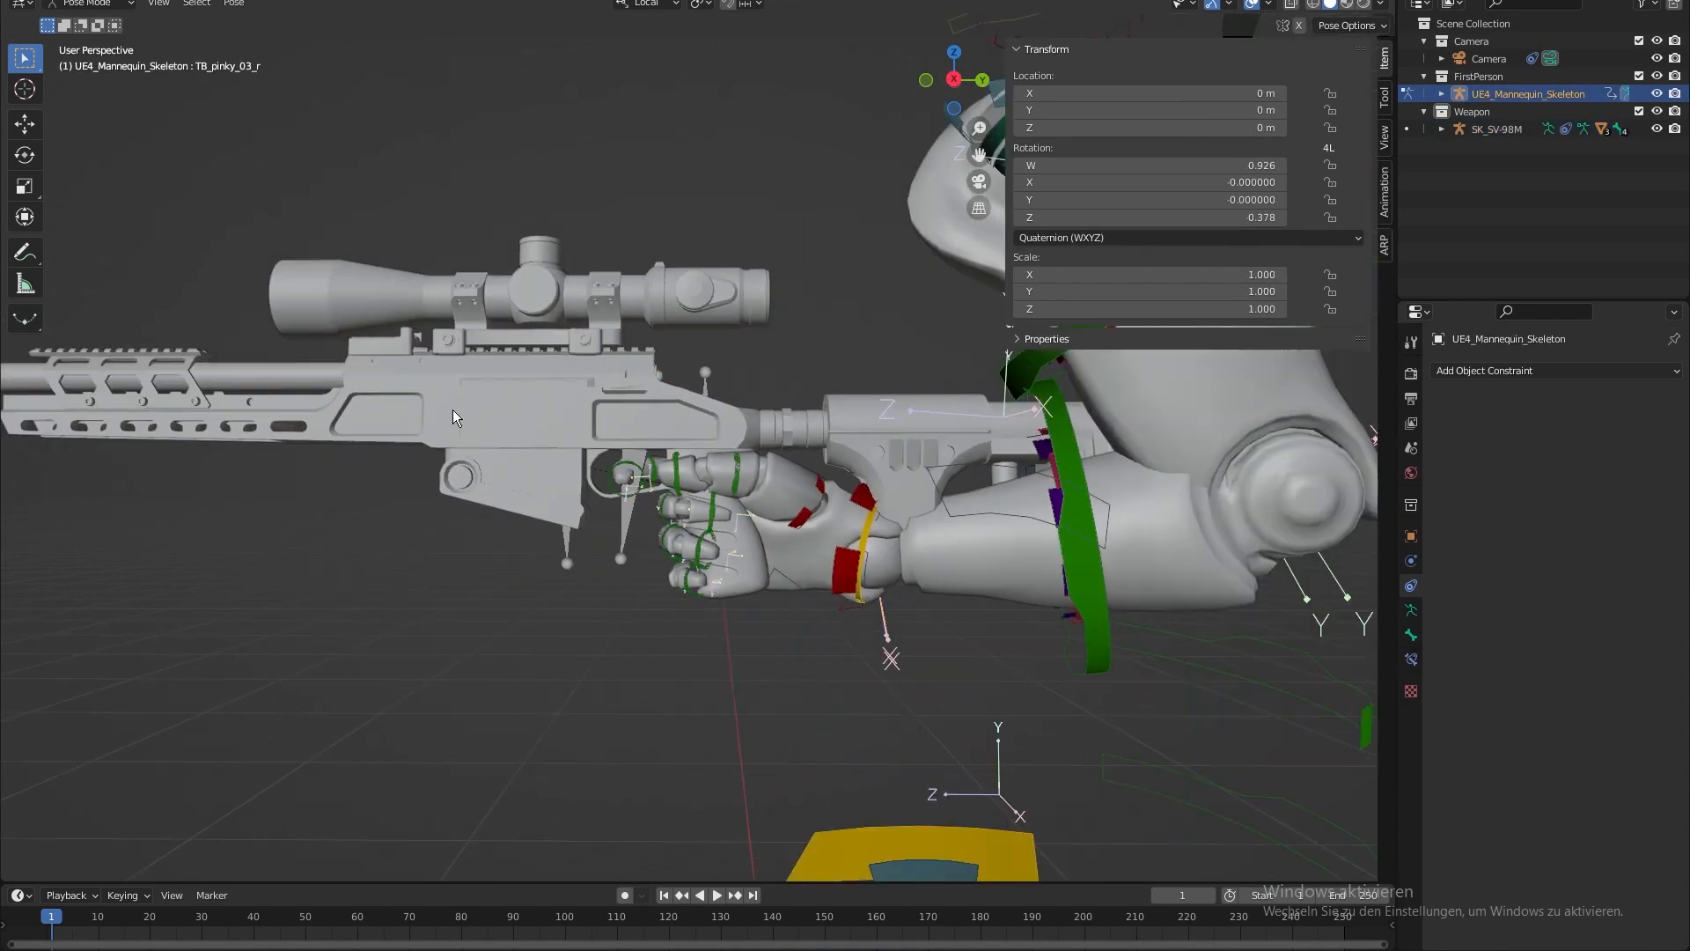
click(850, 553)
key(g)
click(837, 547)
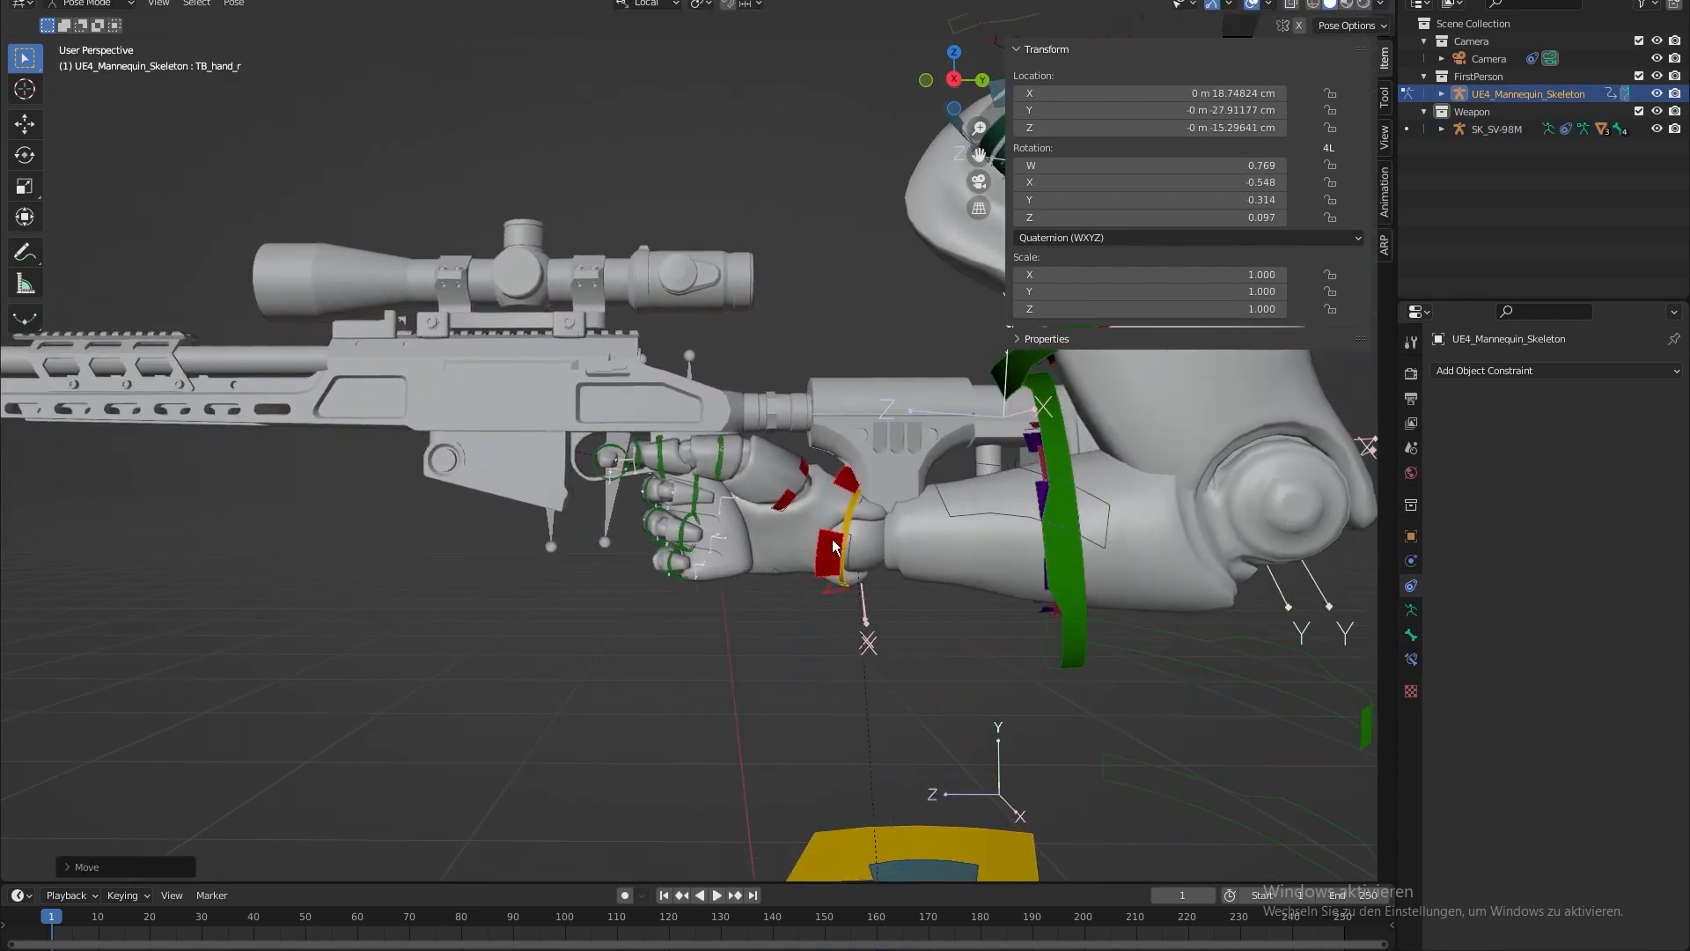
- In the animation layout, use solid shading and raise the right hand with the rifle toward the camera in front and side views
scroll(832, 539, down, 3)
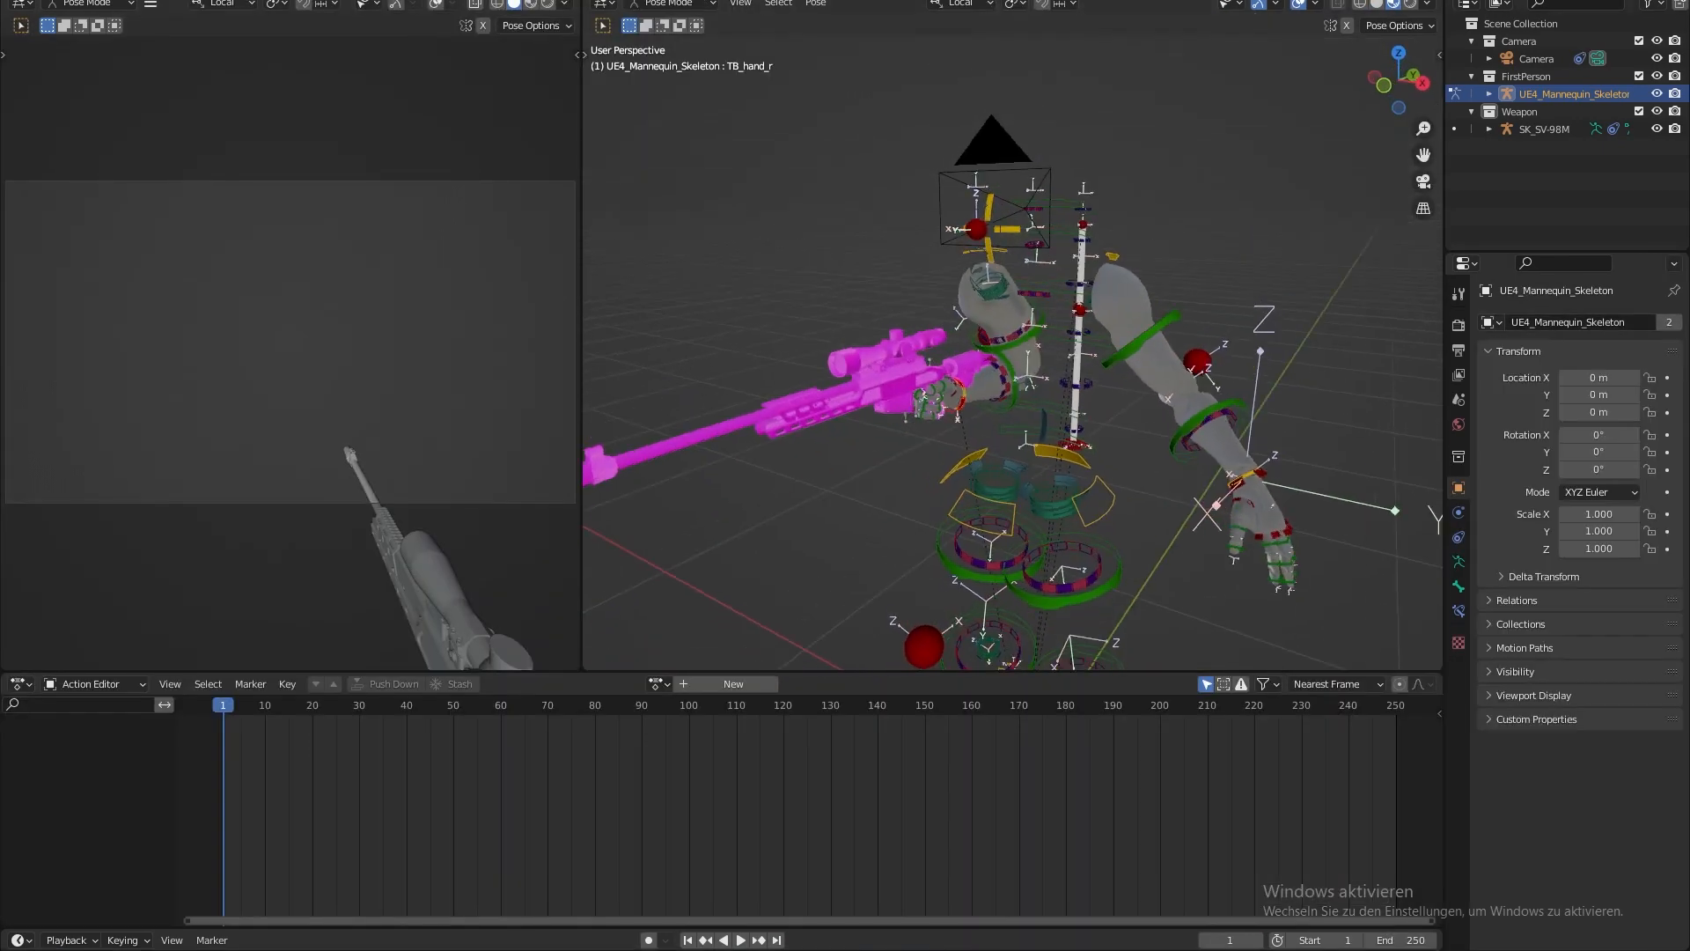
click(1377, 7)
middle_drag(979, 322, 1000, 345)
key(KP_1)
scroll(999, 388, up, 3)
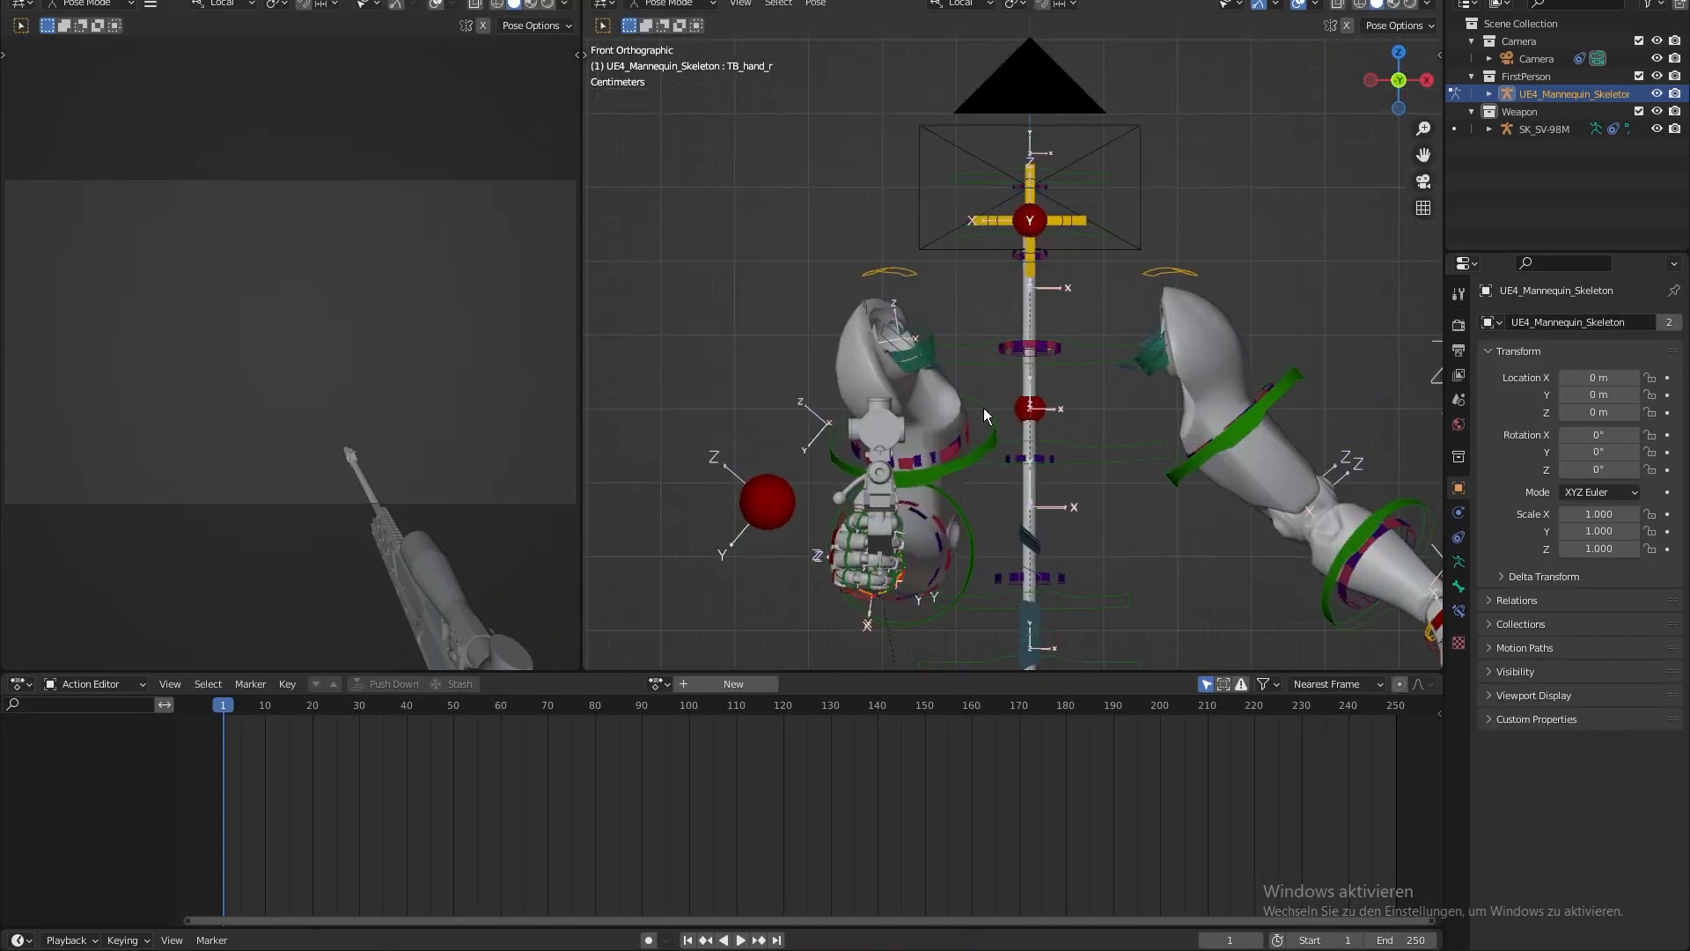
key(g)
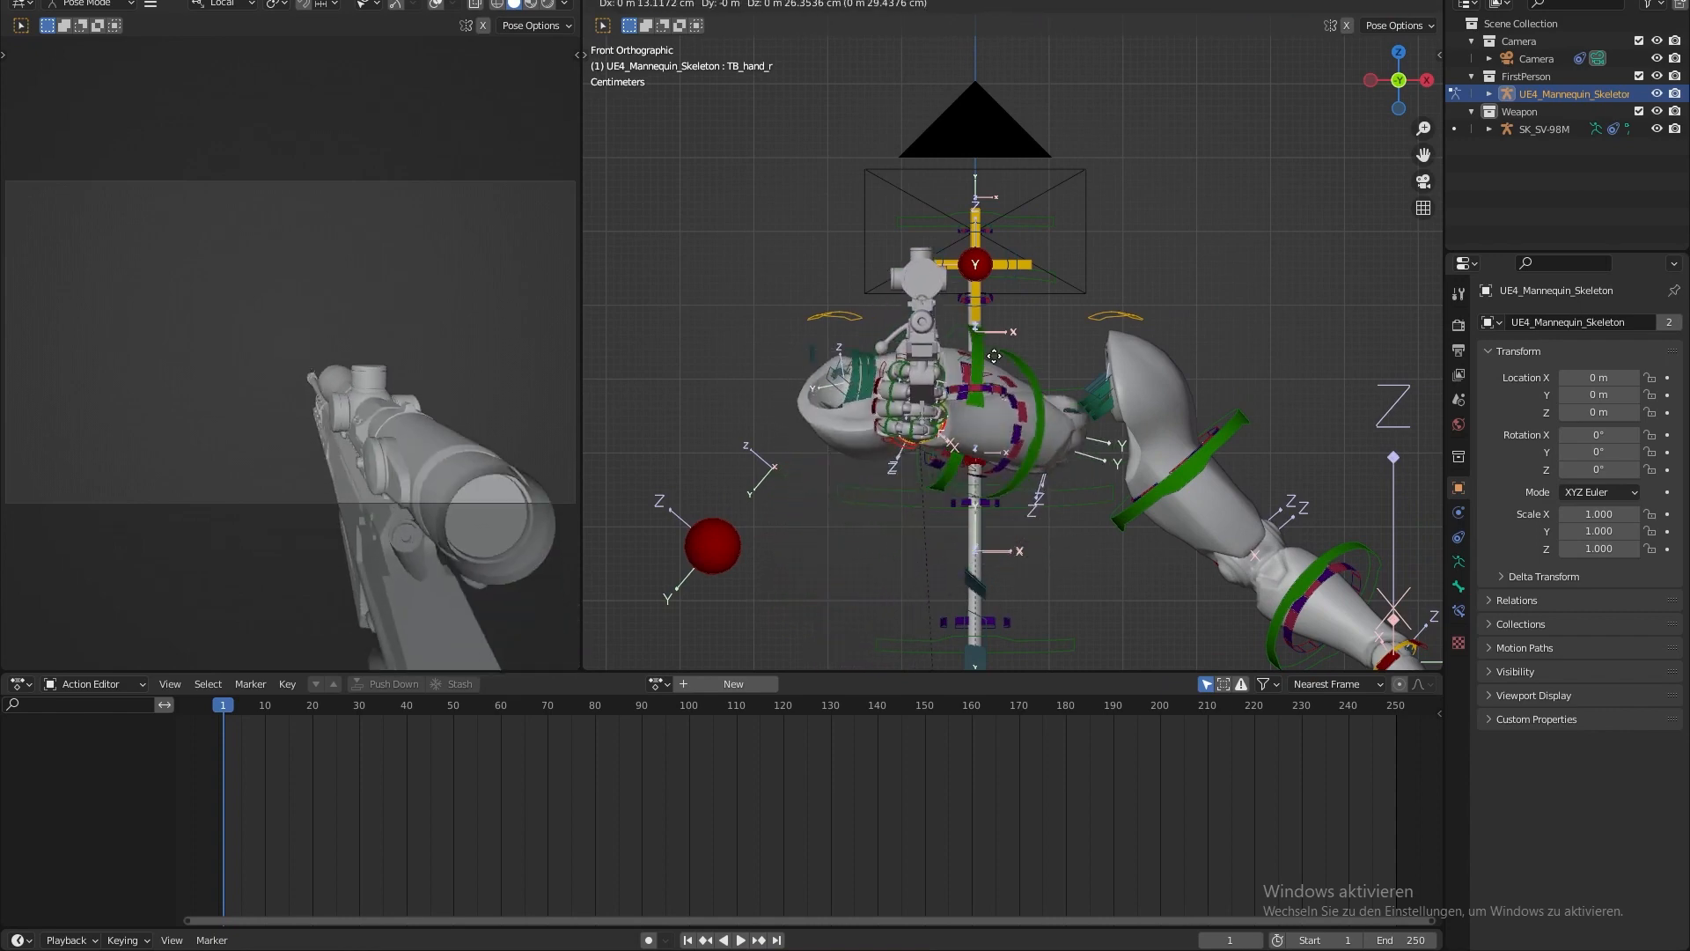
click(1000, 326)
key(KP_3)
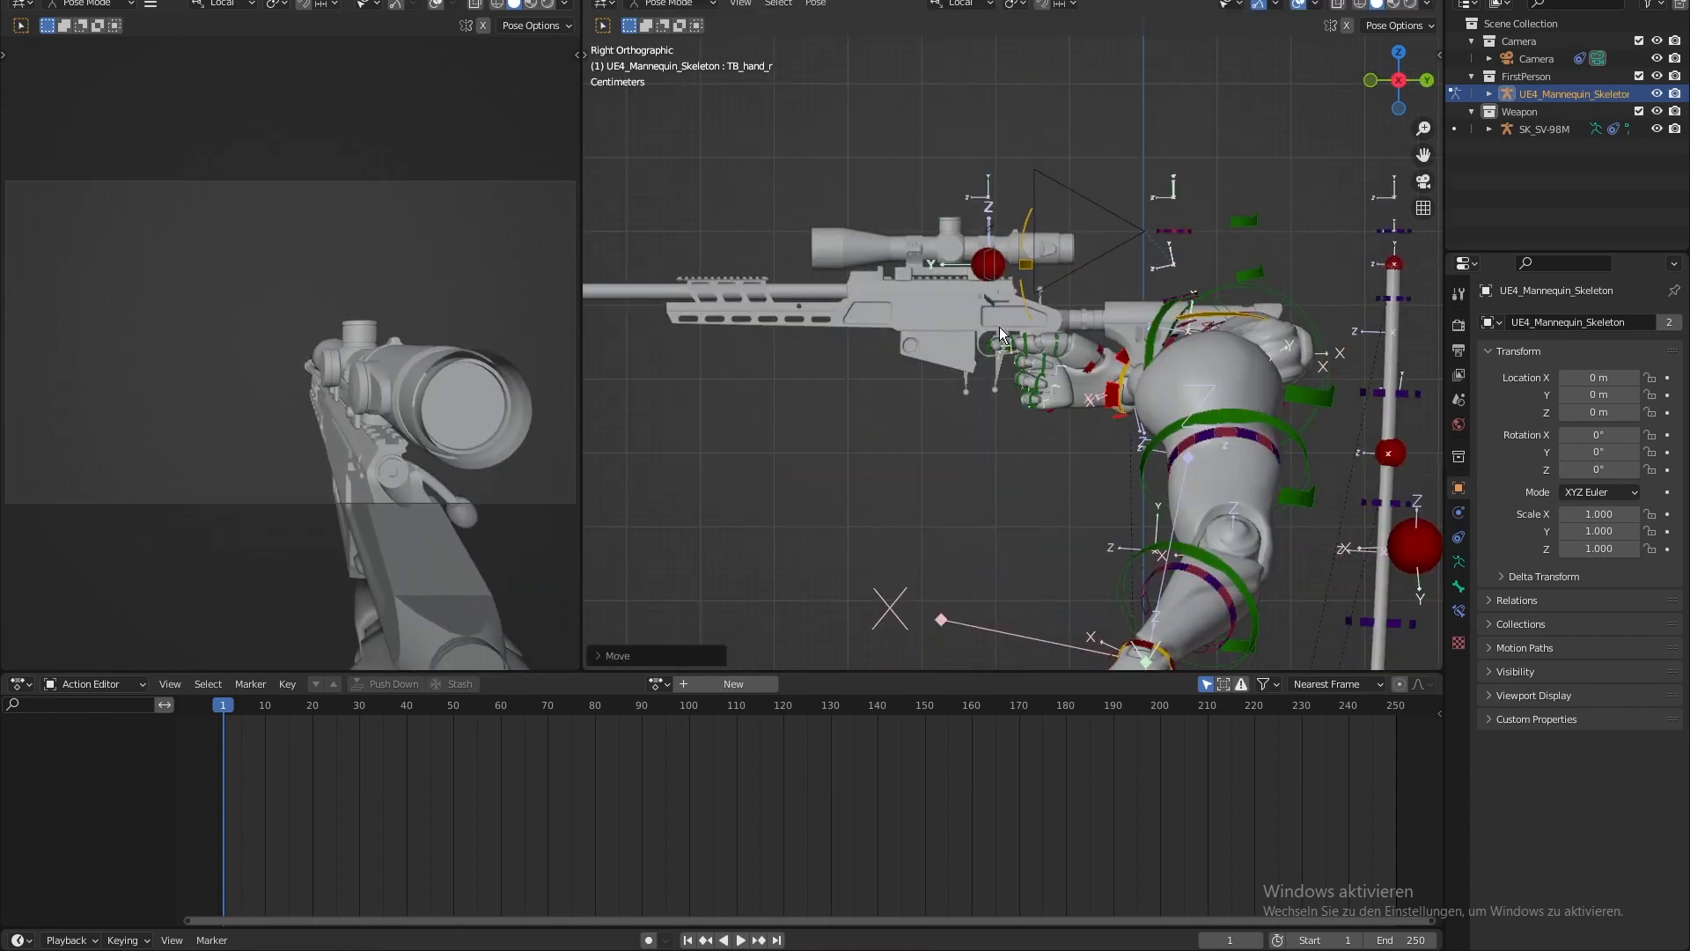
click(938, 401)
- Move the right elbow's red pole control down and outward in front view so the elbow points downward
key(KP_1)
scroll(895, 458, down, 3)
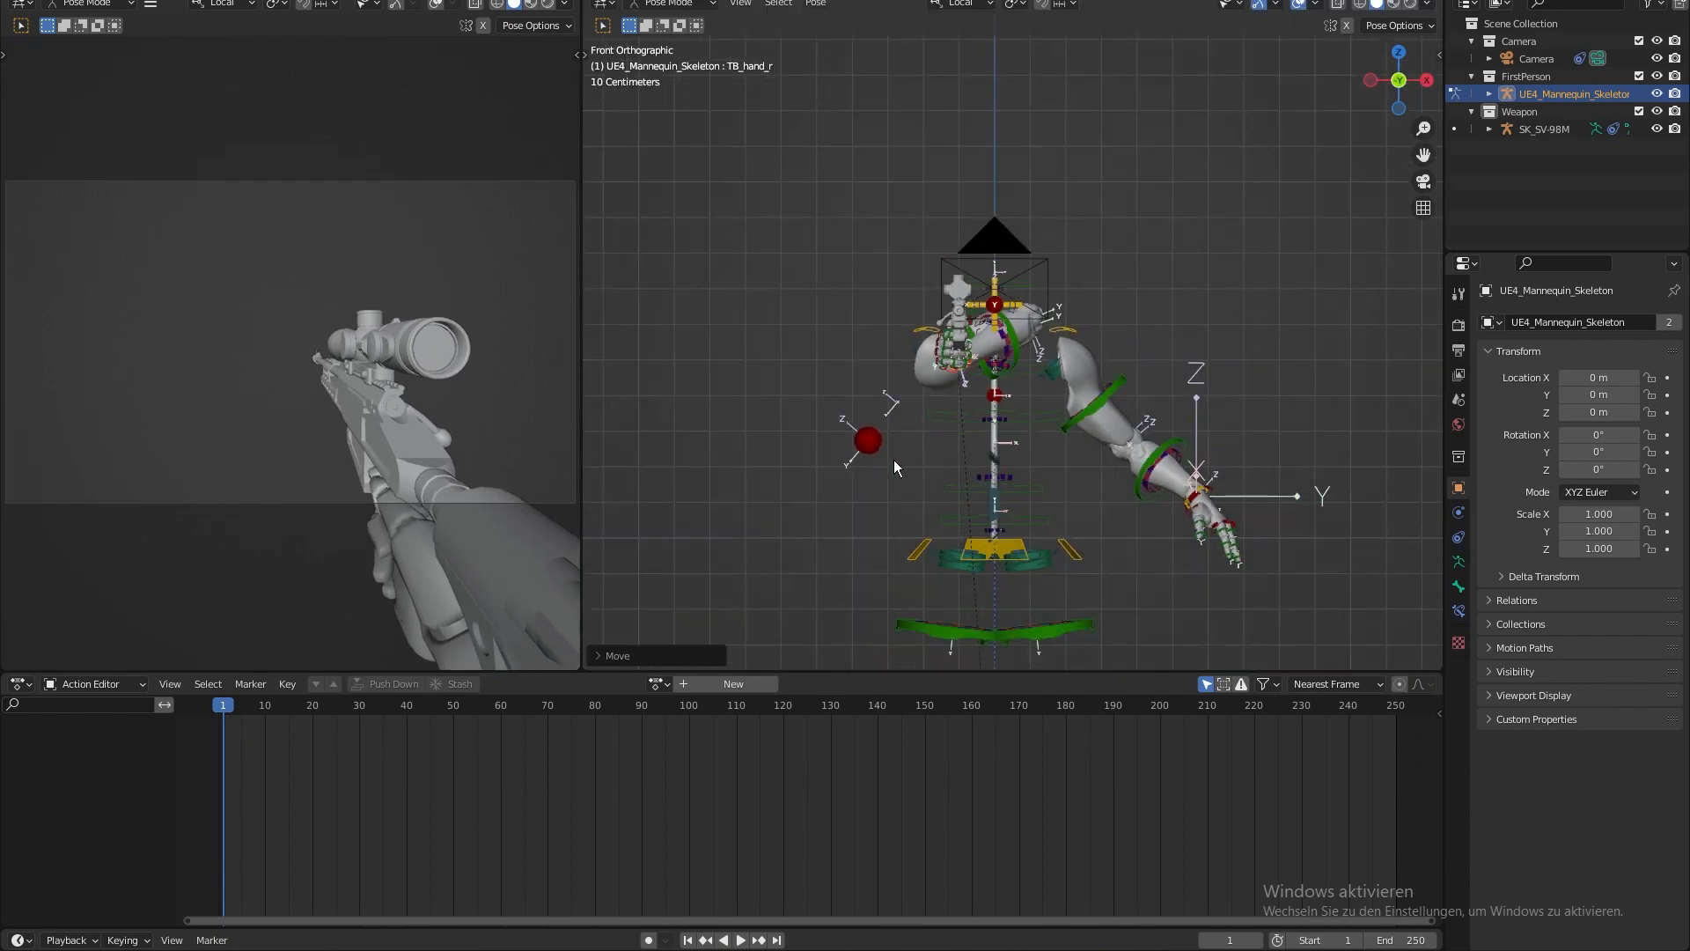
key(g)
click(835, 518)
- Shift the right hand and rifle slightly in front view to improve their placement in the camera view
scroll(836, 518, up, 2)
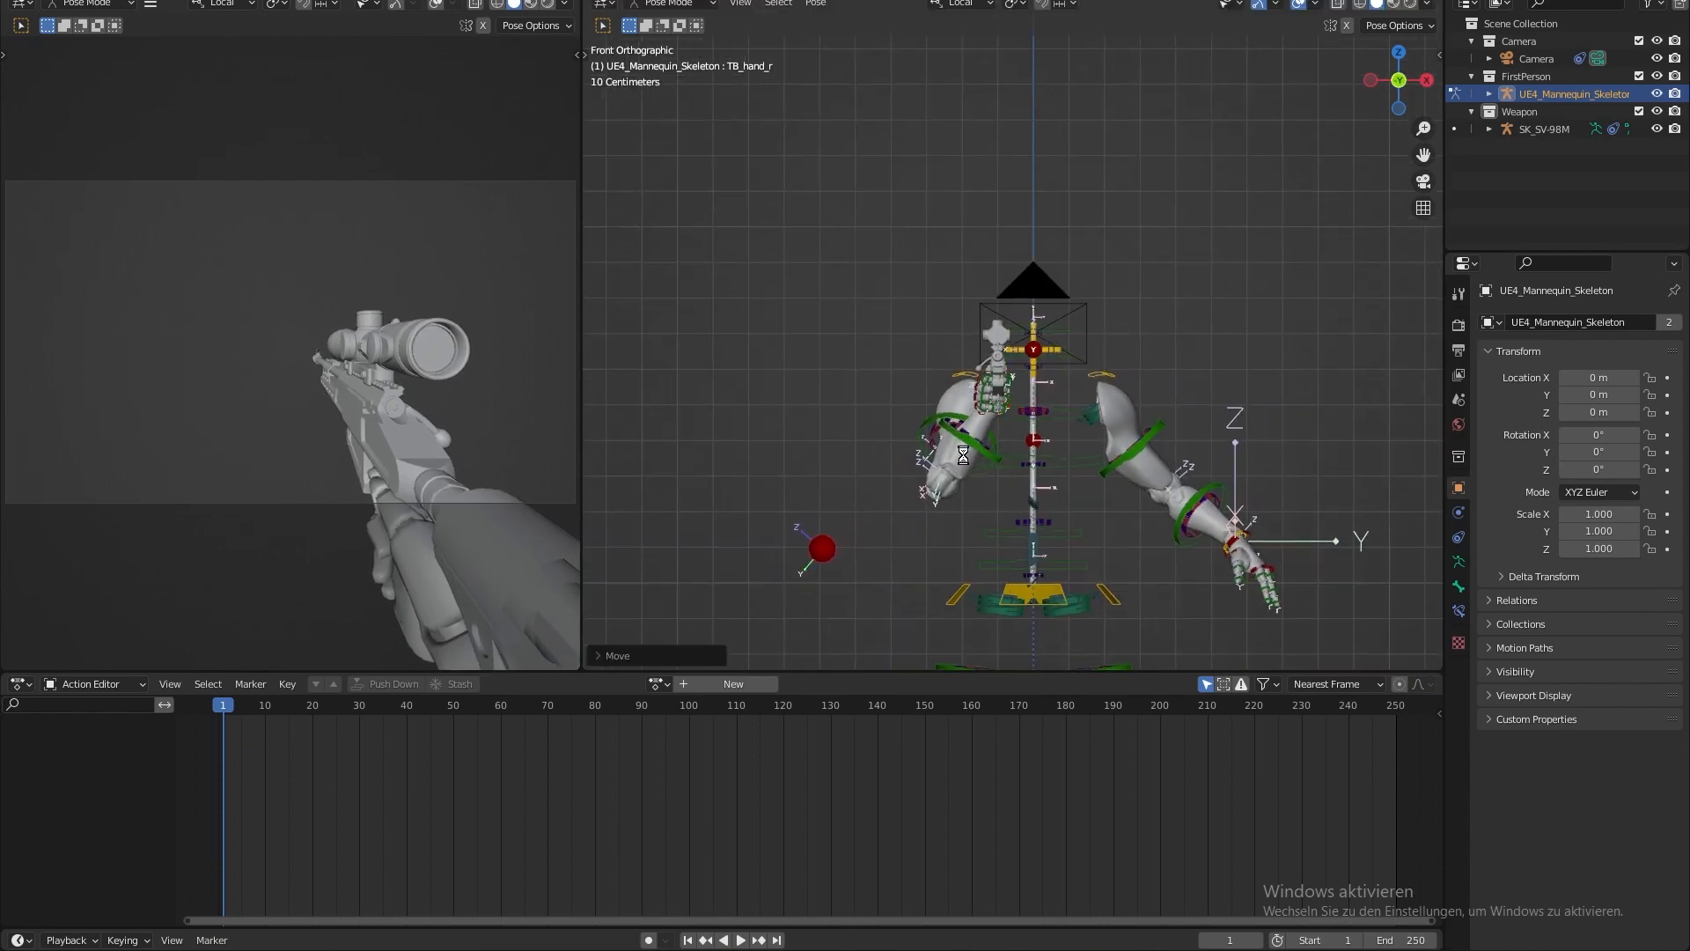
key(KP_3)
scroll(995, 414, up, 5)
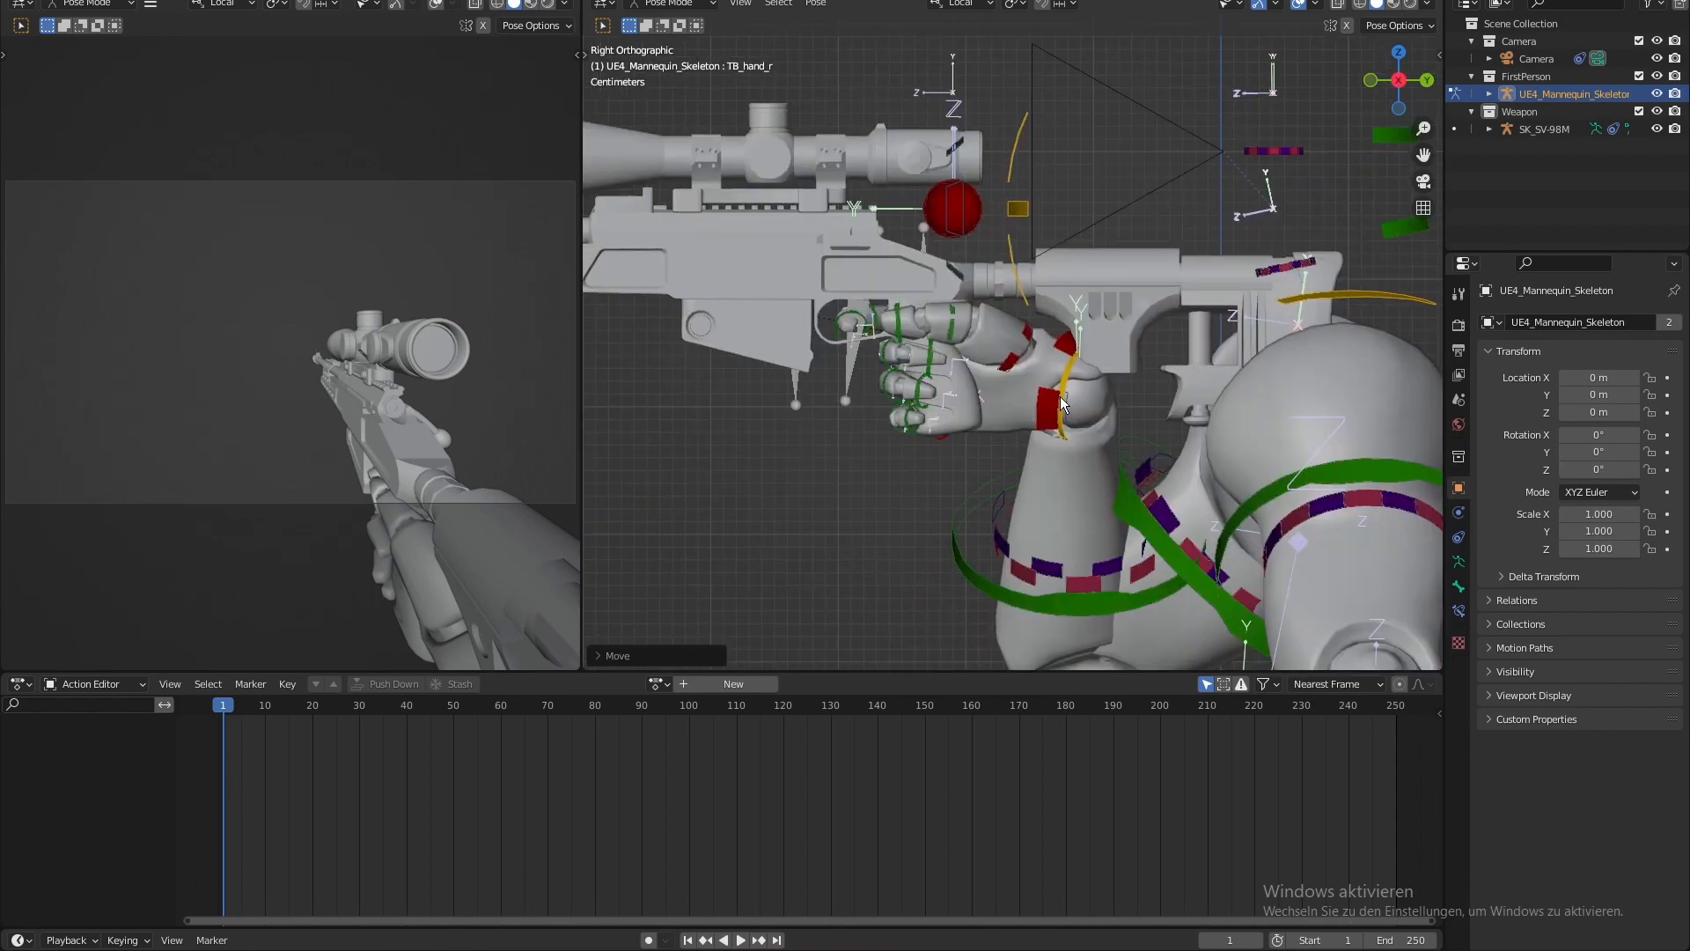
key(KP_1)
key(g)
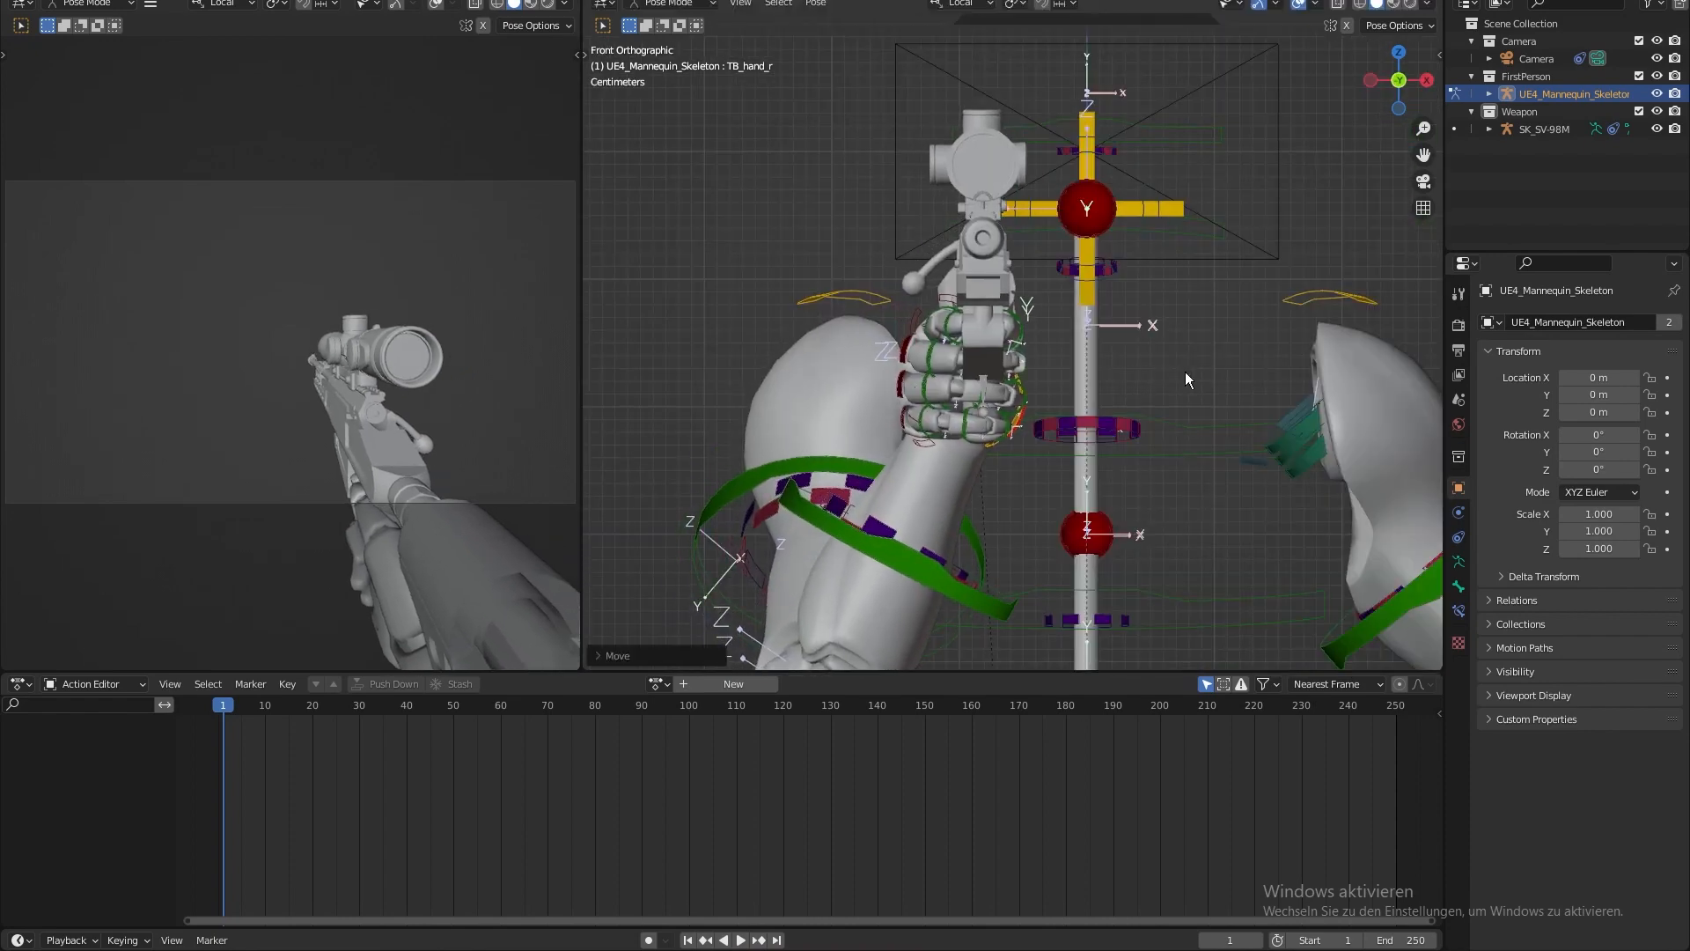
click(1153, 368)
- Move the right hand and rifle back toward the body along the Y axis in side view
shift+middle_drag(1107, 368, 1080, 356)
key(KP_3)
key(g)
key(y)
key(y)
click(1105, 357)
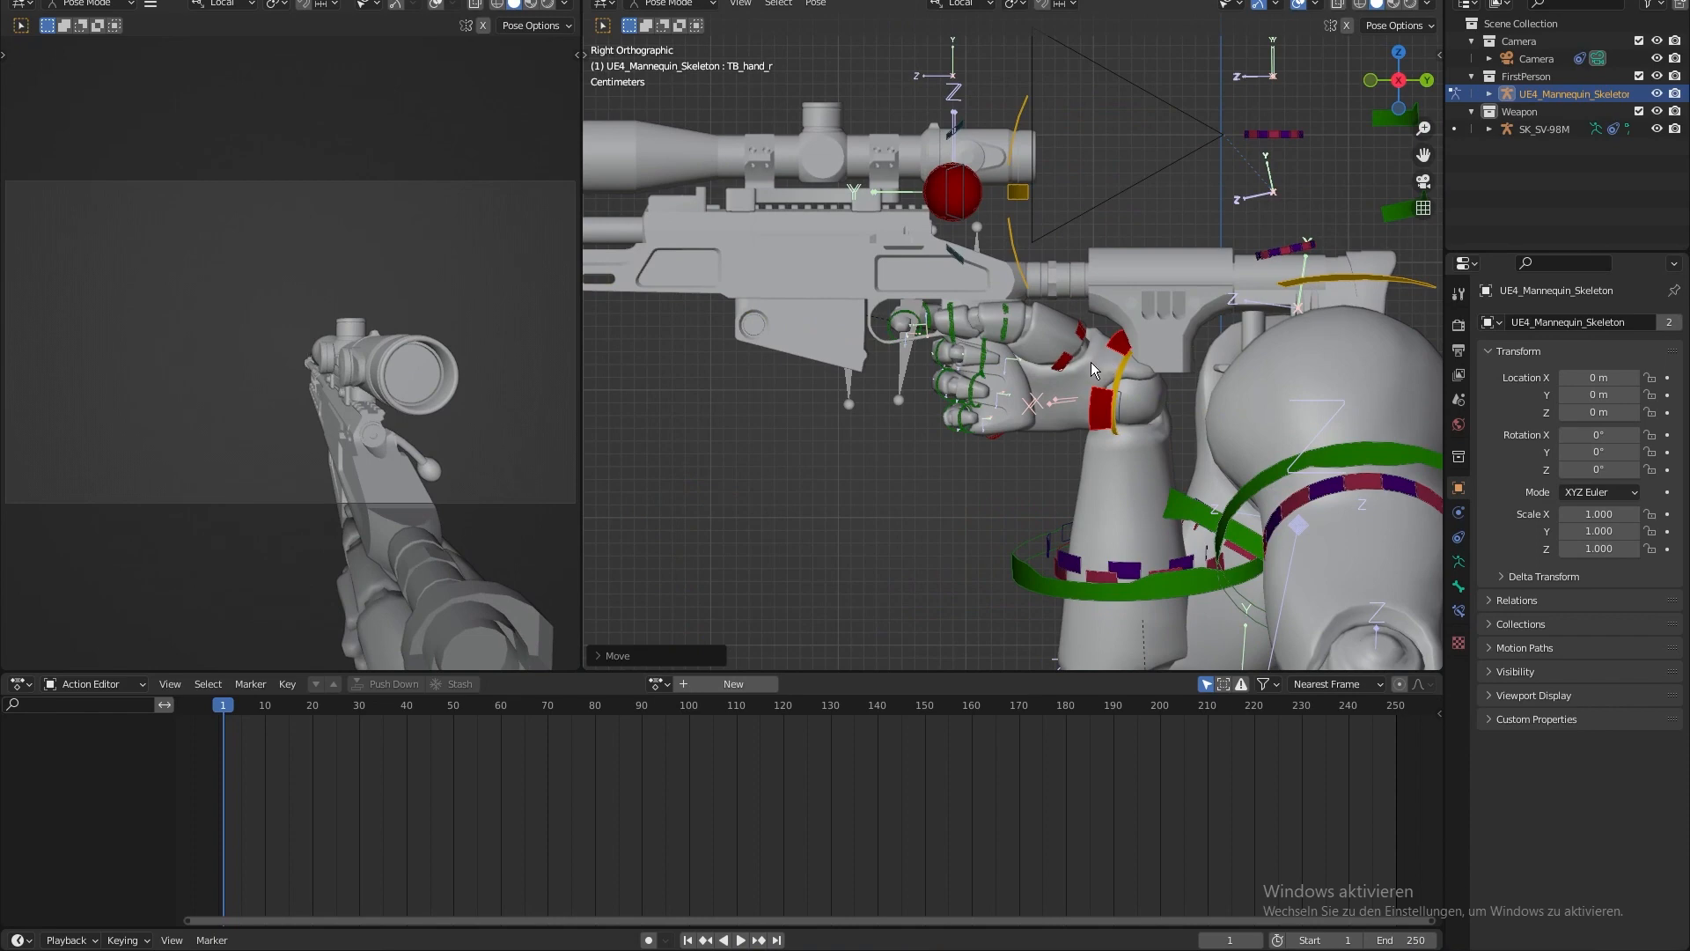
- Fine-tune the right hand's height and sideways position in front view to frame the rifle in the camera
key(KP_1)
key(g)
click(1132, 318)
shift+middle_drag(1113, 323, 1084, 341)
key(g)
click(1106, 330)
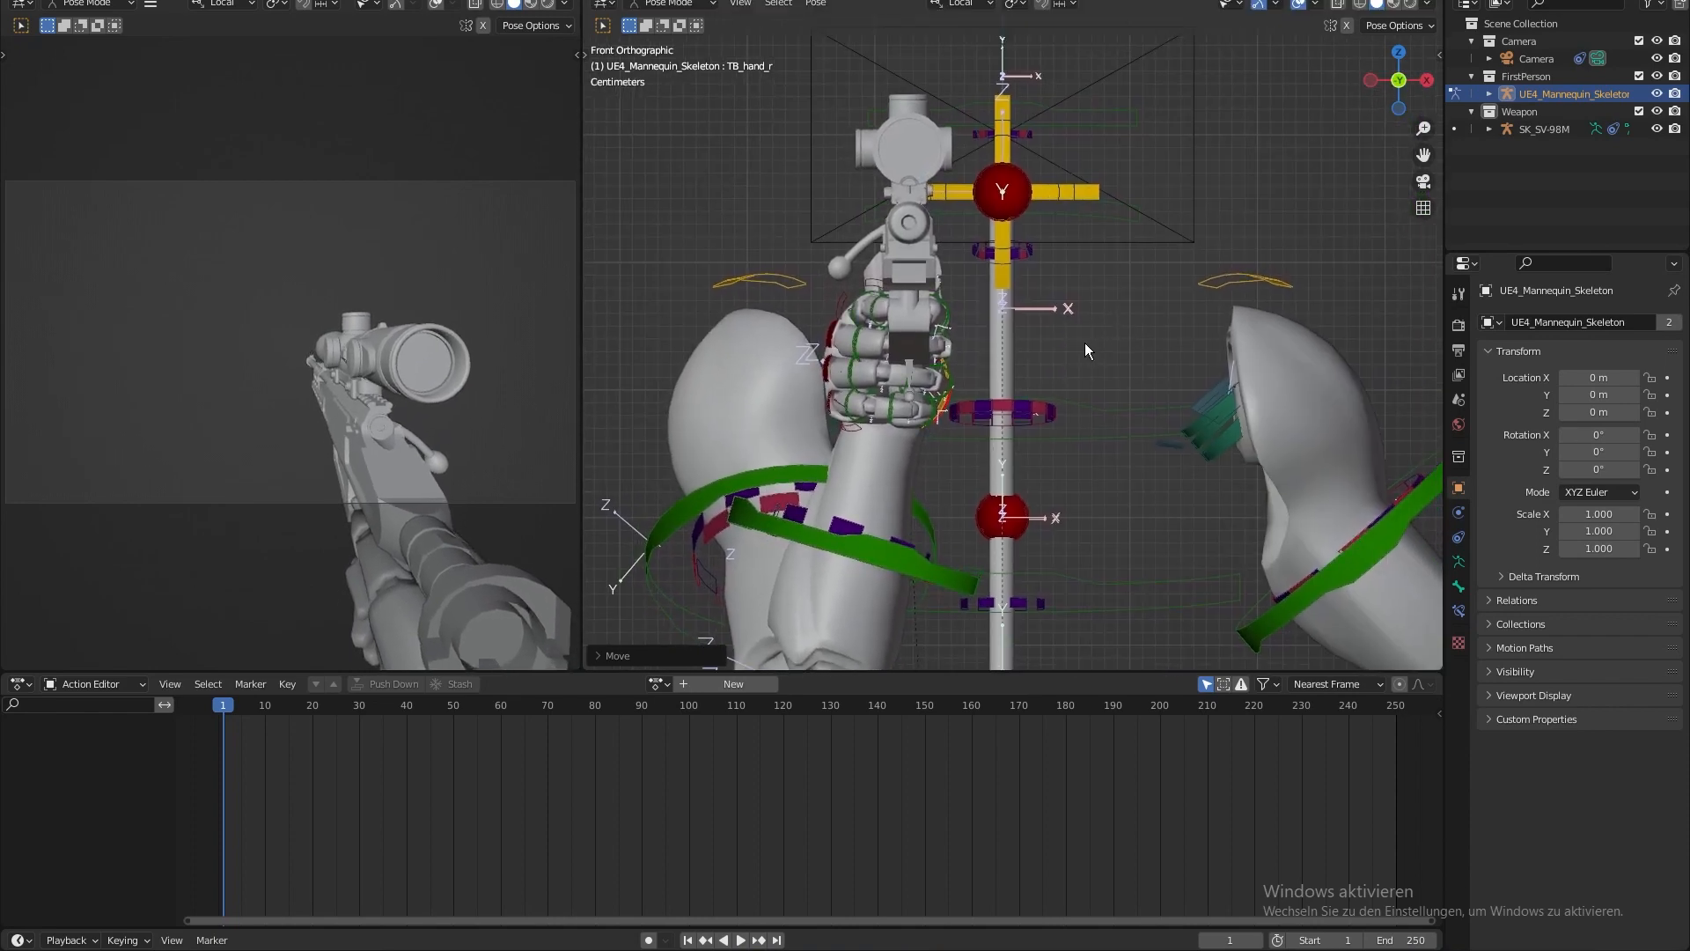
- Select the left hand control and move it in top view from the side to in front of the body
scroll(1034, 397, down, 4)
shift+middle_drag(1116, 405, 1084, 352)
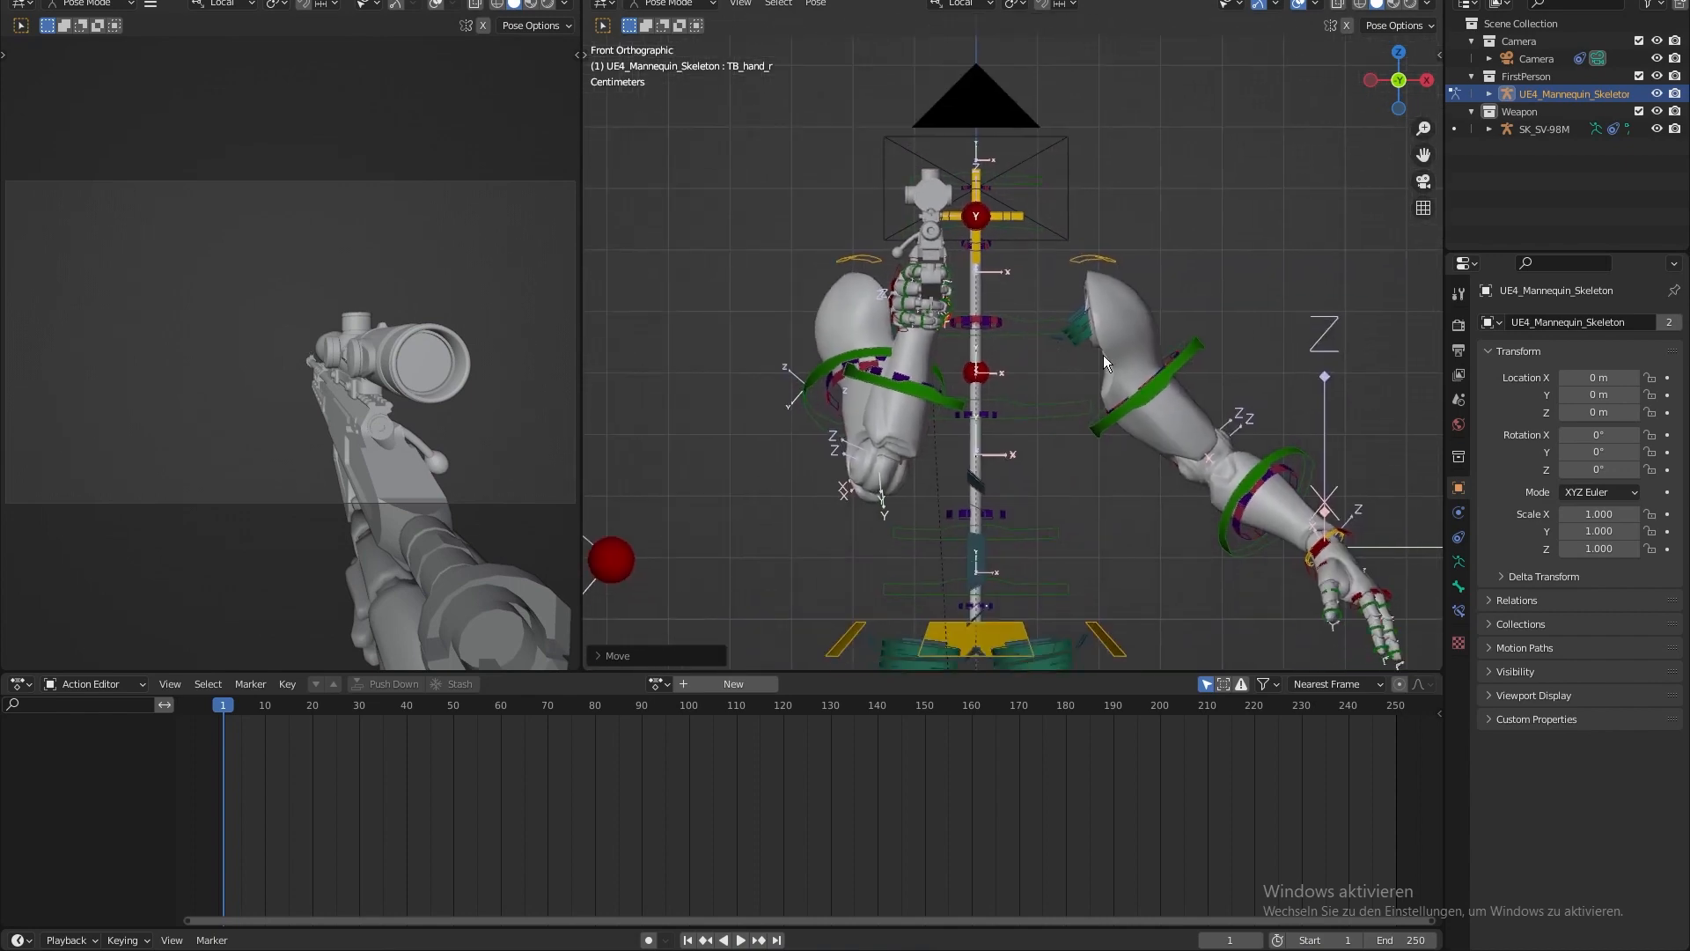
scroll(1084, 352, up, 1)
shift+middle_drag(1209, 407, 1112, 320)
click(1286, 498)
shift+middle_drag(1287, 498, 1195, 498)
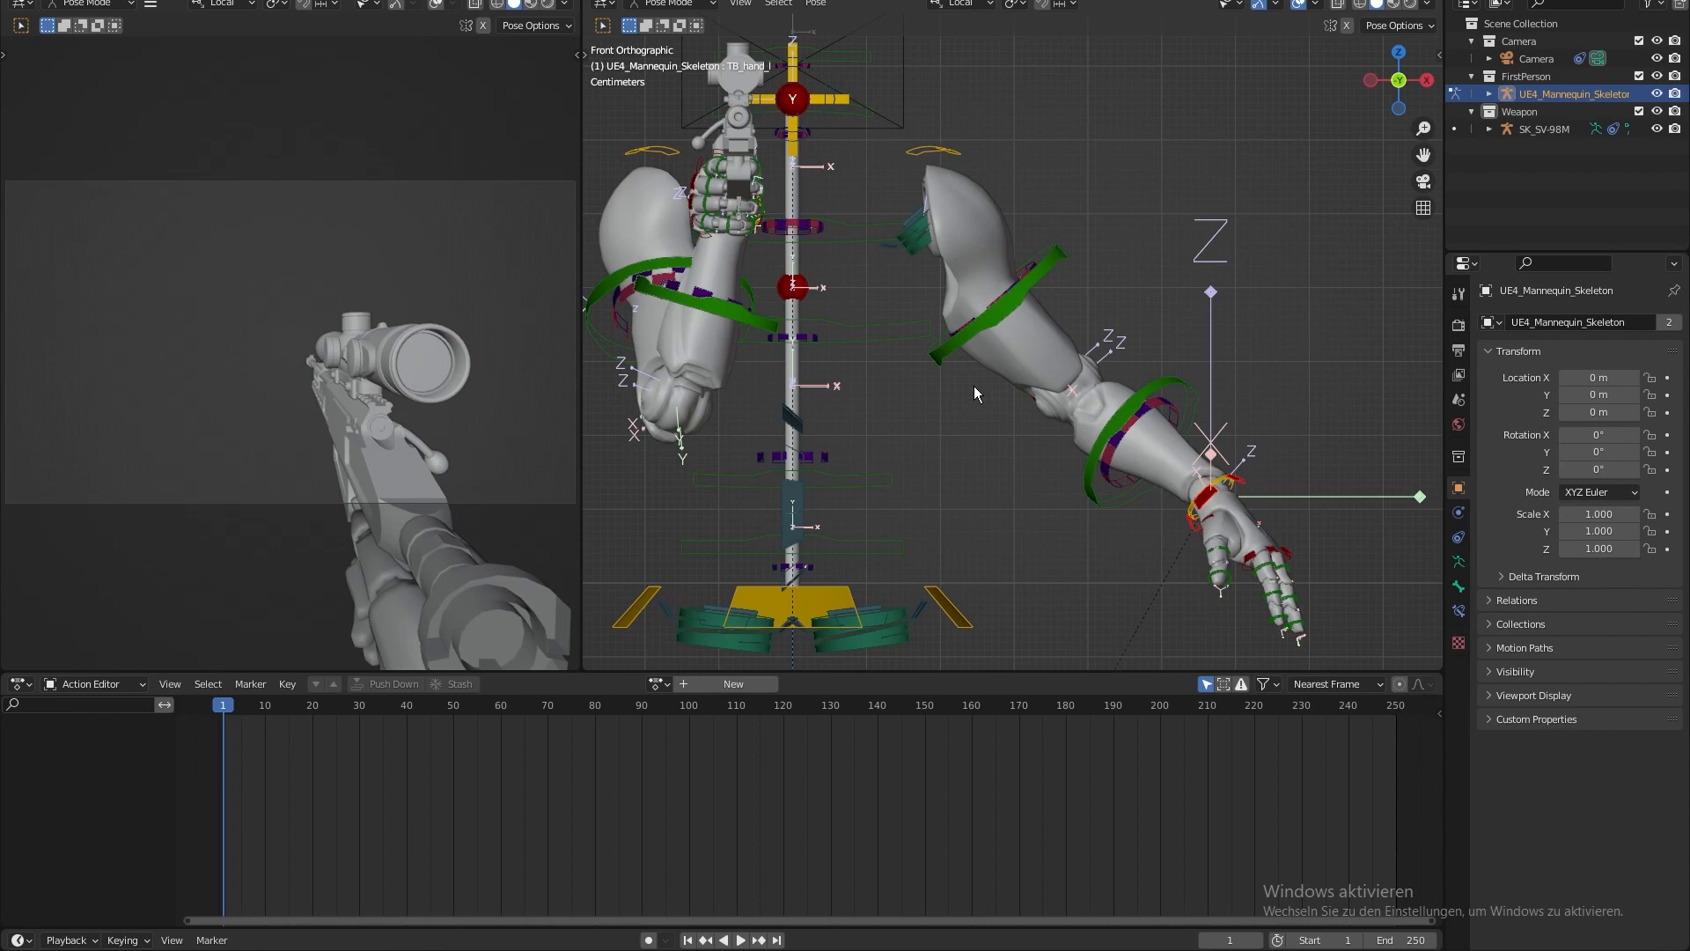
shift+middle_drag(992, 295, 1016, 309)
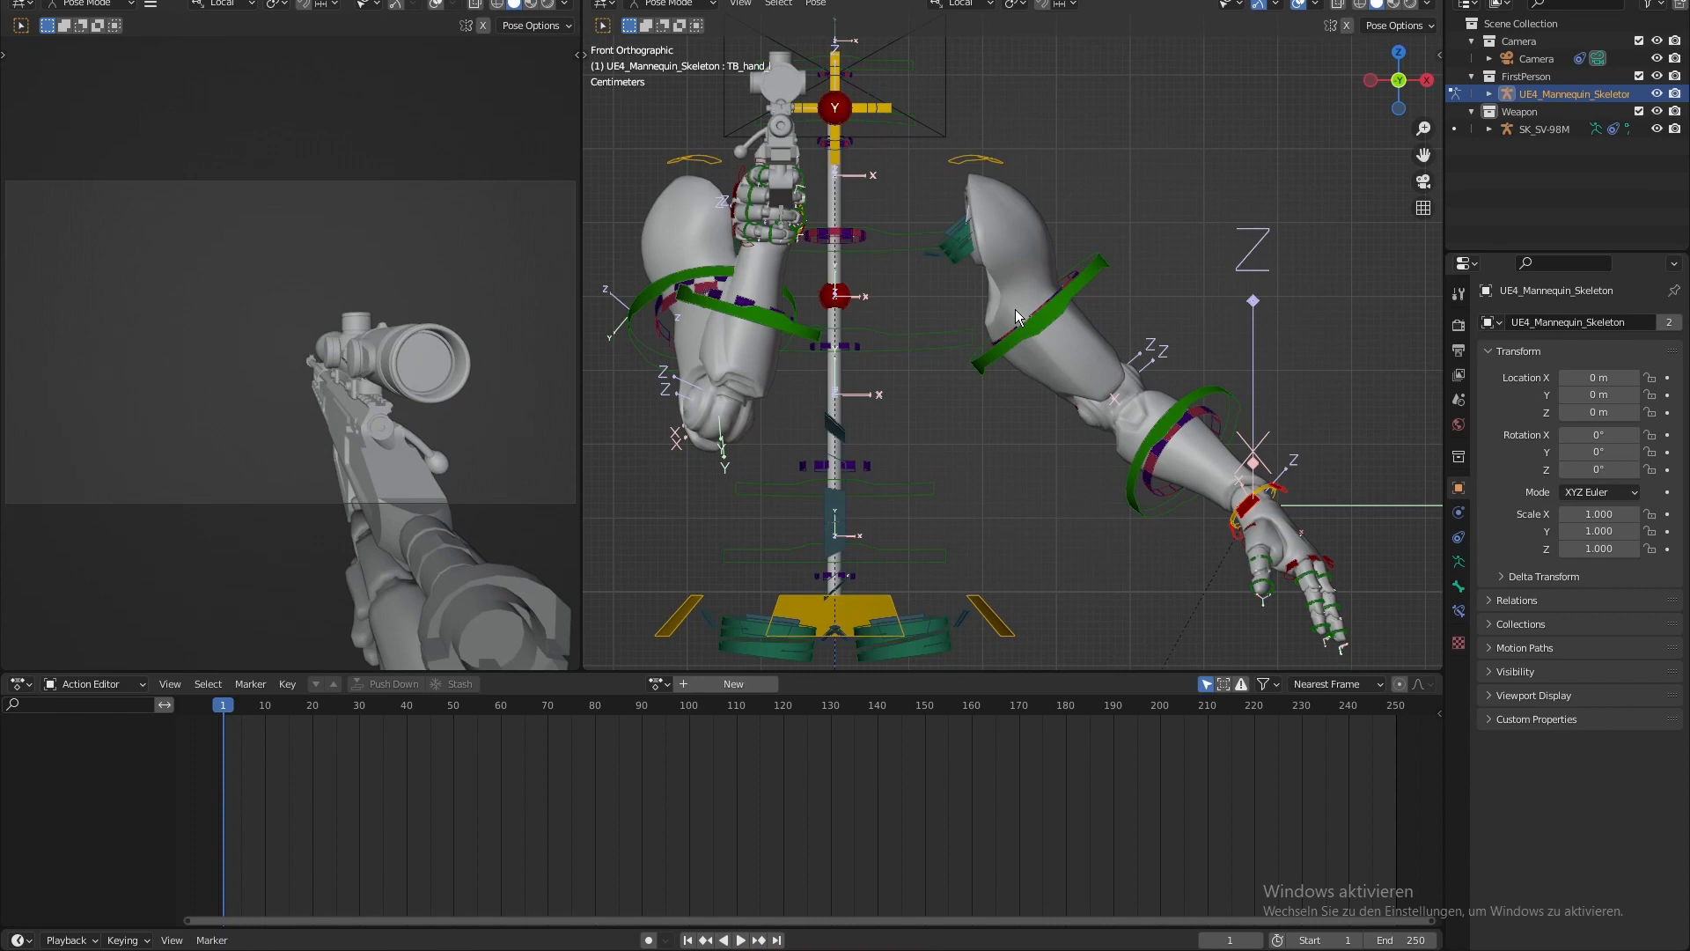
key(KP_7)
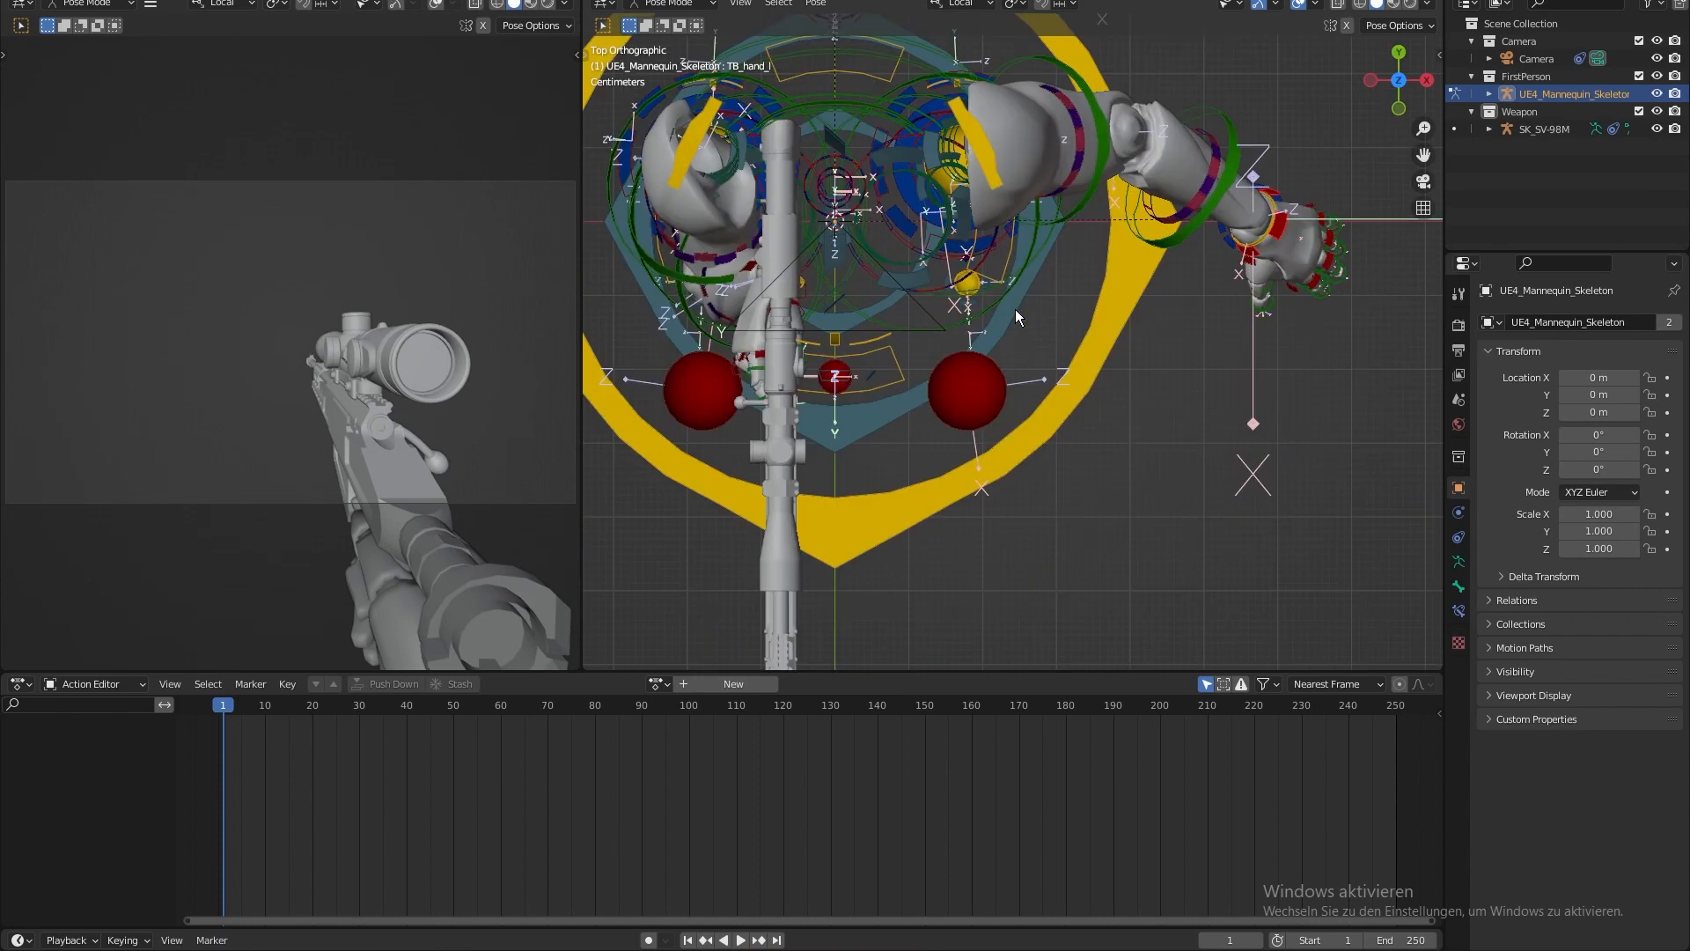
key(g)
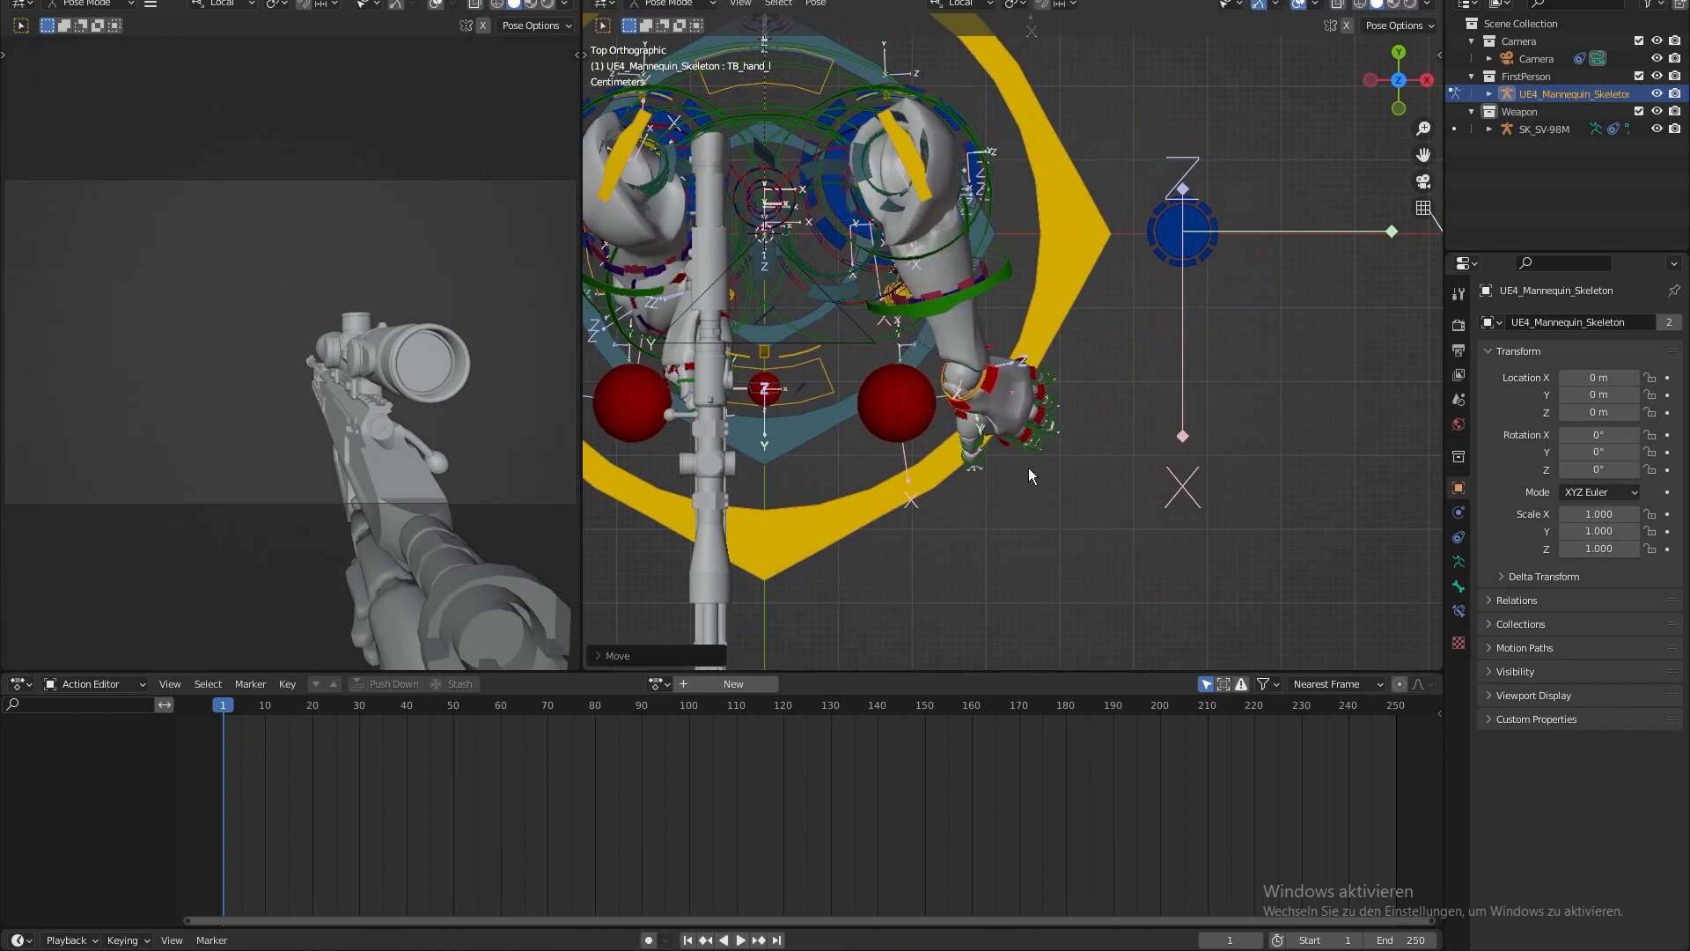
click(1028, 471)
- Move the left hand farther forward in top view and bring it inward toward the rifle
shift+middle_drag(1041, 440, 1072, 291)
key(g)
click(1078, 457)
scroll(1119, 304, down, 3)
scroll(1126, 305, down, 1)
shift+middle_drag(1128, 306, 1144, 323)
key(g)
click(1041, 348)
middle_drag(1042, 351, 903, 315)
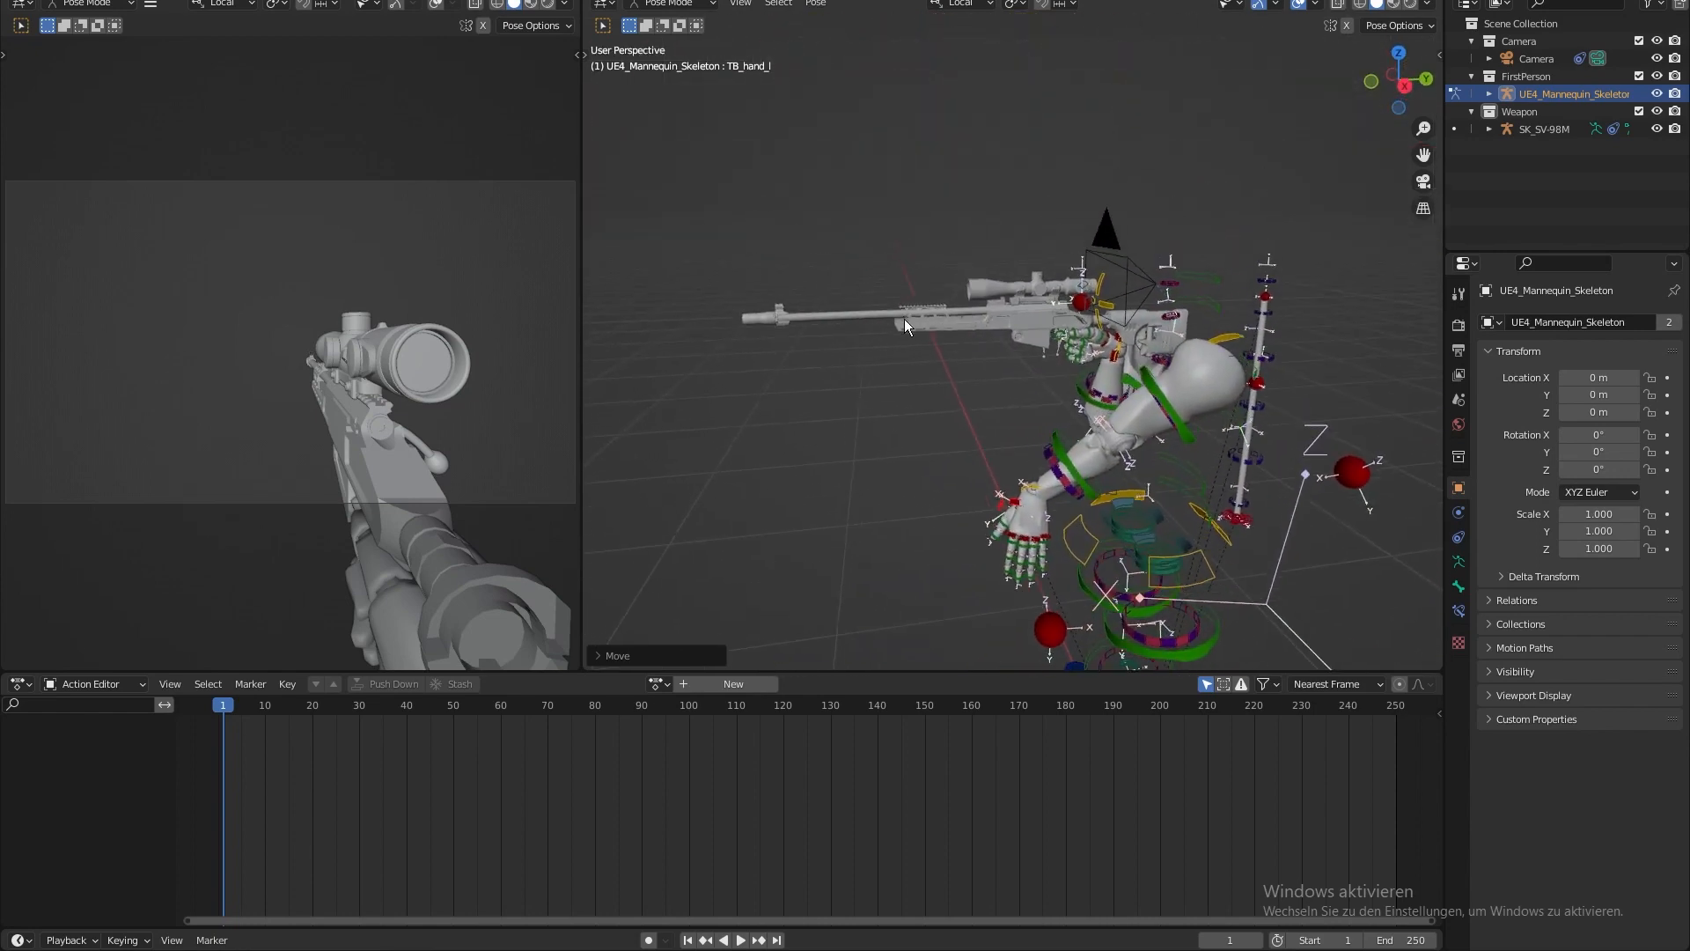
- Rotate the left hand in side view and raise it toward the rifle's underside
key(KP_3)
key(r)
click(1127, 359)
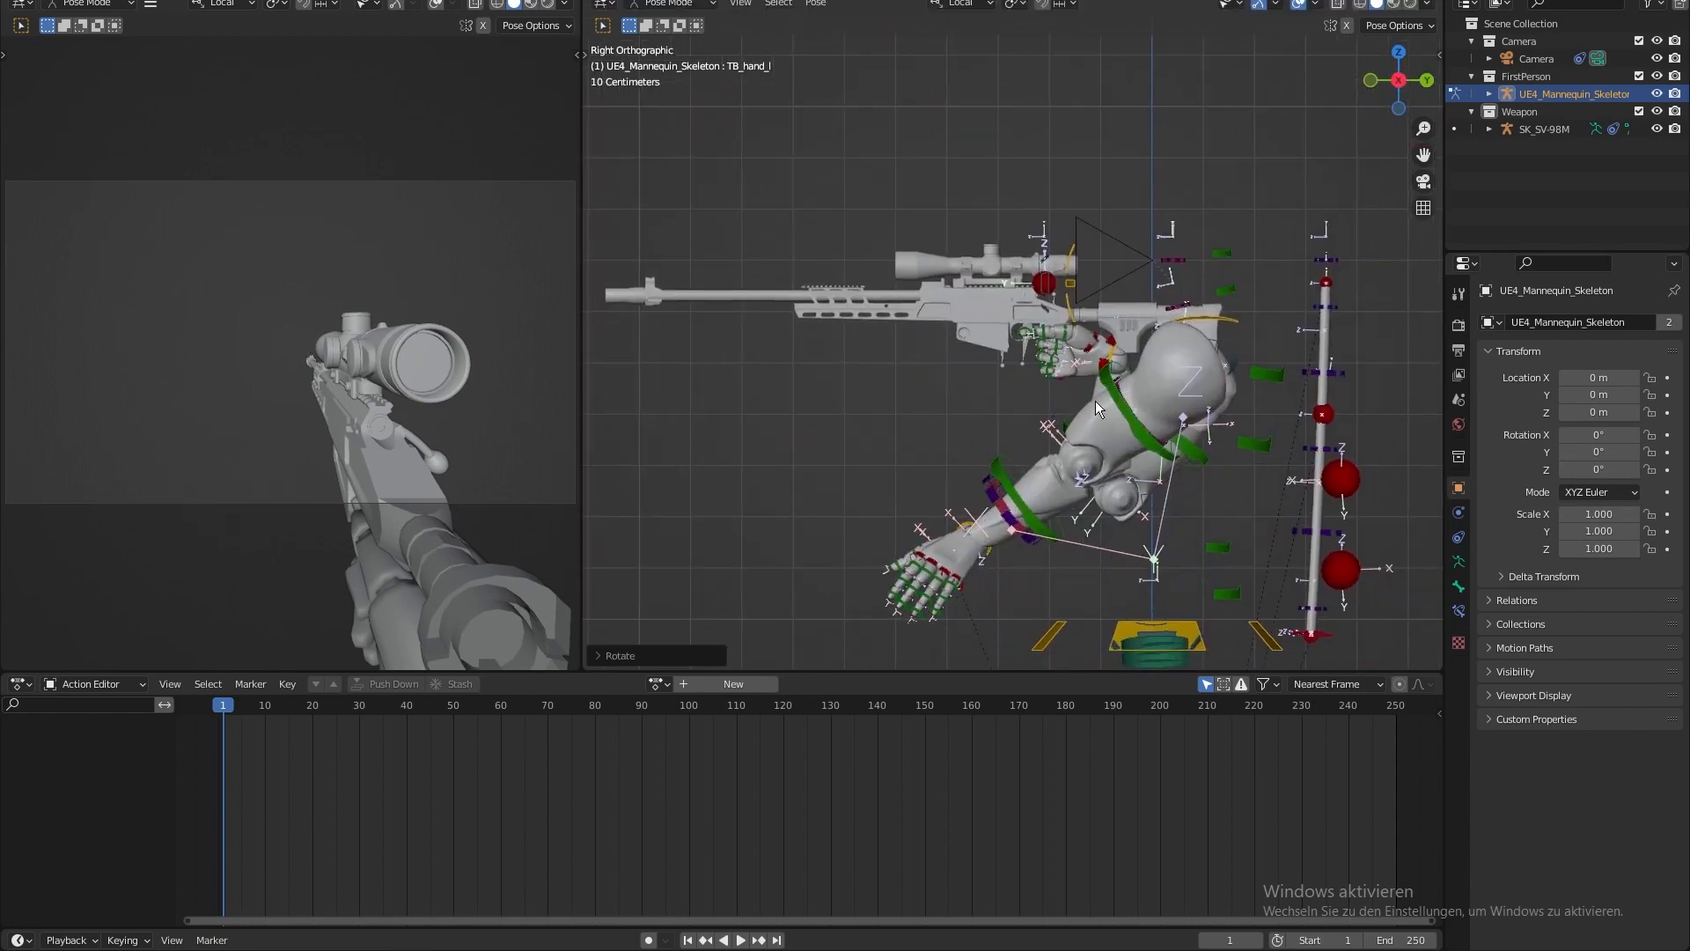
key(g)
click(1071, 182)
middle_drag(1070, 182, 1080, 187)
- Rotate the left hand in top view to turn it toward the rifle's handguard
key(KP_7)
key(r)
click(1044, 454)
- Reposition the left elbow's red pole control in top view to correct the arm's bend
mouse_move(1084, 391)
shift+middle_down()
mouse_move(1116, 367)
mouse_move(1122, 323)
shift+middle_up()
scroll(1113, 269, down, 2)
shift+middle_drag(1219, 177, 1061, 309)
drag(1056, 238, 972, 165)
key(g)
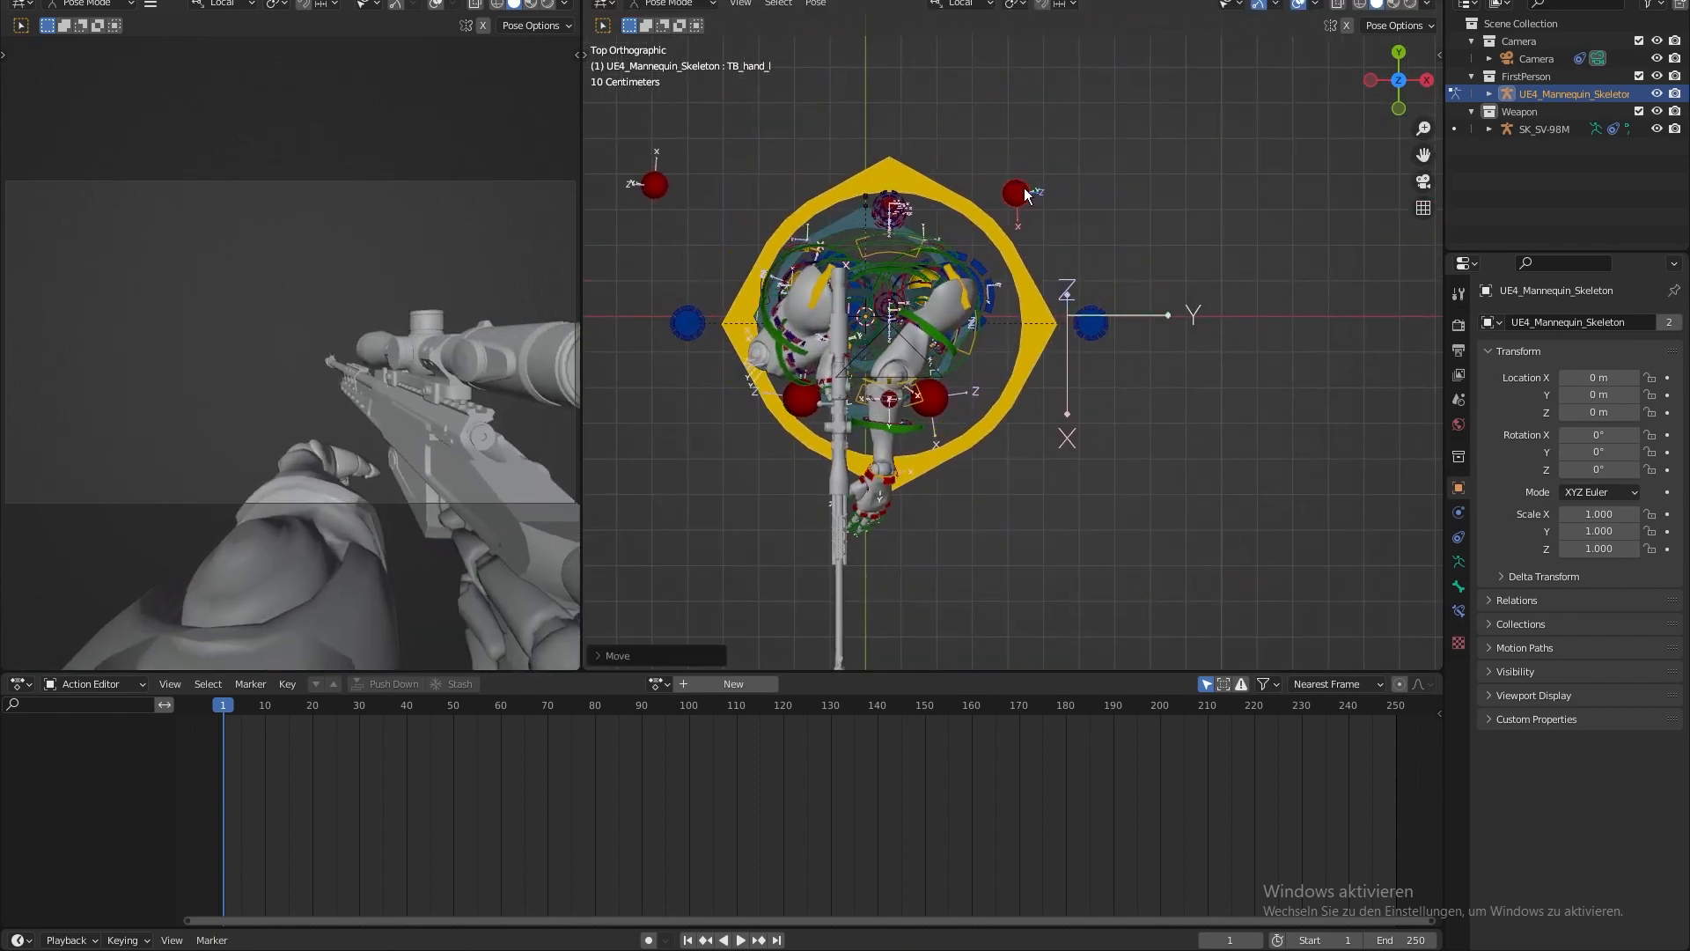
click(1009, 222)
scroll(1006, 202, up, 3)
shift+middle_drag(948, 289, 949, 167)
click(1023, 249)
key(g)
click(994, 317)
- Lower the left elbow's red pole control in front view so the elbow points downward and outward
key(KP_1)
scroll(1016, 253, down, 1)
key(g)
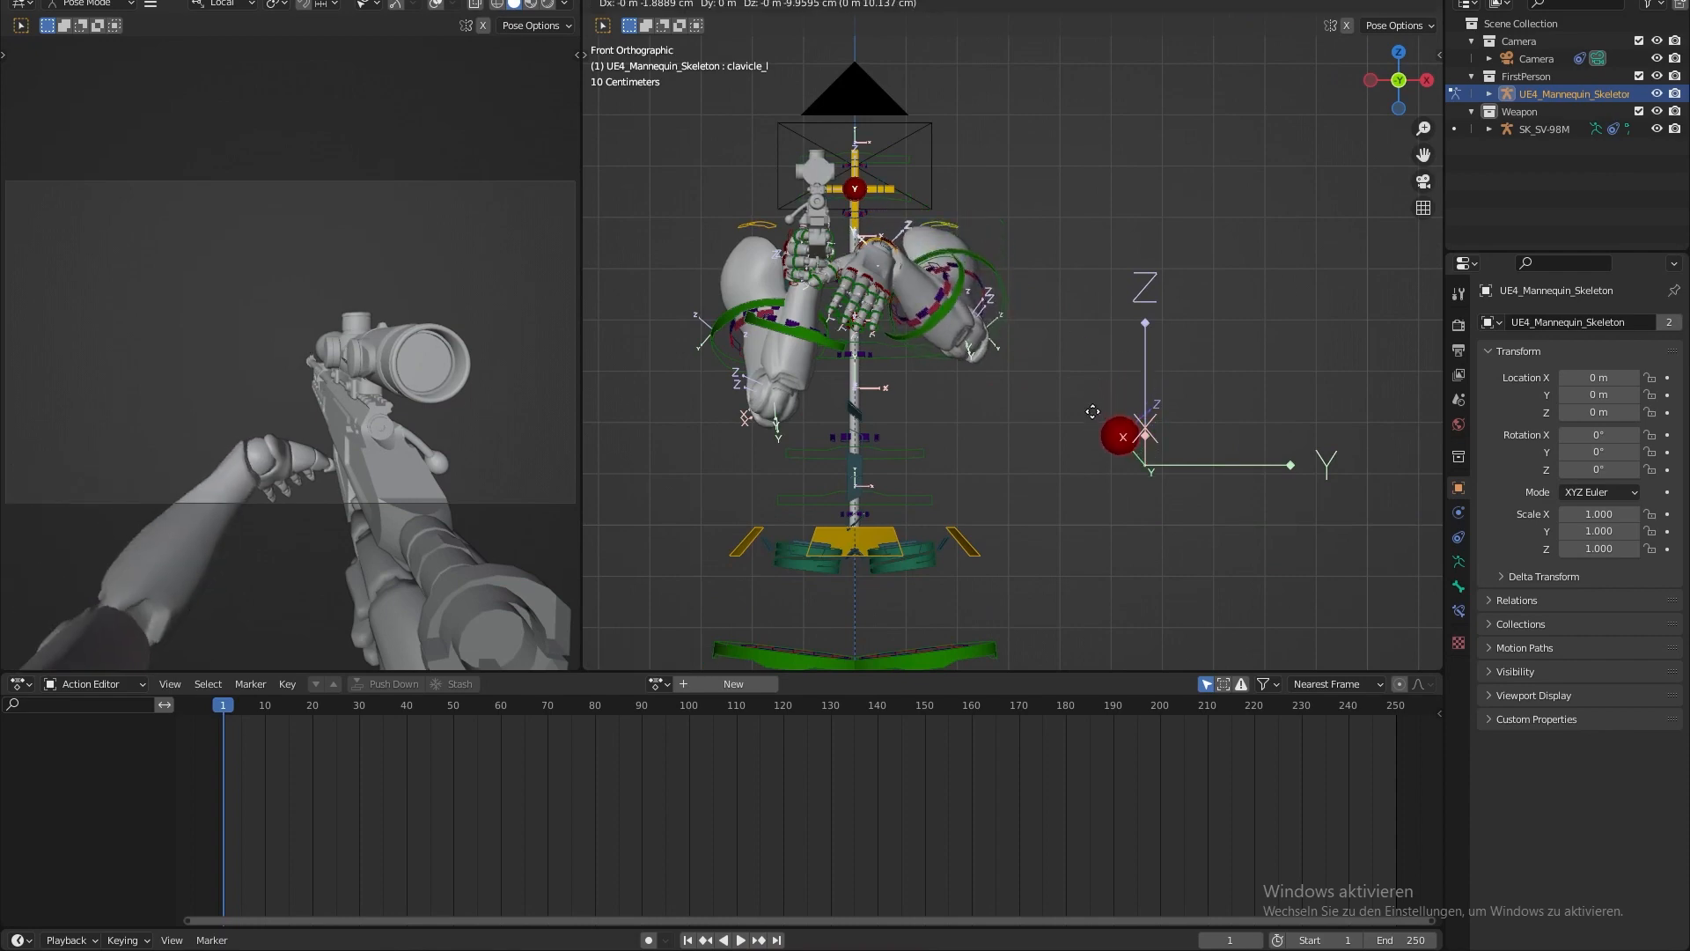
click(1094, 427)
- Rotate the left hand in side view so its fingers point forward and up alongside the rifle
shift+middle_drag(986, 336, 1064, 405)
scroll(1061, 404, up, 1)
key(KP_3)
scroll(1064, 404, up, 2)
shift+middle_drag(814, 274, 975, 373)
click(940, 362)
scroll(975, 373, up, 2)
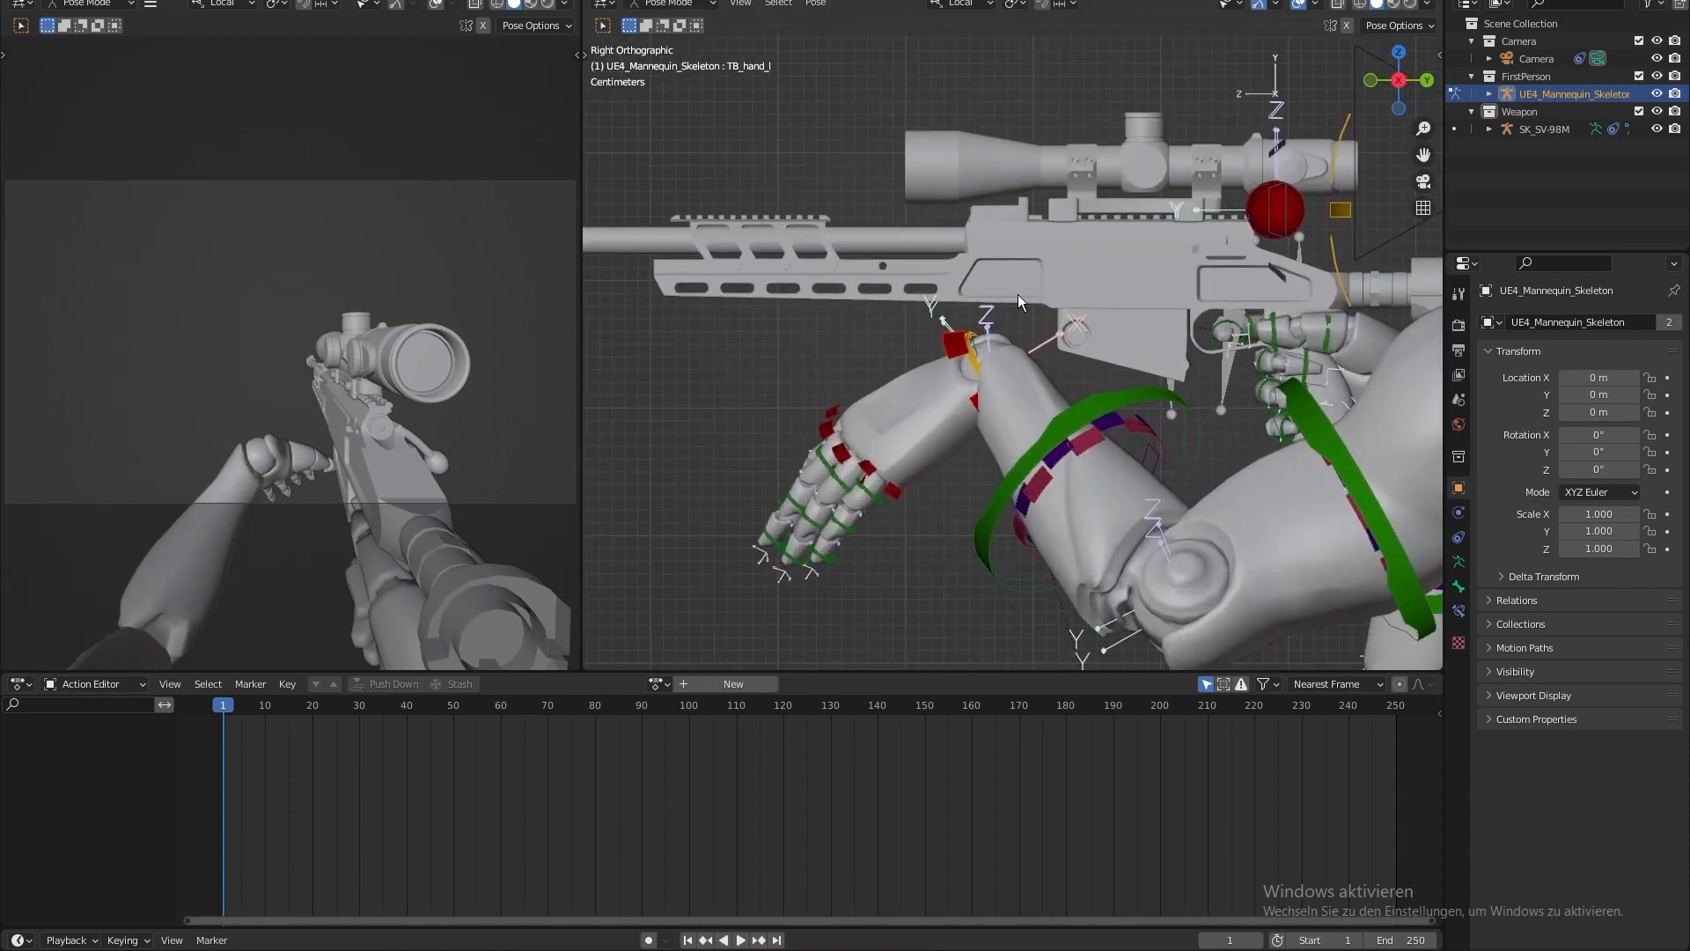
key(r)
click(1079, 371)
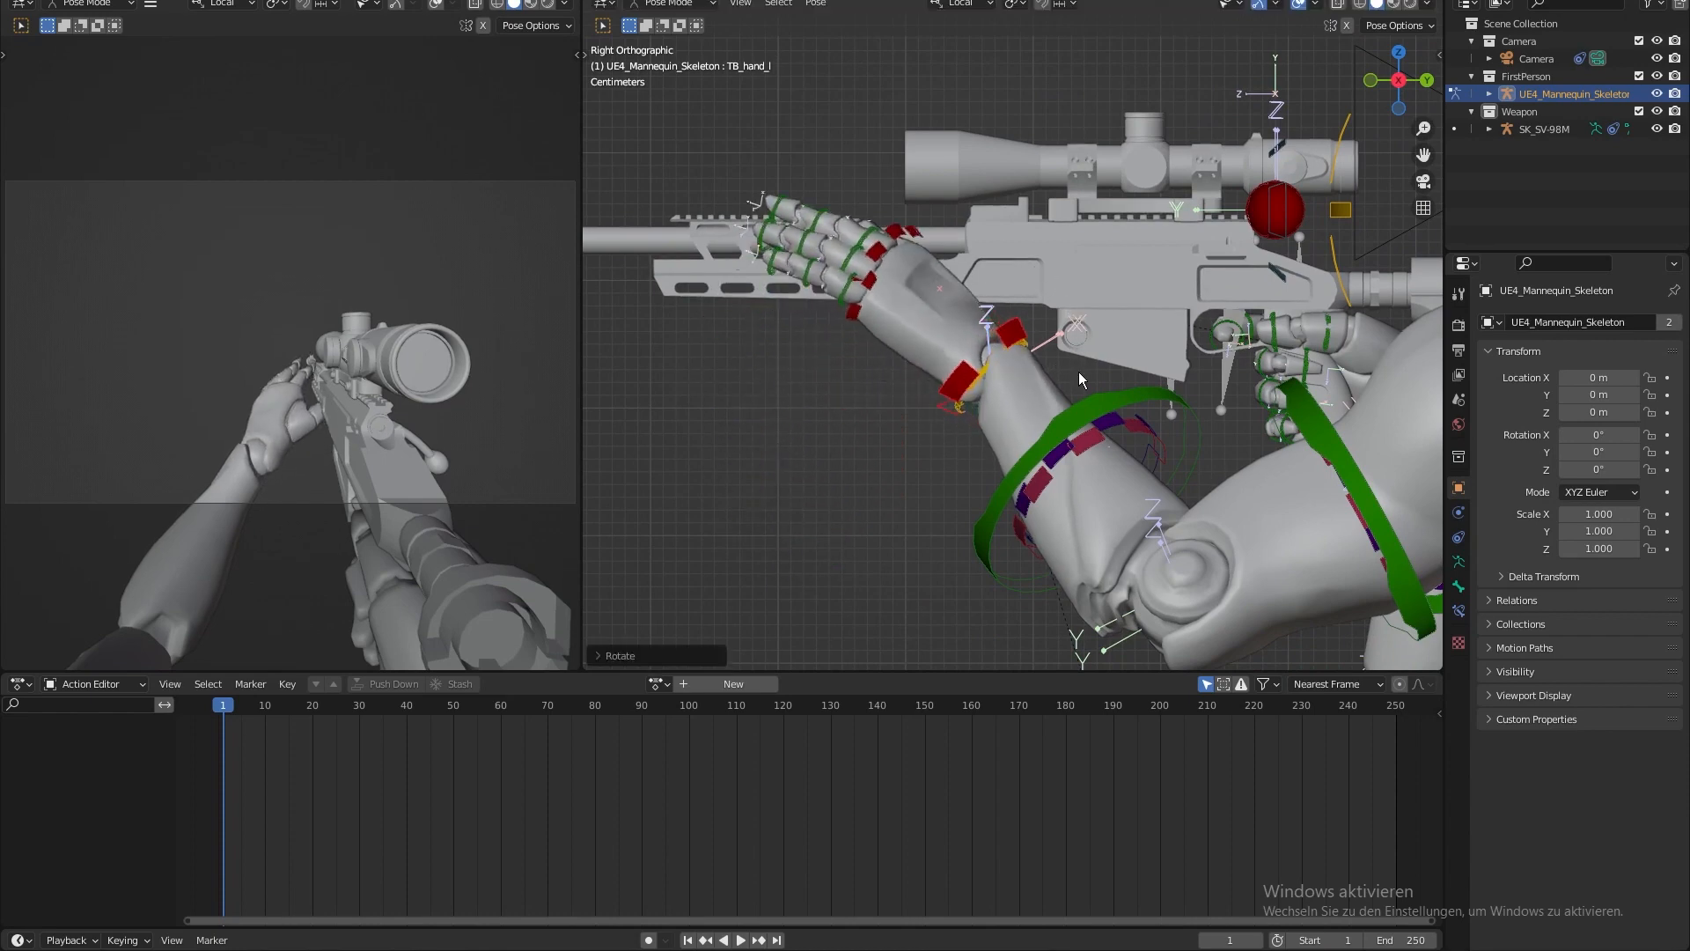
- Rotate the left hand toward the rifle in top view and move it forward along the handguard
key(KP_1)
key(r)
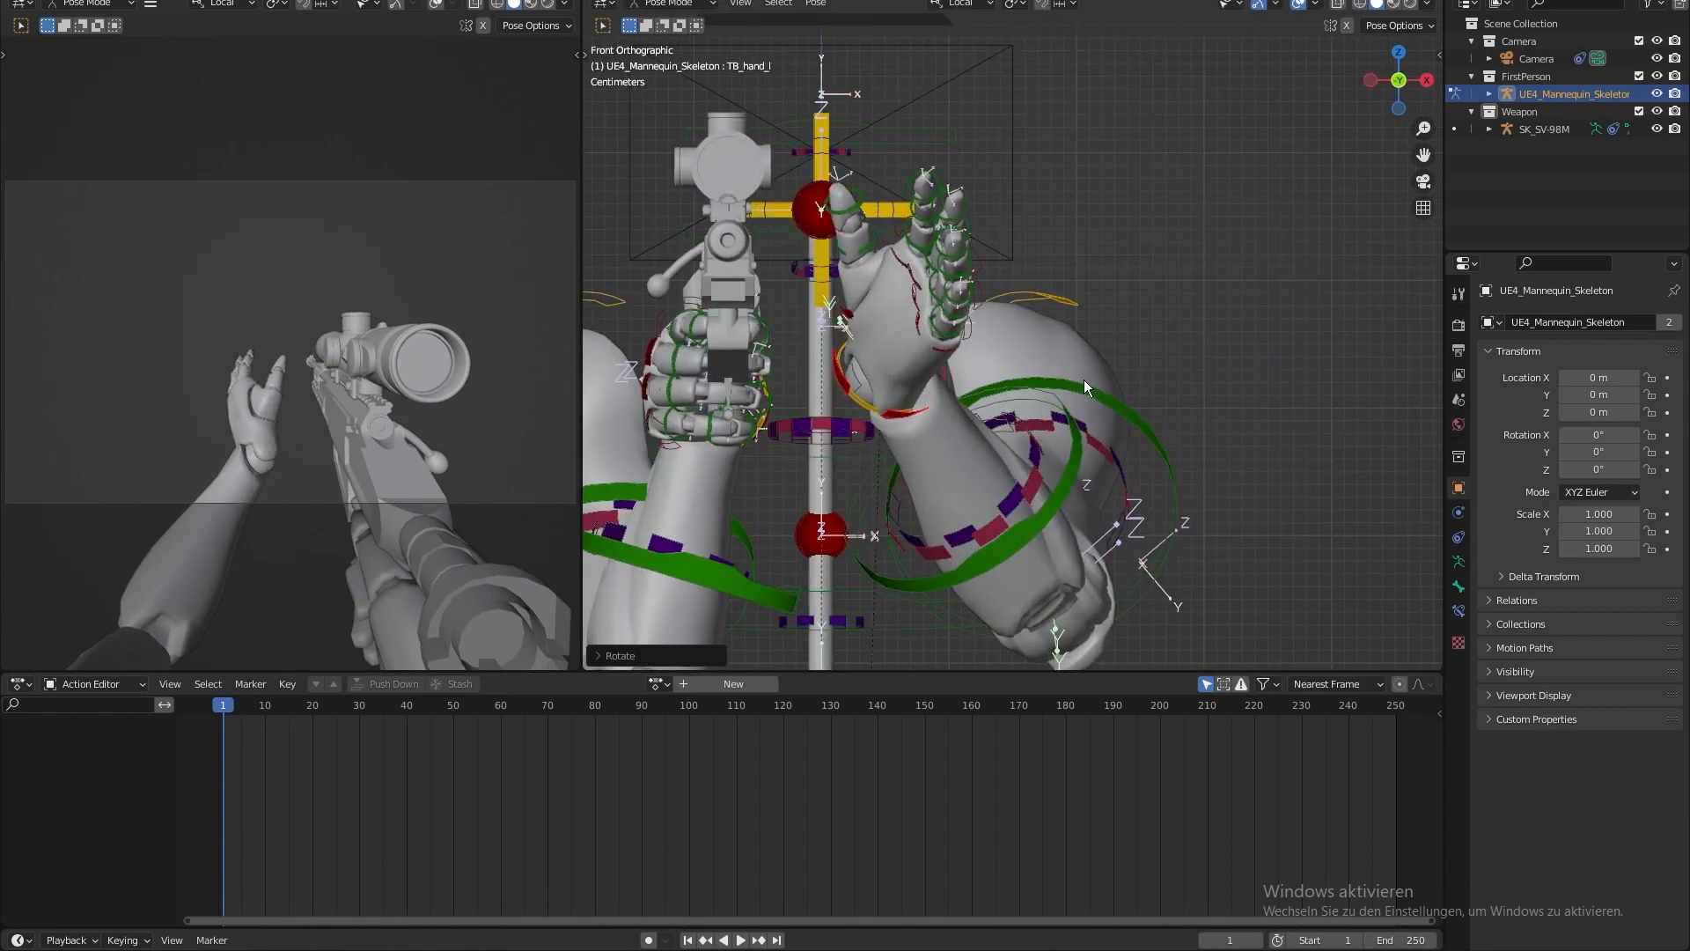
key(KP_7)
click(948, 480)
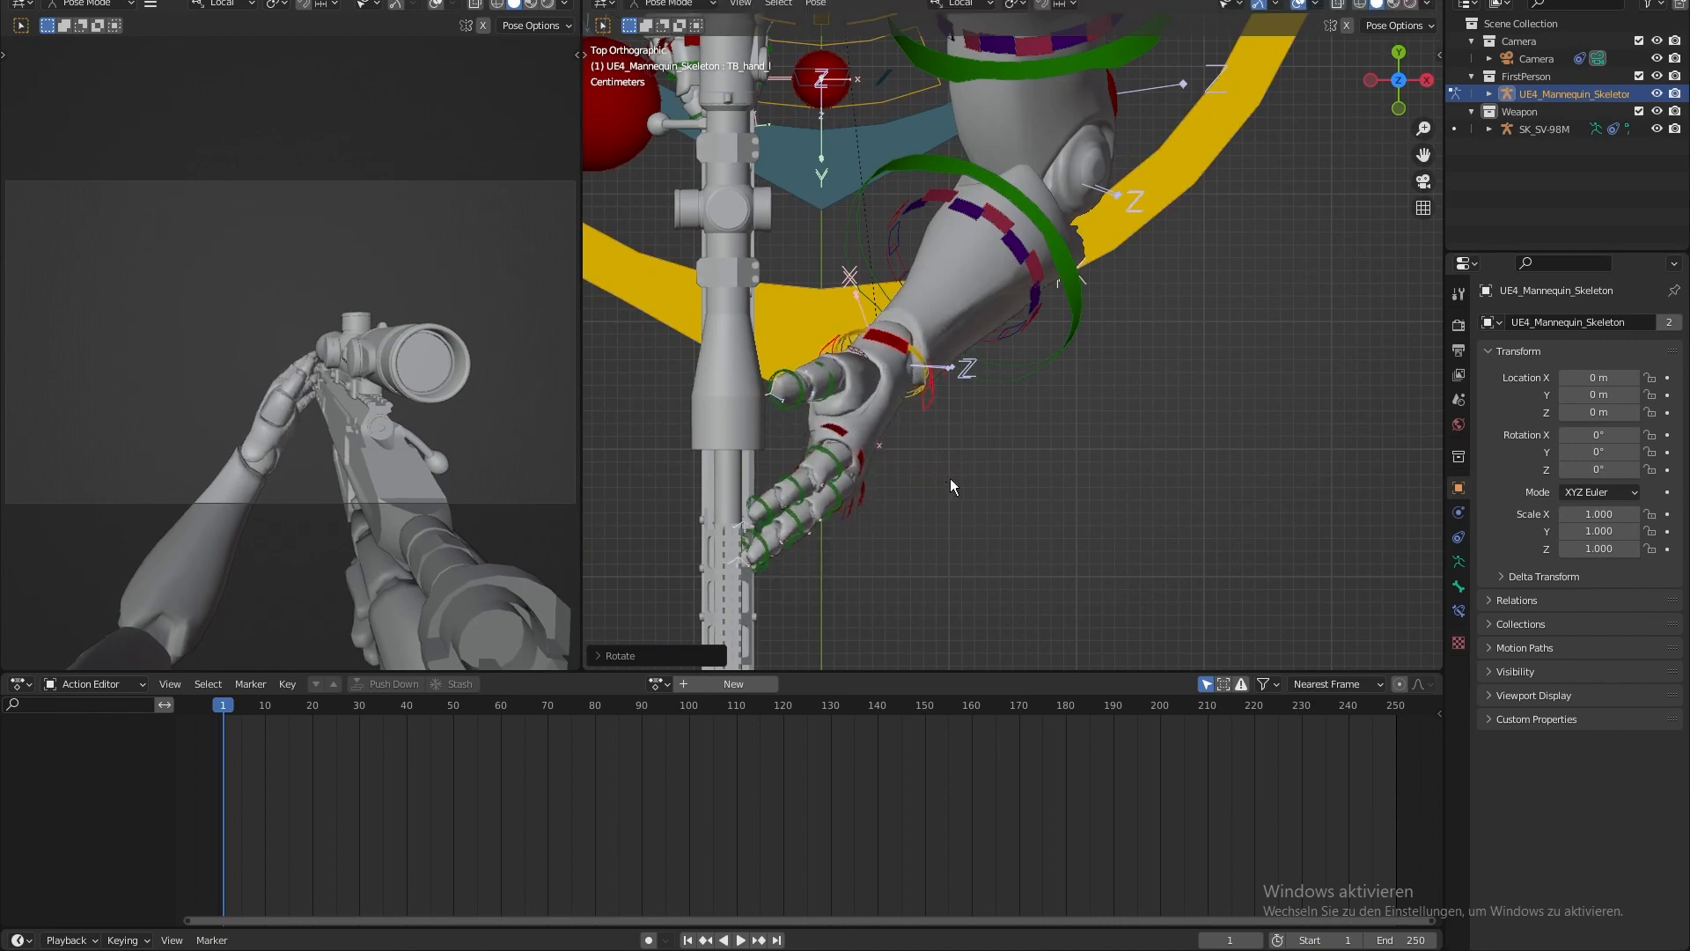
shift+middle_drag(963, 479, 982, 361)
key(g)
click(960, 429)
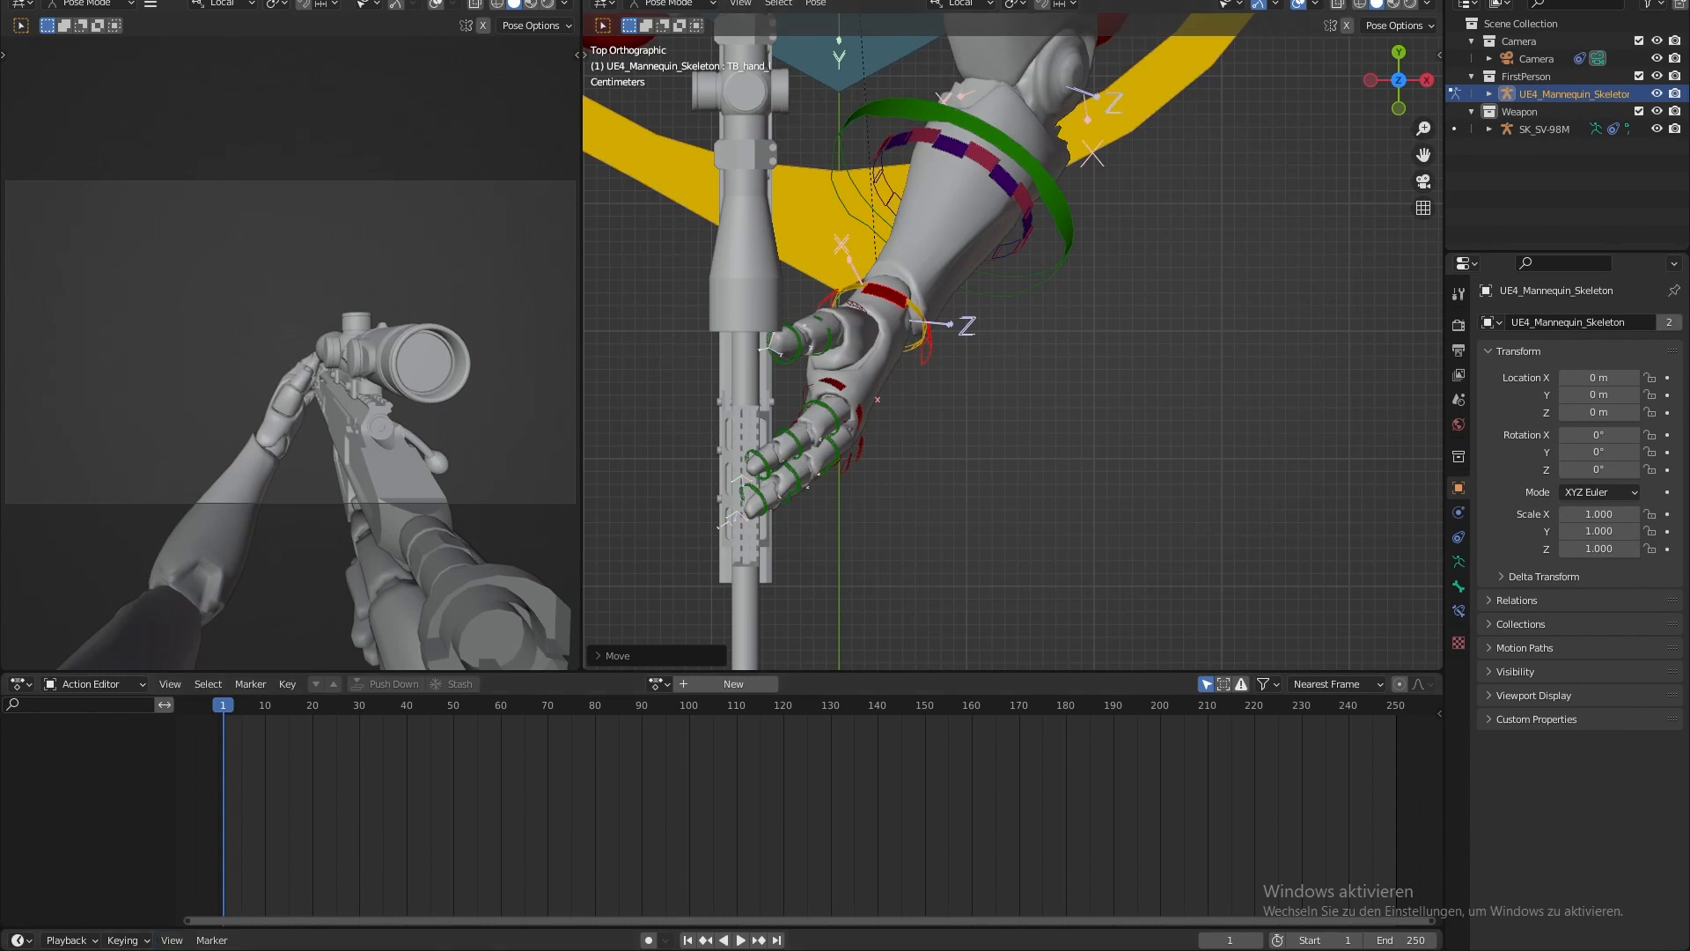
- Switch to File Explorer, go to the FPAP folder and open FPAP.uproject in Unreal Engine
key(alt+Tab)
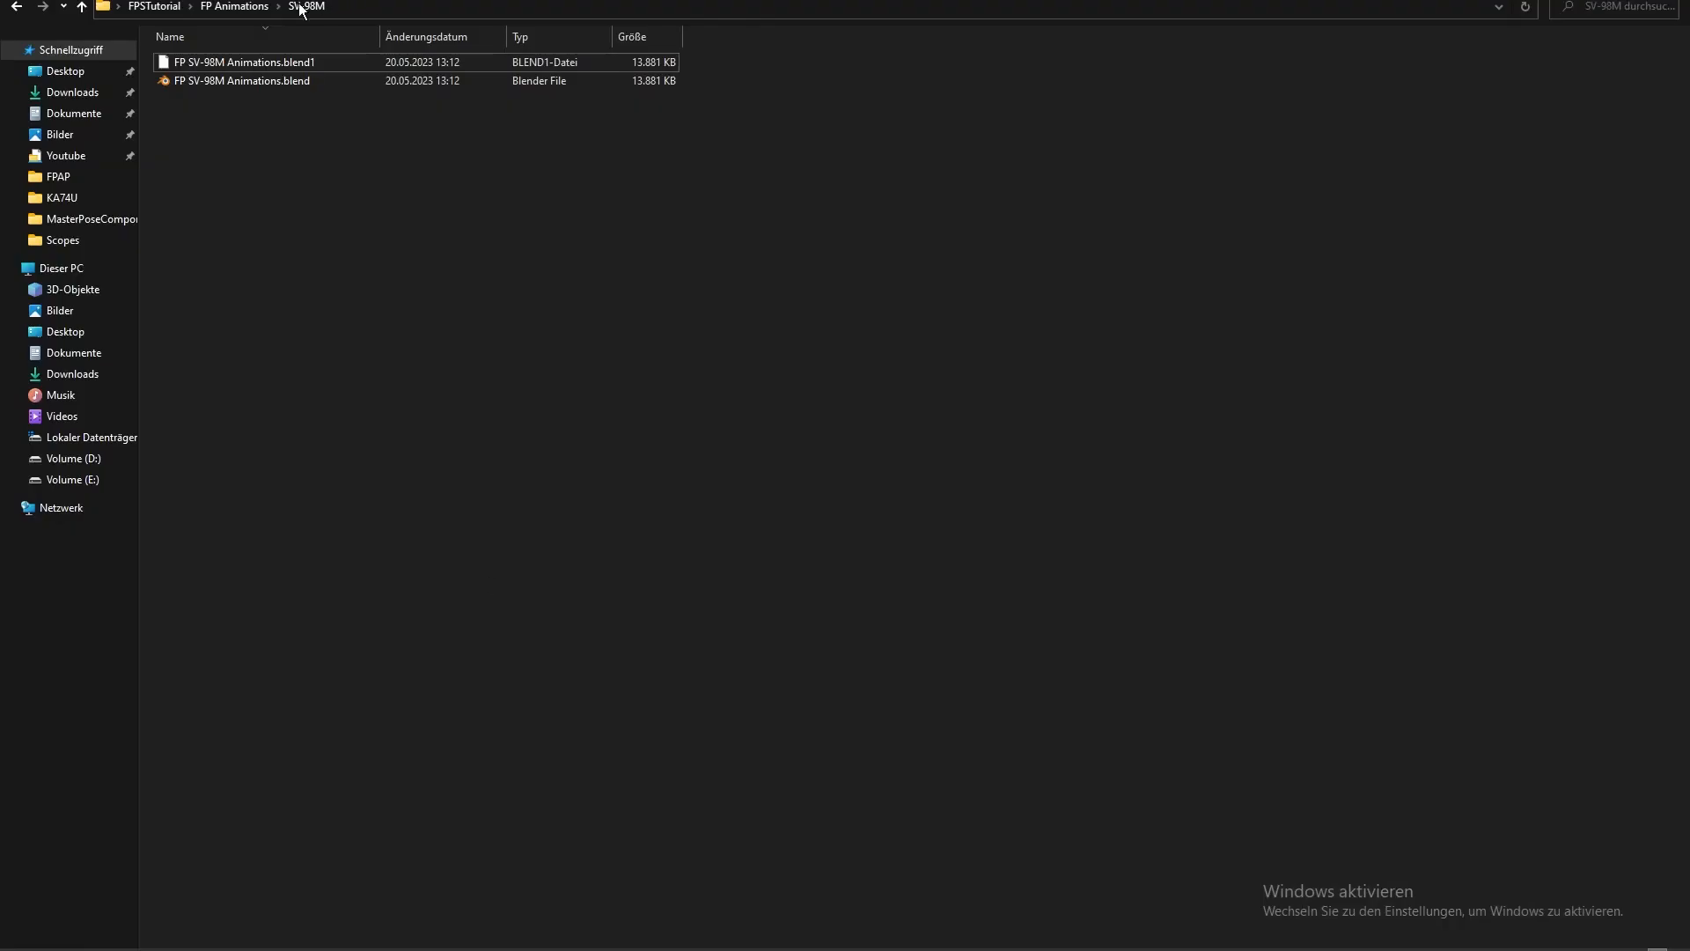
click(62, 176)
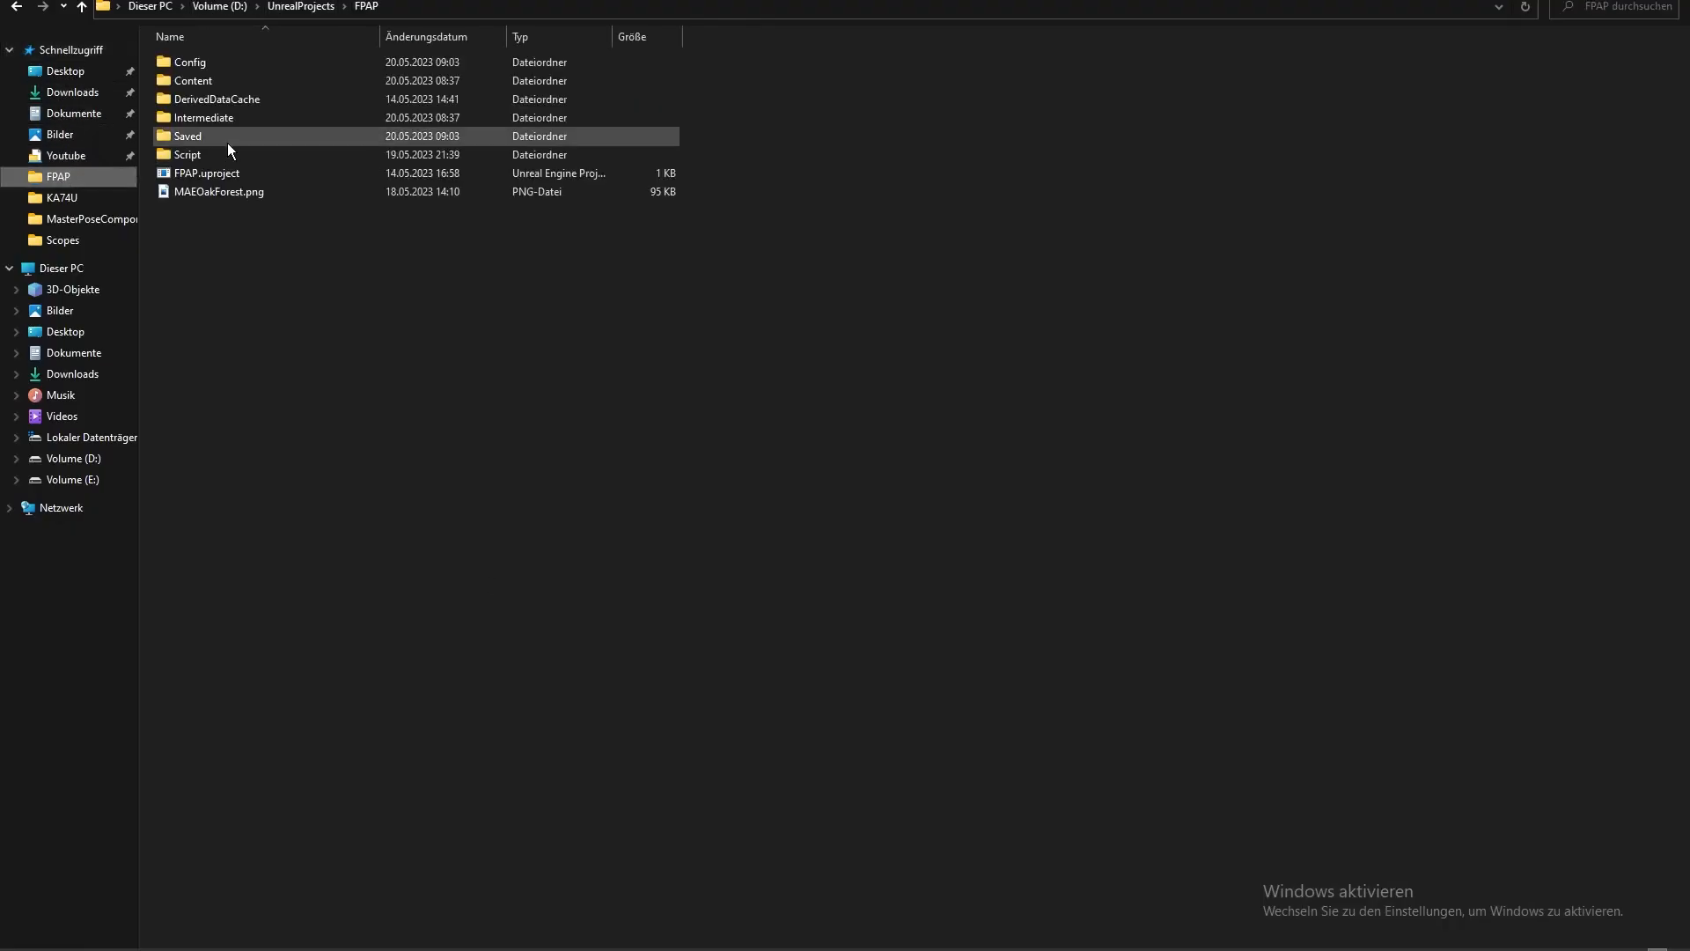
double_click(204, 174)
double_click(739, 457)
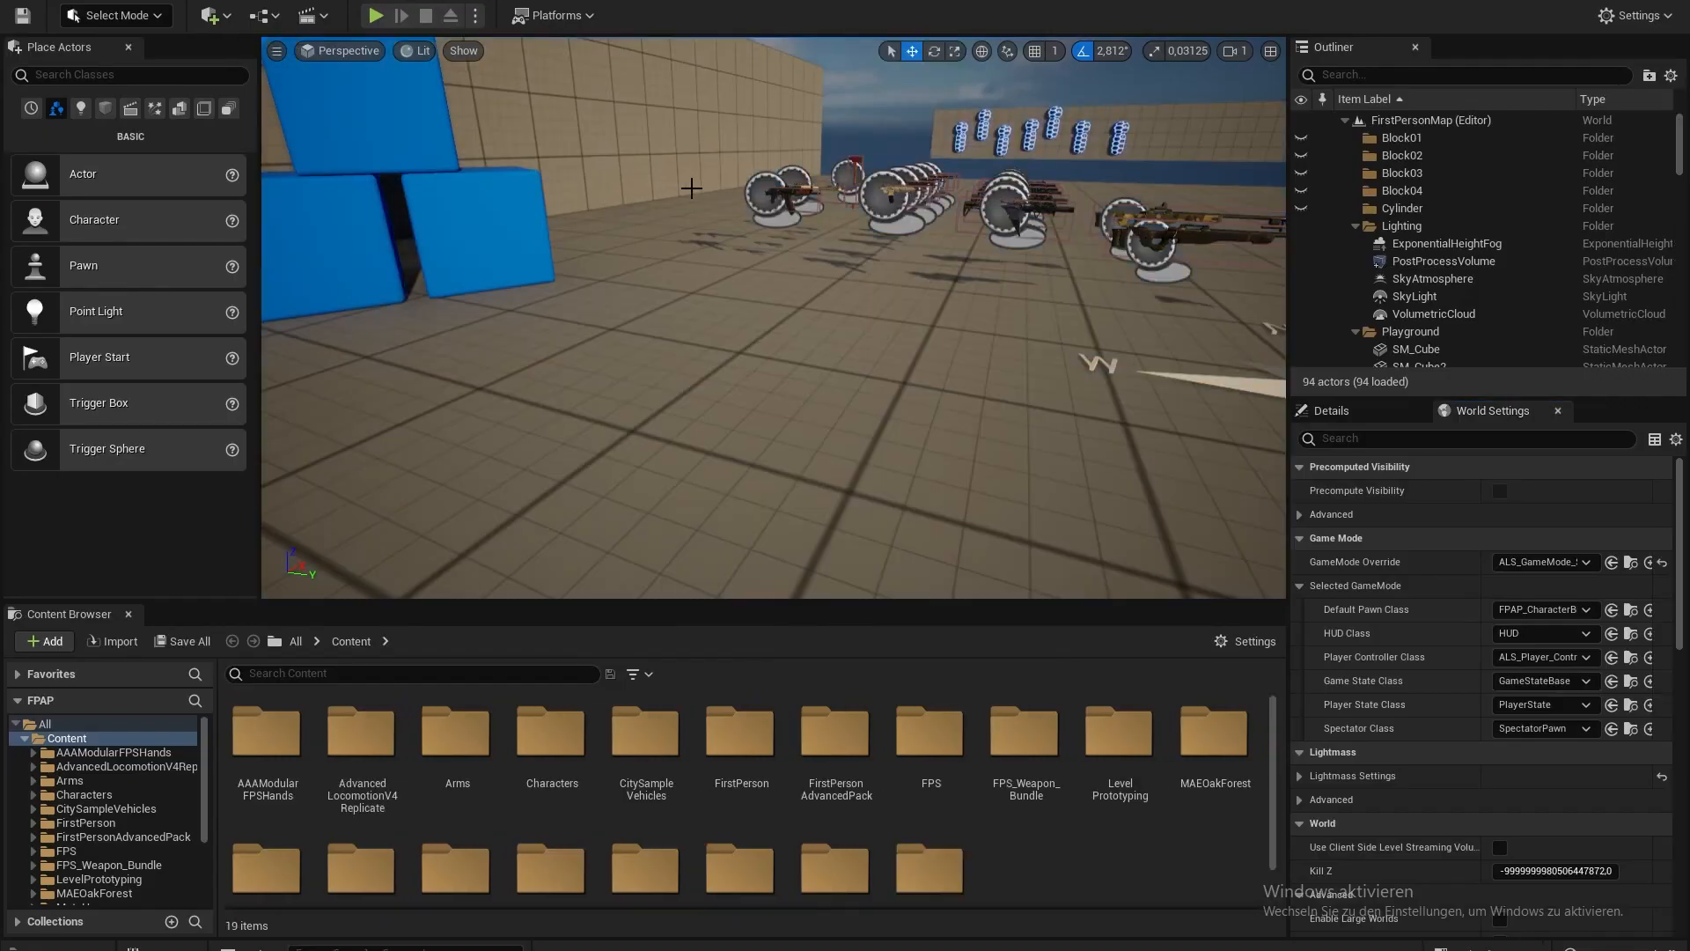
click(1624, 907)
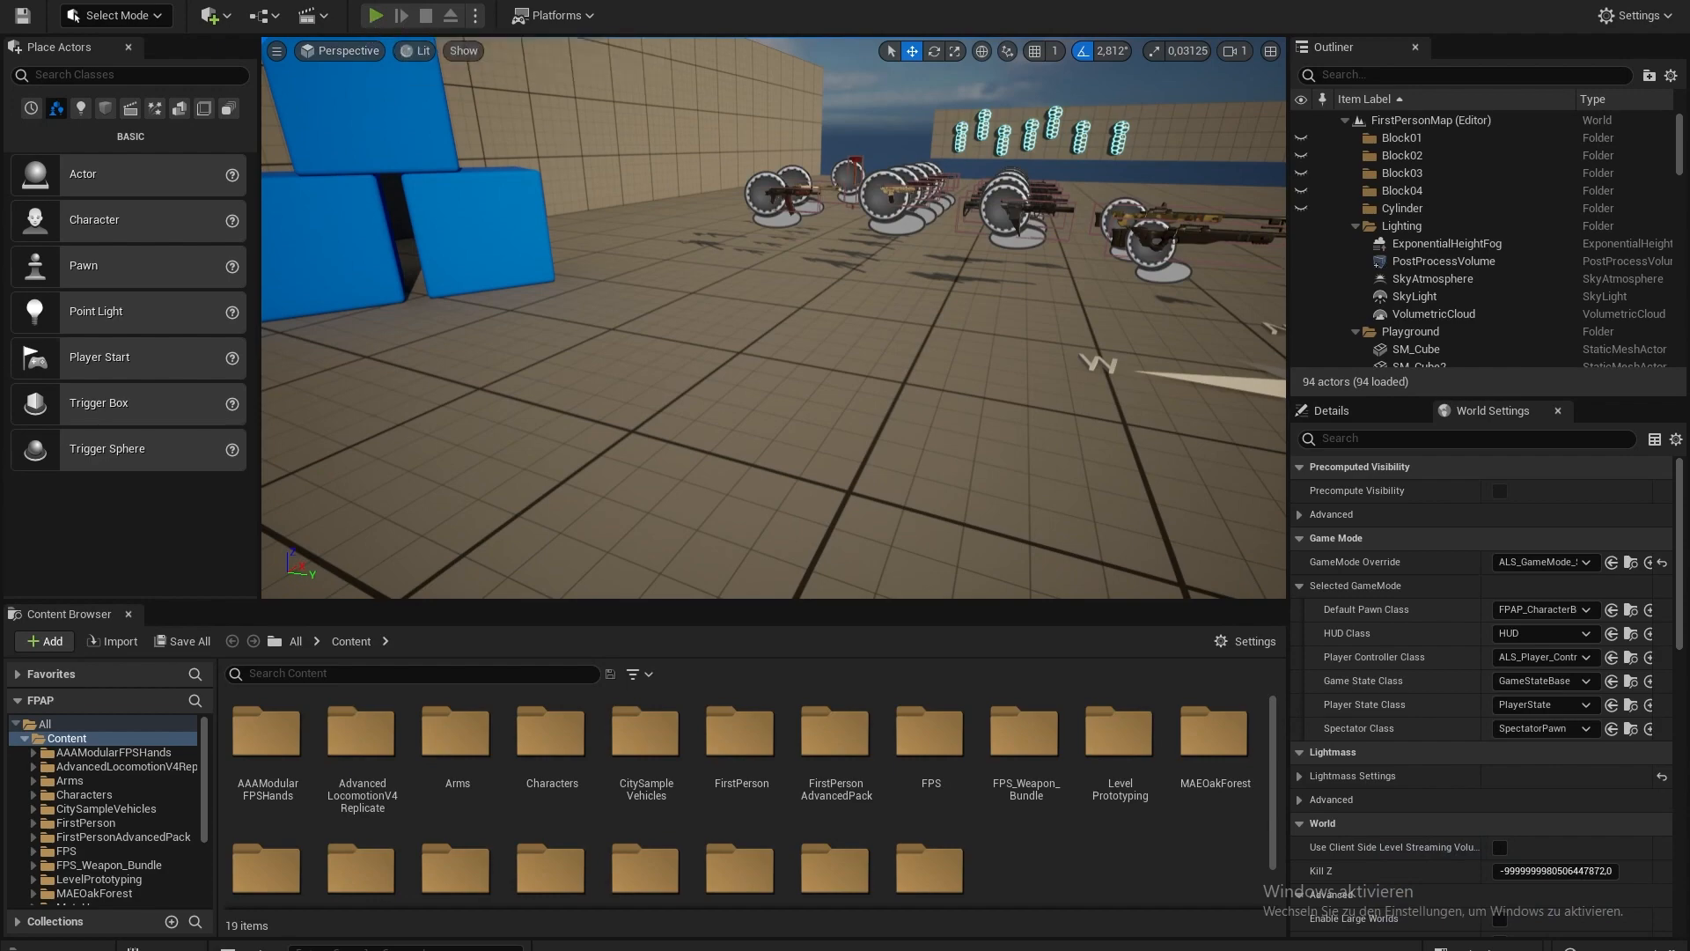
- Play the level full screen, pick up the camouflaged shotgun to examine its first-person pose, and end the play session
click(376, 16)
click(551, 155)
key(F11)
key(w)
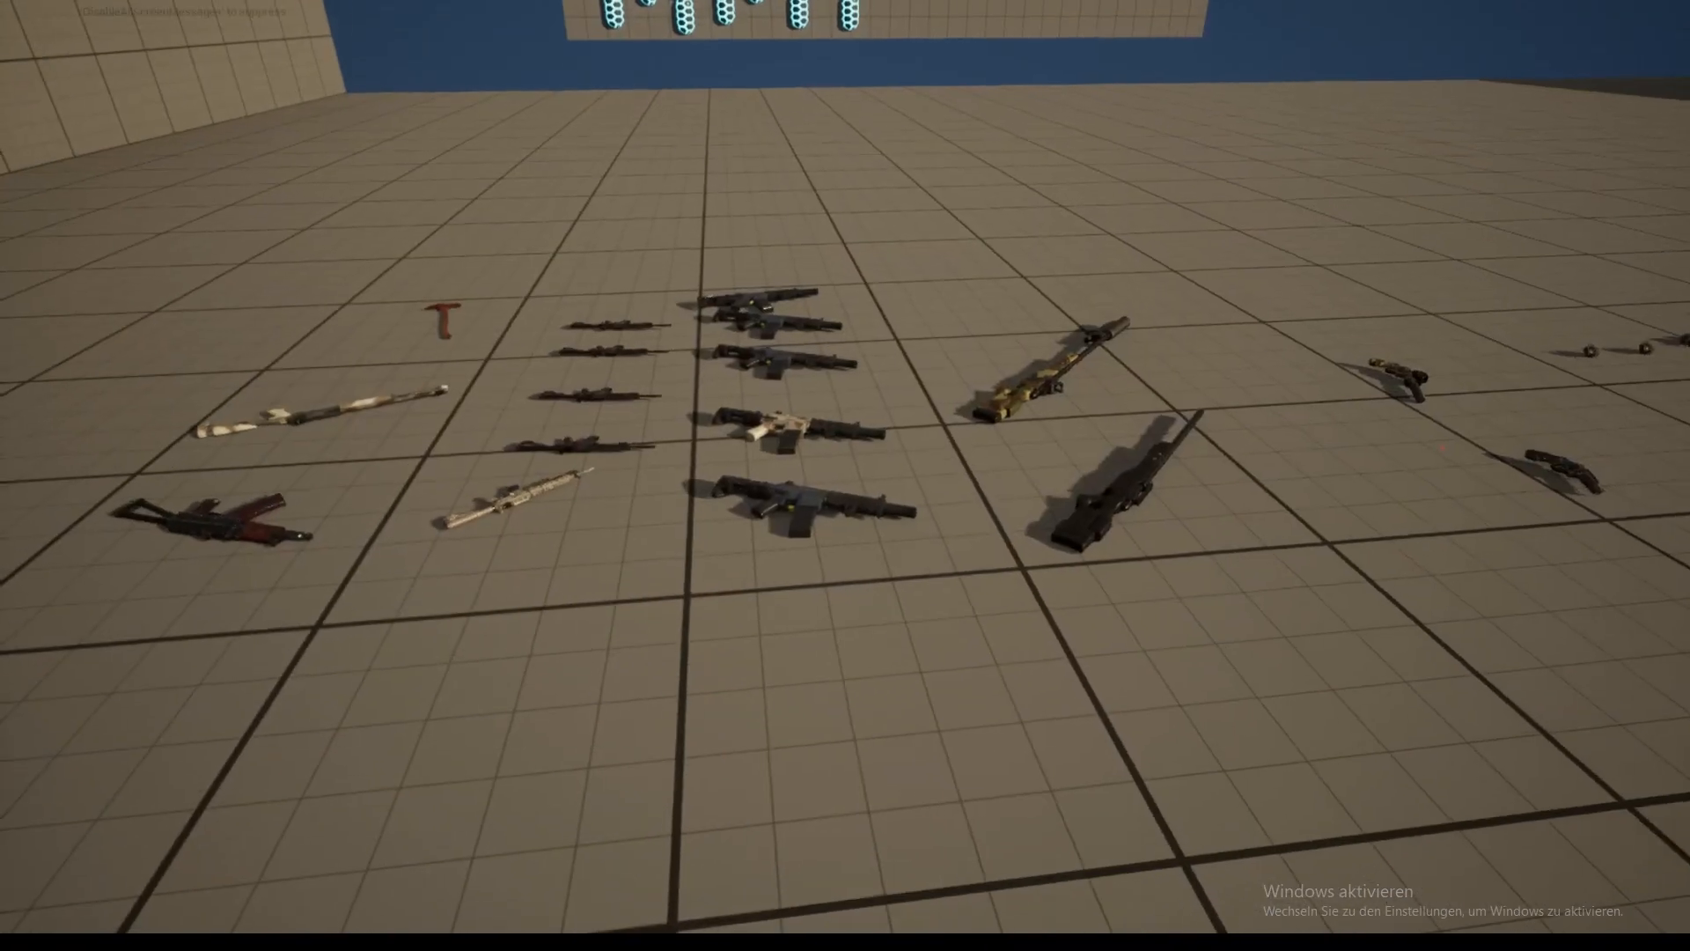
key(a)
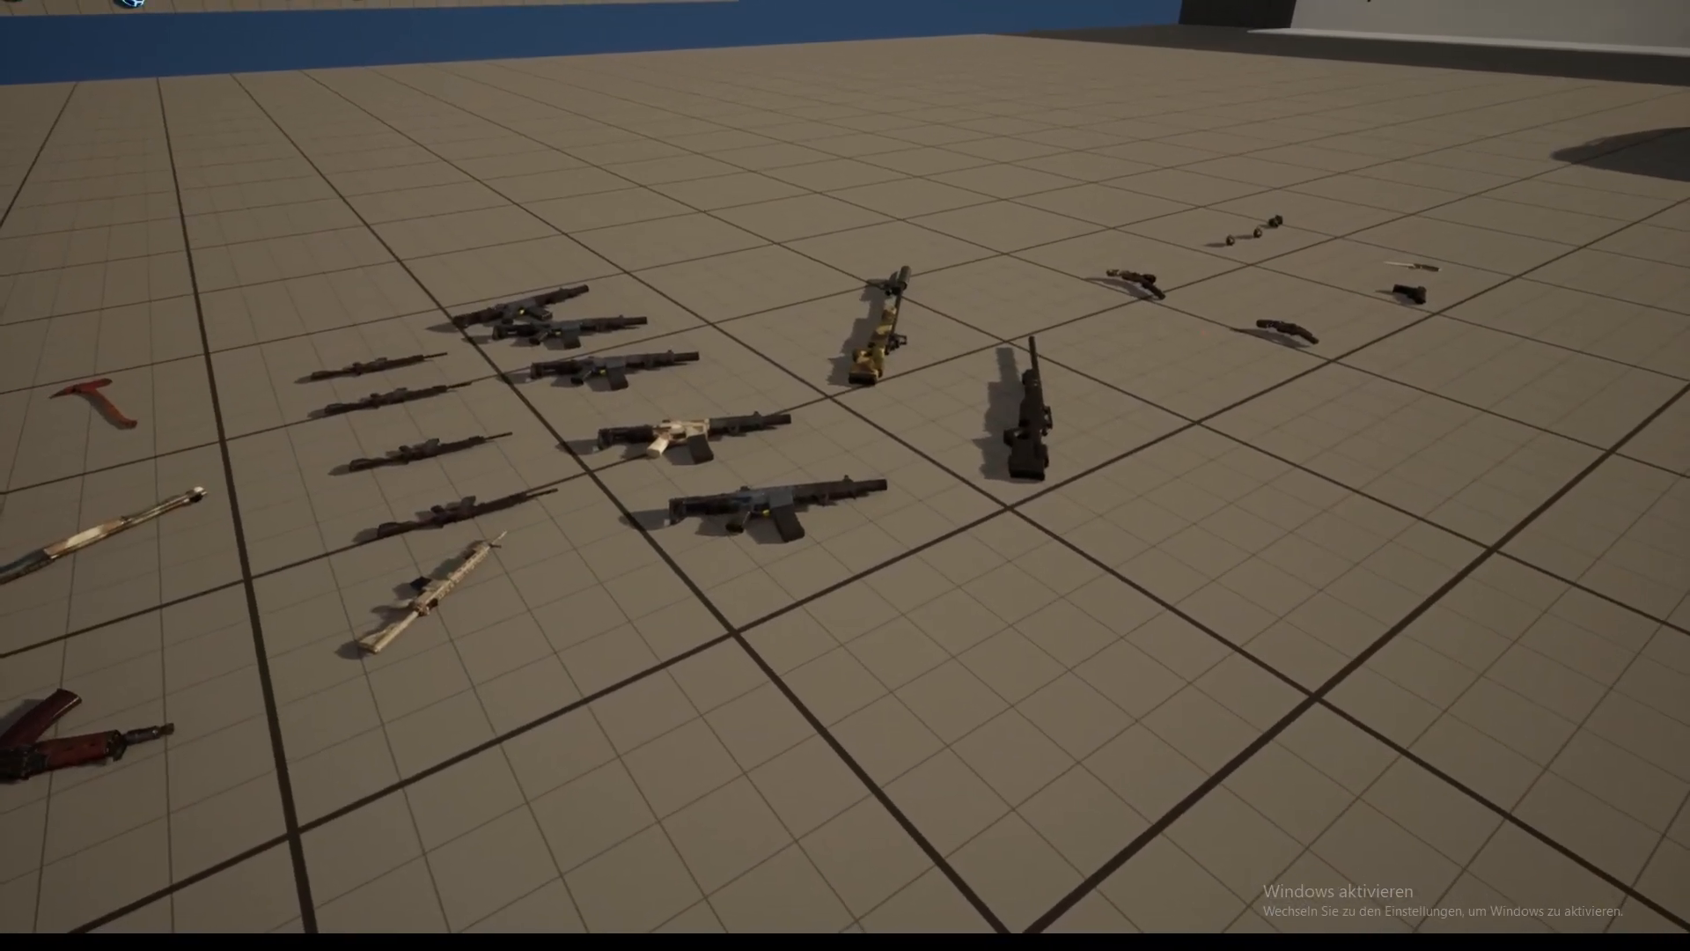
key(w)
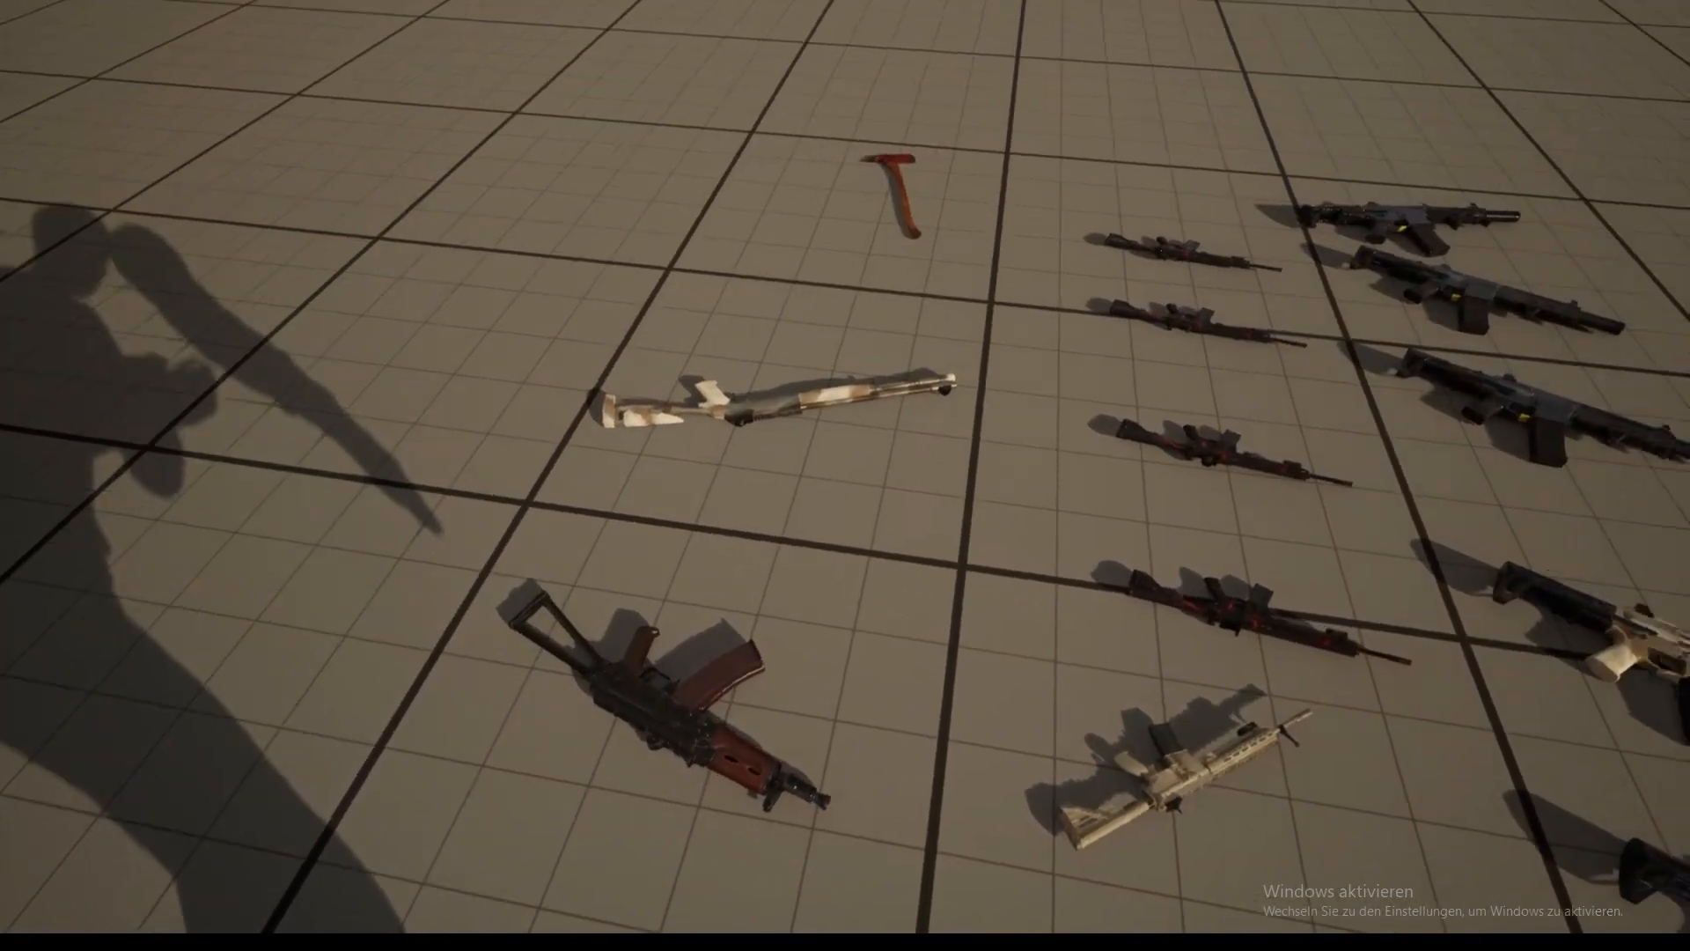
key(w)
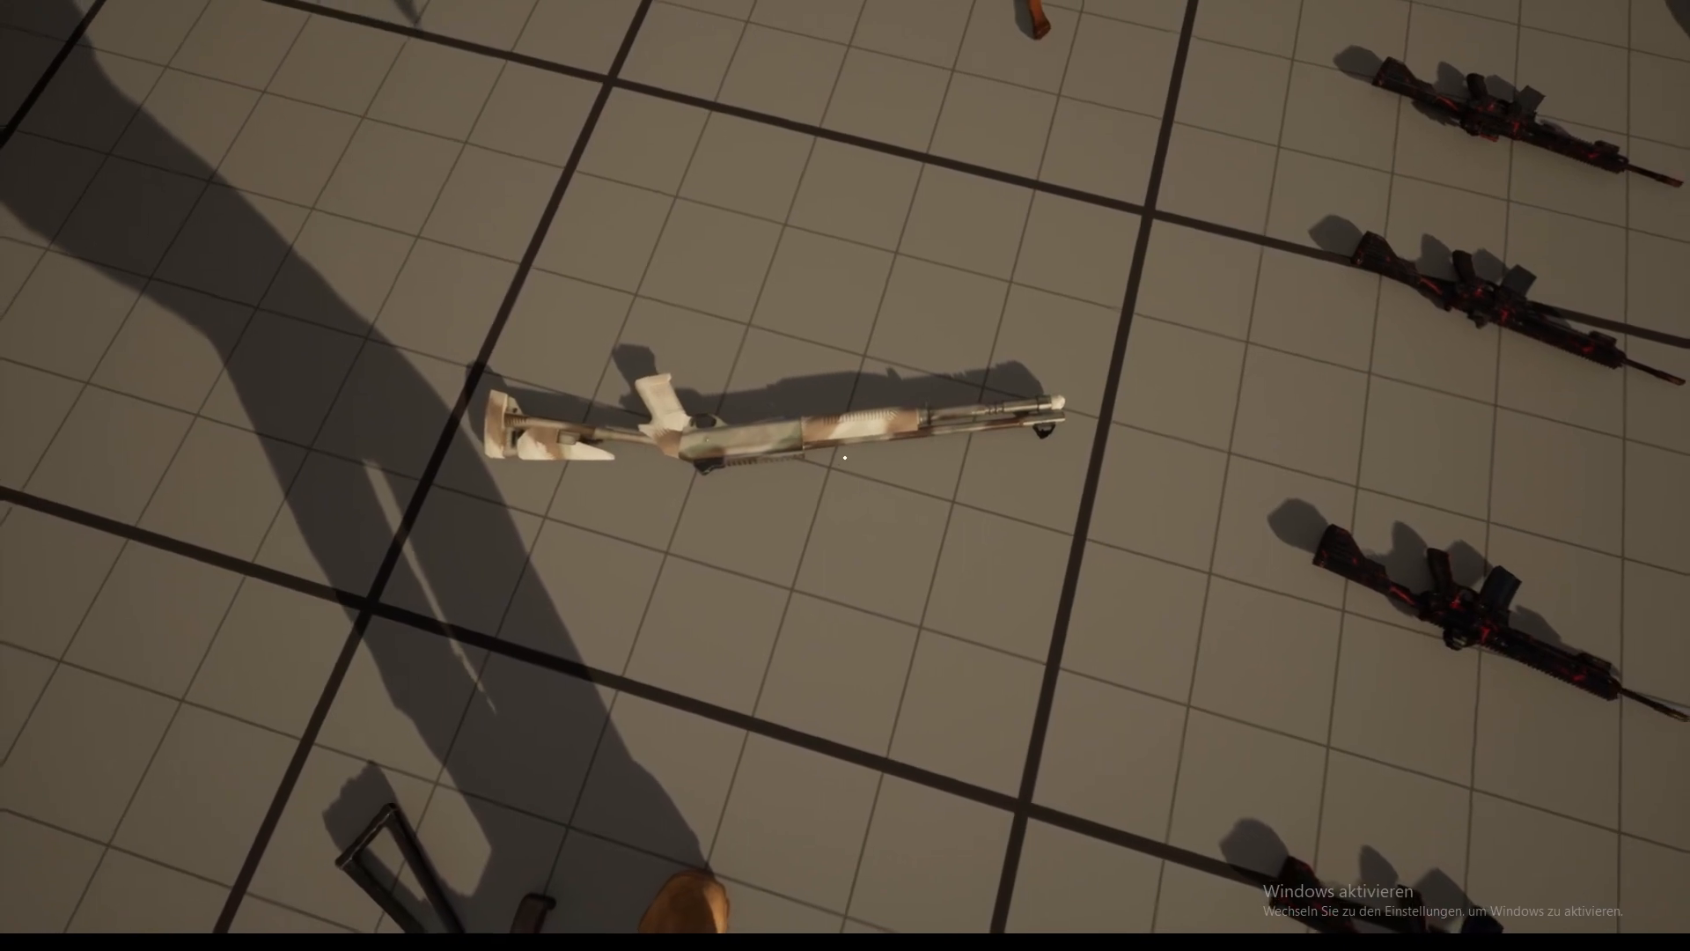
key(e)
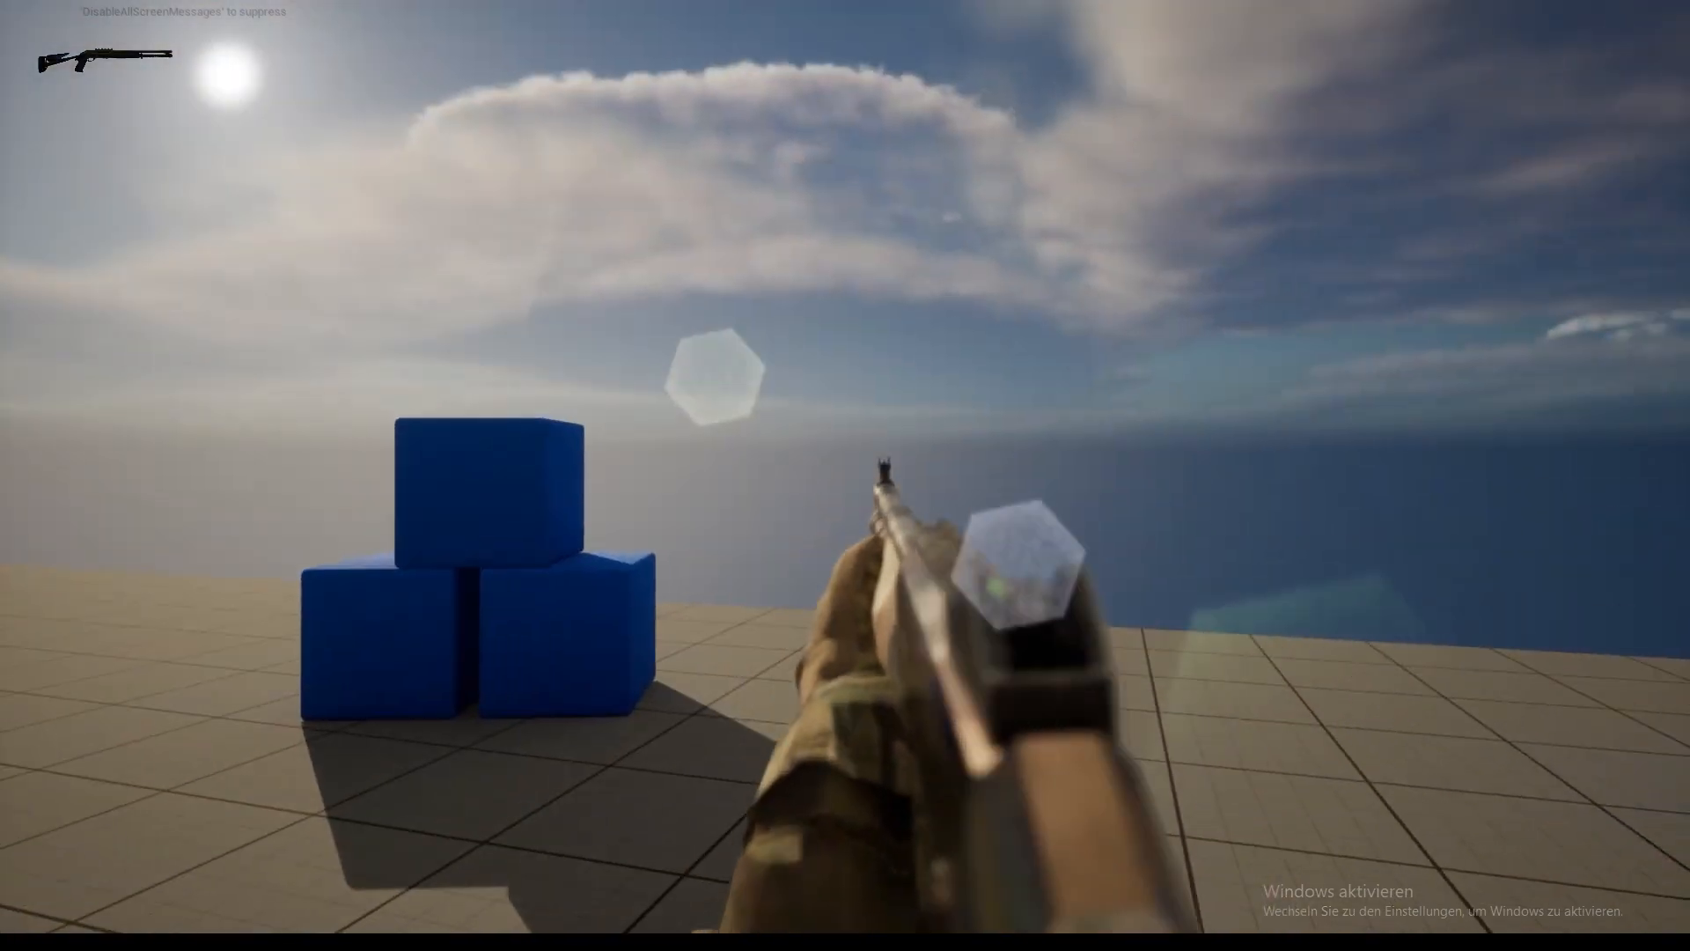
key(Escape)
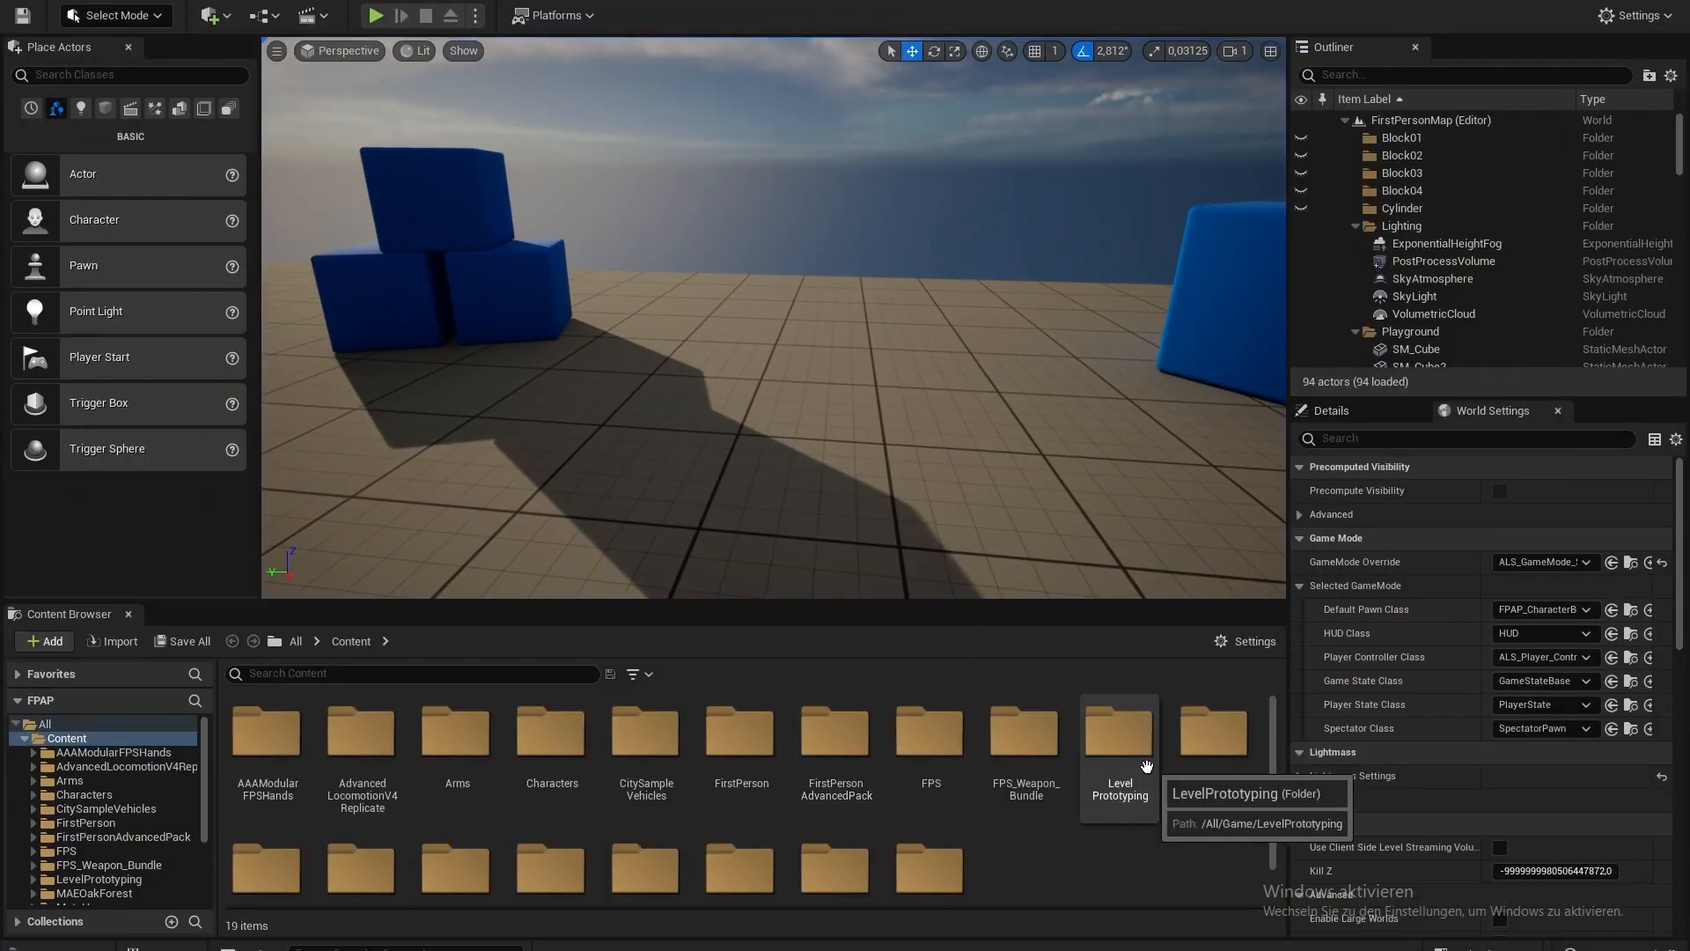
- Browse to the XM1014 folder in the first-person arms' Animations and open the FP_XM1014_Draw animation
double_click(831, 730)
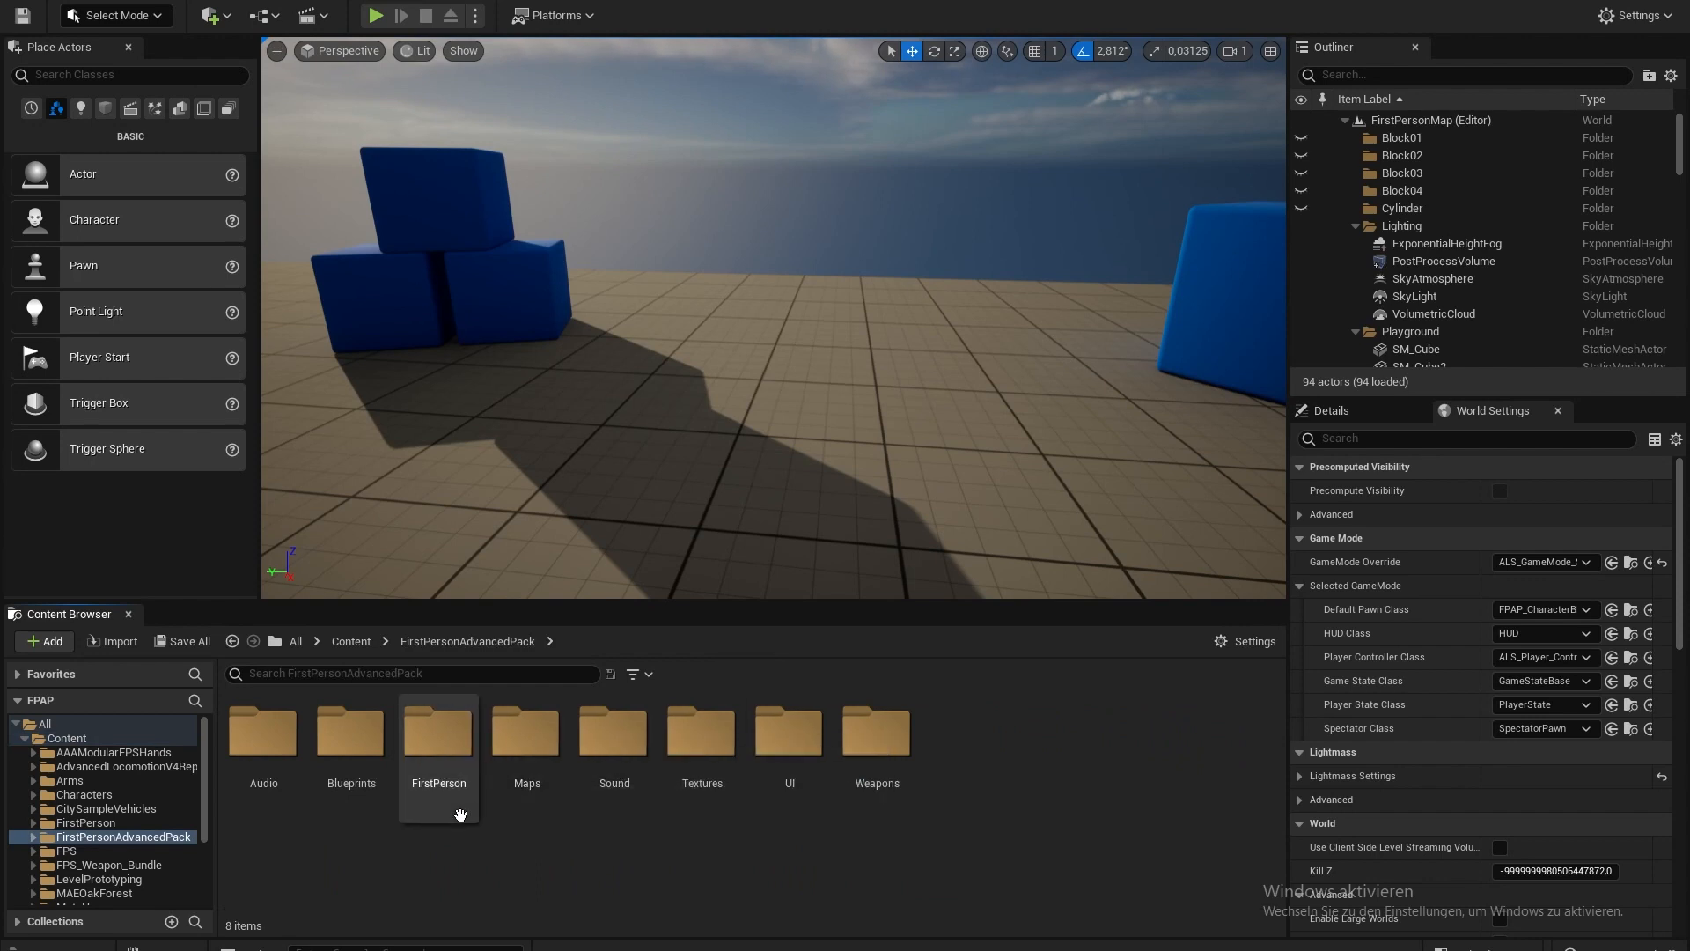
double_click(437, 792)
double_click(264, 734)
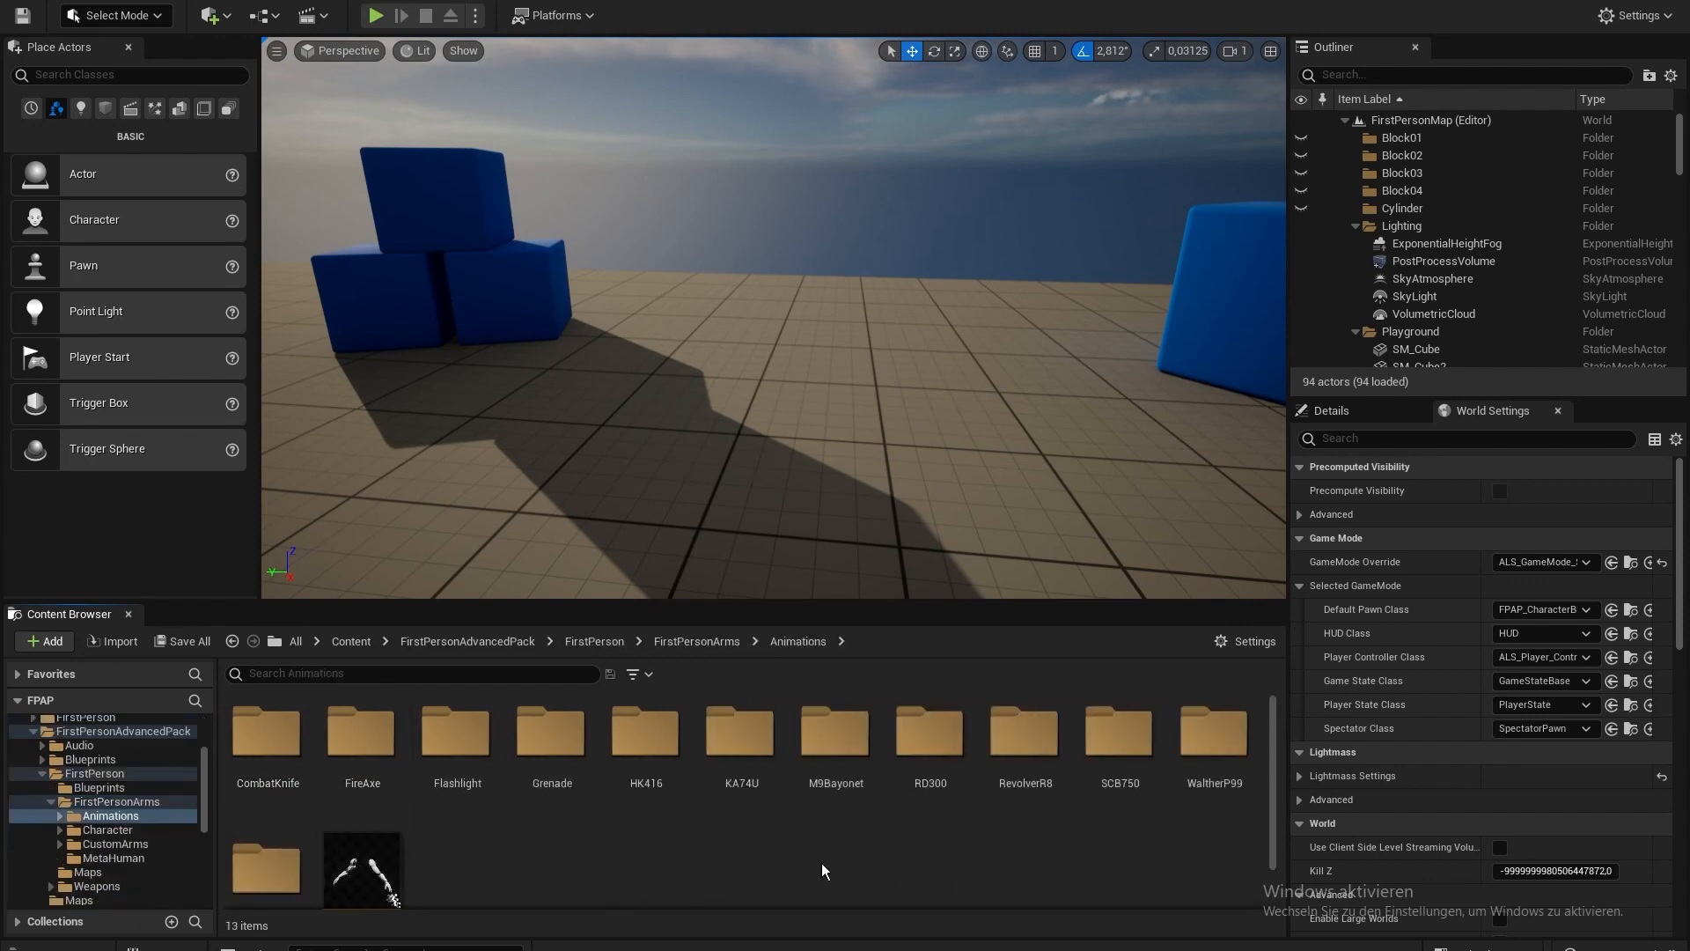
scroll(1044, 868, down, 1)
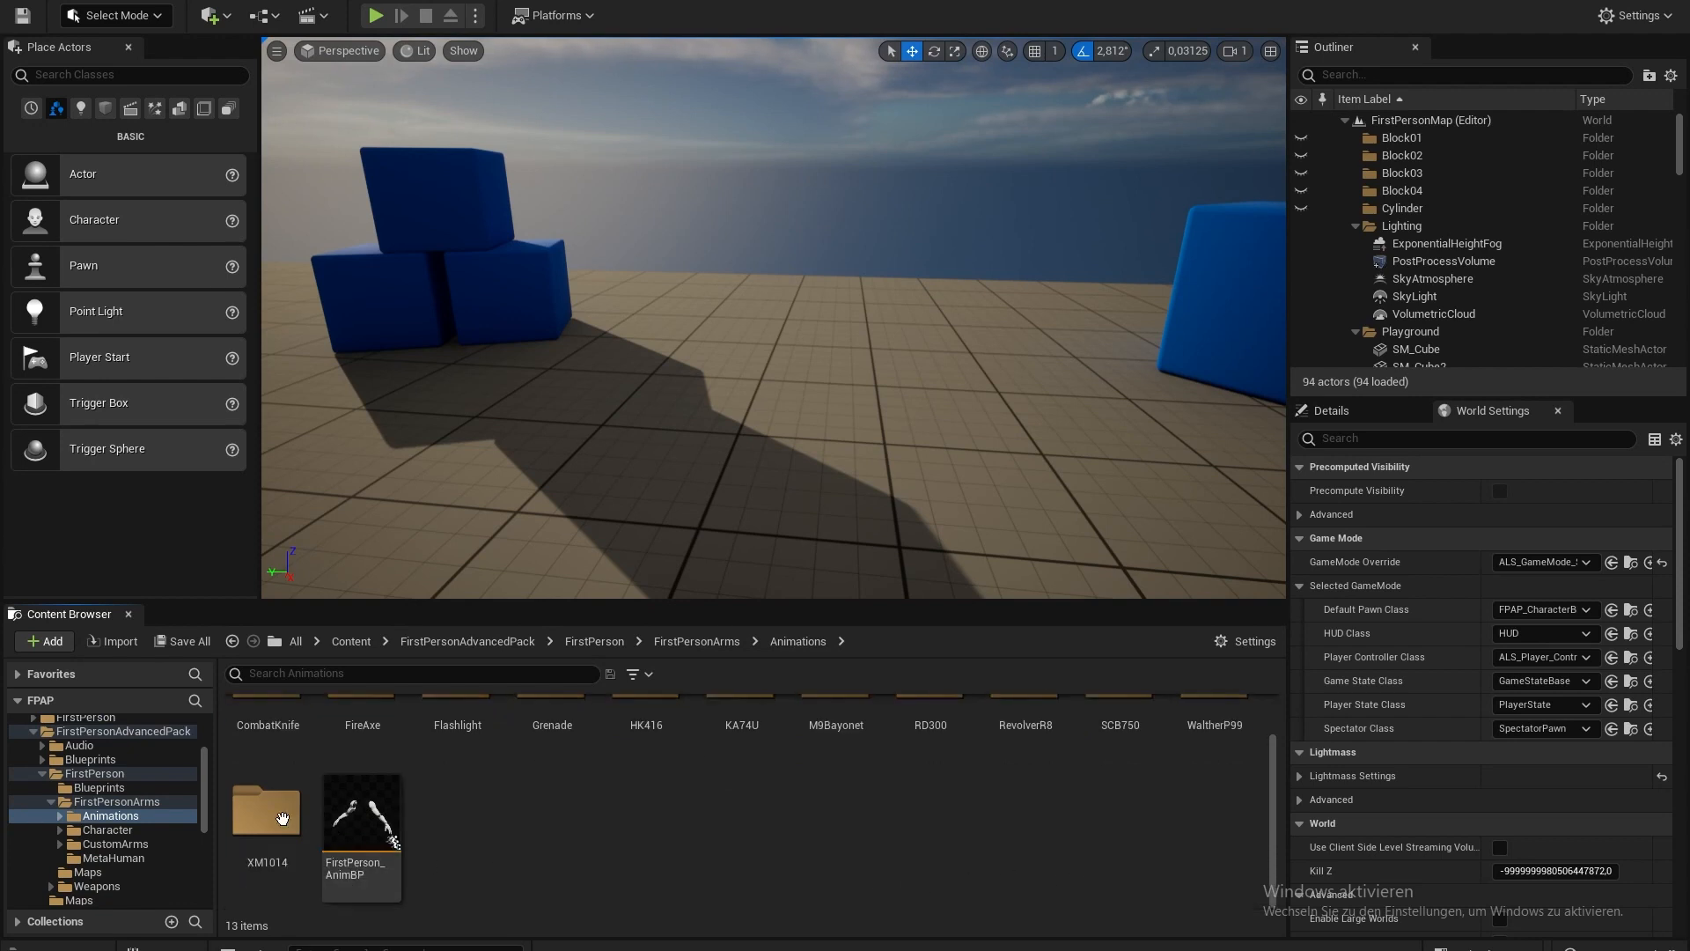
double_click(300, 821)
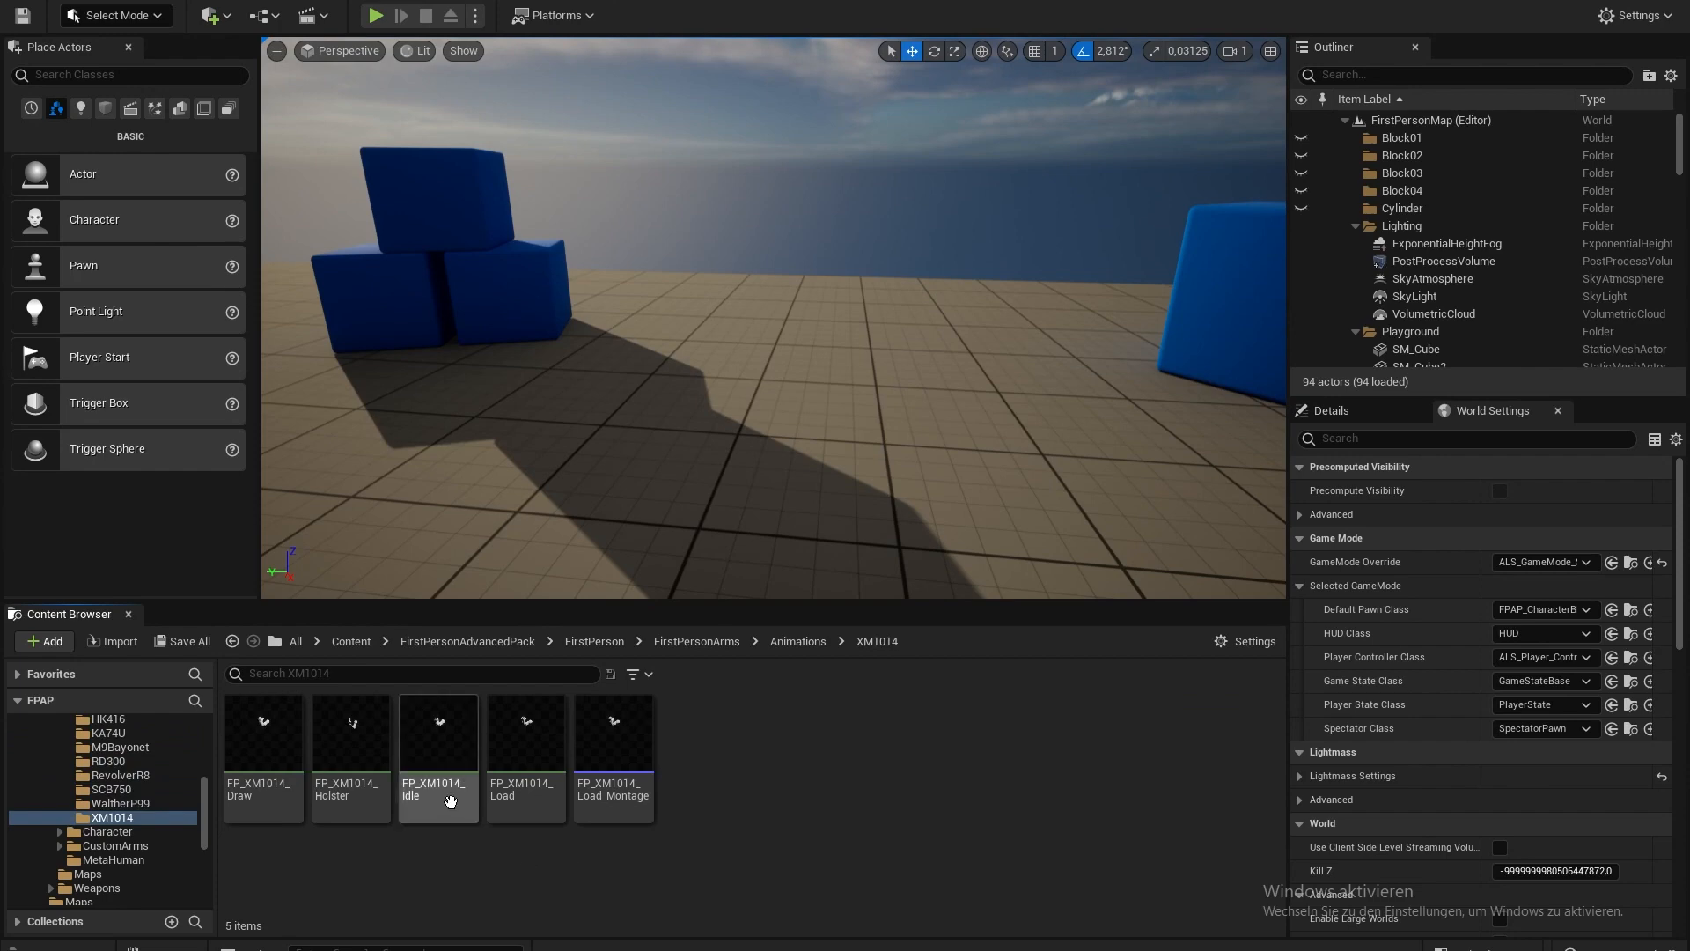
double_click(264, 735)
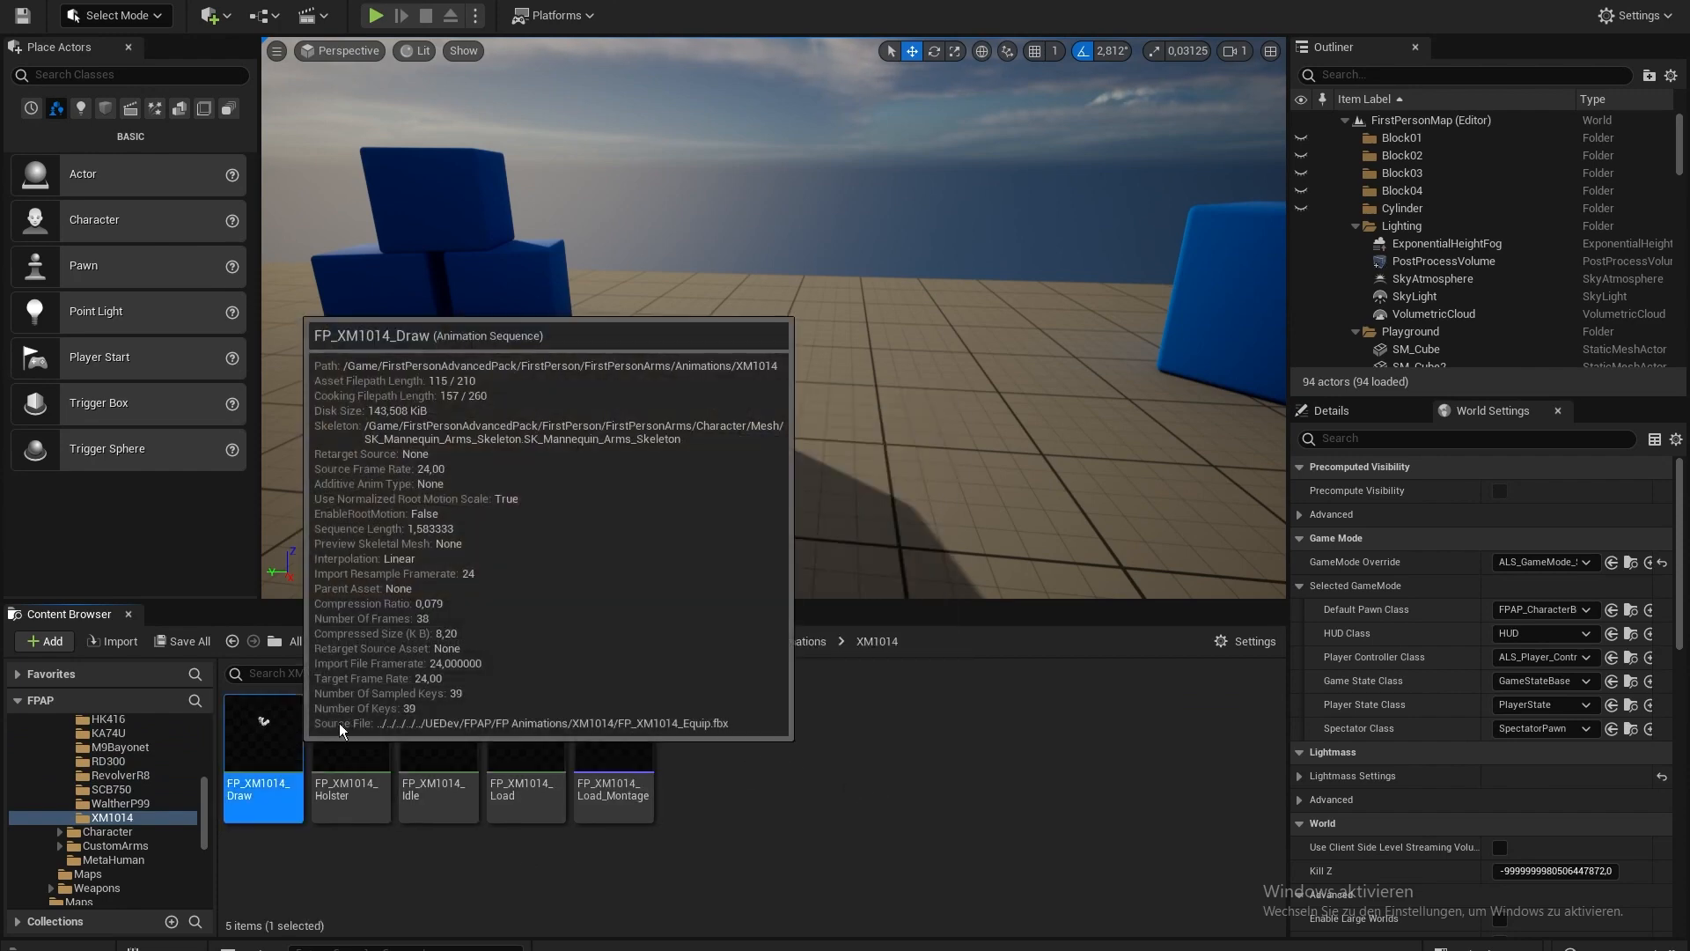
double_click(803, 30)
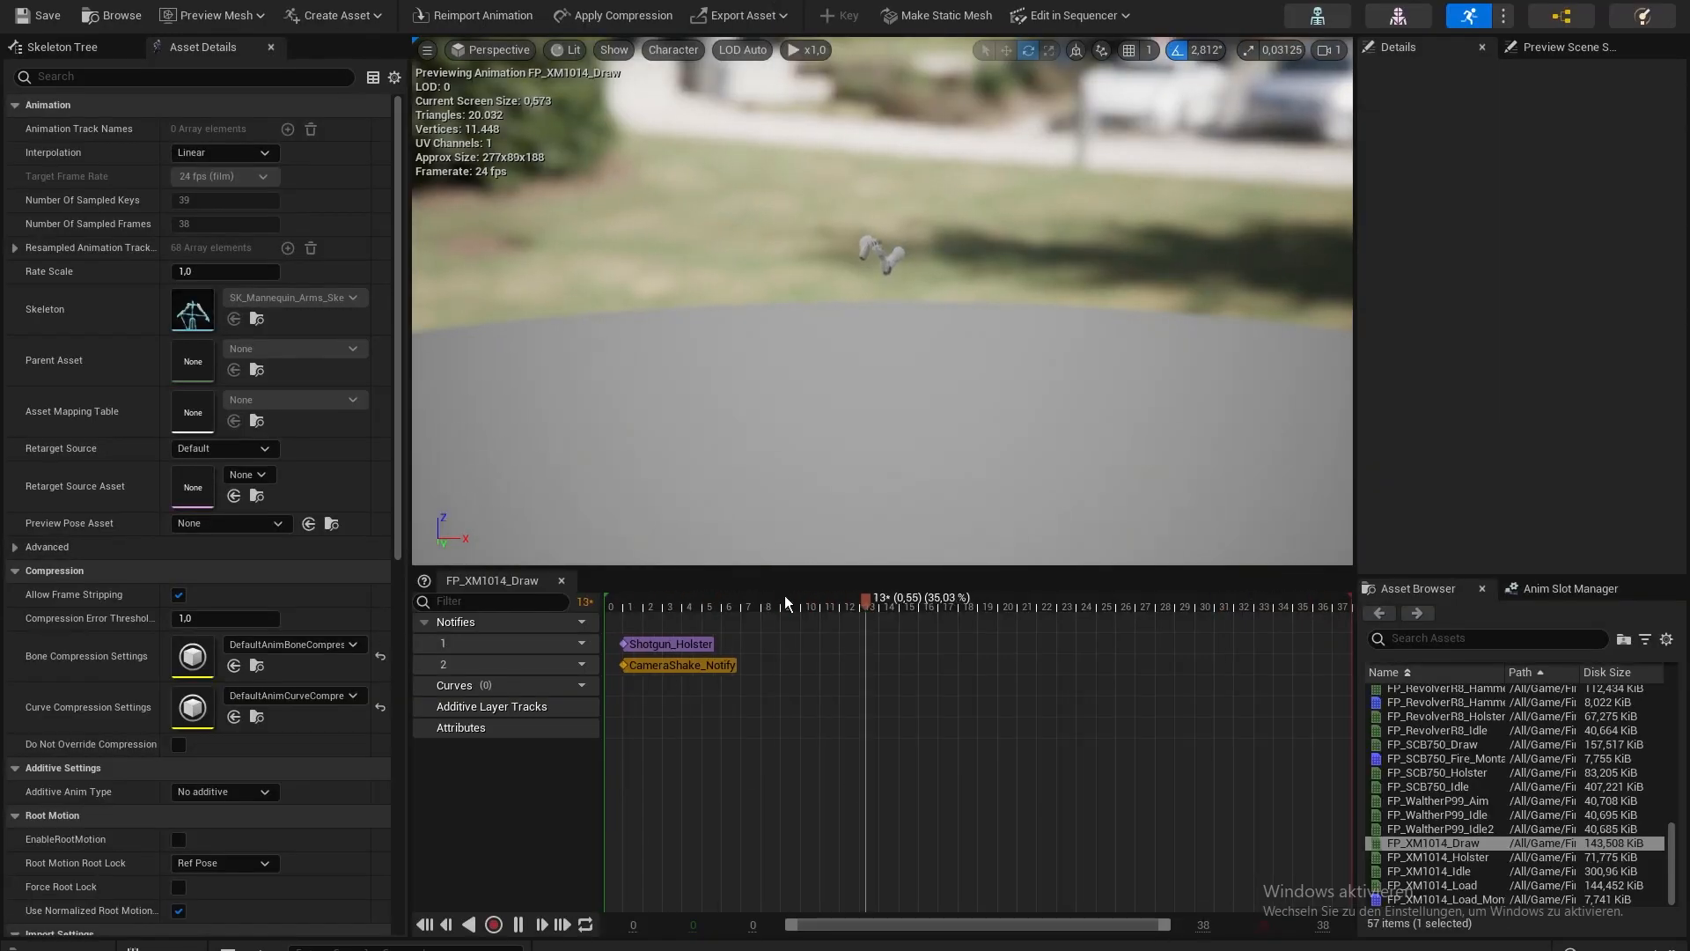
- Get close to the arms in the animation preview and remove the attached grenade preview asset through the skeleton tree
right_drag(1024, 308, 982, 320)
scroll(1024, 308, up, 6)
click(62, 46)
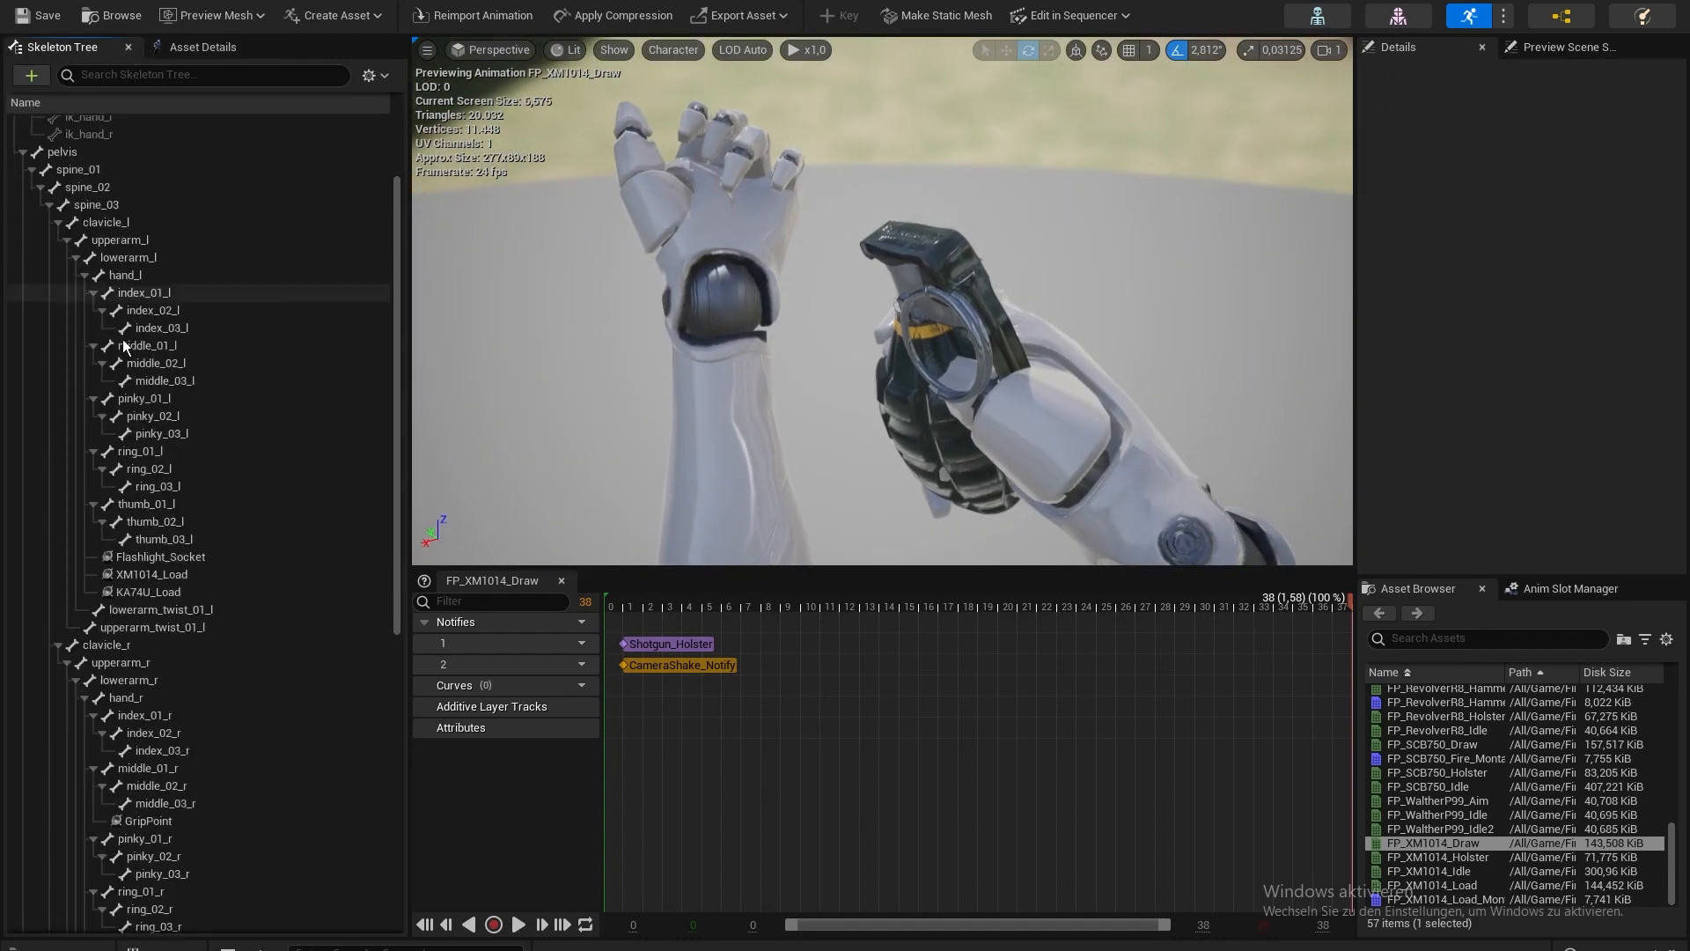
scroll(113, 292, down, 5)
click(123, 335)
right_click(123, 337)
click(199, 584)
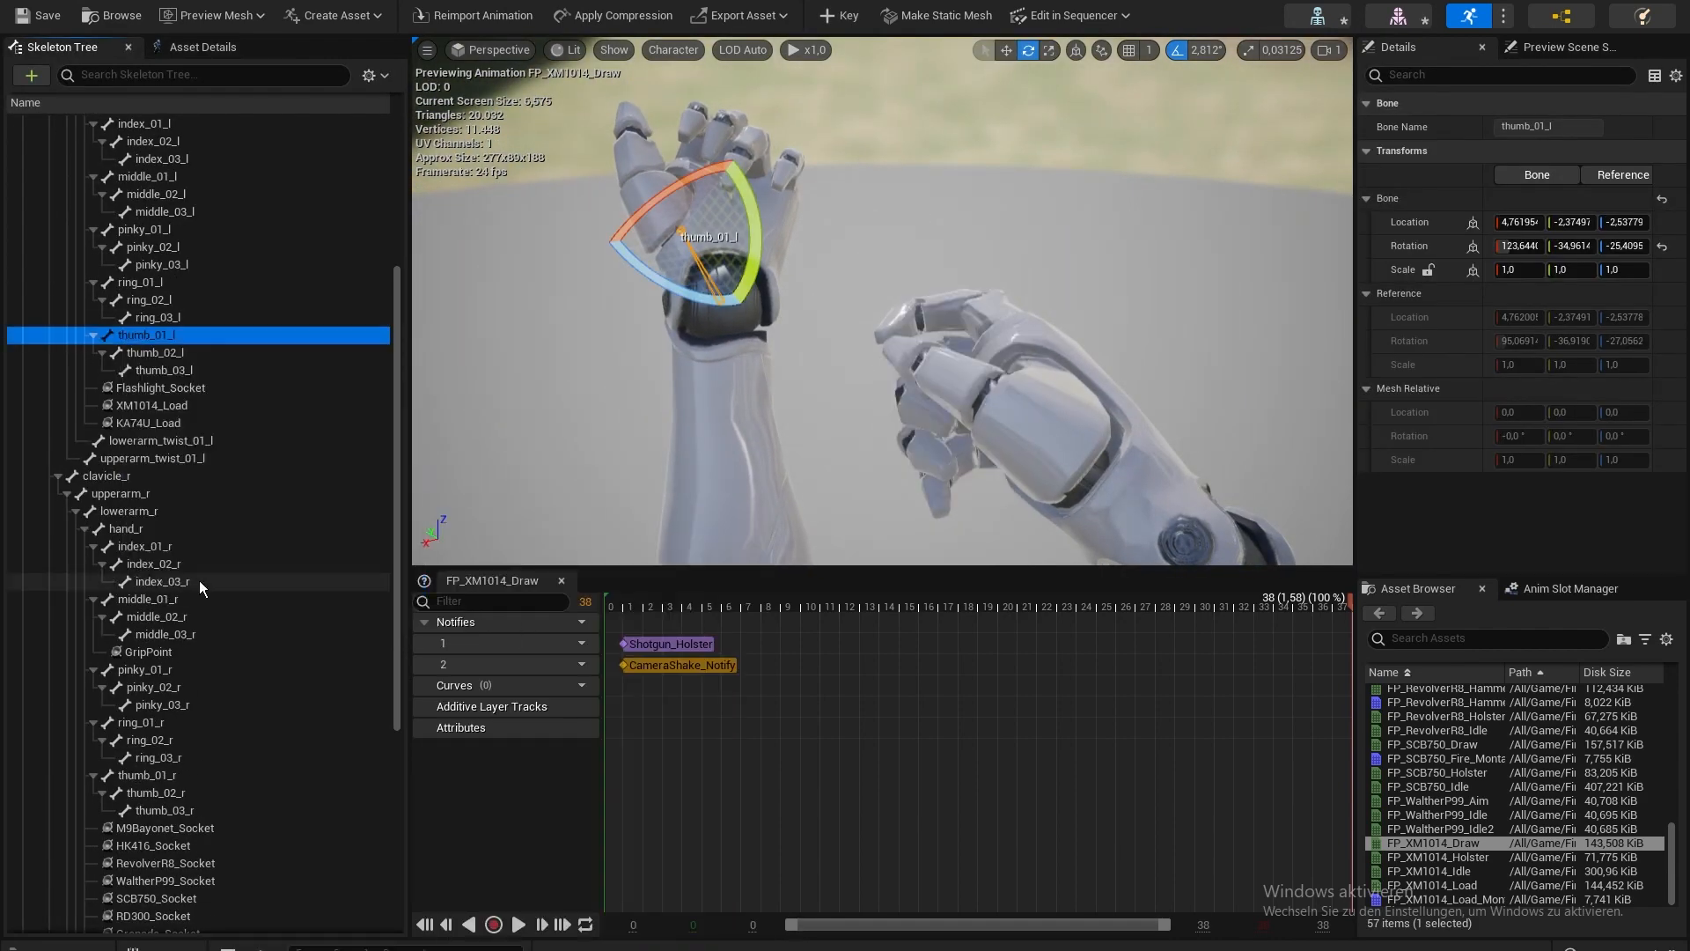
- Attach SK_XM1014 as a preview asset to XM1014_Socket on the right hand
scroll(212, 572, down, 4)
click(187, 755)
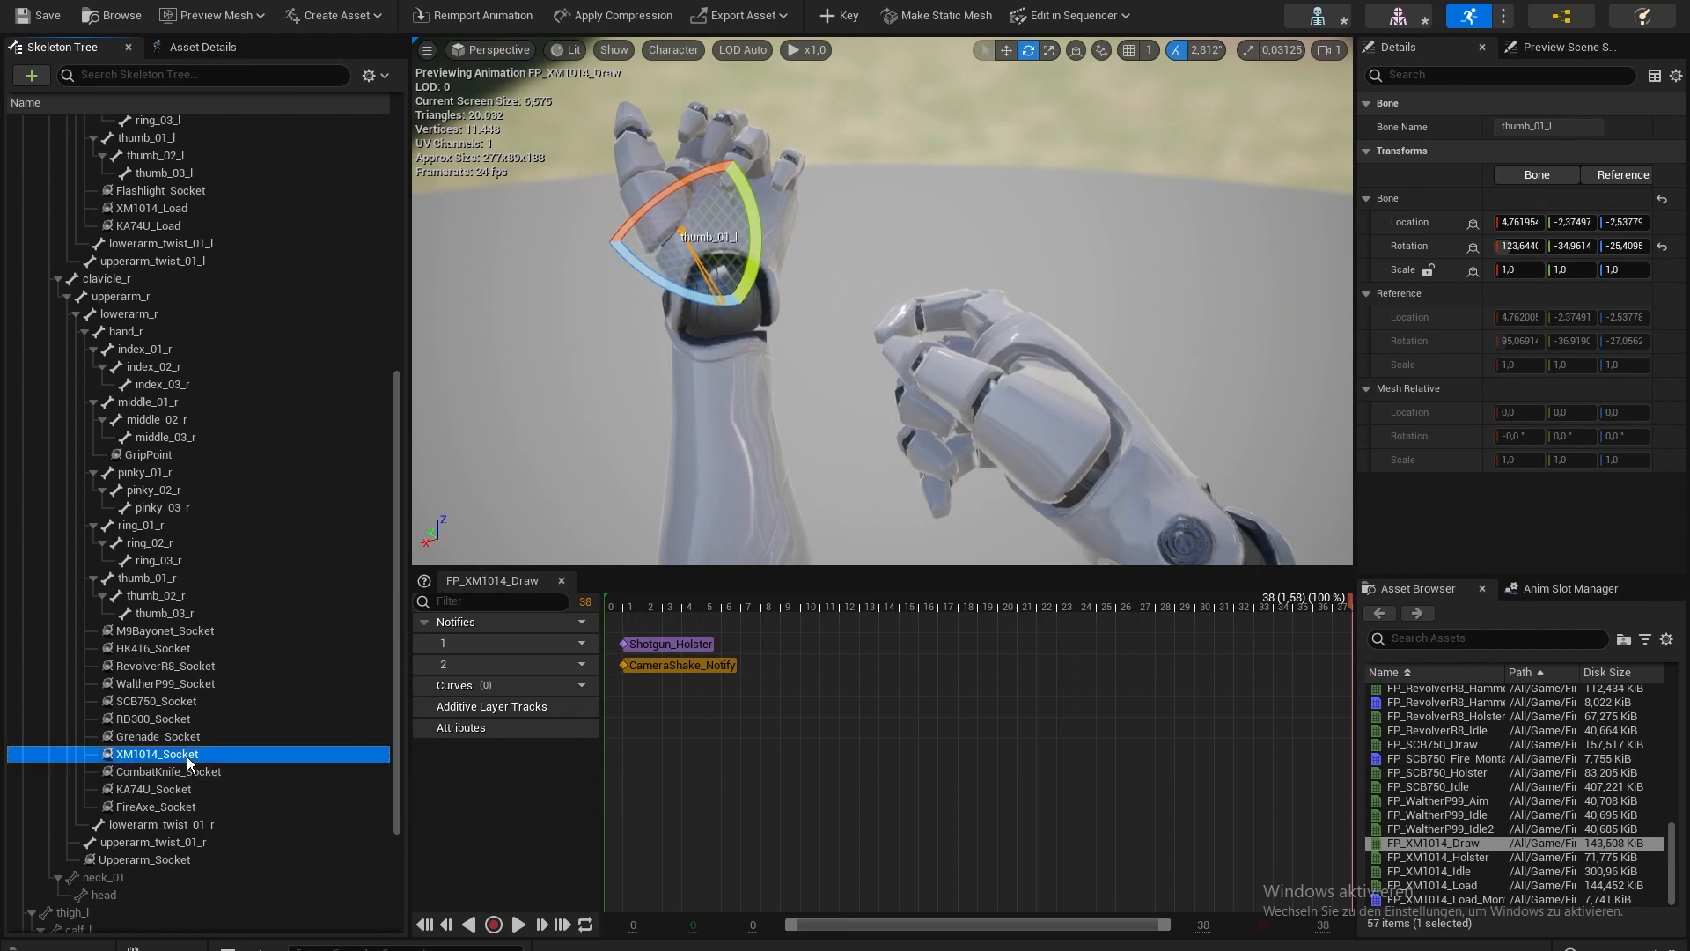
right_click(186, 757)
mouse_move(387, 720)
click(493, 530)
text(xm10)
click(502, 599)
right_drag(633, 441, 607, 382)
- Set the relative scale of XM1014_Socket to 1.3 on all axes and inspect the left hand's grip on the shotgun
click(1519, 179)
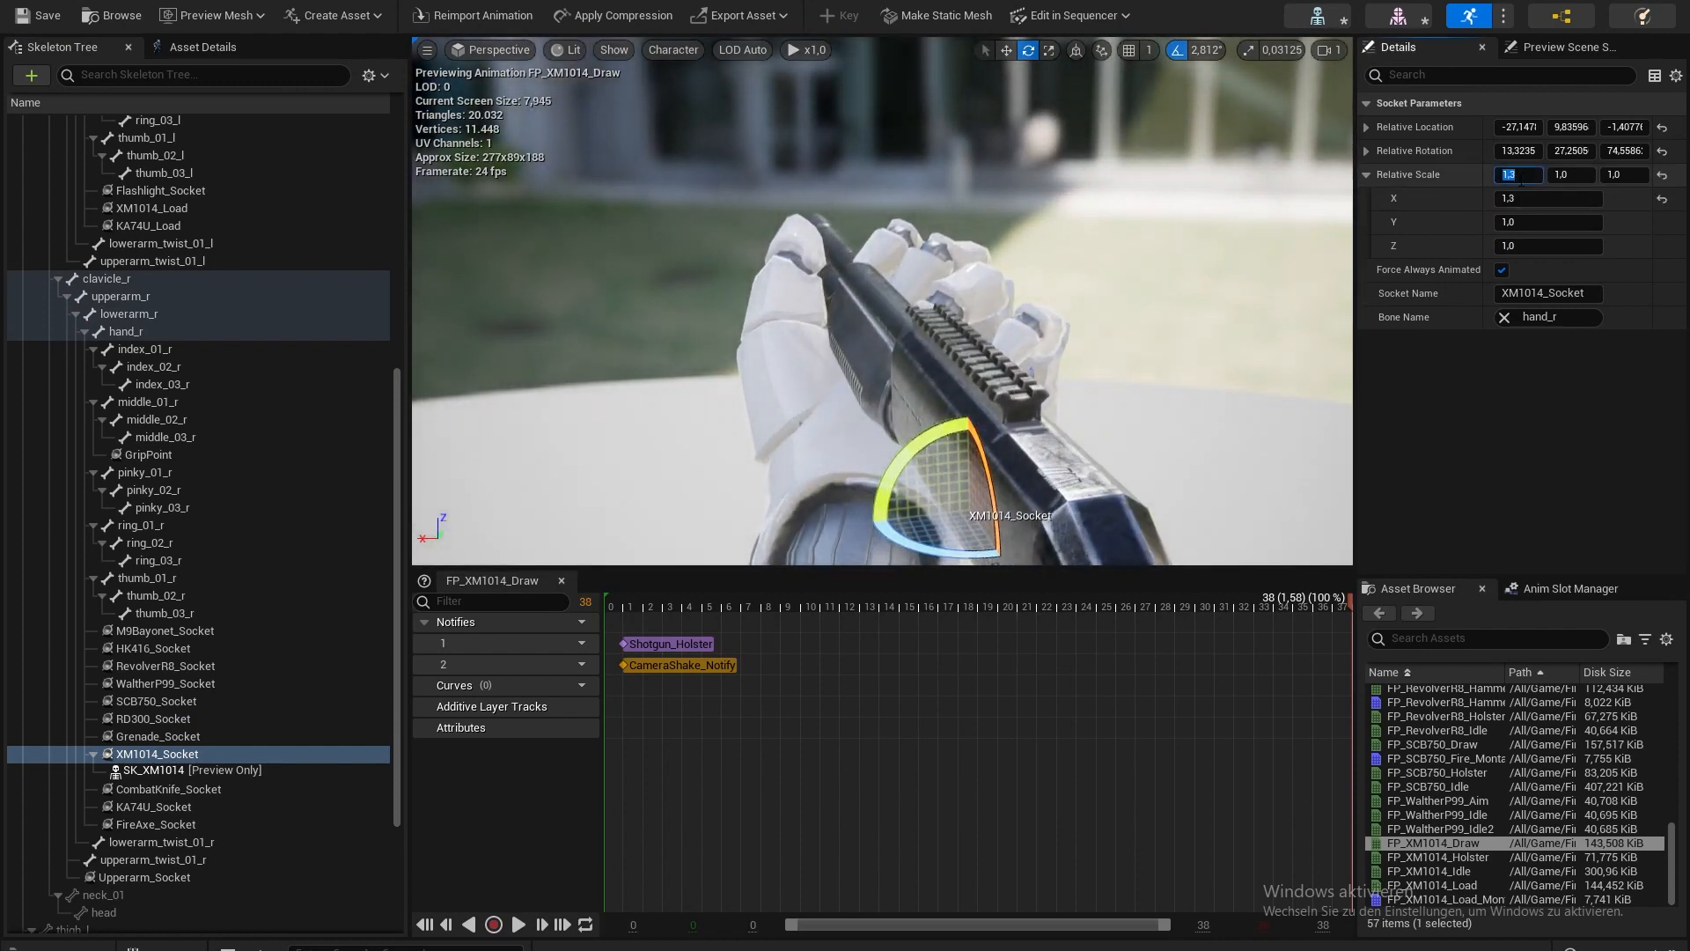
click(1605, 175)
text(1,3)
click(1555, 366)
mouse_move(1144, 370)
right_down()
mouse_move(1135, 347)
mouse_move(1215, 352)
mouse_move(1117, 326)
mouse_move(1144, 352)
mouse_move(1117, 339)
mouse_move(1135, 347)
mouse_move(1127, 365)
mouse_move(1109, 356)
mouse_move(1117, 369)
right_up()
right_drag(872, 247, 1082, 251)
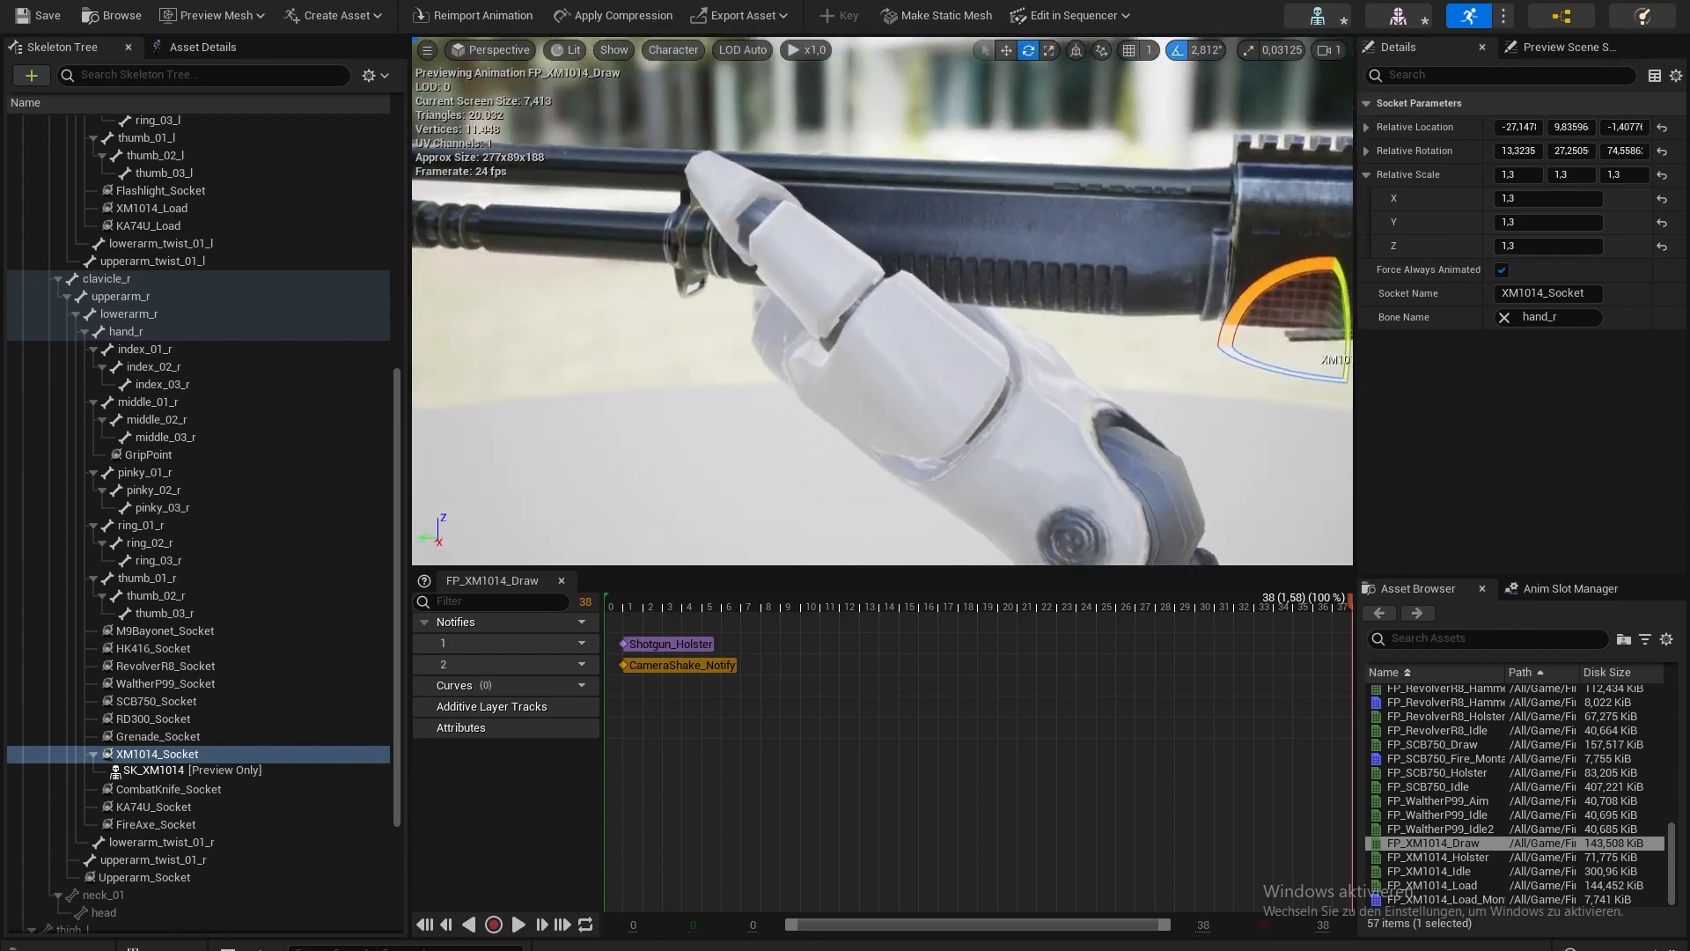
- Scrub FP_XM1014_Draw between about frame 30 and its end and examine how the left hand grips the shotgun
drag(1018, 602, 1208, 609)
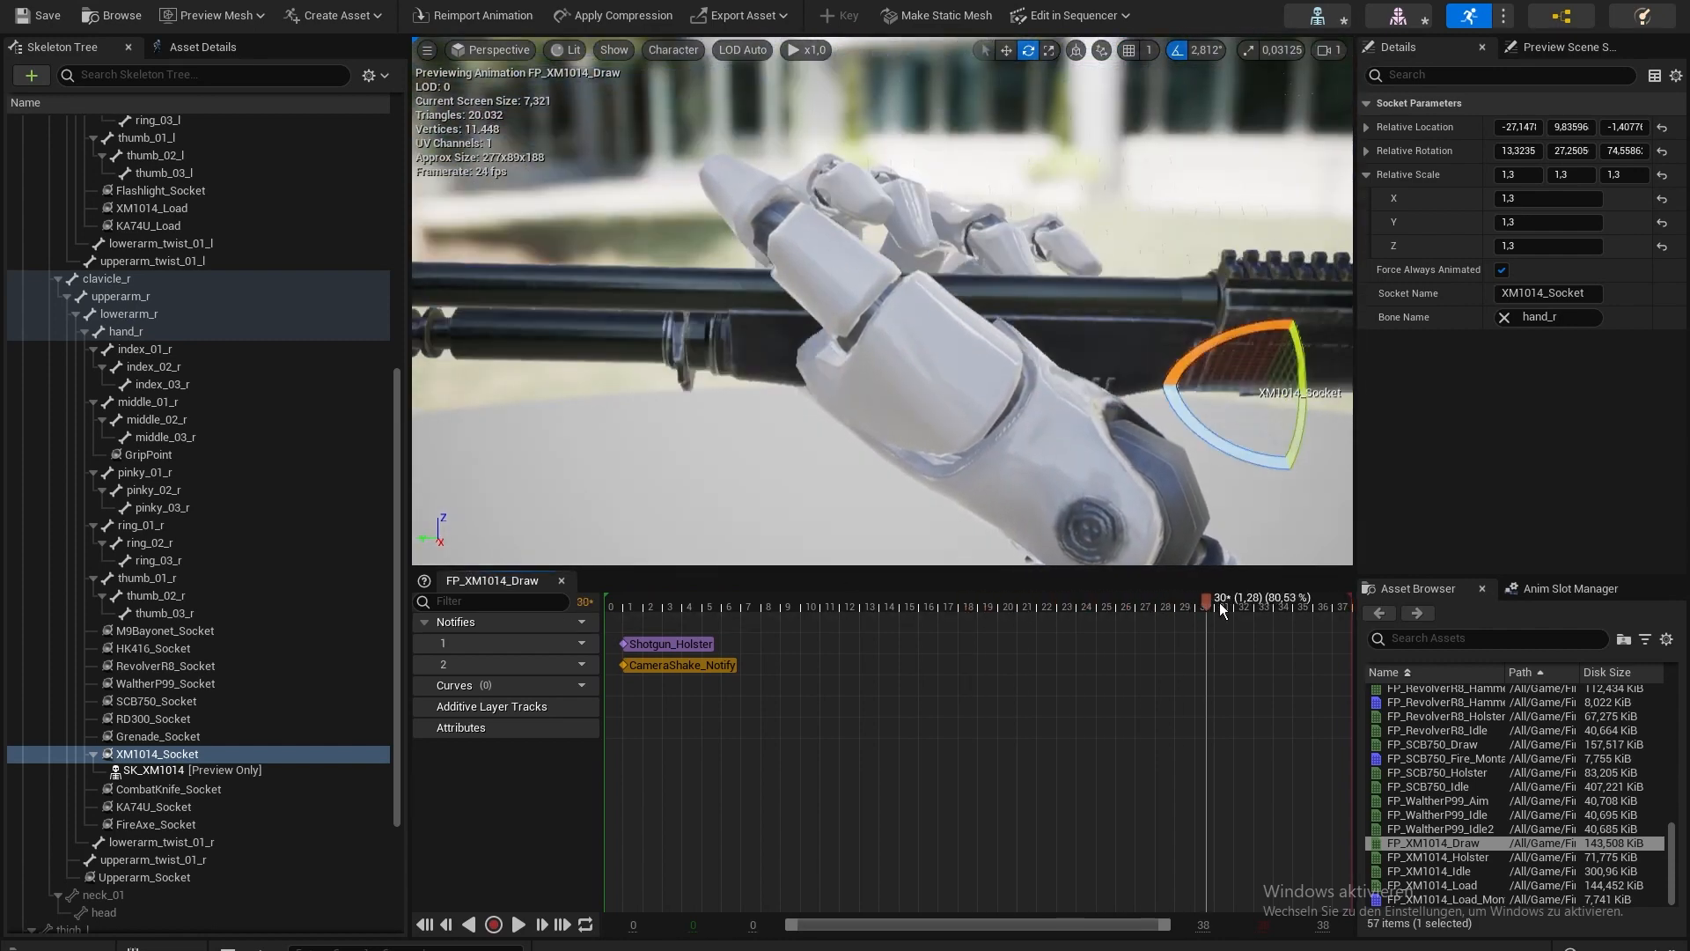
right_drag(1232, 378, 964, 462)
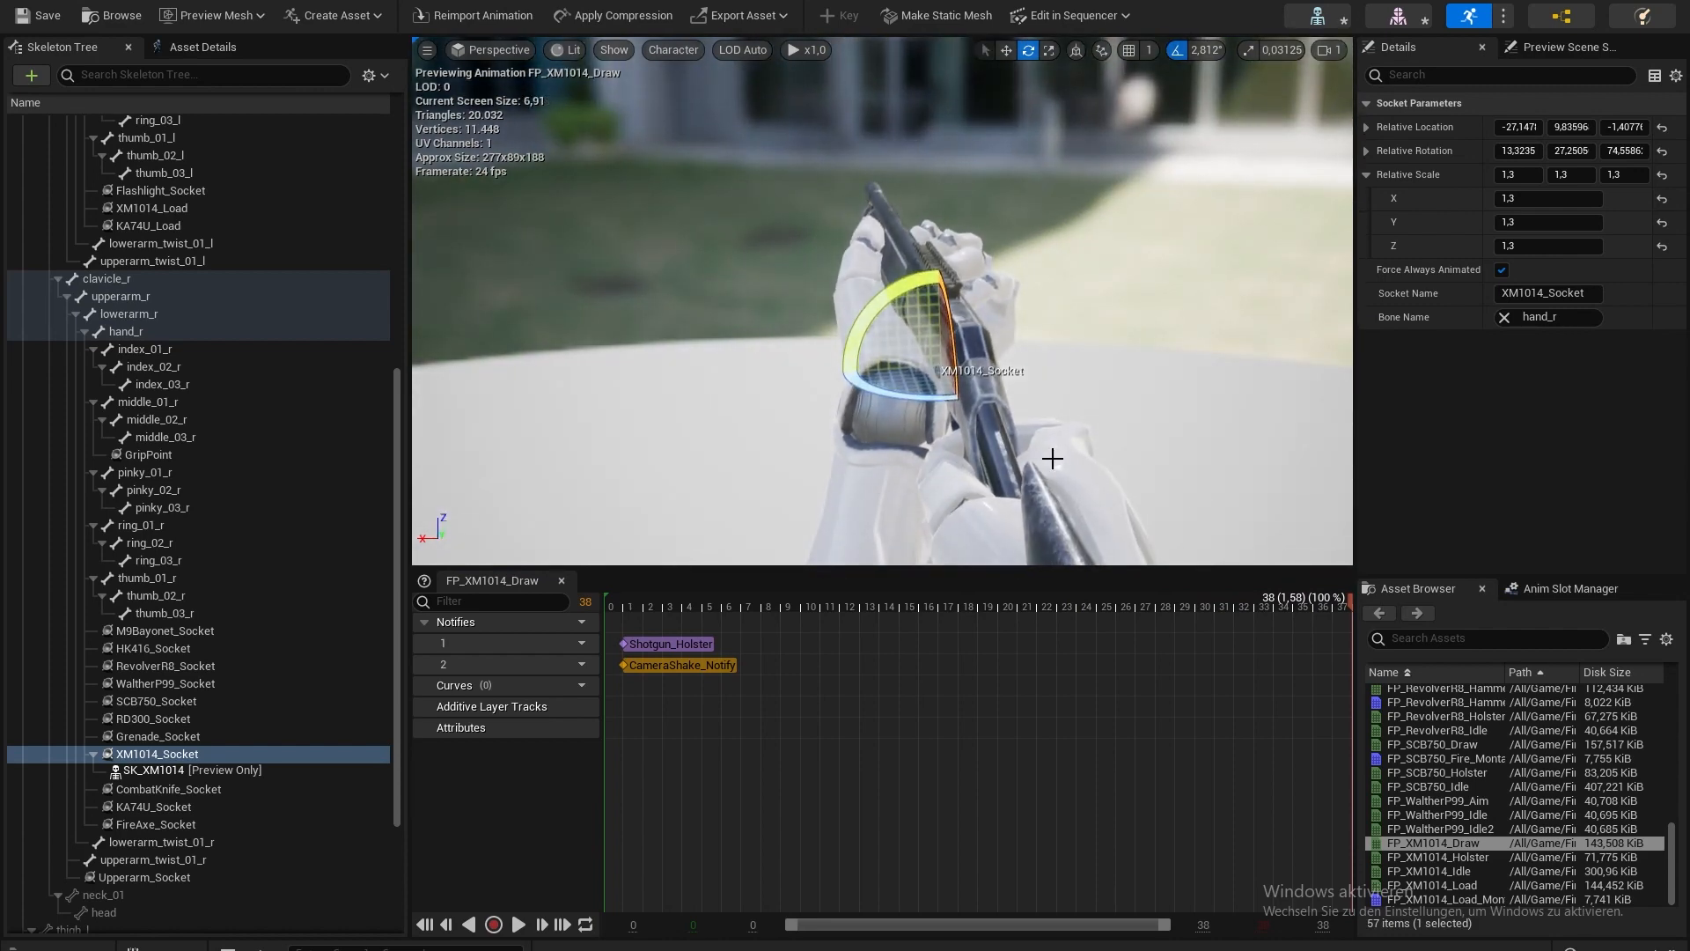
right_drag(880, 299, 713, 271)
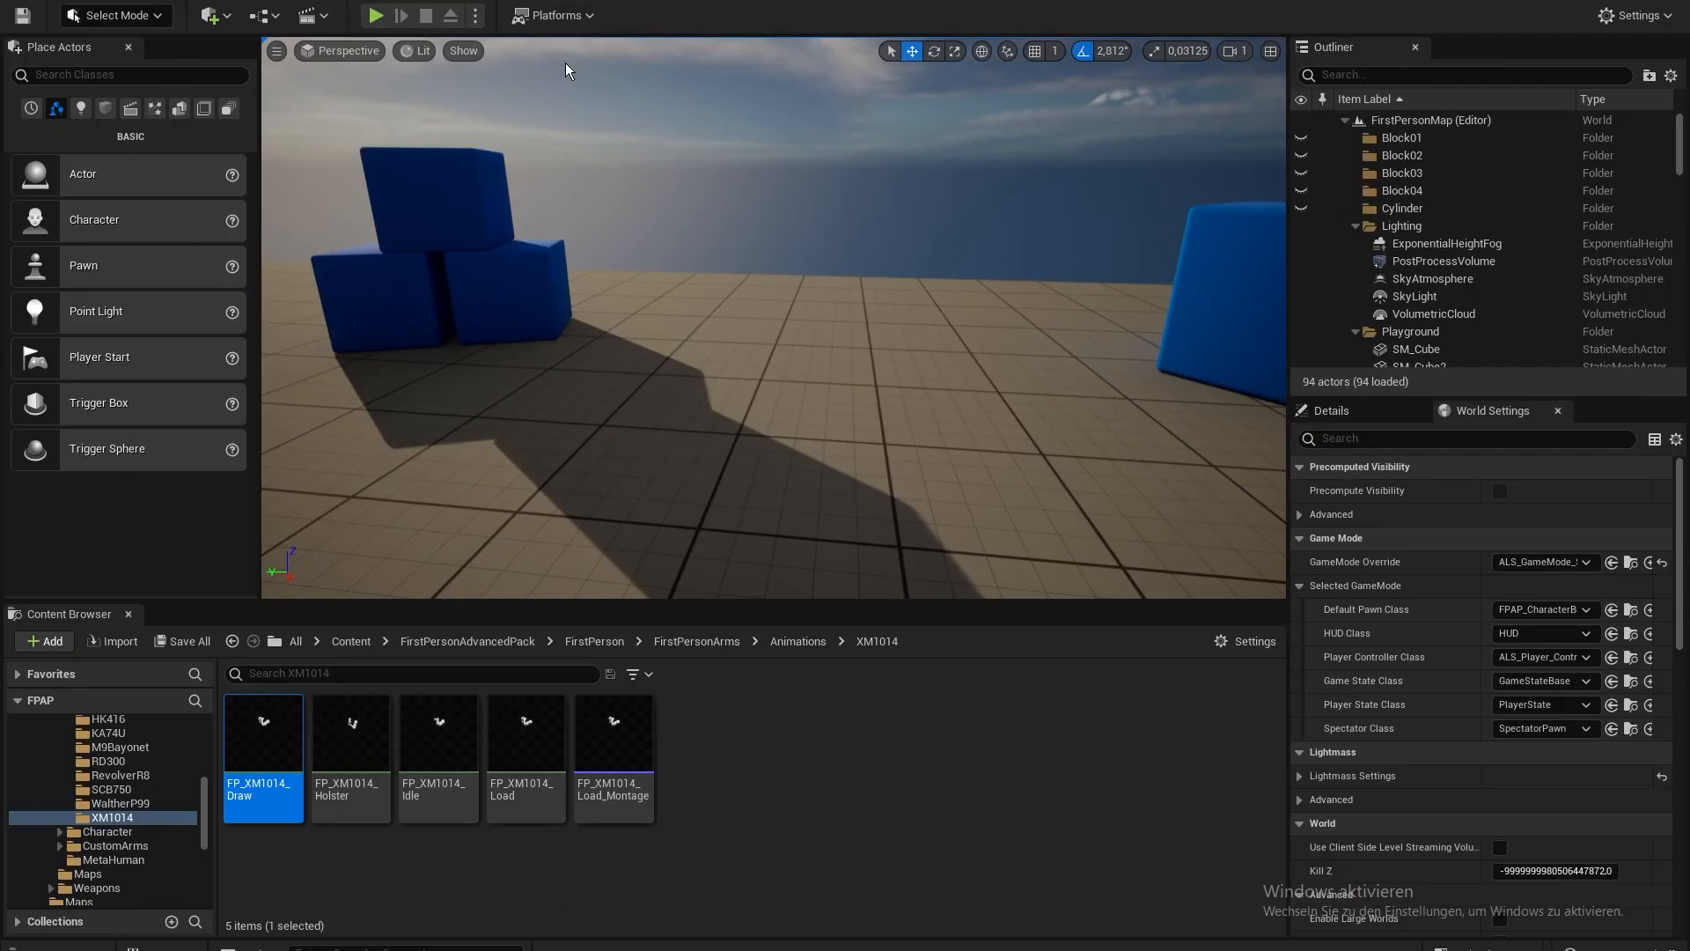
- Open the FP_XM1014_Idle animation and examine the left hand's grip on the shotgun from several angles
double_click(437, 737)
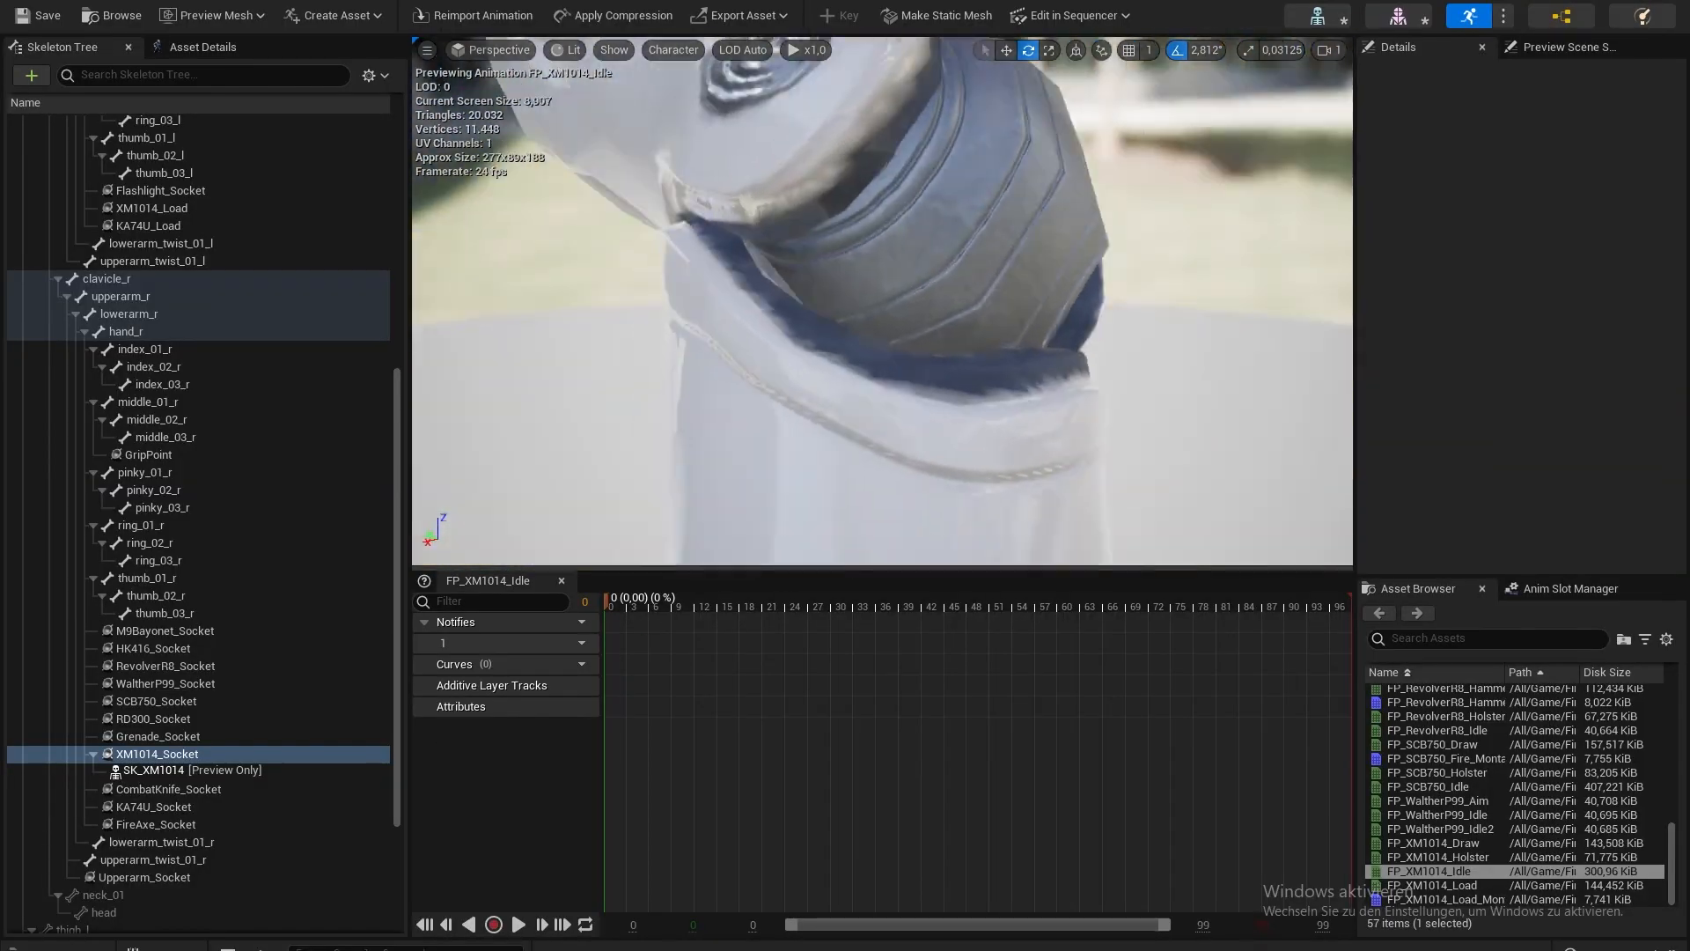
right_drag(882, 301, 981, 295)
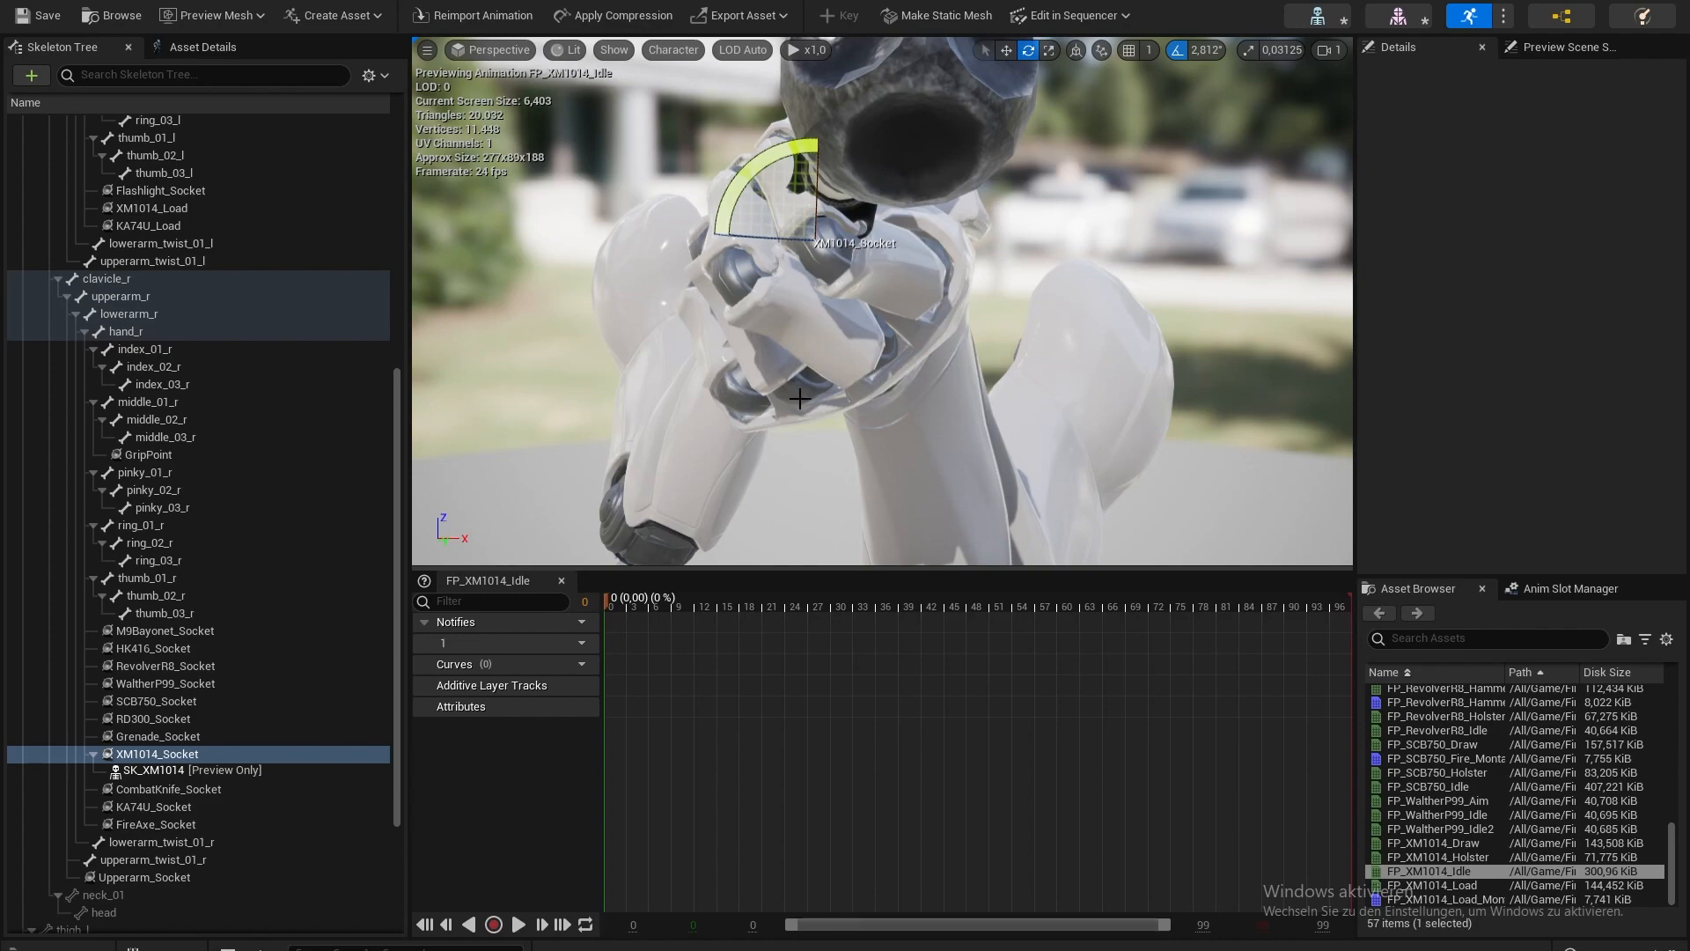
right_drag(829, 406, 564, 383)
right_drag(882, 301, 721, 331)
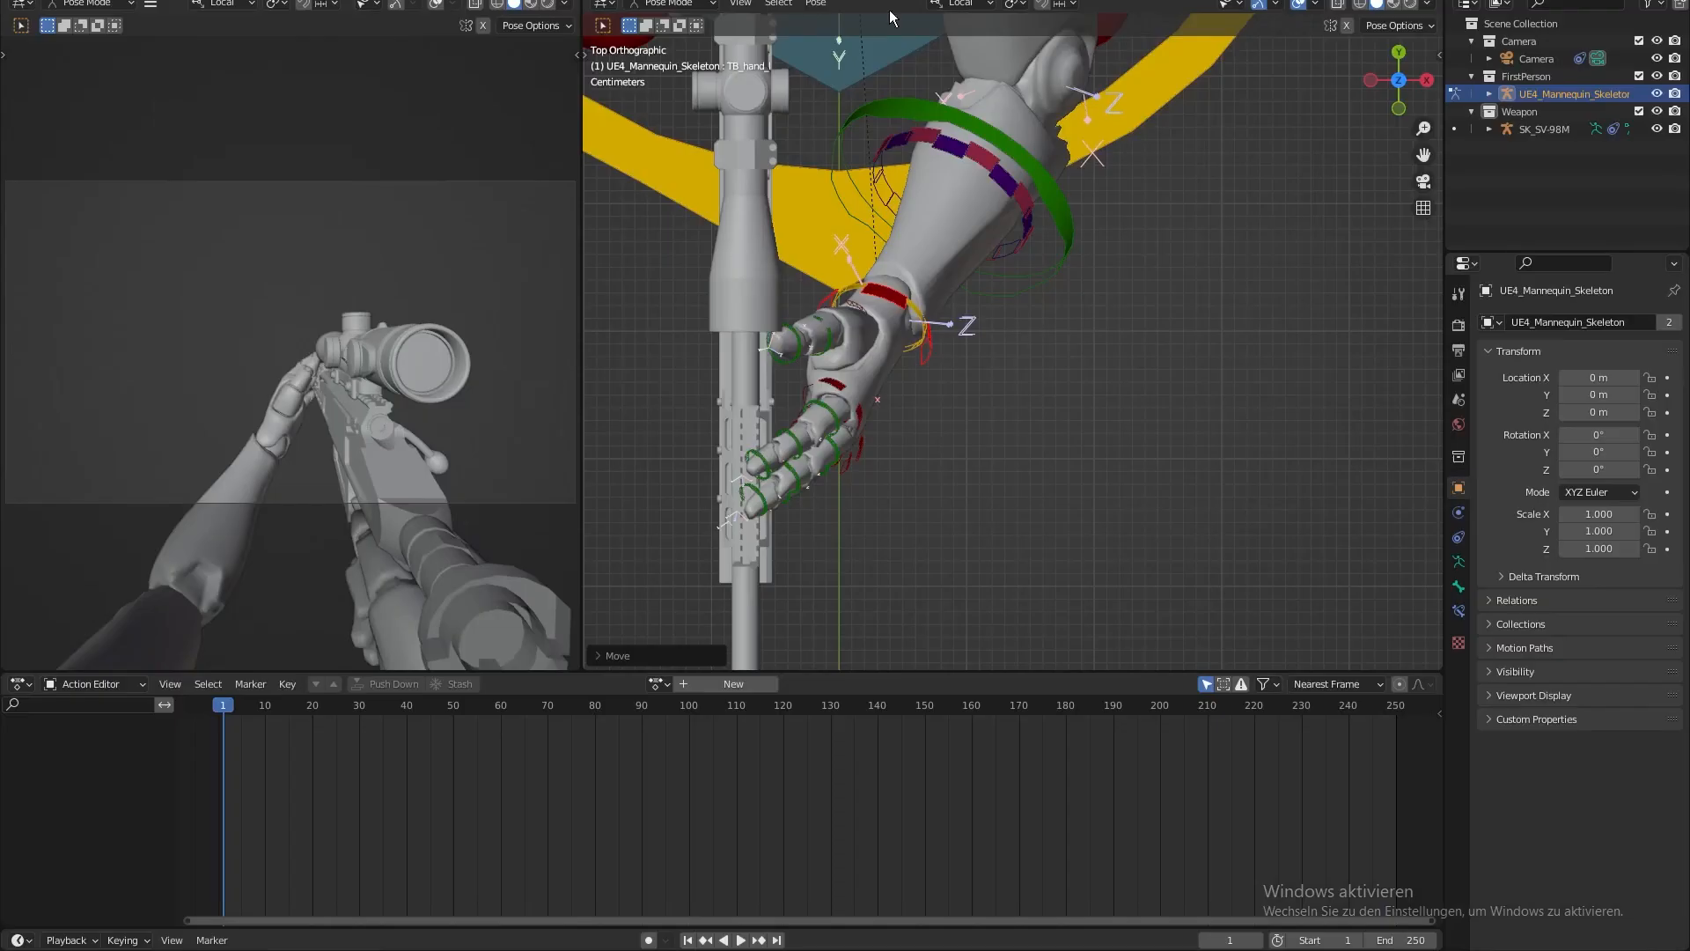
- Switch to Blender and rotate the left hand control about -36° in the right side view, moving it closer to the handguard
shift+middle_drag(901, 259, 998, 209)
key(KP_3)
scroll(998, 210, up, 1)
scroll(998, 210, up, 1)
shift+middle_drag(1159, 260, 1101, 335)
key(r)
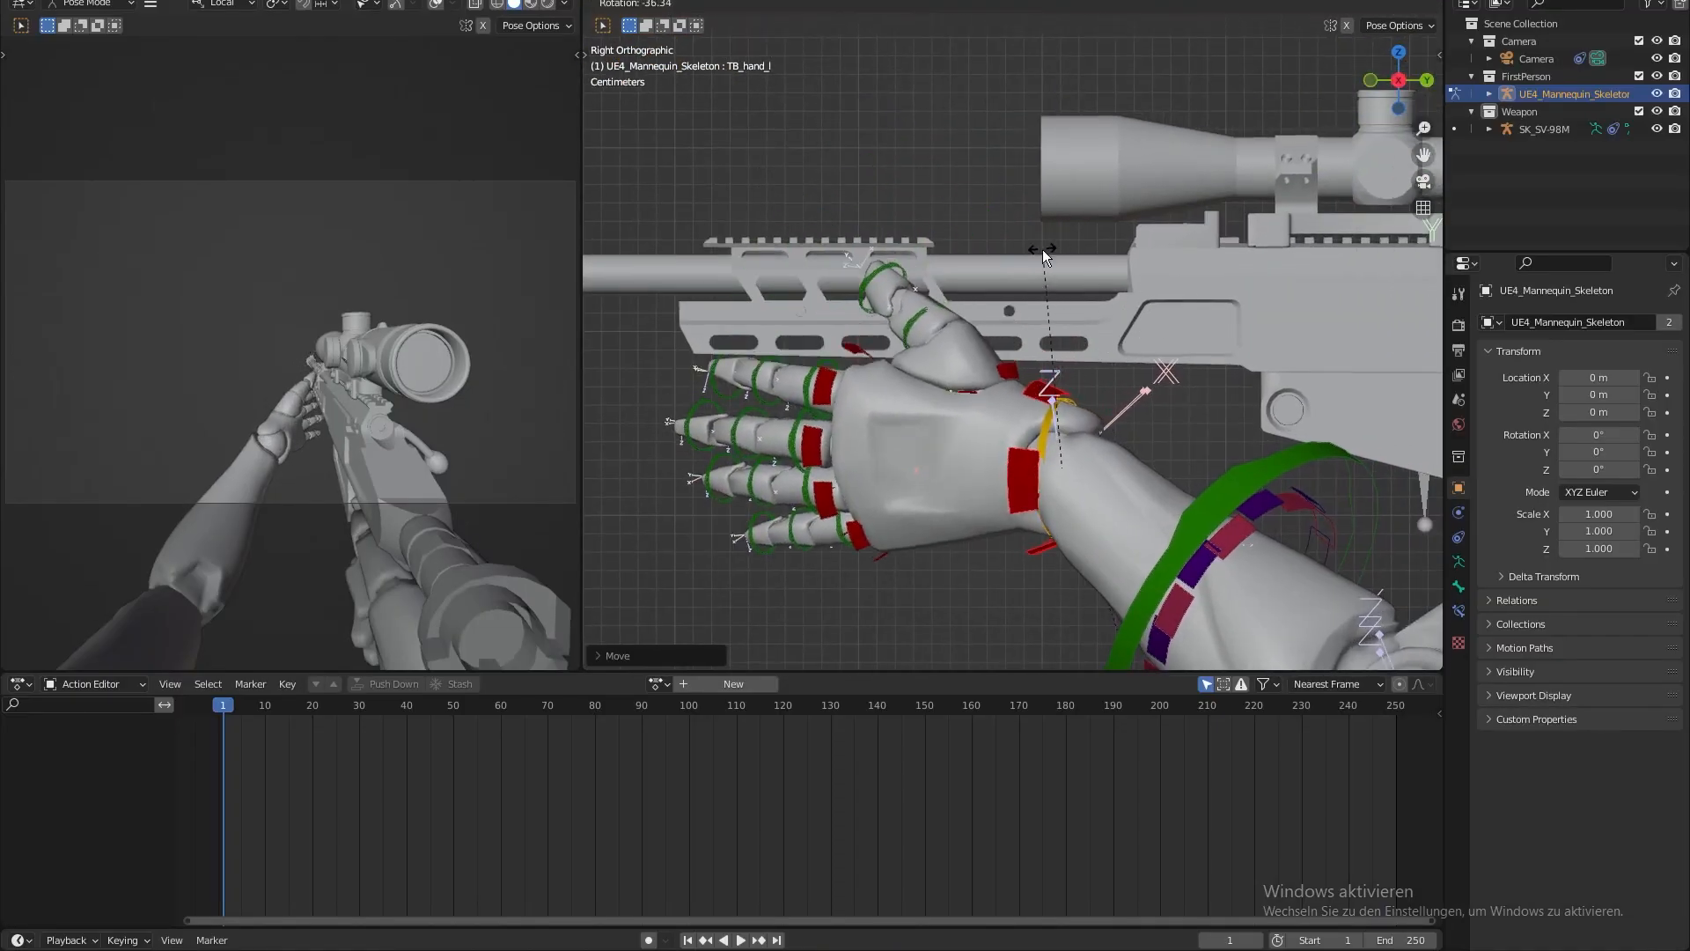
click(1045, 257)
key(g)
mouse_move(1048, 236)
shift+middle_down()
mouse_move(1052, 256)
mouse_move(1058, 214)
shift+middle_up()
- Rotate and move the left hand control in the top view so the hand follows the rifle's length
key(KP_7)
scroll(1059, 215, up, 1)
key(r)
click(1158, 375)
key(g)
click(1090, 379)
- Tilt the left hand control outward in the front view and move it in under the handguard
key(KP_1)
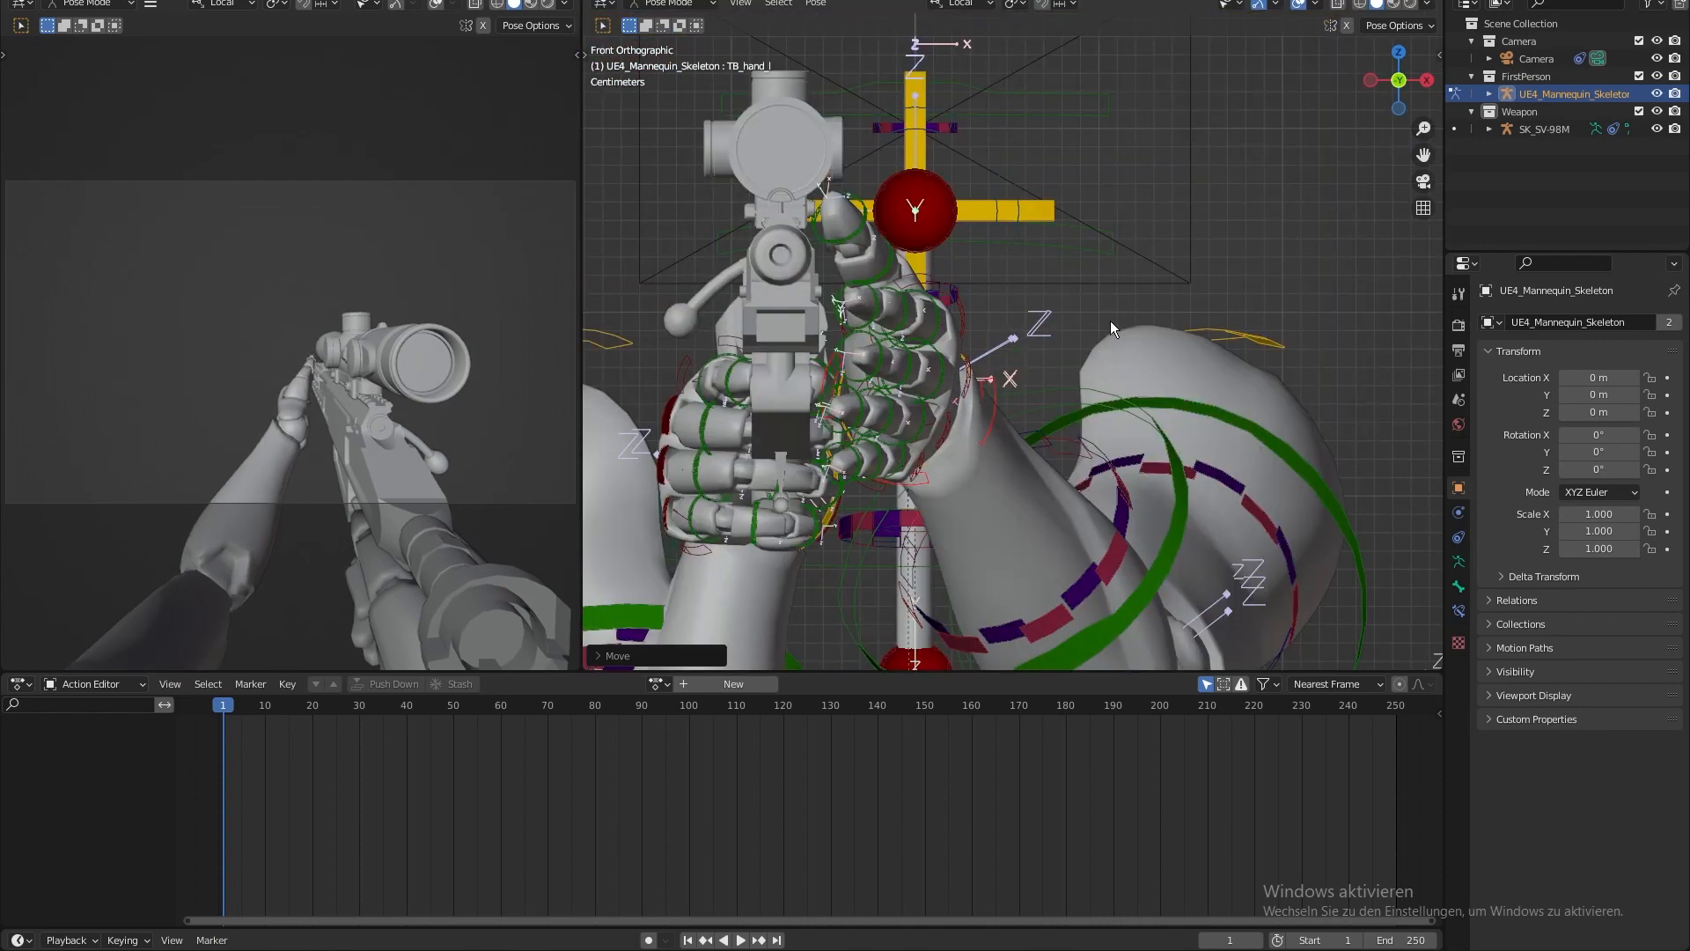
key(r)
click(1065, 294)
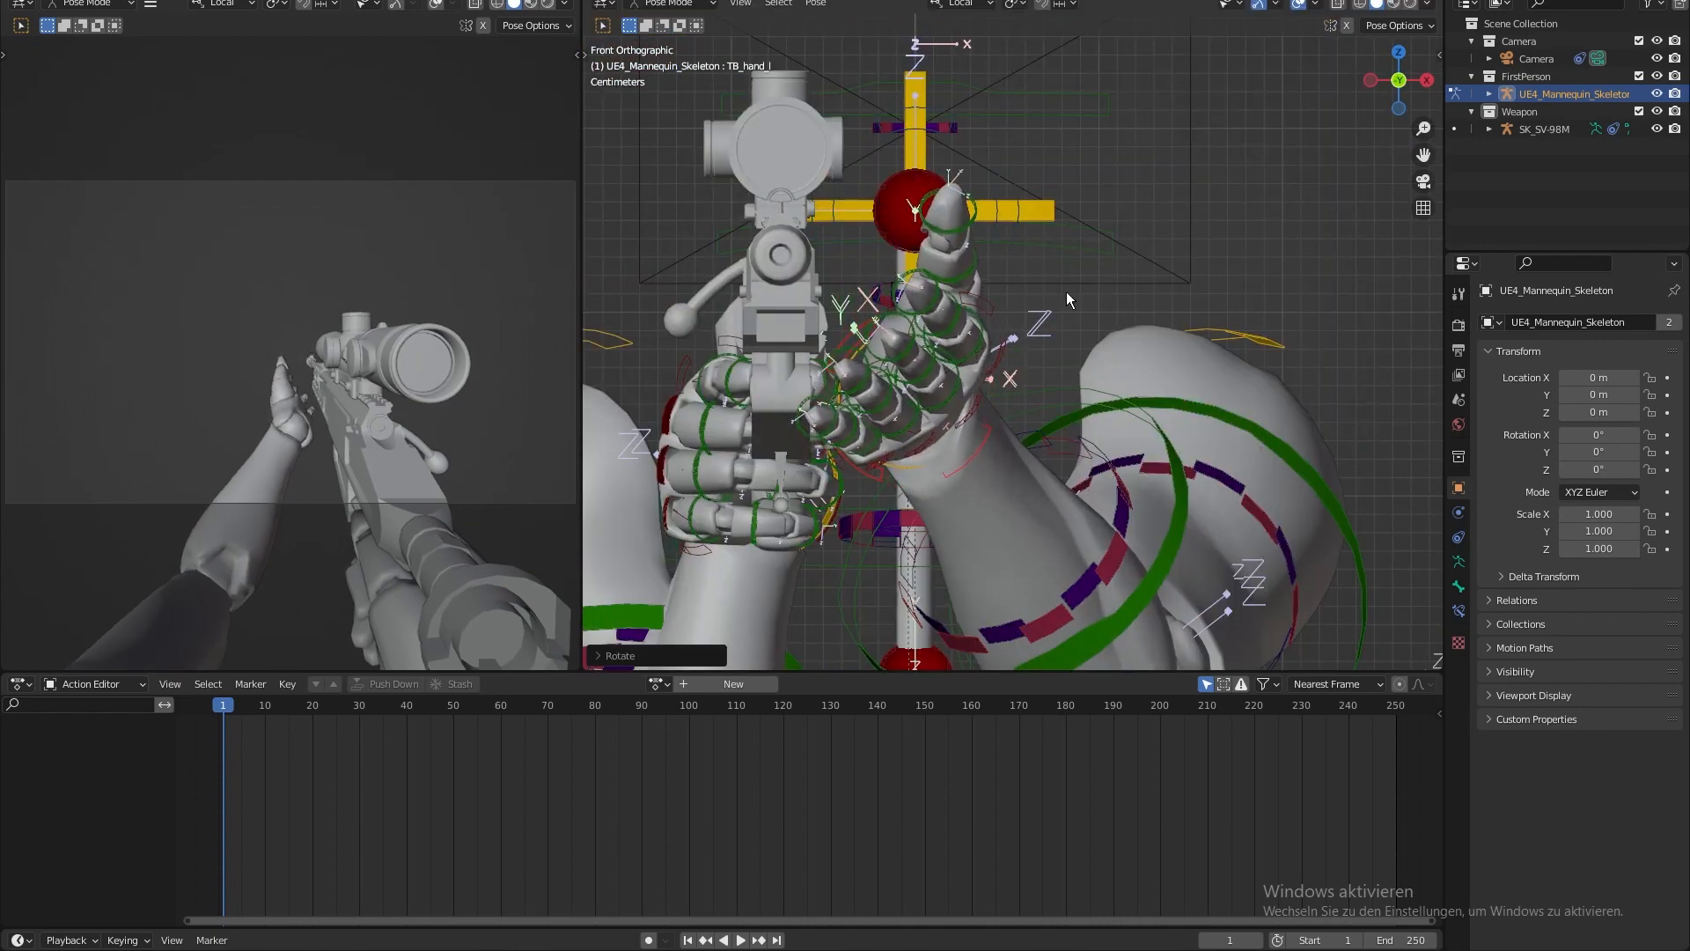
key(g)
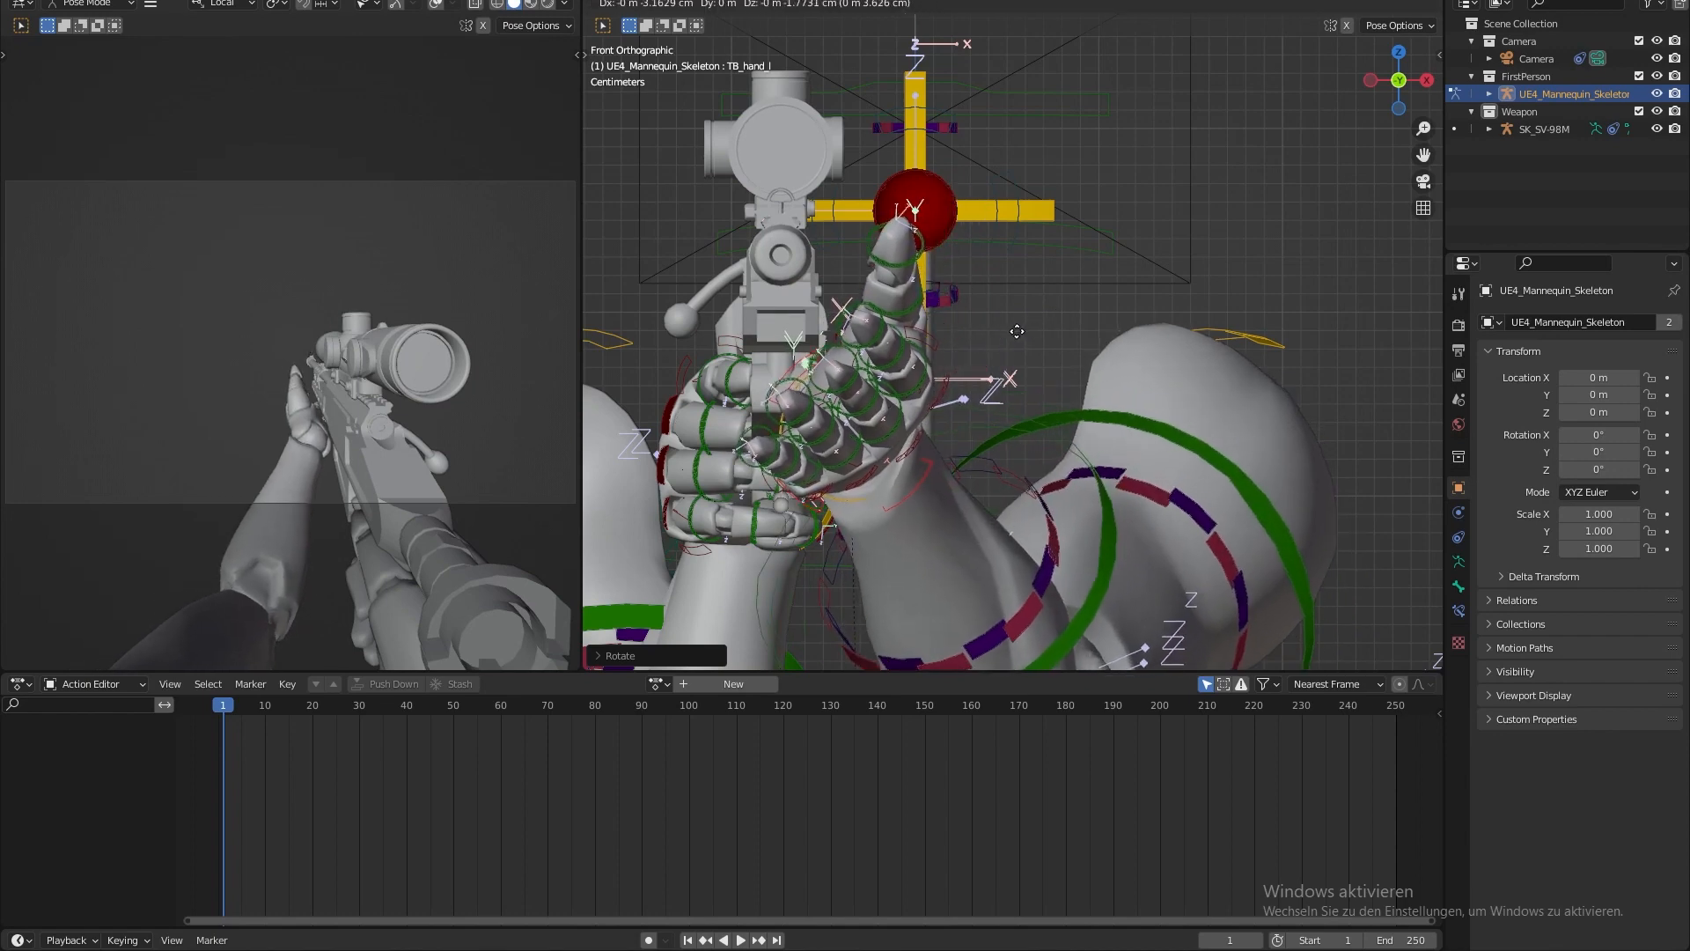
click(993, 340)
- Angle the left hand's fingers across the underside of the handguard in the top view and reposition the hand control
key(KP_3)
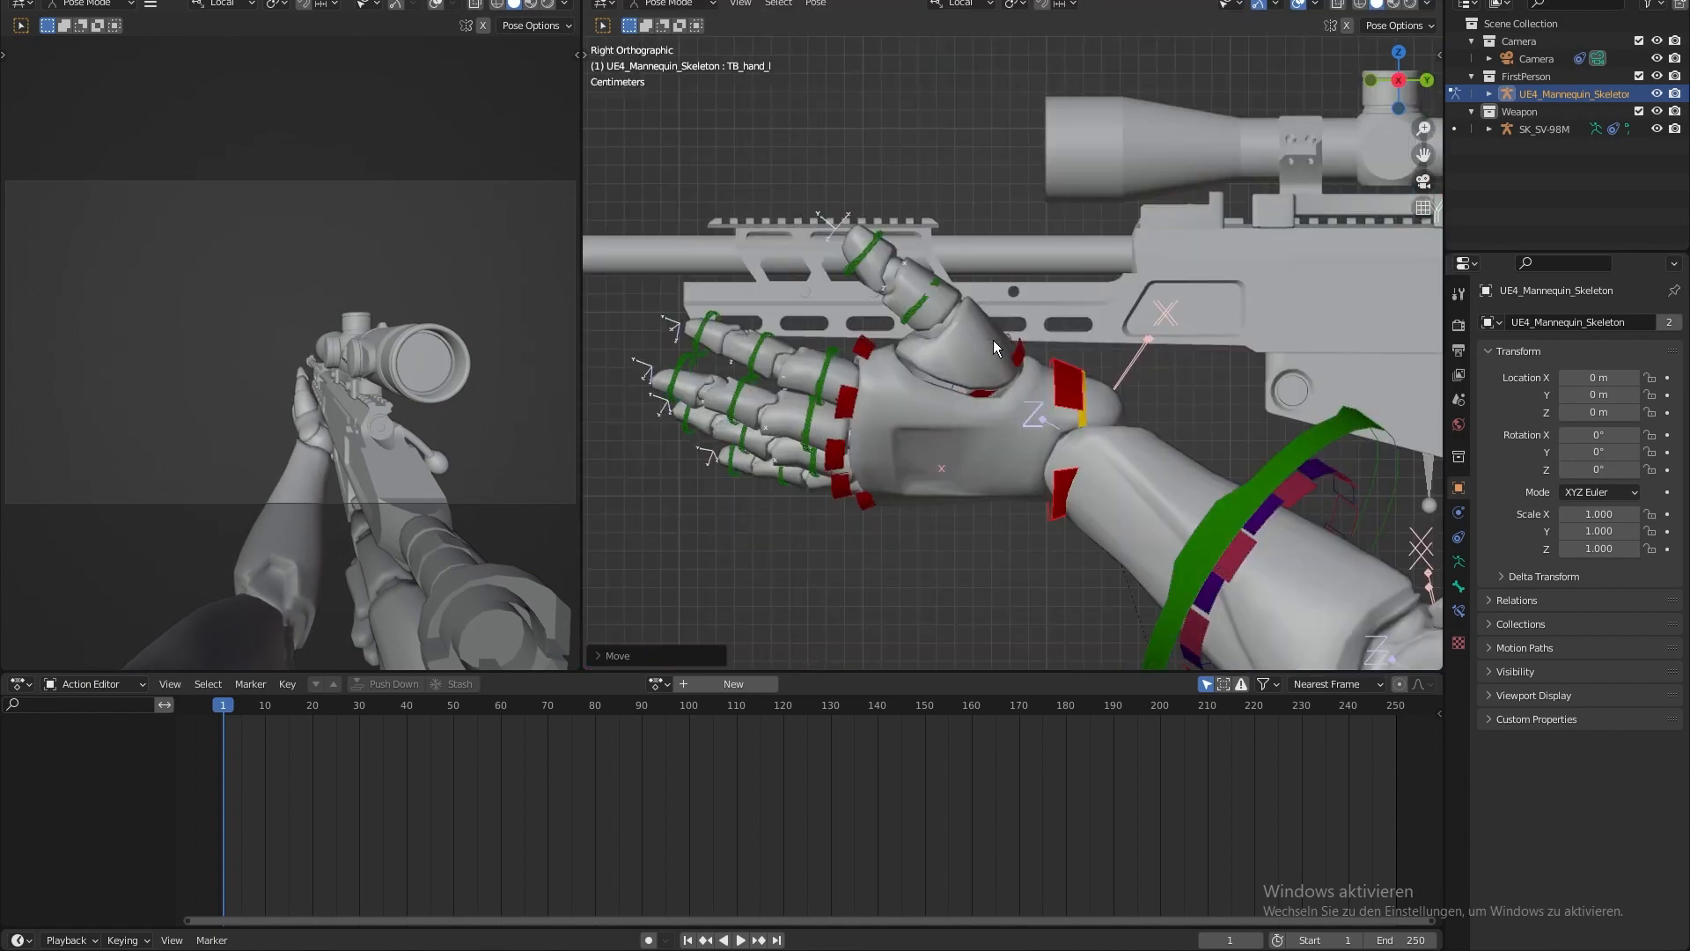
key(KP_7)
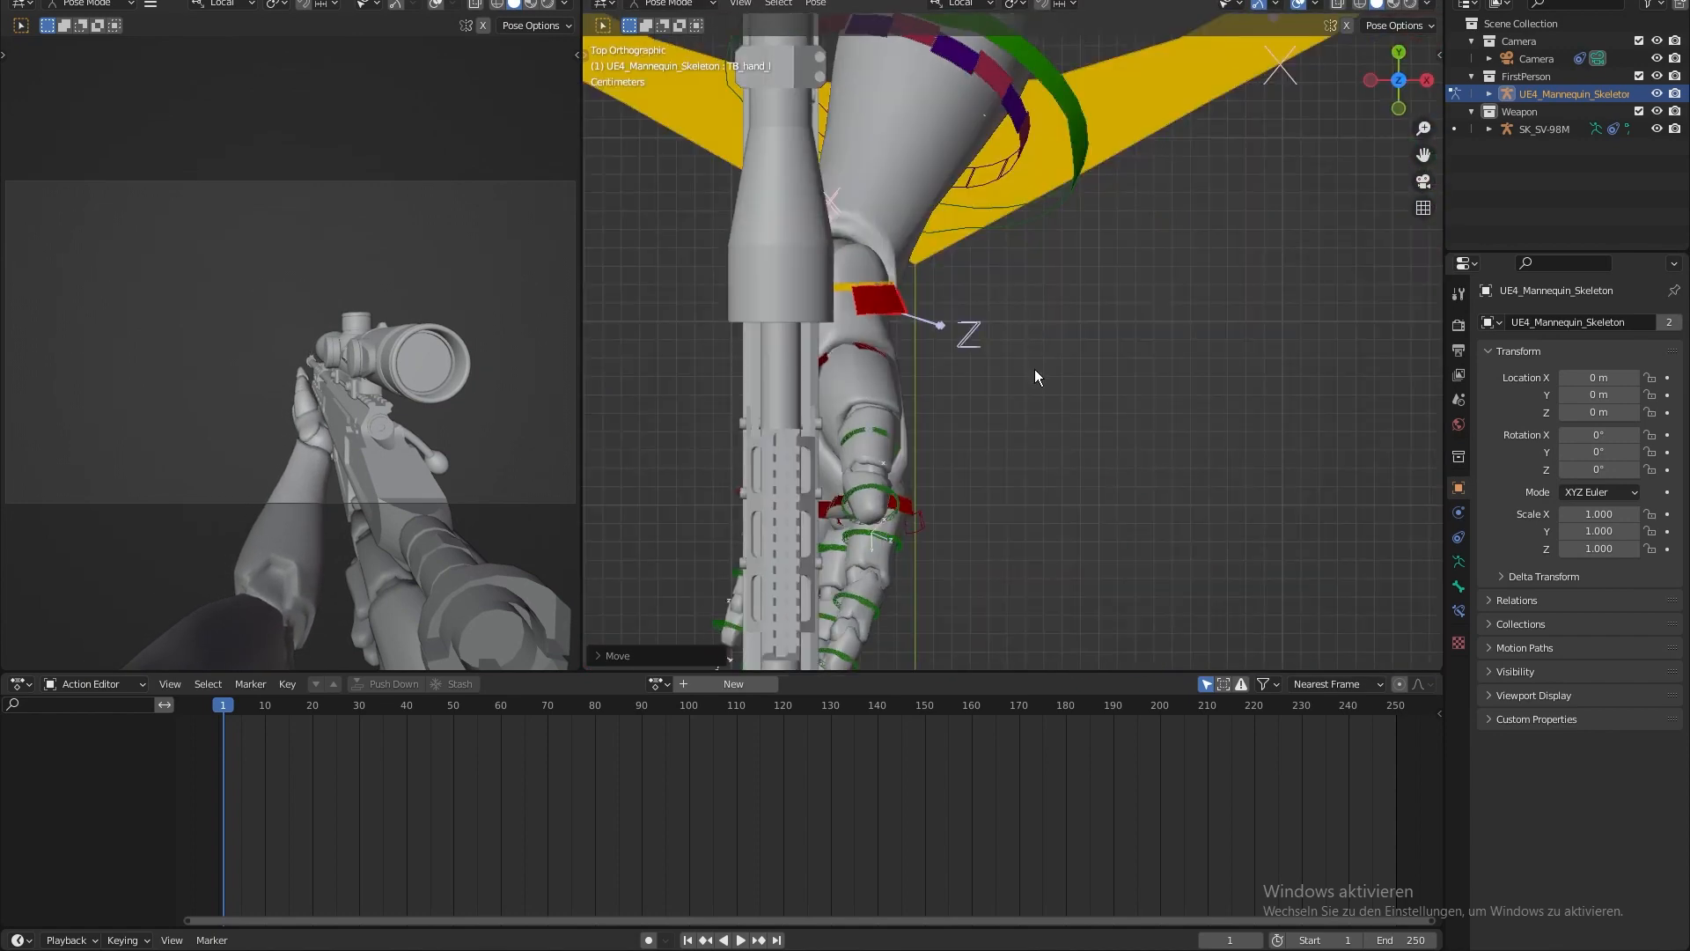
key(r)
click(994, 419)
key(g)
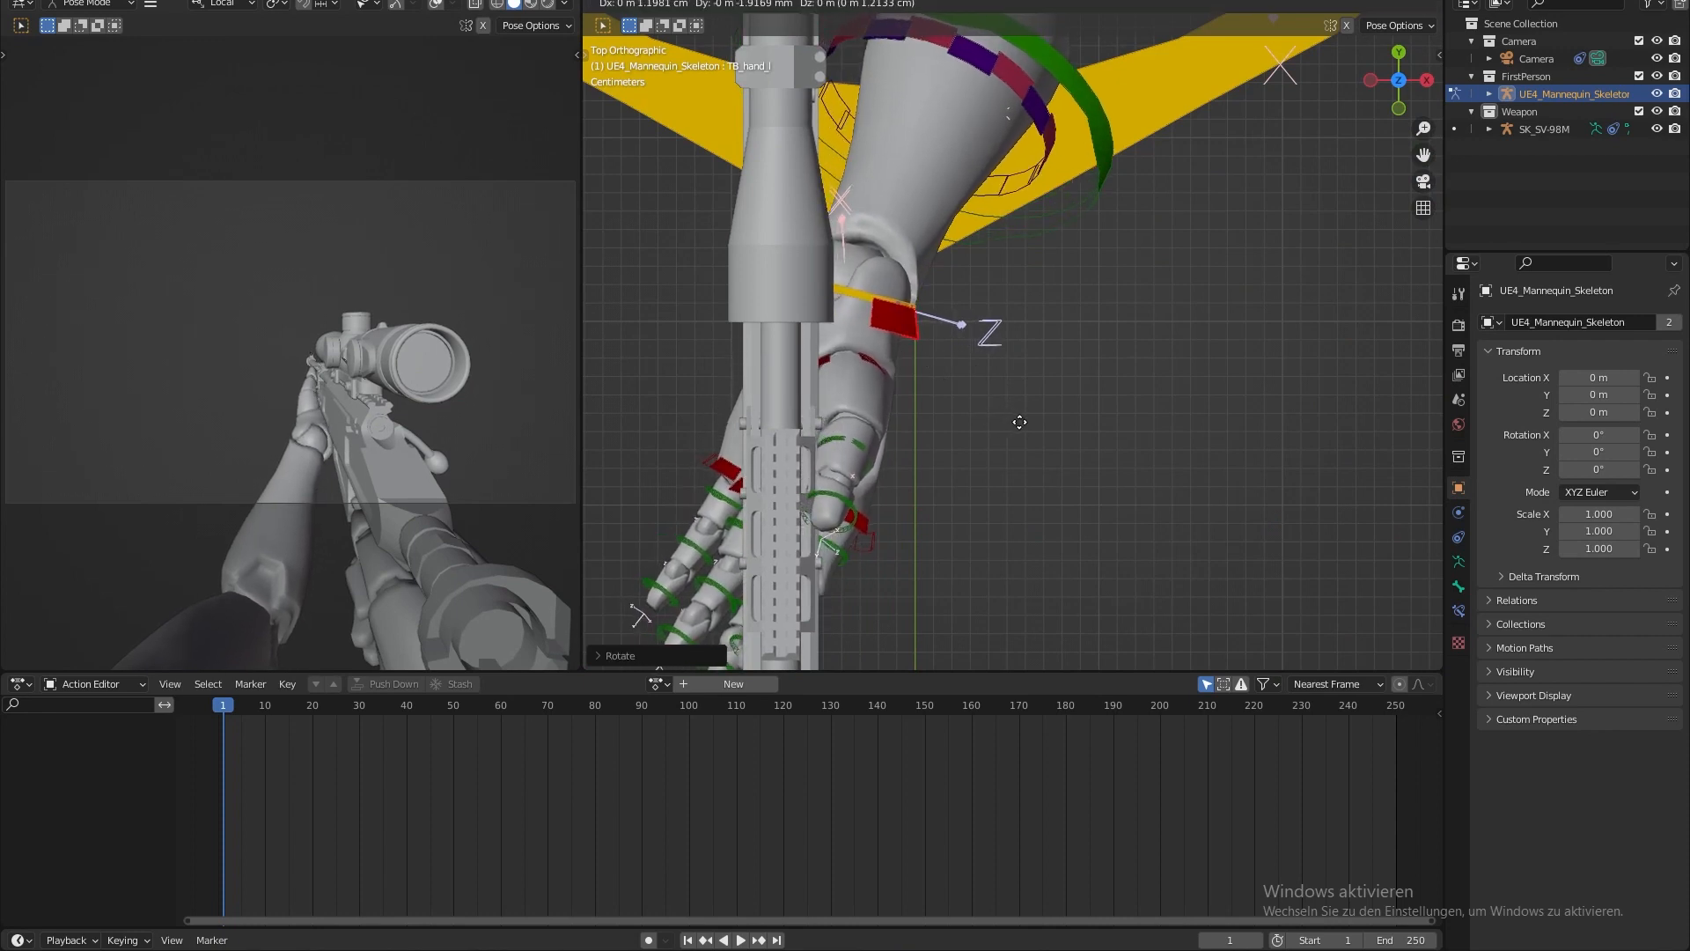
key(g)
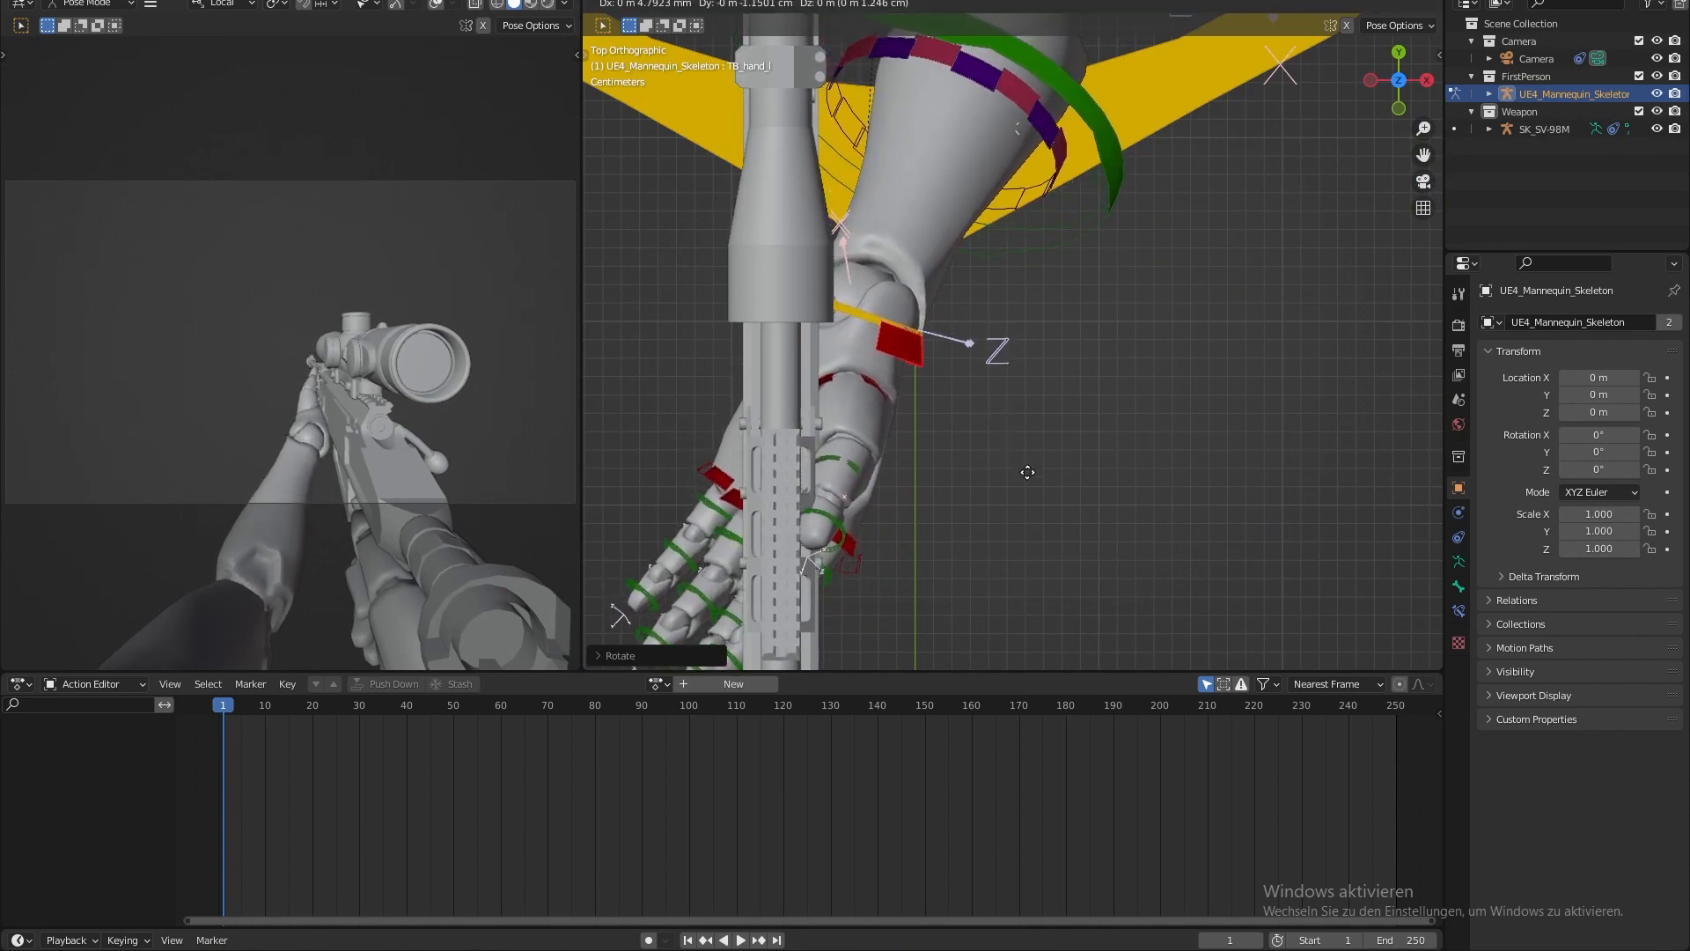
click(1027, 471)
shift+middle_drag(1027, 471, 1079, 424)
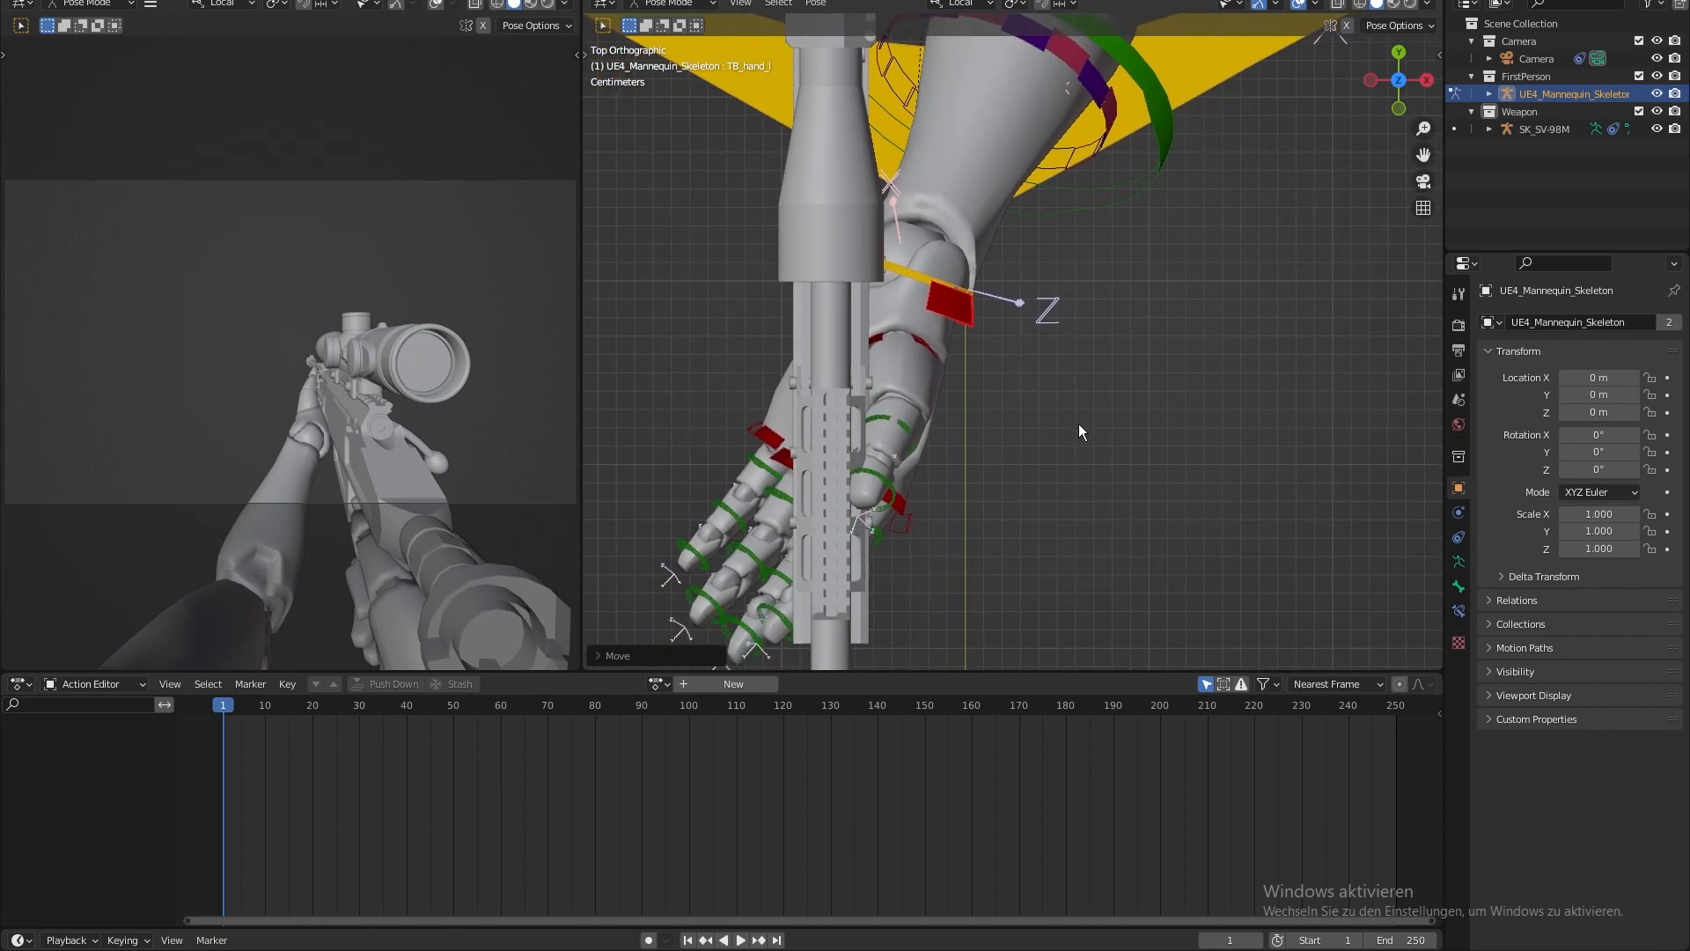
- Rotate the left hand control slightly in the right side view and move it against the handguard
key(KP_2)
key(KP_3)
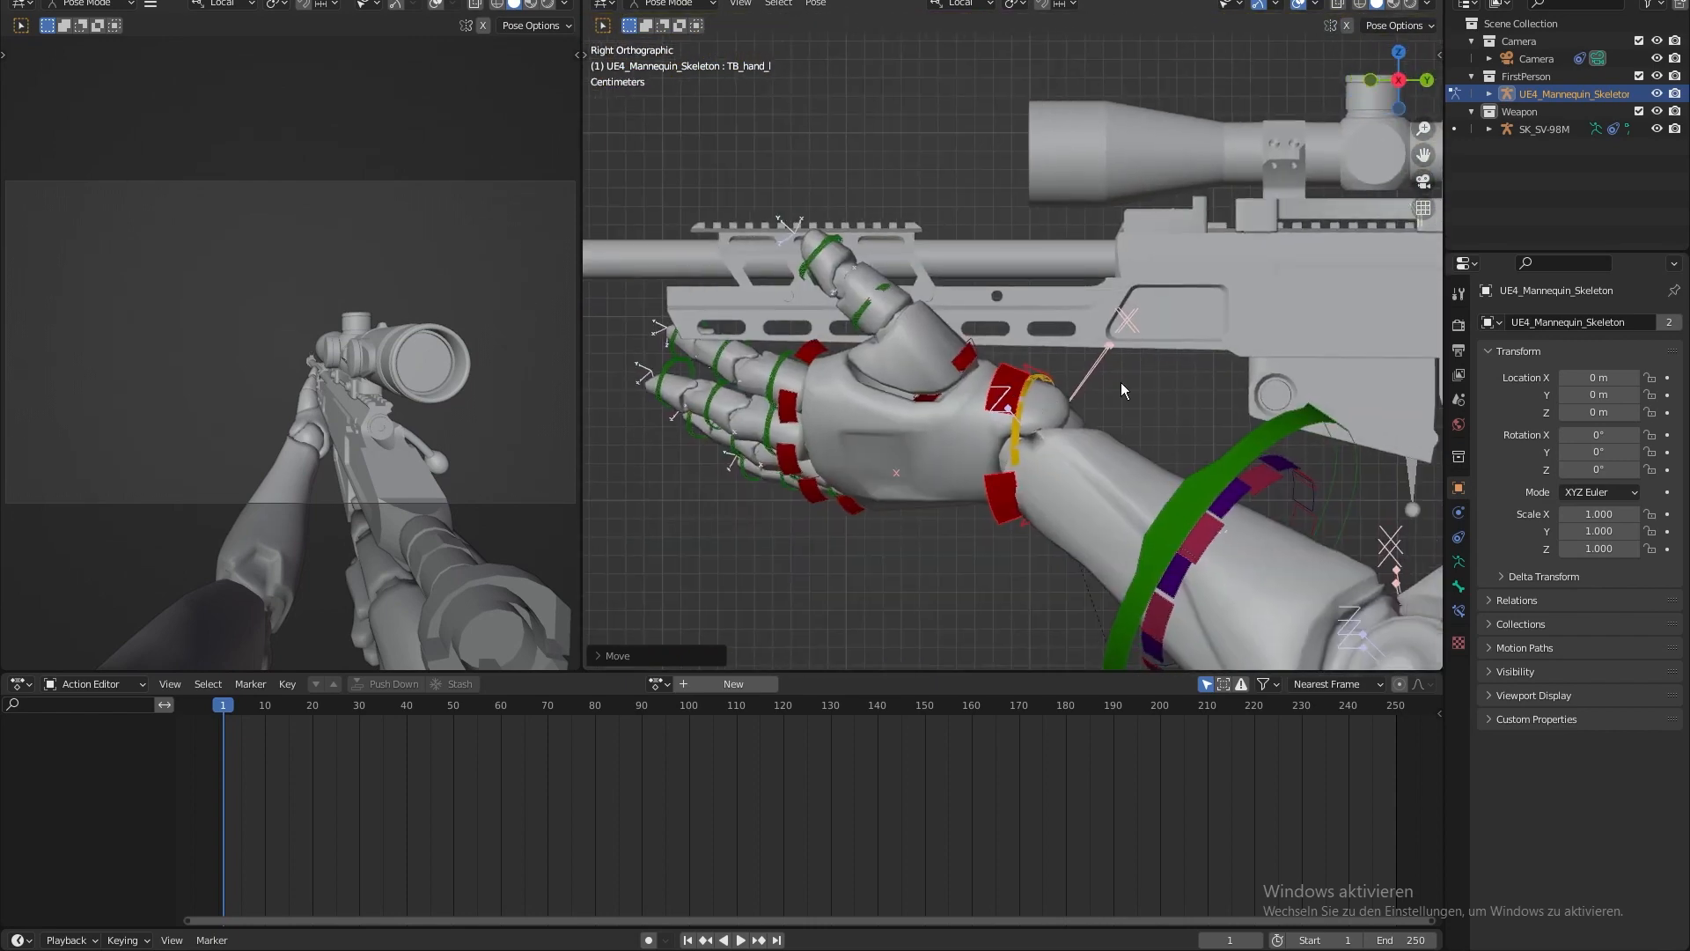
key(r)
click(1074, 334)
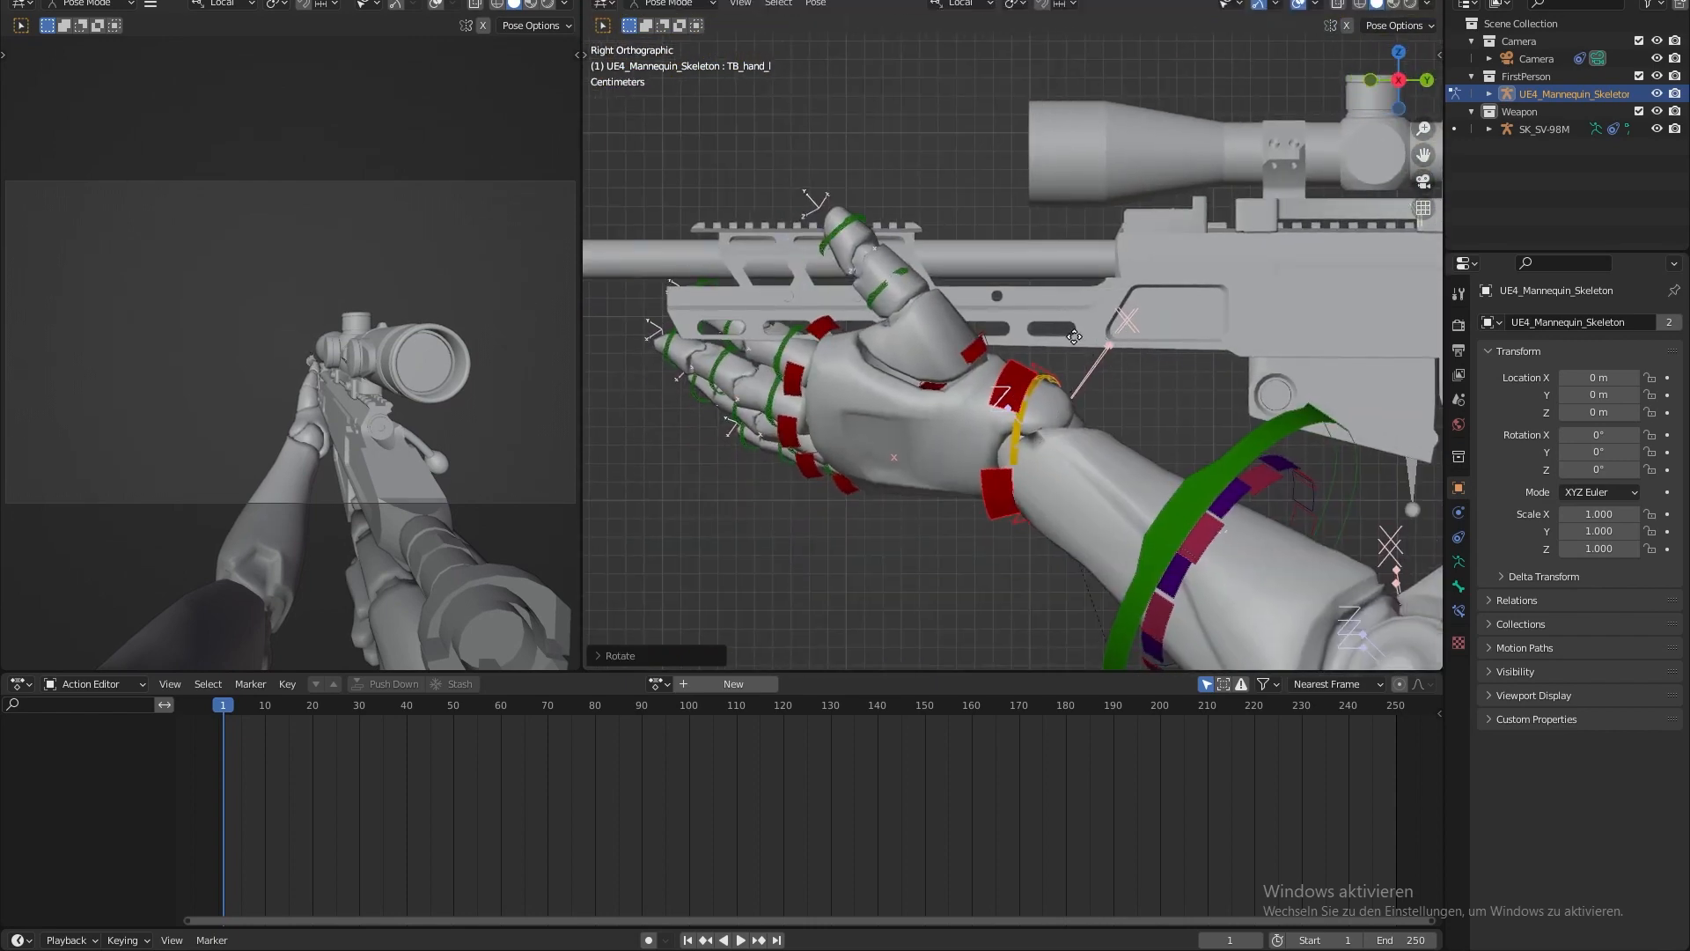
key(g)
click(1113, 345)
- Check the left hand's pose from the front, switch to Unreal Engine and examine the FP_XM1014_Idle grip around the shotgun's fore-end
key(KP_1)
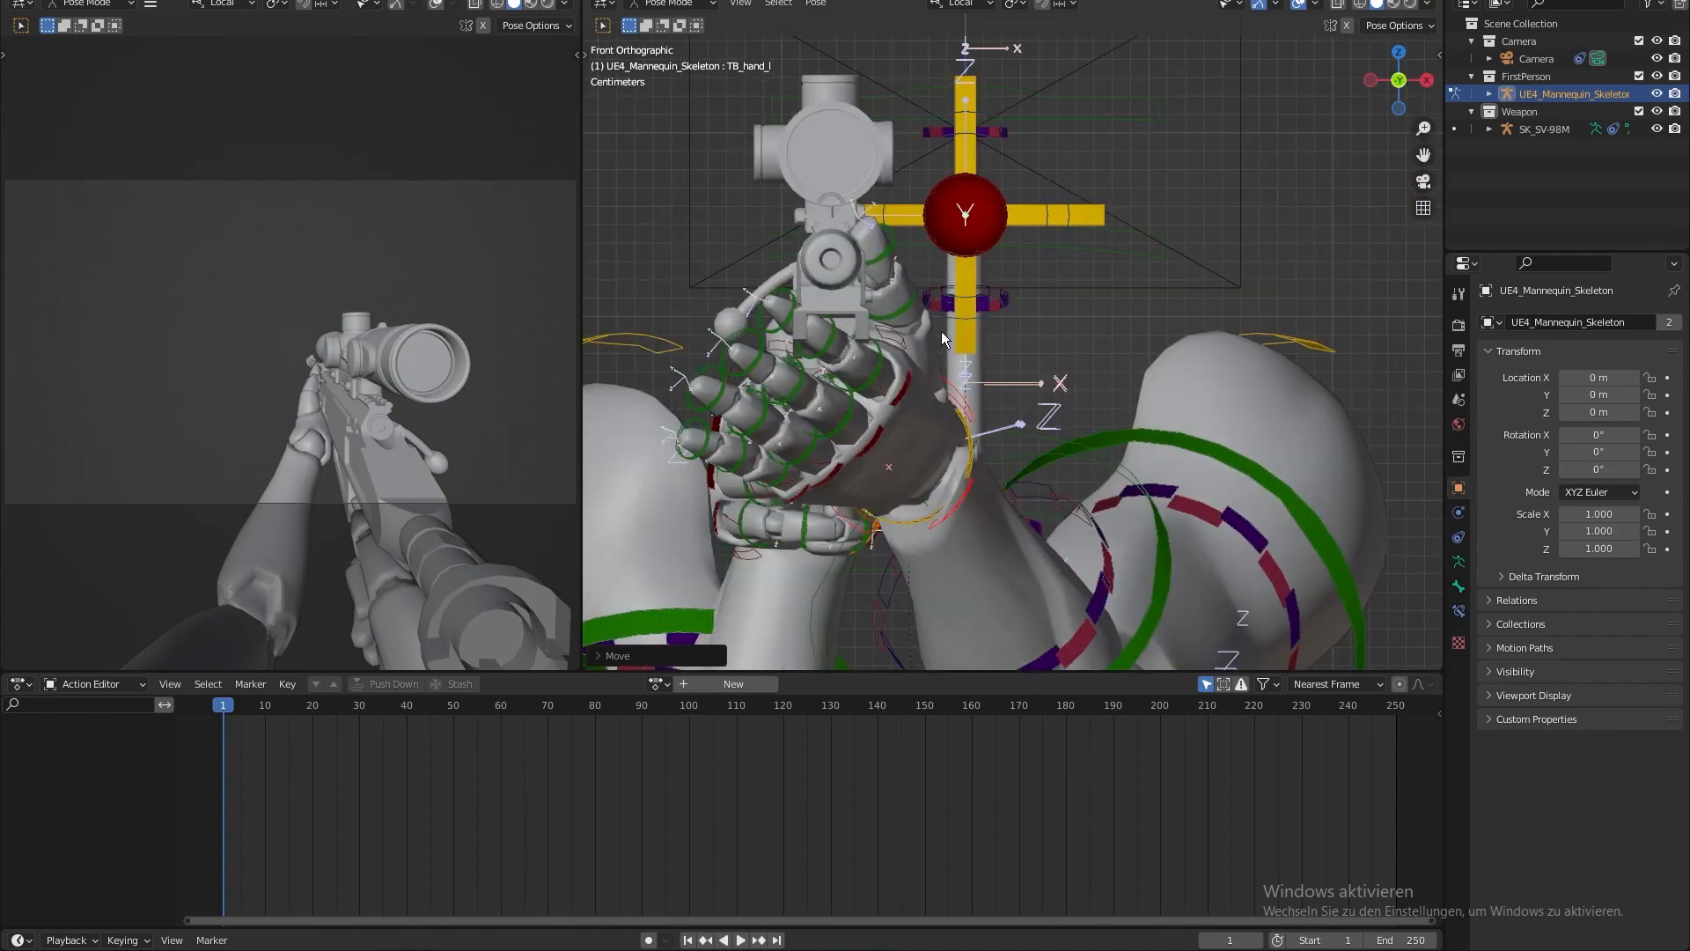
middle_drag(1042, 251, 790, 335)
mouse_move(757, 945)
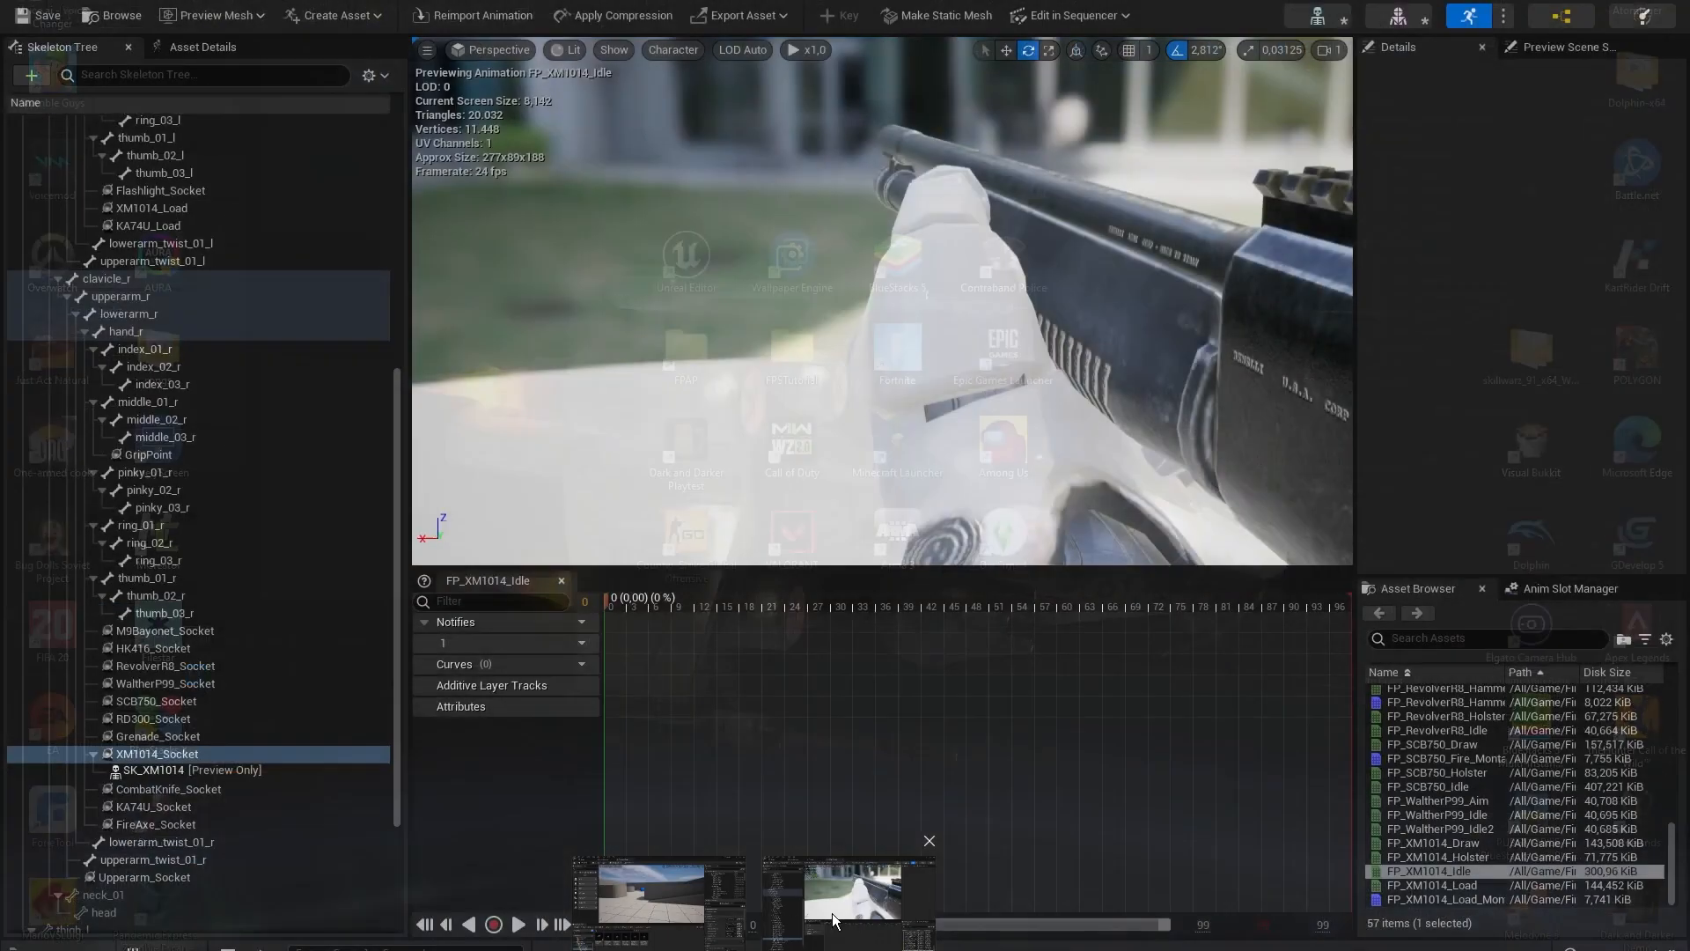
click(834, 919)
right_drag(850, 377, 1100, 374)
right_drag(880, 352, 915, 340)
mouse_move(855, 410)
right_down()
mouse_move(924, 404)
mouse_move(845, 378)
right_up()
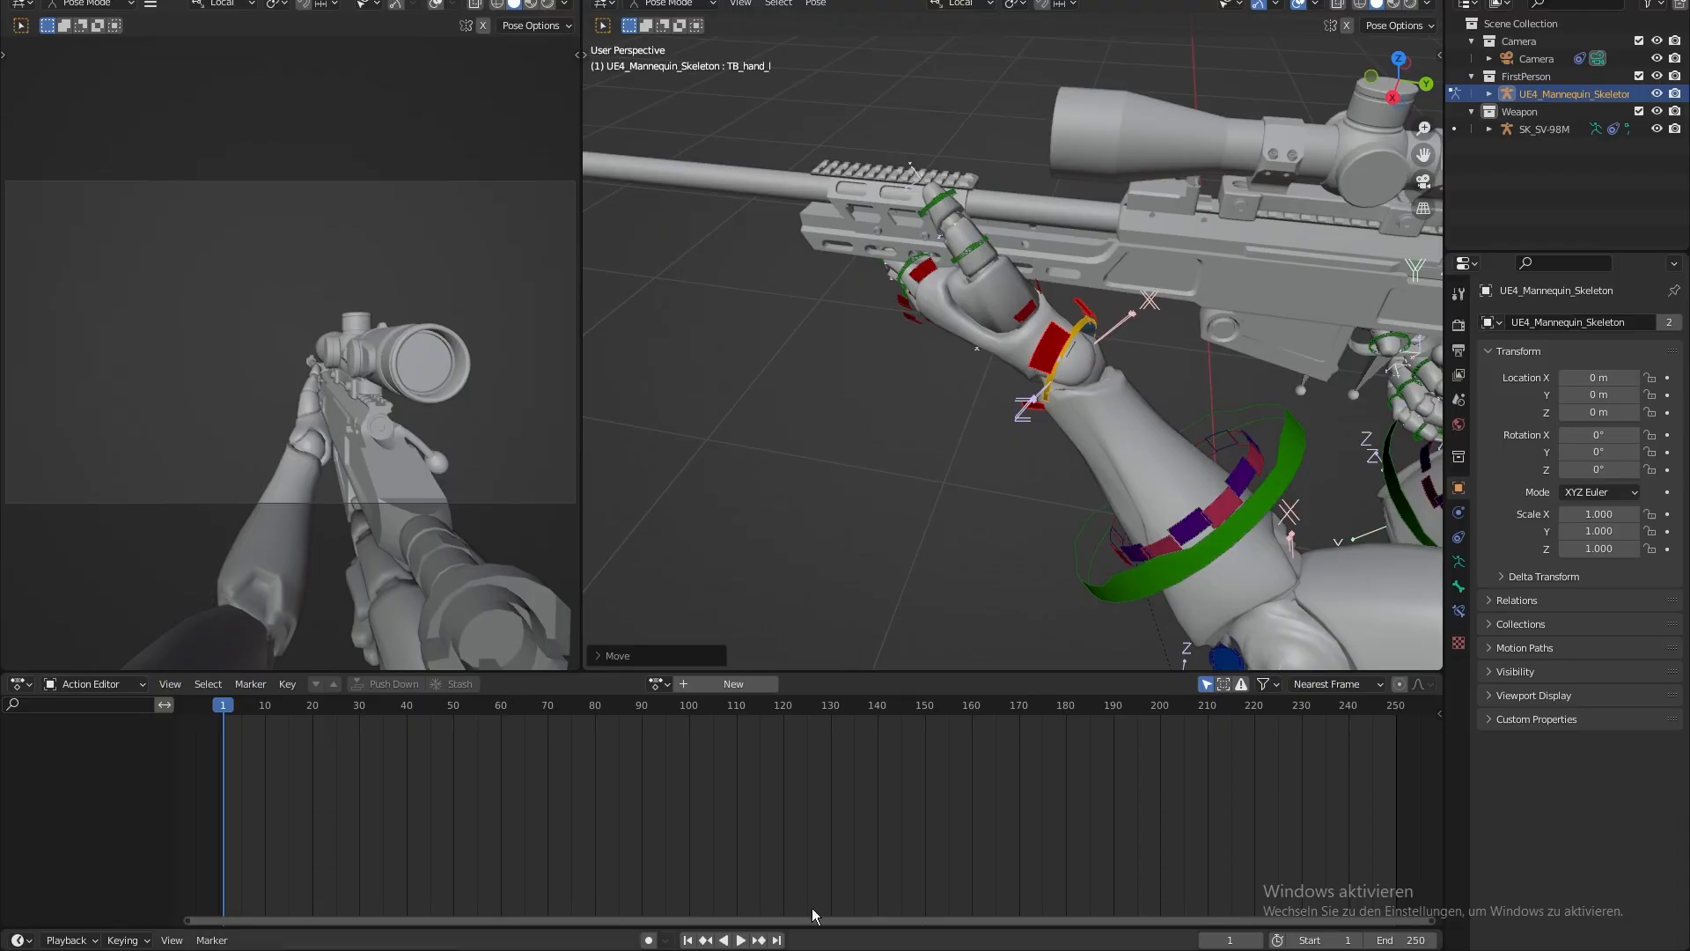
- Return to Blender and refine the left hand control's rotation and position under the handguard in the front view
right_click(936, 363)
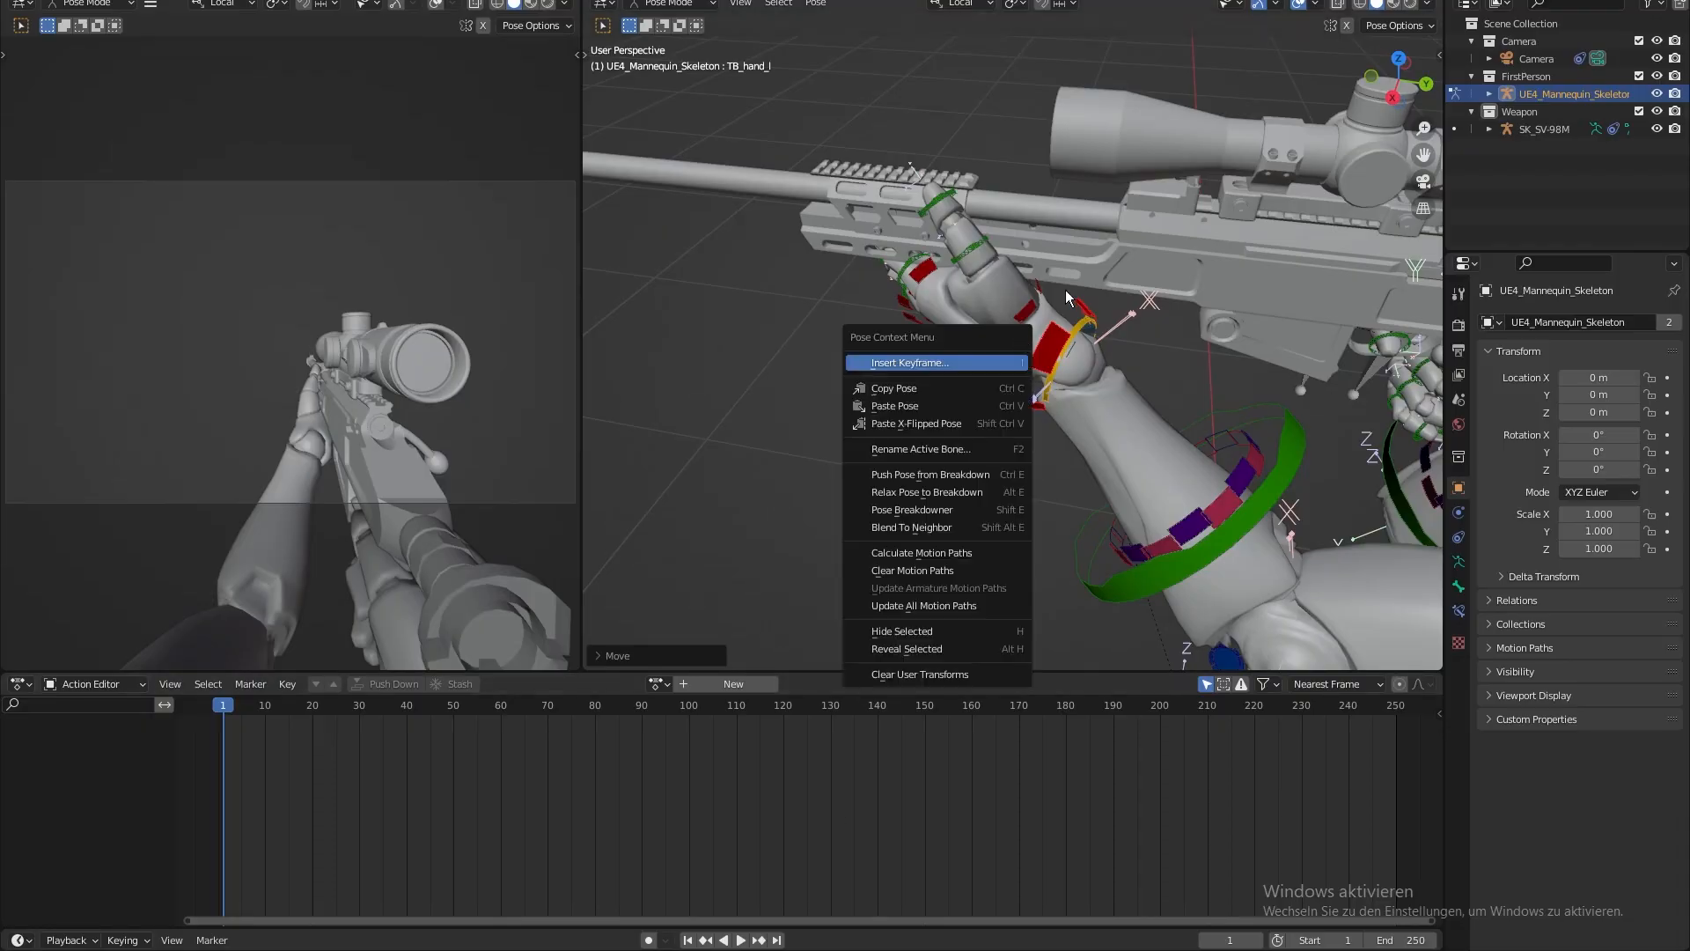
middle_drag(1099, 261, 1112, 194)
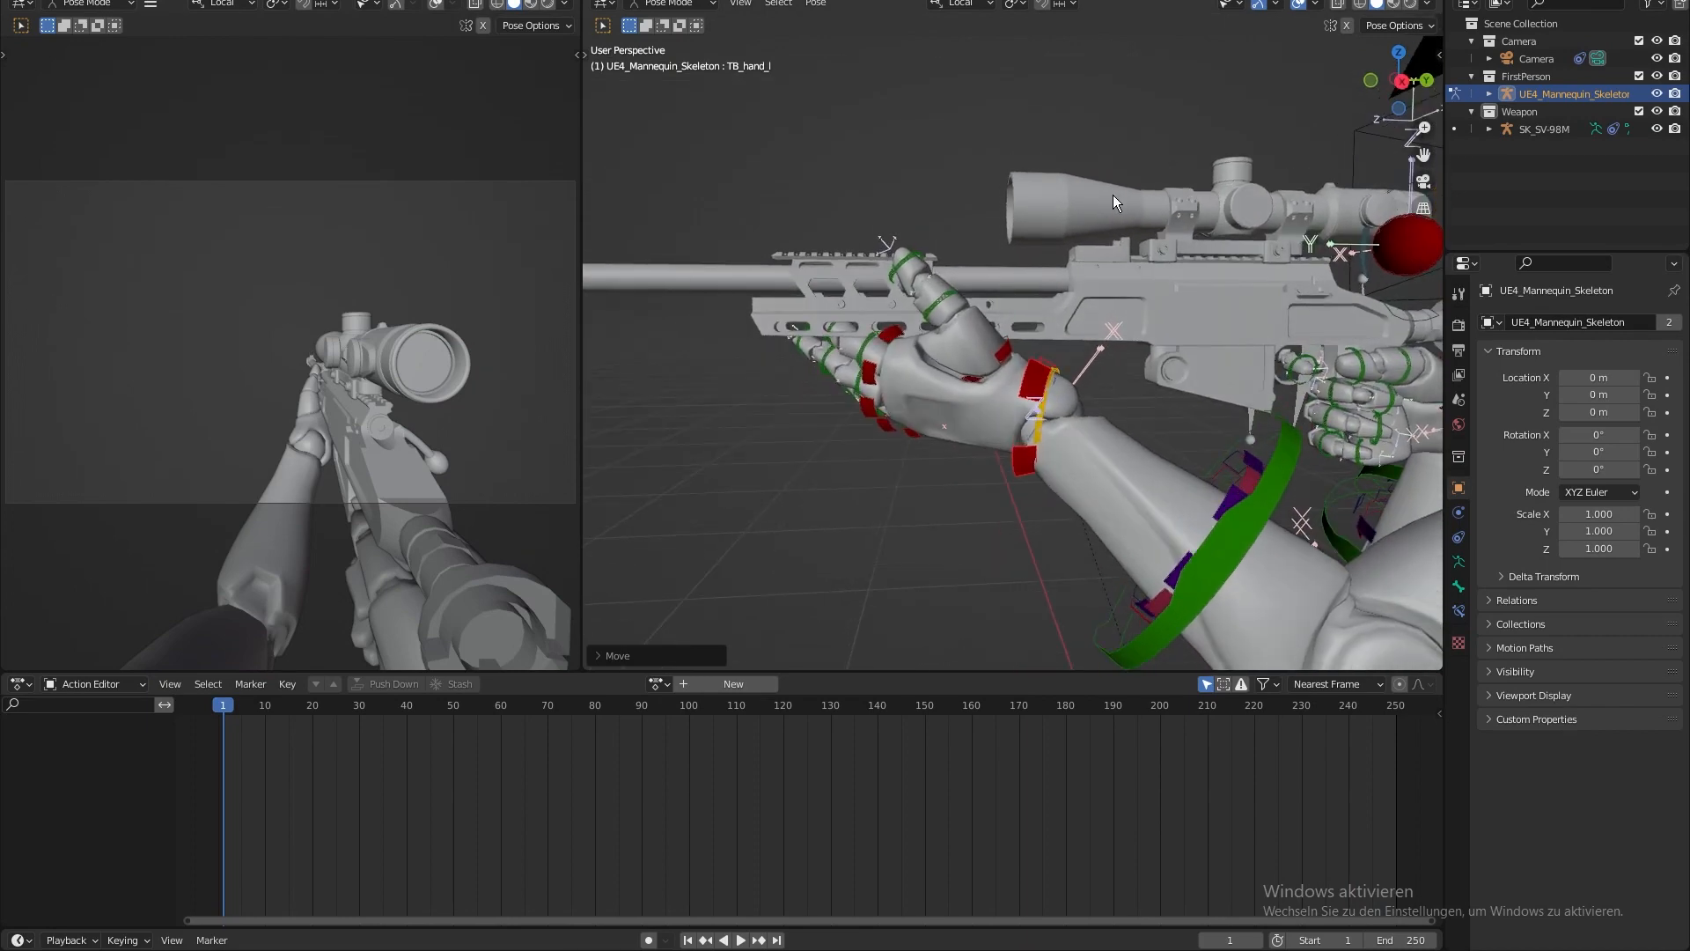
key(KP_1)
key(r)
click(1043, 239)
key(g)
click(1056, 241)
key(r)
click(1039, 235)
key(g)
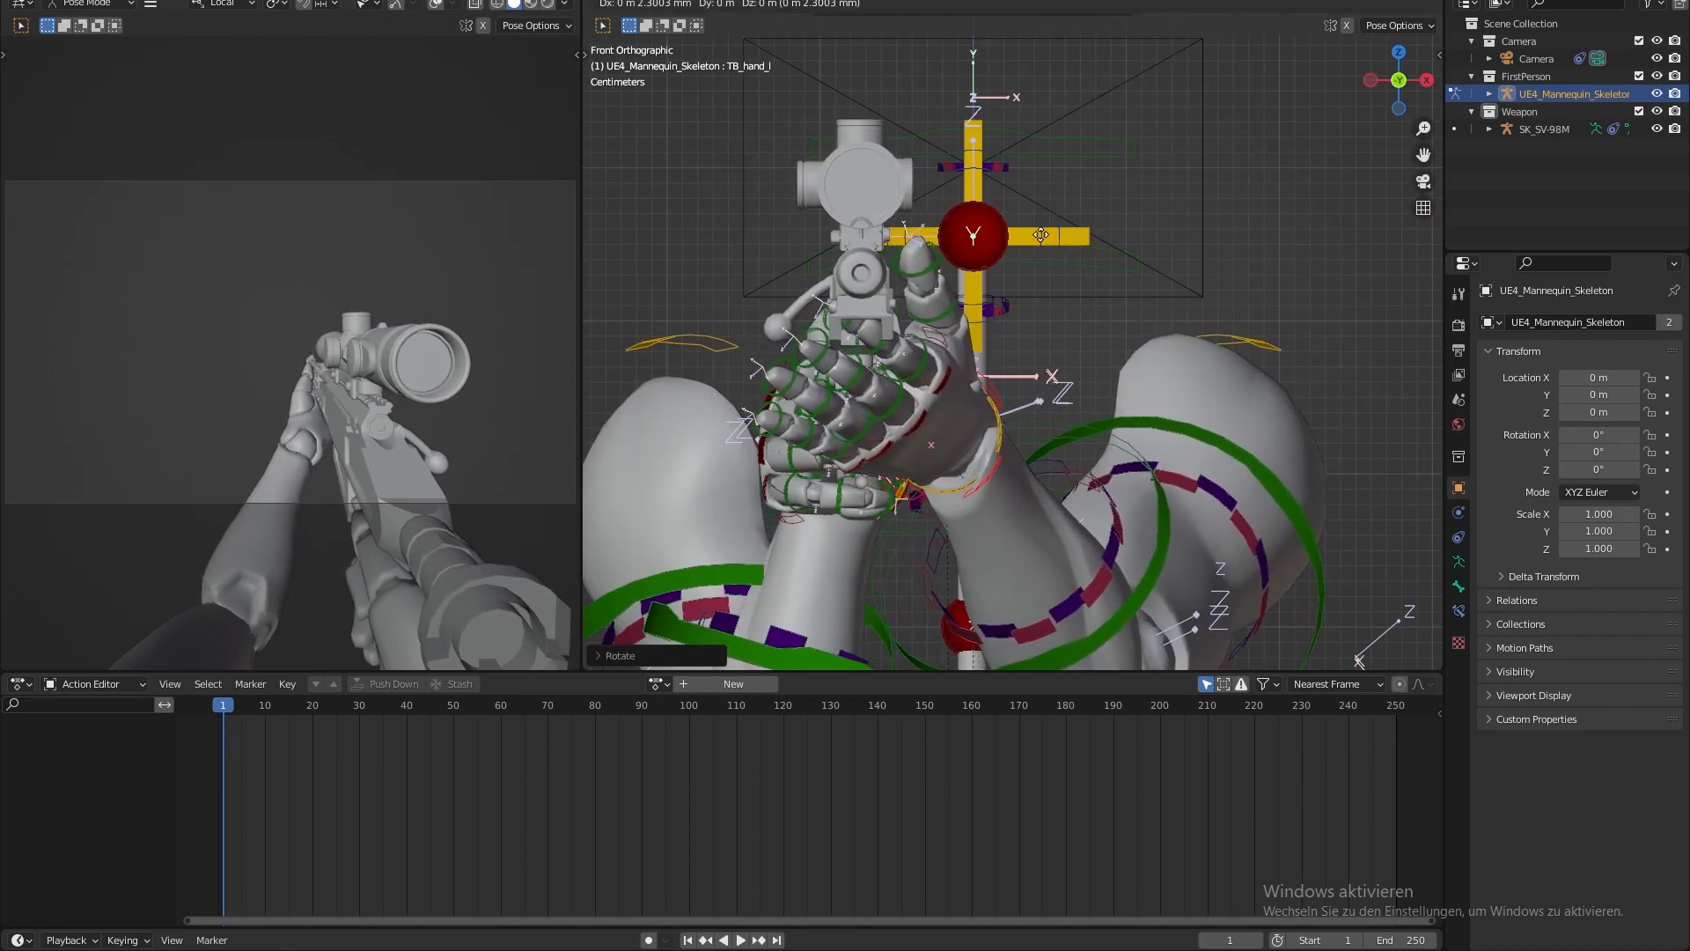
- Shift the left hand control slightly along the handguard in the right side view
key(KP_3)
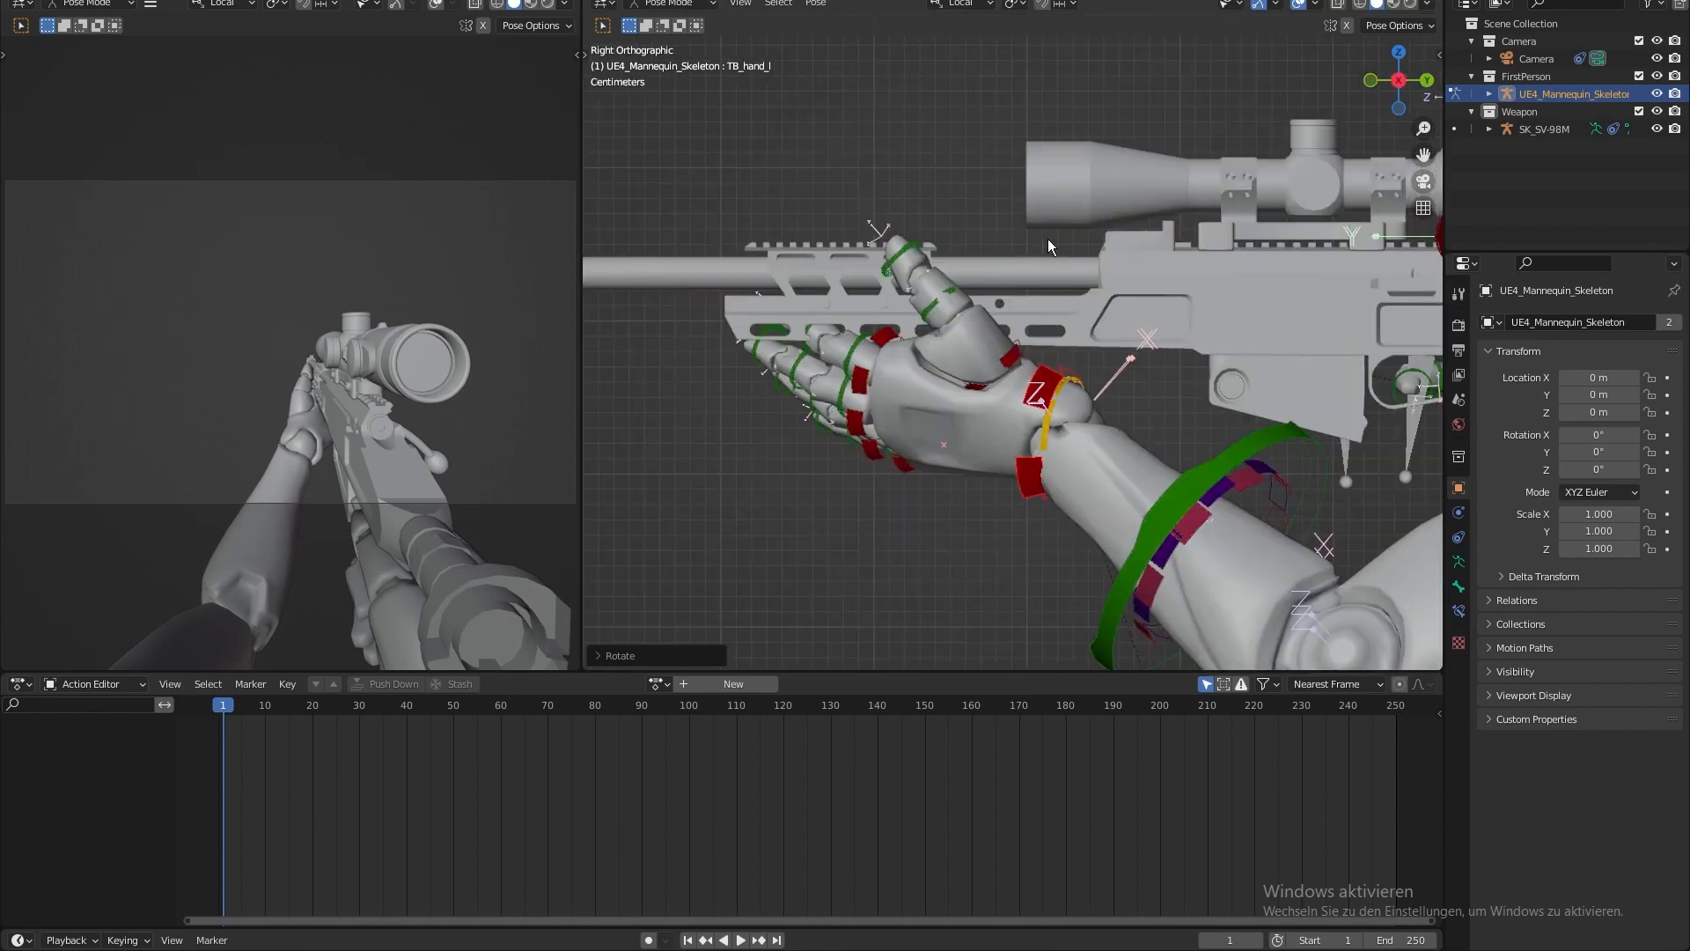
key(g)
click(1011, 226)
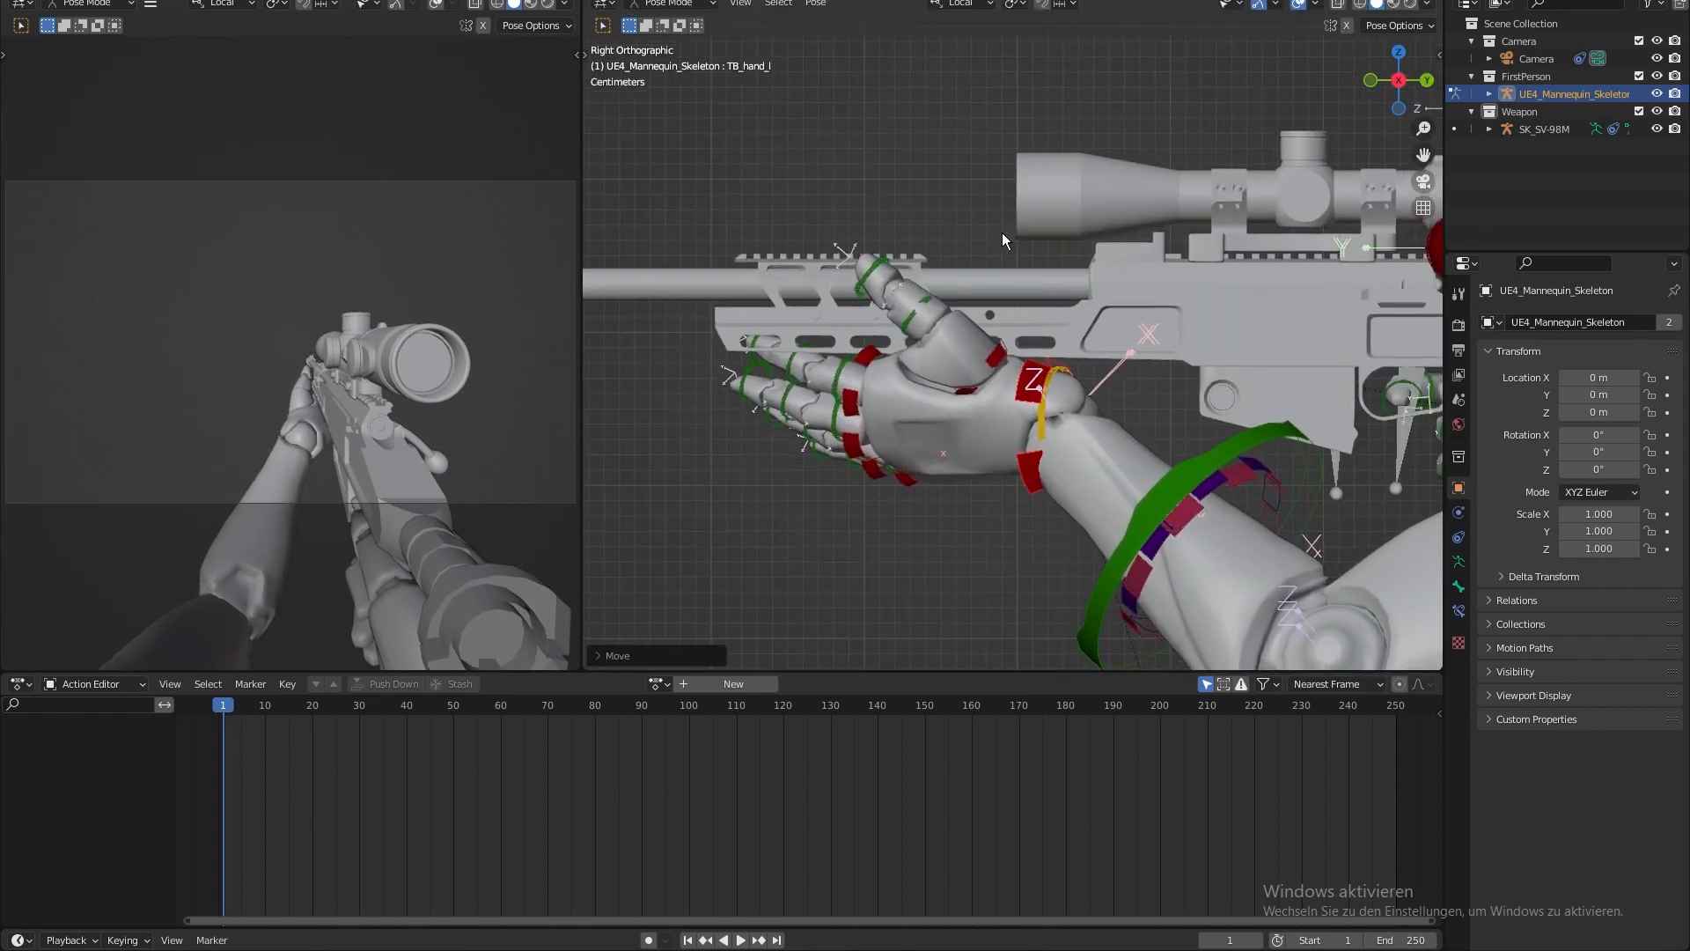
- Rotate the left thumb control TB_thumb_03_l slightly around its local Z axis to bring the thumb against the handguard
scroll(1011, 225, up, 1)
shift+middle_drag(973, 232, 1040, 289)
scroll(1040, 289, up, 2)
shift+middle_drag(1068, 412, 1090, 450)
click(1106, 475)
key(r)
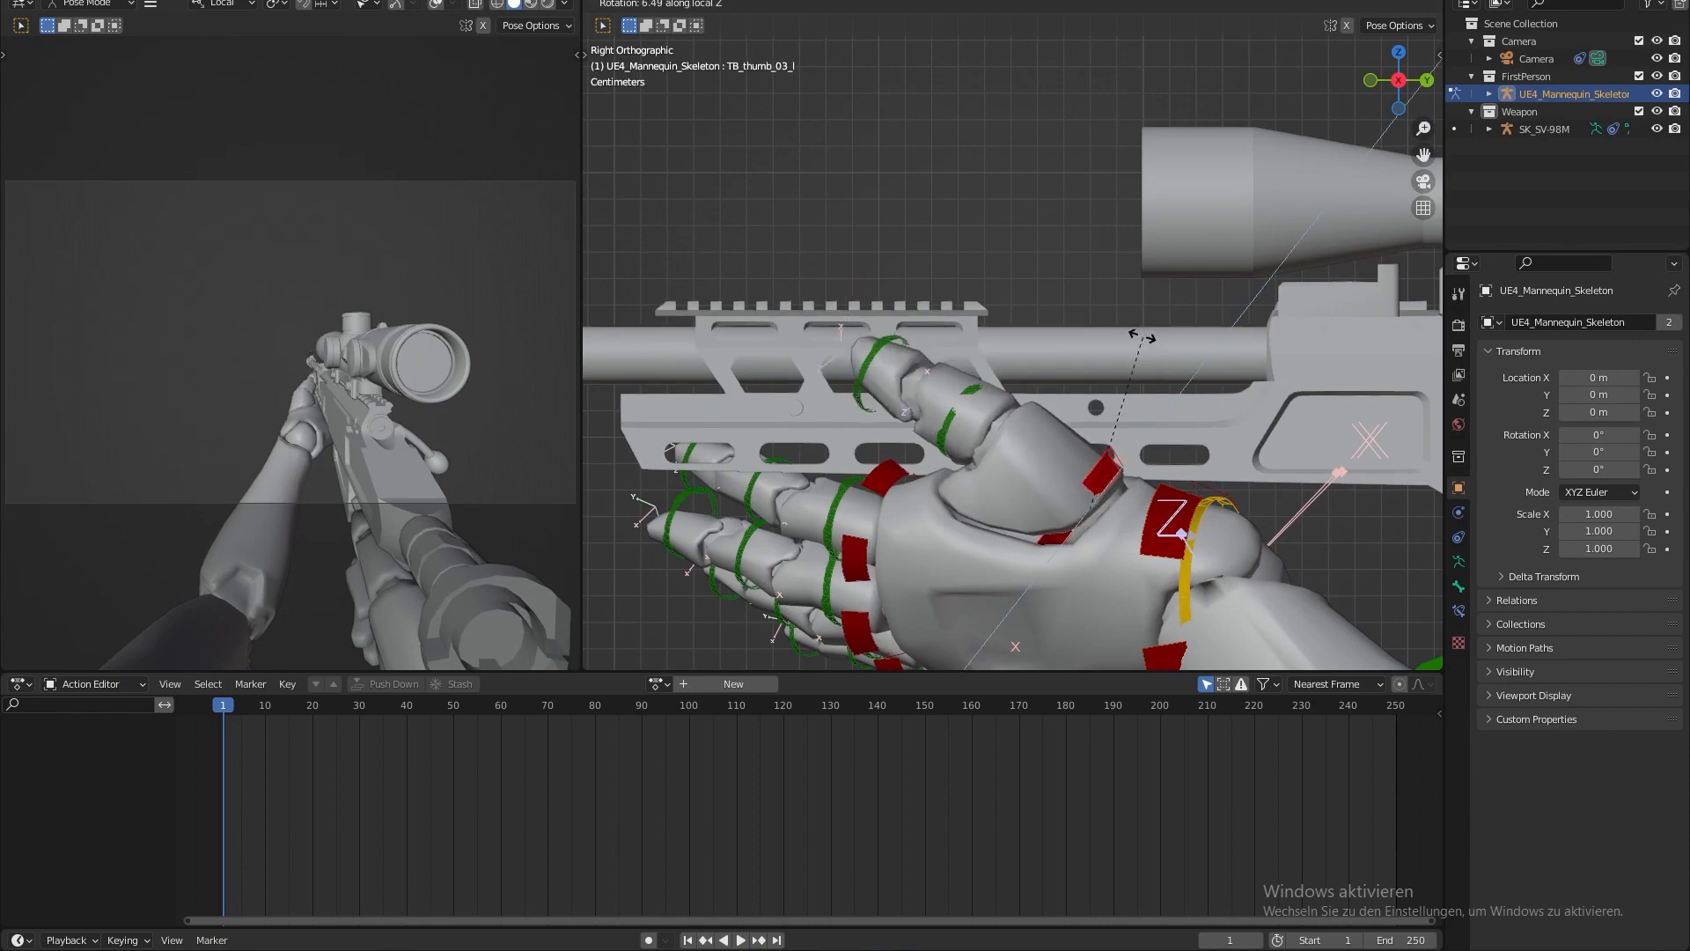
click(1137, 330)
- Move the left hand control closer to the rifle in the top view and adjust its rotation
middle_drag(1137, 330, 1181, 460)
key(KP_7)
shift+middle_drag(986, 247, 1022, 339)
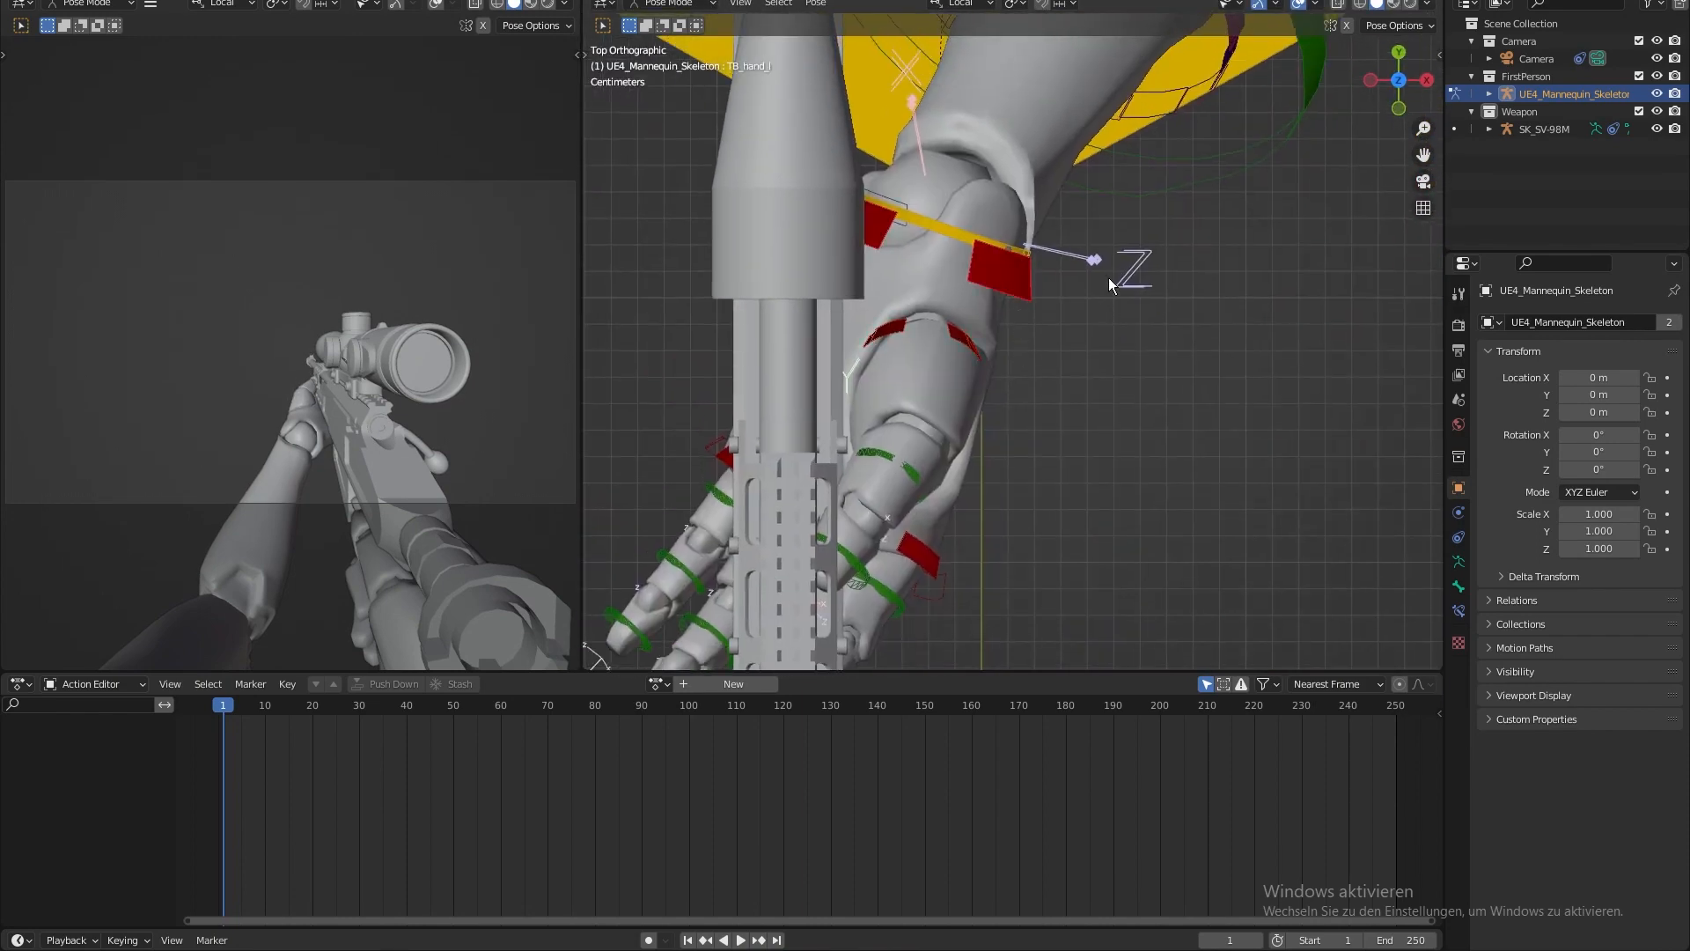
shift+middle_drag(1107, 277, 1149, 357)
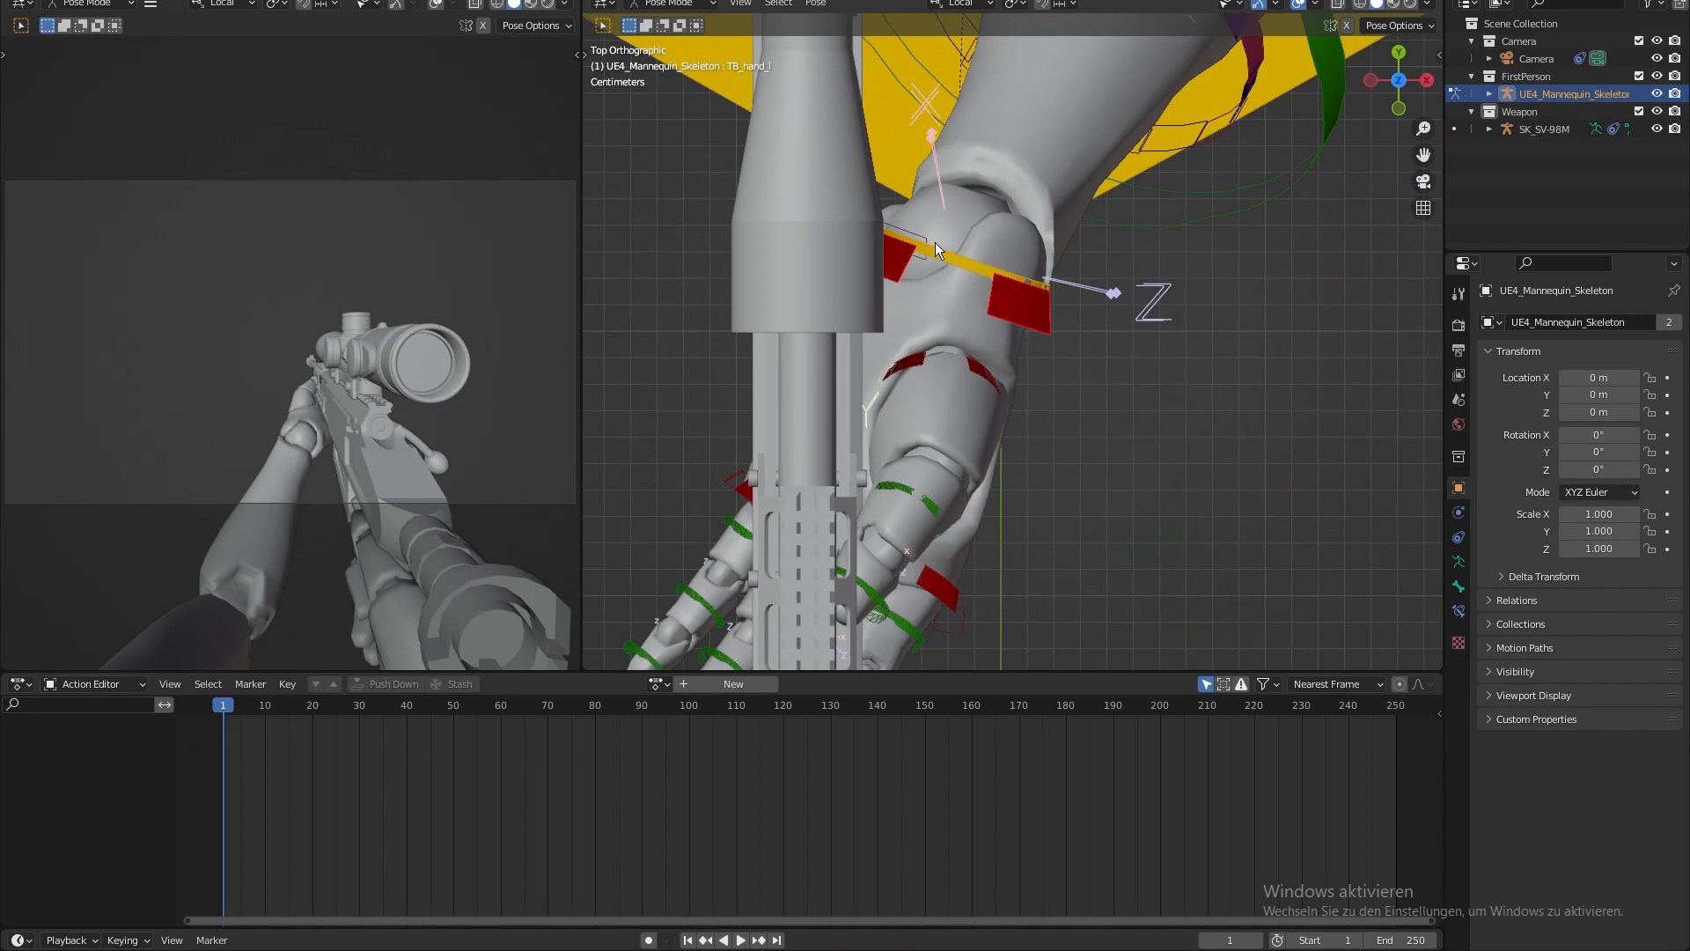
key(g)
click(1078, 312)
key(r)
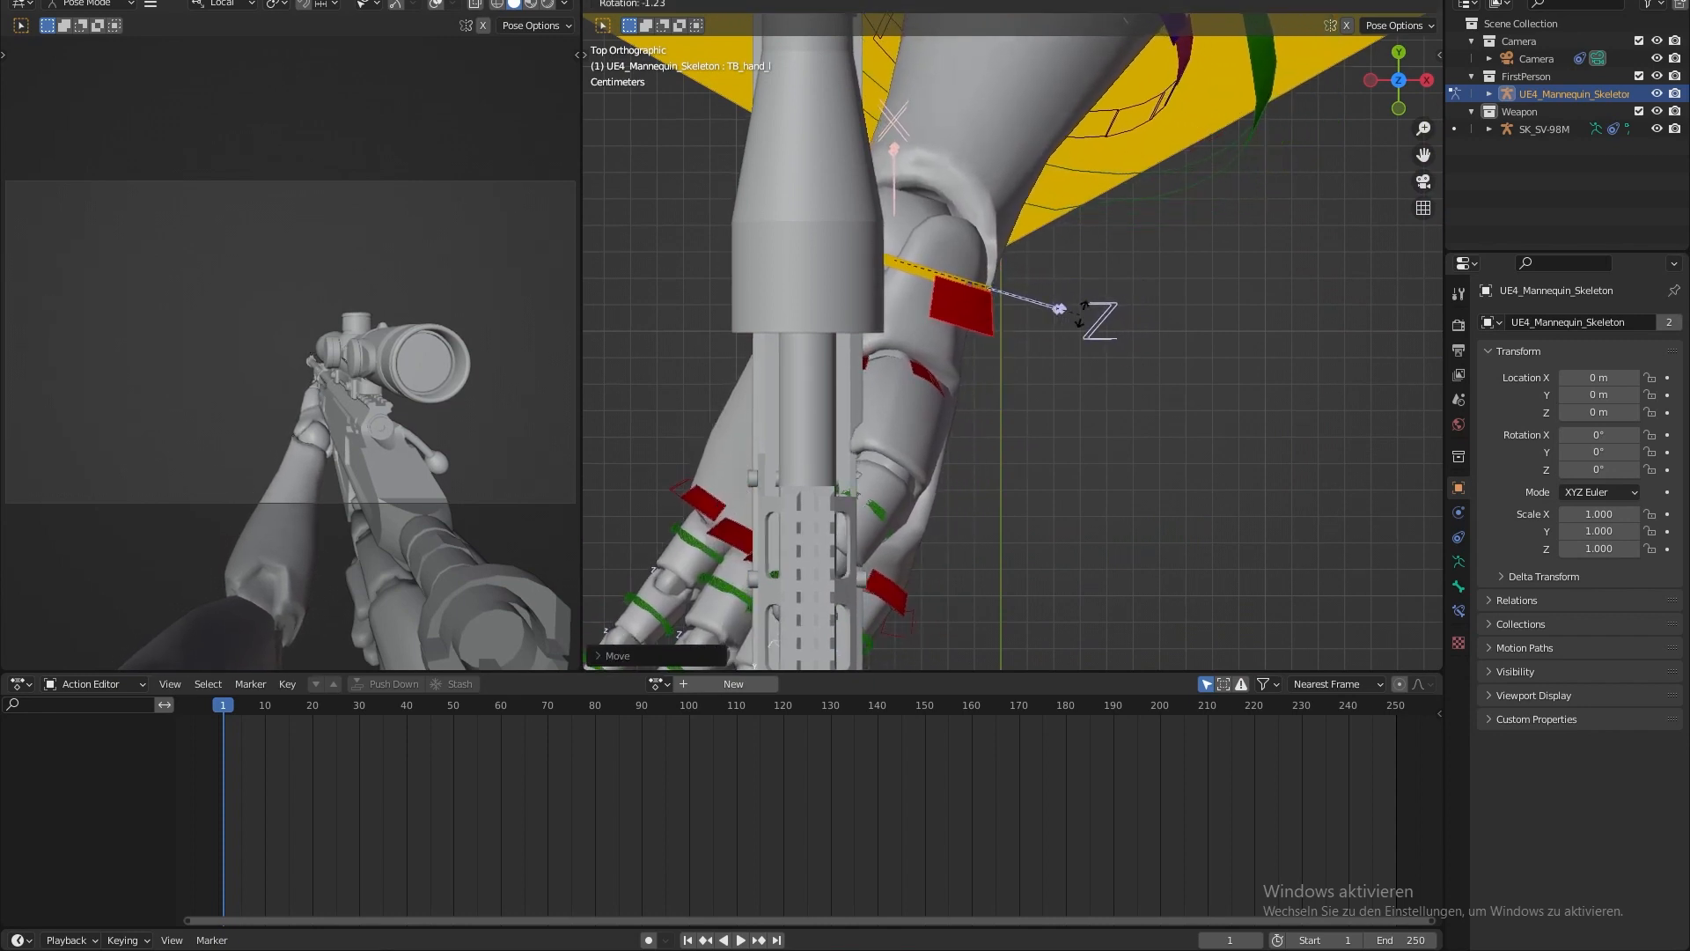
click(1106, 306)
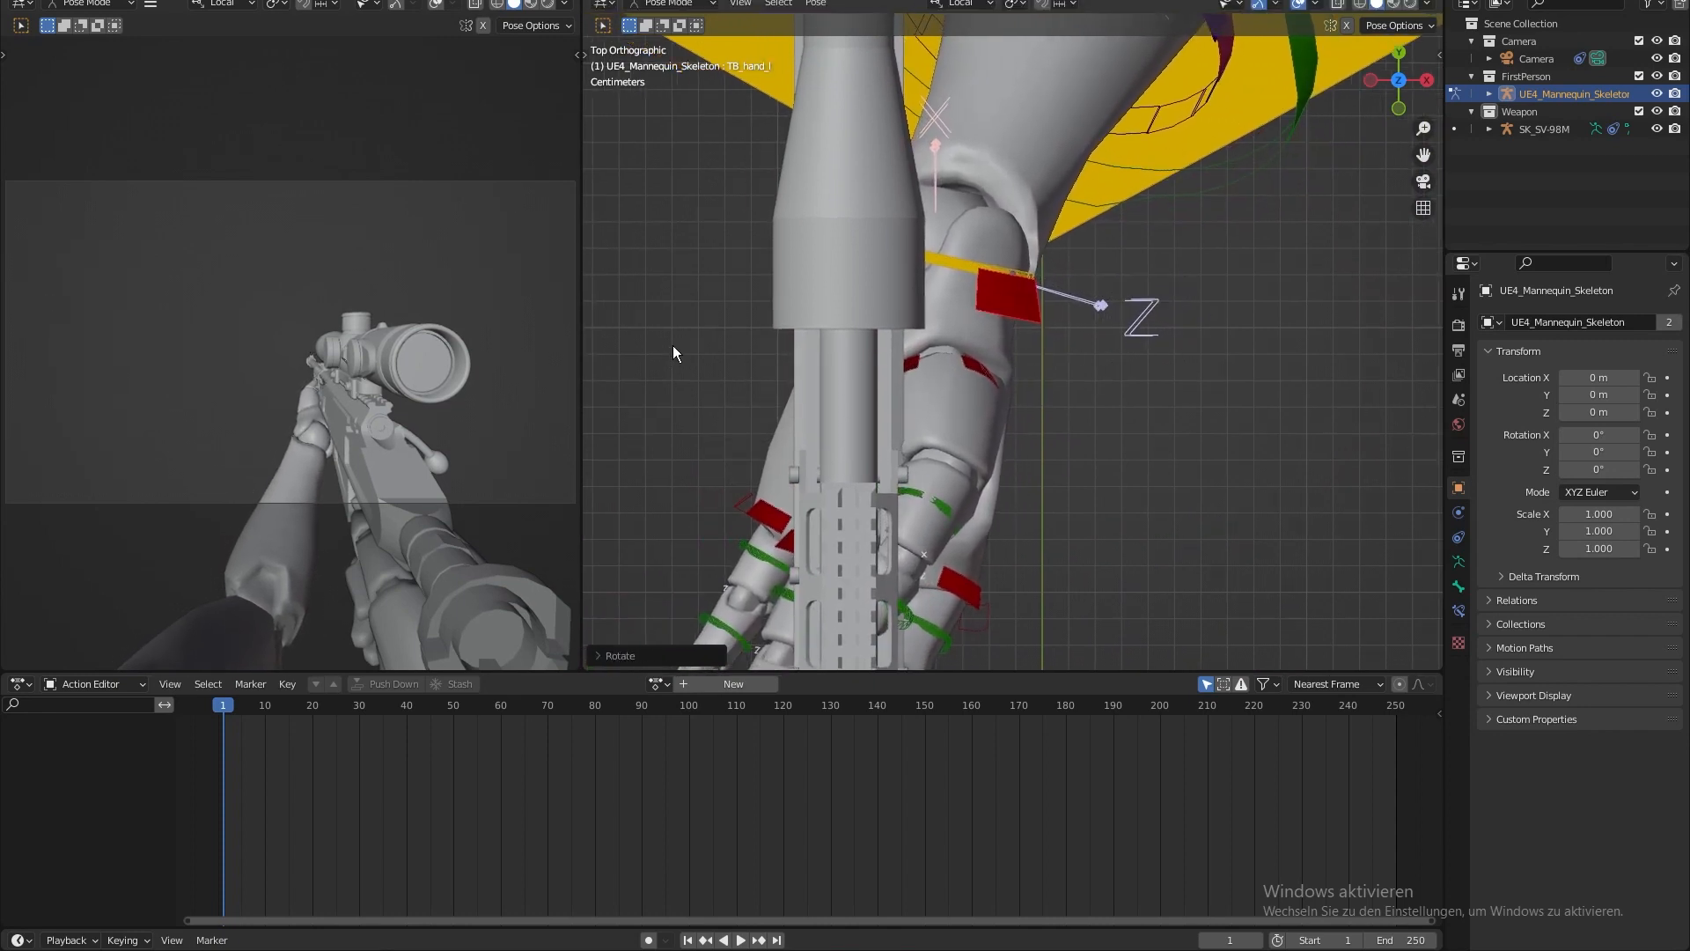
- Widen the camera view area and rotate the left thumb control TB_thumb_03_l against the handguard
drag(581, 292, 754, 320)
middle_drag(1070, 239, 1012, 255)
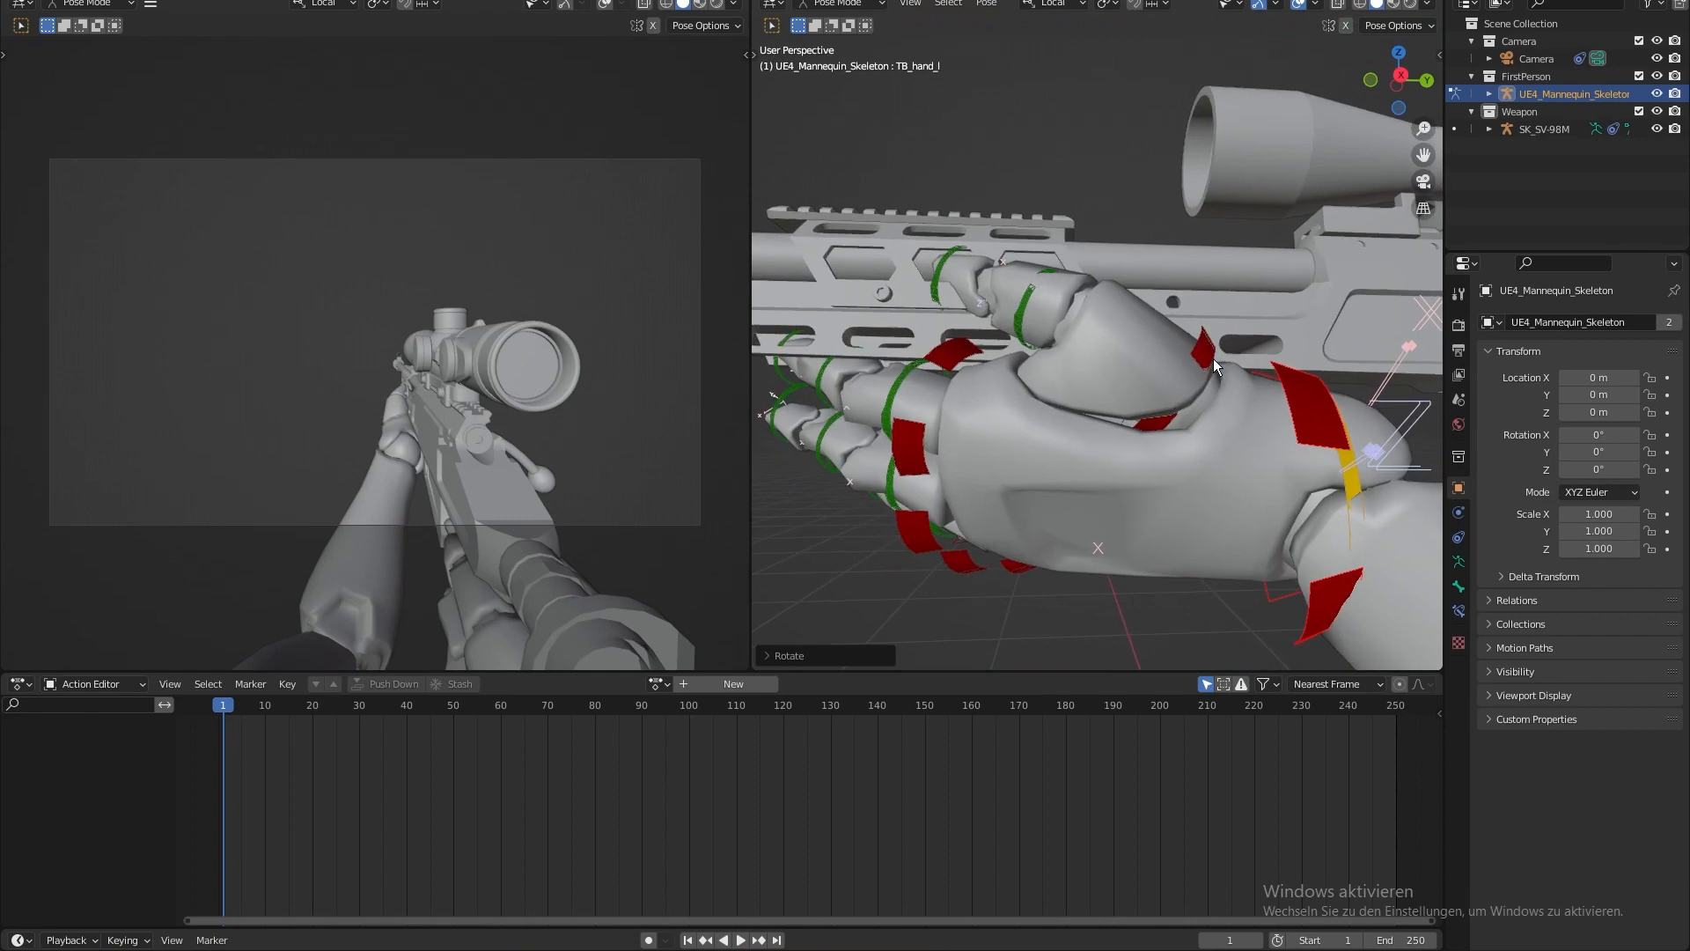
middle_drag(1213, 357, 1217, 379)
click(1216, 379)
key(r)
click(1194, 290)
- Try rotating the left thumb control around its X axis and undo the last two changes
mouse_move(1193, 291)
middle_down()
mouse_move(1191, 337)
mouse_move(1202, 278)
middle_up()
key(r)
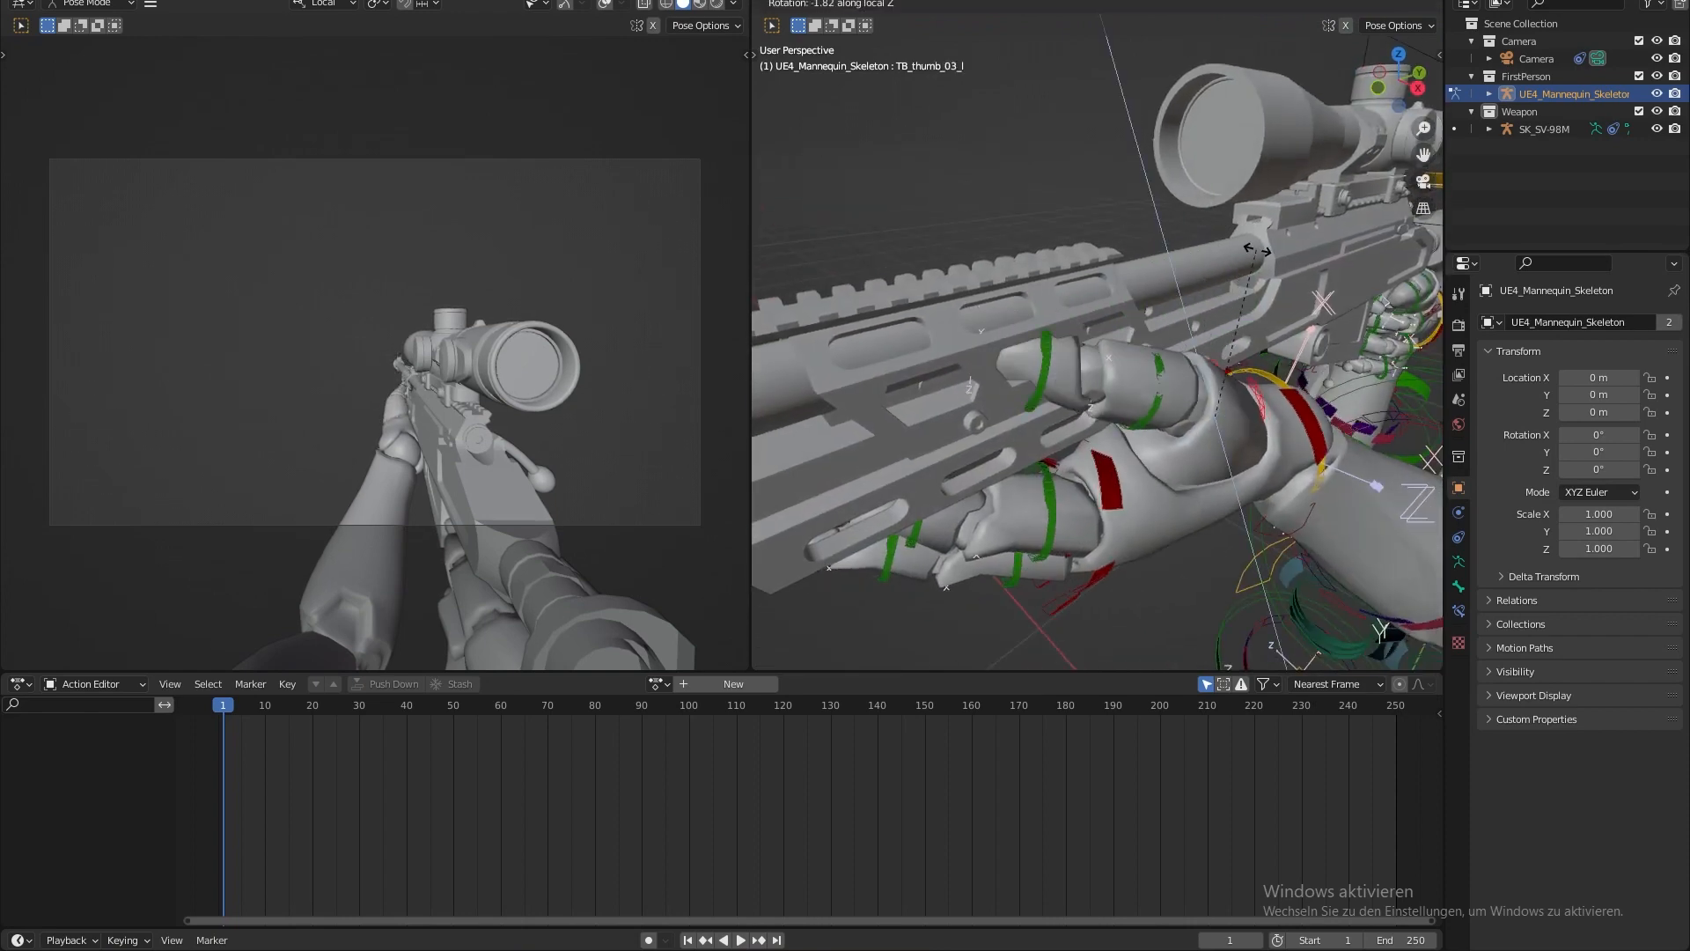
key(x)
click(1236, 237)
middle_drag(1235, 238, 1153, 220)
key(ctrl+z)
key(ctrl+z)
- Rotate the left thumb control around its Z and X axes and refine it so the thumb points up along the handguard
key(r)
key(z)
click(1101, 191)
key(r)
key(x)
click(1064, 184)
key(r)
click(1085, 214)
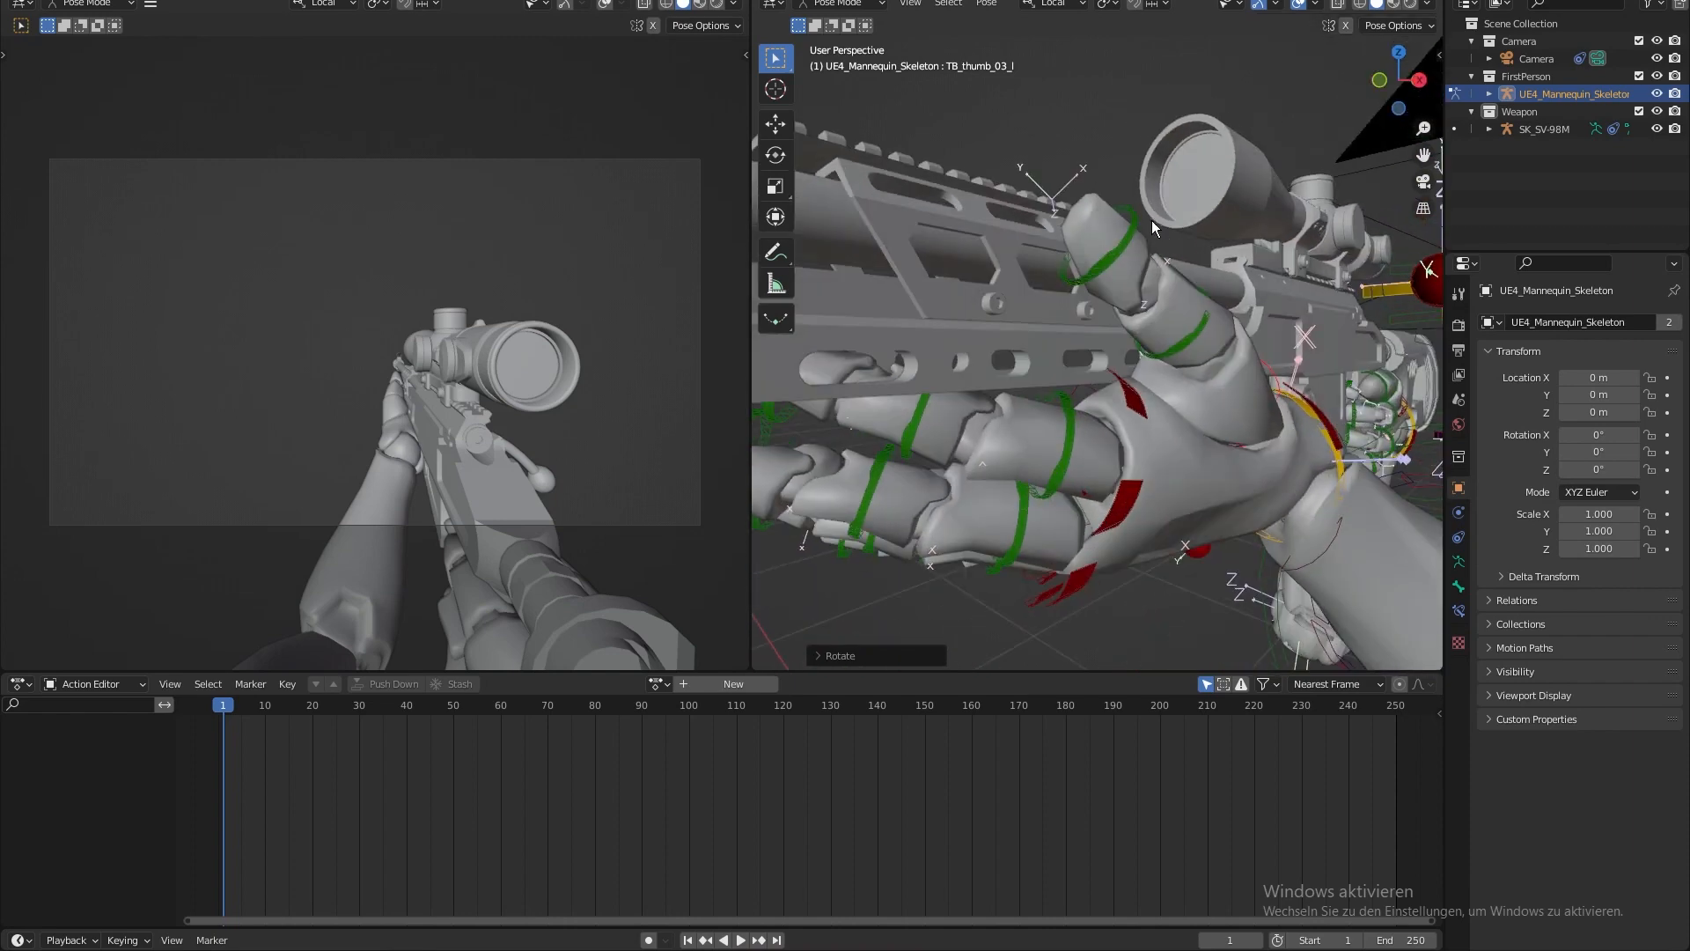
- Bend the left thumb's tip bone thumb_03_l and its middle bone individually to fit the handguard
click(1140, 221)
key(r)
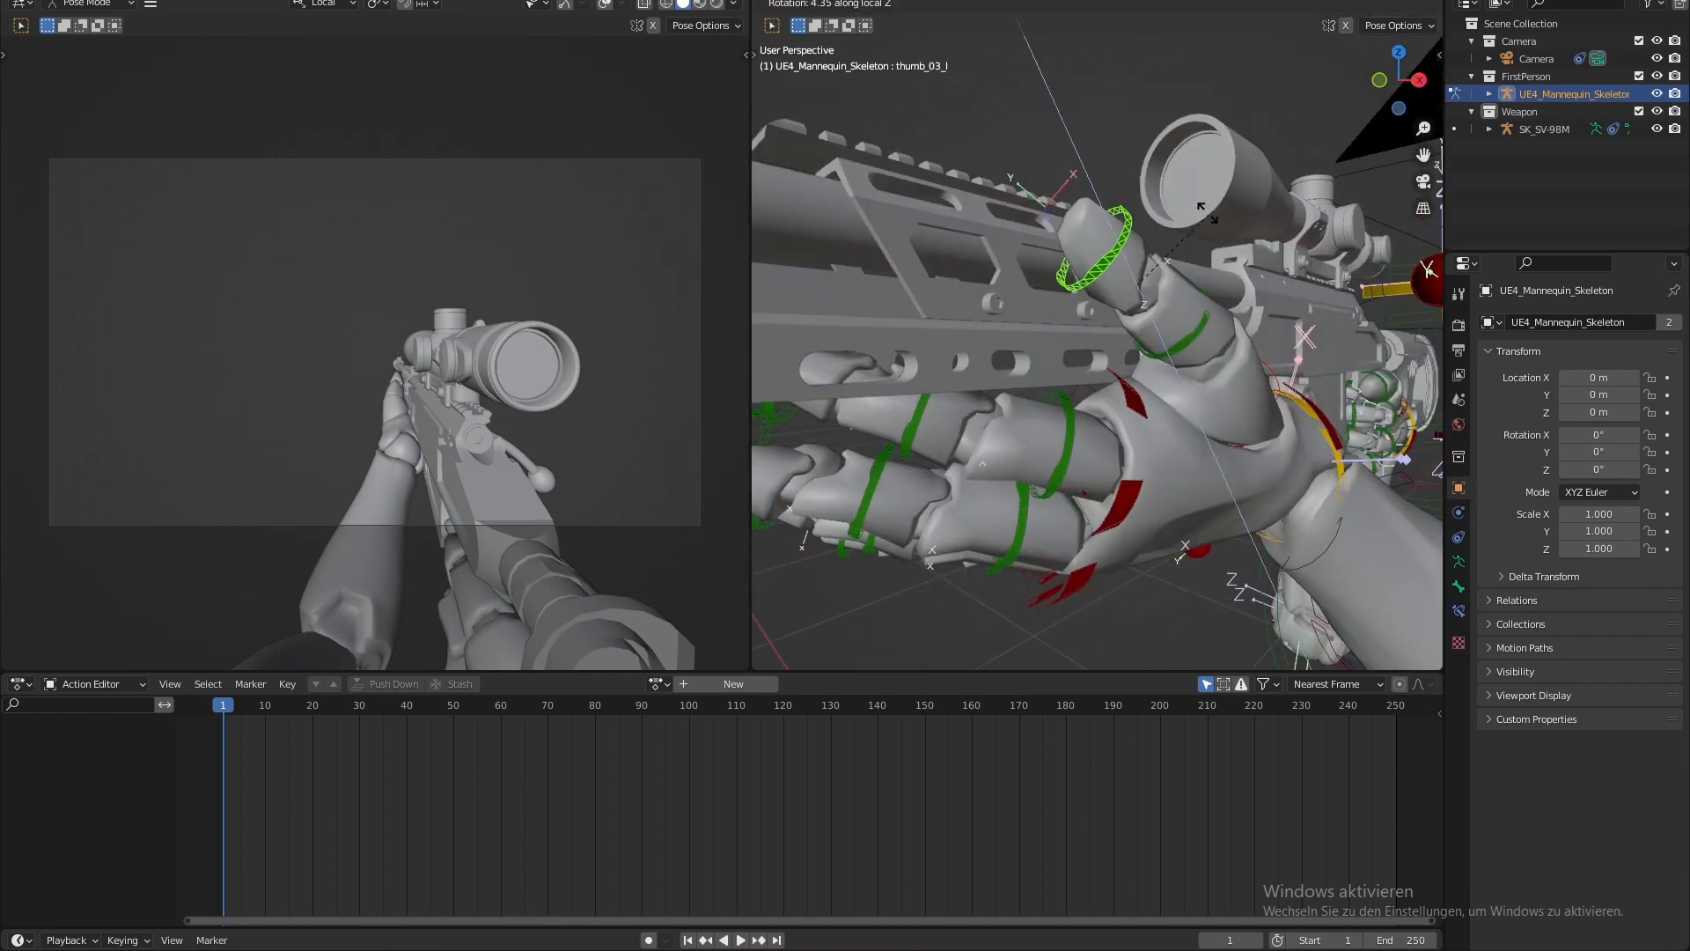
click(1167, 210)
middle_drag(1167, 209, 1218, 293)
click(1224, 348)
key(r)
click(1204, 310)
- Rotate the left index finger control TB_index_03_l to adjust the finger's bend beside the handguard
click(1144, 427)
key(r)
click(1222, 268)
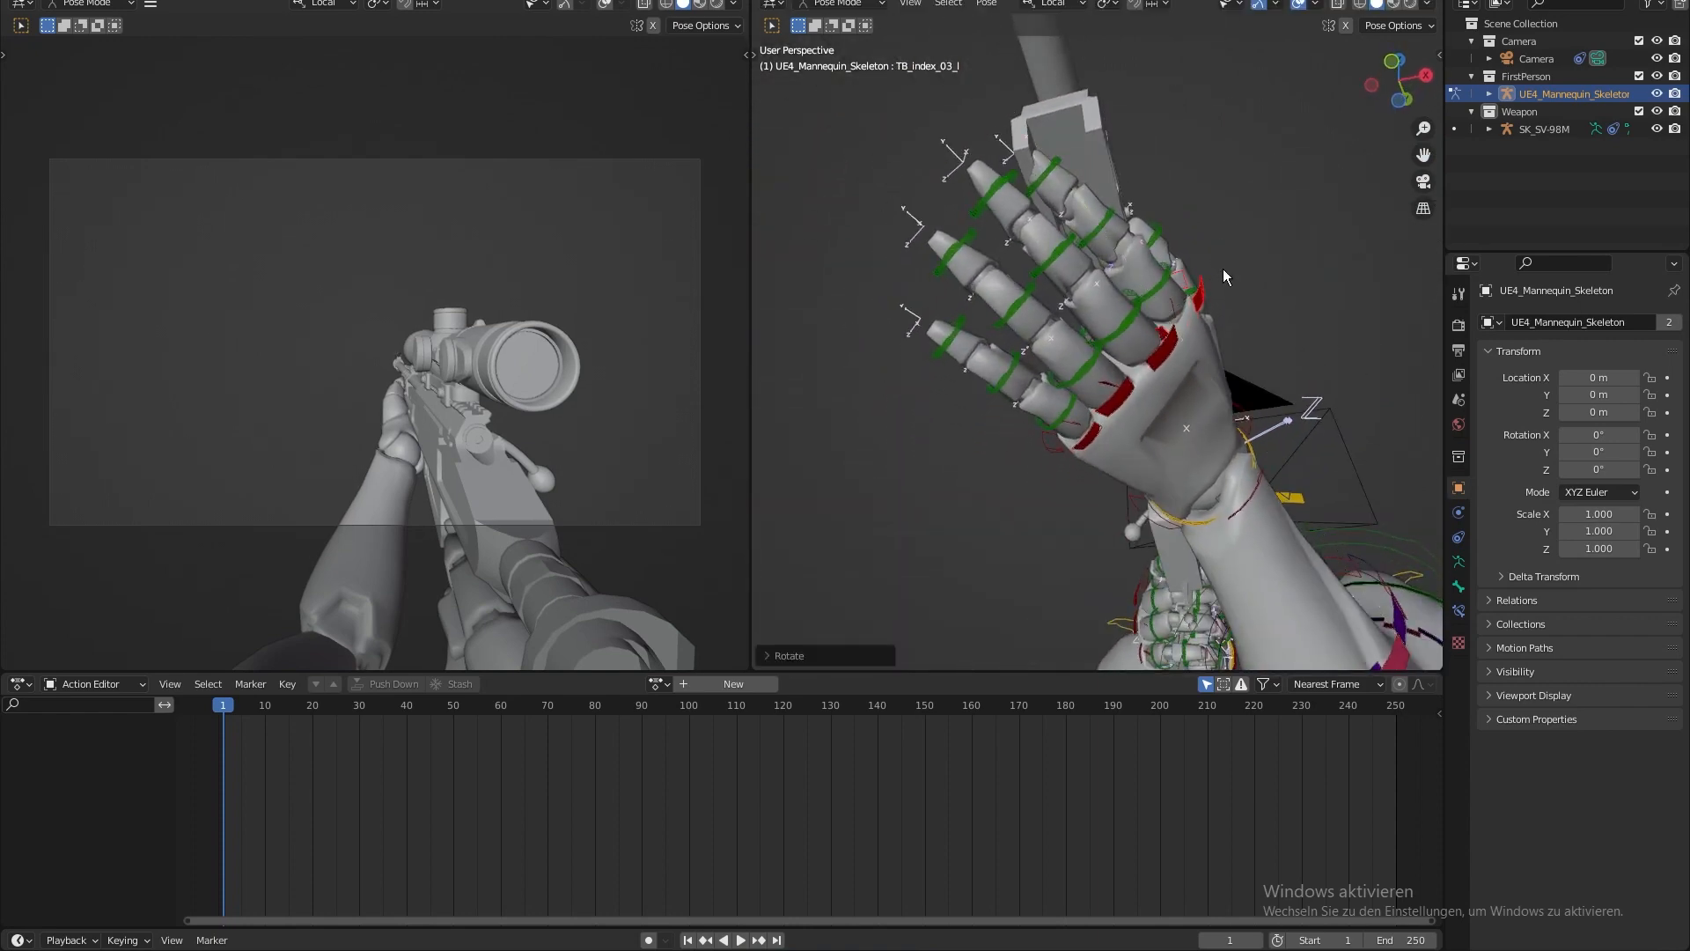
- Rotate the left index finger control TB_index_03_l around its local Y axis beside the handguard
key(r)
key(y)
click(1228, 280)
middle_drag(1228, 279, 1296, 379)
key(r)
key(y)
click(1253, 324)
- Refine the left index finger control's rotation around its local Z and X axes to aim the finger along the handguard
key(r)
key(z)
click(1226, 352)
key(r)
key(z)
click(1286, 329)
key(r)
key(x)
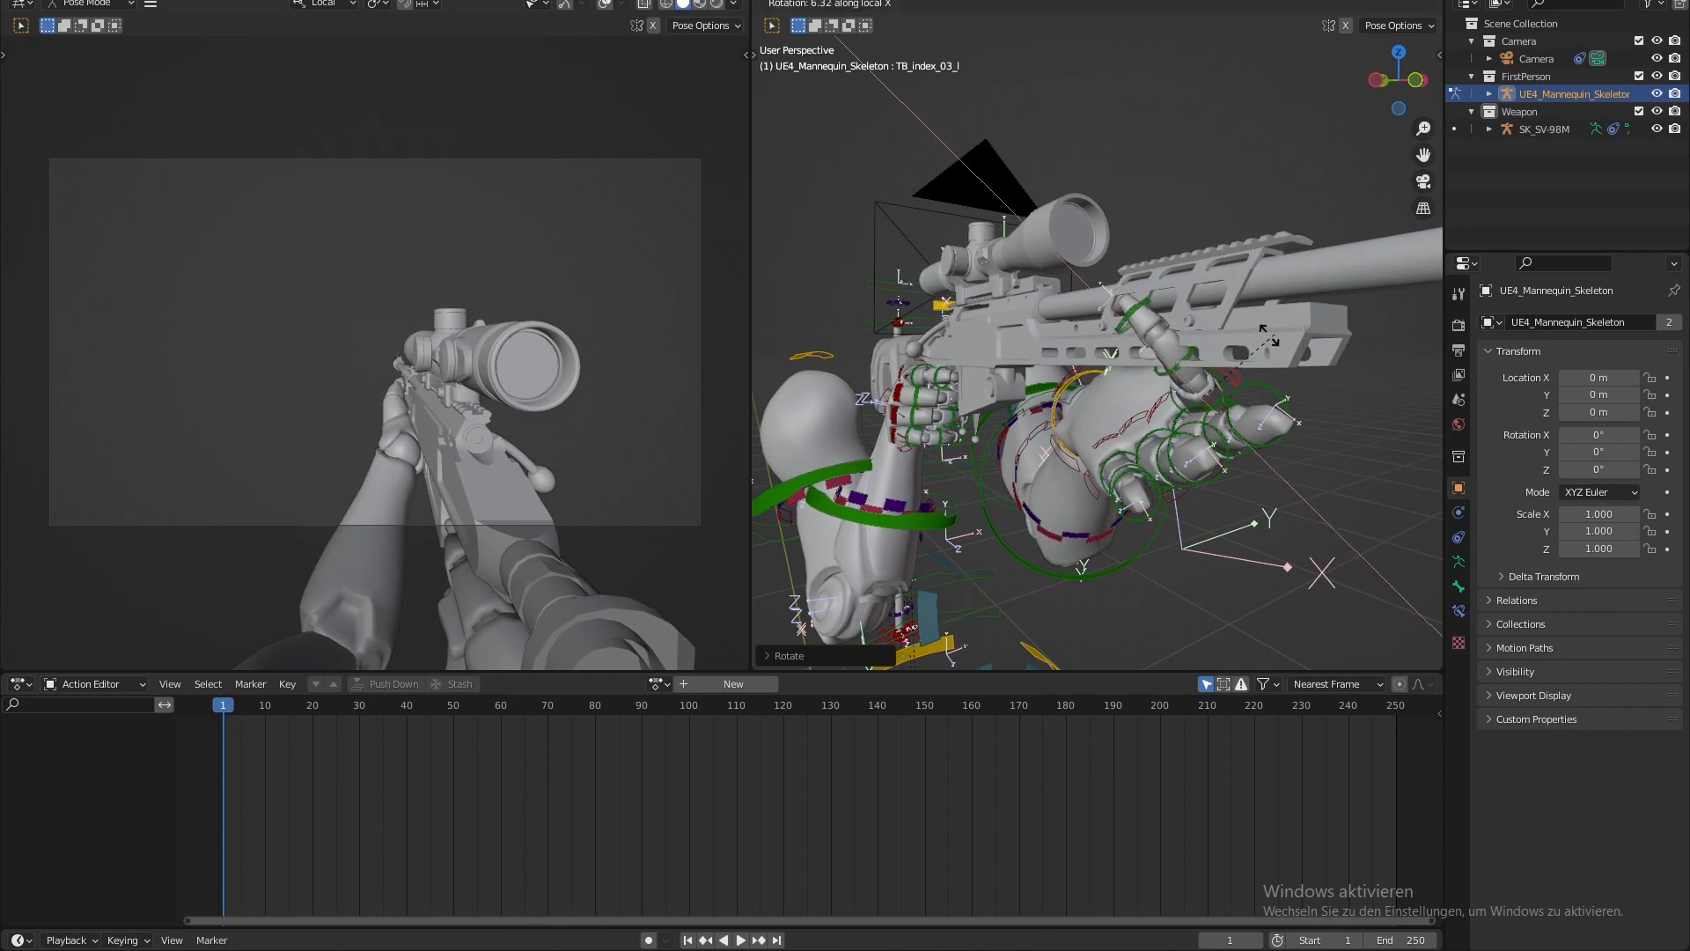
click(1249, 340)
middle_drag(1250, 340, 1312, 371)
- Rotate the left index finger's middle bone index_02_l around its local Y and Z axes to bend it toward the handguard
key(r)
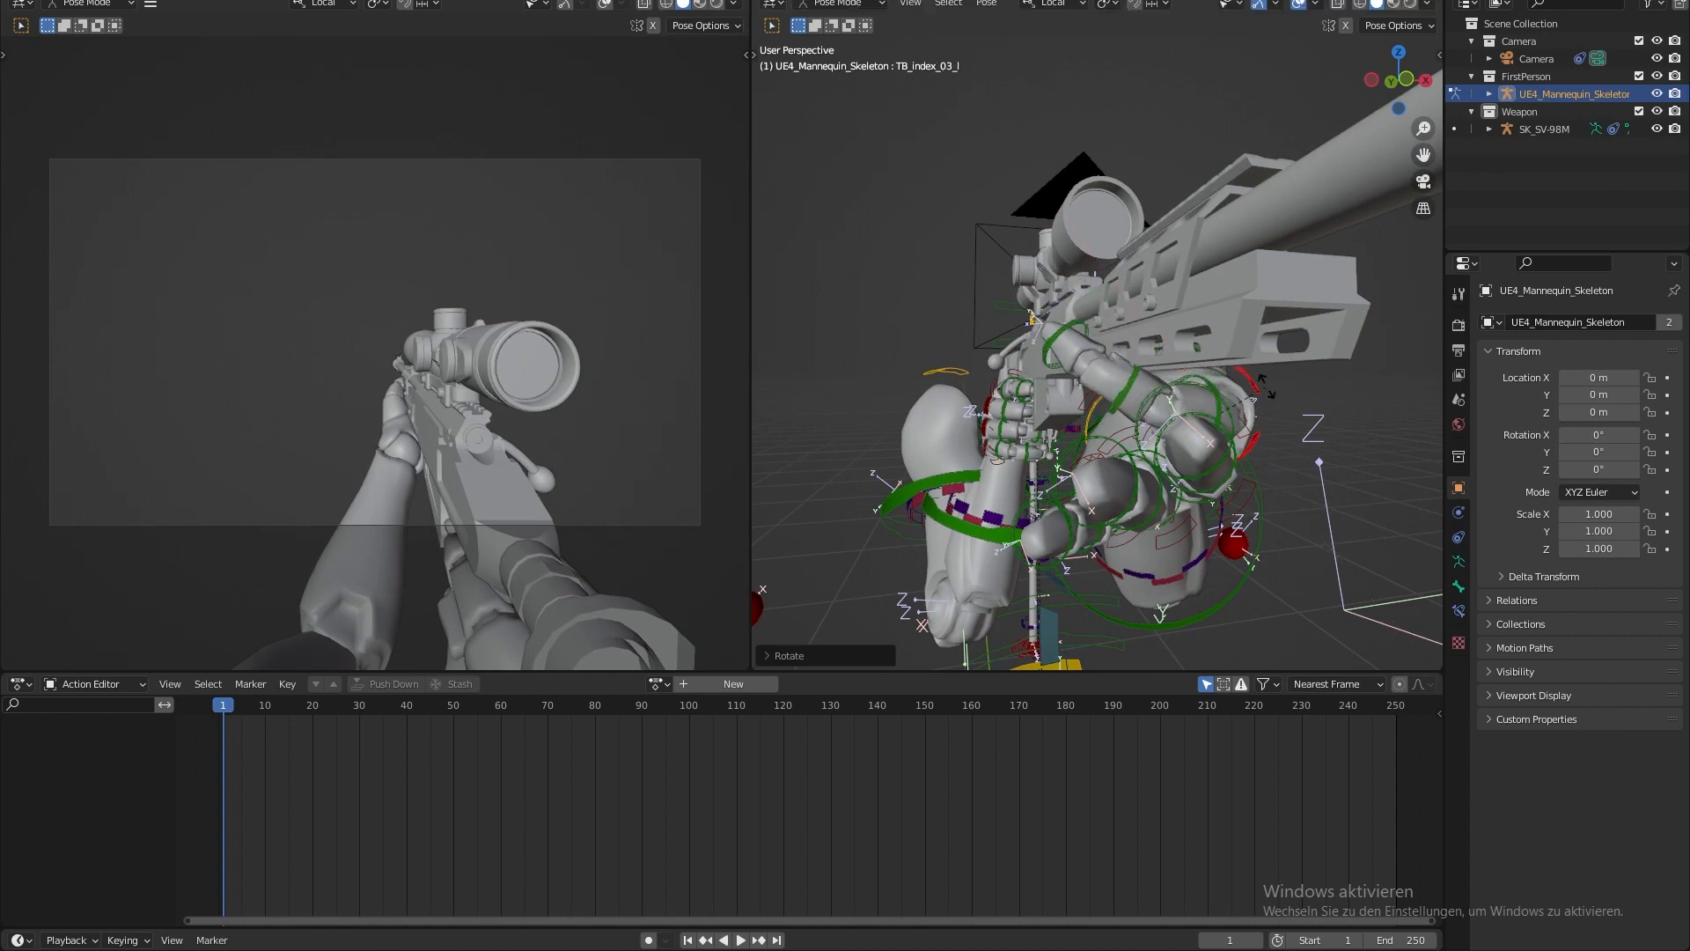
key(y)
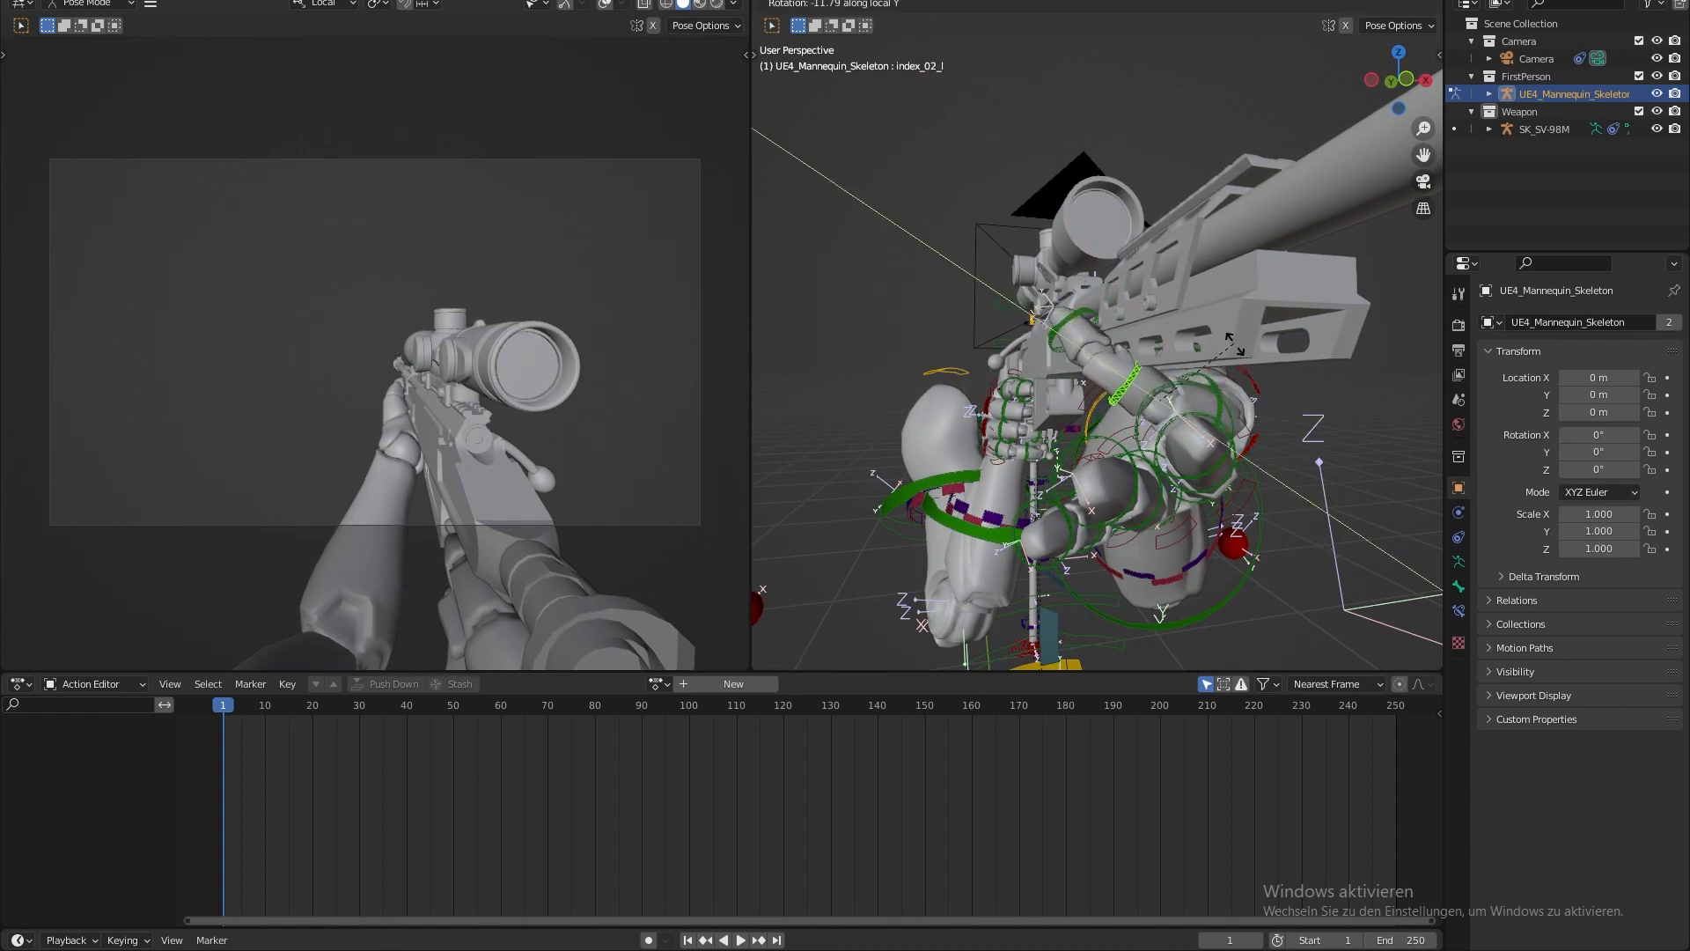
click(1234, 343)
key(r)
key(z)
key(z)
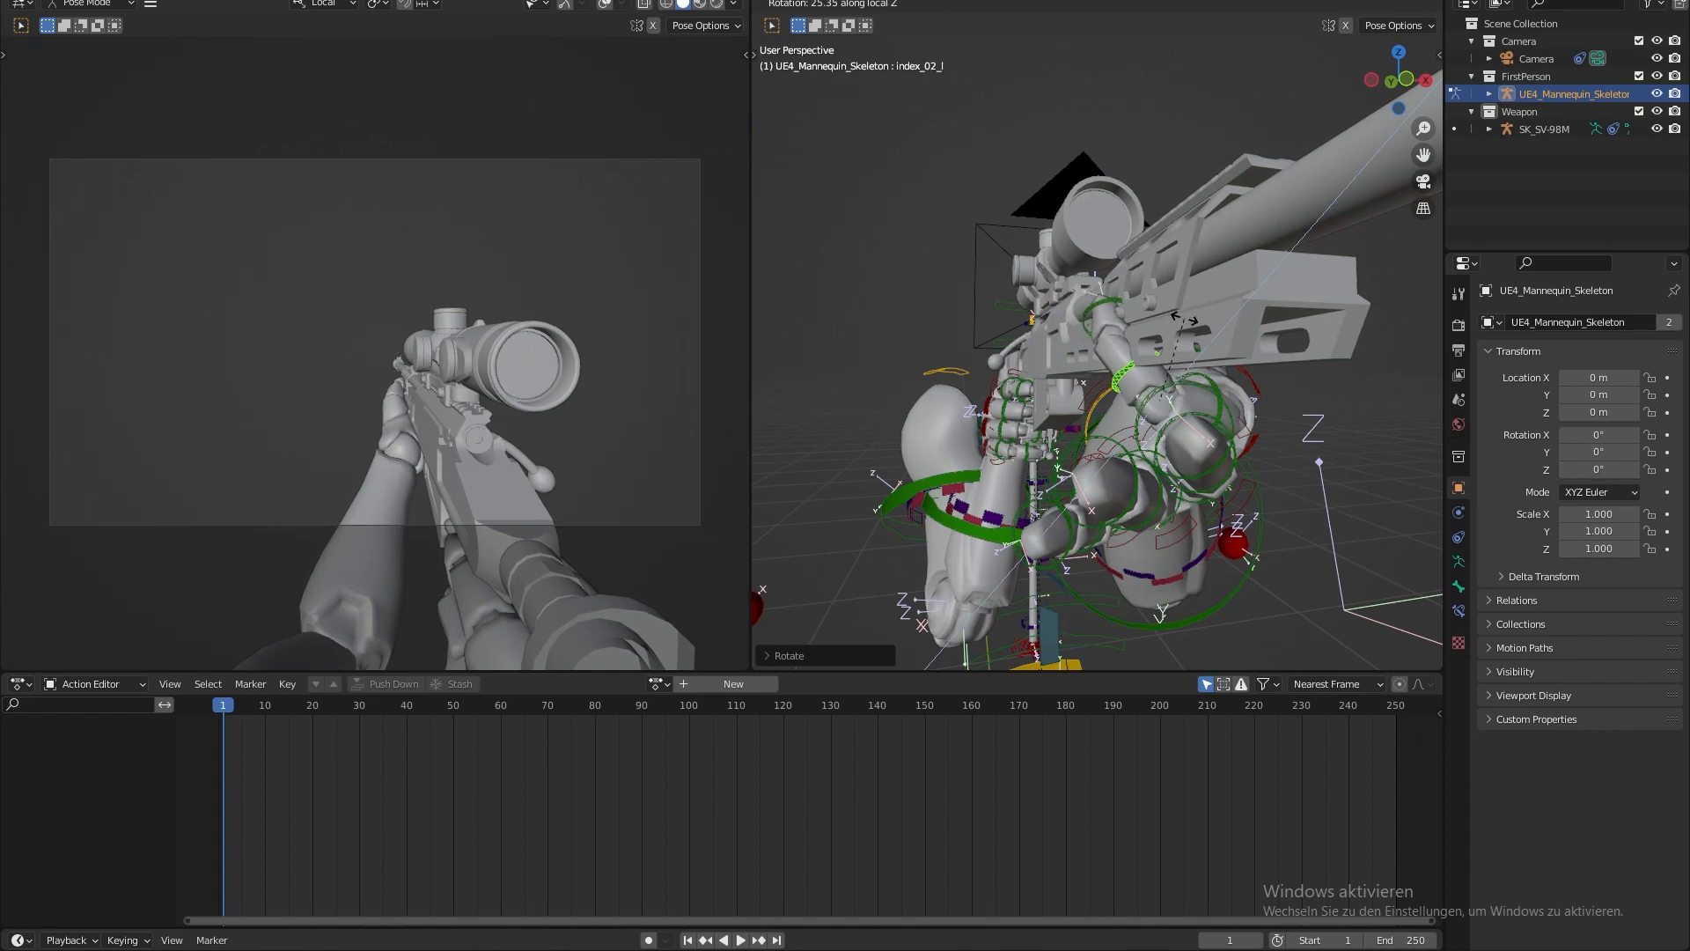
click(1146, 309)
- Bend the left index finger further around its local Z axis so it rests against the handguard
click(1103, 319)
key(r)
key(z)
click(1177, 315)
middle_drag(1178, 315, 1113, 344)
key(r)
key(z)
click(1195, 387)
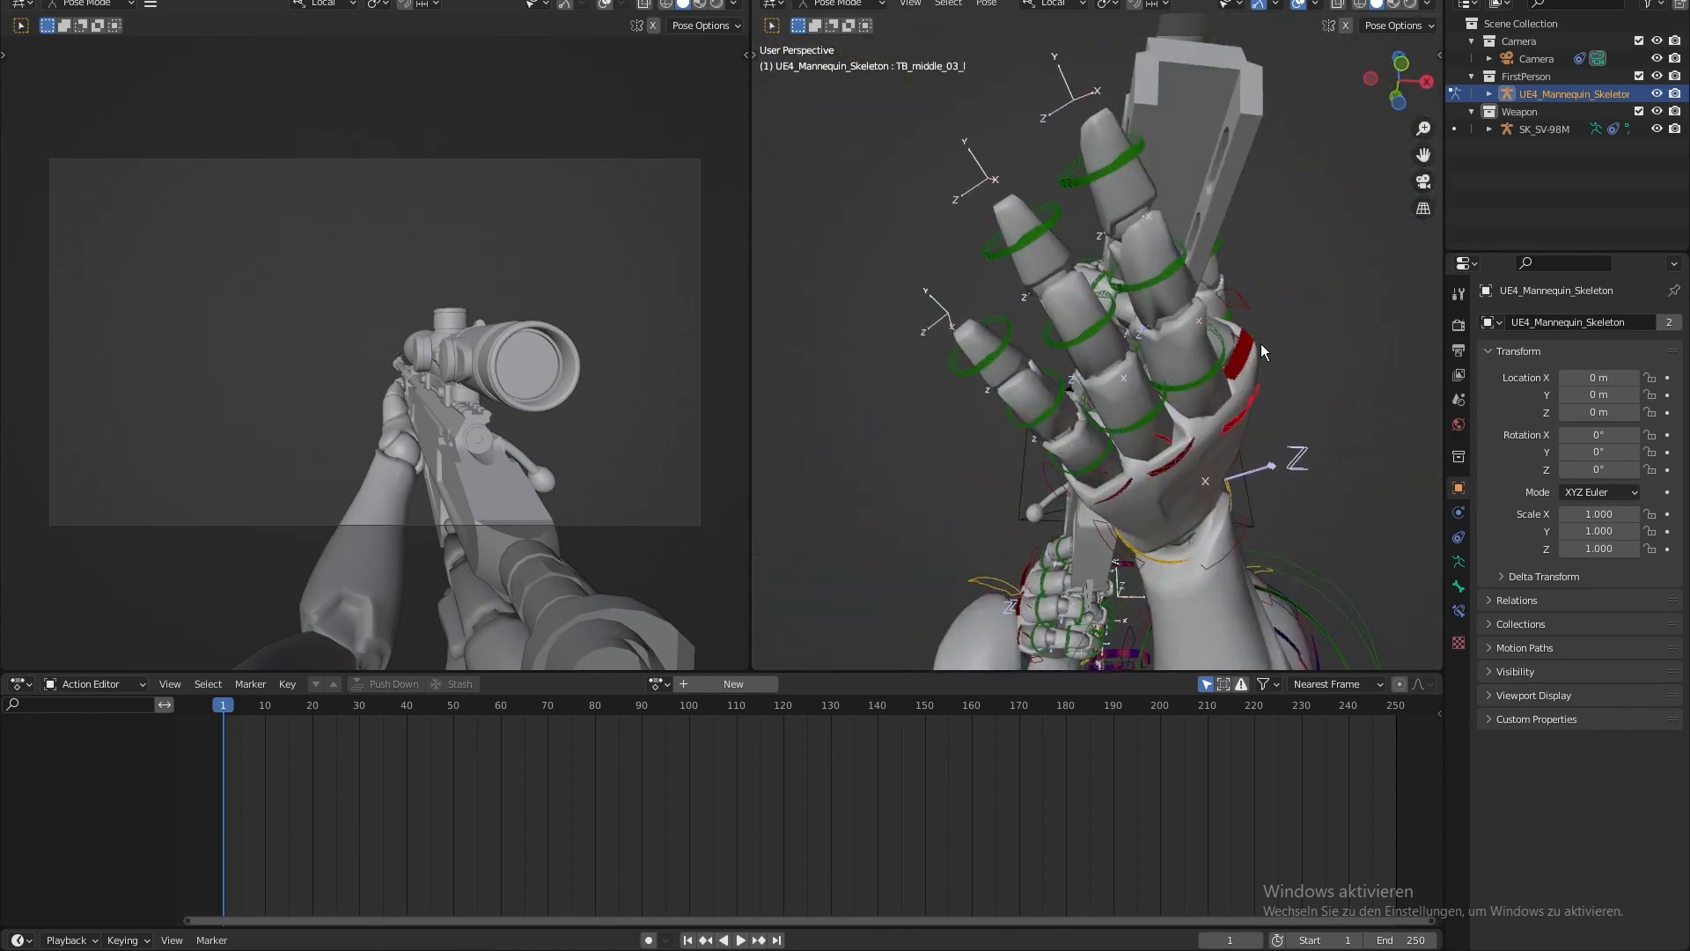
- Rotate the left middle finger control TB_middle_03_l around its local Z and Y axes to curl it toward the handguard
middle_drag(1248, 338, 1301, 342)
key(r)
key(z)
click(1265, 347)
key(r)
key(y)
click(1267, 347)
key(r)
key(z)
click(1171, 331)
- Refine the left middle finger's curl around its local Z and Y axes until it wraps the handguard beside the index finger
middle_drag(1171, 331, 1049, 388)
key(r)
key(z)
click(1268, 347)
key(r)
key(y)
click(1272, 343)
key(z)
click(1243, 356)
key(r)
key(z)
click(1276, 386)
key(r)
key(z)
click(1229, 358)
- Rotate the left ring finger control TB_ring_03_l around its local Y and Z axes to curl it around the handguard
click(1148, 442)
middle_drag(1147, 442, 1202, 442)
key(r)
key(y)
click(1268, 456)
key(r)
key(x)
key(z)
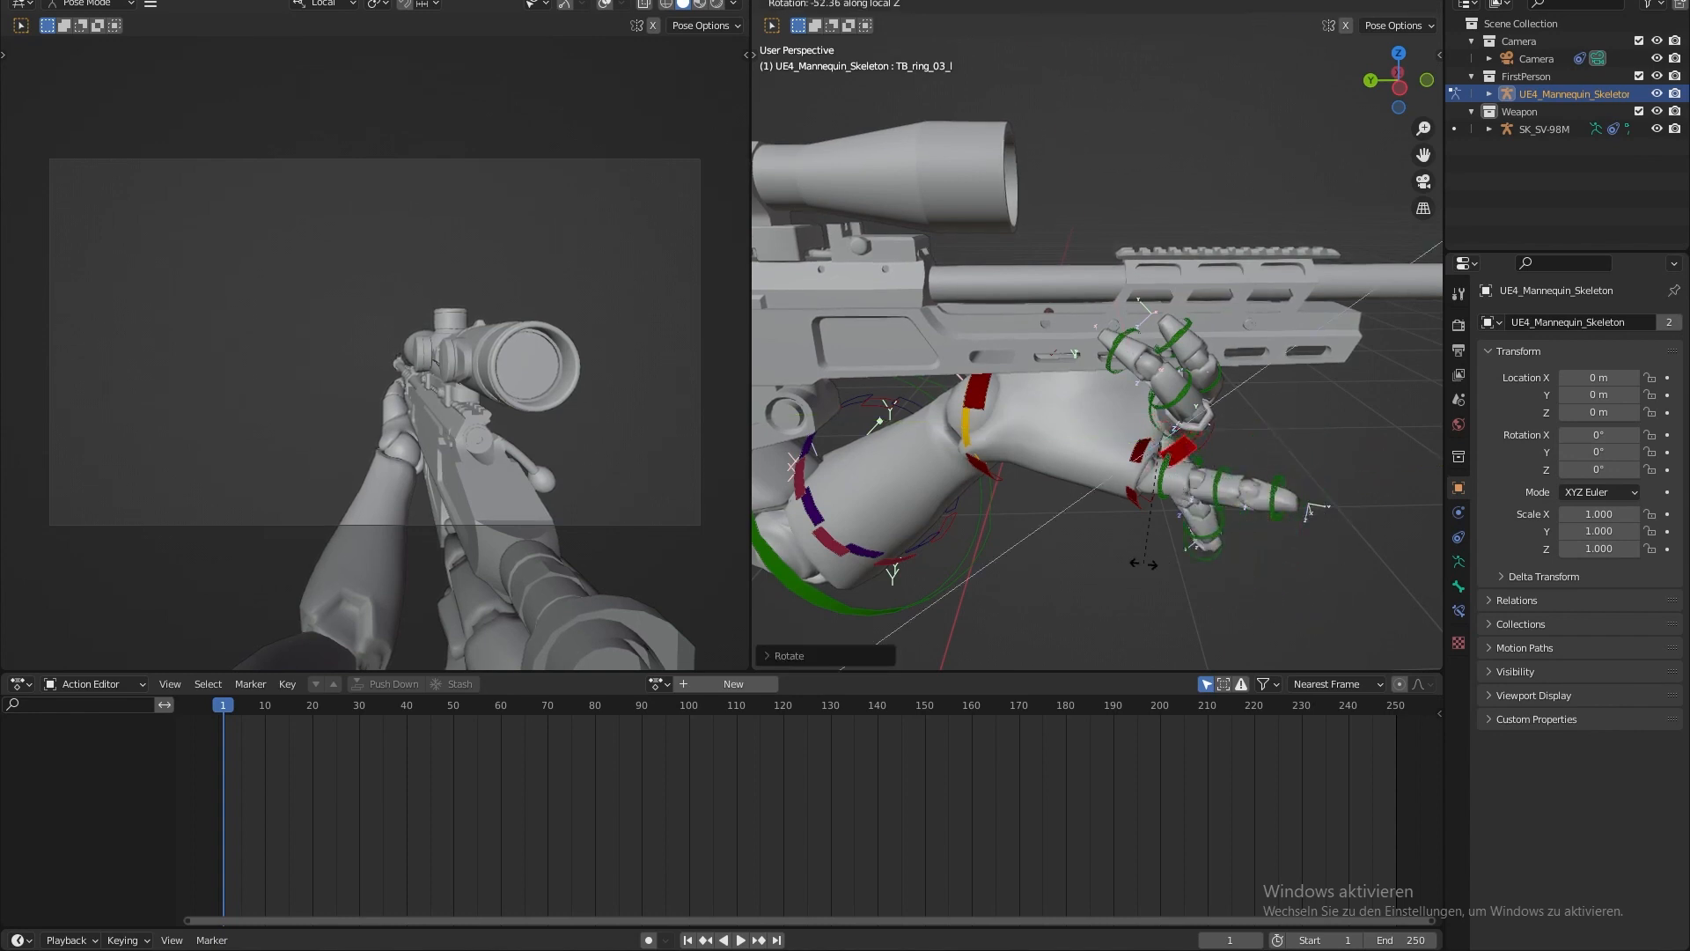
click(1186, 433)
middle_drag(1218, 412, 1183, 479)
key(r)
key(z)
click(1213, 413)
- Rotate the left pinky control TB_pinky_03_l around its local Z and X axes to close it beside the ring finger
key(r)
key(z)
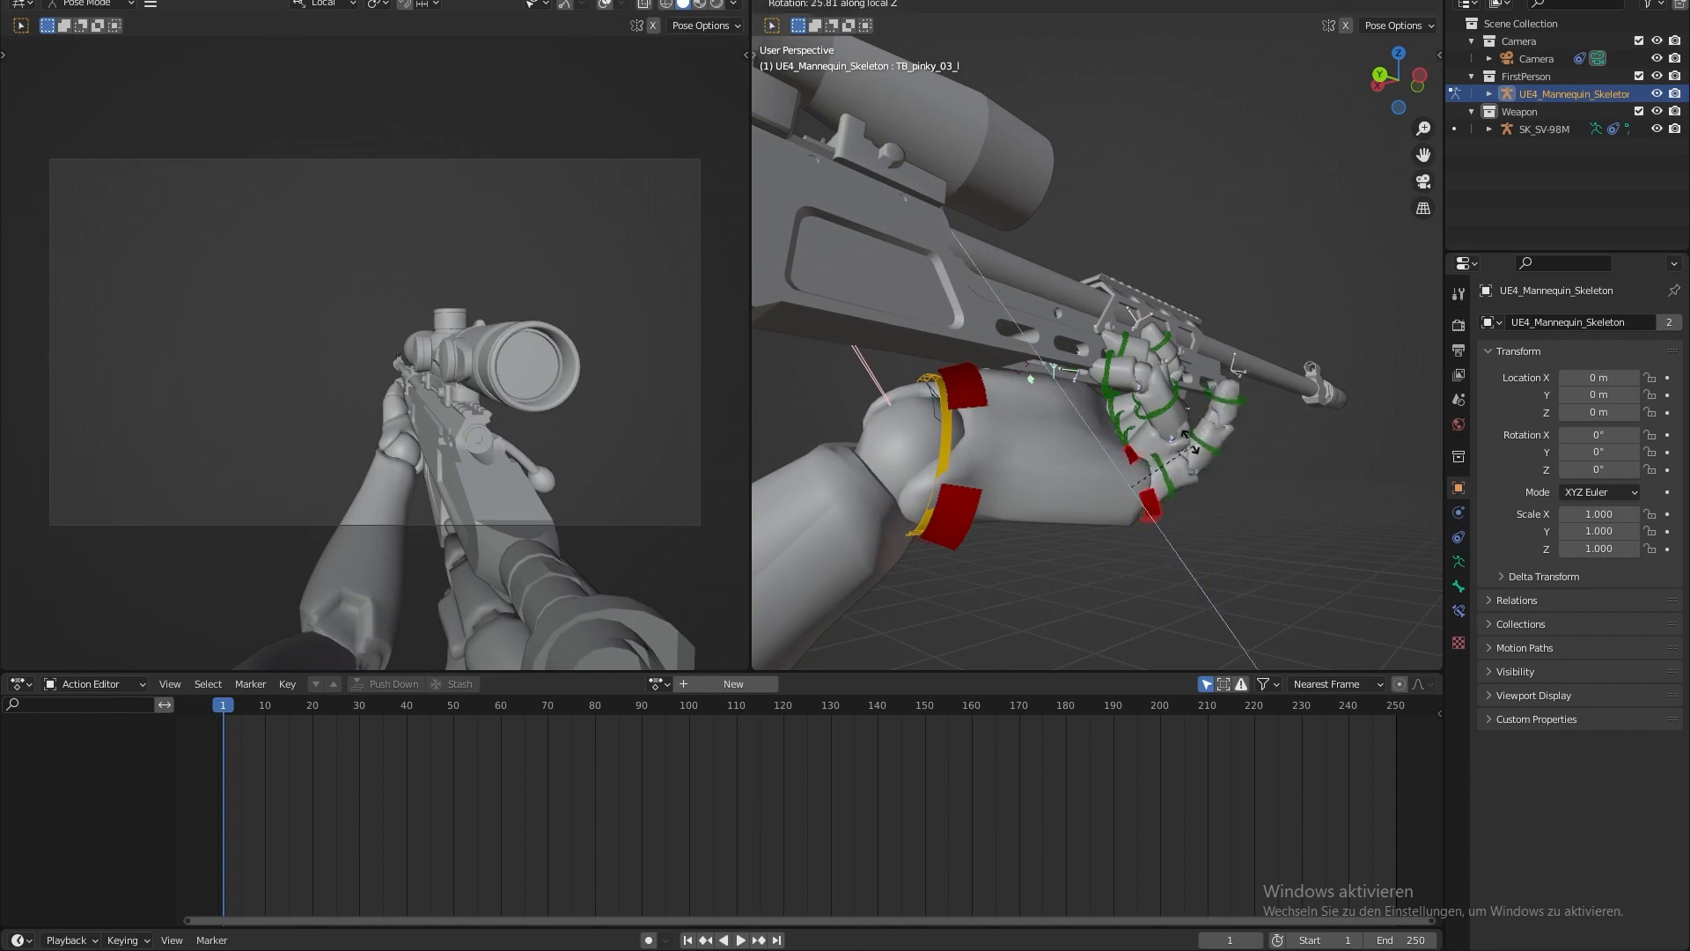
click(1155, 430)
middle_drag(1155, 429, 1116, 387)
key(r)
key(y)
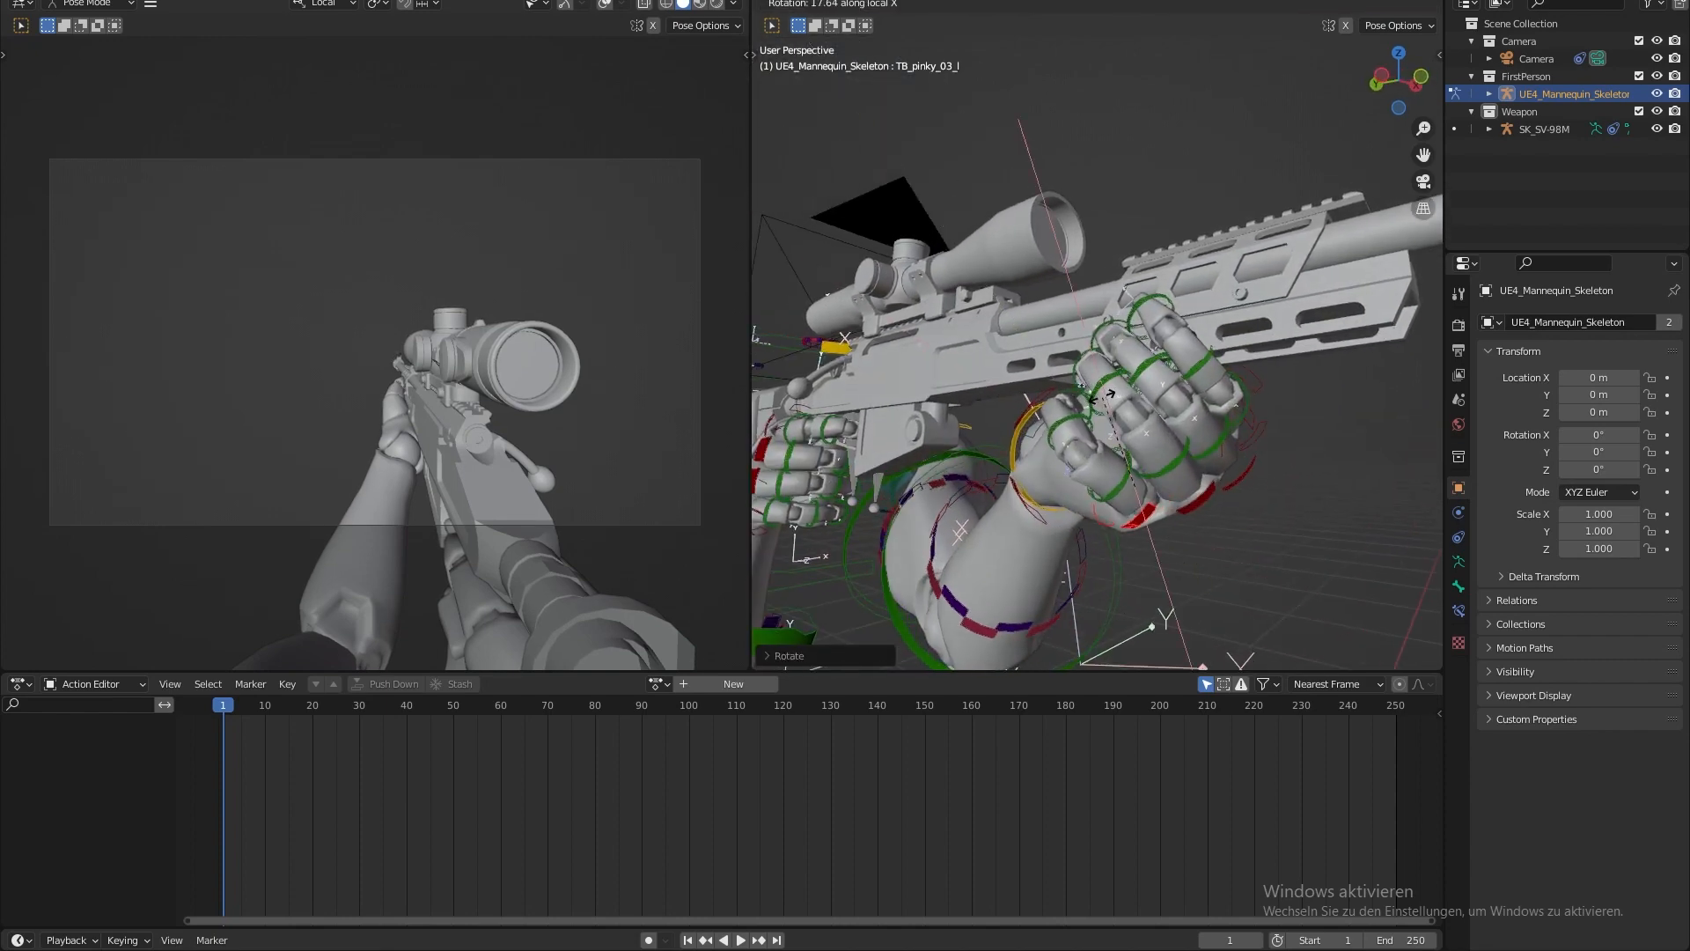
click(1109, 396)
- Enlarge the camera view to check the left-hand grip and widen the working viewport again
middle_drag(1116, 398, 1088, 432)
drag(752, 336, 1200, 326)
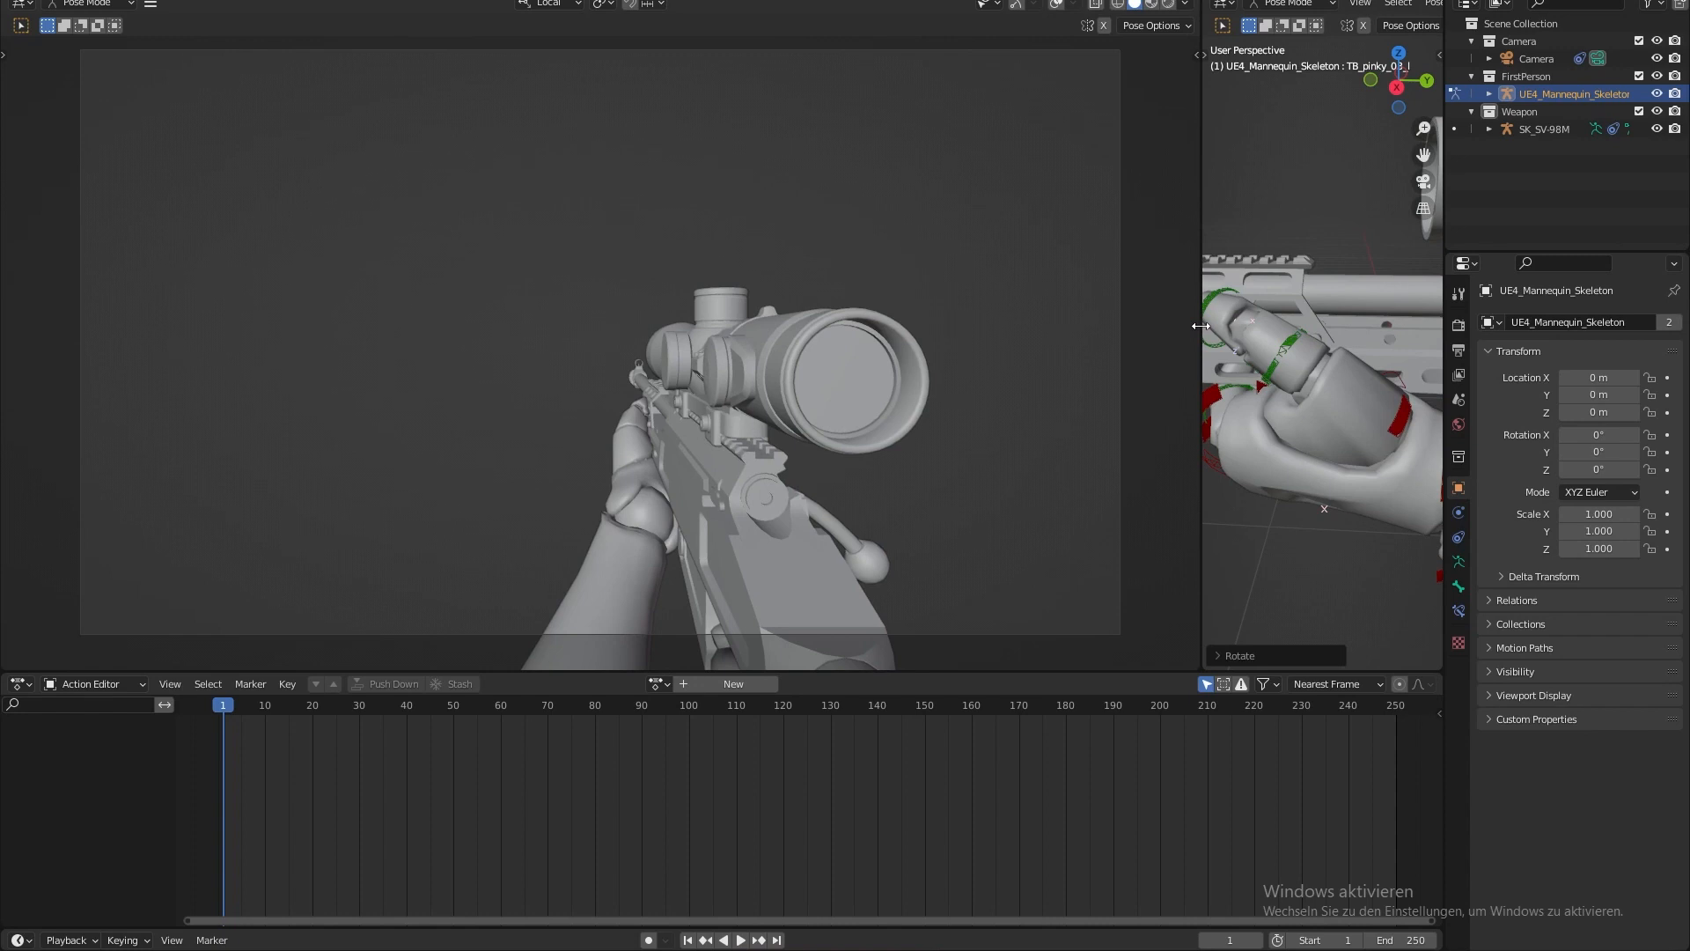
drag(1200, 326, 645, 325)
shift+middle_drag(1102, 288, 1031, 327)
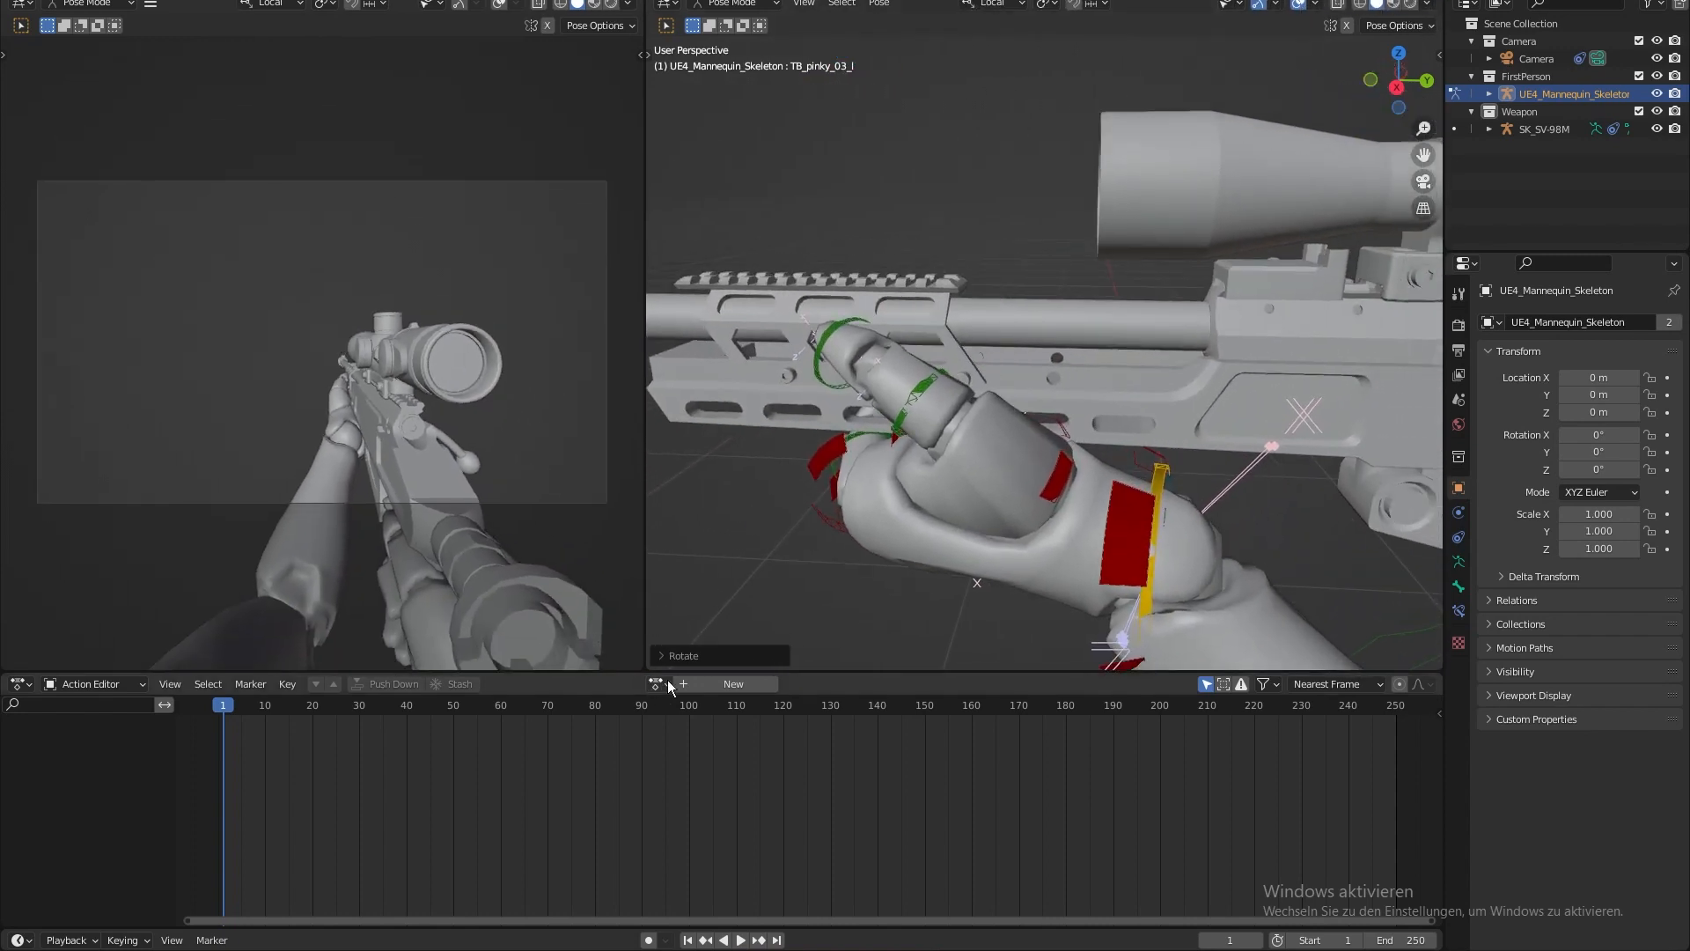
- Create a new action named Idle for the skeleton and turn on automatic keyframing
click(711, 683)
click(725, 683)
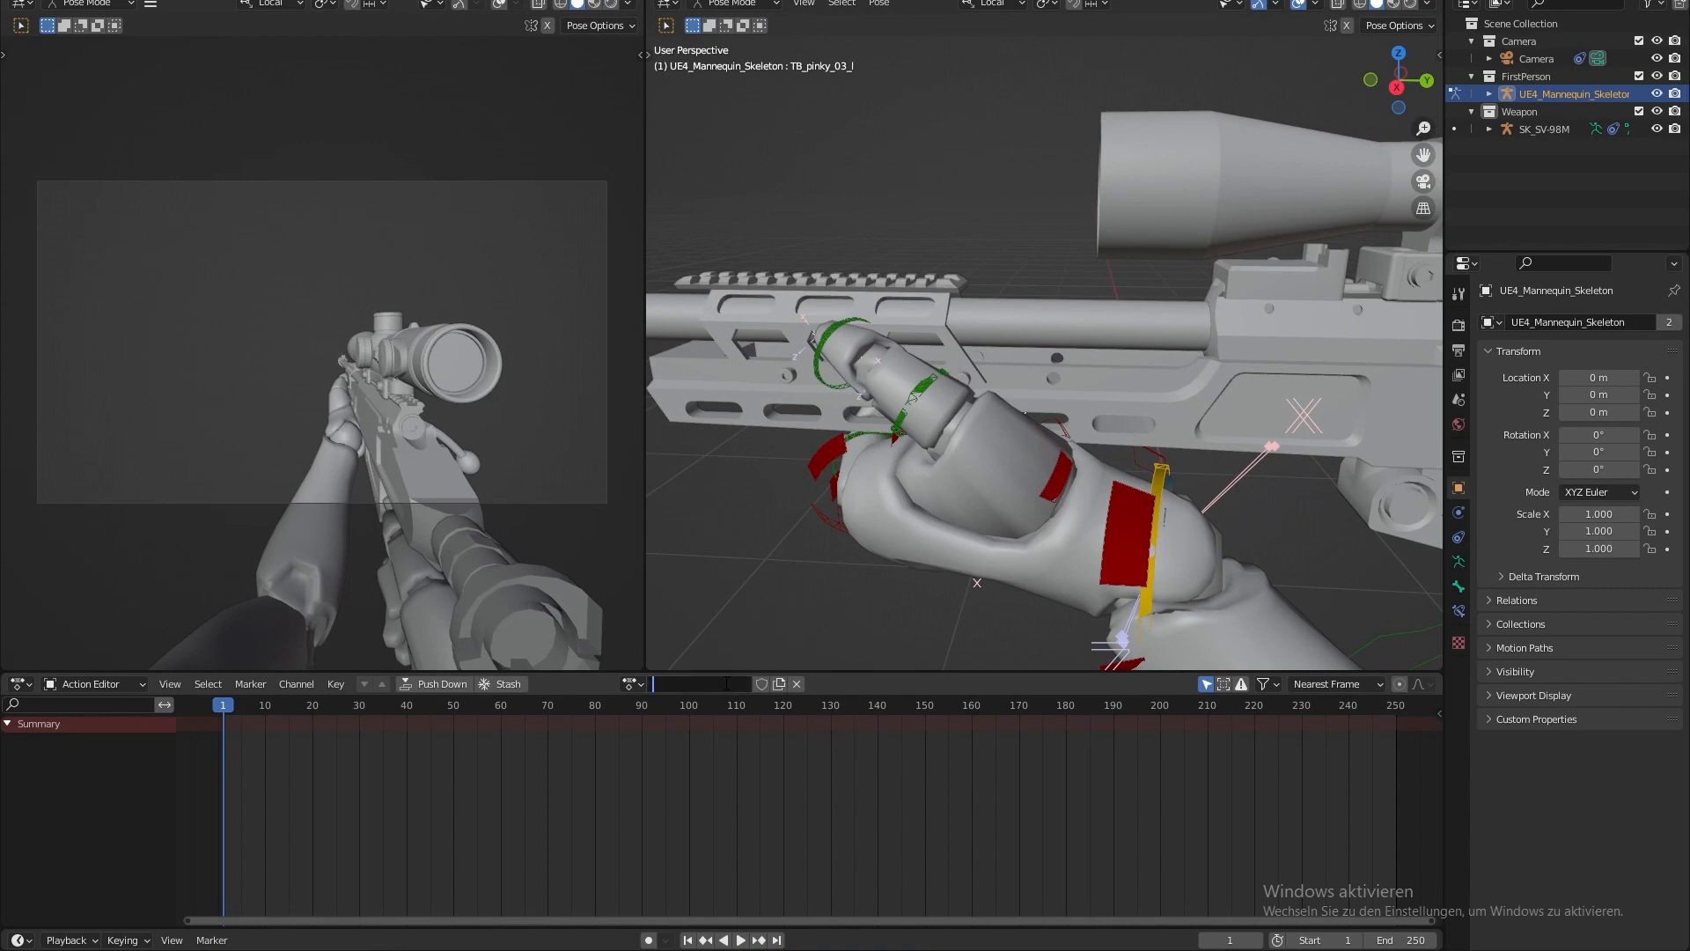
text(Idle)
key(Return)
click(648, 939)
- Select all bones of the skeleton and insert a Location & Rotation keyframe at frame 1
scroll(764, 556, down, 5)
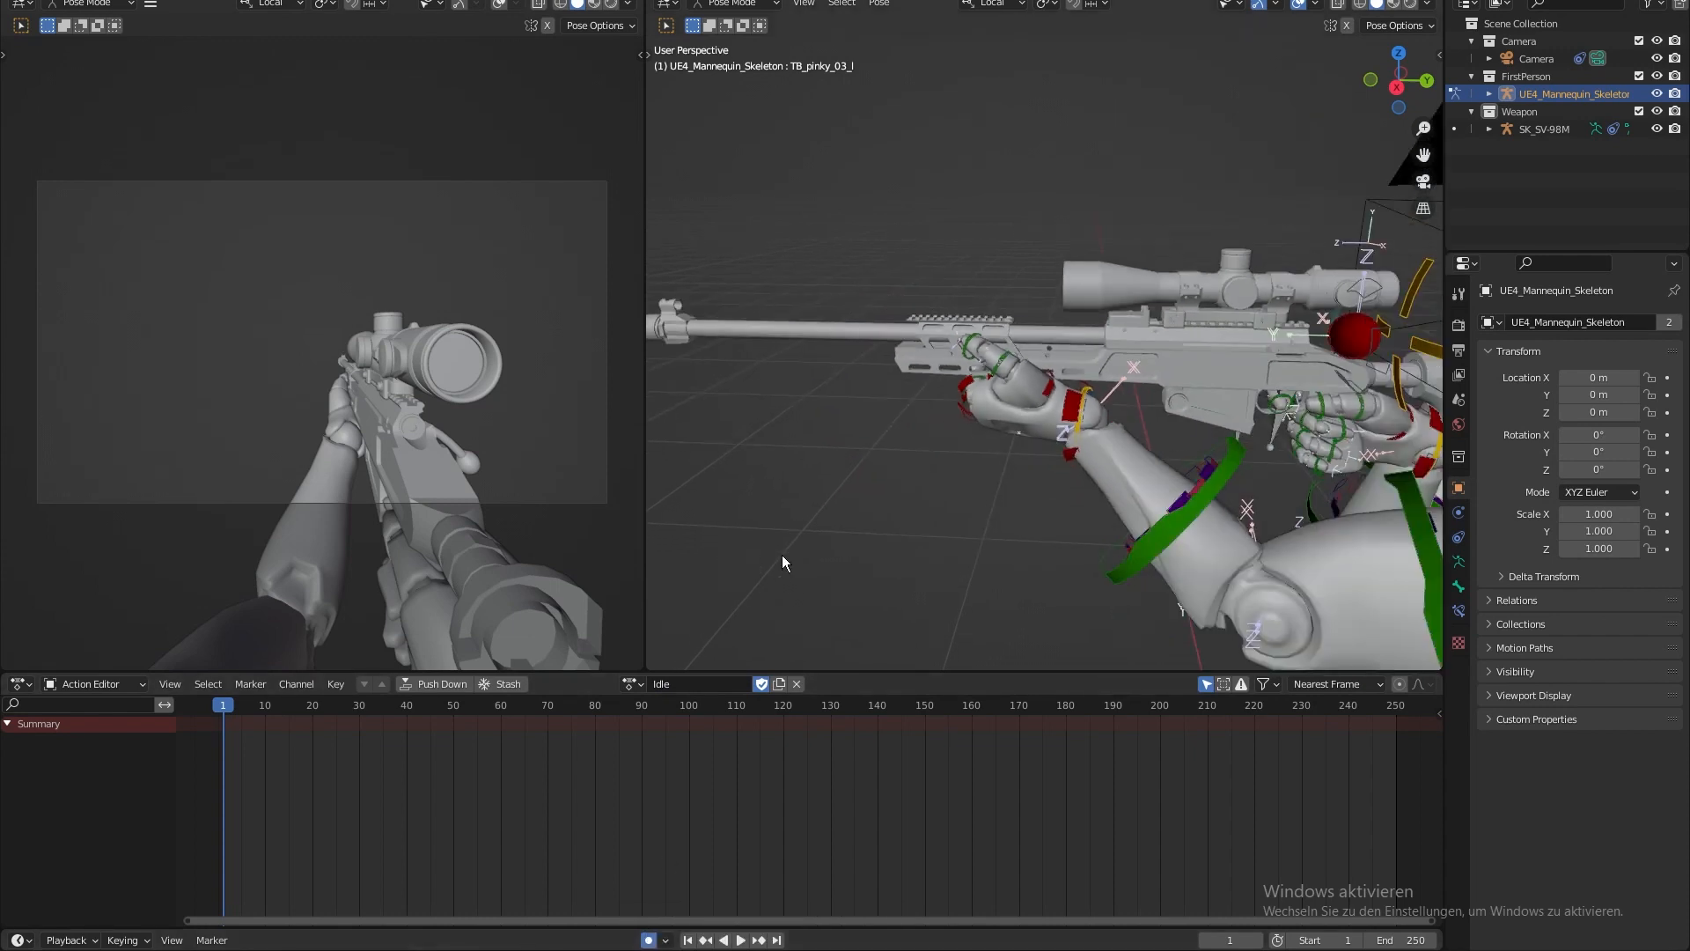
key(a)
key(i)
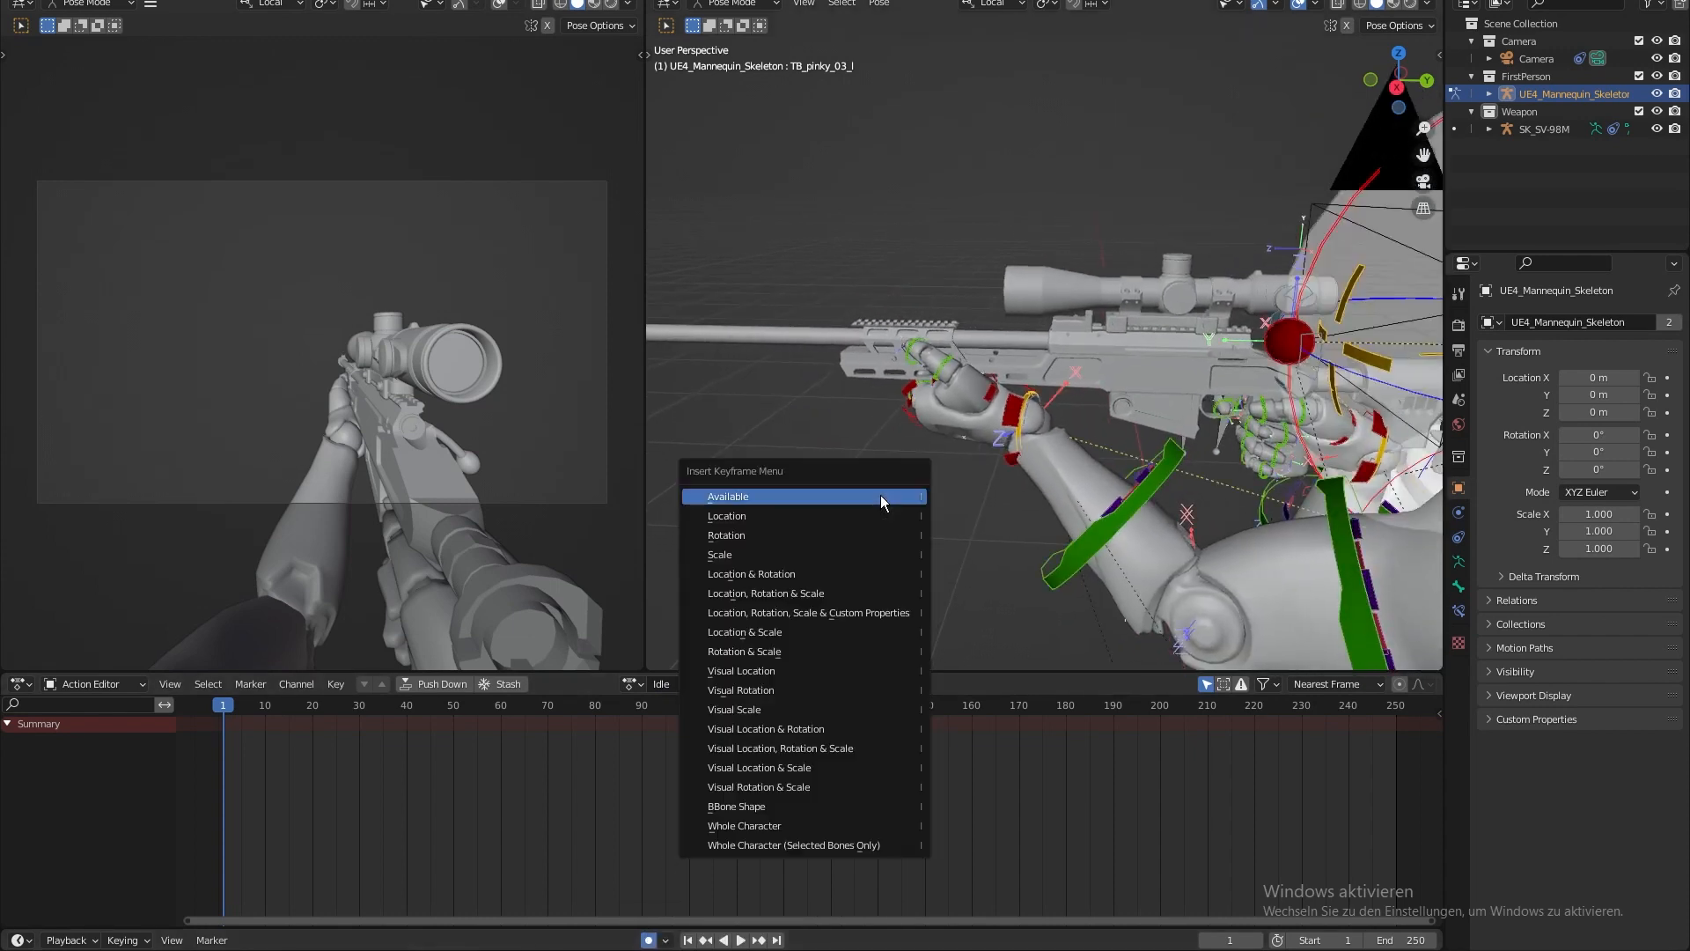
shift+middle_drag(891, 466, 868, 435)
key(i)
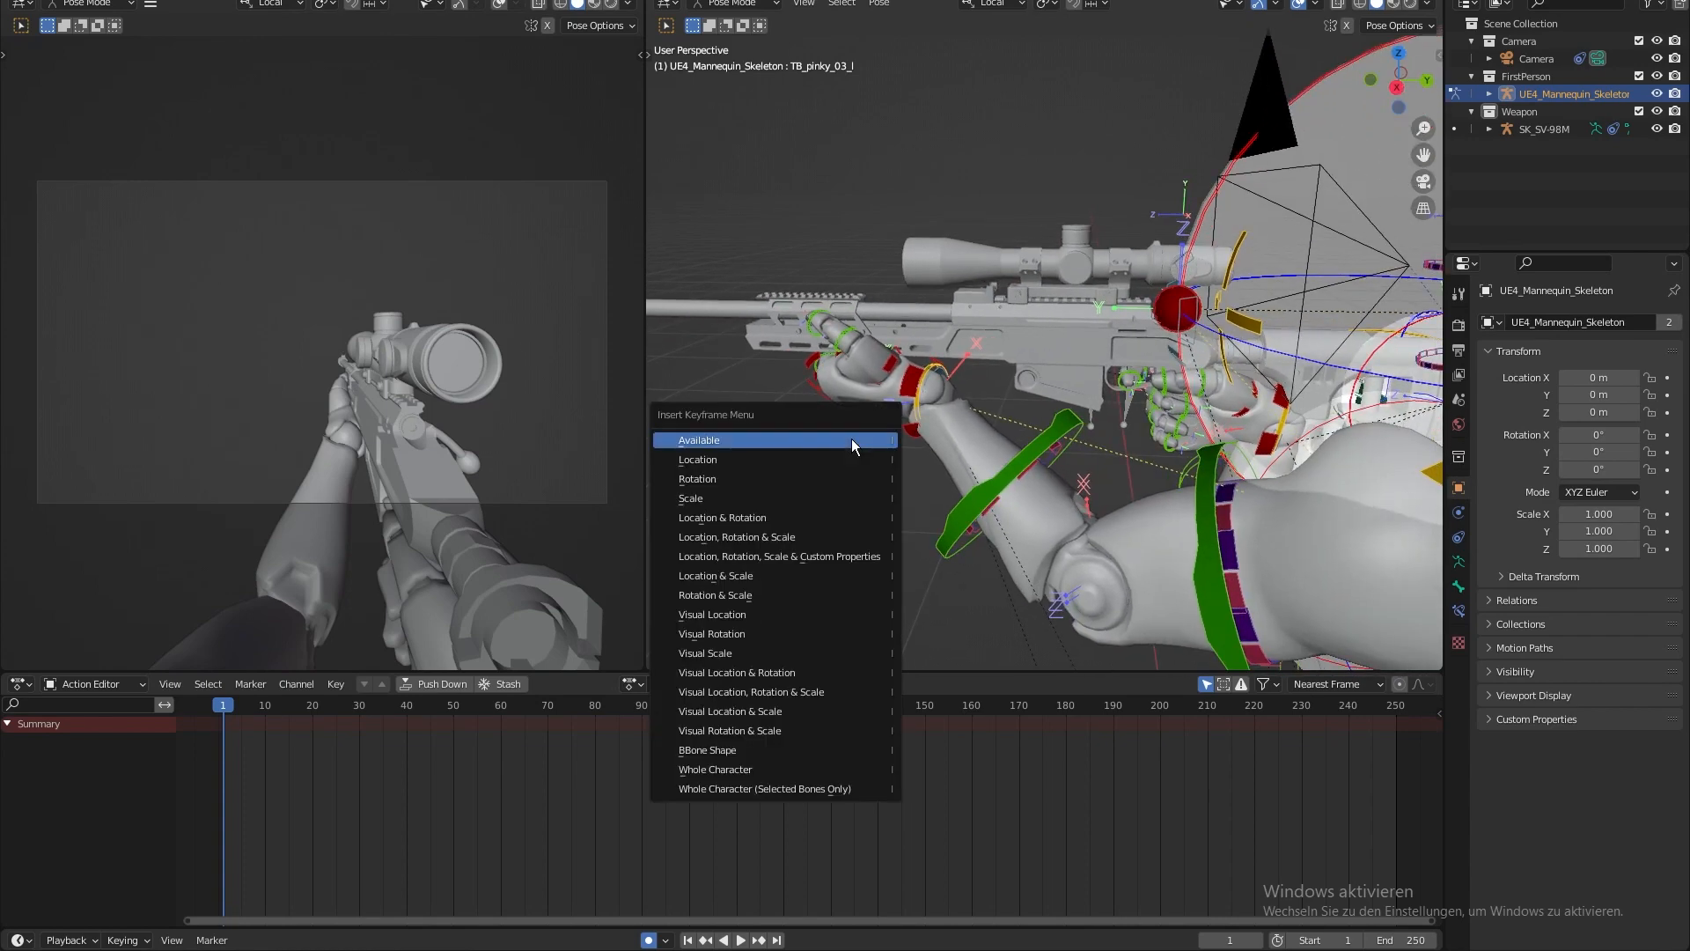
click(736, 519)
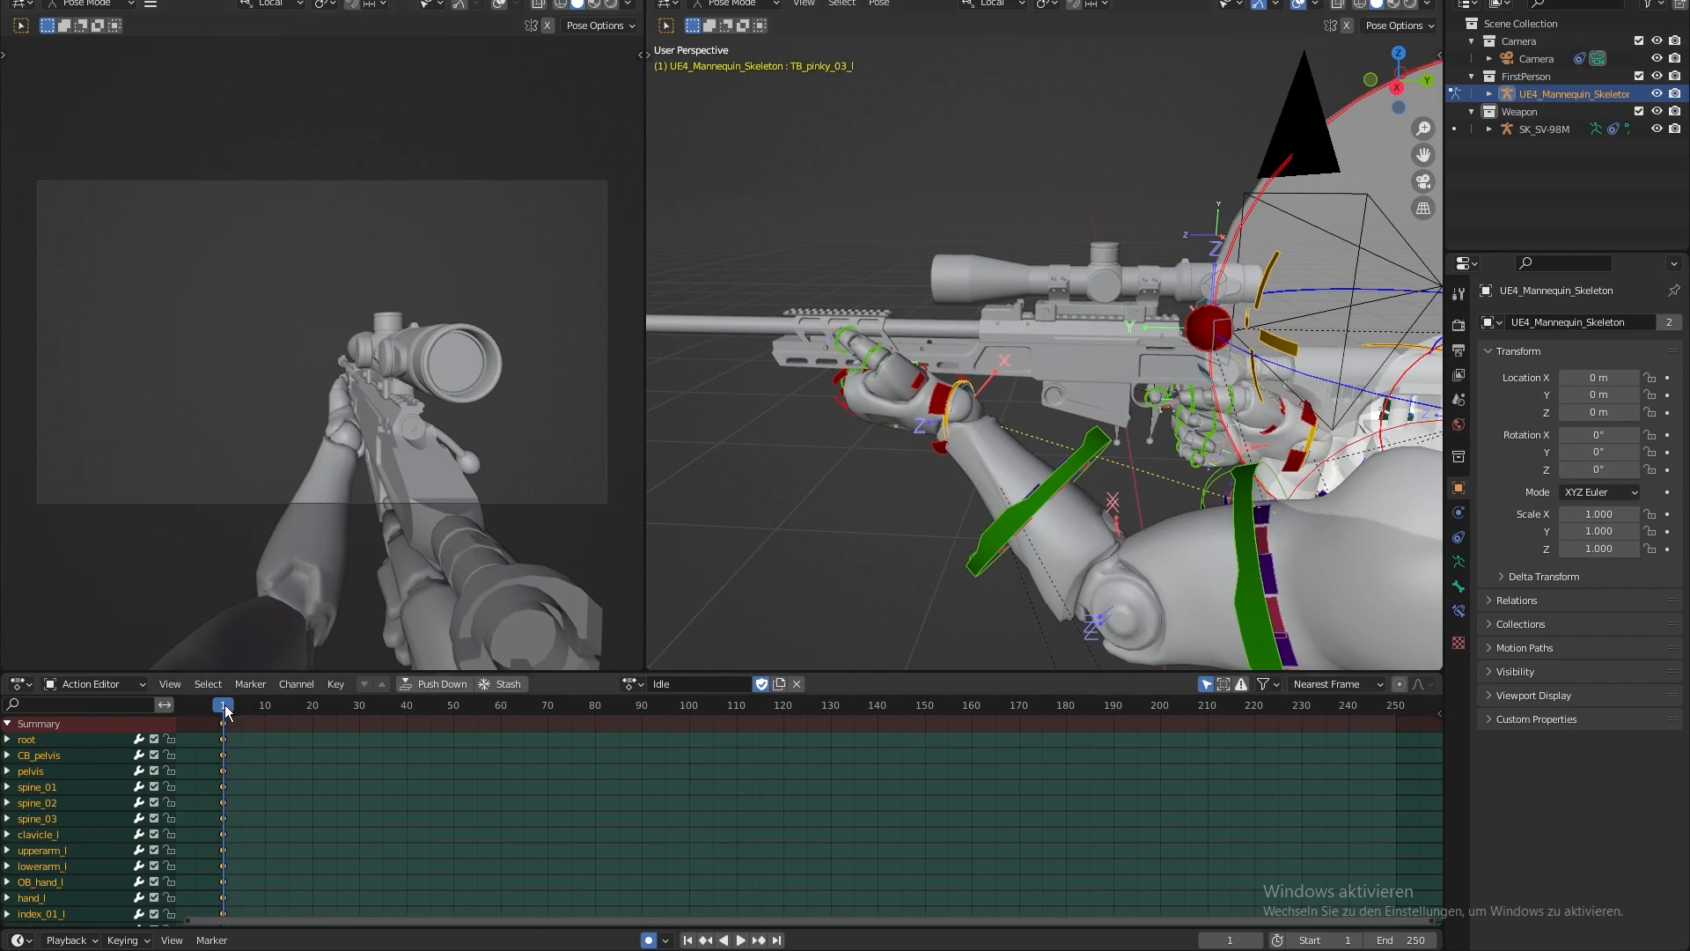
- Copy the frame 1 keyframes of all bones to frame 100
click(226, 723)
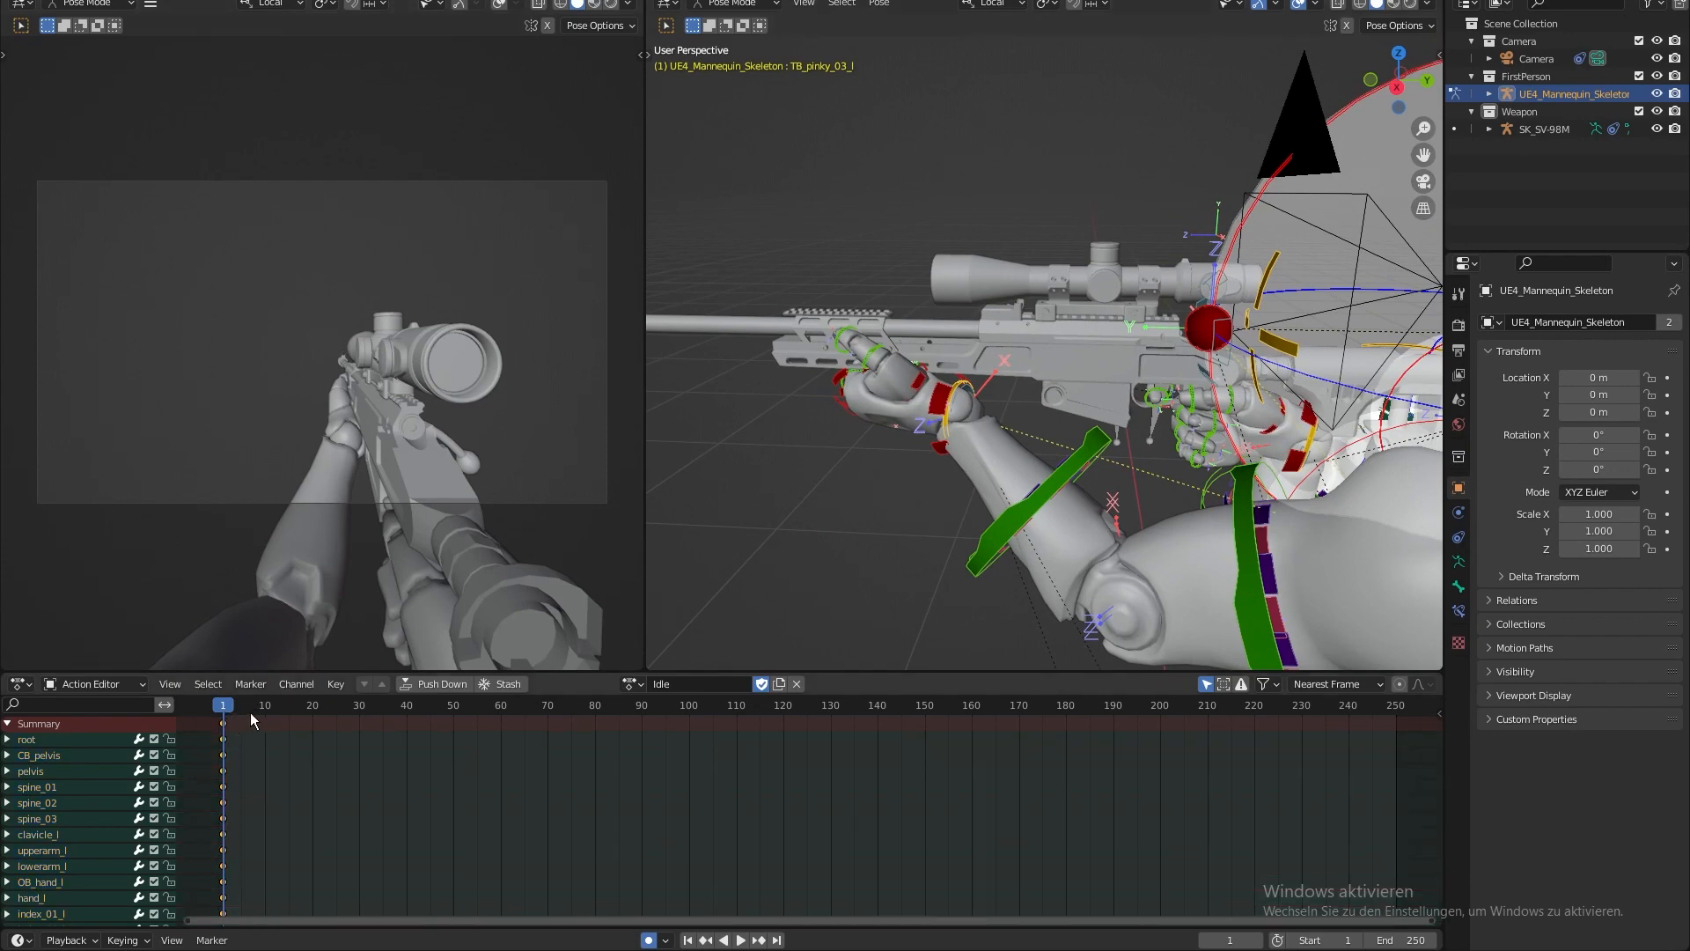
key(space)
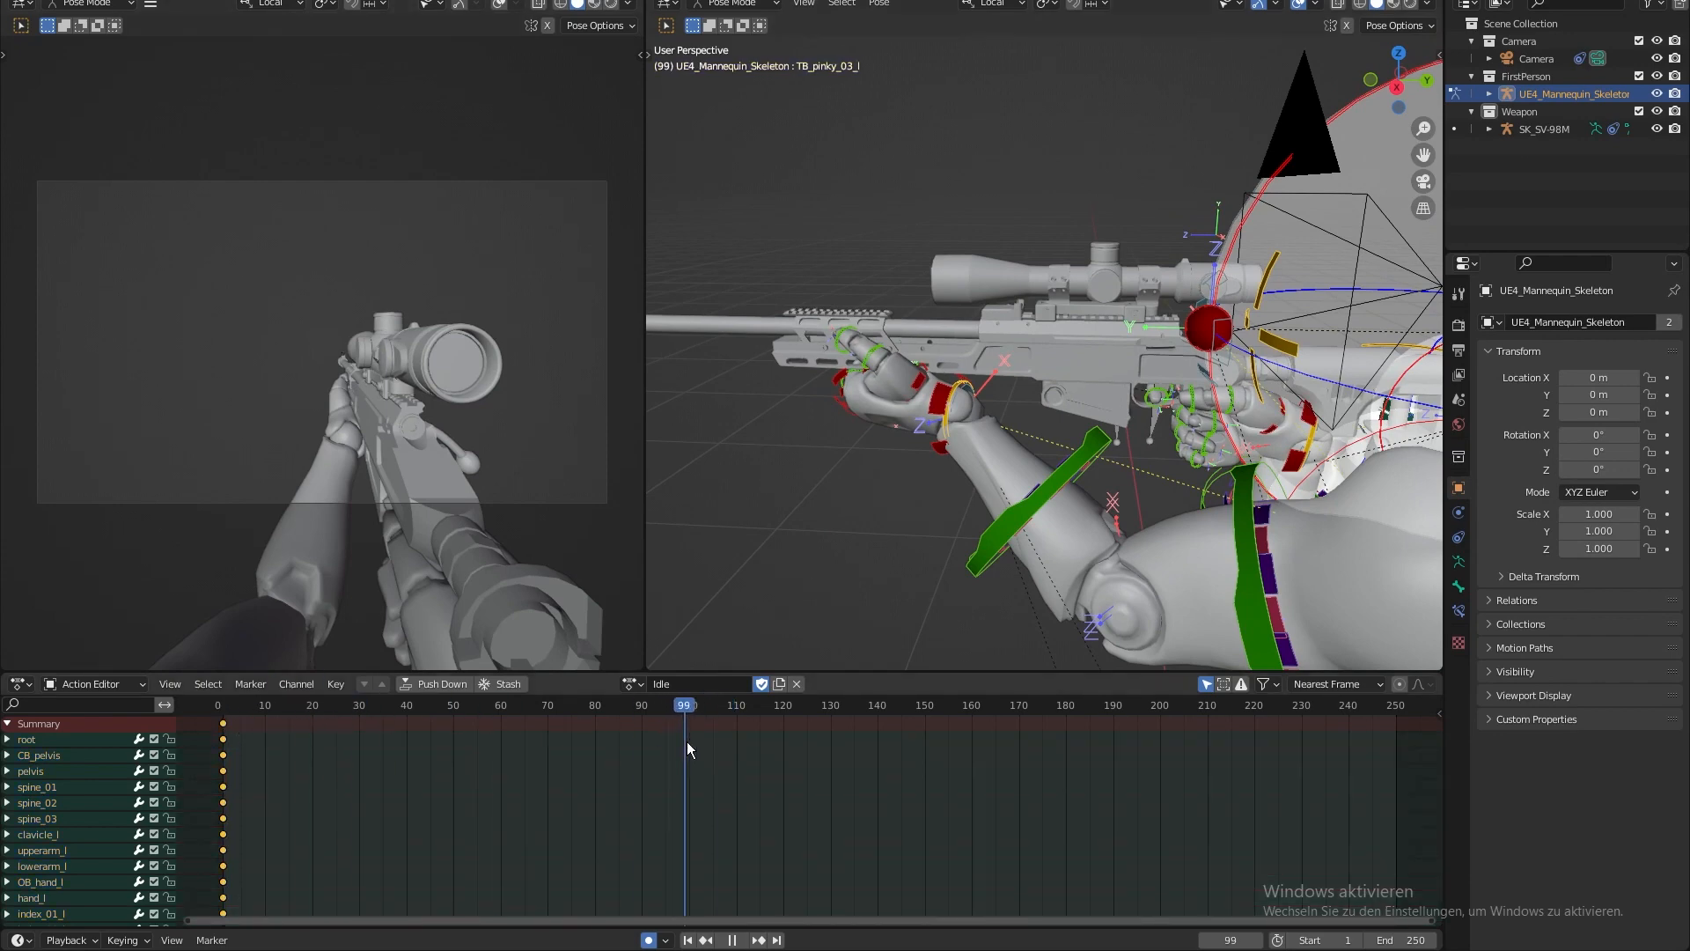
key(space)
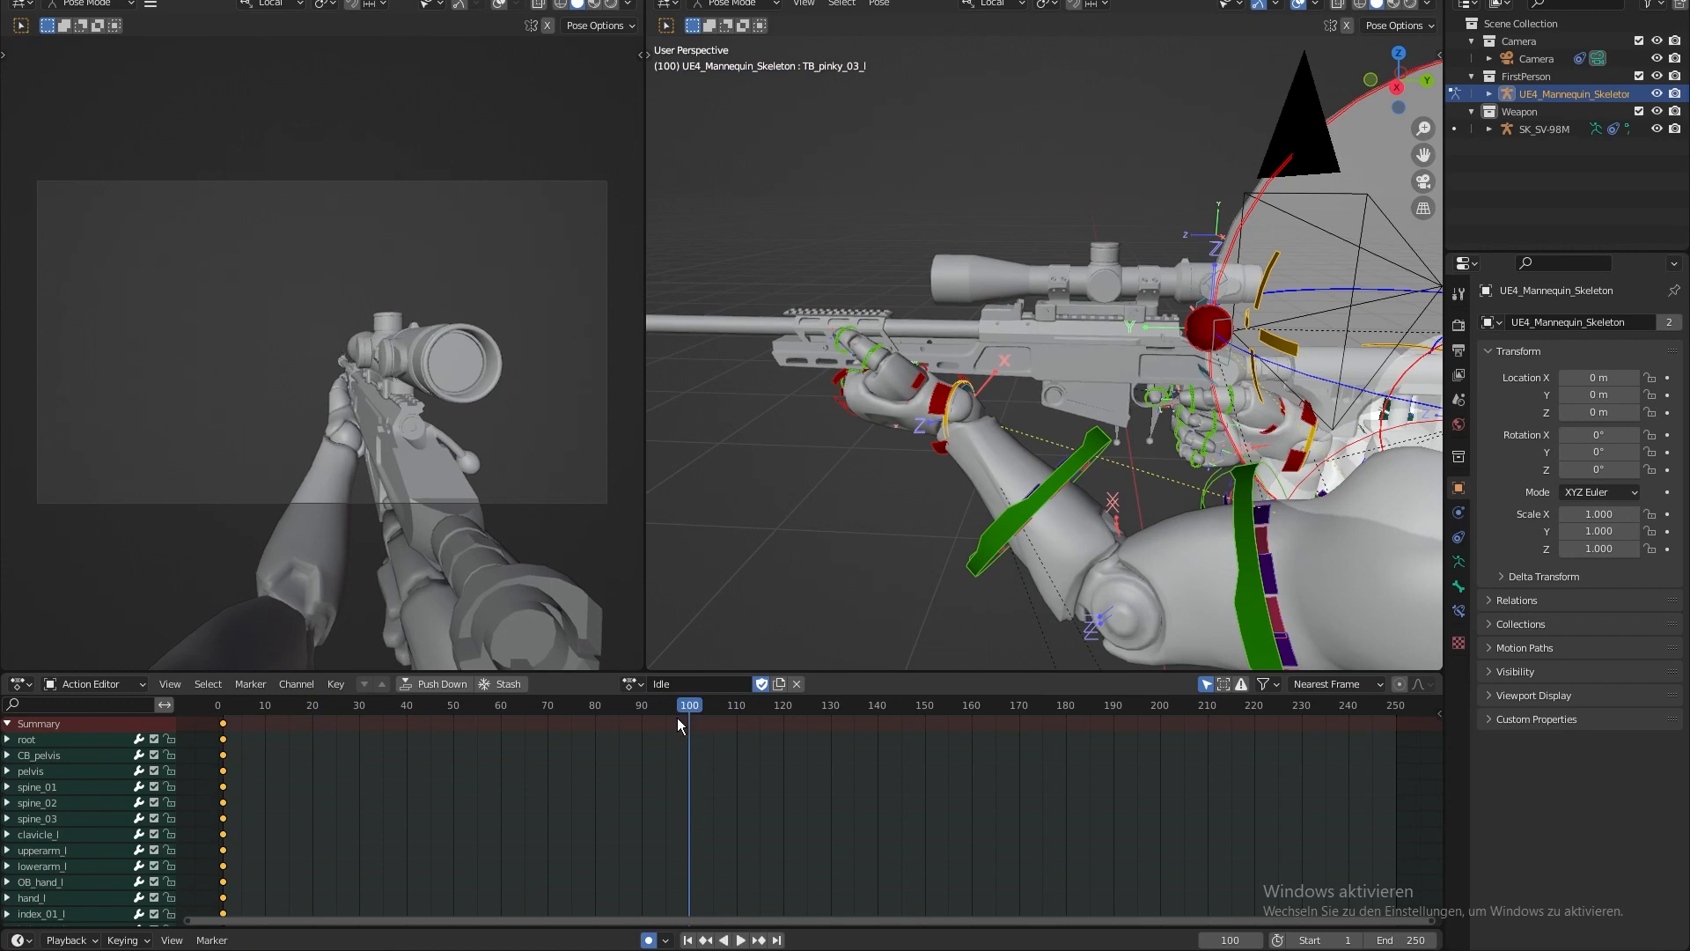
key(ctrl+v)
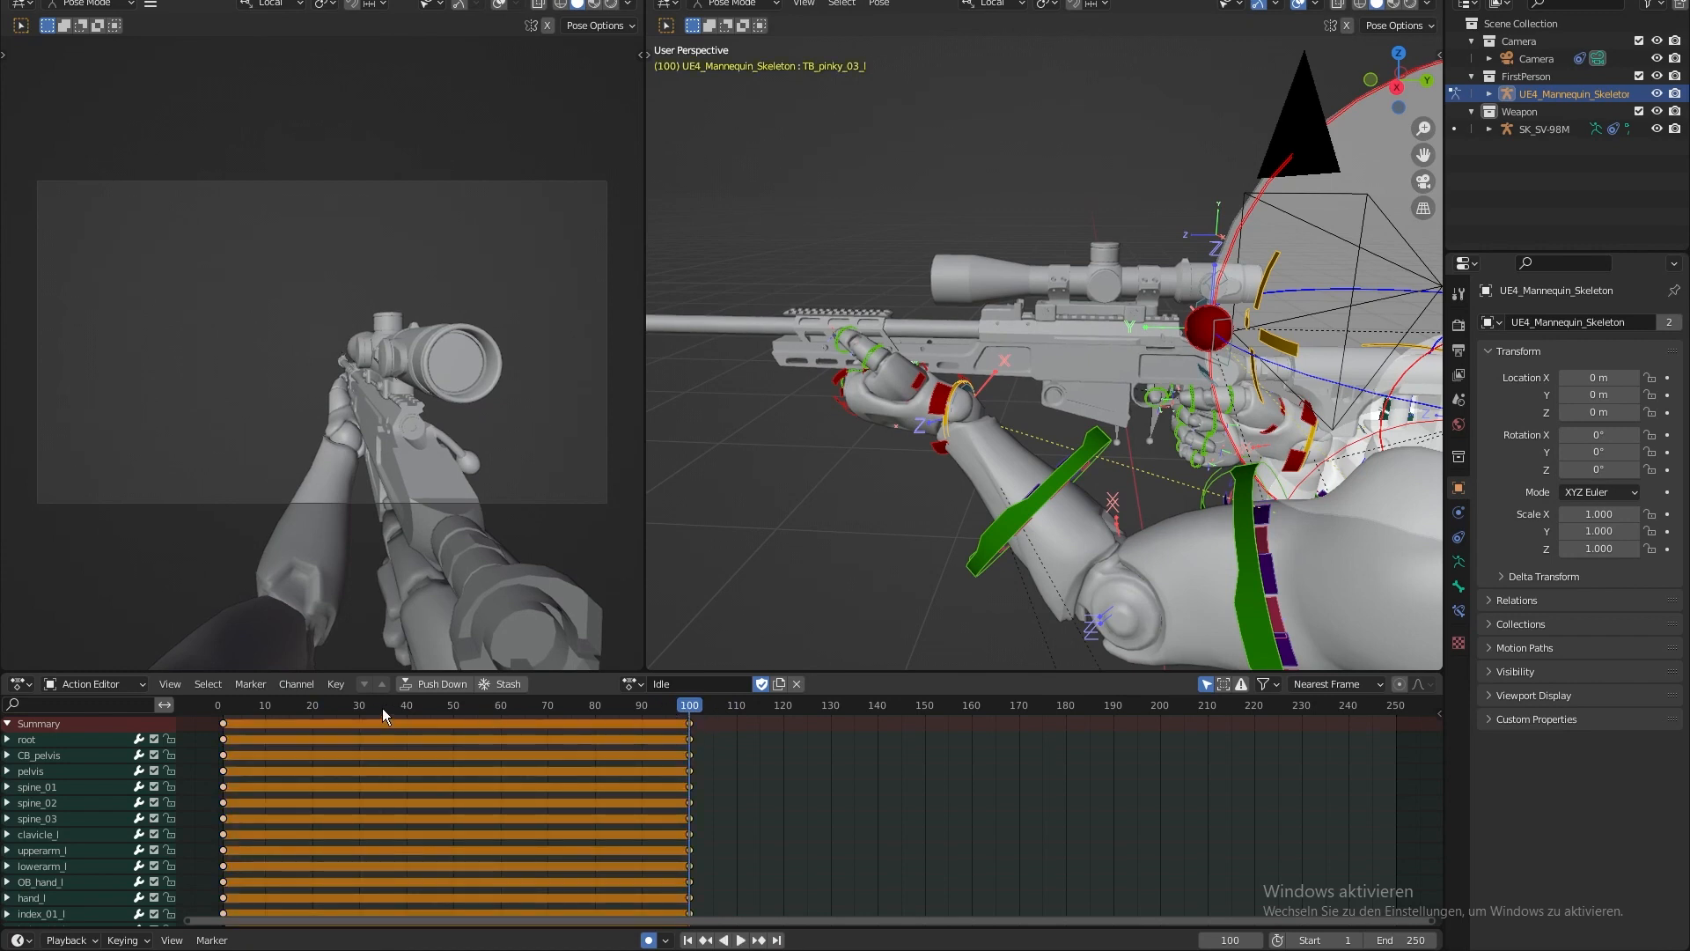
- At frame 34, move and slightly rotate the right hand control TB_hand_r in the right side view, using Global orientation
mouse_move(342, 708)
mouse_down()
mouse_move(321, 706)
mouse_move(354, 708)
mouse_up()
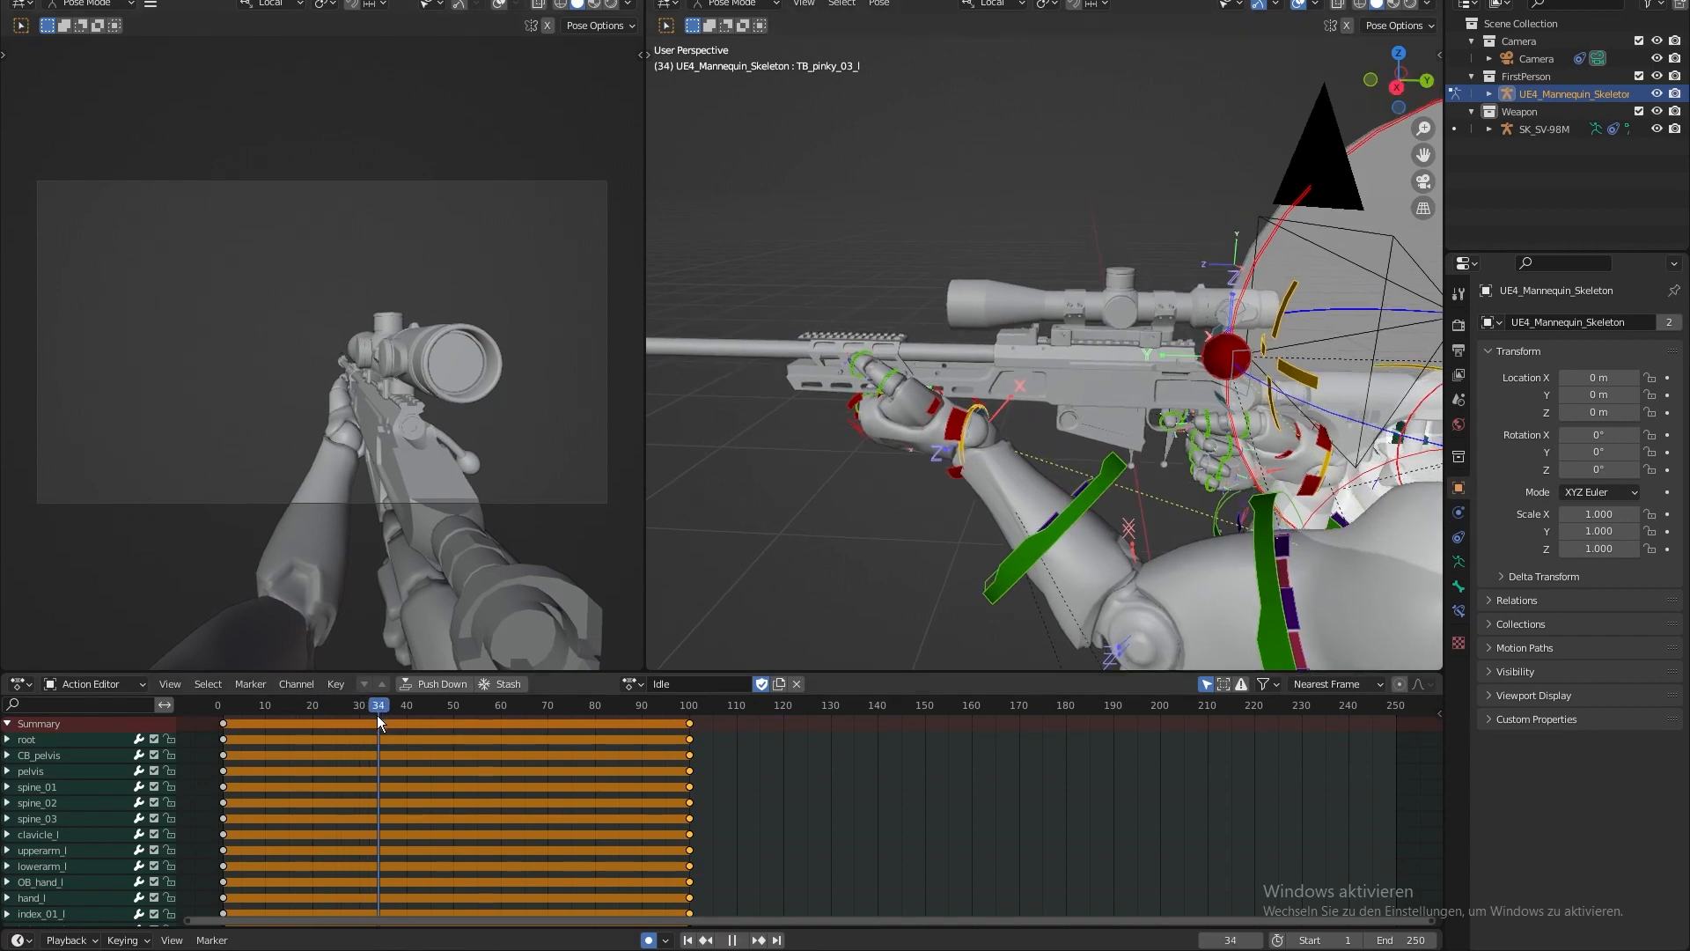
key(KP_3)
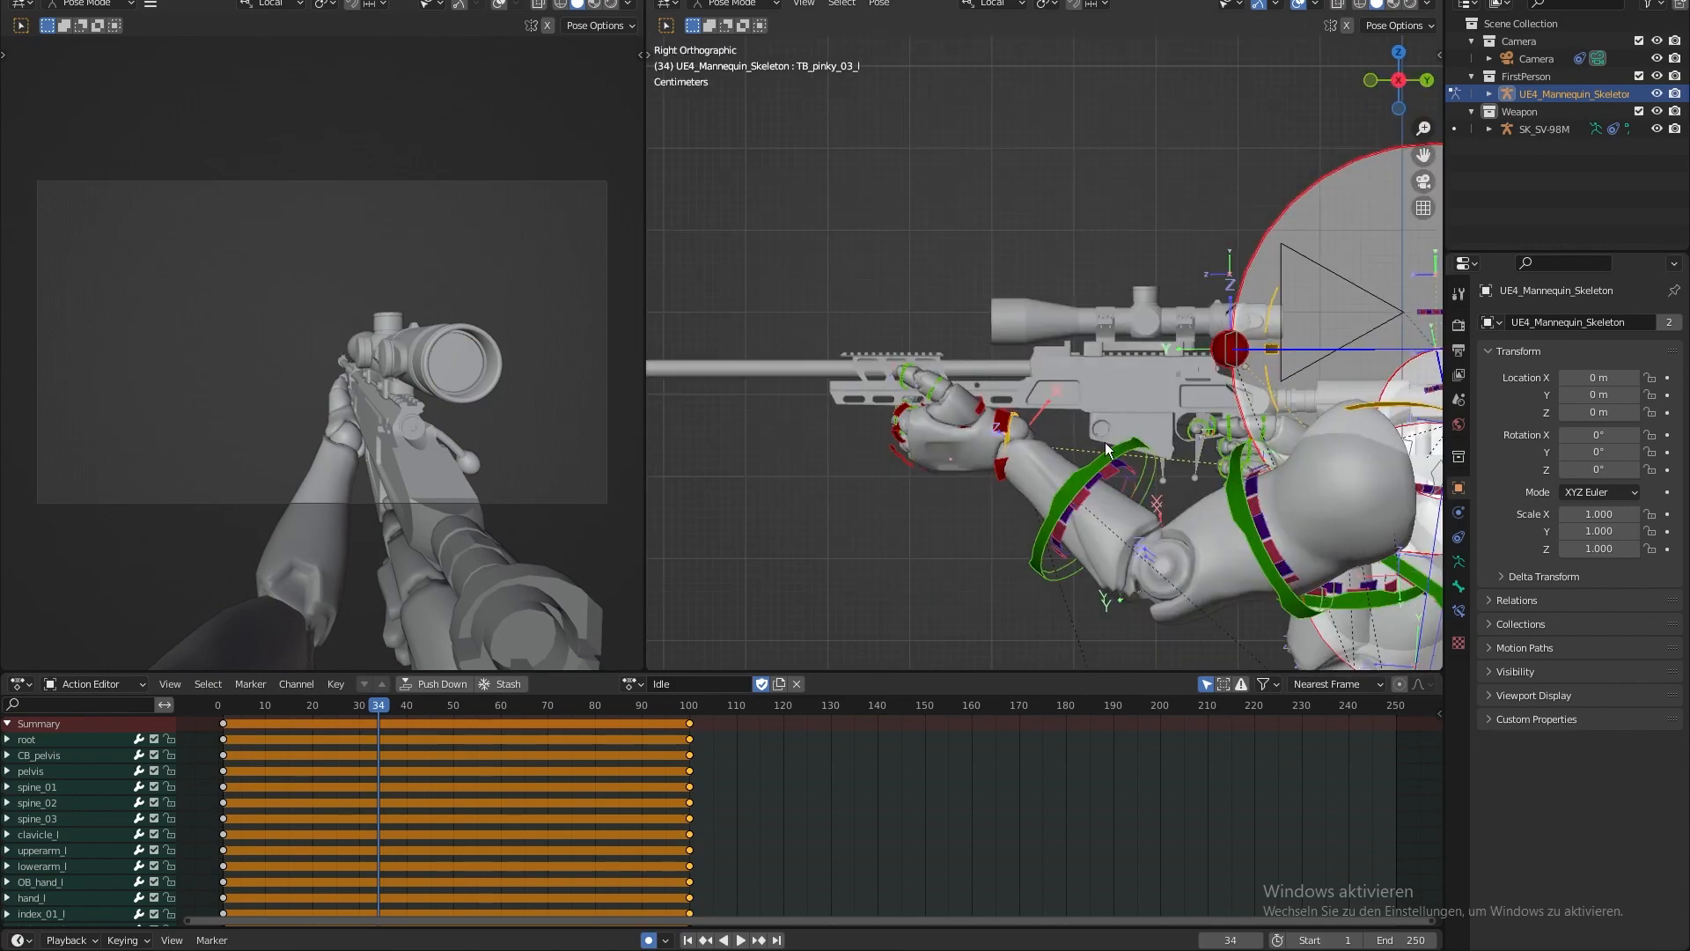
scroll(967, 351, up, 3)
middle_drag(967, 350, 1264, 412)
click(1209, 459)
click(1200, 459)
key(KP_3)
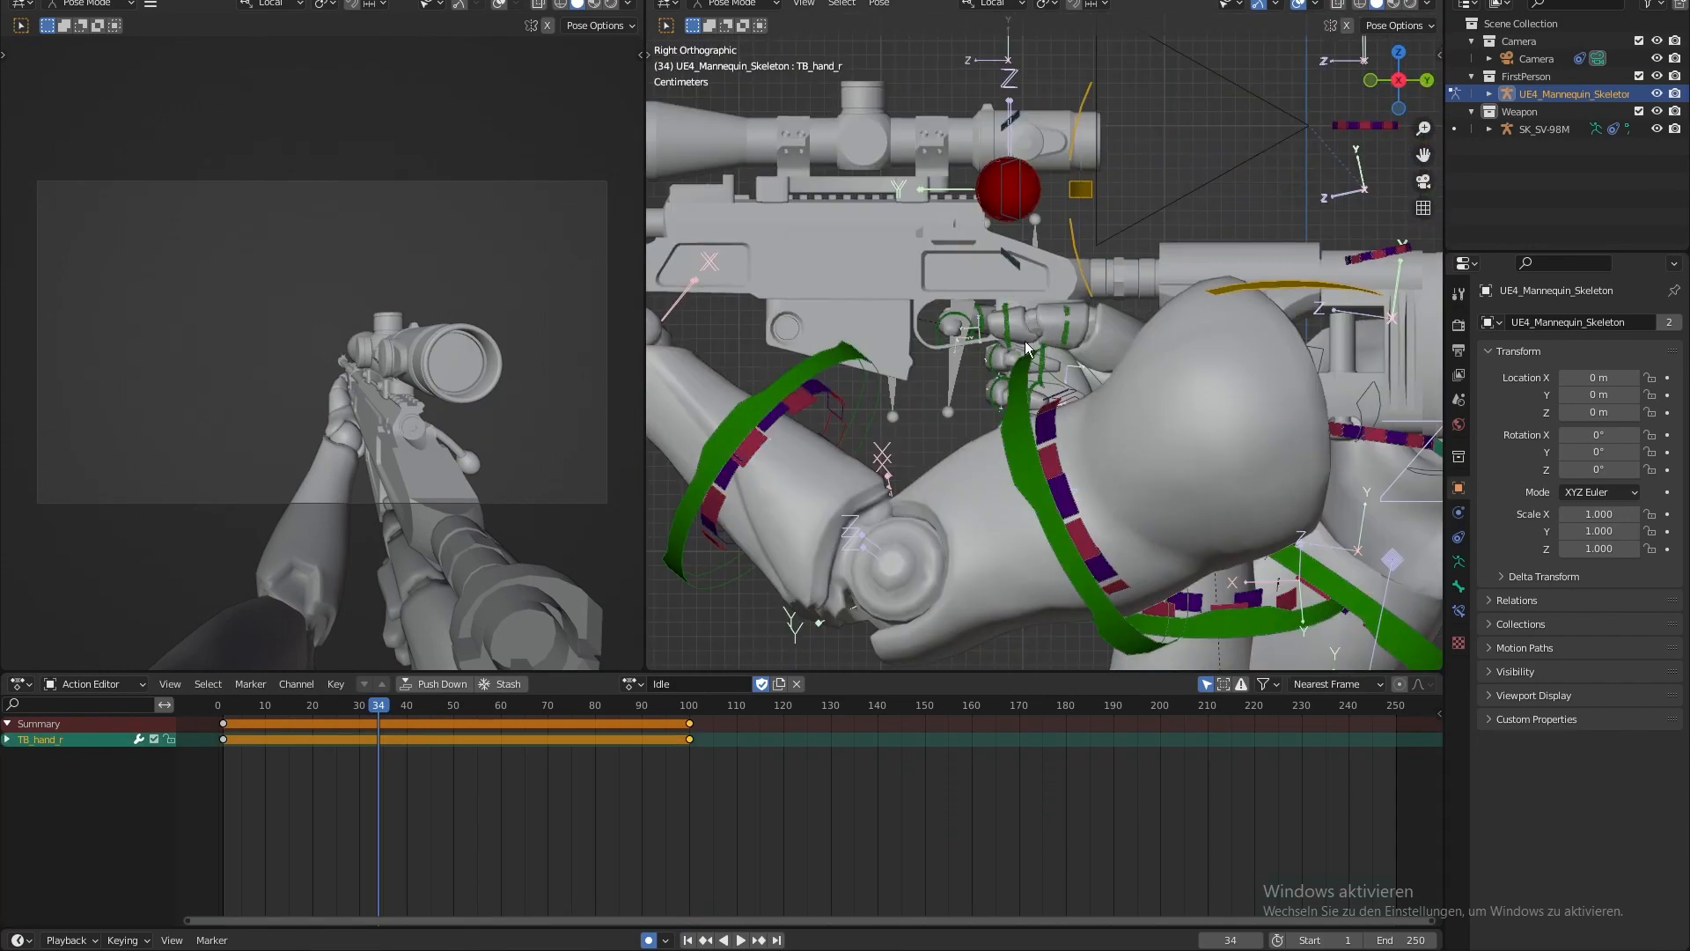
scroll(1027, 348, up, 2)
click(1003, 6)
click(977, 67)
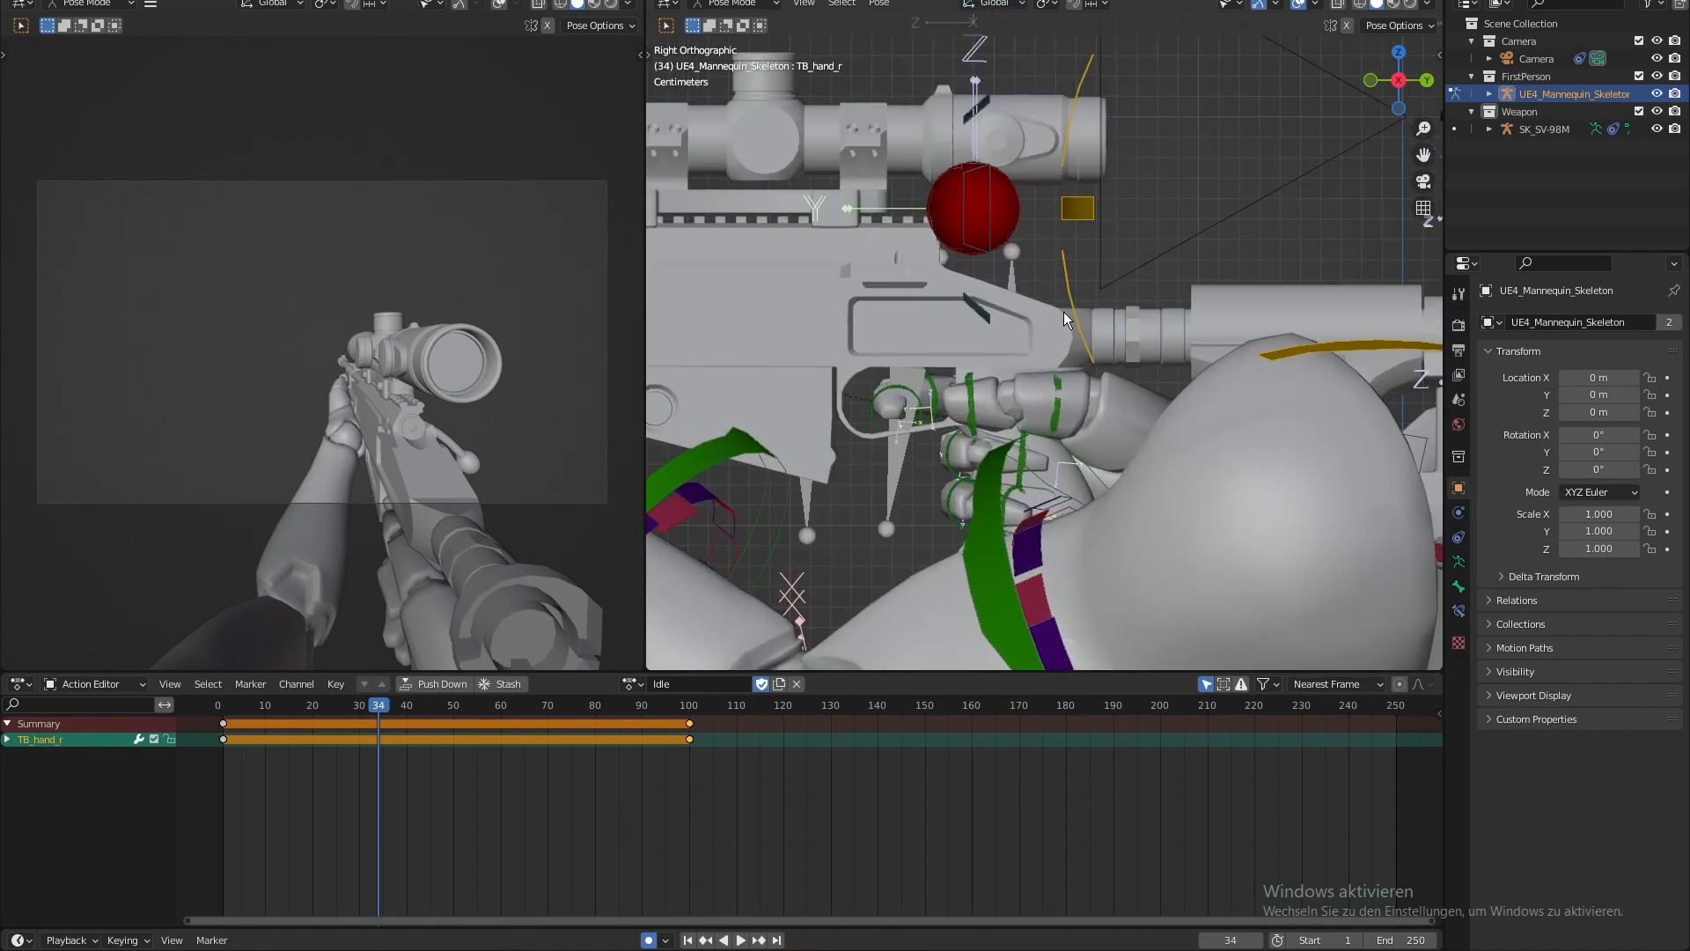
scroll(1010, 341, up, 5)
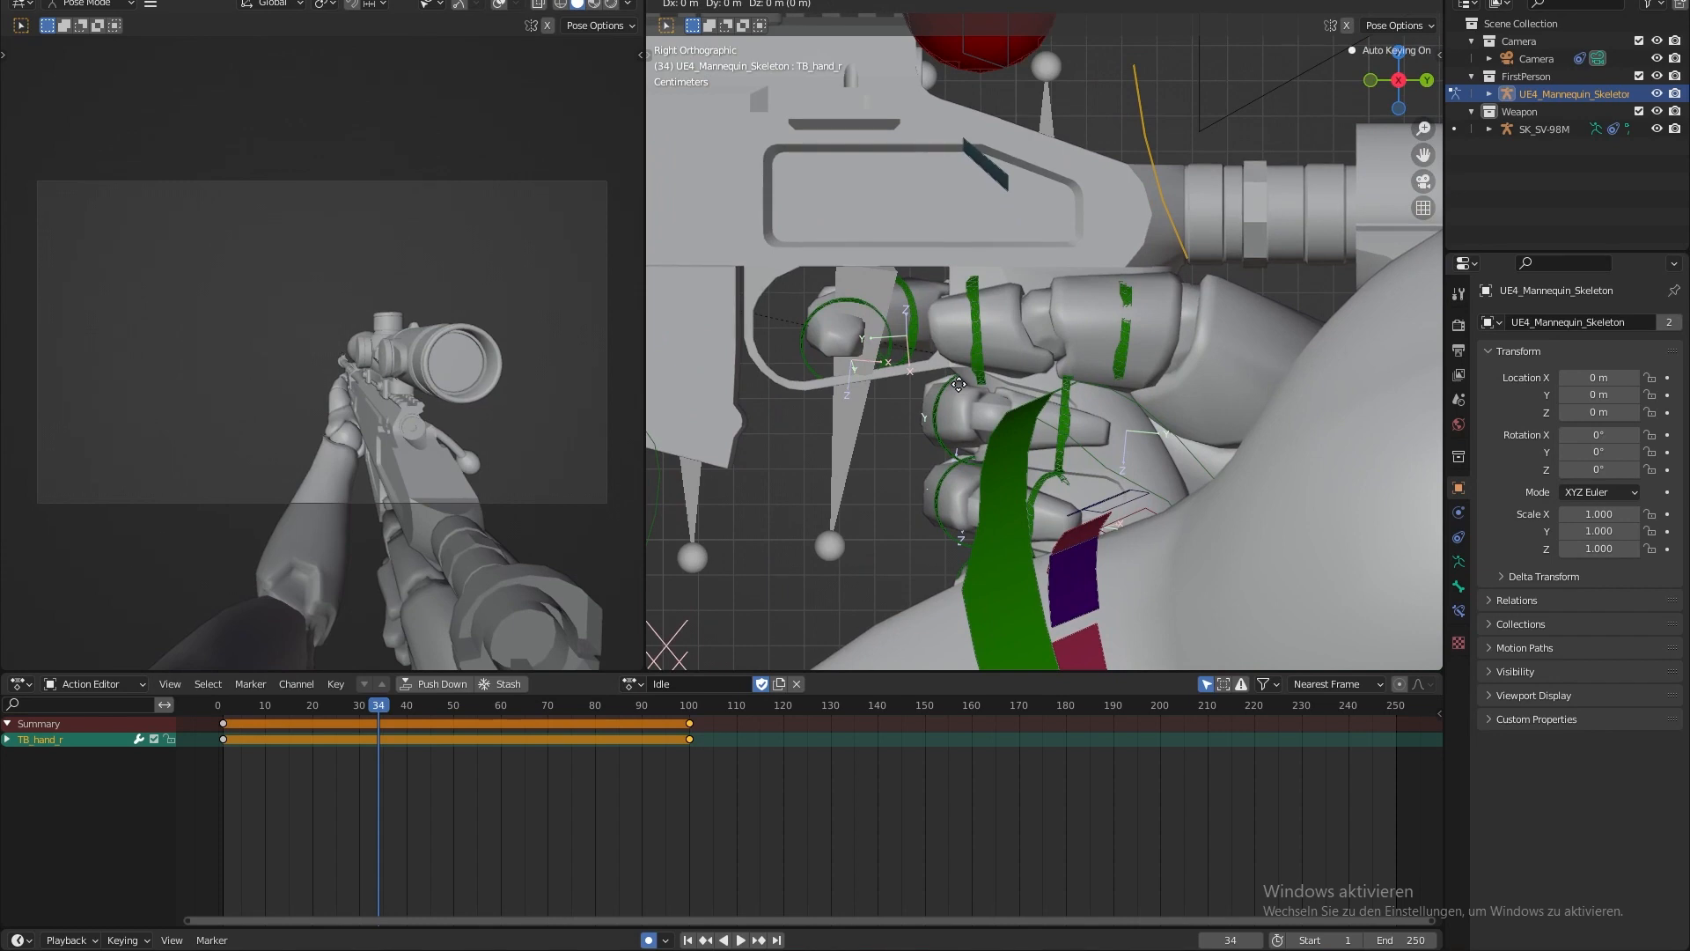
click(1005, 252)
key(r)
click(978, 252)
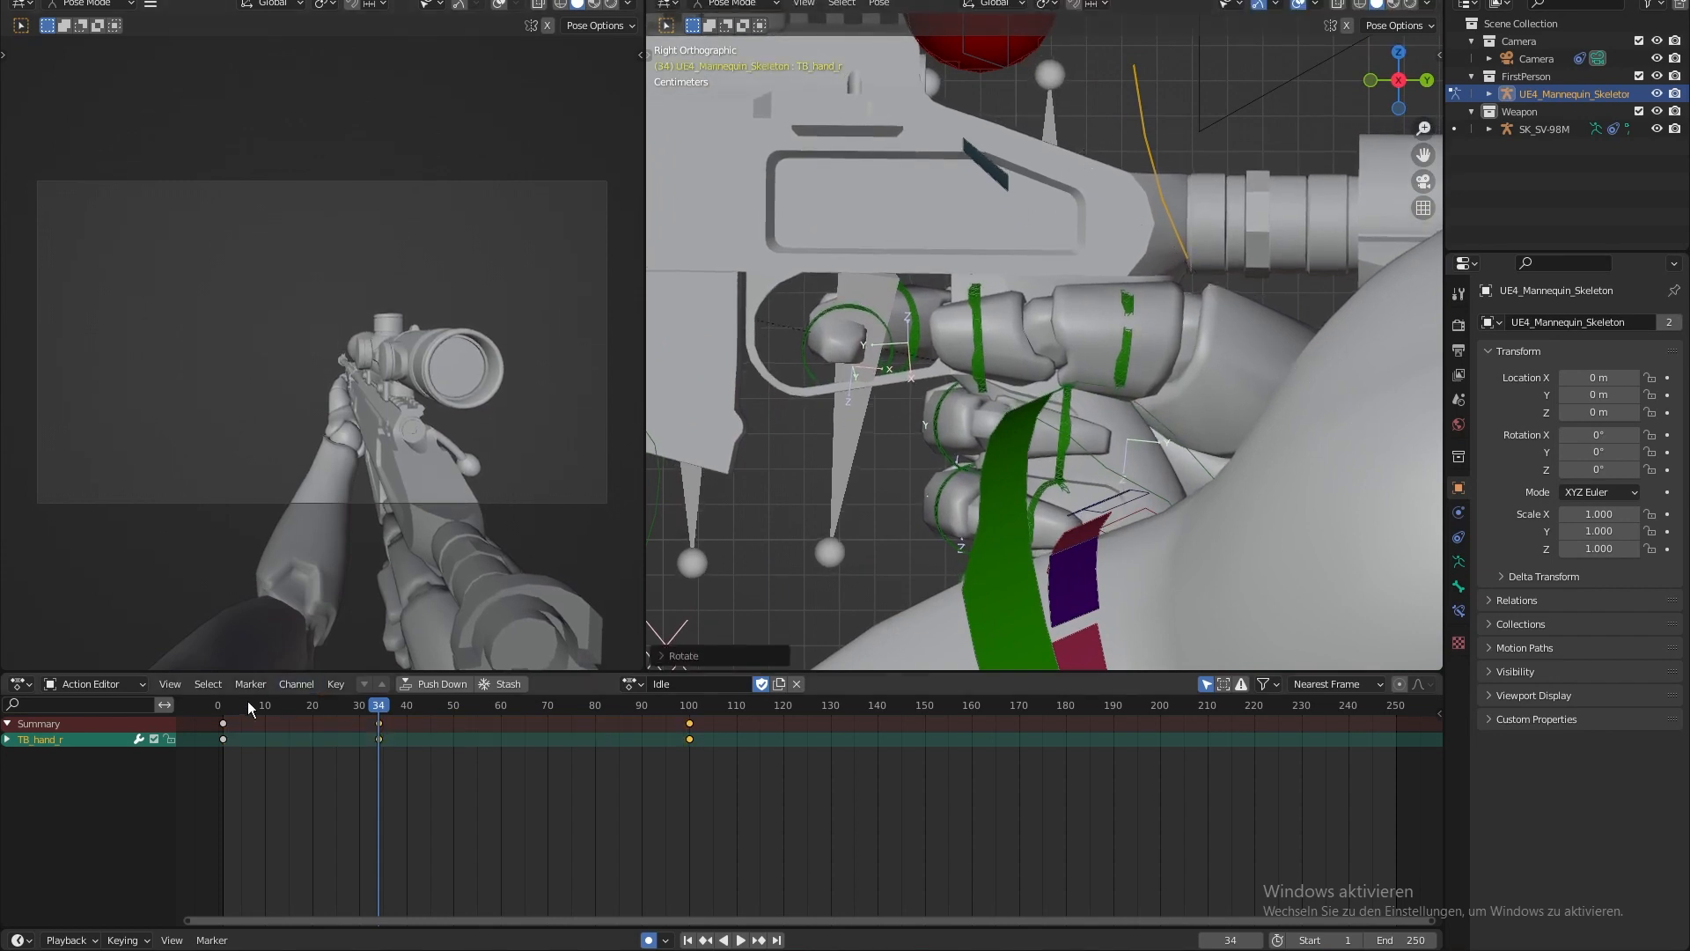
- Play back the Idle action from its start to check the right hand's motion
click(221, 711)
key(space)
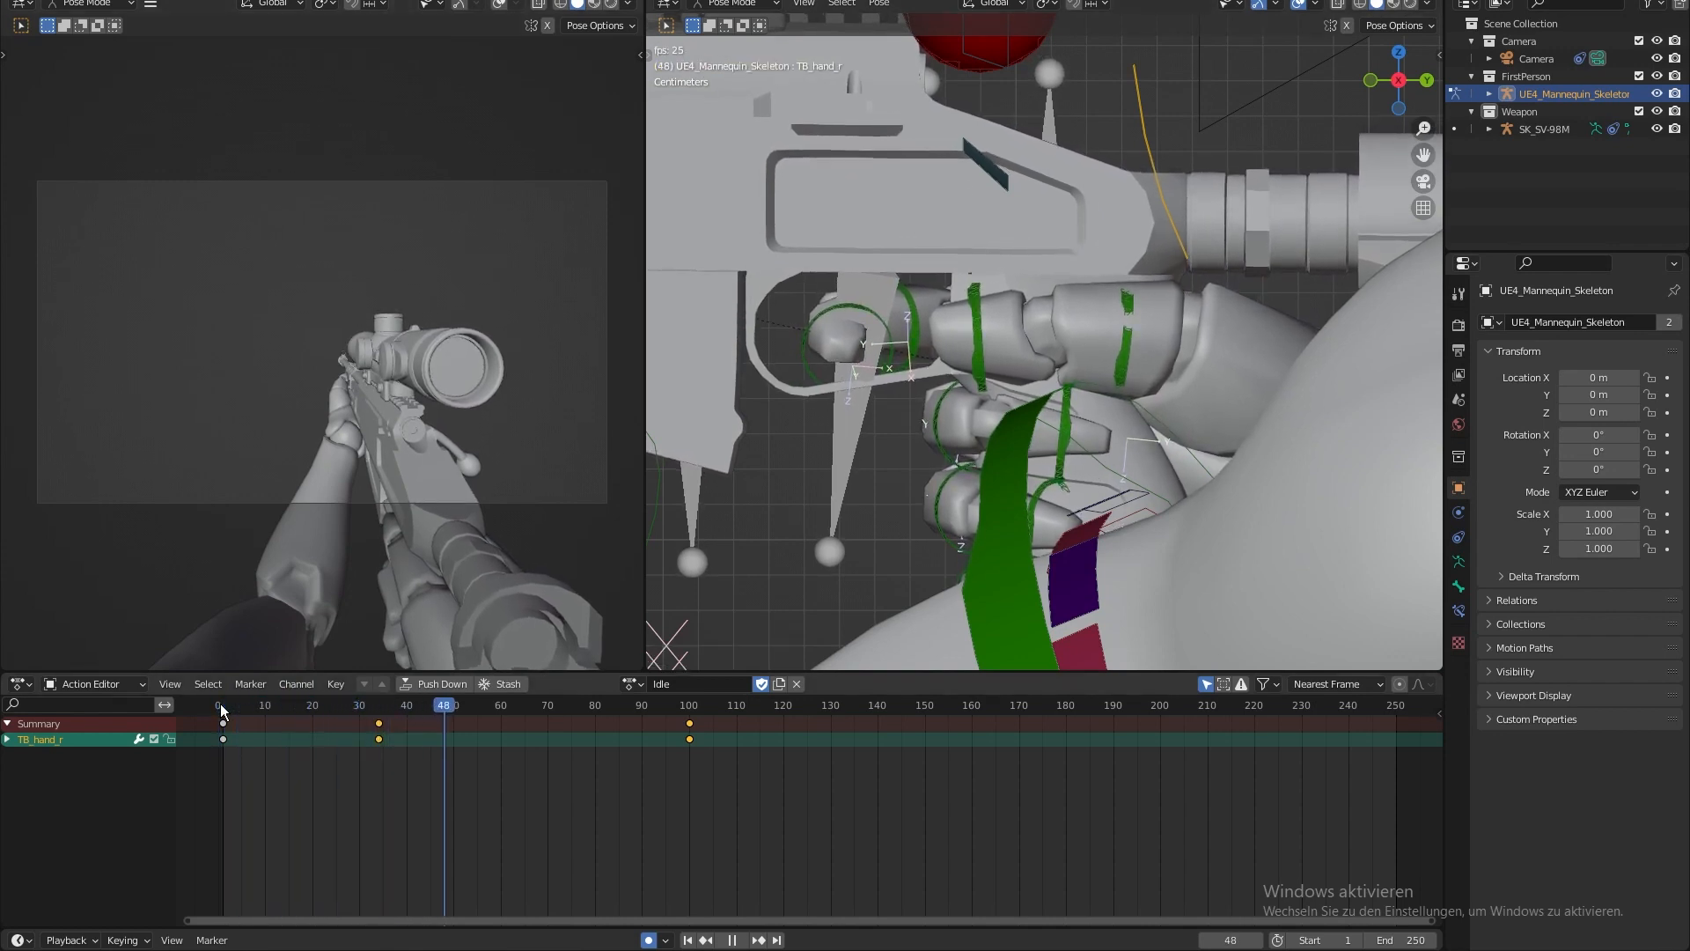
key(space)
- Copy TB_hand_r's frame 100 keyframe to frame 131
click(691, 709)
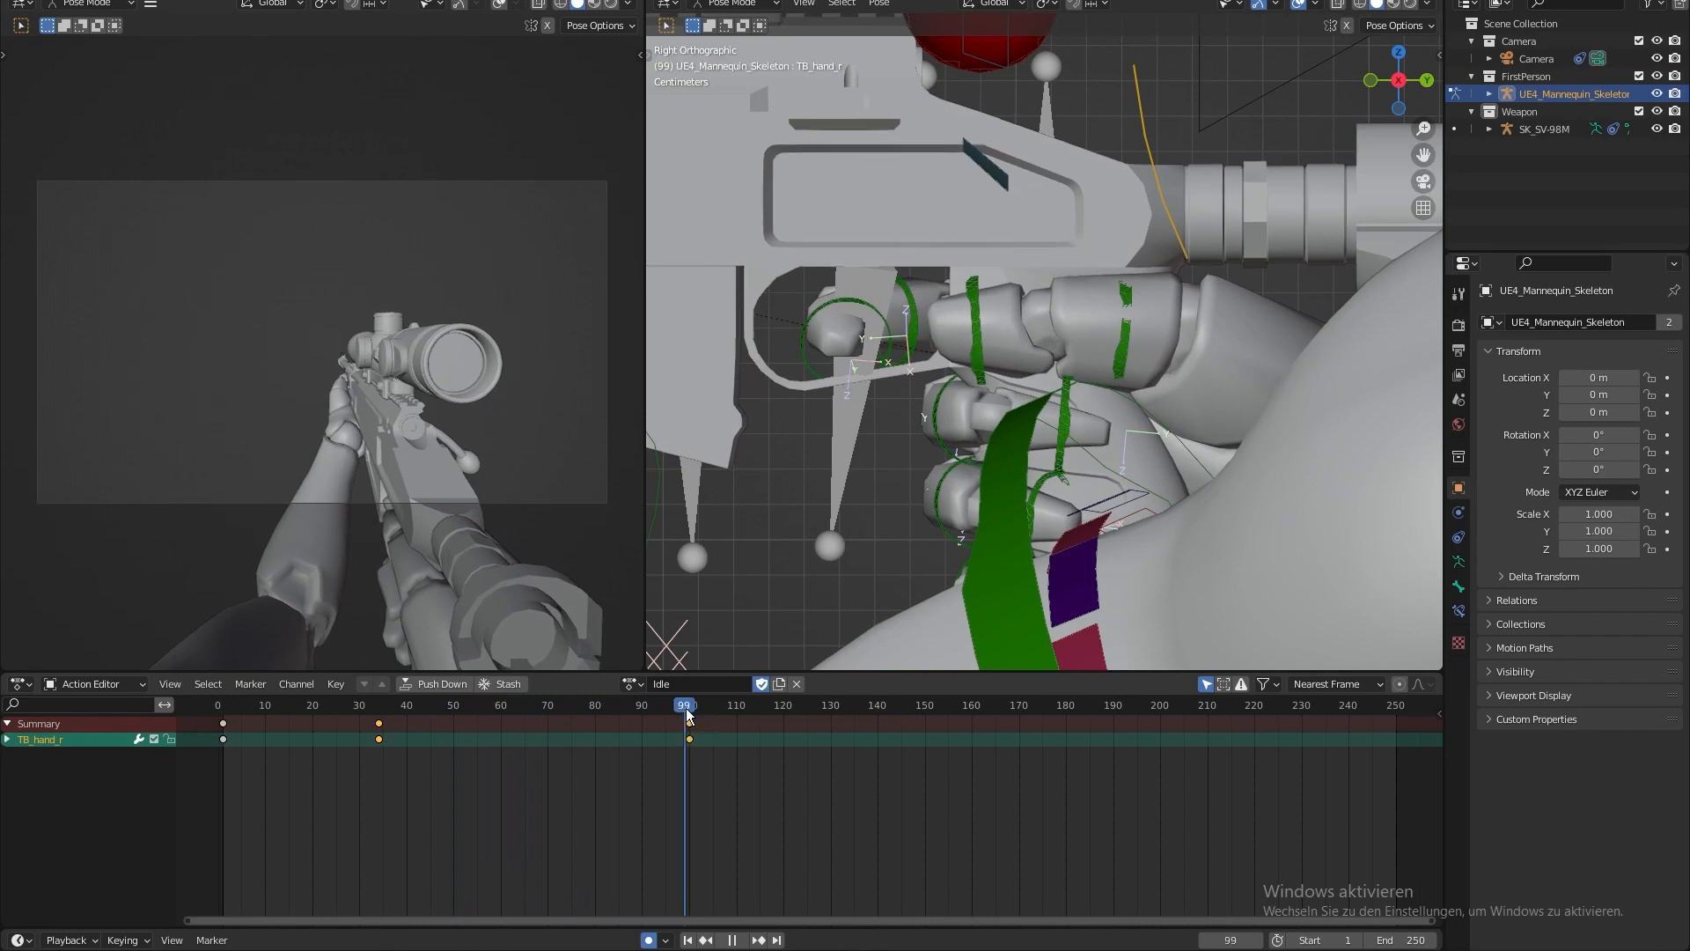
drag(690, 711, 746, 711)
click(690, 725)
key(ctrl+c)
key(ctrl+v)
- At frame 112, move and slightly rotate the right hand control TB_hand_r in the right side view
middle_drag(874, 592, 1032, 430)
key(KP_3)
key(g)
click(1070, 241)
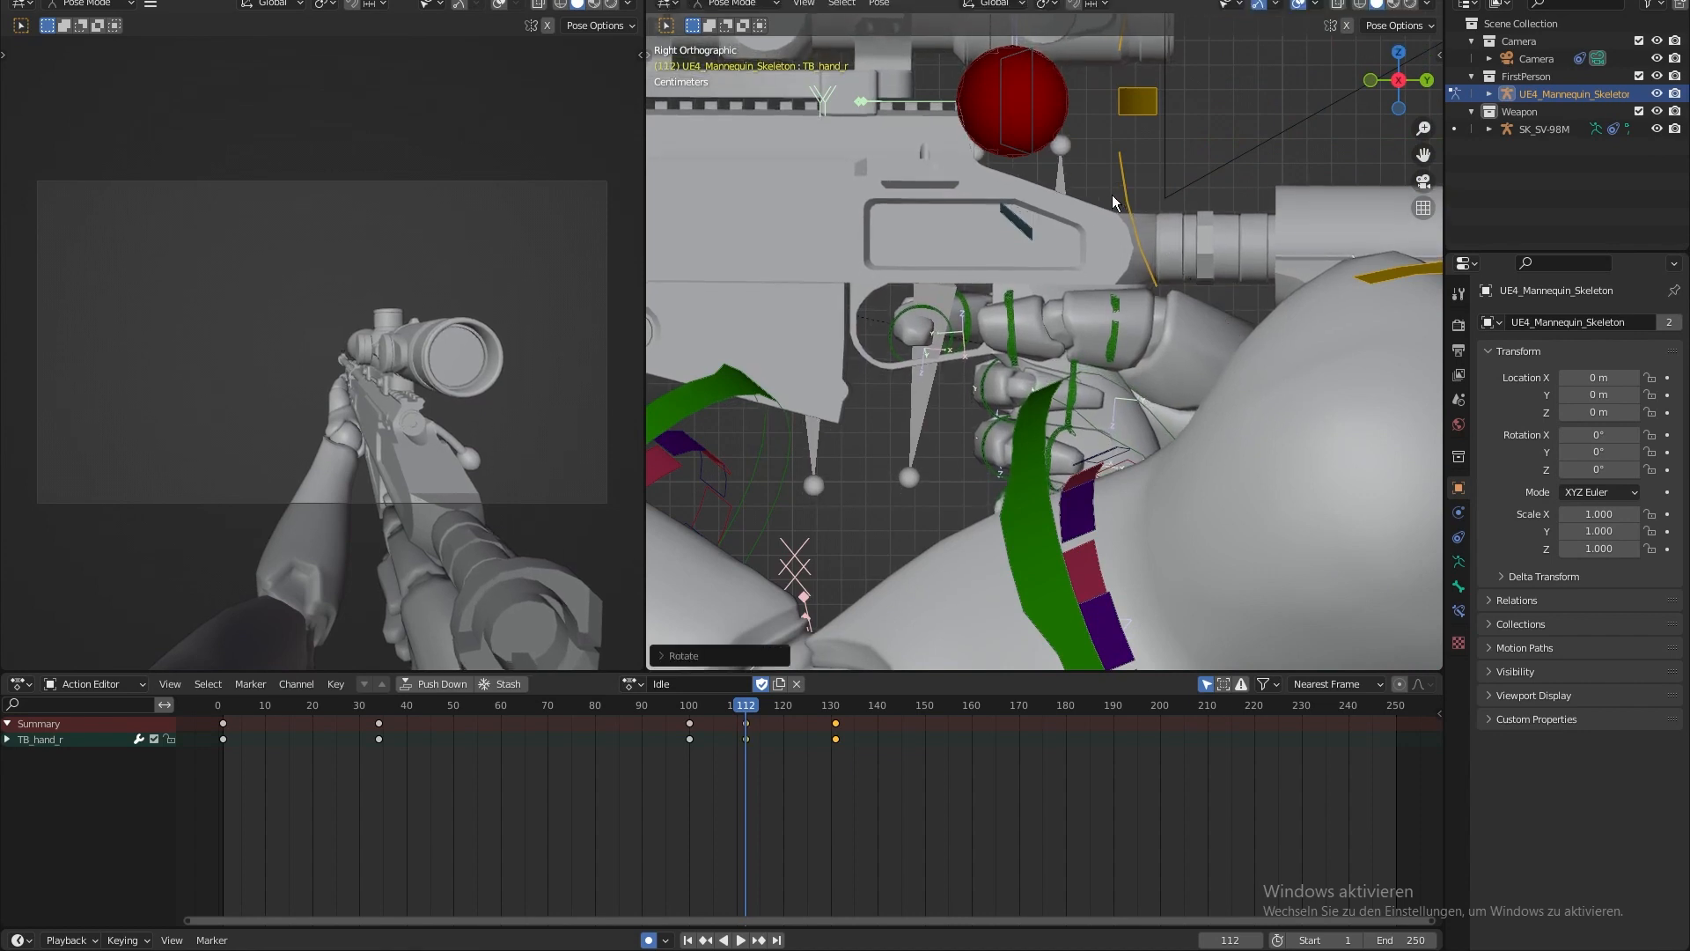
key(r)
click(1018, 356)
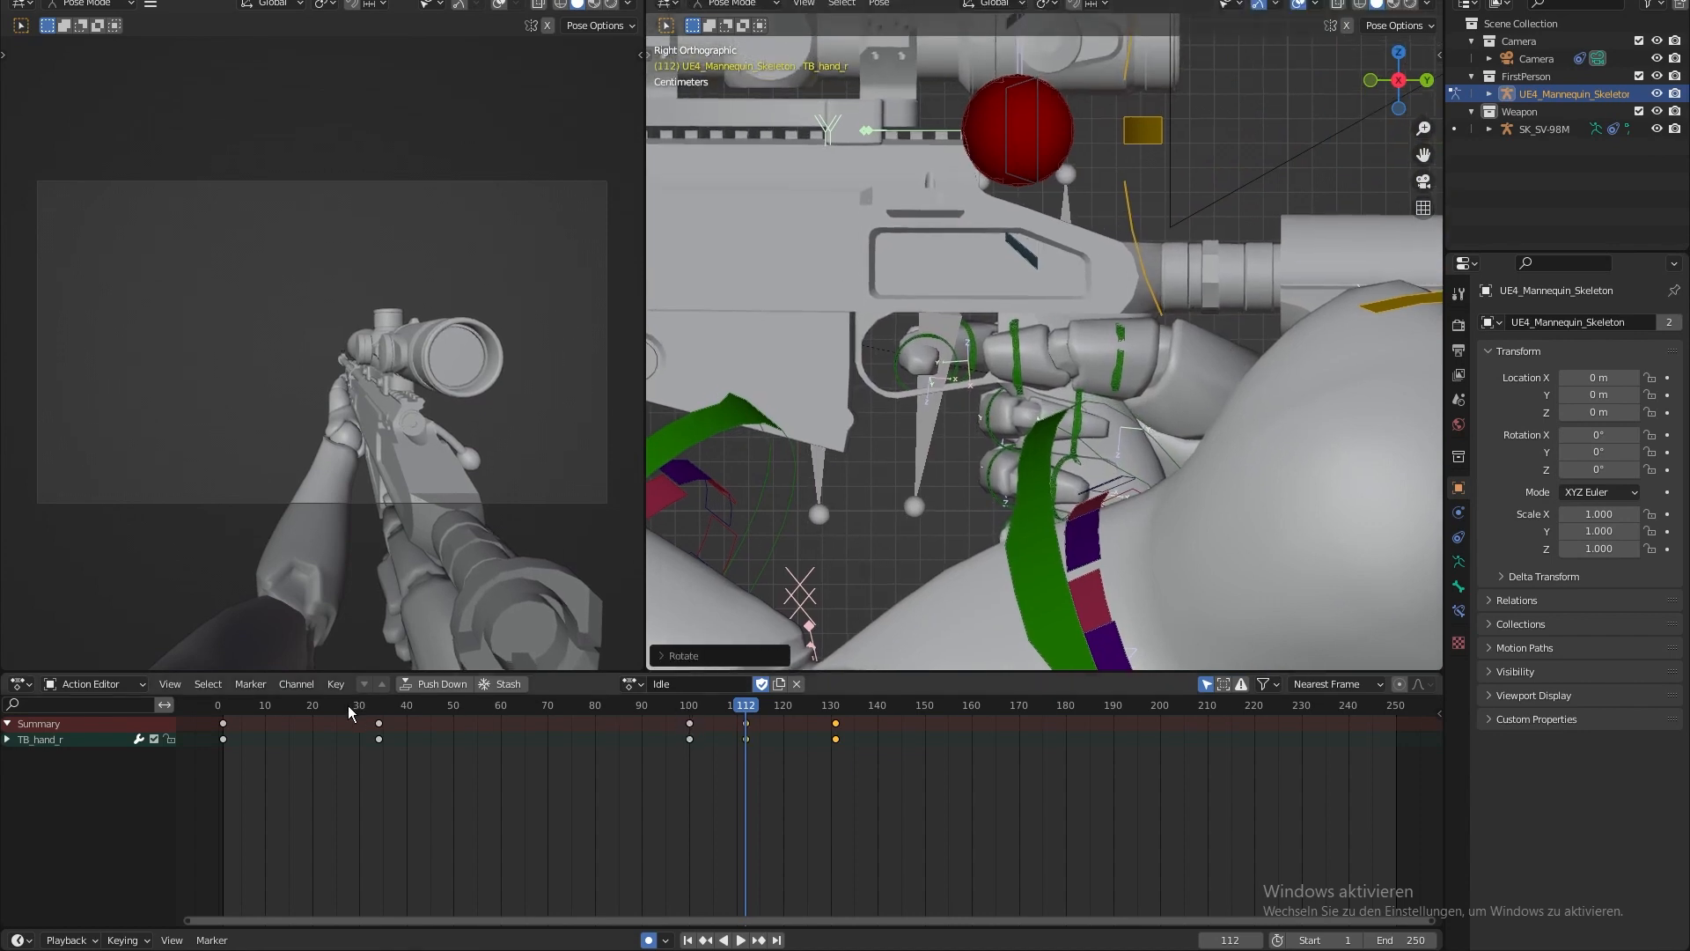
- Play back the motion and shift TB_hand_r's last two keyframes to frames 120 and 145
click(234, 713)
key(space)
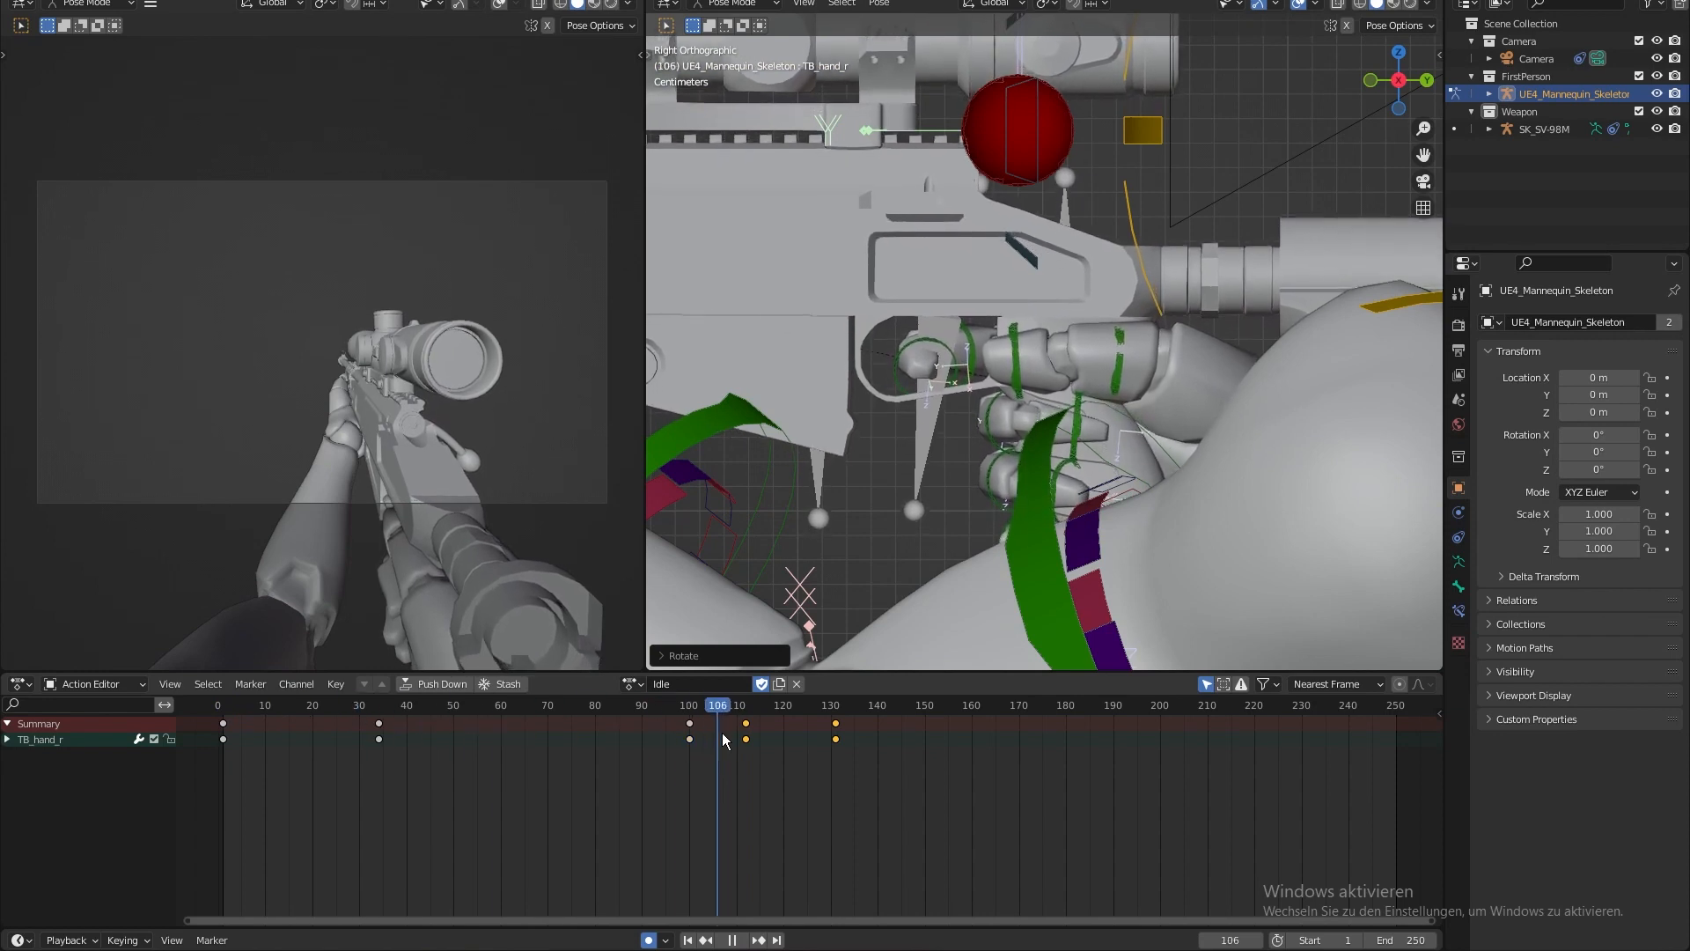
key(space)
drag(835, 739, 904, 738)
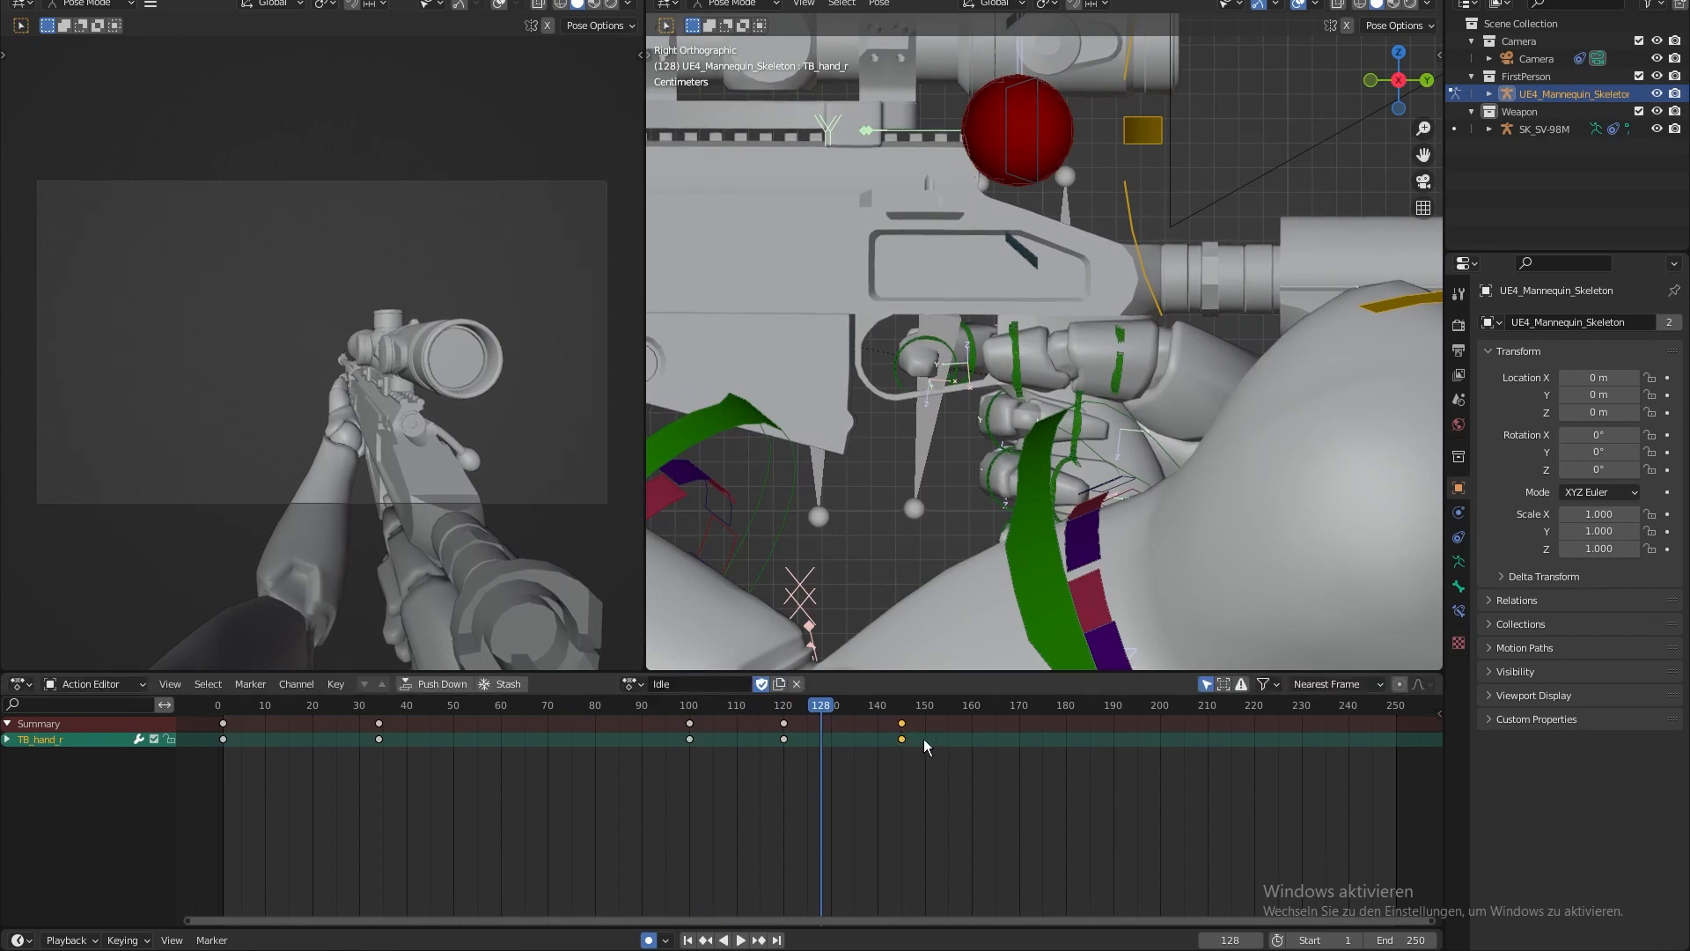
- Set the animation's end frame to 145
key(space)
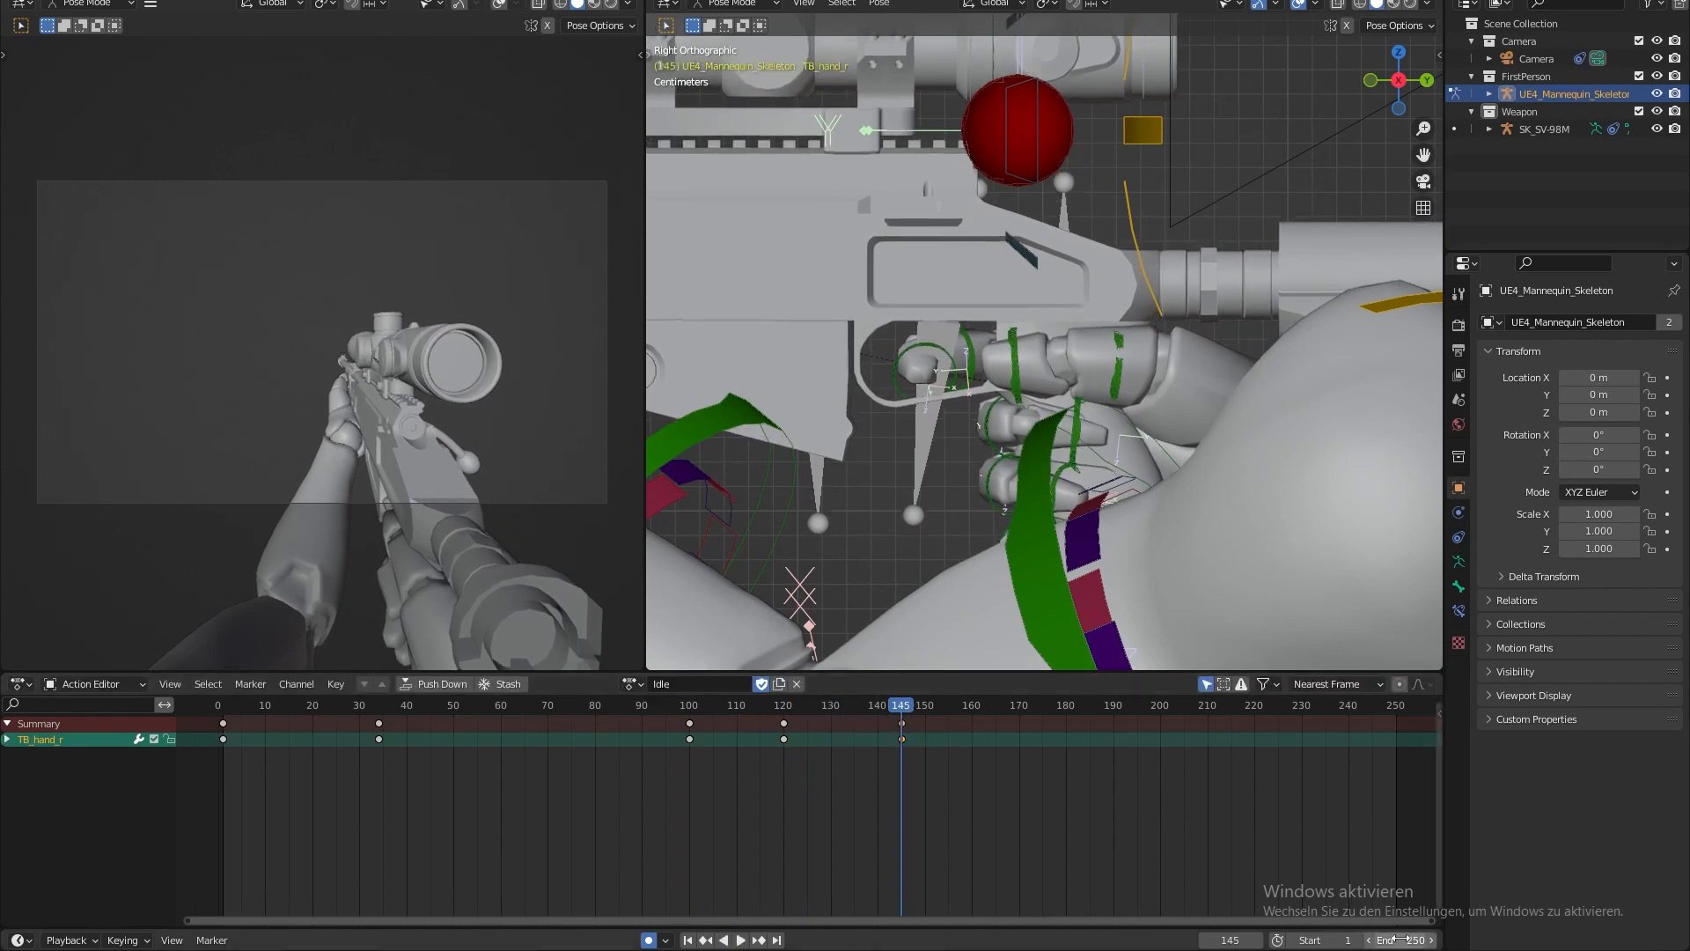
text(145)
key(Return)
- Play back the shortened idle loop in an enlarged camera view and restore the wide working viewport
key(space)
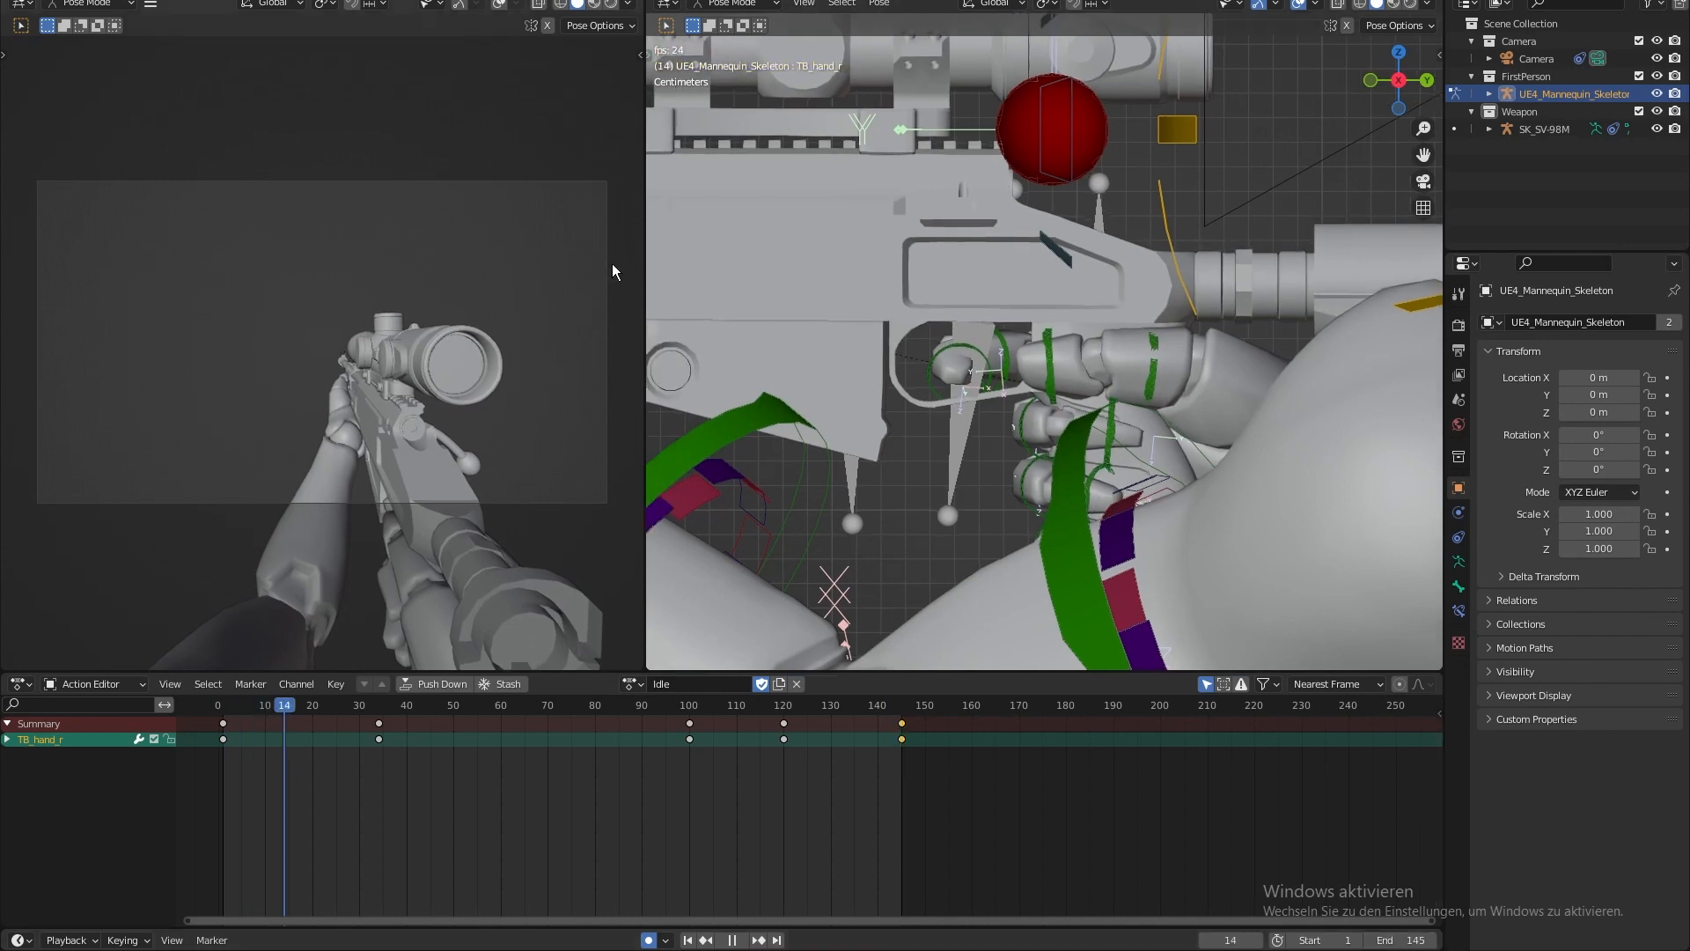
drag(645, 280, 1025, 296)
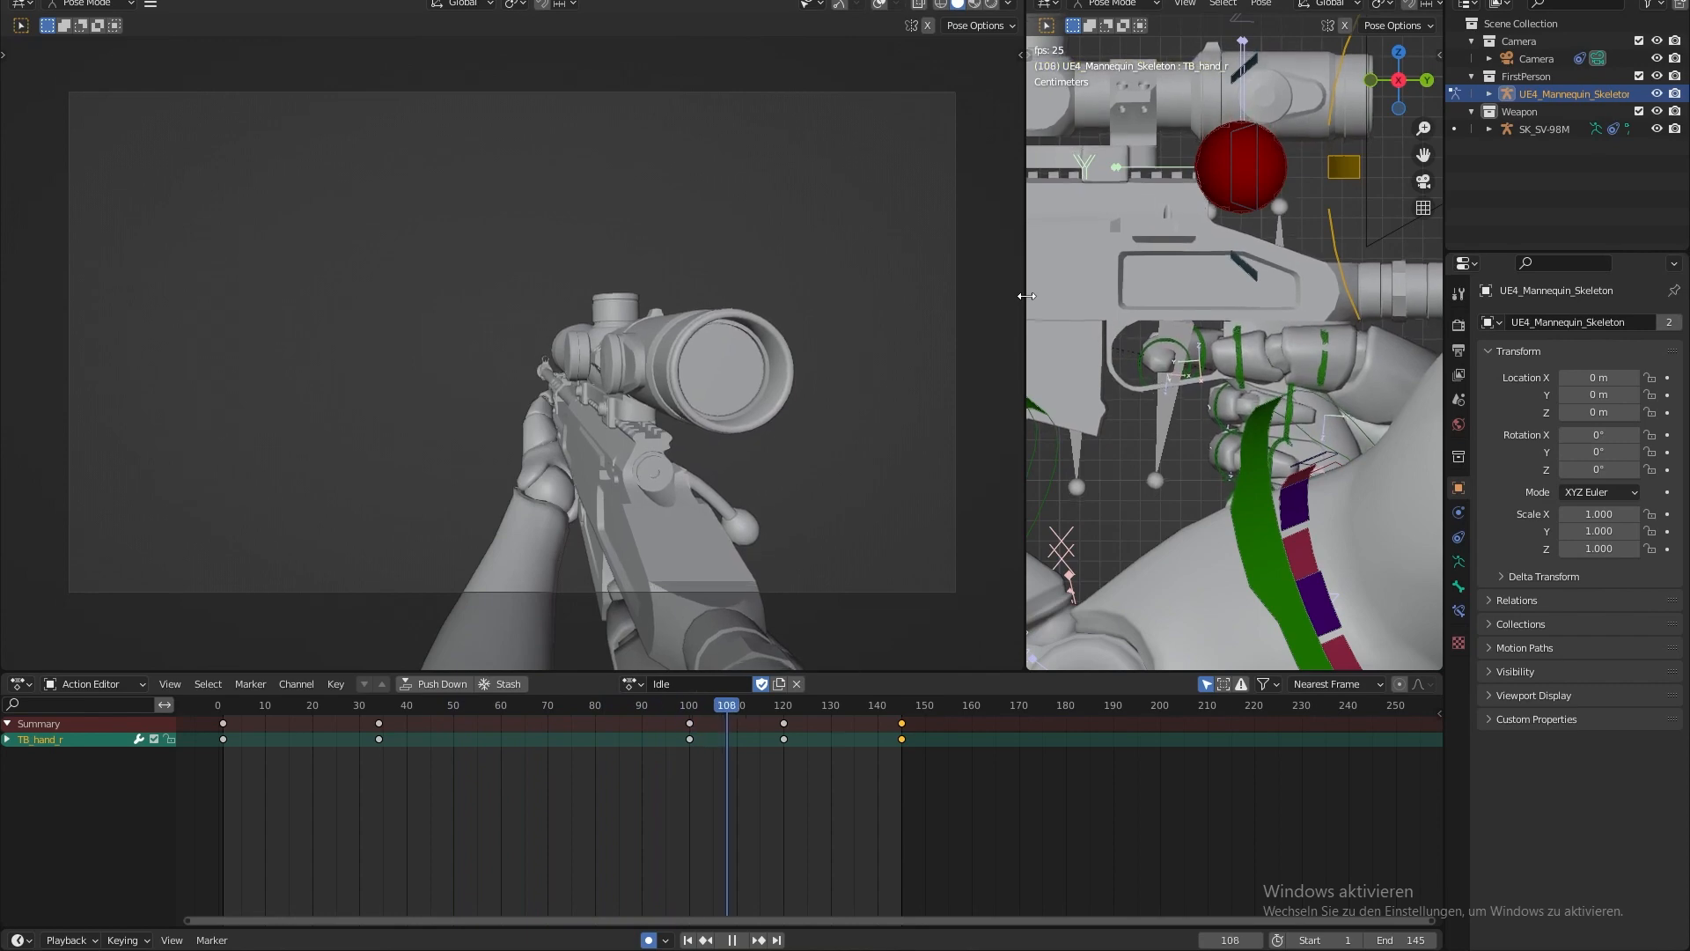
key(space)
drag(1027, 295, 581, 296)
scroll(1181, 312, down, 6)
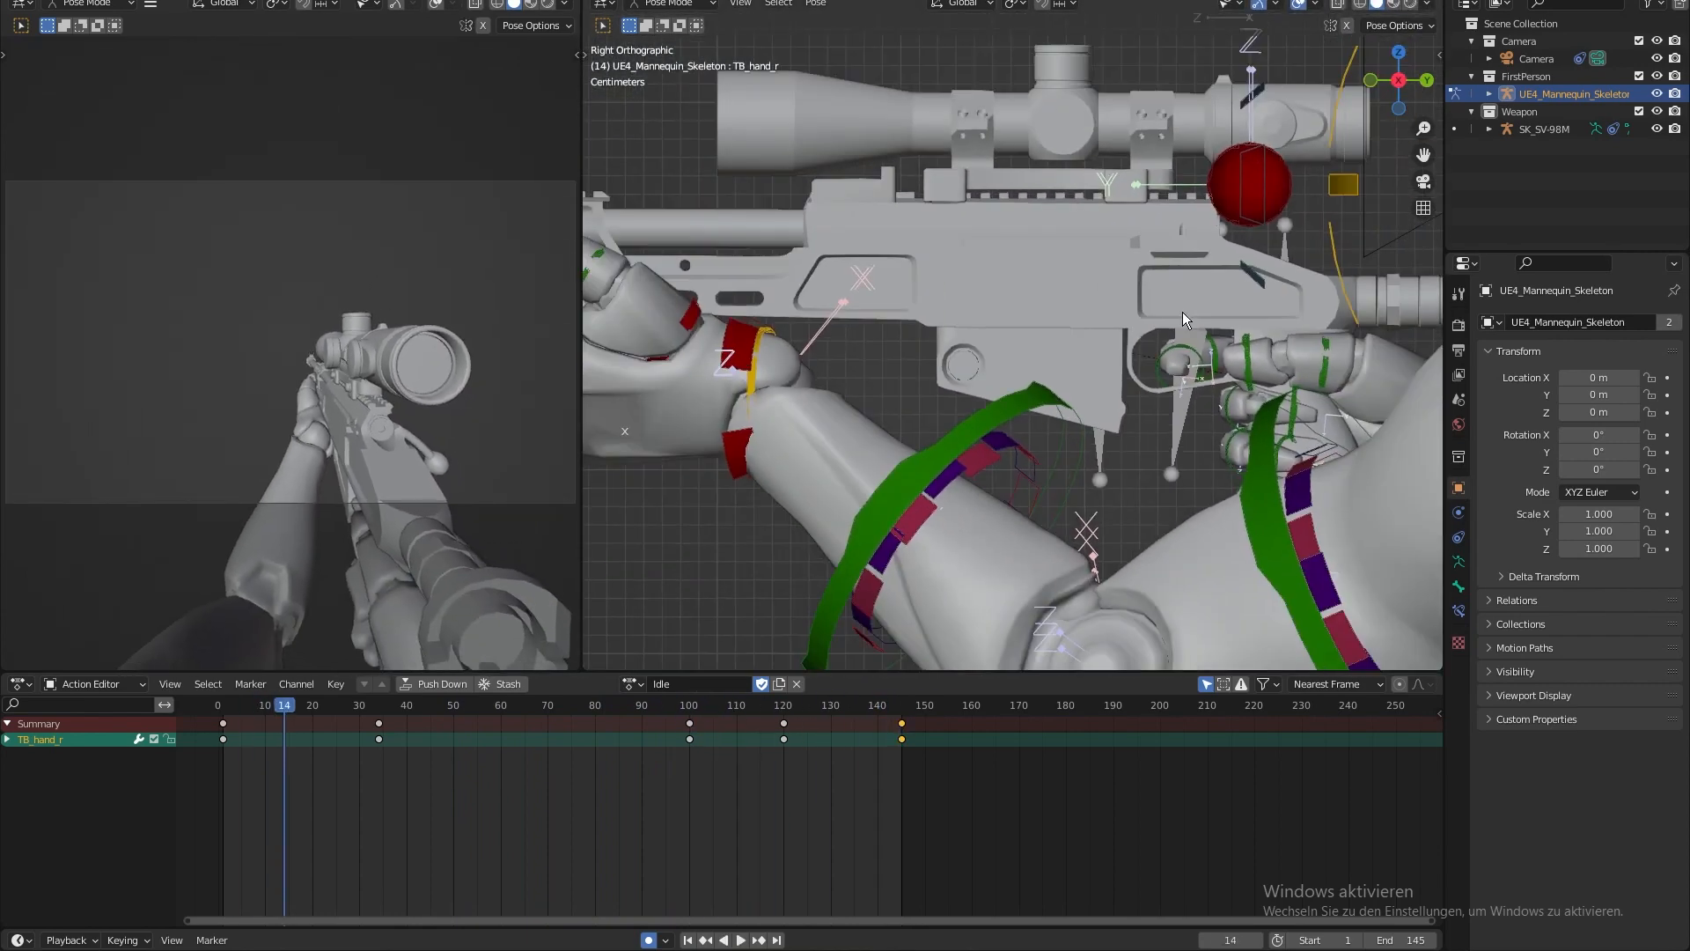
- At frame 1, select the left hand control TB_hand_l and add a Child Of bone constraint to it
middle_drag(1088, 314, 868, 335)
drag(312, 715, 224, 718)
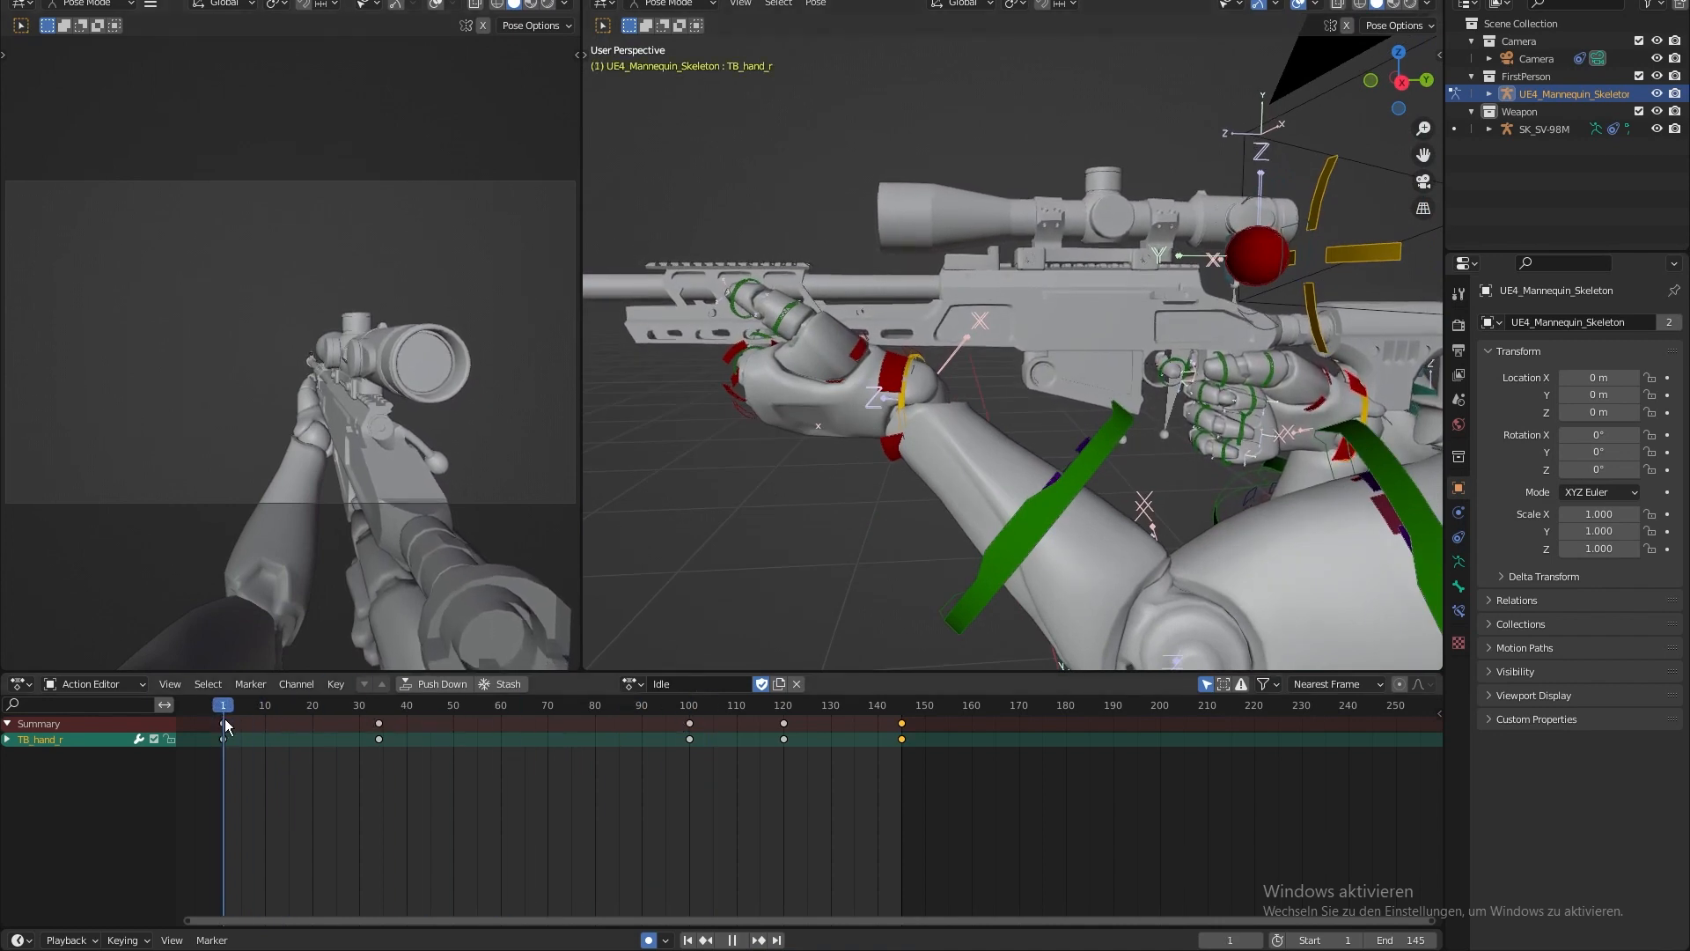
click(937, 371)
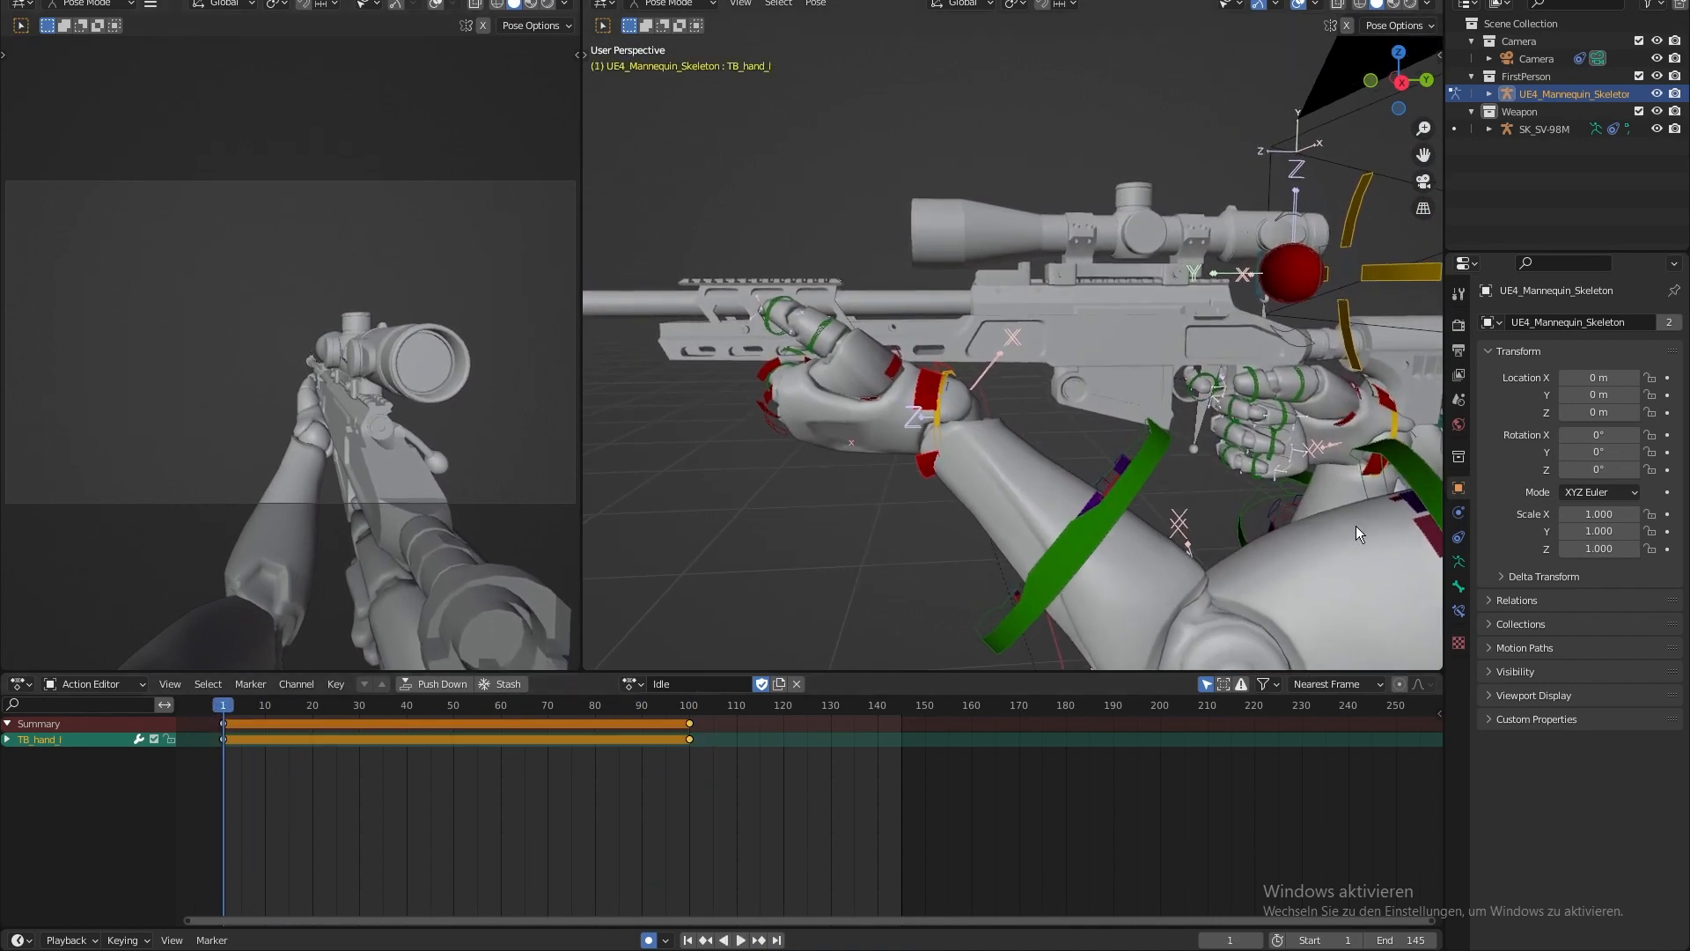
click(1456, 612)
click(1536, 322)
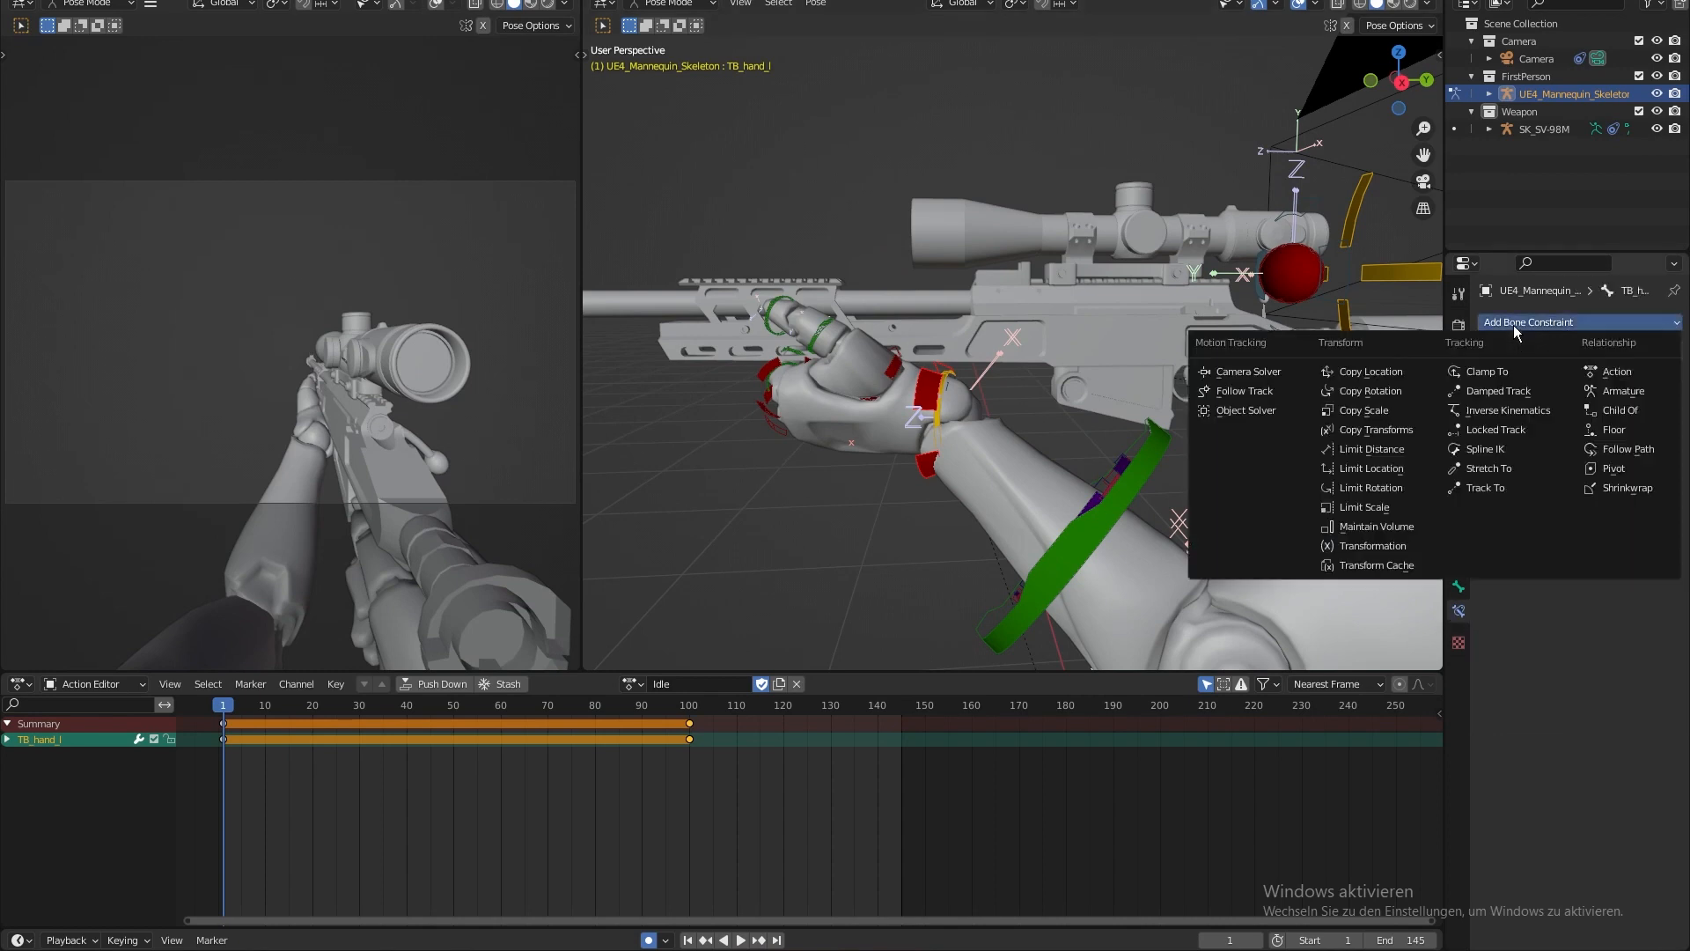
click(1646, 392)
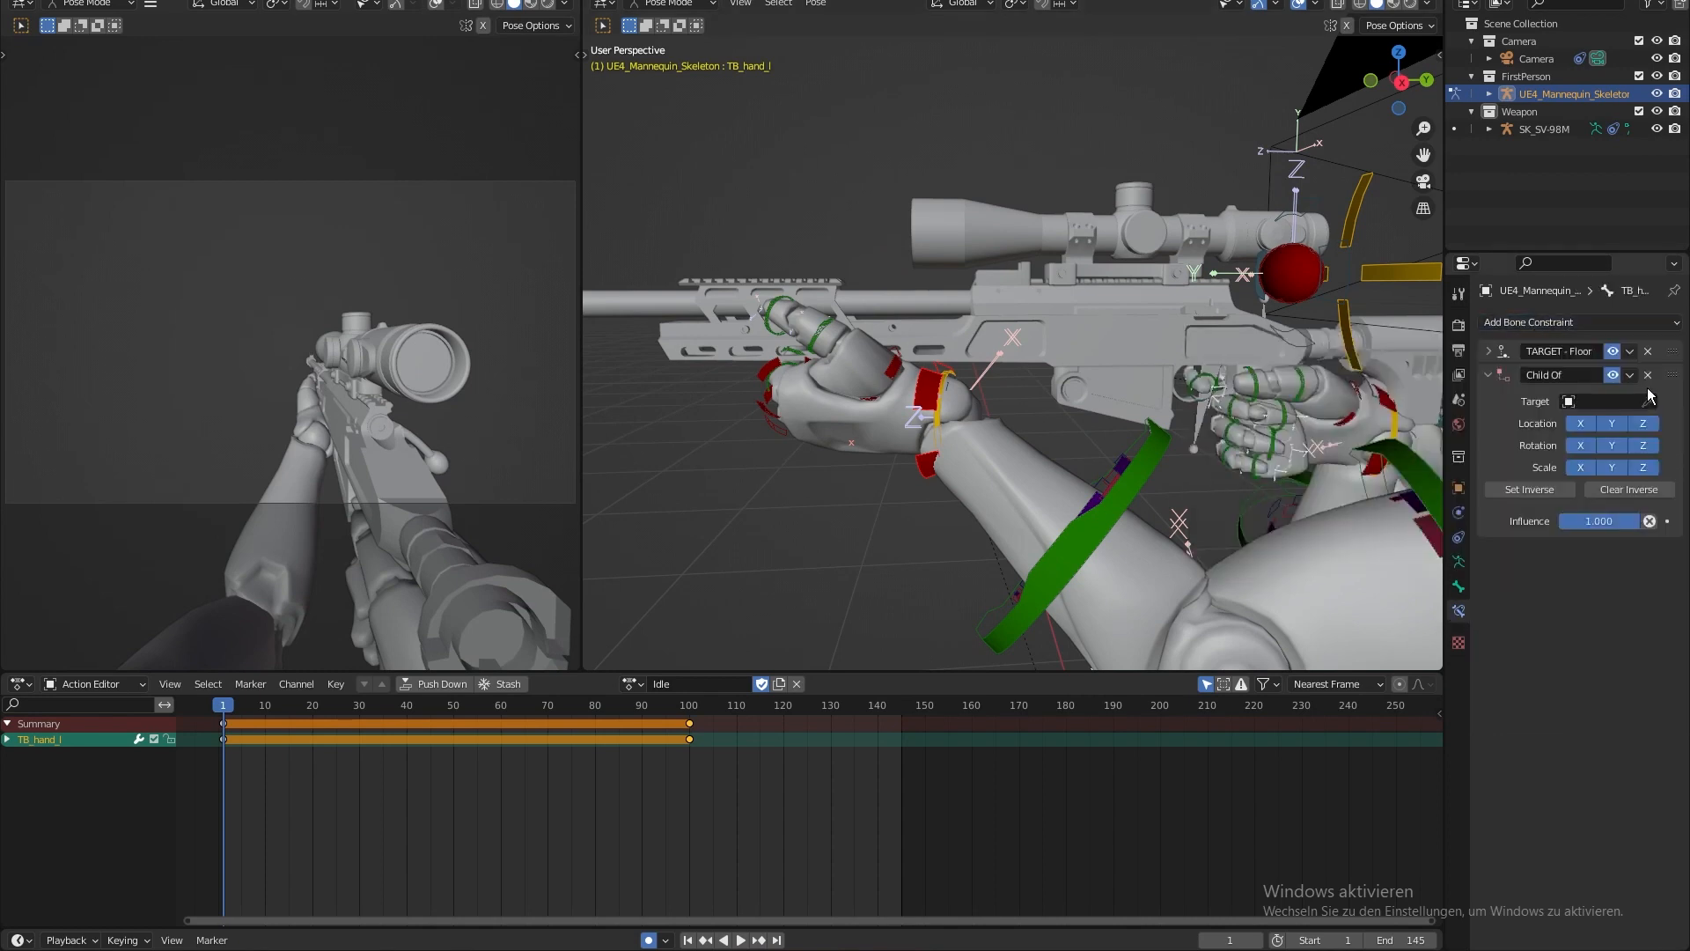
- Target TB_hand_l's Child Of constraint at the mannequin skeleton's hand_r bone and set its inverse
click(1391, 394)
click(1602, 422)
text(hand_r)
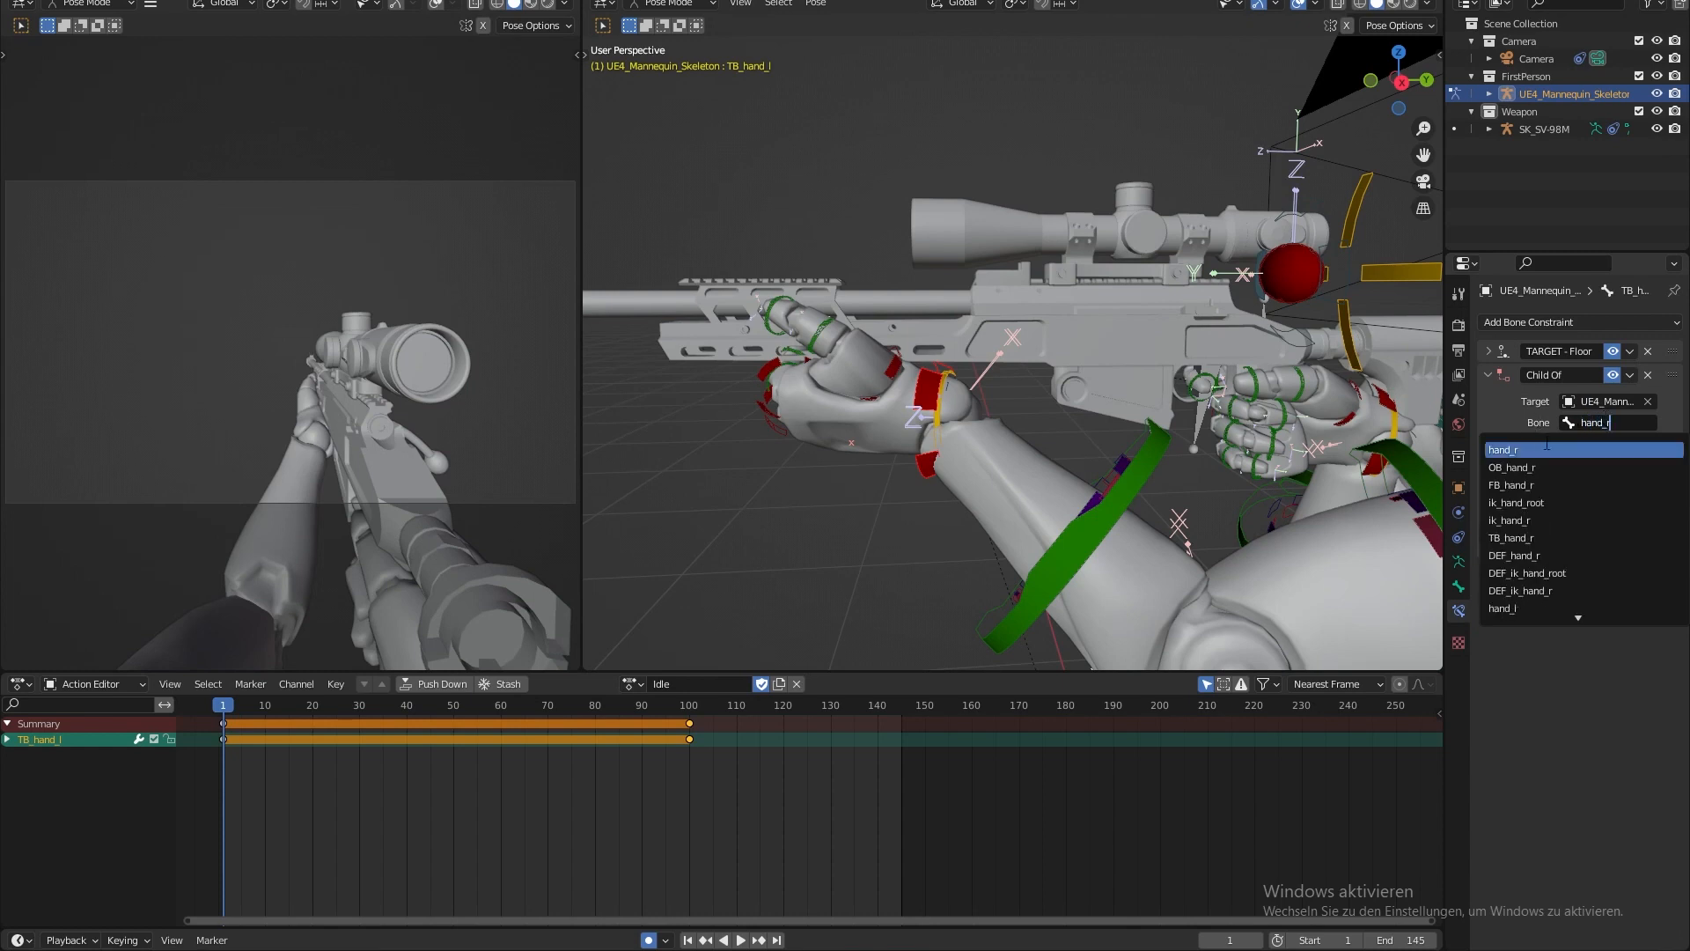
click(1547, 448)
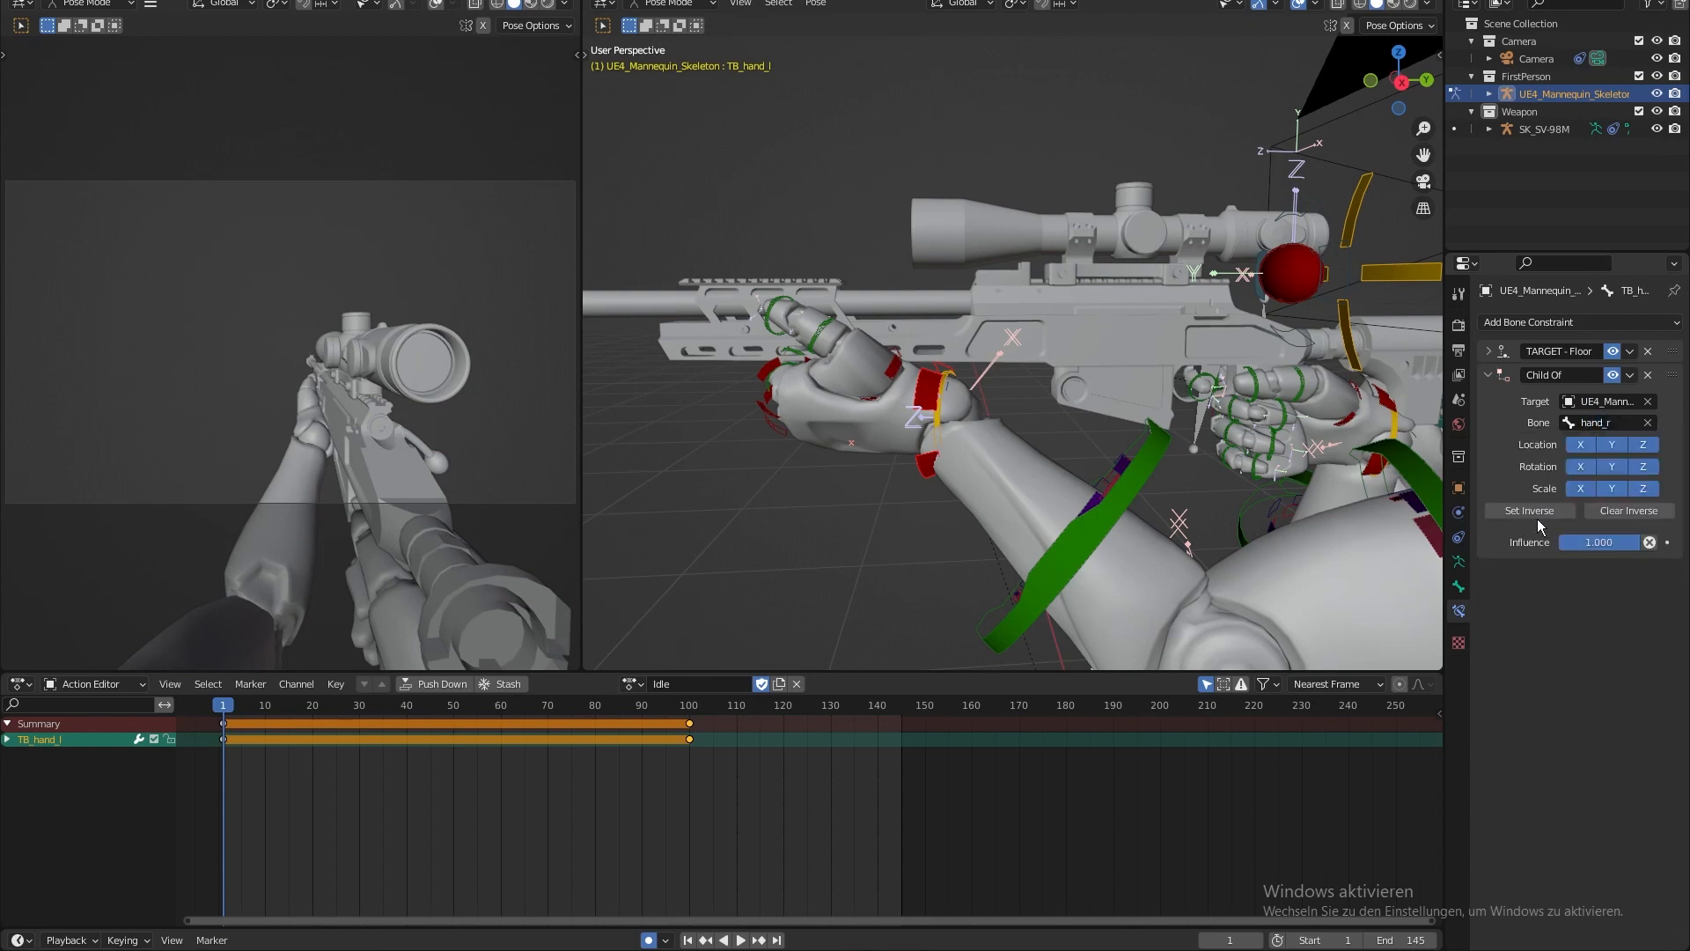
click(1528, 511)
- Play back the idle loop with a wider camera view to check that the left hand follows the right
key(space)
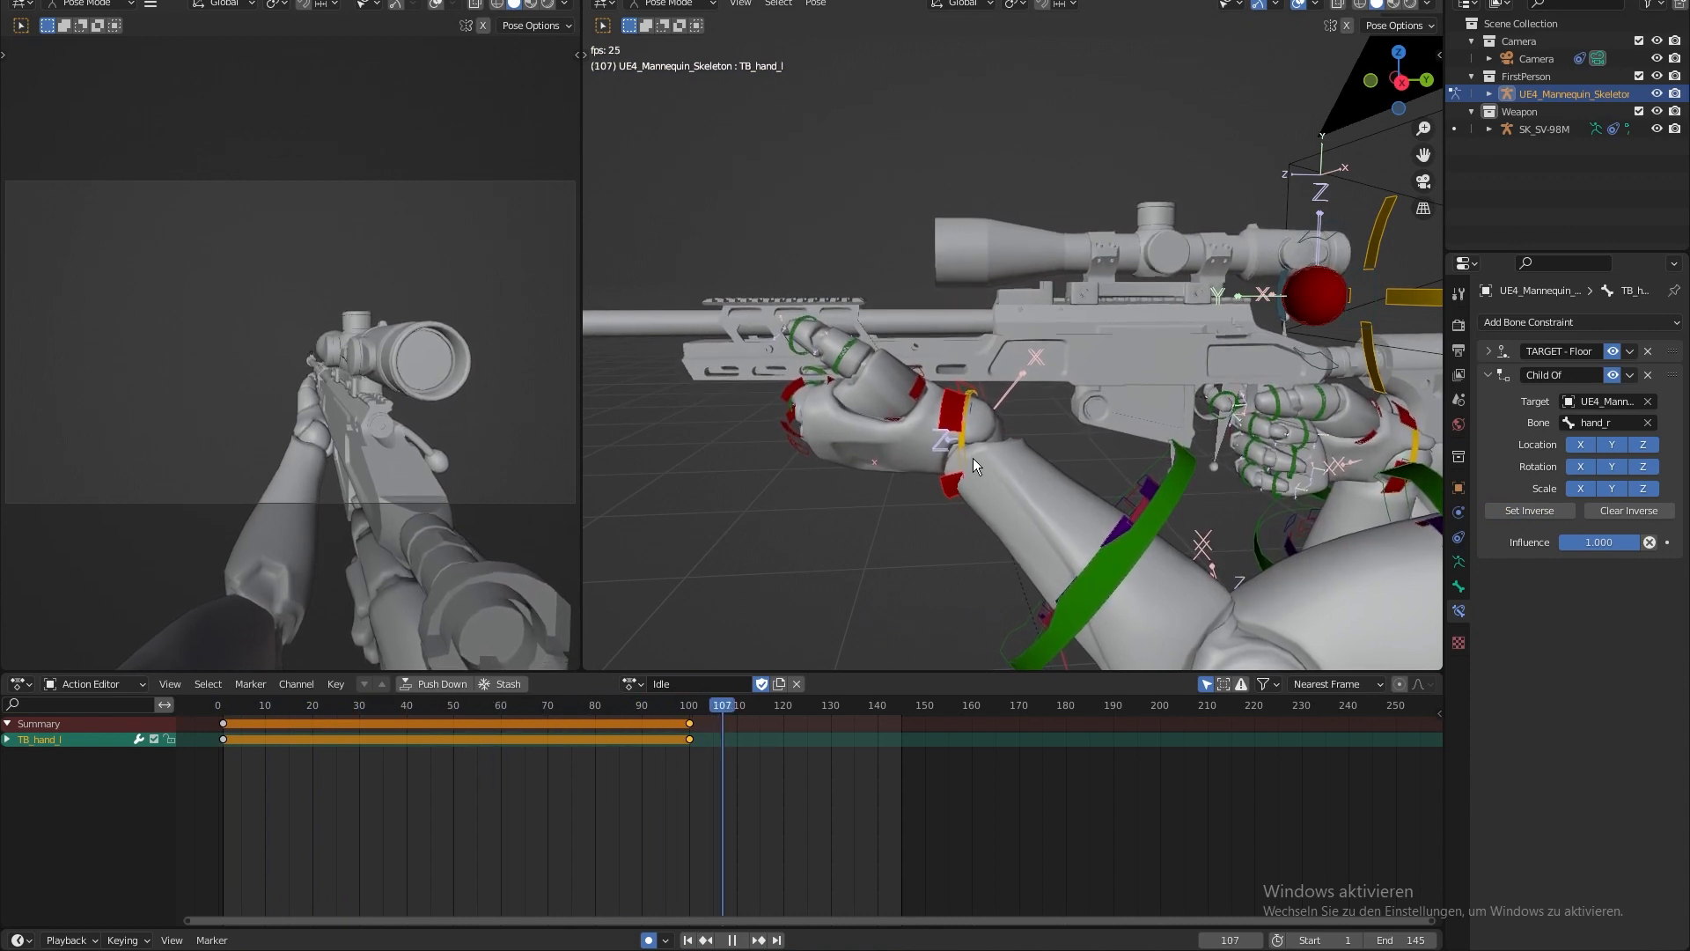
drag(578, 276, 685, 279)
key(space)
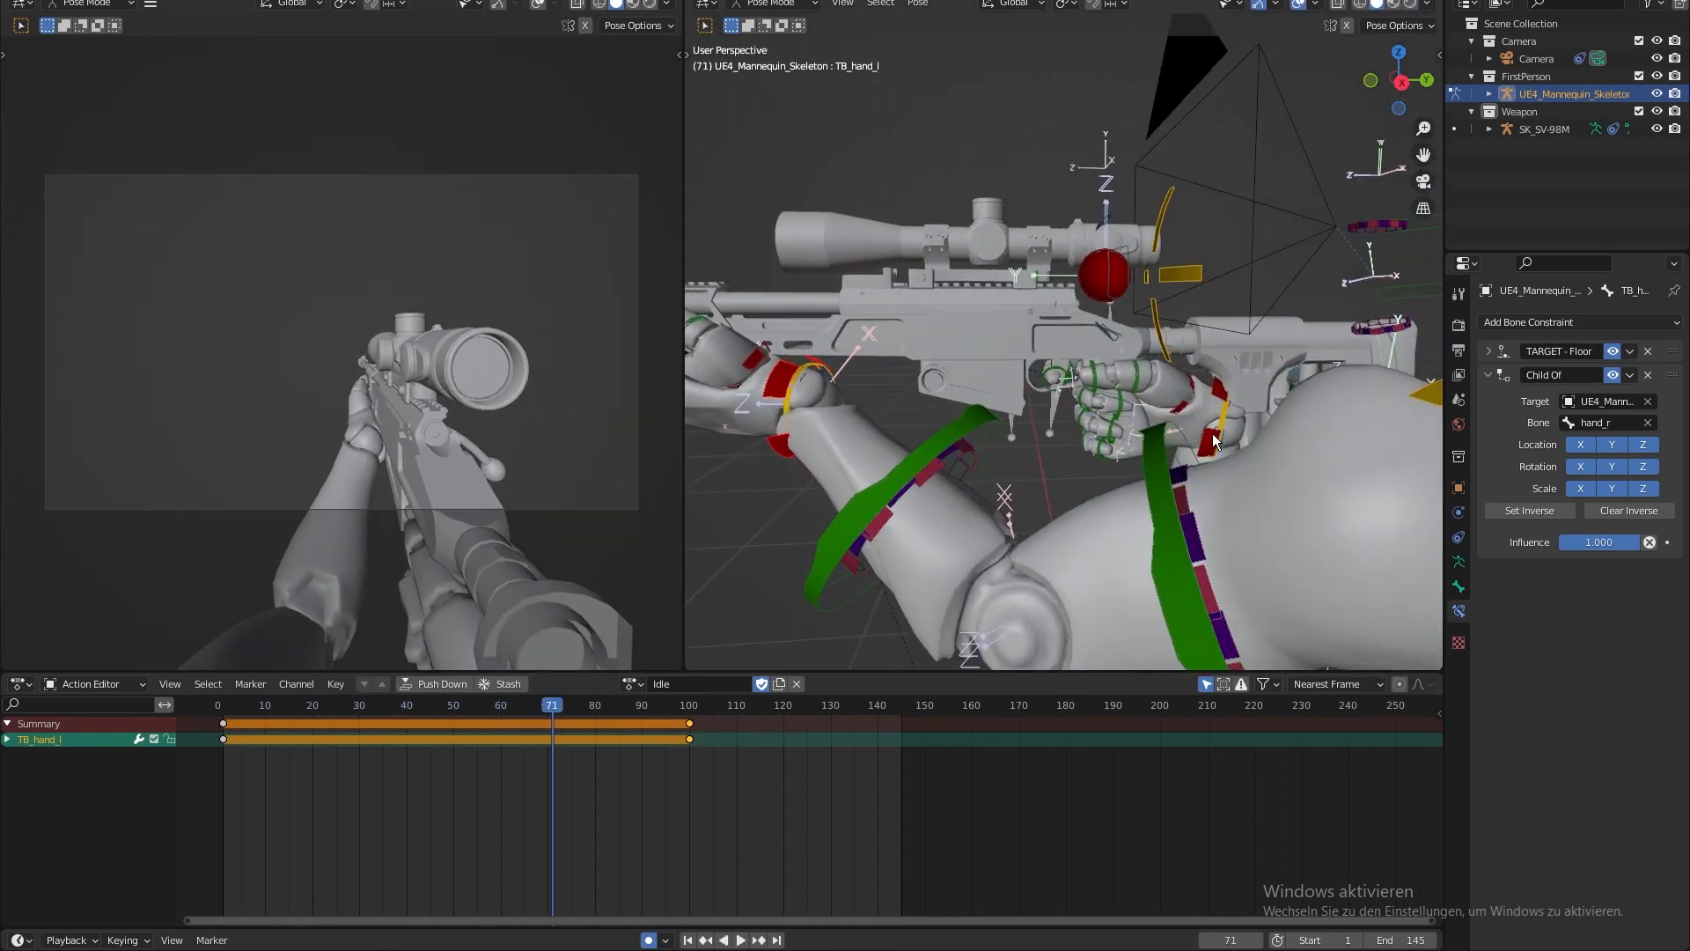
- At frame 34, slightly rotate the right hand control TB_hand_r in the right side view
click(1216, 440)
key(KP_3)
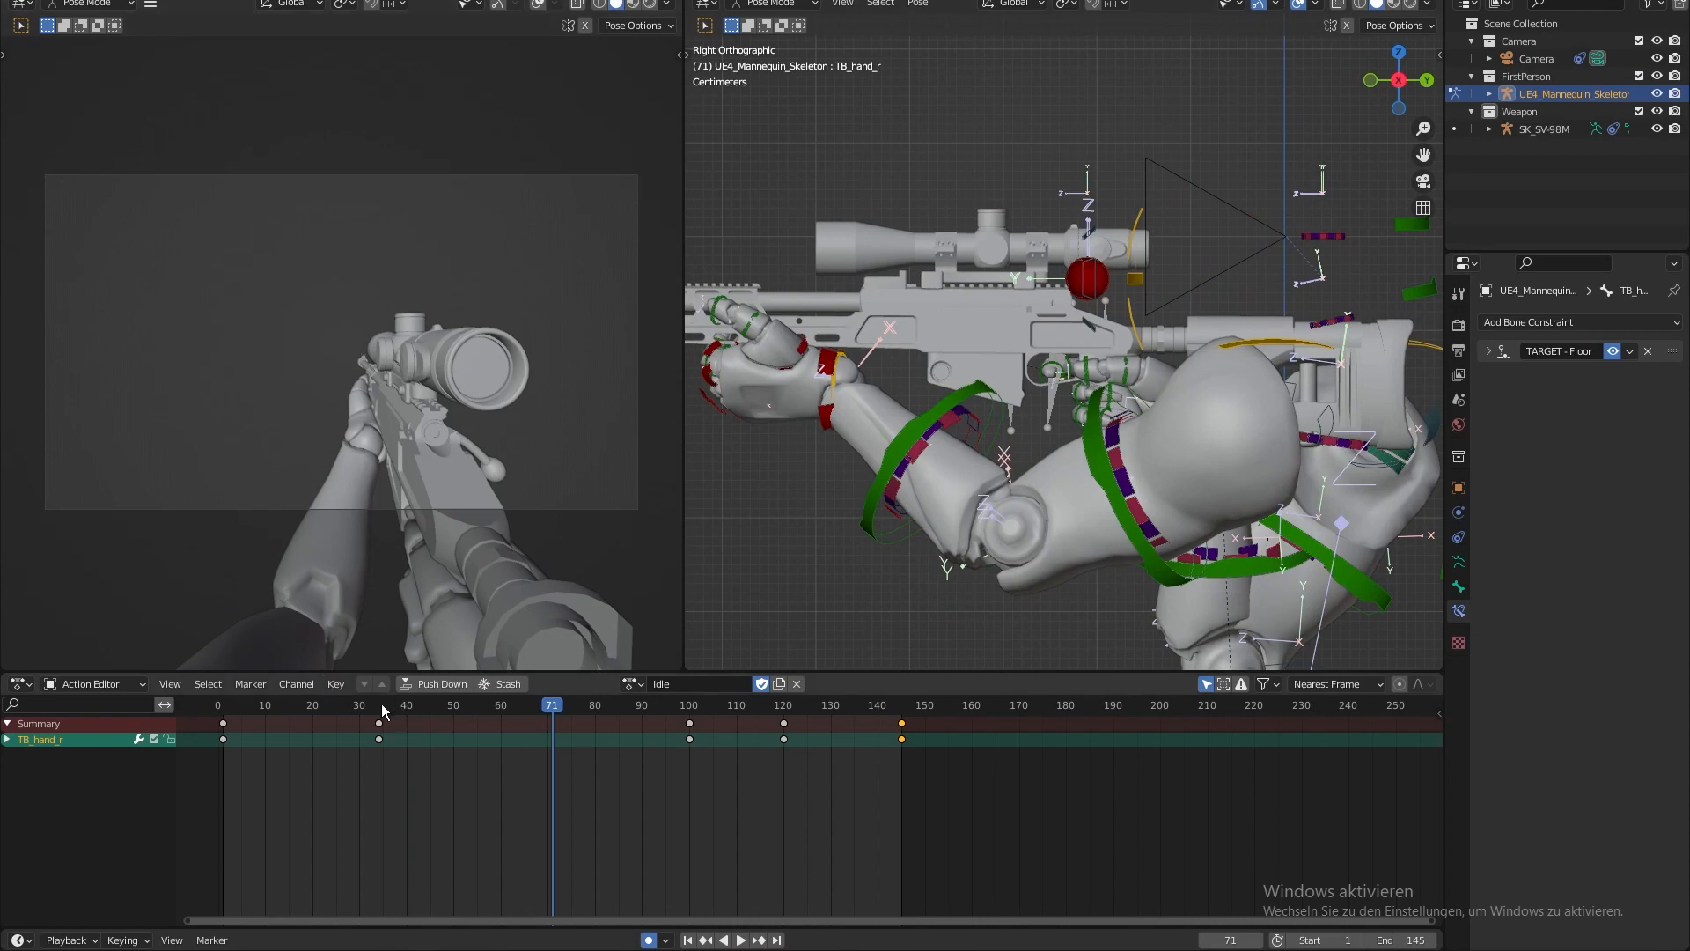
click(379, 705)
scroll(968, 355, up, 4)
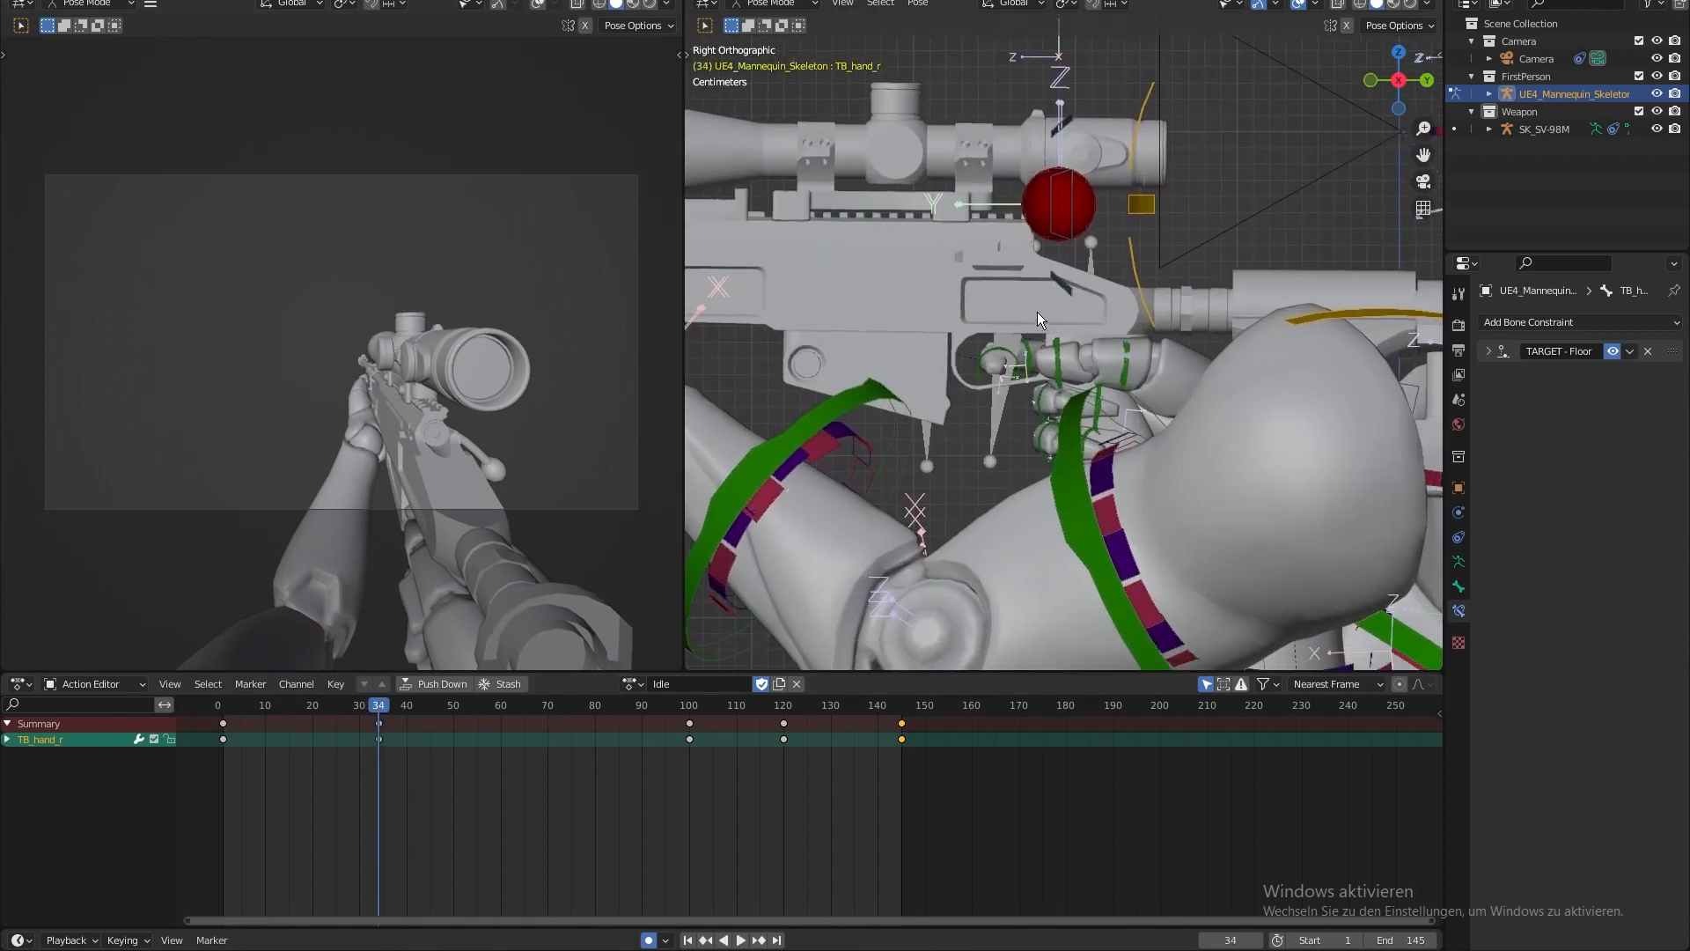
scroll(1039, 314, up, 5)
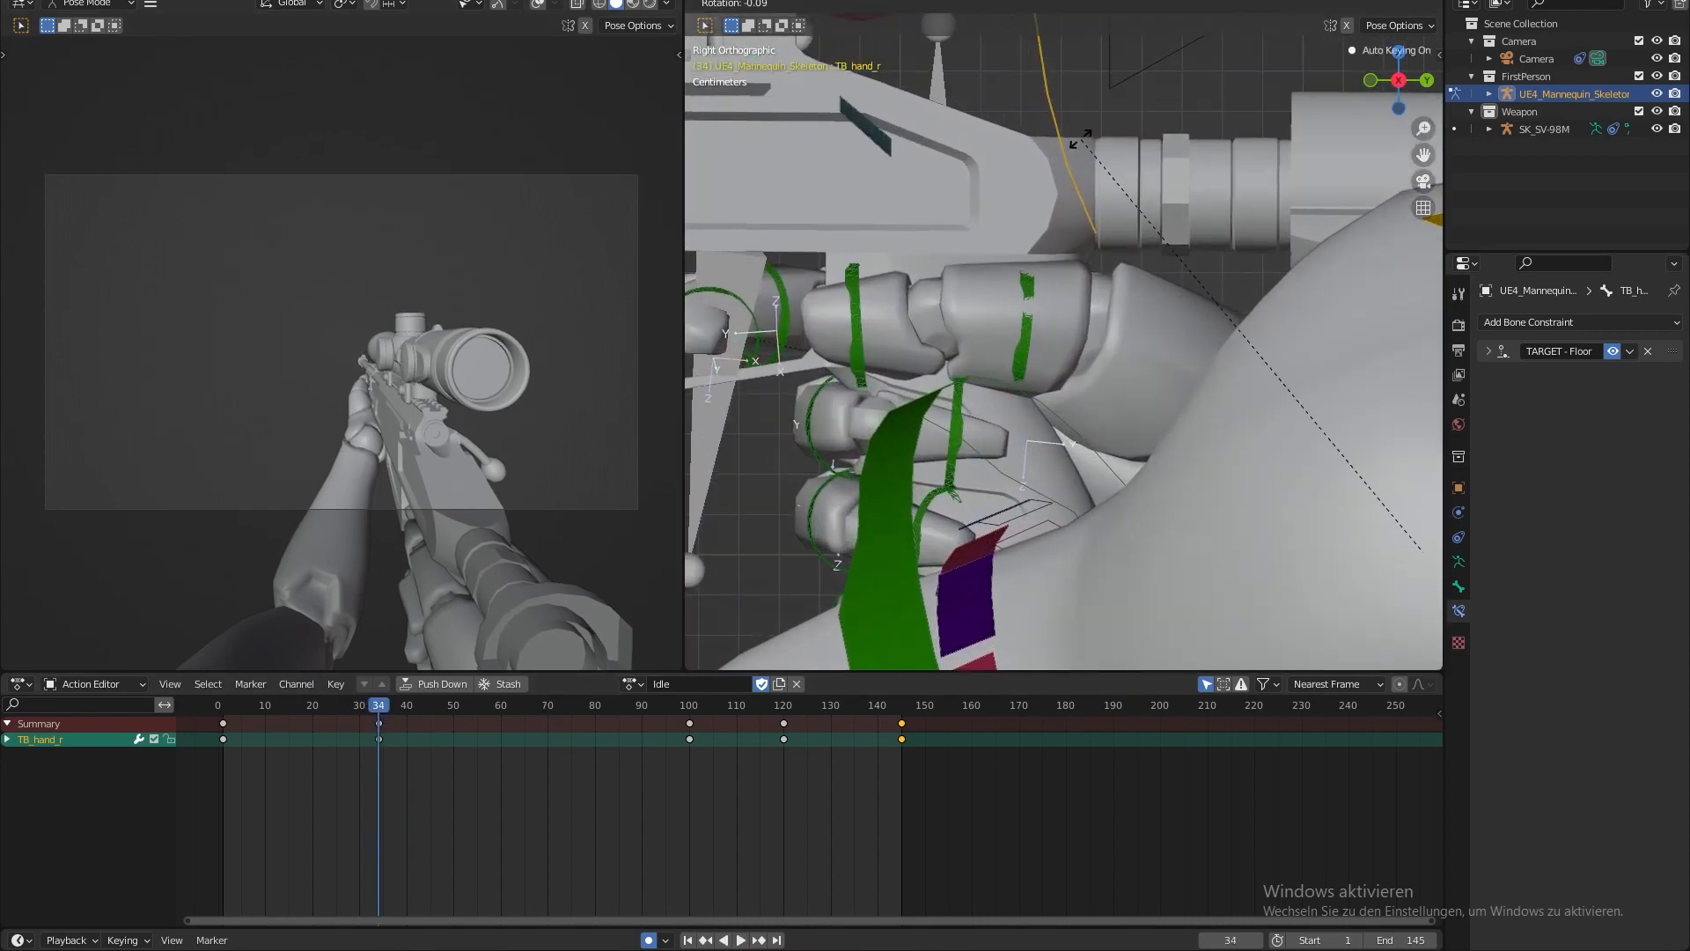
click(1081, 142)
- Play back the idle loop from frame 1 in an enlarged and then full-screen camera view to review the motion
click(226, 707)
key(space)
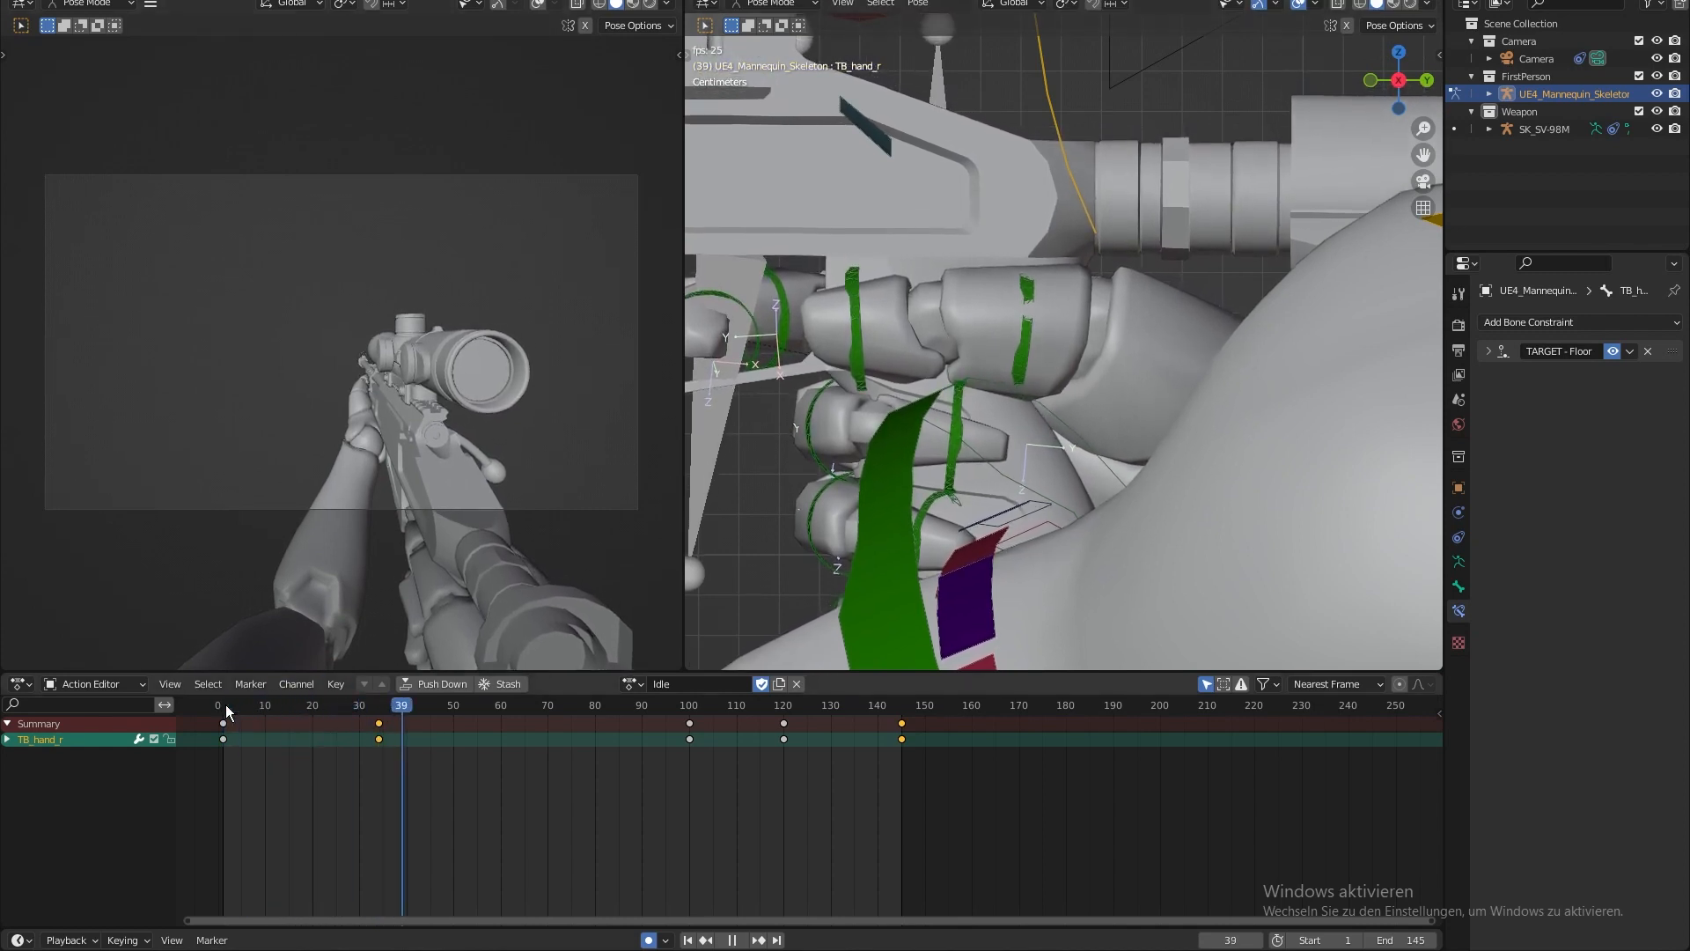
click(688, 316)
drag(684, 317, 1005, 327)
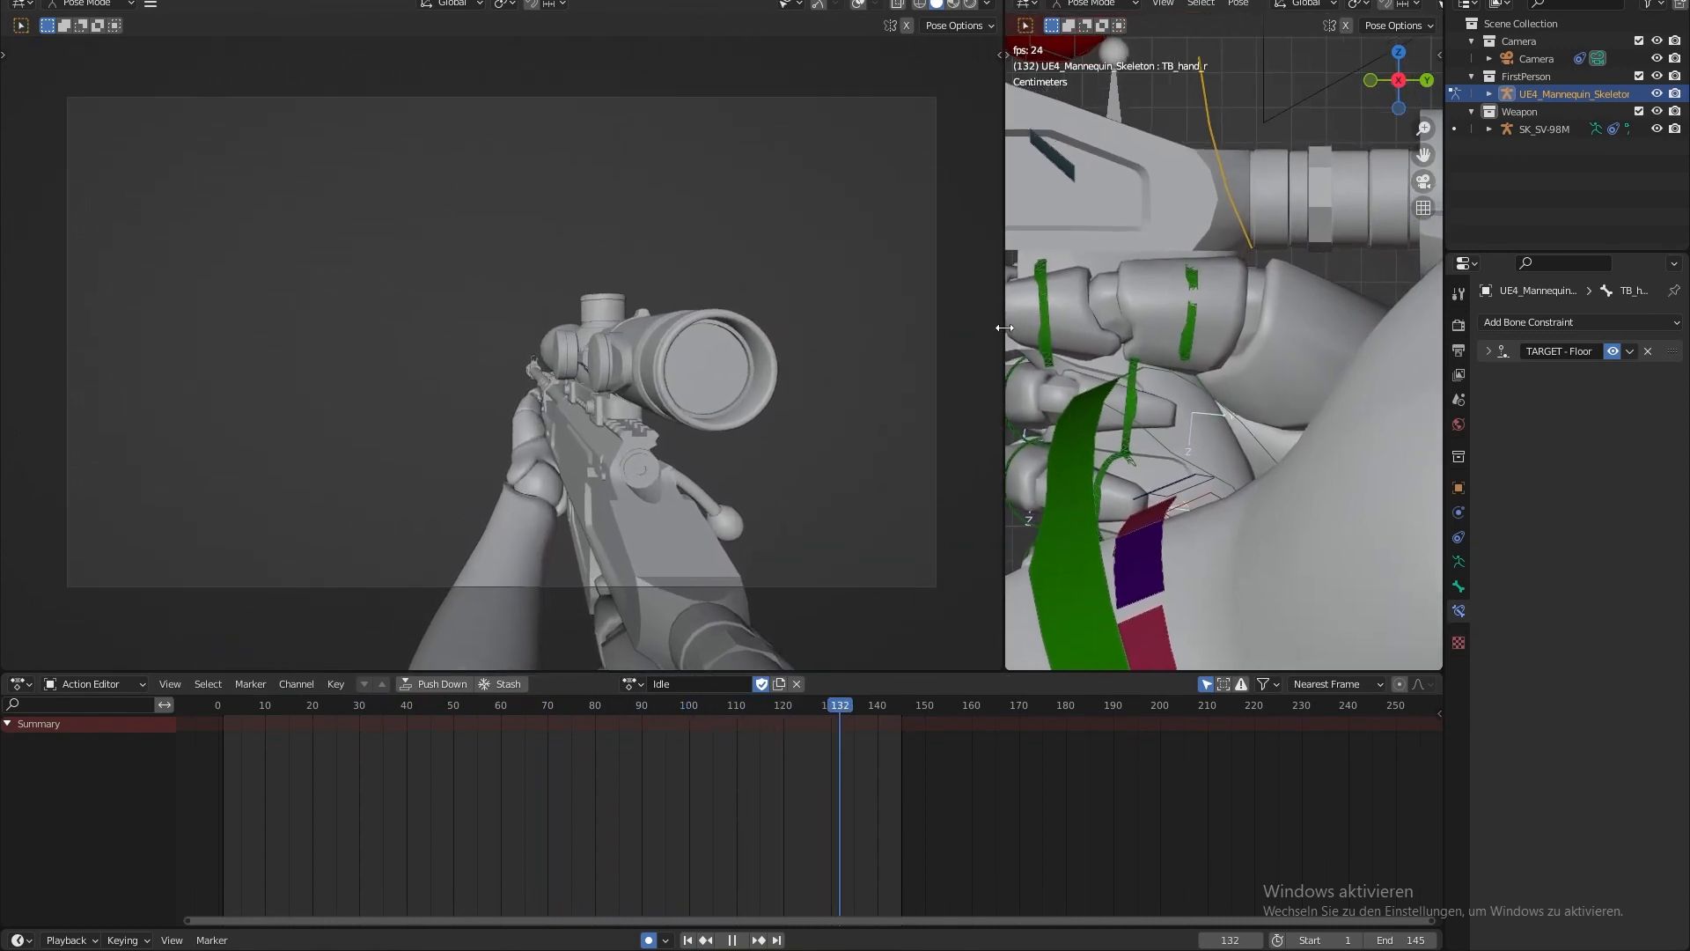
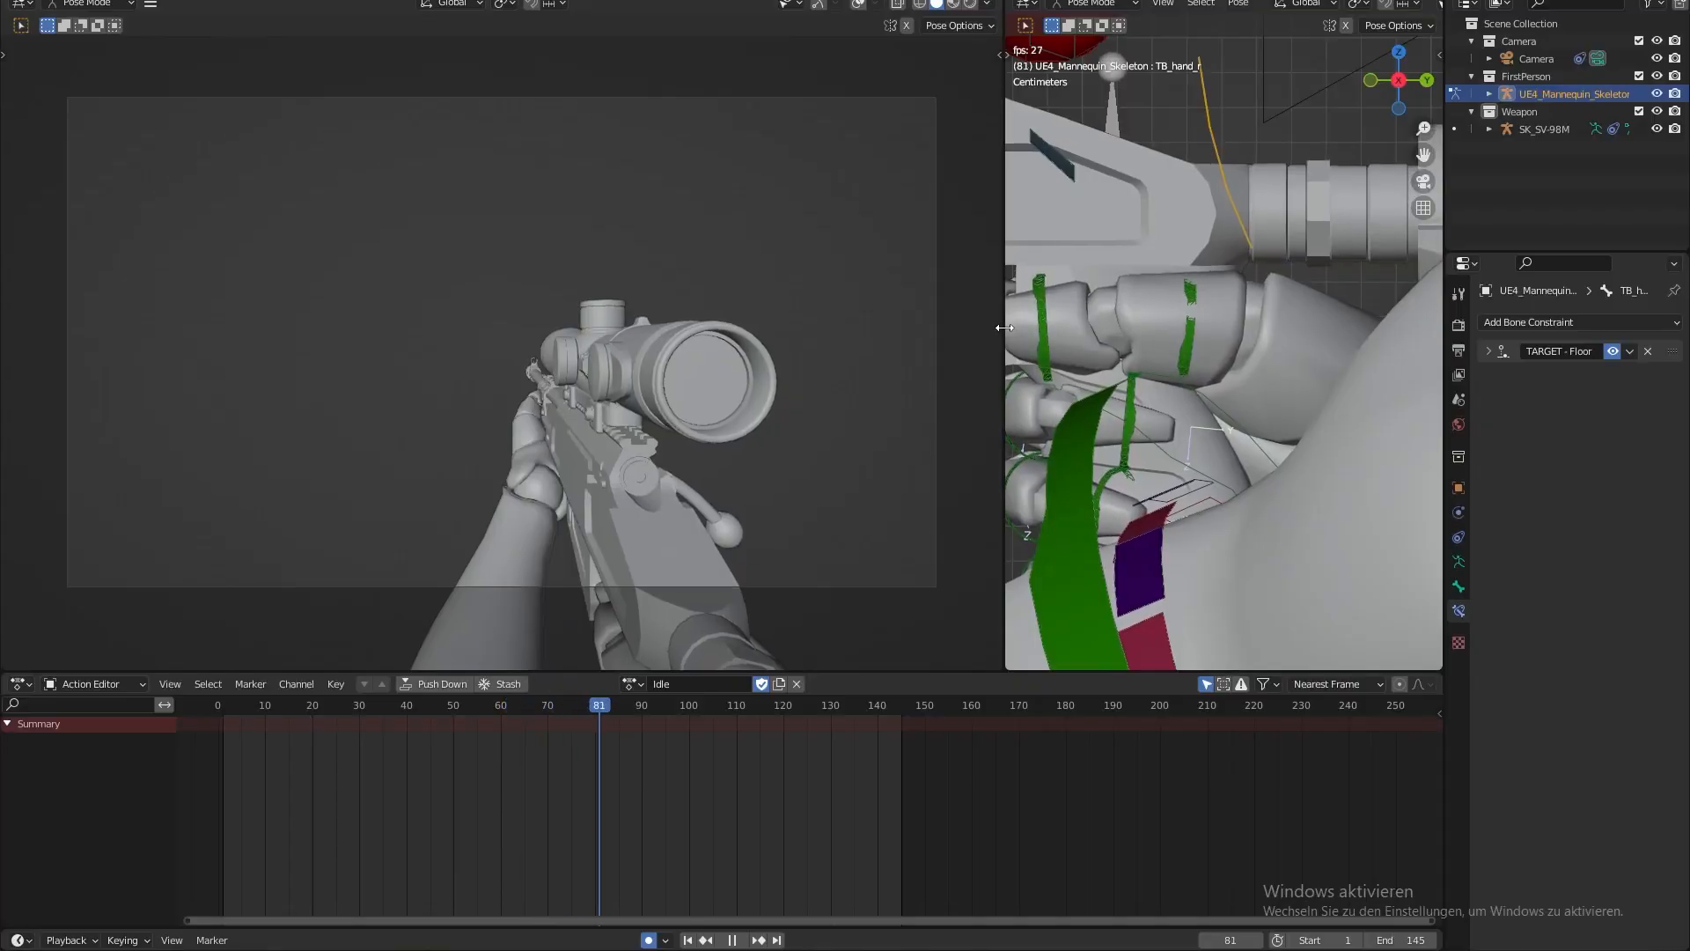
key(space)
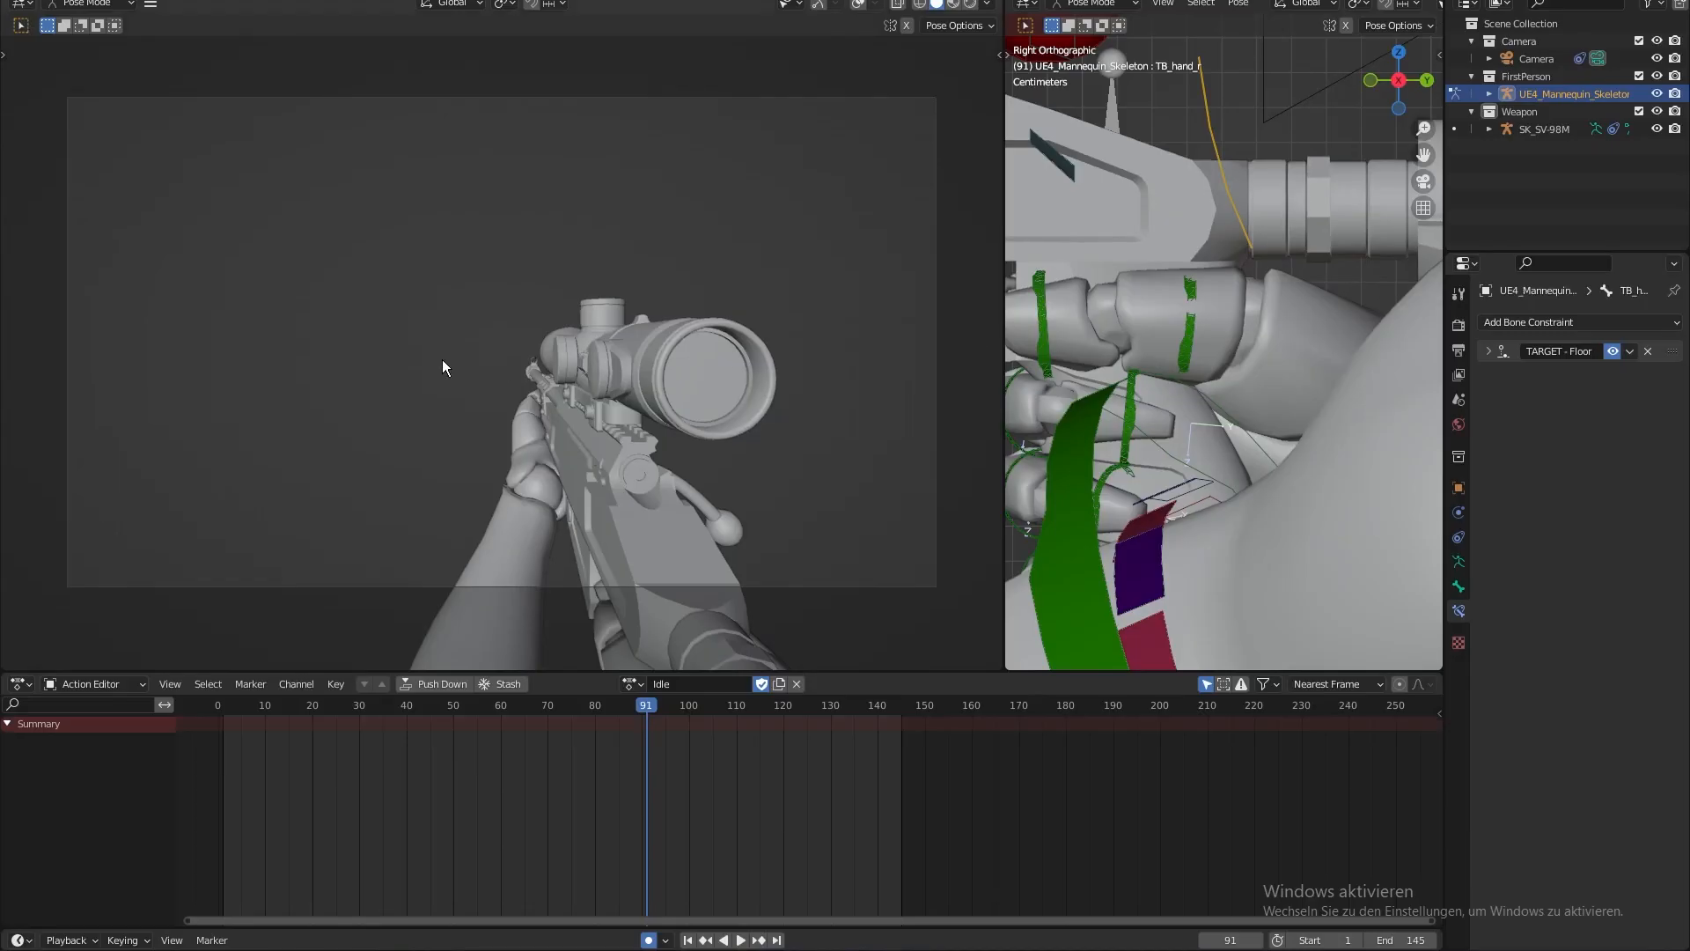
key(ctrl+space)
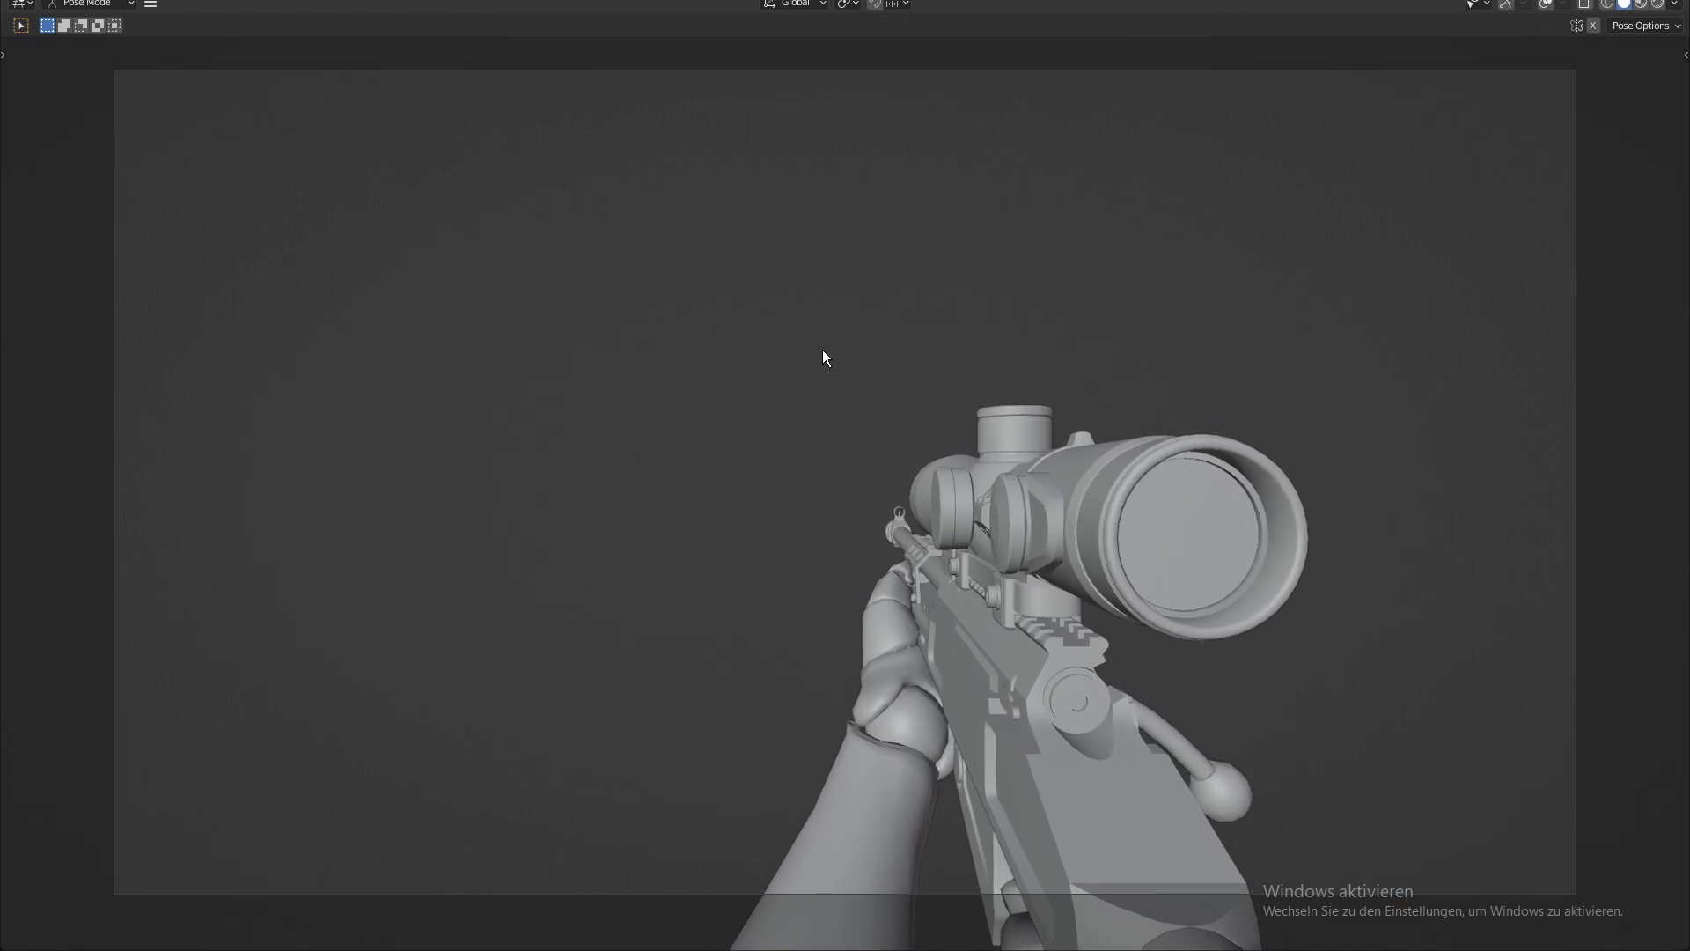
key(ctrl+space)
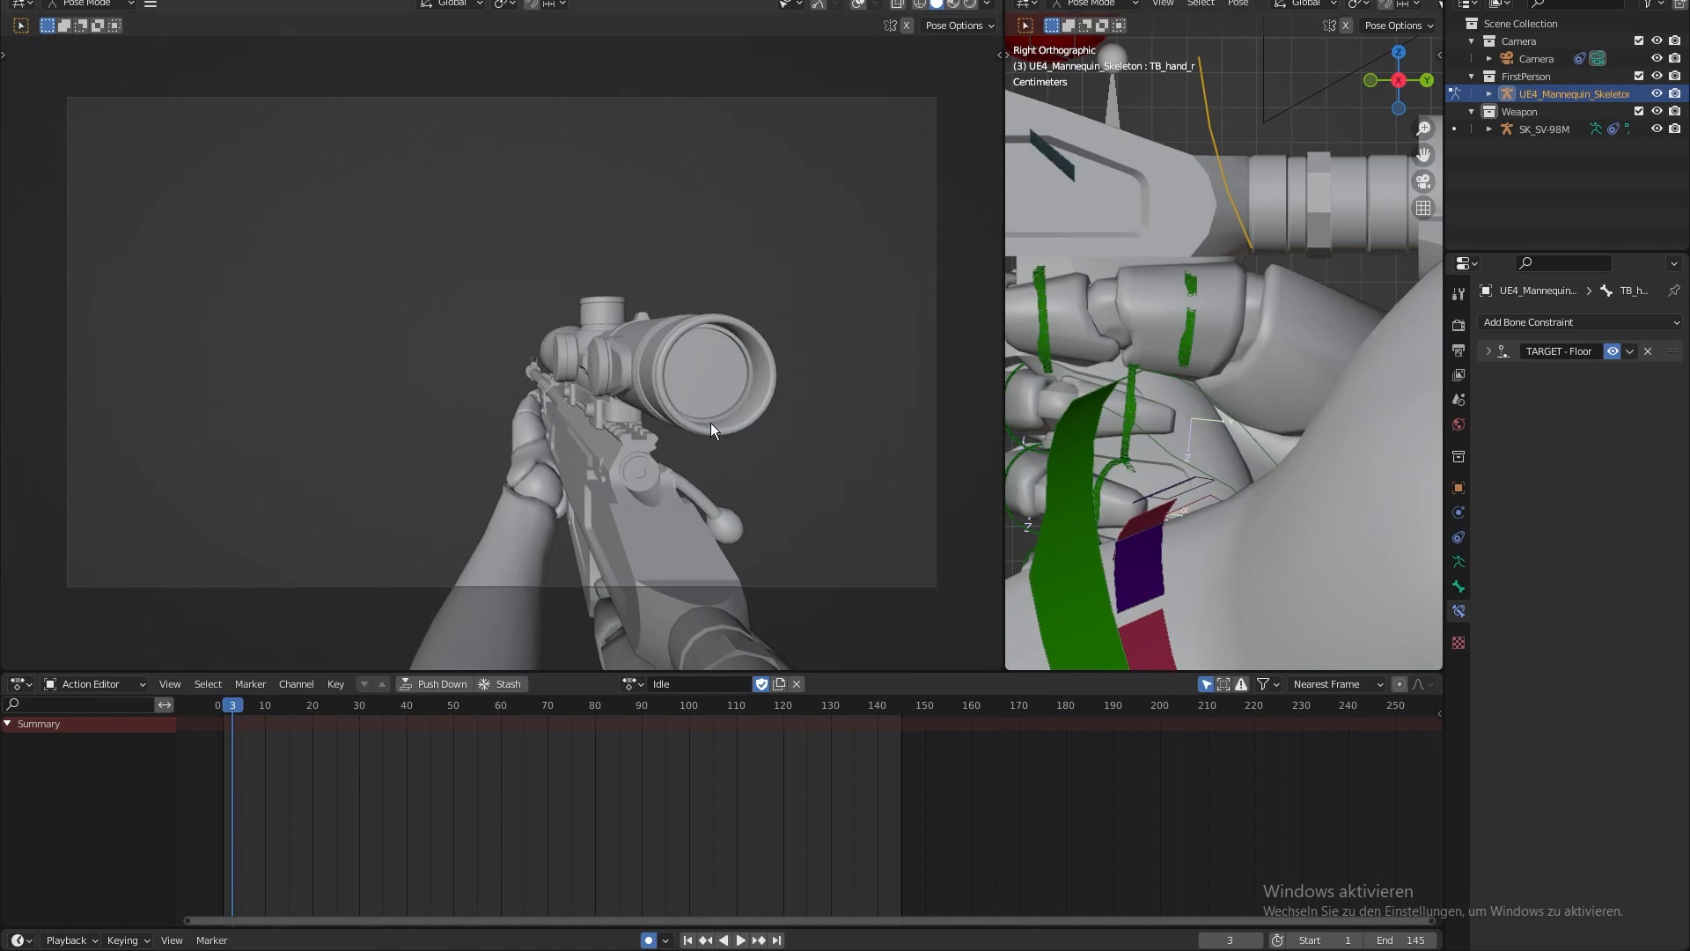
key(ctrl+space)
key(space)
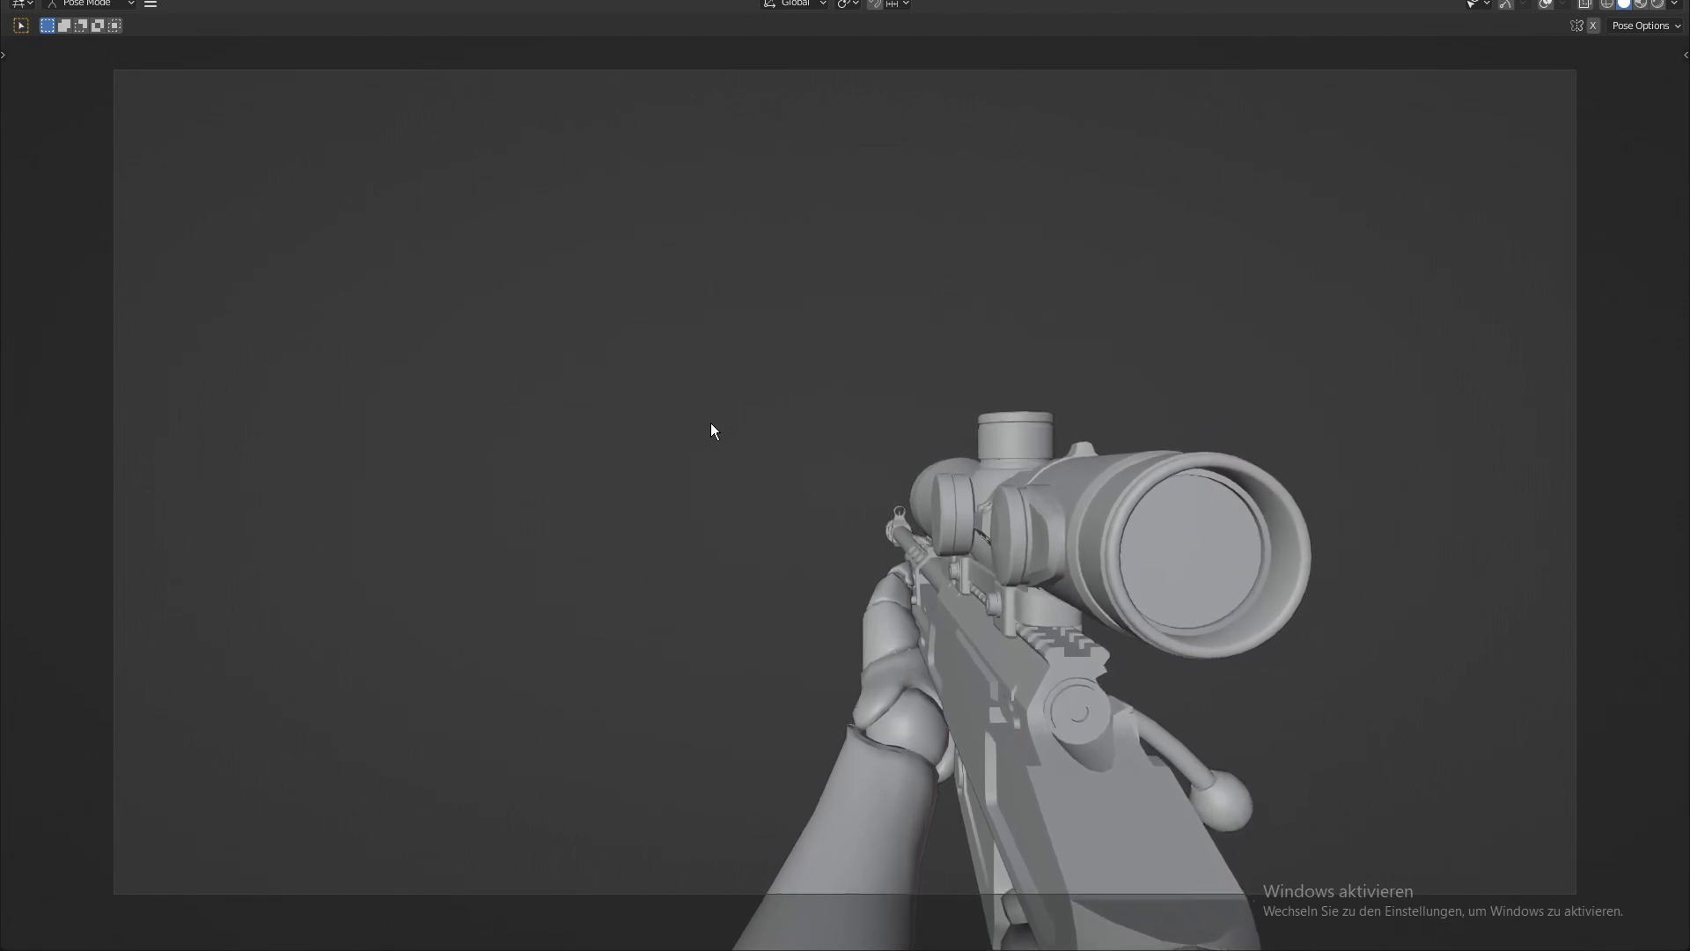
key(ctrl+space)
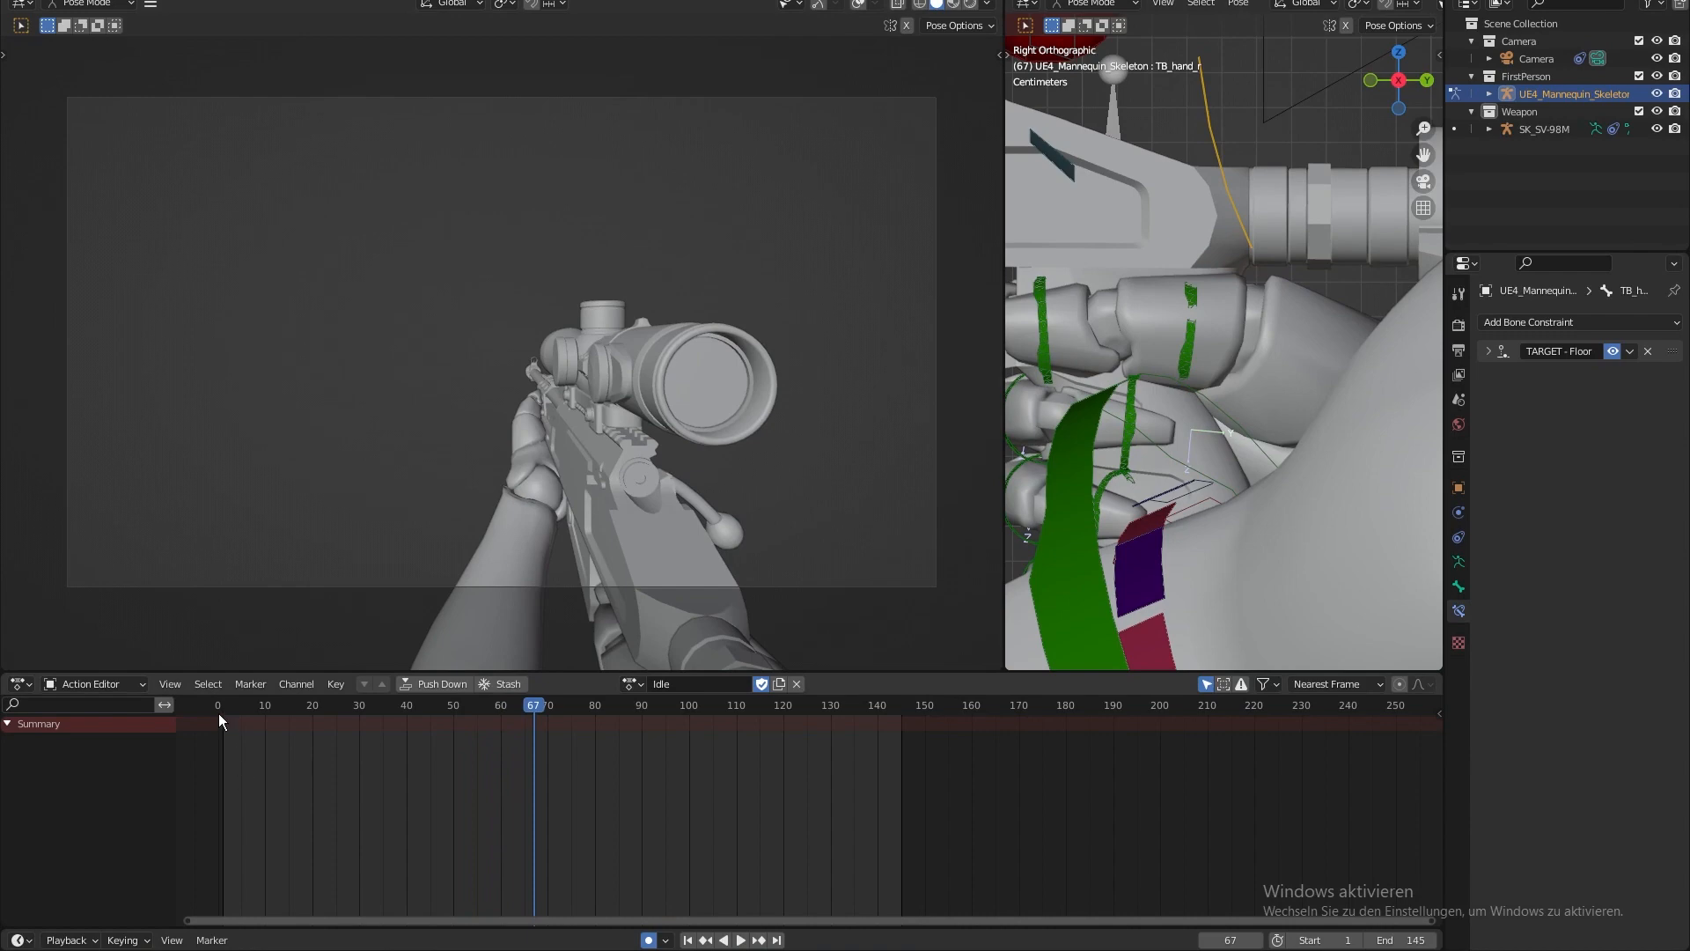
- Return to frame 1 and select all bones of the mannequin skeleton
click(220, 710)
key(space)
scroll(1180, 446, down, 8)
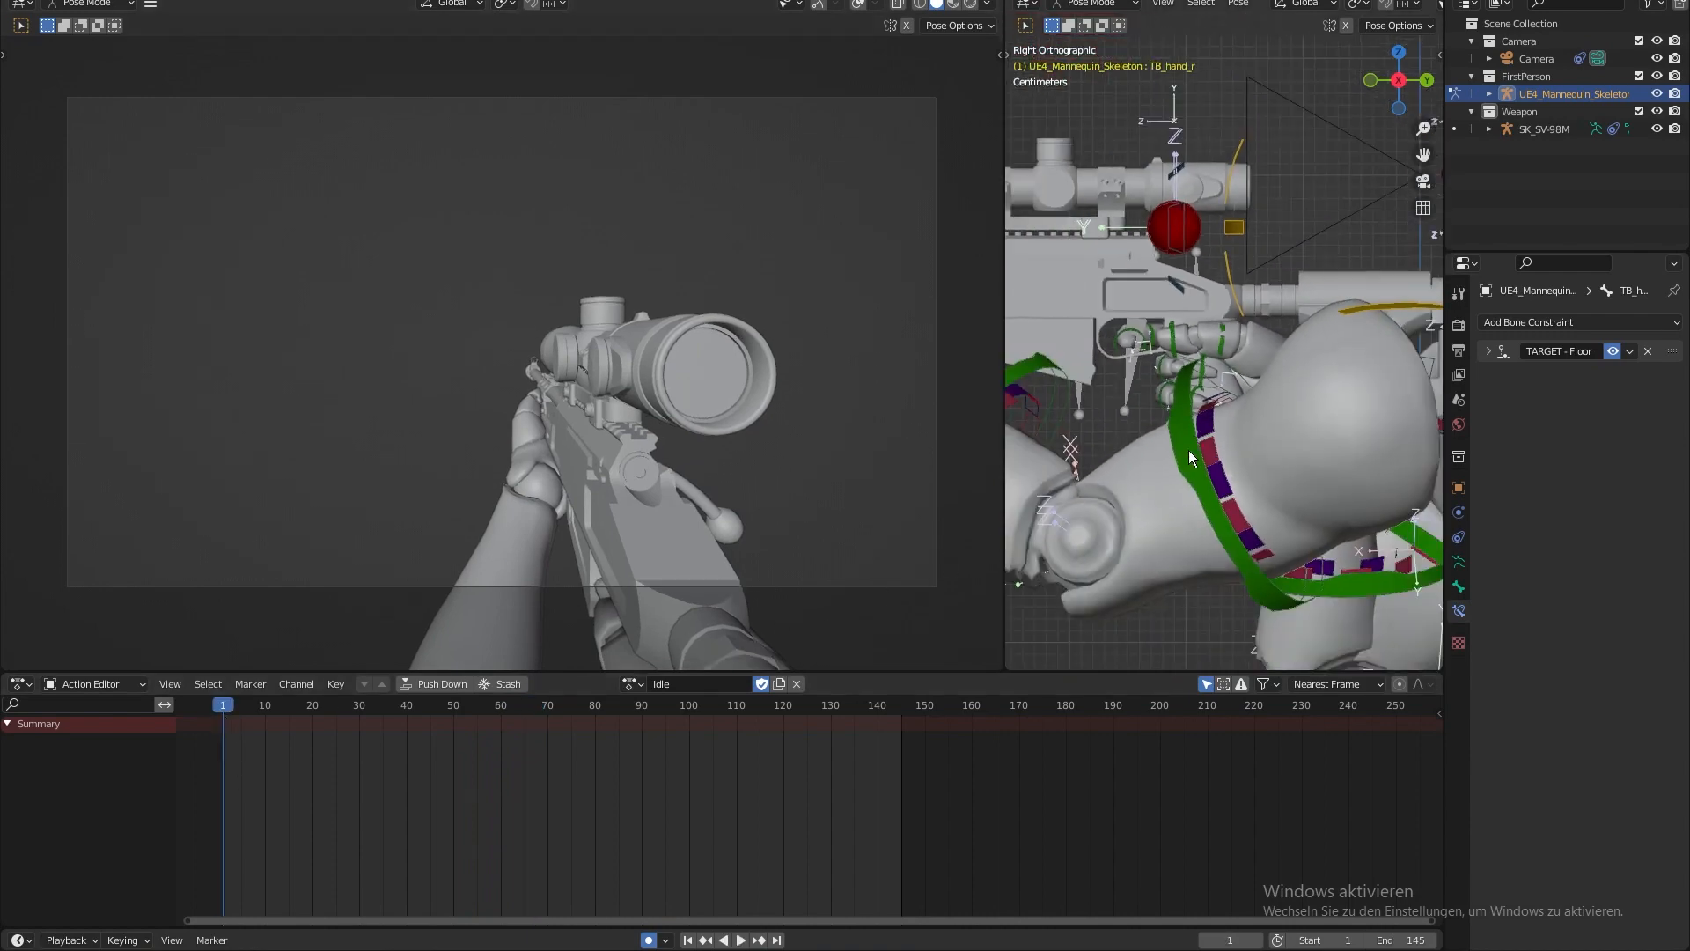
key(a)
shift+middle_drag(1298, 516, 1323, 550)
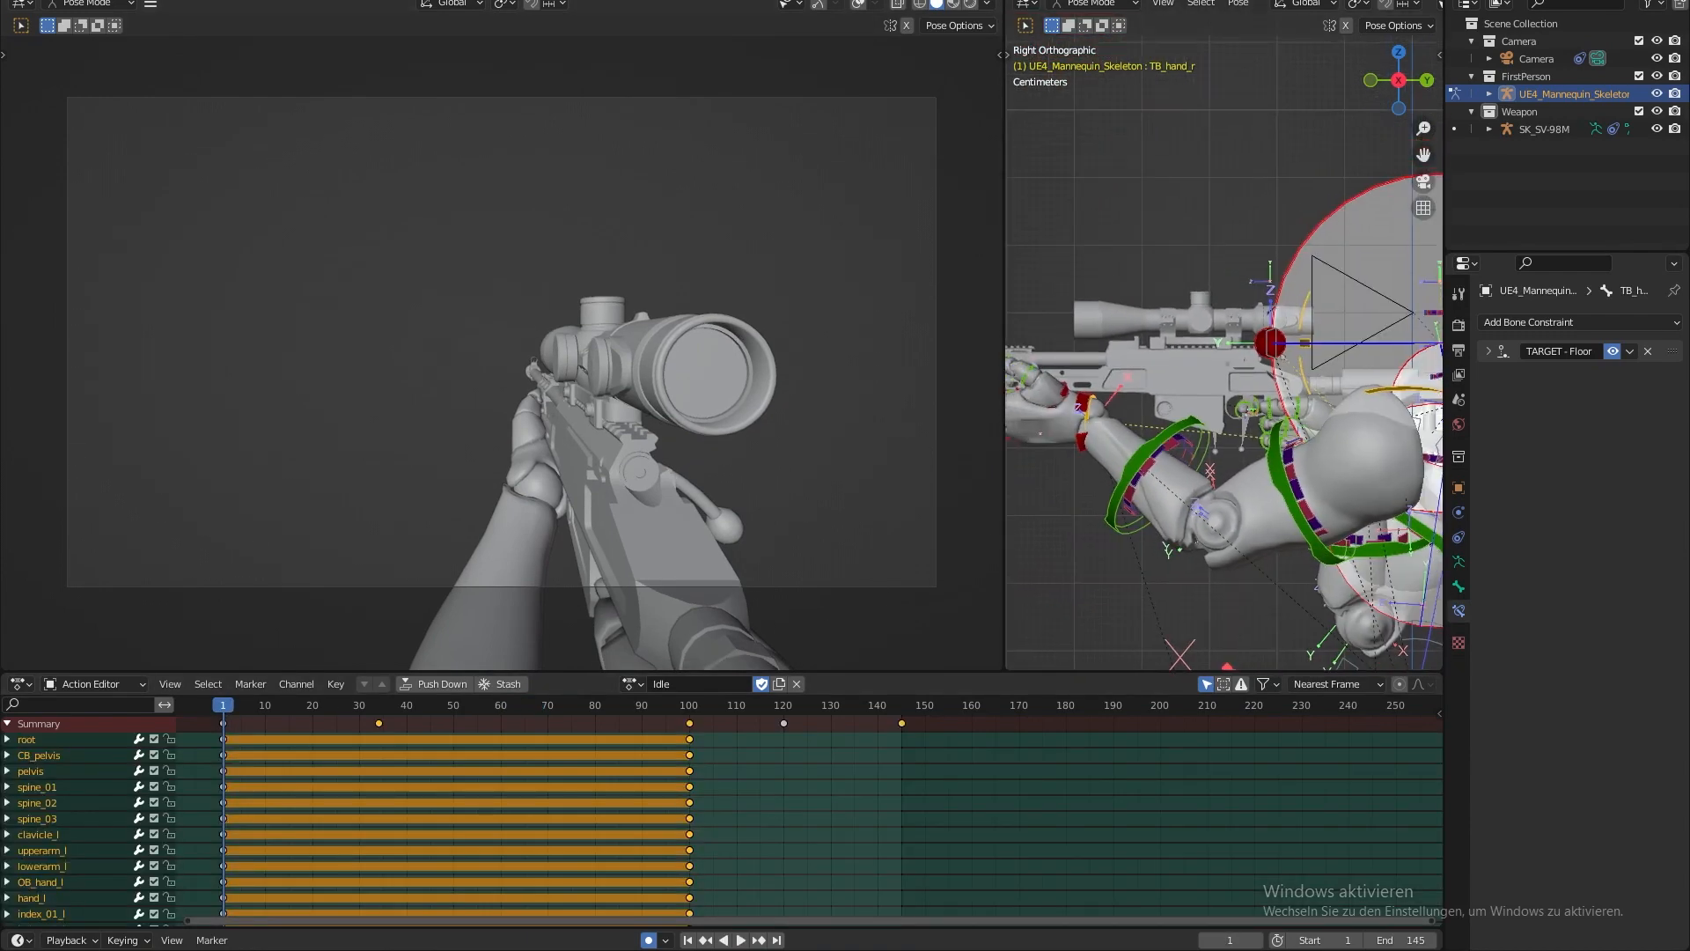
- Export the Idle action as Mr Mannequins FBX with Export Actions on, Export Meshes off, and action prefix FP SV-98M
click(39, 0)
mouse_move(89, 230)
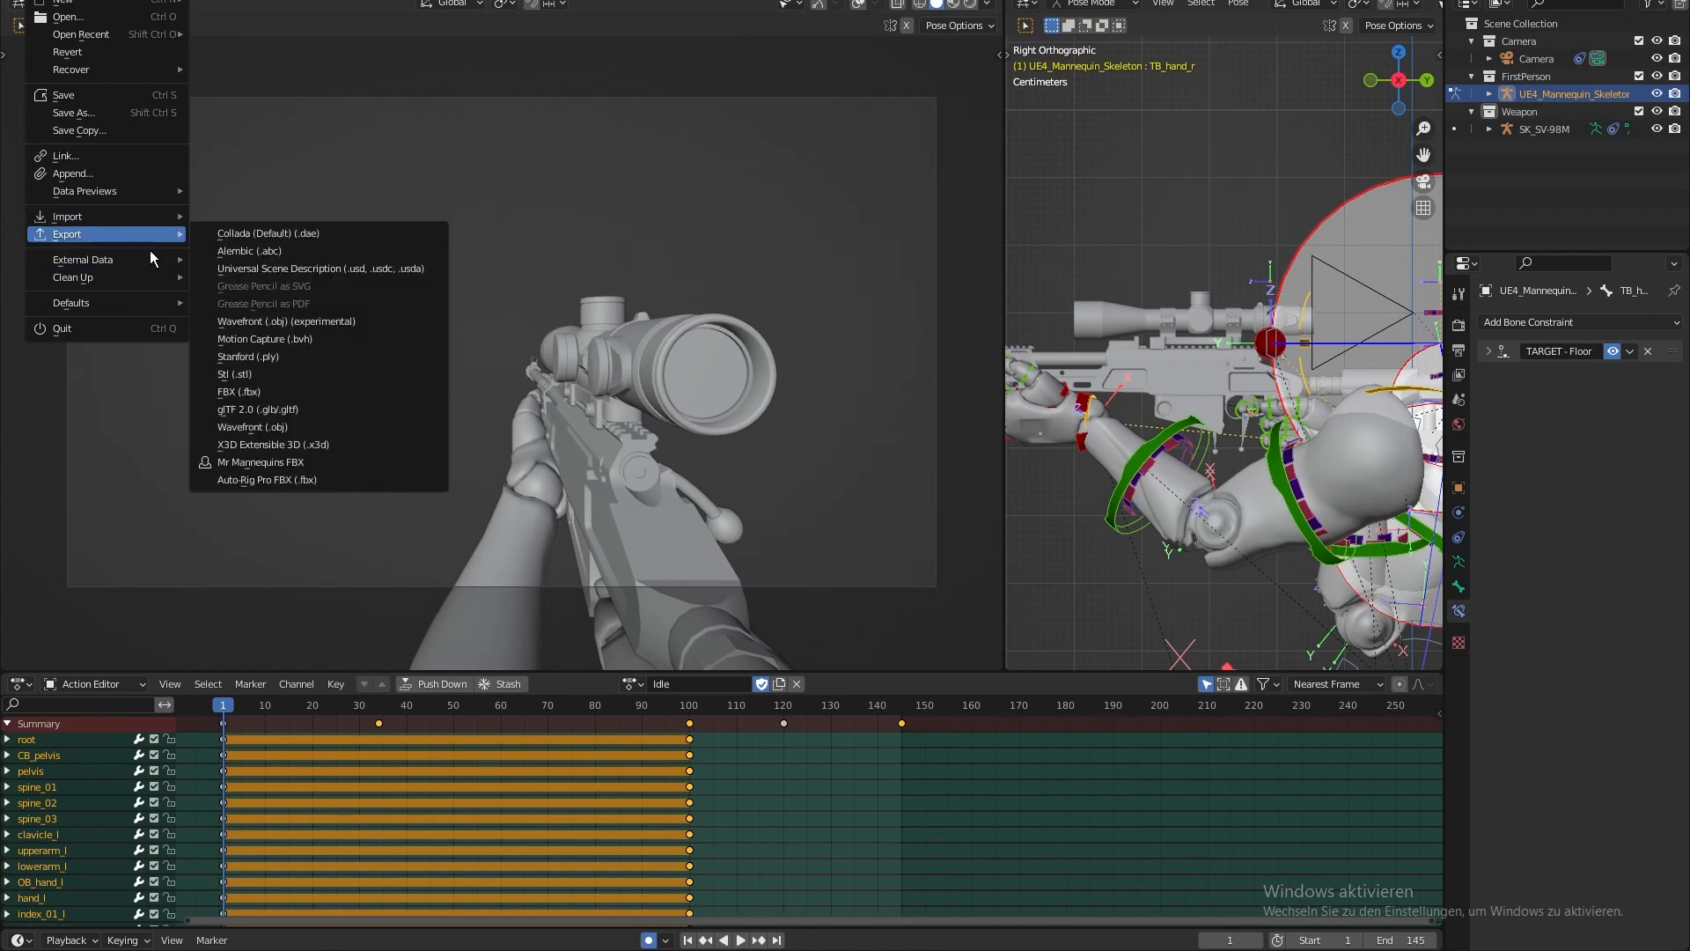
click(327, 463)
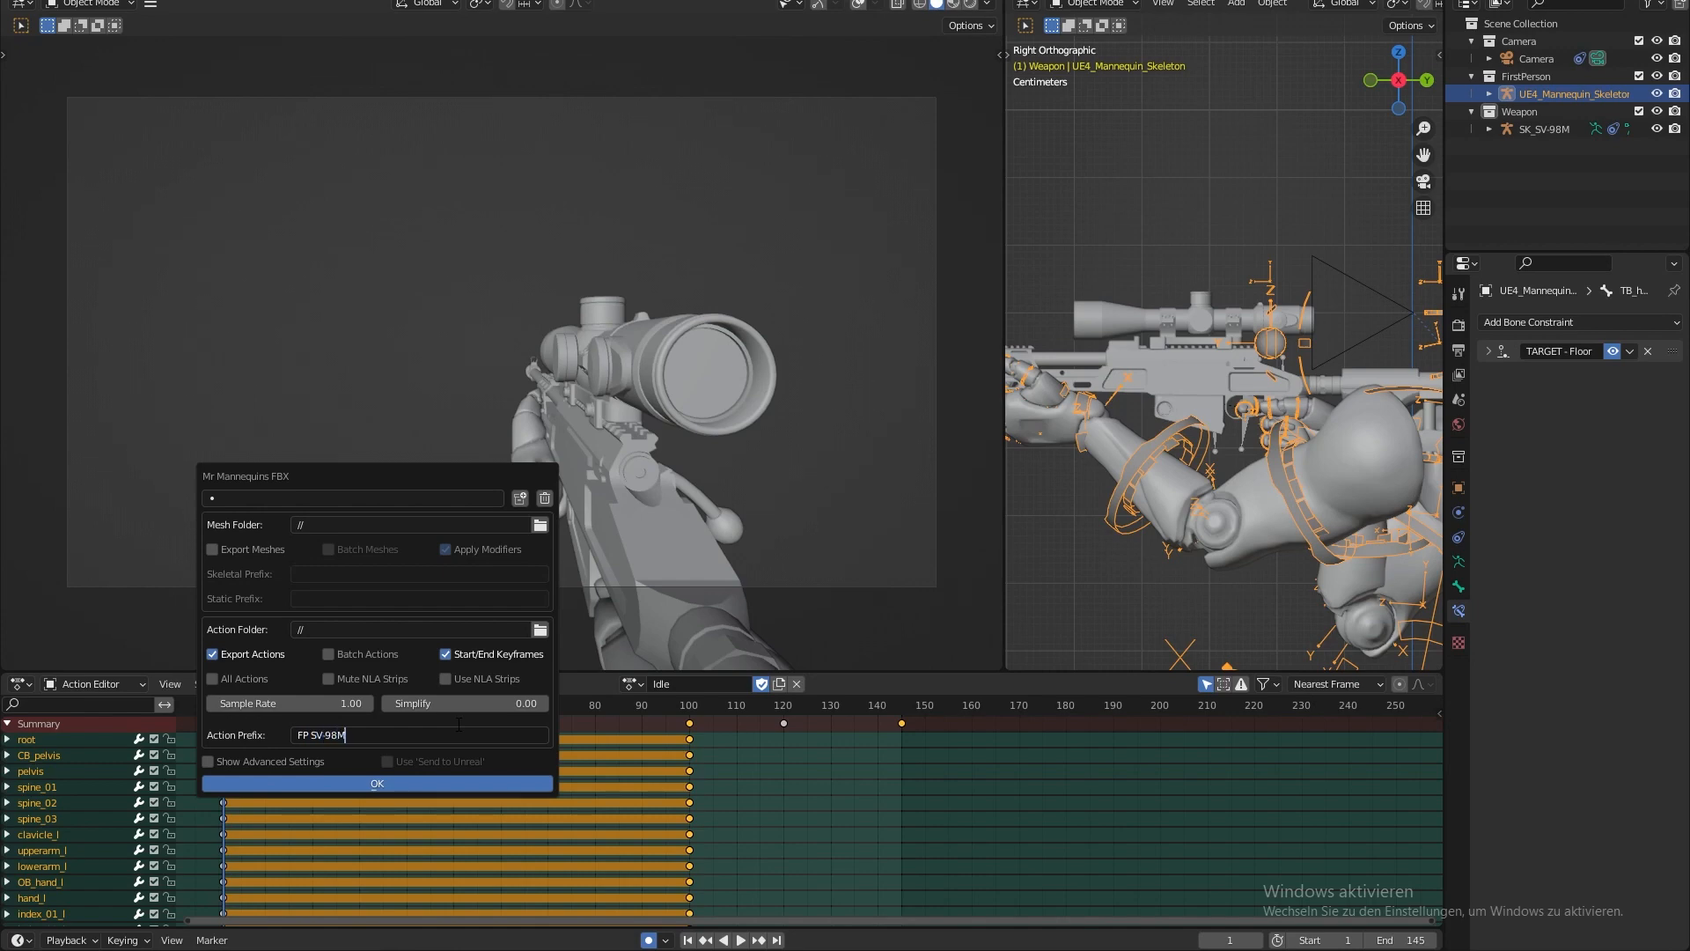
key(Return)
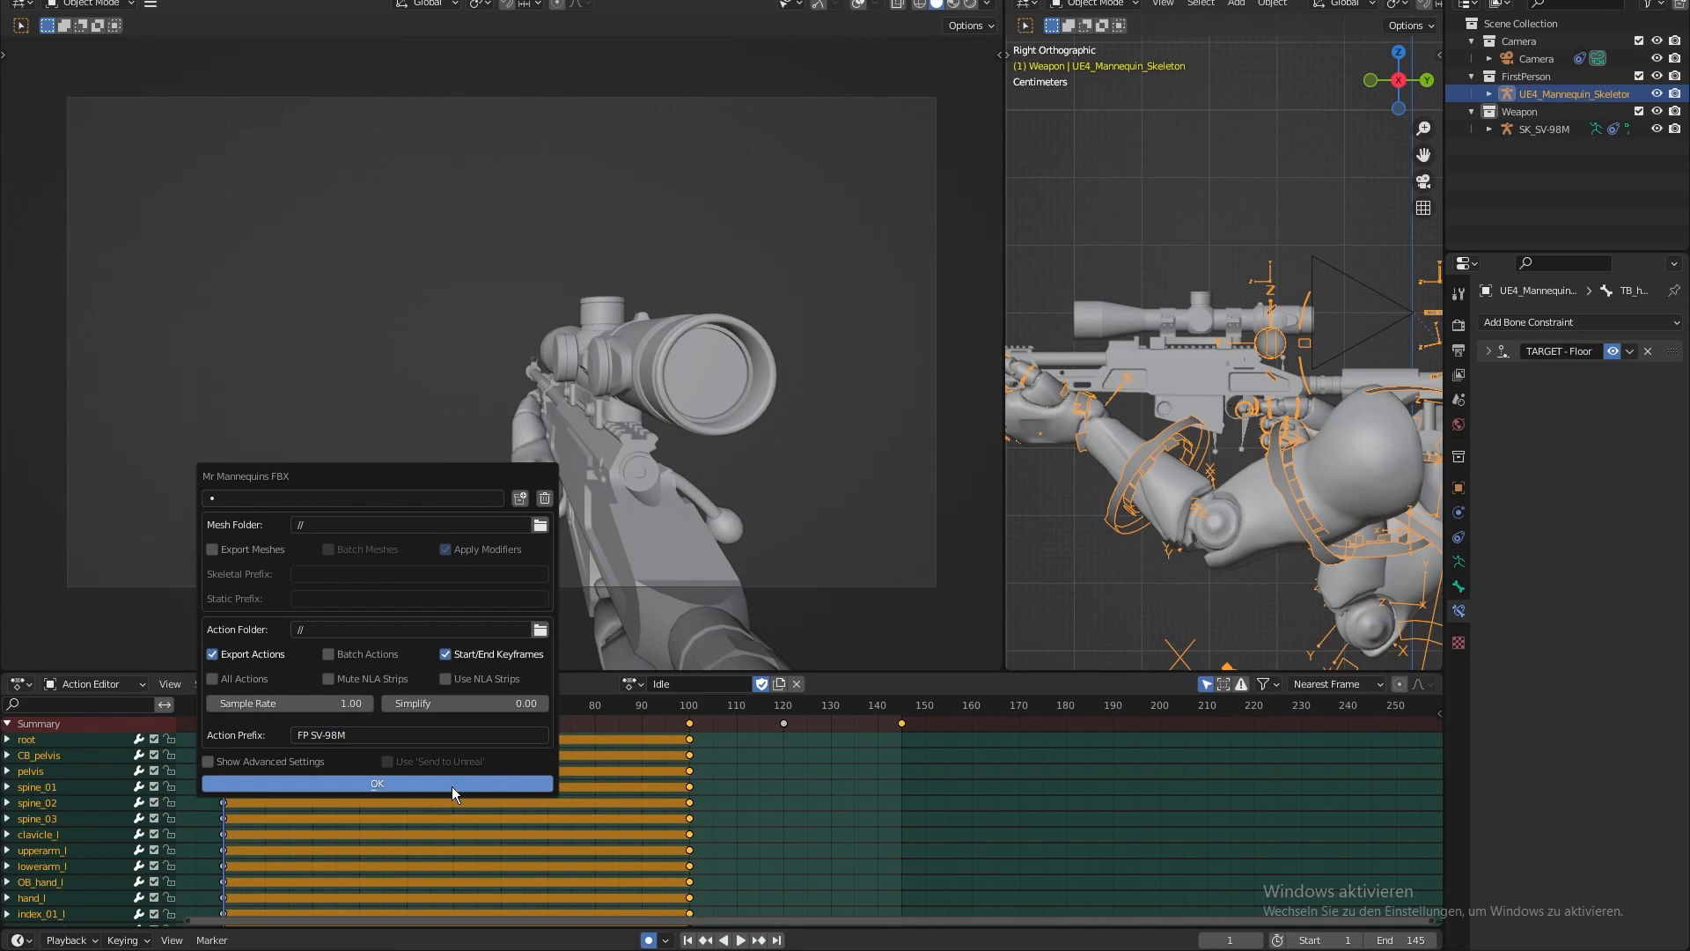
click(452, 783)
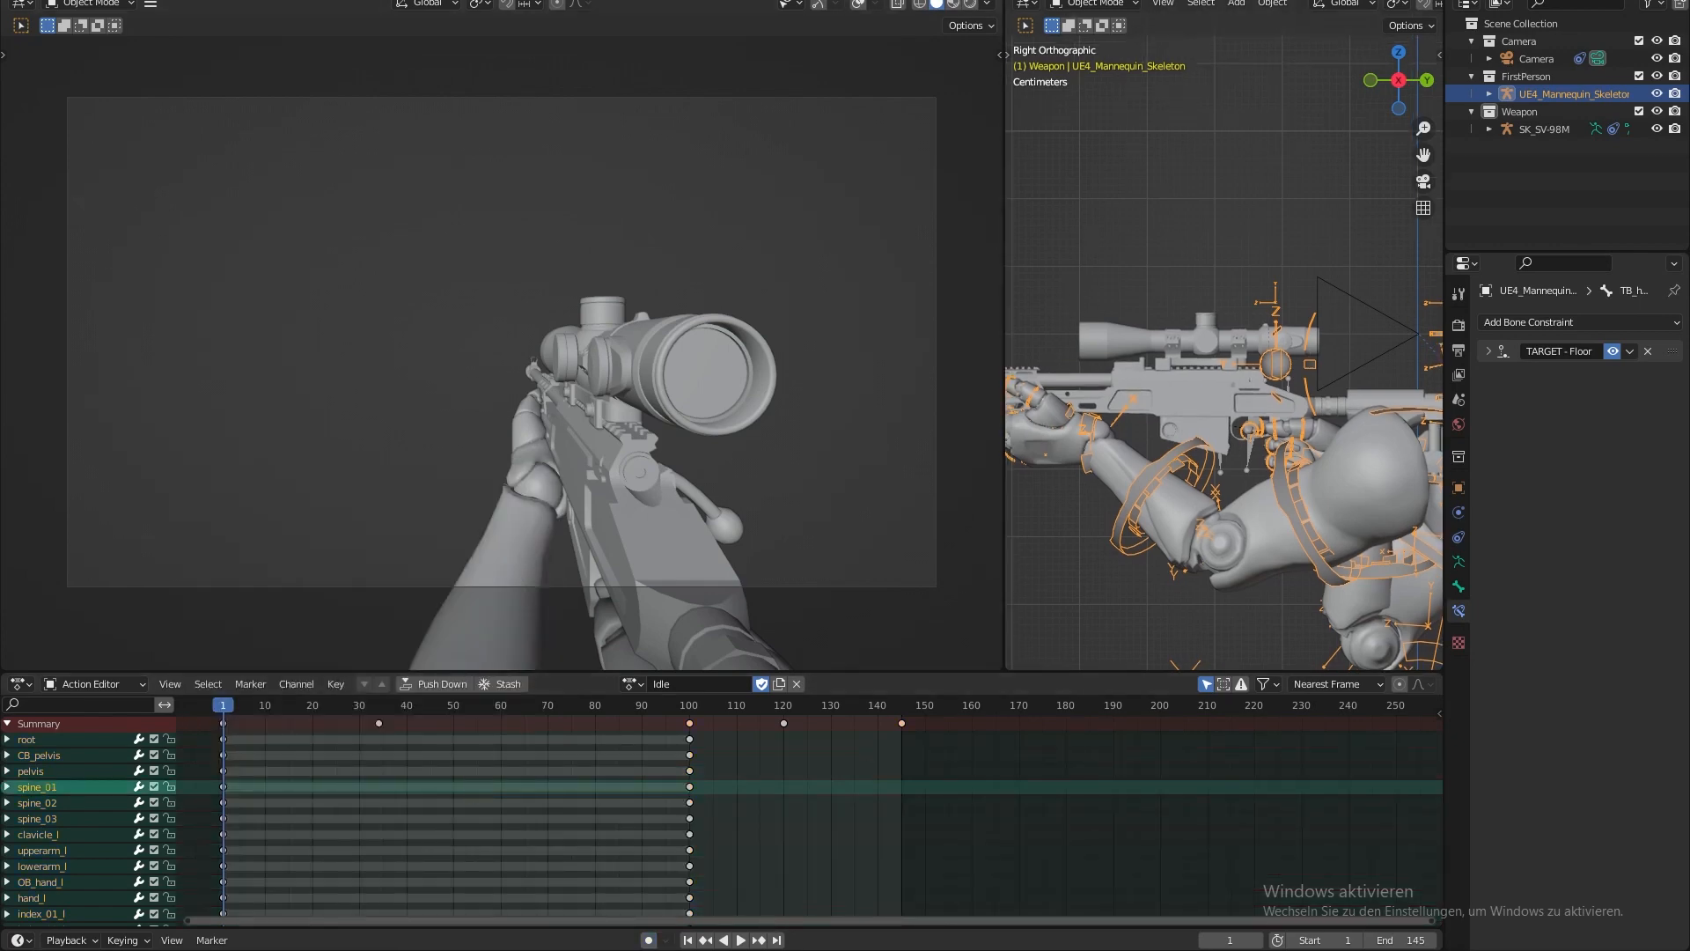
- Switch to Unreal Editor and create a folder named "SV-98;" inside FirstPerson > Weapons > Mesh
mouse_move(755, 949)
click(676, 876)
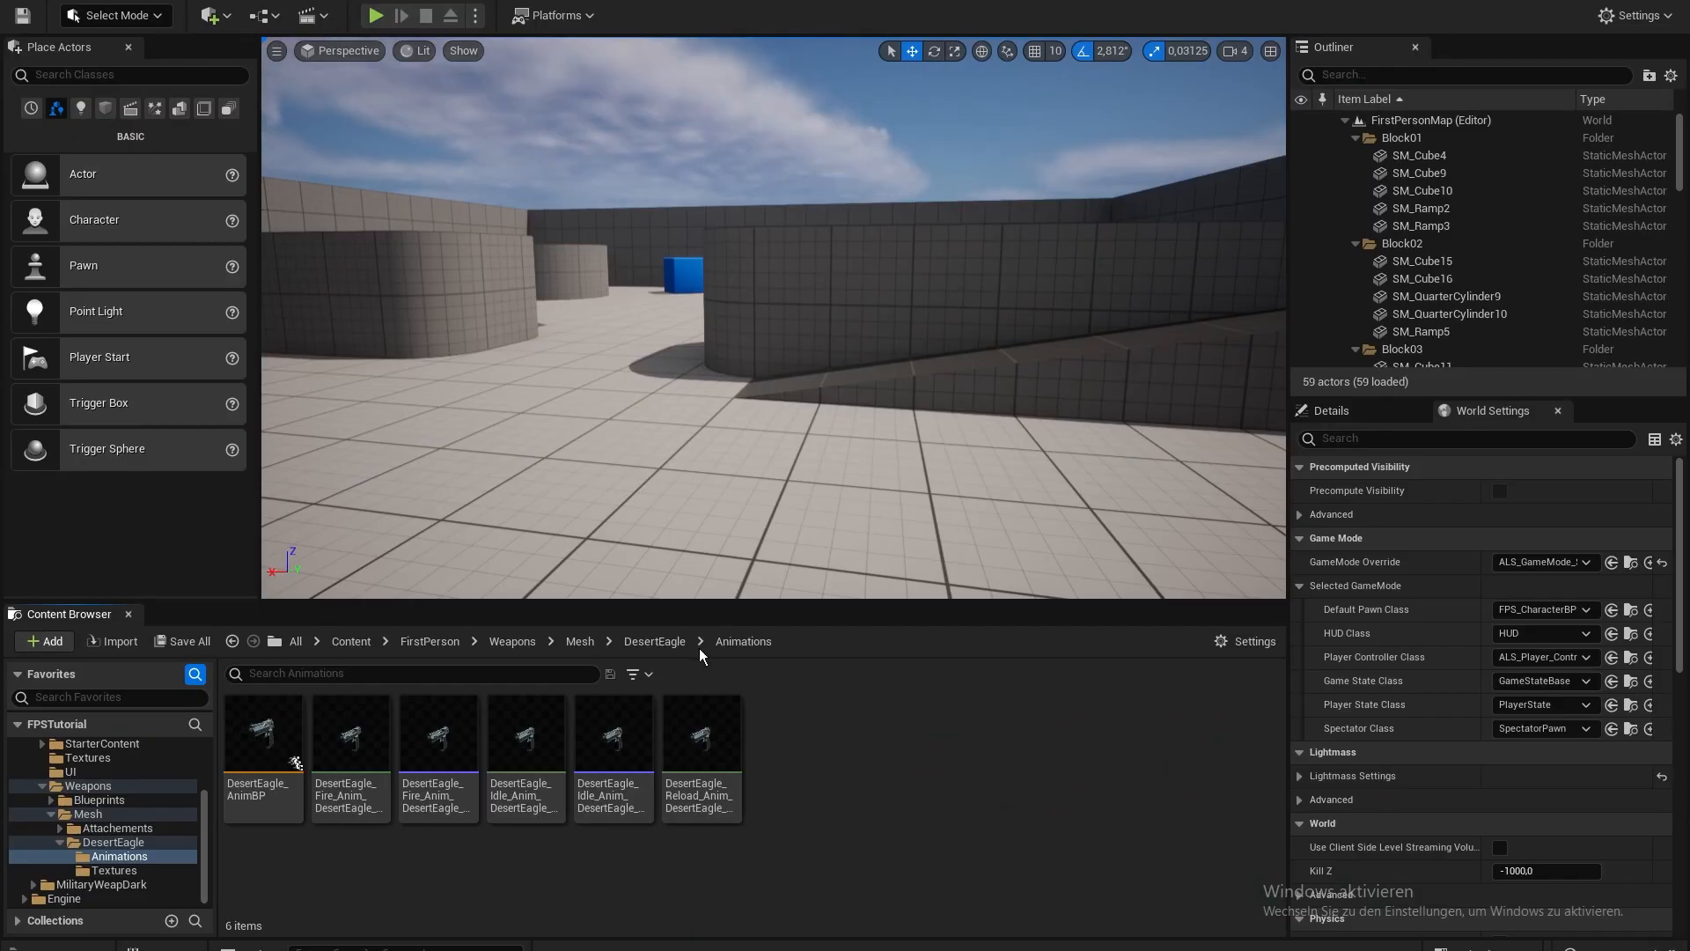
click(581, 641)
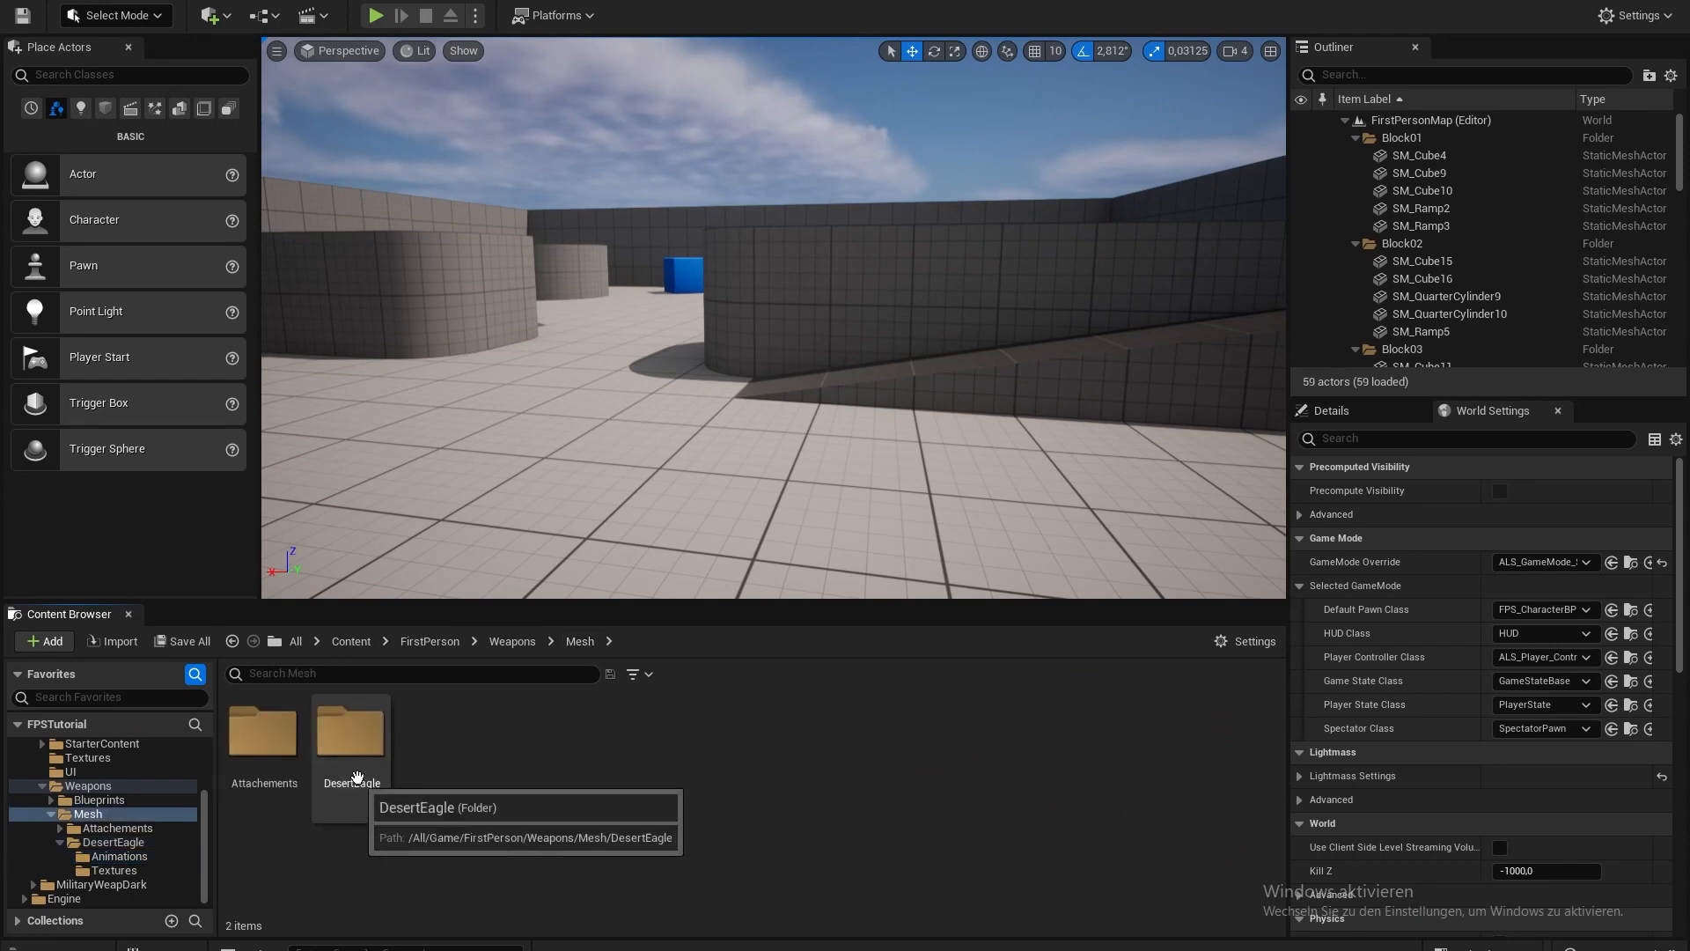
right_click(497, 751)
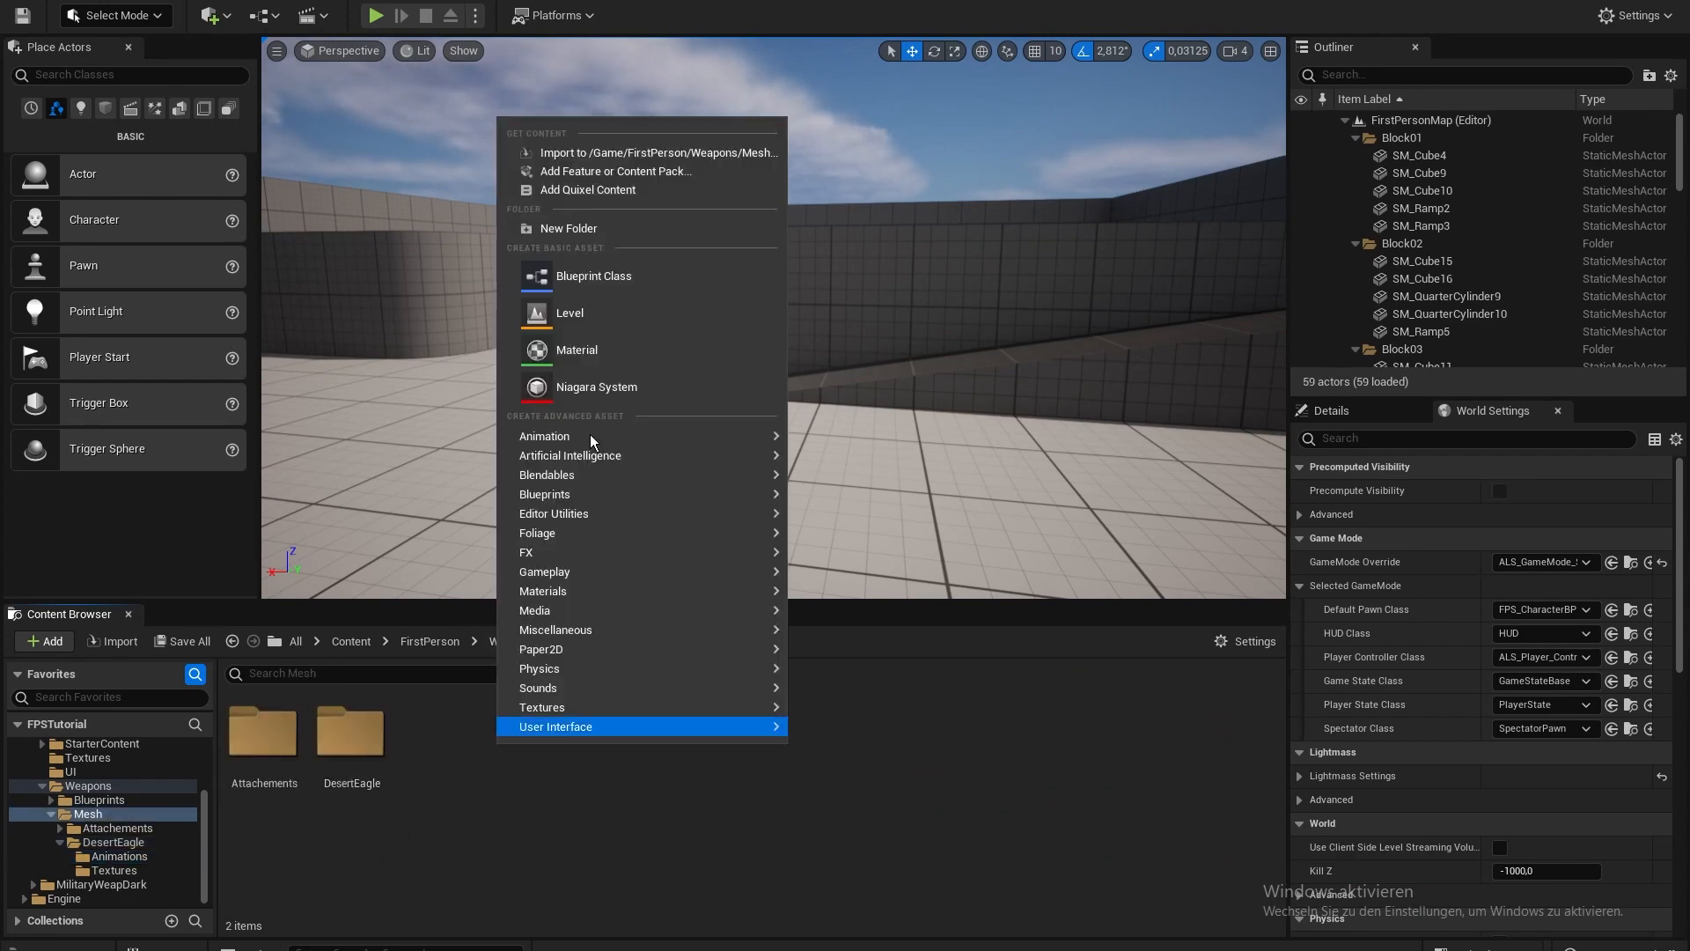
click(574, 232)
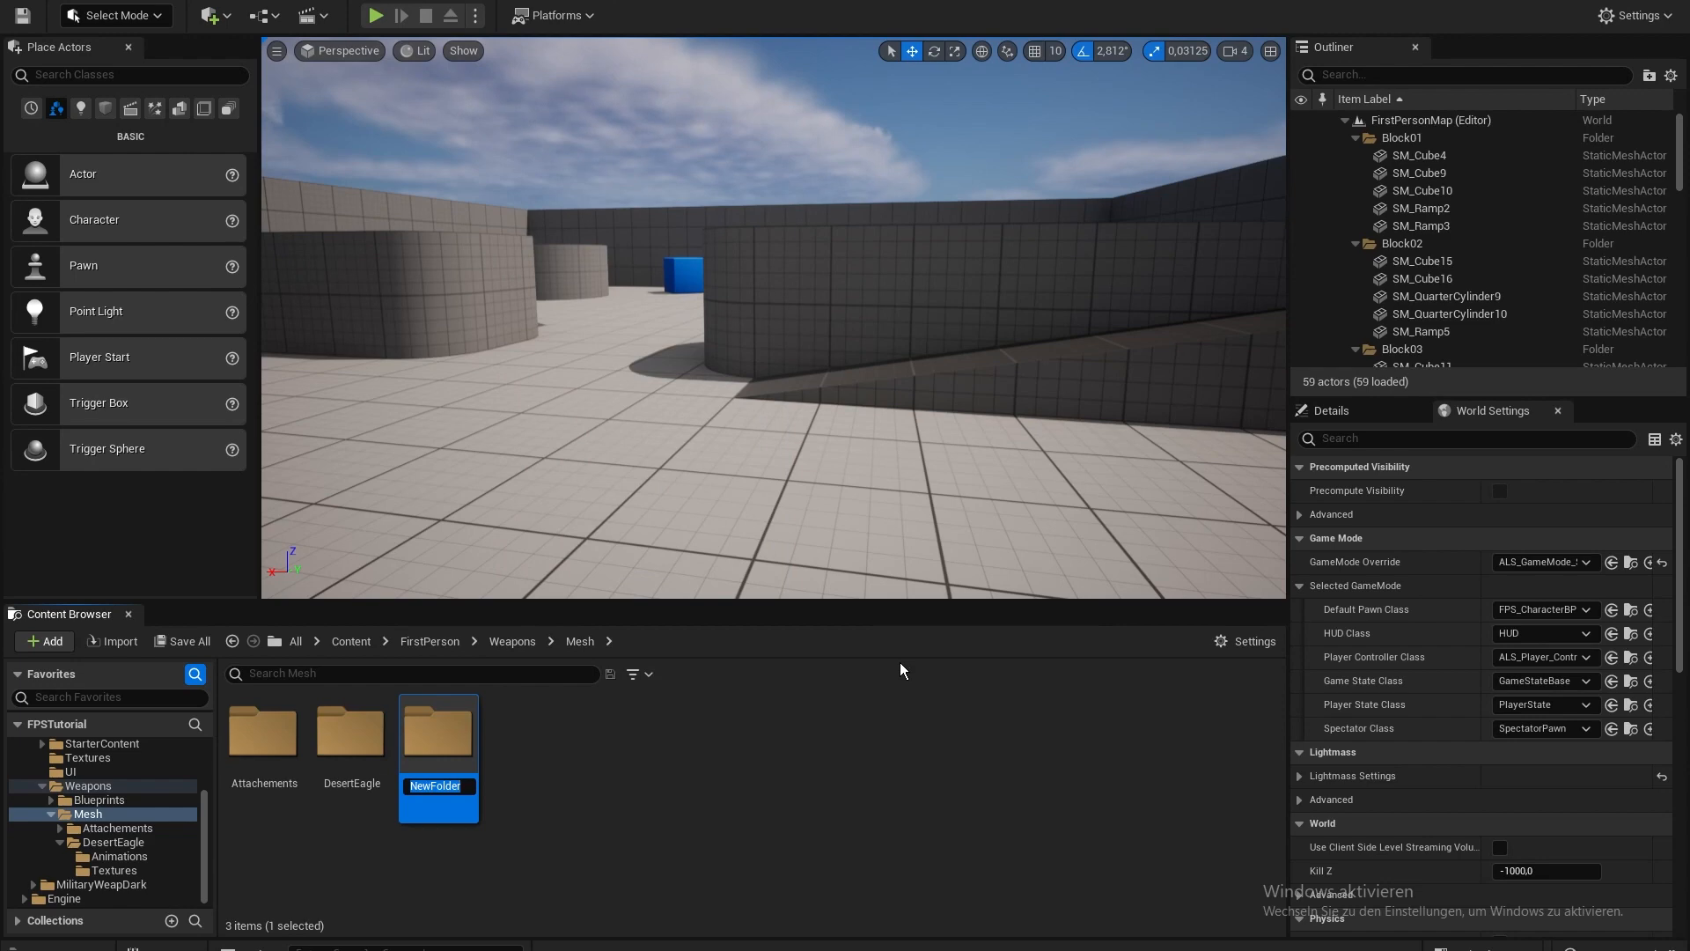
key(BackSpace)
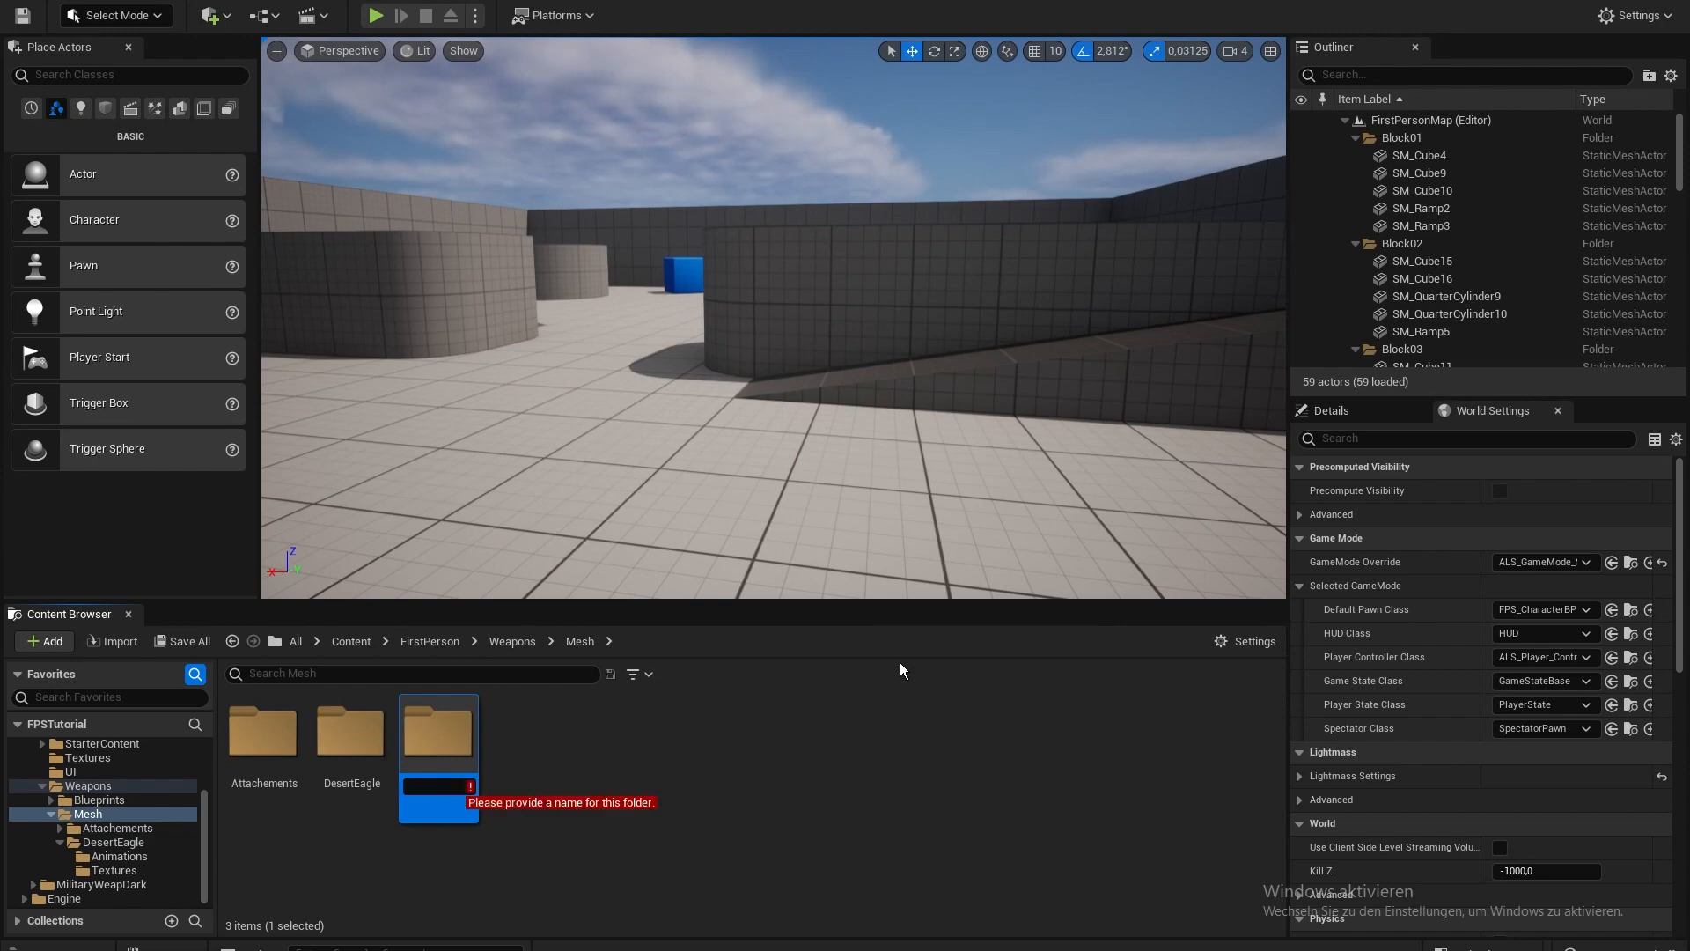
text(SV-98;)
key(Return)
- Rename the new weapon folder to SV-98M and open it
right_click(474, 724)
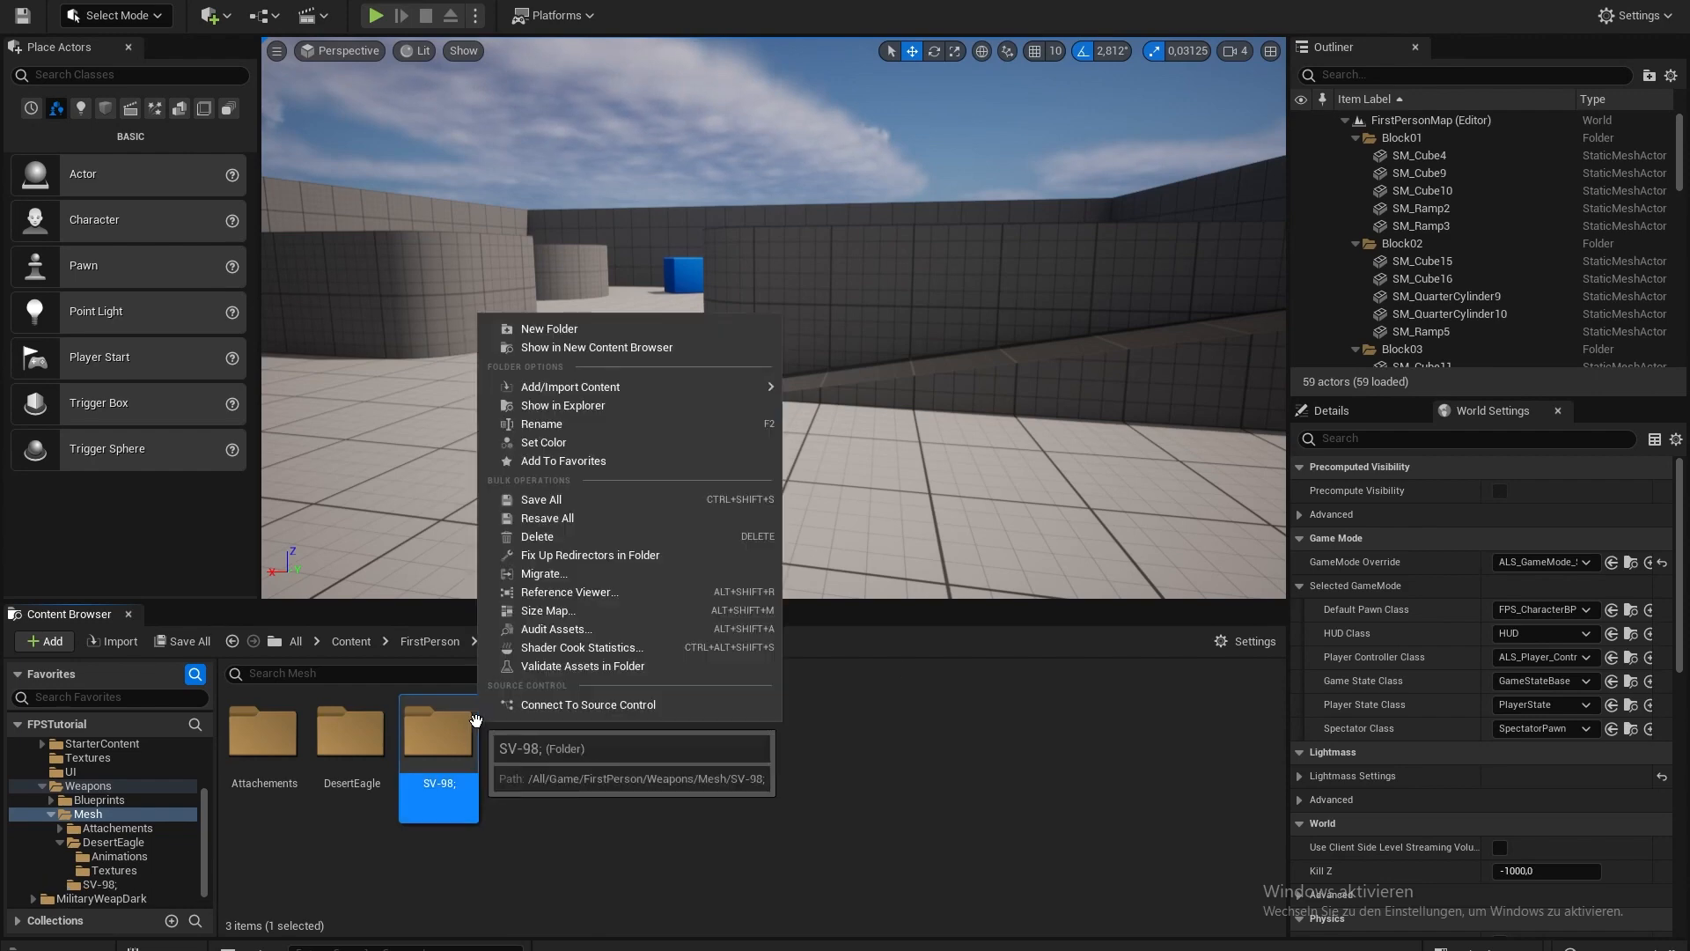
click(550, 424)
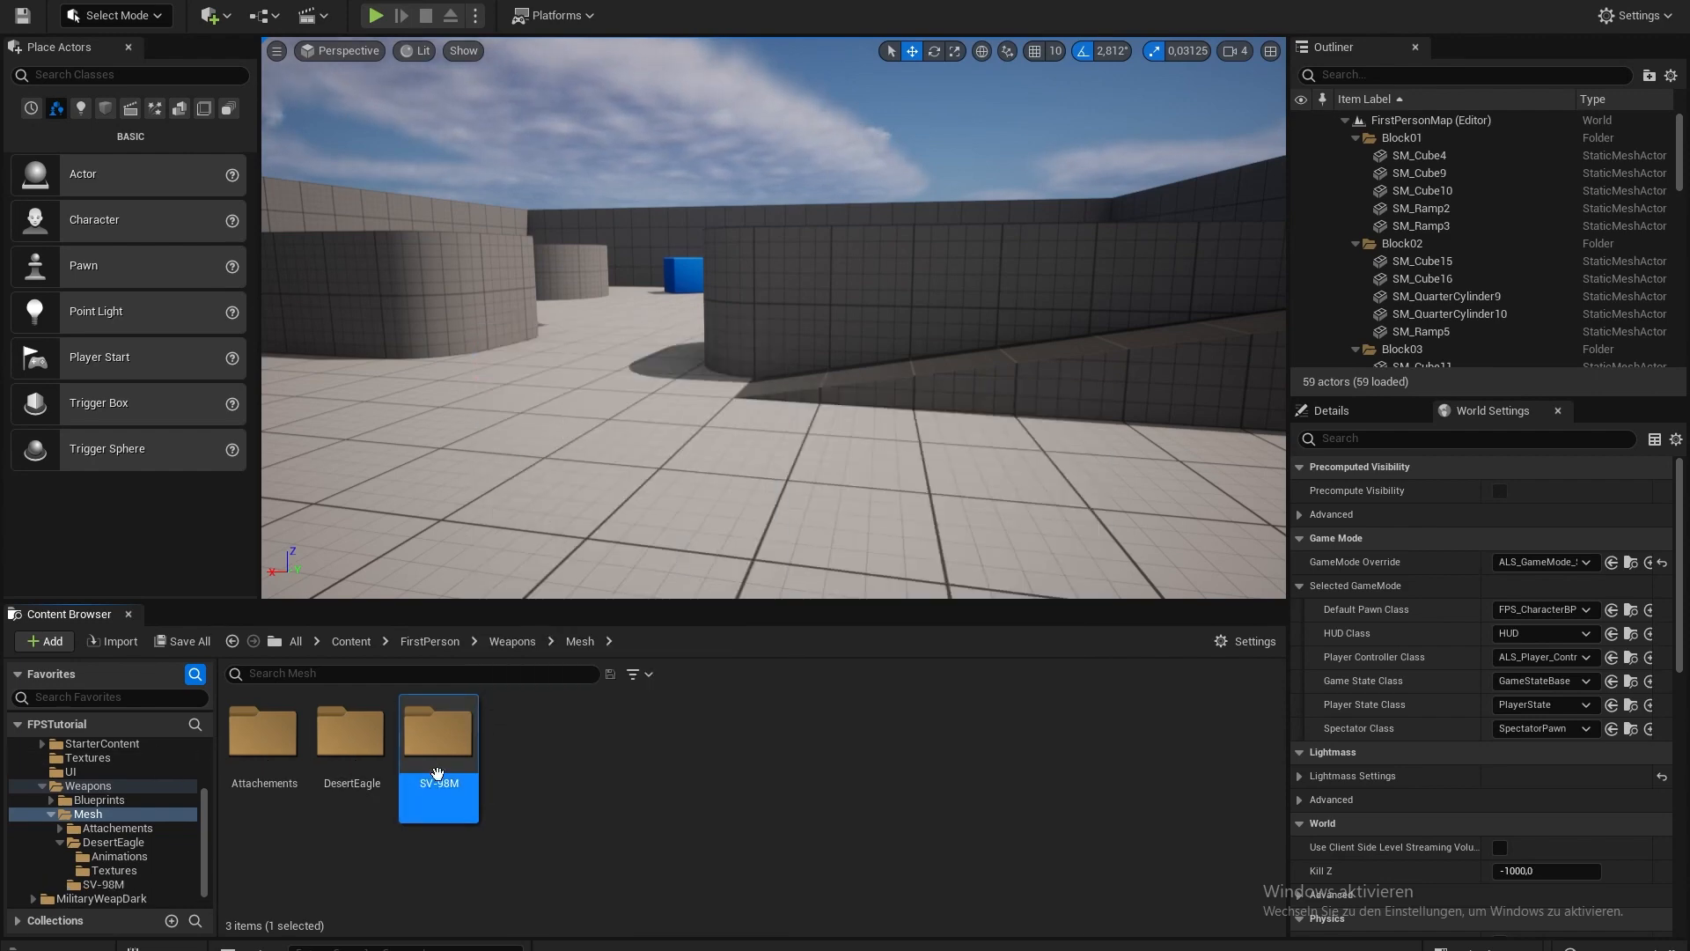
double_click(438, 757)
- Switch to the File Explorer window showing the FPAP project folder and place it over the Unreal Editor
key(alt+Tab)
drag(471, 0, 460, 6)
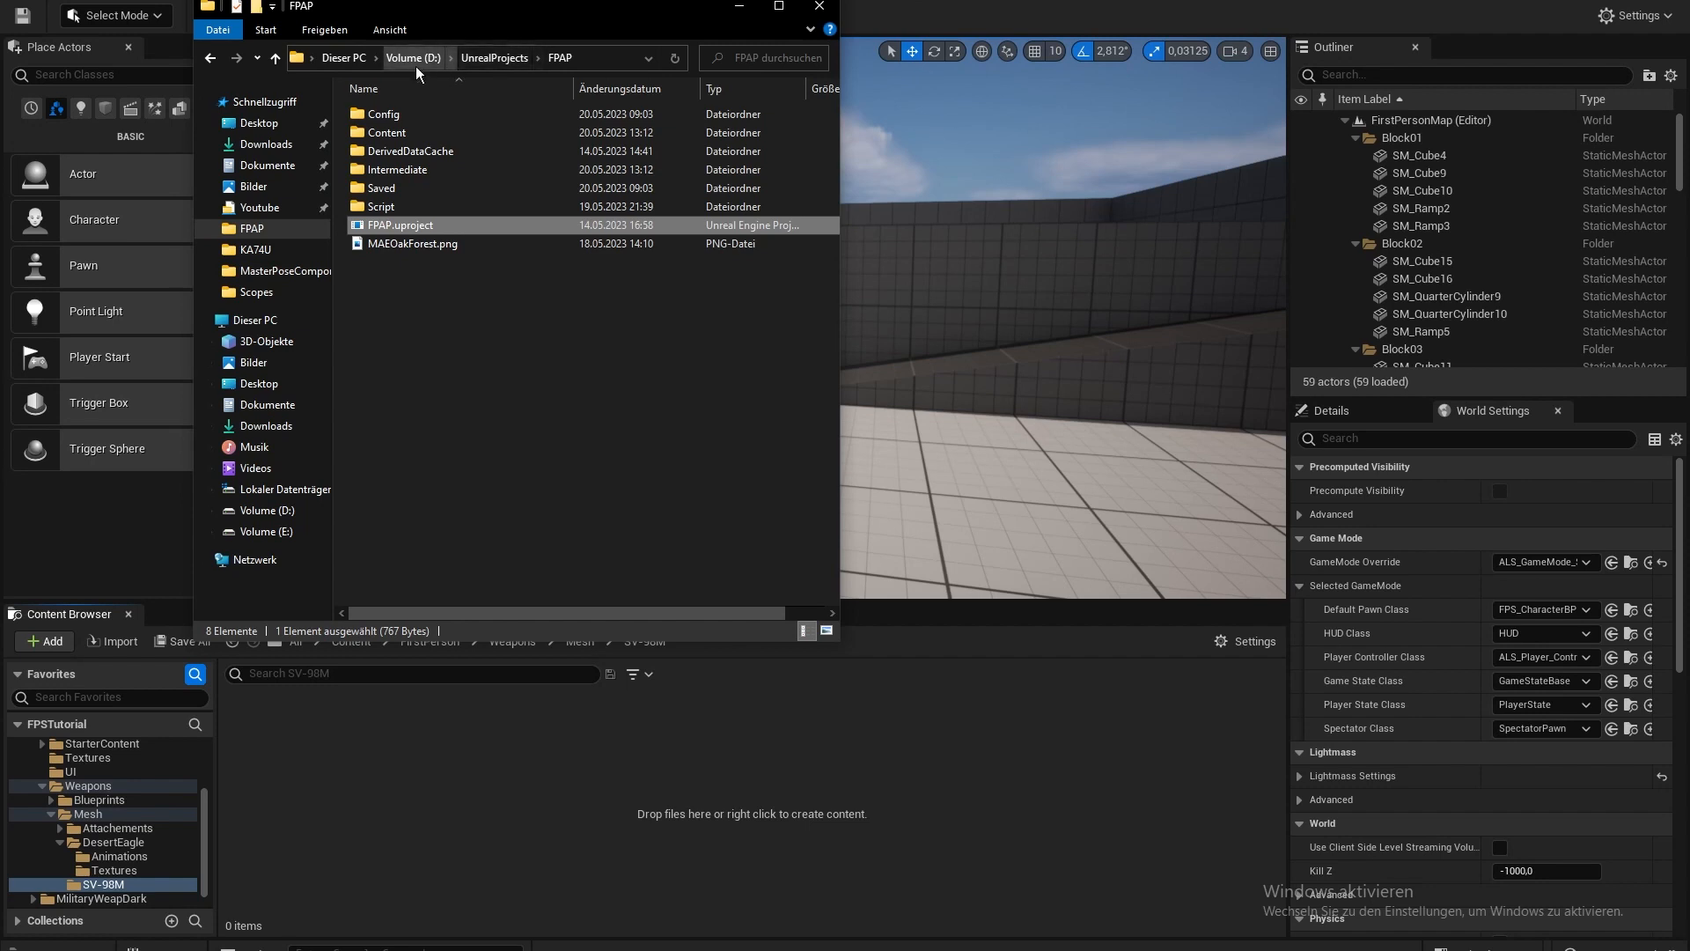
- Import the SK_SV-98M FBX from the desktop FPSTutorial Weapon folder into the SV-98M mesh folder as a skeletal mesh with default options
click(273, 132)
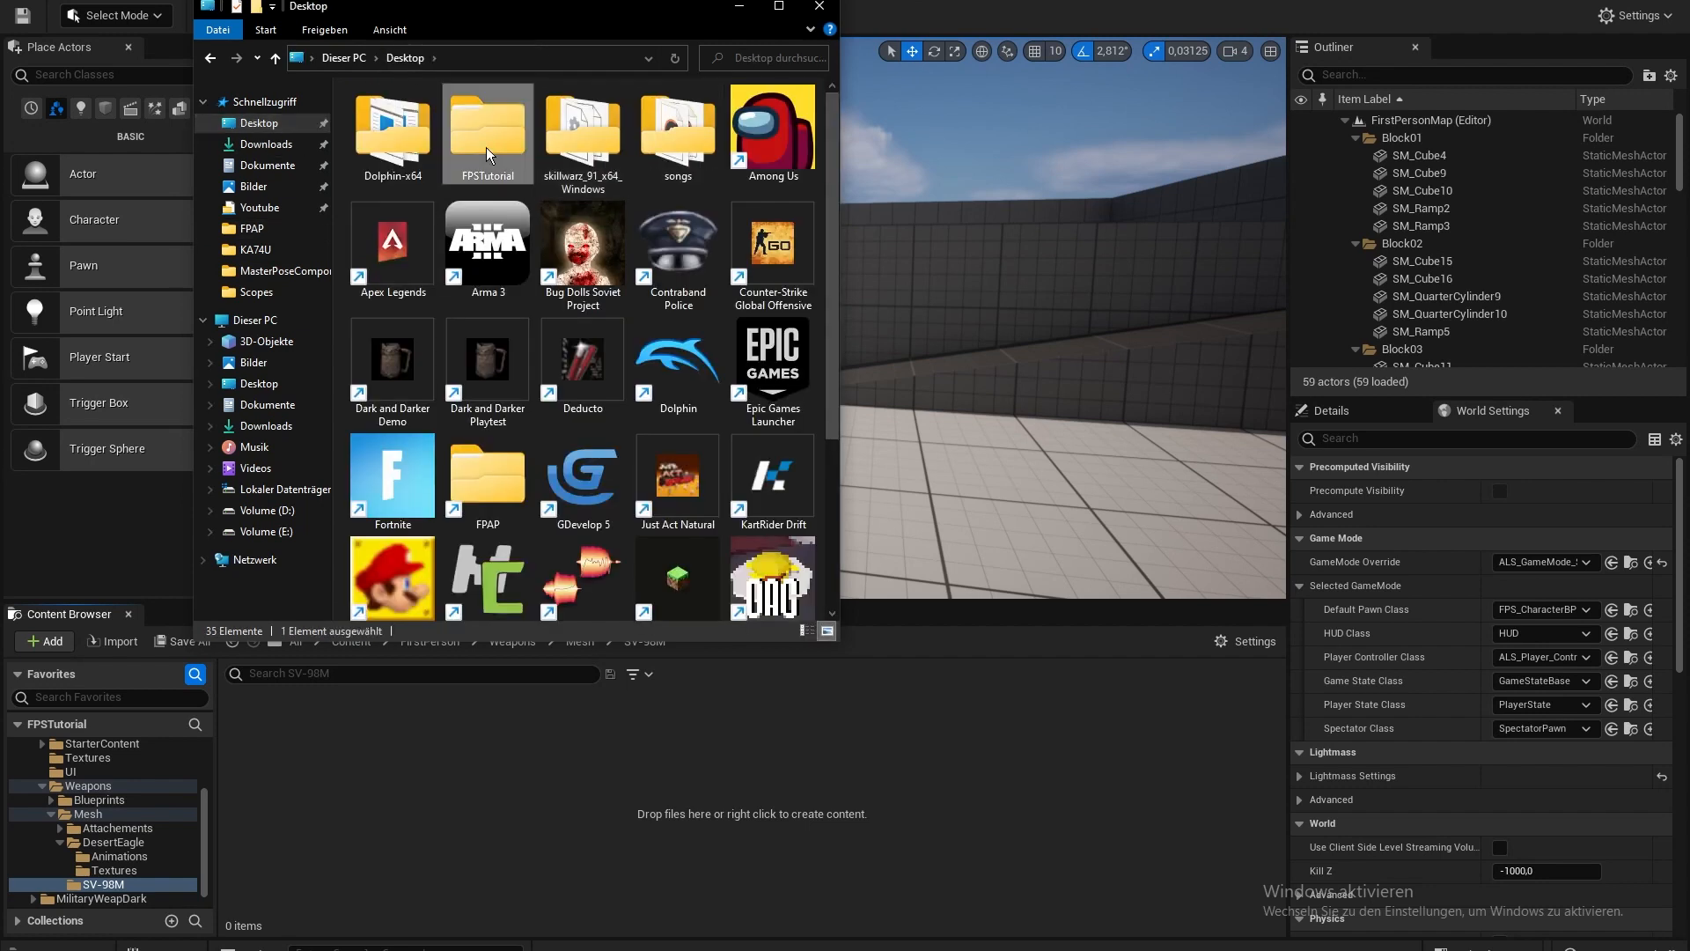
double_click(486, 146)
double_click(420, 183)
double_click(442, 164)
drag(494, 160, 937, 676)
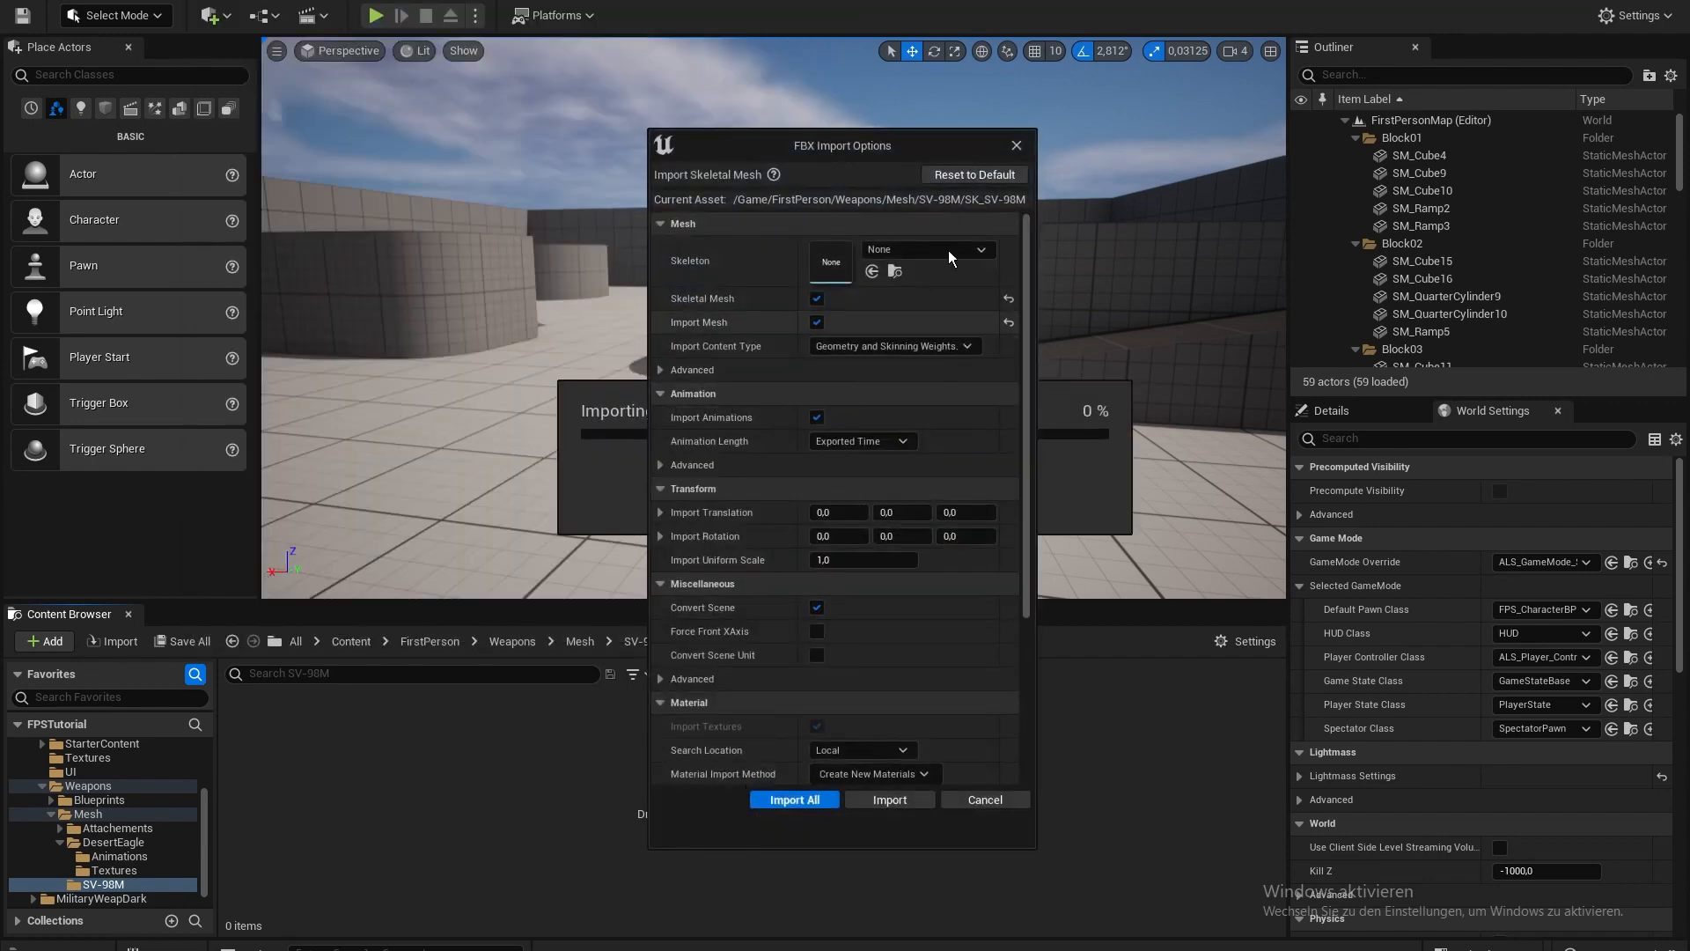
click(797, 800)
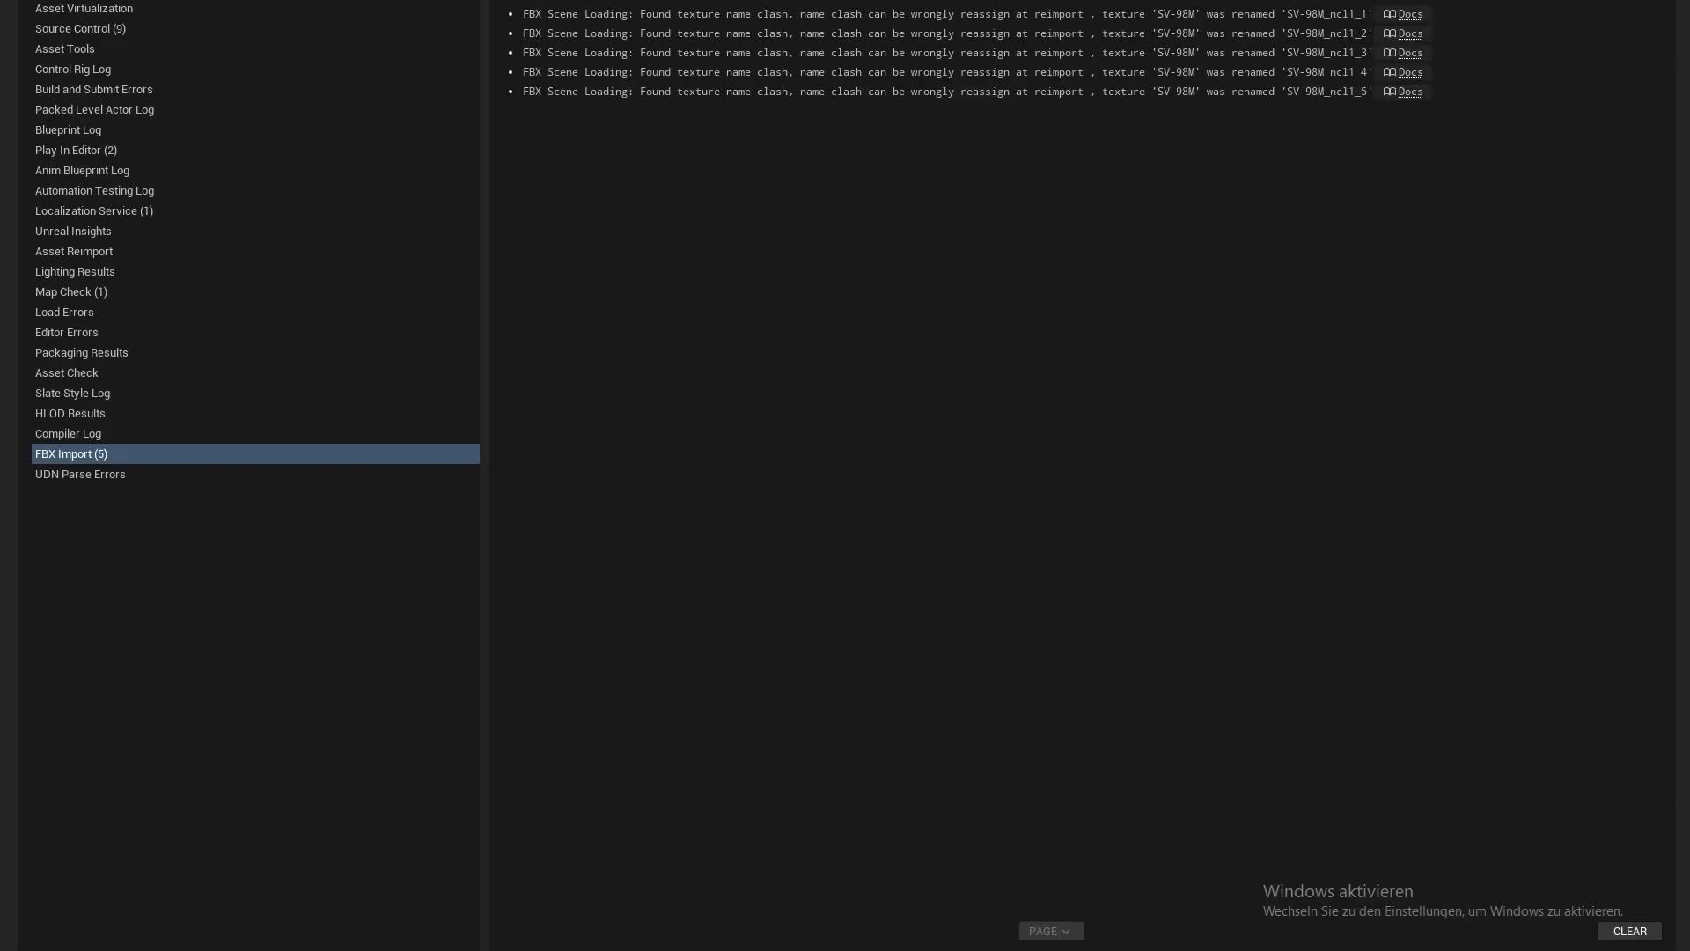
click(1671, 2)
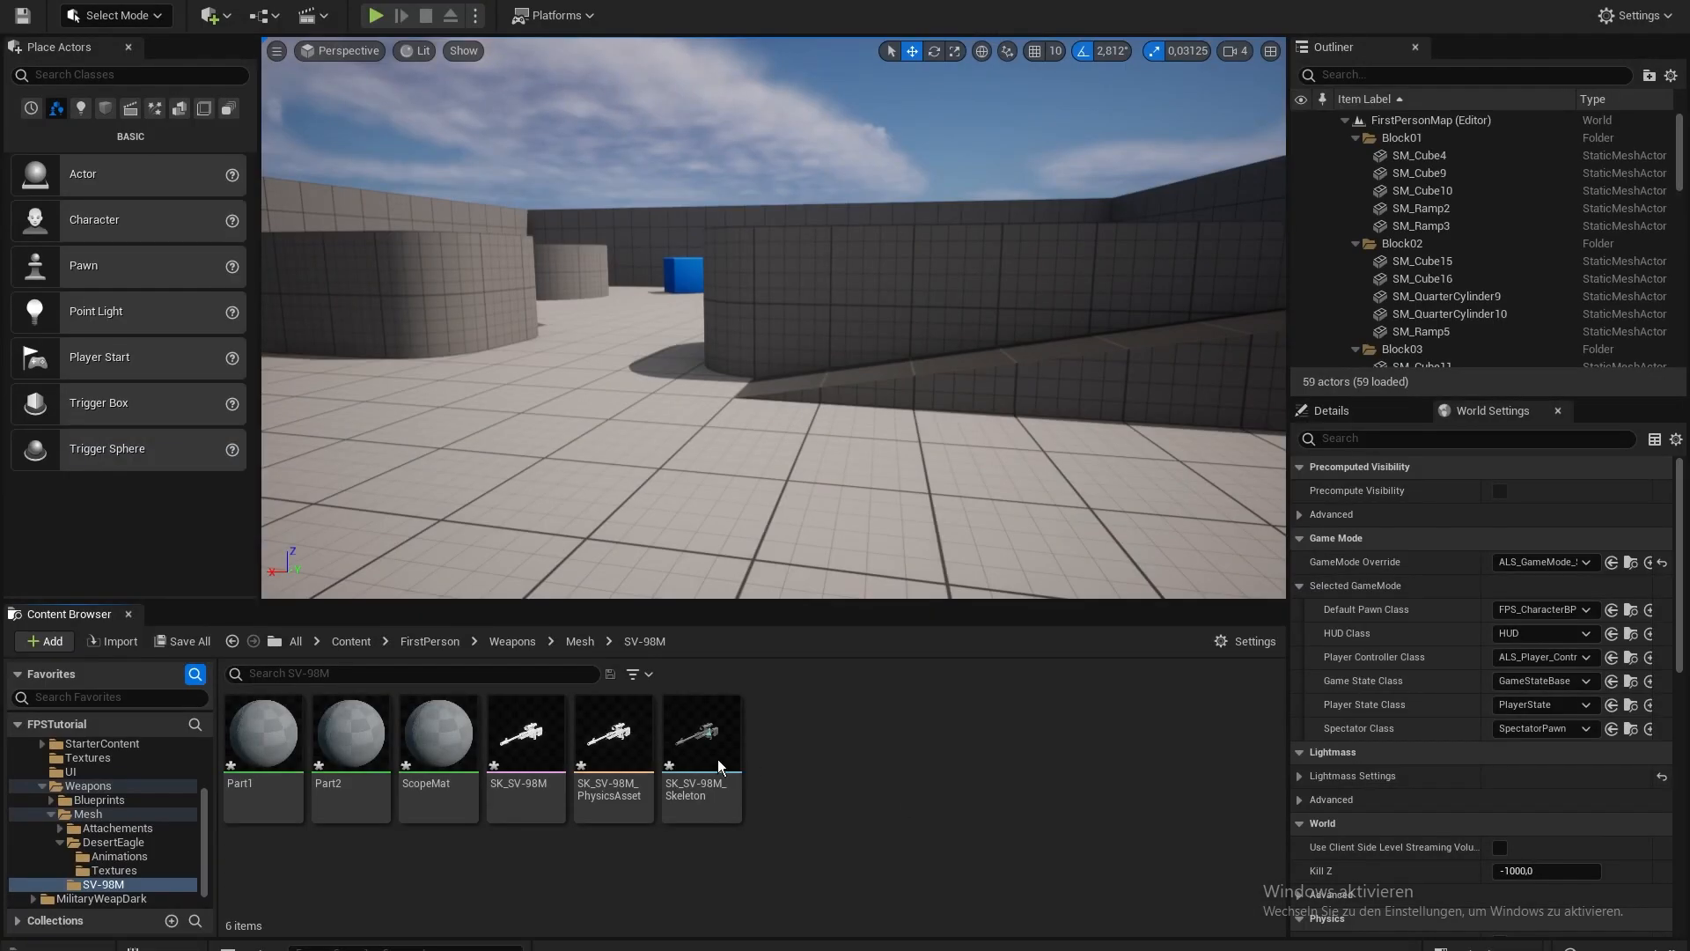
click(433, 642)
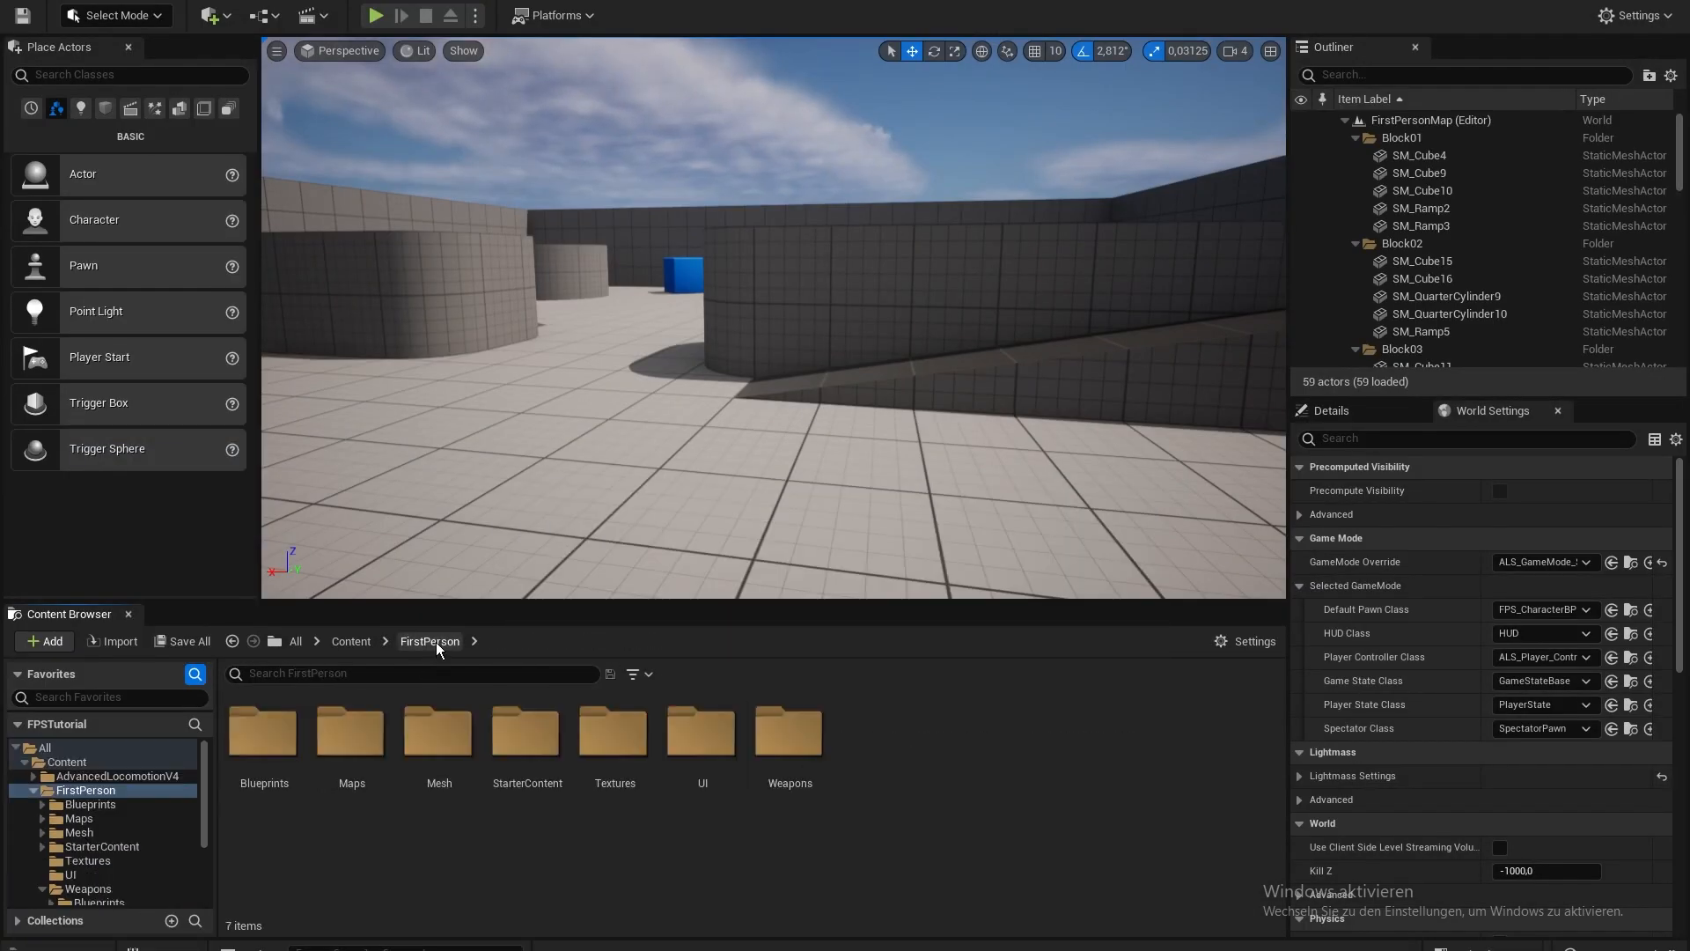
double_click(282, 754)
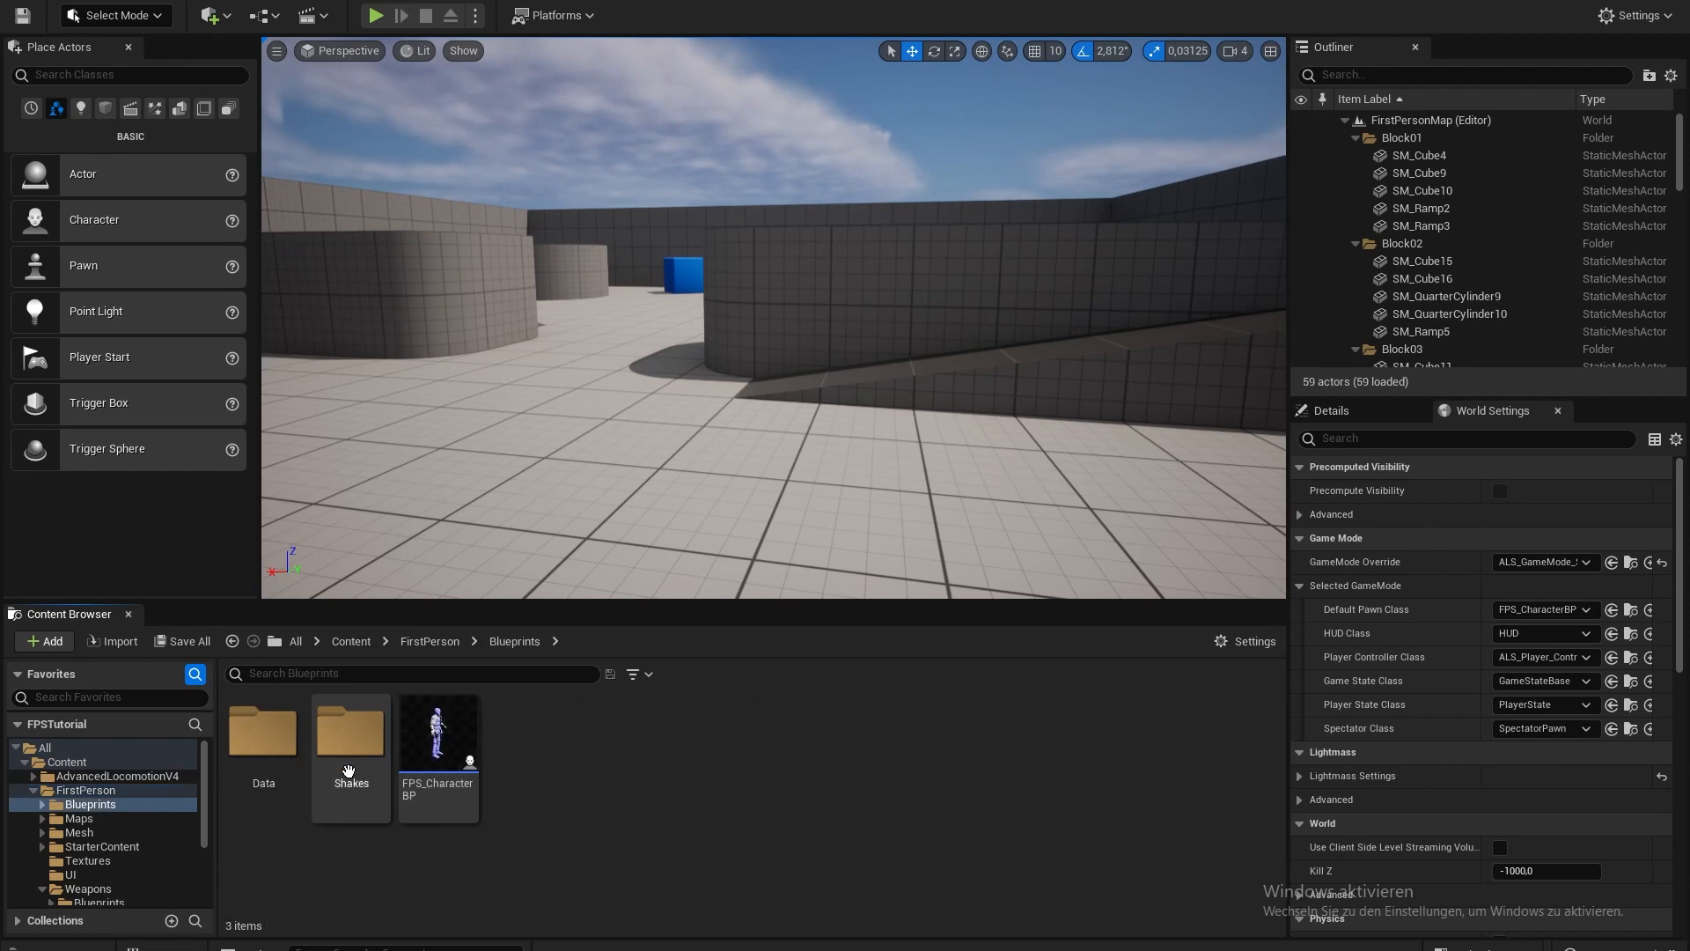
double_click(280, 744)
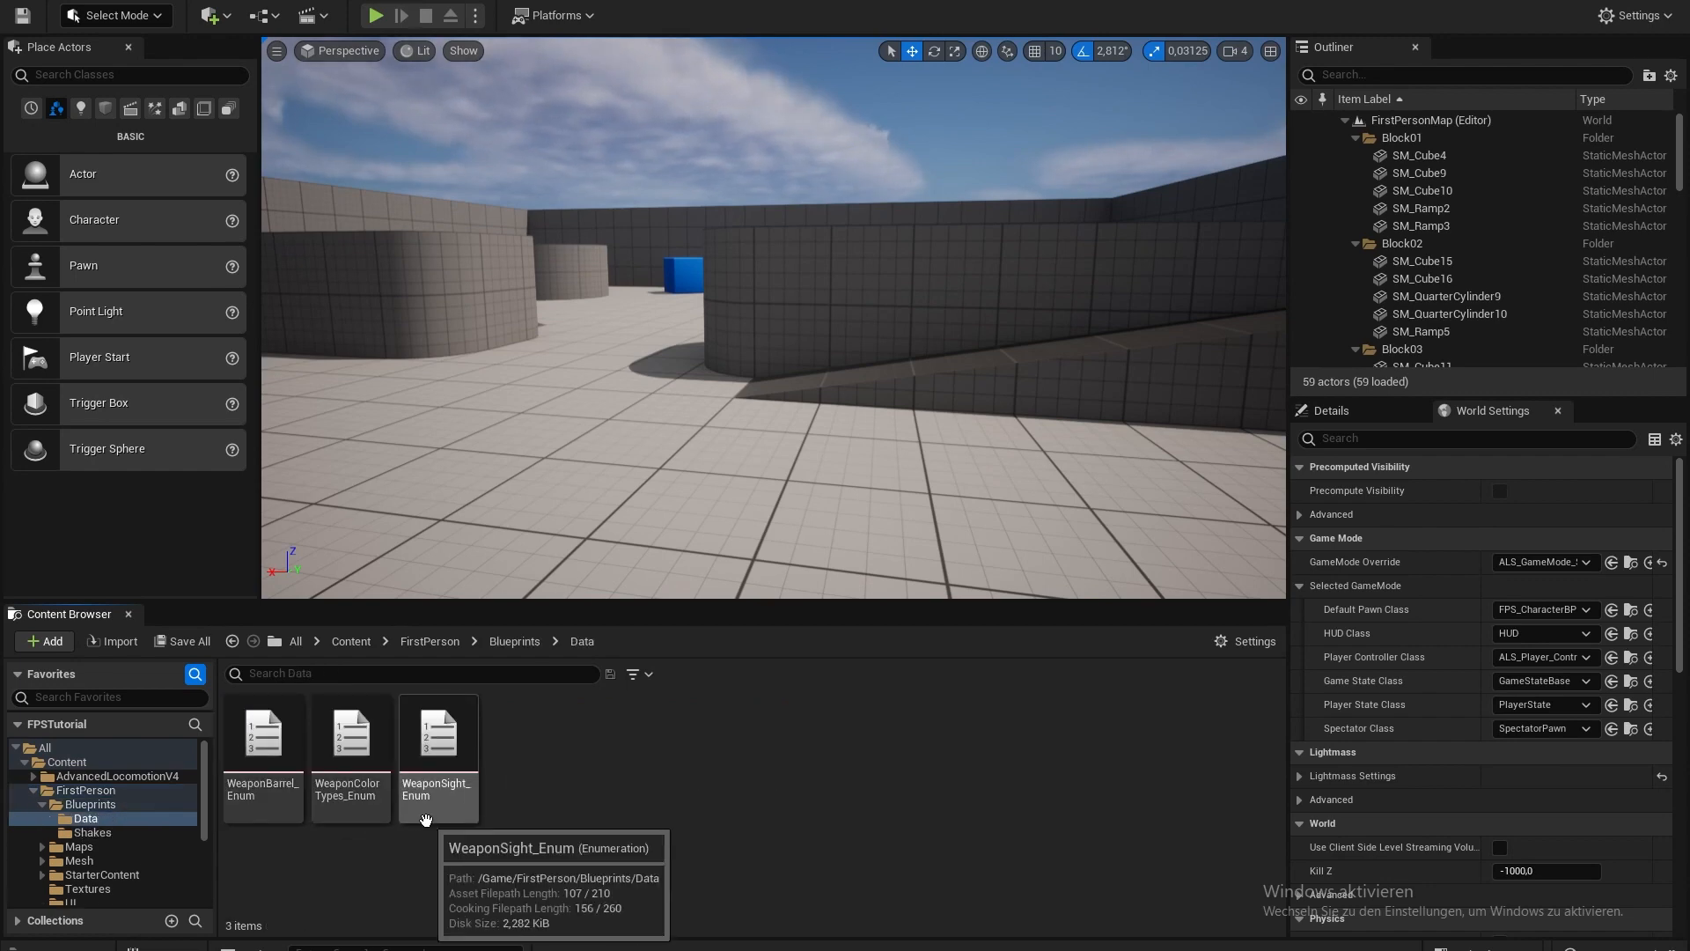
- Open the ALS_OverlayState enumeration in the AdvancedLocomotionV4 Data Enums folder
click(351, 641)
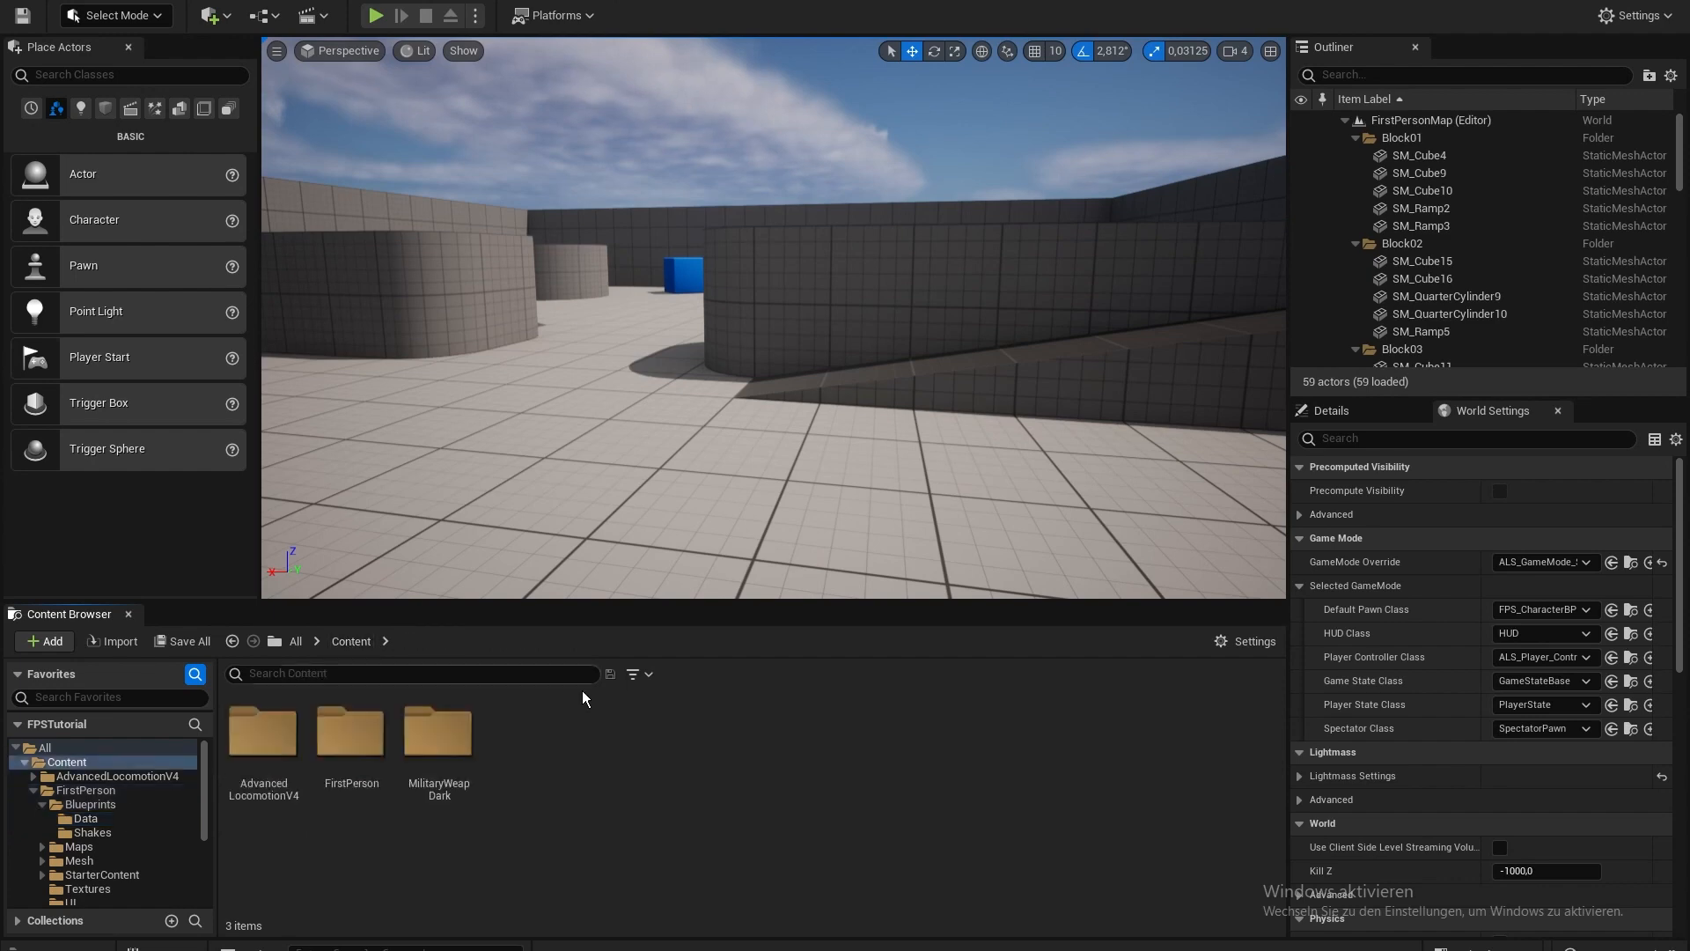
double_click(233, 759)
double_click(526, 743)
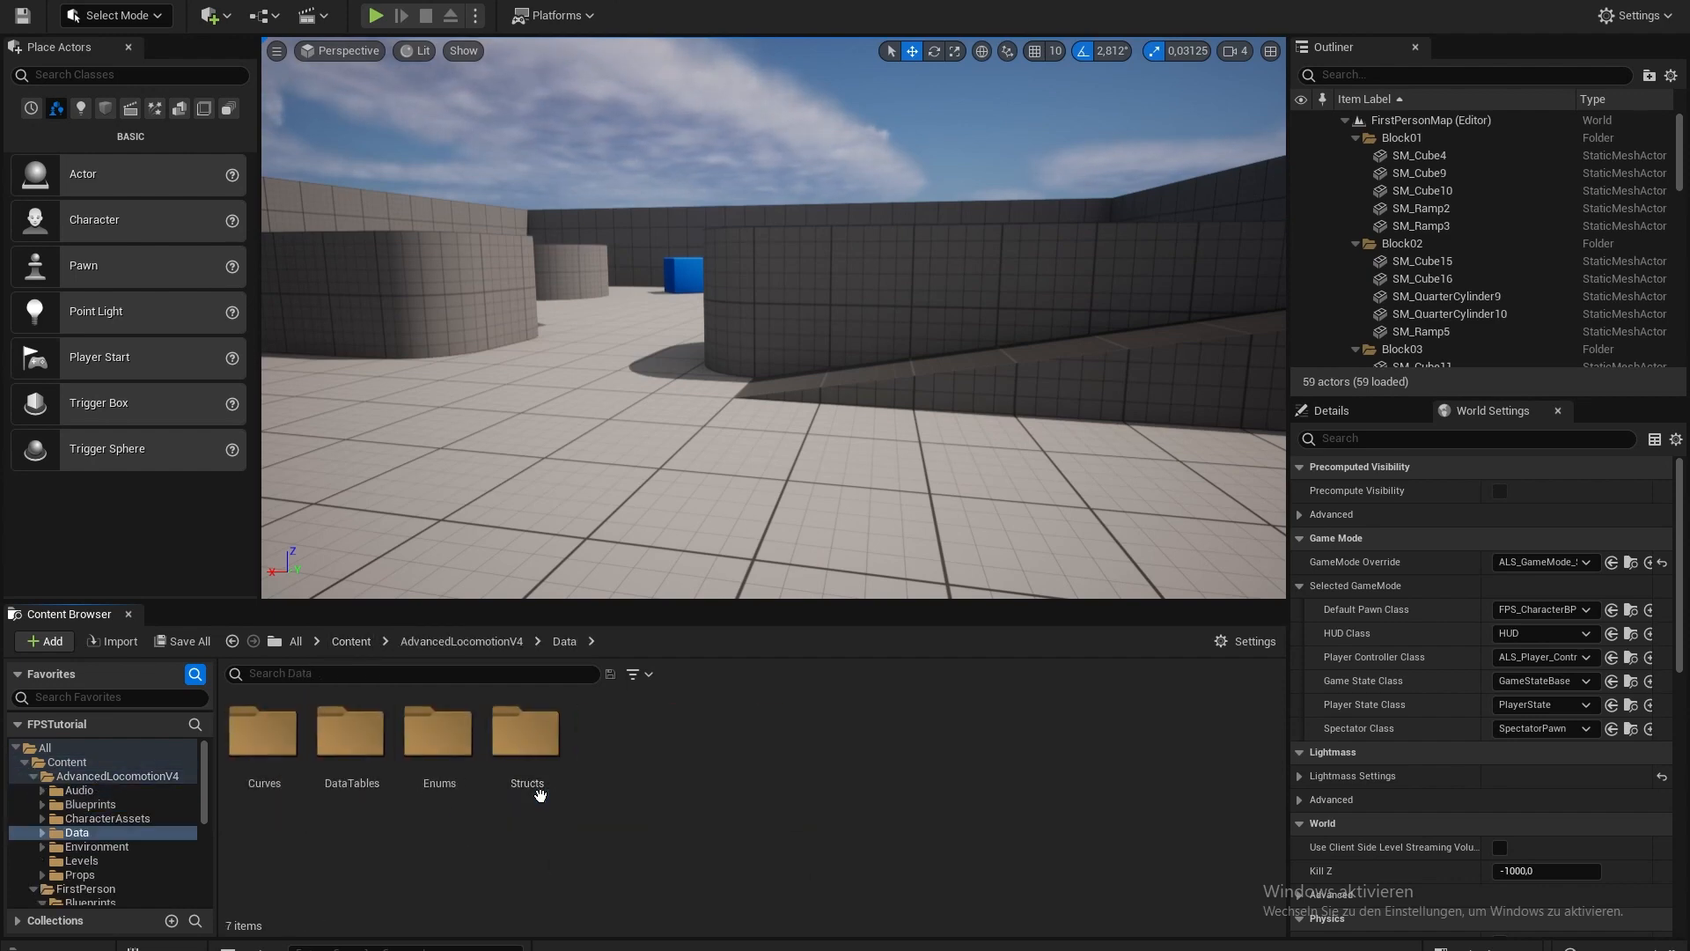
click(263, 732)
double_click(438, 735)
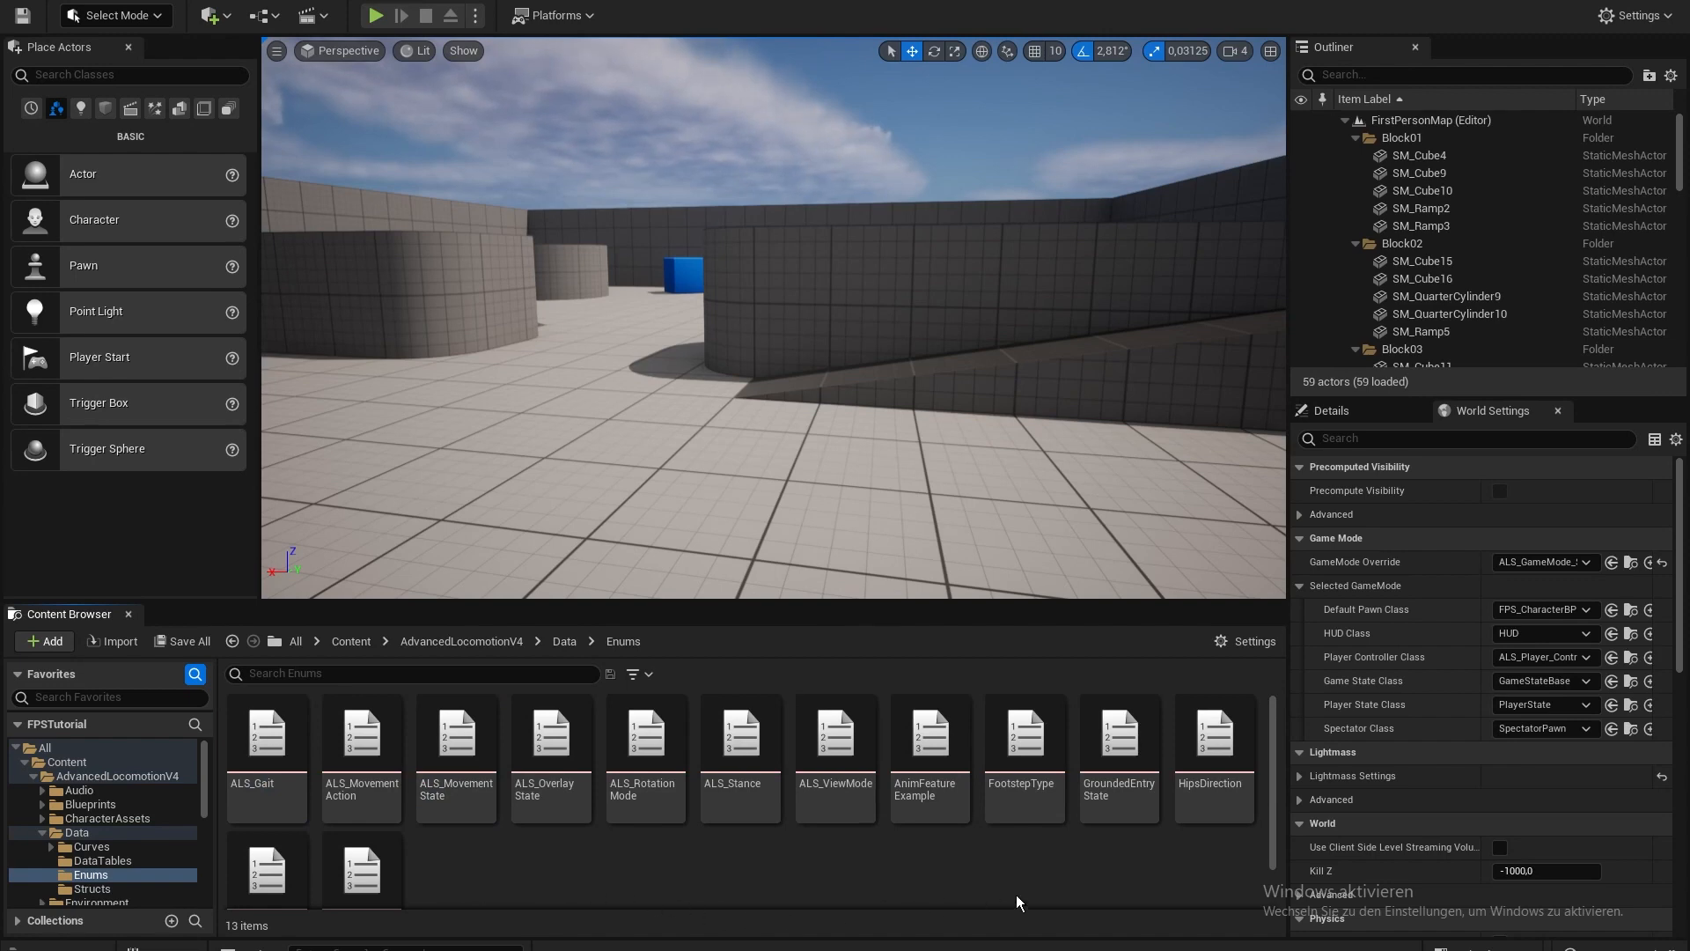
scroll(1104, 869, down, 1)
scroll(1093, 869, up, 1)
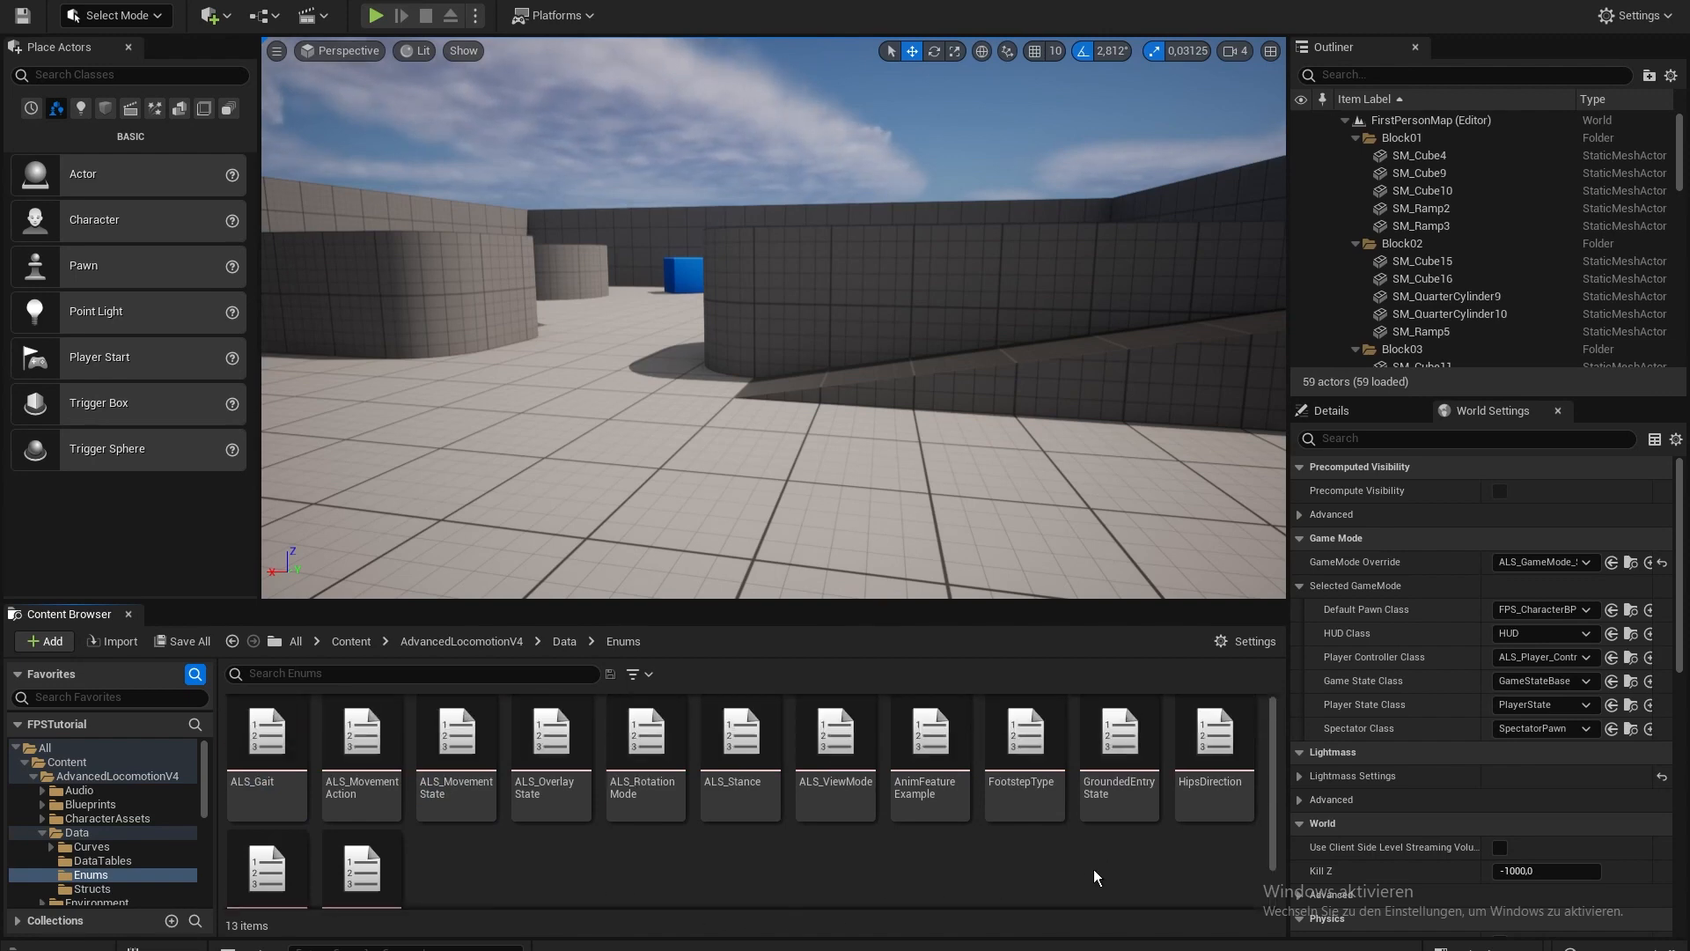
double_click(569, 778)
- Add an enumerator with the display name SV-89M to the overlay state enumeration
click(222, 16)
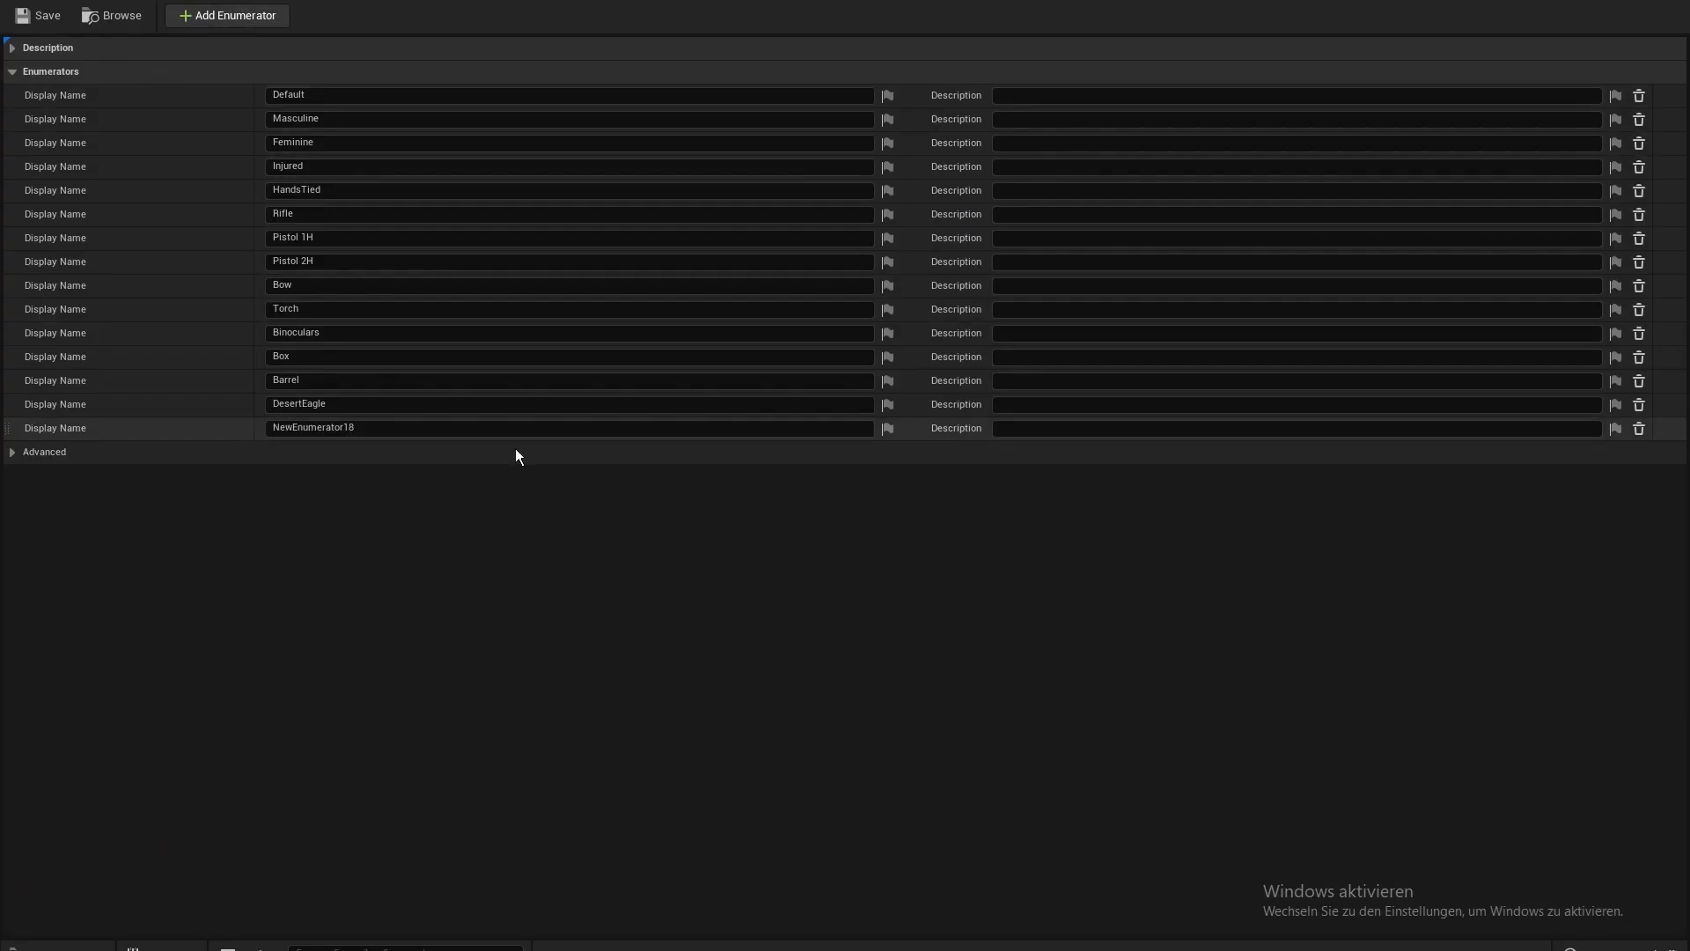
click(268, 428)
key(BackSpace)
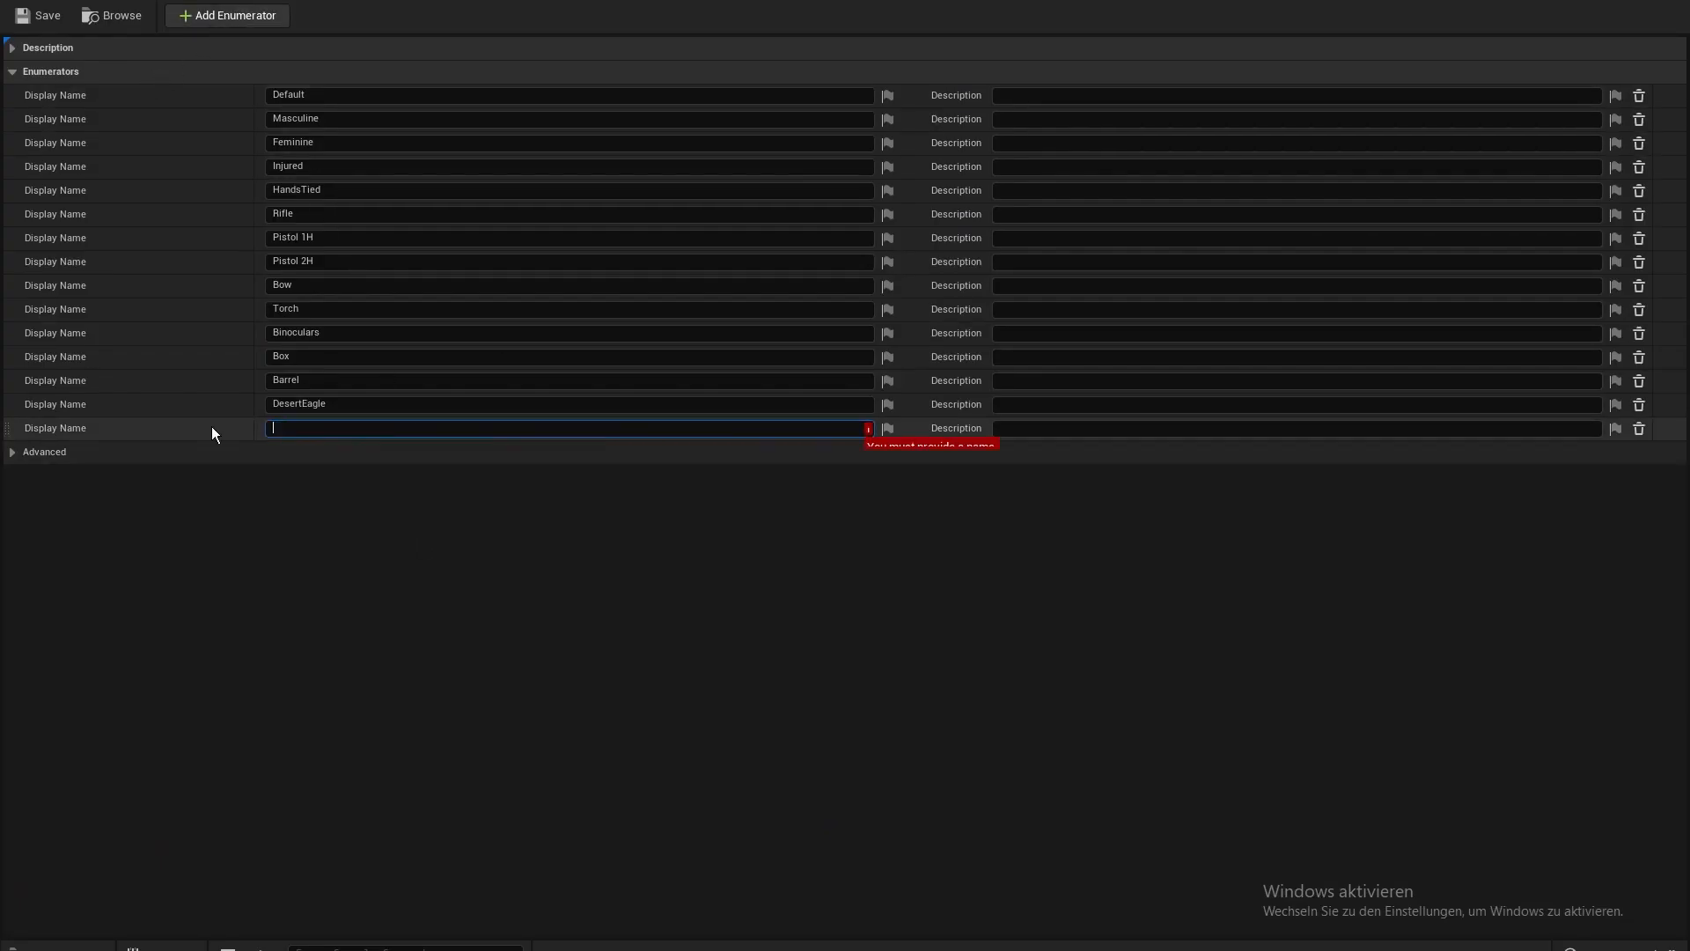
text(SV-89M)
key(Return)
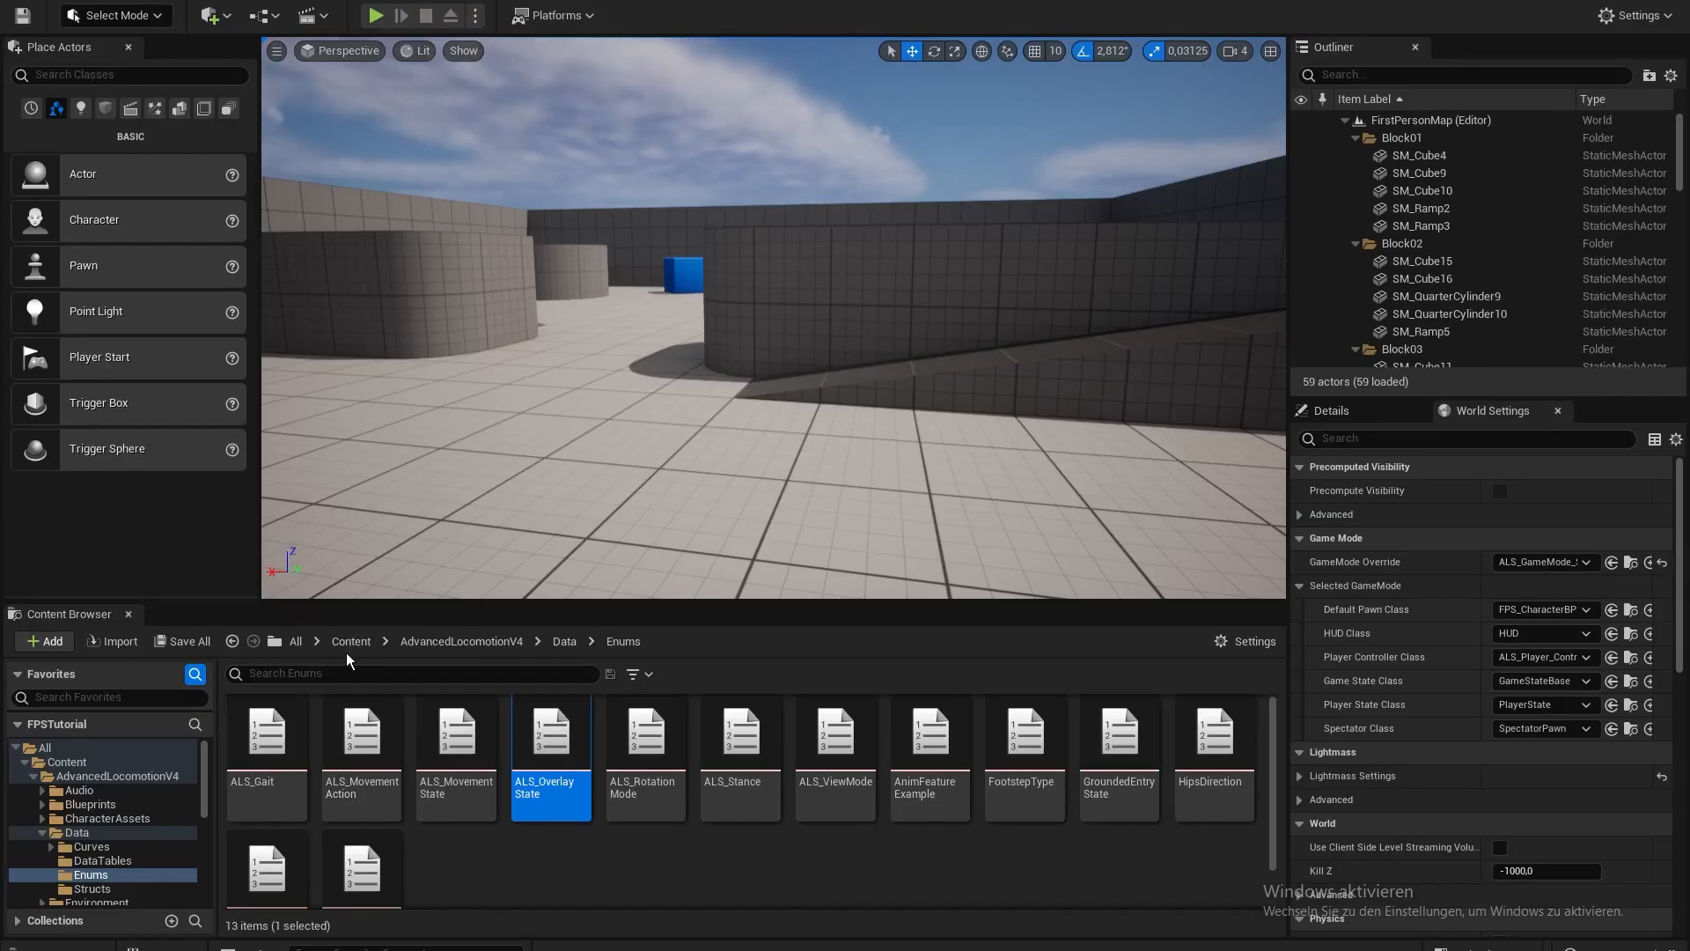
- Create a folder named SV-98M in FirstPerson's FirstPersonArms Animations folder and open it
click(348, 644)
double_click(350, 732)
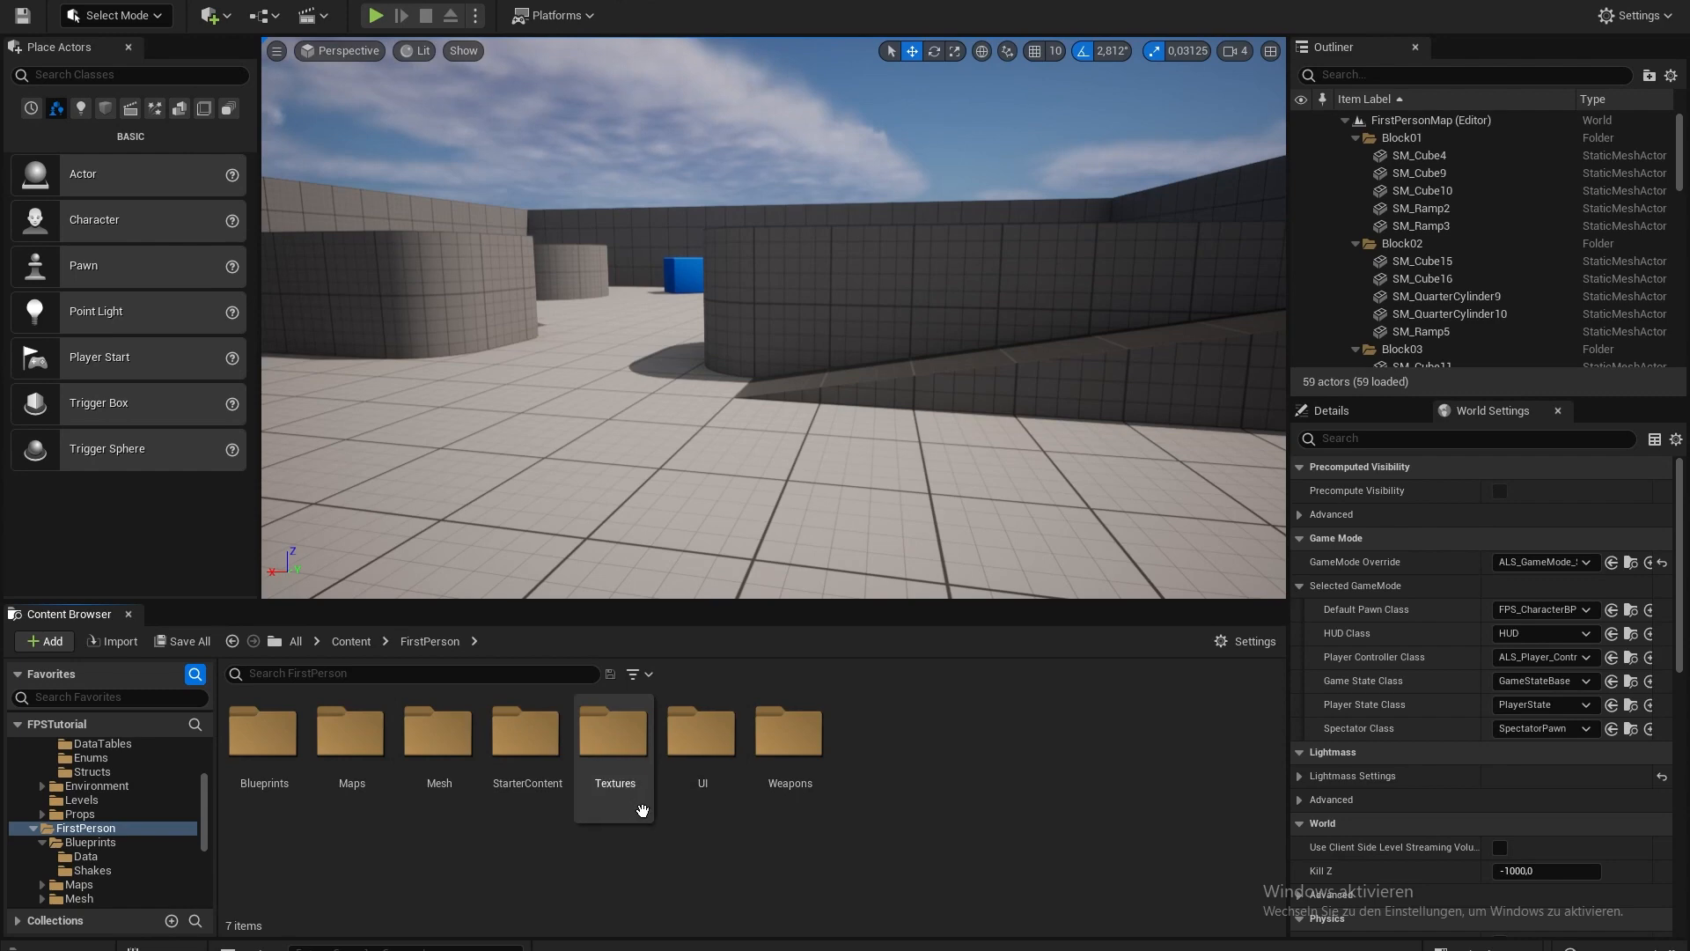
double_click(440, 734)
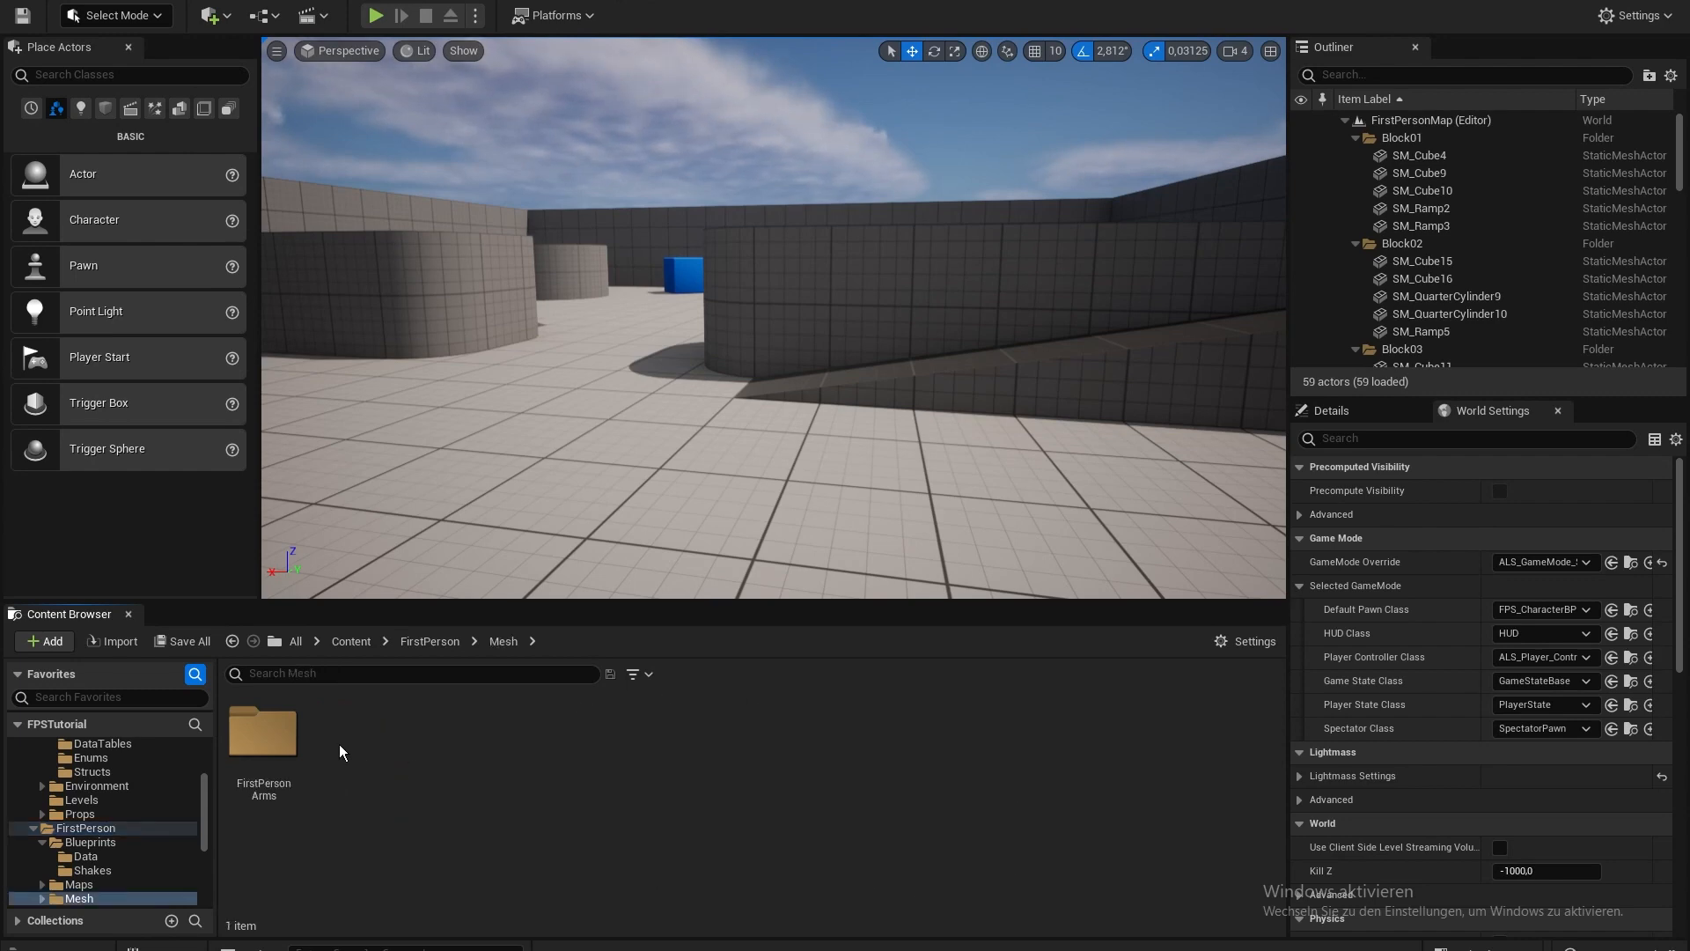
double_click(290, 730)
double_click(300, 733)
right_click(532, 759)
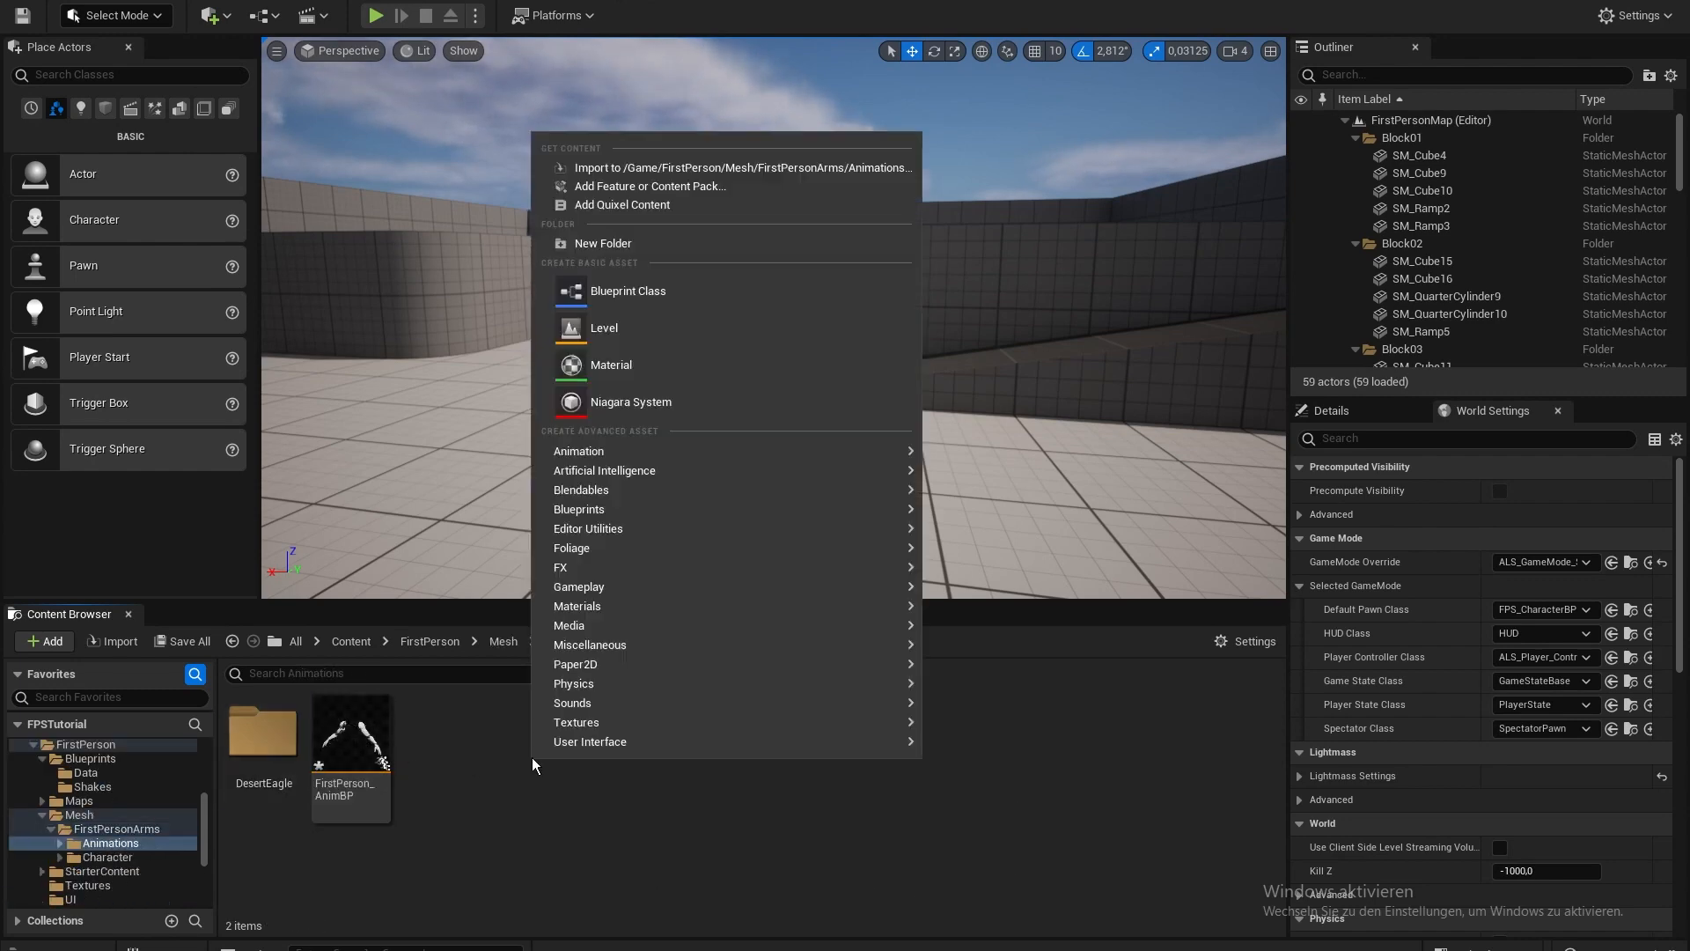
click(607, 240)
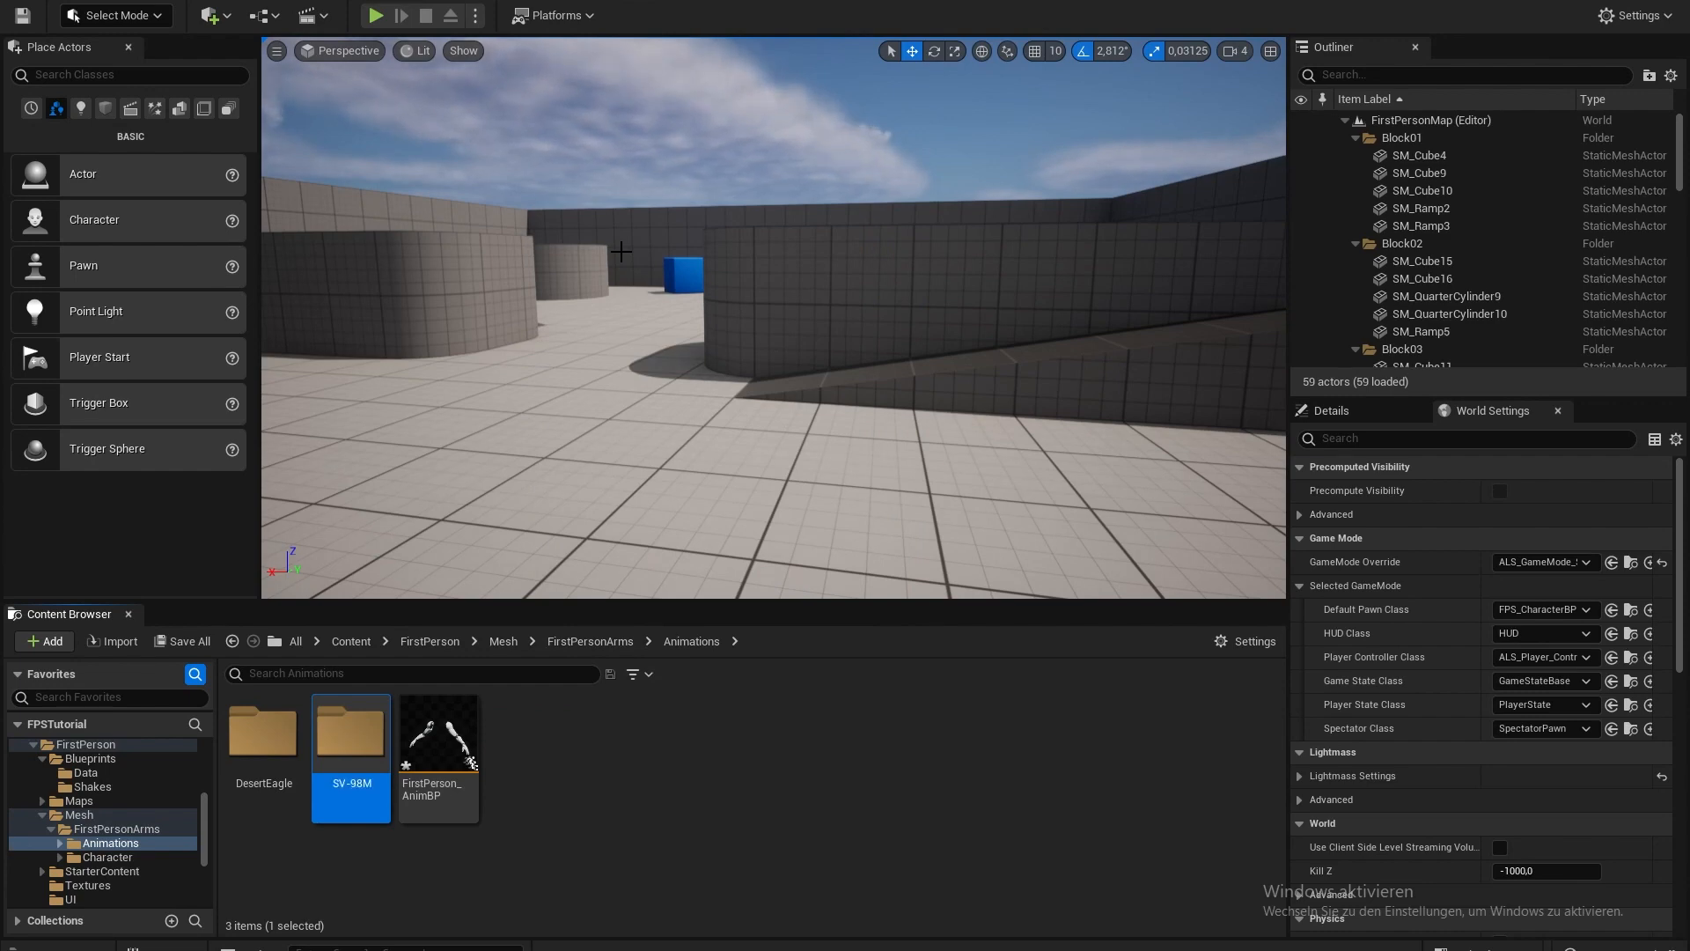
double_click(352, 732)
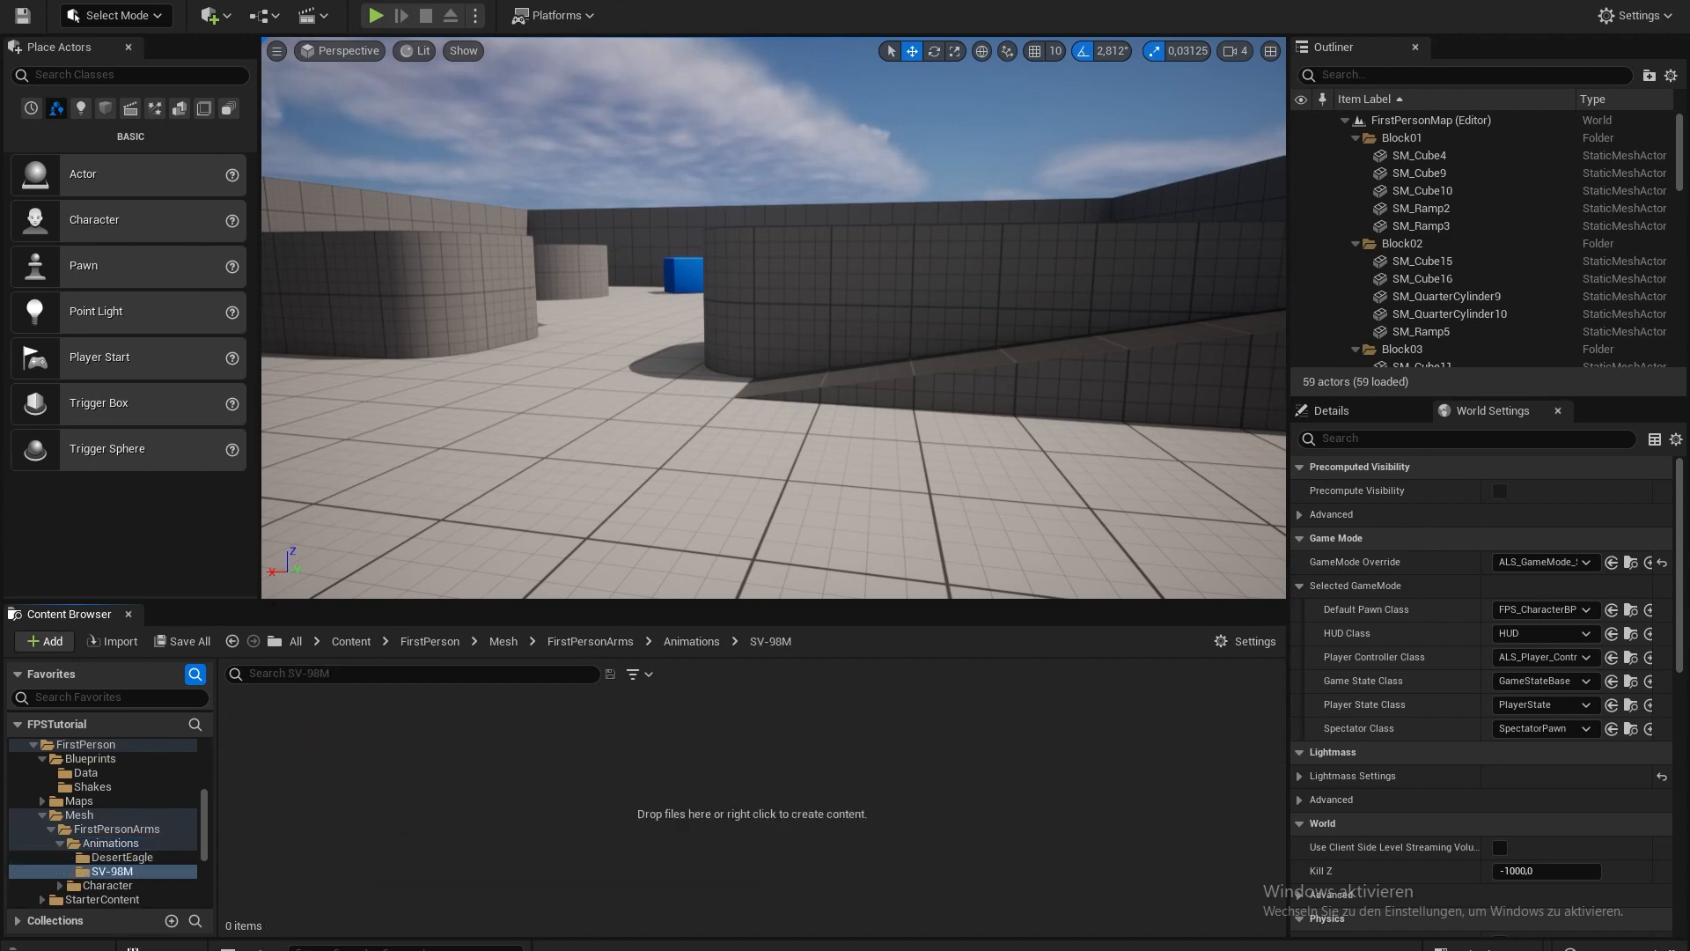
- Bring FP_SV-98M_Idle.fbx from the desktop FPSTutorial FP Animations SV-98M folder into the new SV-98M animation folder
click(294, 949)
click(425, 63)
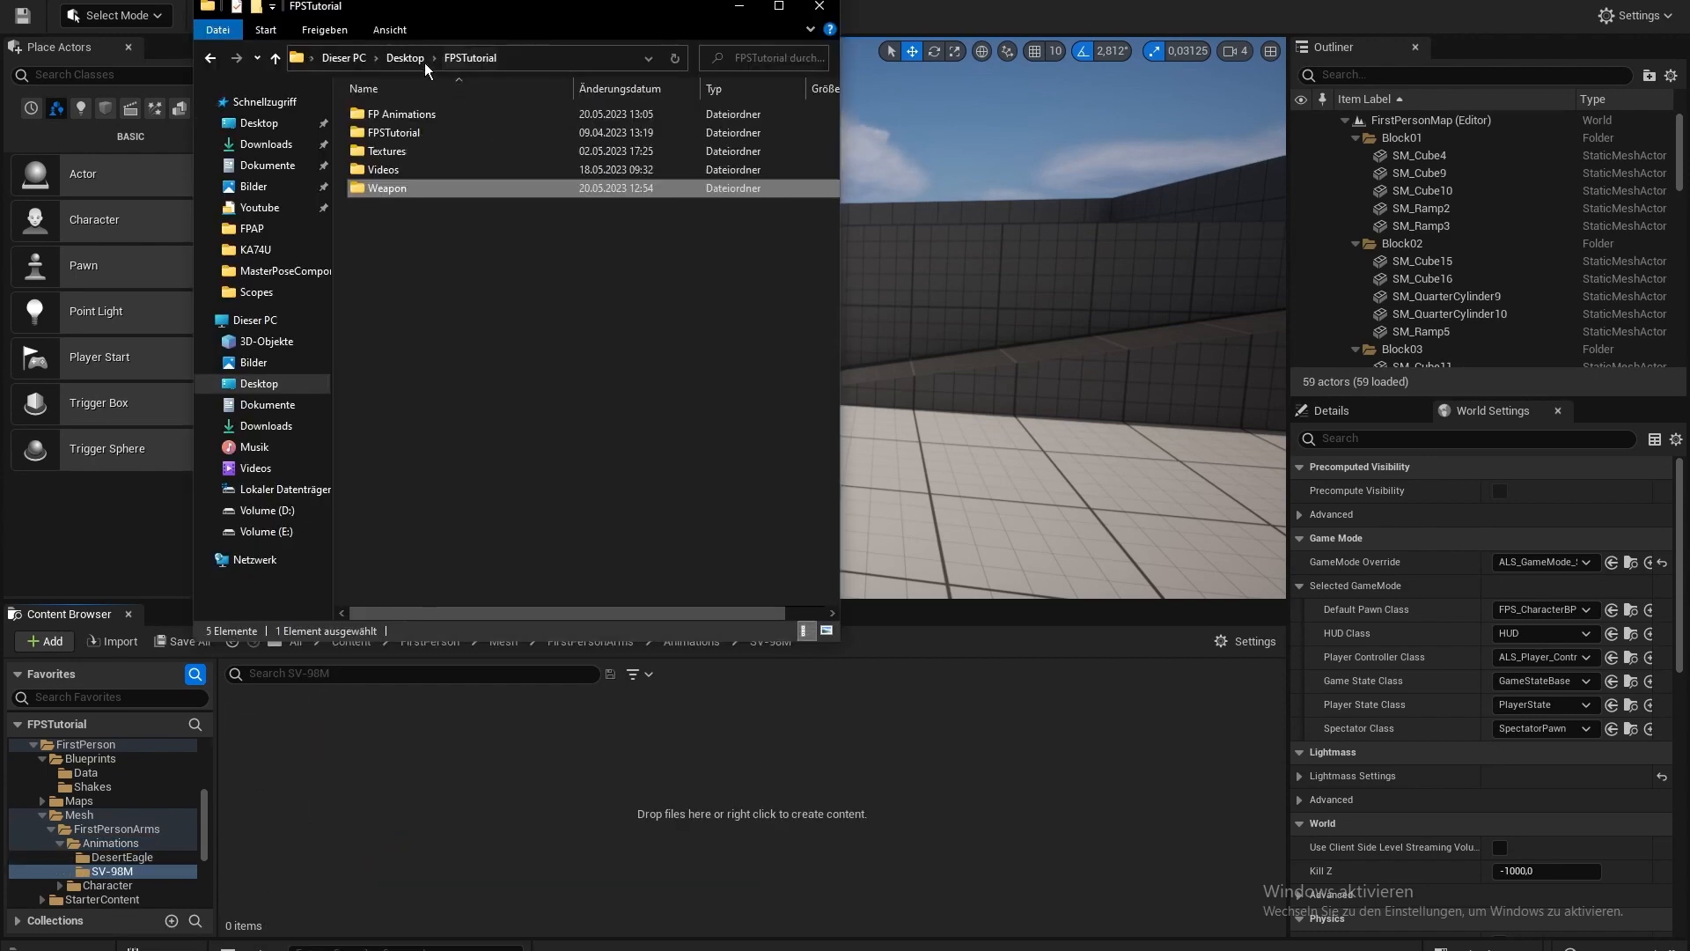
double_click(429, 114)
double_click(429, 132)
click(449, 115)
click(516, 151)
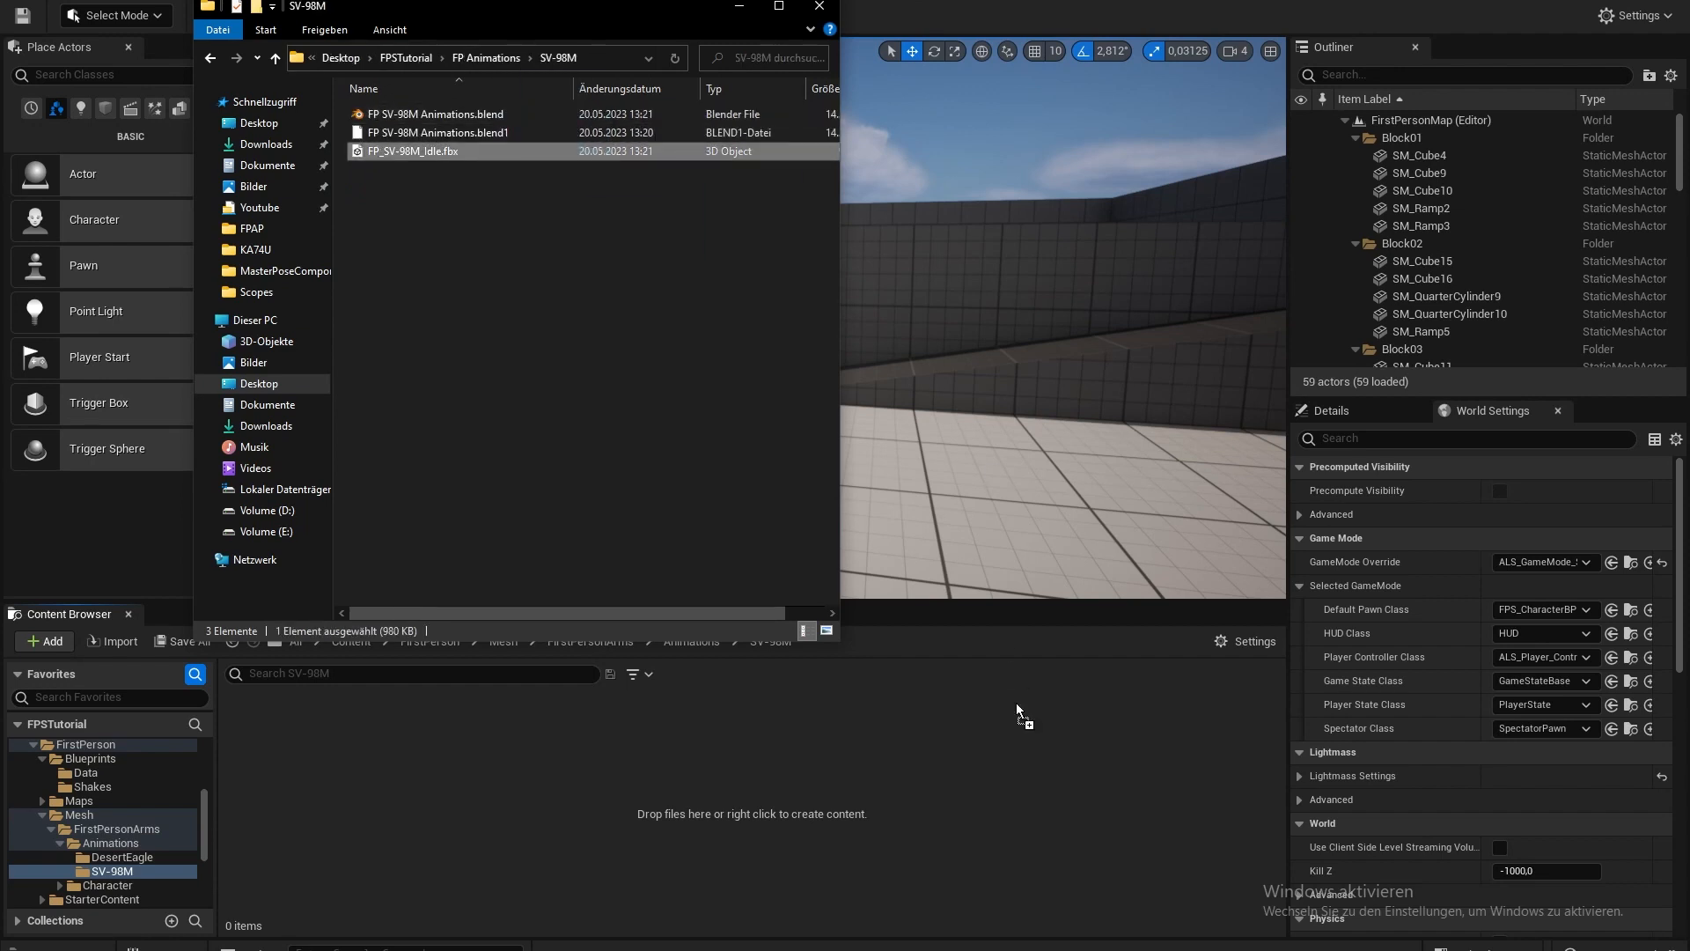
drag(1017, 702, 1012, 704)
- Assign the SK_Mannequin_Arms skeleton to the idle animation and import it
click(931, 252)
text(arm)
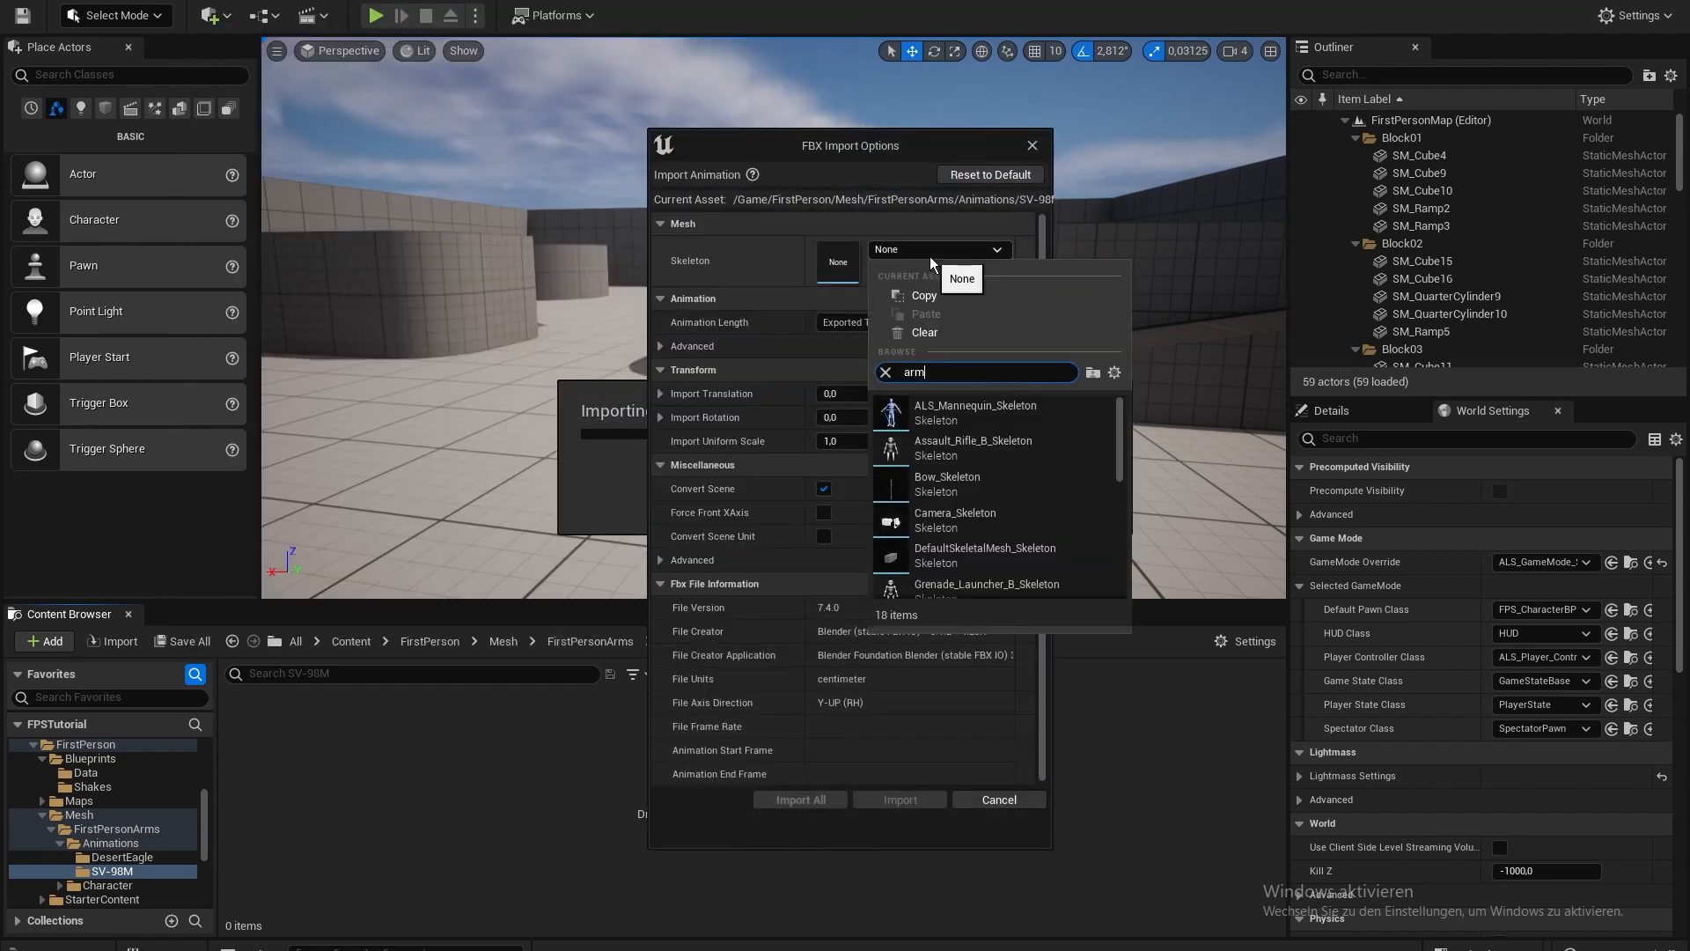
text(s)
click(1000, 412)
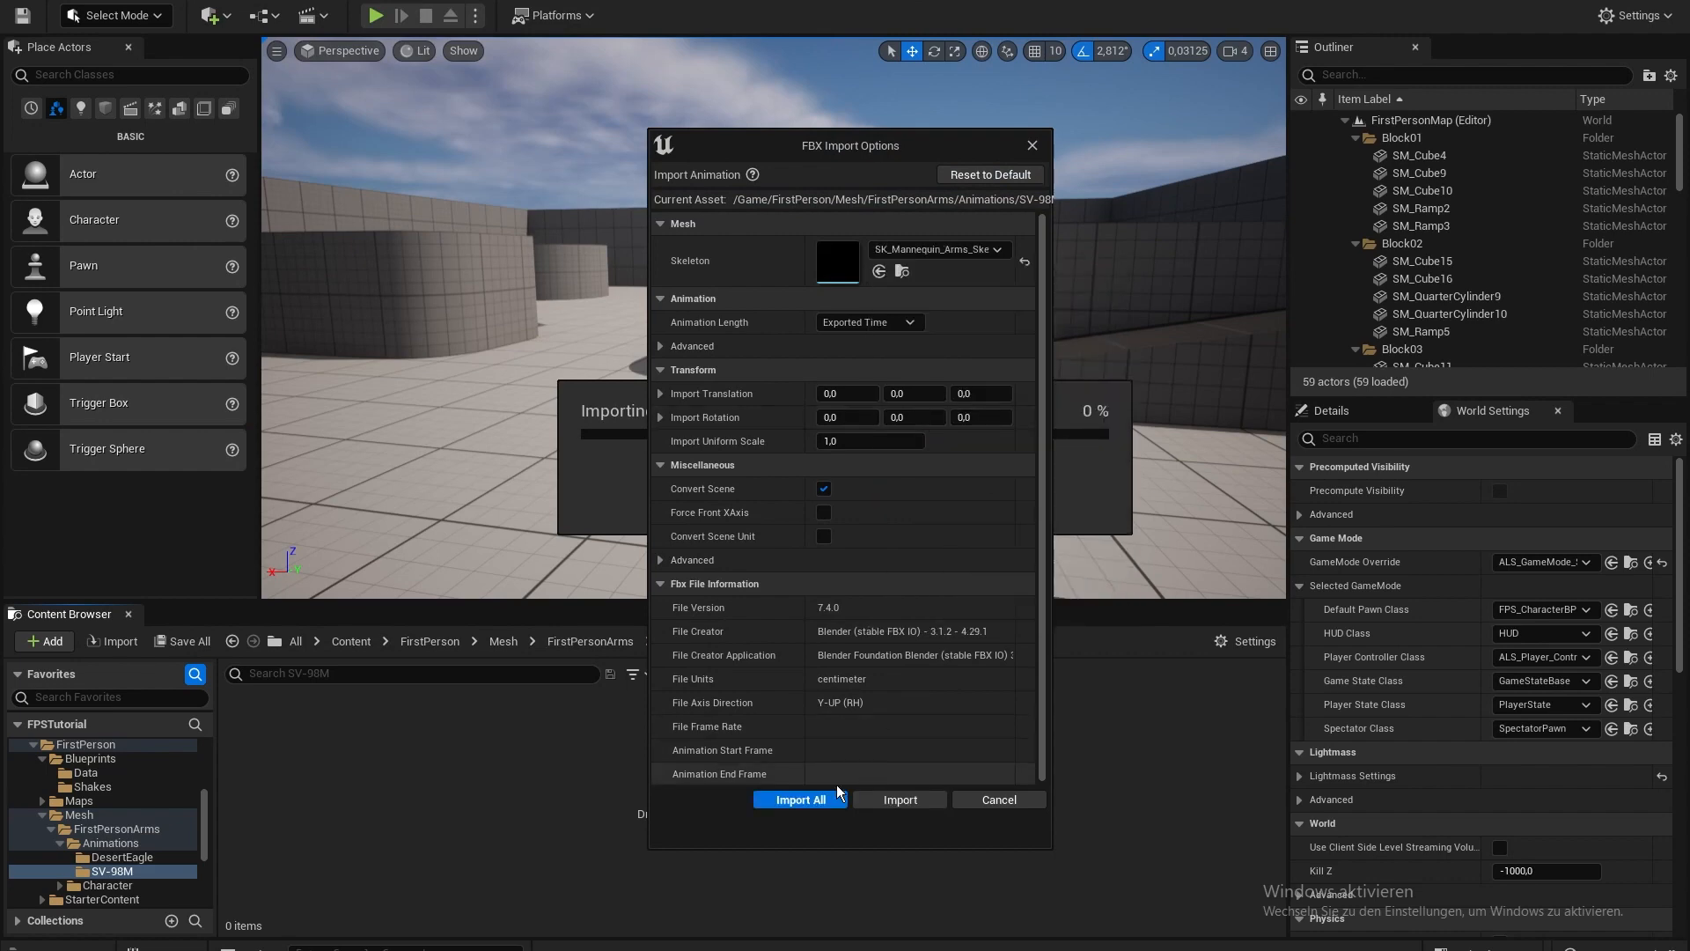
click(791, 807)
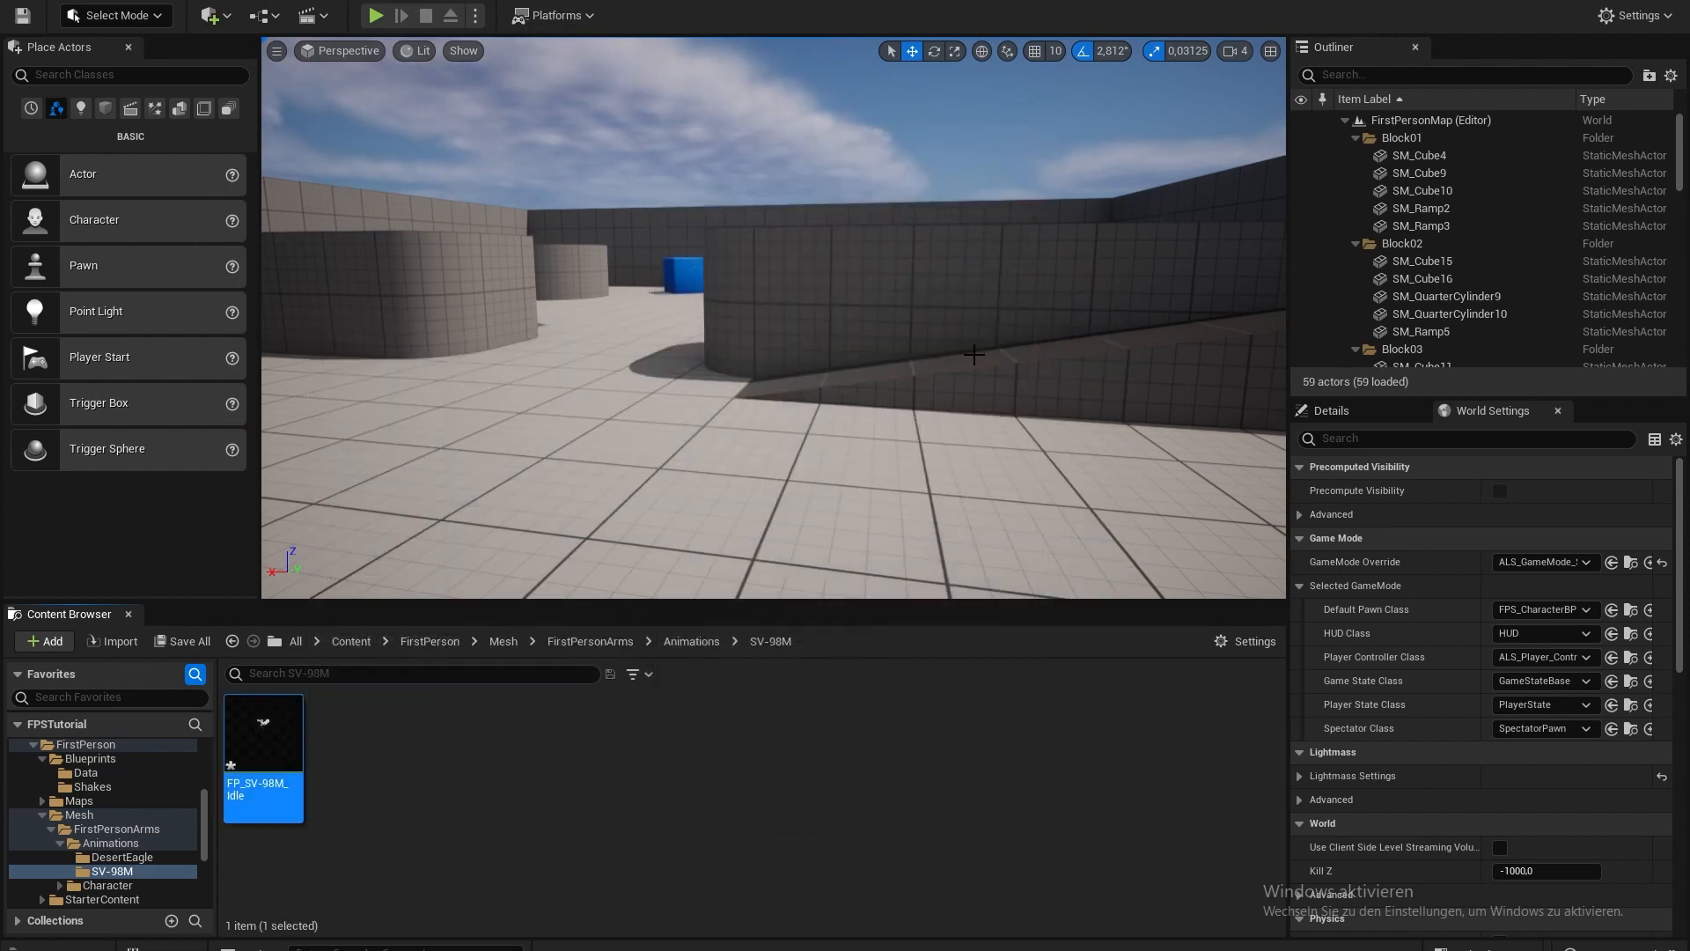
- Inspect the FP_SV-98M_Idle animation up close and preview it on the arms skeleton in the skeleton editor
right_drag(872, 139, 687, 110)
key(w)
key(d)
mouse_move(926, 218)
right_down()
mouse_move(858, 242)
mouse_move(898, 233)
right_up()
key(w)
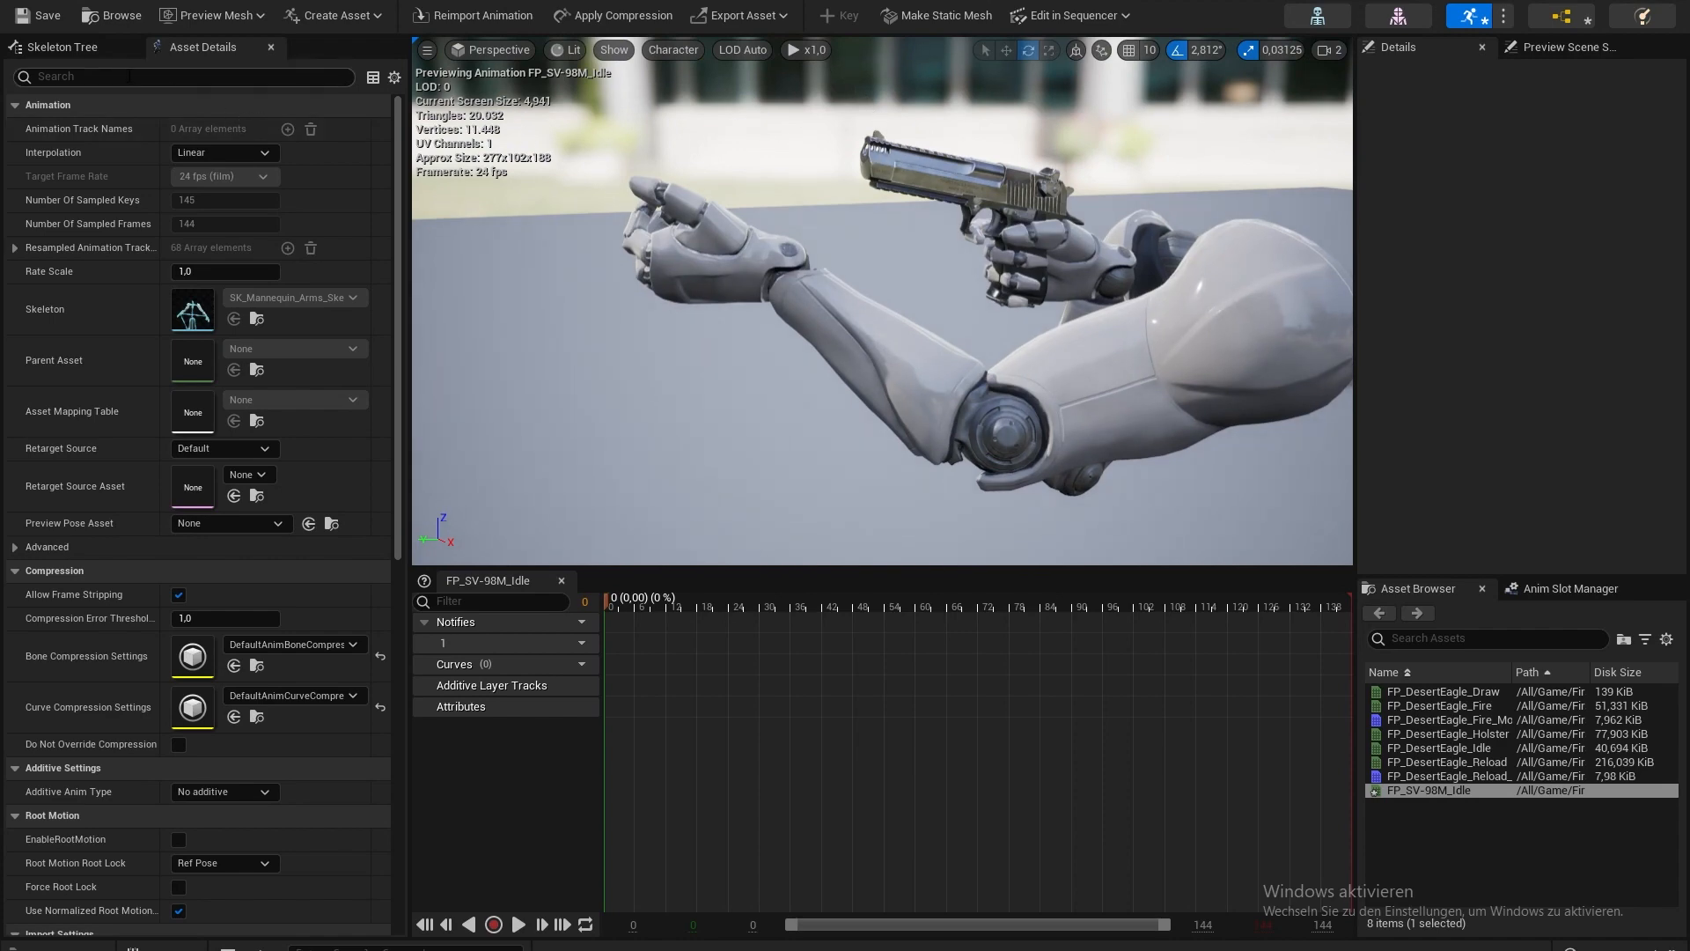
click(1318, 16)
click(361, 17)
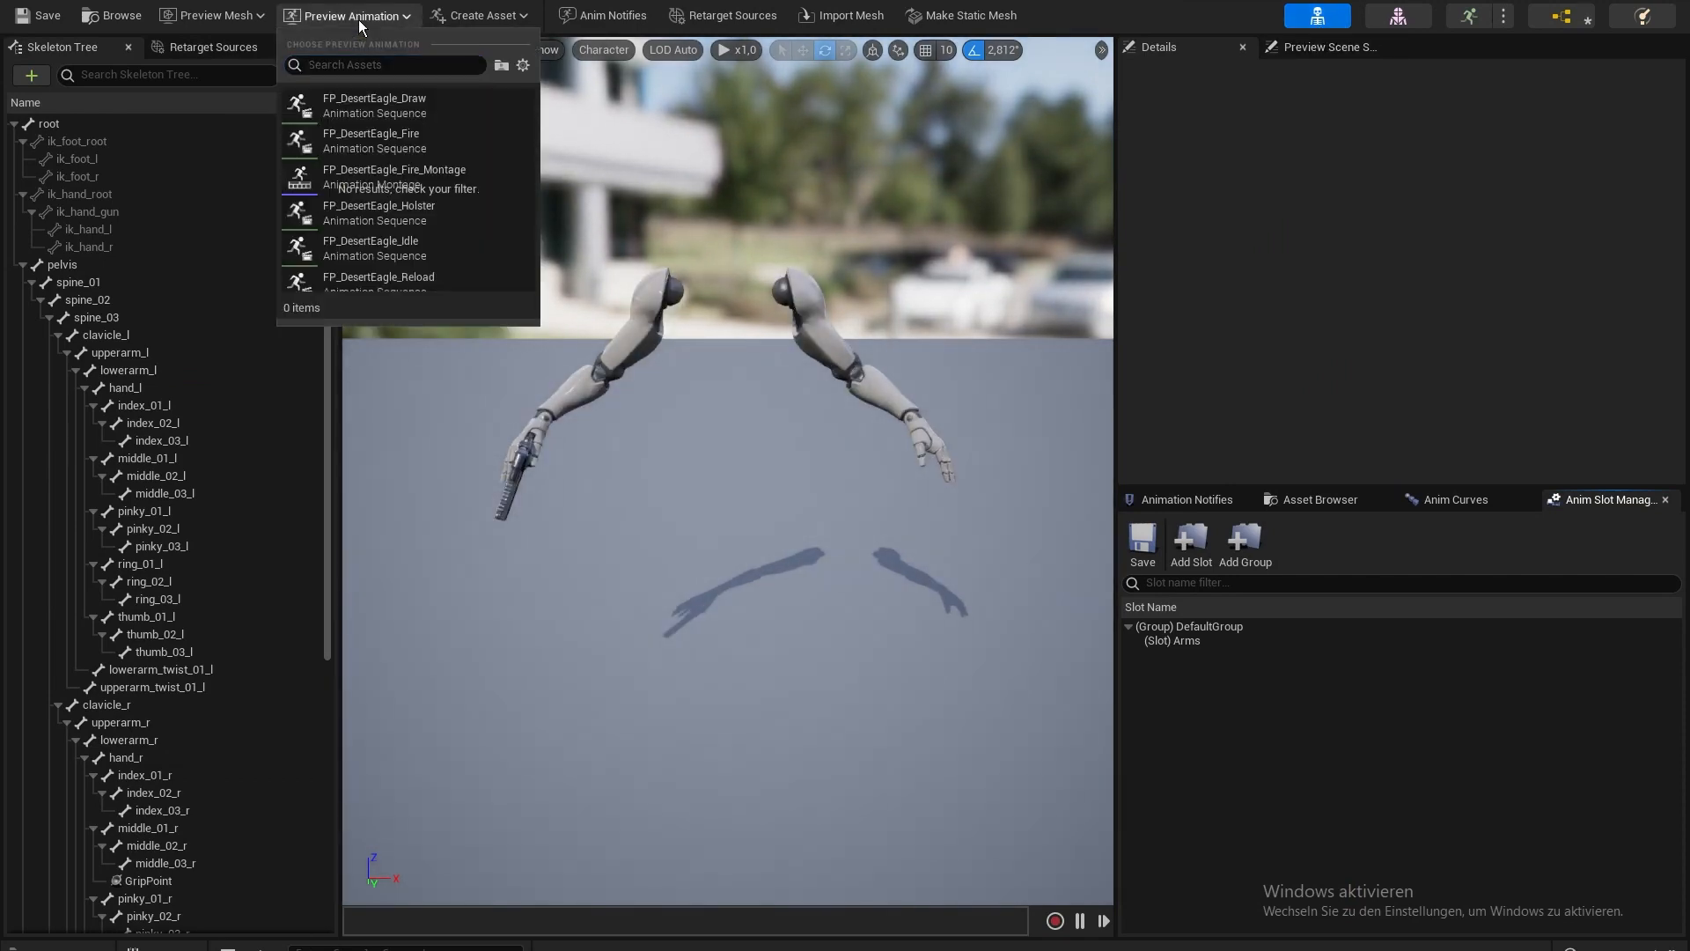
click(425, 276)
right_drag(845, 360, 449, 275)
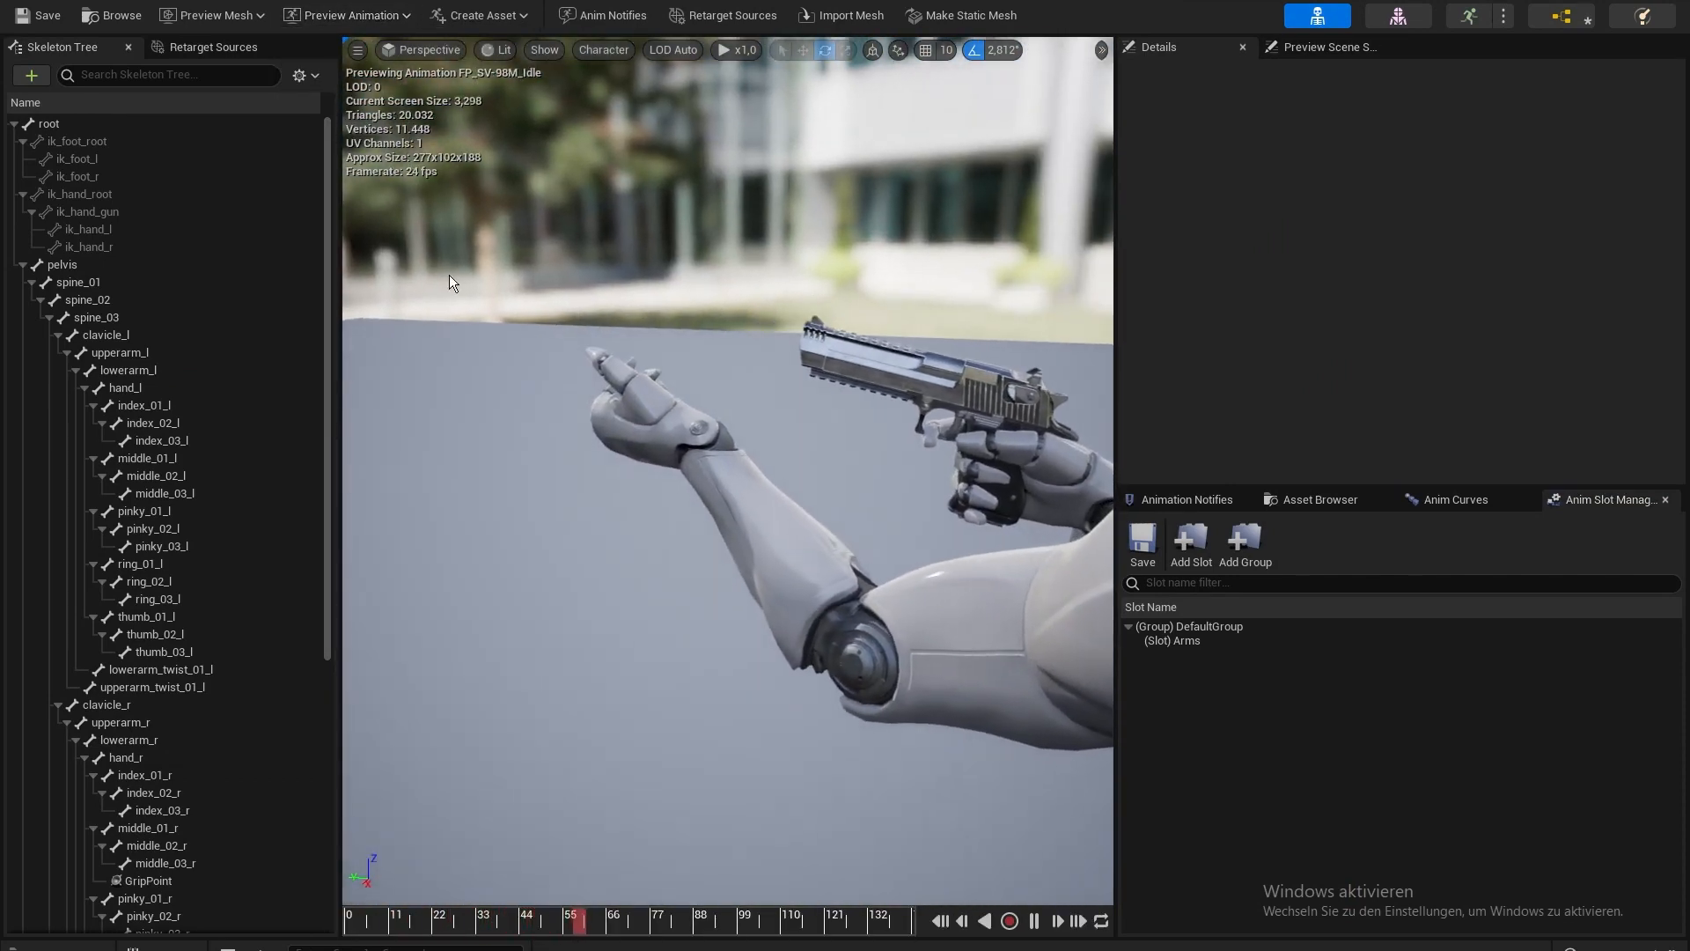
- Remove all attached preview assets from the arms skeleton
scroll(215, 415, down, 8)
click(204, 424)
right_click(204, 424)
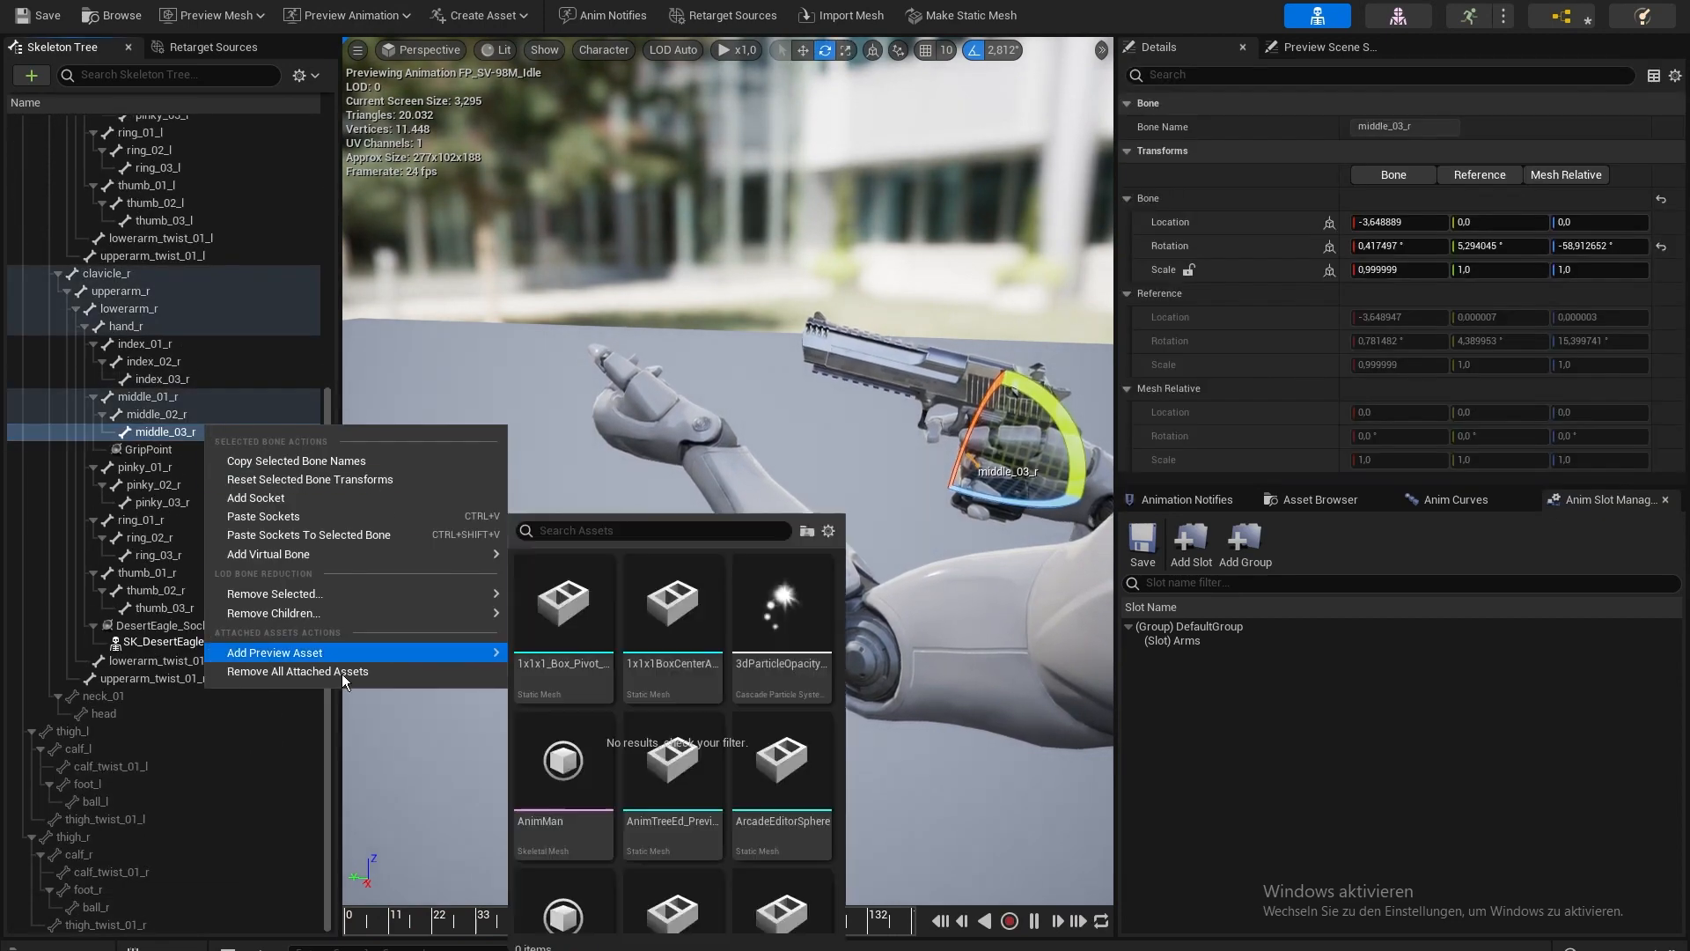
click(351, 673)
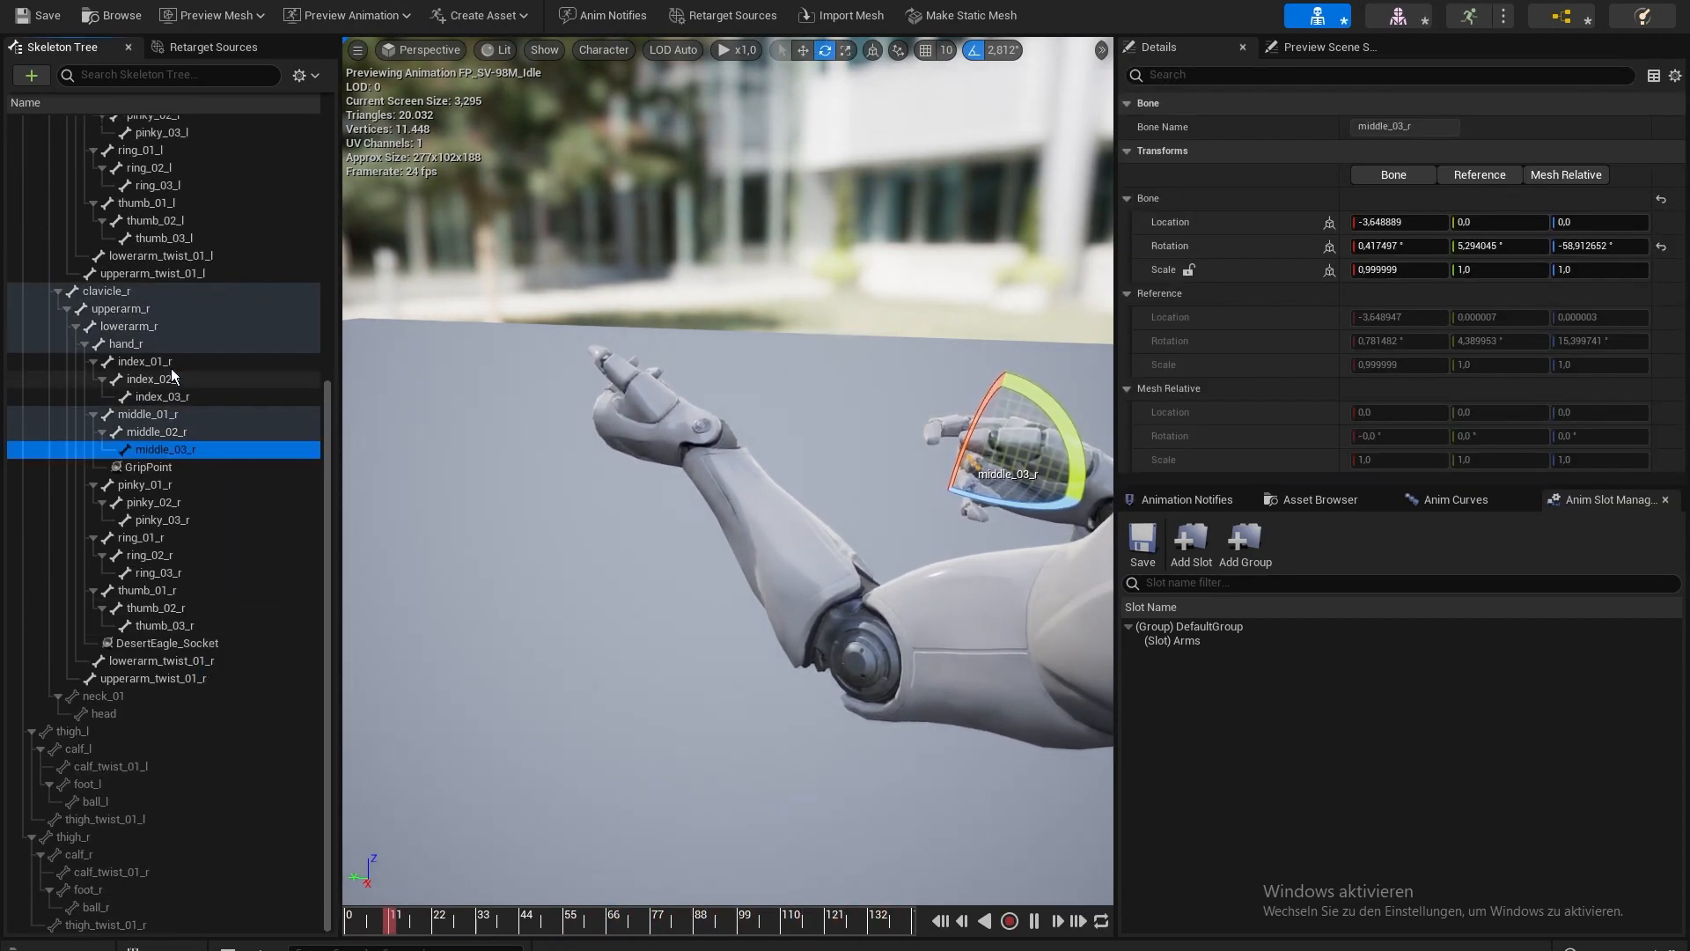
- Add a socket to the hand_r bone and name it SV-89M_Socket
click(154, 342)
right_click(152, 342)
click(251, 423)
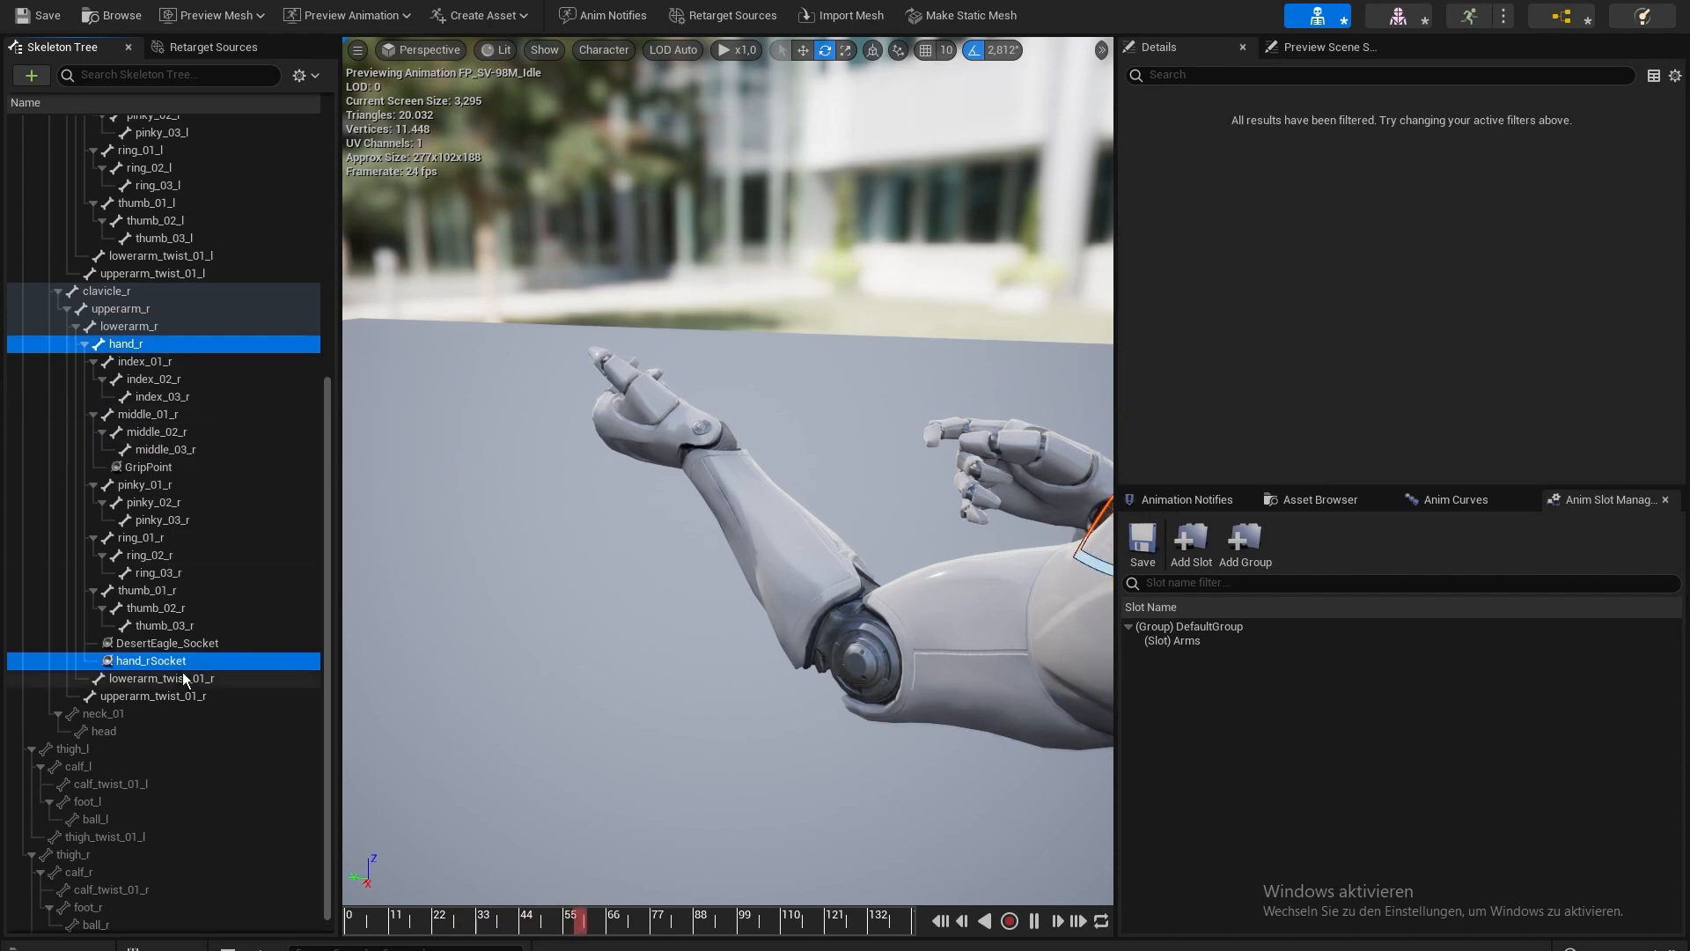
text(S)
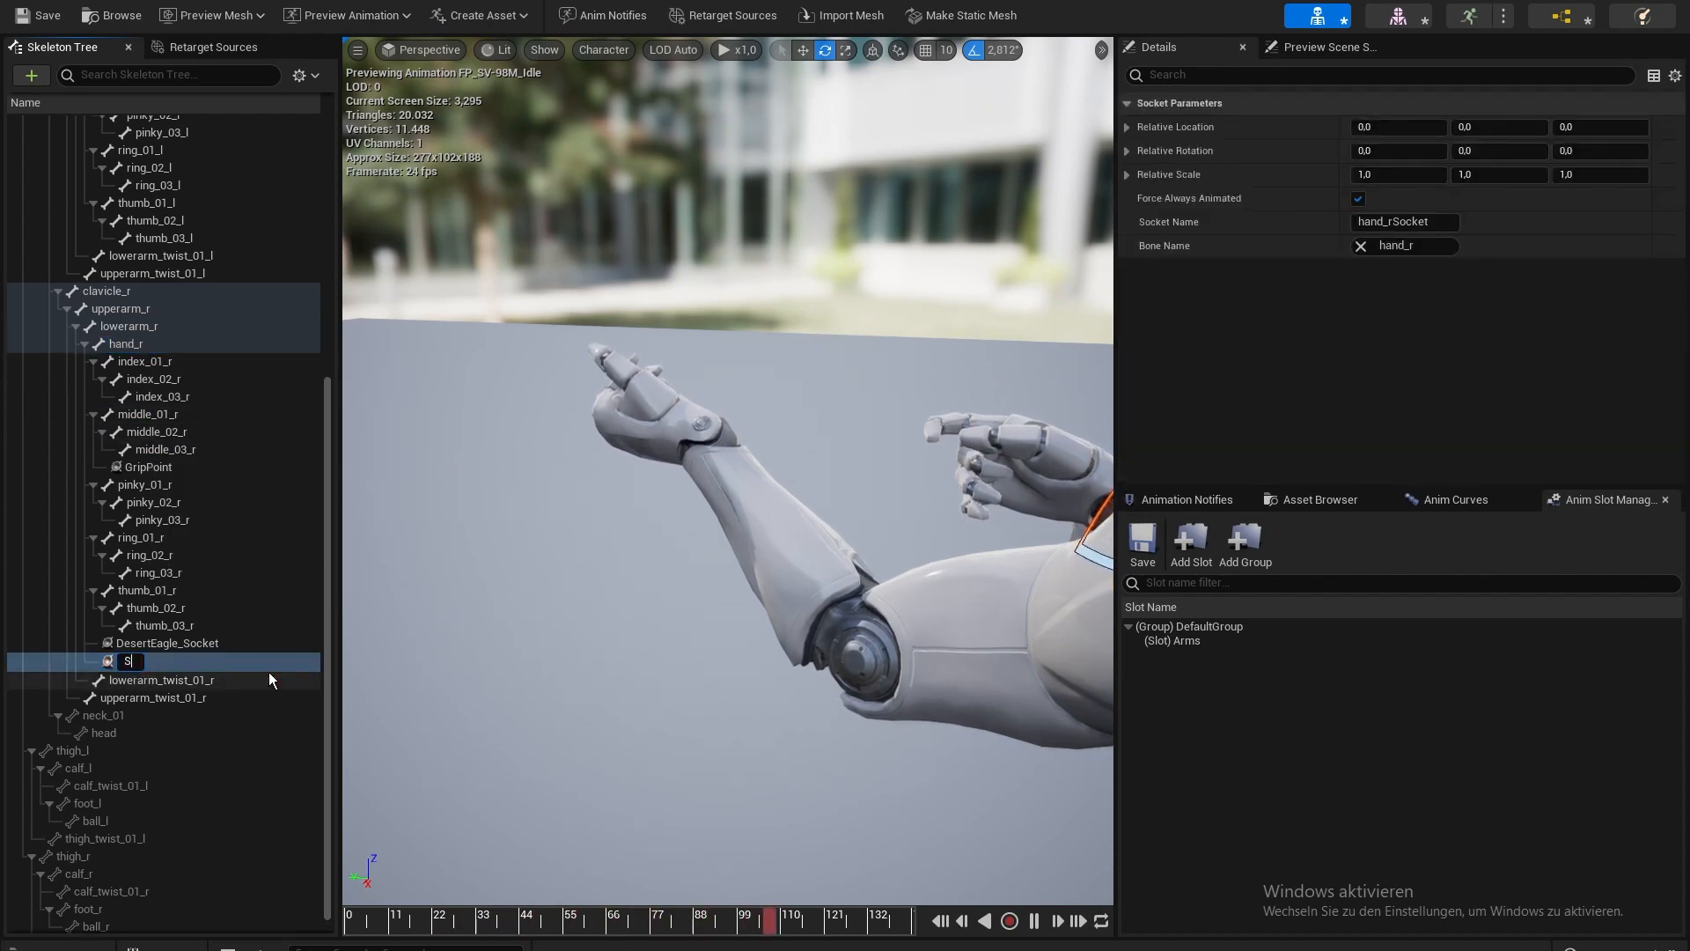
text(V-89_S)
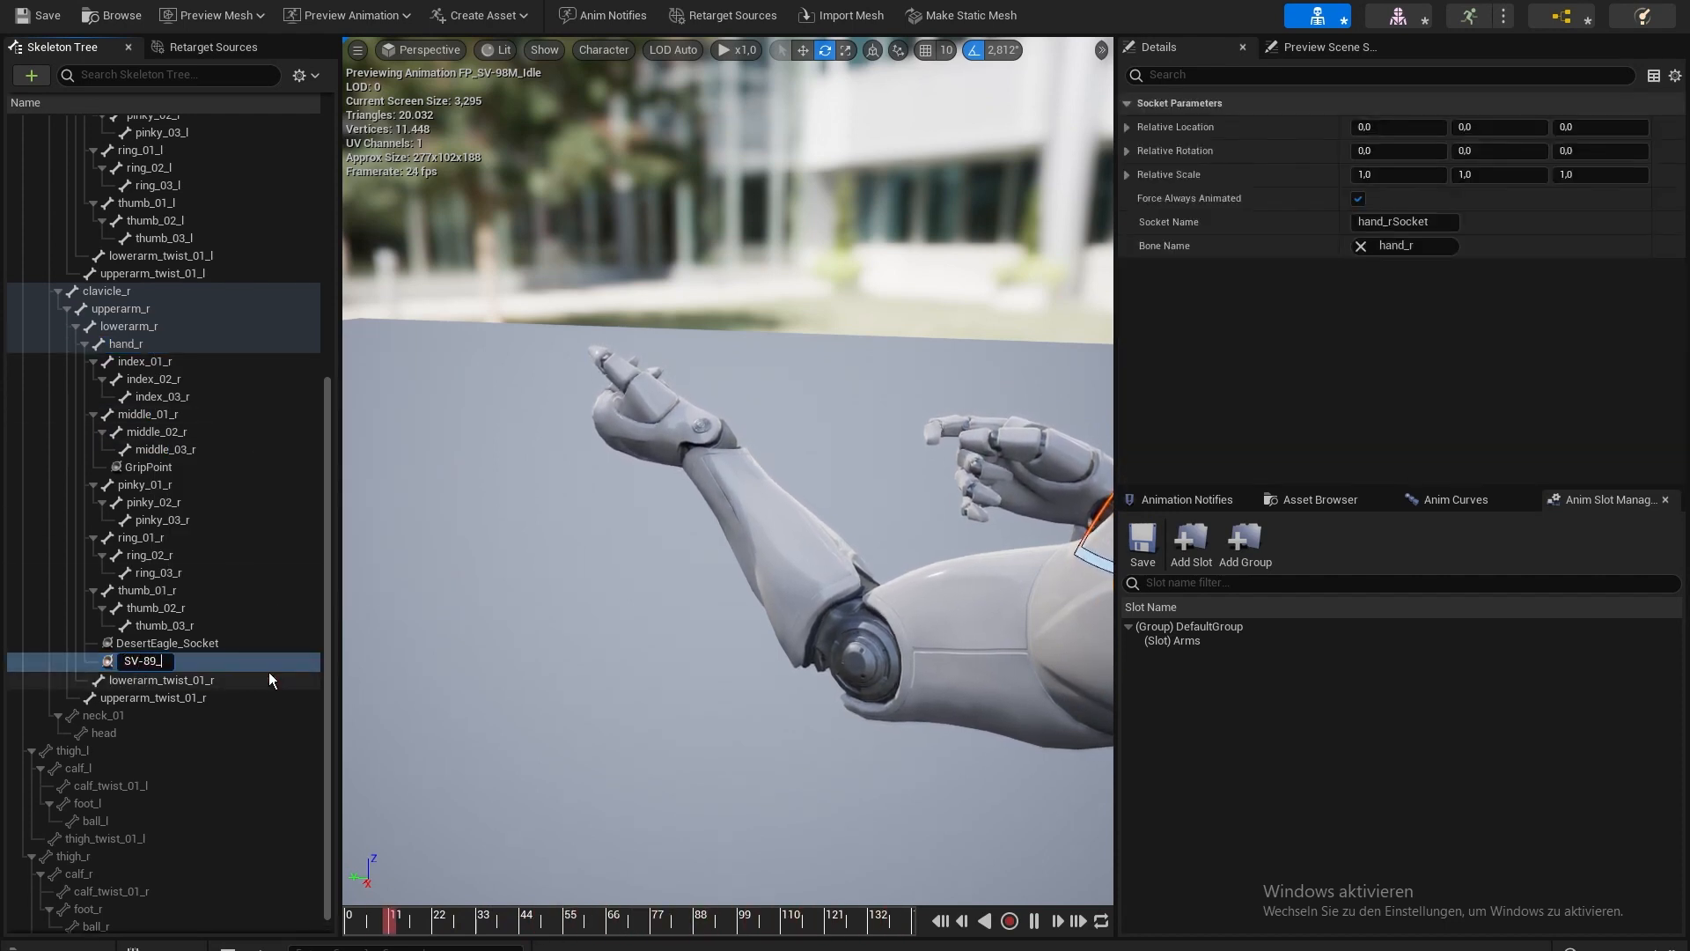
key(BackSpace)
key(BackSpace)
text(M_)
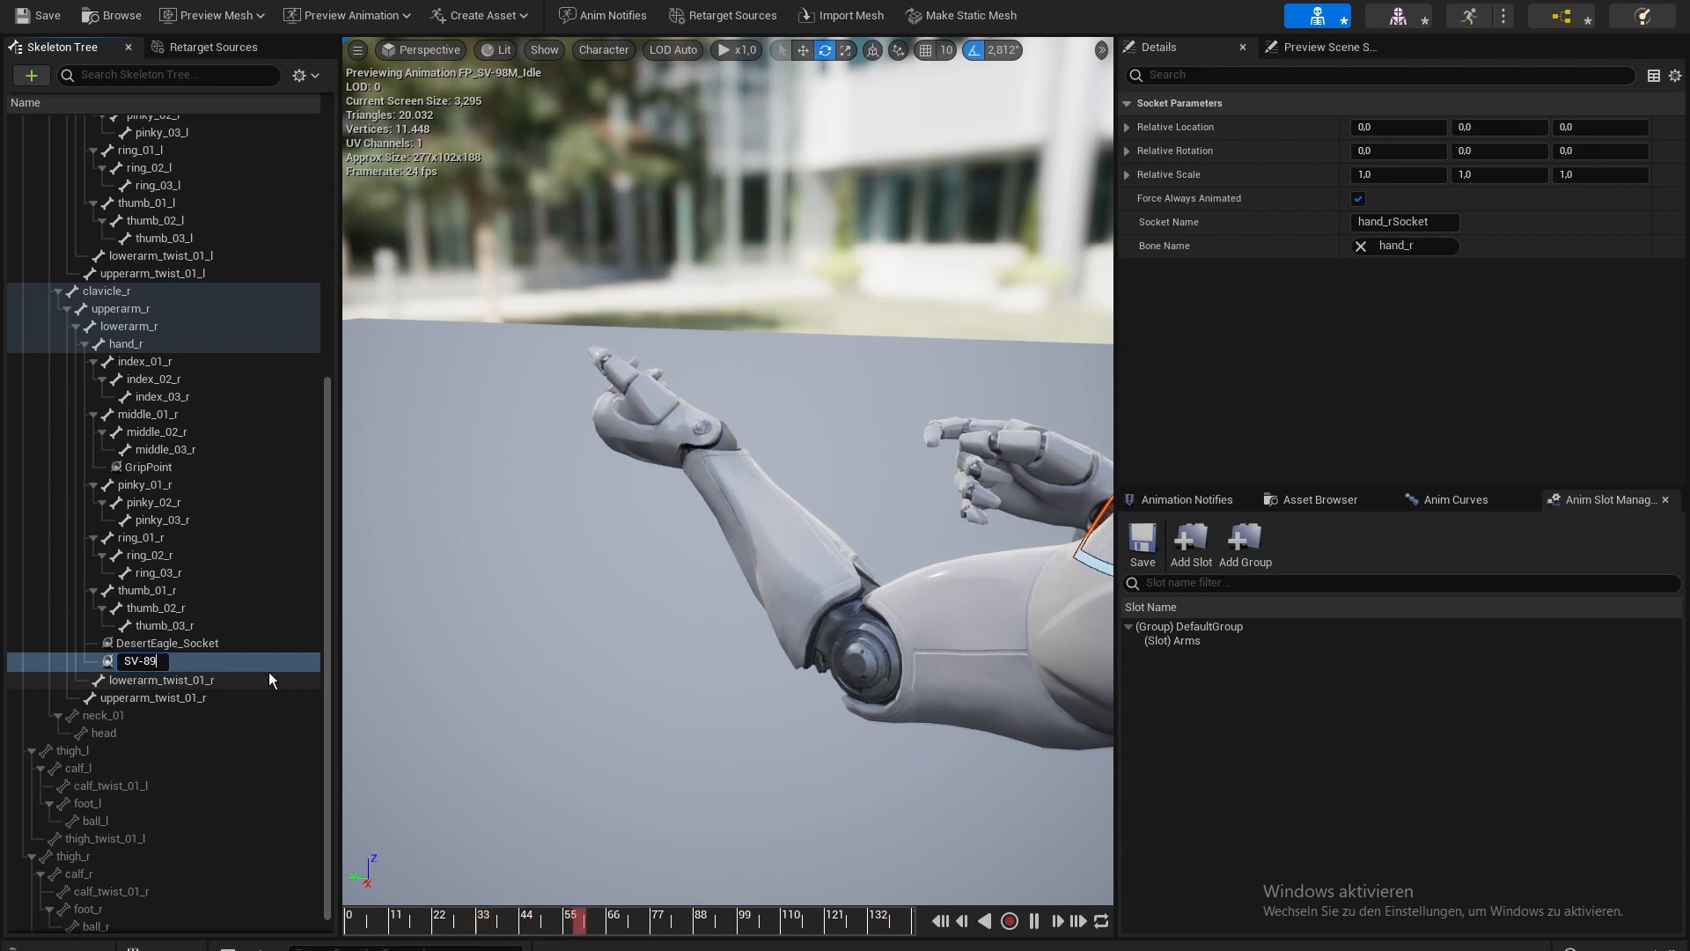
text(Socket)
key(Return)
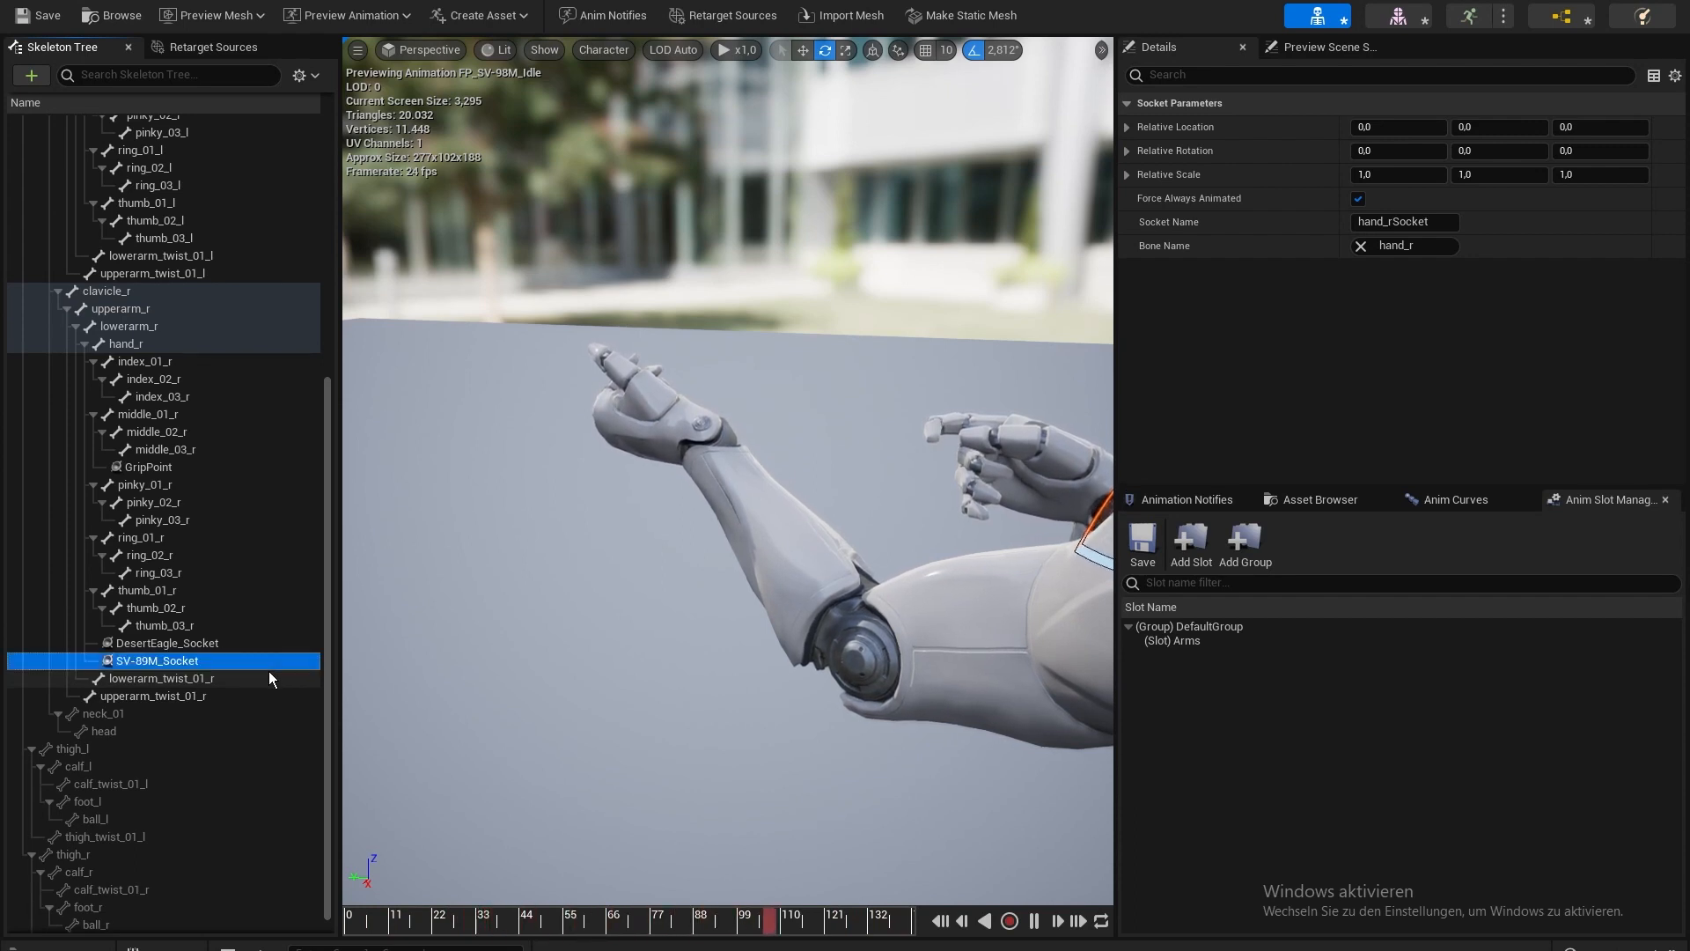
- Attach the SK_SV-98M skeletal mesh to SV-89M_Socket as a preview asset and view it from the front of the arms
right_click(255, 660)
mouse_move(383, 867)
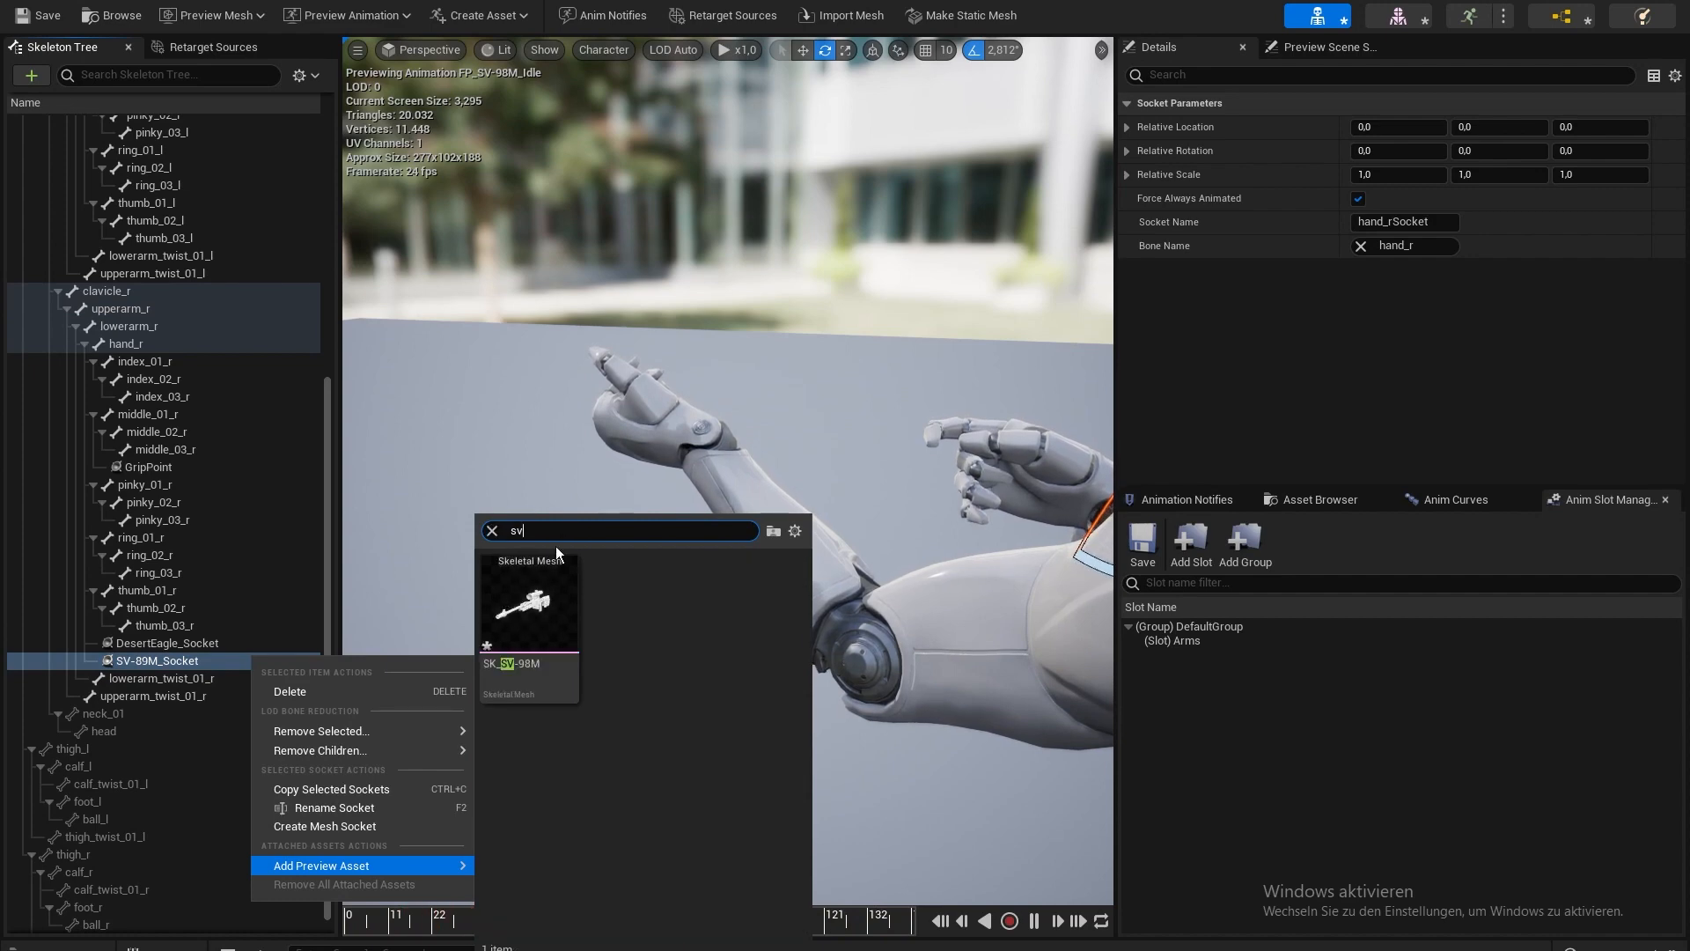
click(529, 607)
right_drag(758, 437, 1012, 453)
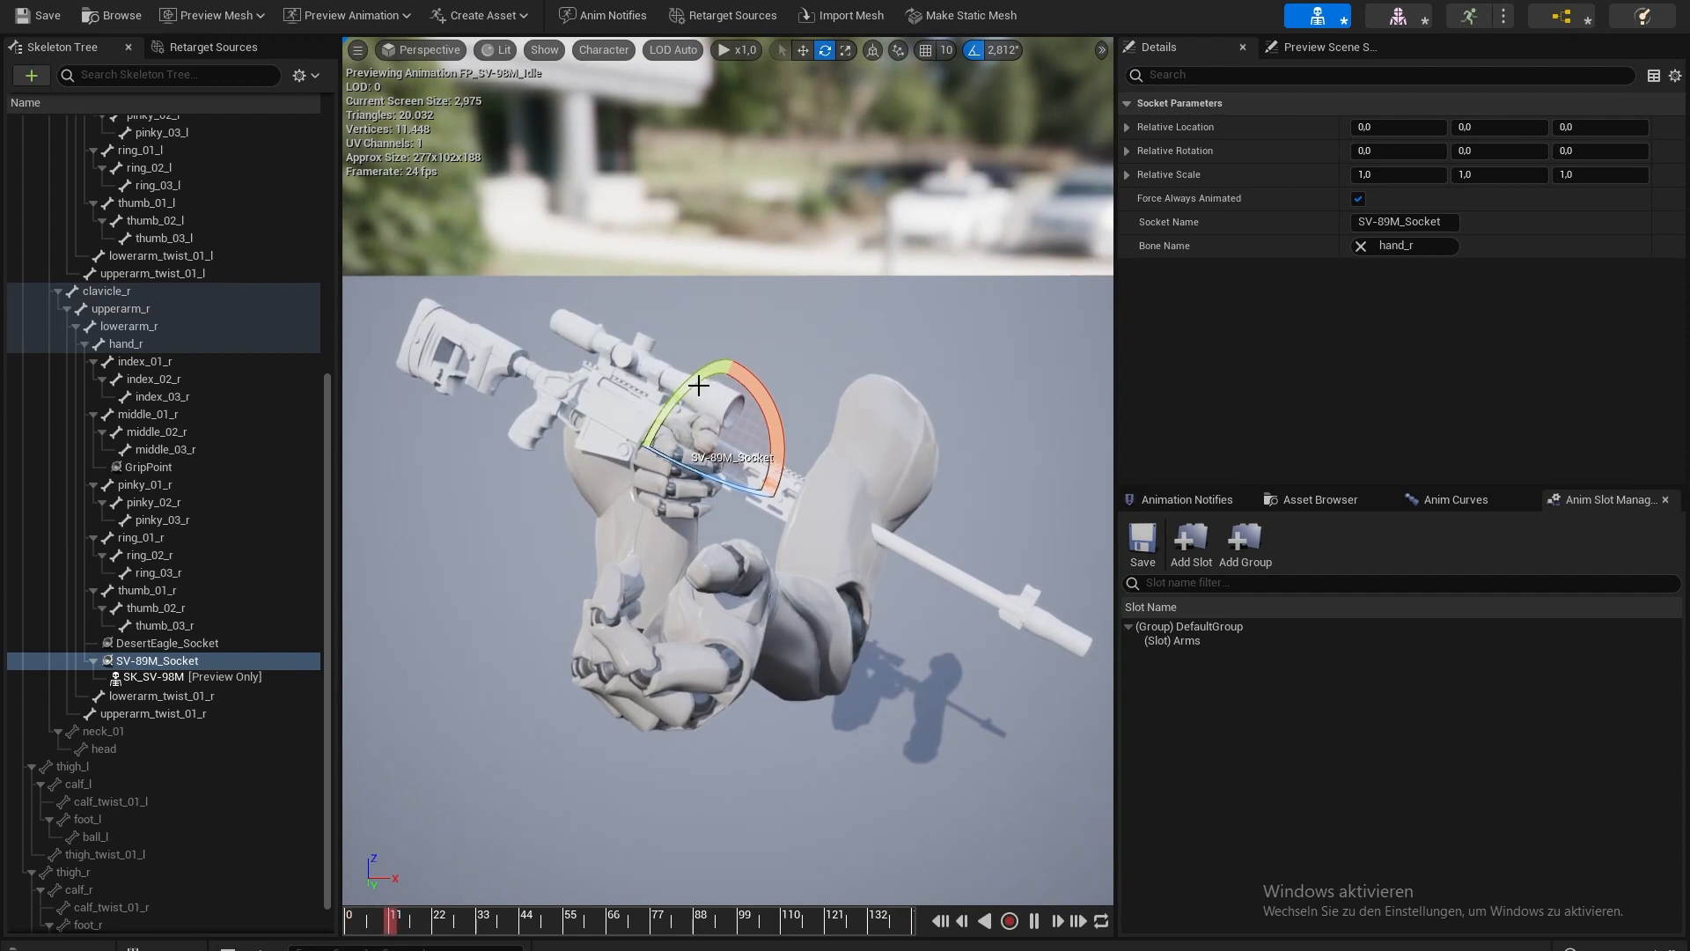
right_drag(738, 315, 797, 310)
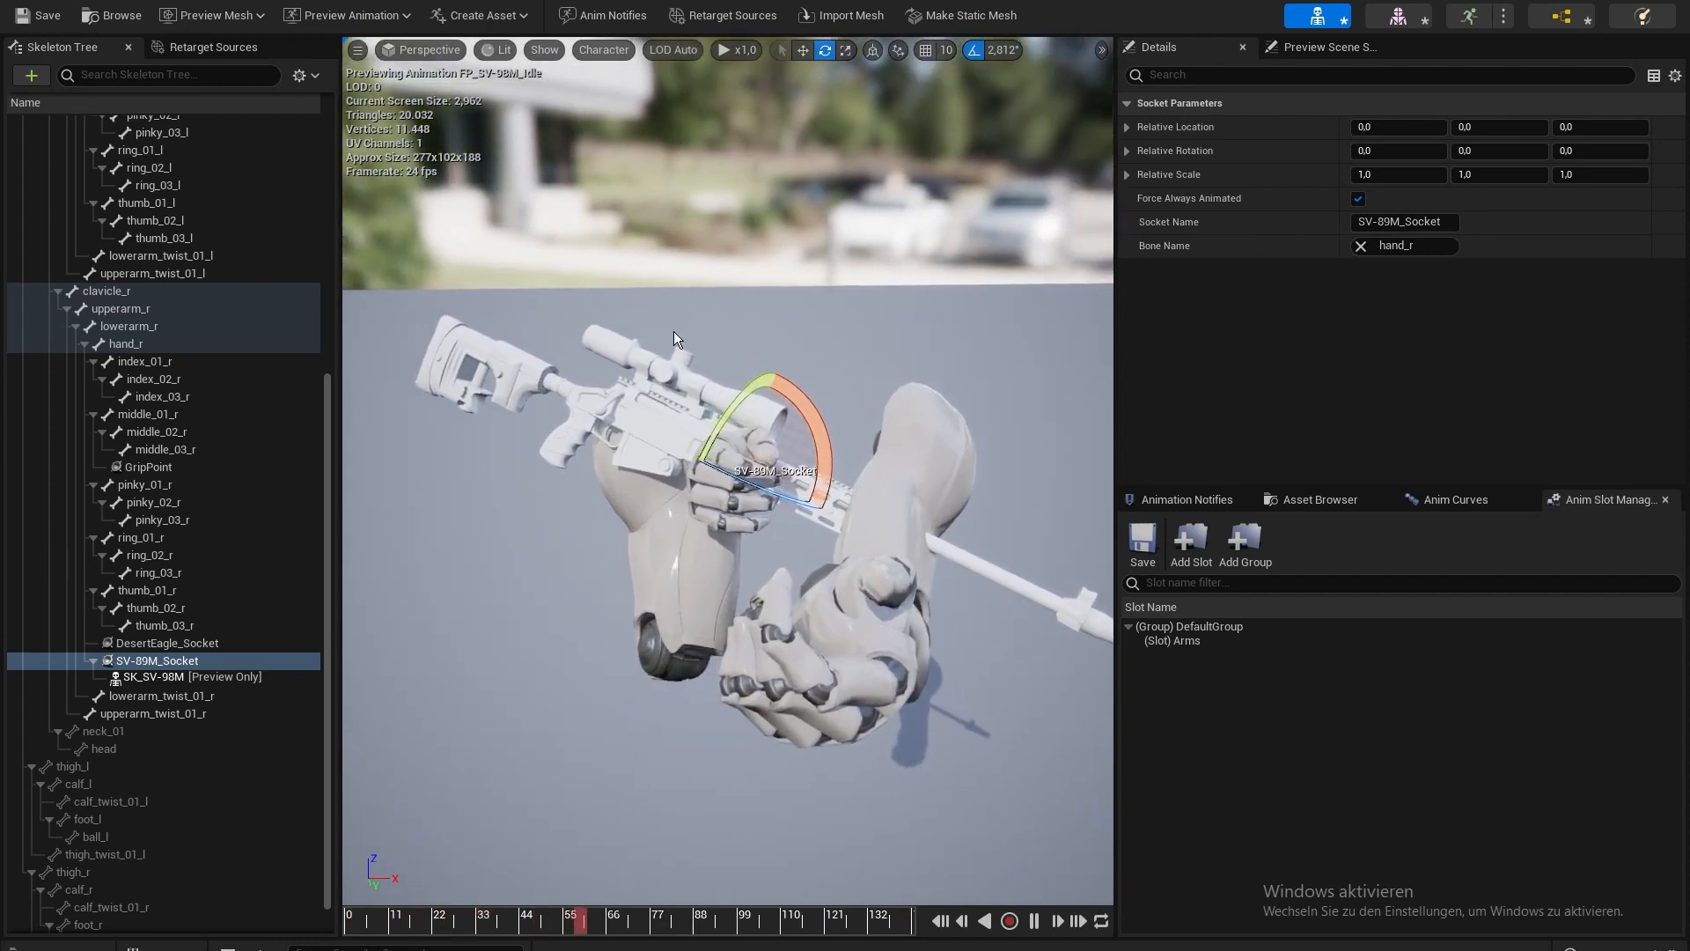
- Switch to Blender to check the transform values of the SK_SV-98M armature, and return to the Unreal skeleton editor
click(800, 948)
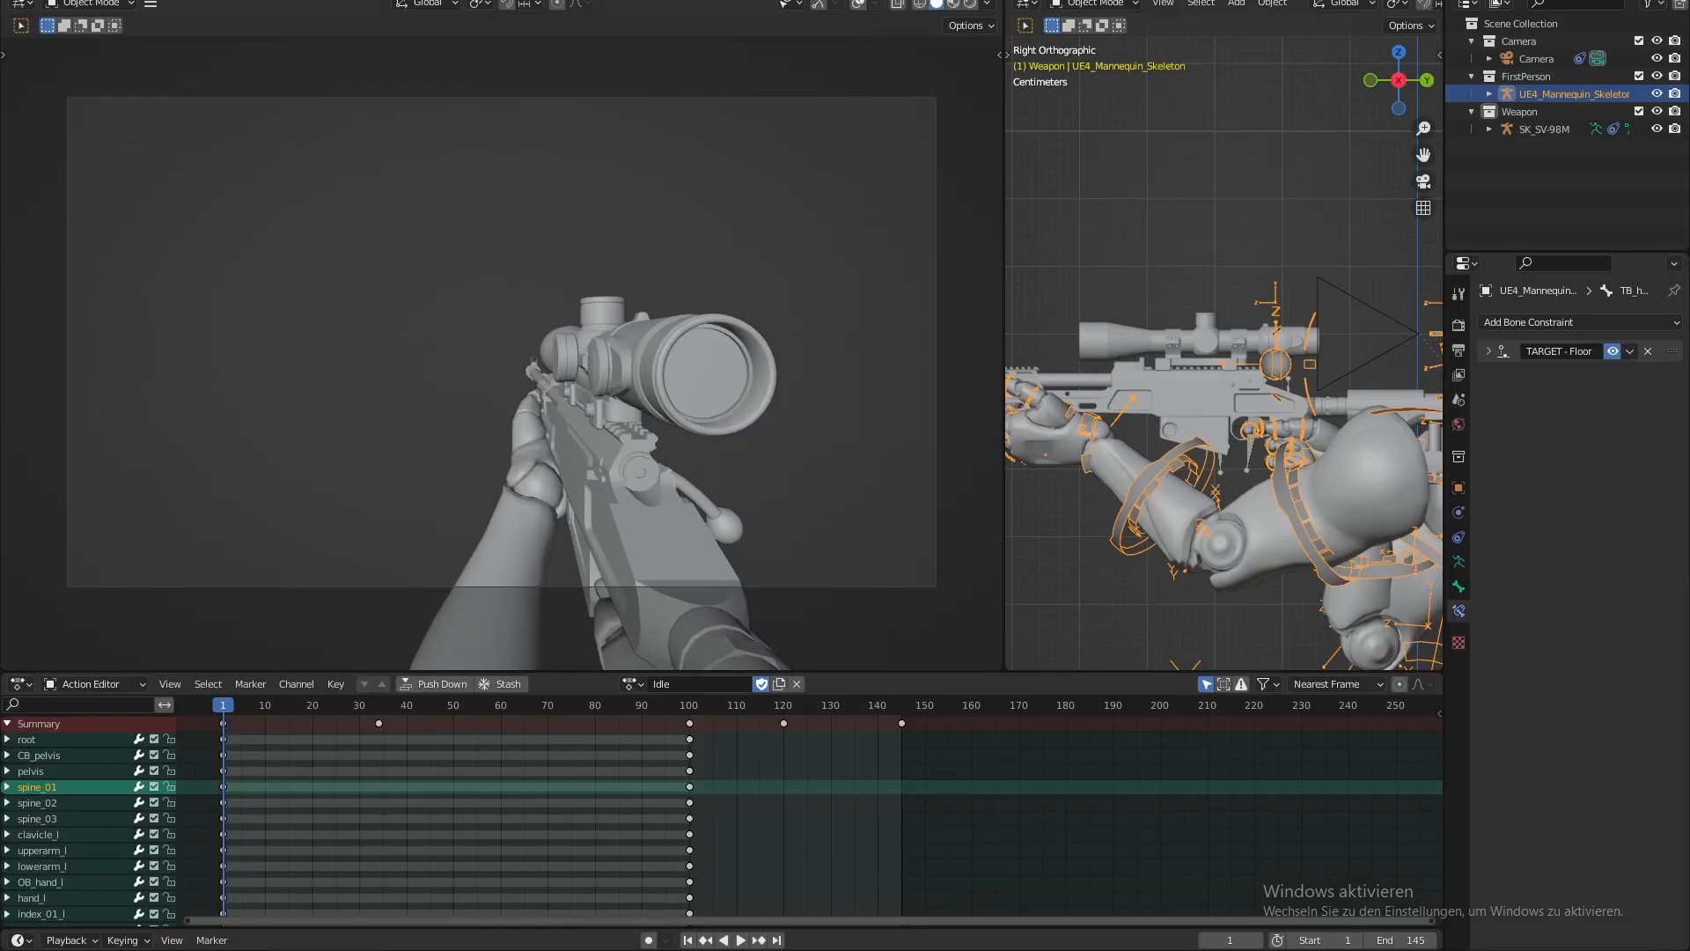
scroll(1171, 303, down, 2)
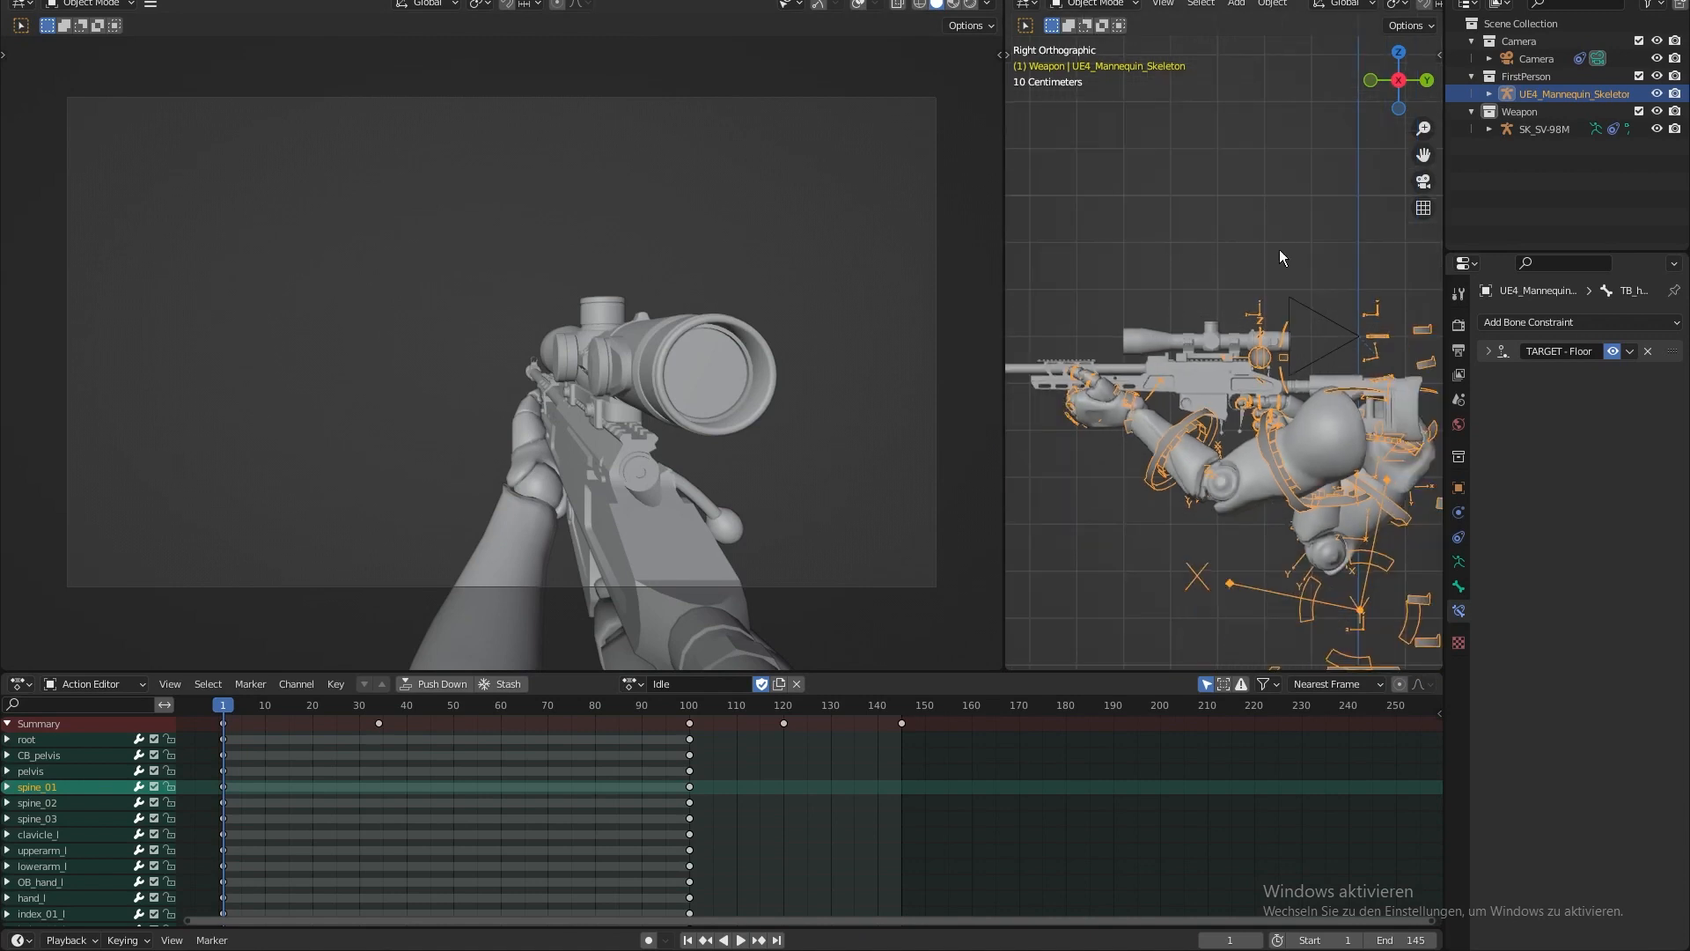
click(1536, 132)
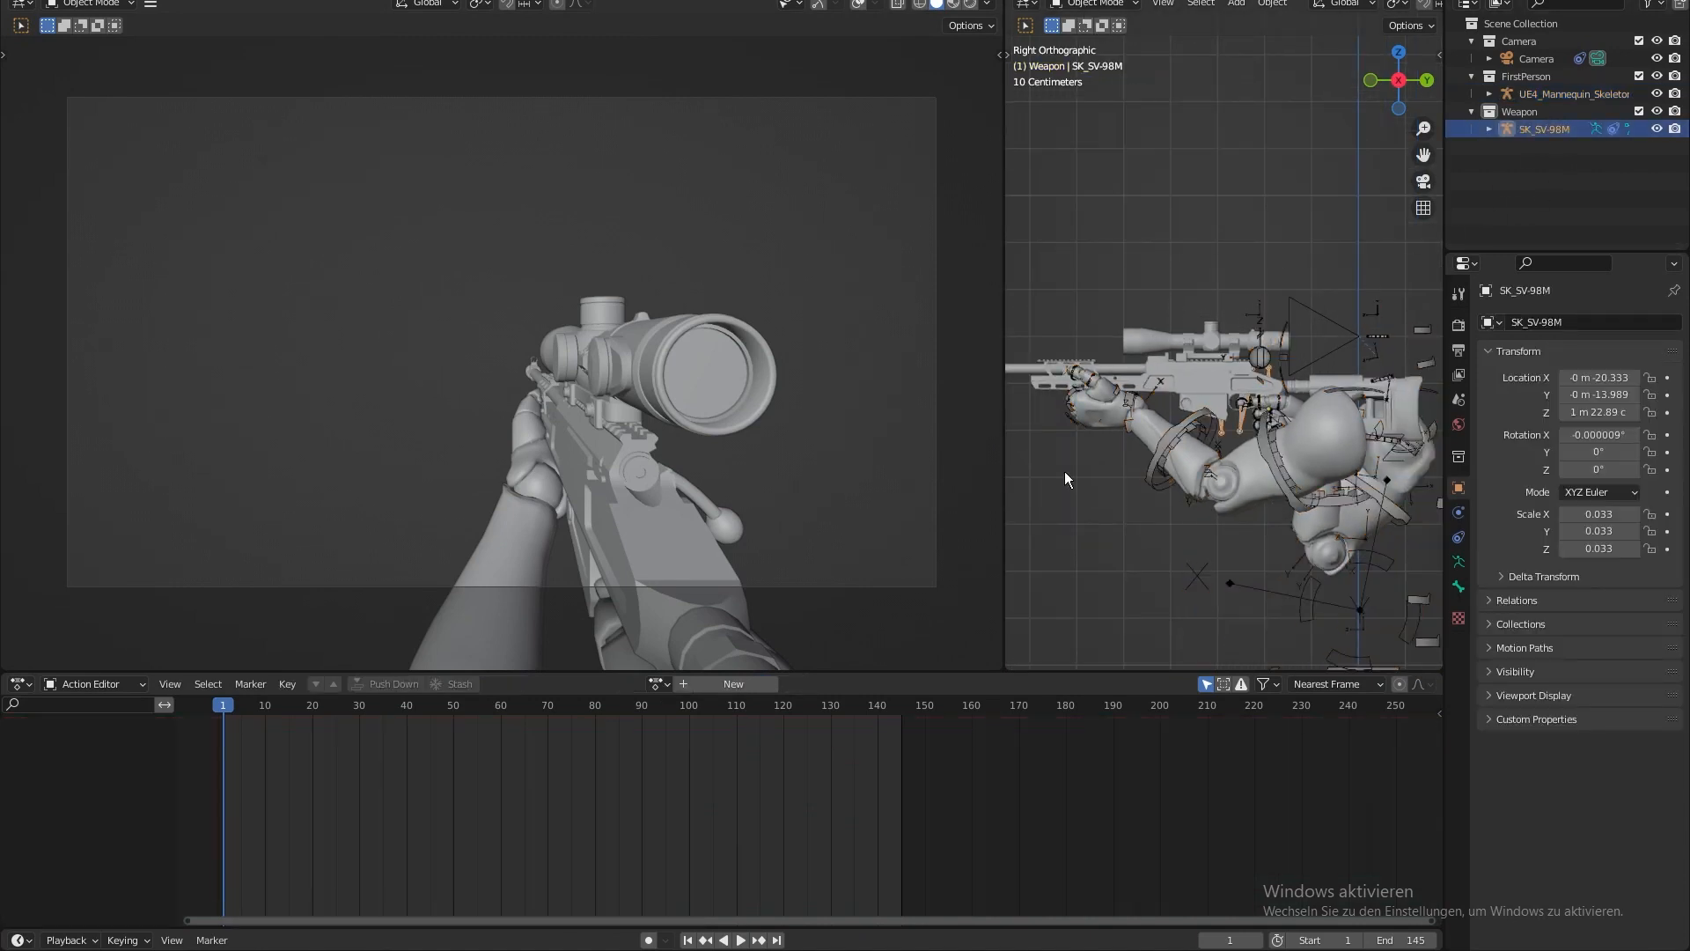
drag(1435, 56, 1088, 74)
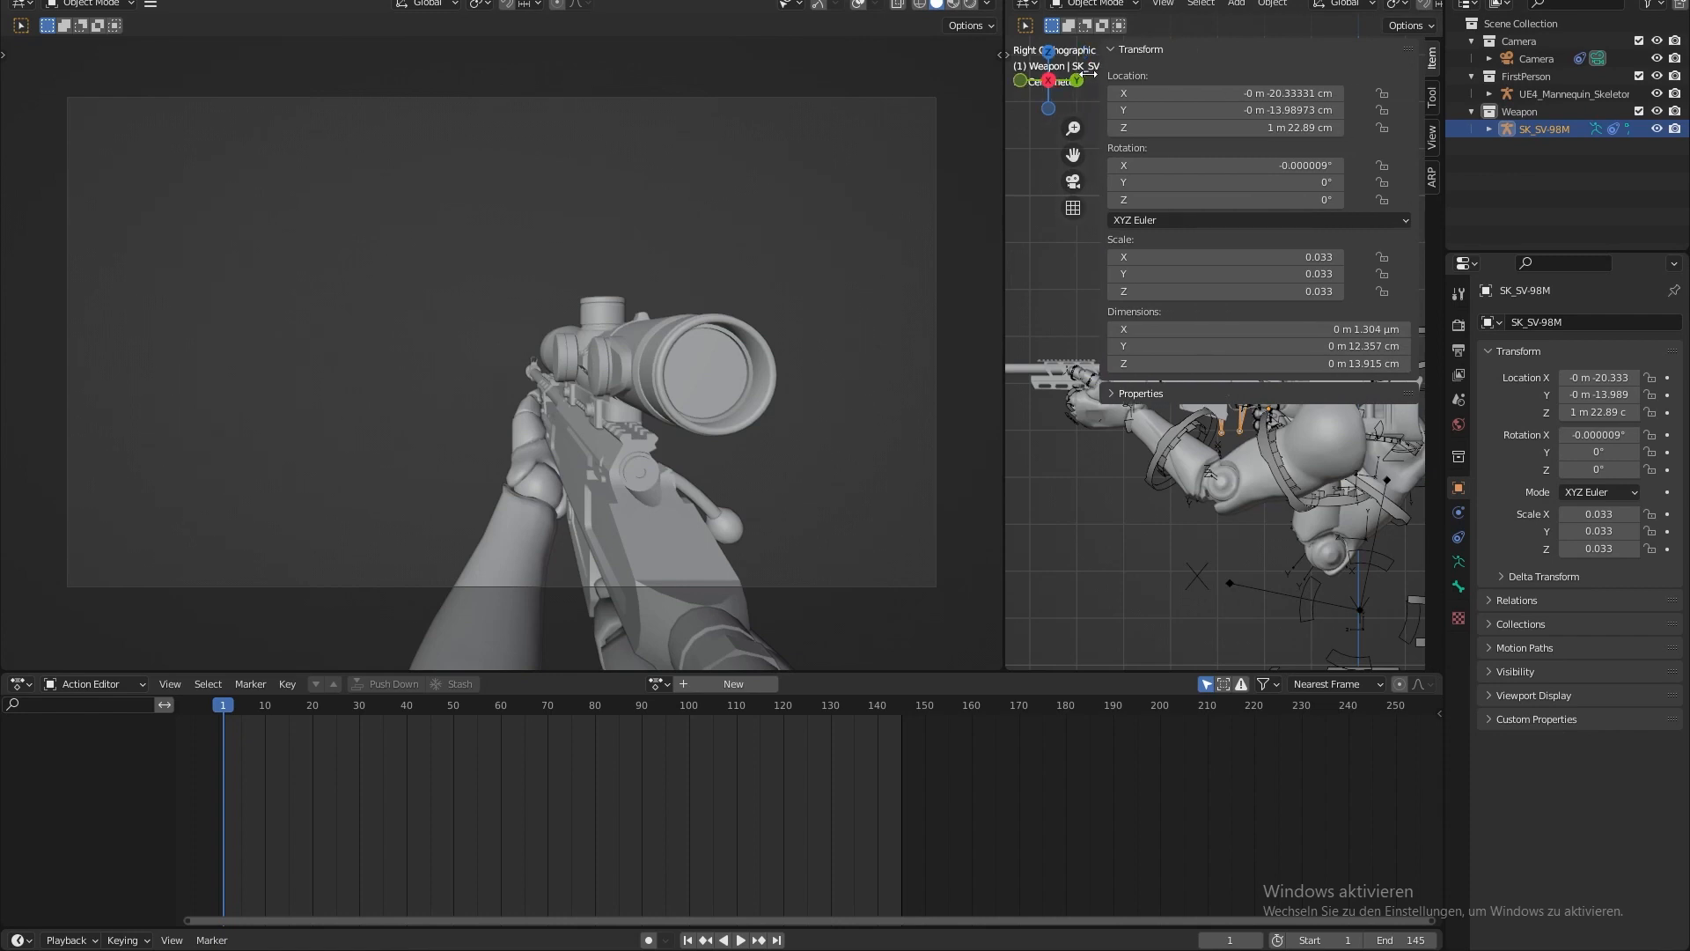
drag(1089, 74, 1439, 70)
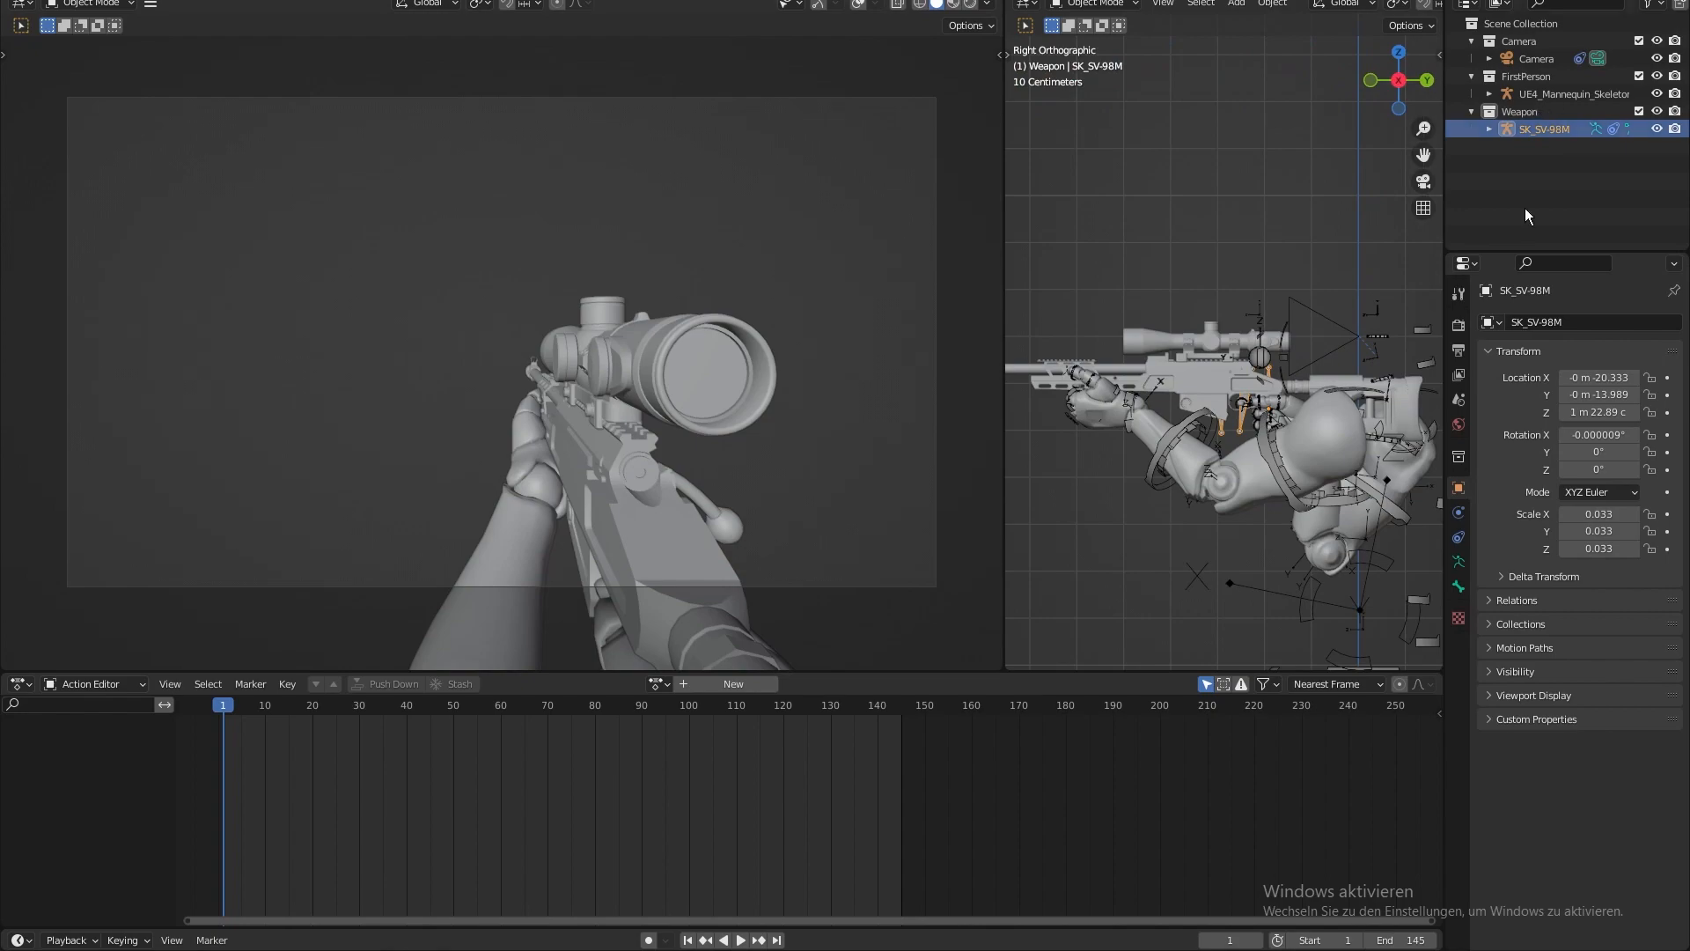
mouse_move(806, 938)
click(700, 898)
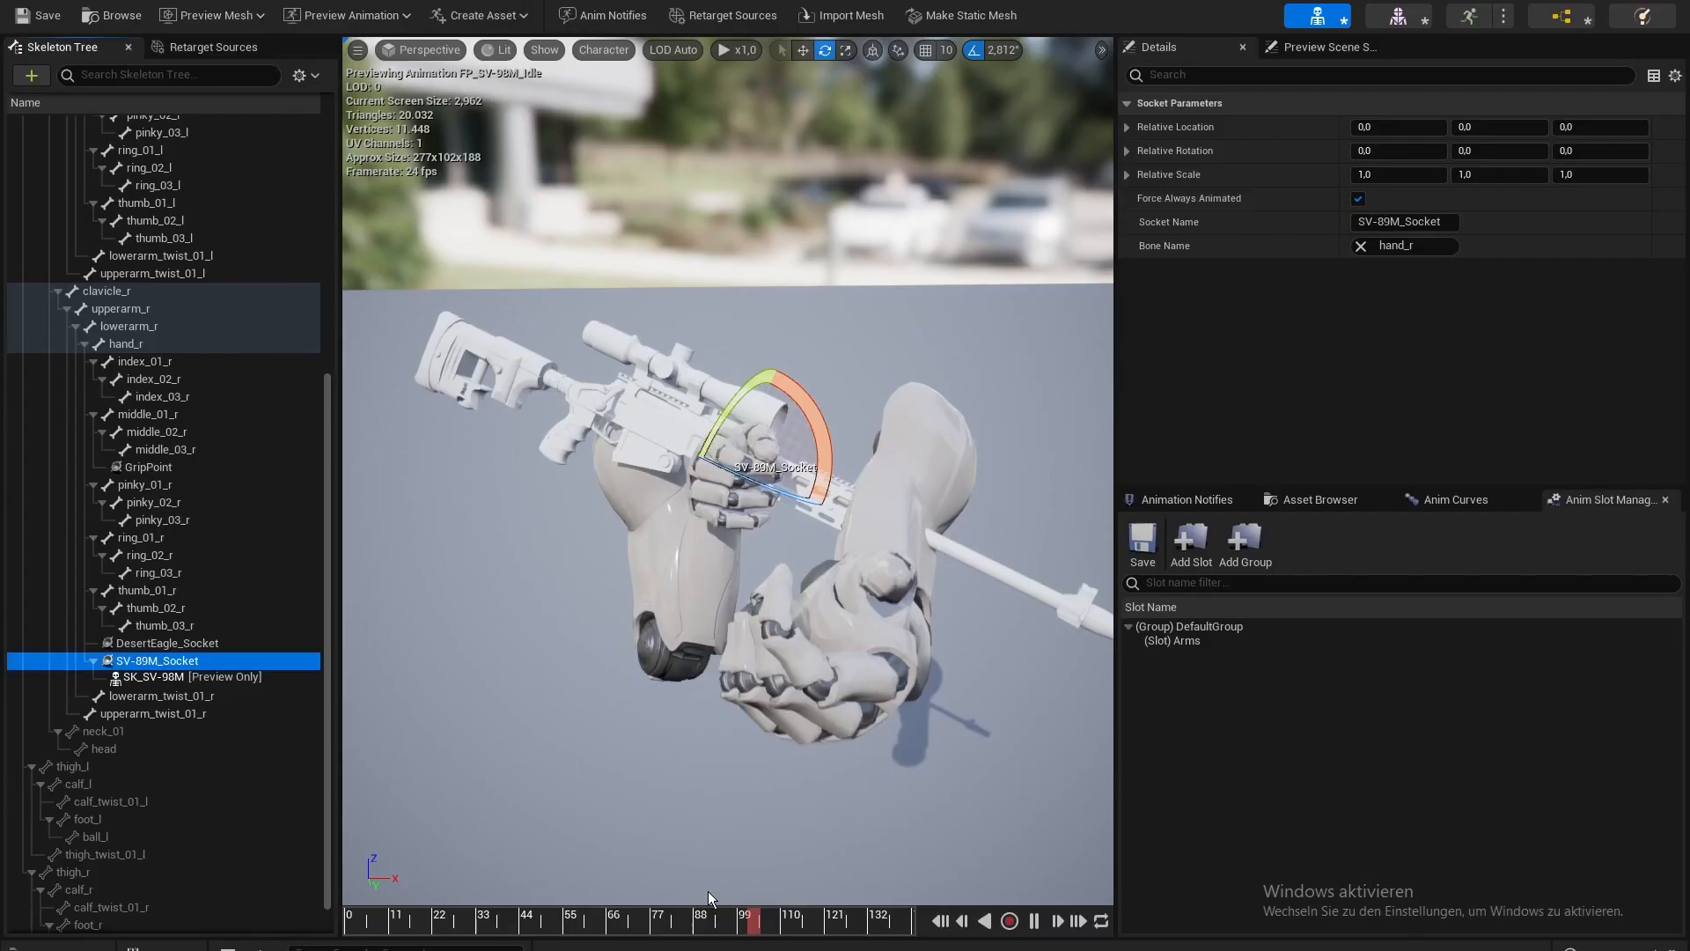
- Set the relative scale of SV-89M_Socket to 1,2 on all three axes
click(1399, 175)
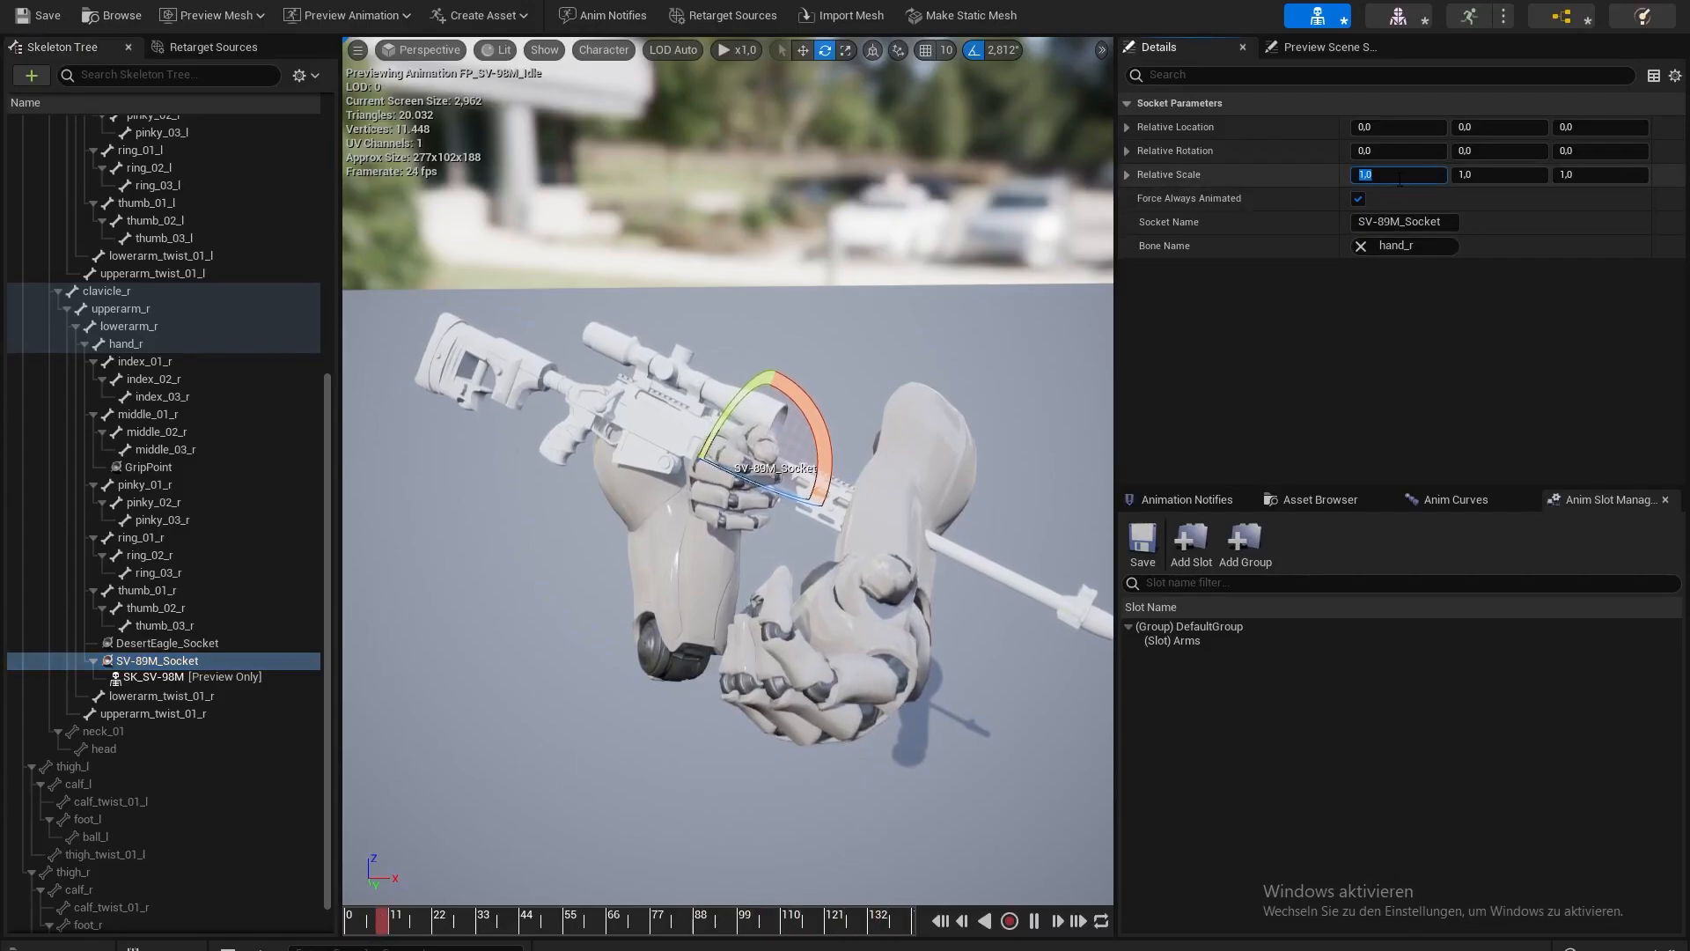
click(1496, 176)
text(1,2)
click(1575, 175)
text(1,2)
right_drag(994, 422, 1030, 431)
mouse_move(862, 265)
right_down()
mouse_move(915, 264)
mouse_move(862, 266)
right_up()
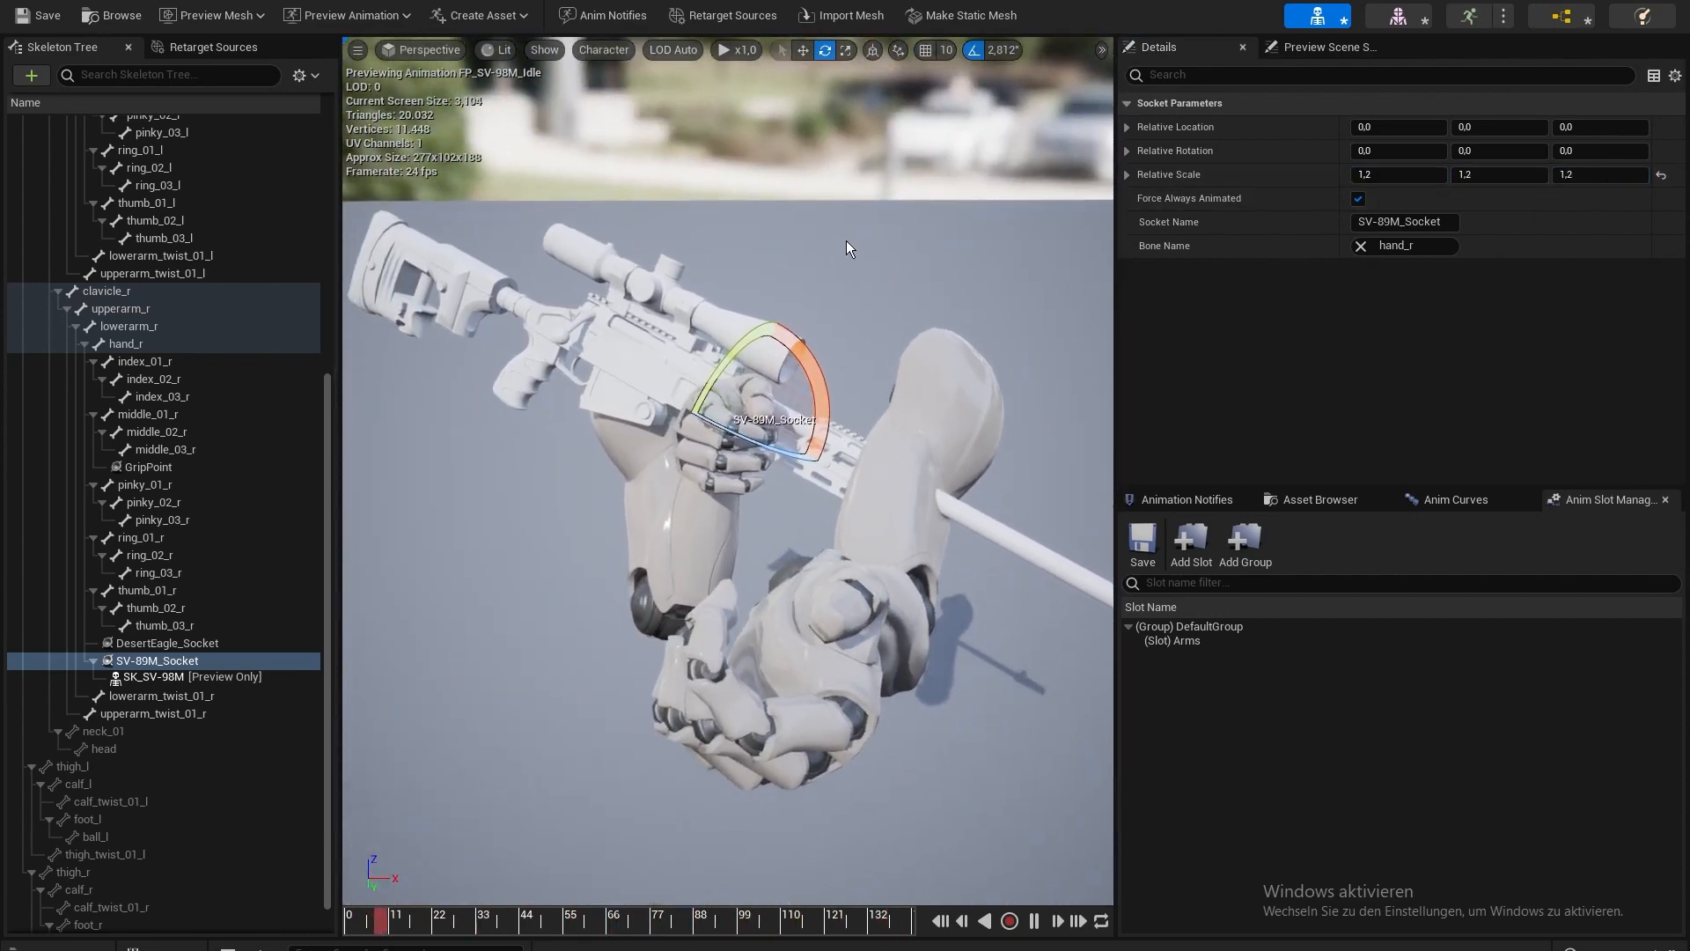
- Roughly rotate SV-89M_Socket to about 10,7 / 30,4 / 62,9 so the rifle points forward along the arms
drag(725, 337, 758, 380)
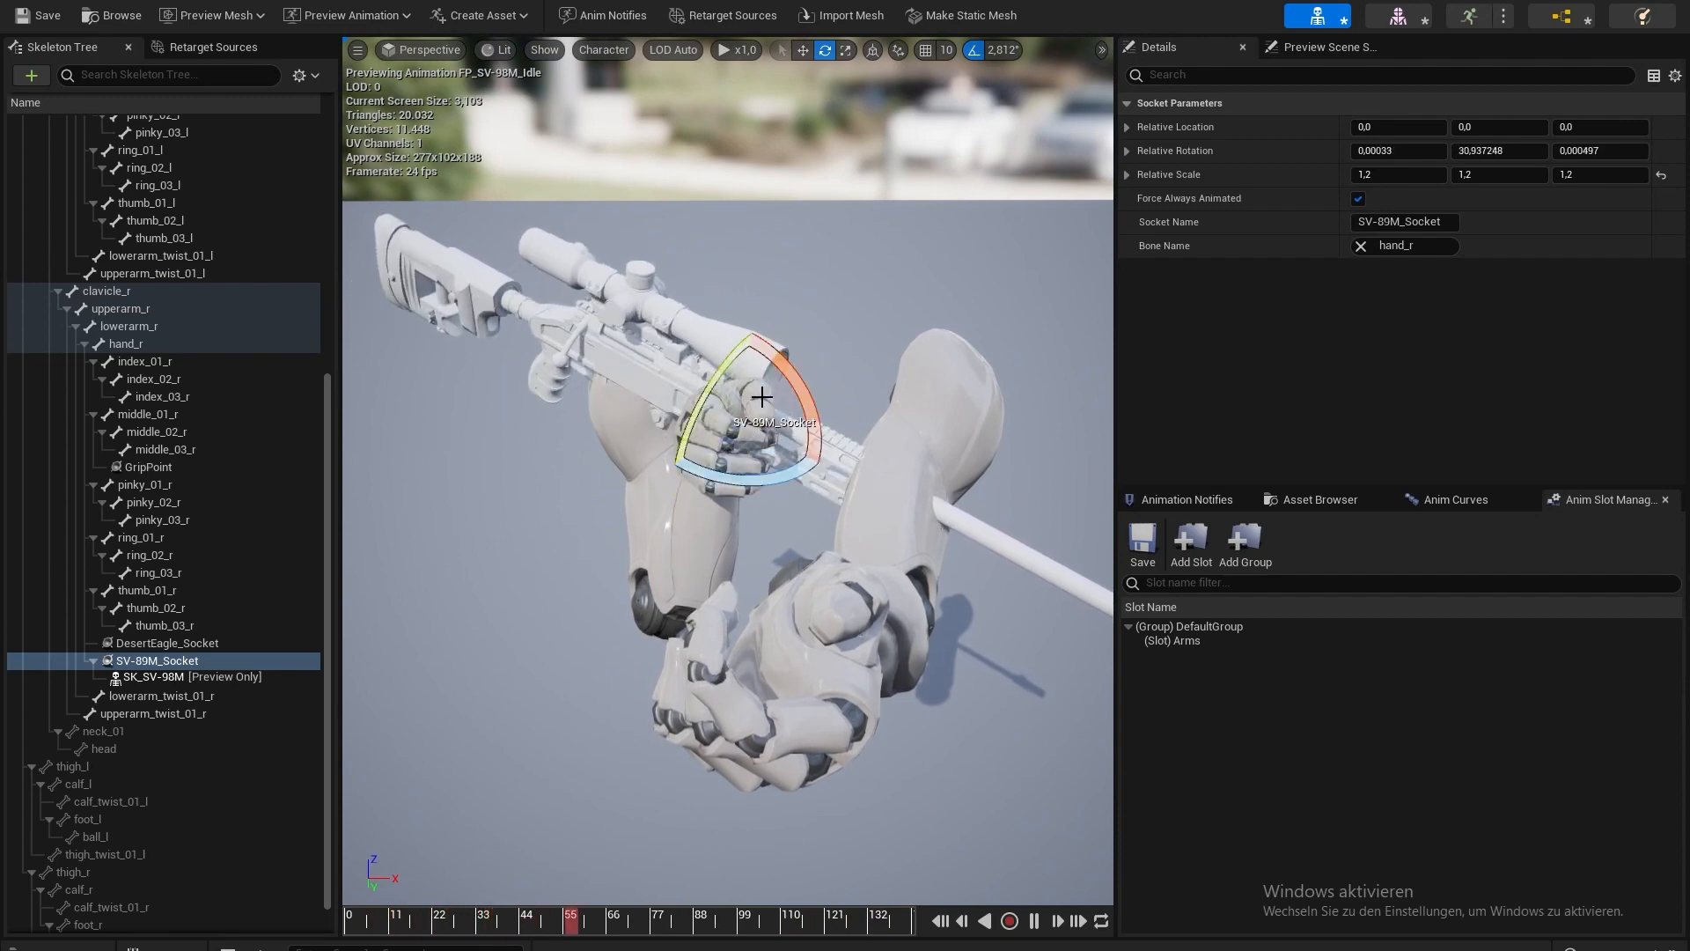
drag(779, 477, 692, 480)
right_drag(692, 480, 440, 422)
drag(845, 436, 871, 380)
right_drag(871, 380, 1091, 400)
mouse_move(765, 355)
right_down()
mouse_move(889, 352)
mouse_move(616, 348)
mouse_move(796, 356)
right_up()
- In a lit right orthographic view, straighten the rifle and move its socket above the hands to about -8,1 / -7,0 / 19,0
click(452, 56)
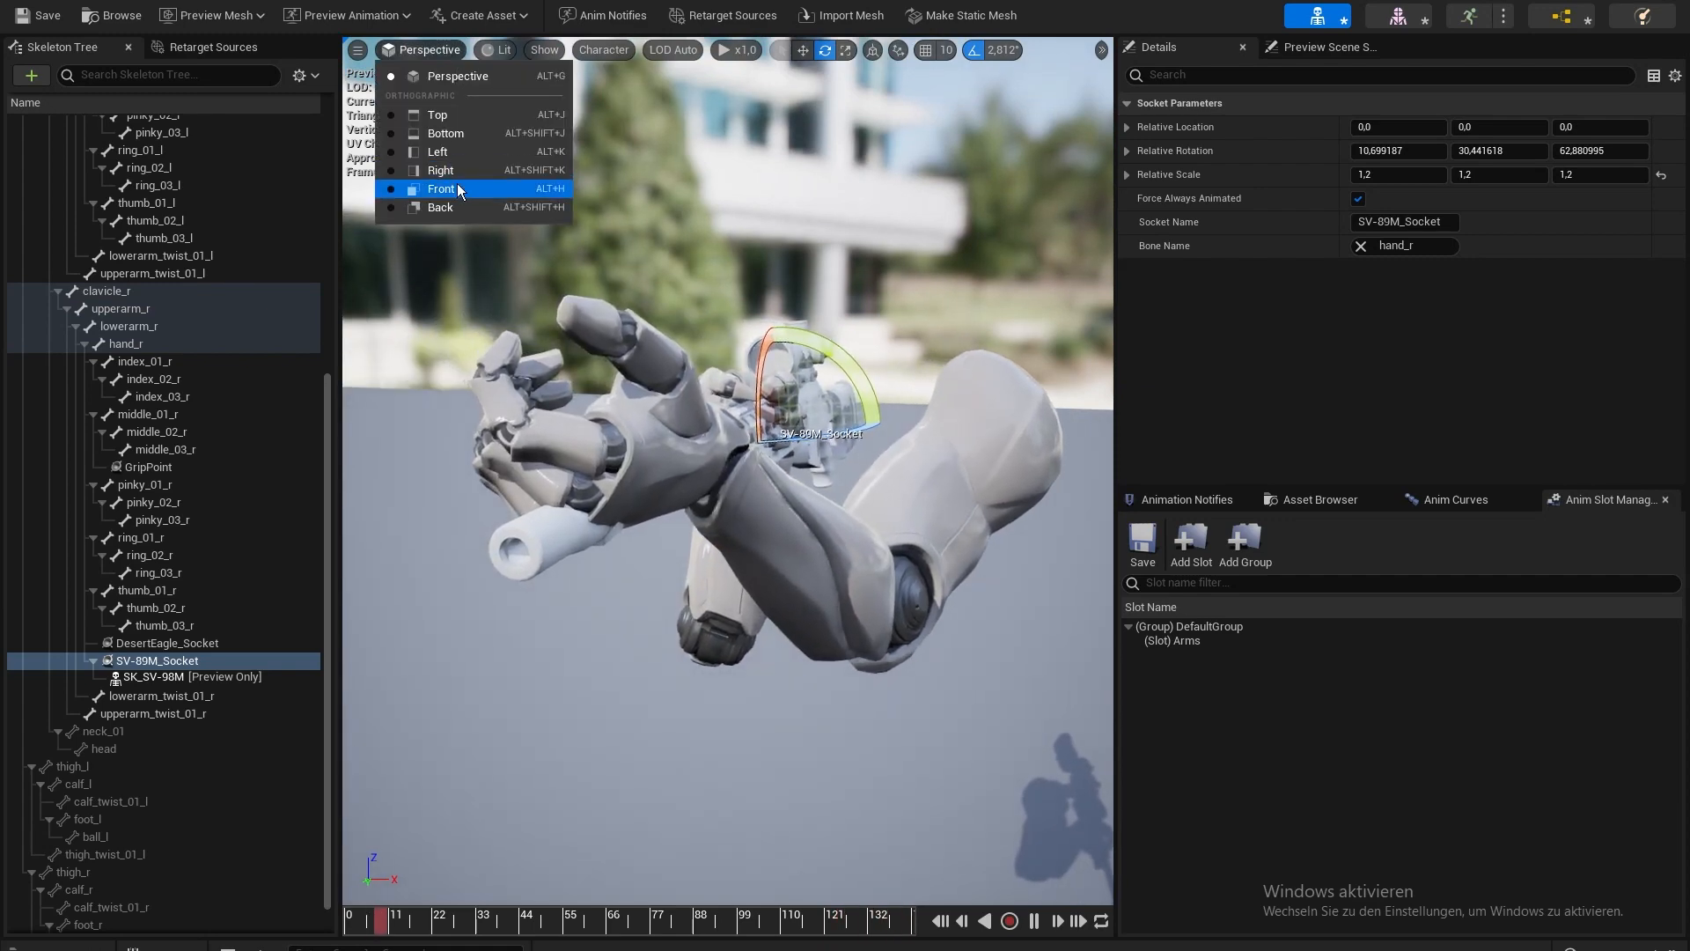
click(445, 169)
click(482, 49)
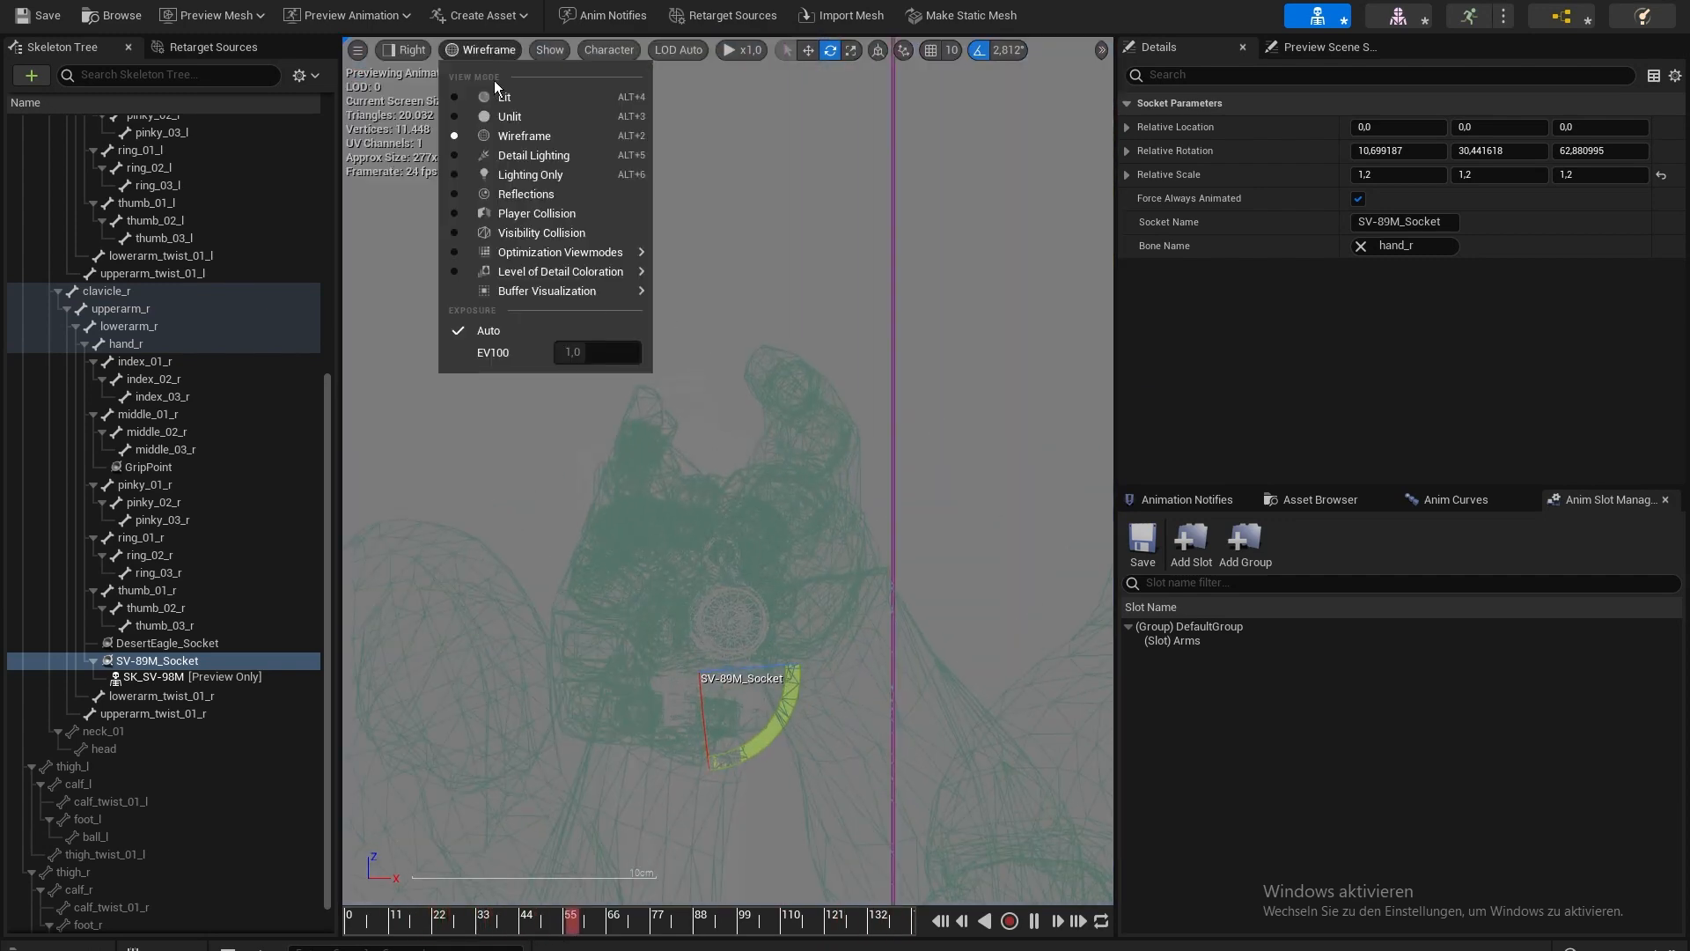
click(503, 99)
drag(773, 584, 764, 600)
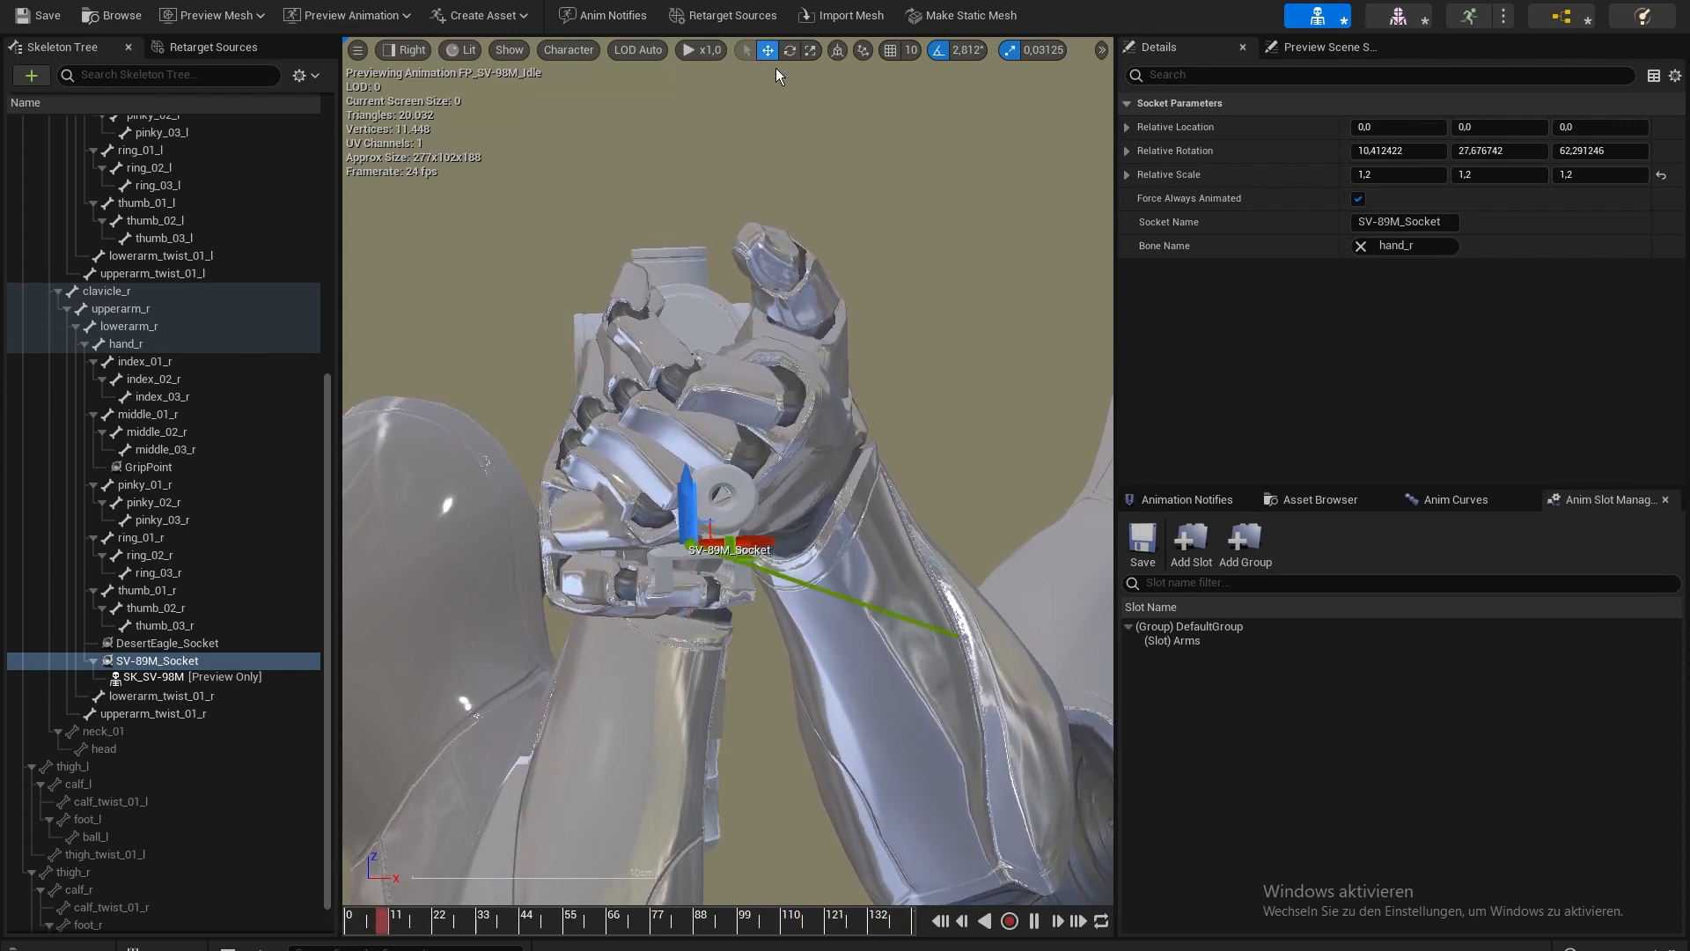
click(768, 51)
drag(640, 649, 628, 279)
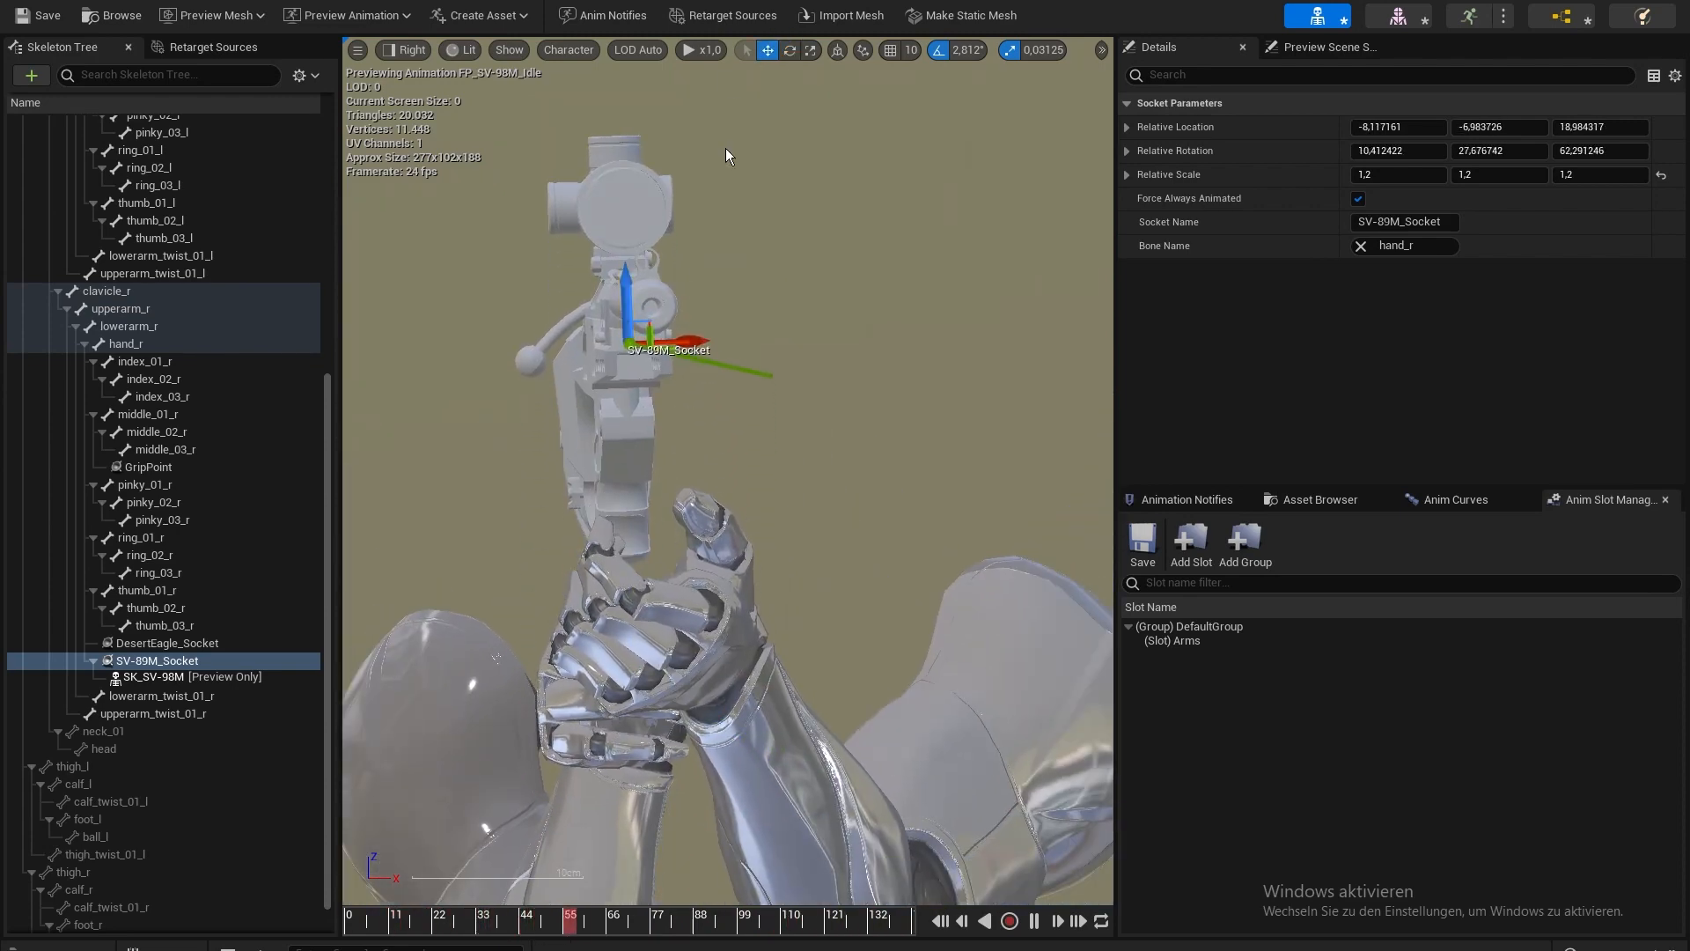
- Turn off rotation snapping and rotate SV-89M_Socket until the rifle stands upright, at about 10,9 / 24,8 / 63,4
click(790, 50)
drag(732, 314, 628, 329)
click(936, 51)
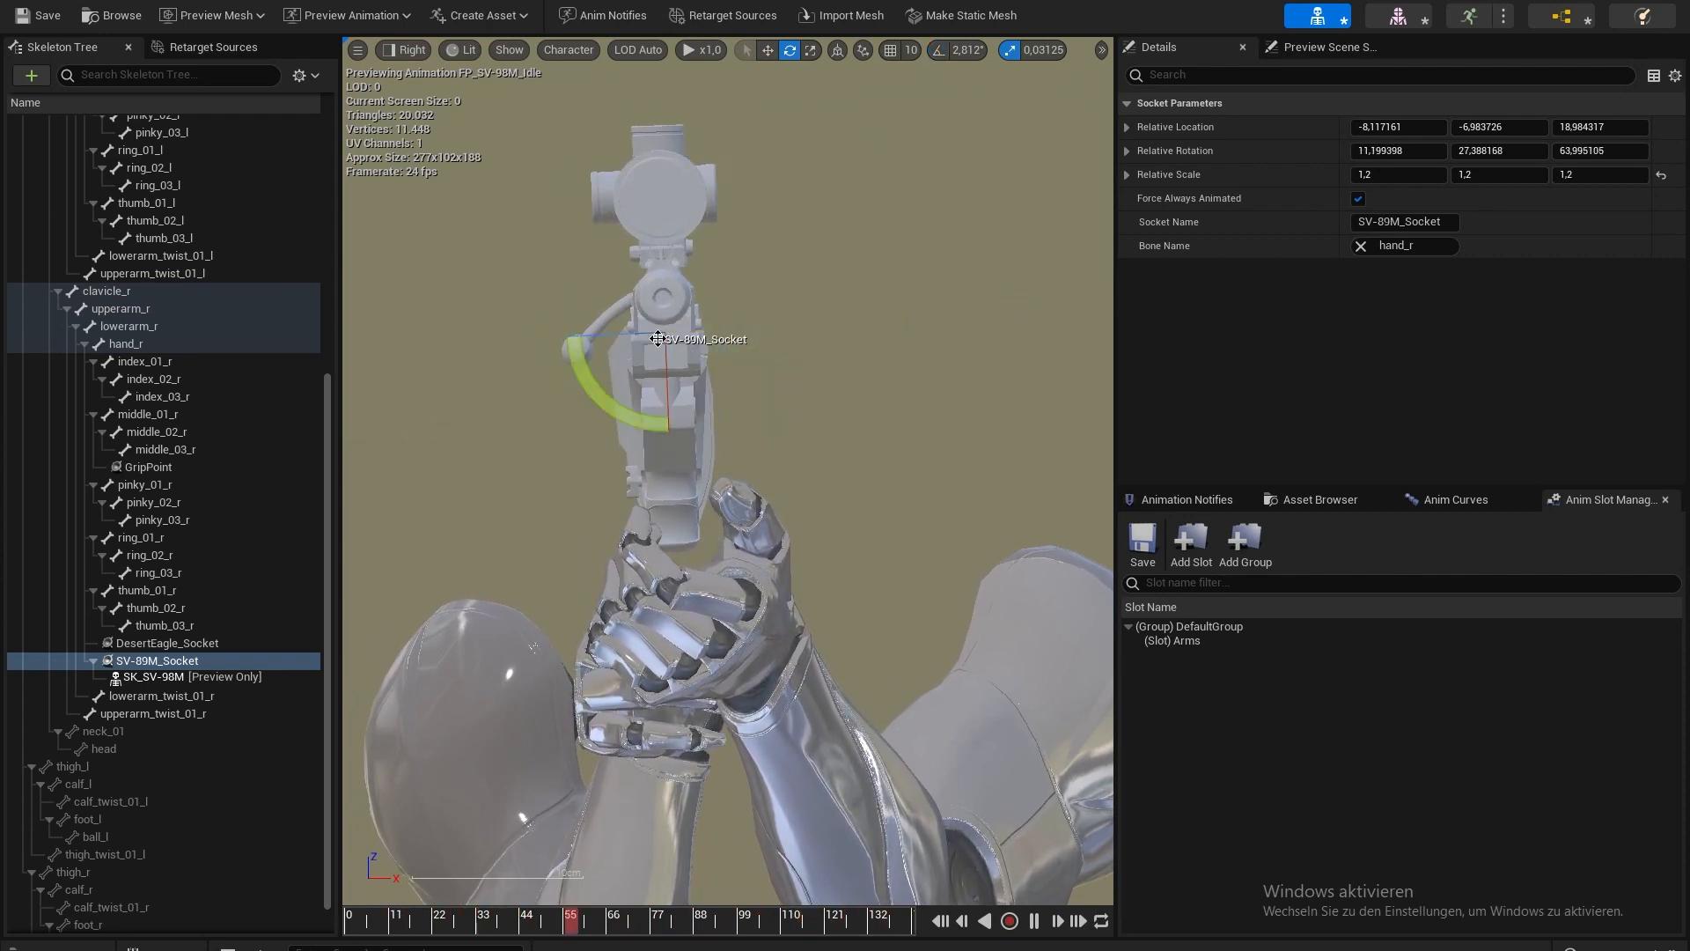
drag(621, 390, 612, 391)
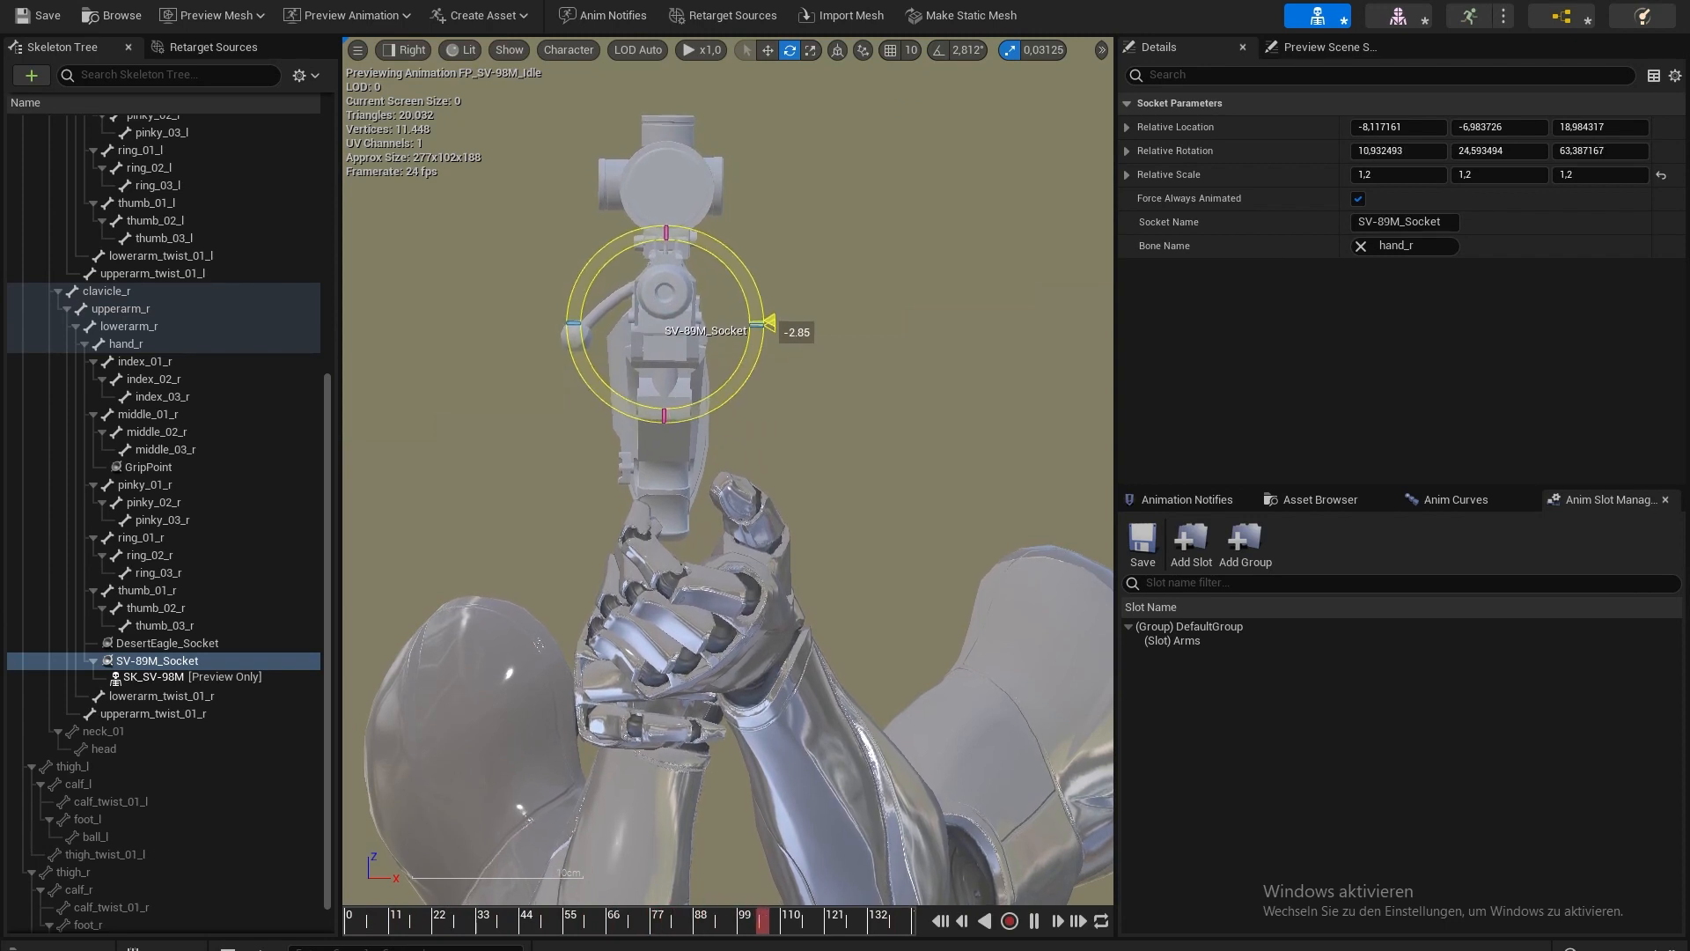
scroll(692, 469, up, 5)
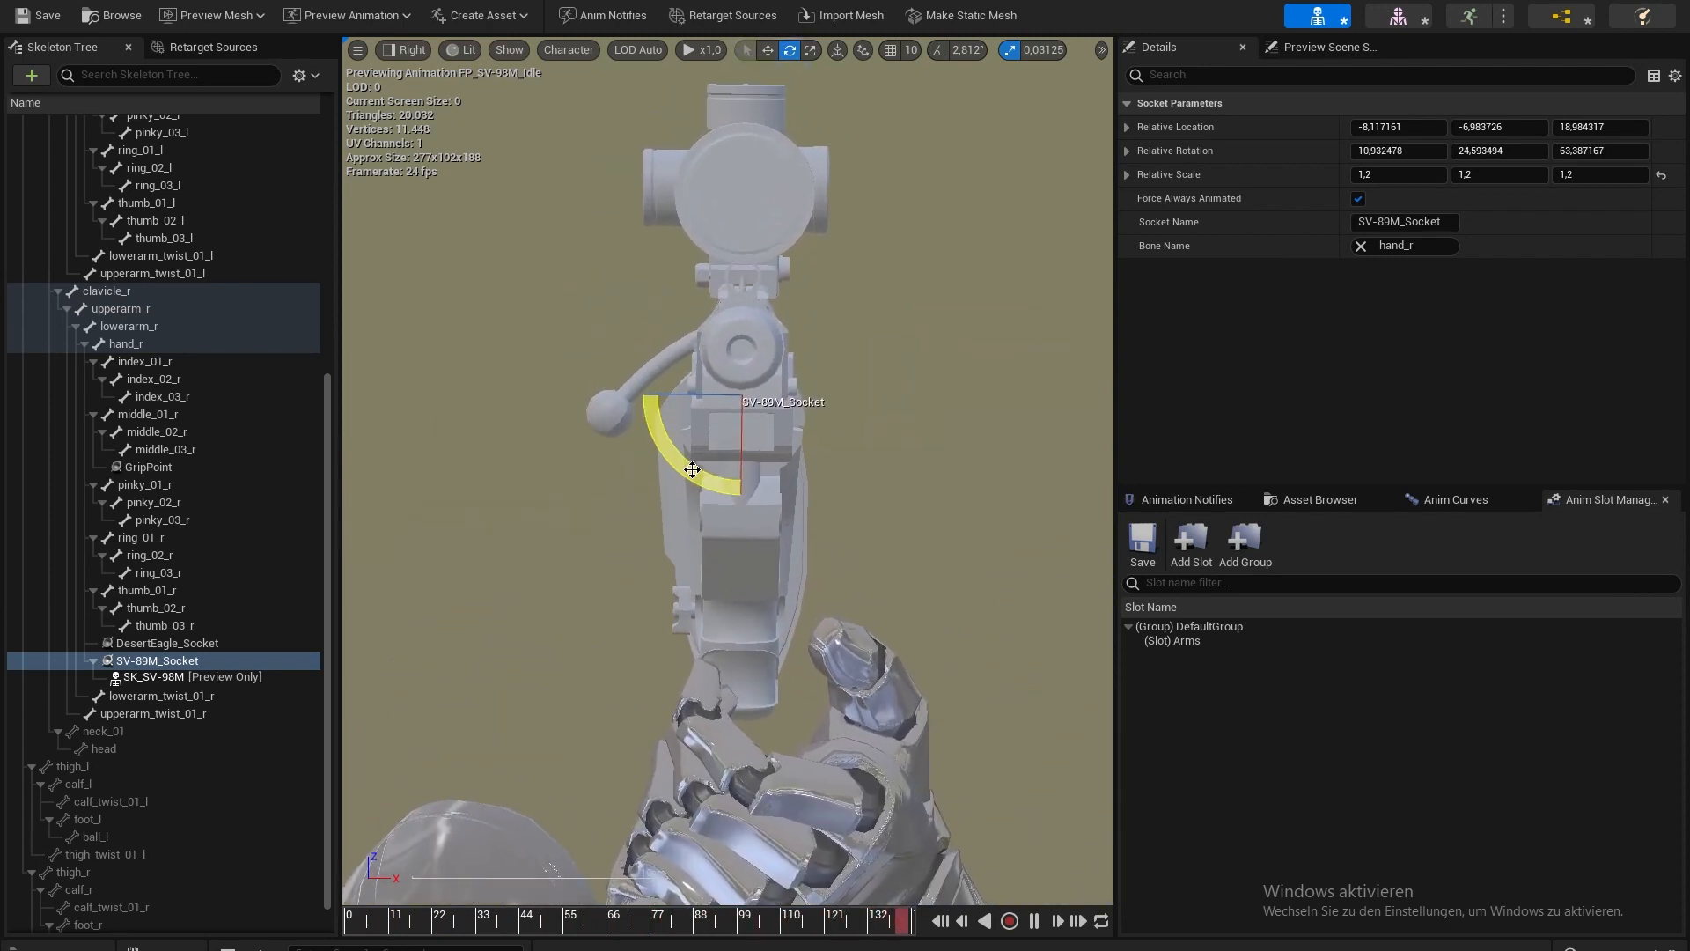
drag(693, 469, 693, 469)
- Hold the preview animation at frame 0 and fine-tune the socket's rotation to about 10,1 / 24,8 / 63,4
drag(572, 921, 317, 907)
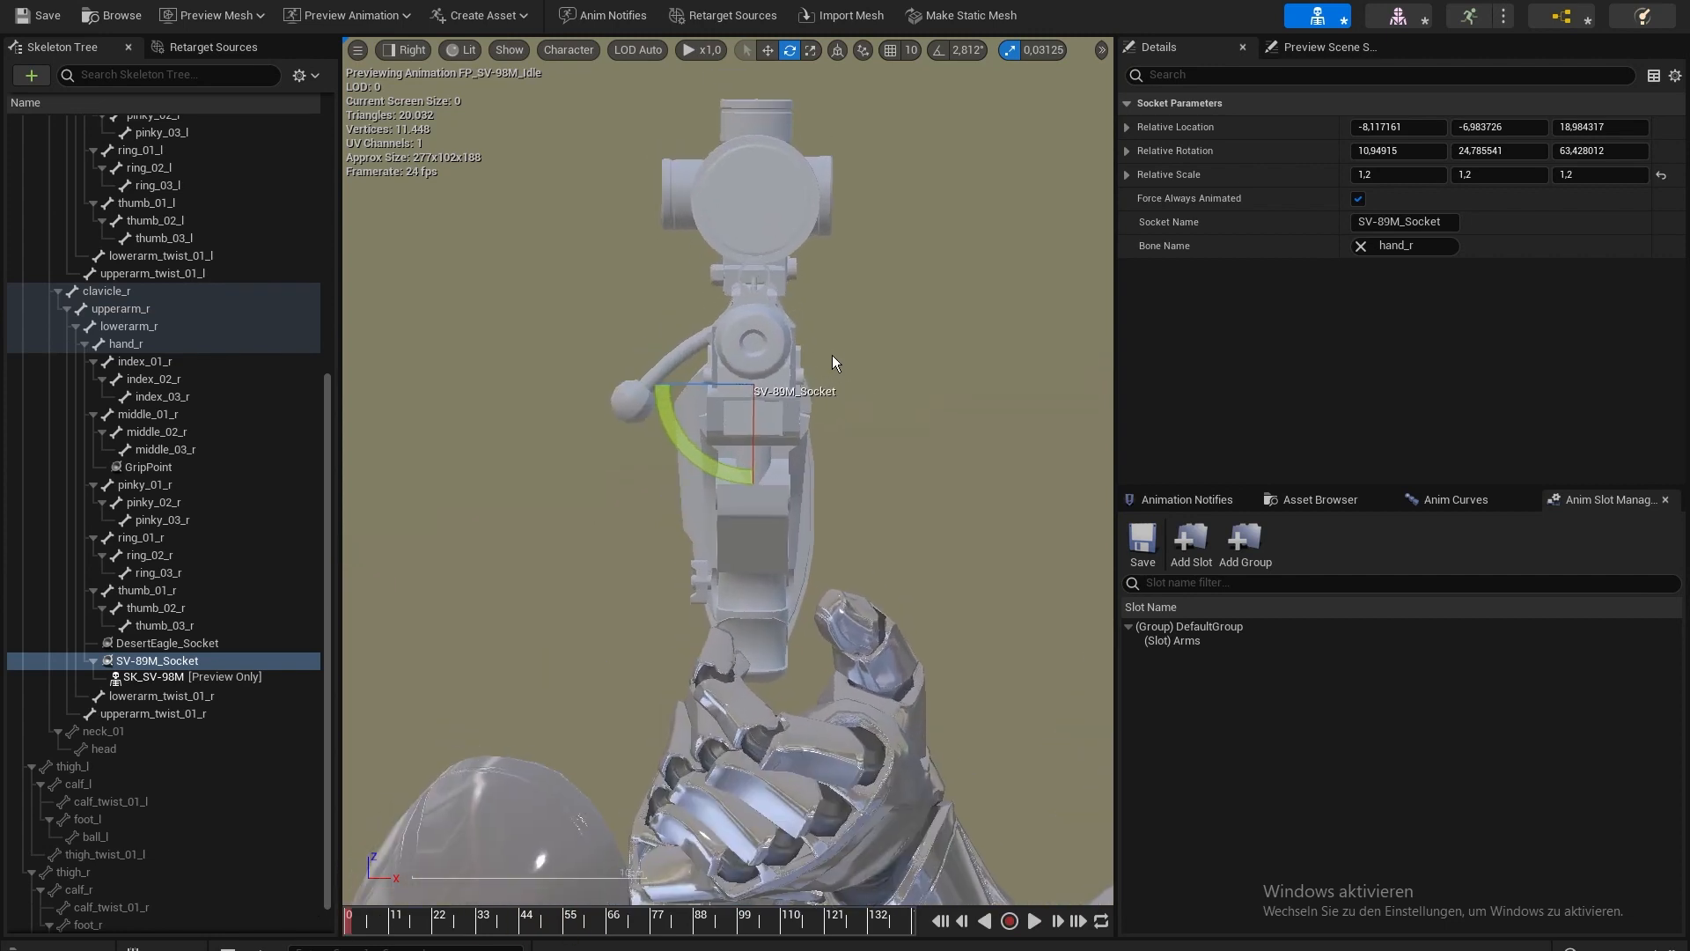
right_drag(910, 269, 905, 228)
scroll(801, 241, up, 1)
right_drag(796, 245, 775, 157)
drag(706, 270, 705, 272)
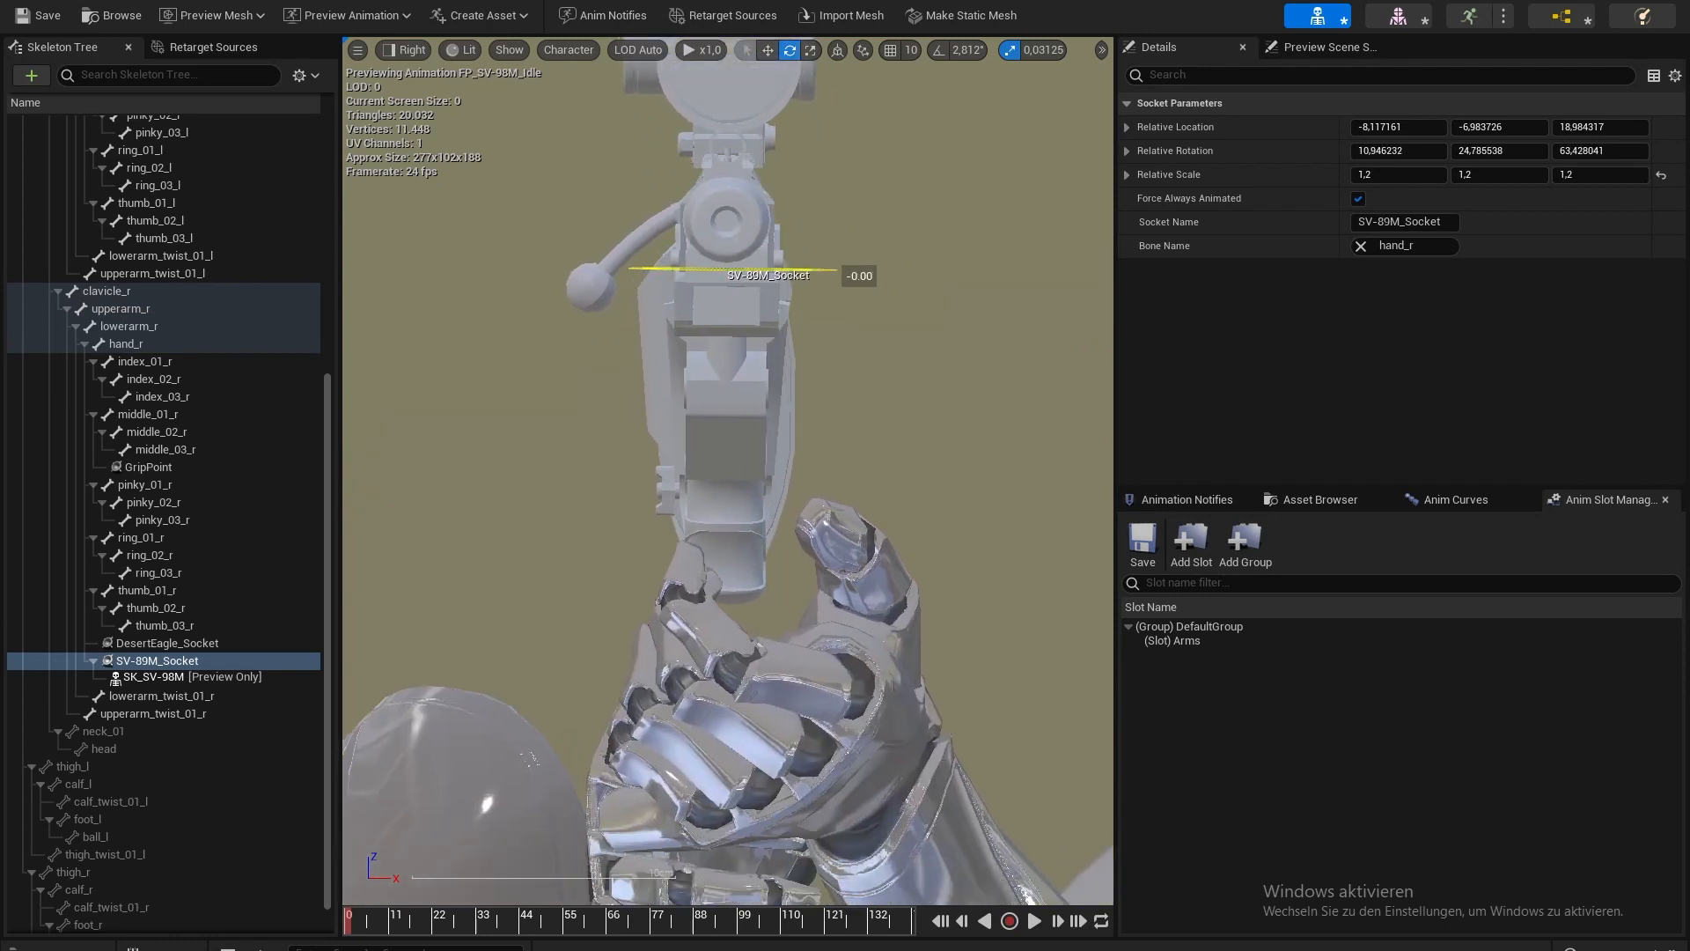
drag(728, 305, 731, 305)
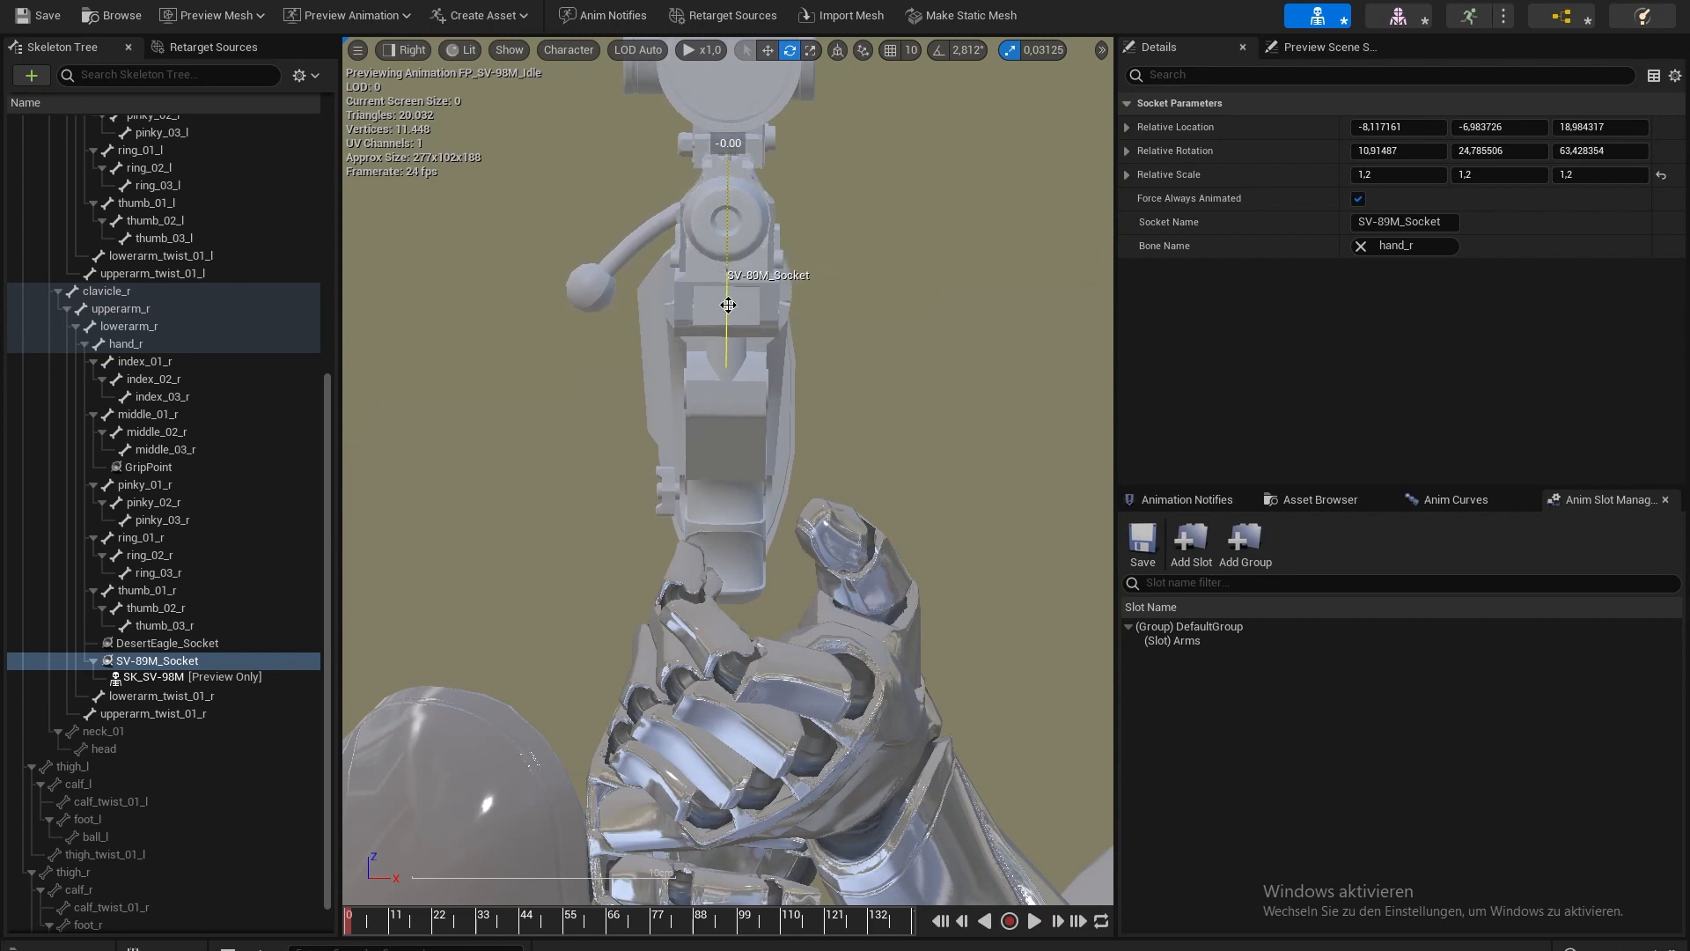
drag(729, 305, 728, 305)
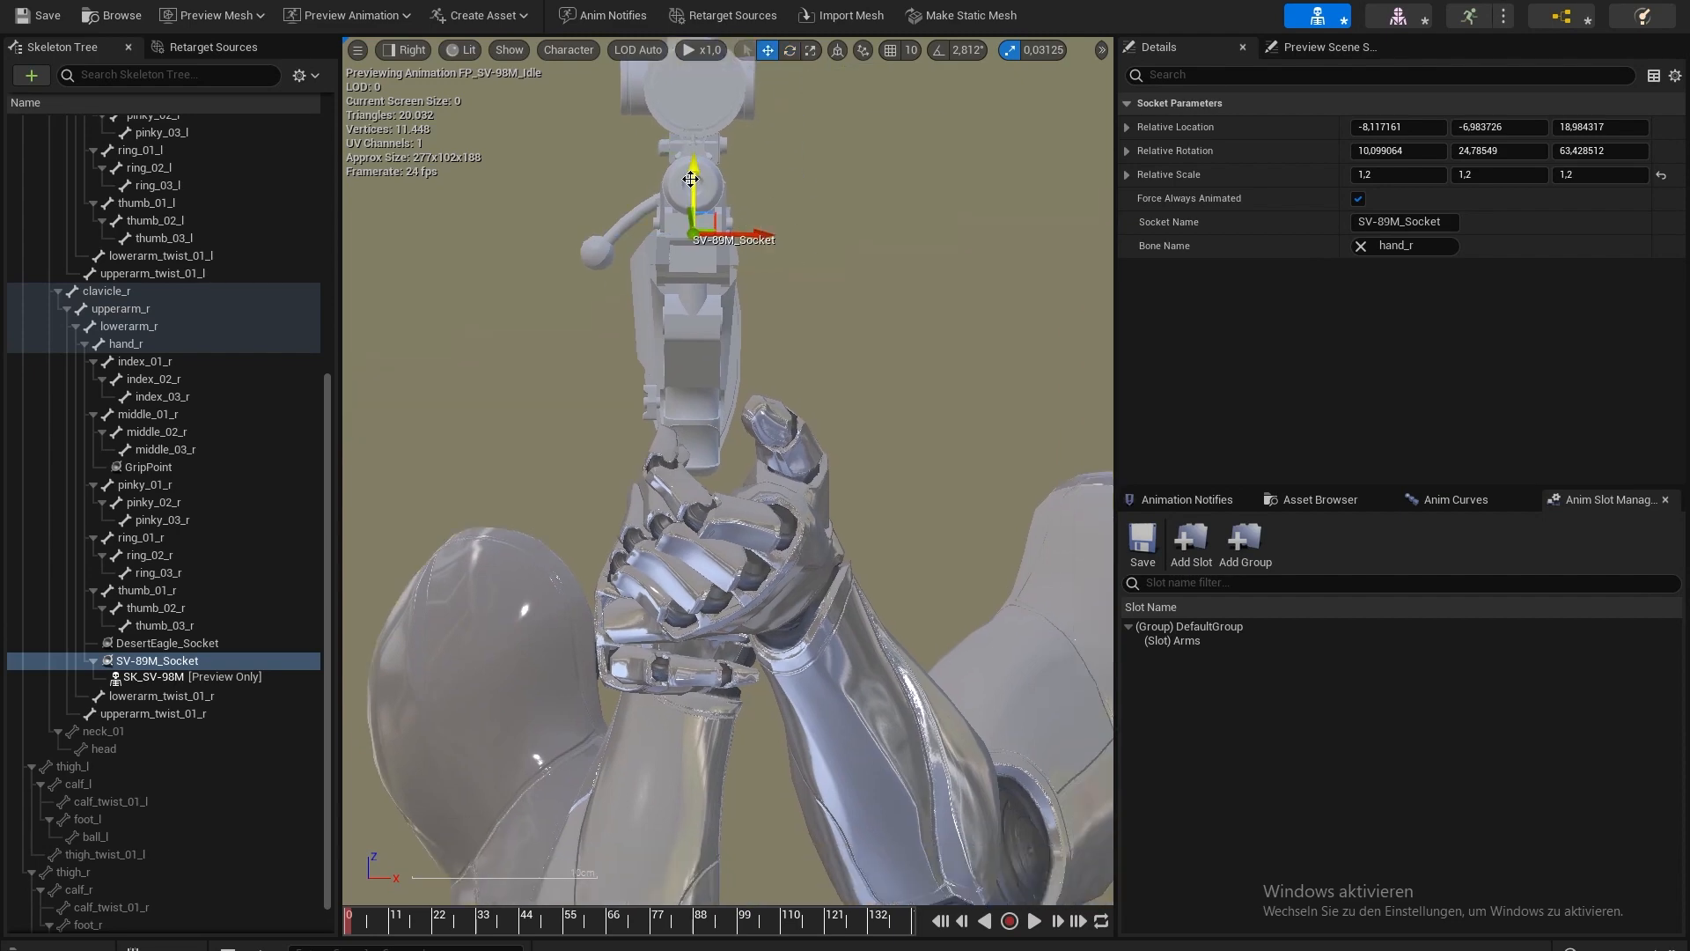
- Return to the perspective view and move SV-89M_Socket down and along the arms to bring the rifle to the hands
click(419, 56)
click(427, 92)
right_drag(724, 396, 493, 389)
drag(820, 365, 816, 467)
right_drag(816, 467, 764, 500)
drag(805, 486, 696, 483)
mouse_move(696, 483)
right_down()
mouse_move(739, 484)
mouse_move(691, 486)
right_up()
drag(838, 454, 659, 456)
right_drag(658, 457, 622, 396)
- Refine the position of SV-89M_Socket to about -35,8 / 15,5 / 2,2 so the rifle sits between both hands
key(w)
key(s)
drag(591, 282, 592, 309)
right_drag(592, 309, 470, 302)
key(w)
key(s)
drag(389, 290, 460, 258)
key(a)
right_drag(563, 352, 742, 375)
key(a)
key(w)
key(d)
key(s)
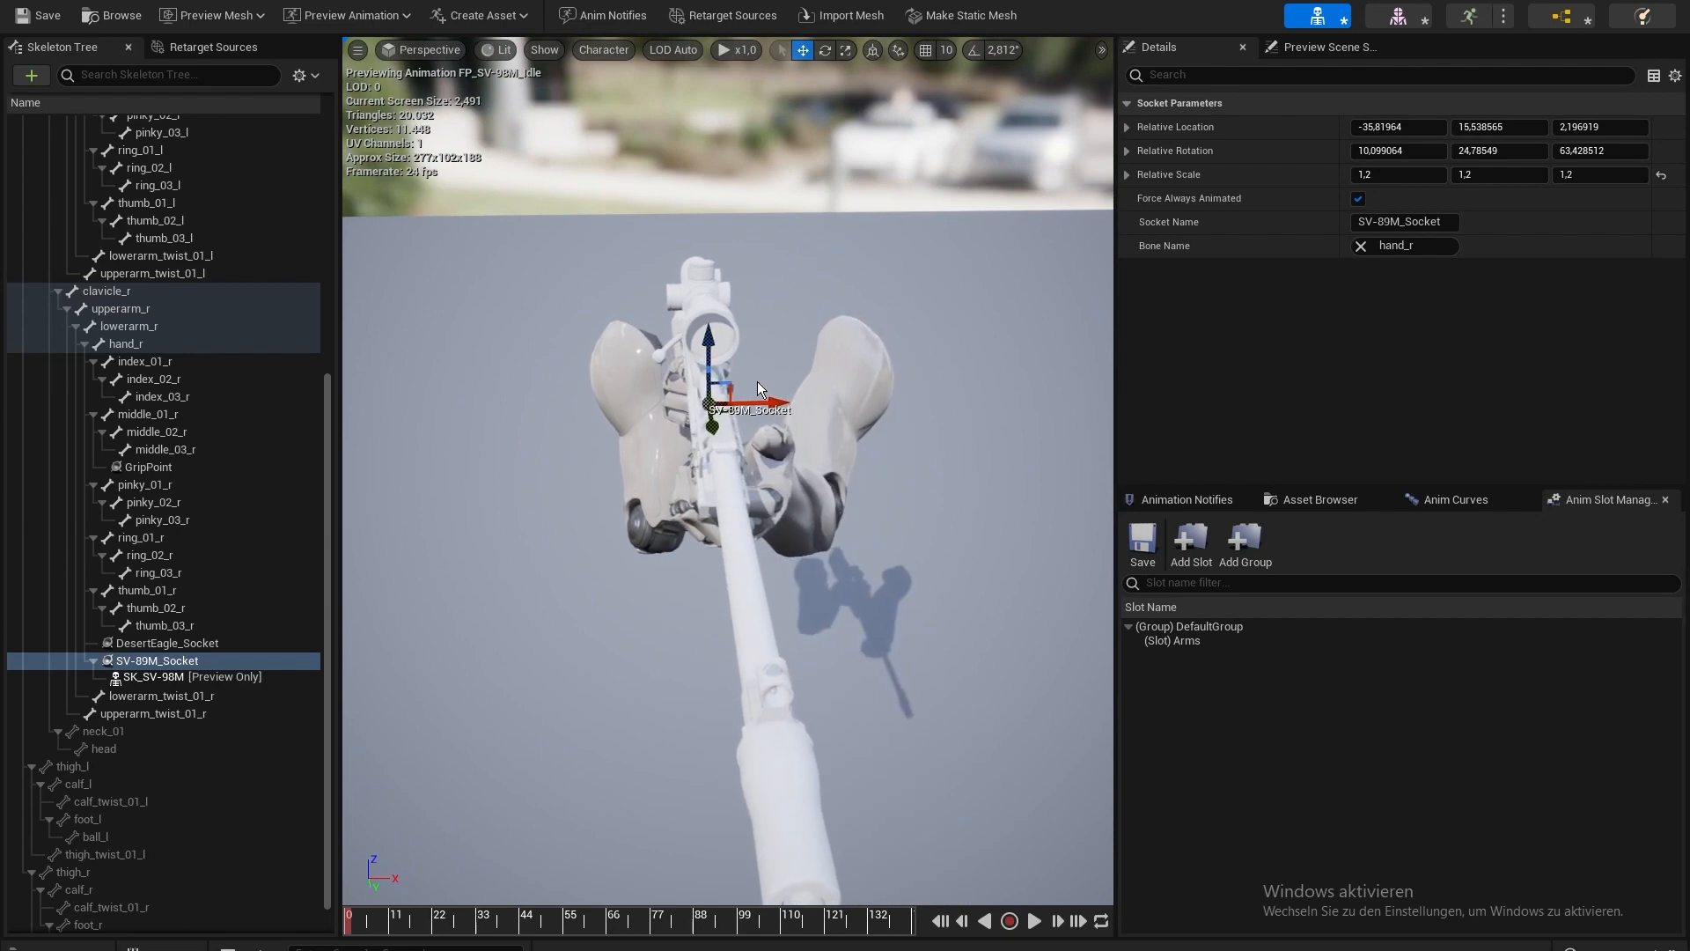
- Make small final adjustments to the socket's position and check the rifle's fit in the hands from several sides
drag(757, 402, 760, 401)
key(w)
right_drag(760, 401, 639, 429)
key(a)
key(s)
drag(675, 353, 694, 361)
key(d)
right_drag(694, 361, 475, 361)
key(a)
key(w)
key(d)
key(s)
key(d)
key(s)
key(d)
key(w)
key(w)
- Open FirstPerson_AnimBP from the Animations folder and go to its First Person States graph
click(511, 2)
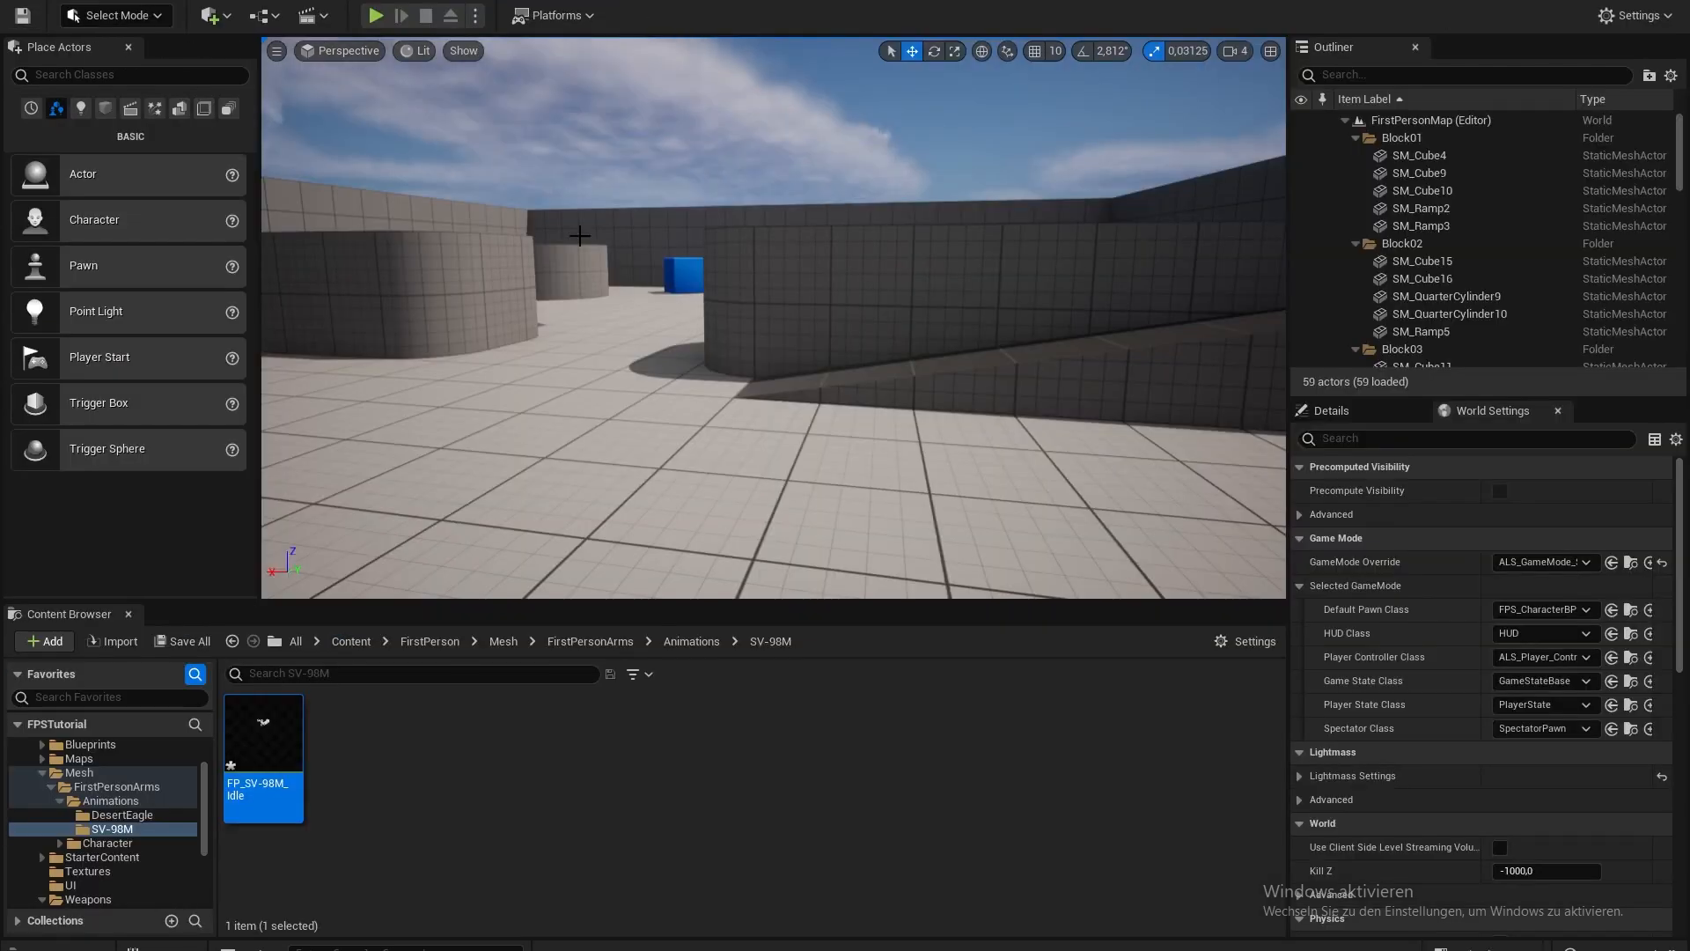
click(691, 642)
click(456, 719)
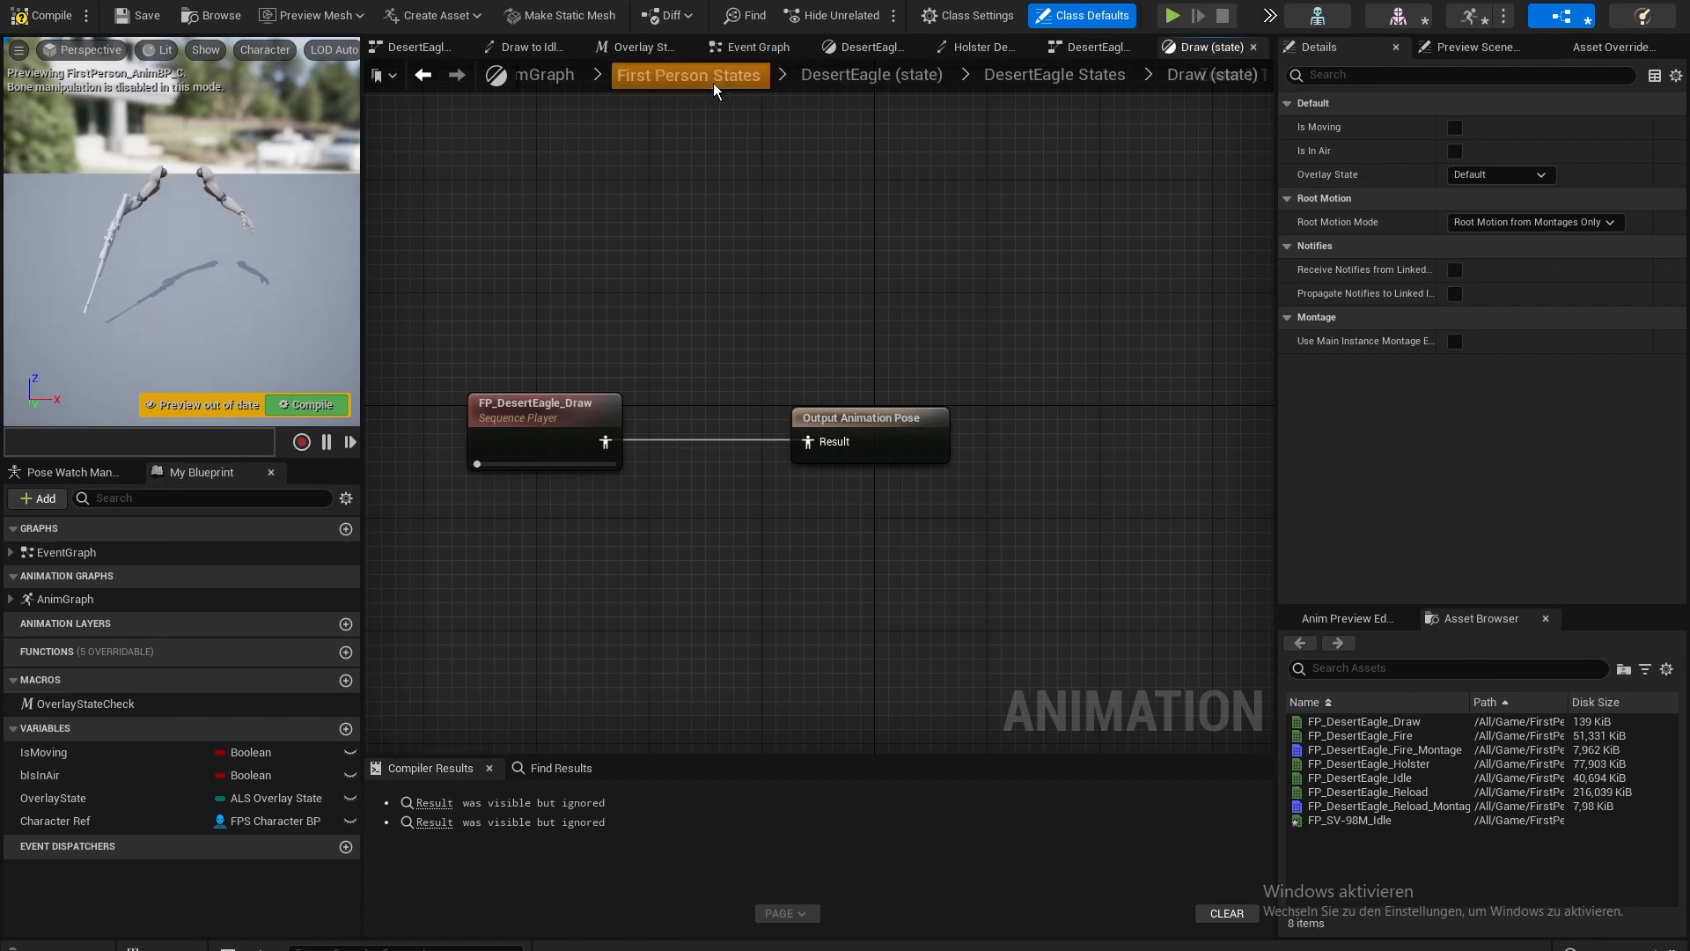
click(712, 81)
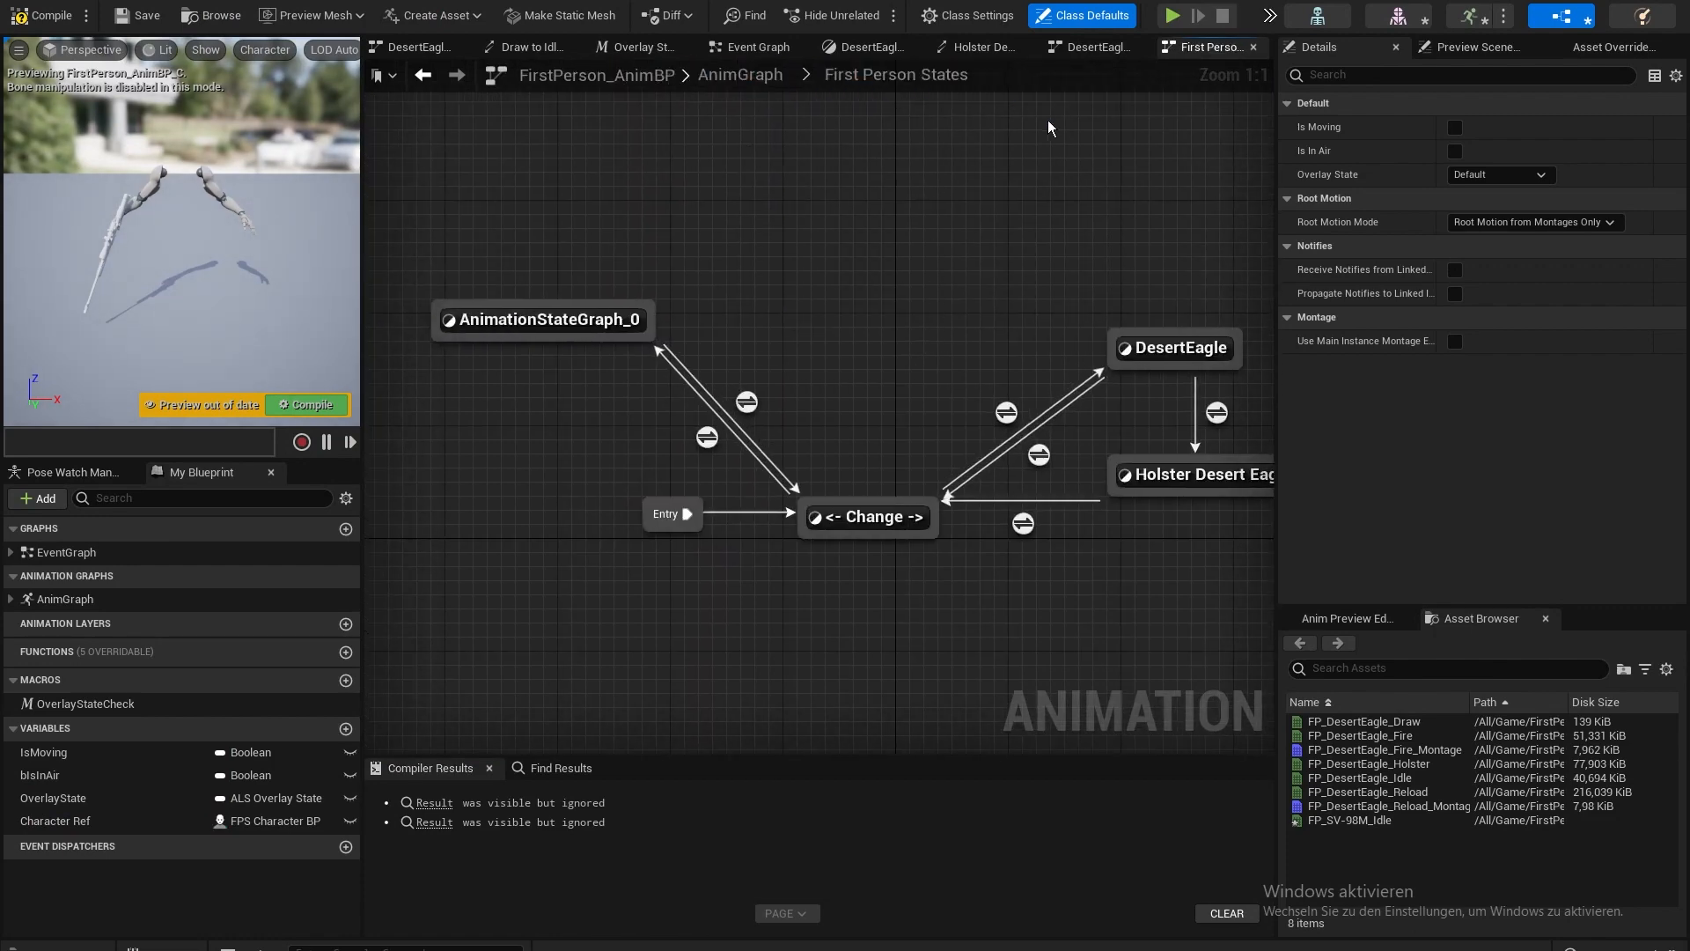
- Examine the existing weapon states, AnimationStateGraph_0 and its transition in the First Person States graph
right_drag(1045, 246, 797, 226)
drag(973, 351, 975, 352)
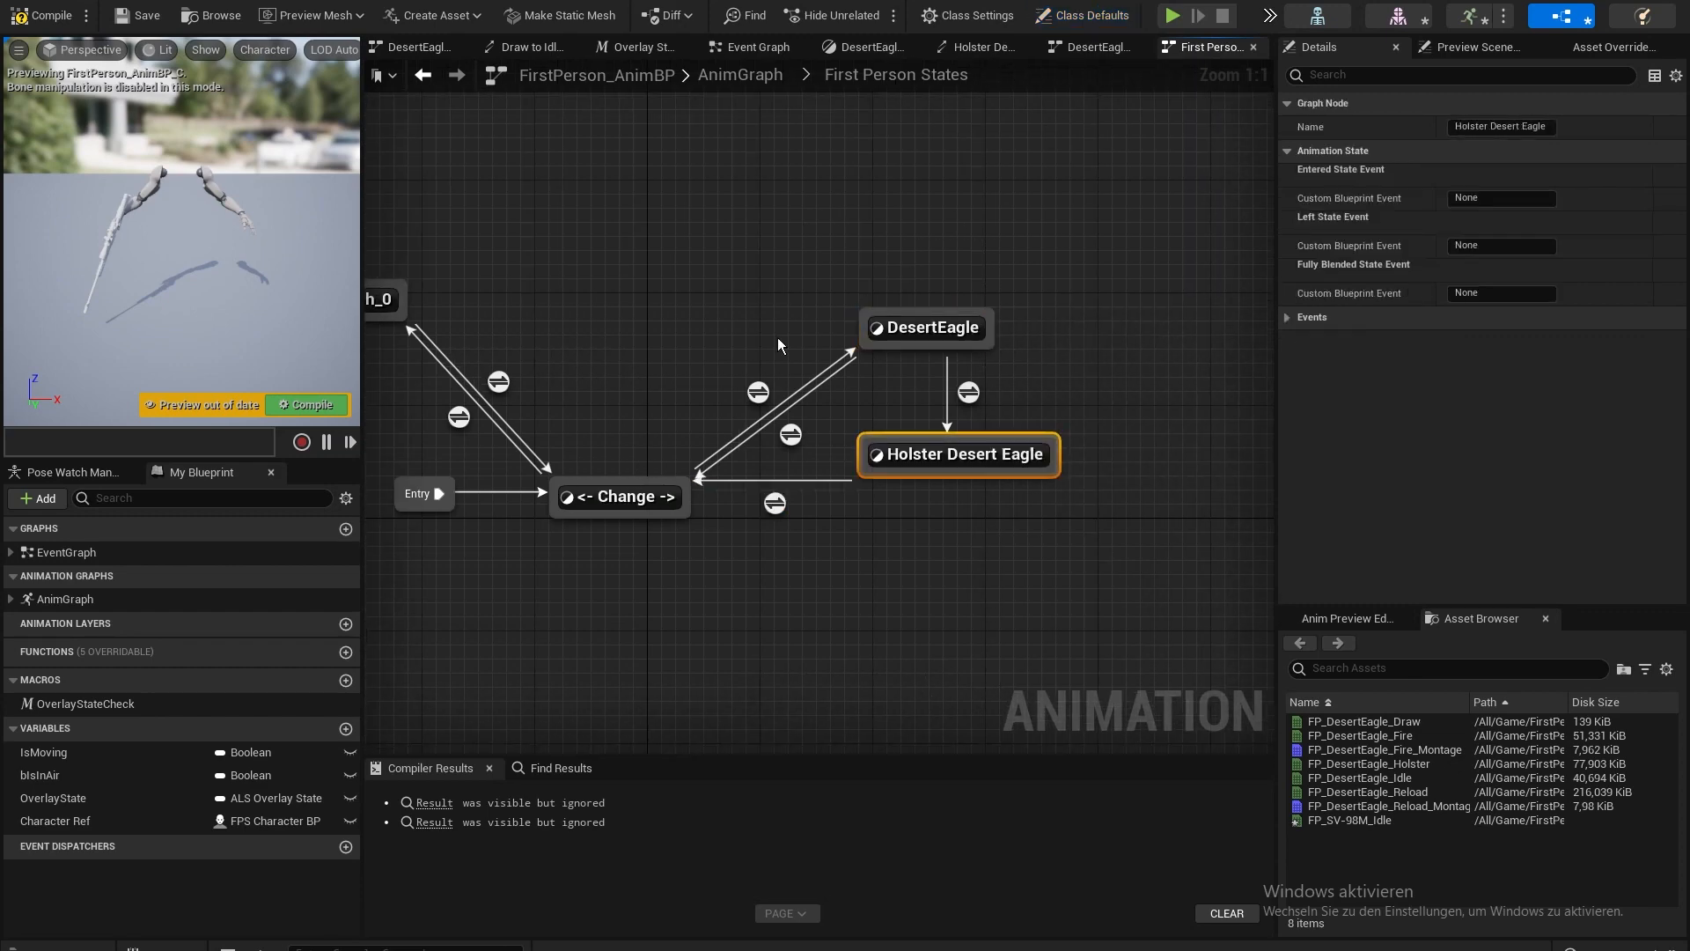
right_drag(462, 288, 652, 272)
double_click(521, 282)
click(901, 77)
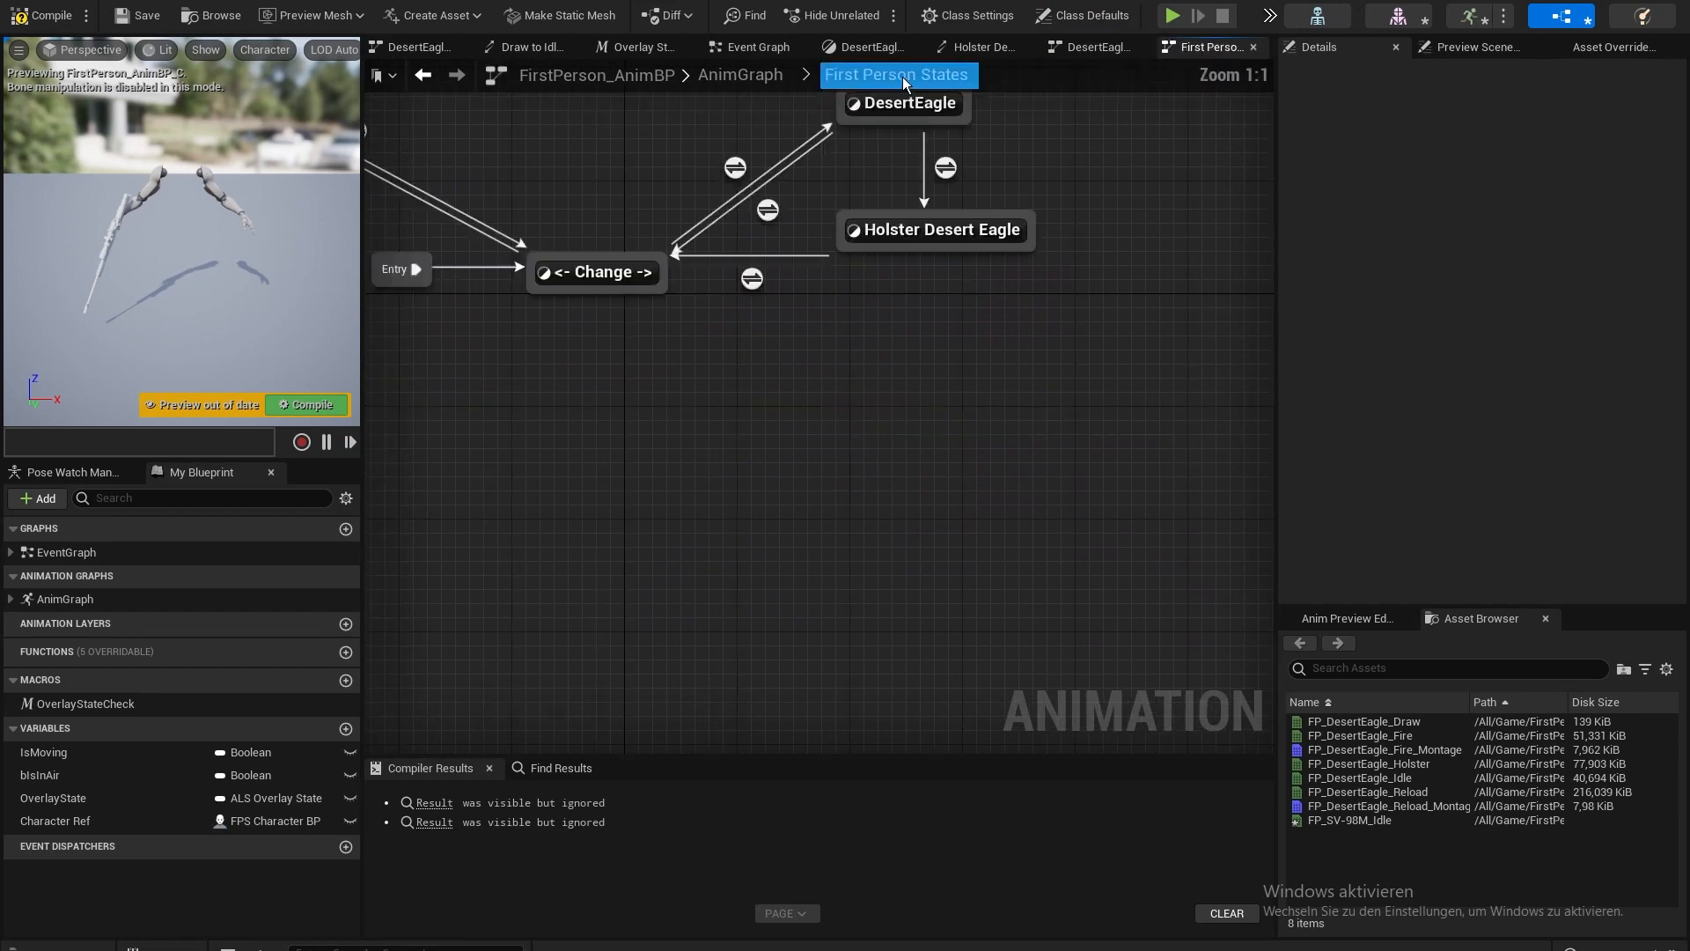
click(561, 317)
double_click(746, 399)
drag(657, 213, 862, 573)
click(805, 77)
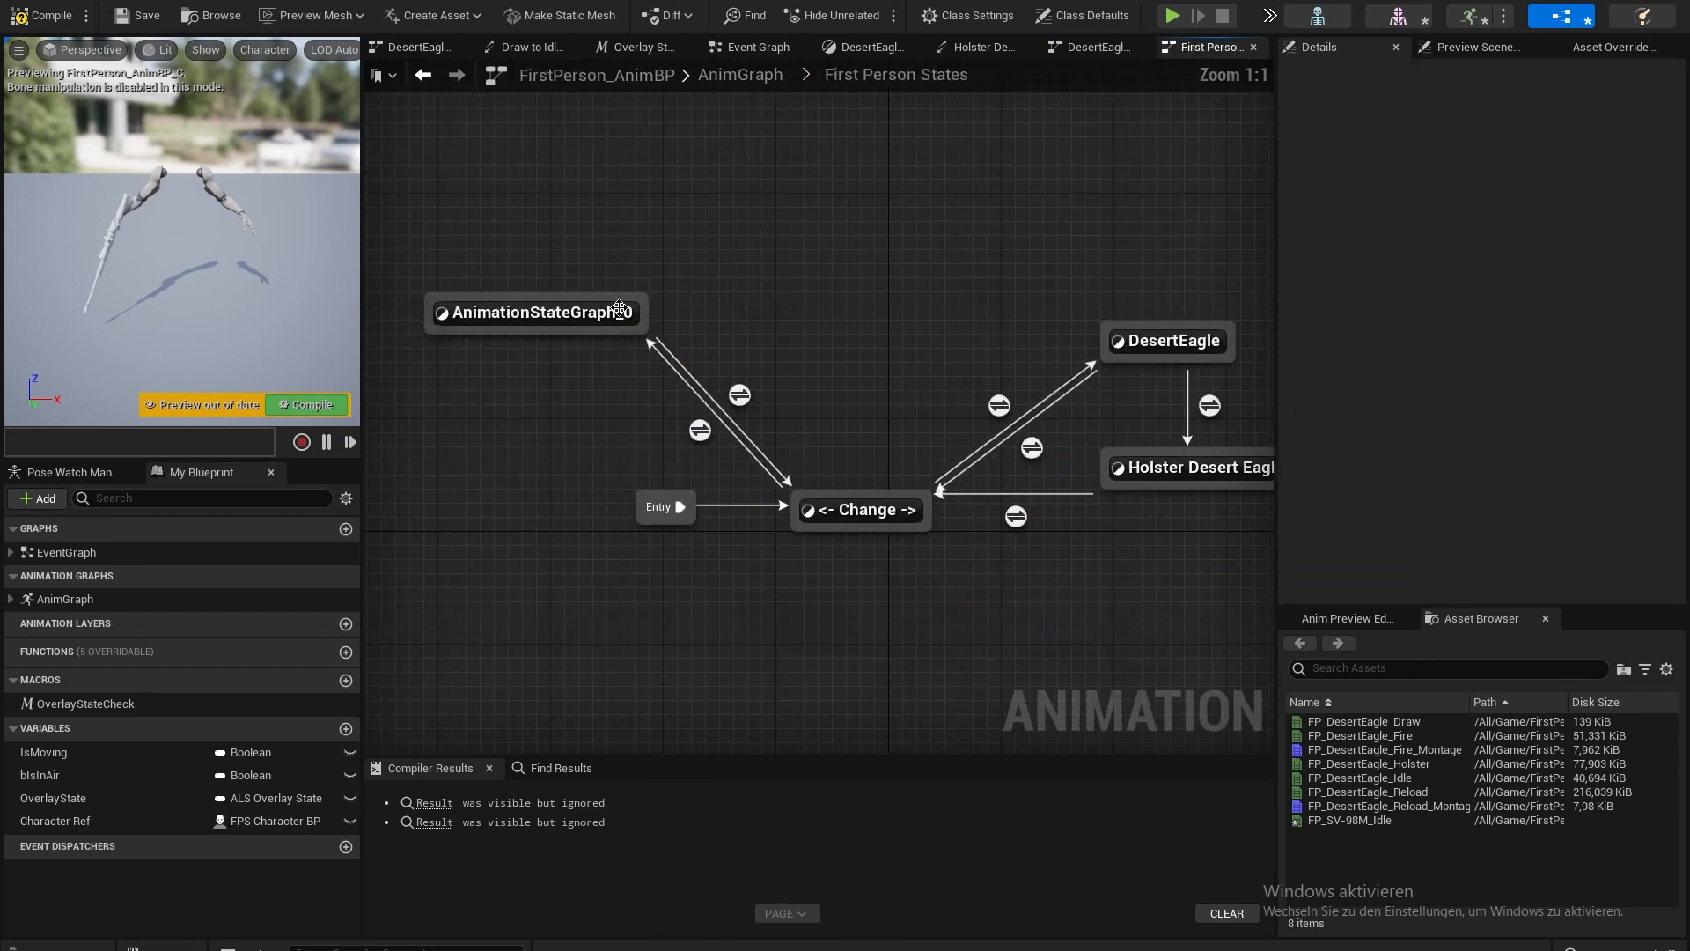
- Rename the AnimationStateGraph_0 state to Default and place it level with the <- Change -> state
right_click(580, 333)
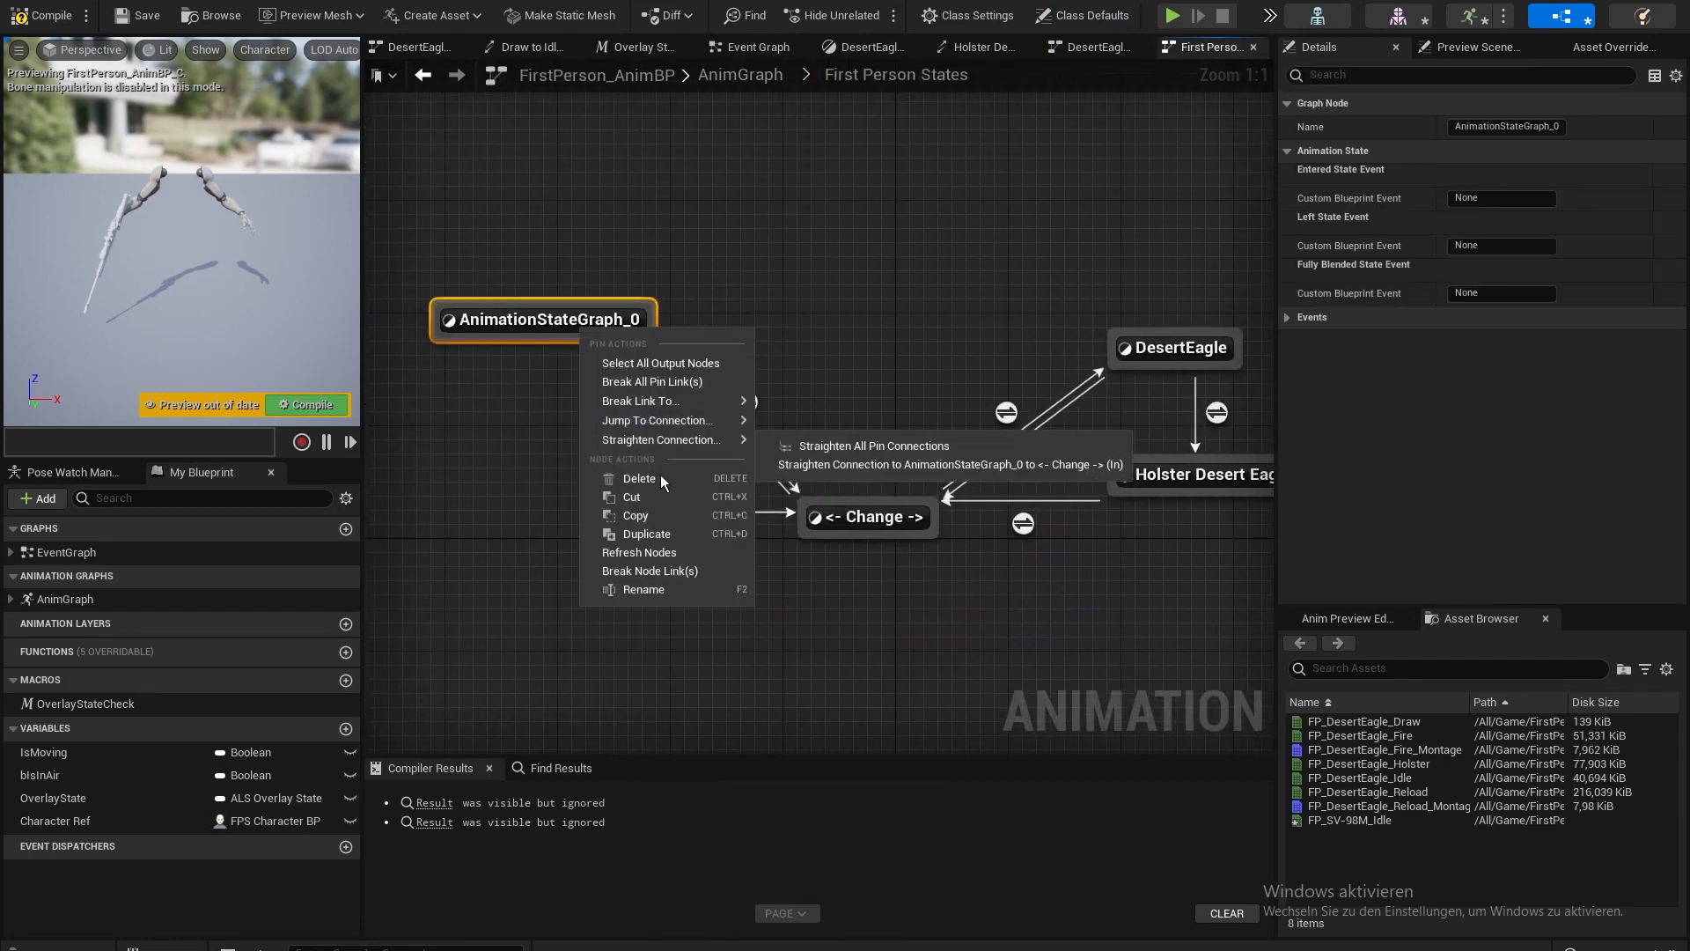
click(660, 589)
text(Default)
key(Return)
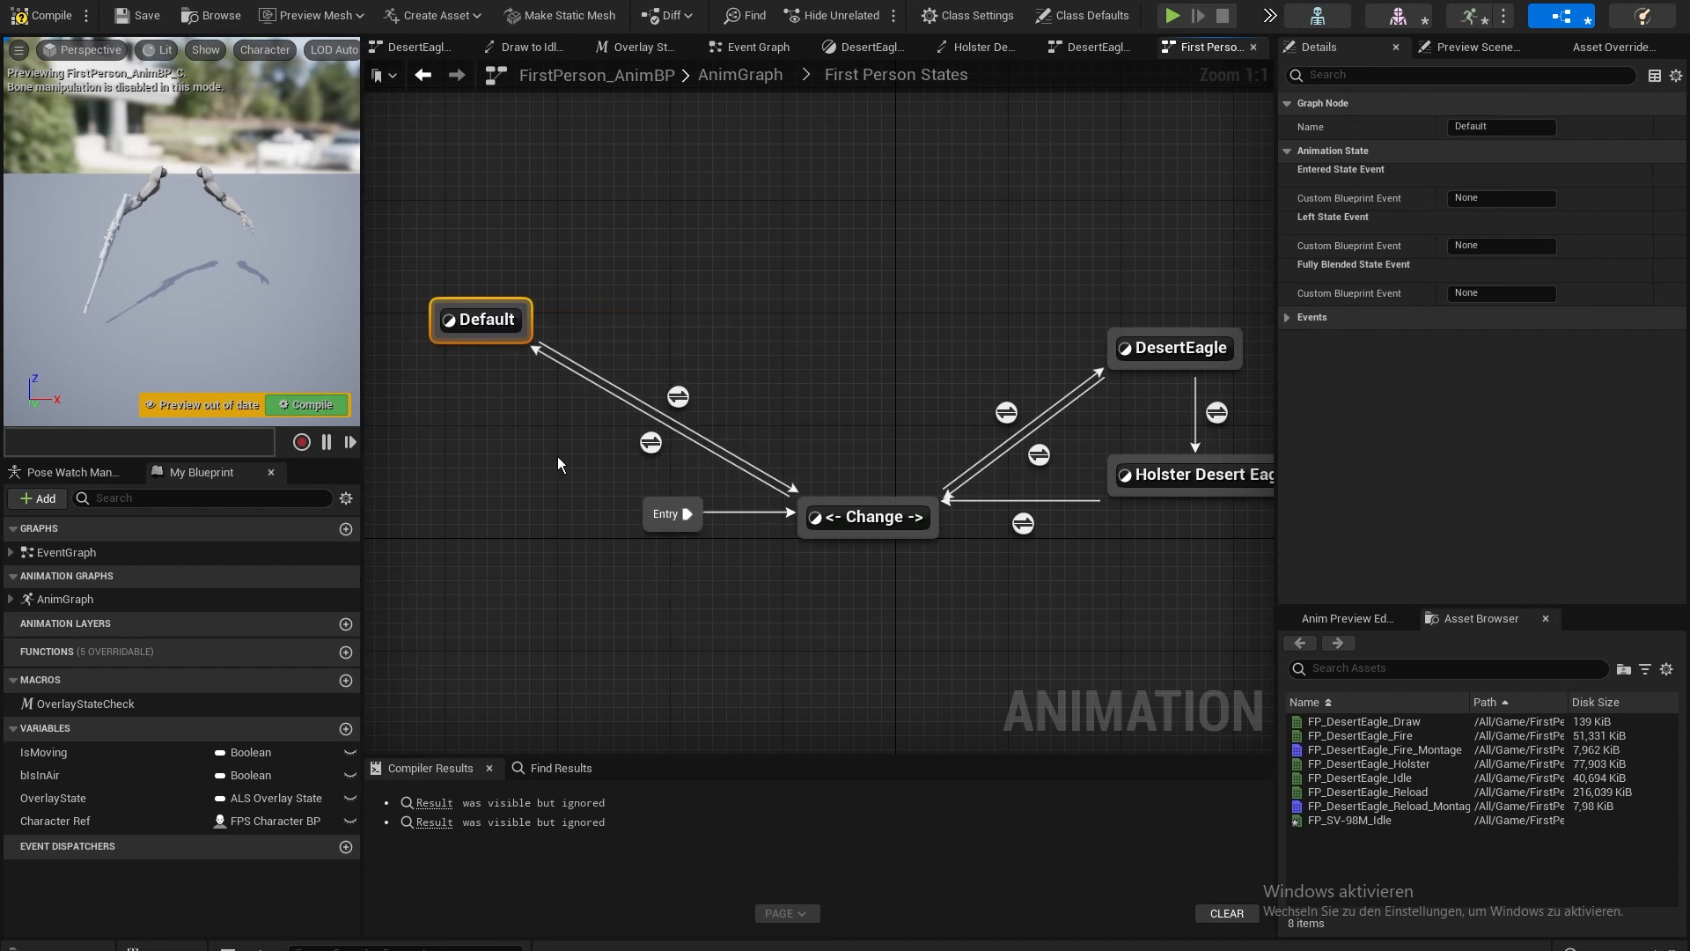
drag(484, 319, 374, 476)
- Add a new state connected from <- Change ->, placed above it, and name it SV-98M
drag(901, 504, 778, 183)
click(836, 227)
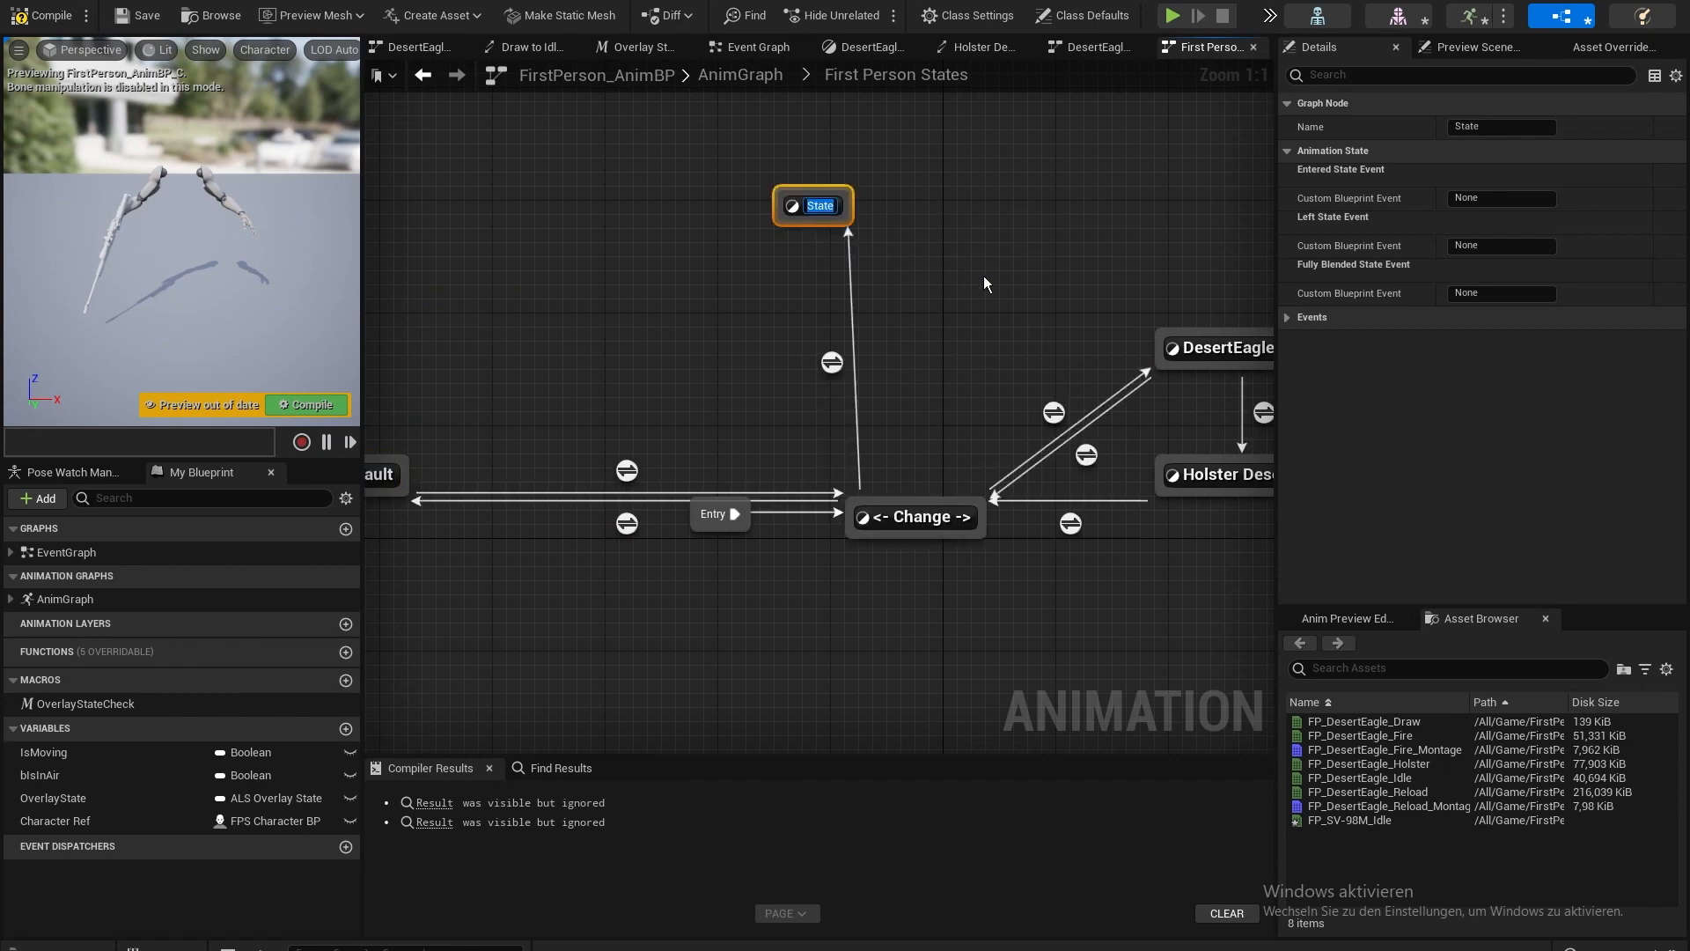
text(SV-)
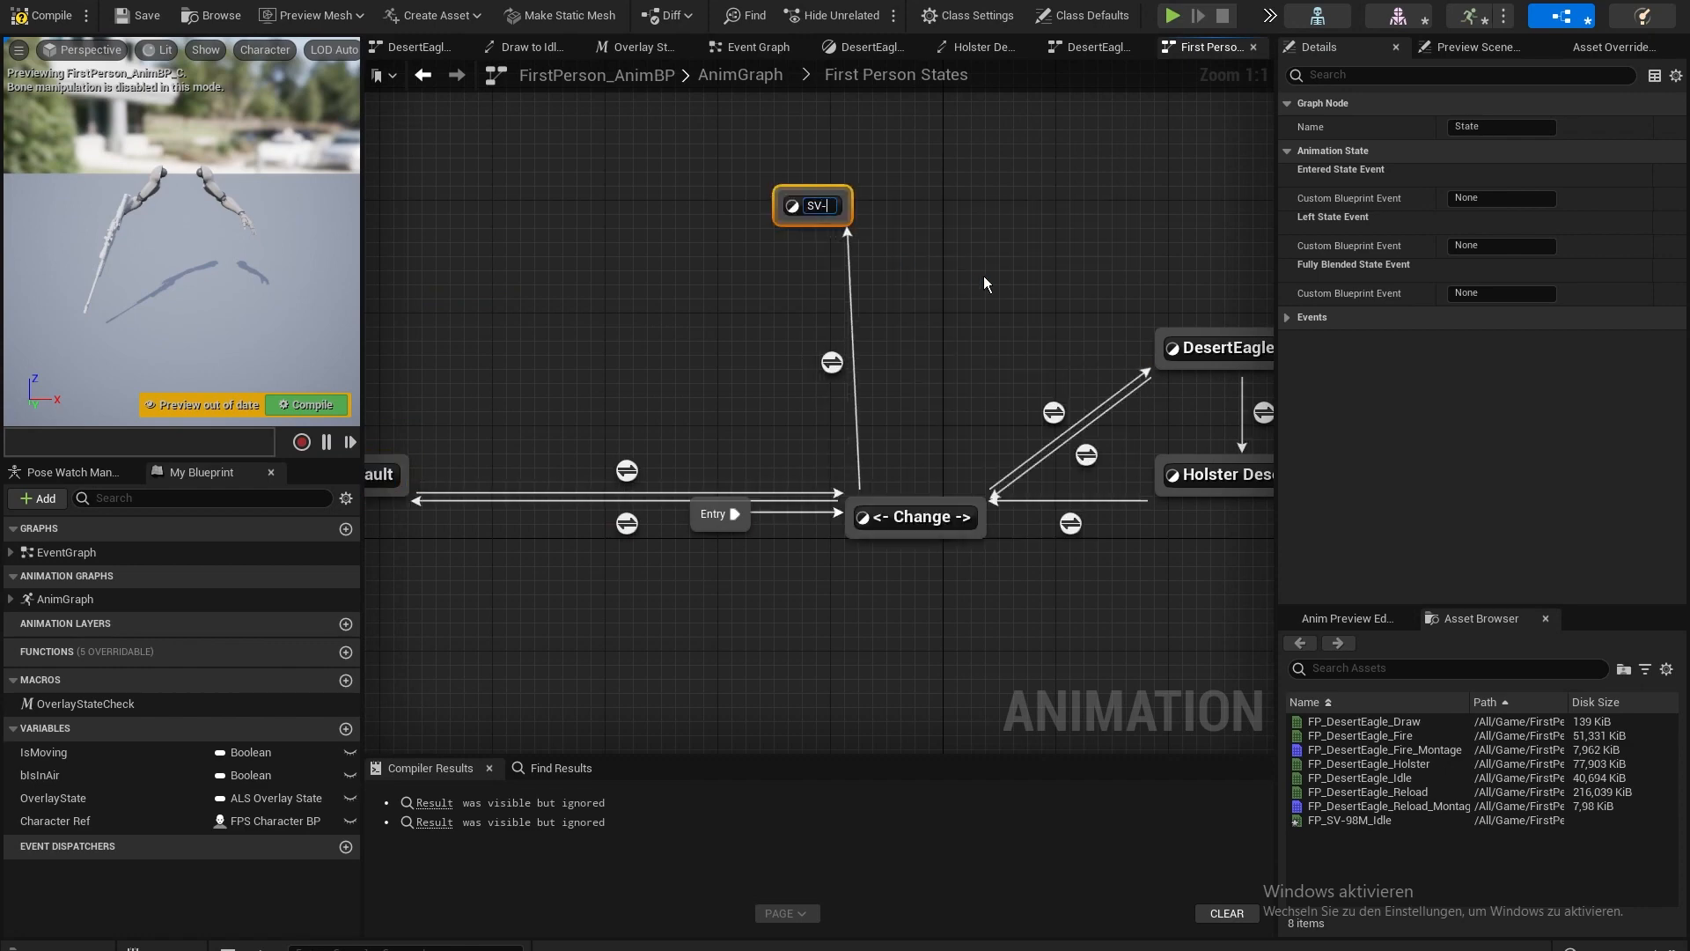
text(98M)
key(Return)
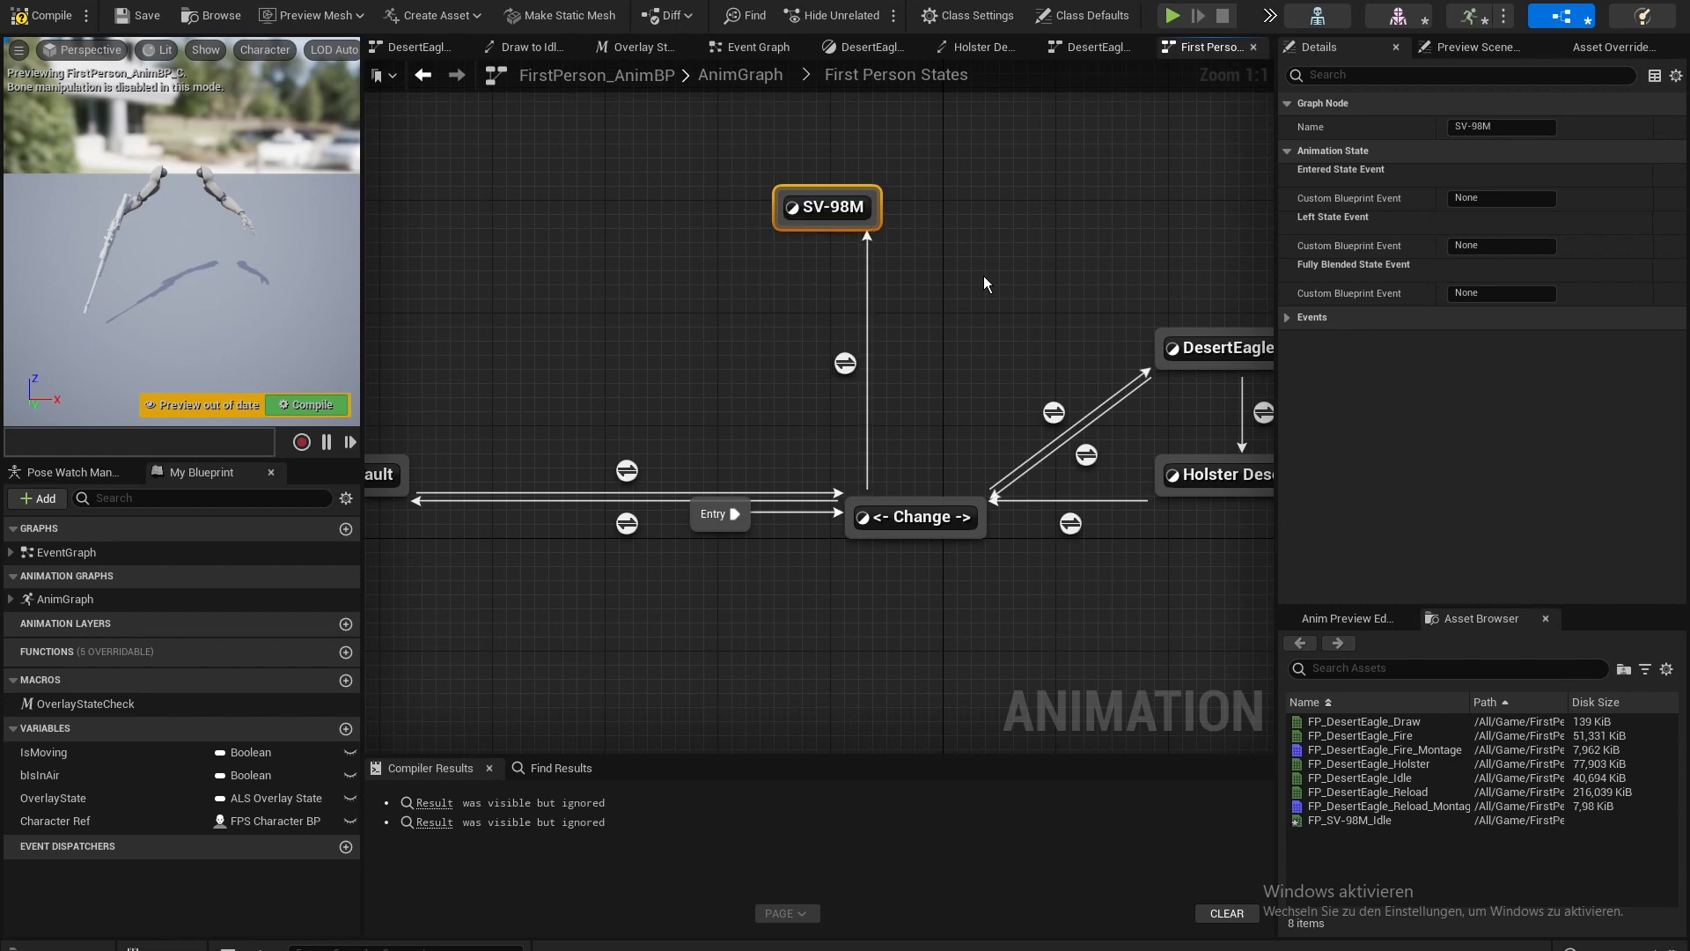
- Add an Overlay State Check to the transition rule from <- Change -> to SV-98M
double_click(845, 363)
mouse_move(776, 350)
right_down()
mouse_move(698, 339)
mouse_move(778, 331)
right_up()
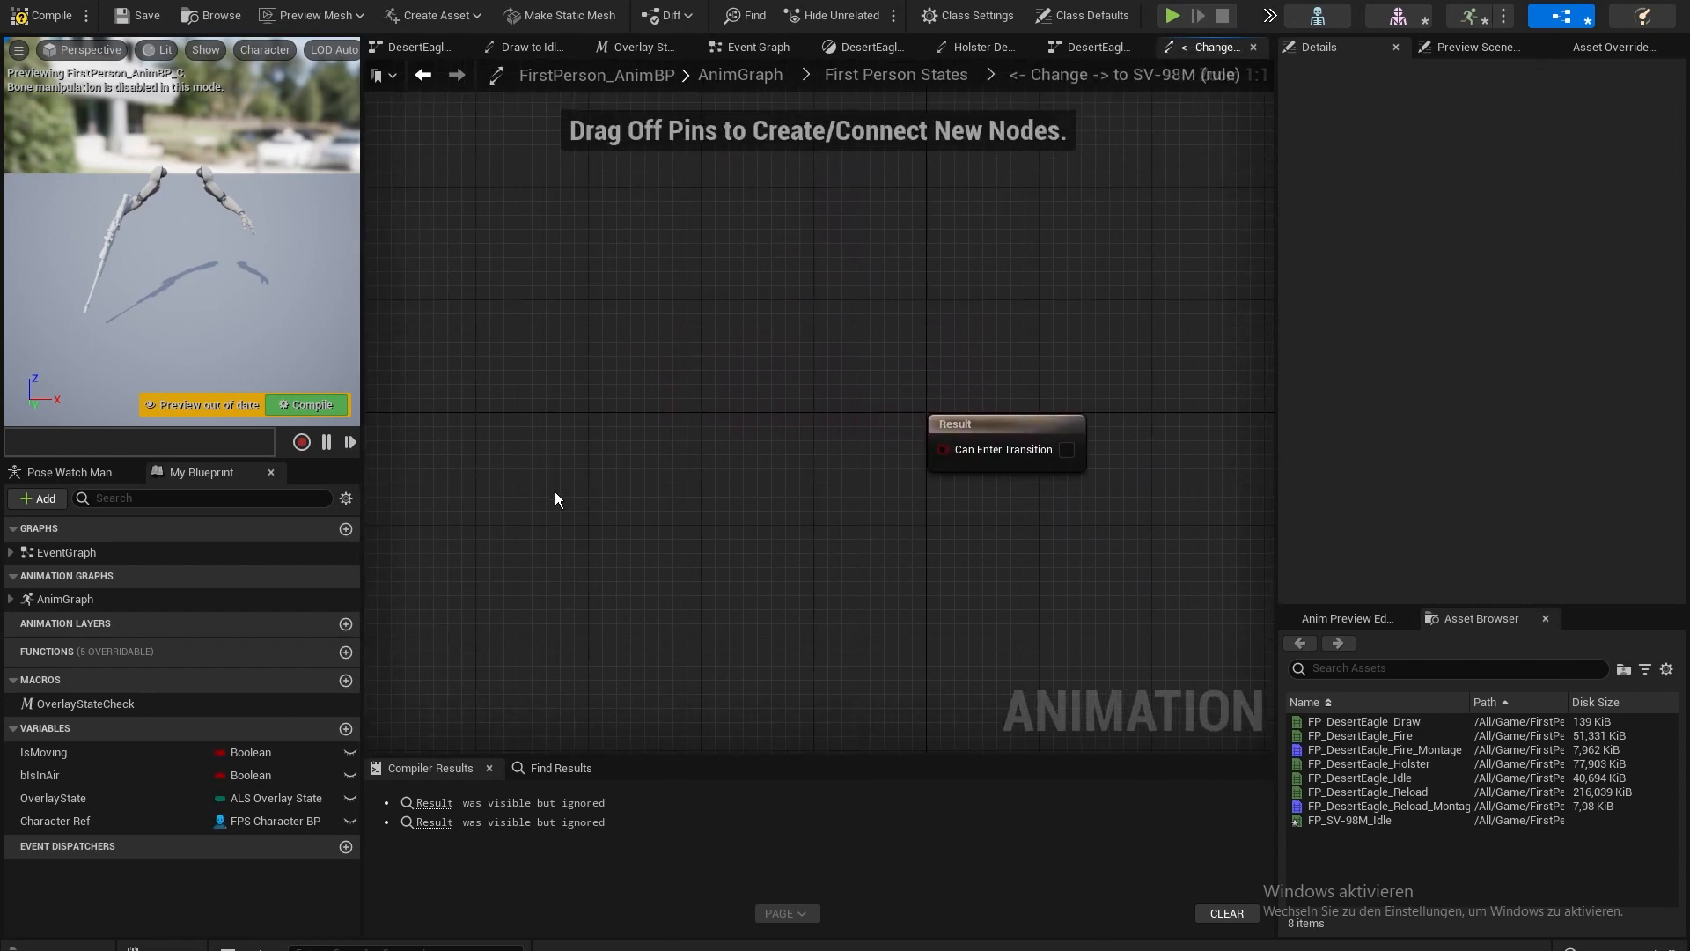
drag(193, 703, 525, 374)
click(896, 76)
- Drive the SV-98M to <- Change -> transition rule with an SV-89M Overlay State Check inverted by a NOT Boolean
double_click(794, 383)
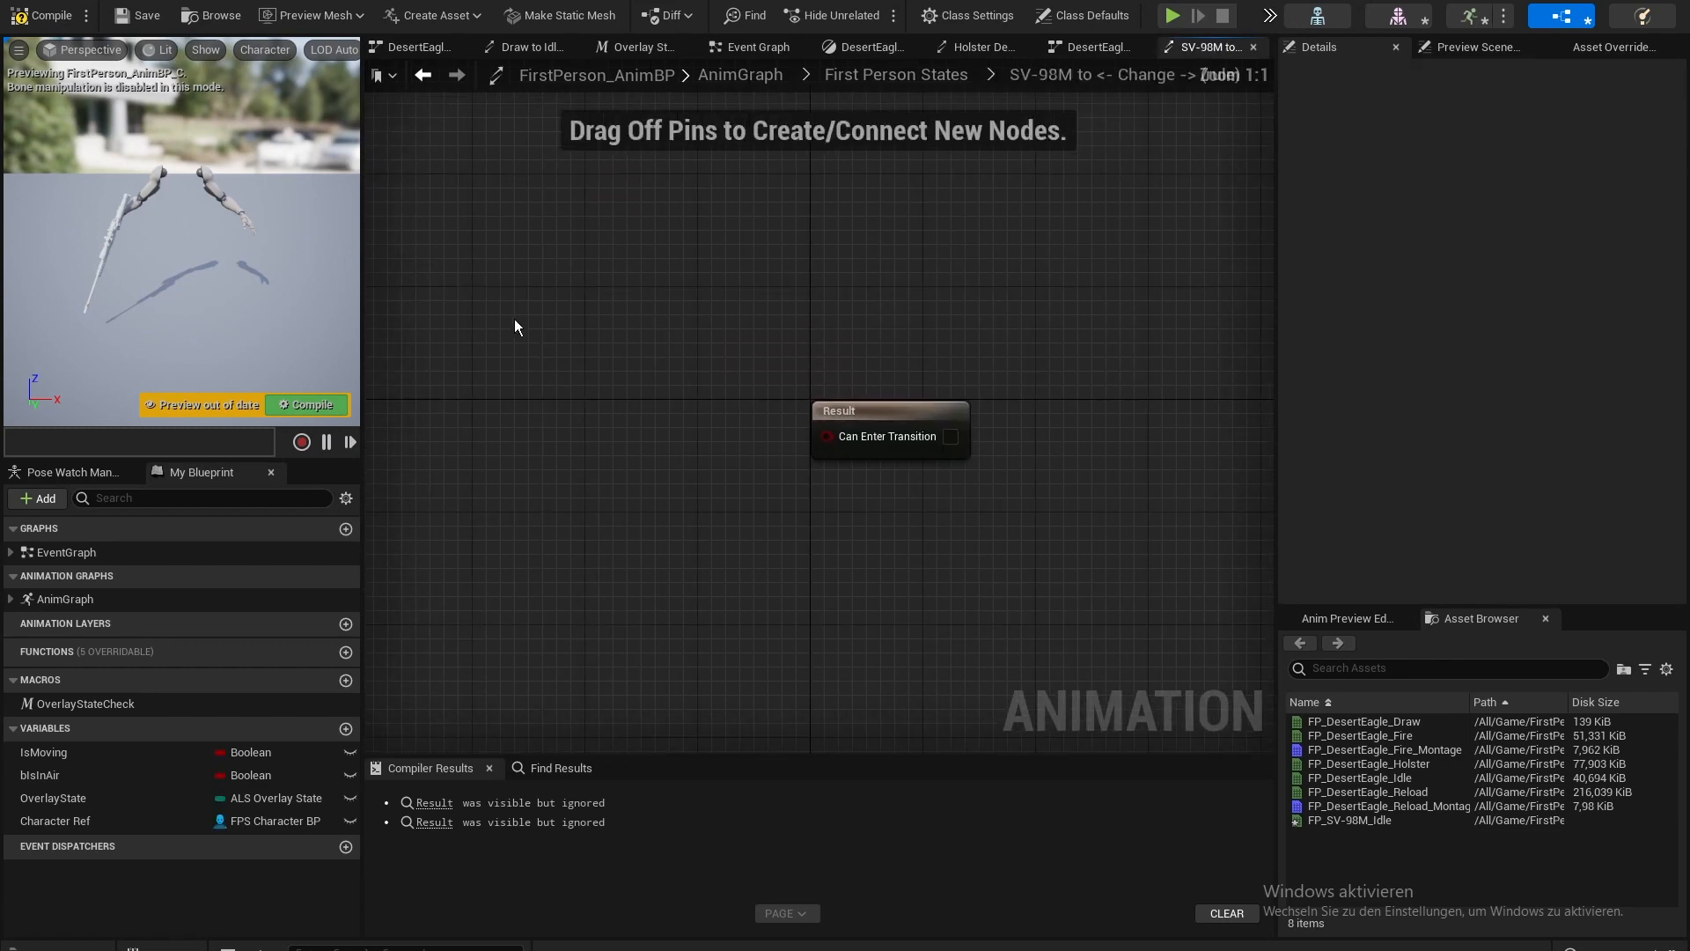
drag(657, 299, 636, 426)
text(not boo)
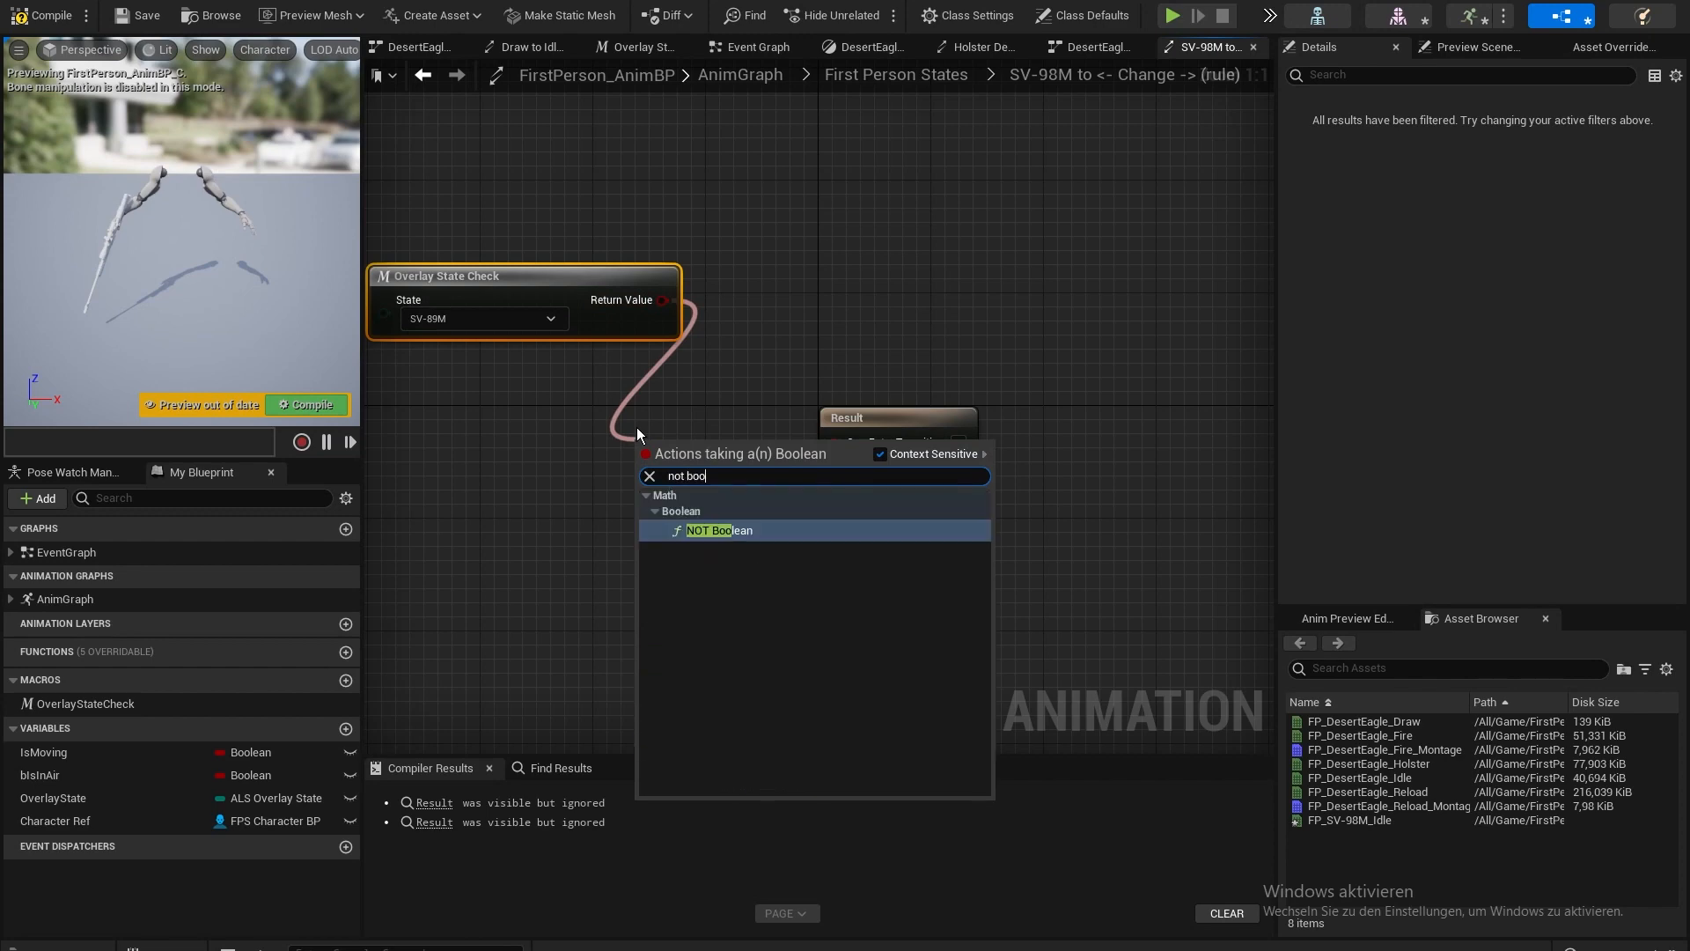
key(Return)
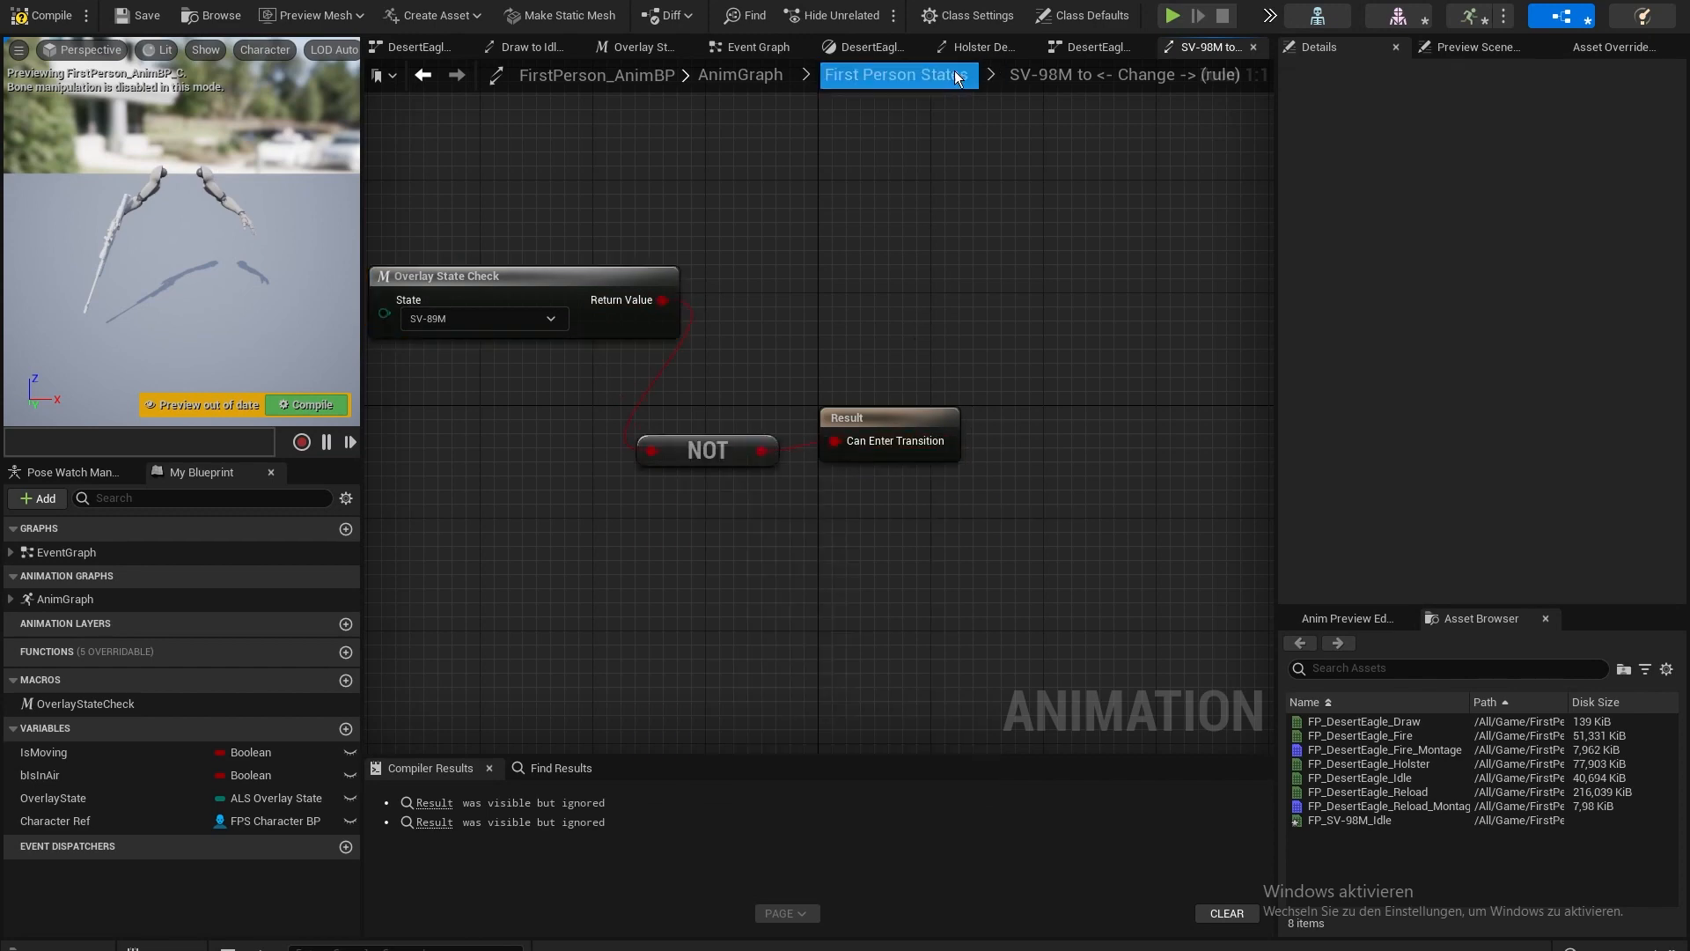
click(895, 74)
- Inside the SV-98M state, add a state machine named SV-98M States and connect it to the Output Animation Pose
double_click(785, 248)
right_drag(653, 266, 730, 277)
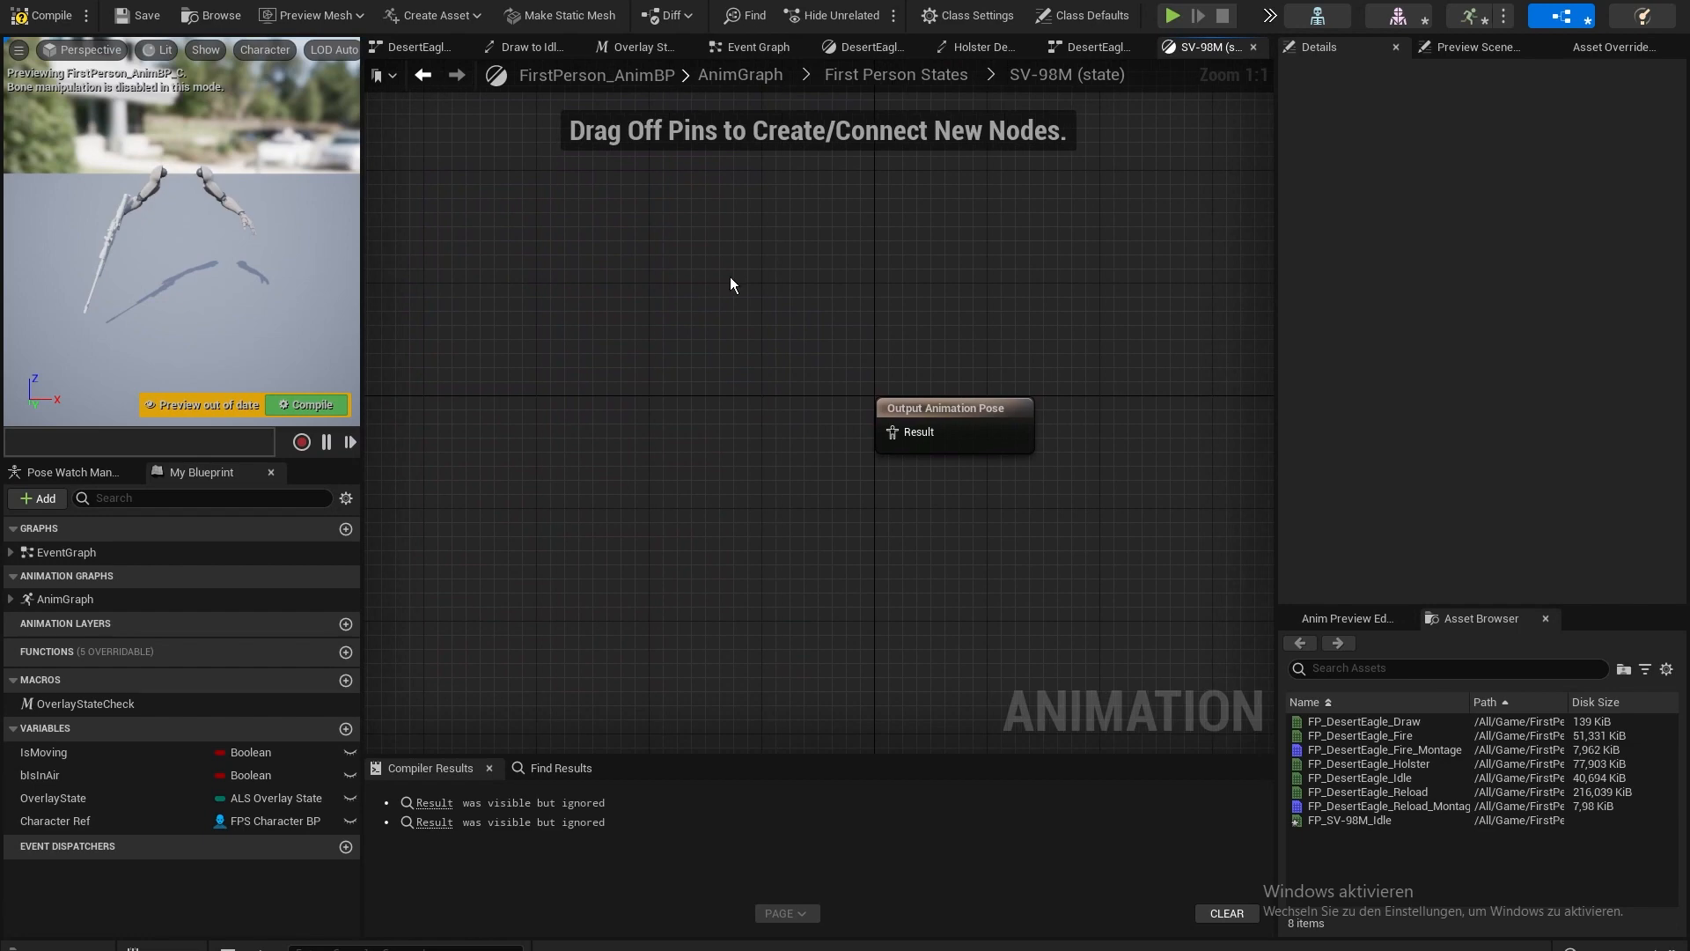
right_click(679, 430)
text(state machine)
key(Return)
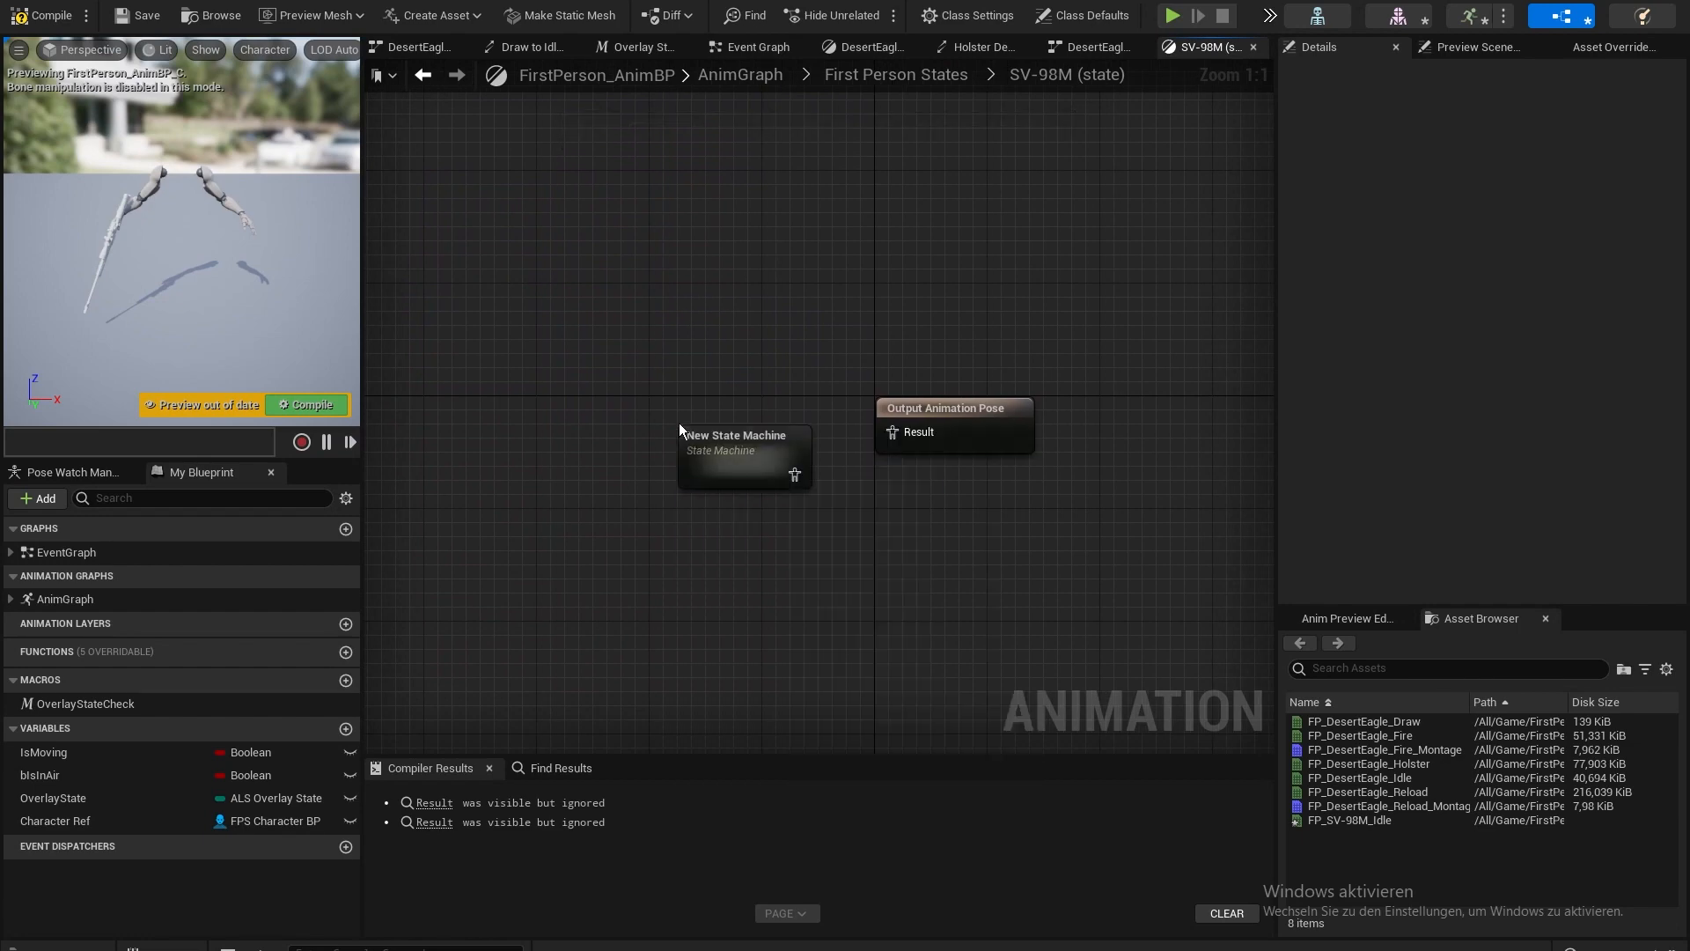
text(SV-98)
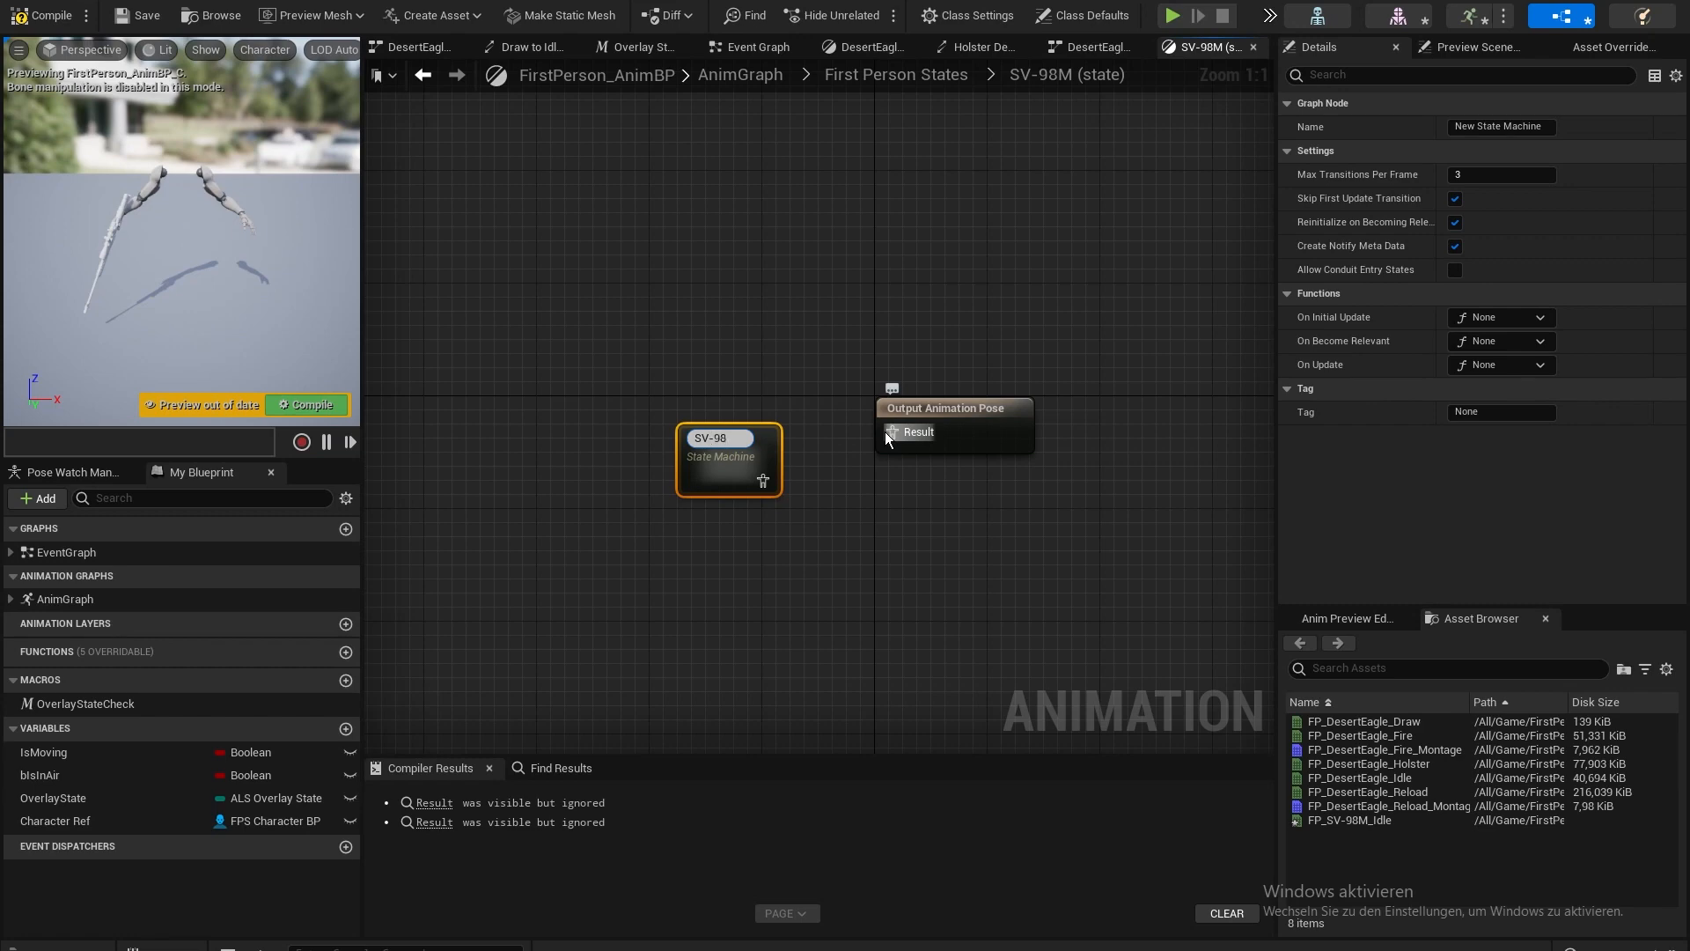
text(M States)
key(Return)
drag(772, 475, 908, 434)
drag(941, 424, 915, 473)
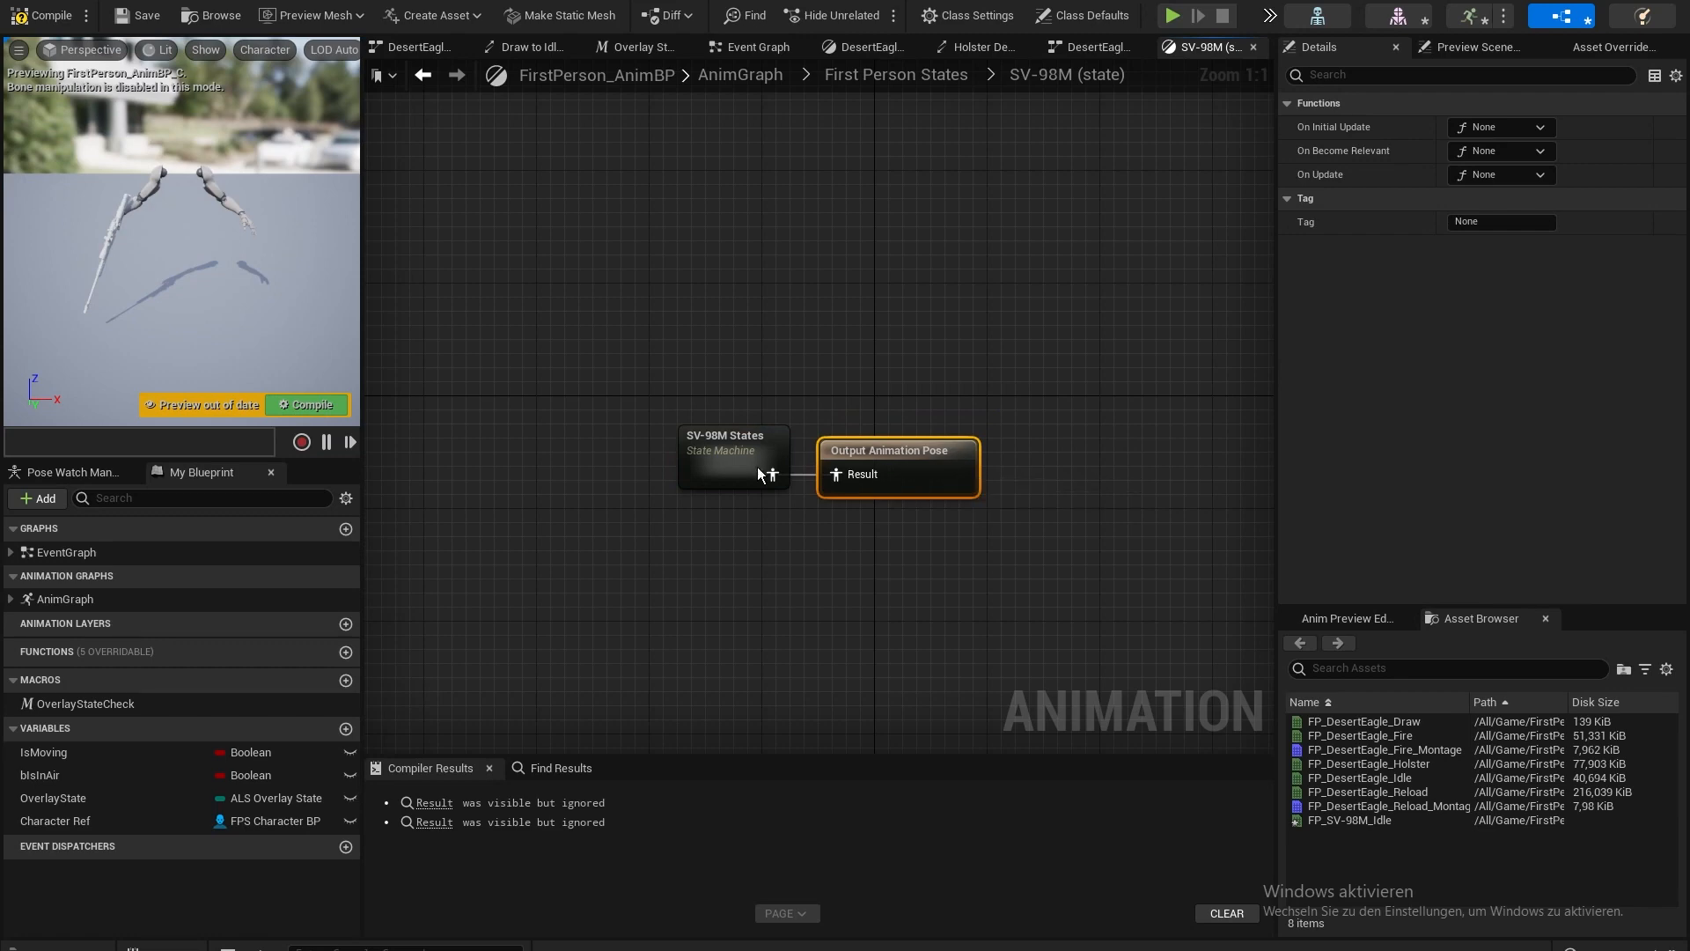
- In SV-98M States, add an Idle state connected from Entry that uses the FP_SV-98M_Idle animation, and compile the blueprint
double_click(746, 461)
right_drag(1010, 397, 843, 419)
drag(662, 419, 768, 421)
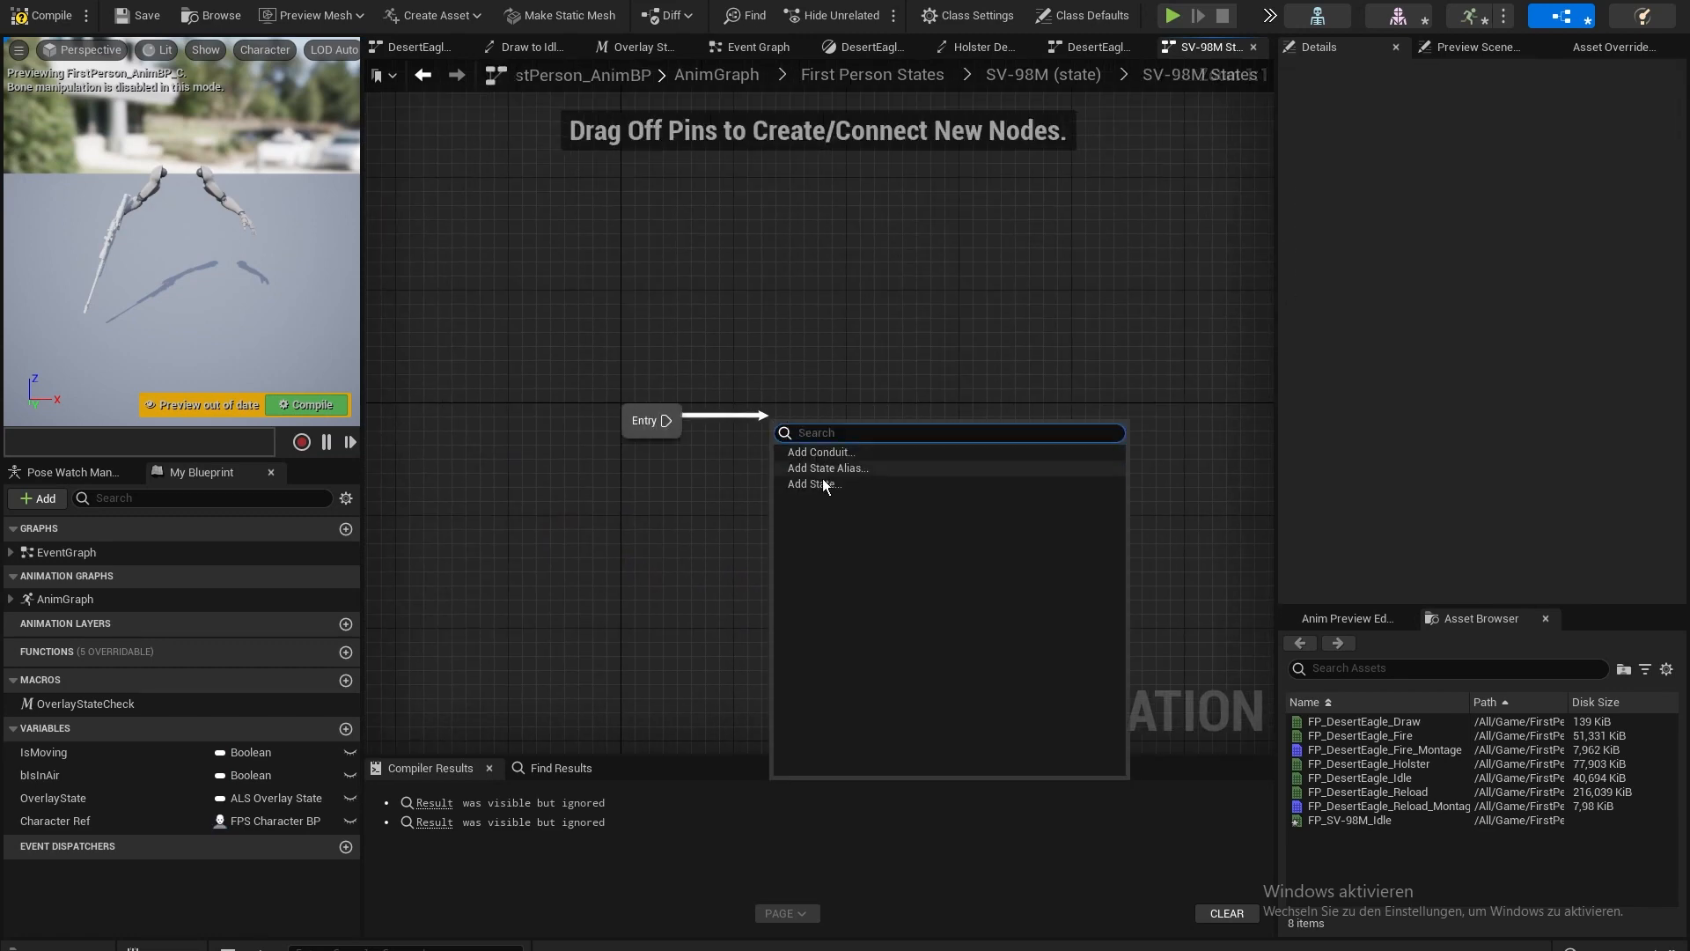
click(821, 467)
text(Idle)
key(Return)
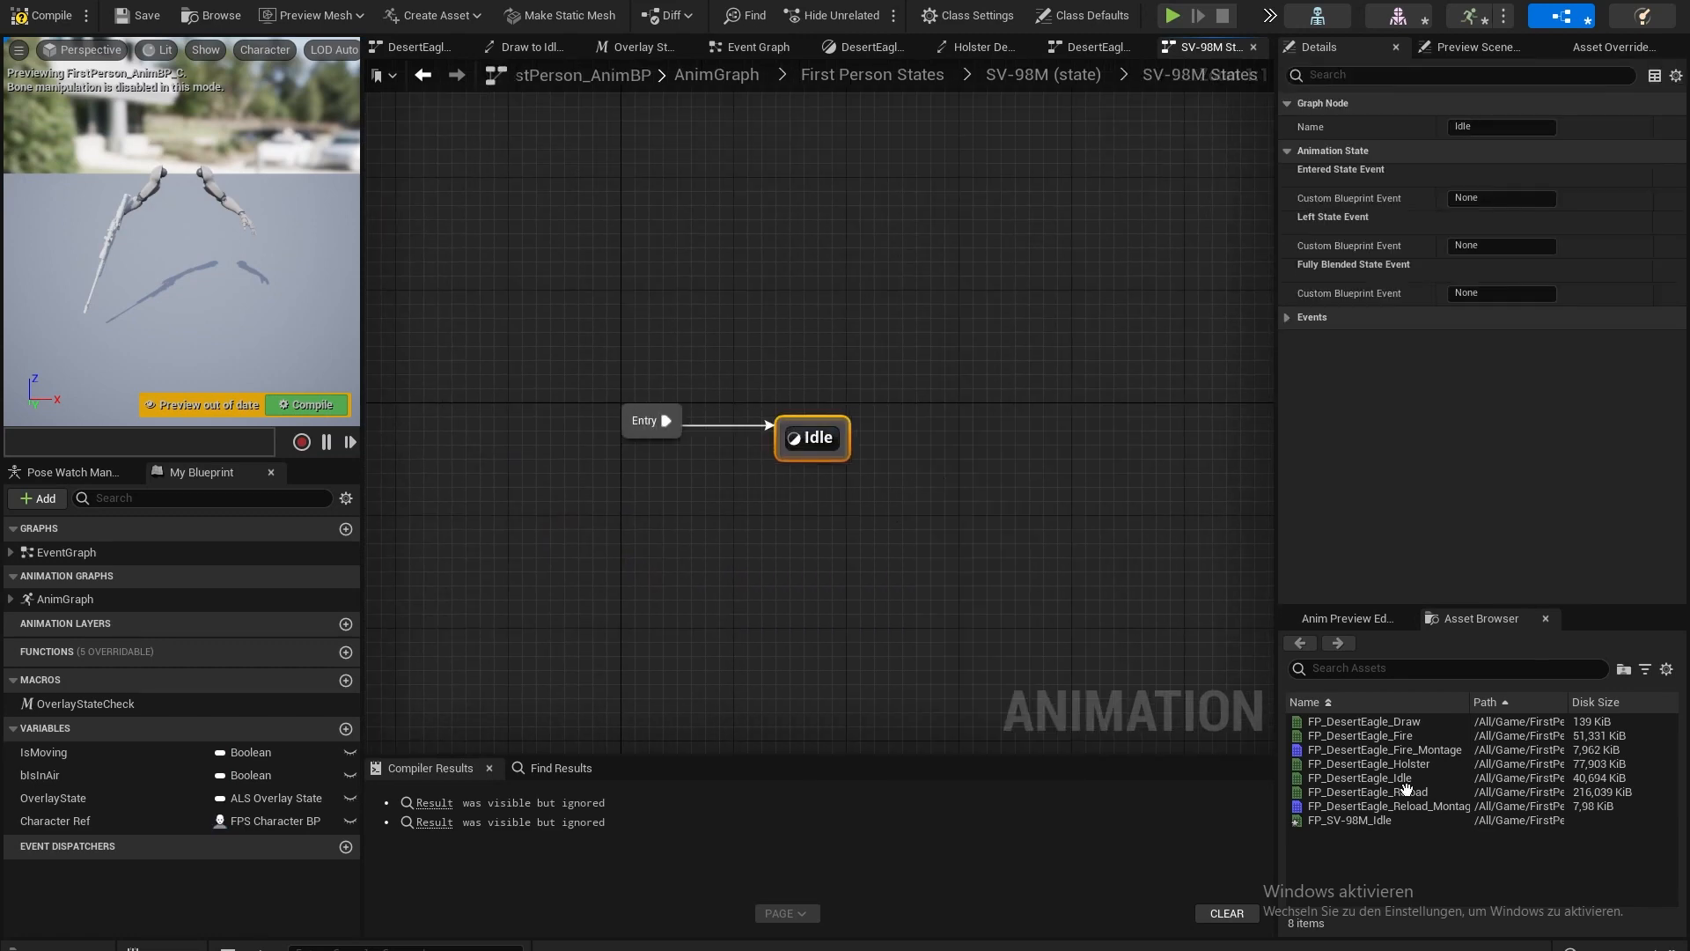
drag(1349, 819, 817, 438)
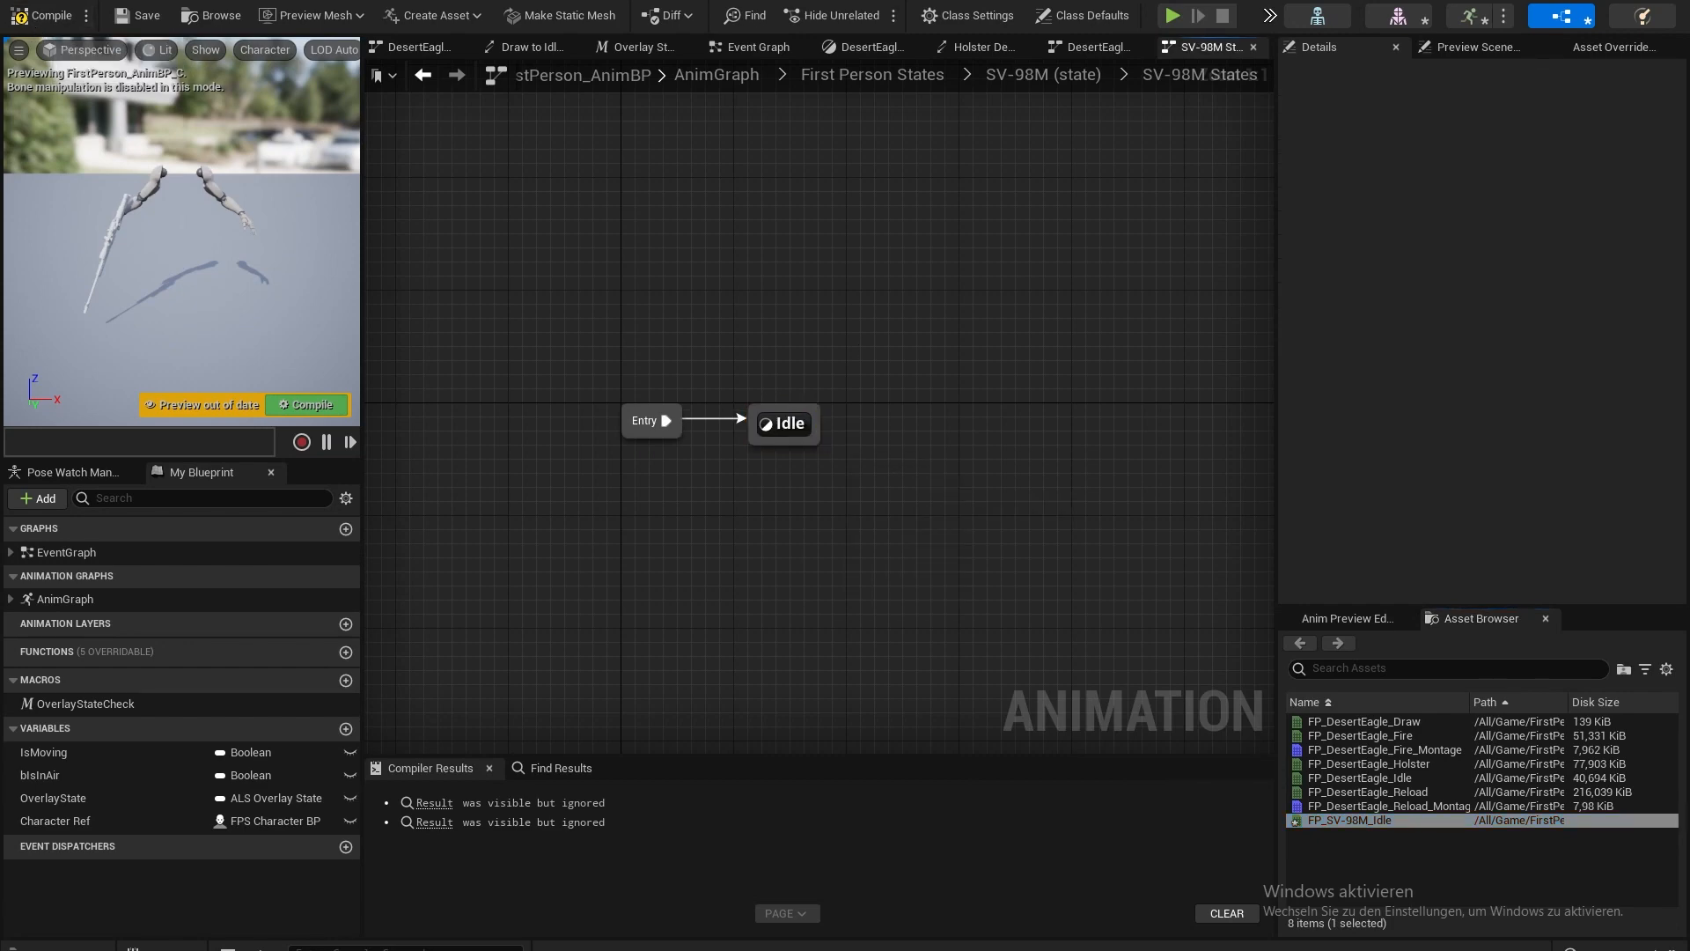
click(75, 15)
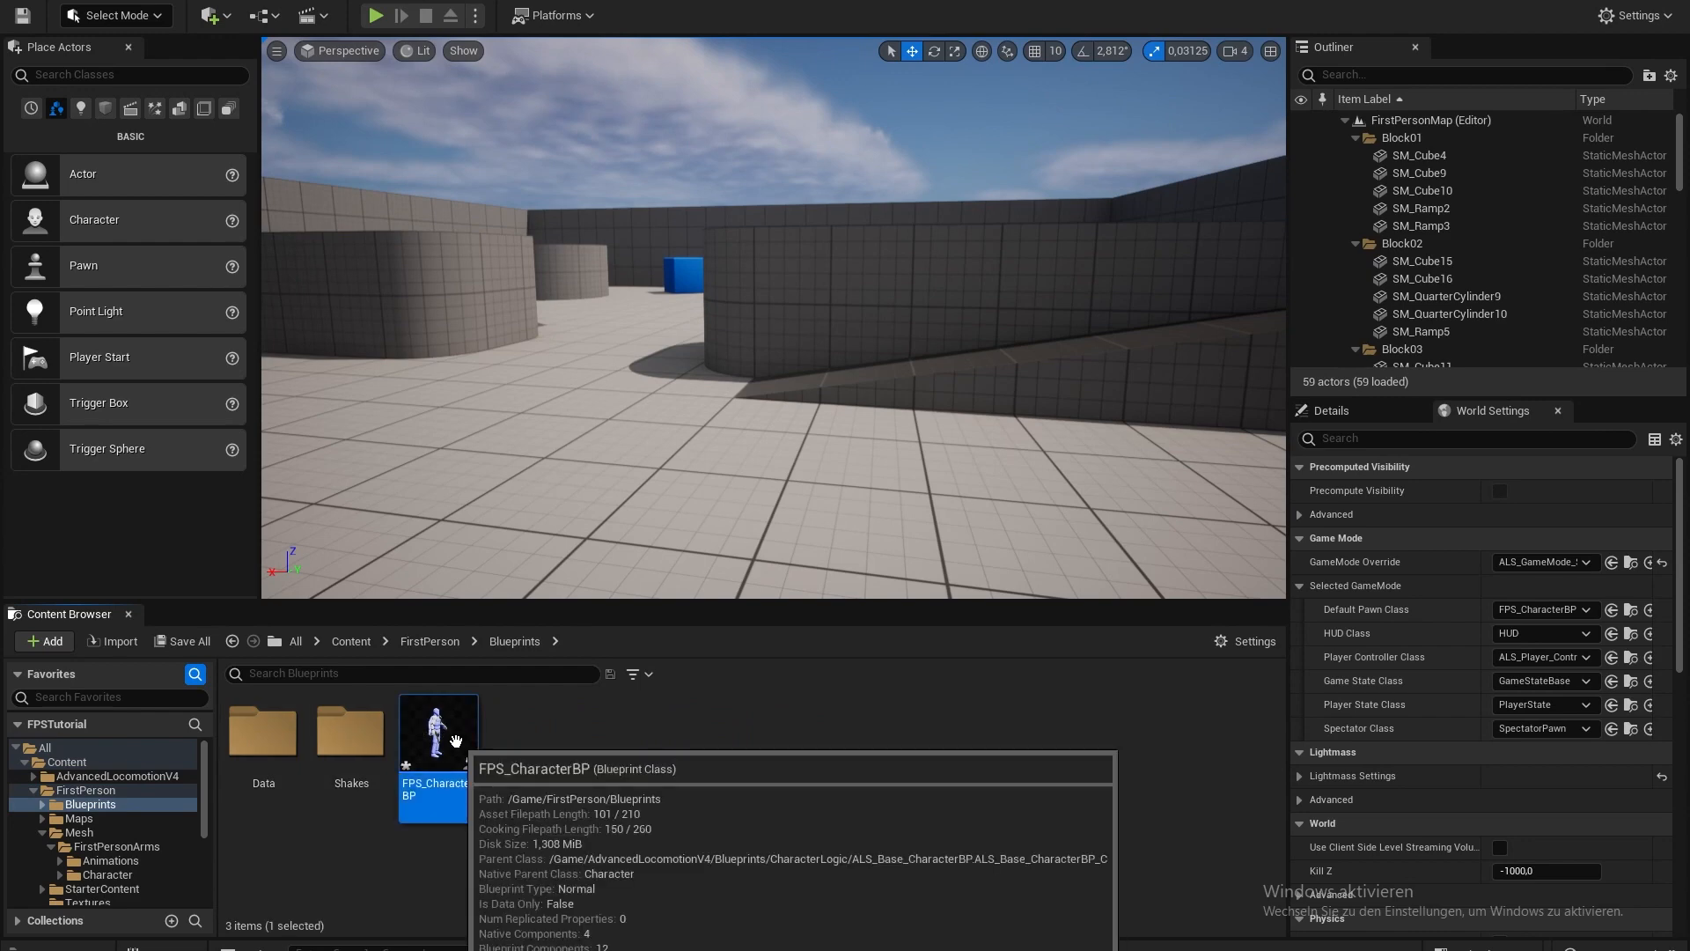
- Open FPS_CharacterBP from the Blueprints folder and show its full component tree and the character model
double_click(445, 712)
click(308, 46)
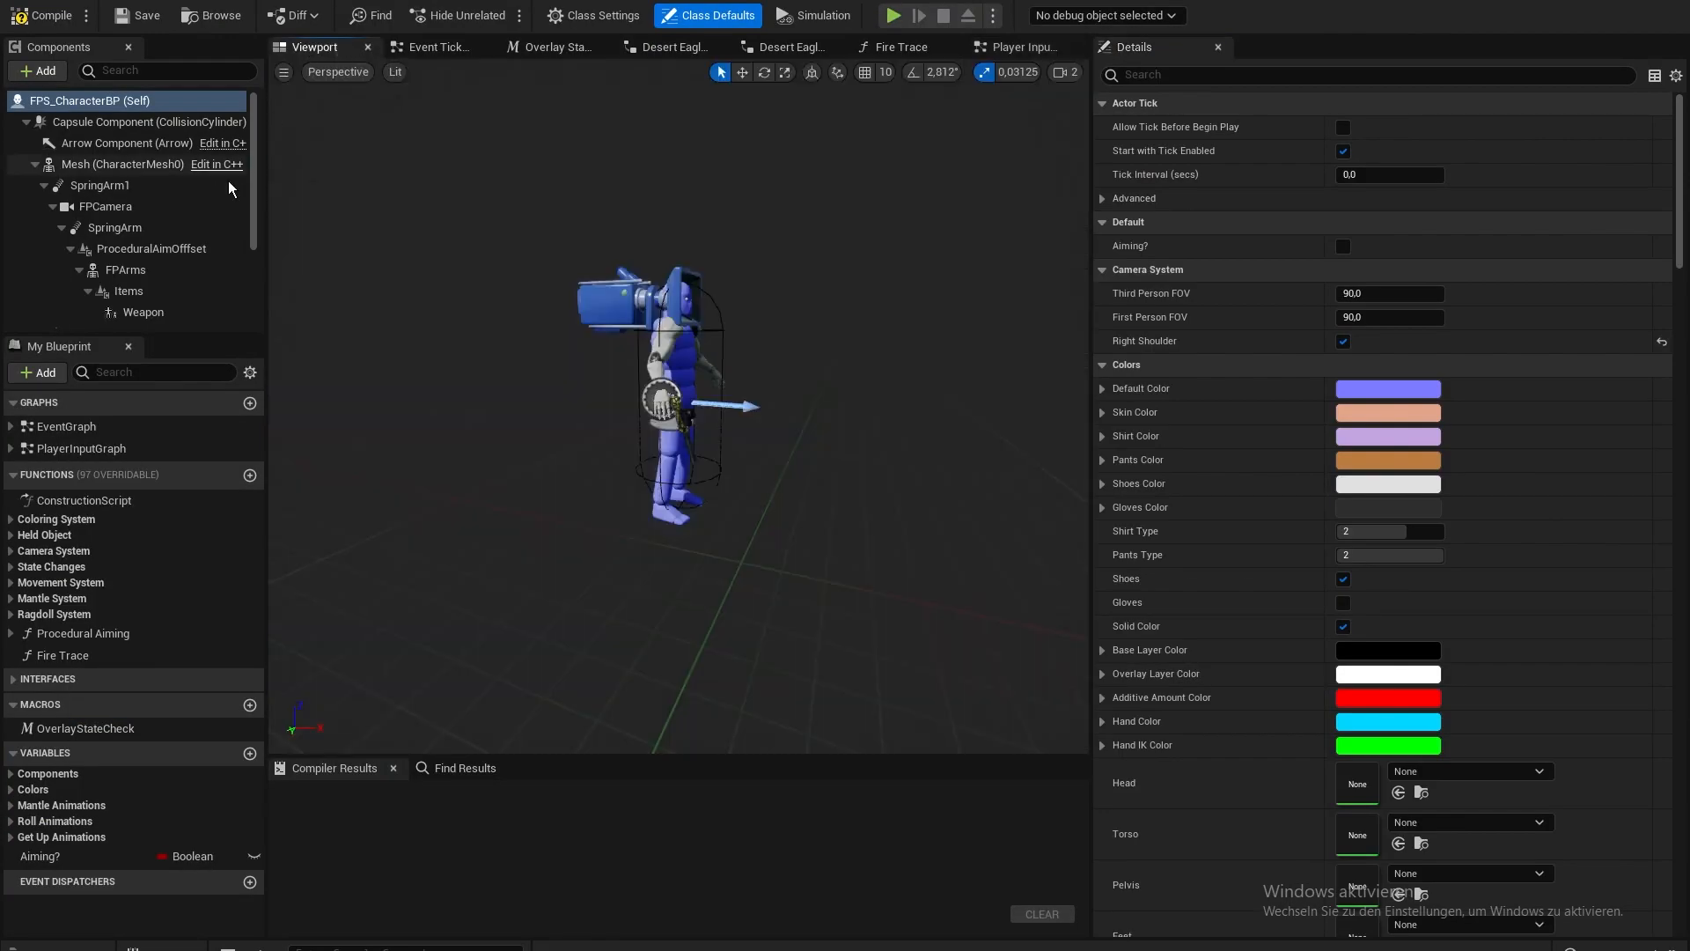
drag(183, 334, 183, 499)
scroll(528, 327, up, 3)
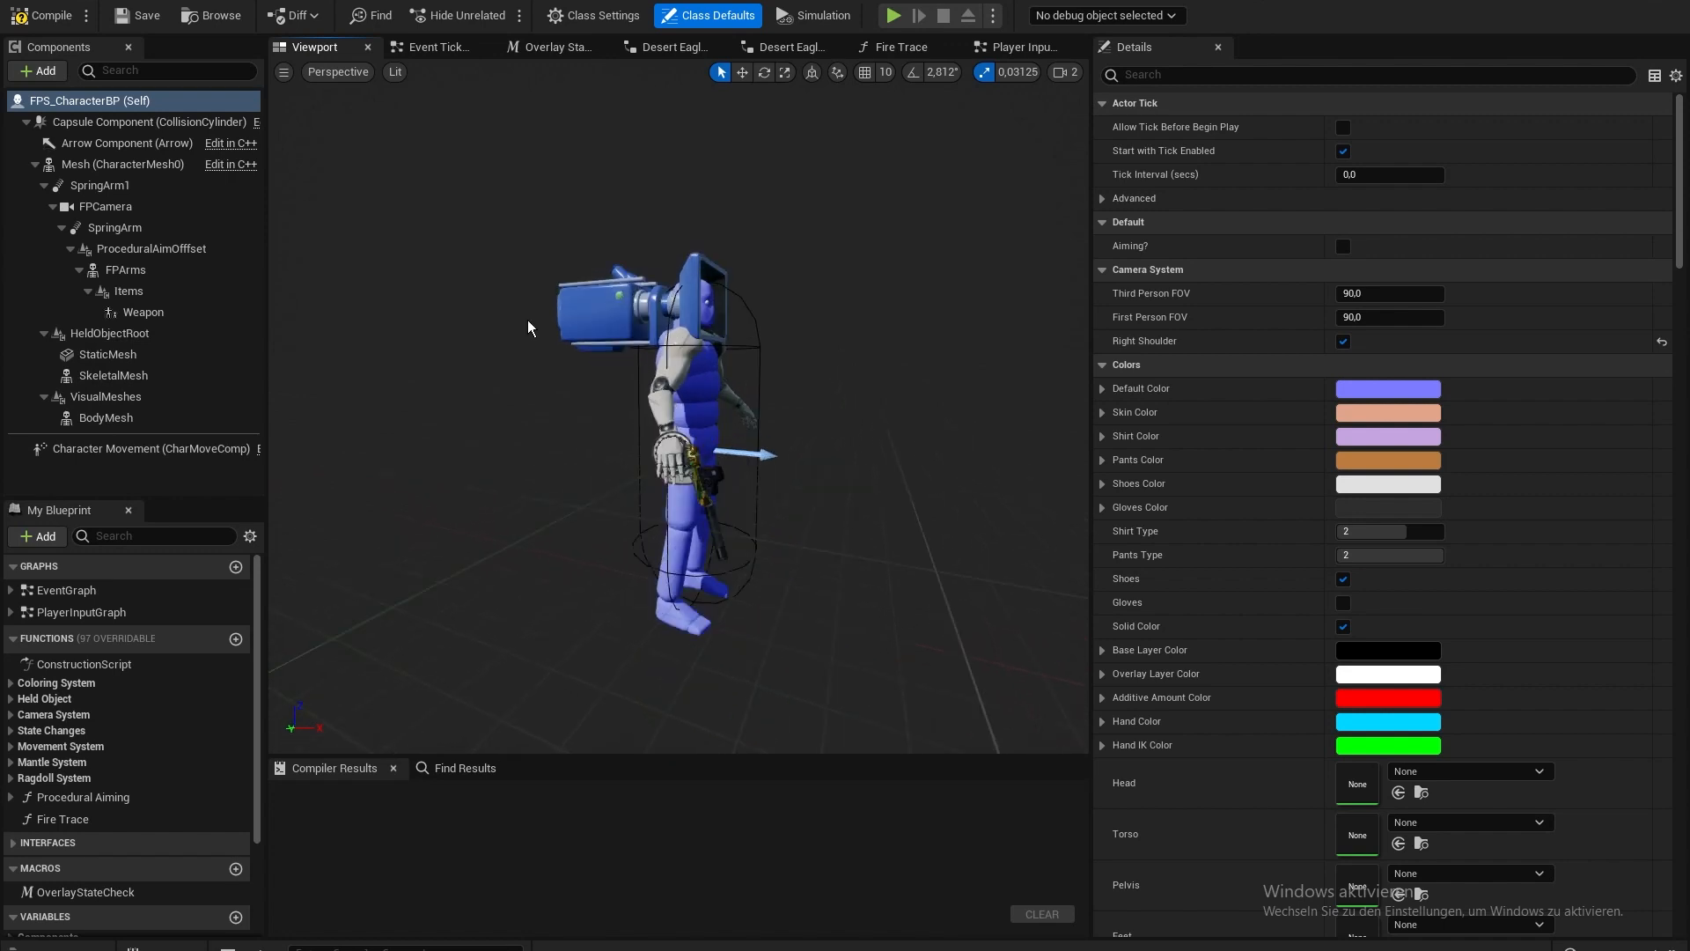
right_drag(528, 322, 540, 330)
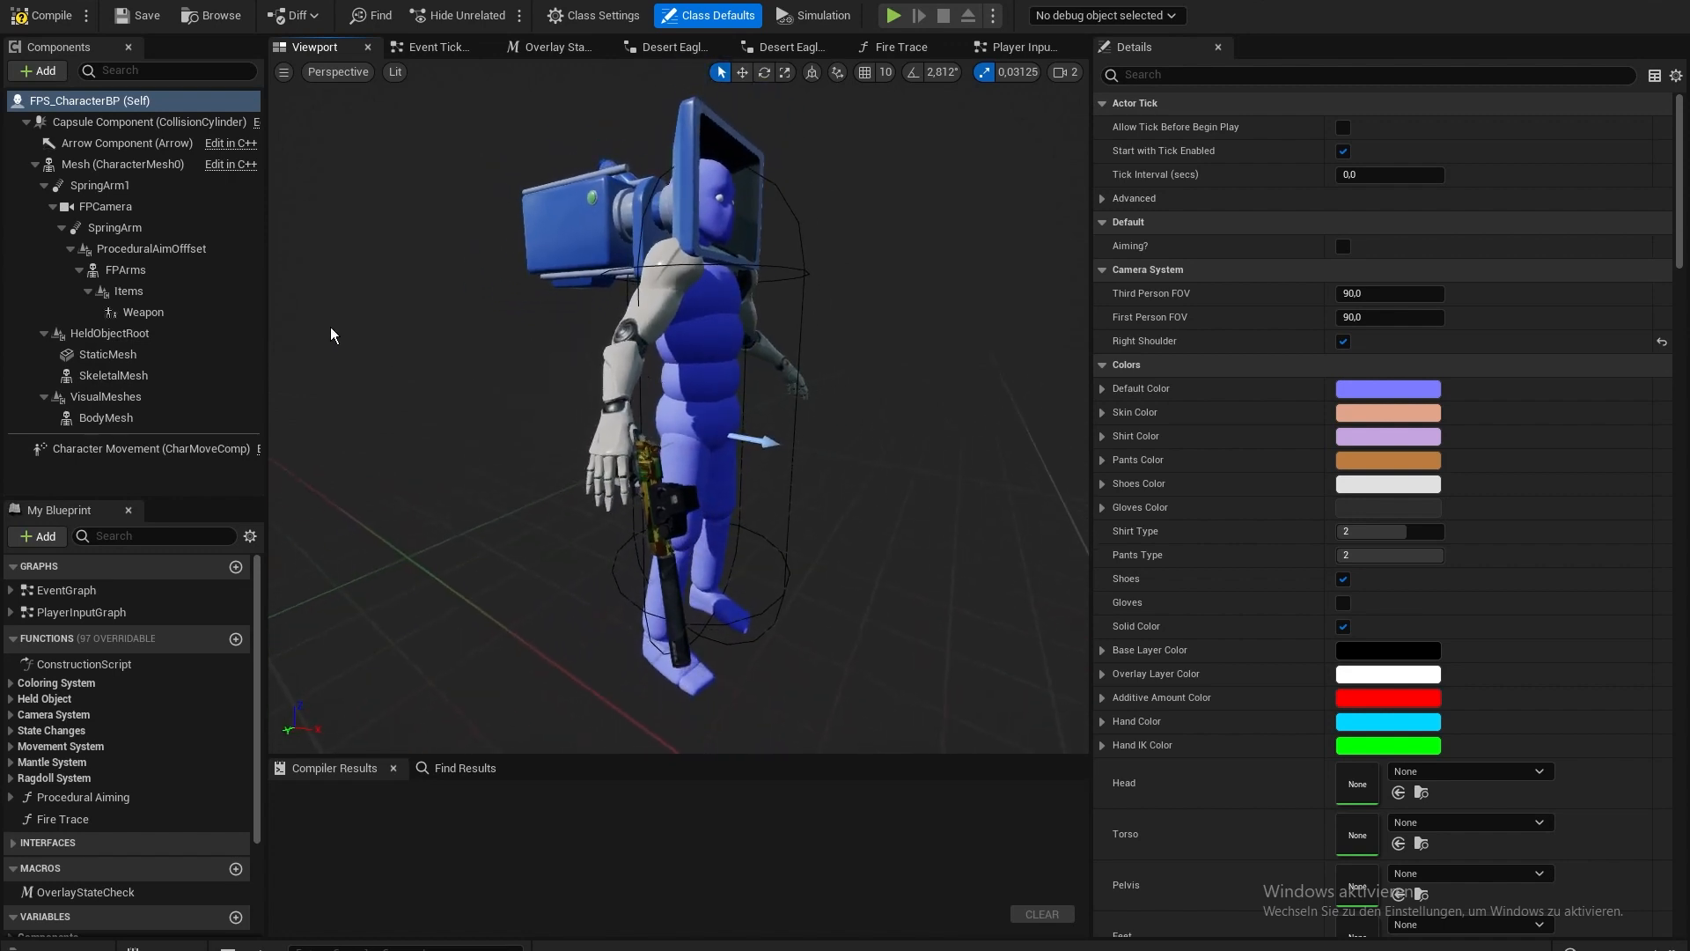
- Examine the Weapon component under FPArms and Items, including its child actor class setting
click(144, 312)
click(137, 297)
click(175, 315)
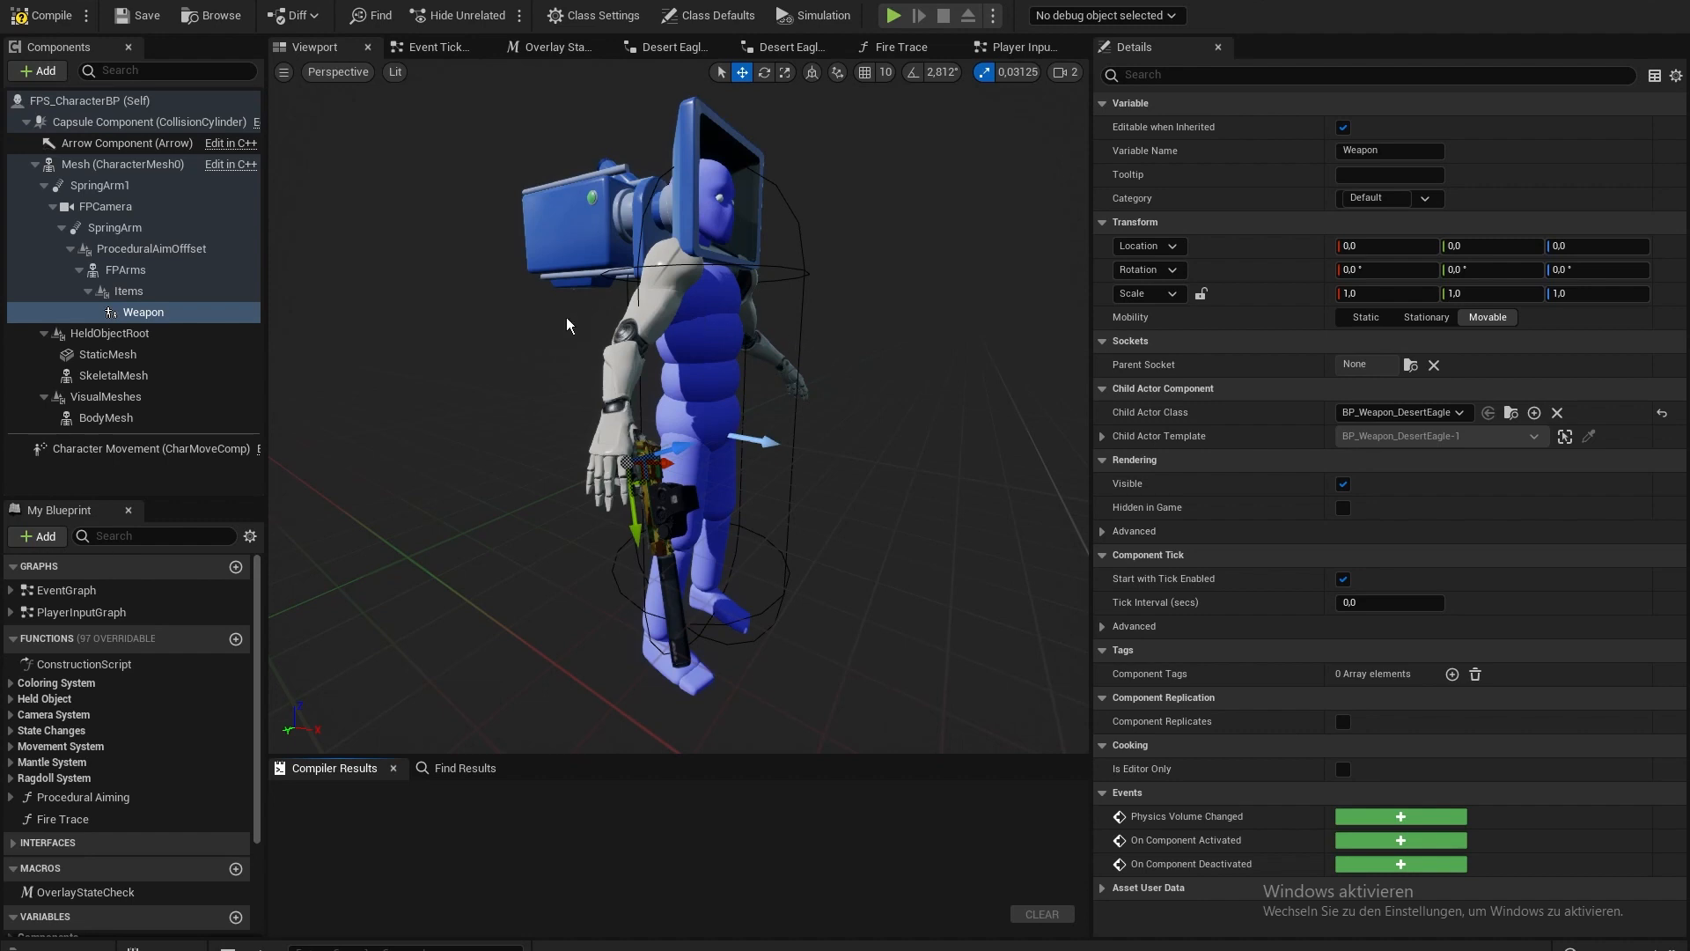
right_click(132, 295)
click(129, 271)
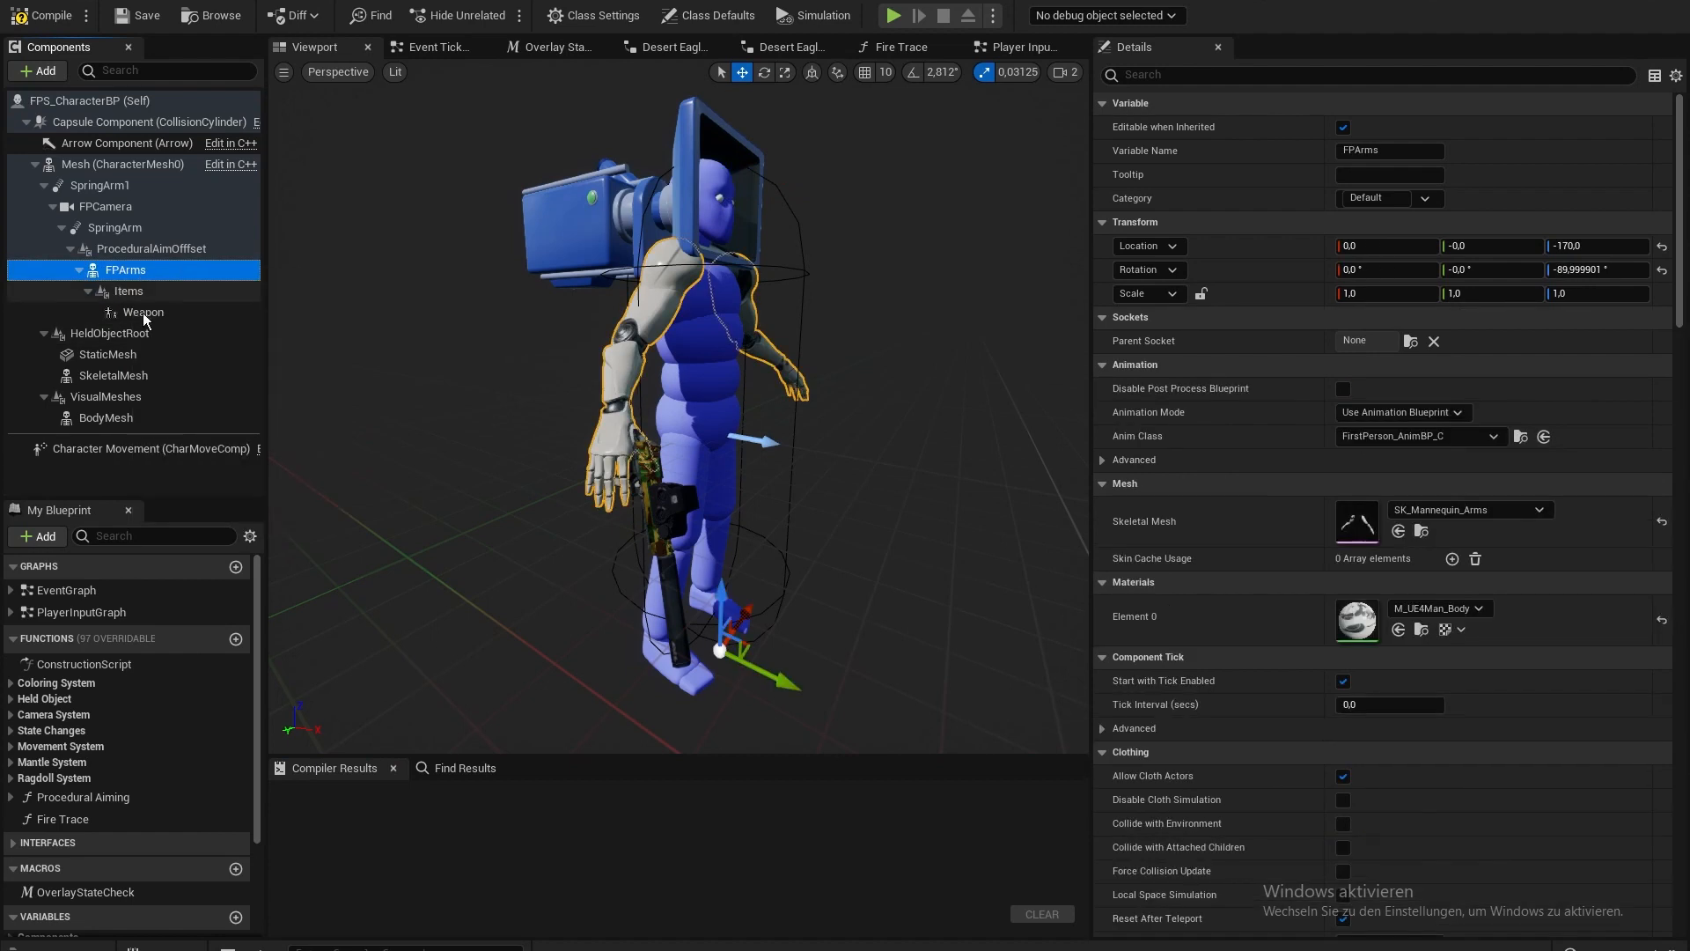
click(143, 312)
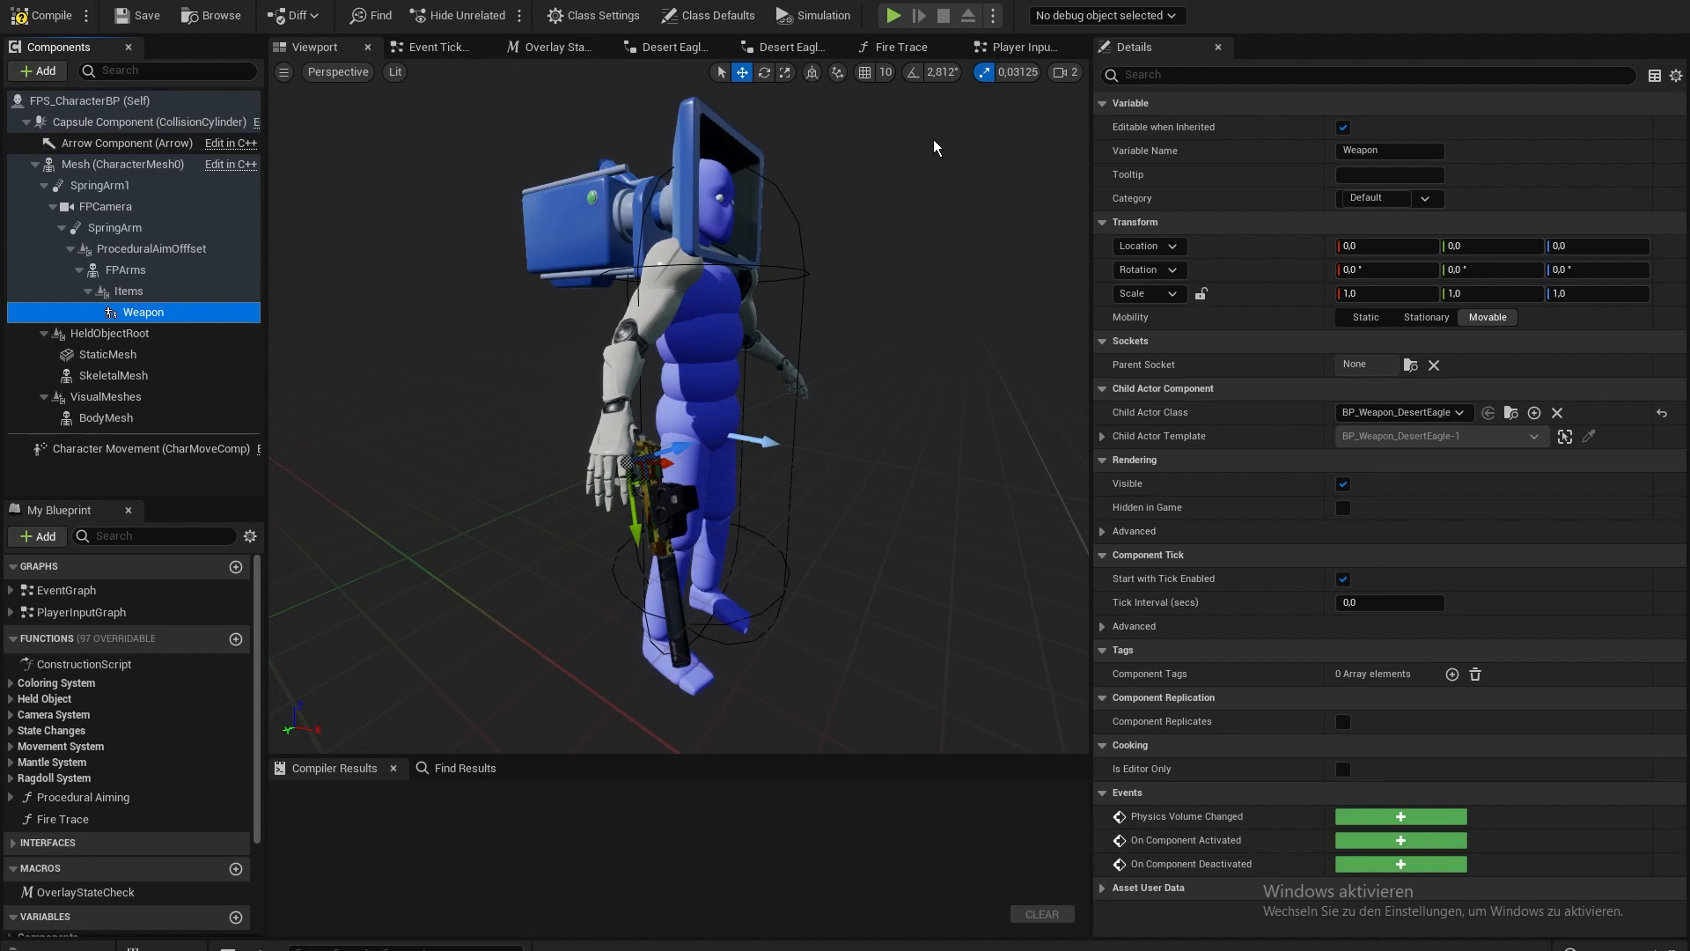
click(1456, 414)
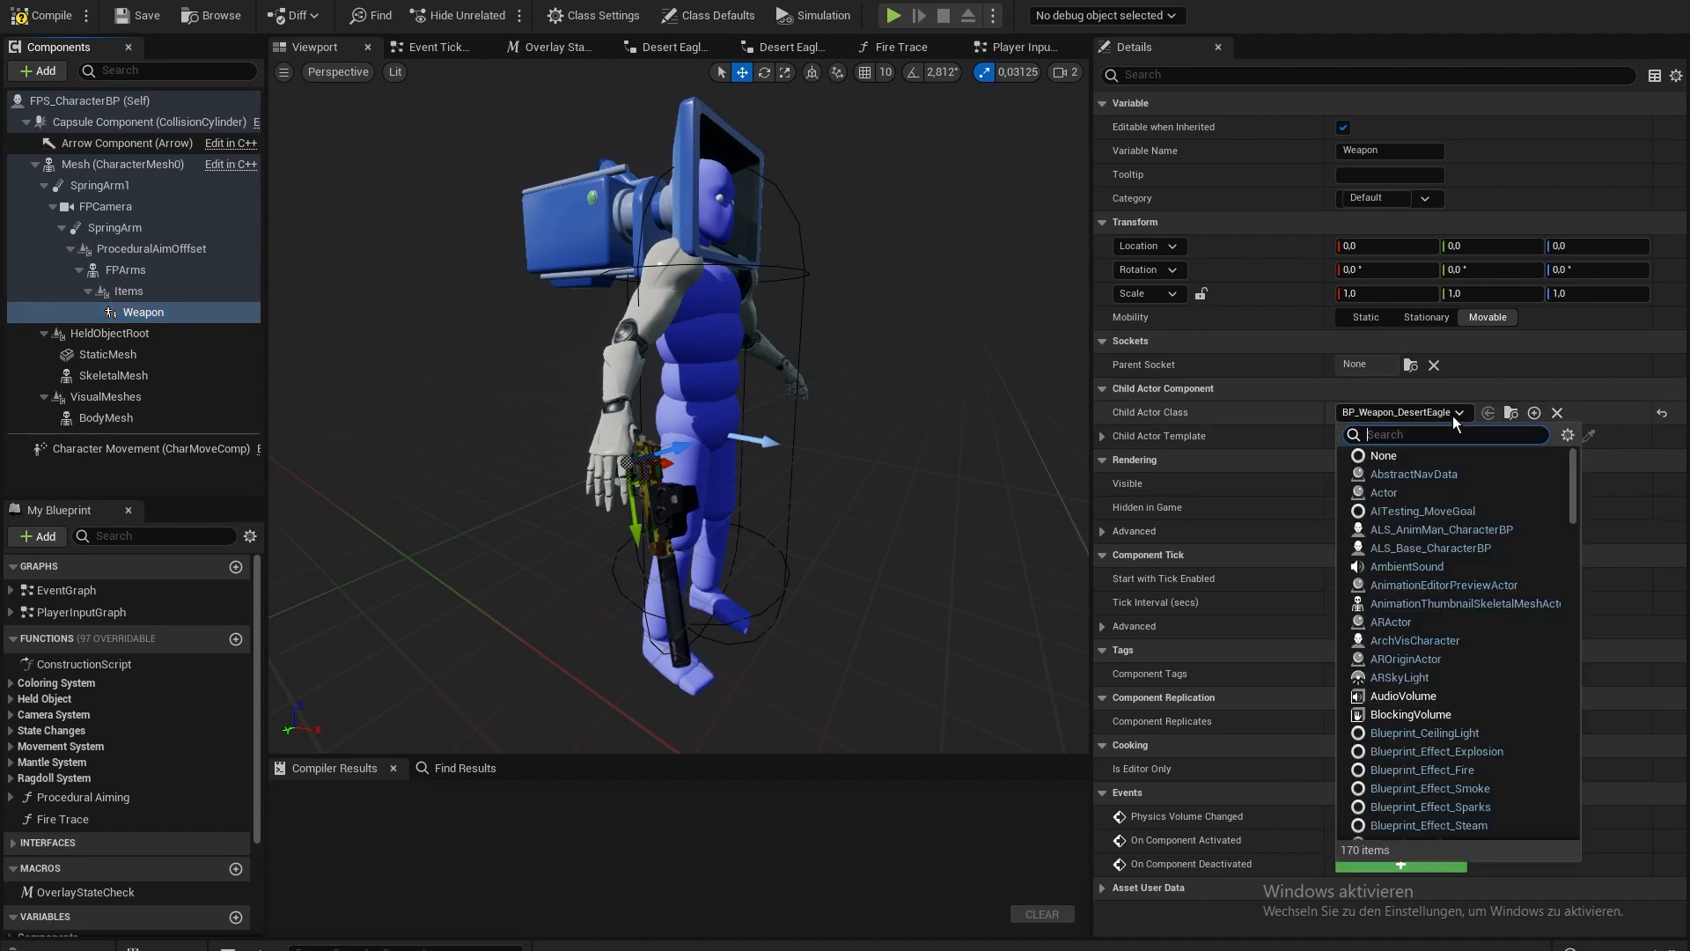
click(1426, 411)
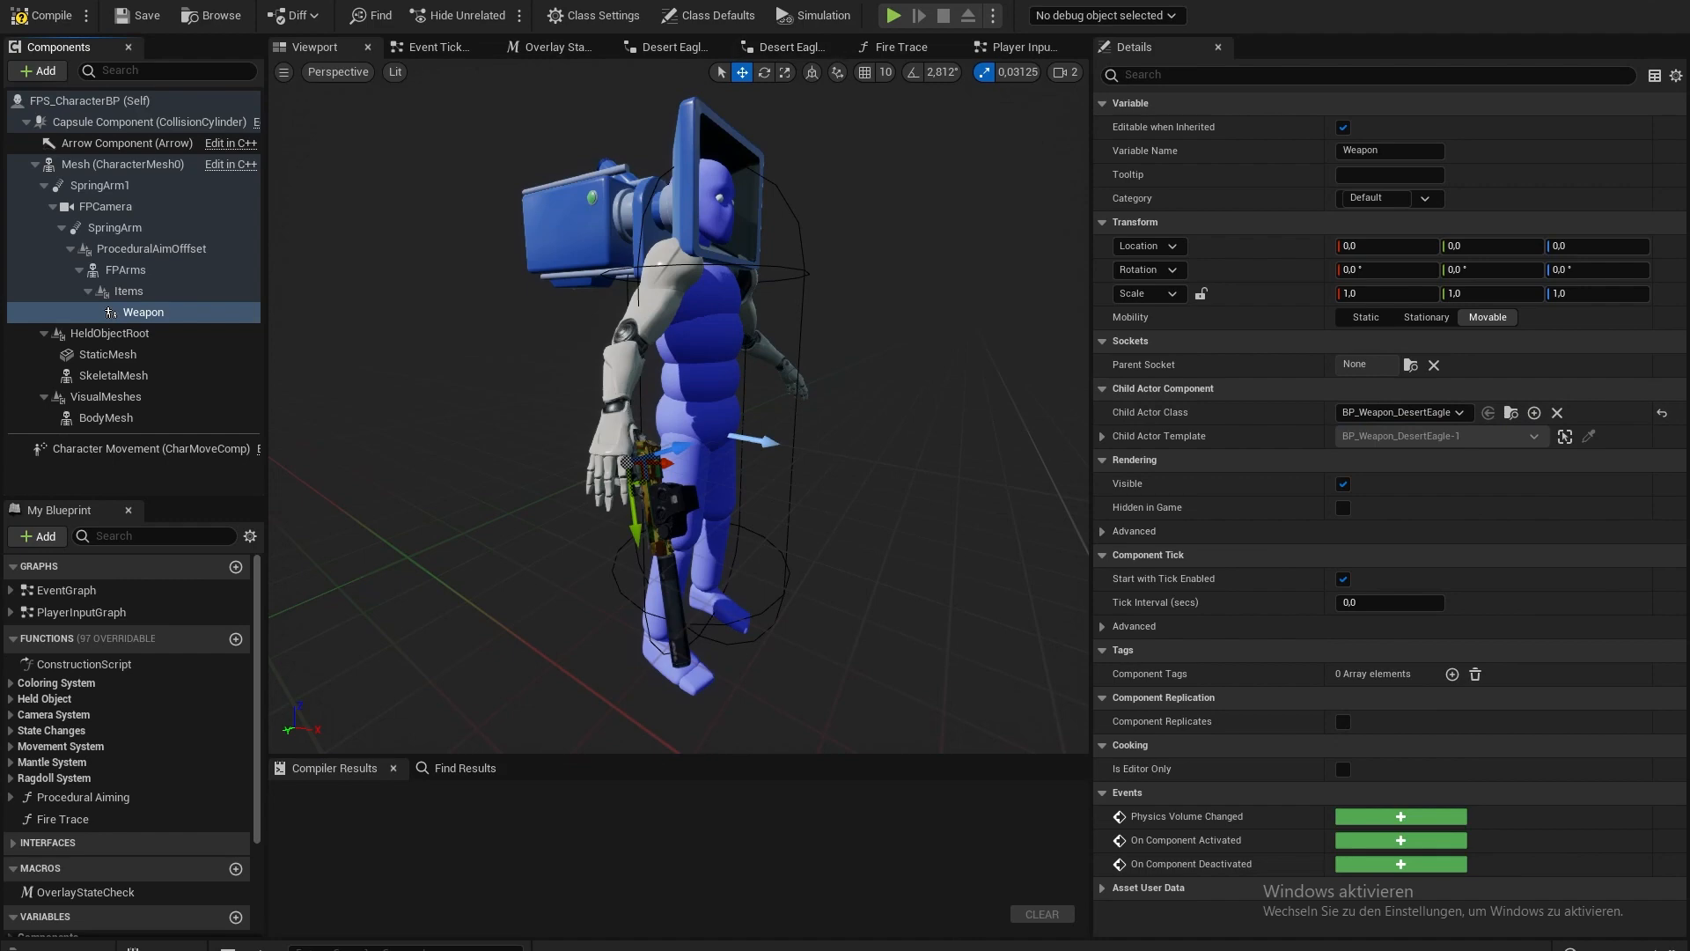
- Create a child blueprint of BP_Weapon_Base in the Weapons/Blueprints/Weapons folder and name it BP_SV-98M
click(440, 1)
click(451, 640)
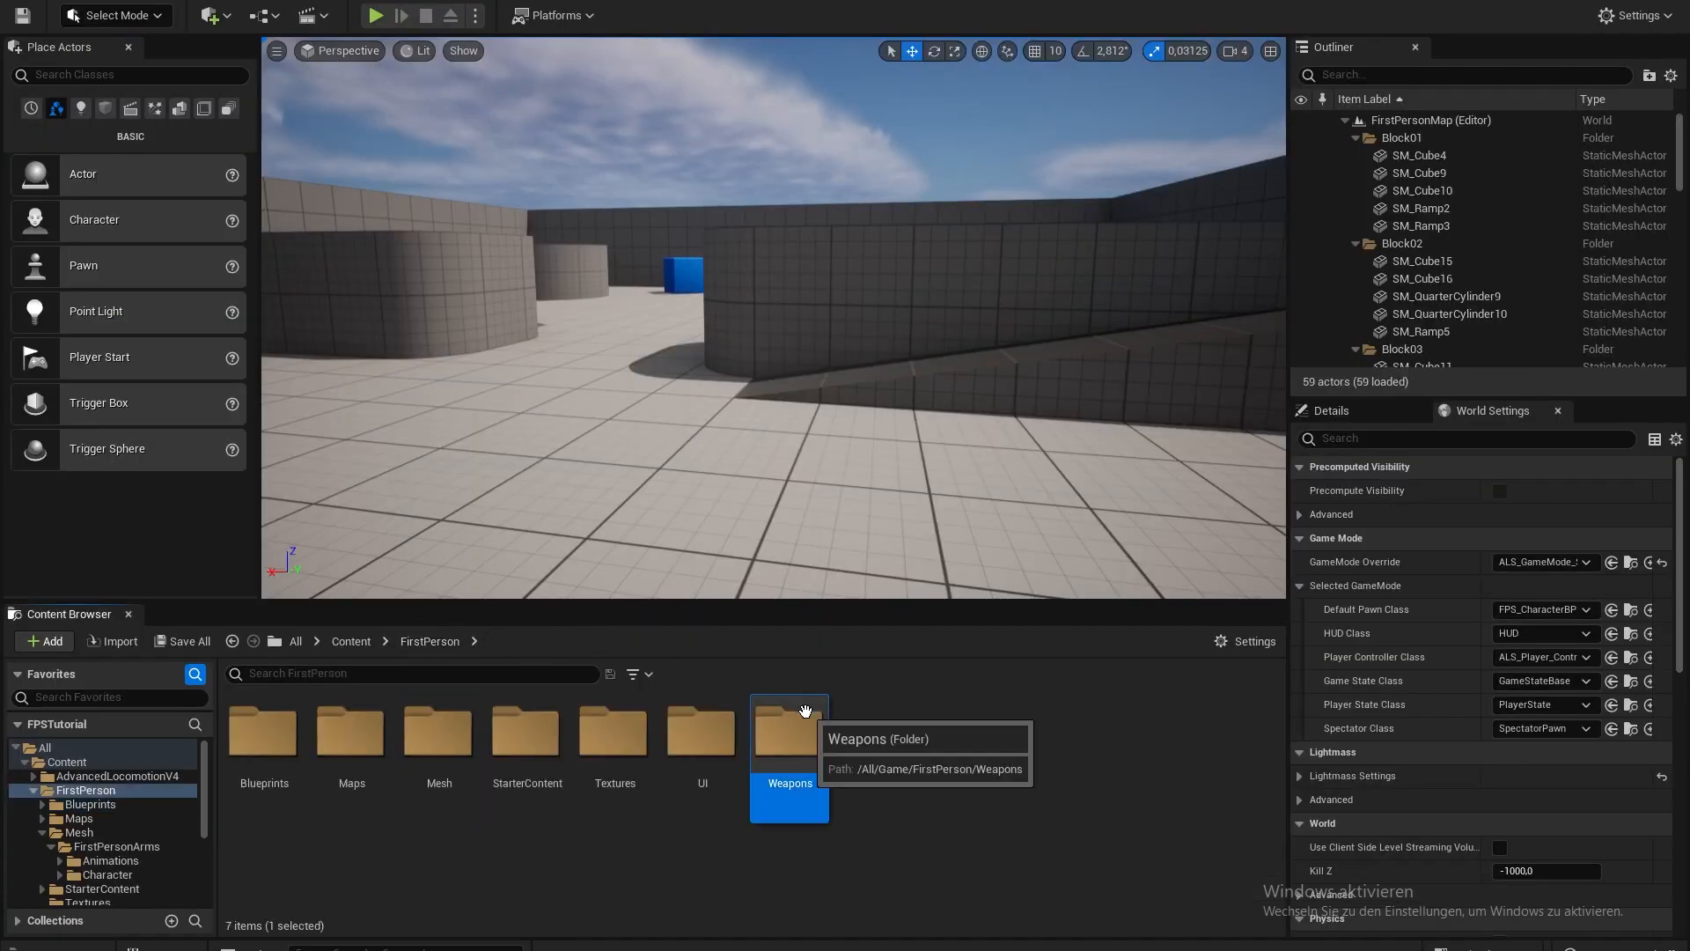
double_click(779, 726)
double_click(264, 731)
double_click(264, 730)
right_click(297, 744)
click(387, 329)
text(BP_SV-98M)
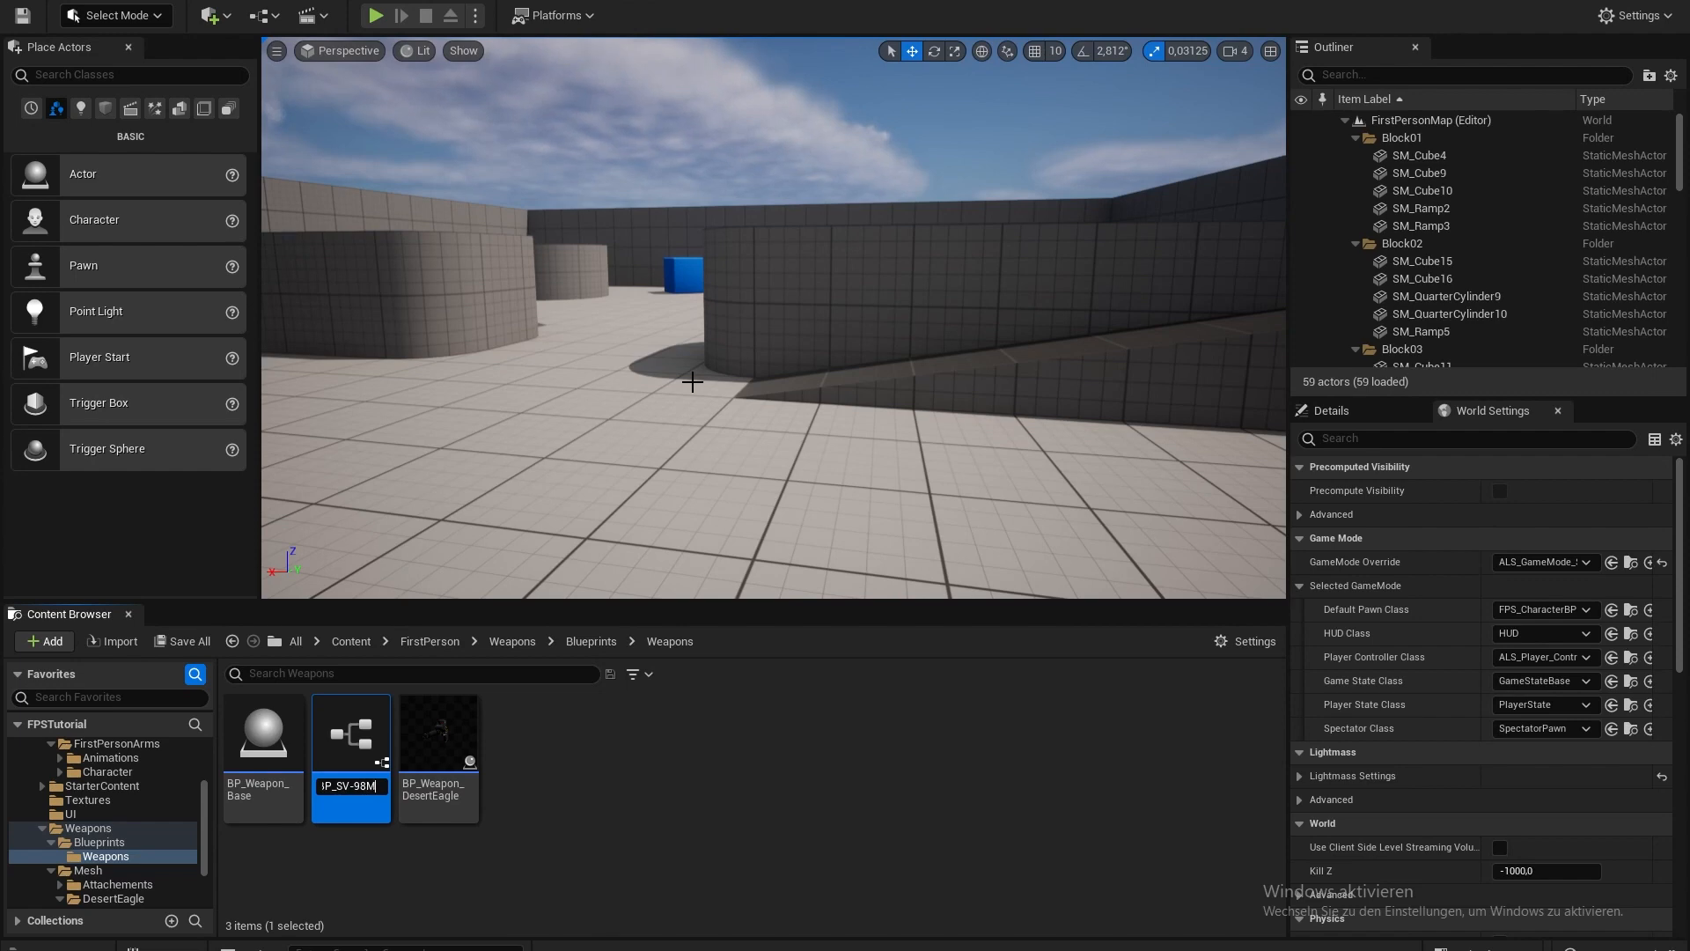
key(Return)
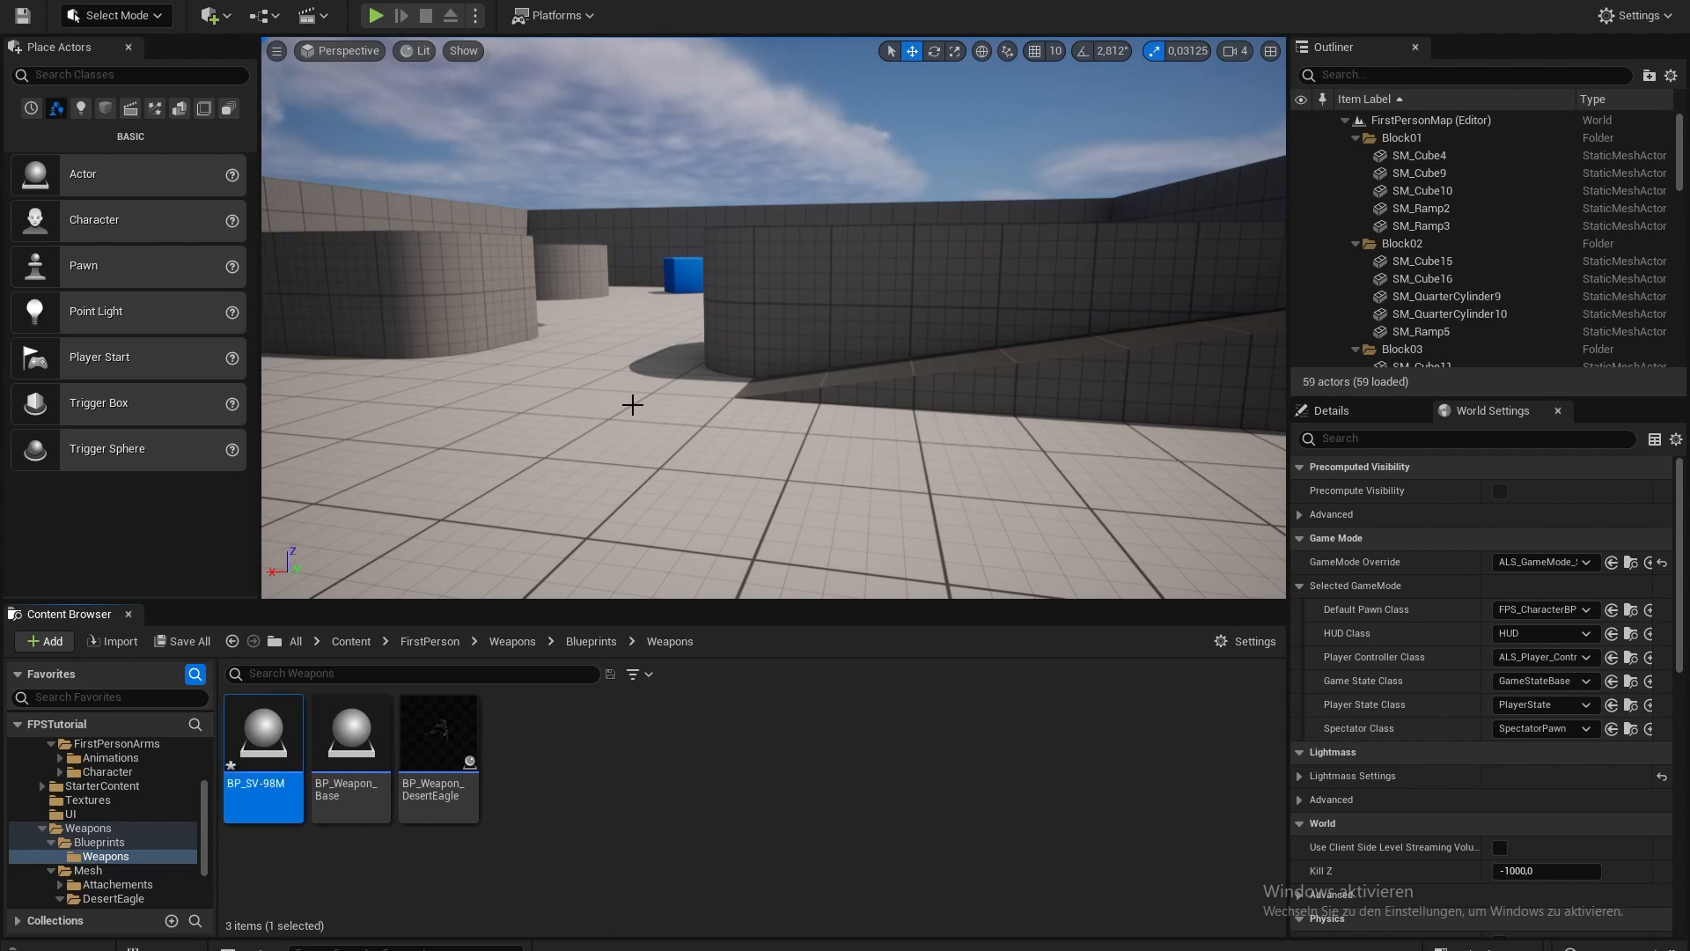
- Set the BaseMesh skeletal mesh of BP_SV-98M to SK_SV-98M, and compile and save the blueprint
double_click(270, 731)
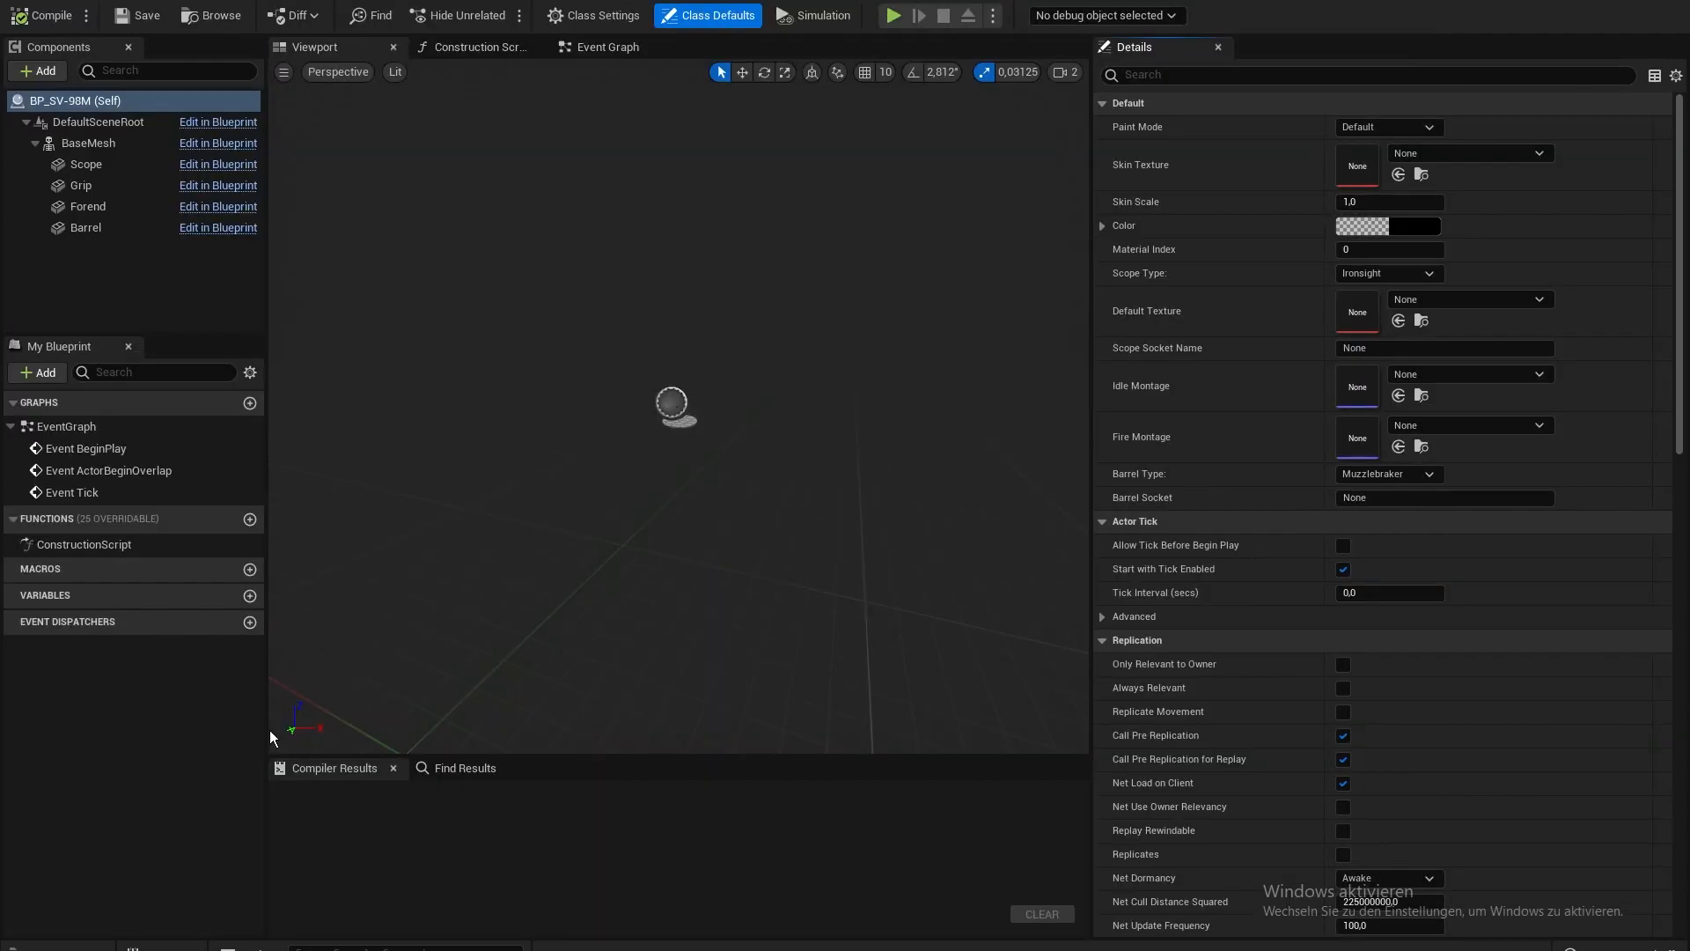
click(225, 145)
click(1465, 511)
text(sv)
click(1480, 685)
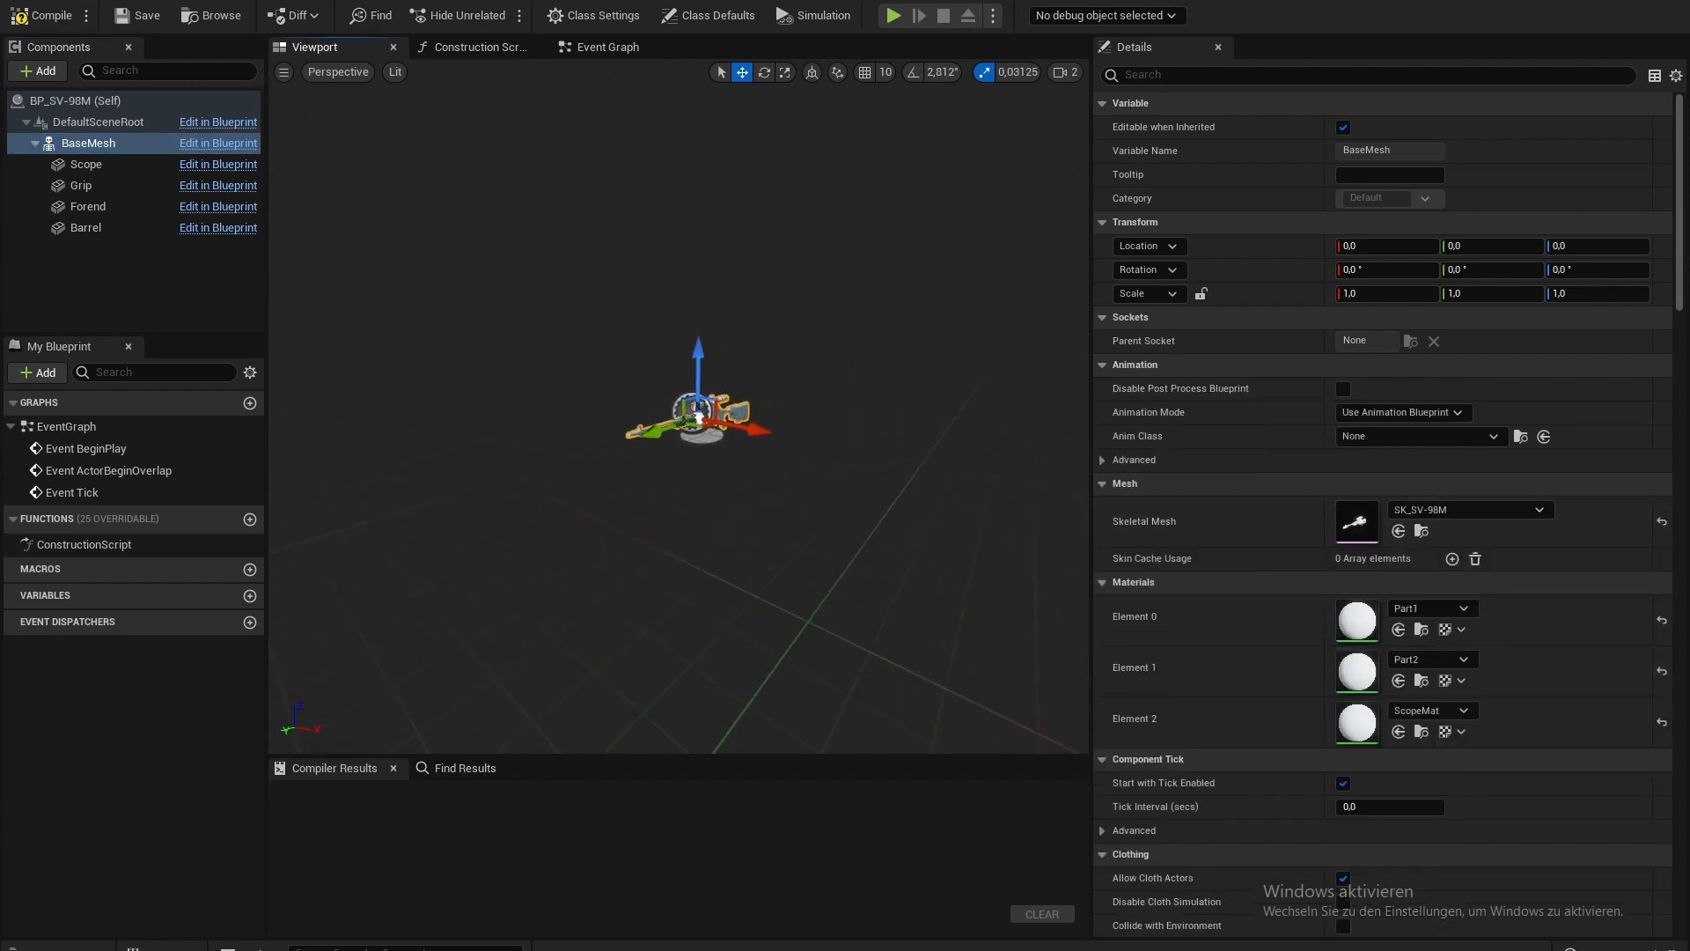
click(42, 15)
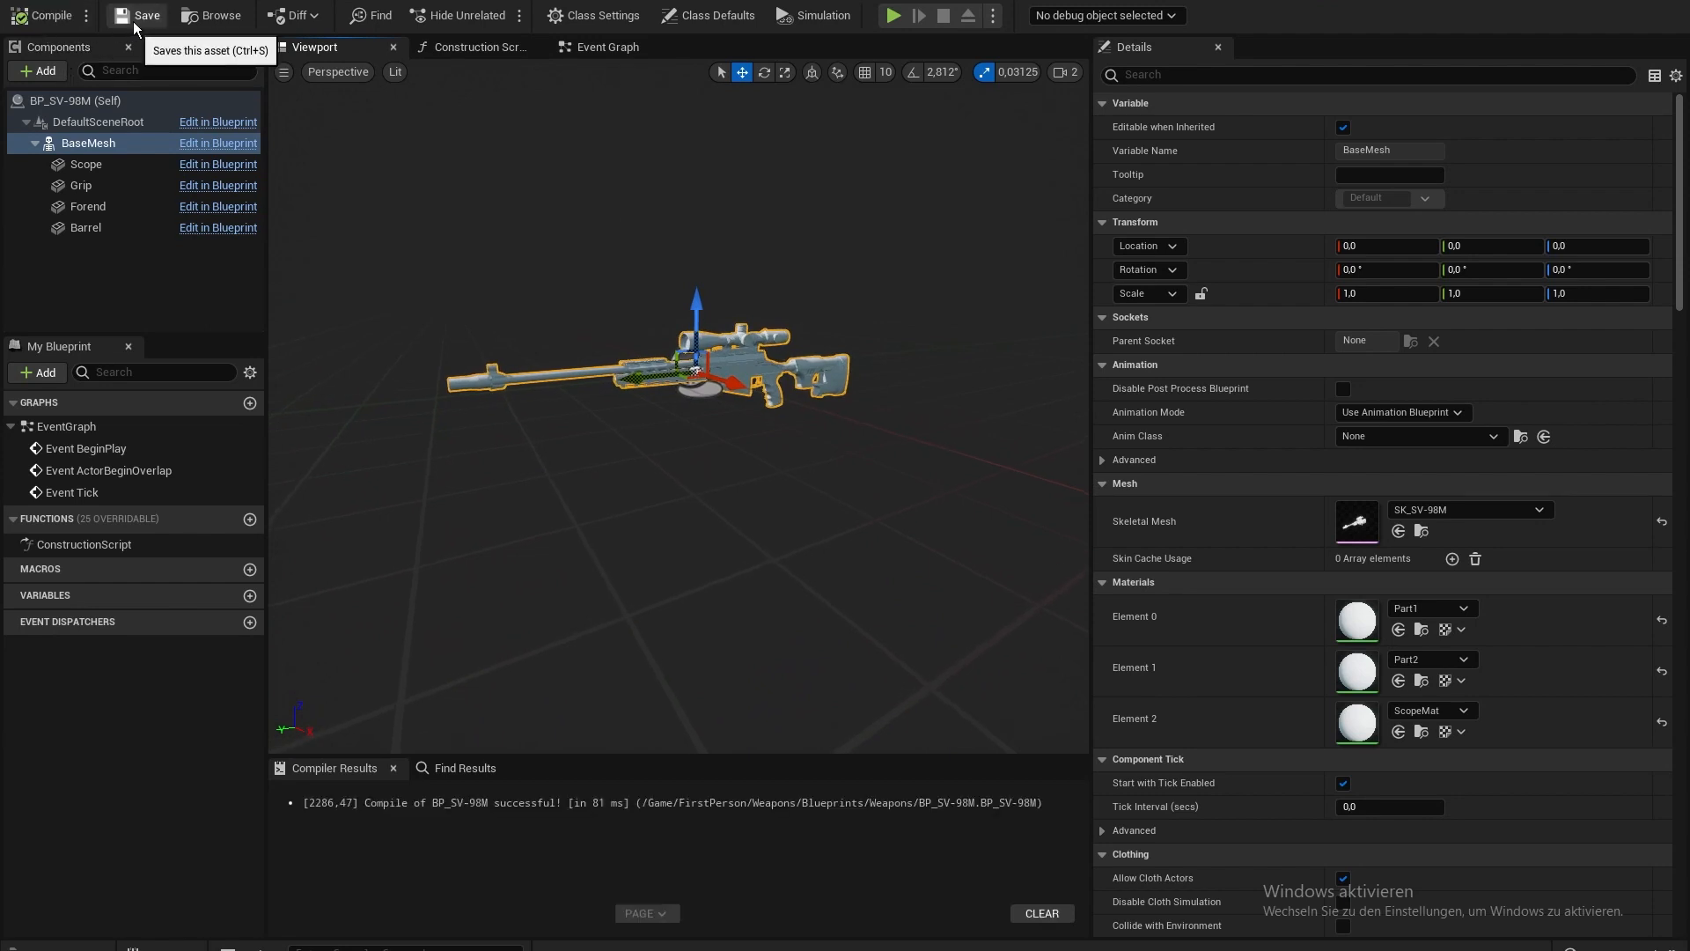
click(135, 18)
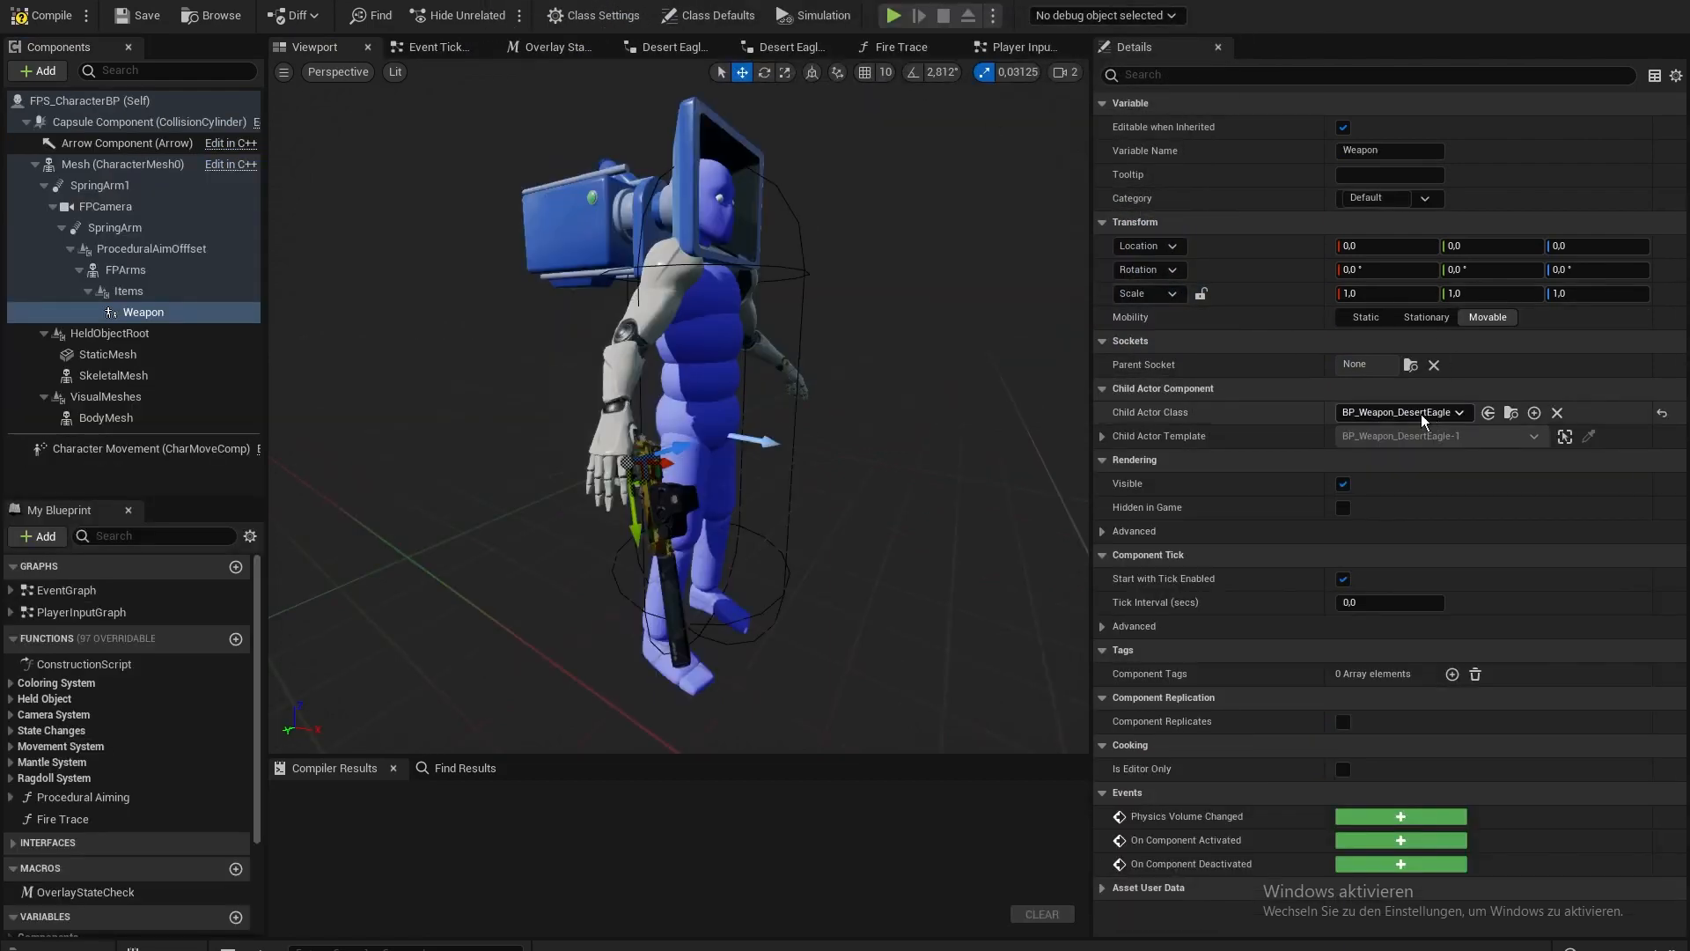
- Set the child actor class of the character's Weapon component to BP_SV-98M, and compile and save
click(1415, 412)
text(sv)
click(1451, 471)
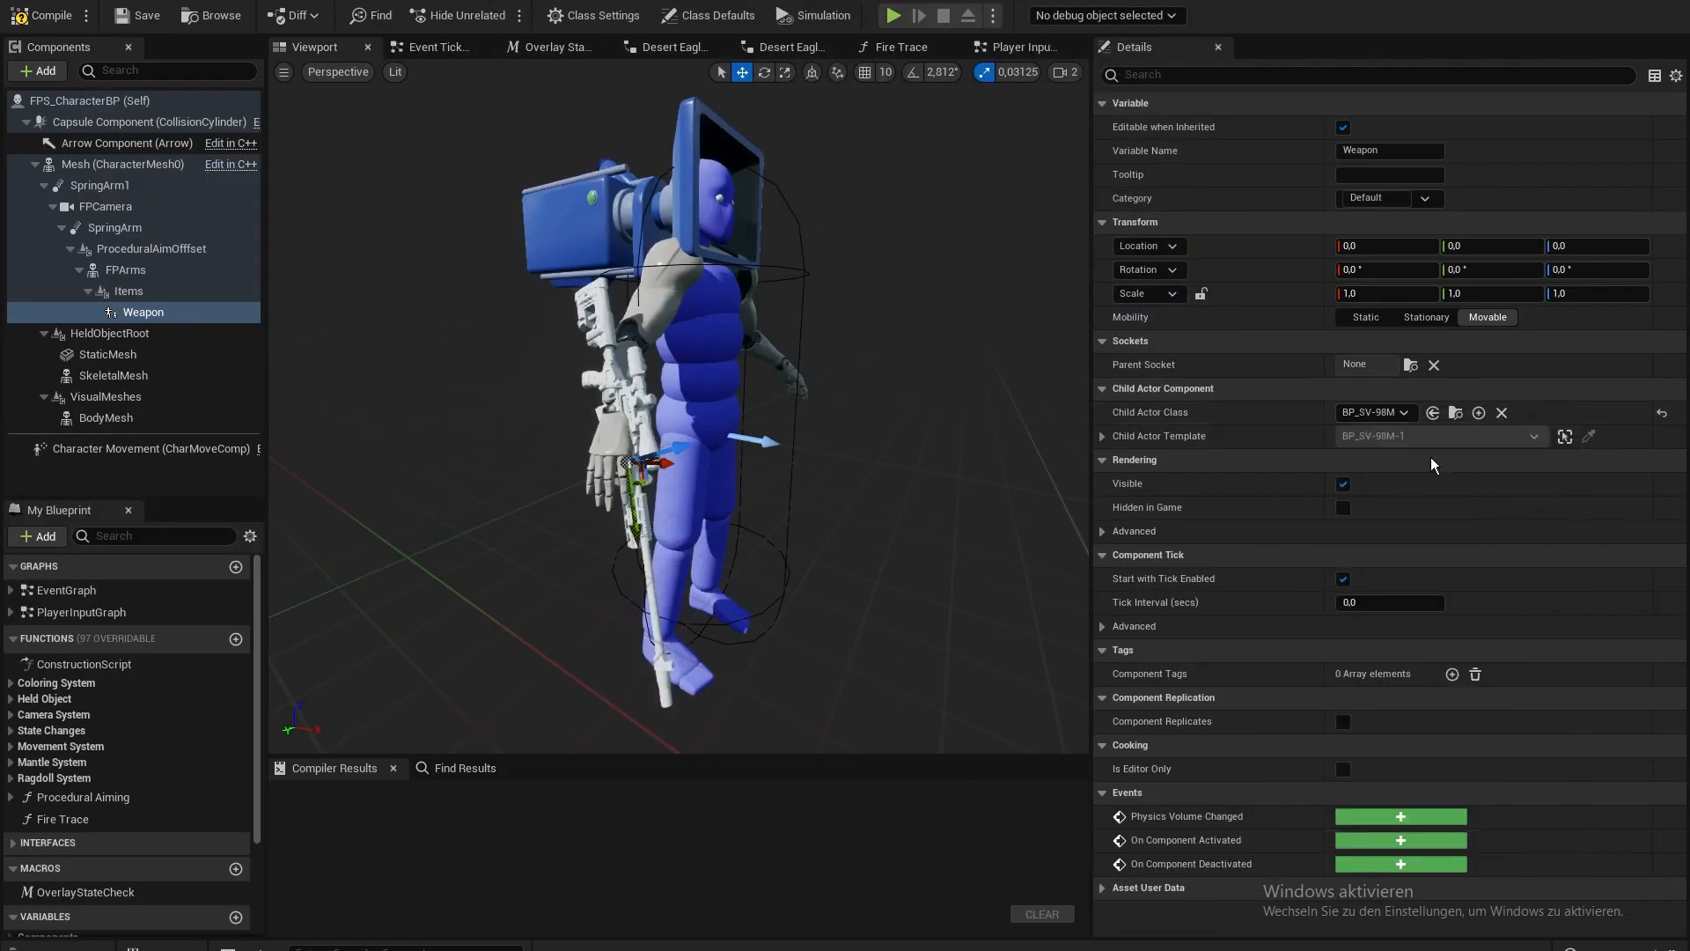
click(44, 16)
click(137, 16)
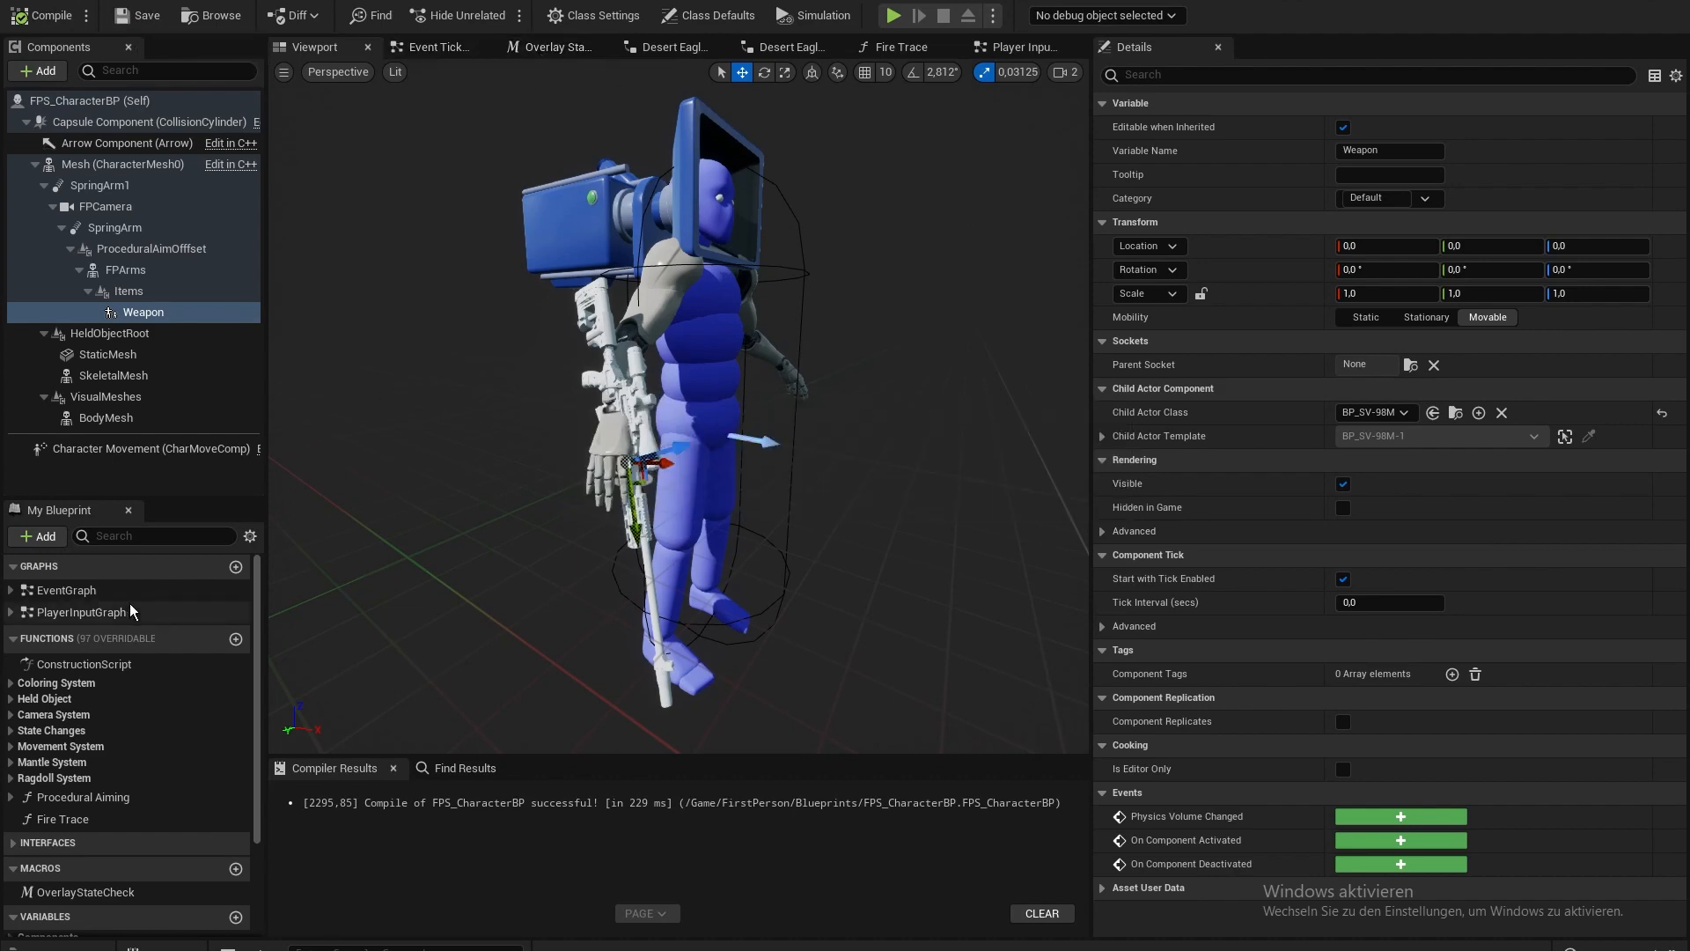
- In the Construction Script, set the weapon attachment's socket name to SV-98M_Socket and compile the character blueprint
double_click(76, 666)
scroll(473, 588, up, 4)
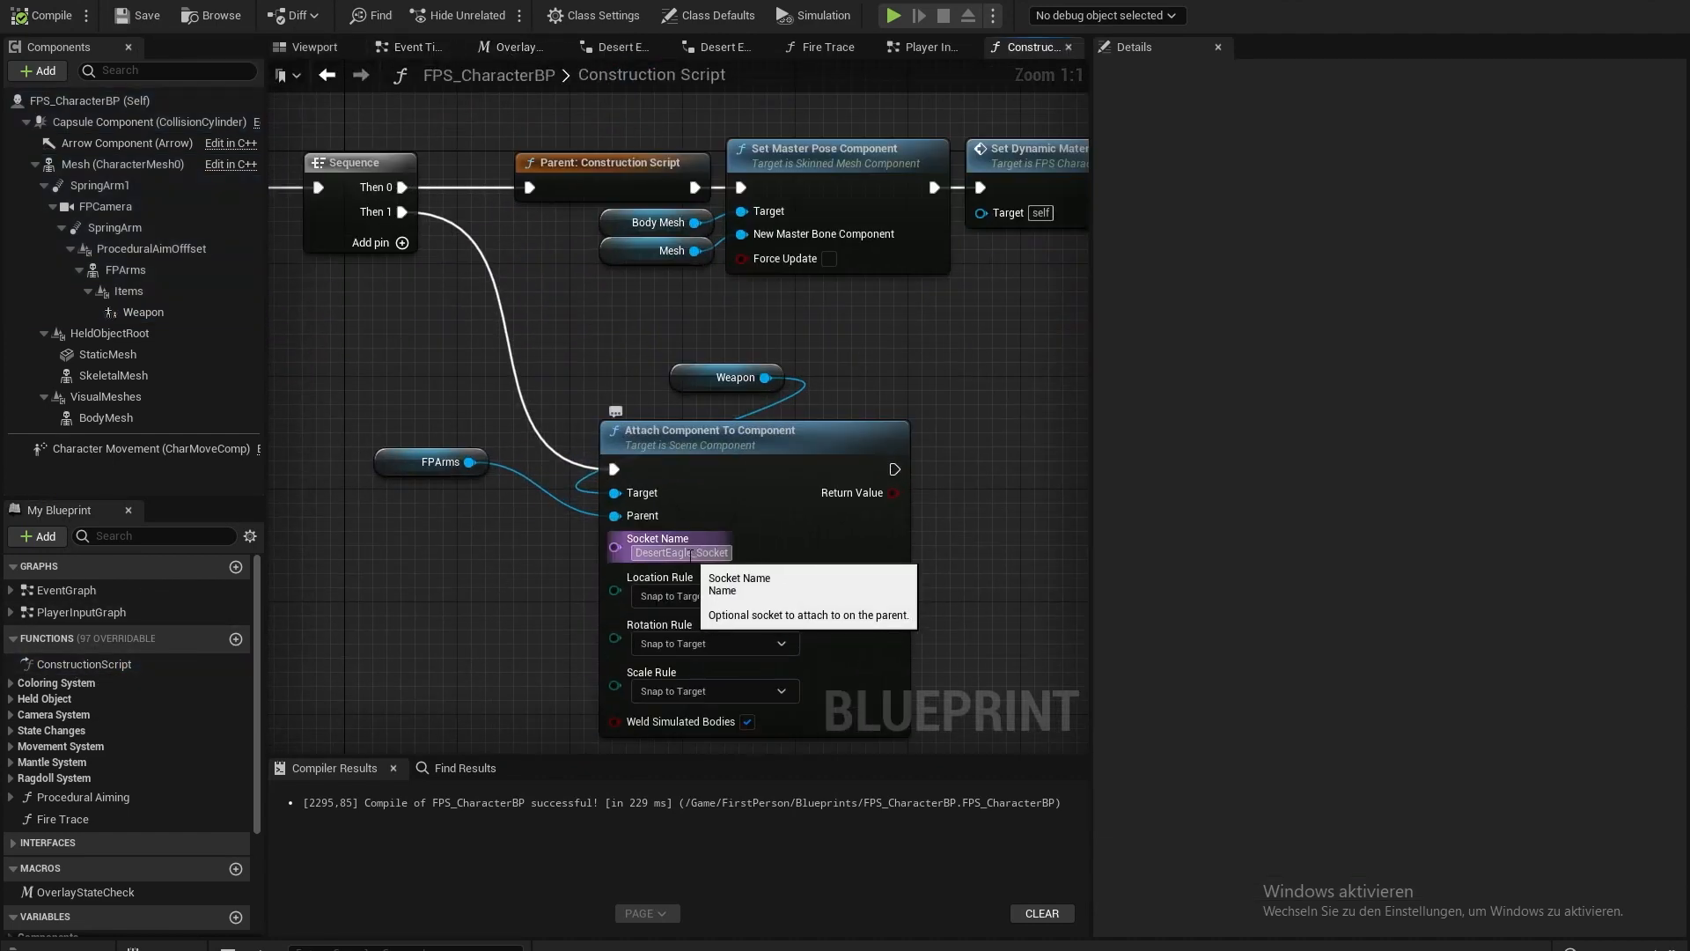
click(706, 553)
text(SV)
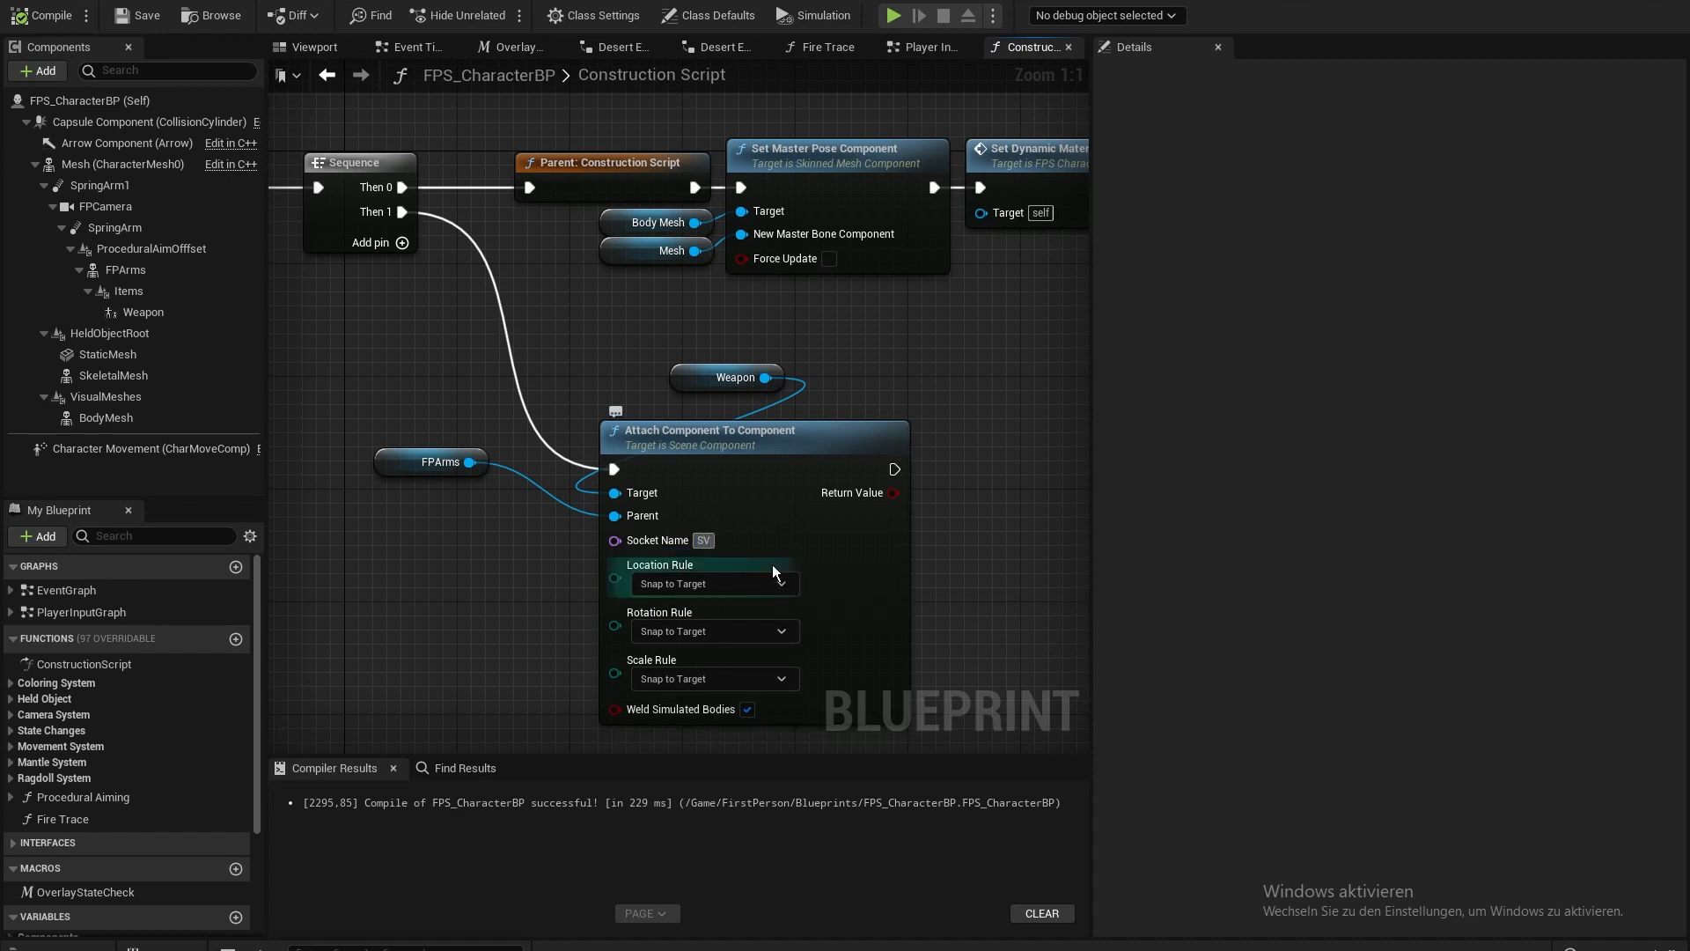
text(-98_Socket)
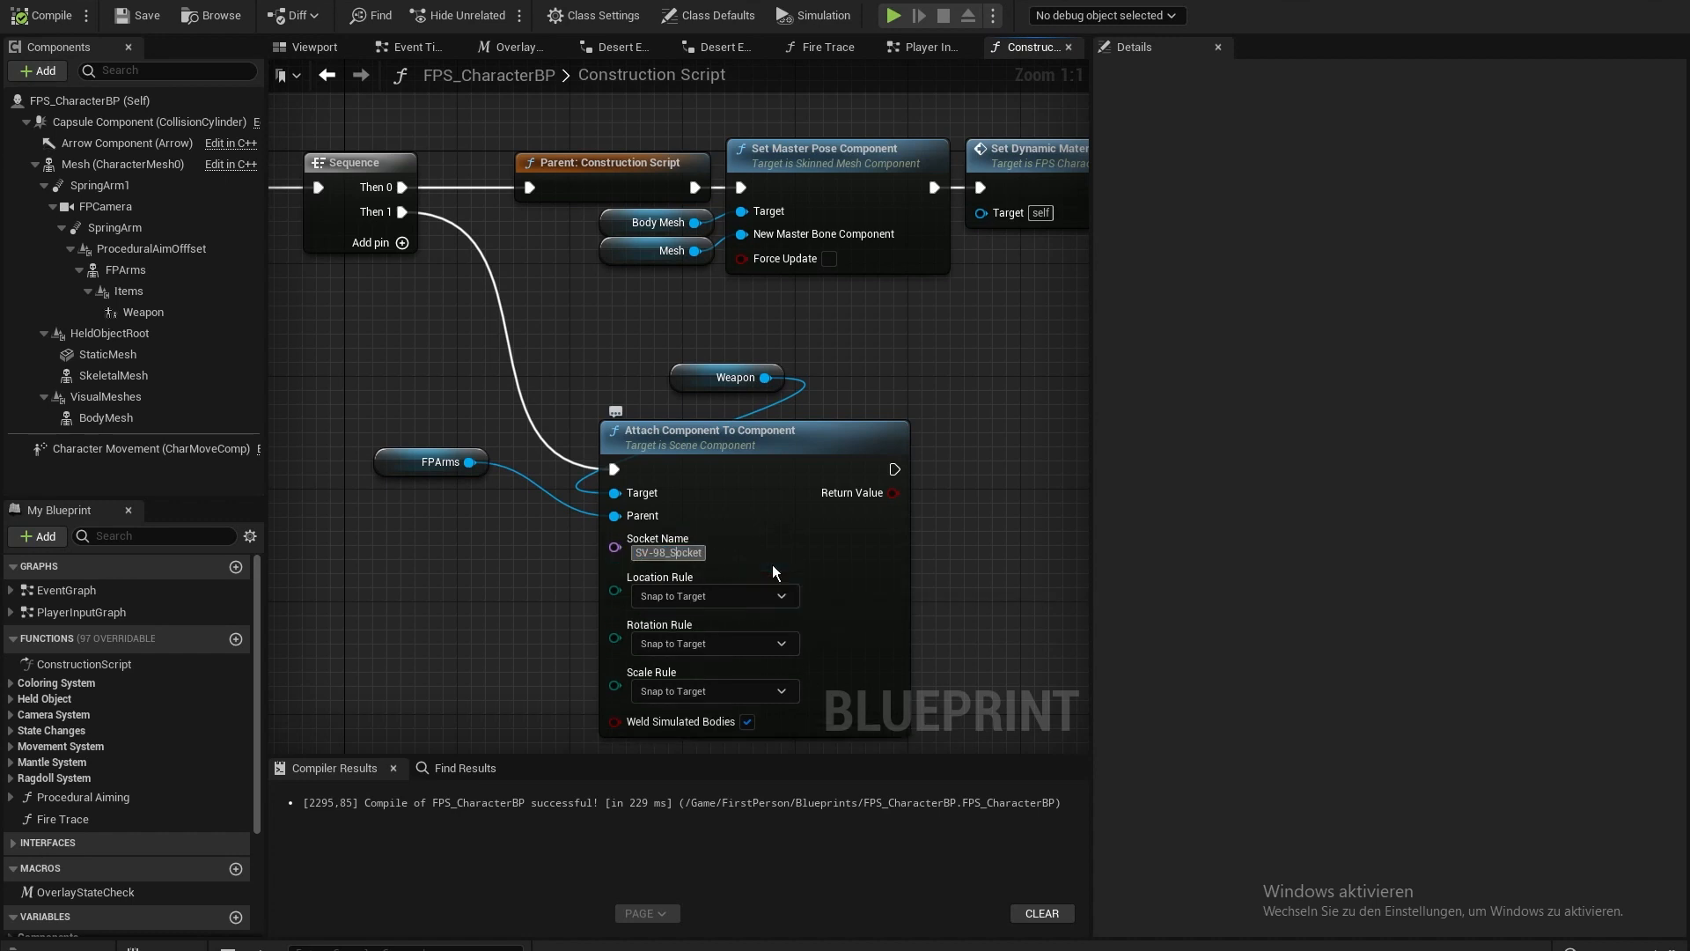
key(Return)
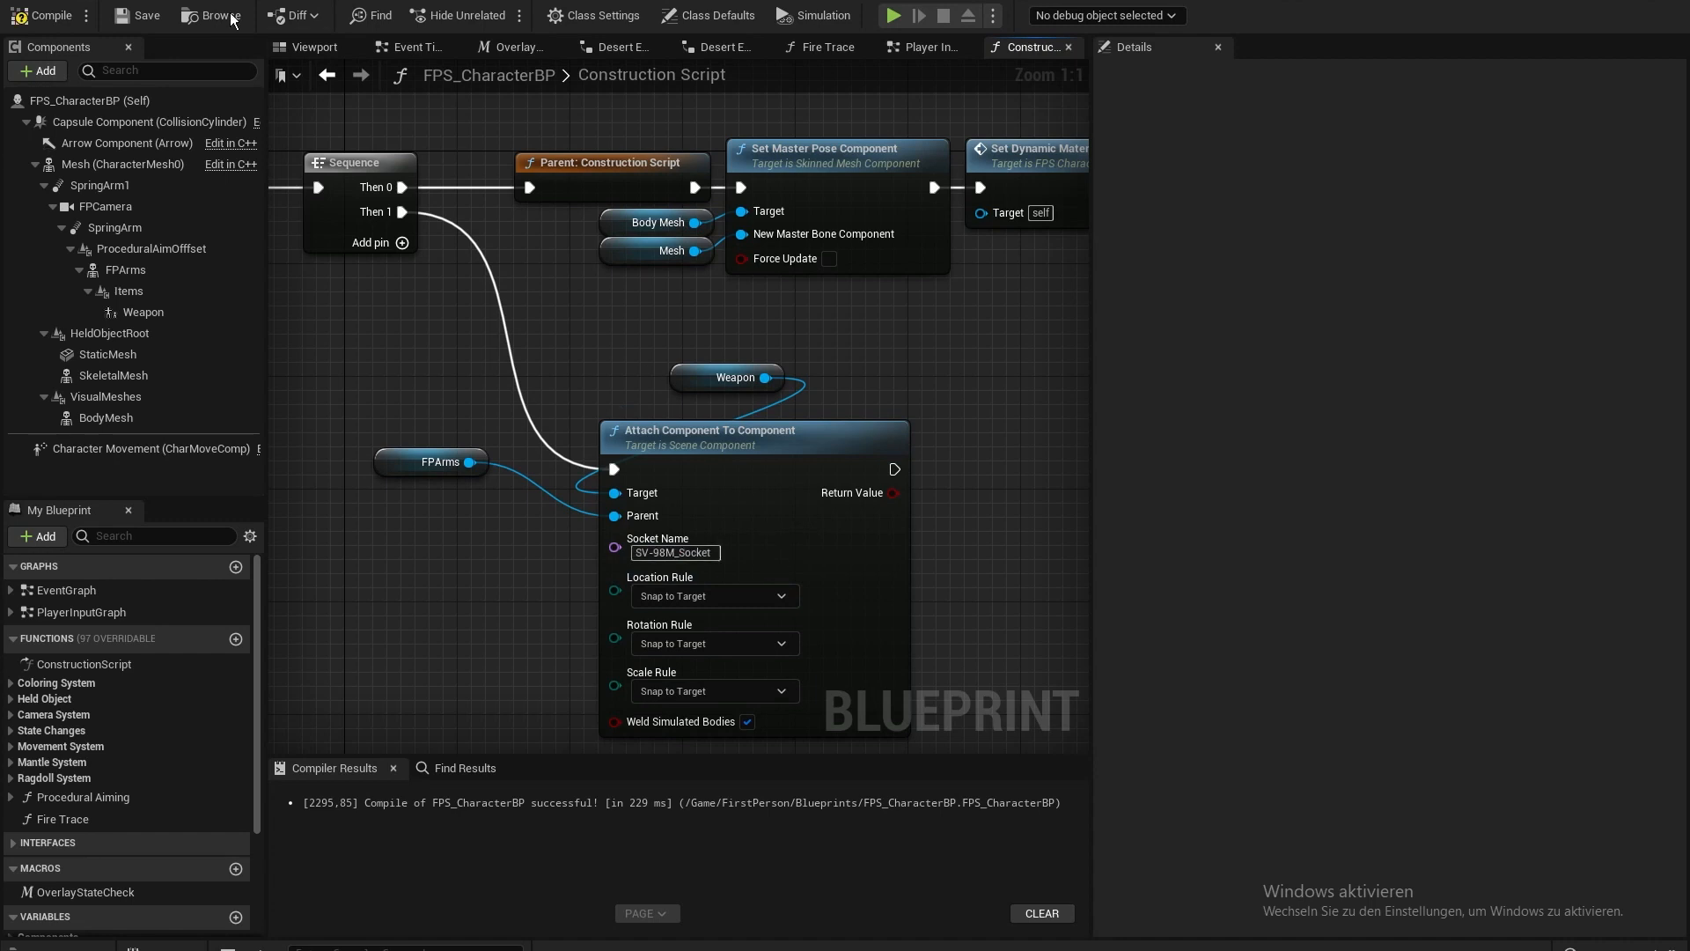
click(309, 47)
click(70, 18)
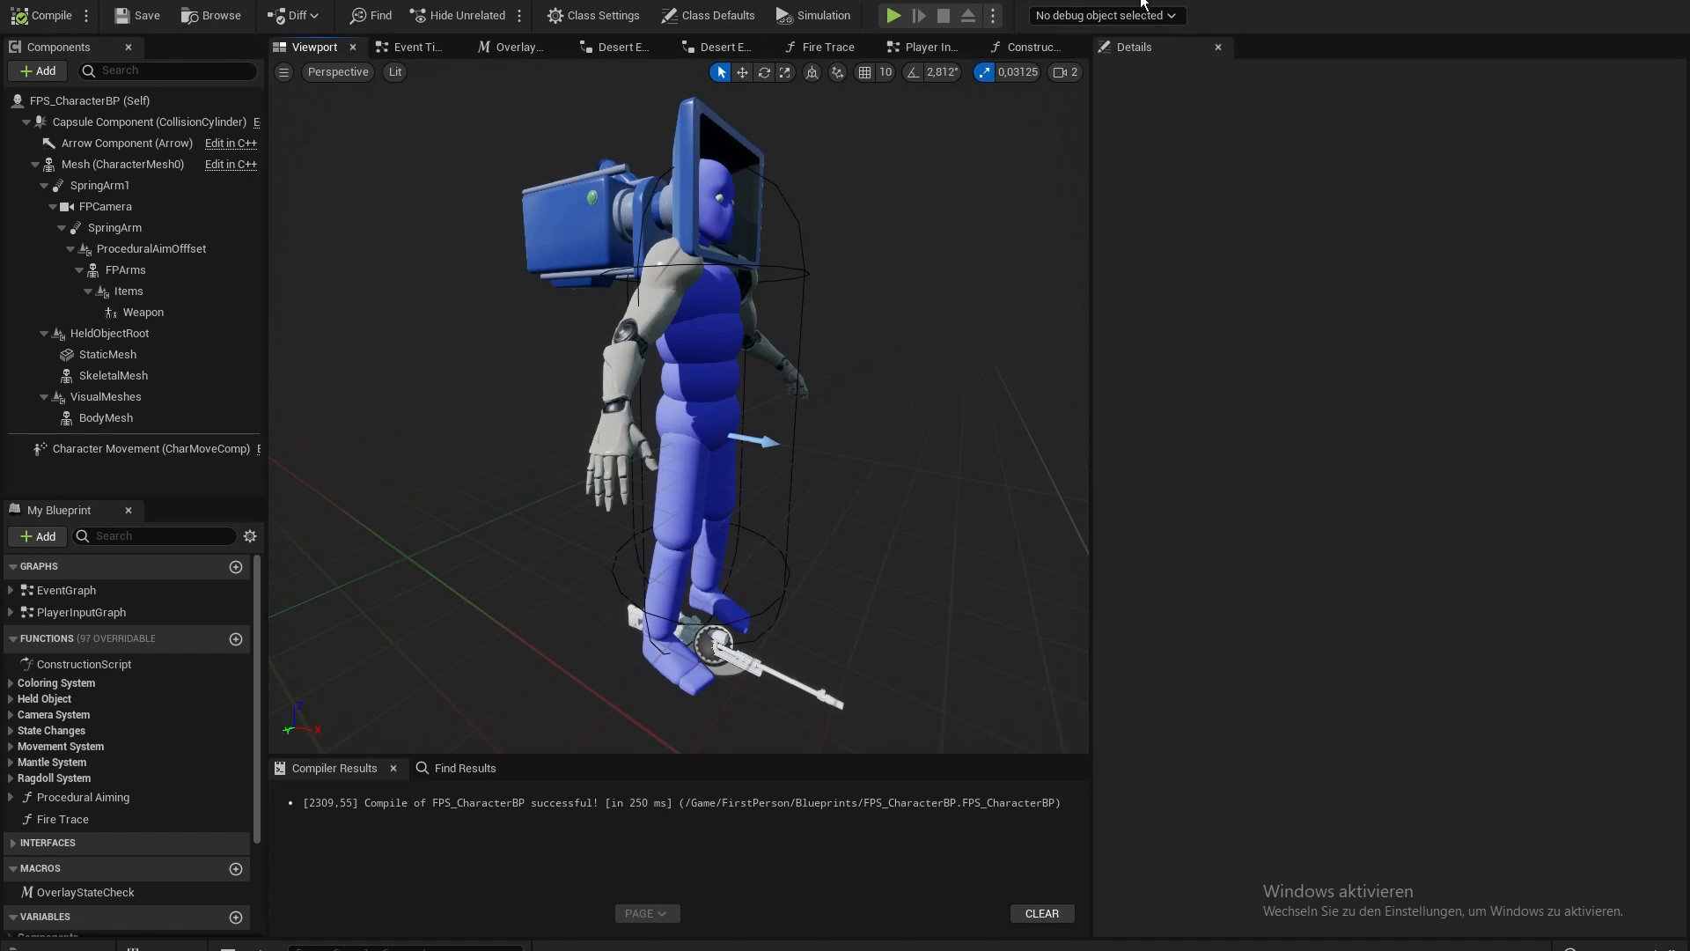
- Rename the misspelled SV-89M_Socket on the arms' hand_r bone to SV-98M_Socket and save the asset
click(1188, 1)
click(214, 663)
right_click(214, 669)
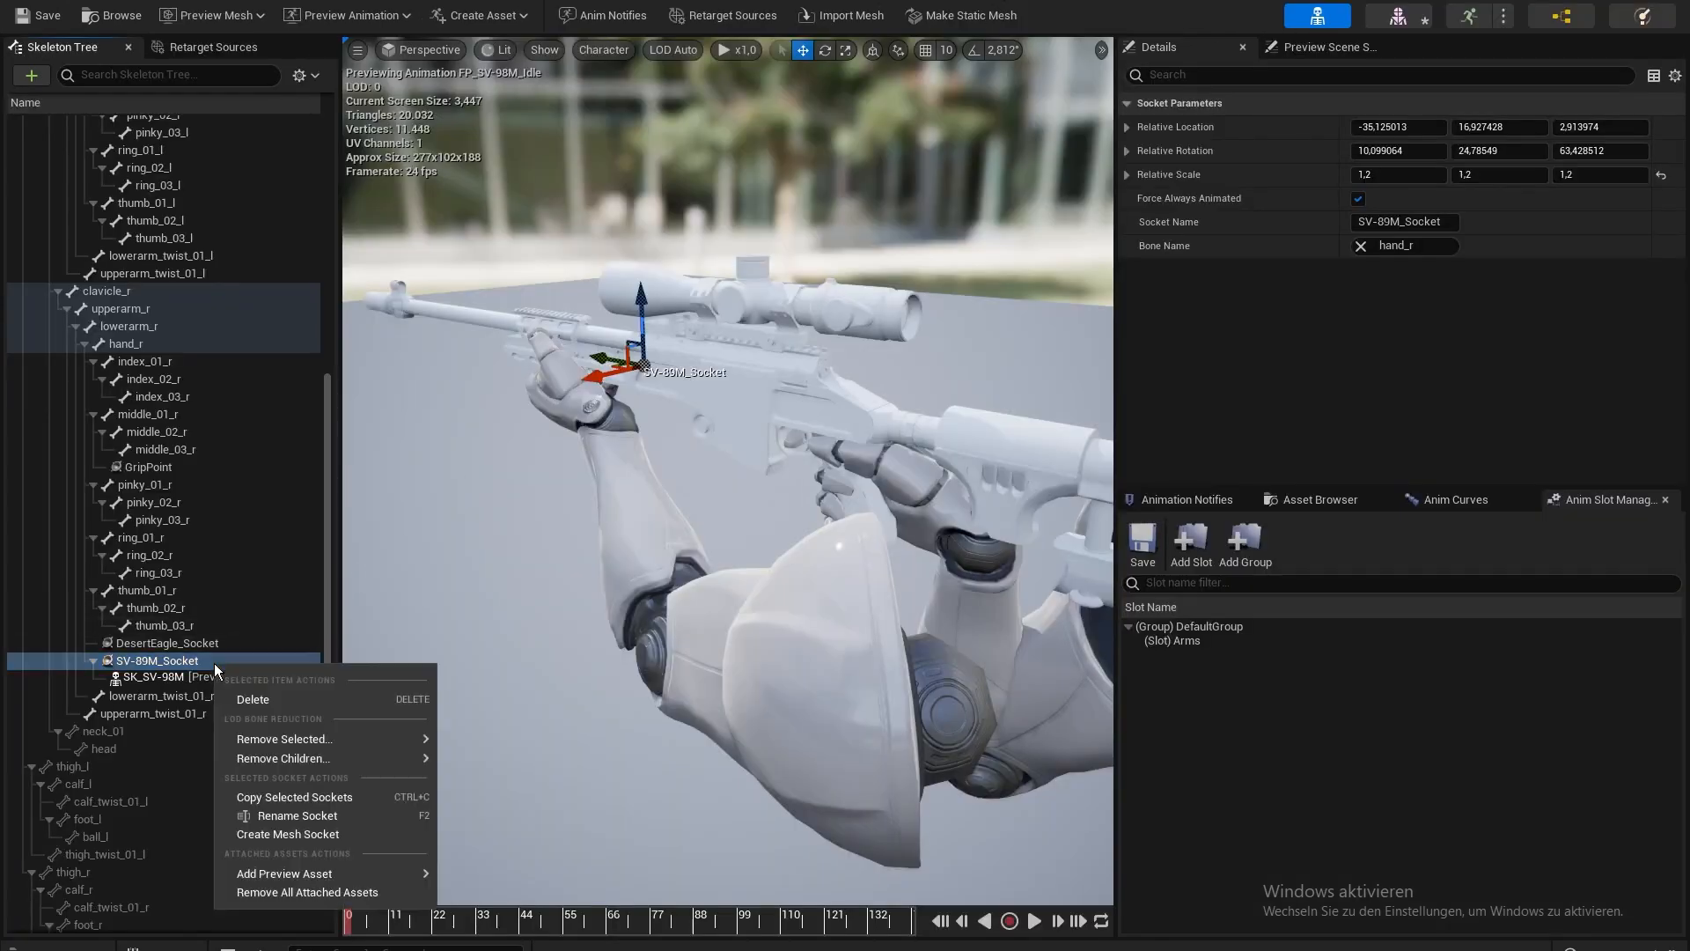
click(264, 805)
key(Return)
right_click(145, 661)
click(208, 783)
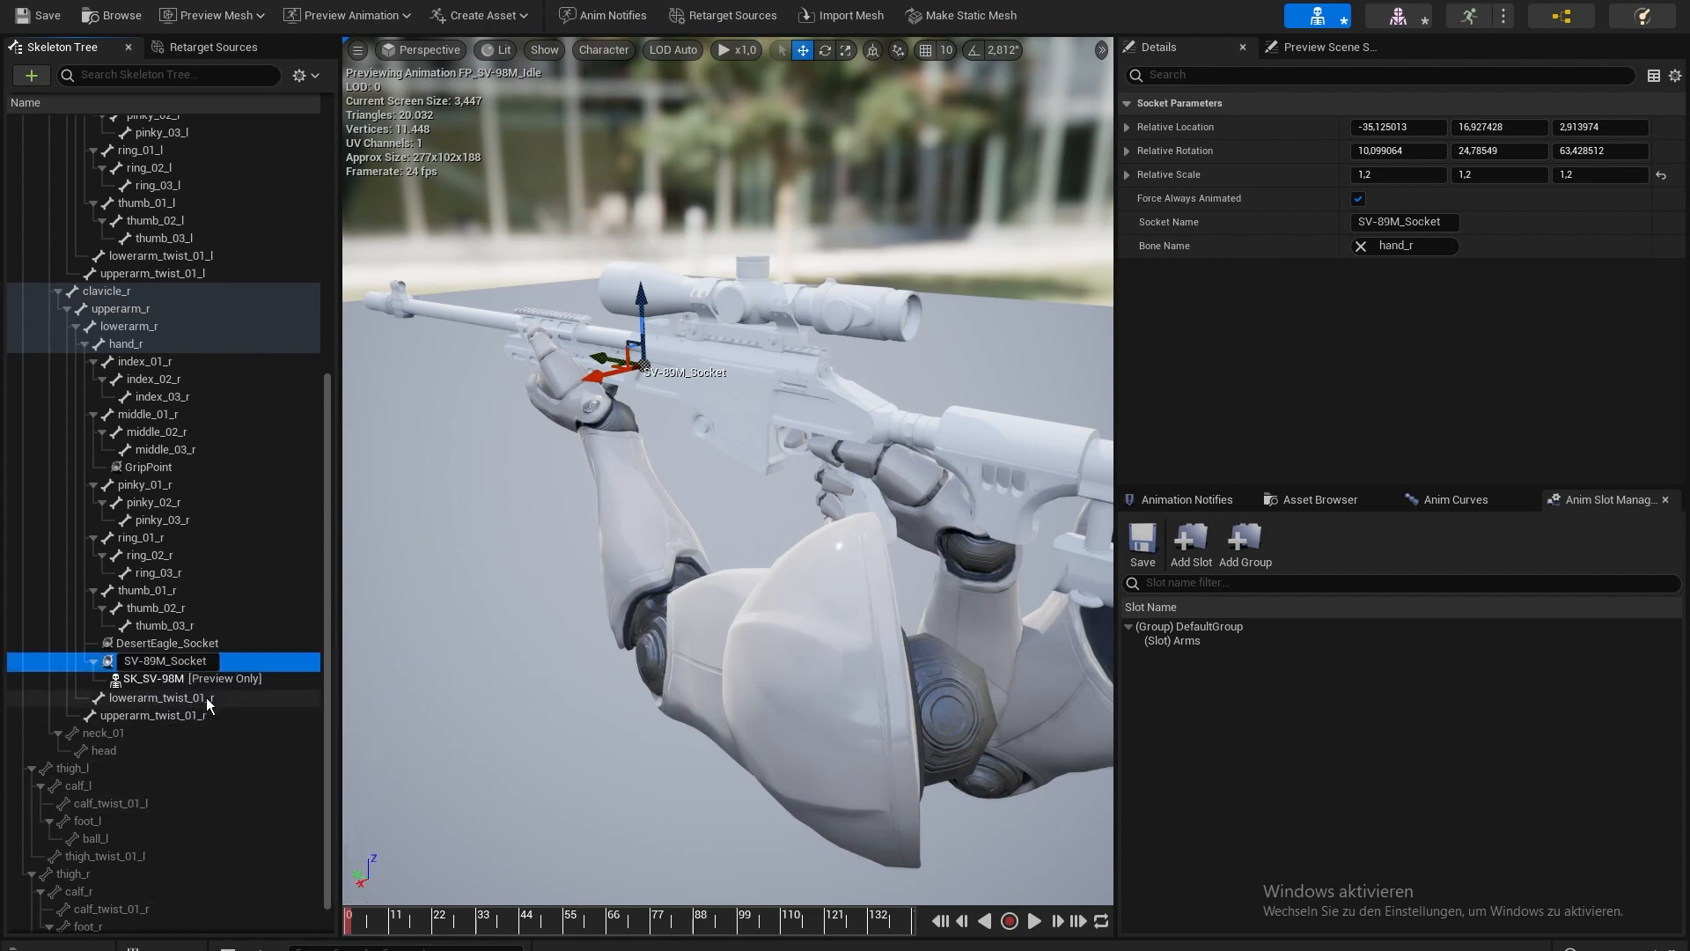
click(224, 660)
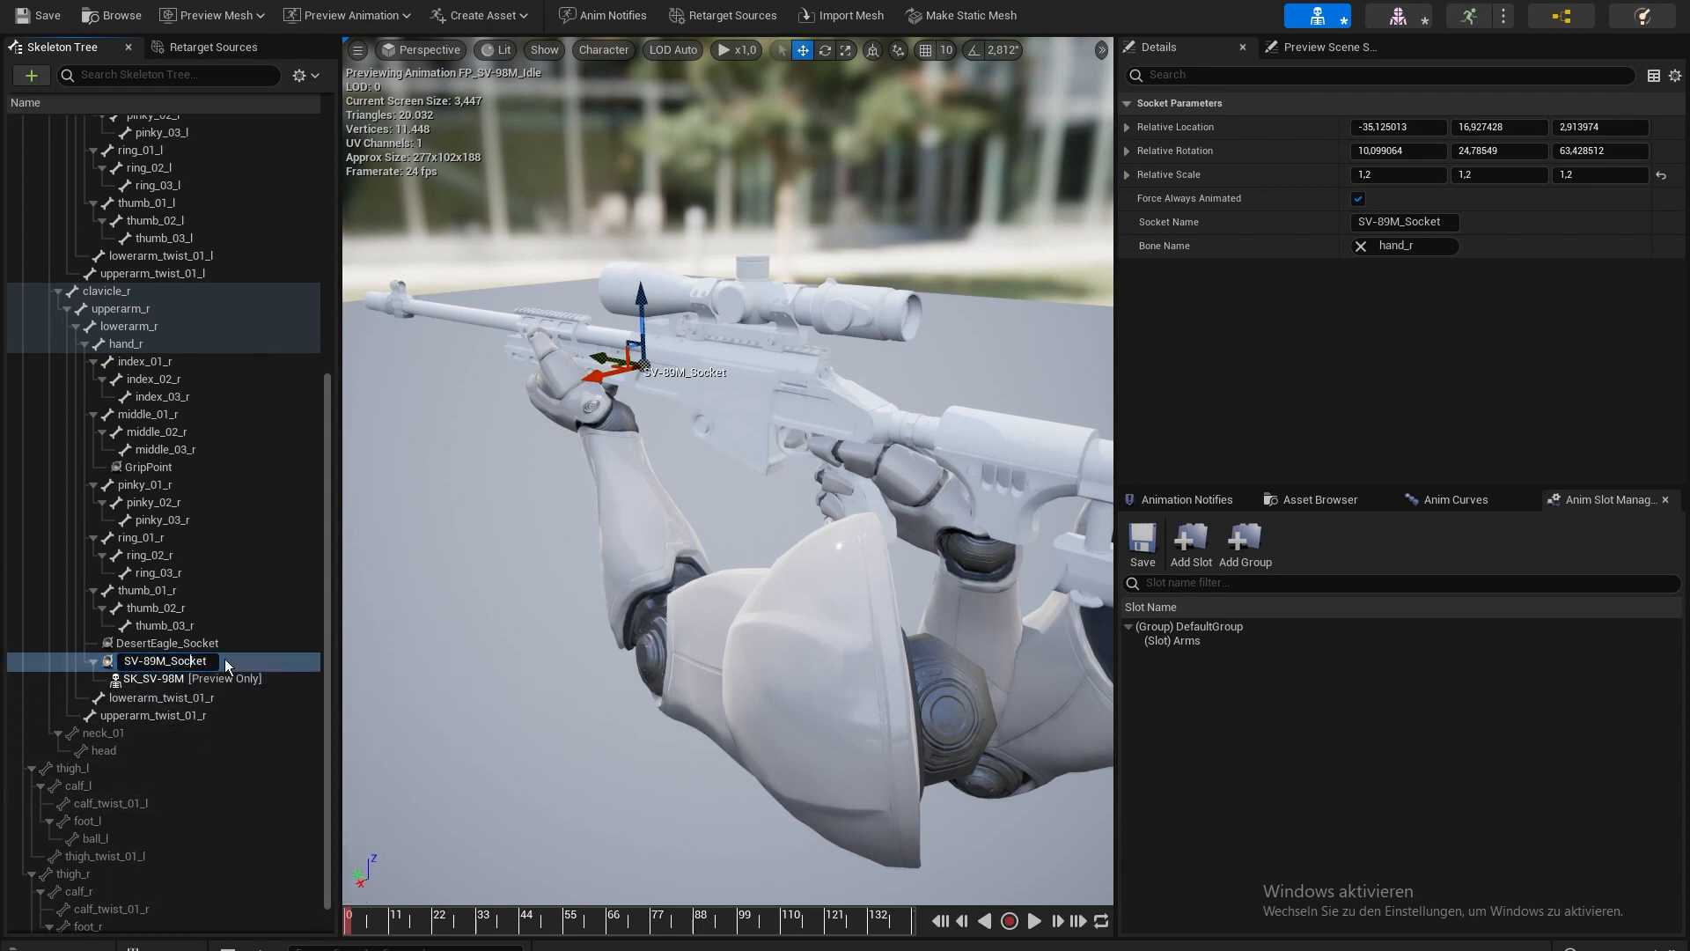
key(BackSpace)
text(8)
key(Return)
click(47, 18)
- Compile and save the FPS_CharacterBP character blueprint
click(657, 2)
click(55, 22)
click(144, 16)
- Play-test the level full screen, cycle the overlay states to the SV-98M, and hide the HUD to examine how the rifle is held
click(377, 7)
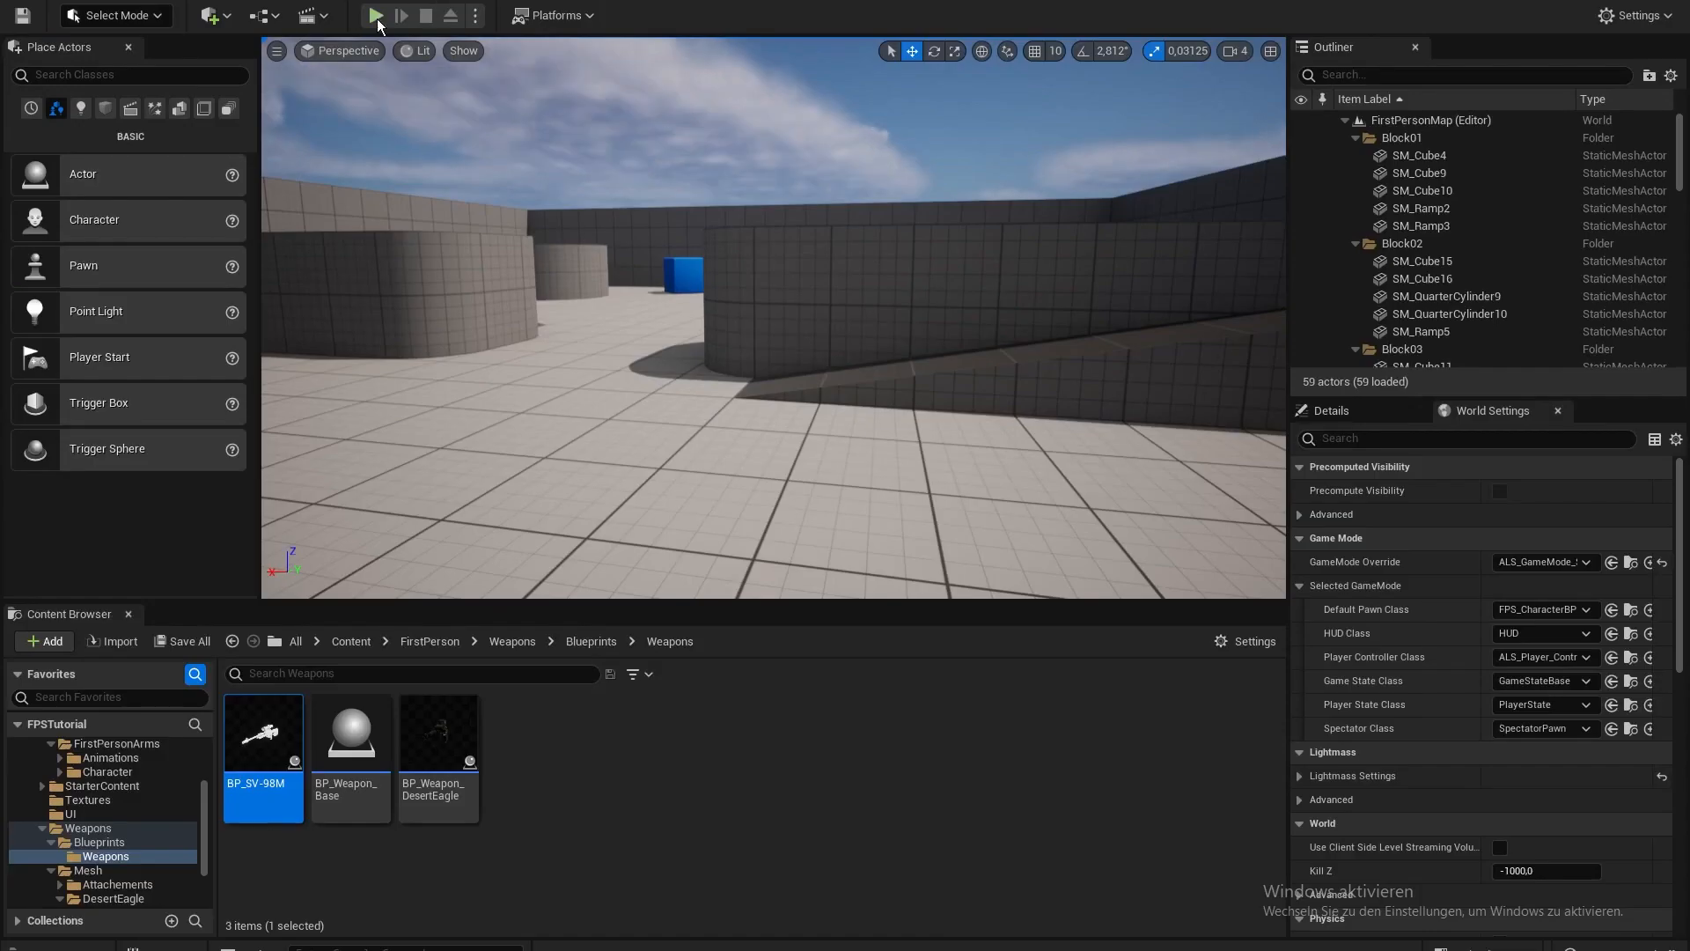
click(498, 299)
key(F11)
key(q)
scroll(845, 458, up, 2)
scroll(845, 458, down, 1)
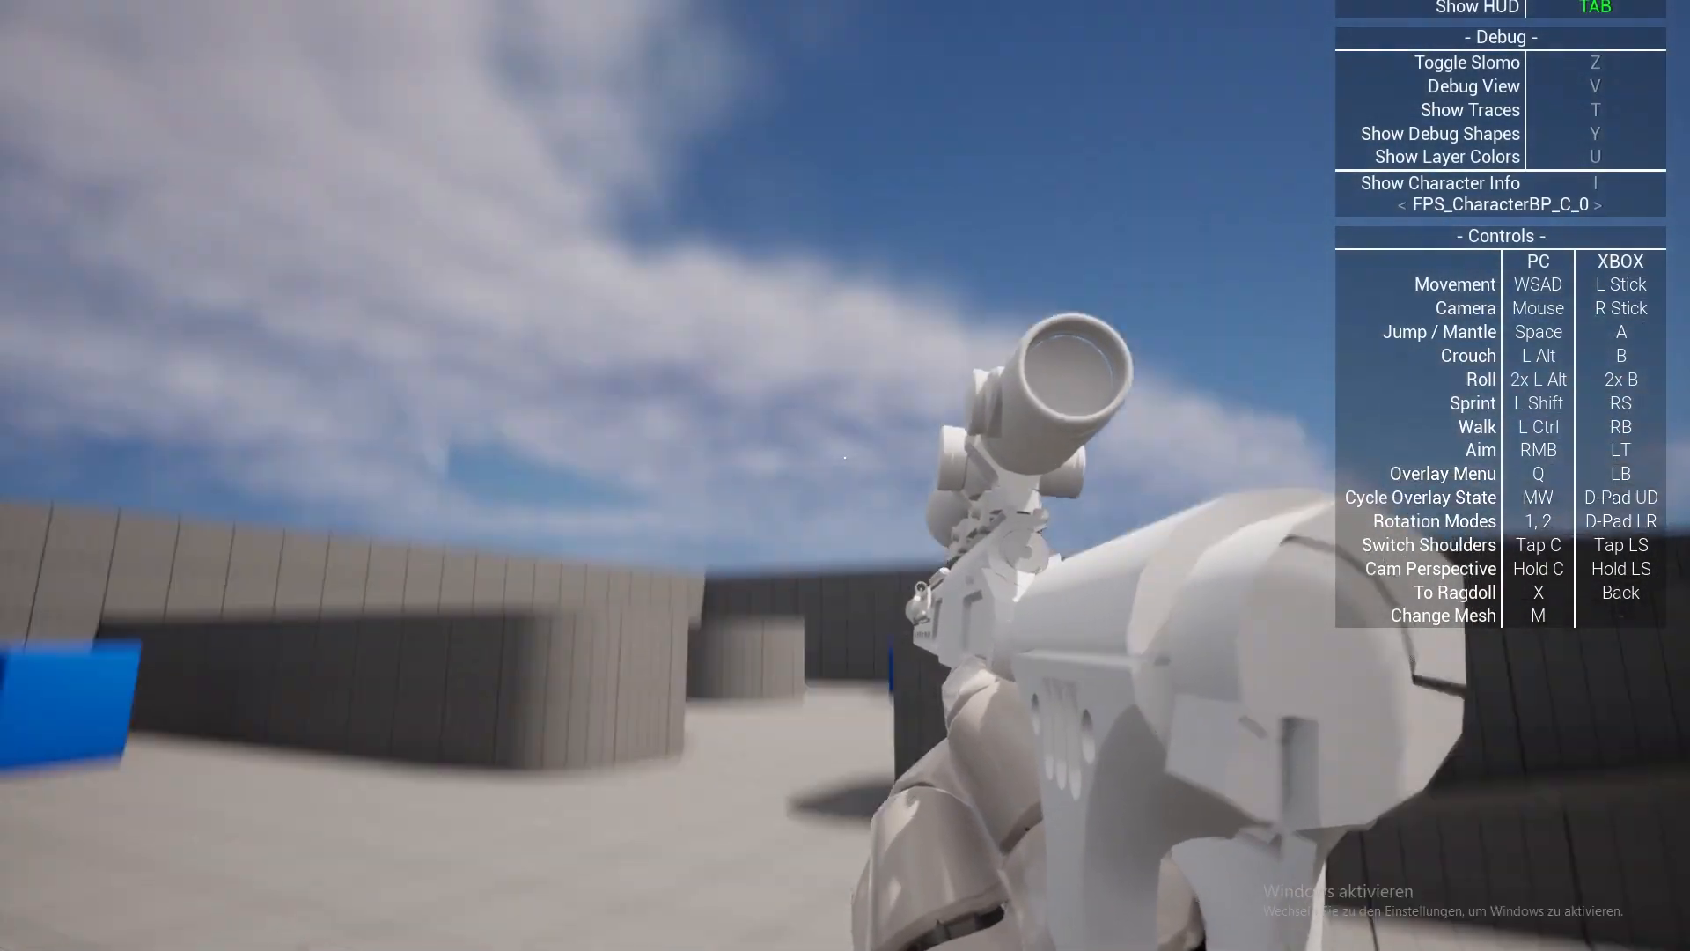
key(q)
scroll(845, 458, down, 1)
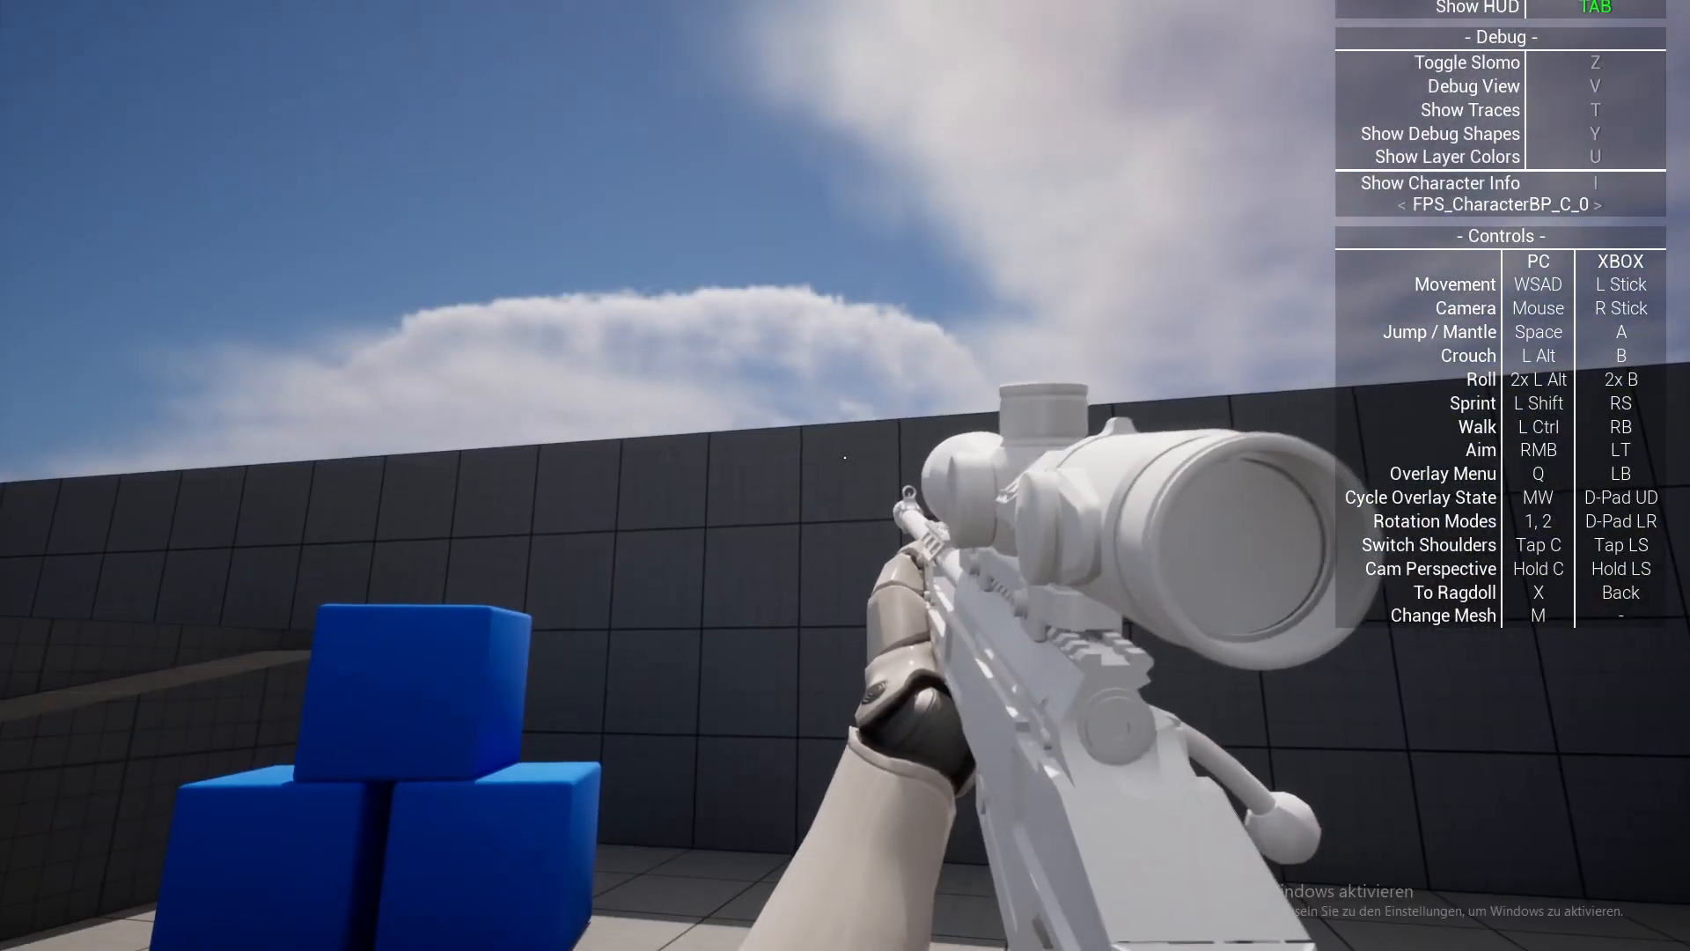
key(Tab)
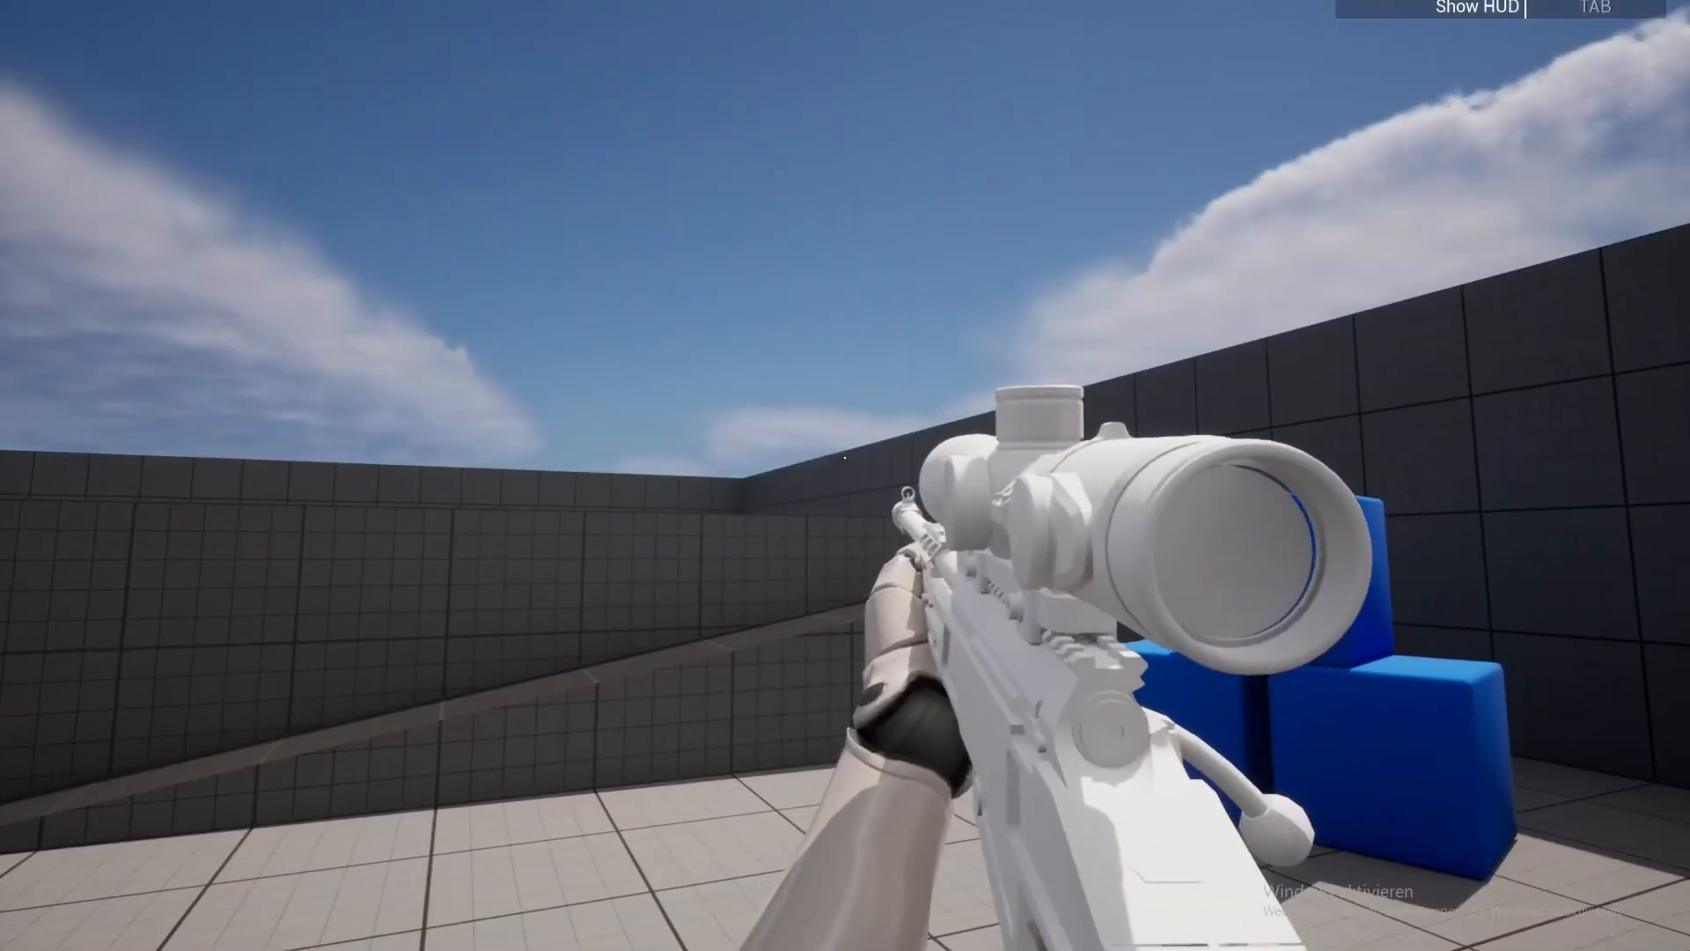
- End the play session and save all modified project content
key(Escape)
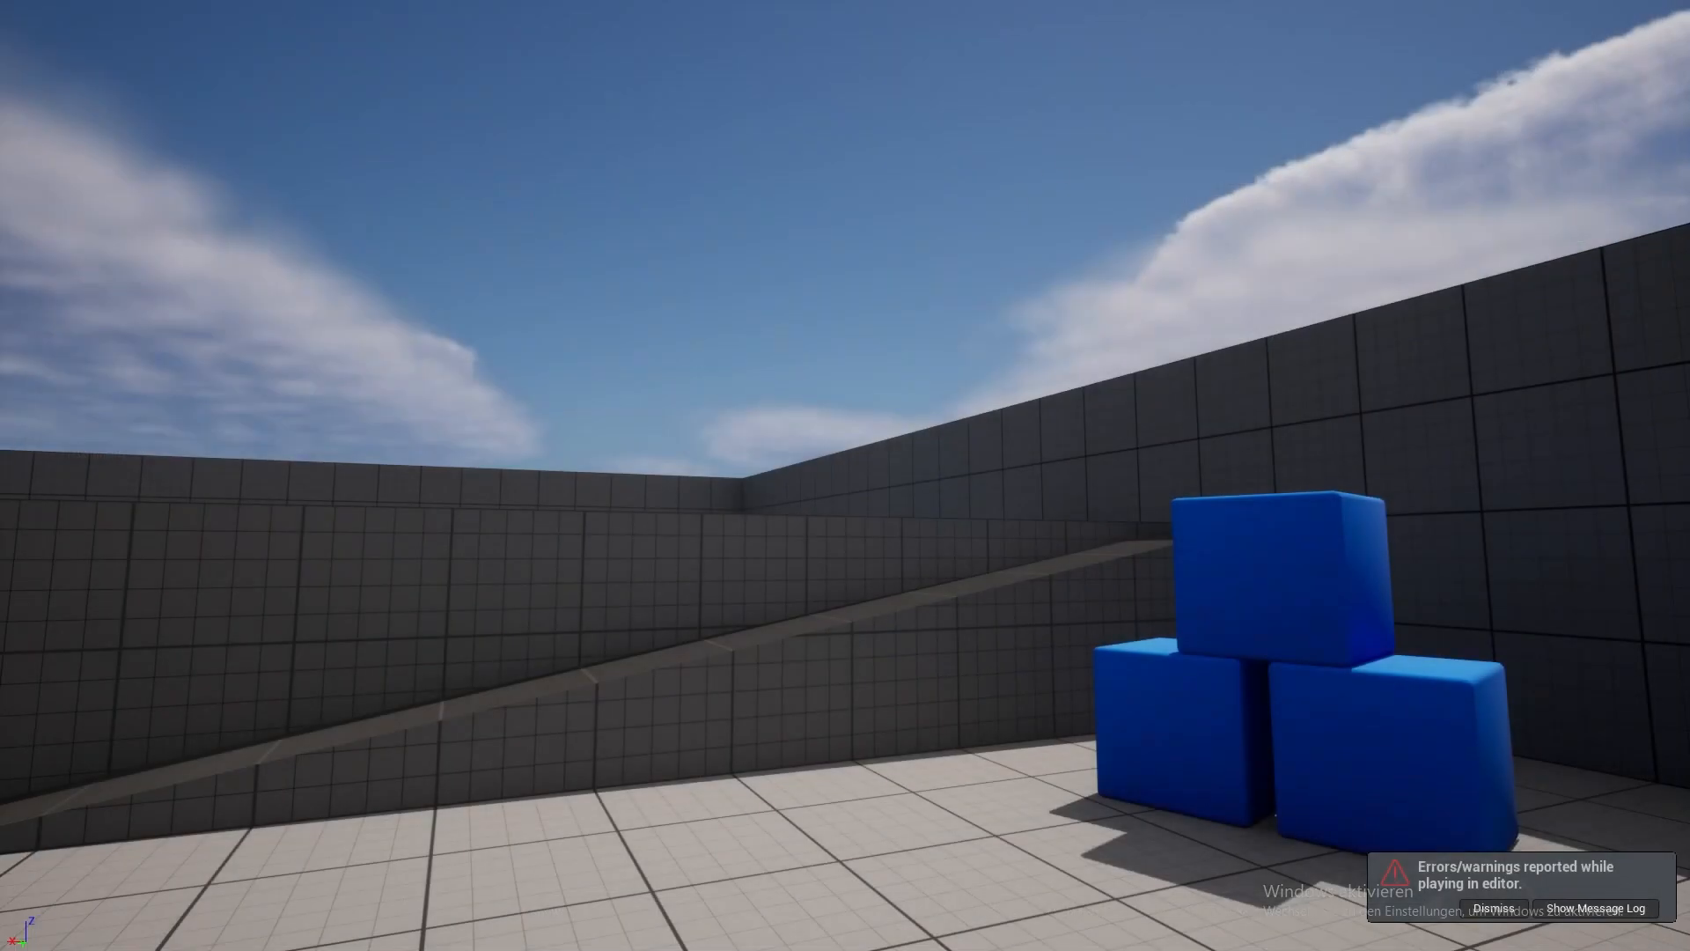
key(F11)
click(201, 644)
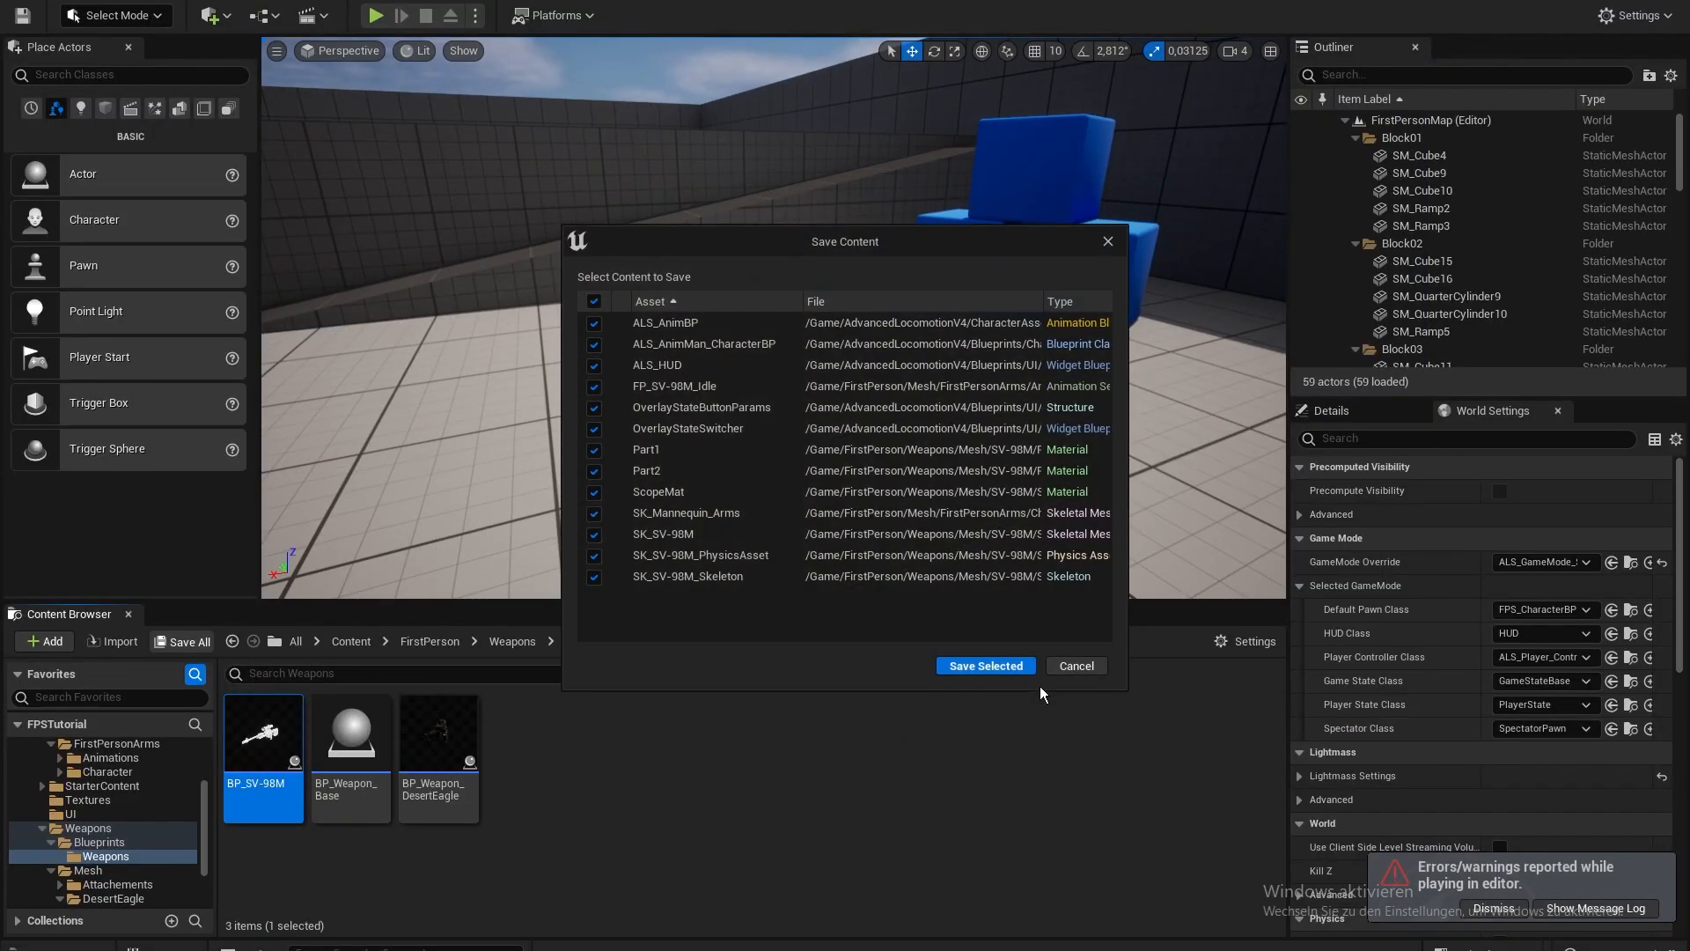
click(977, 667)
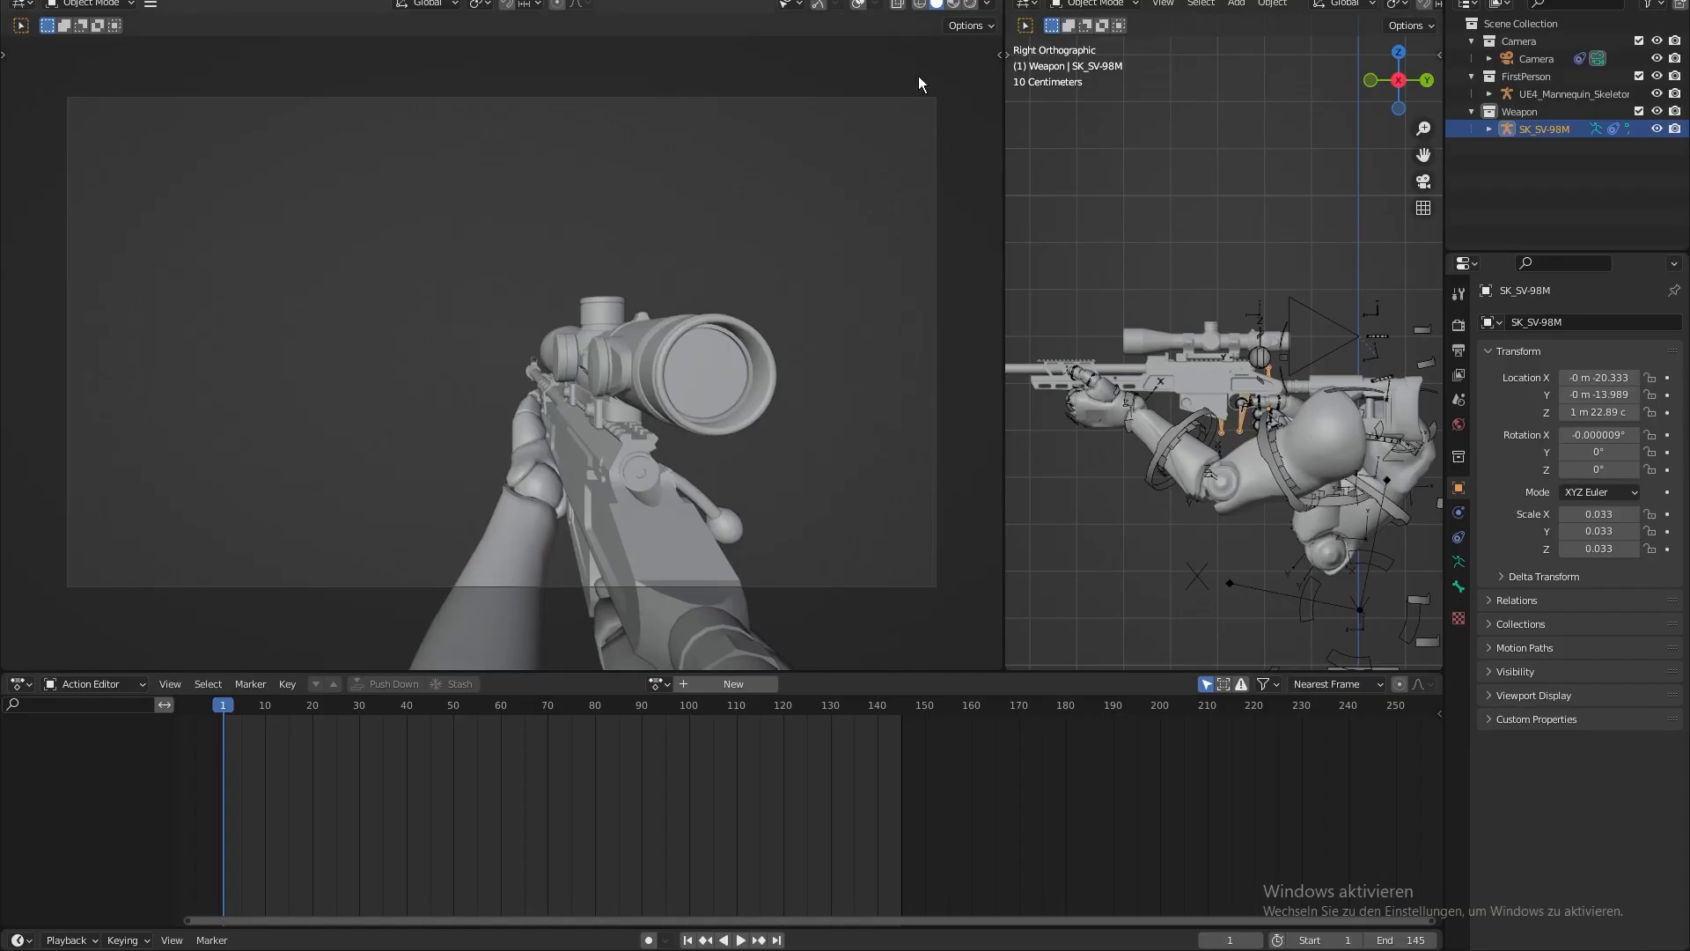
- In Blender, create a new action named Draw on the SK_SV-98M rig and protect it with a fake user
click(658, 684)
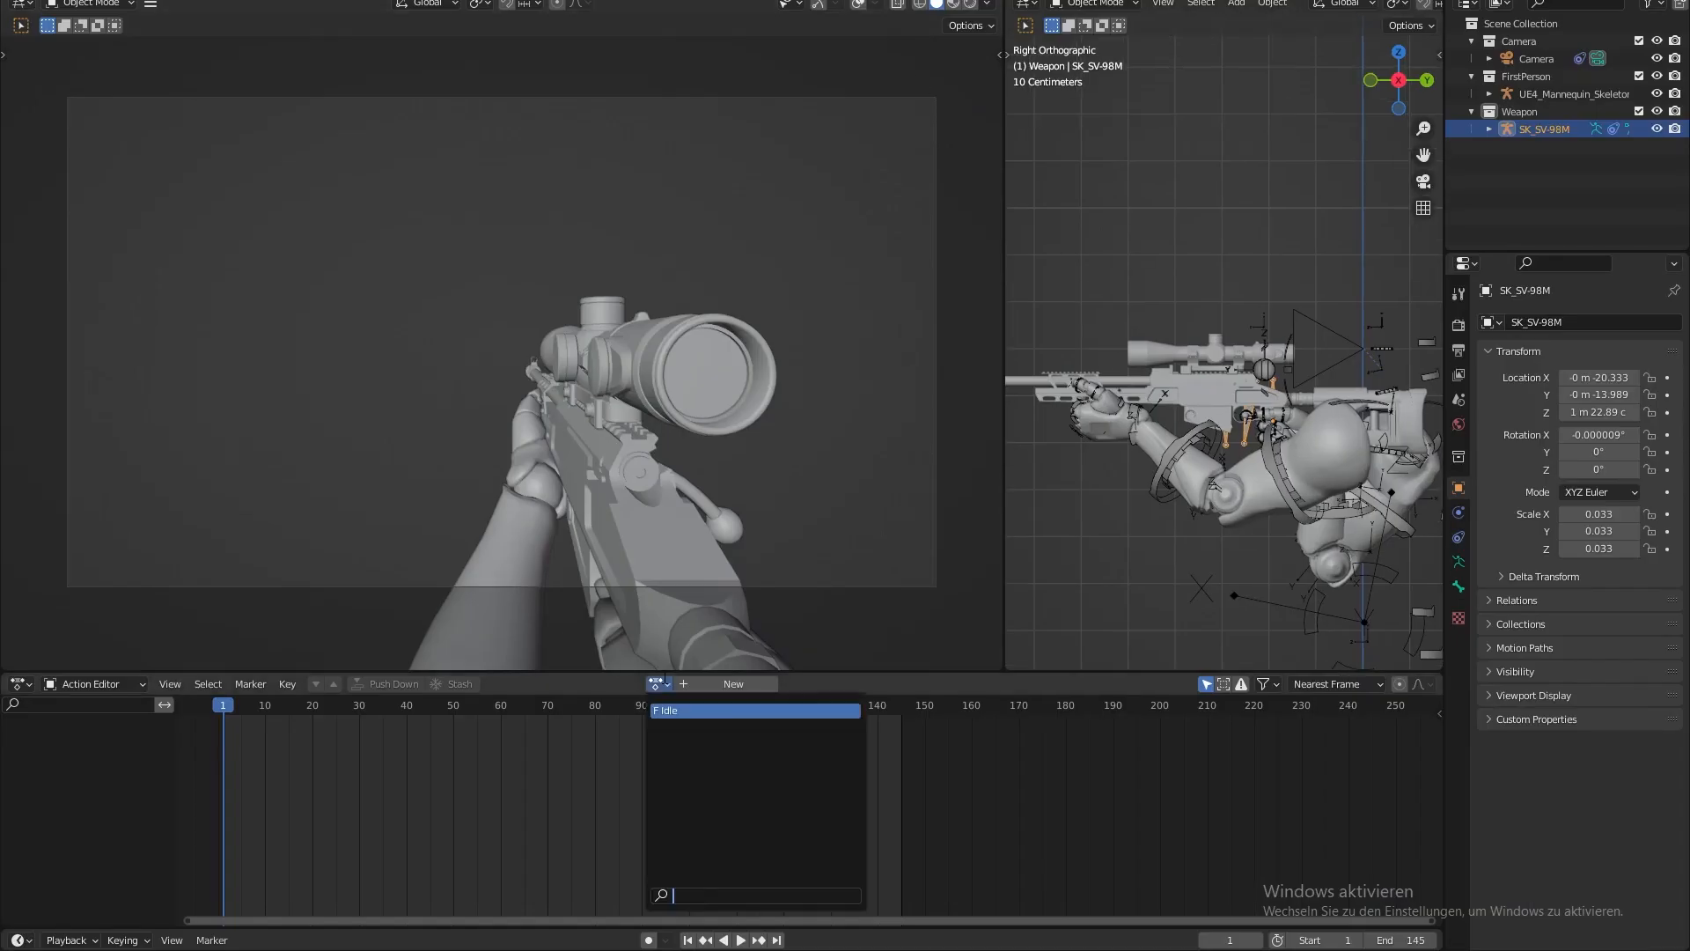
click(658, 684)
click(695, 685)
click(694, 683)
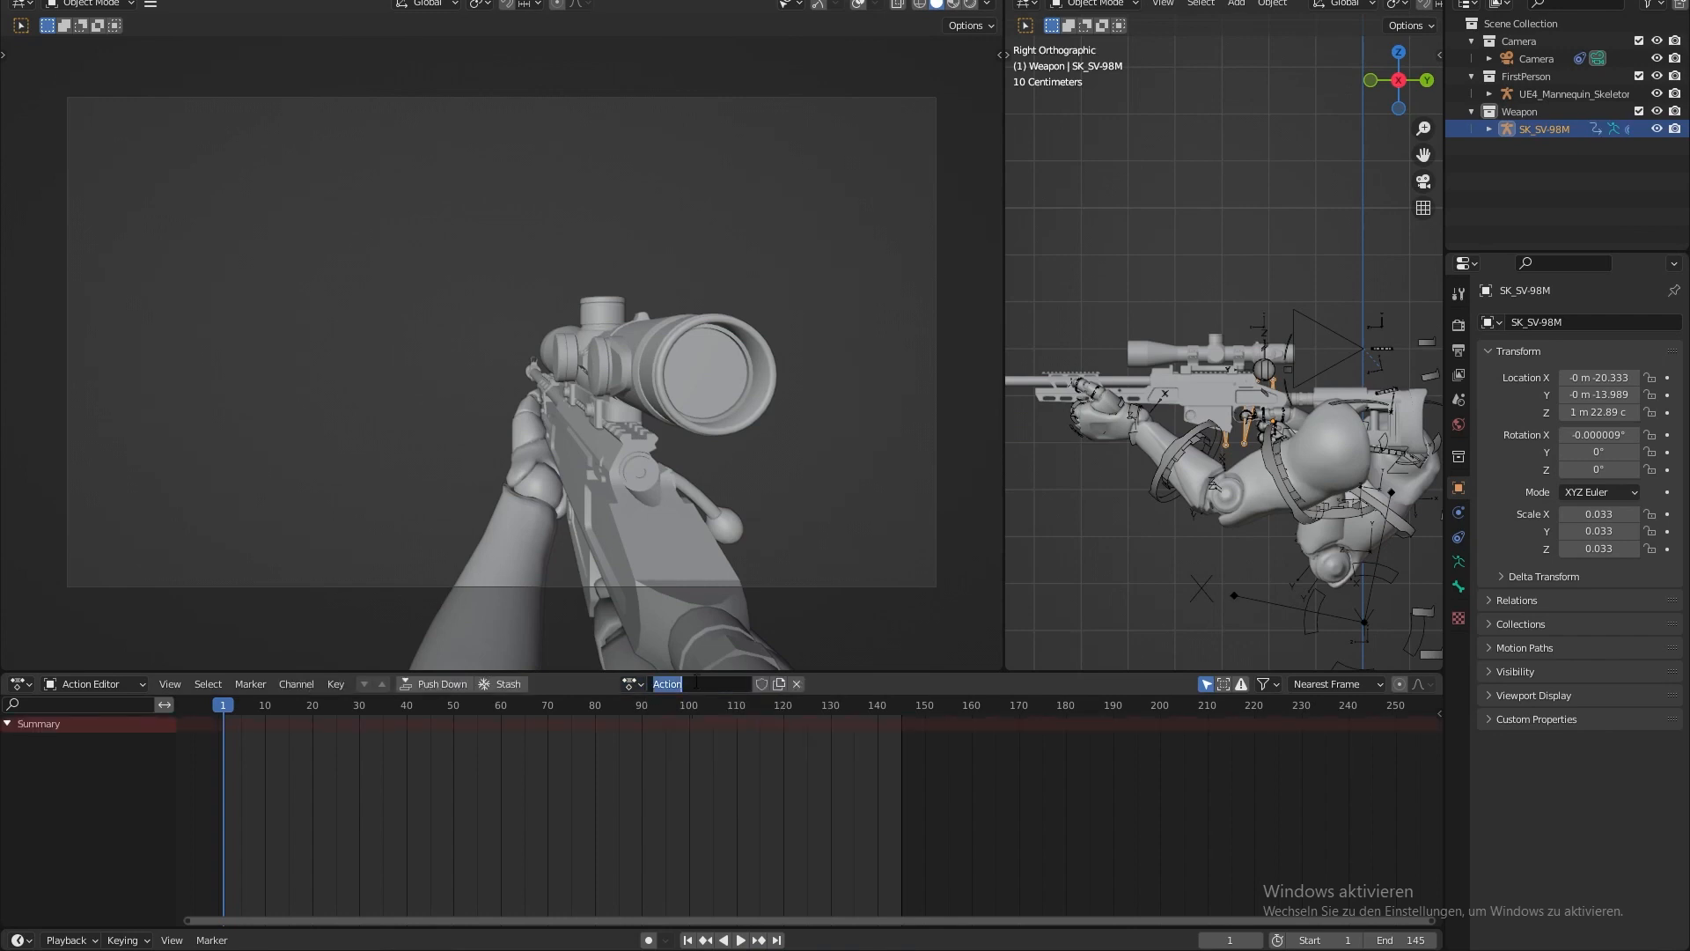
text(D)
click(762, 684)
- Put UE4_Mannequin_Skeleton in Pose Mode and assign the Draw action to it
click(1178, 443)
key(ctrl+Tab)
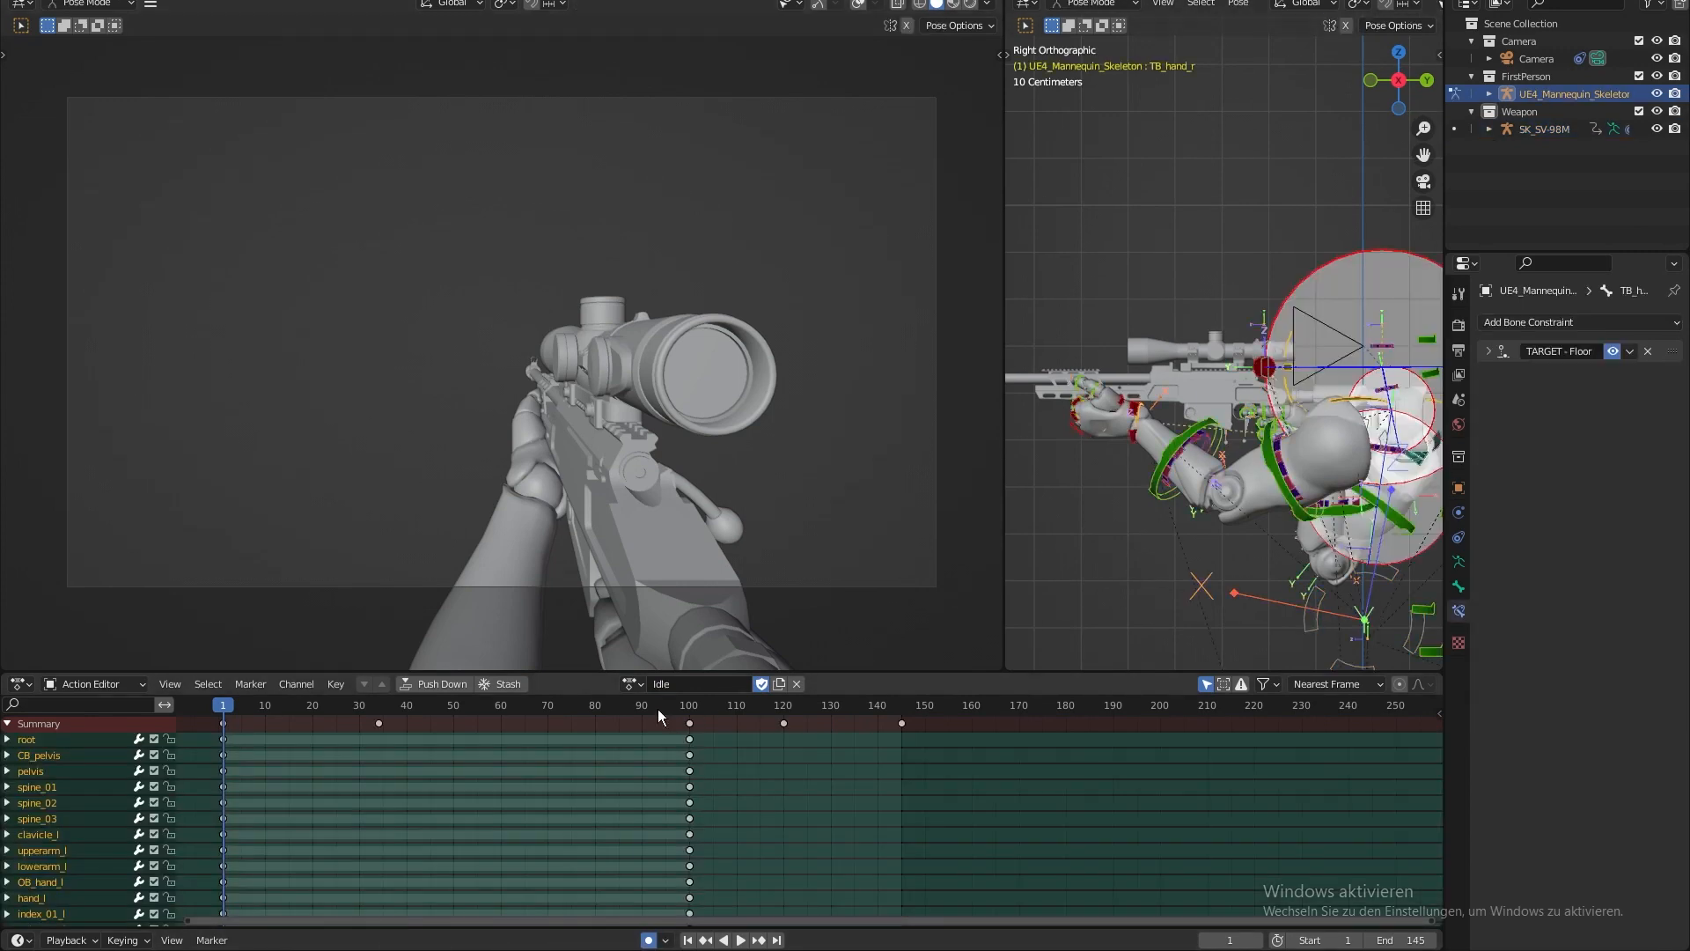
click(632, 684)
click(648, 710)
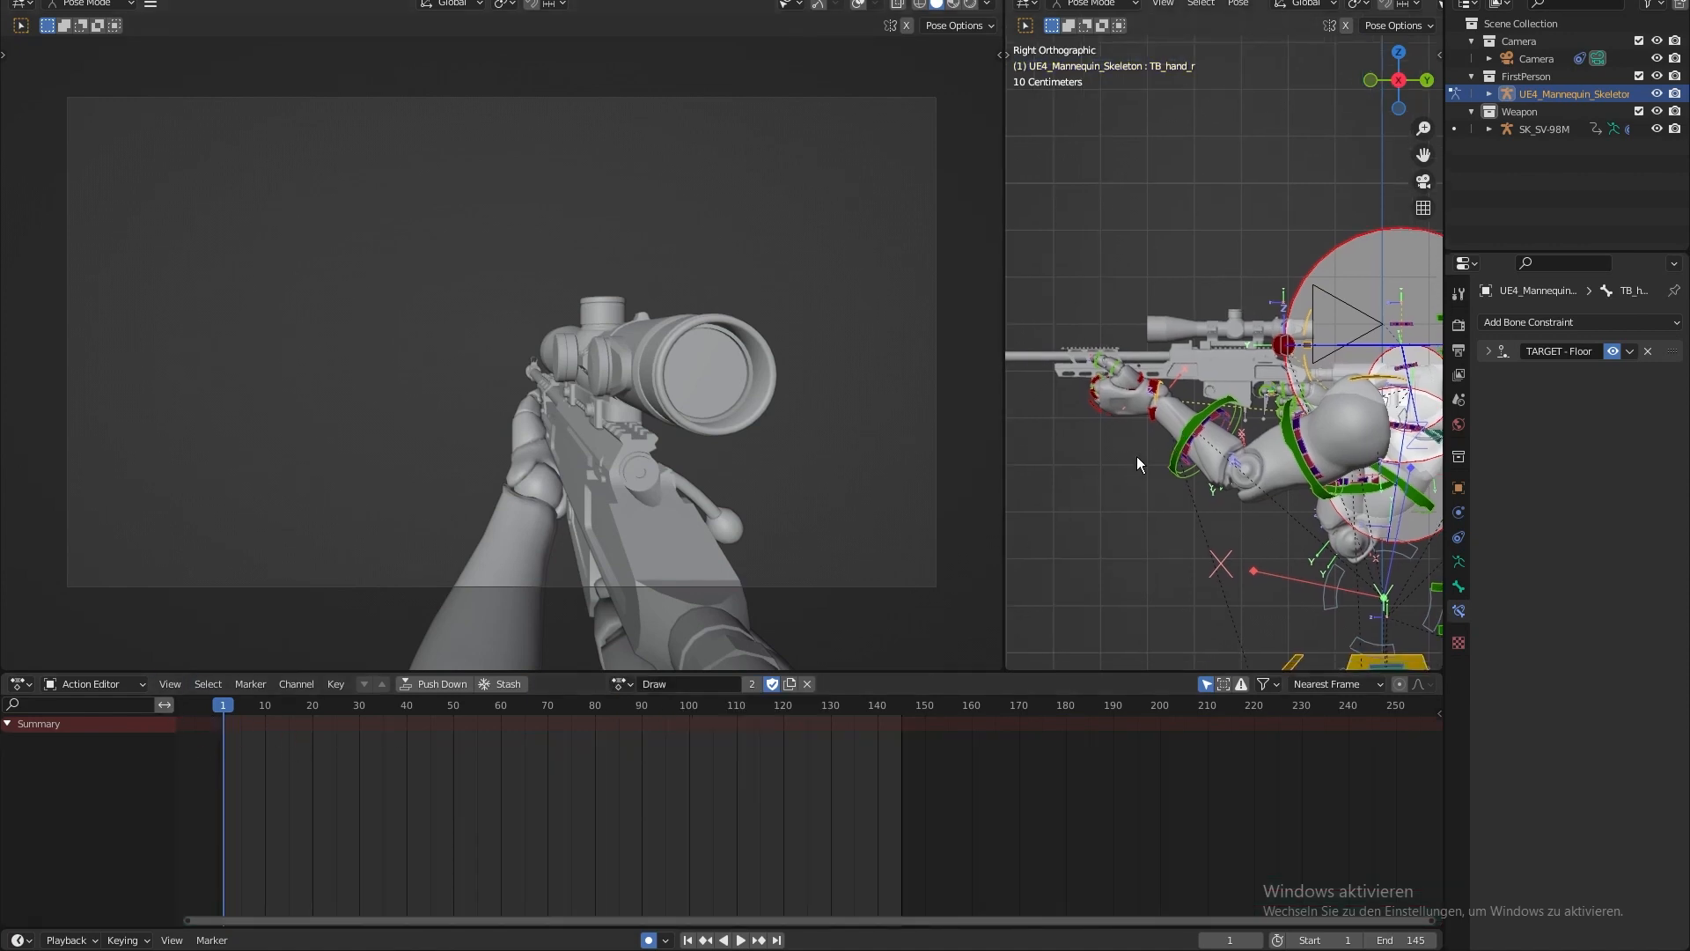
- Keyframe the idle pose of the TB_hand_r bone at frame 27 of the Draw action
drag(247, 711, 347, 721)
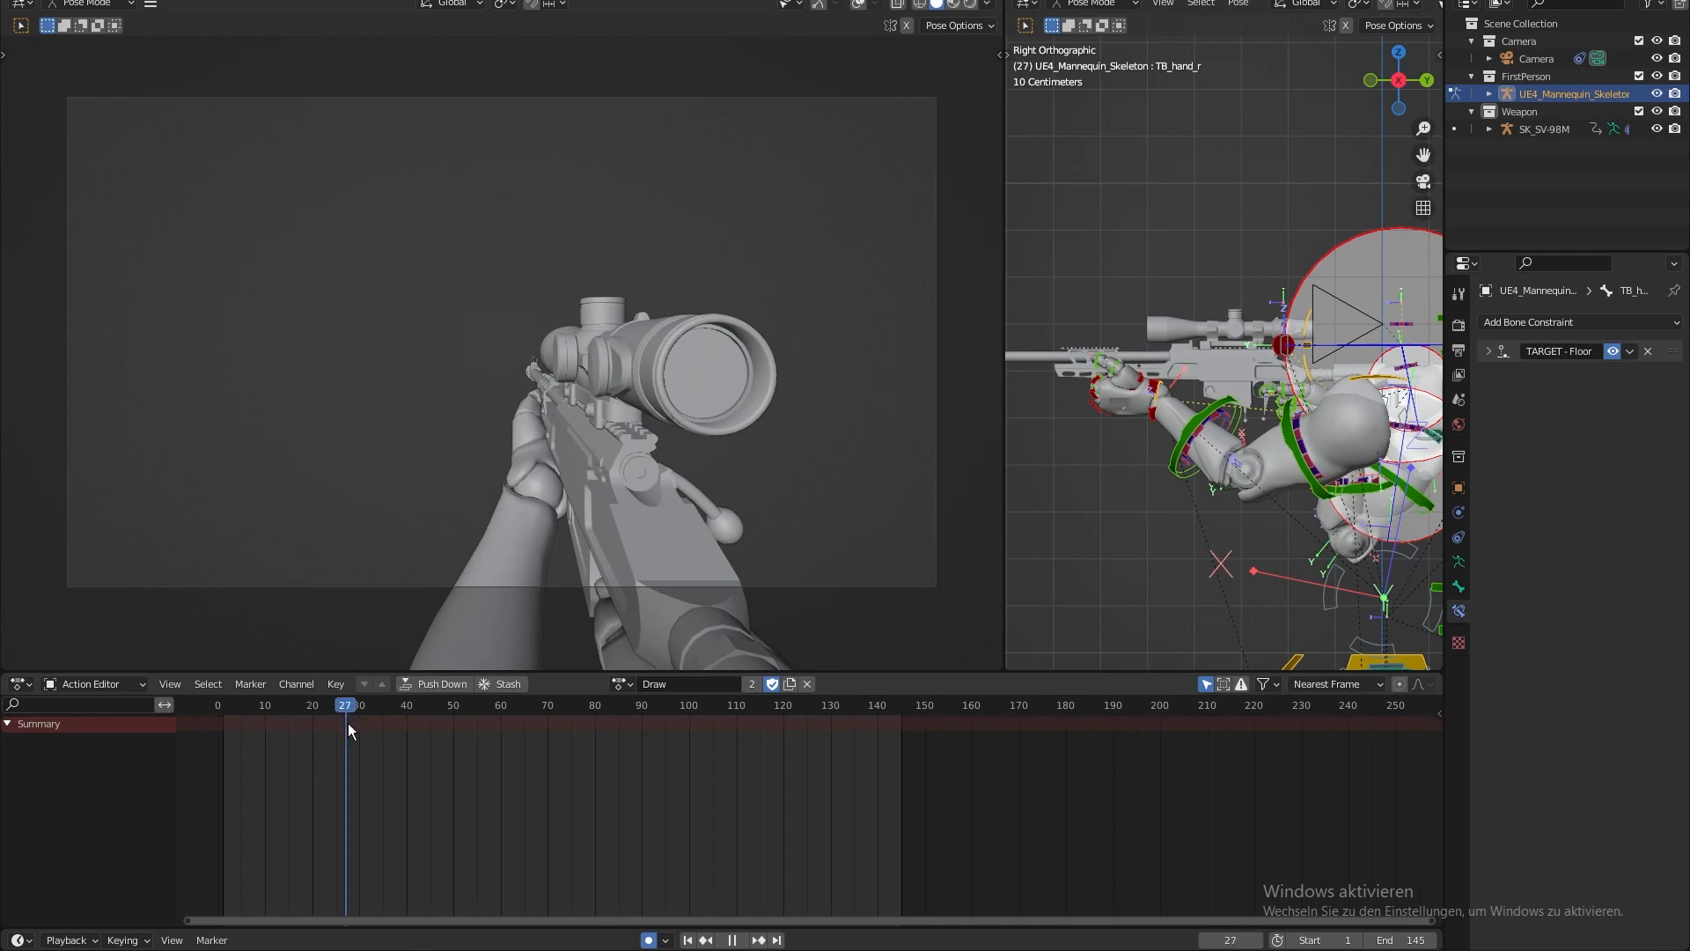
key(i)
click(1115, 432)
shift+middle_drag(1071, 489, 1440, 481)
- At frame 1, rotate TB_hand_r in the top view so the rifle points sideways across the body
click(231, 705)
key(space)
key(Escape)
click(1233, 558)
shift+middle_drag(1036, 463, 1162, 443)
click(1148, 434)
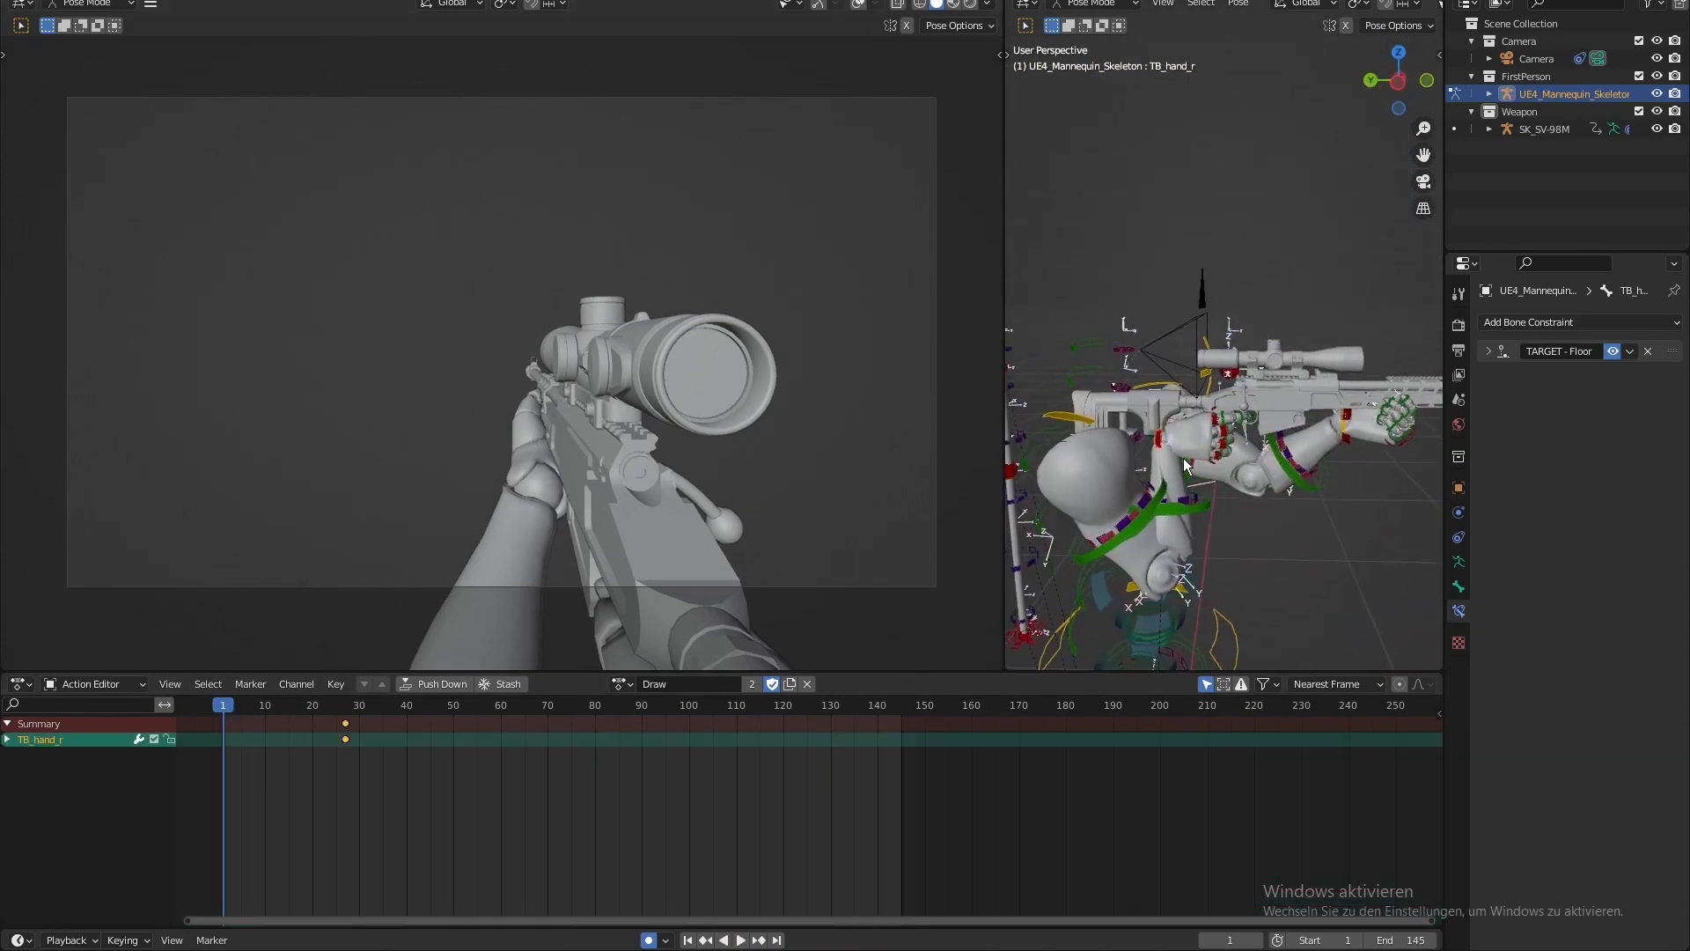
key(KP_7)
scroll(1204, 451, down, 1)
shift+middle_drag(1249, 475, 1206, 507)
key(r)
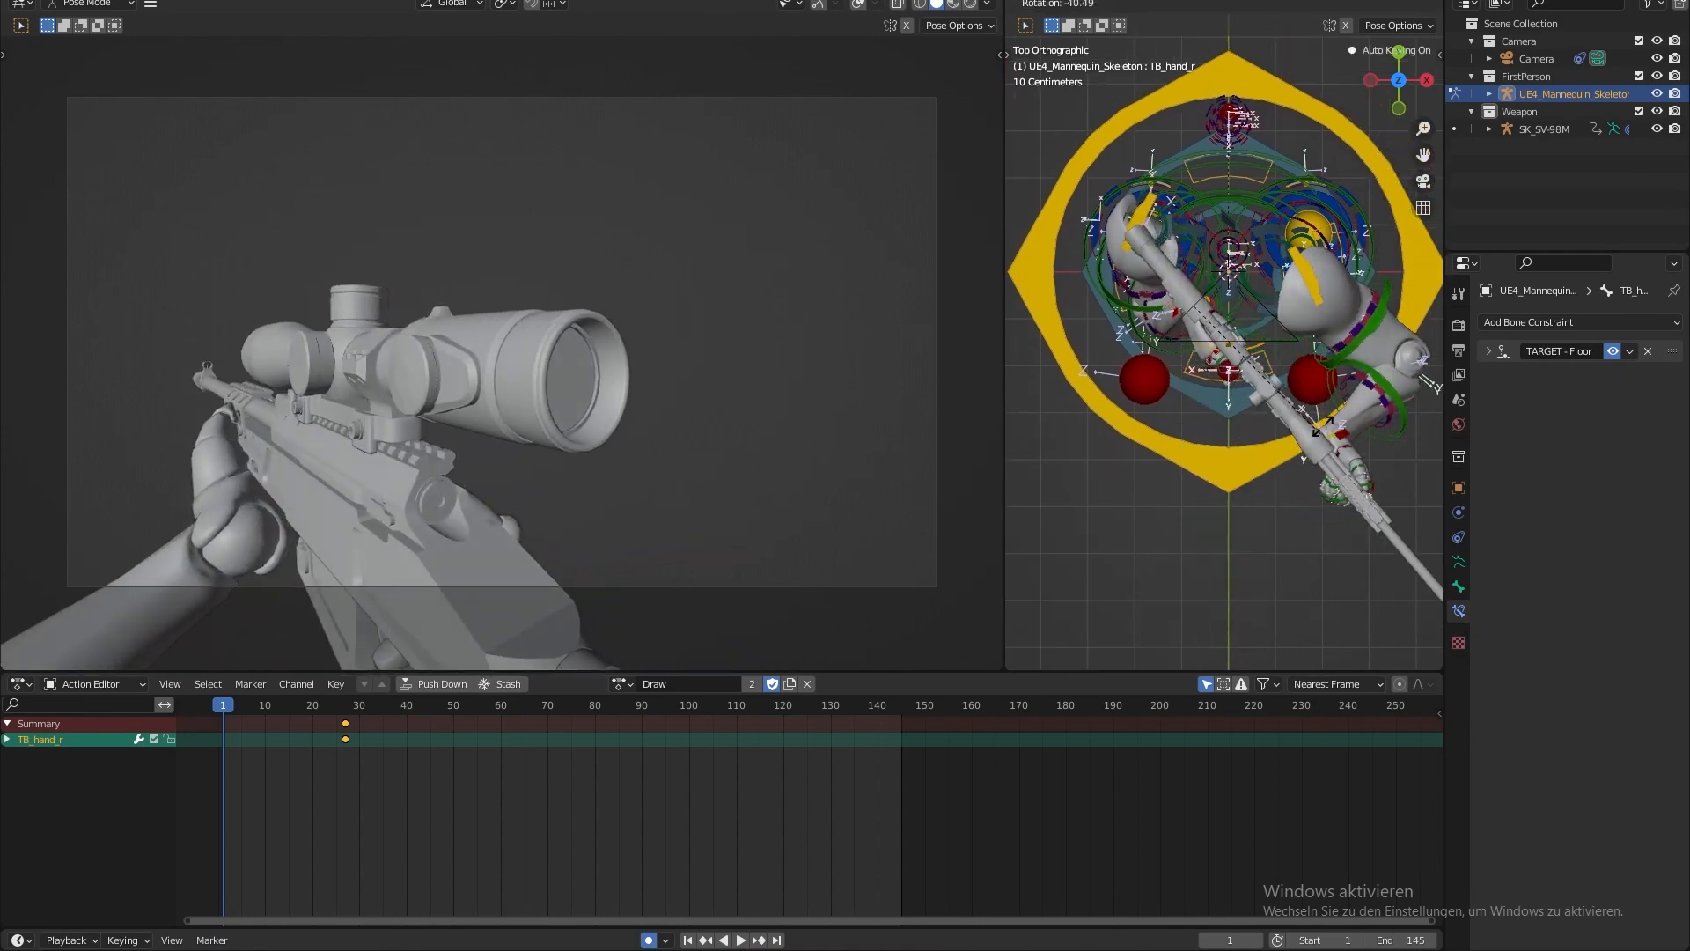
click(1260, 468)
- In the front view, rotate TB_hand_r so the barrel points steeply down, and shift the rifle out of the camera view
key(KP_1)
key(KP_3)
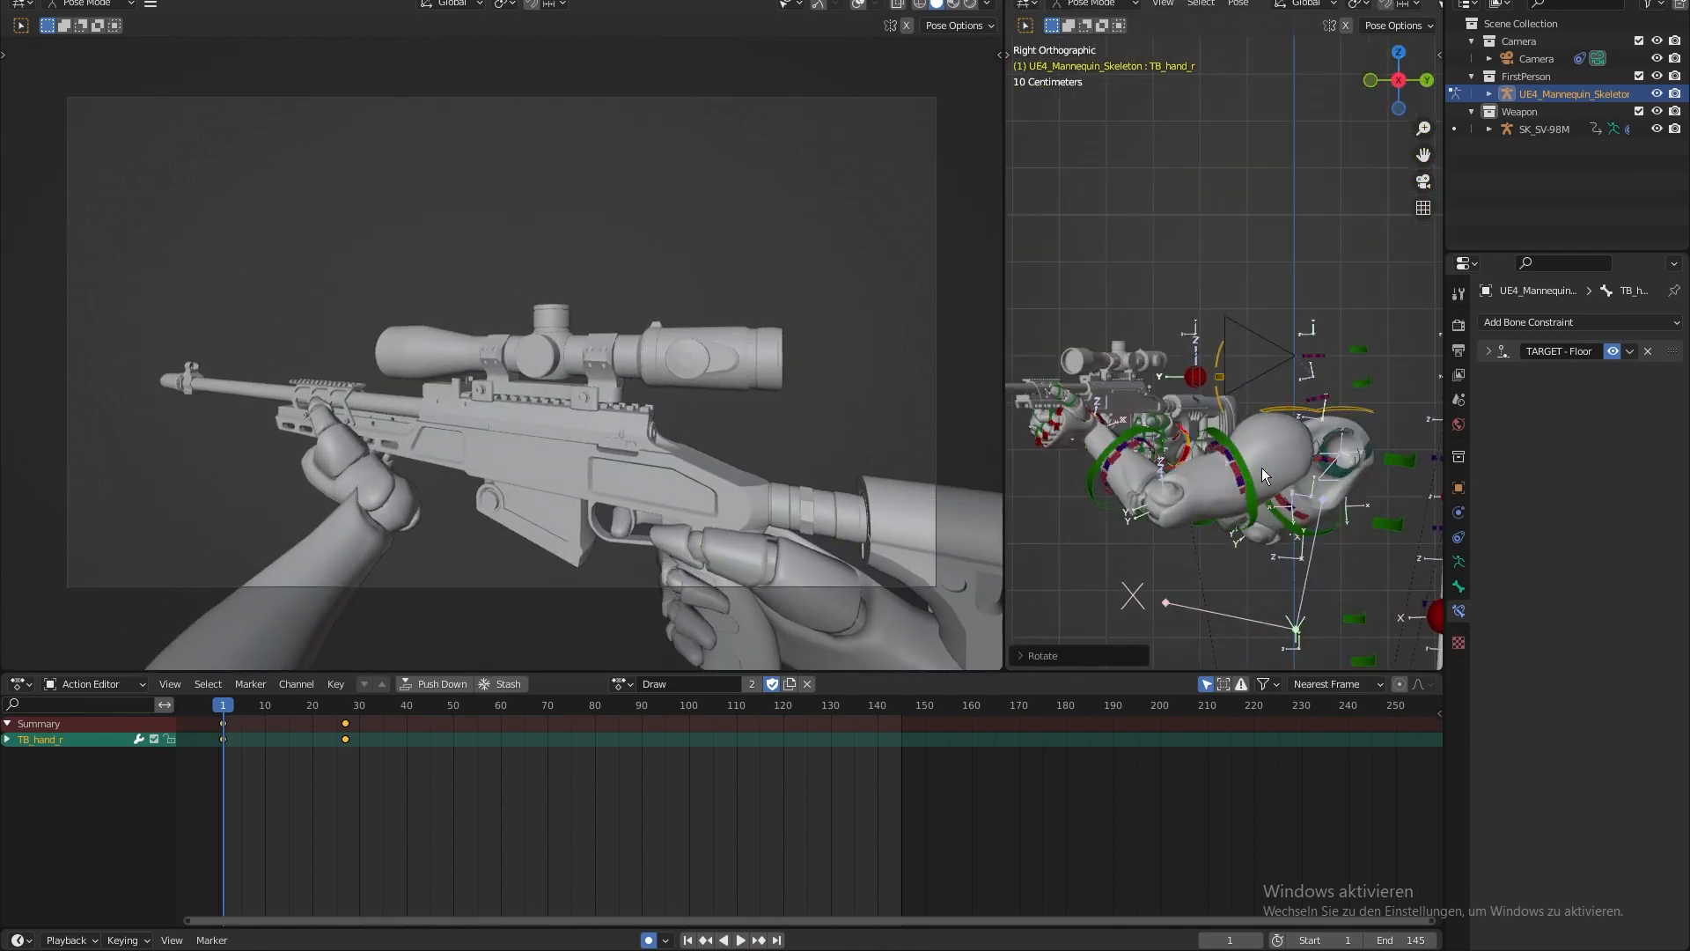
key(KP_1)
key(r)
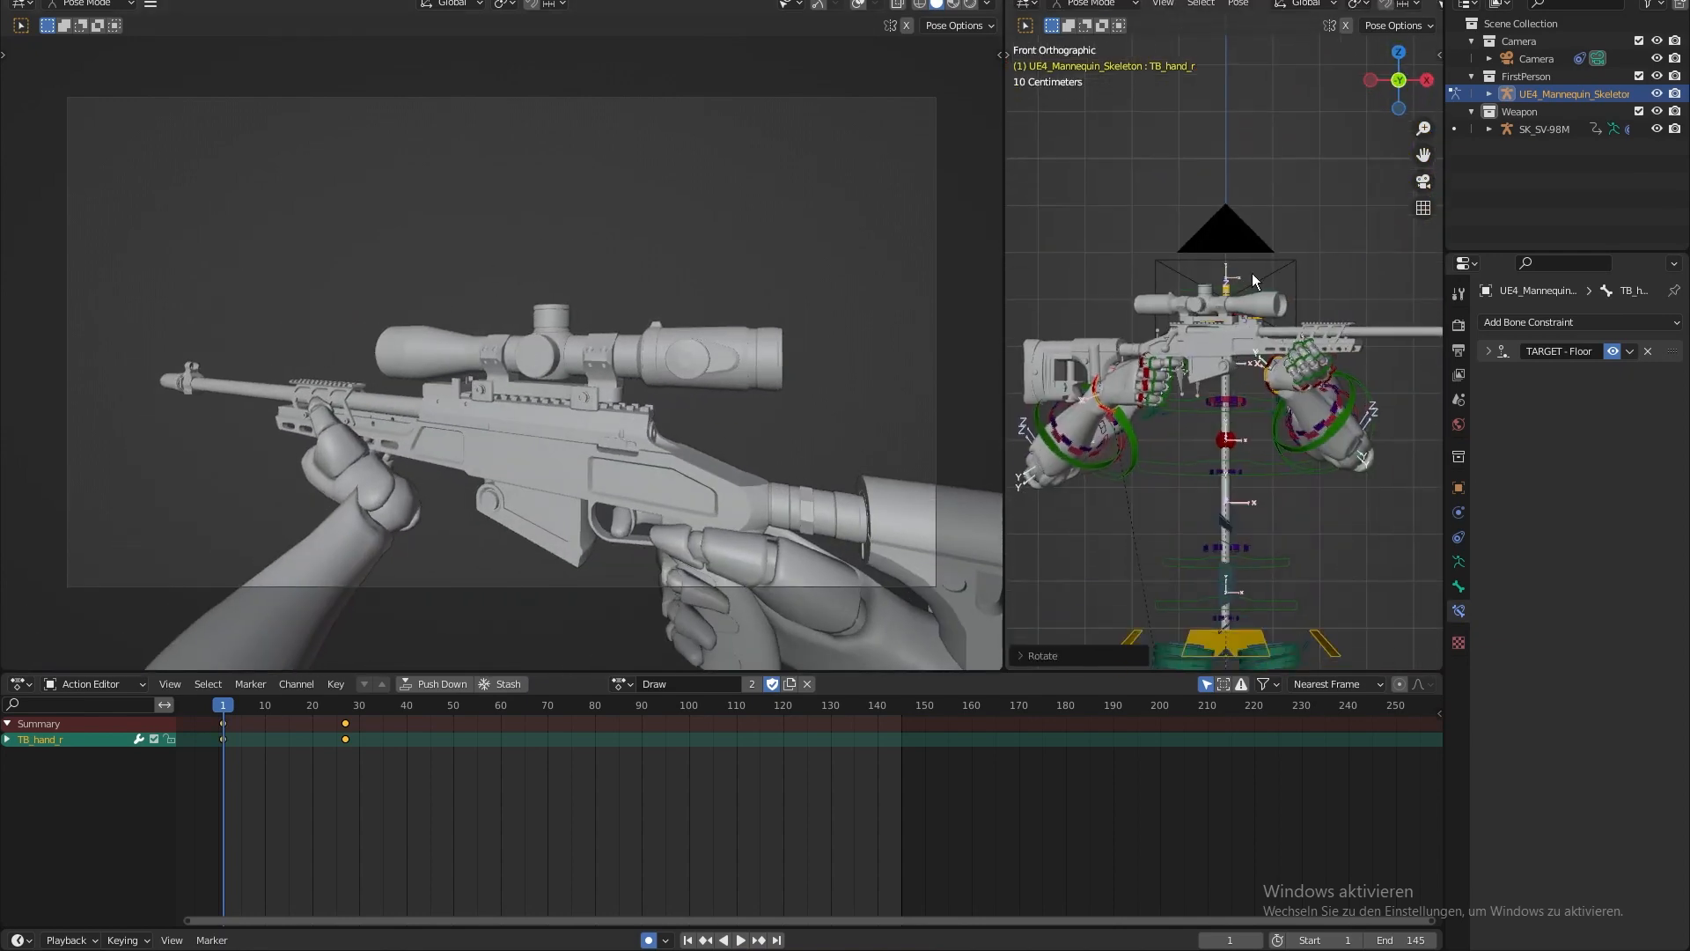
click(1335, 576)
key(g)
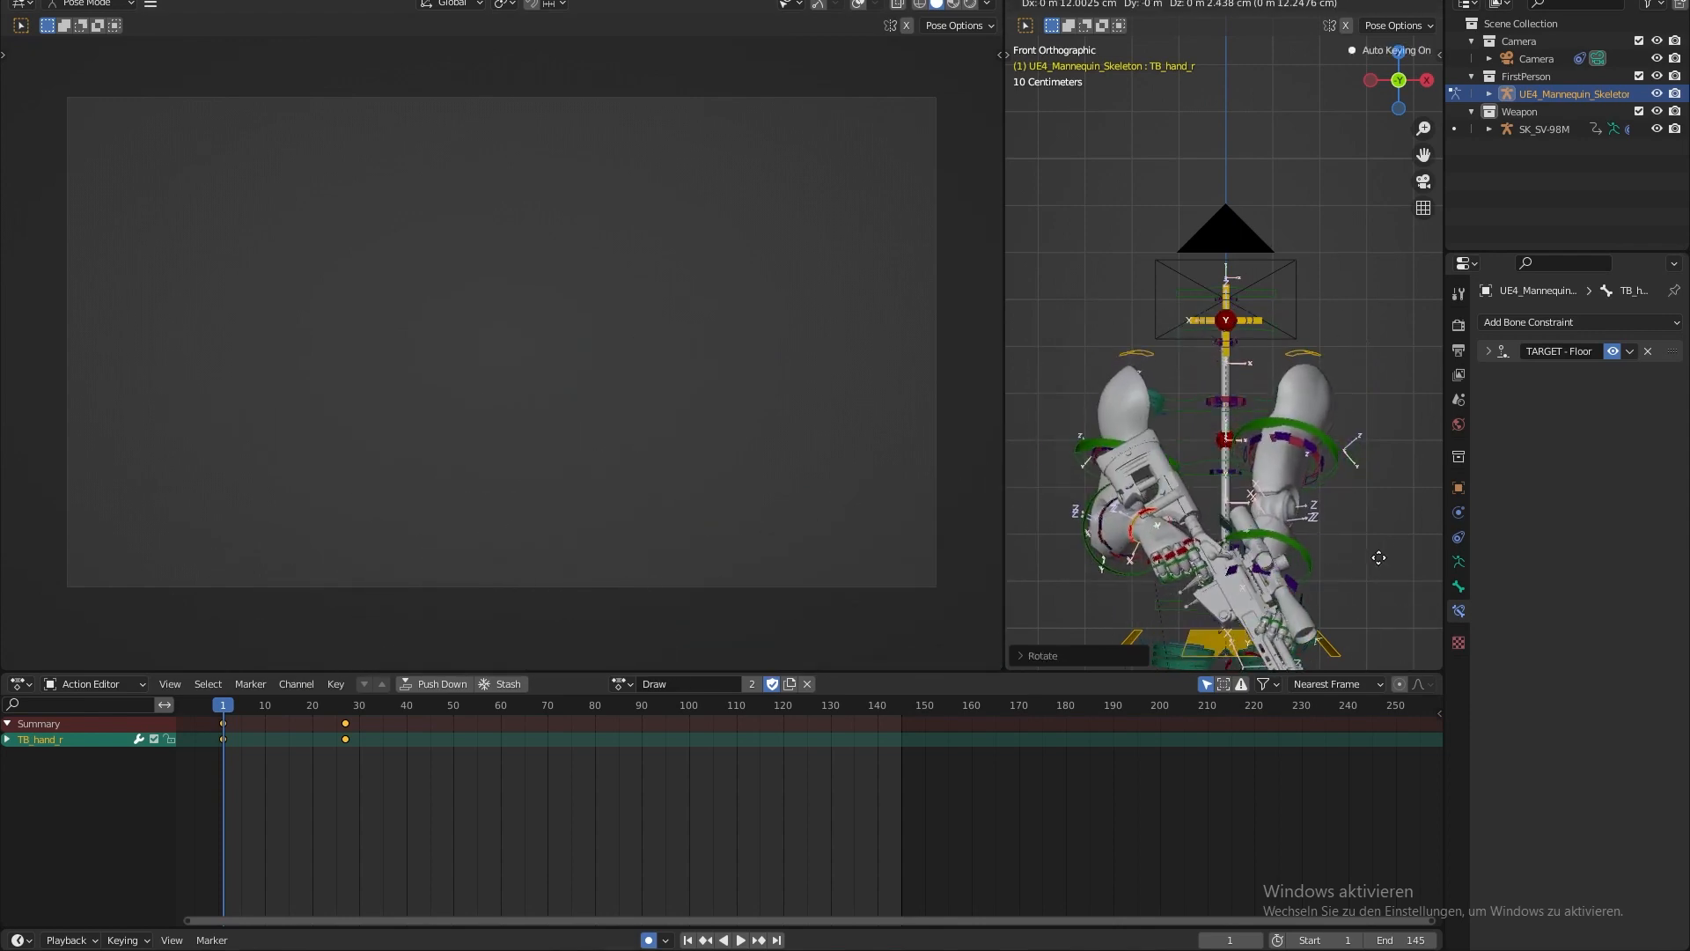
click(1302, 498)
- In the side view, rotate TB_hand_r so the rifle hangs nearly vertical, and move it up and closer to the body
key(KP_Decimal)
key(KP_3)
key(KP_1)
key(KP_3)
scroll(1302, 498, down, 5)
key(r)
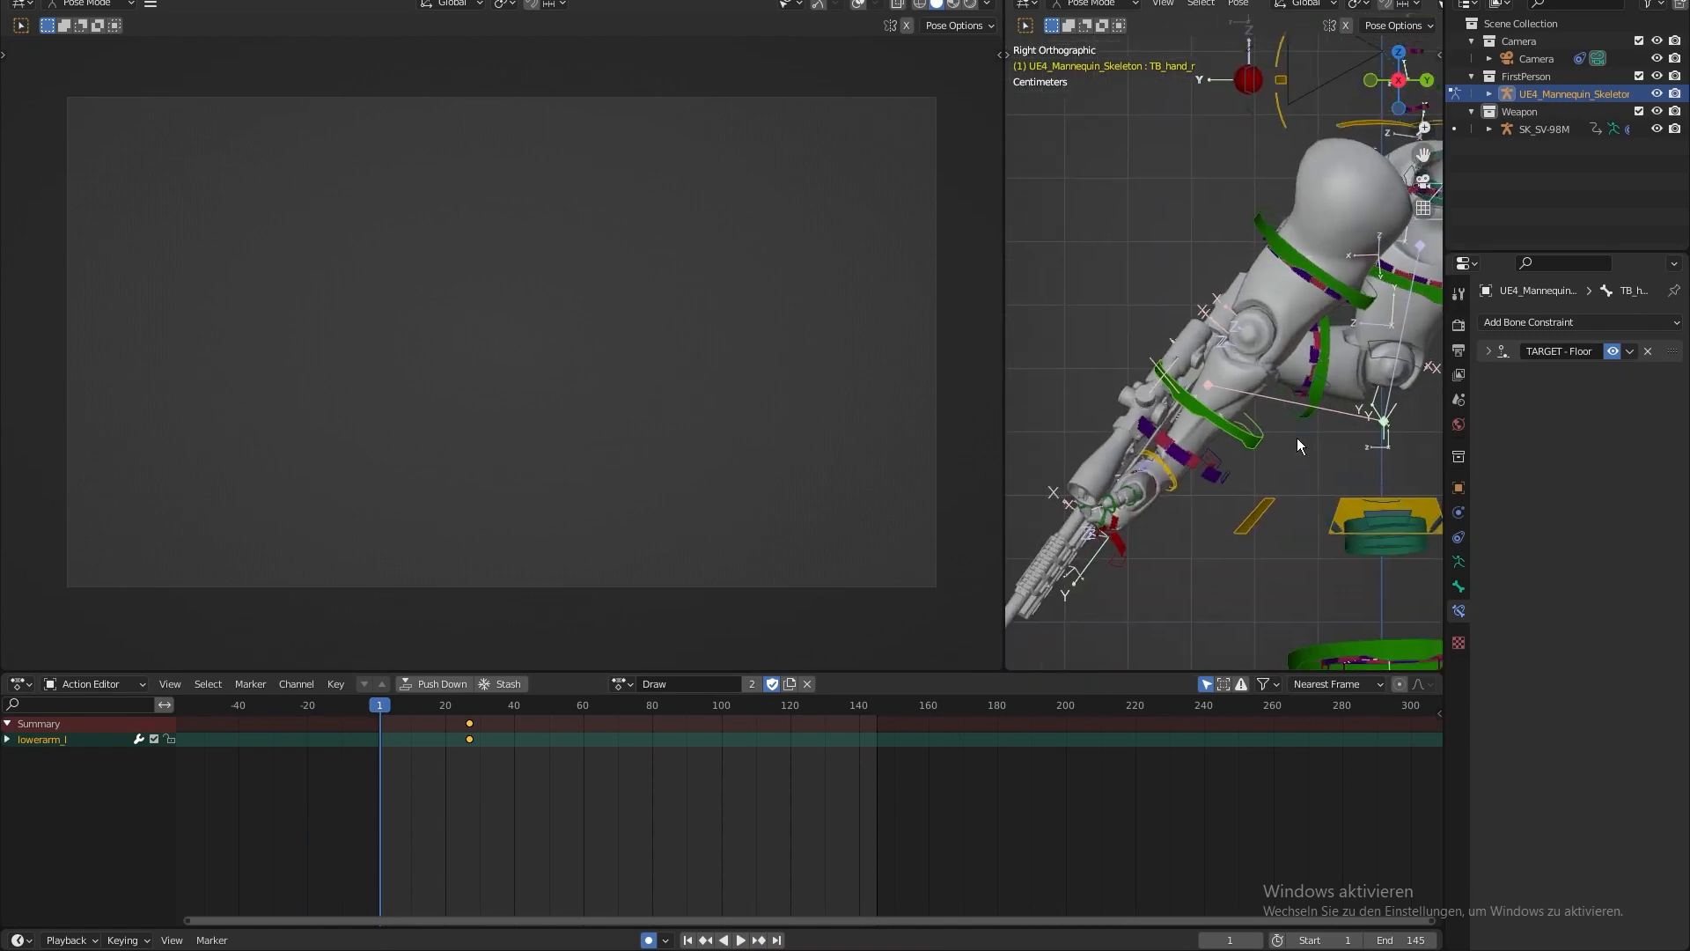
click(1271, 452)
key(ctrl+z)
middle_drag(1271, 452, 1287, 396)
key(ctrl+shift+z)
key(KP_3)
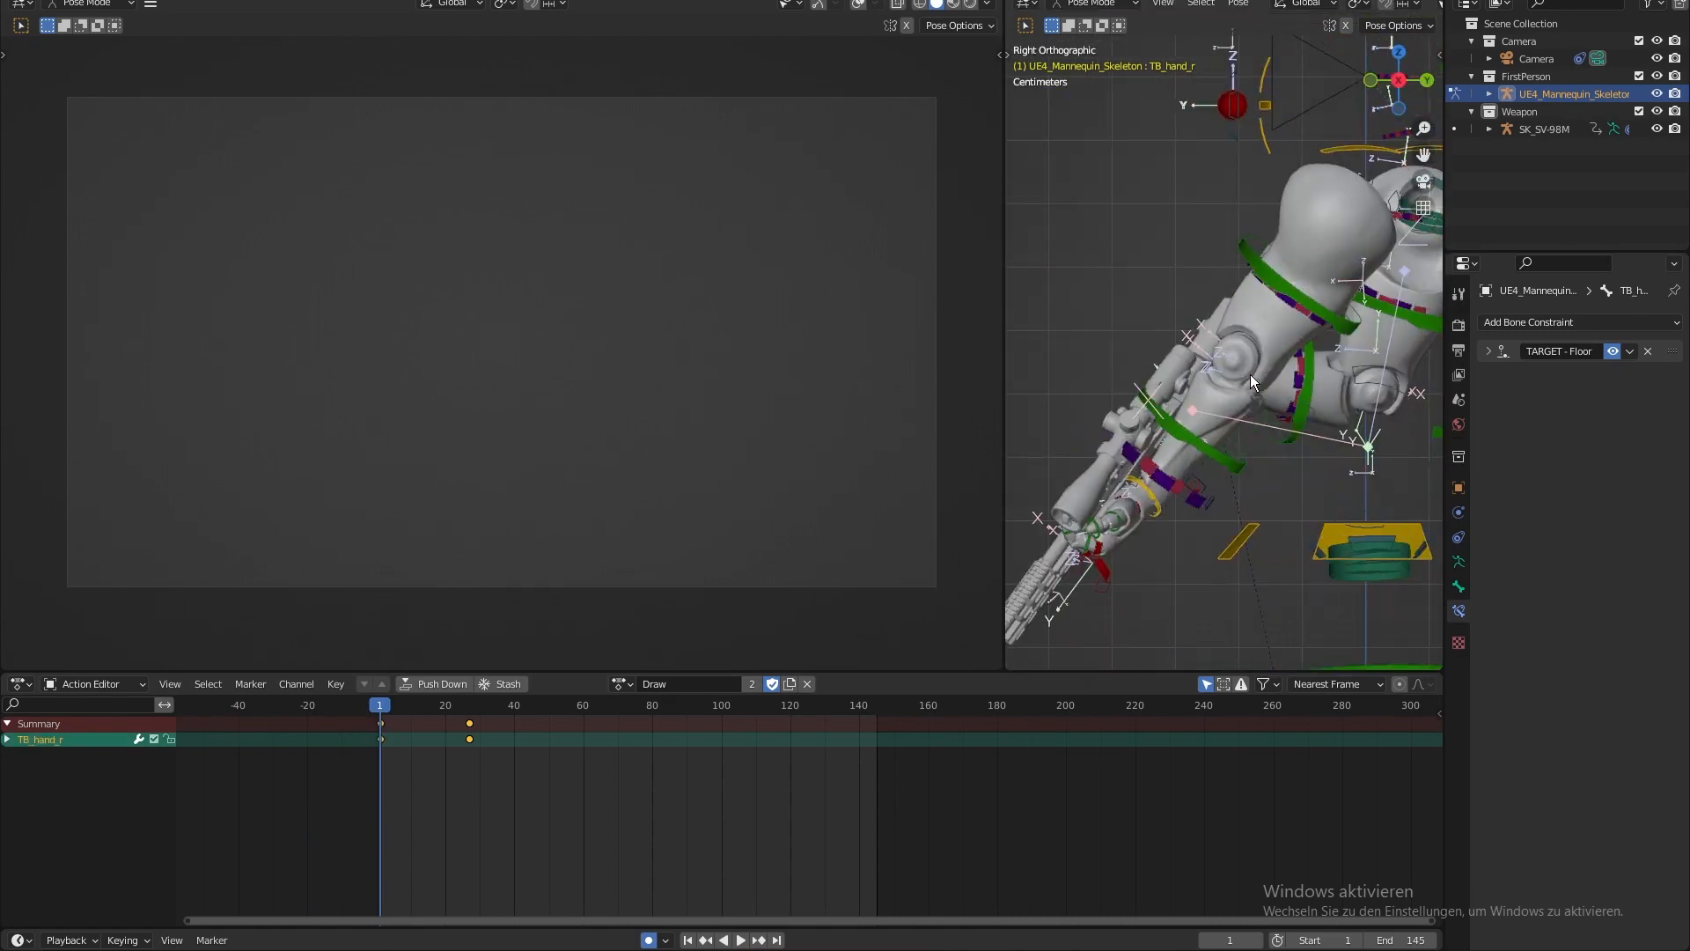
key(g)
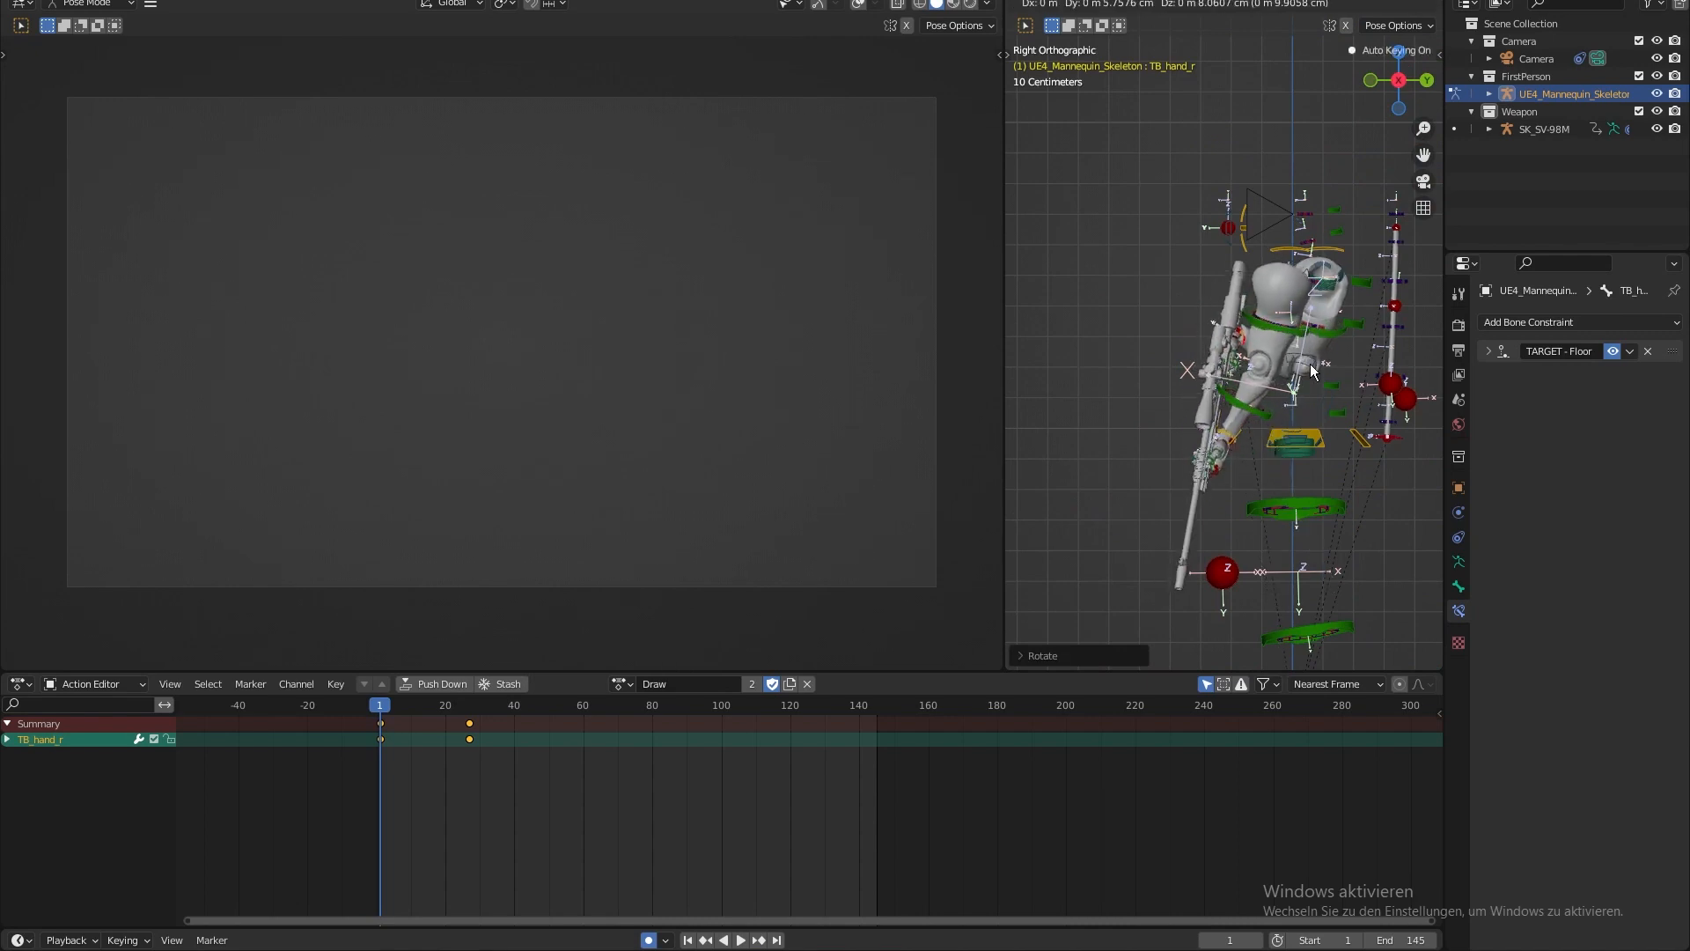
- In the front view, move and rotate TB_hand_r so the rifle lies diagonally below the camera frame at frame 1
key(KP_1)
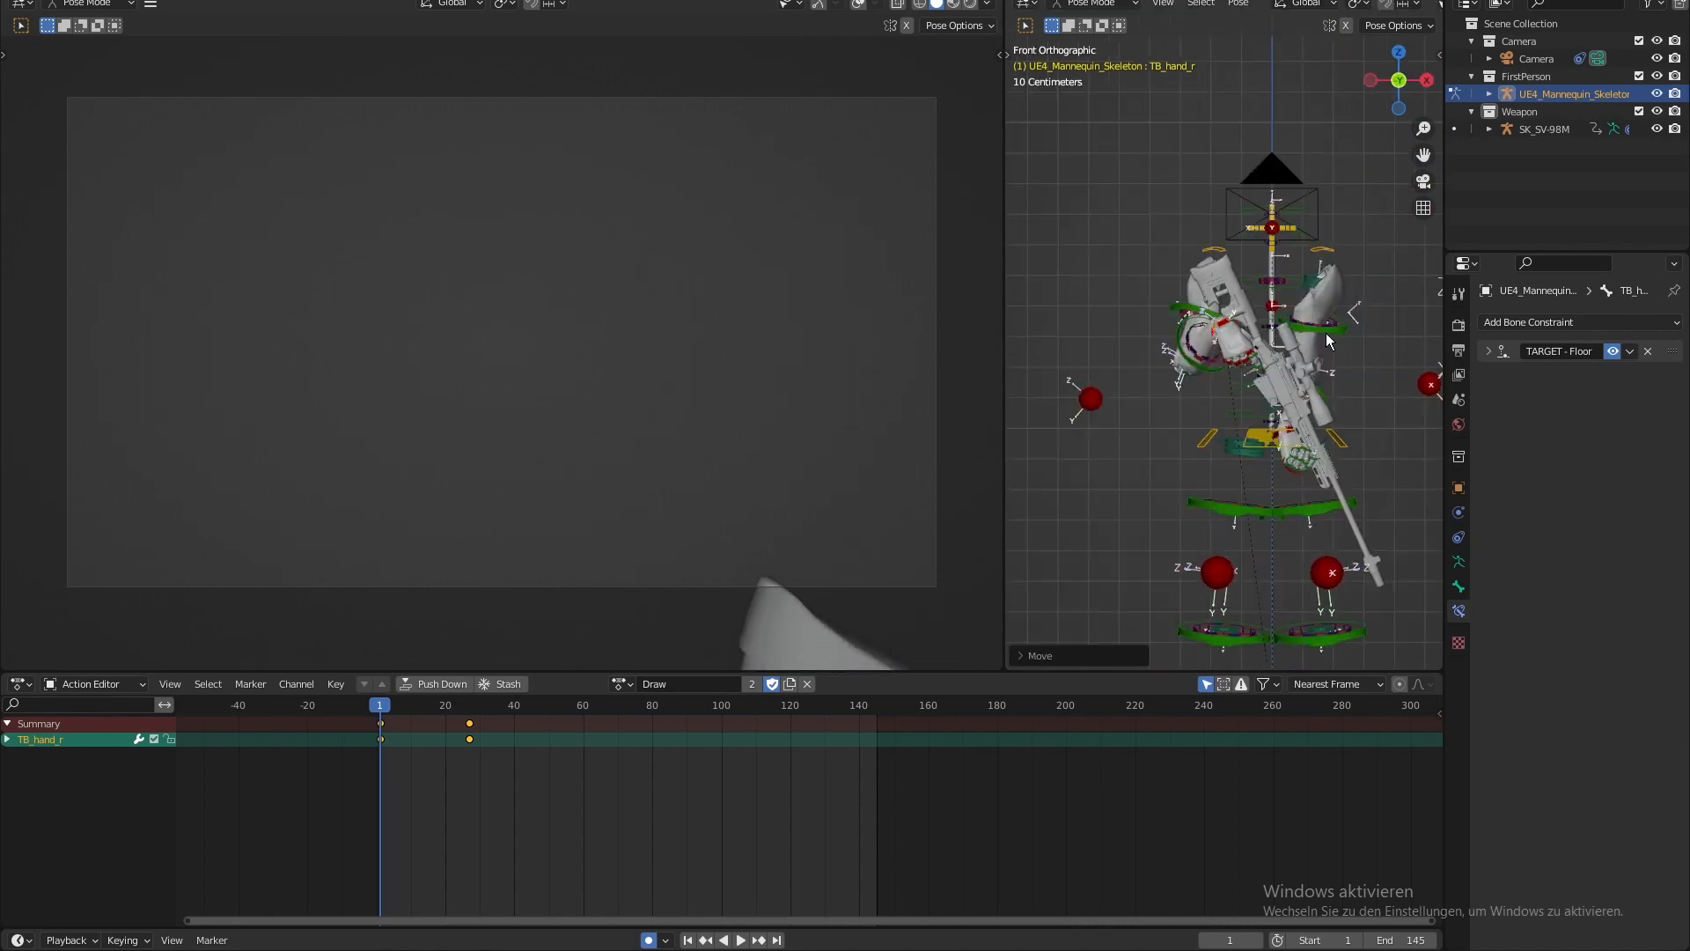
key(Escape)
key(g)
click(1318, 379)
key(r)
key(r)
click(1360, 344)
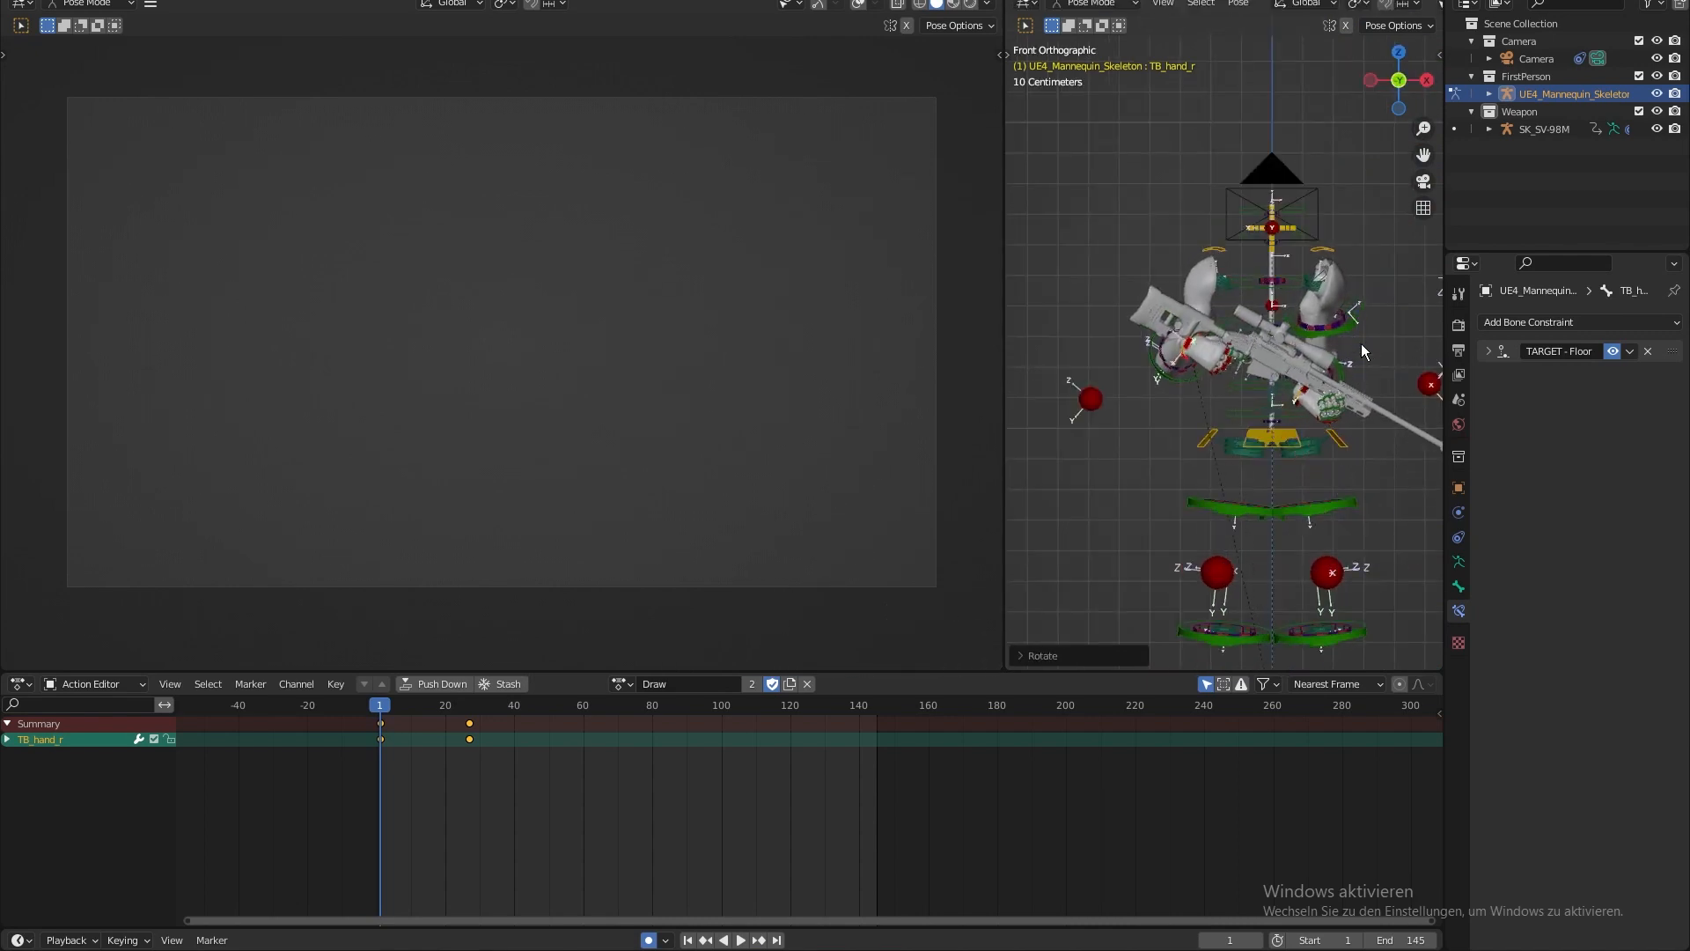
shift+middle_drag(1361, 344, 1356, 359)
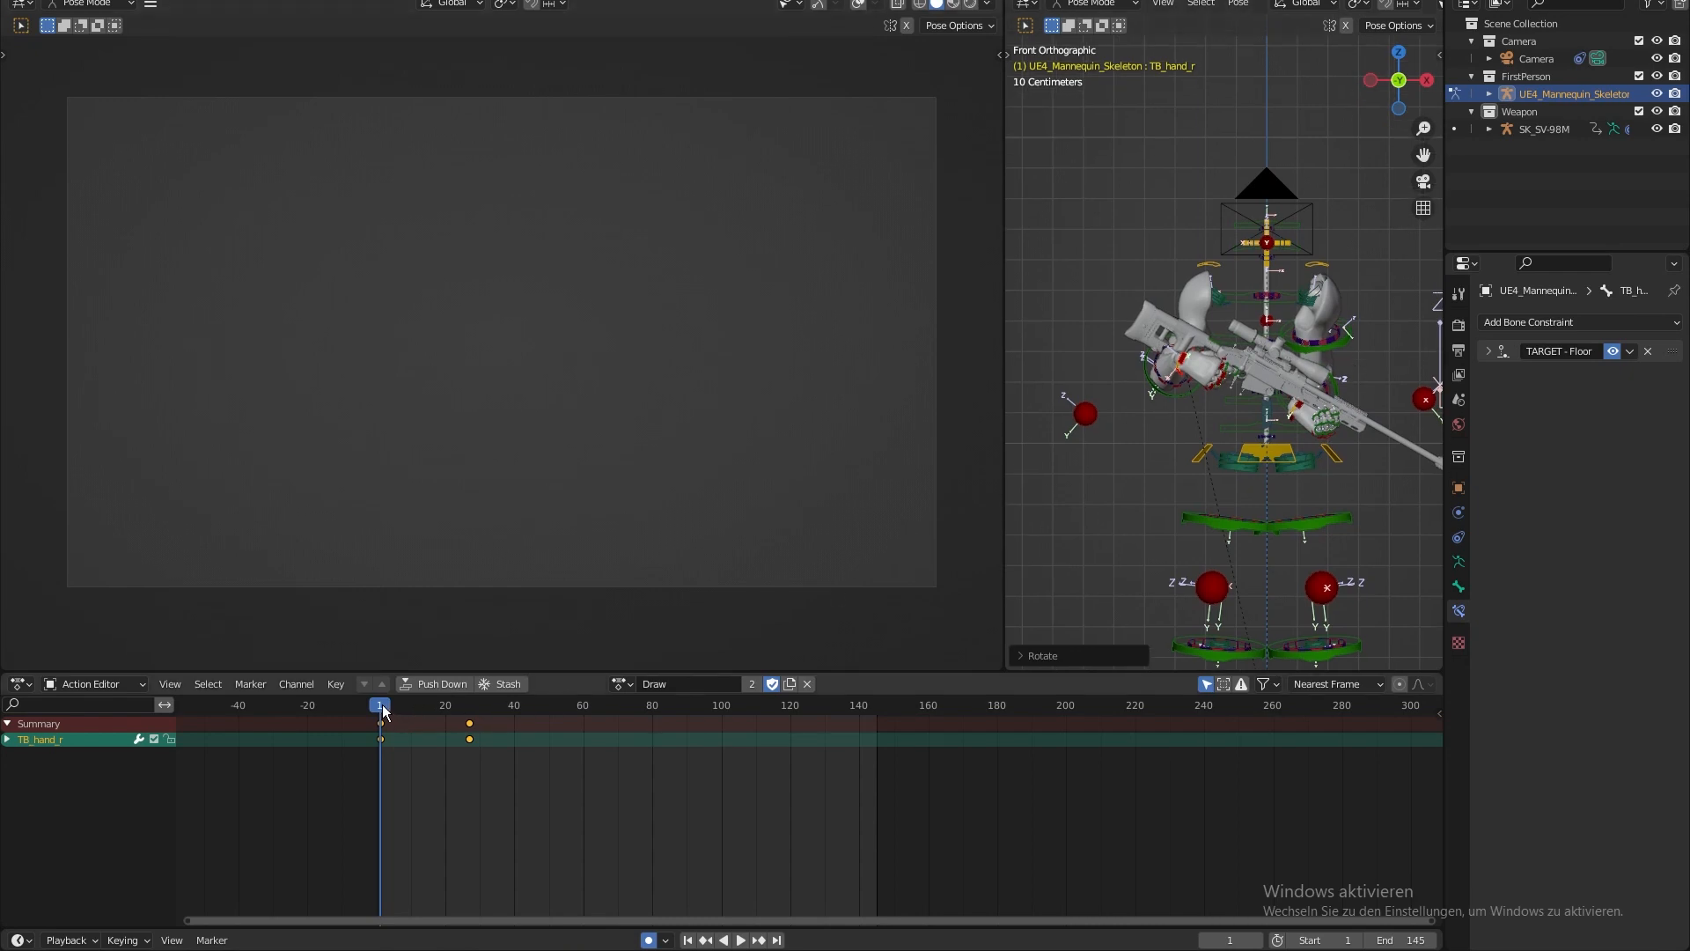
- Play back the Draw animation from frame 1 to check the rifle's upward motion
key(space)
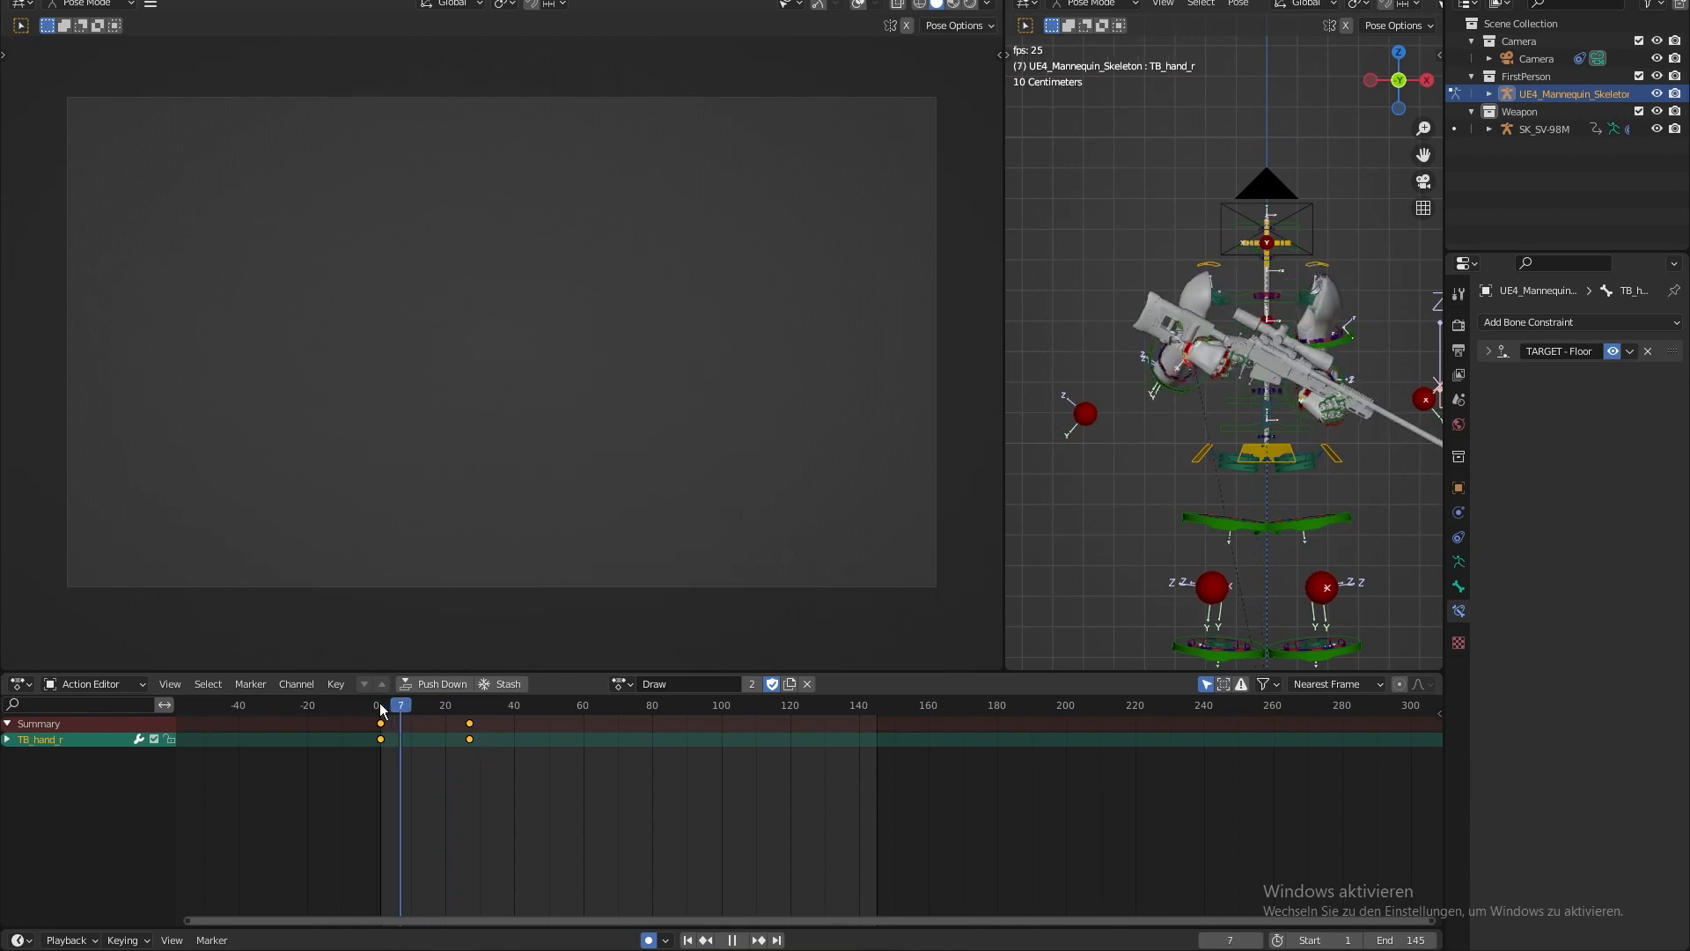
key(space)
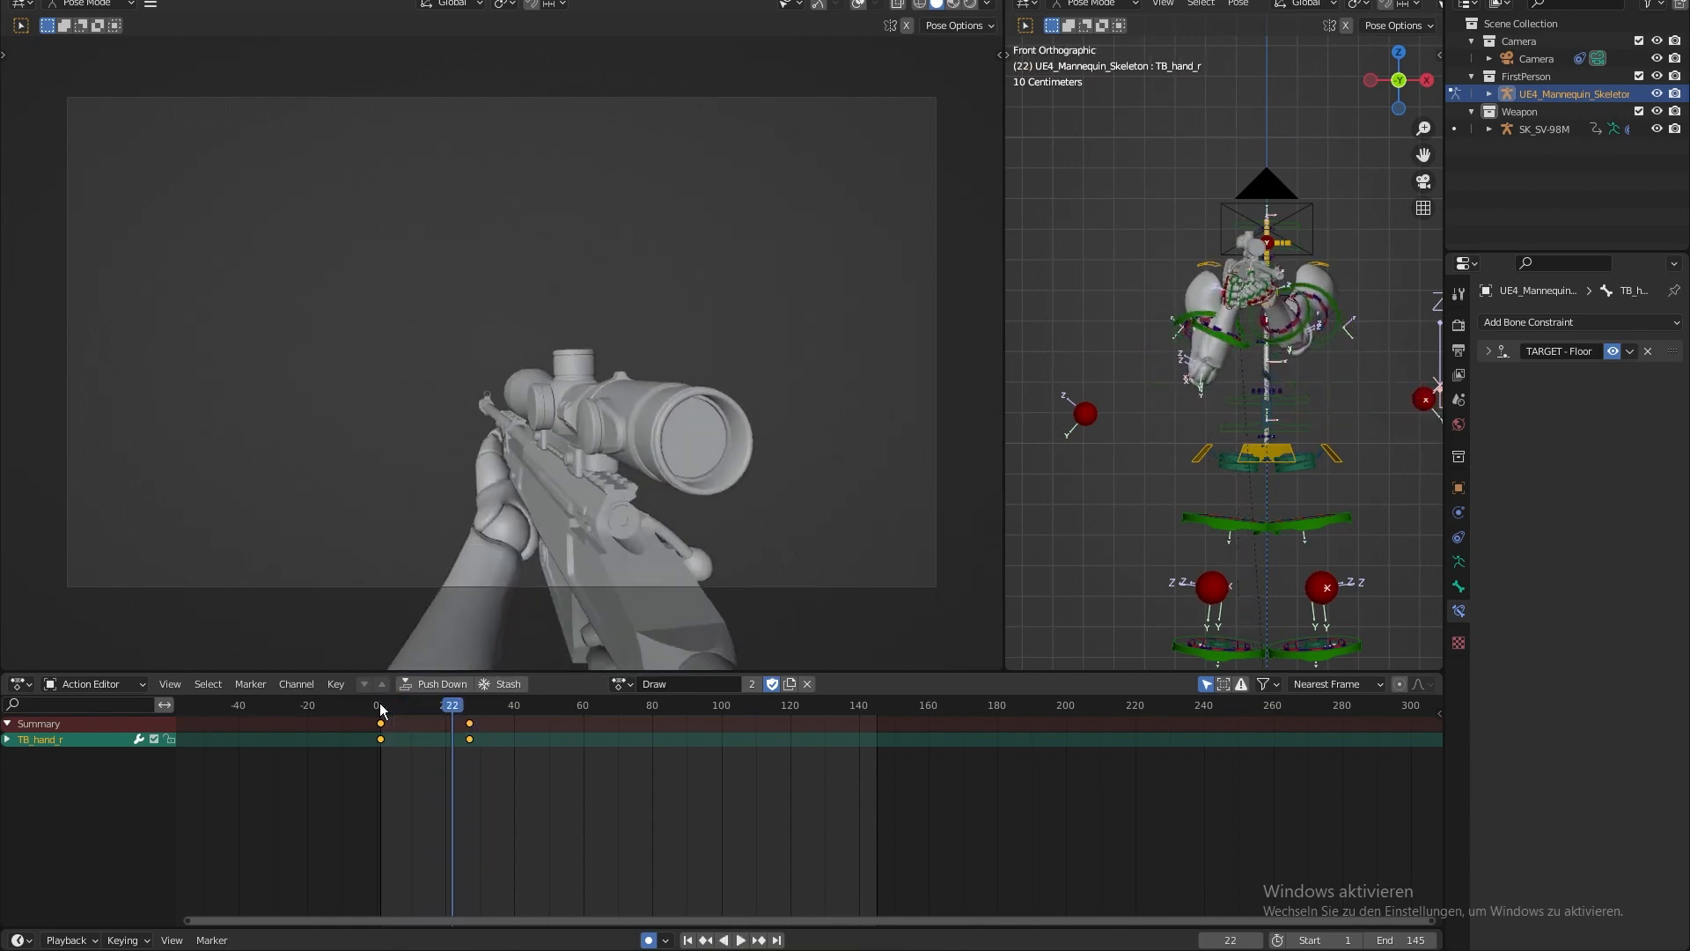
click(380, 710)
key(space)
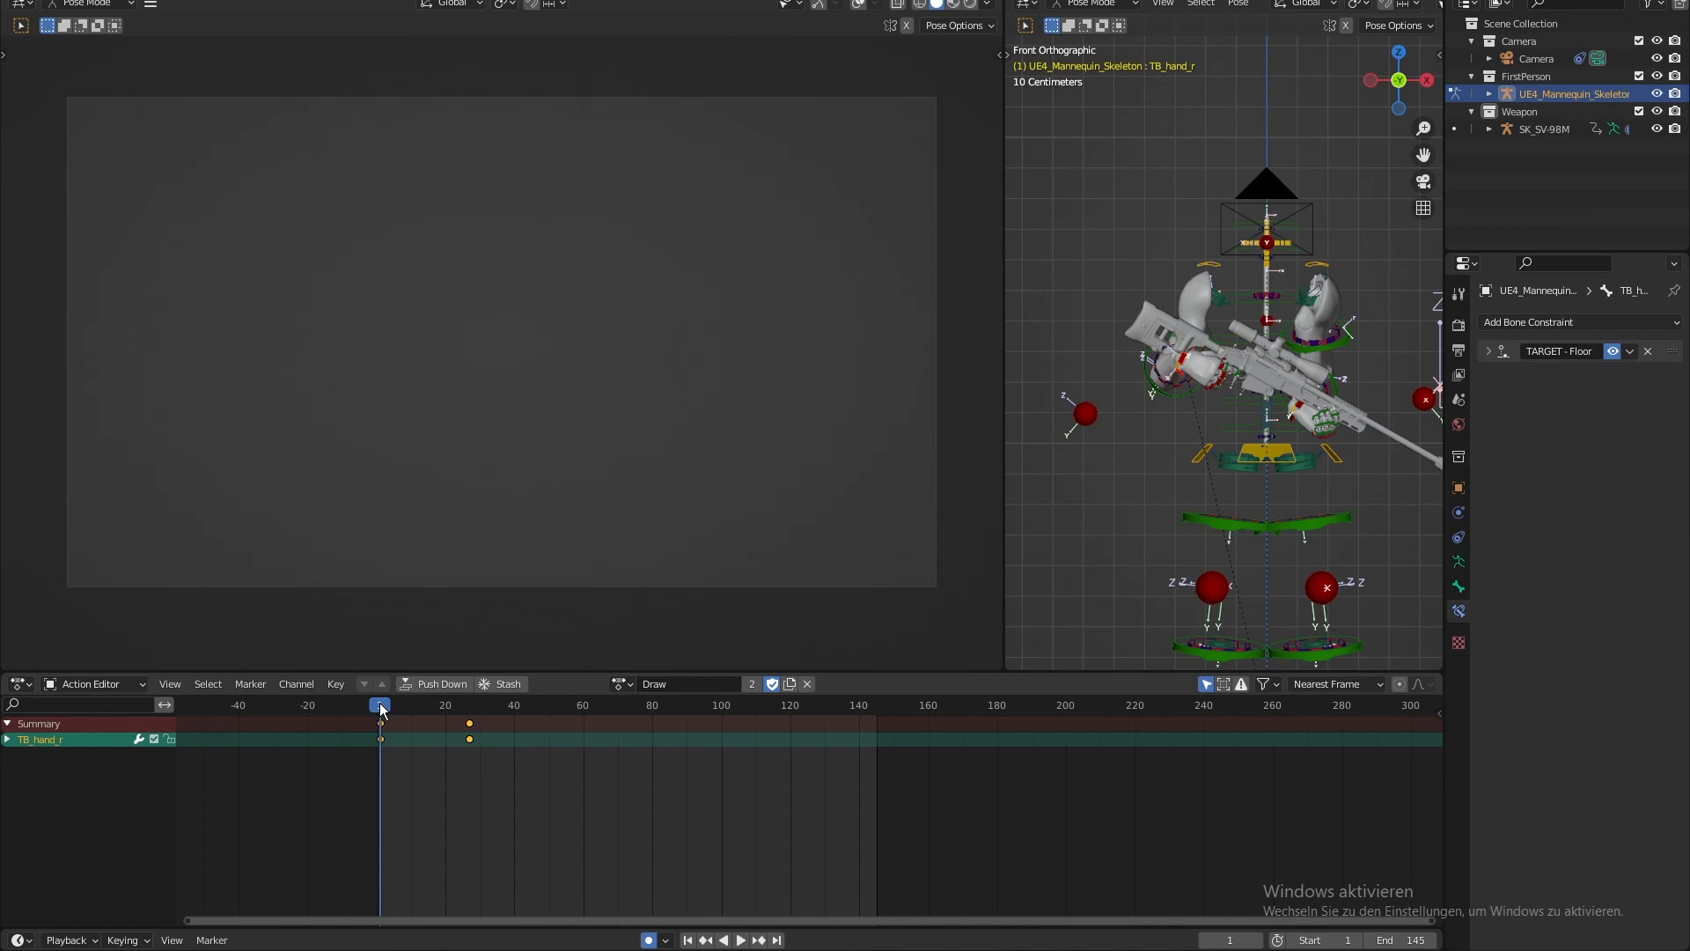
key(space)
click(391, 709)
- At frame 34, nudge and slightly rotate TB_hand_r in the top view to add a small overshoot pose for the rifle
drag(391, 710, 472, 709)
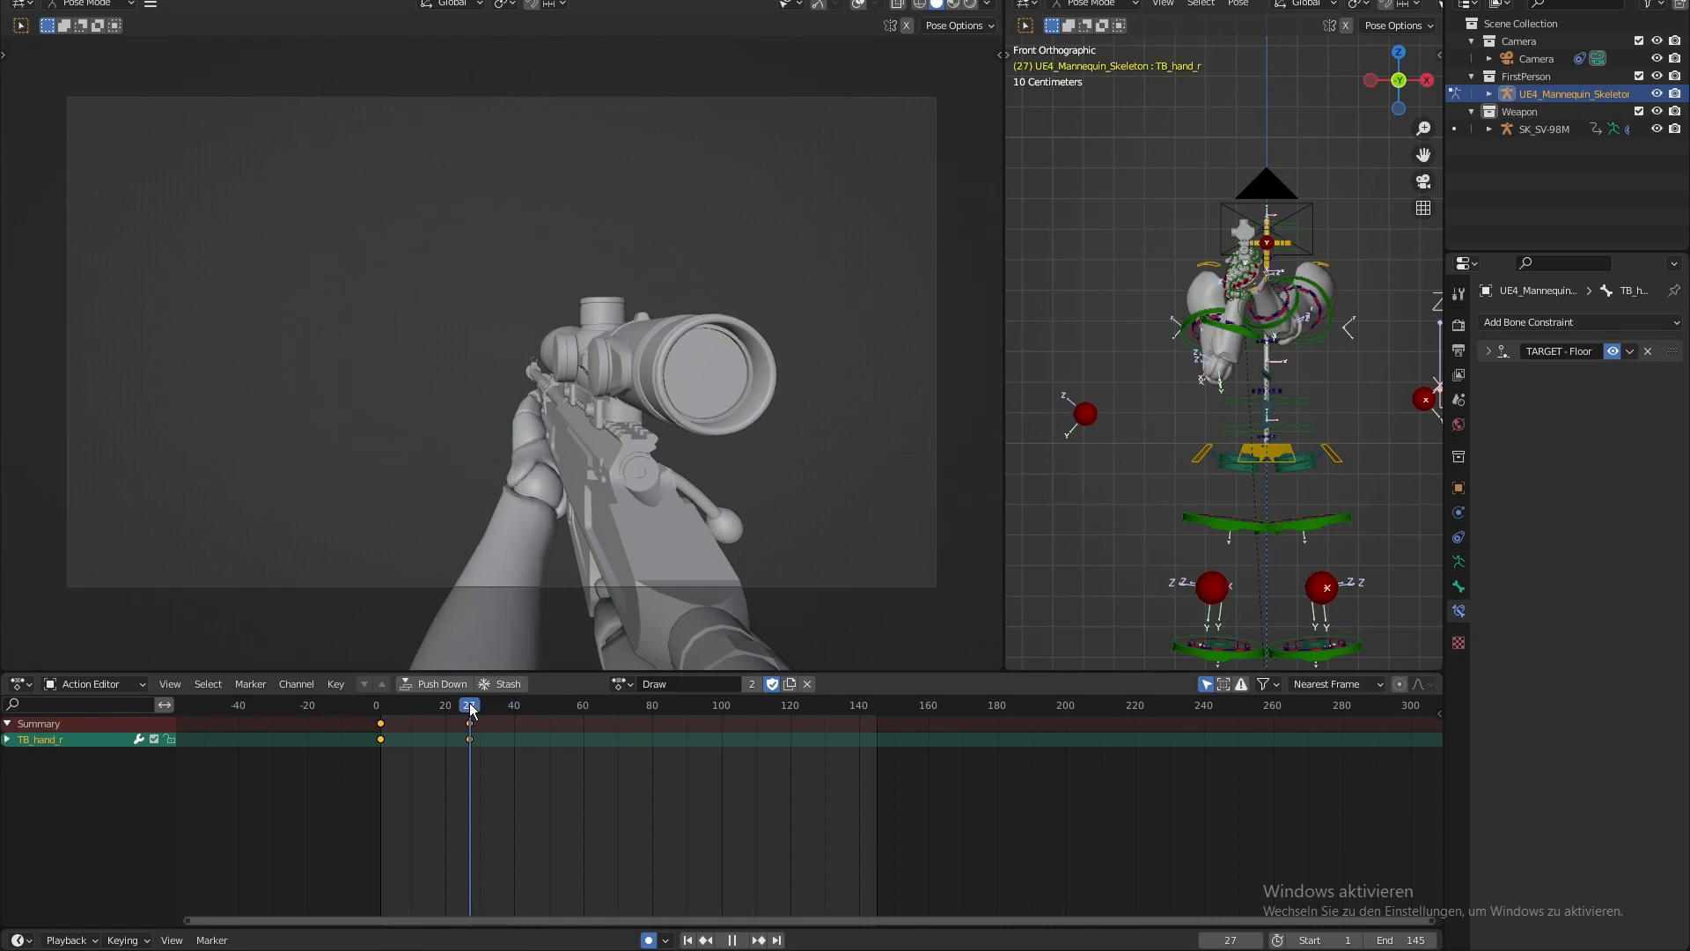
scroll(1225, 248, up, 2)
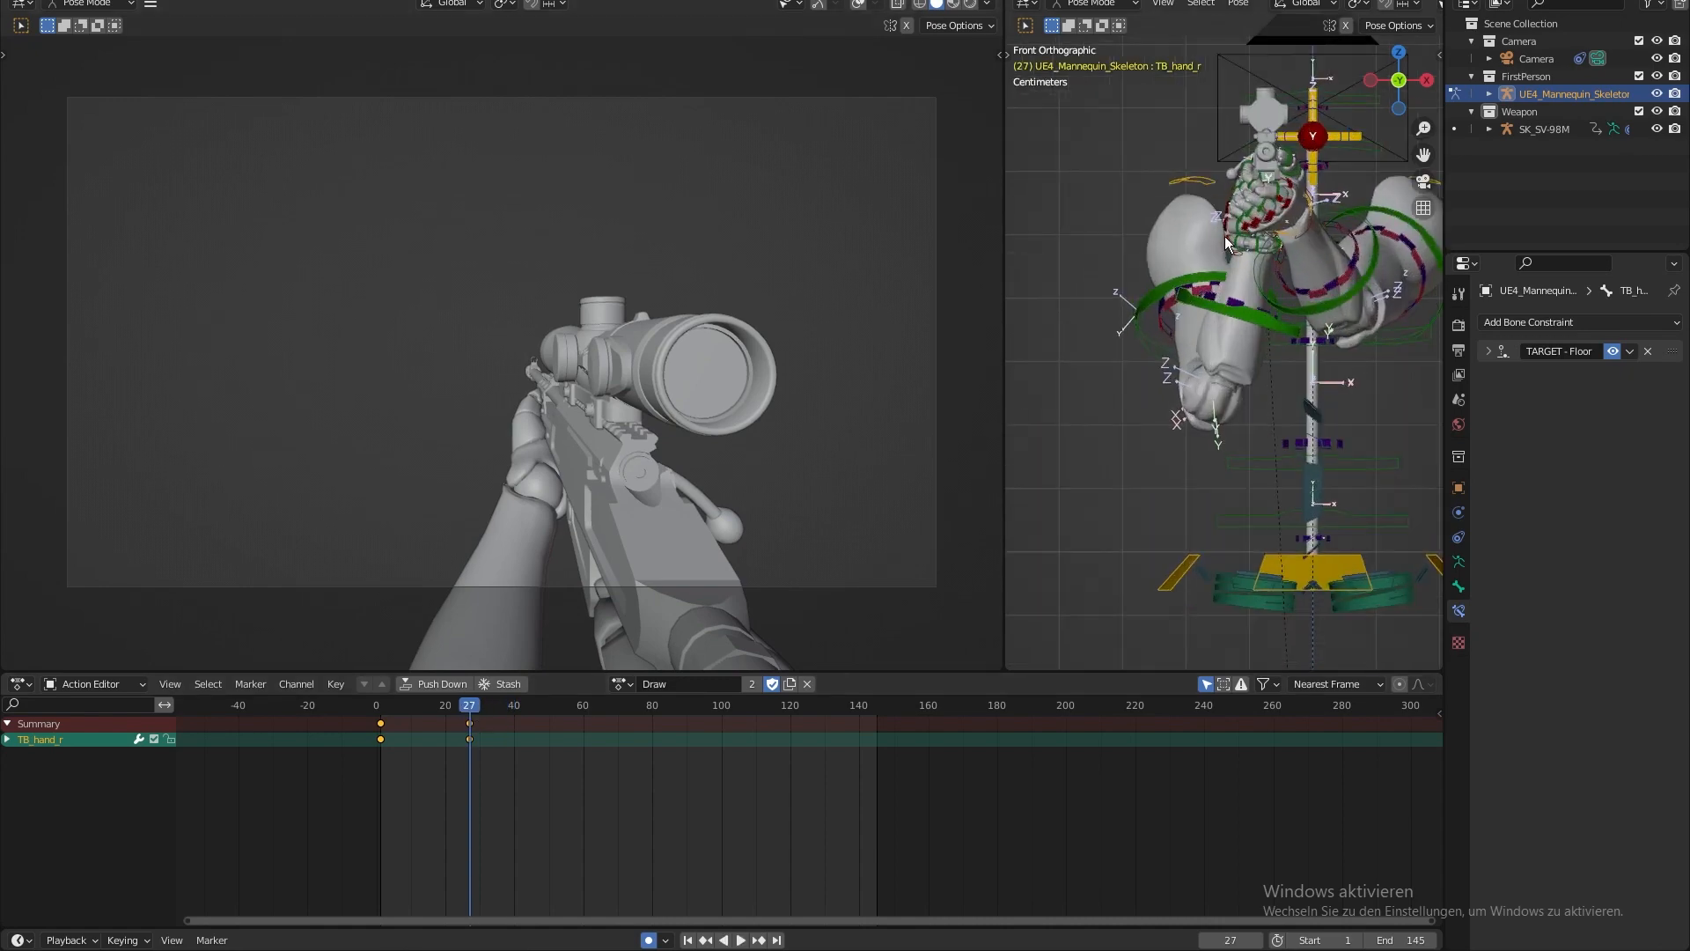
scroll(1201, 299, up, 1)
scroll(1202, 296, up, 2)
shift+middle_drag(1182, 353, 1245, 416)
key(KP_7)
scroll(1243, 308, down, 2)
scroll(1214, 422, up, 4)
drag(487, 705, 493, 709)
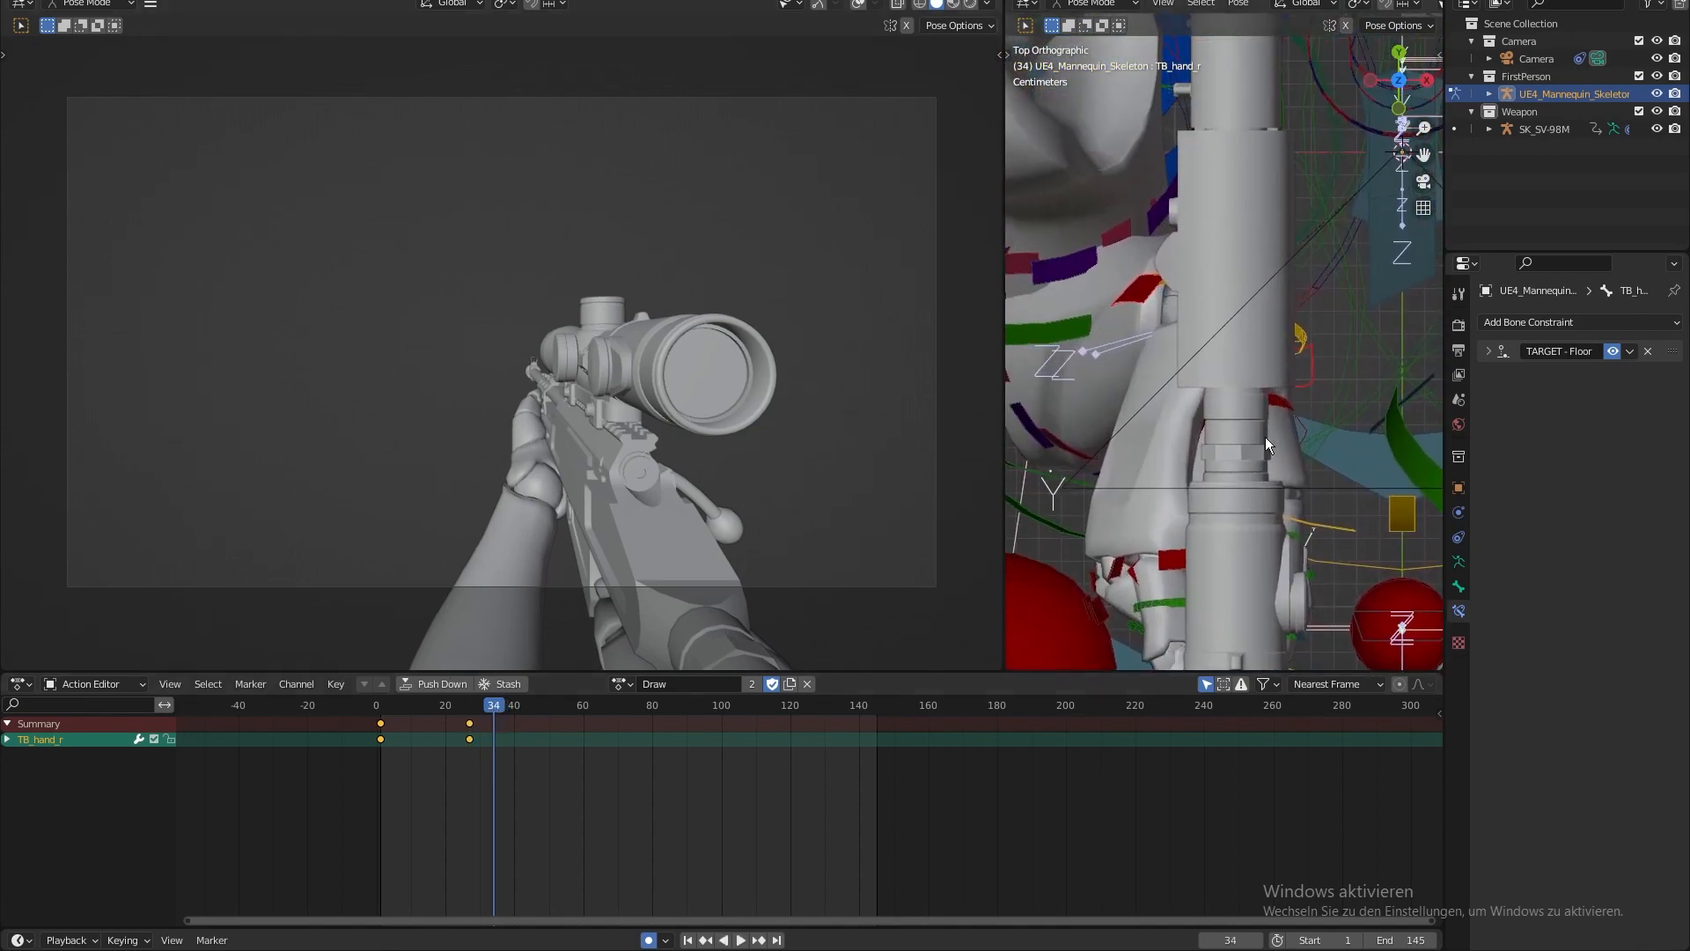
key(g)
click(1319, 419)
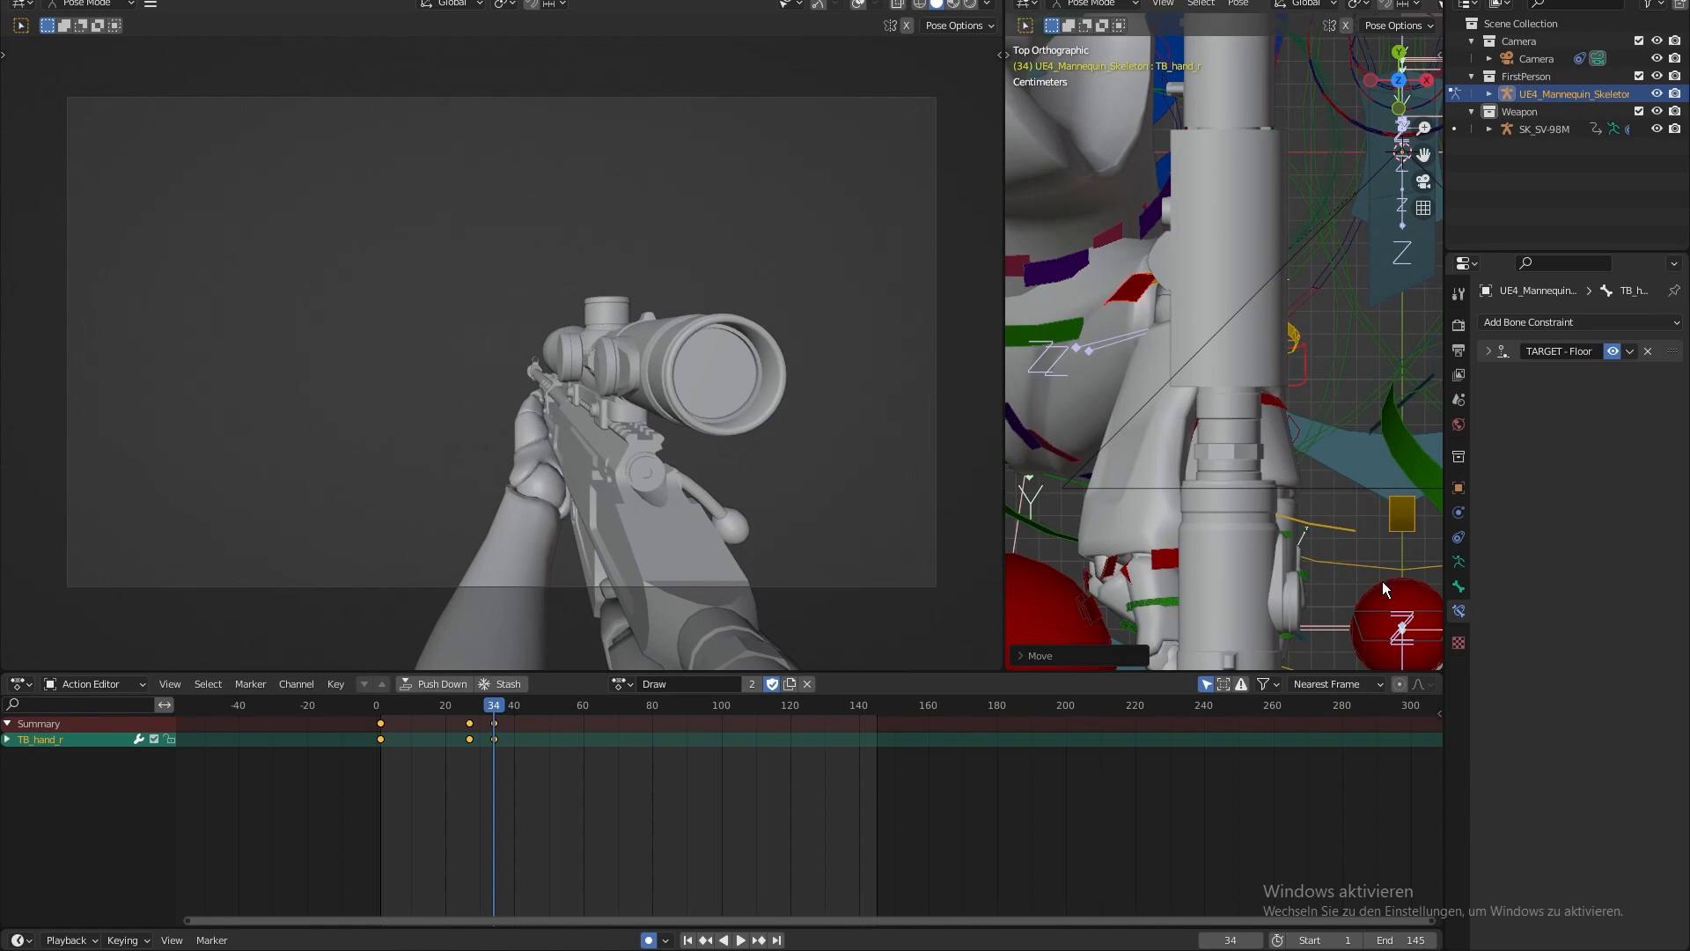
key(r)
click(1359, 553)
key(KP_1)
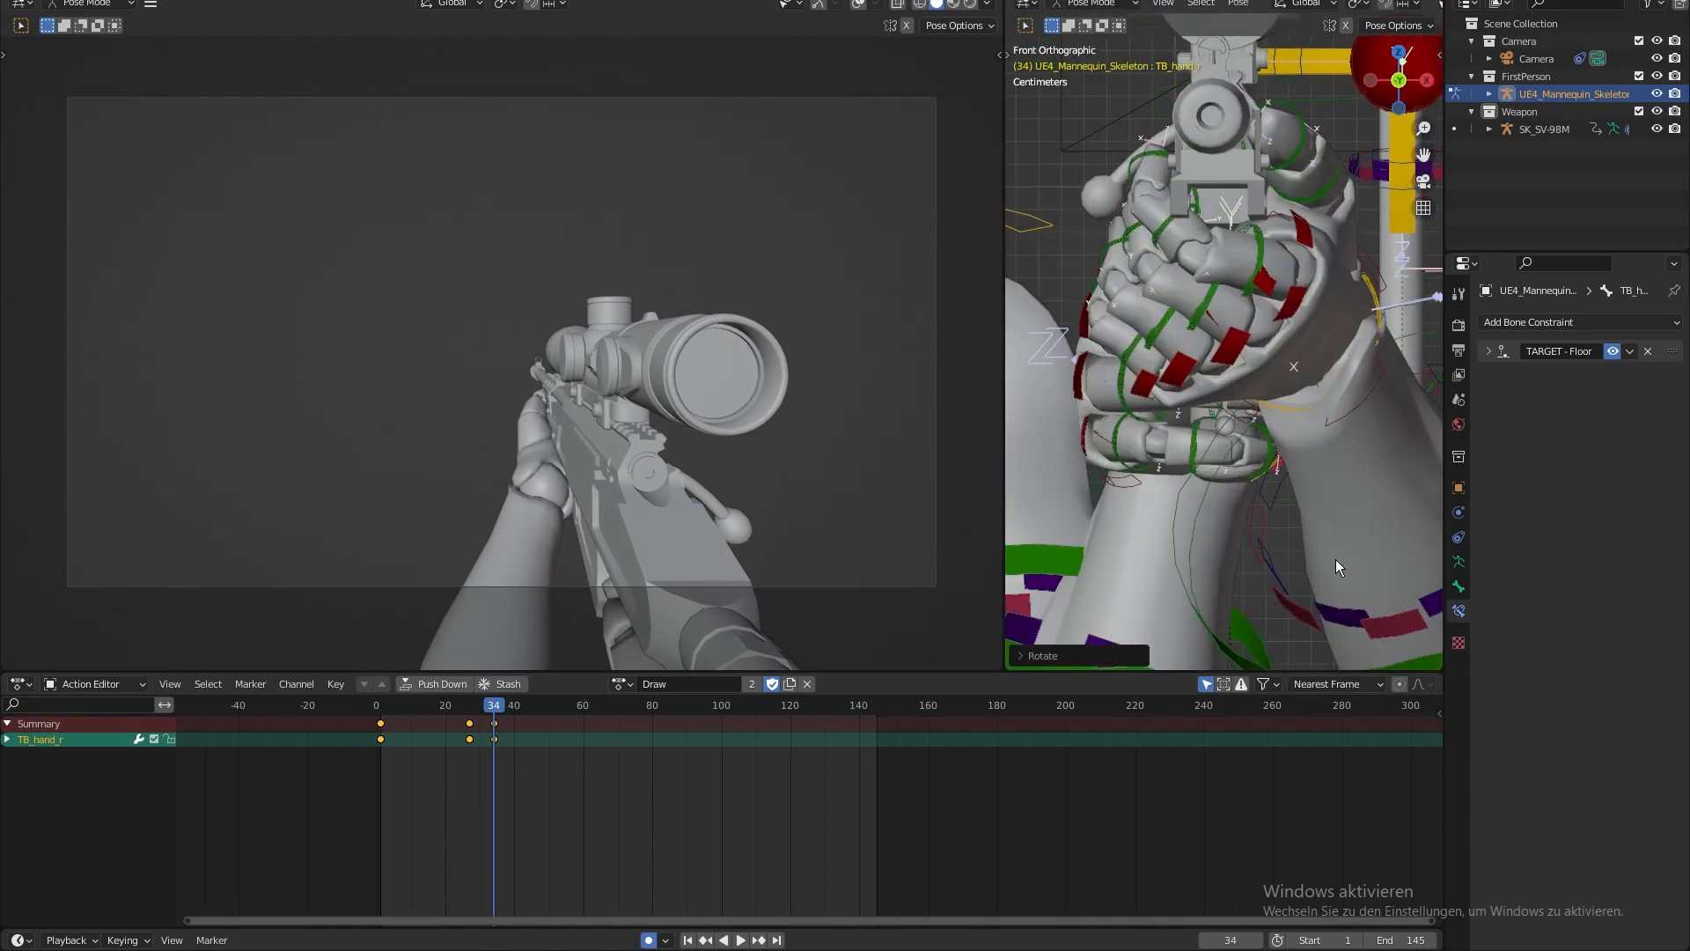
- At frame 43, slightly rotate TB_hand_r in the front view to add a settling pose for the rifle
click(525, 712)
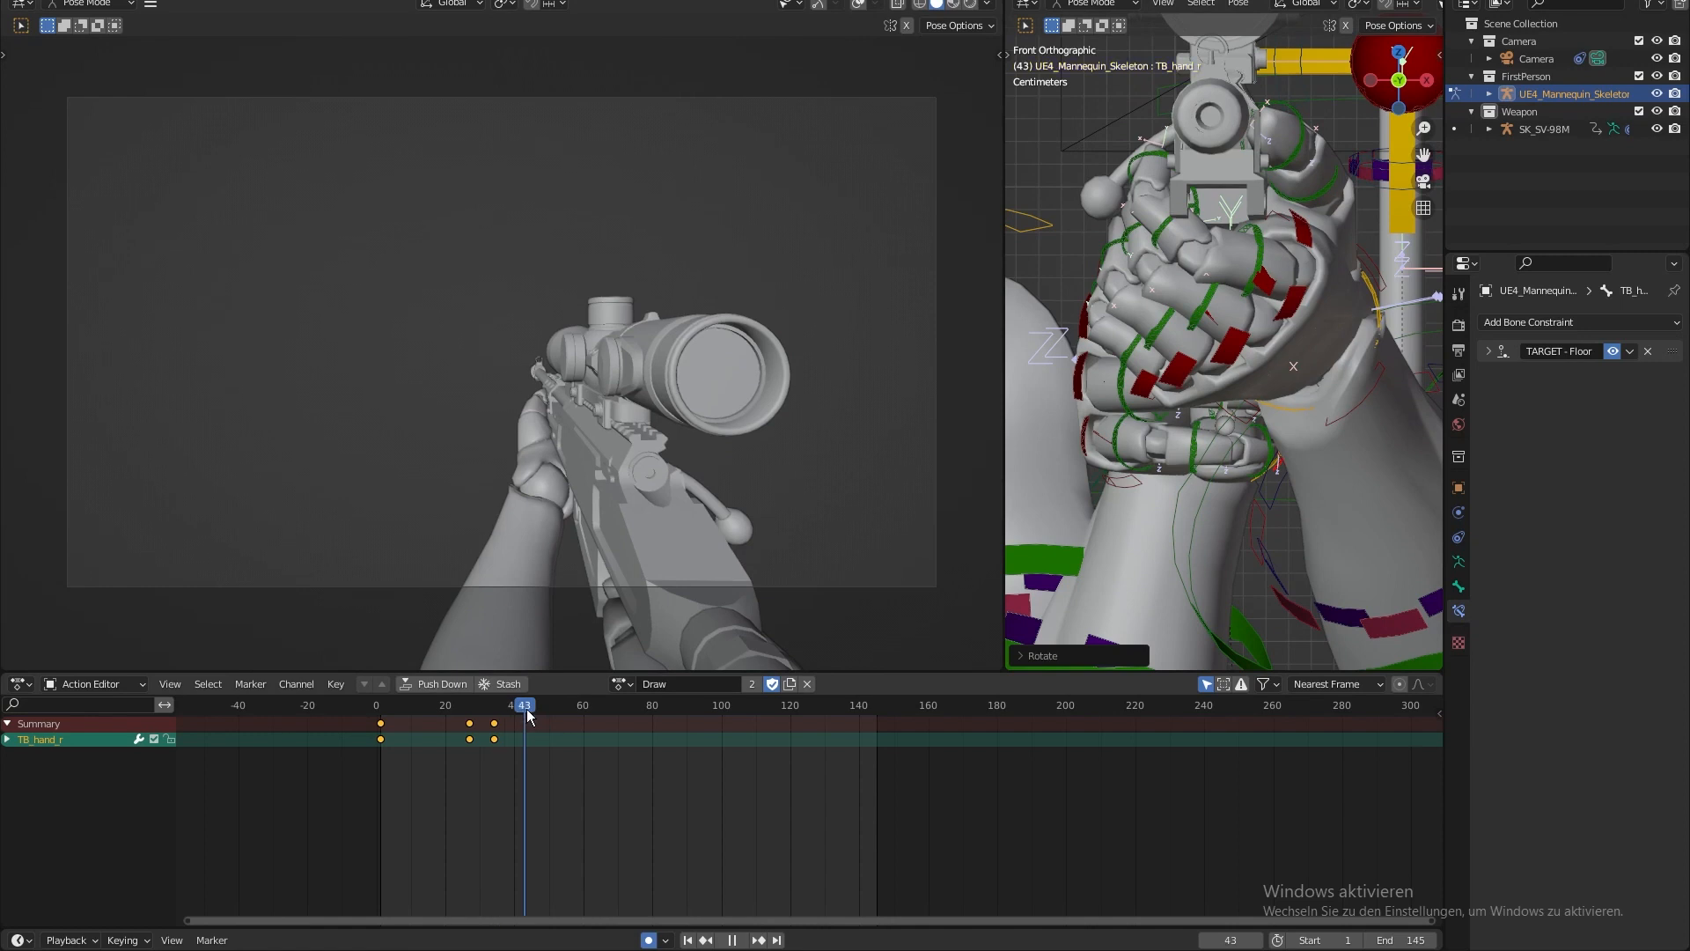
key(r)
click(1154, 469)
key(r)
click(1149, 474)
- At frame 59, slightly move and rotate TB_hand_r to add another settling pose
click(580, 704)
key(g)
click(1253, 435)
key(r)
click(1356, 195)
- Copy the frame 27 keyframe to the end of the Draw action and place the copy at frame 65
drag(639, 705, 656, 705)
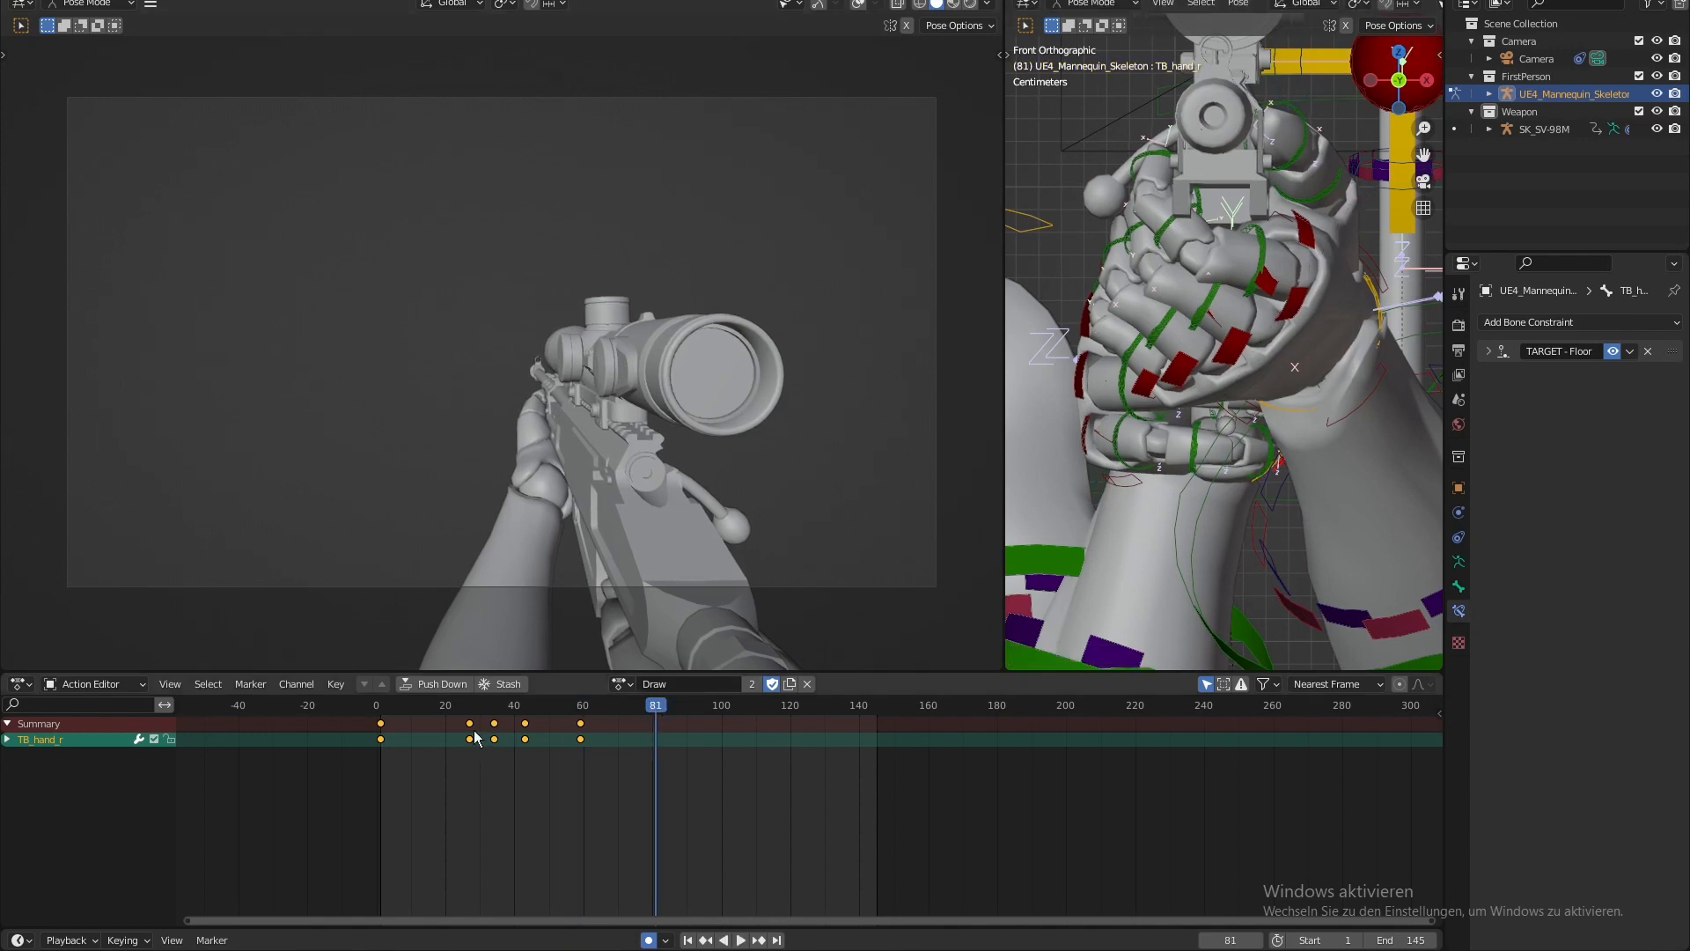
click(471, 729)
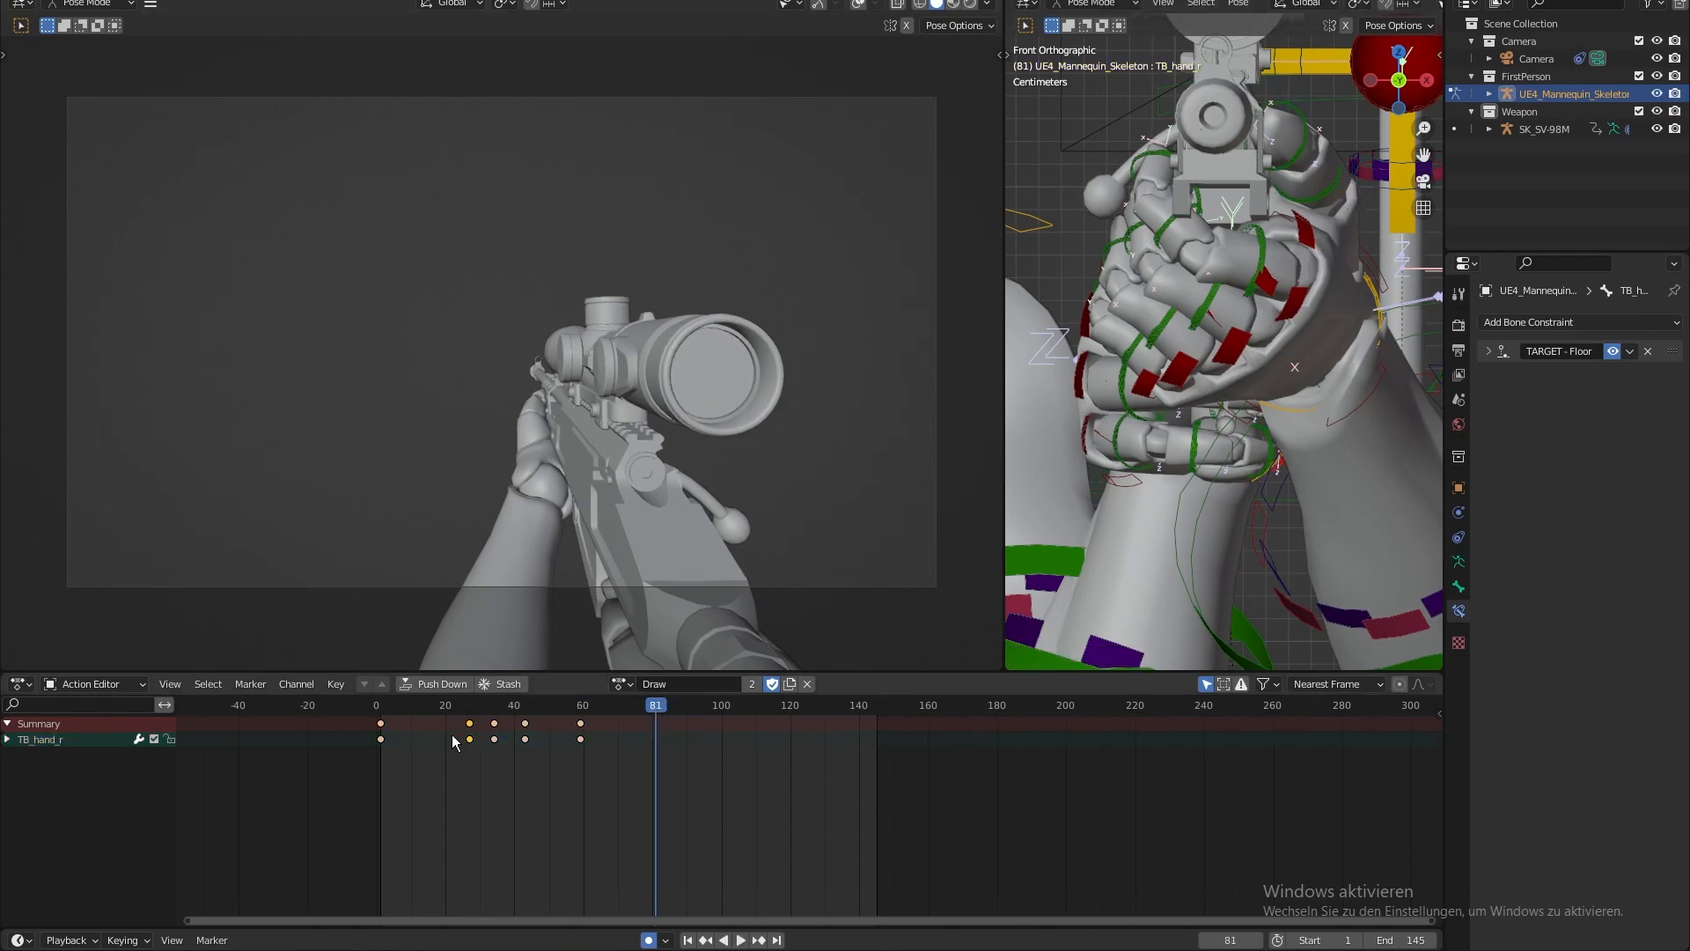
key(ctrl+c)
key(ctrl+v)
key(space)
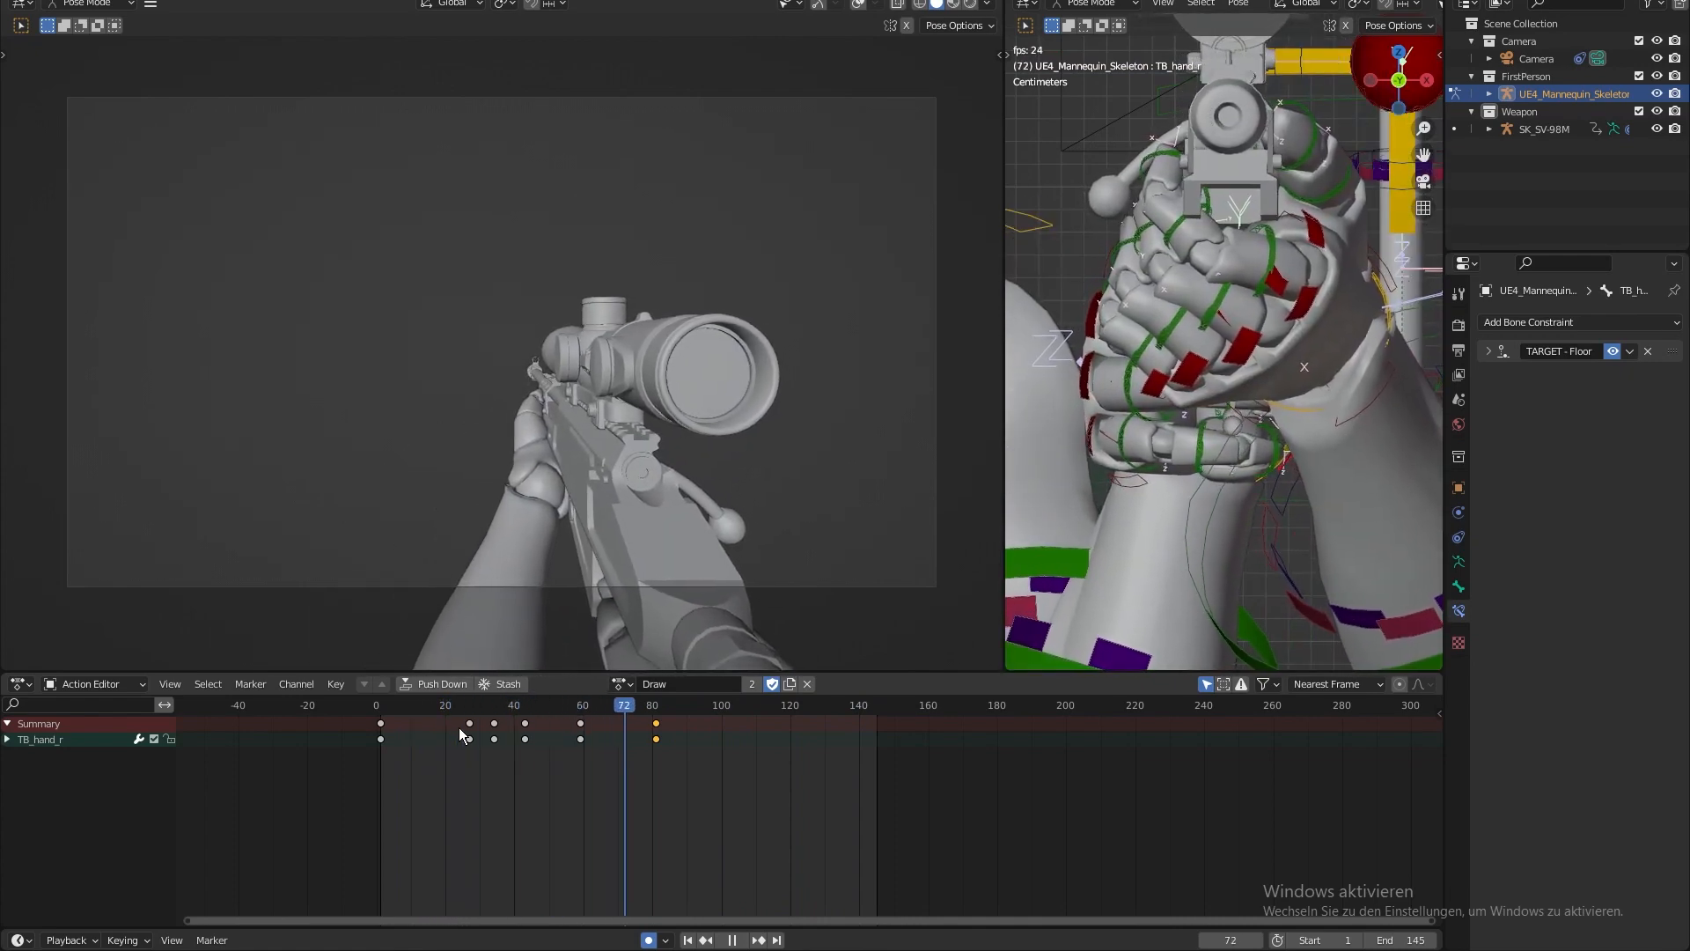
key(space)
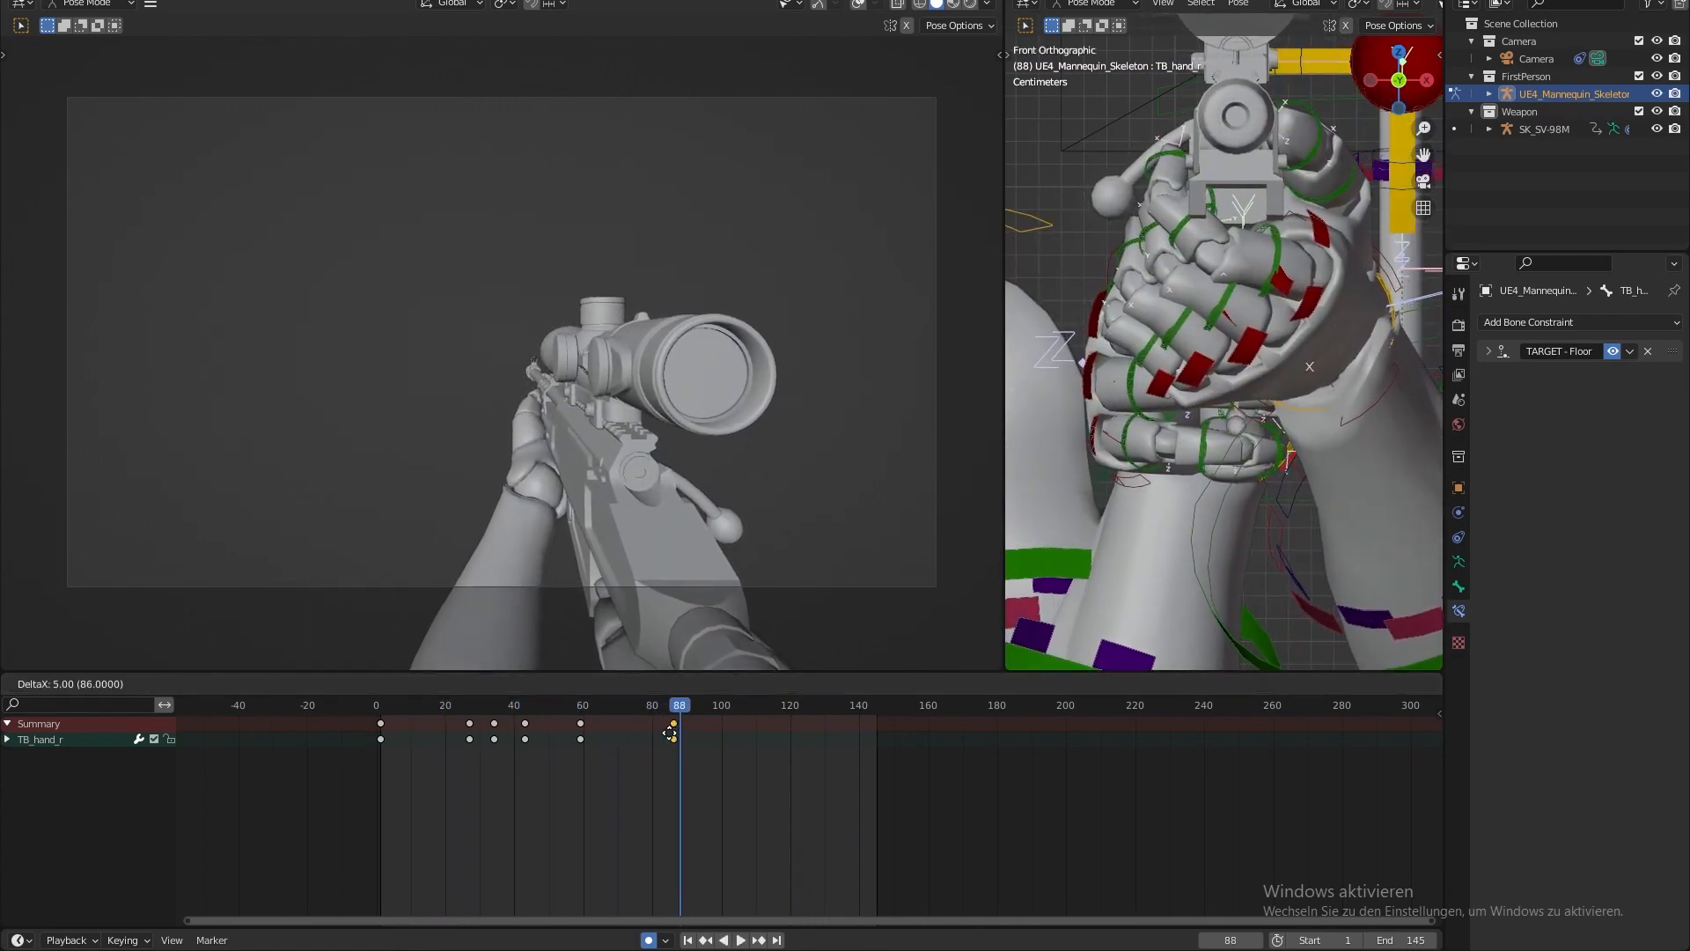
drag(648, 740, 595, 740)
- Play back the Draw animation from about frame 20 and set the scene's end frame to 65
click(447, 704)
key(space)
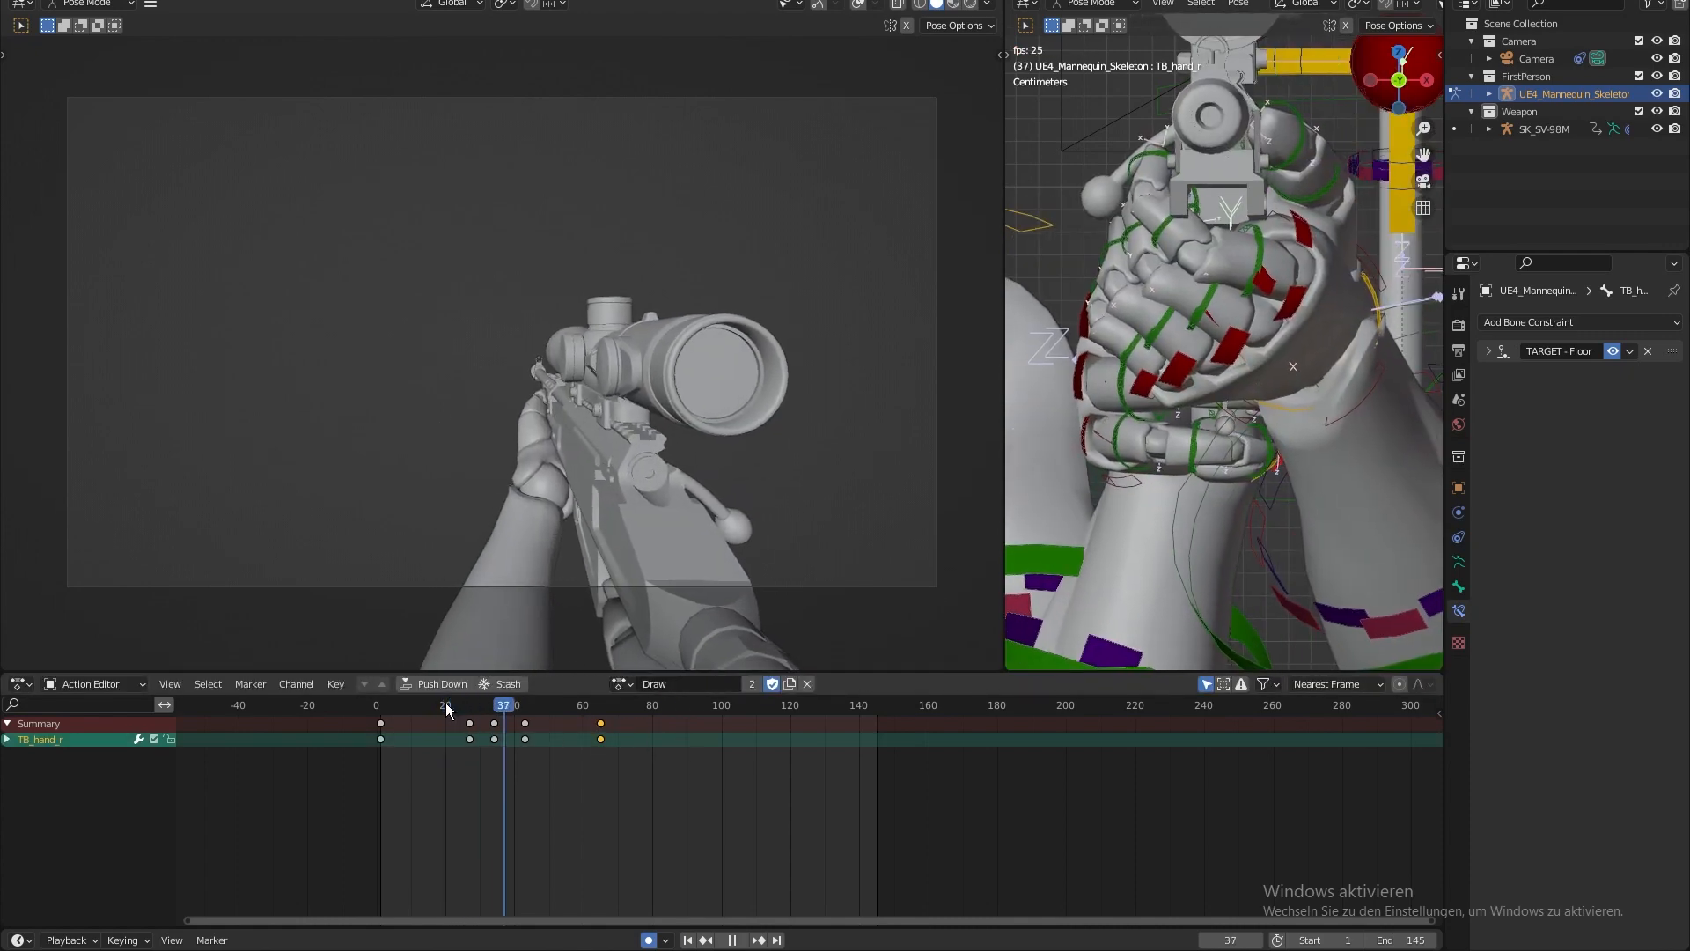
key(space)
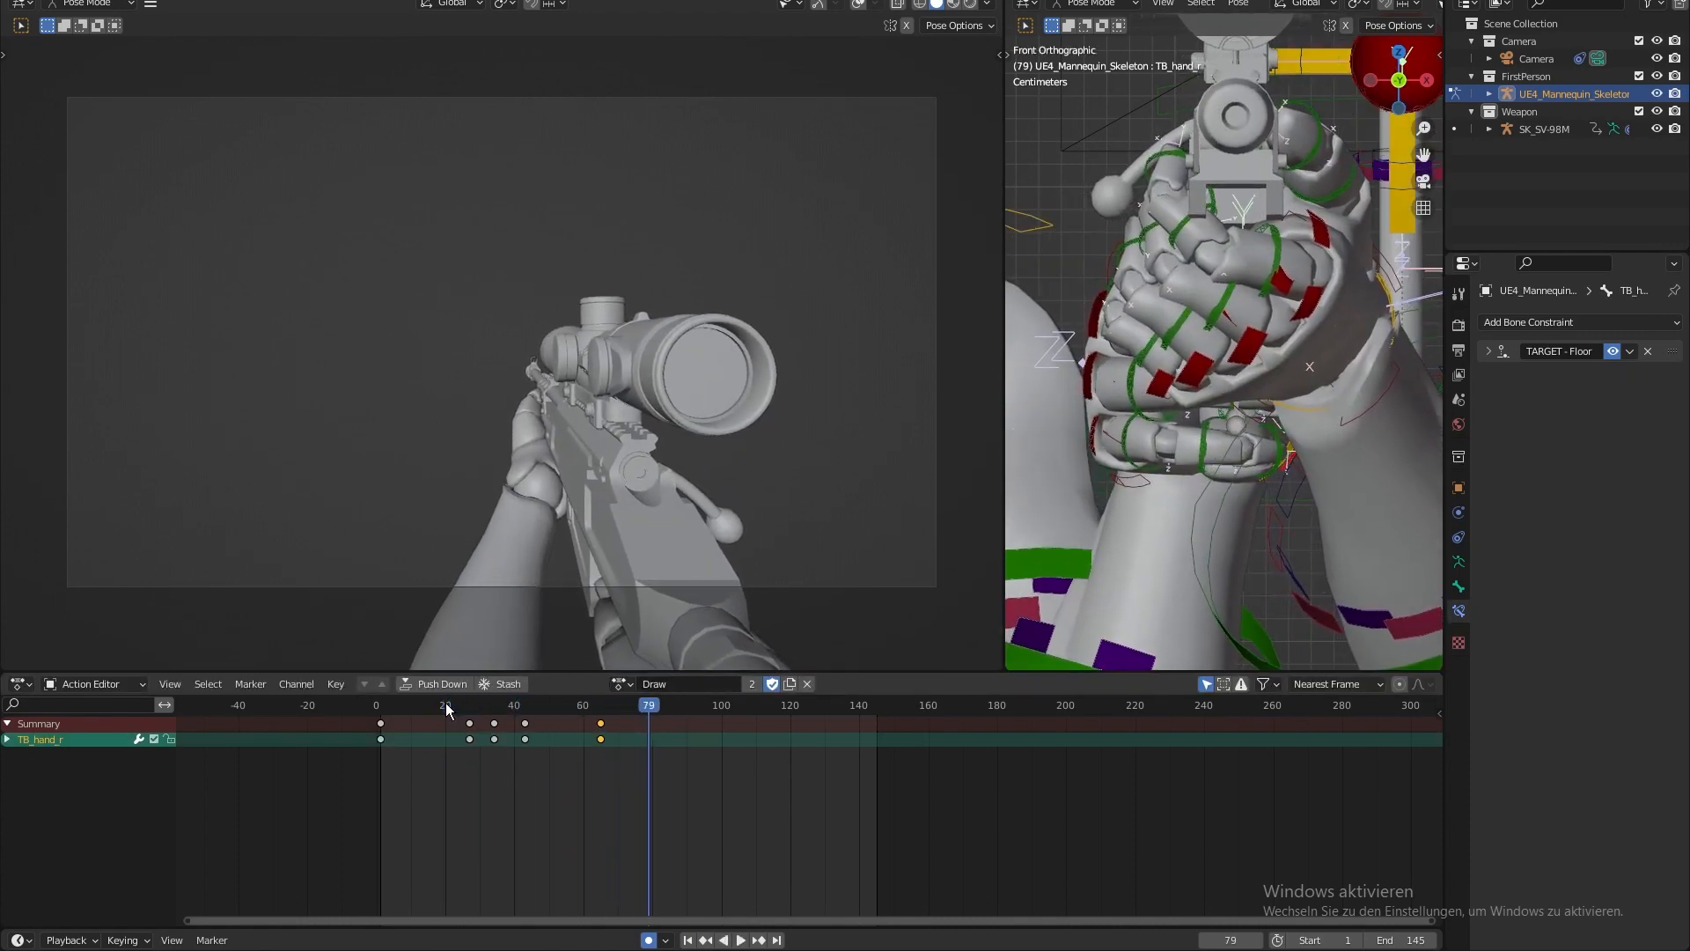
drag(610, 707, 601, 705)
click(1381, 941)
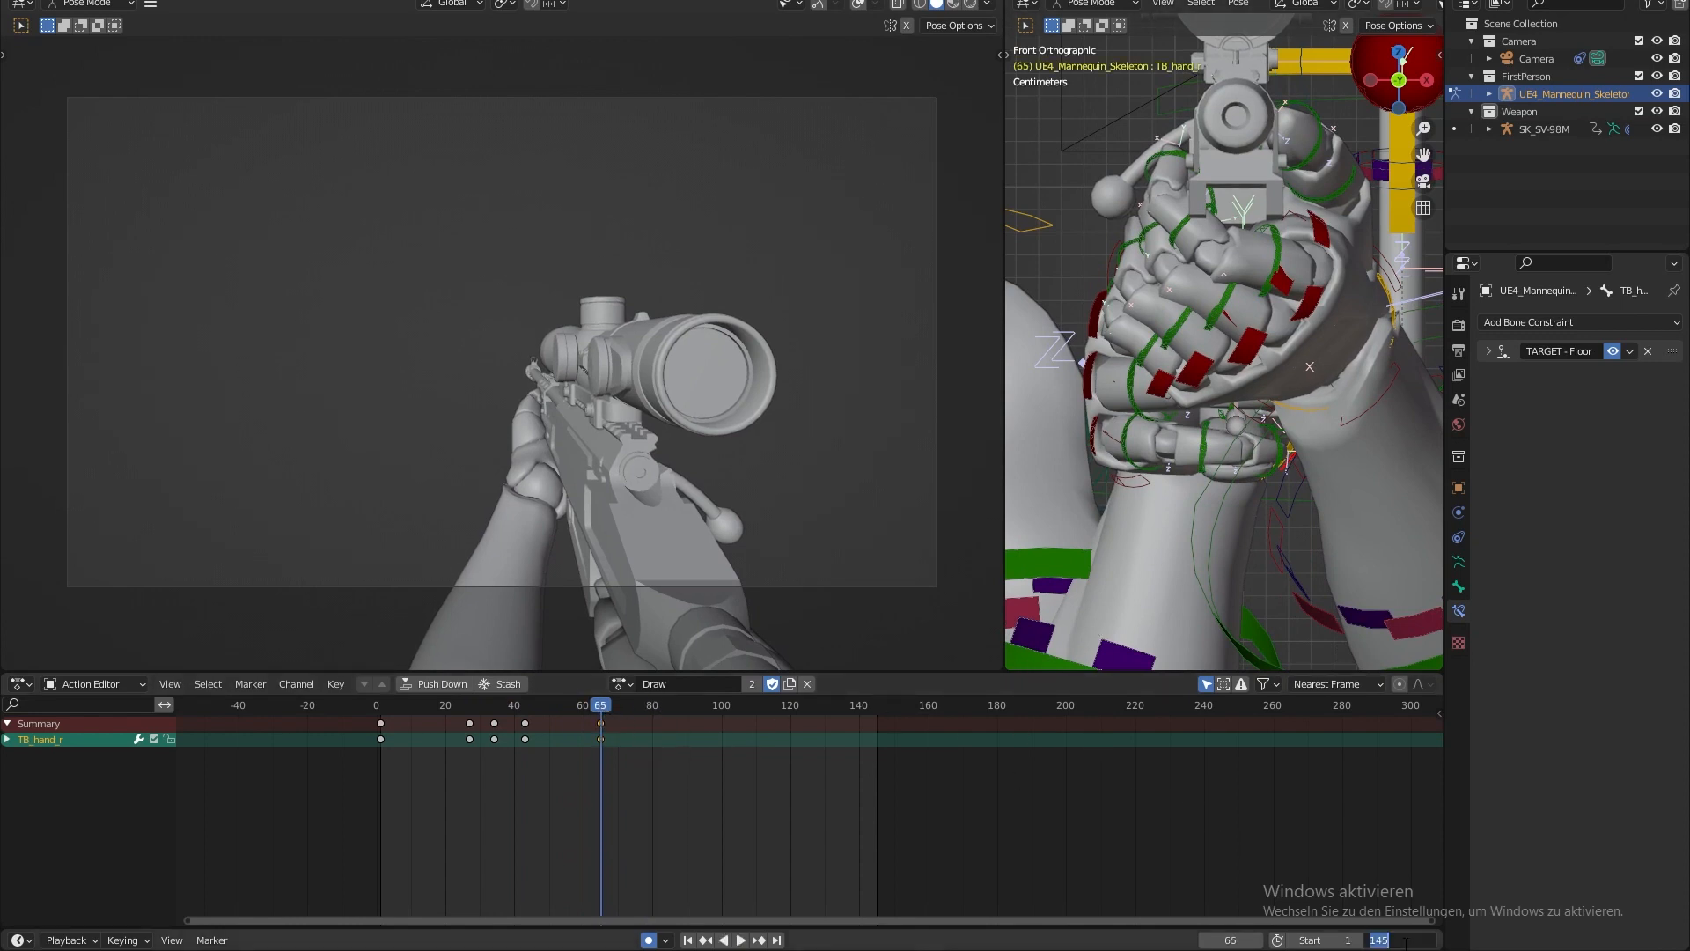
text(65)
key(Return)
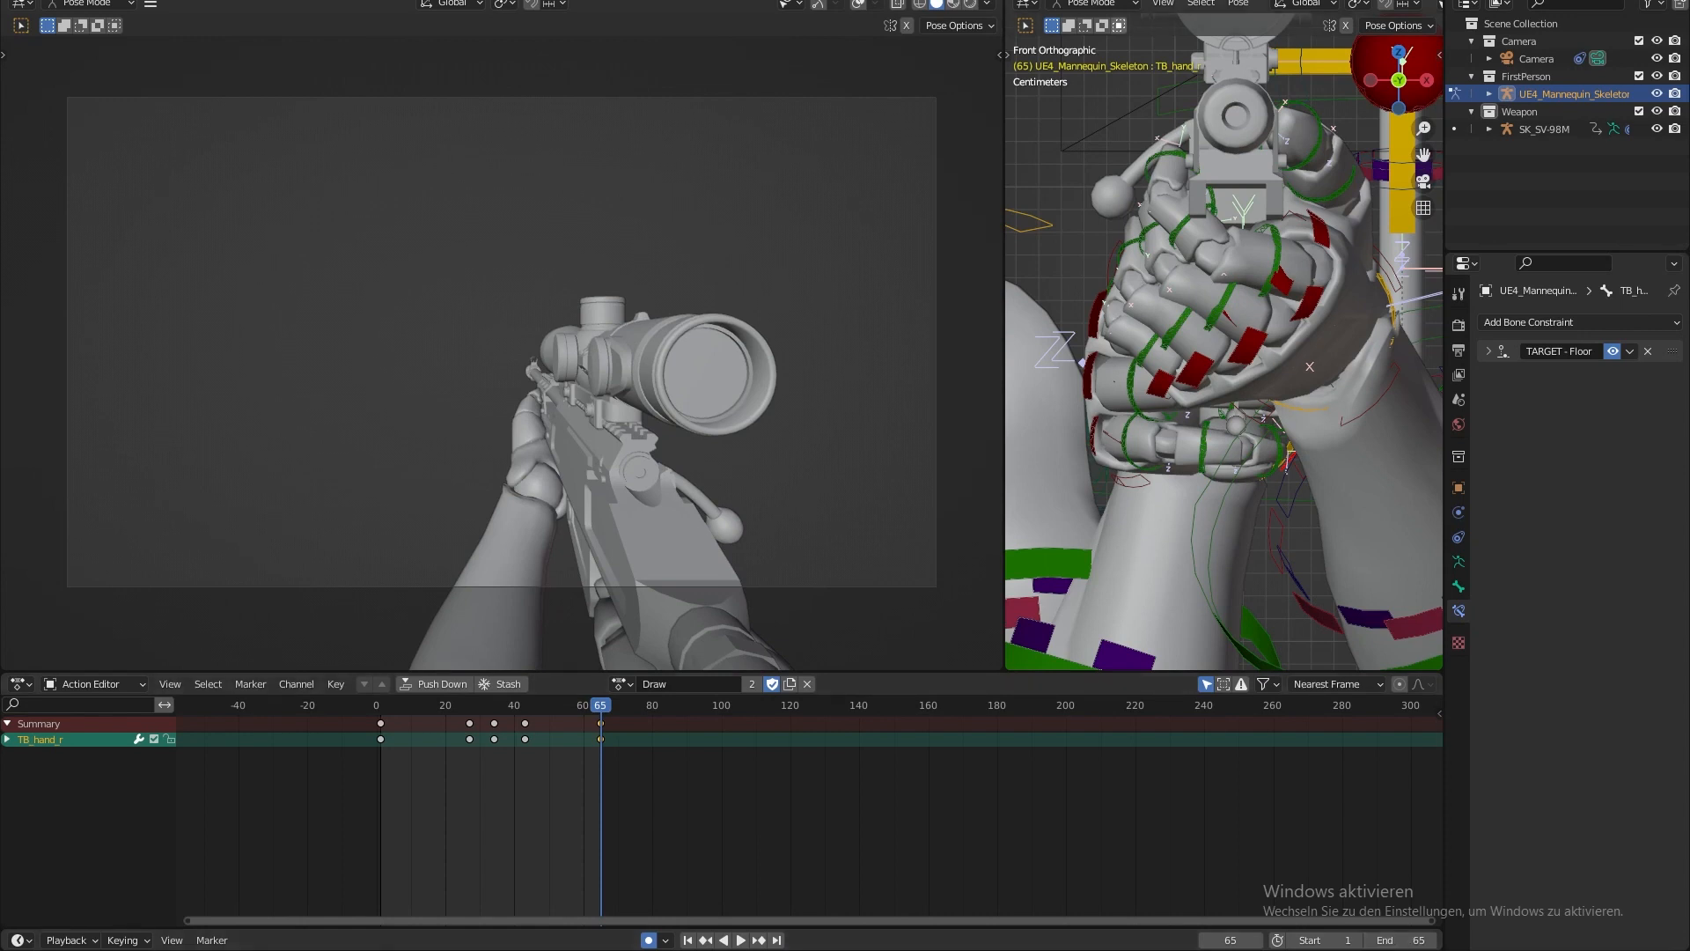
- Export the Draw action with Mr Mannequins FBX, using the action prefix FP SV-98M and start/end keyframes
click(37, 1)
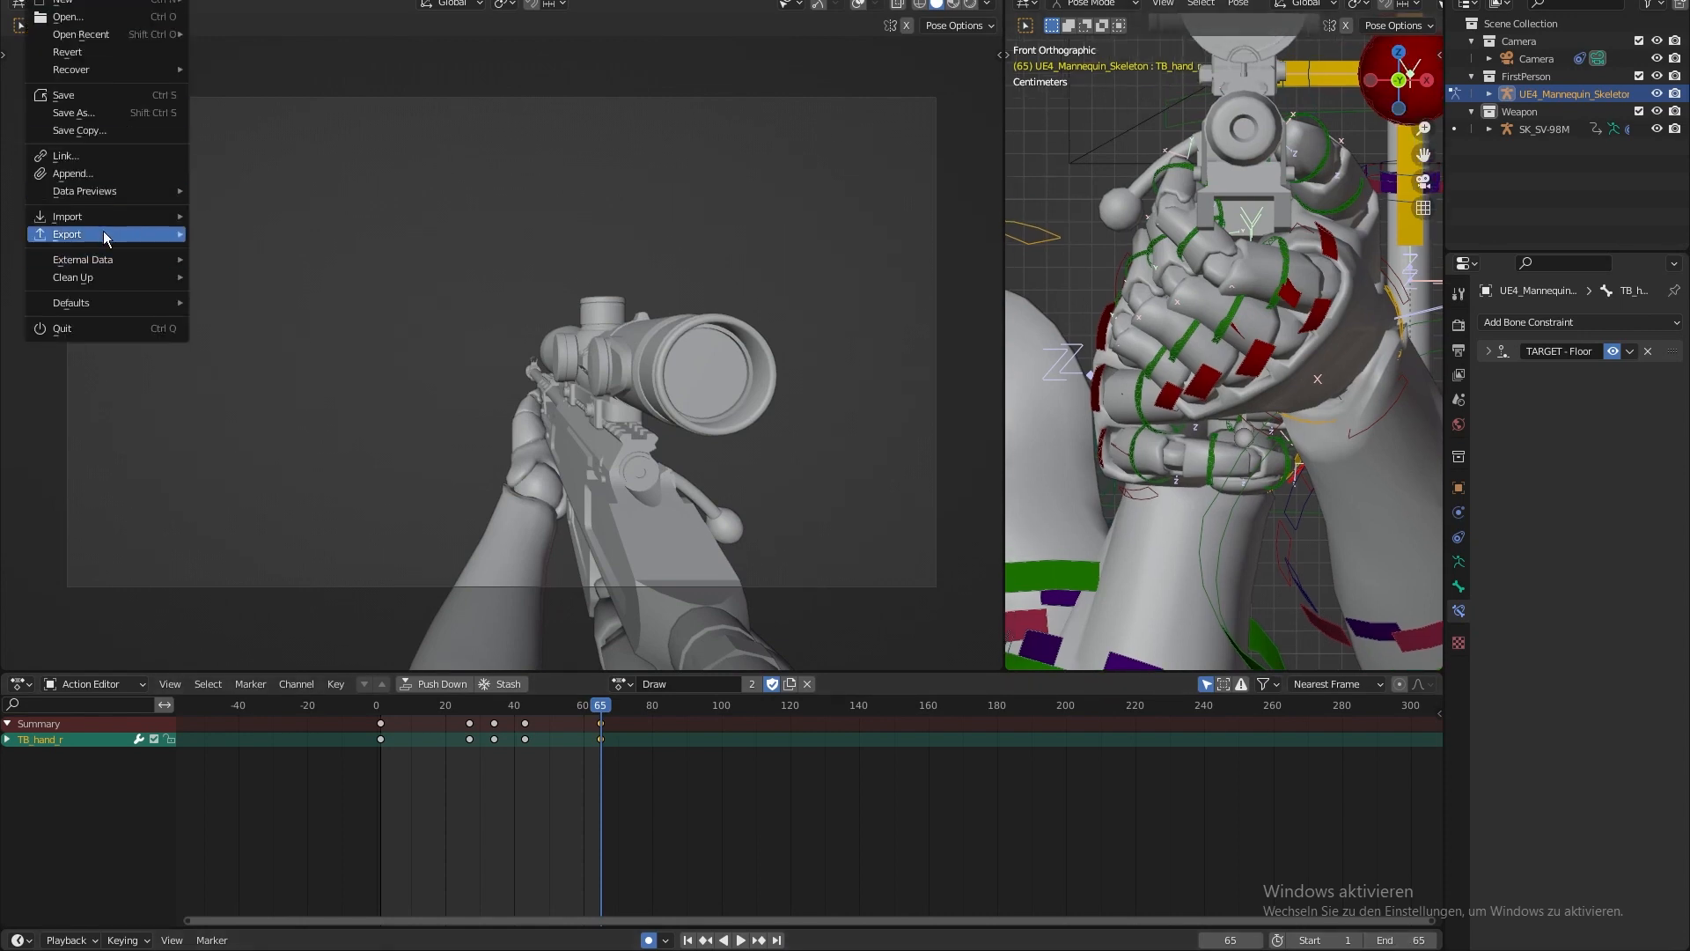
mouse_move(117, 235)
click(341, 461)
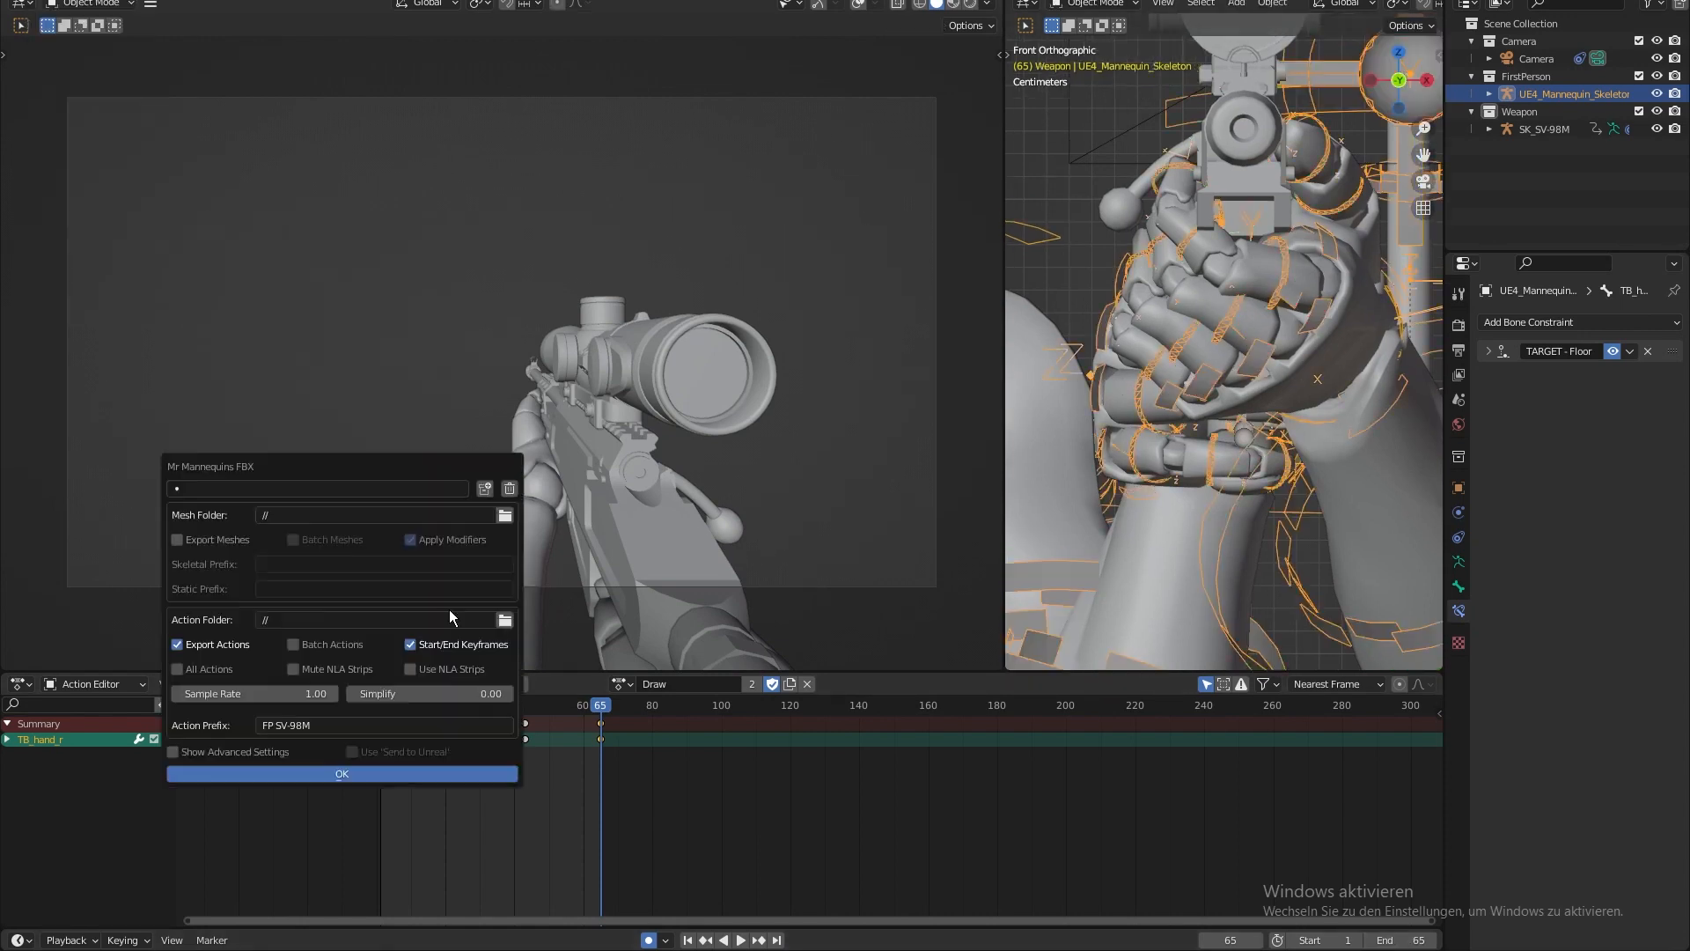
click(347, 777)
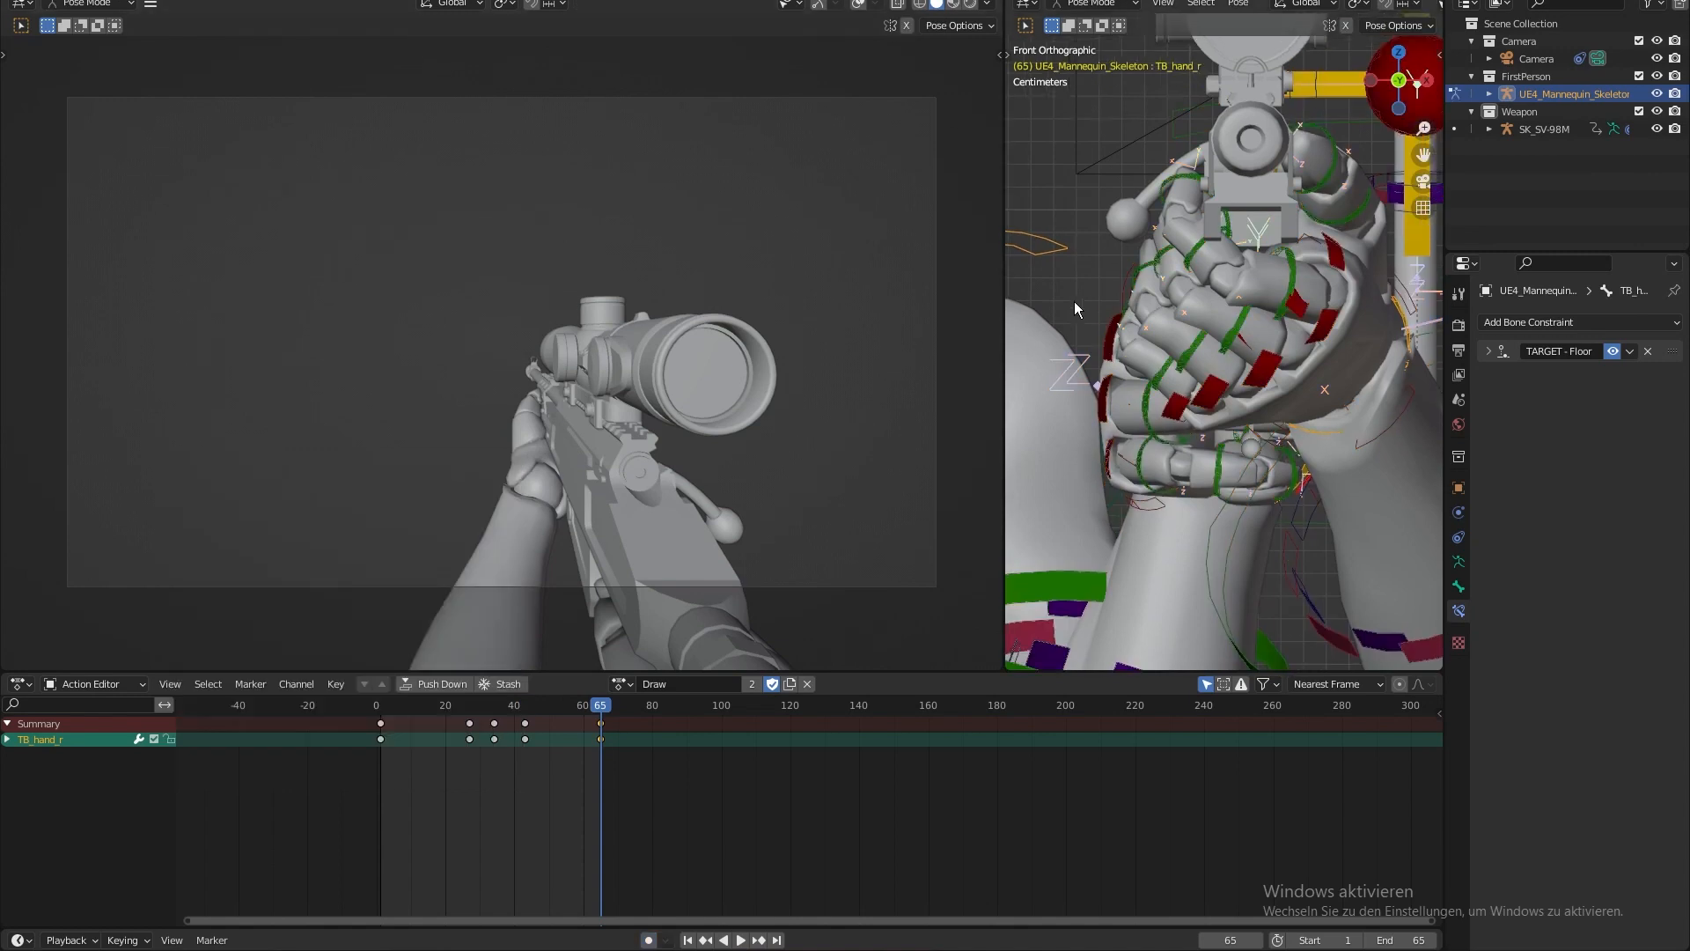
- Unlink the Draw action from the skeleton, create a new action named Holster, and give it a fake user
drag(1007, 293, 697, 294)
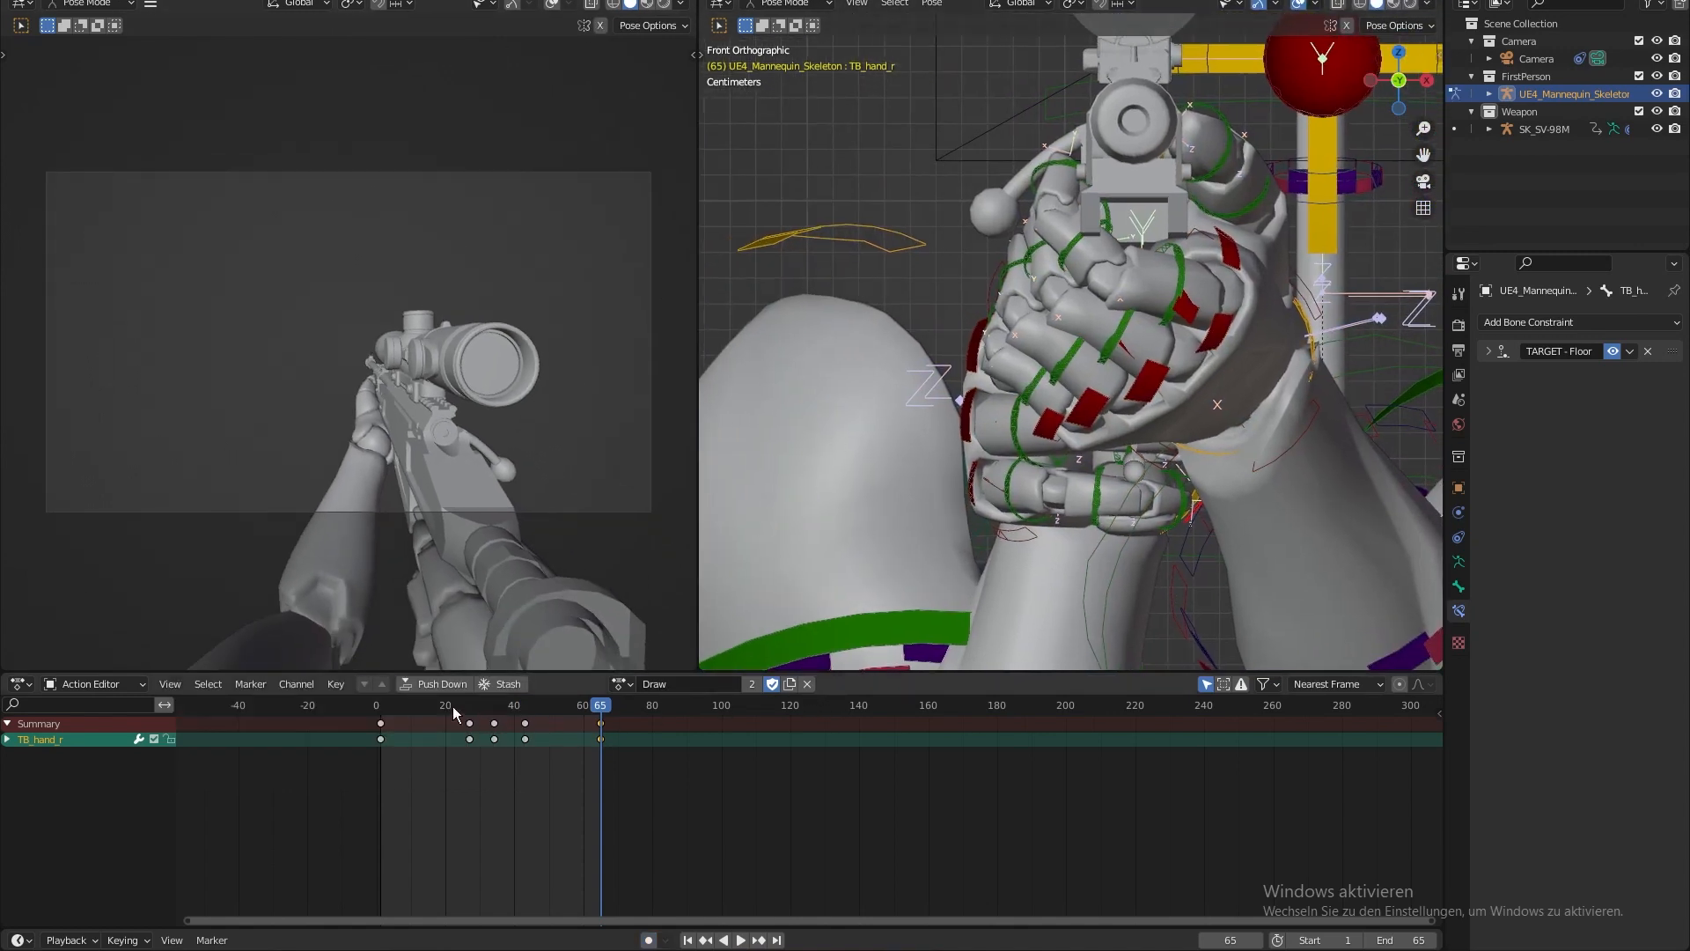
click(809, 685)
click(694, 685)
double_click(704, 687)
text(Holster)
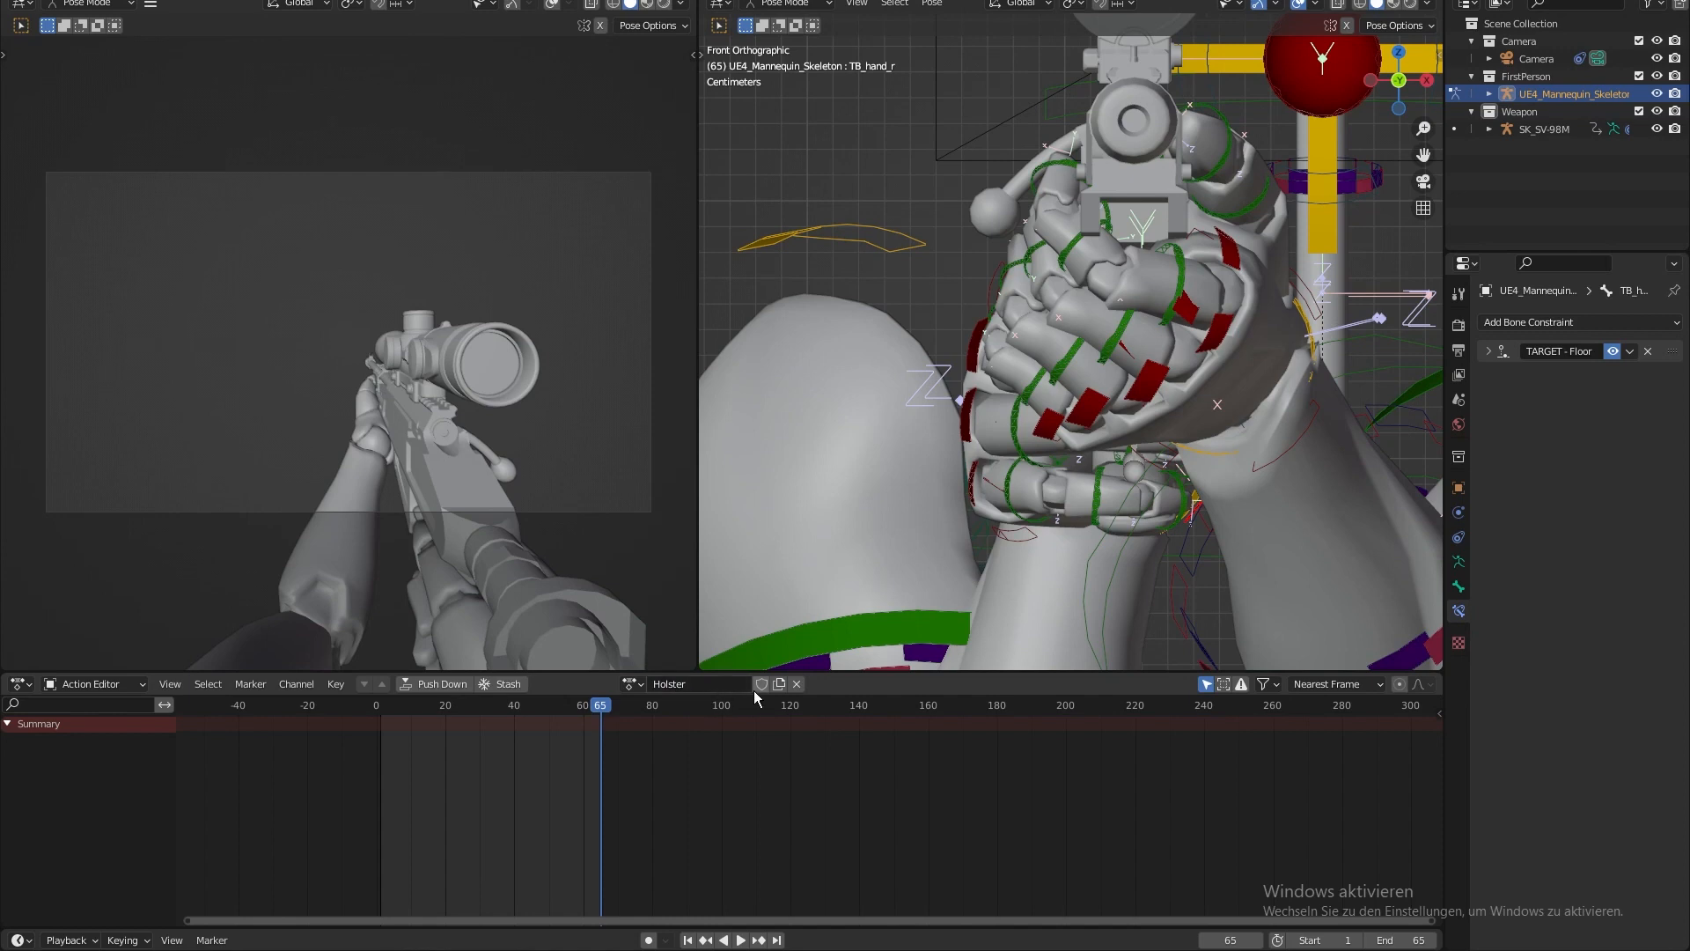
click(762, 684)
- Enable auto keying and insert a keyframe for the rig's bones at frame 1 of the Holster action
click(649, 940)
shift+middle_drag(895, 309, 932, 304)
drag(408, 706, 380, 709)
shift+middle_drag(1066, 356, 1096, 367)
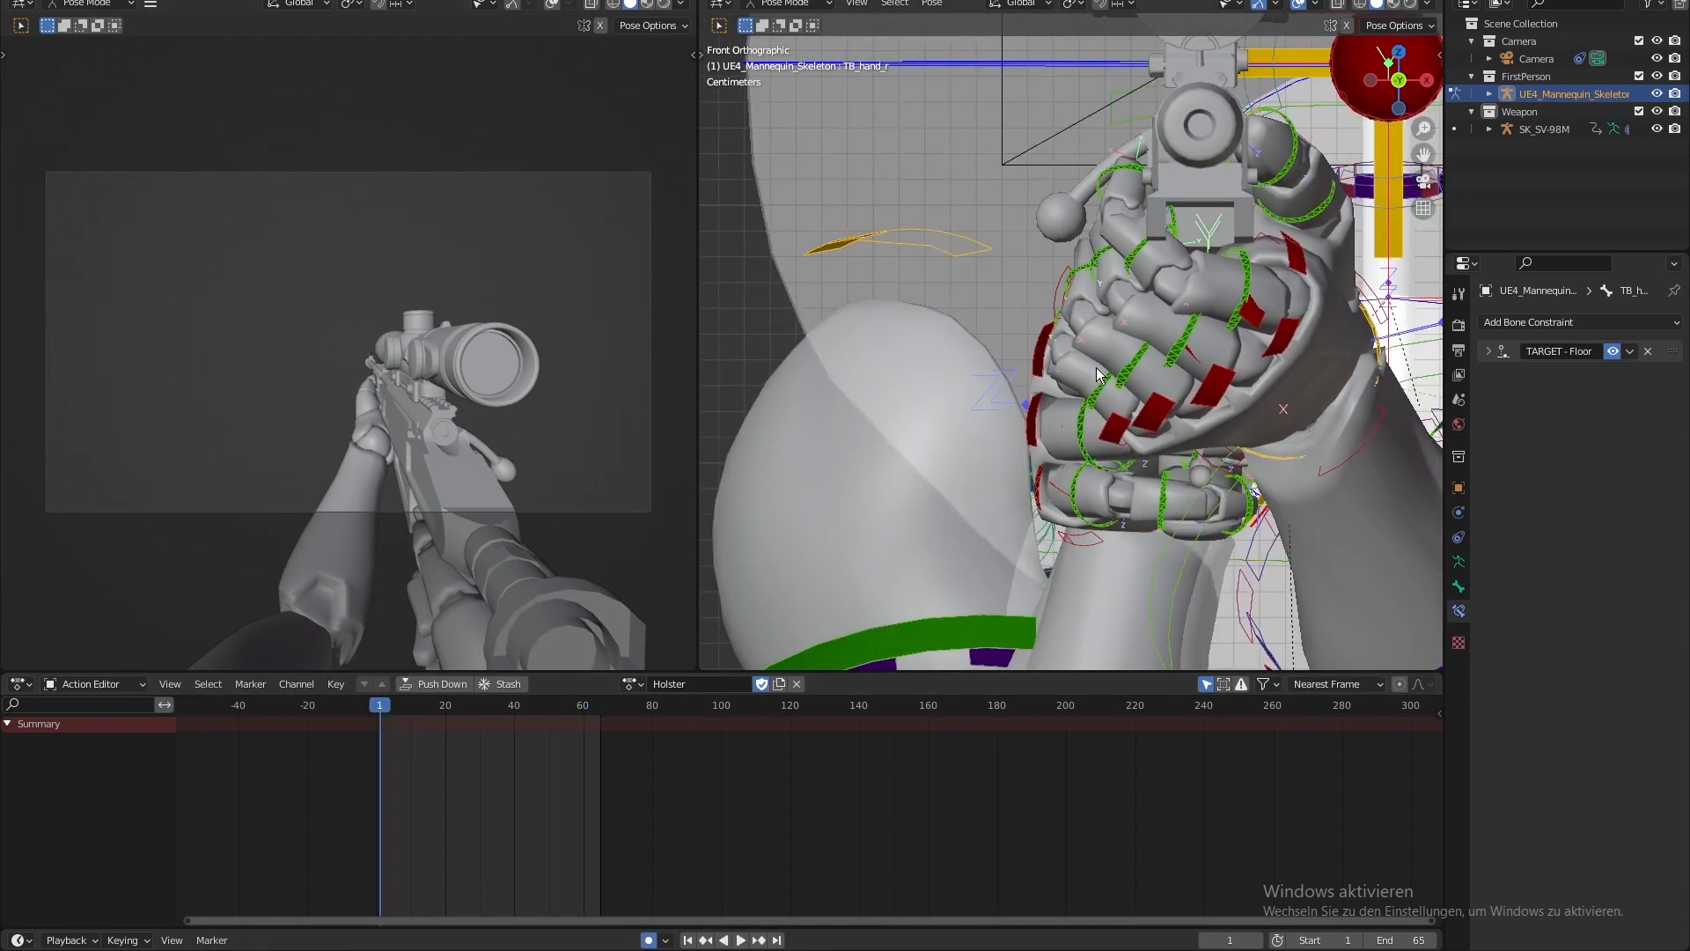
key(i)
click(1095, 367)
shift+middle_drag(993, 356, 1006, 363)
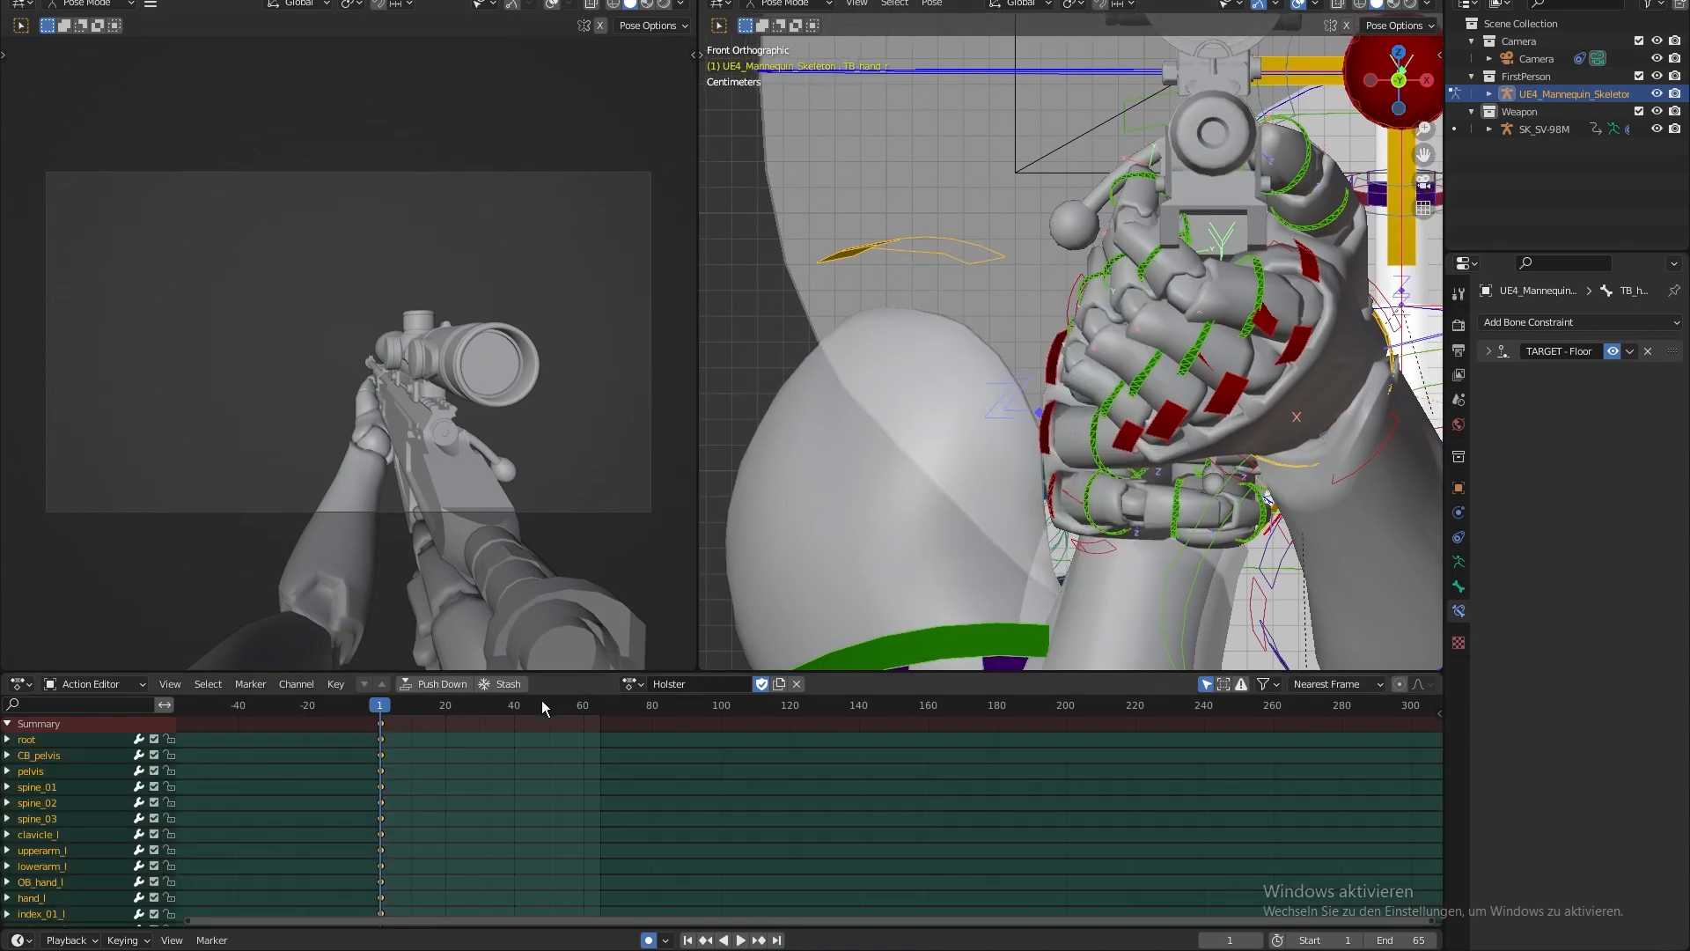
- Copy the frame 1 keyframe of the Draw action into the Holster action at frame 23 and play it back
click(630, 684)
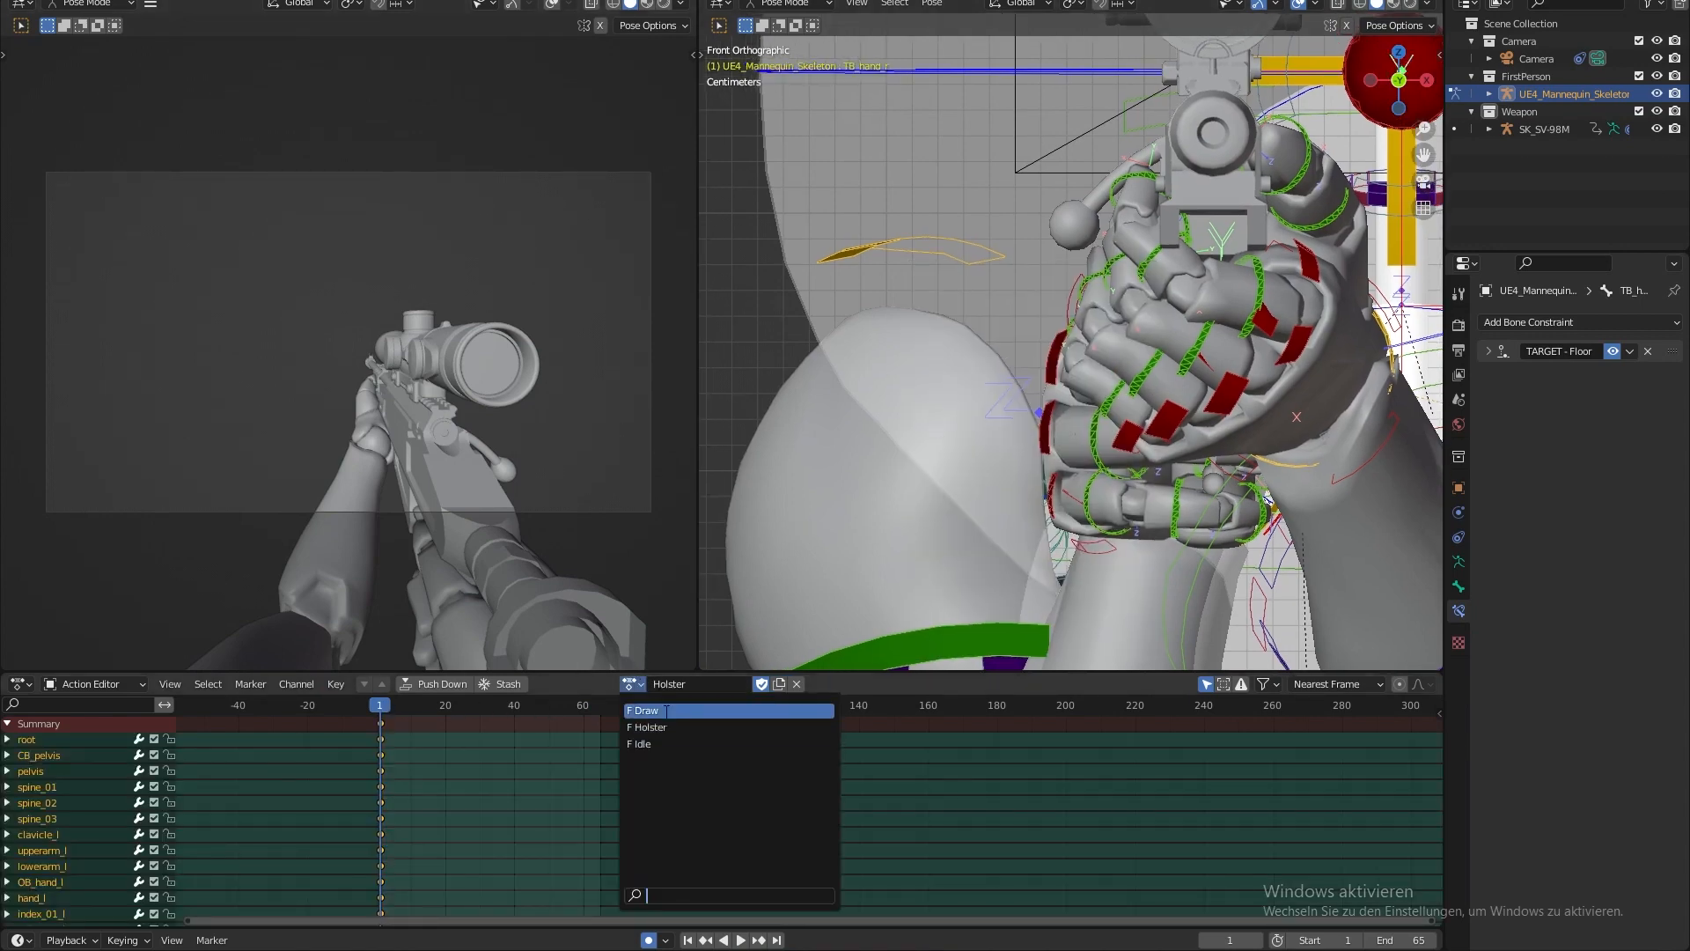
click(655, 704)
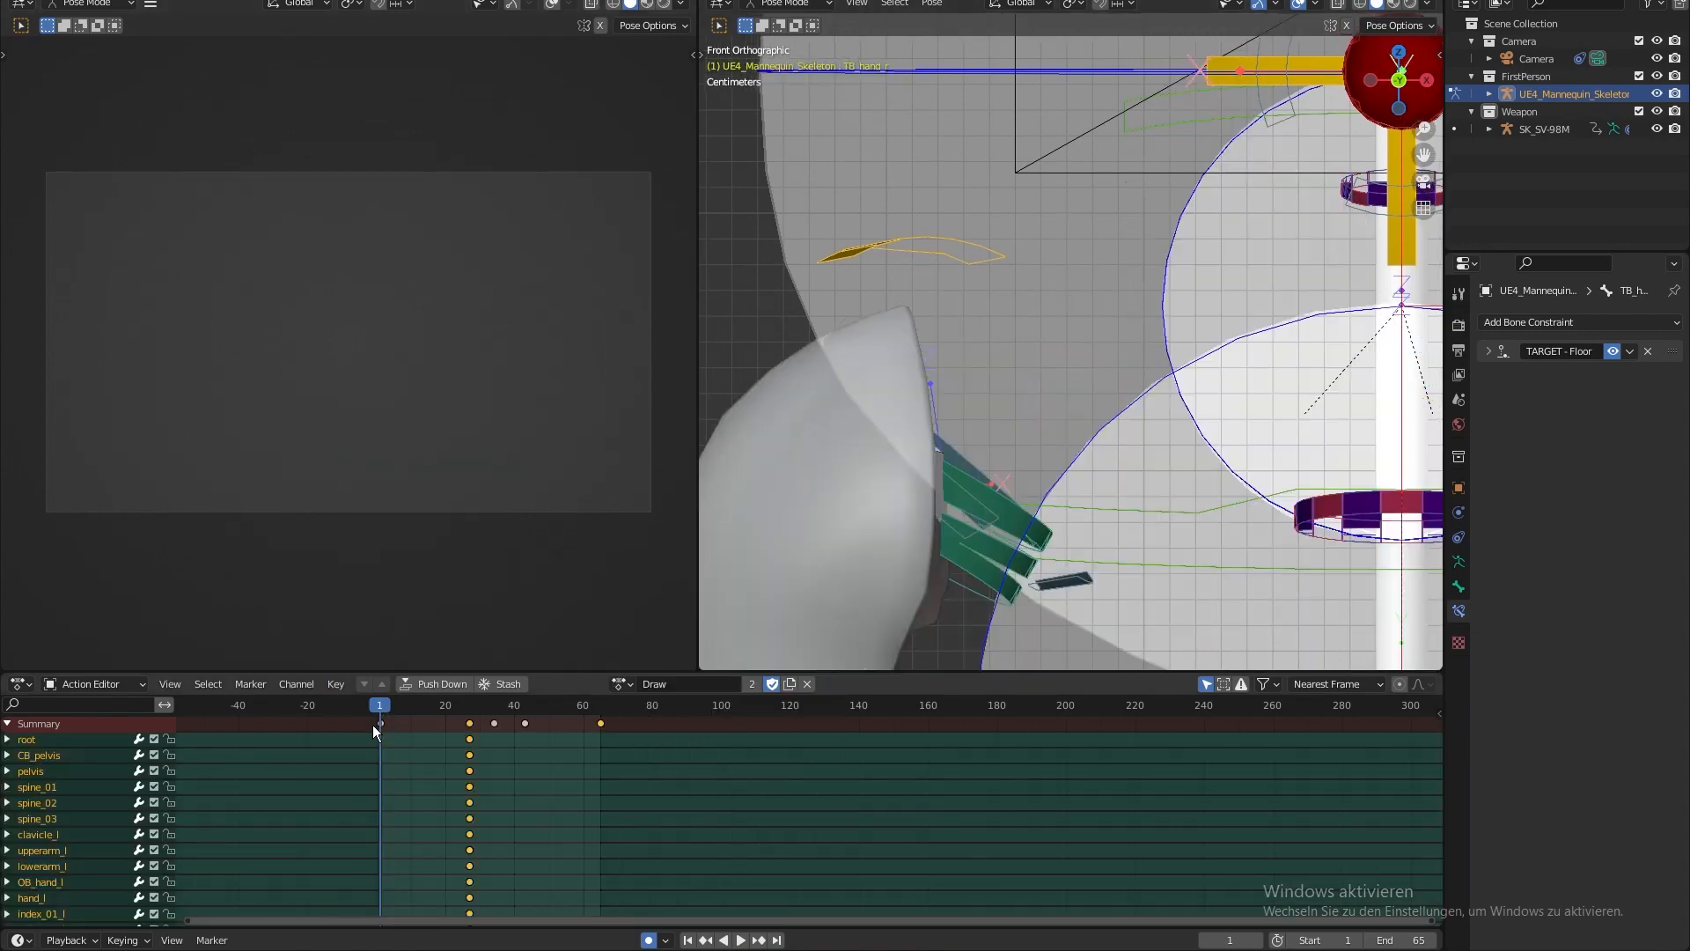
click(383, 725)
right_click(382, 725)
click(384, 726)
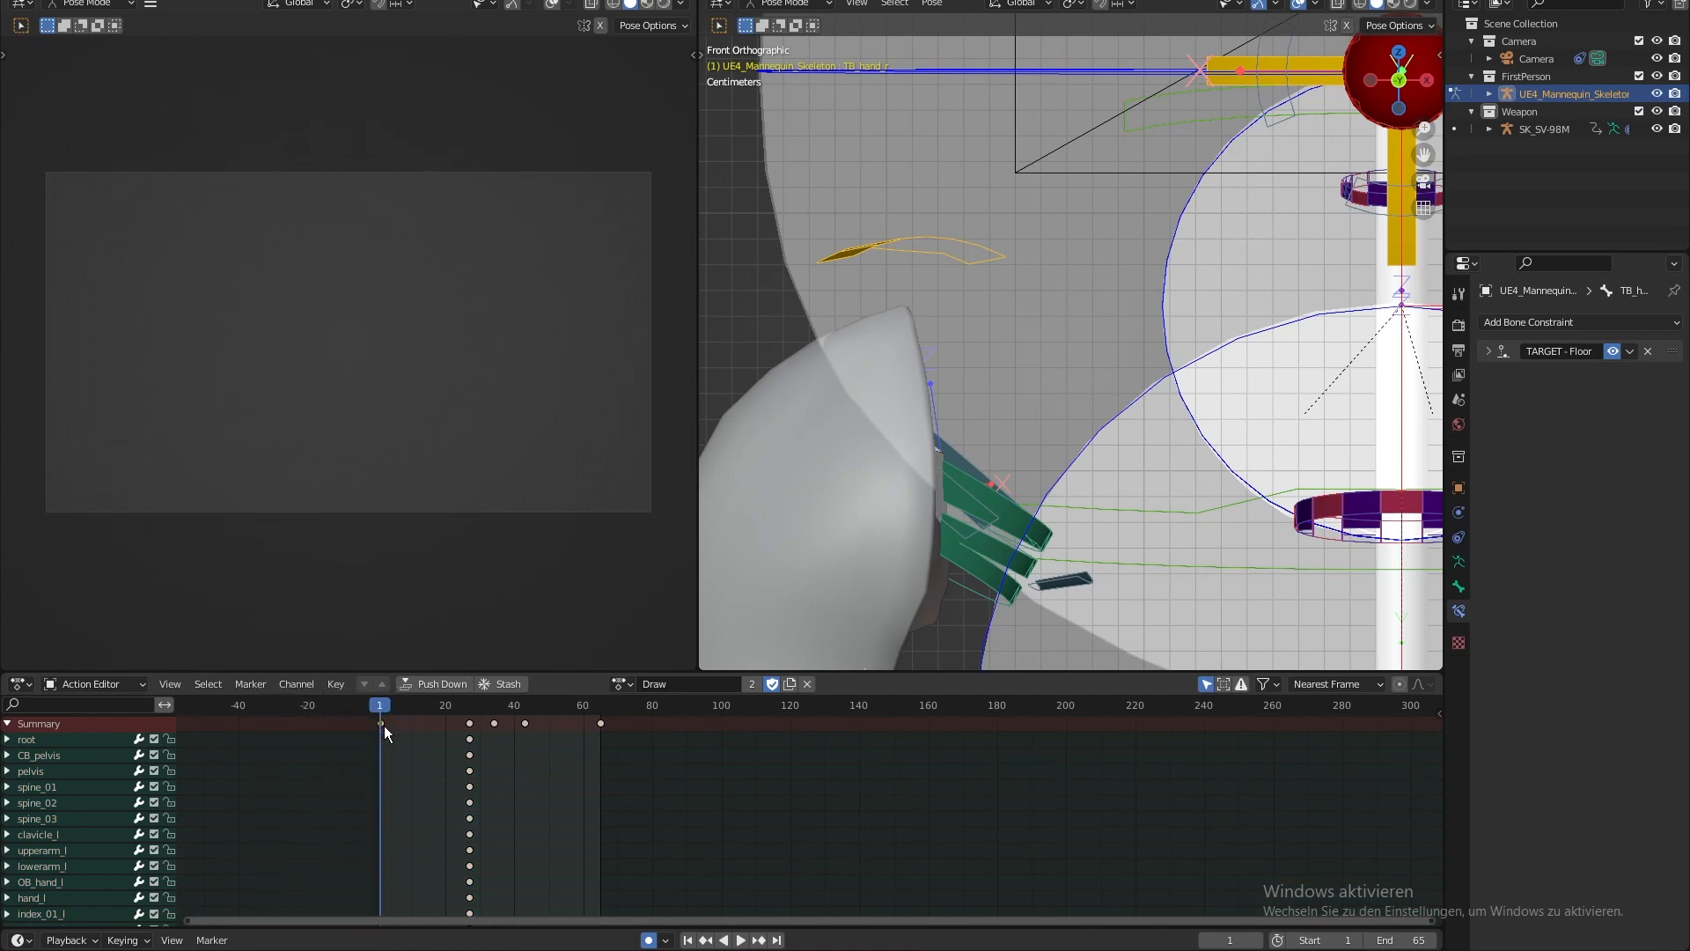
click(621, 684)
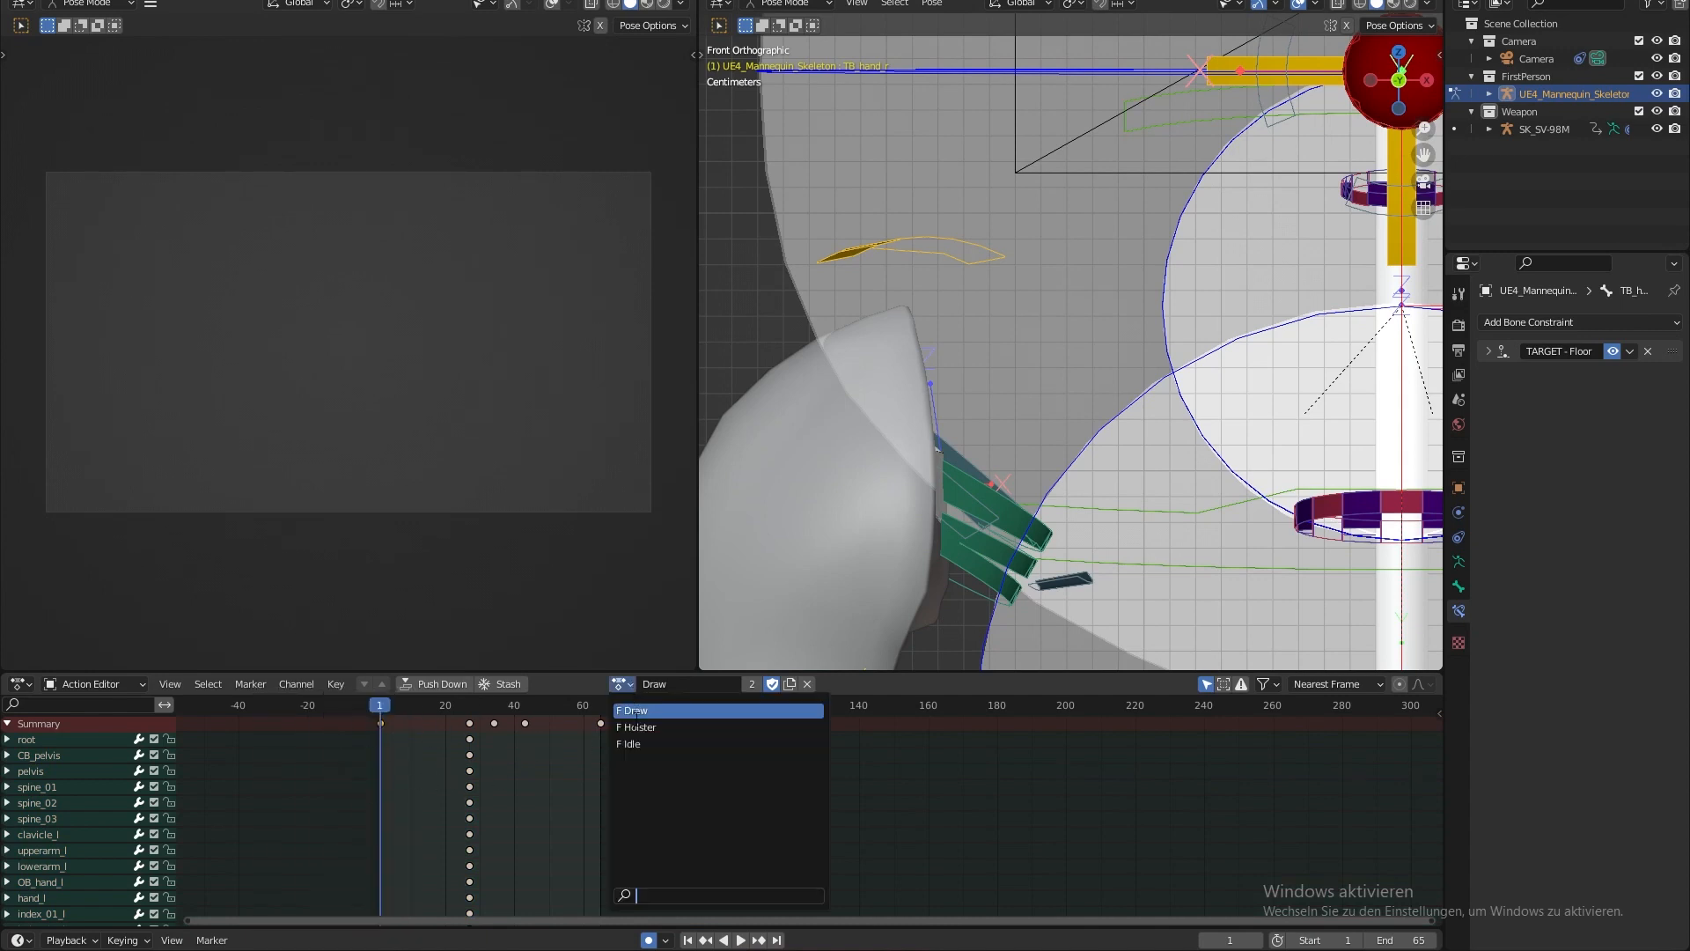
click(634, 727)
drag(432, 709, 388, 709)
right_click(455, 718)
click(457, 737)
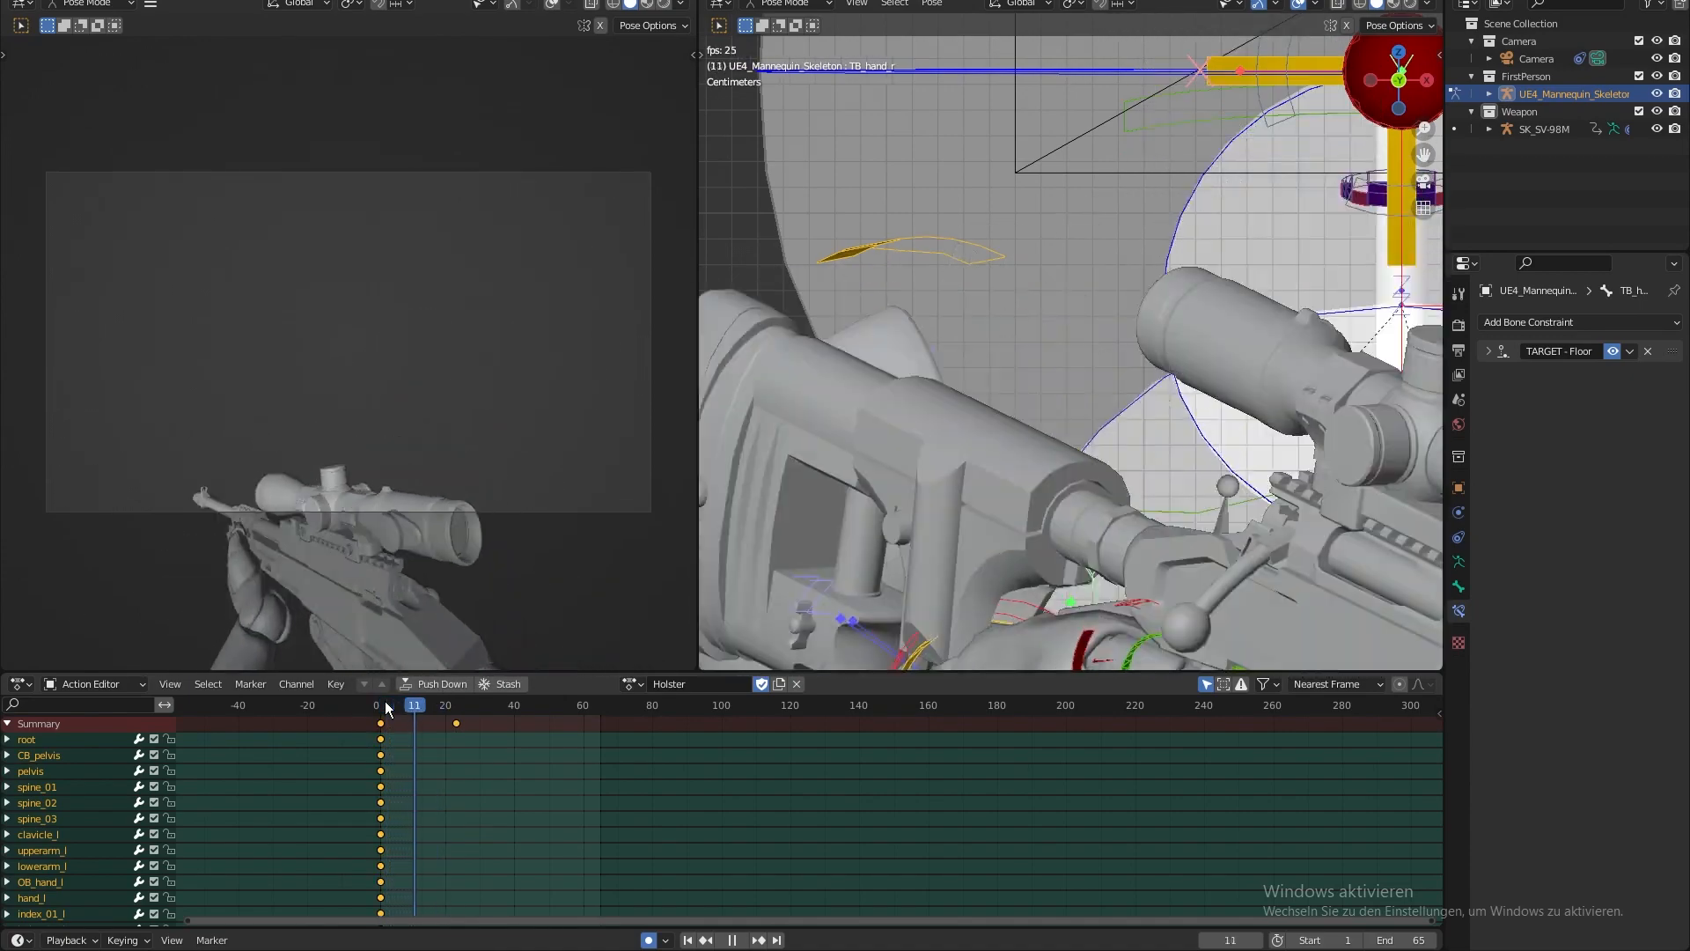
- Stop the playback and set the scene's end frame to 23 to match the last Holster keyframe
key(space)
drag(445, 708, 456, 710)
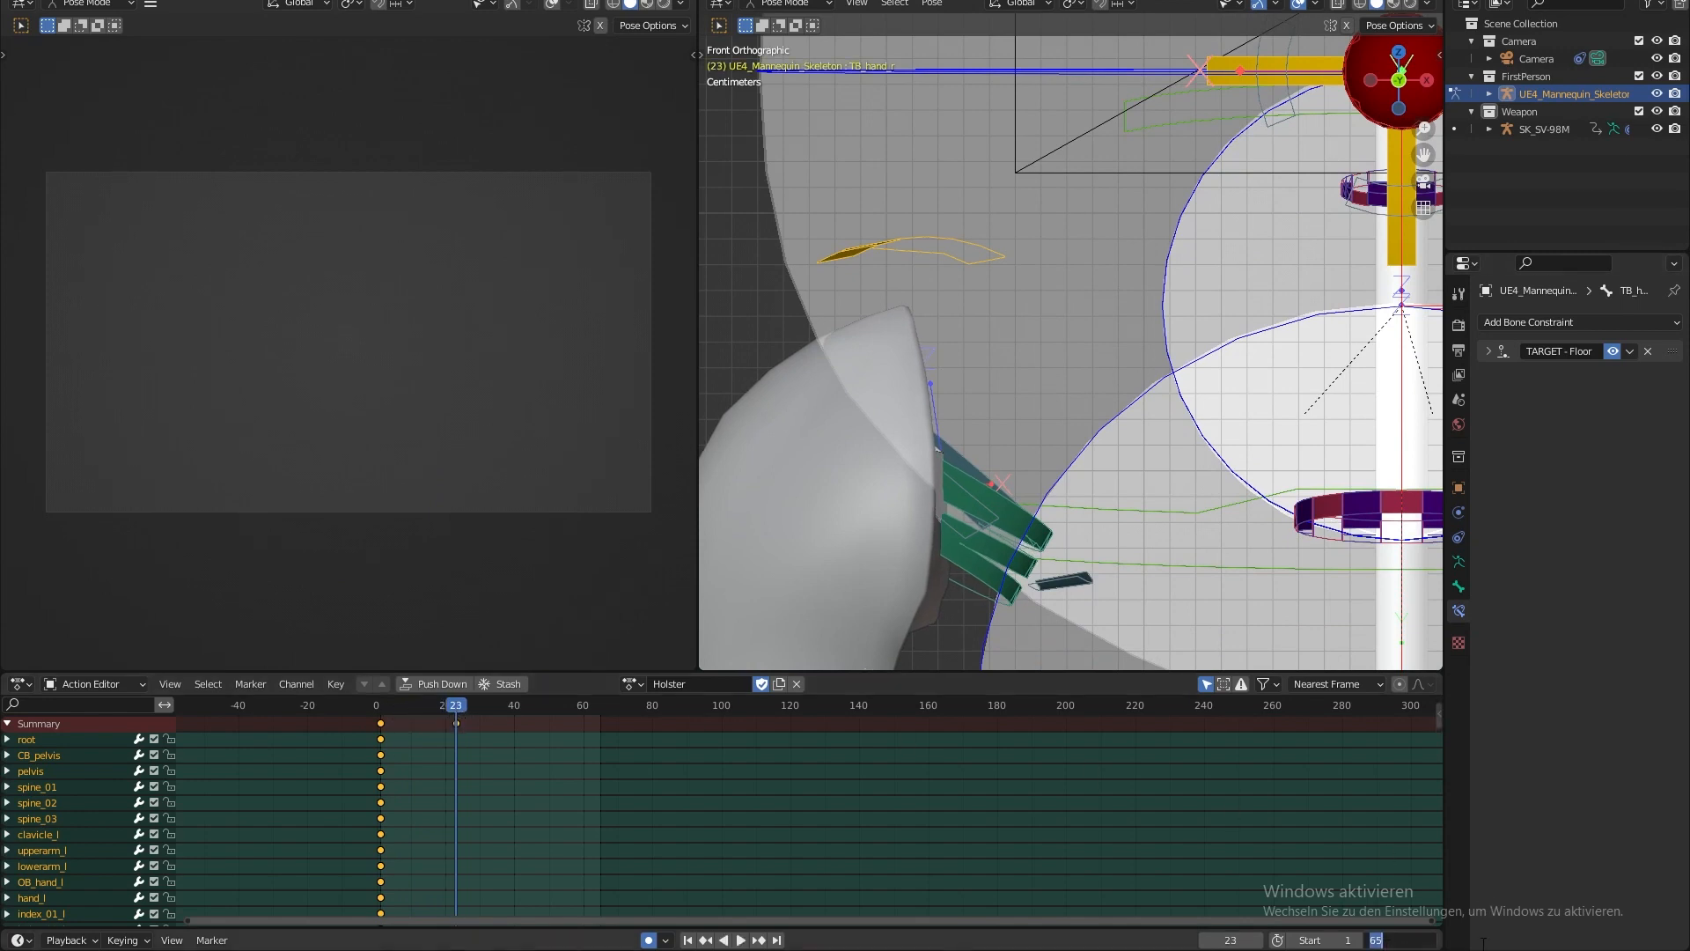
text(23)
key(Return)
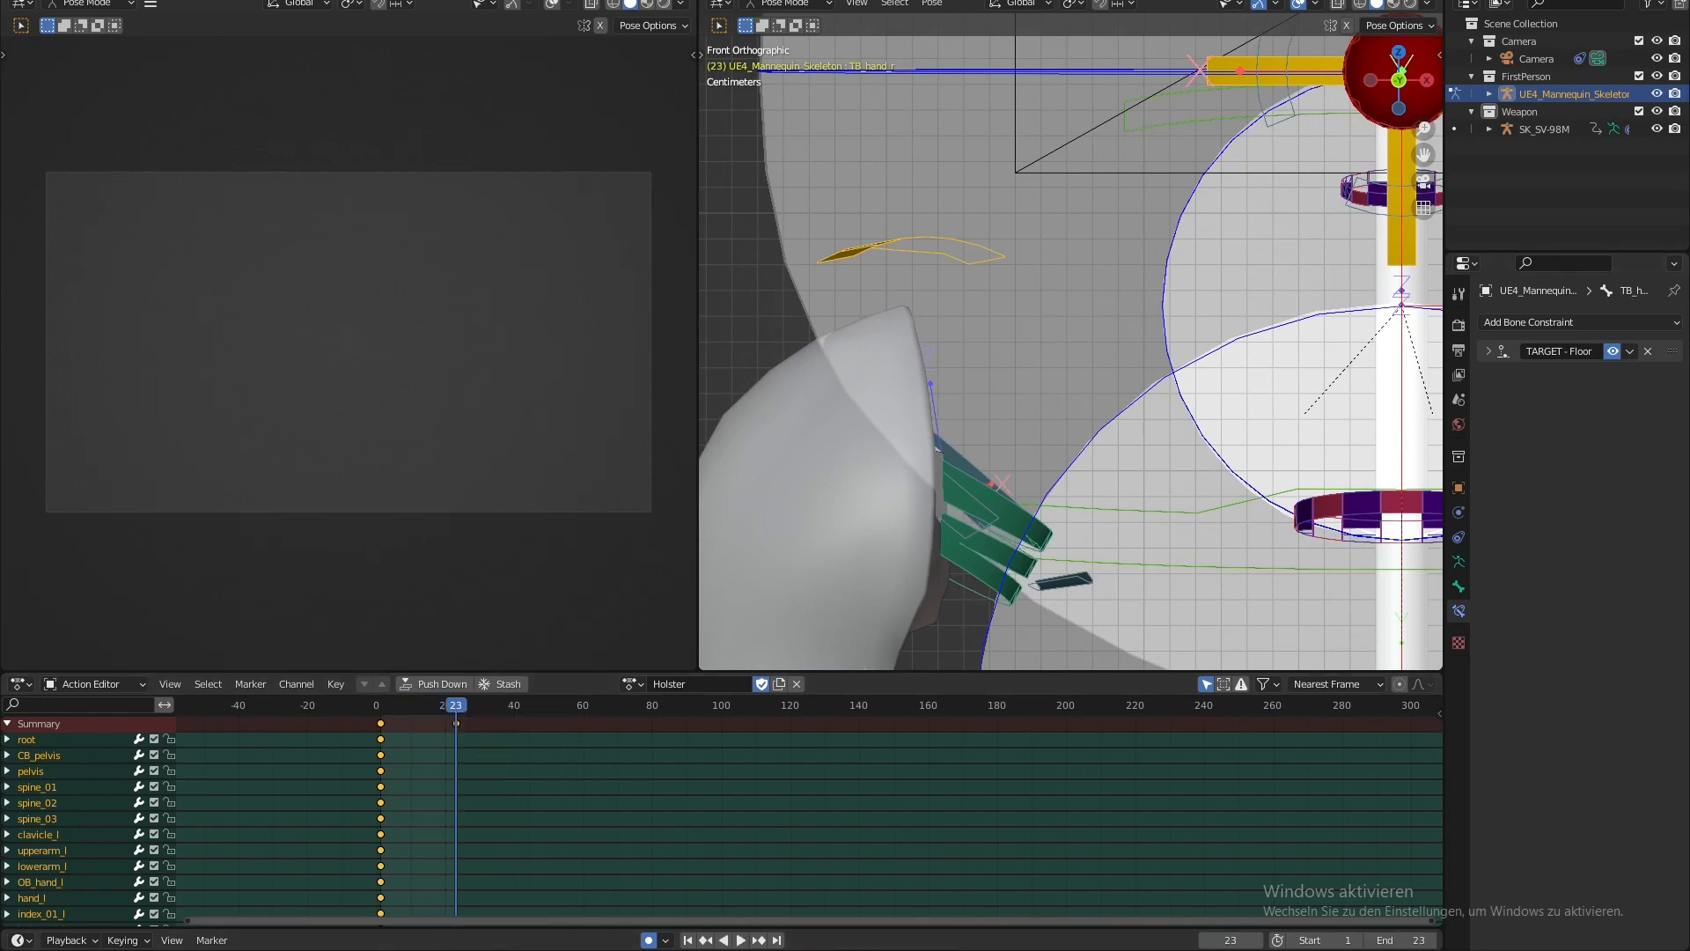
- Export the Holster action with Mr Mannequins FBX, using the action prefix FP SV-98M and start/end keyframes
shift+middle_drag(933, 256, 959, 280)
click(39, 1)
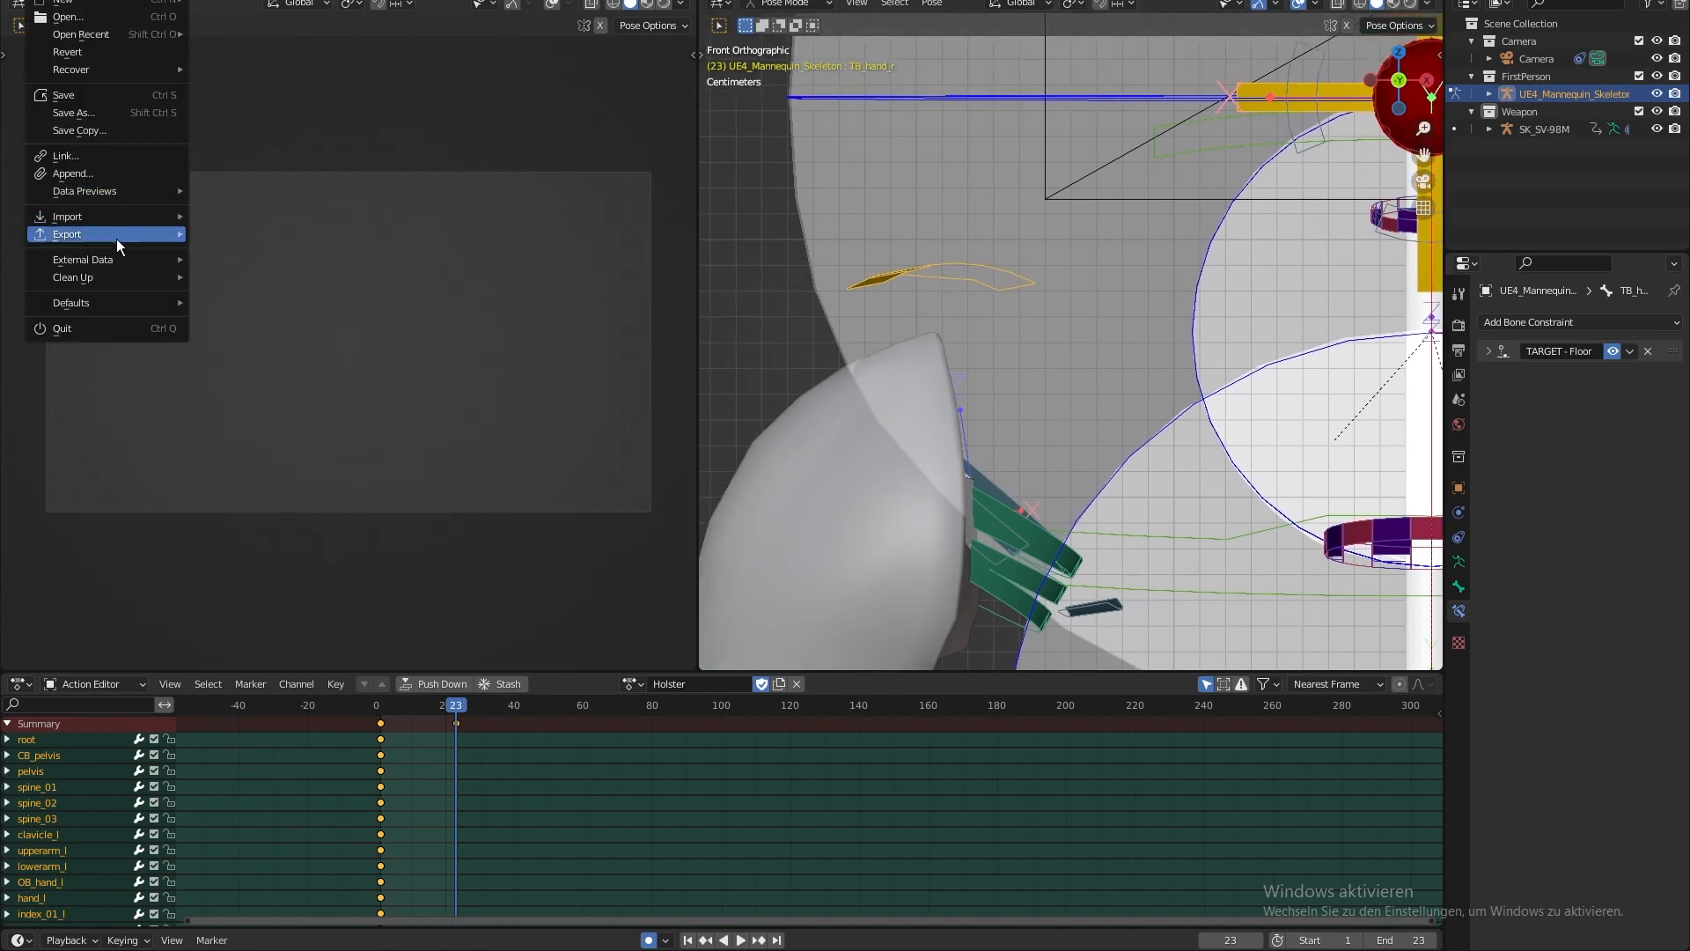
mouse_move(118, 237)
click(310, 465)
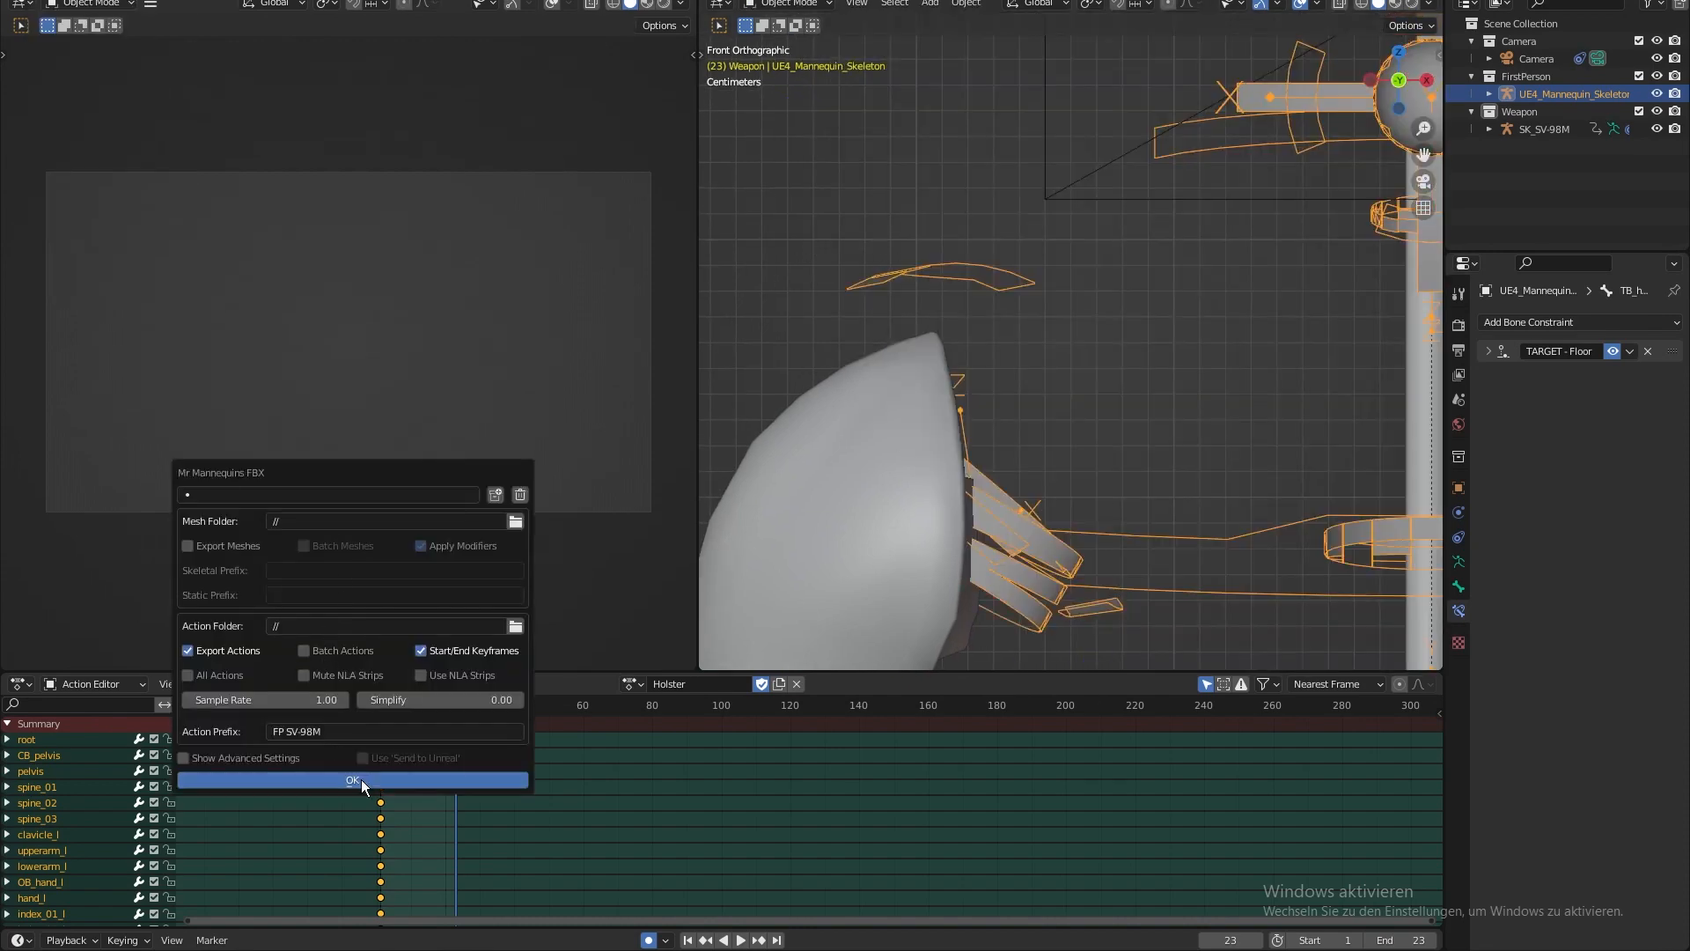
key(Return)
- Switch to Unreal Editor and open the SV-98M animations folder under FirstPerson/Mesh/FirstPersonArms/Animations
click(710, 921)
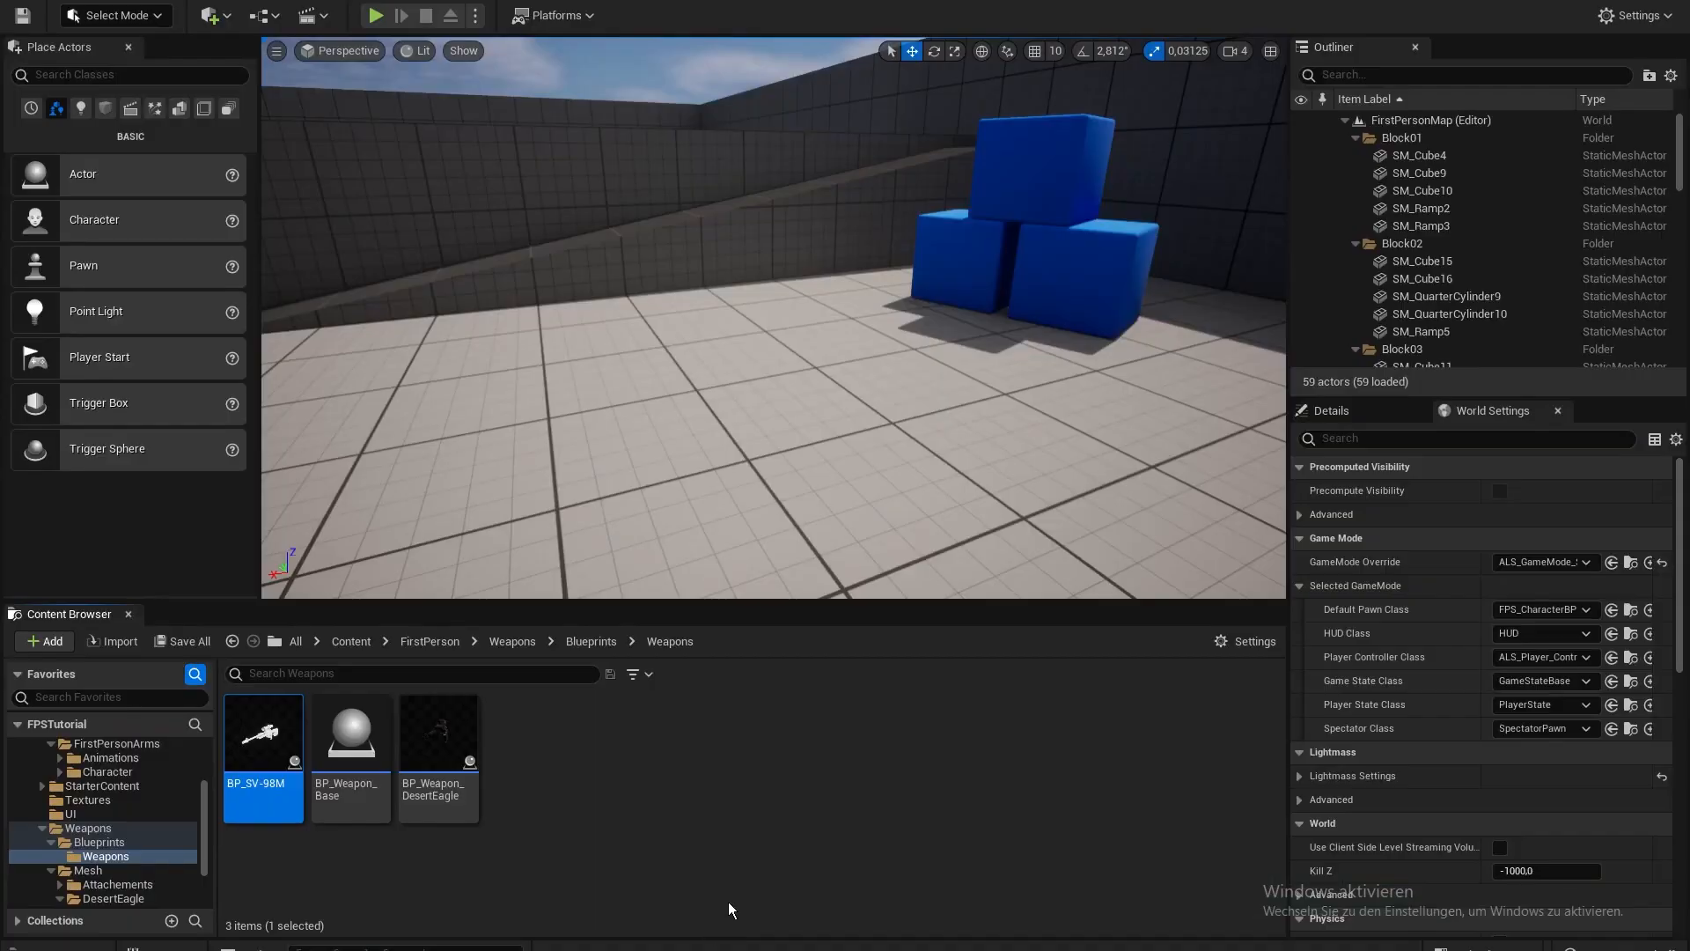
click(672, 722)
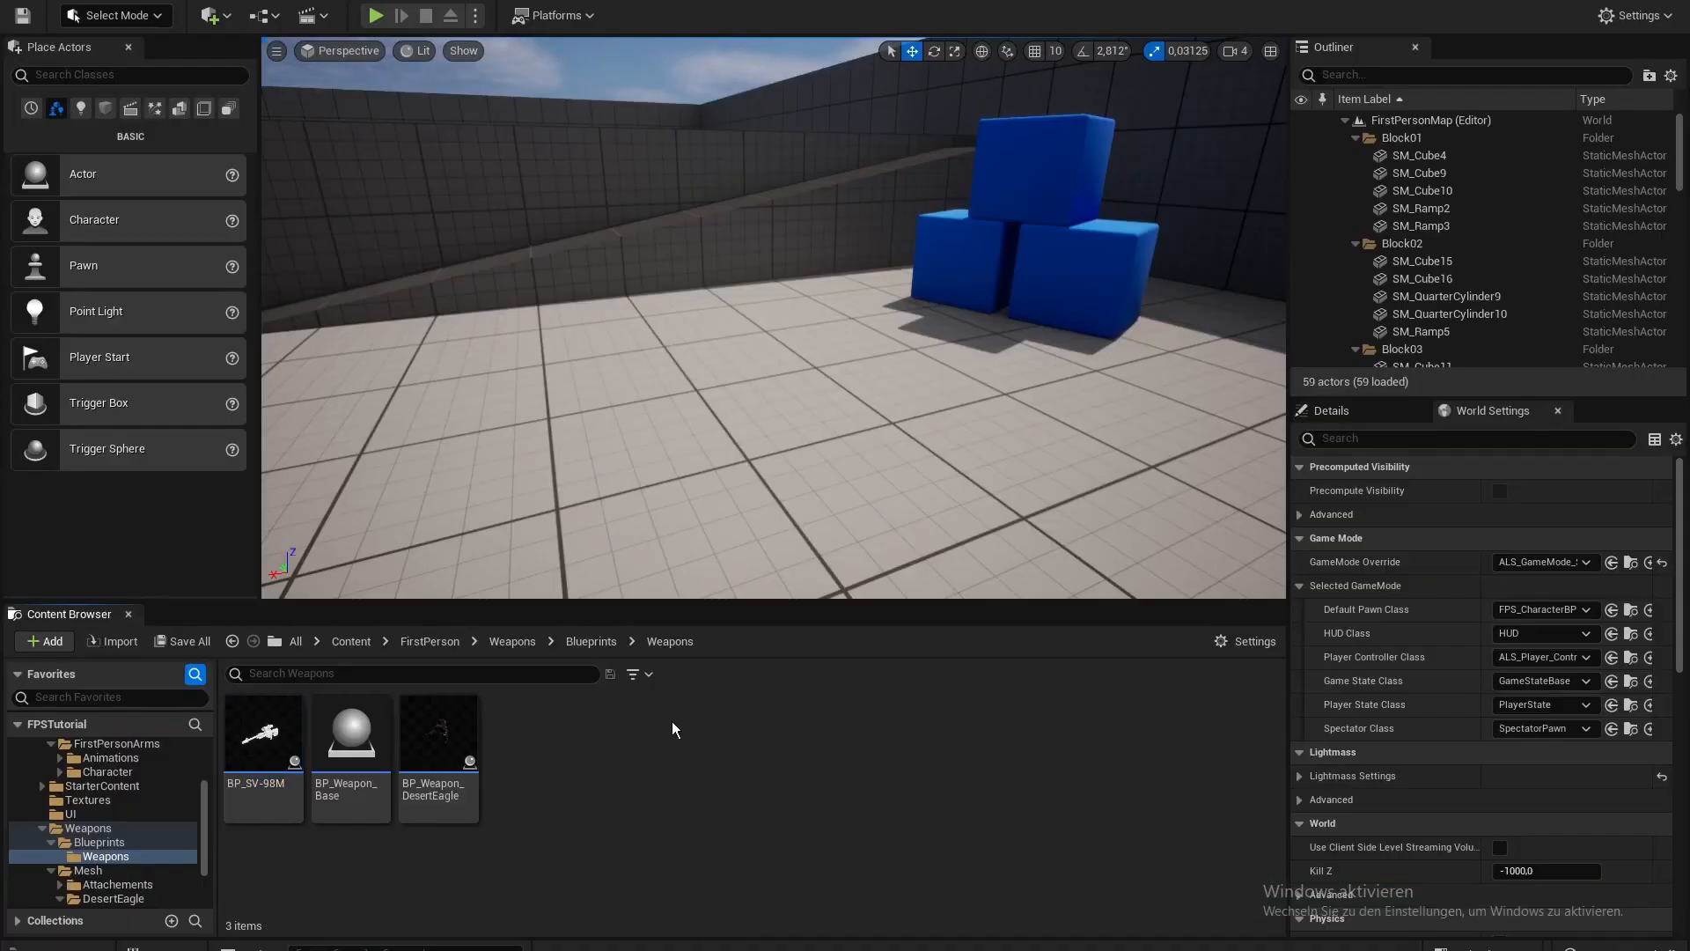
click(451, 641)
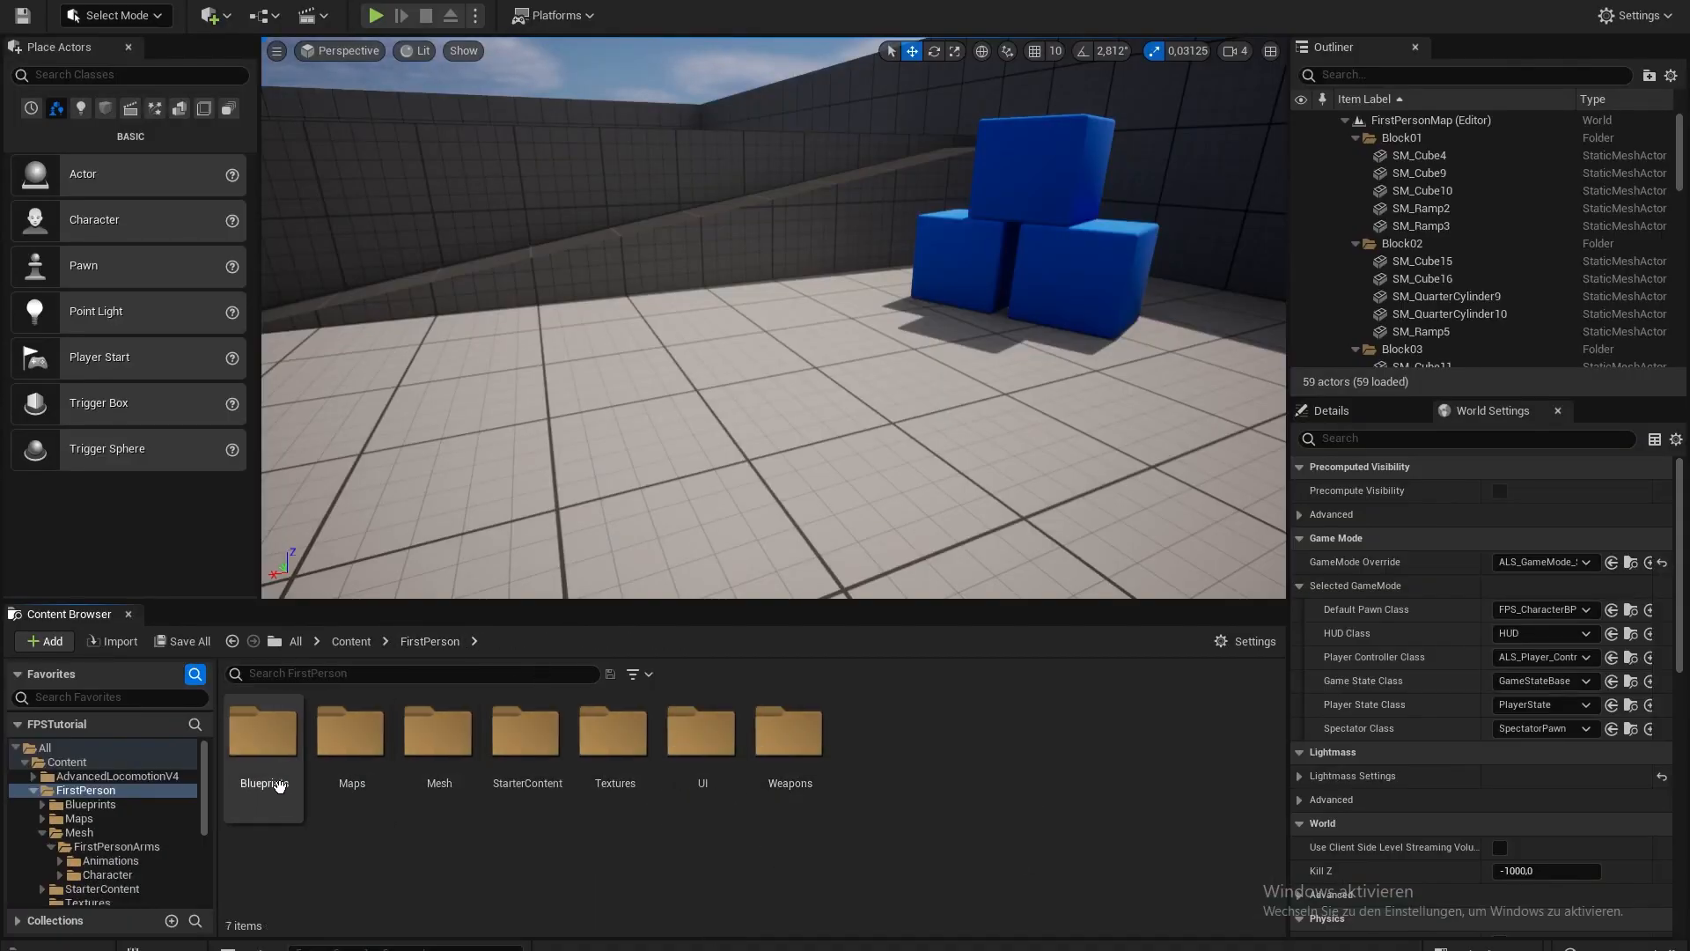
double_click(439, 735)
double_click(286, 779)
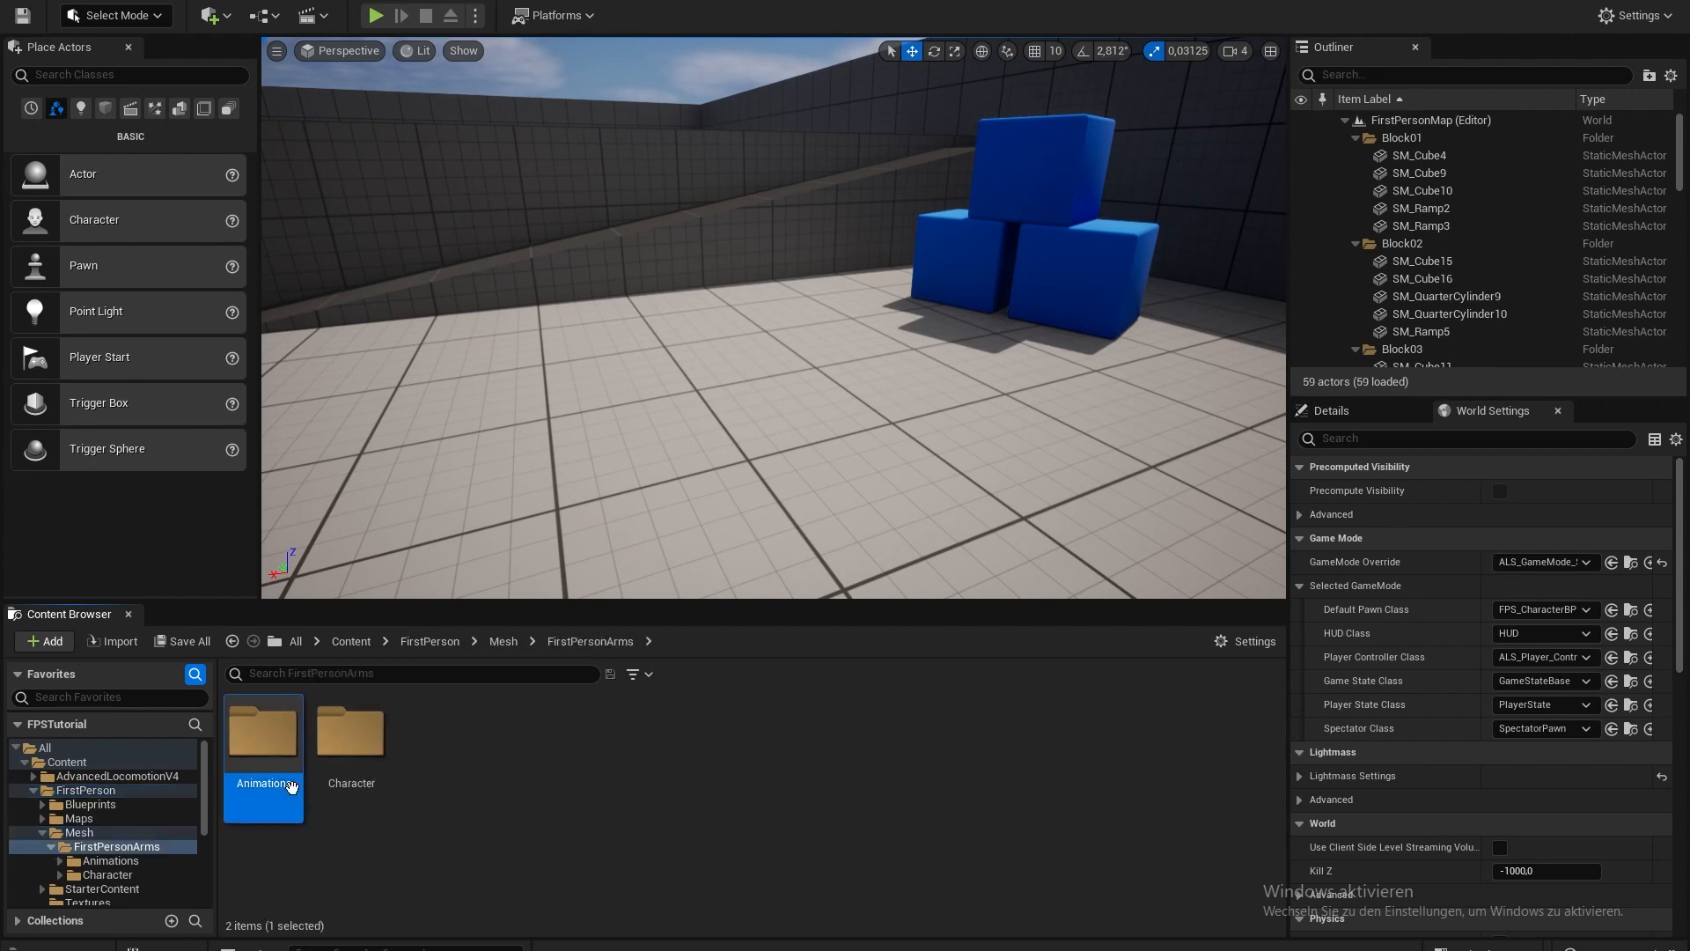
double_click(292, 786)
double_click(362, 788)
- Import FP_SV-98M_Draw.fbx and FP_SV-98M_Holster.fbx into the SV-98M folder, using SK_Mannequin_Arms_Skeleton for all files
click(275, 949)
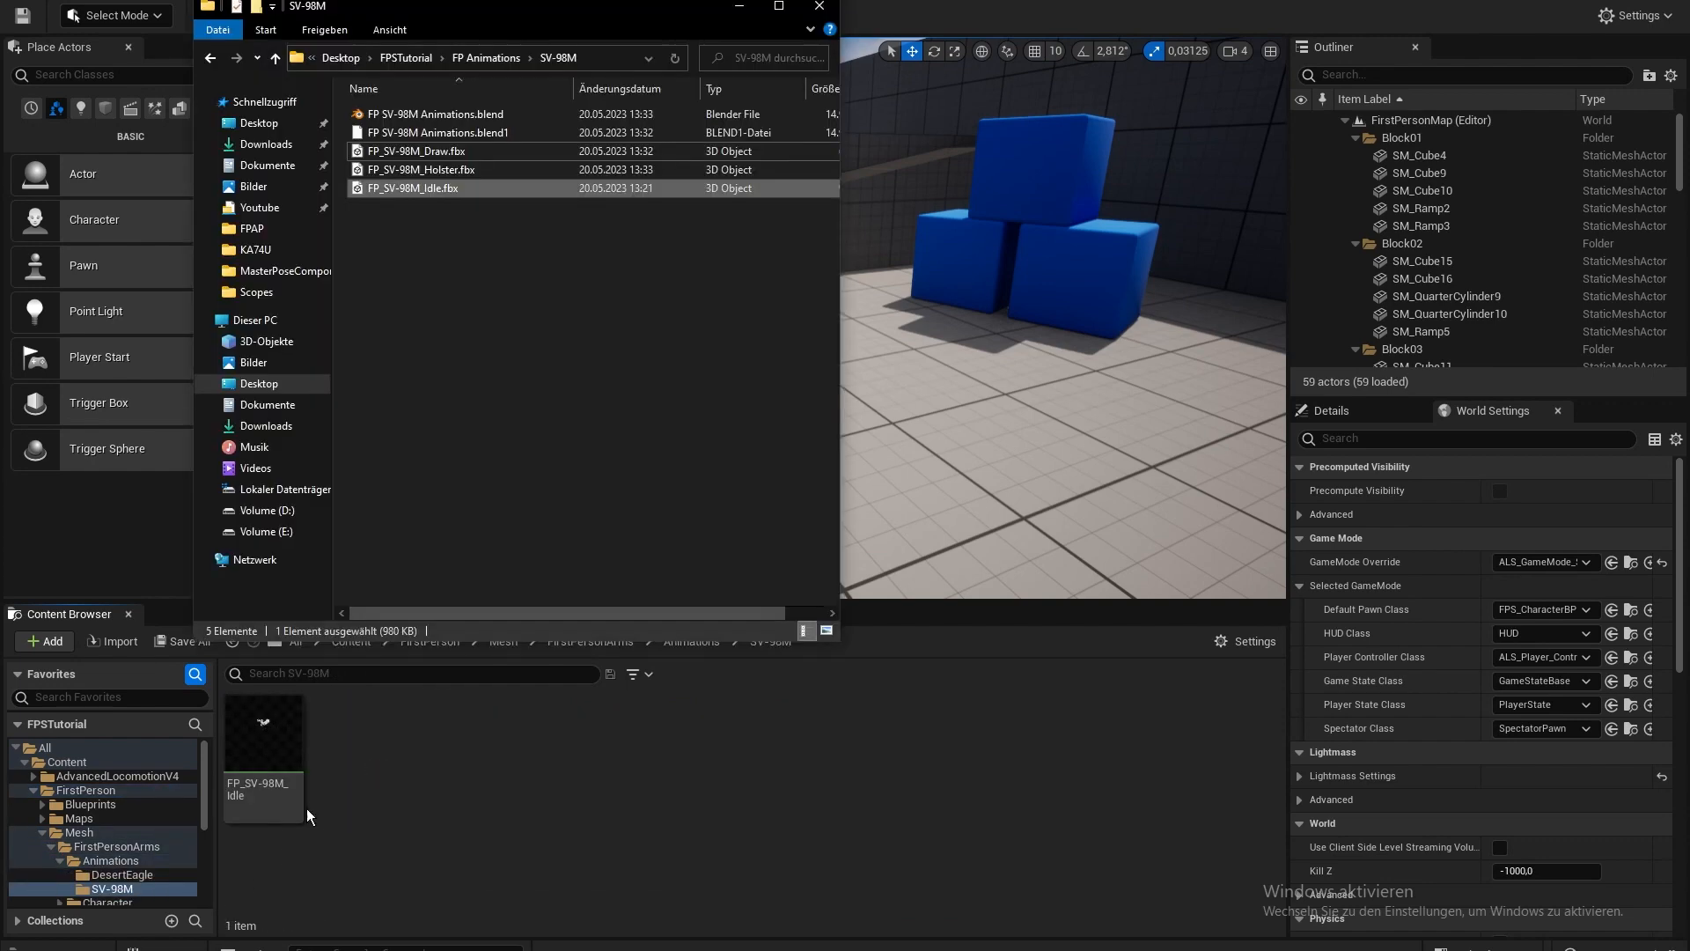
click(487, 258)
click(443, 170)
mouse_move(449, 154)
shift+mouse_down()
mouse_move(553, 164)
mouse_move(837, 707)
shift+mouse_up()
click(958, 250)
text(arms)
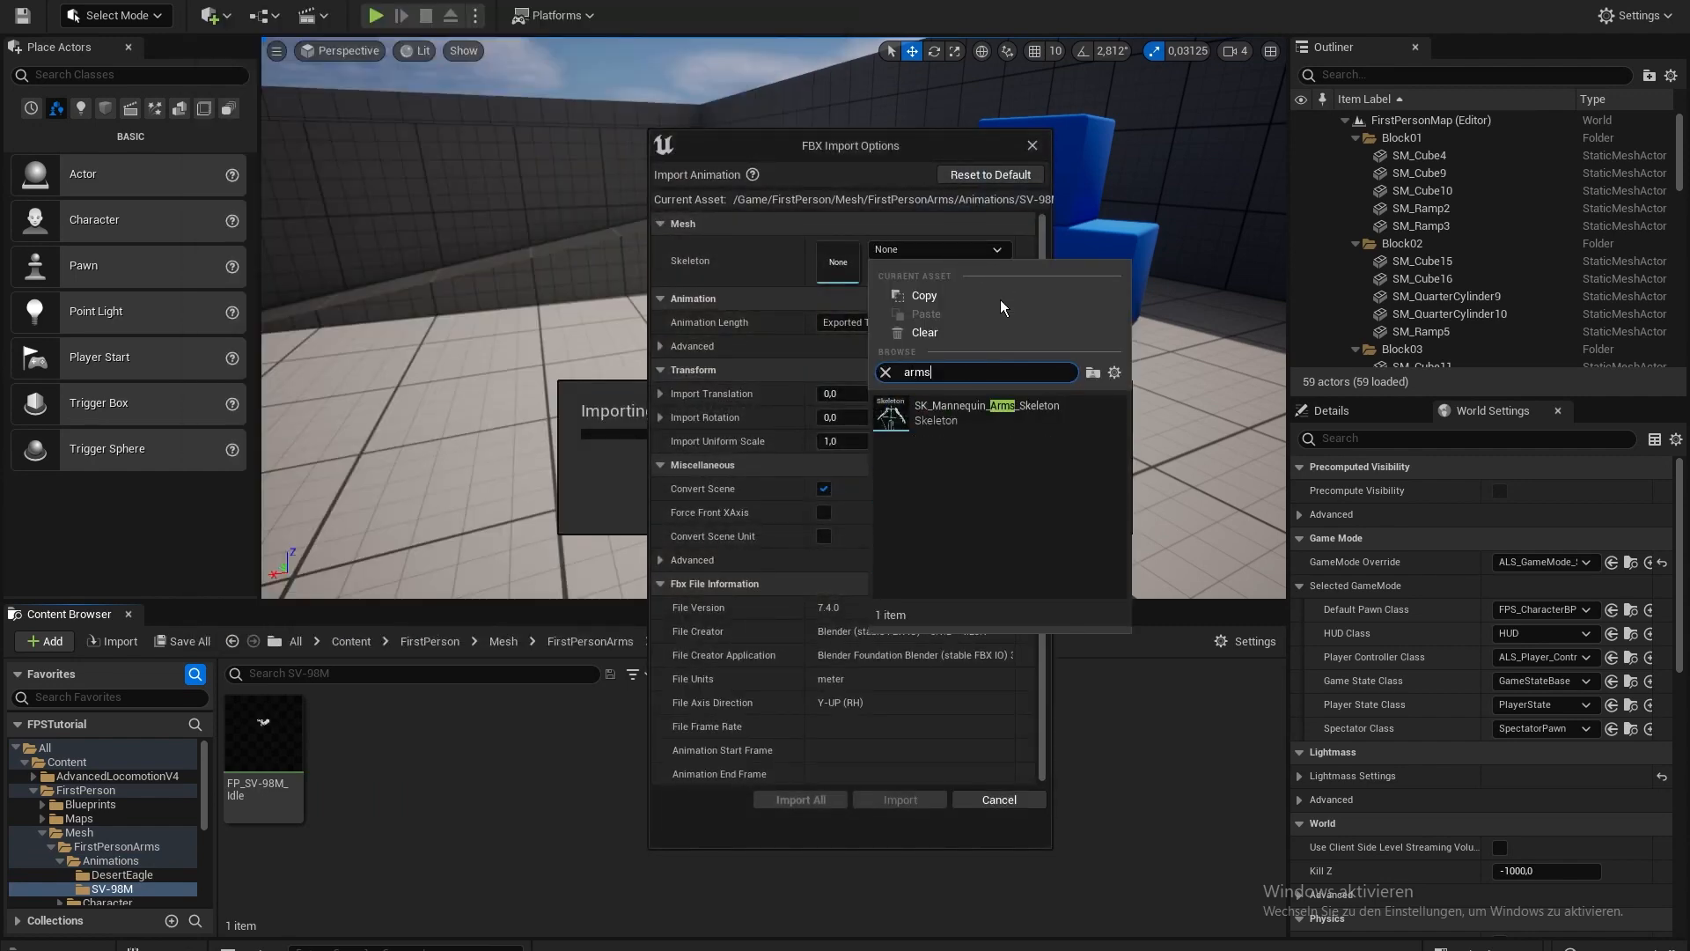
click(1005, 404)
click(810, 801)
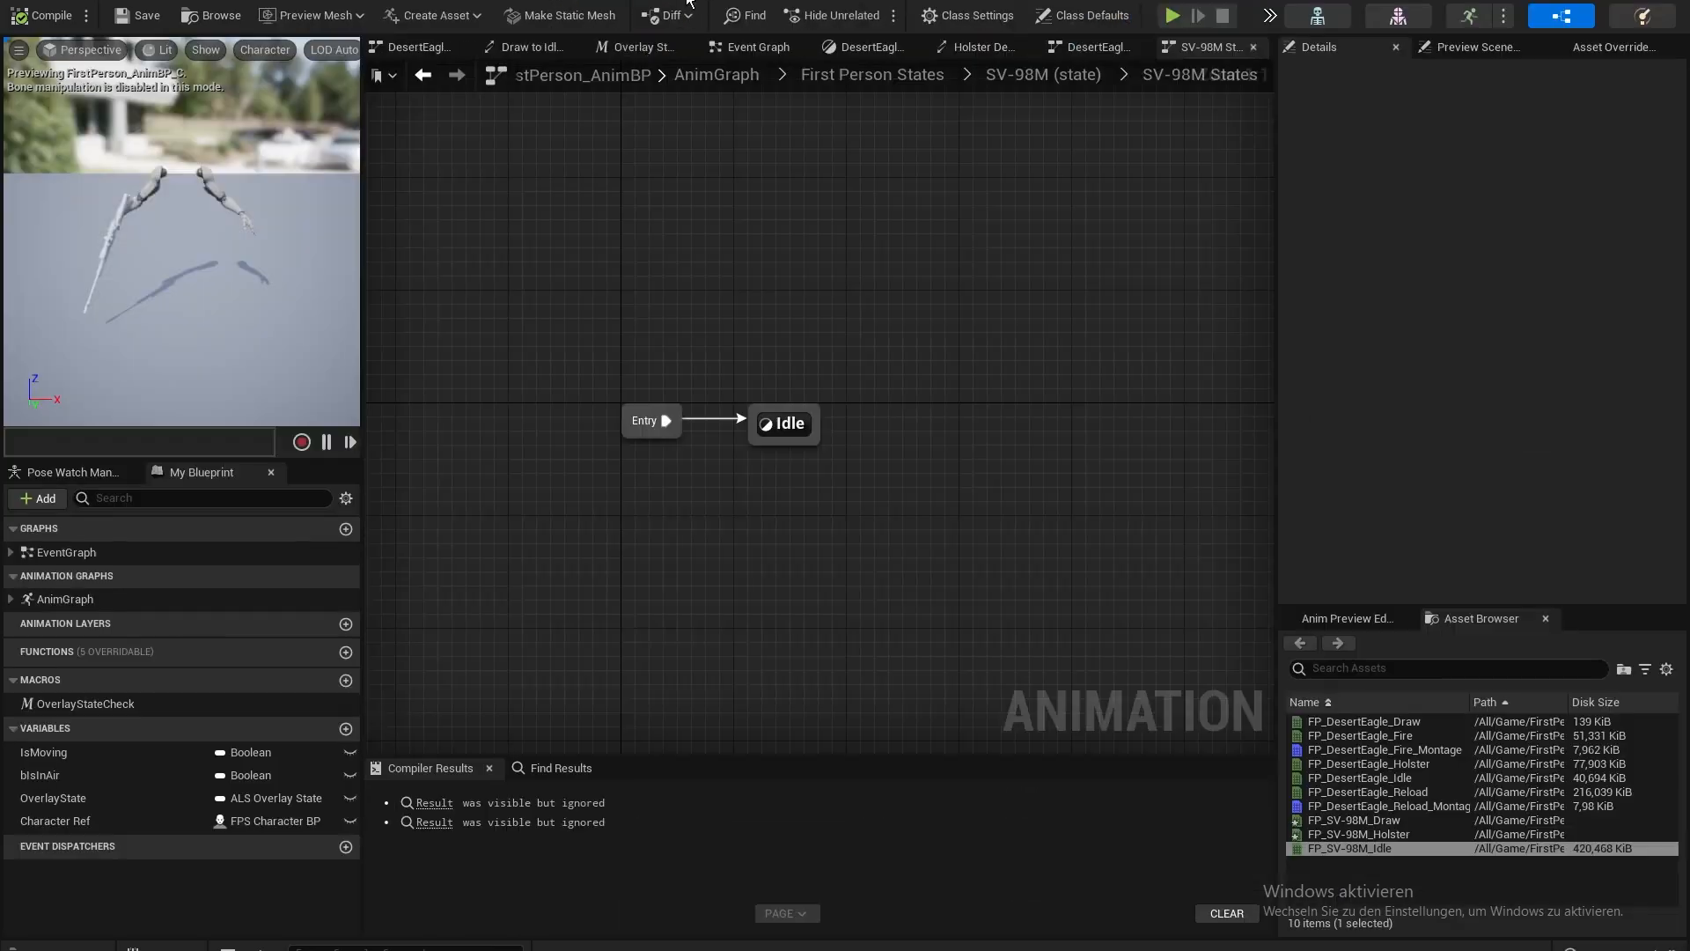
- In the SV-98M state machine, move Idle away from Entry and add a state named Draw between them, connected from Entry
drag(681, 447, 878, 446)
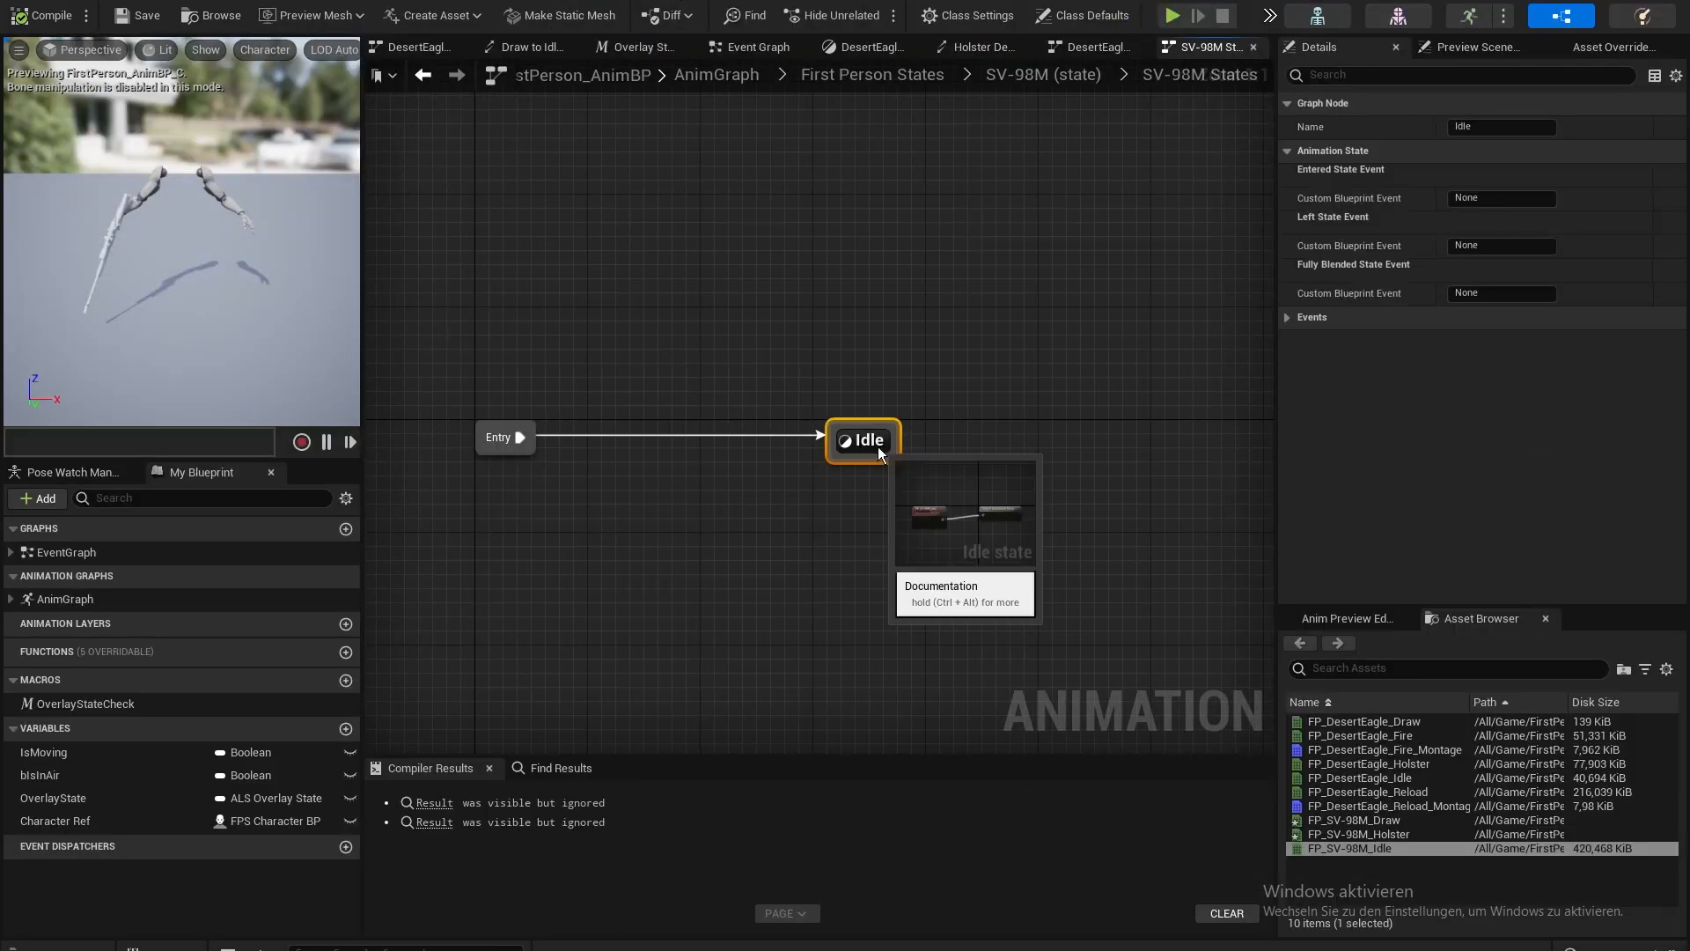
click(564, 466)
drag(585, 435, 586, 437)
click(655, 499)
text(Draw)
key(Return)
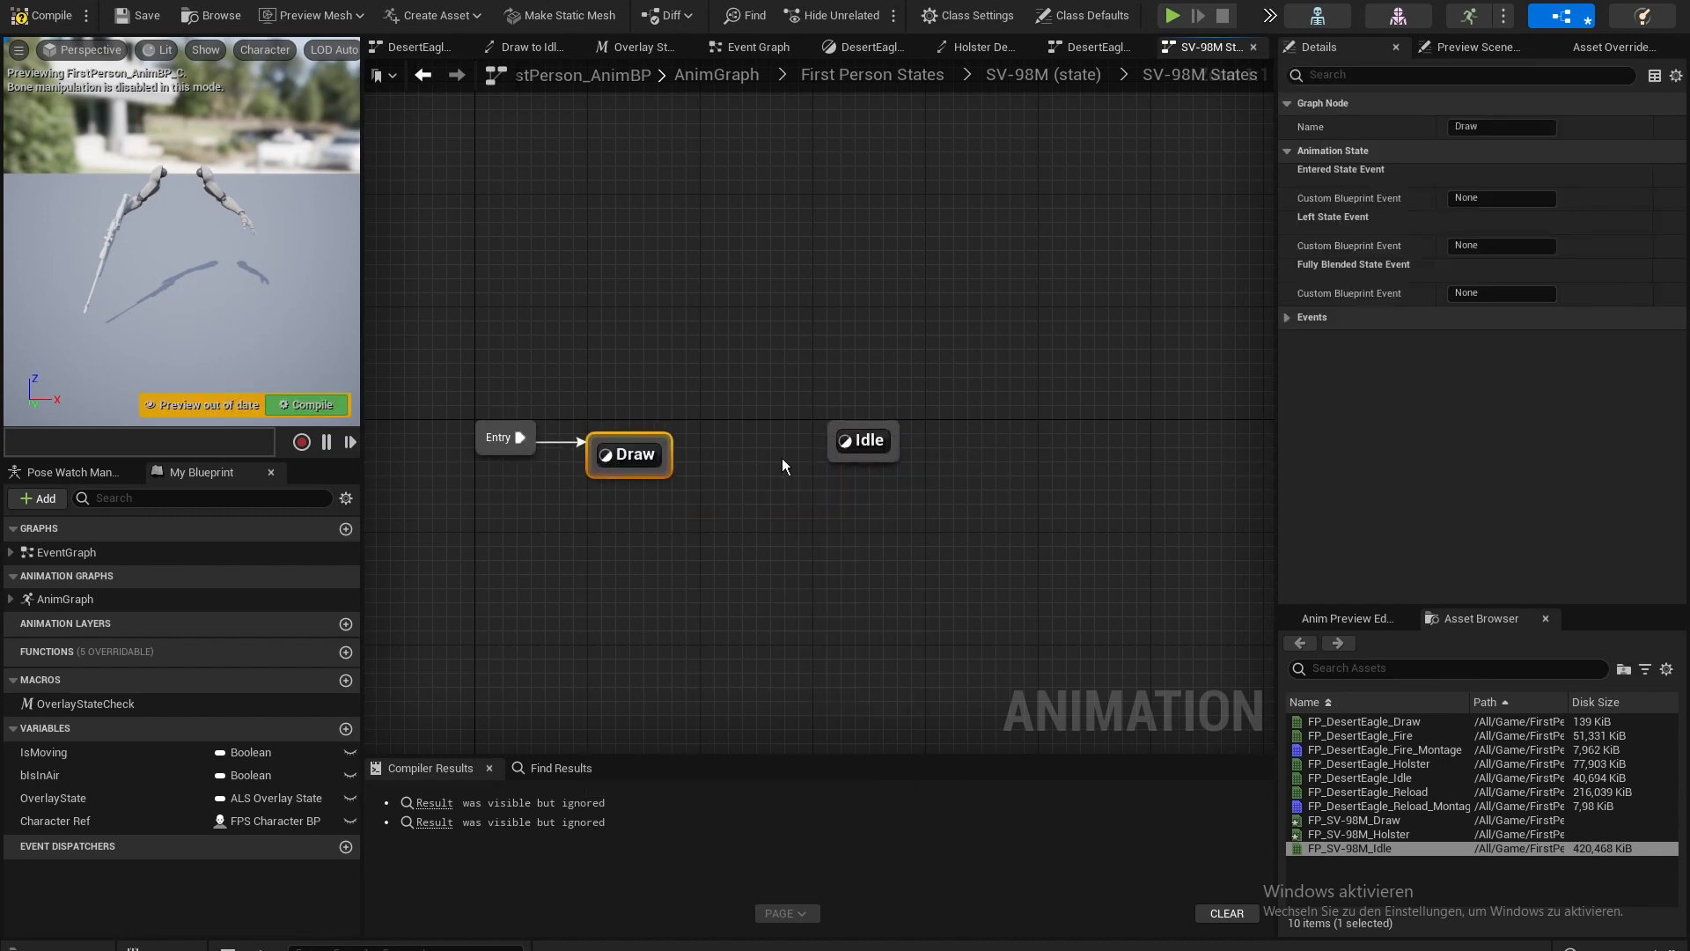
click(630, 449)
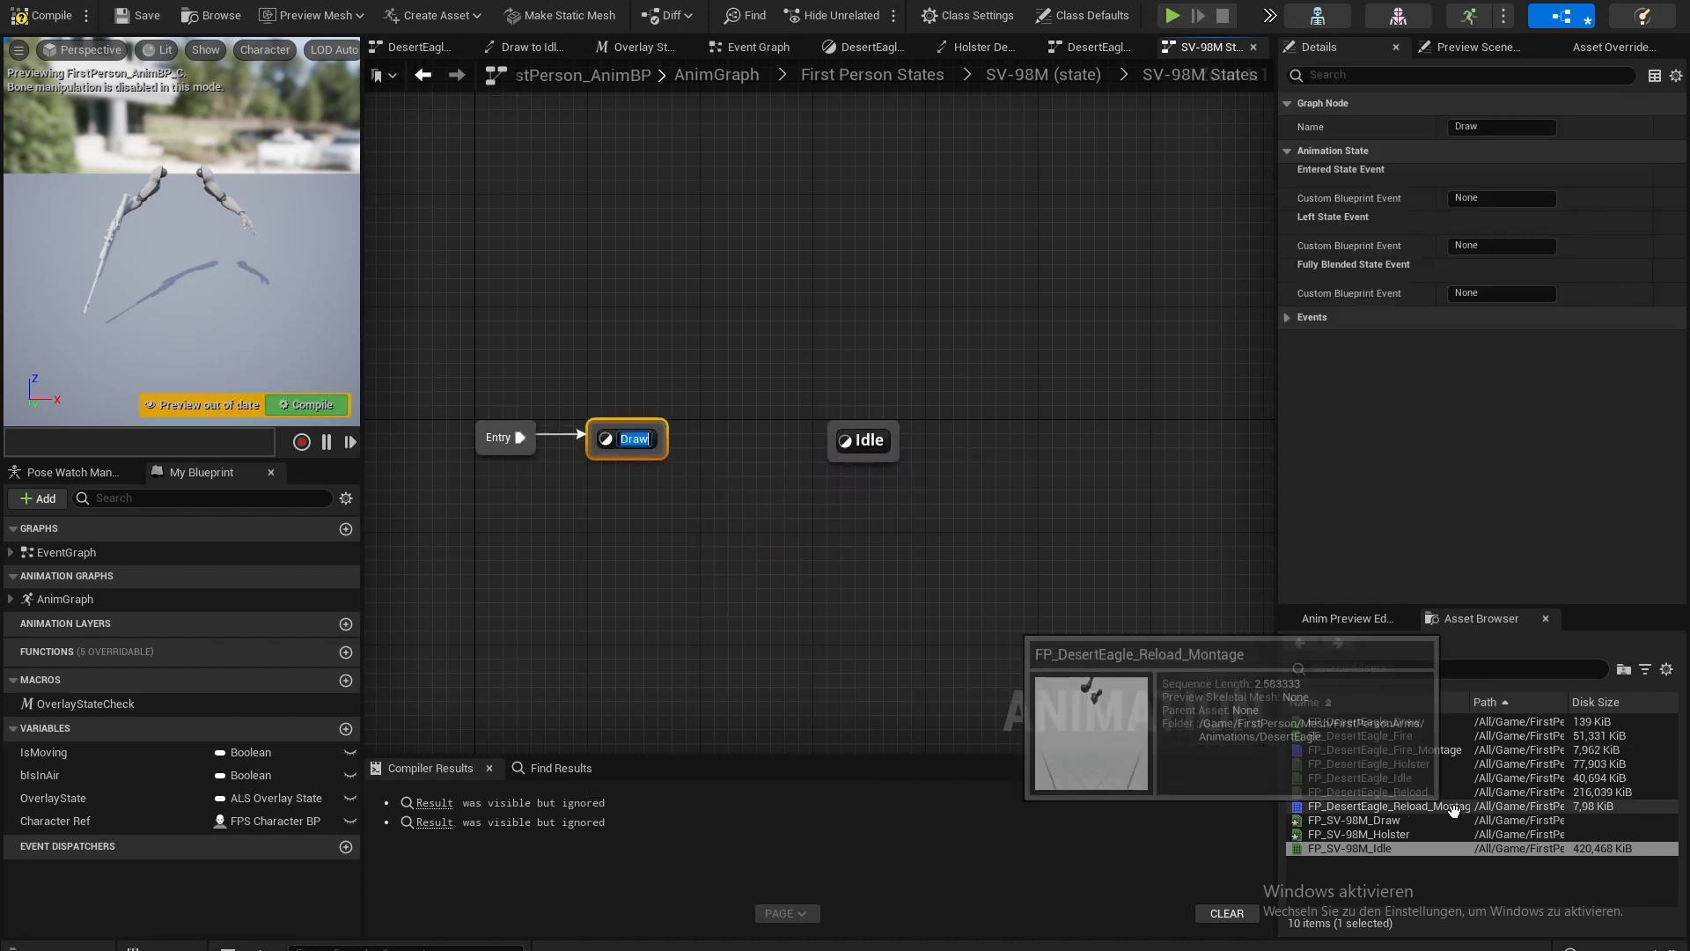
- Use the FP_SV-98M_Draw animation in the Draw state and add a transition from Draw to Idle
mouse_move(1356, 819)
mouse_down()
mouse_move(680, 490)
mouse_move(685, 446)
mouse_move(667, 441)
mouse_move(847, 456)
mouse_up()
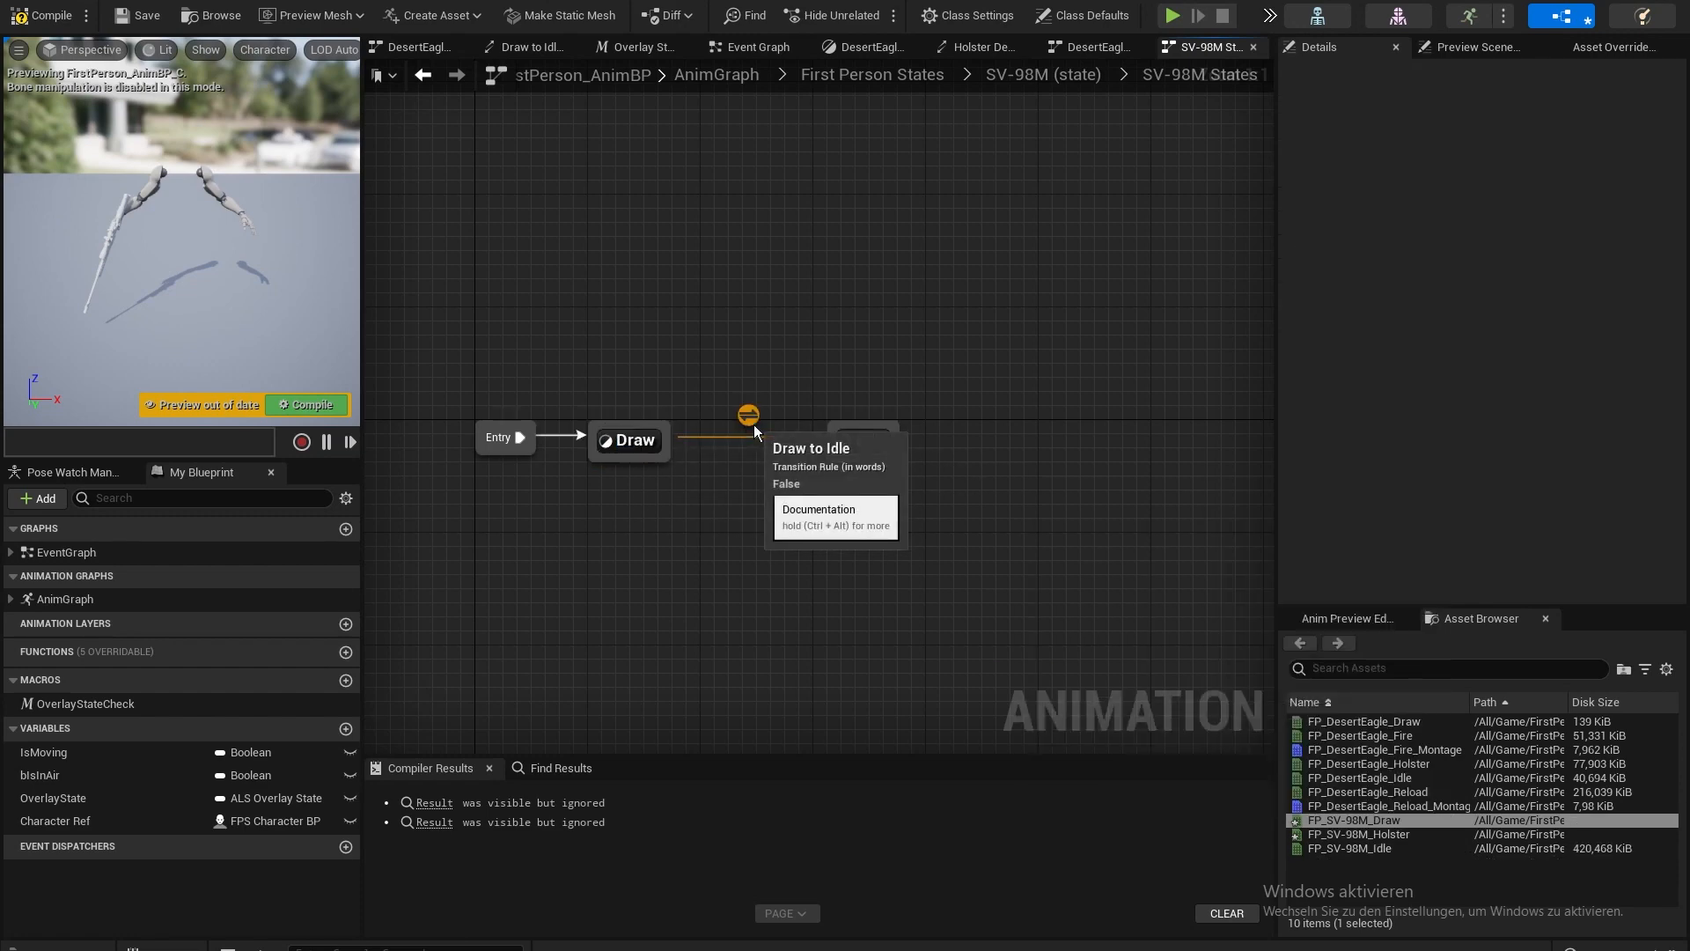
double_click(750, 418)
right_click(528, 292)
text(timer remaining)
key(Return)
click(586, 368)
key(Delete)
- Add a Time Remaining (FP_SV-98M_Draw) node to the Draw to Idle transition rule
right_click(530, 299)
text(time rema)
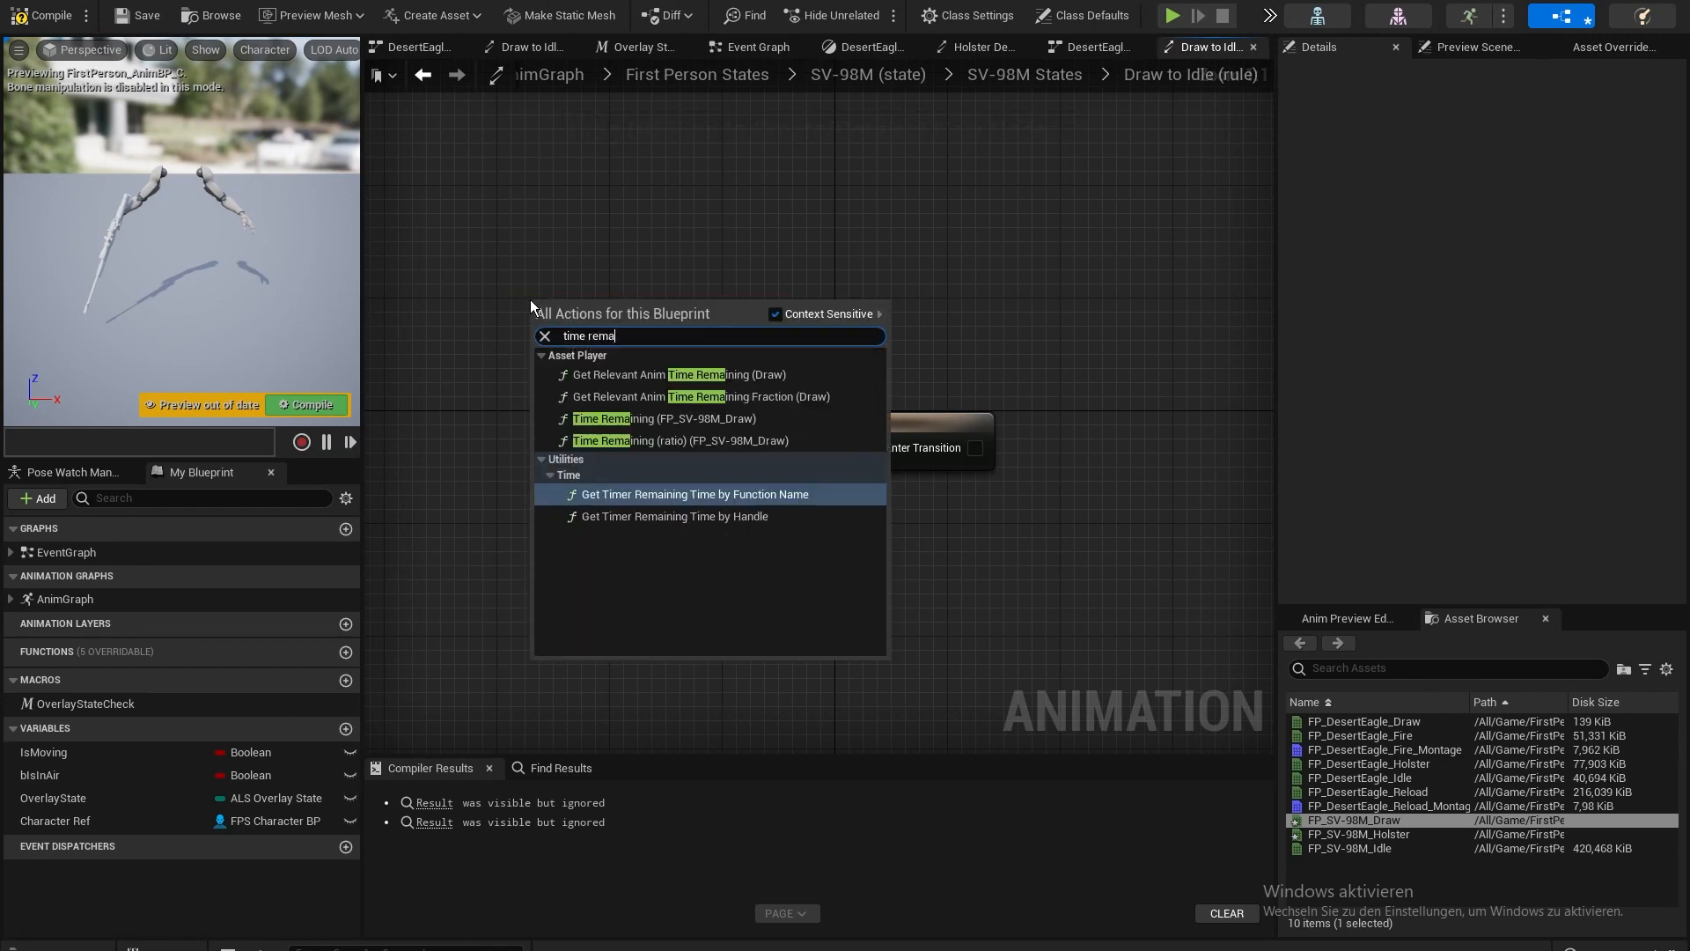
text(i)
key(Up)
key(Up)
key(Return)
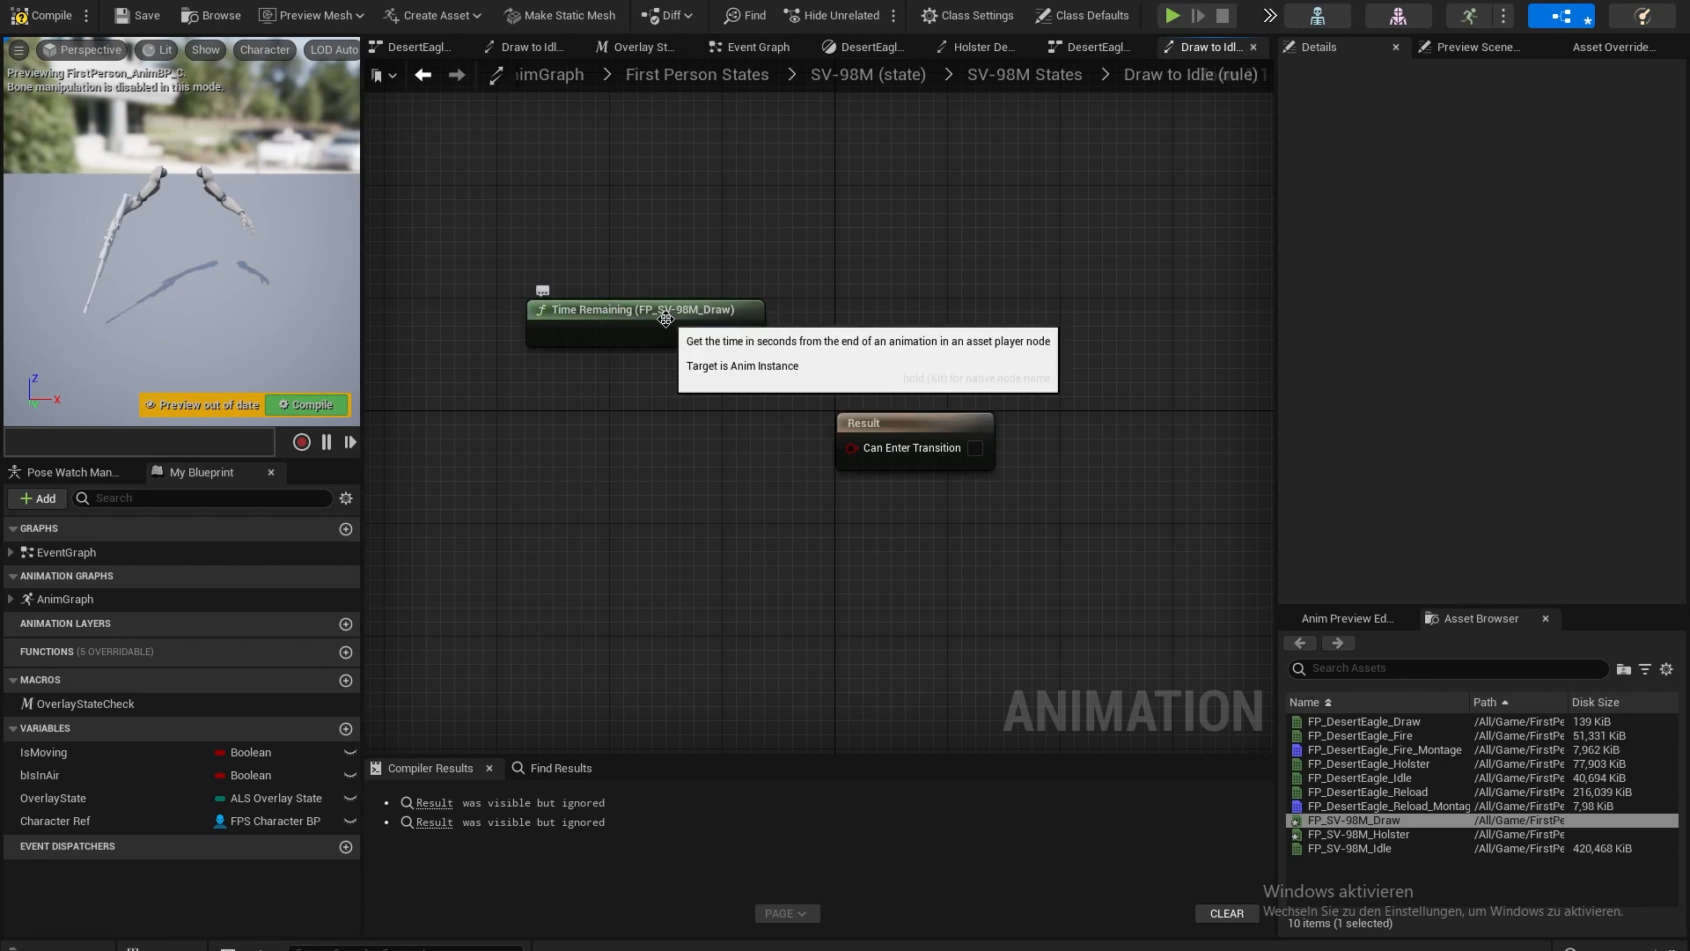
- Allow the Draw to Idle transition when the remaining time is less than 0.2, and compile the blueprint
drag(748, 334, 575, 419)
text(<)
click(640, 526)
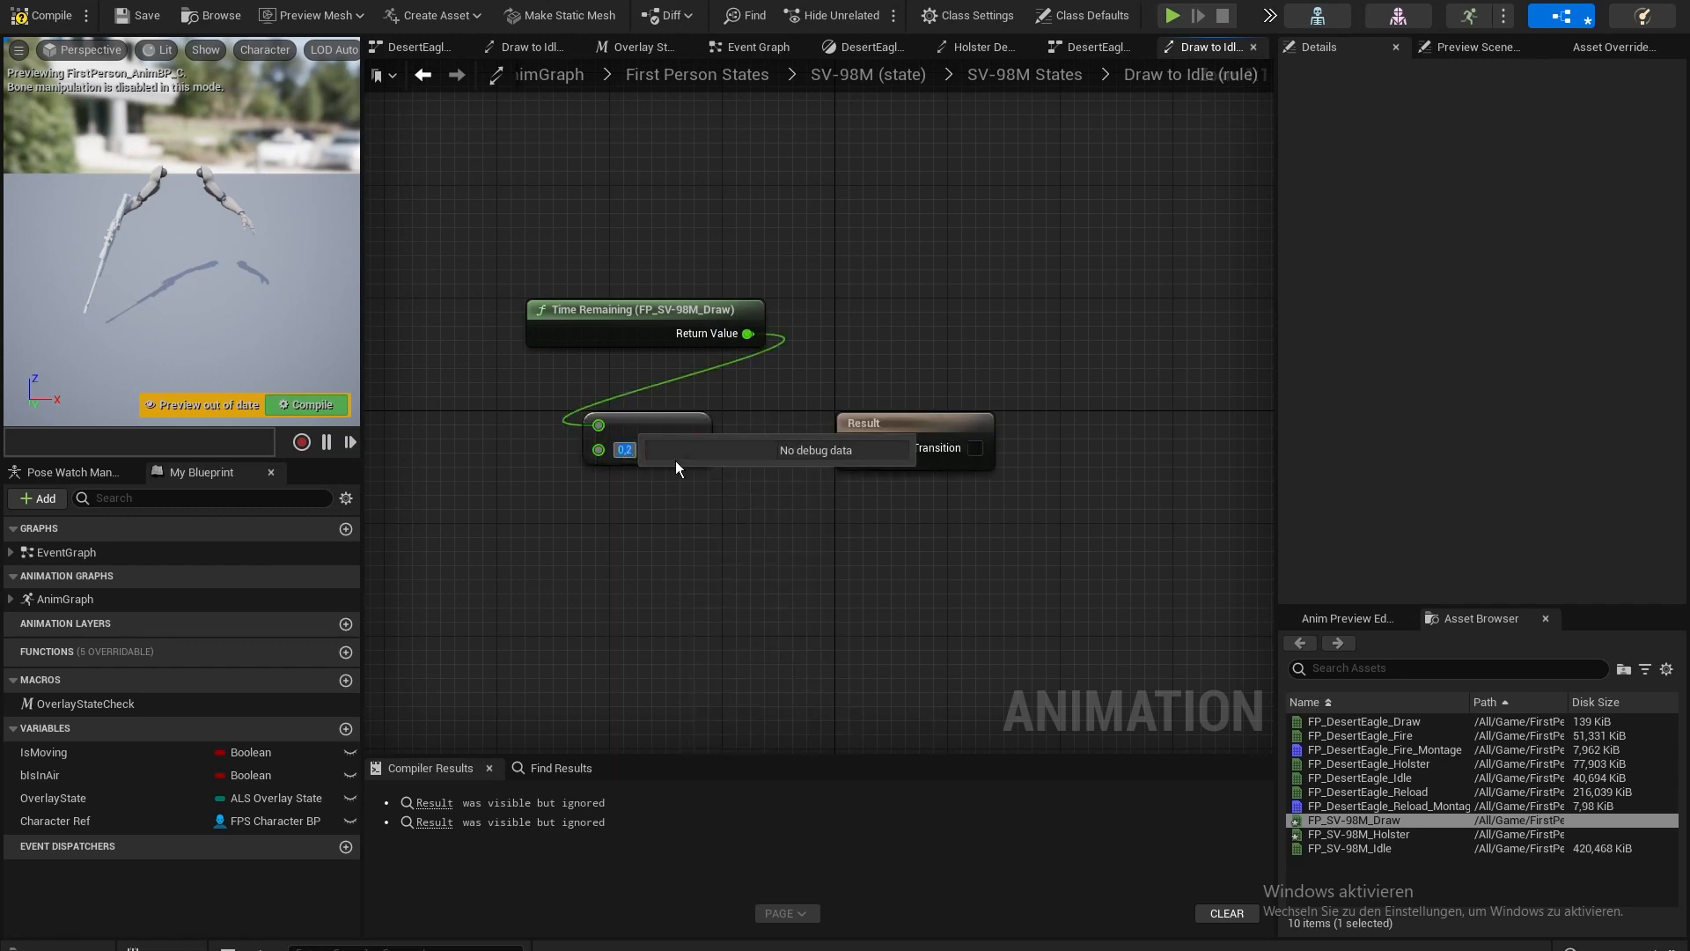
drag(696, 438, 854, 449)
click(1010, 77)
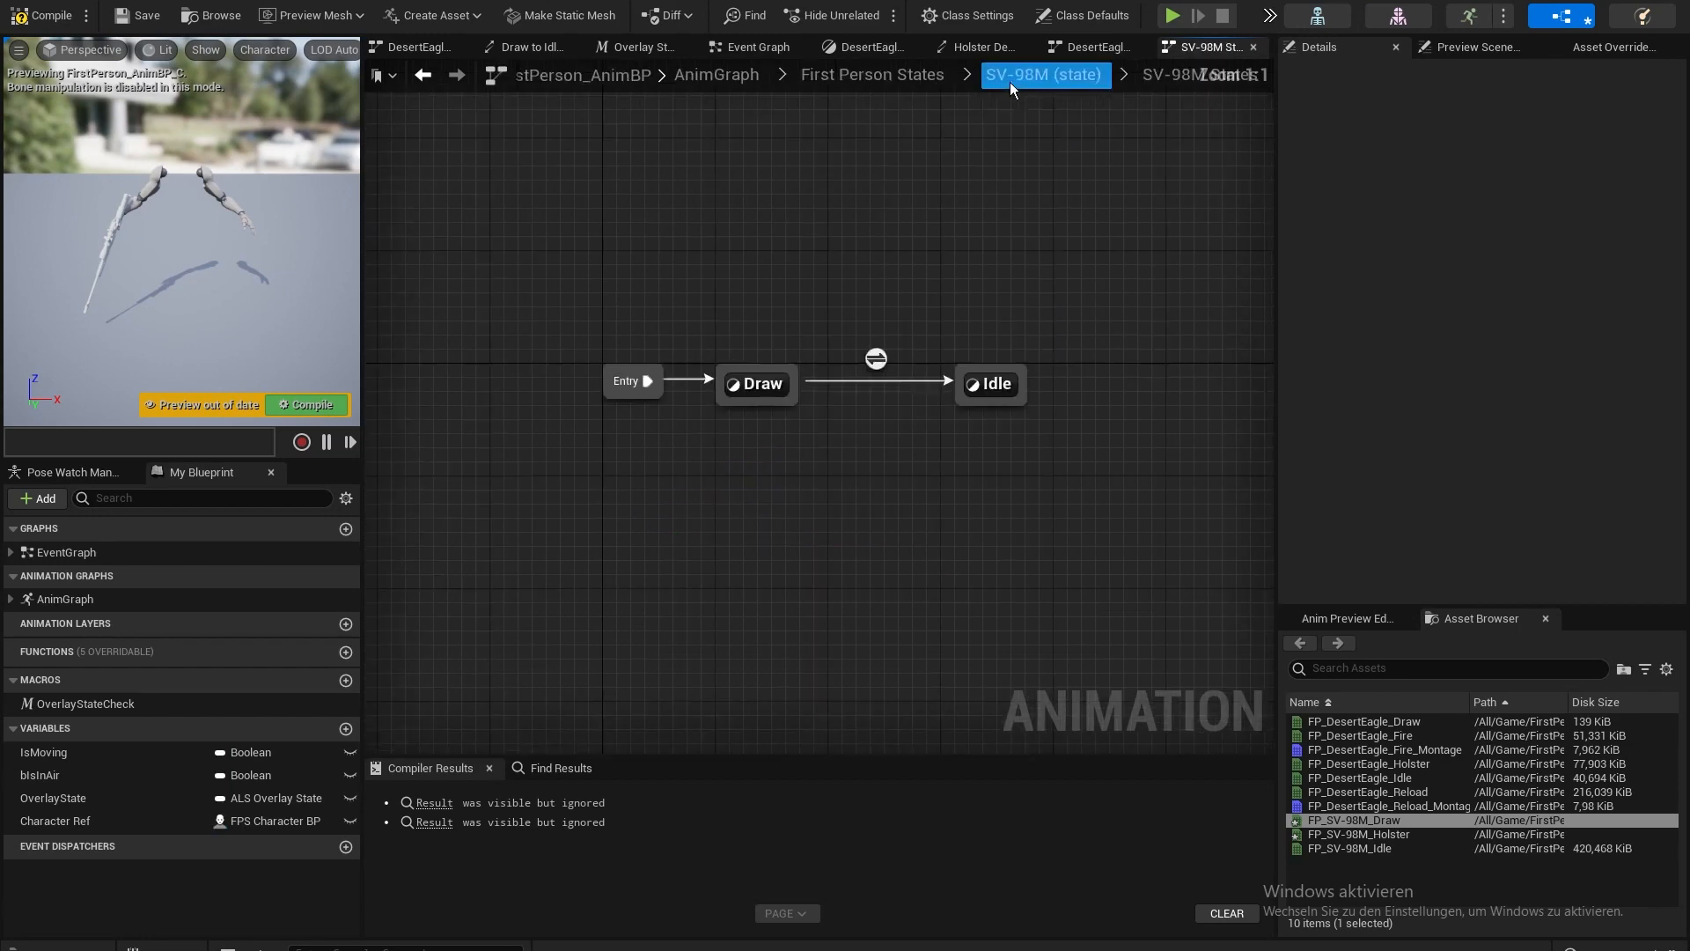
click(42, 15)
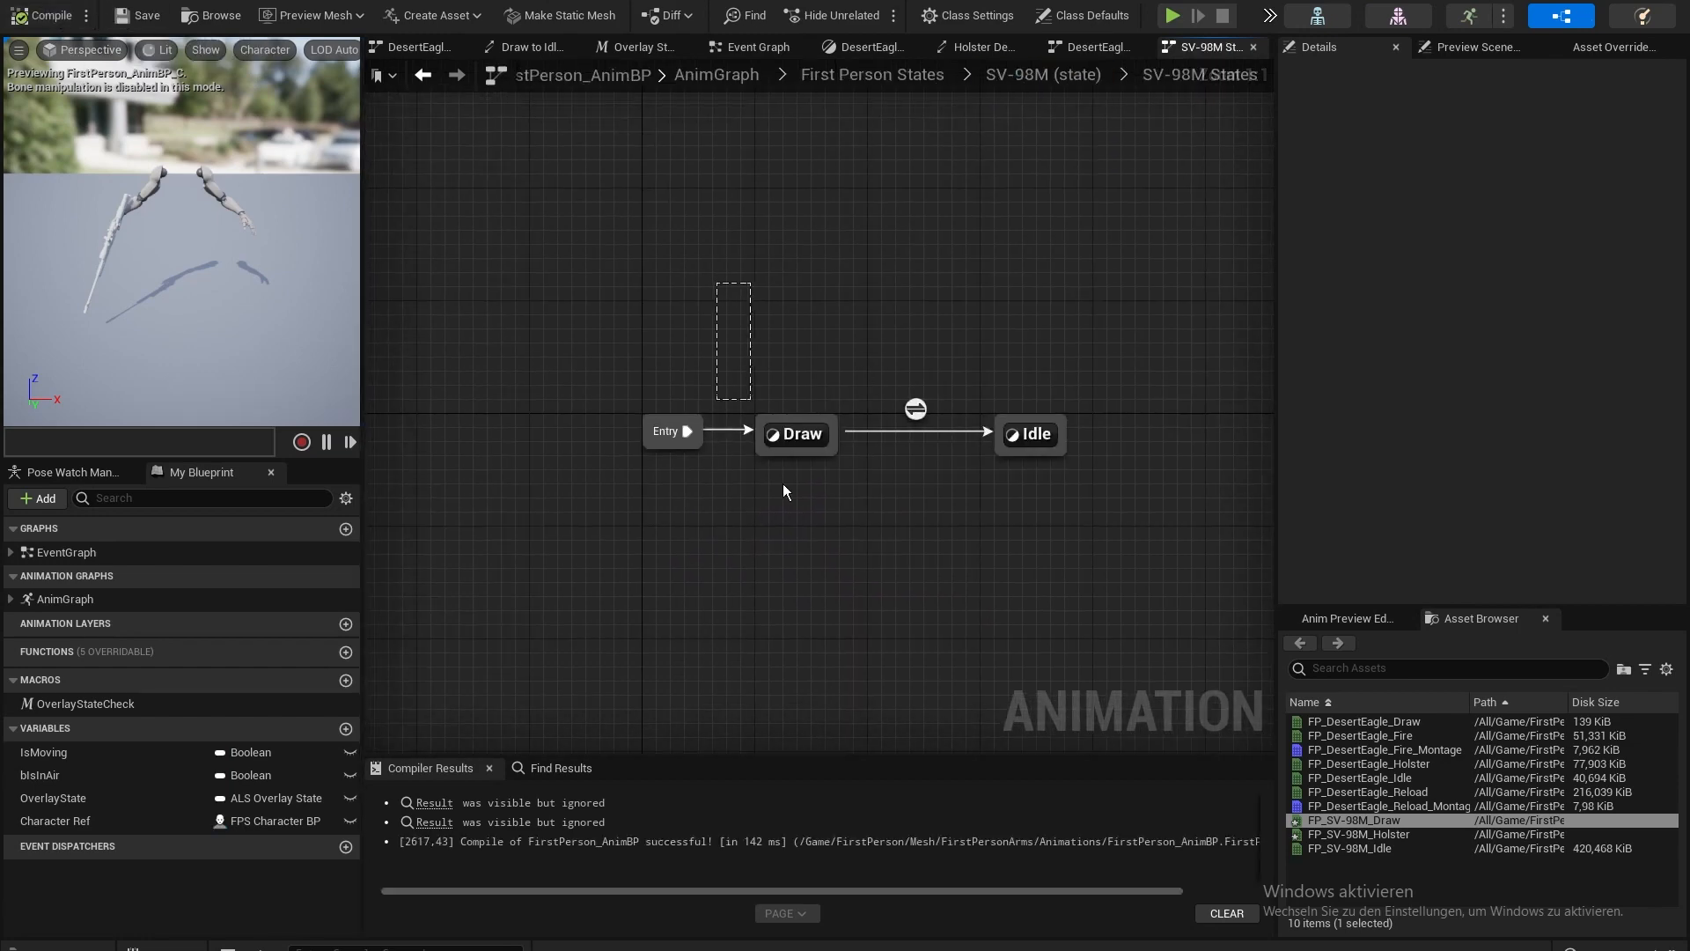
- In First Person States, add a state named SV-98M Holster with a transition from the SV-98M state
click(1040, 72)
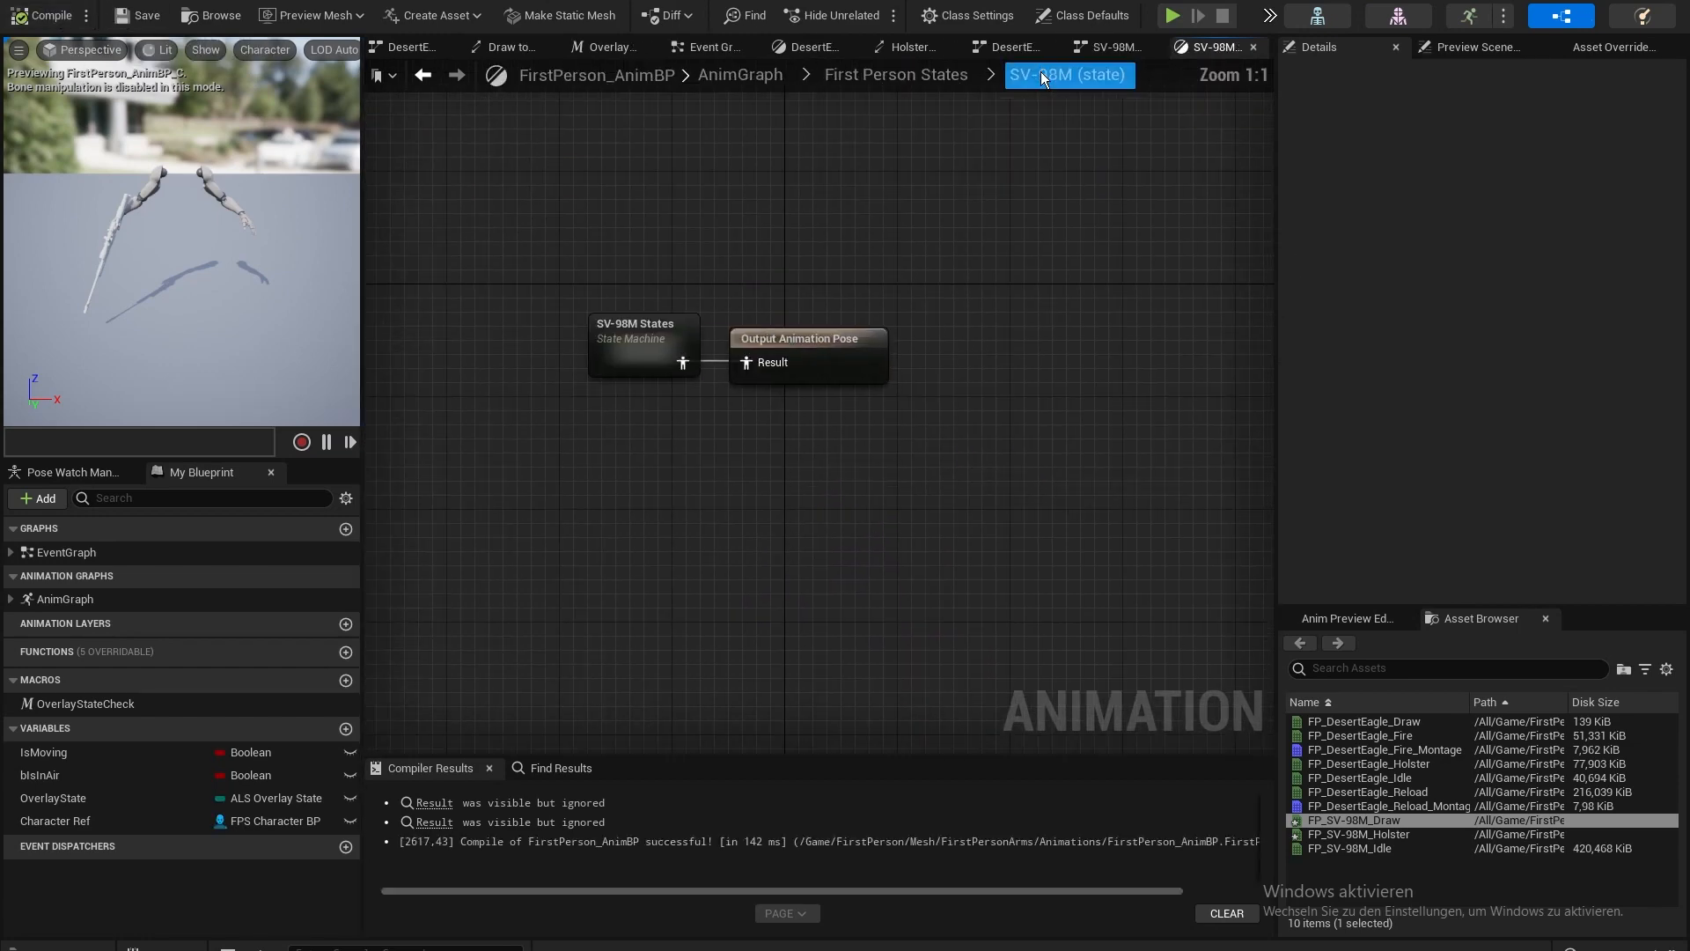
click(915, 88)
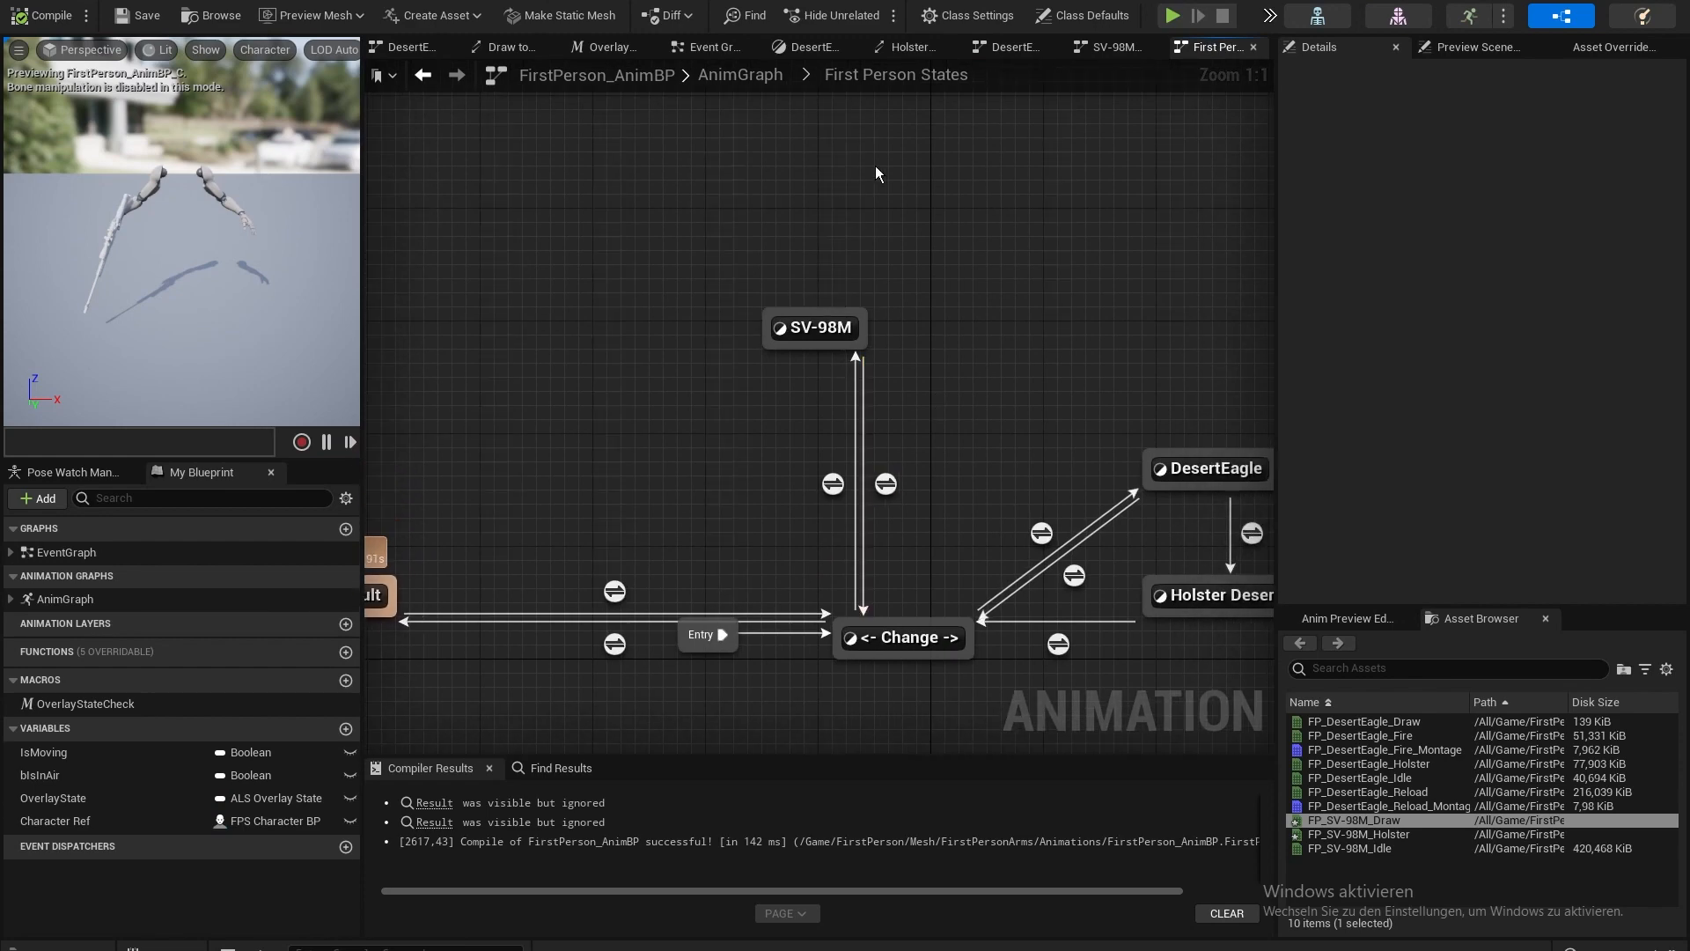
drag(885, 336, 808, 359)
click(884, 423)
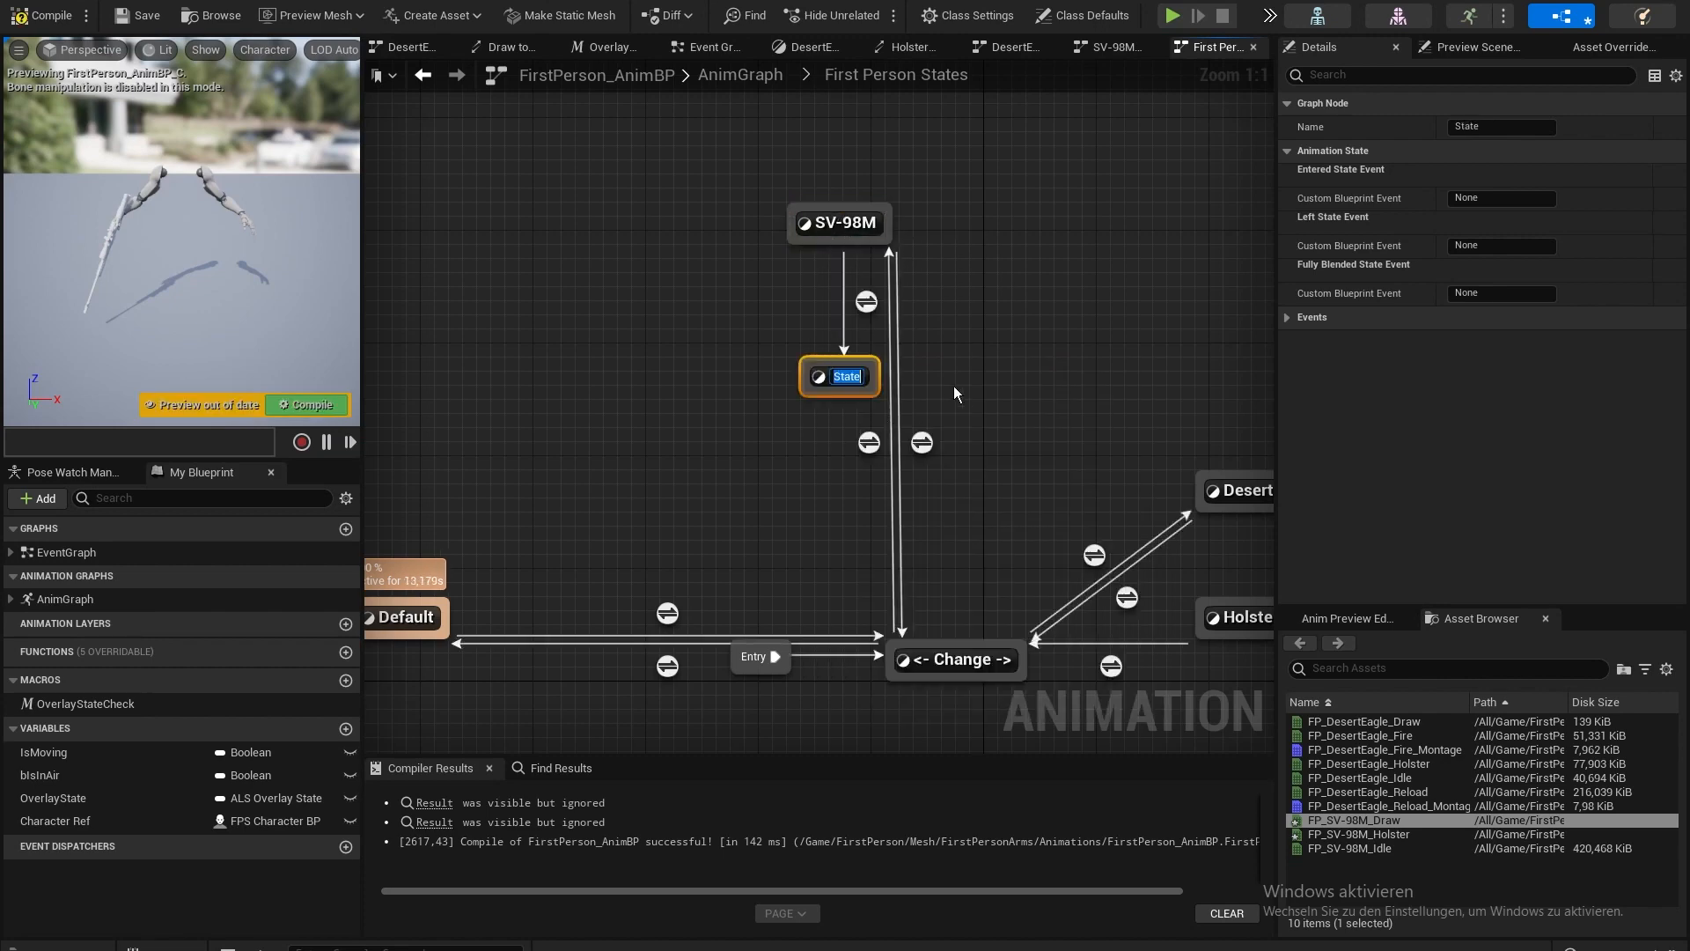
text(SV-98M HG)
key(BackSpace)
text(olster)
key(Return)
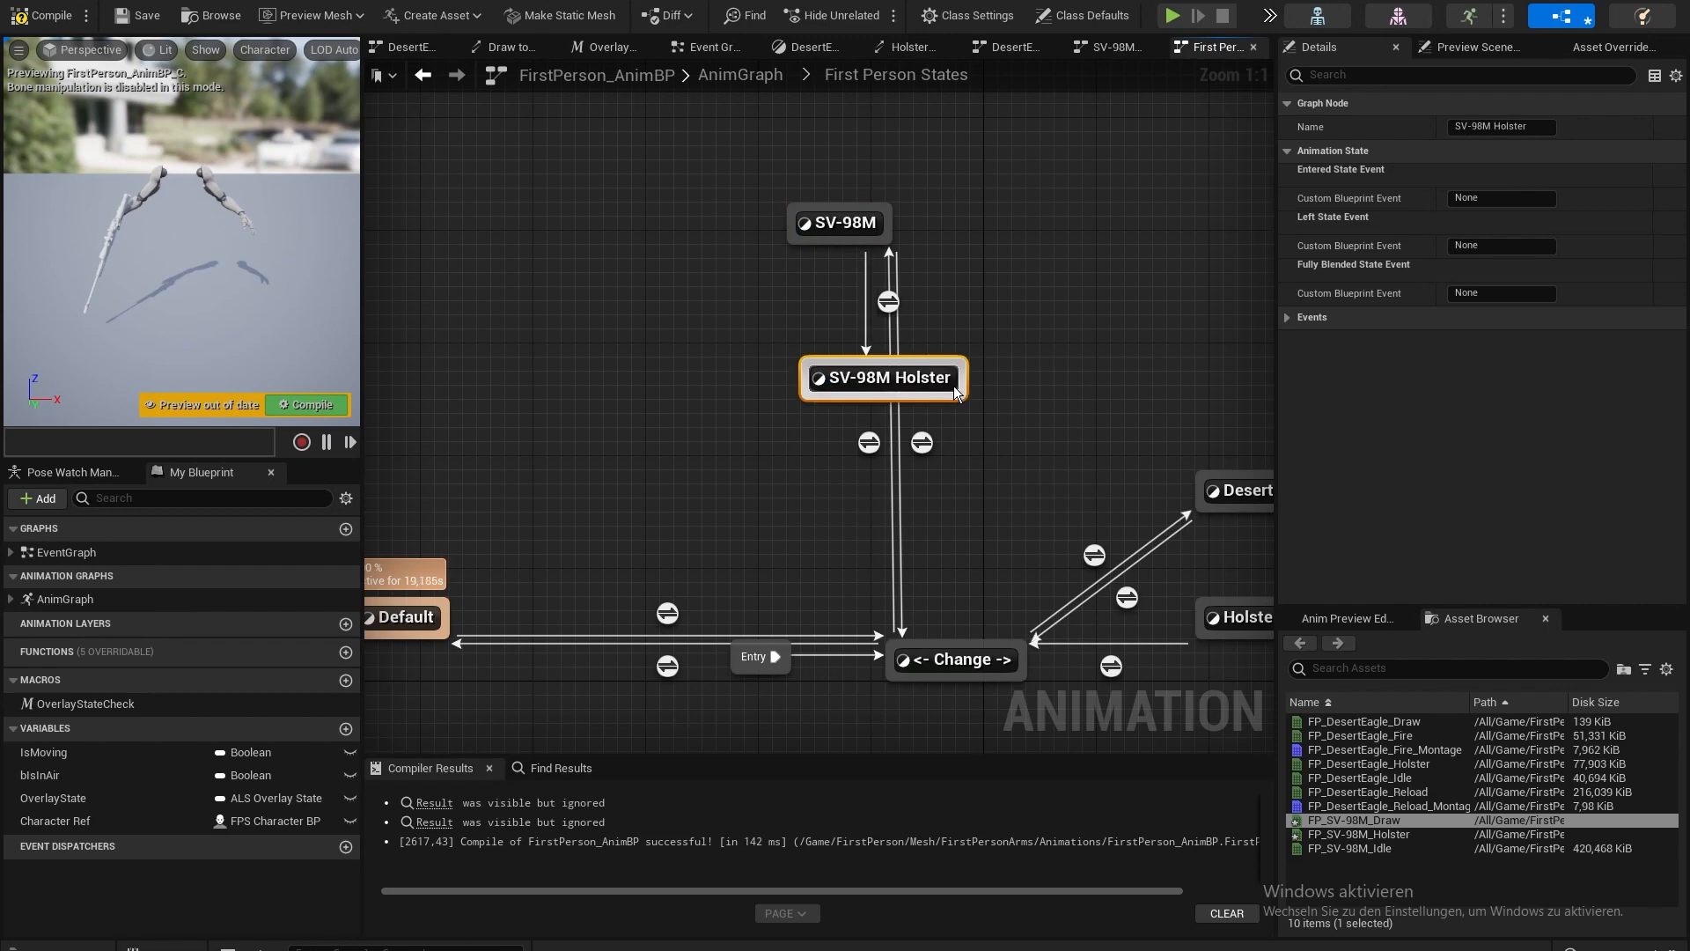
- Use FP_SV-98M_Holster in the SV-98M Holster state, linked to <- Change ->, and move the state clear of the other transitions
click(1356, 833)
drag(1355, 834, 897, 643)
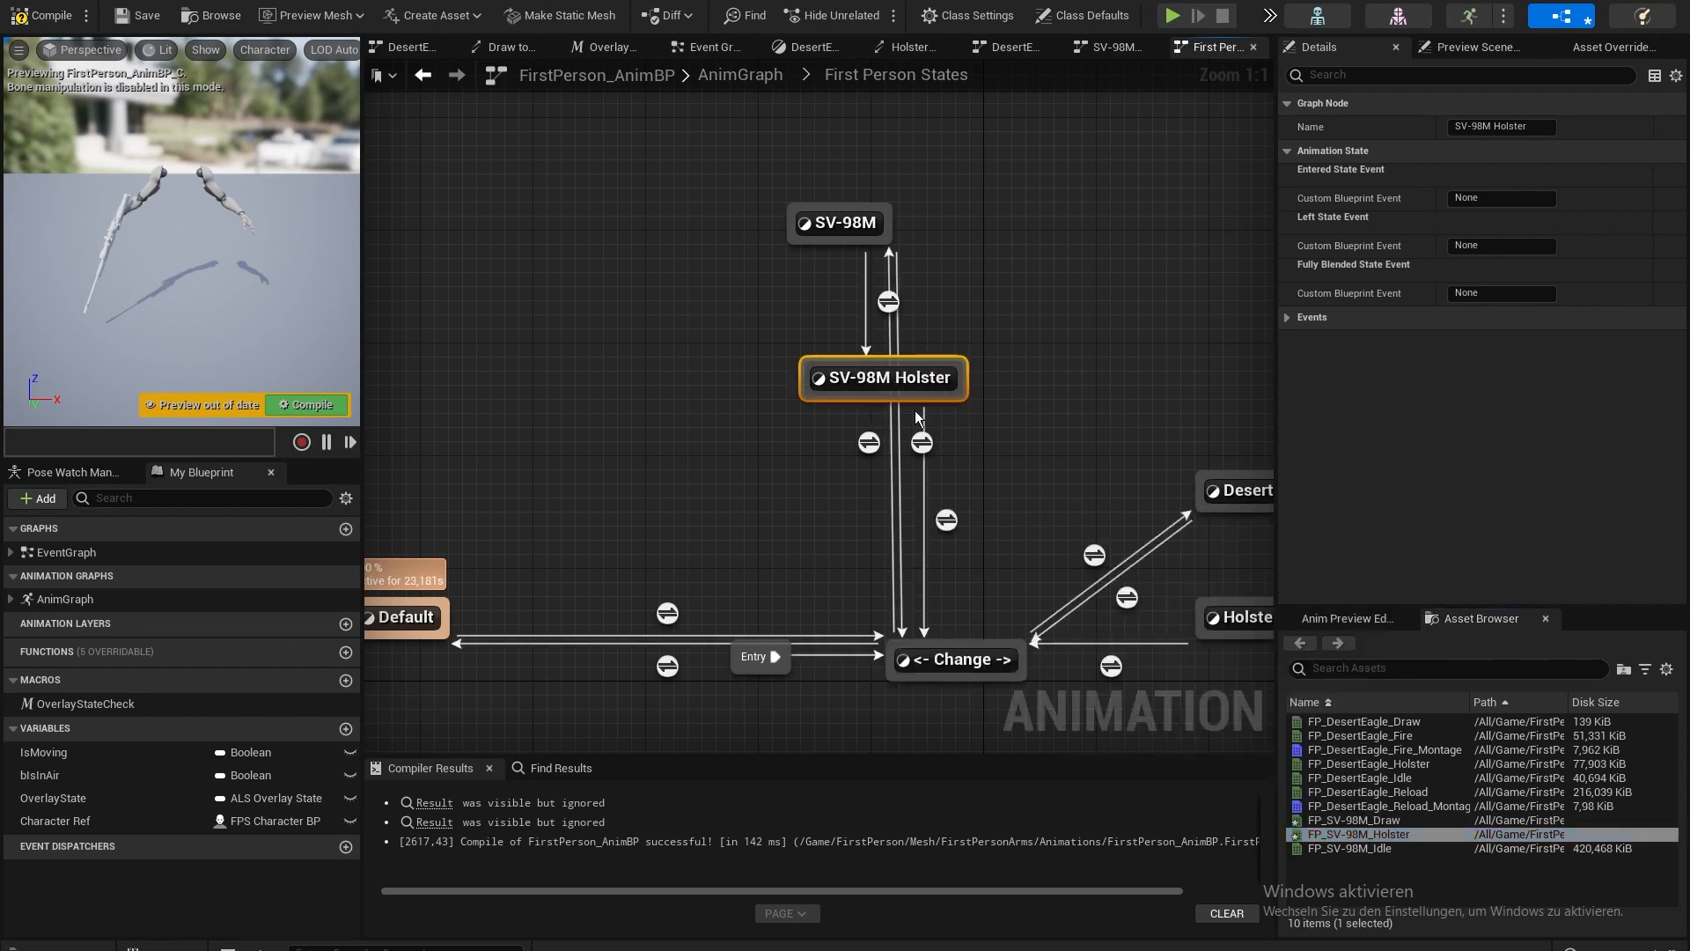
drag(915, 392, 1084, 321)
click(868, 442)
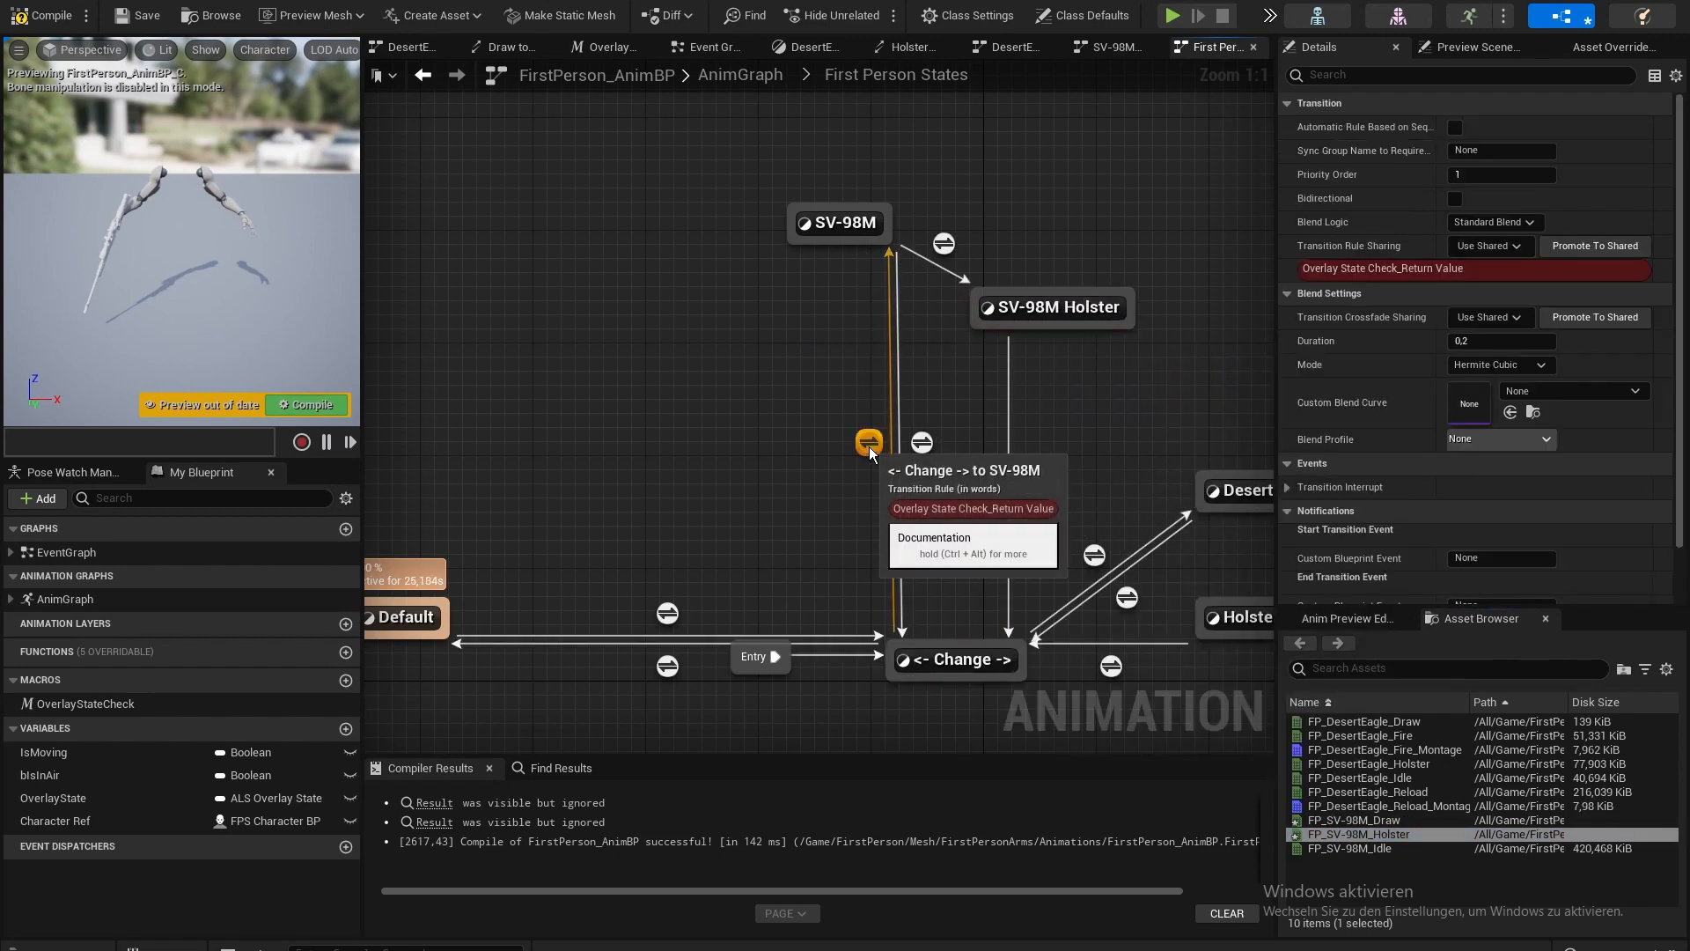
double_click(869, 446)
right_drag(869, 449, 1022, 533)
drag(547, 207, 845, 541)
click(896, 75)
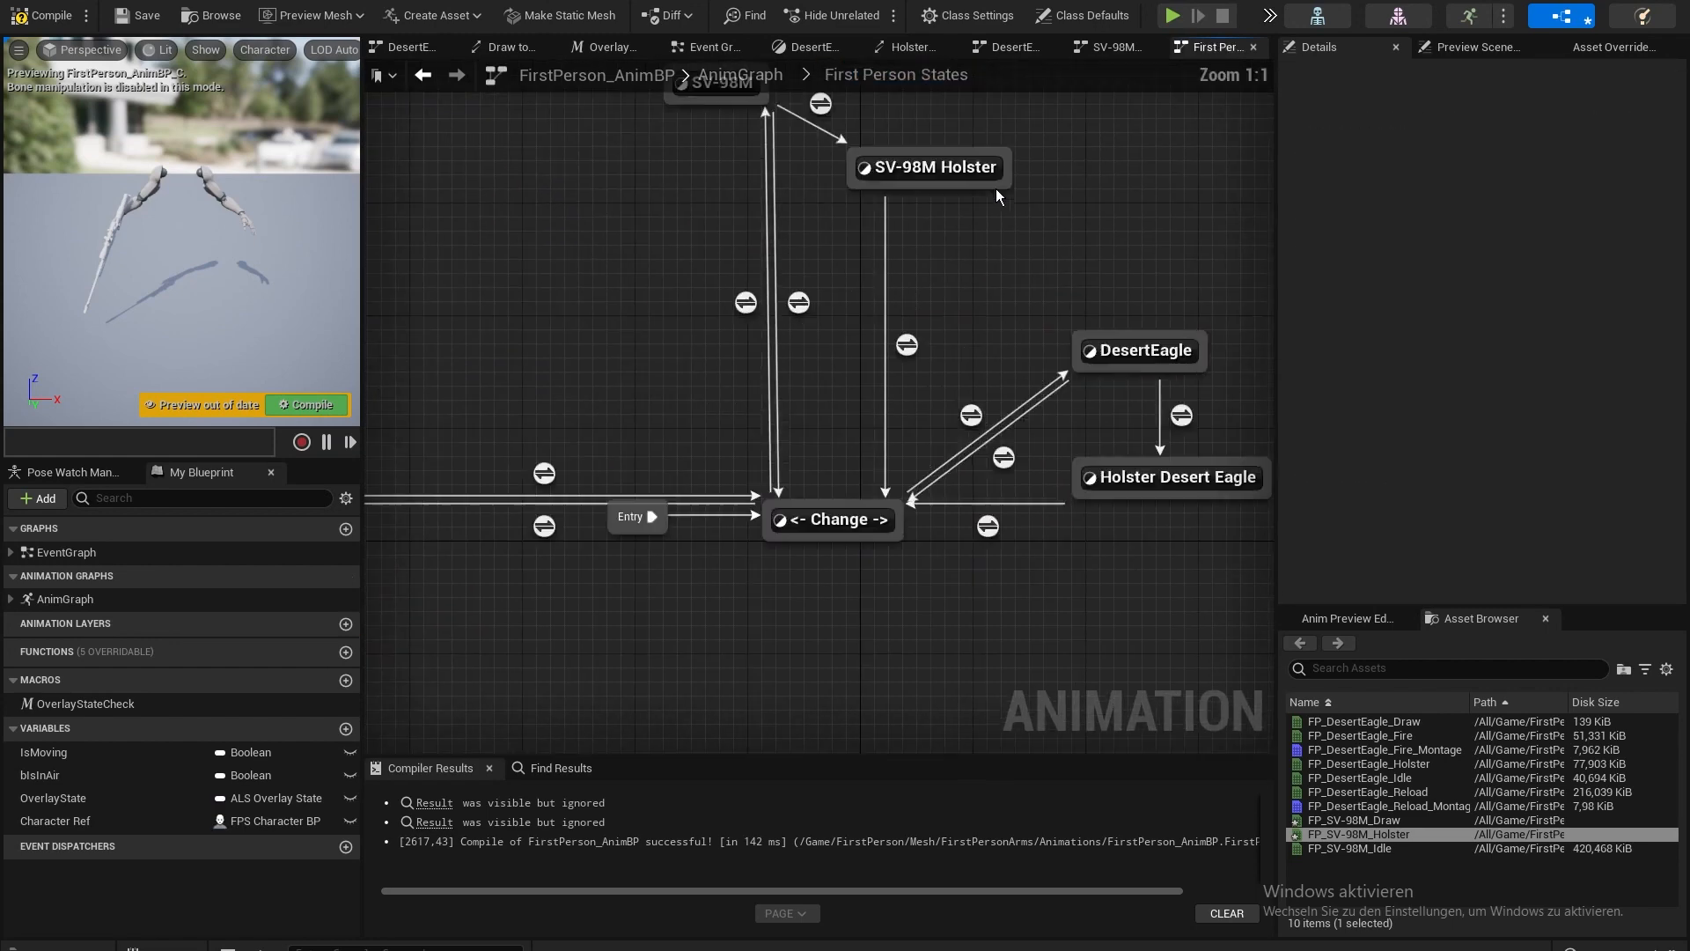
- Cut the Overlay State Check and NOT nodes from the SV-98M to <- Change -> rule and delete that transition
right_drag(976, 147, 1151, 310)
click(917, 424)
double_click(917, 424)
drag(620, 259, 938, 585)
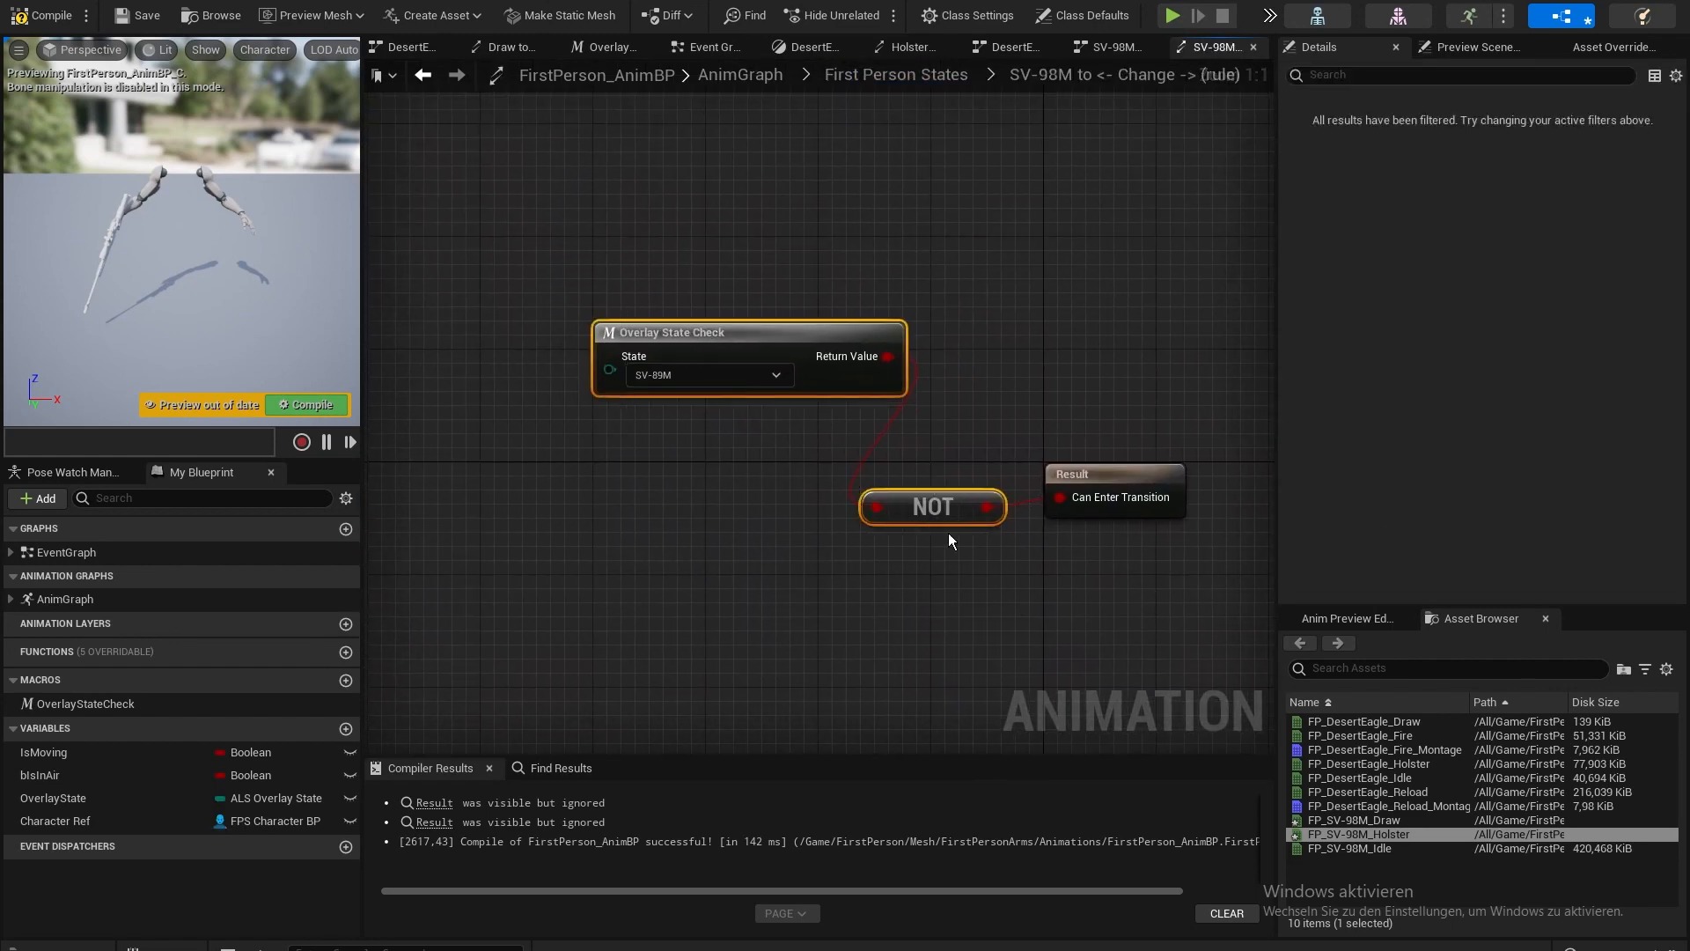
key(Delete)
click(894, 75)
click(805, 391)
key(Delete)
- Paste the Overlay State Check and NOT nodes into the SV-98M to SV-98M Holster rule and connect them to Can Enter Transition
double_click(915, 432)
click(889, 77)
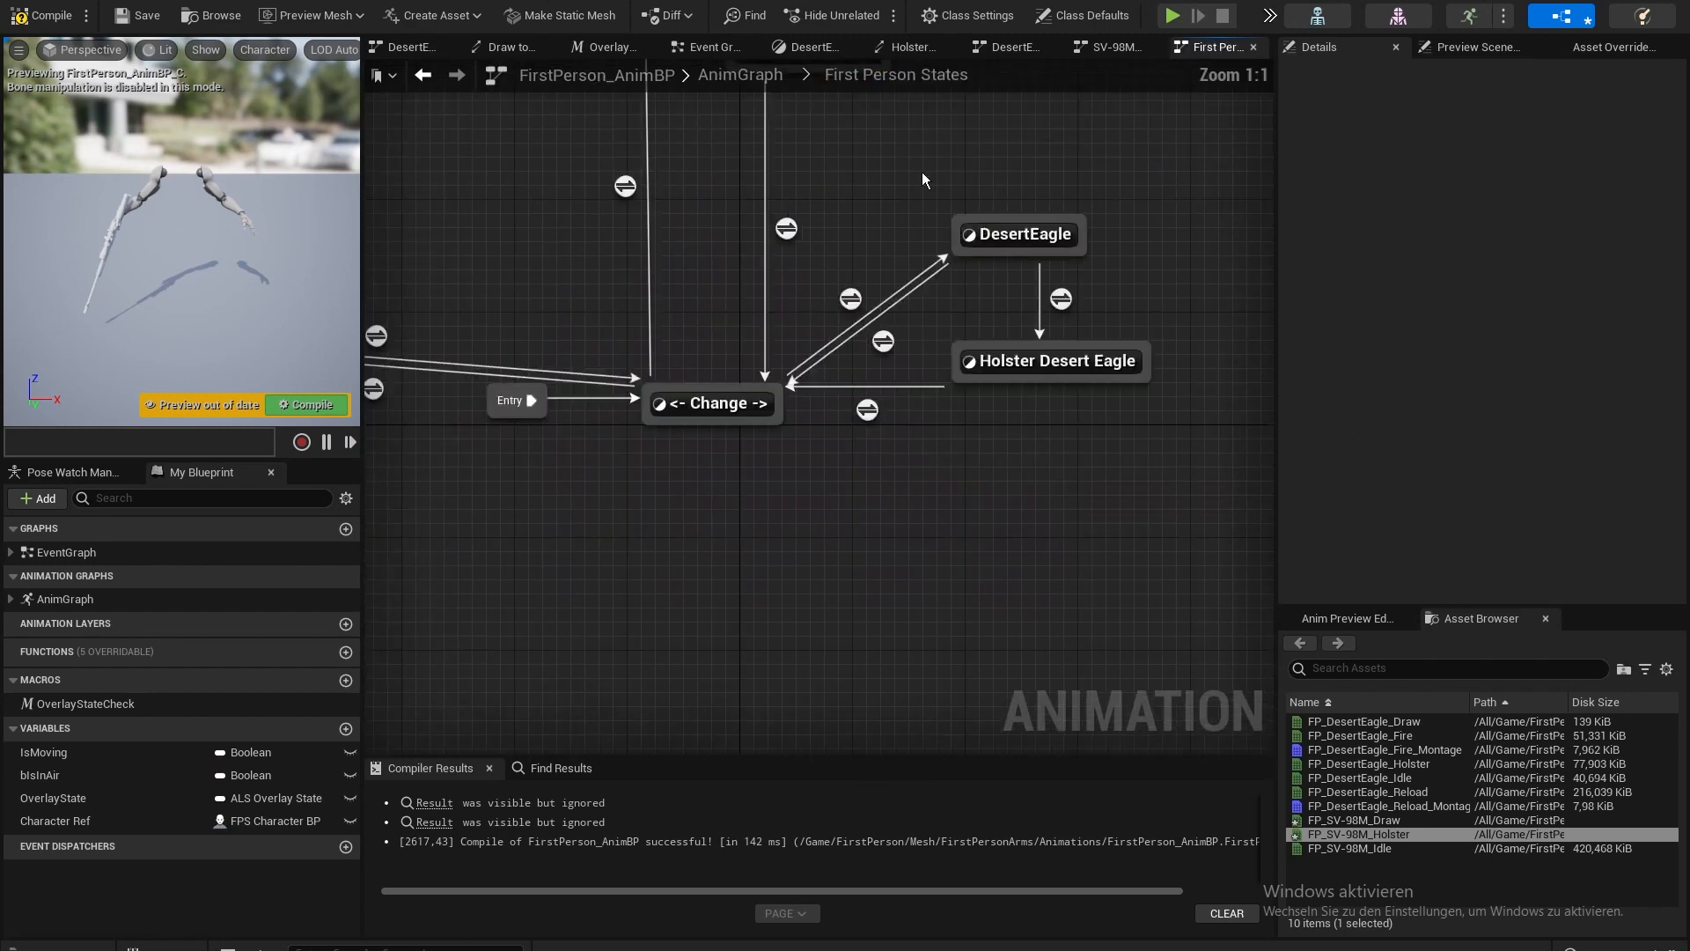
right_drag(903, 132, 1180, 480)
drag(976, 305, 964, 365)
double_click(890, 280)
key(ctrl+v)
drag(747, 422, 836, 442)
click(890, 74)
- Add a Time Remaining (FP_SV-98M_Holster) node to the SV-98M Holster to <- Change -> transition rule
click(687, 196)
drag(792, 170, 895, 349)
drag(867, 264, 936, 391)
double_click(864, 502)
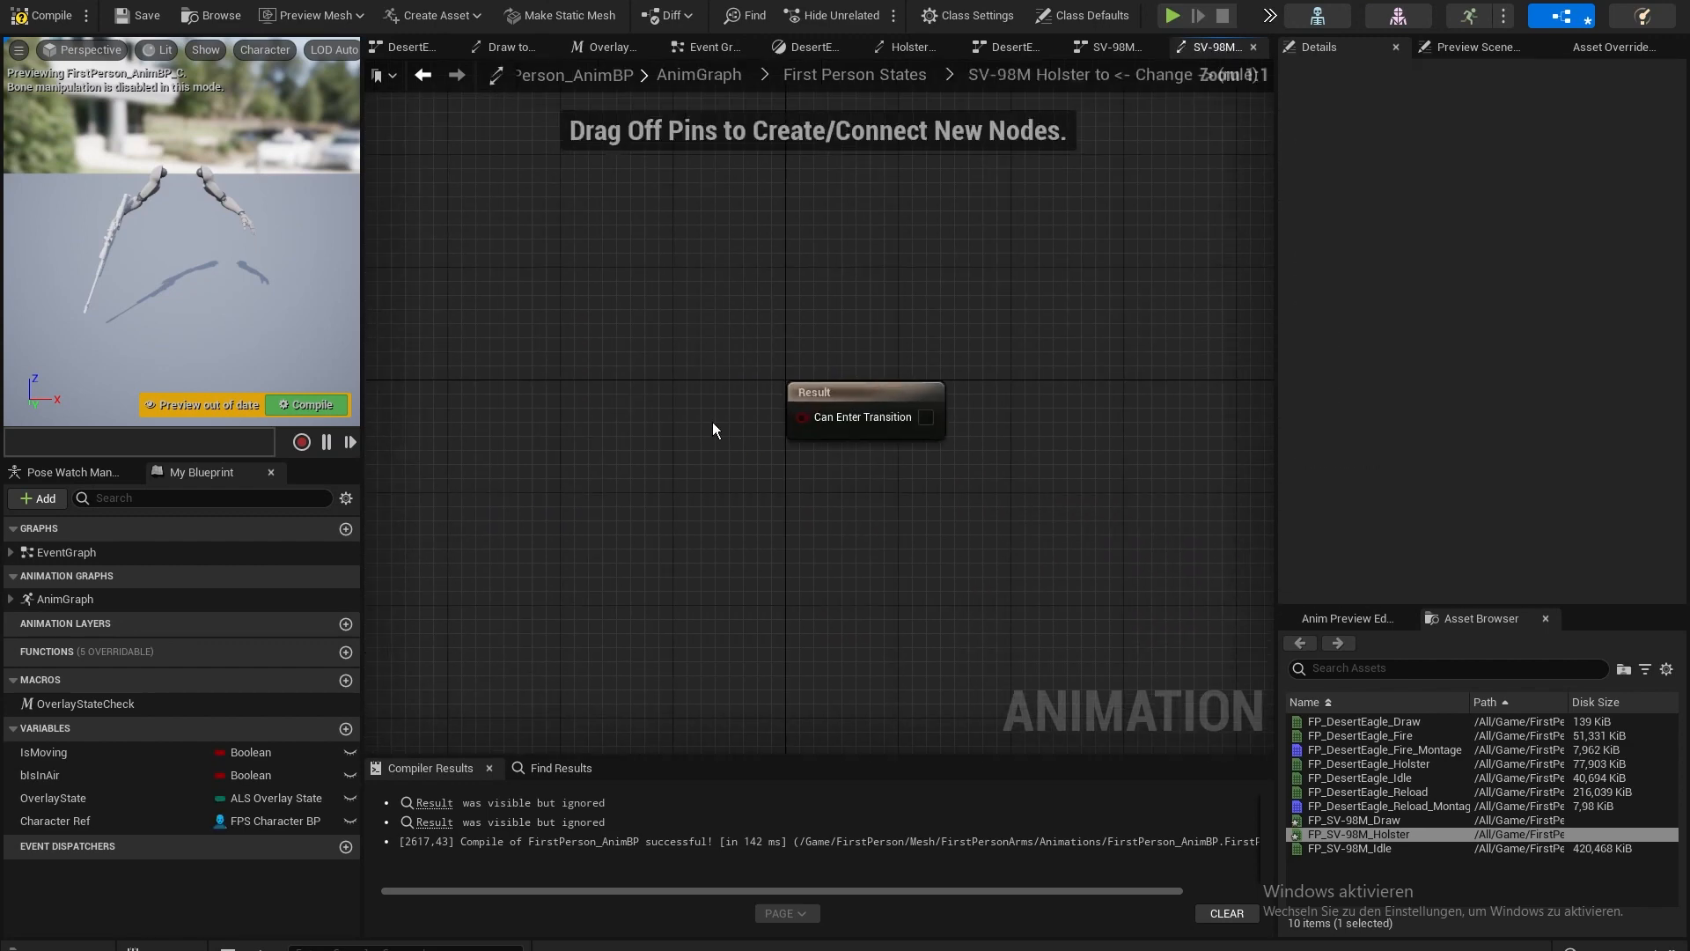
right_click(625, 258)
text(time rema)
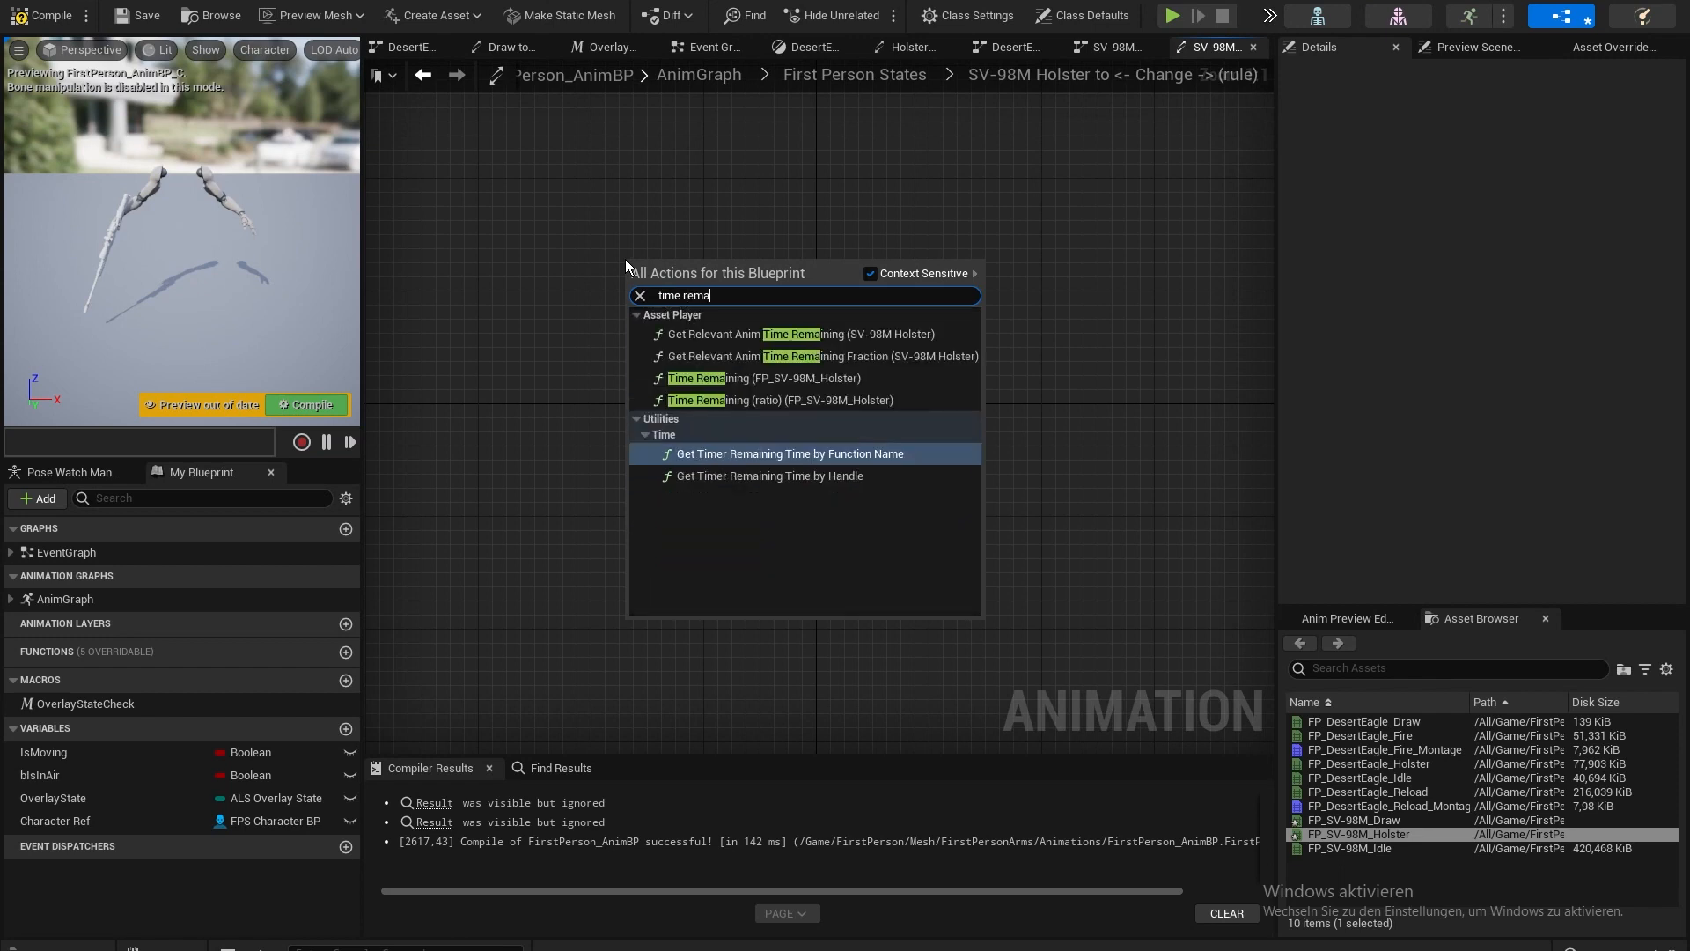
key(Up)
key(Up)
key(Return)
- Allow the SV-98M Holster to <- Change -> transition when the remaining time is less than 0.2
drag(852, 298, 625, 388)
text(<)
key(Return)
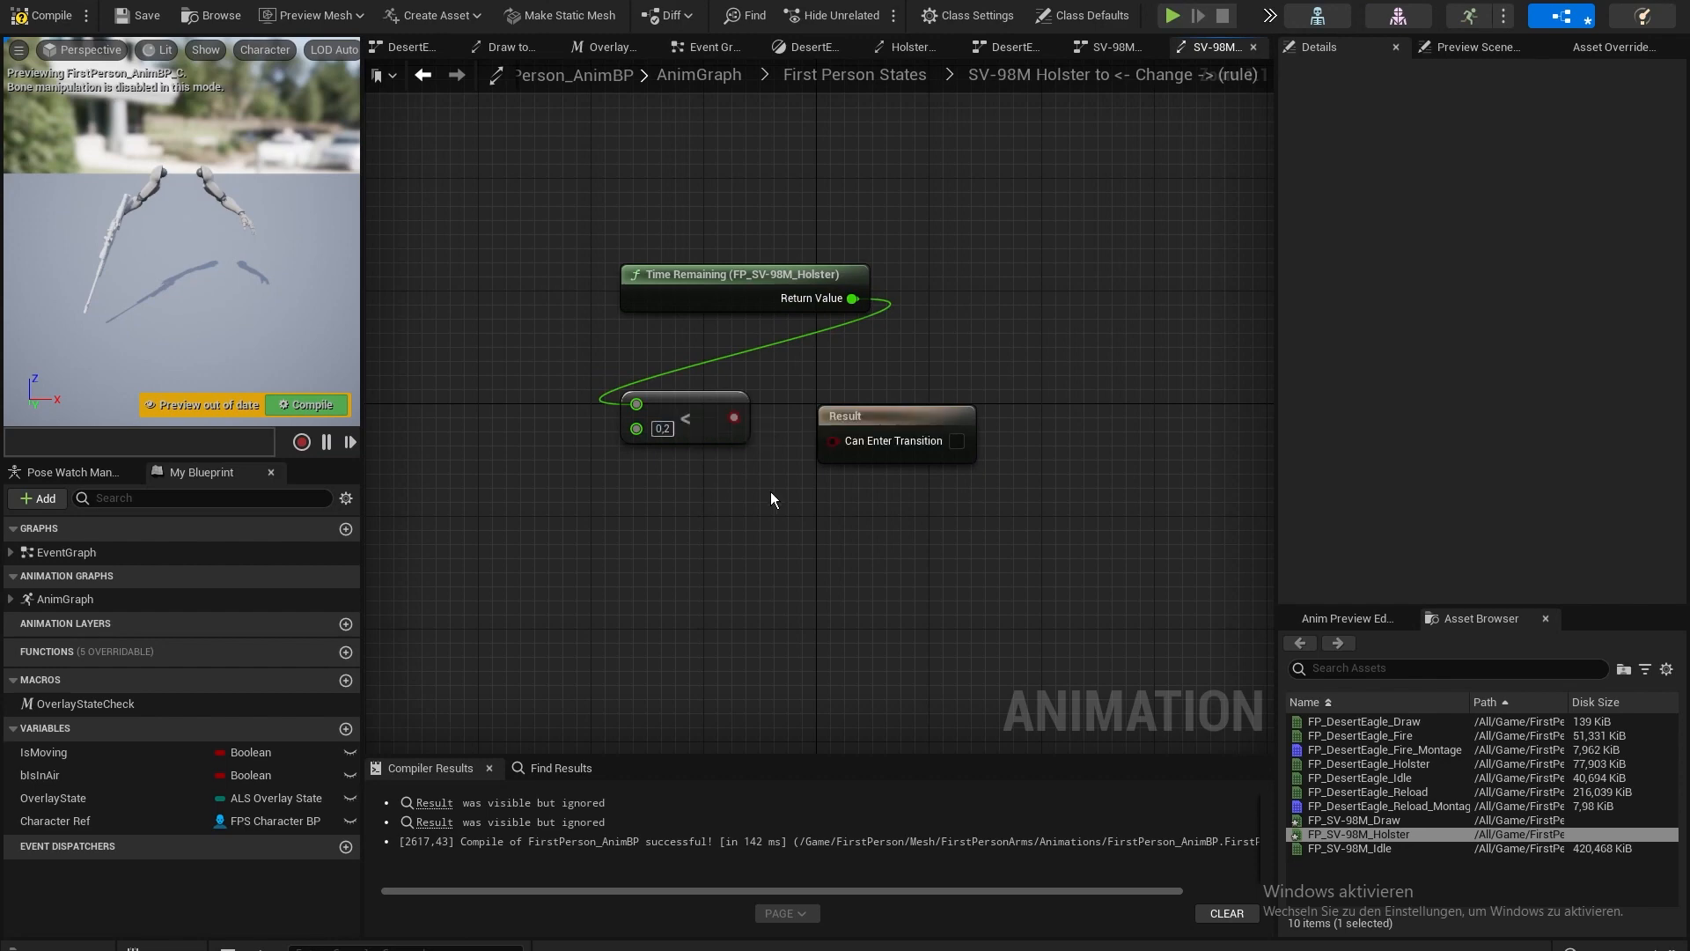
drag(731, 416, 871, 444)
- Compile the animation blueprint and save all modified assets
click(42, 18)
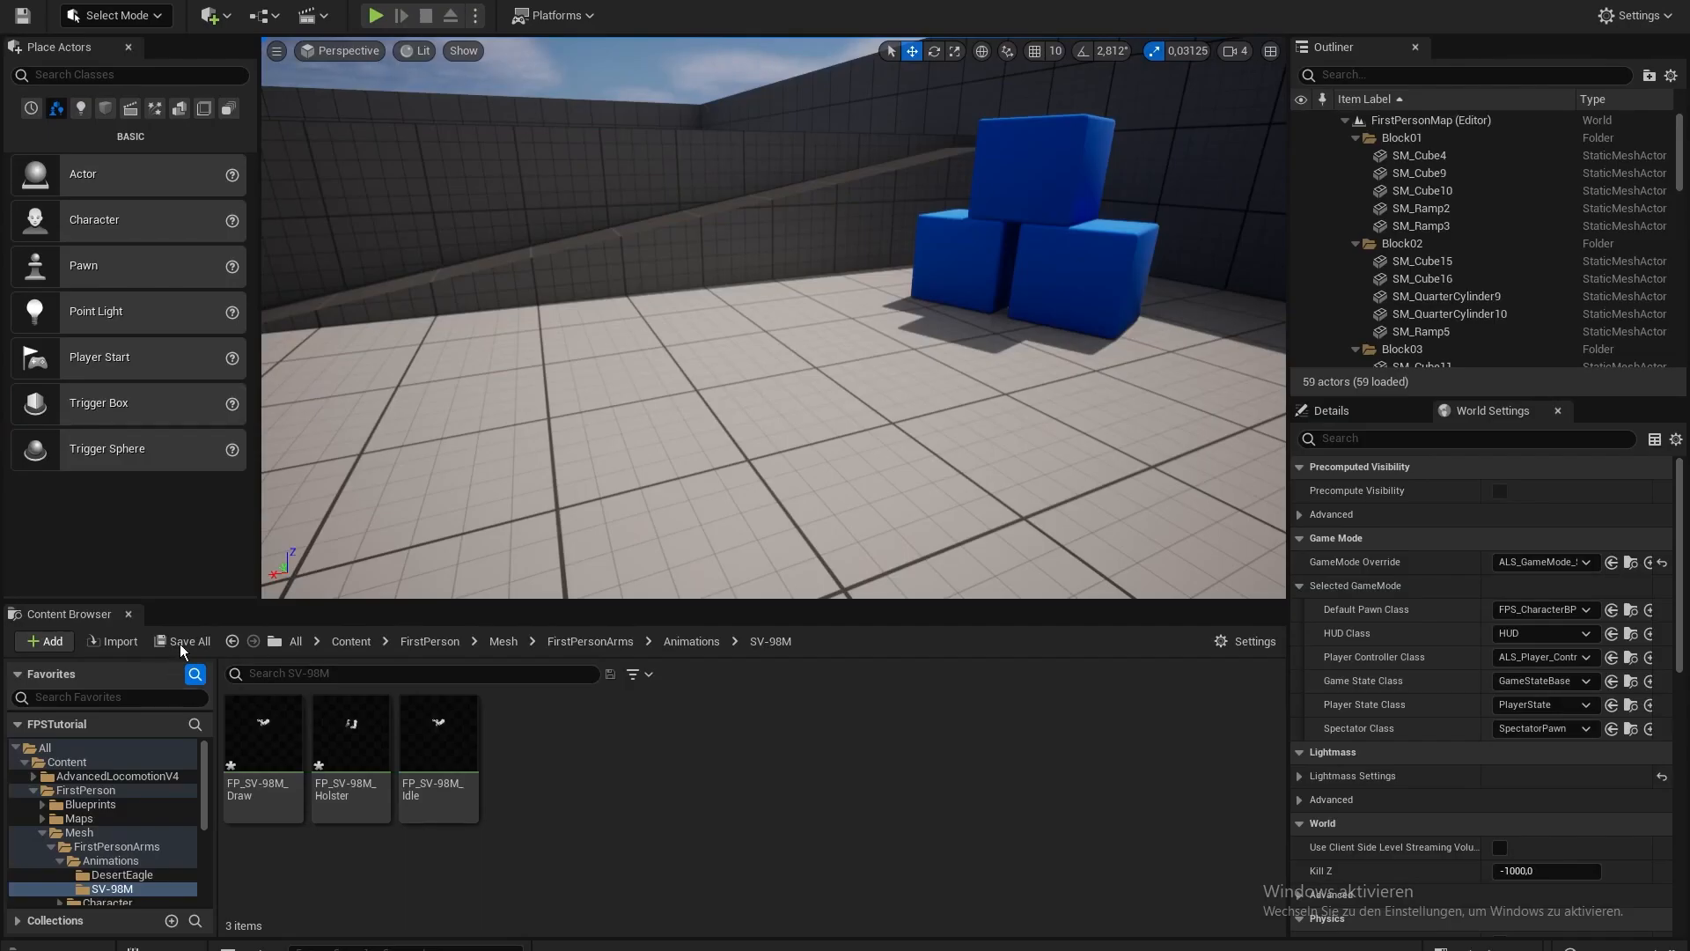
click(180, 644)
click(968, 664)
- Play the level and switch the overlay to SV-89M and away again to check the draw and holster animations
click(376, 15)
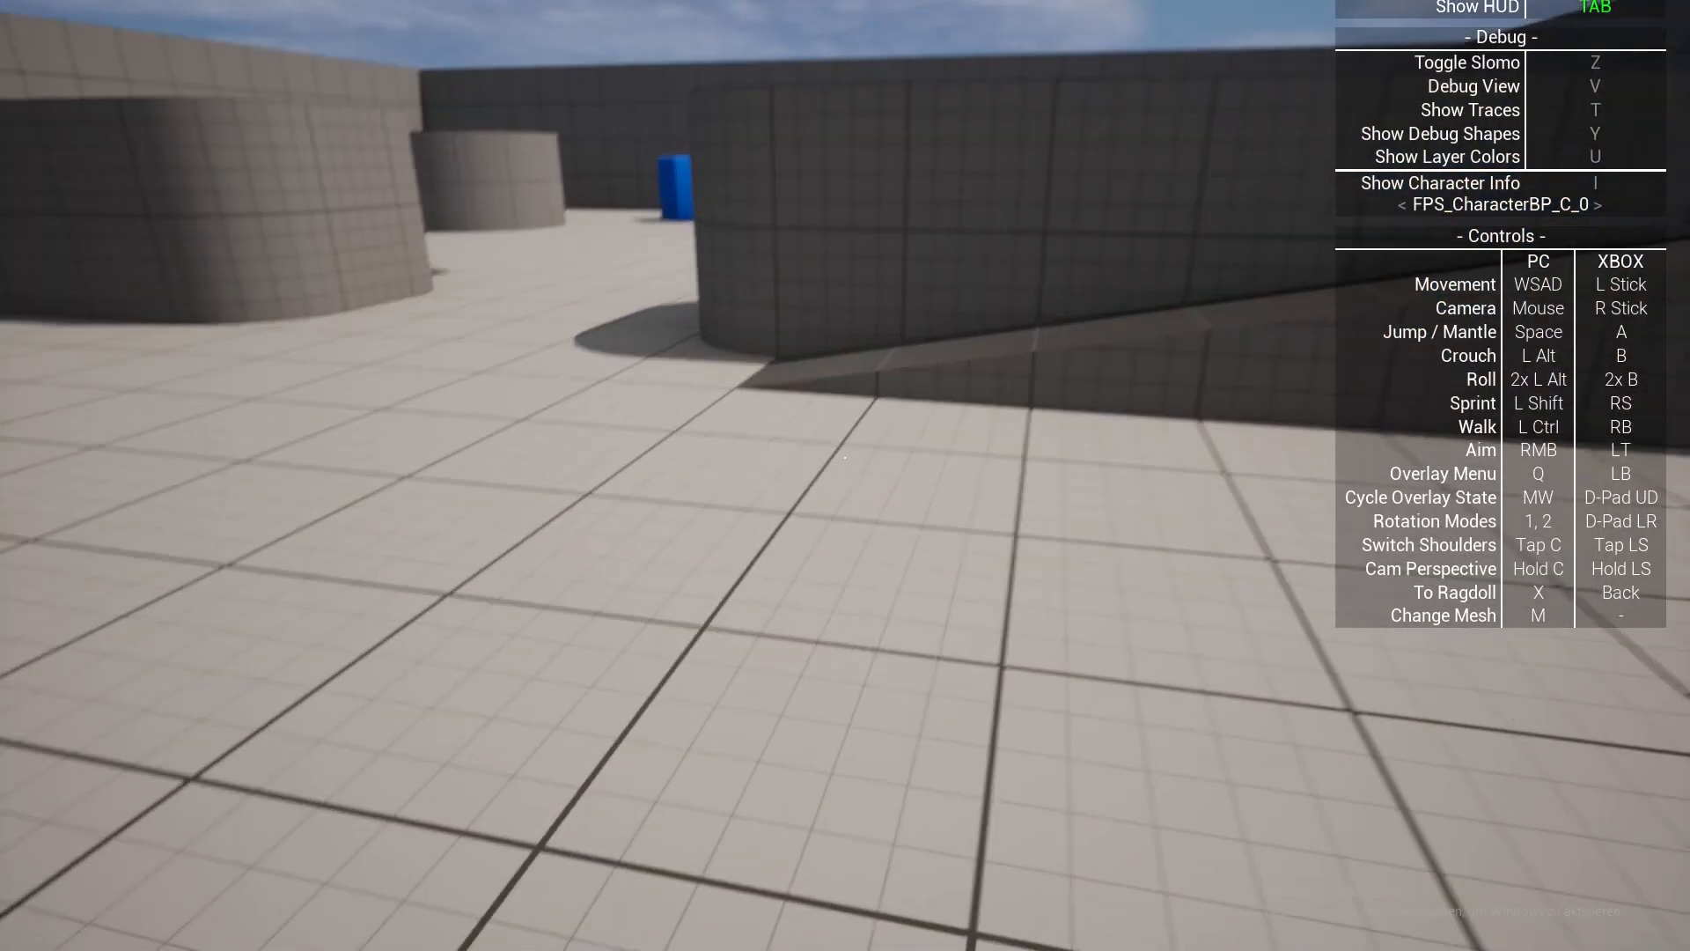
key(q)
right_click(845, 458)
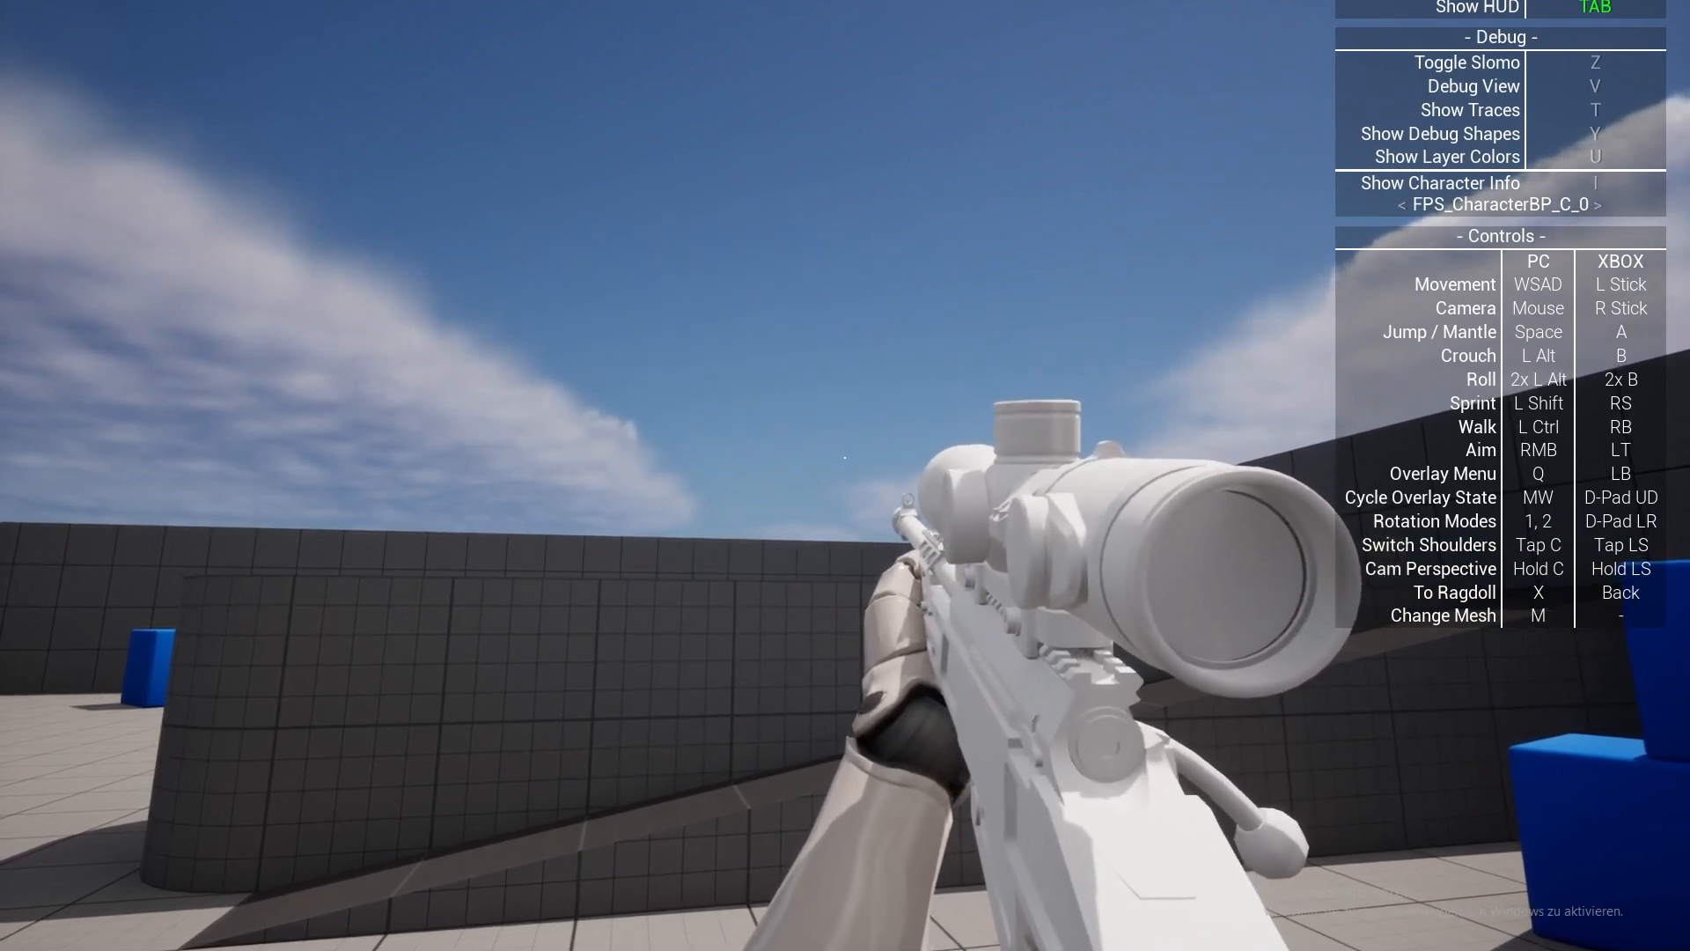
key(q)
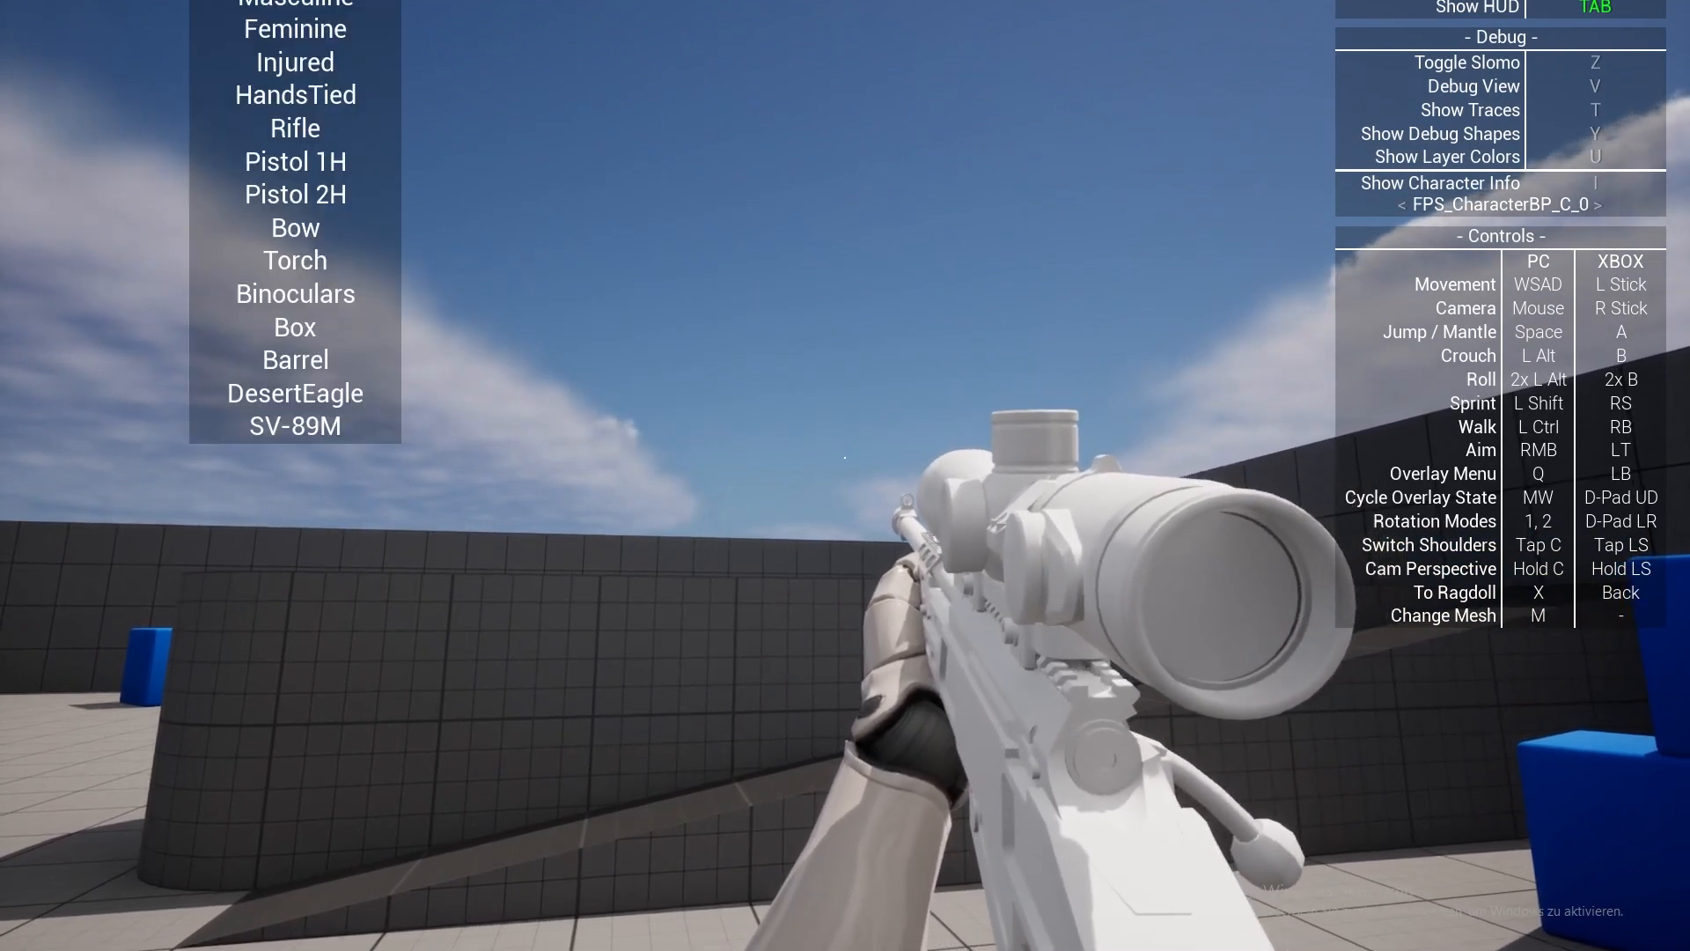
key(q)
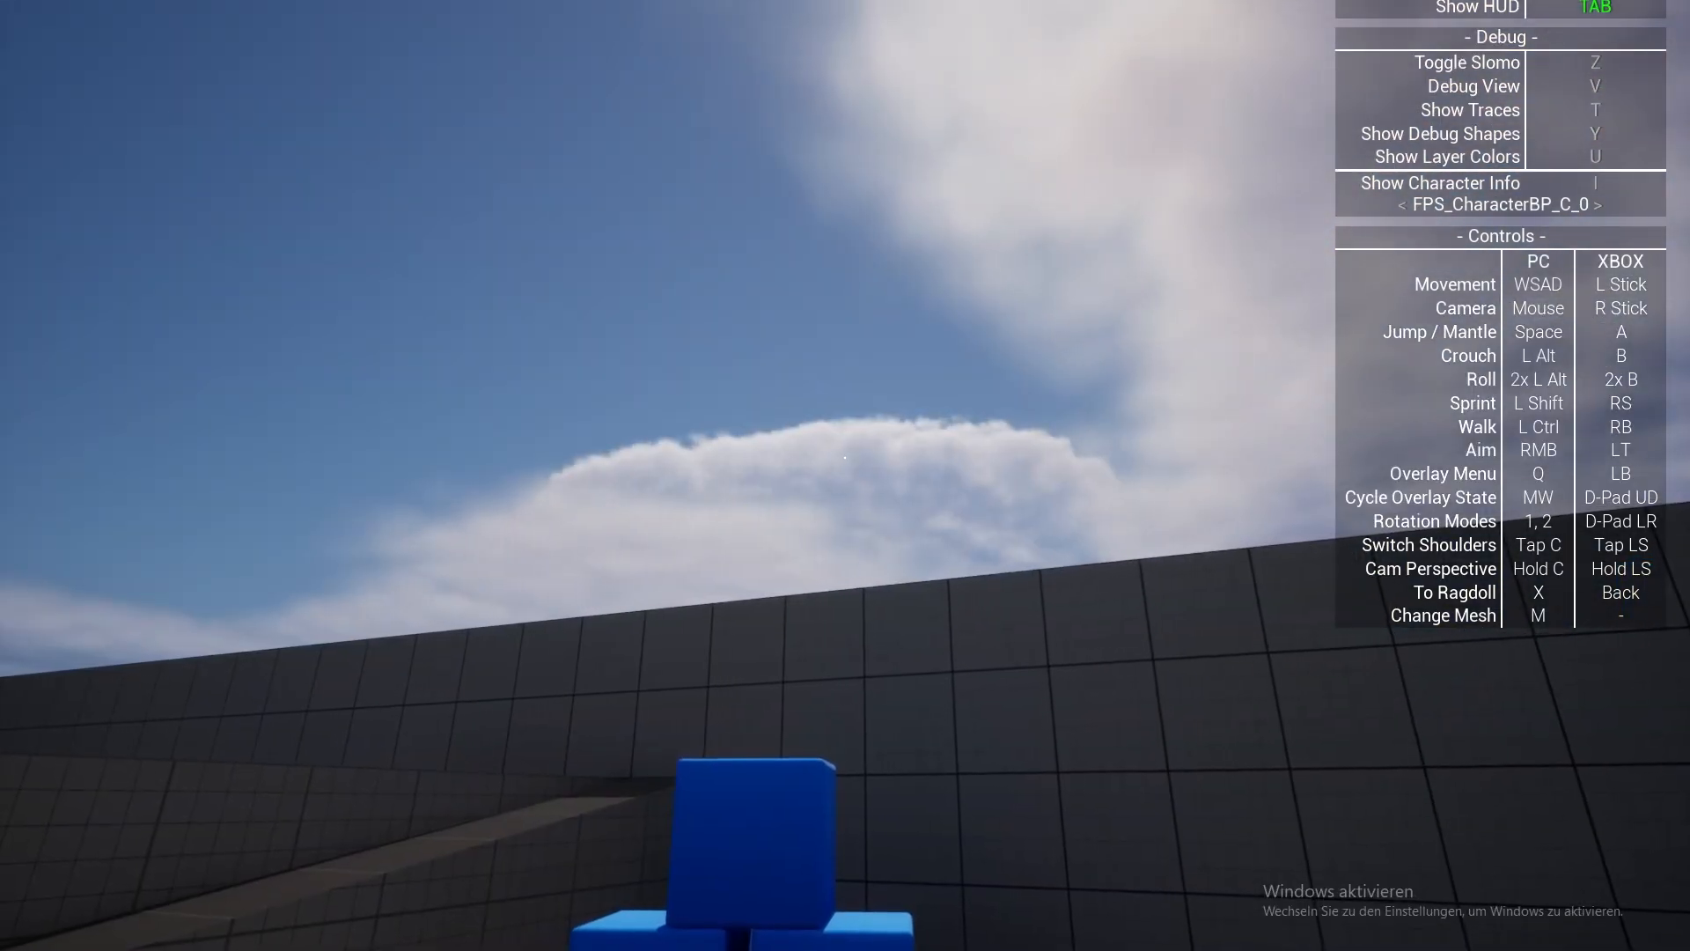
key(Escape)
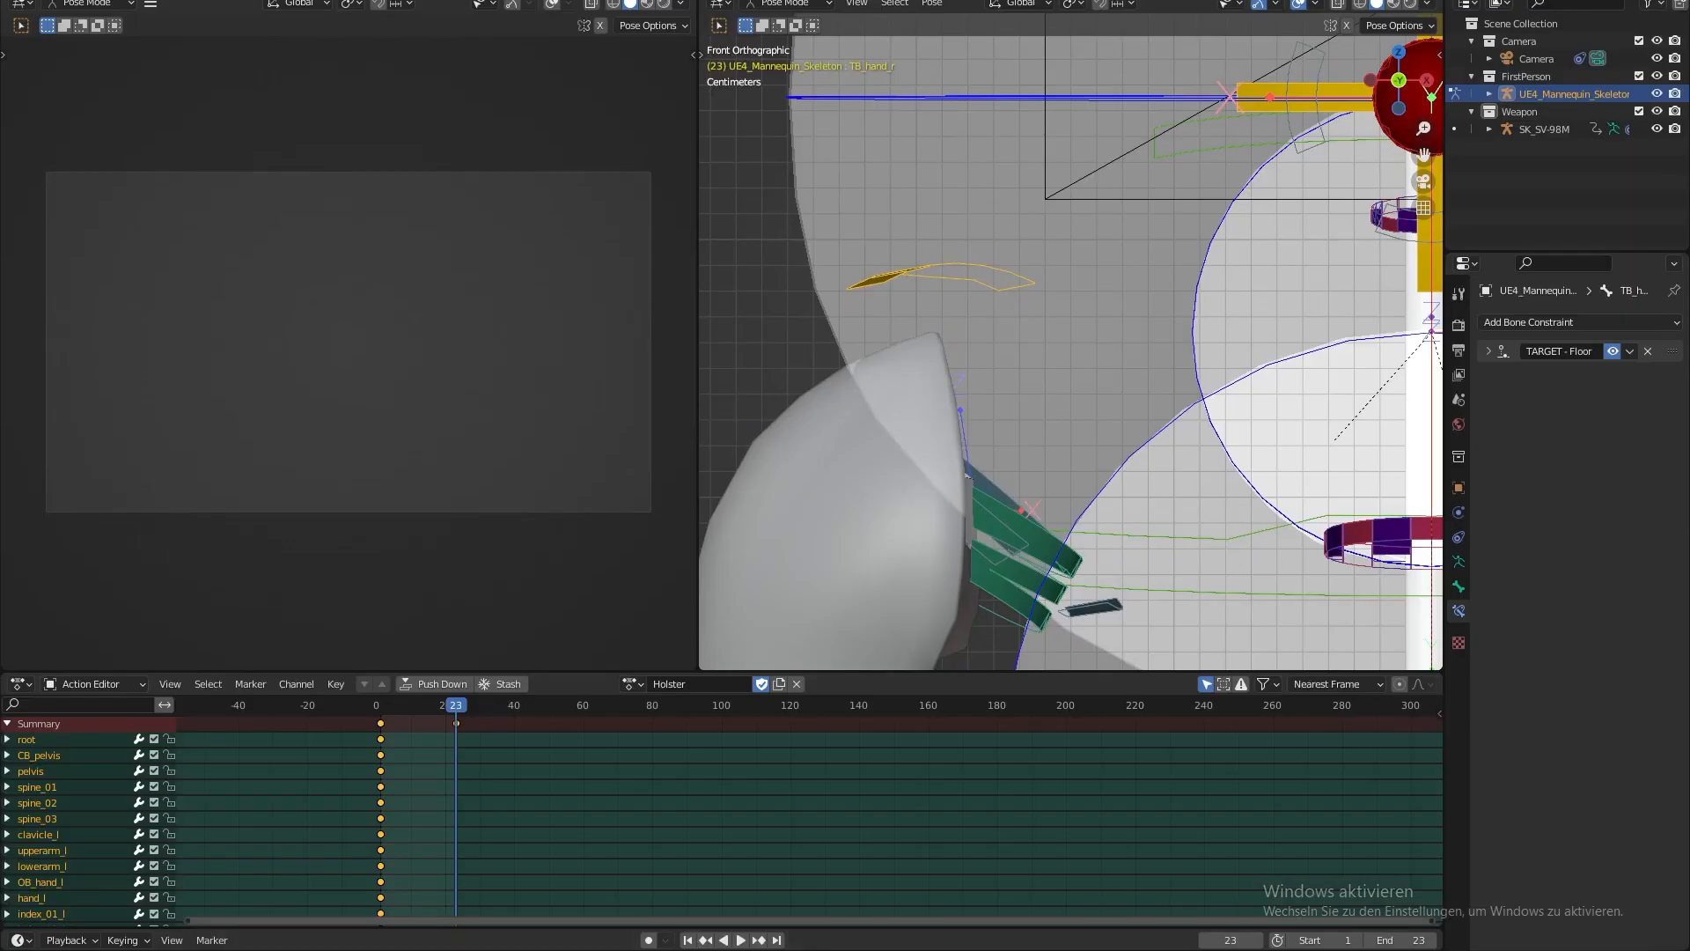
- Switch to Blender and open SK_SV-98M.blend from the FPSTutorial/Weapon/SV-98M folder
key(alt+Tab)
click(520, 578)
click(417, 59)
double_click(403, 183)
double_click(412, 172)
double_click(449, 112)
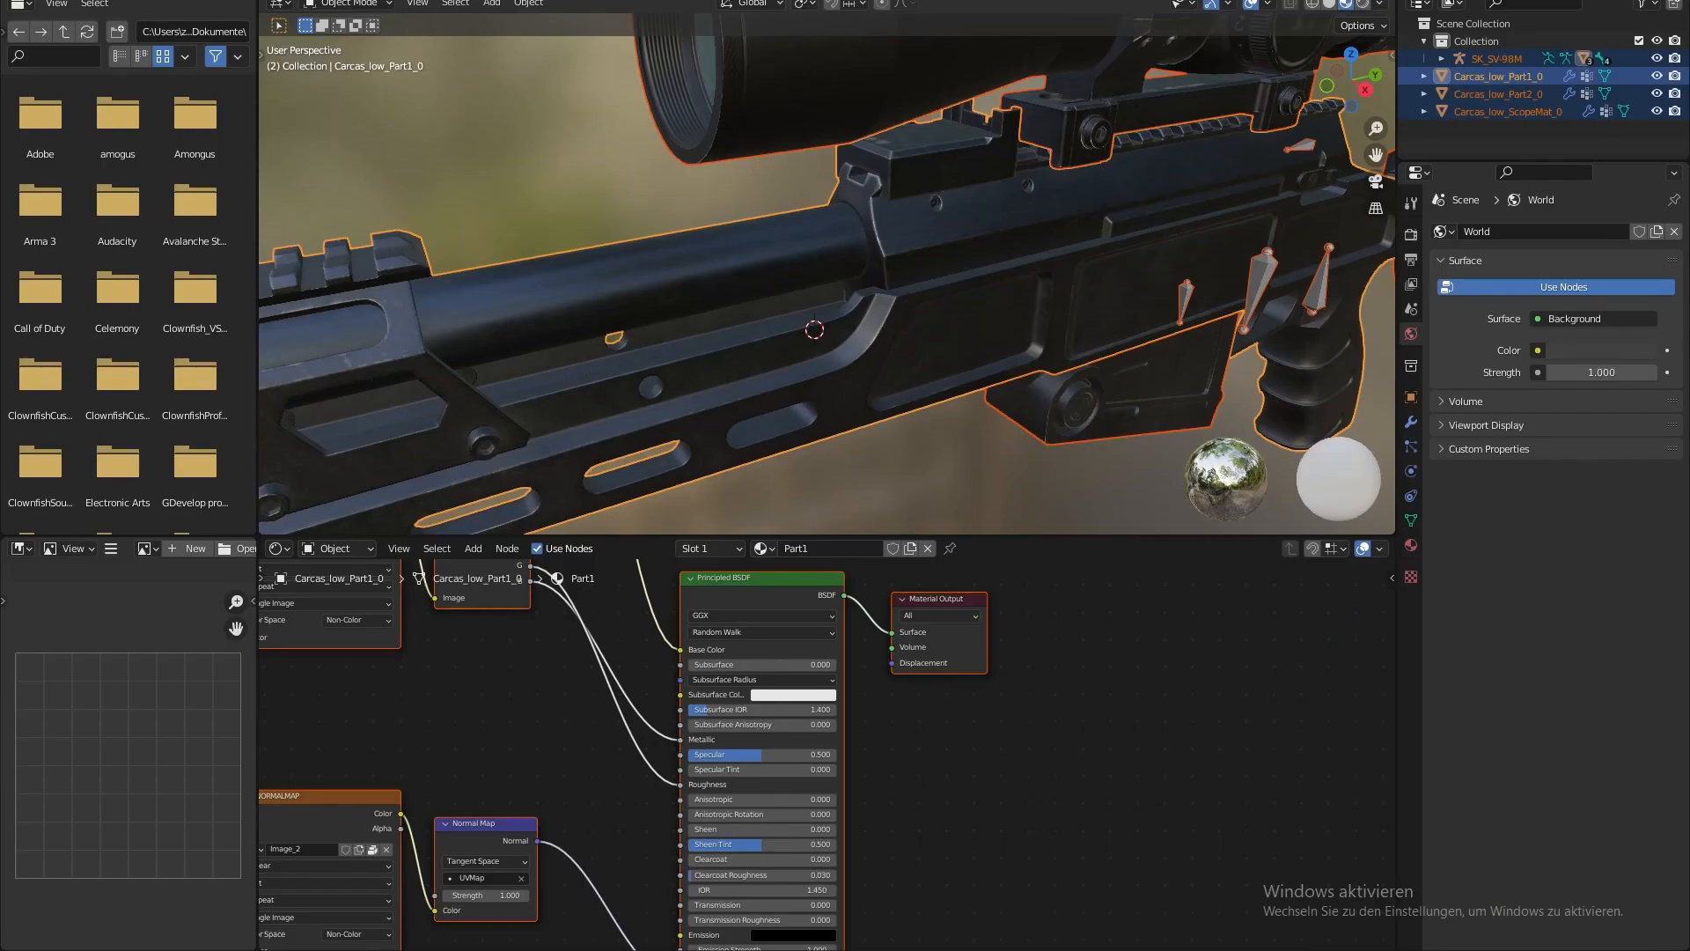
- Select the rifle's Part1 material and unpack its base color image texture to a file
click(760, 547)
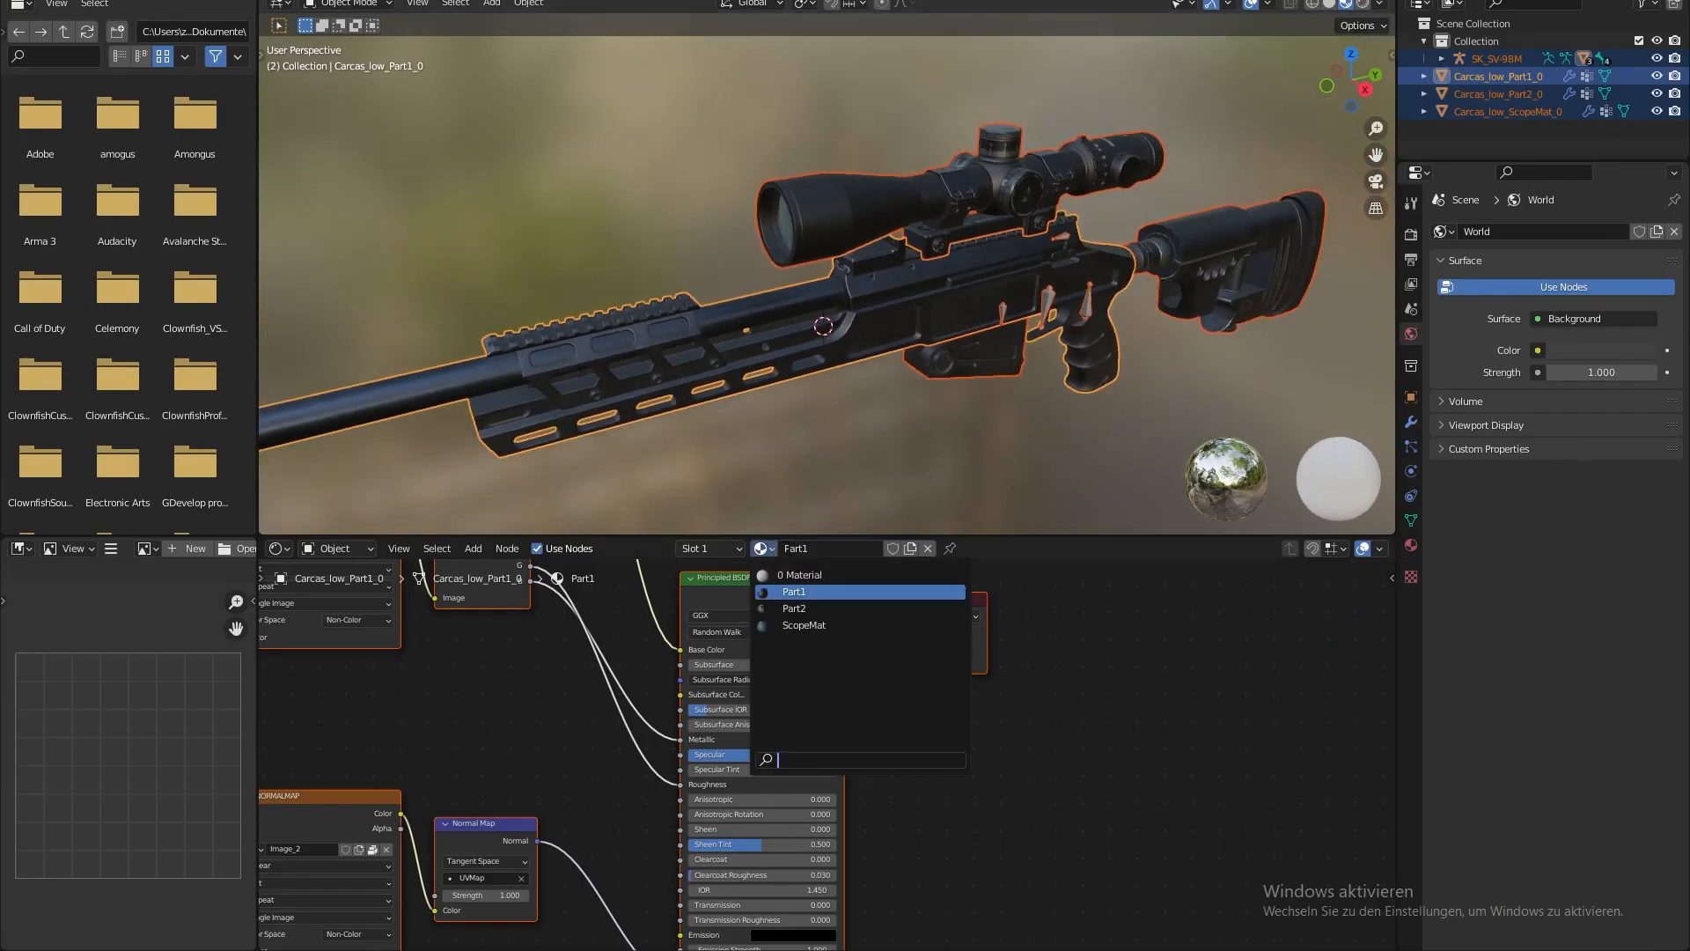
click(797, 592)
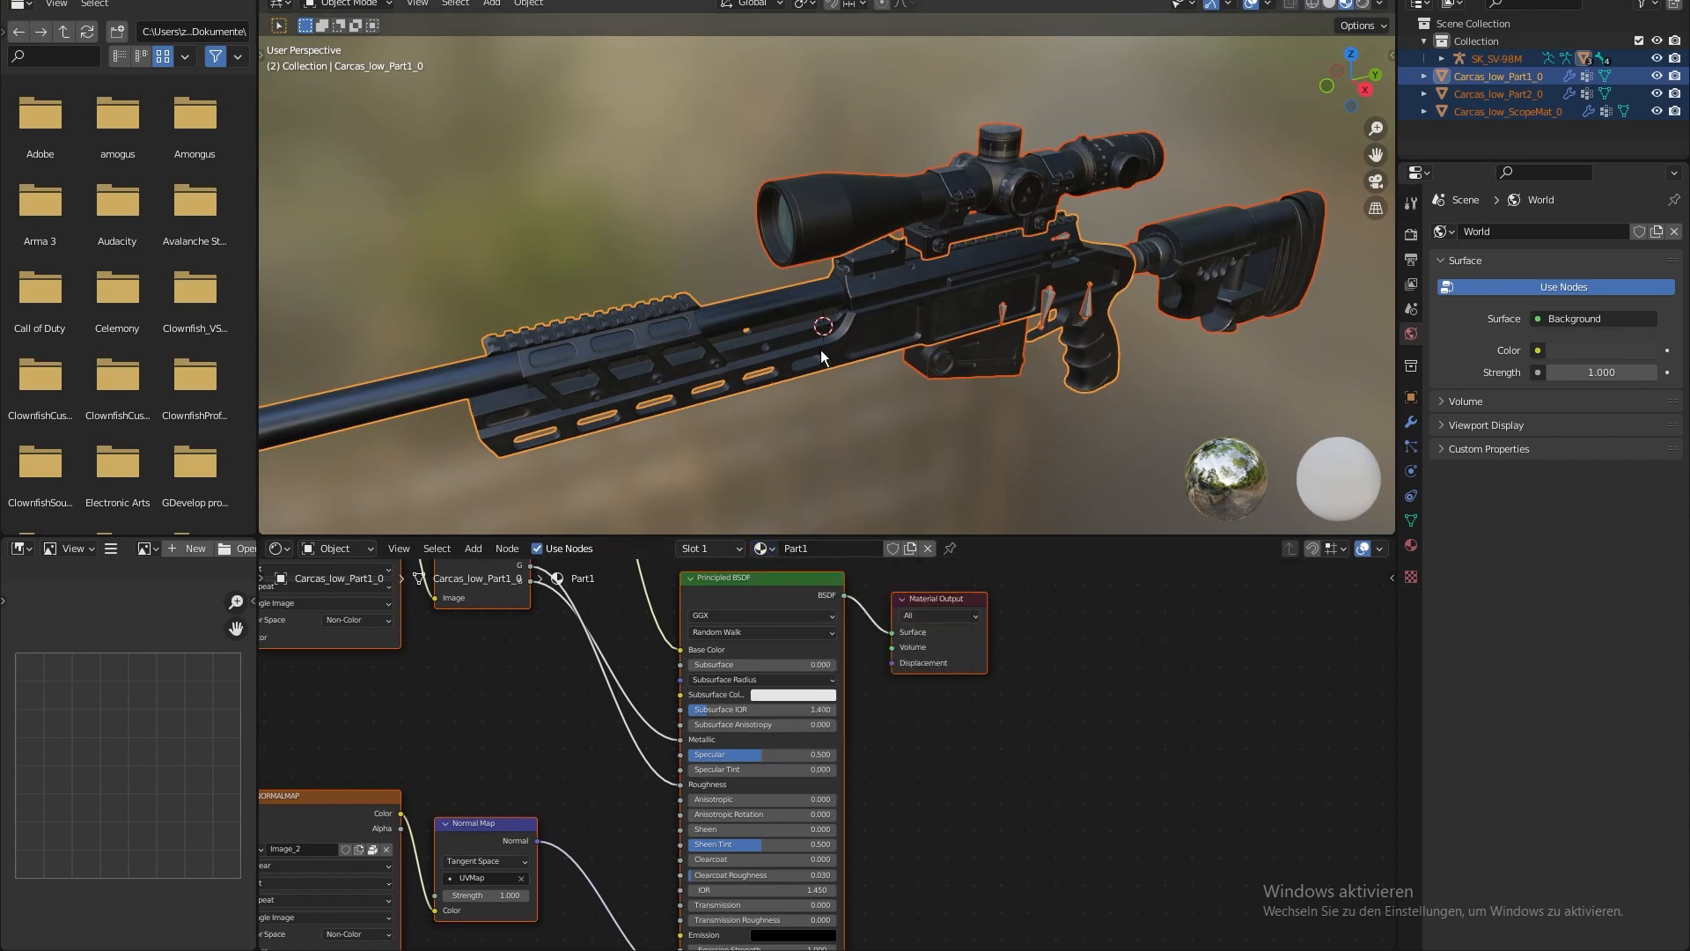
shift+middle_drag(821, 350, 842, 395)
click(979, 701)
middle_drag(1009, 718, 1157, 837)
middle_drag(662, 571, 726, 685)
scroll(729, 683, up, 2)
middle_drag(736, 598, 777, 853)
click(772, 677)
click(770, 680)
- Unpack the metallic-roughness and normal map images of the Part1 material to files
middle_drag(834, 768, 867, 563)
middle_drag(783, 792, 807, 649)
click(683, 690)
click(674, 688)
middle_drag(673, 688, 752, 735)
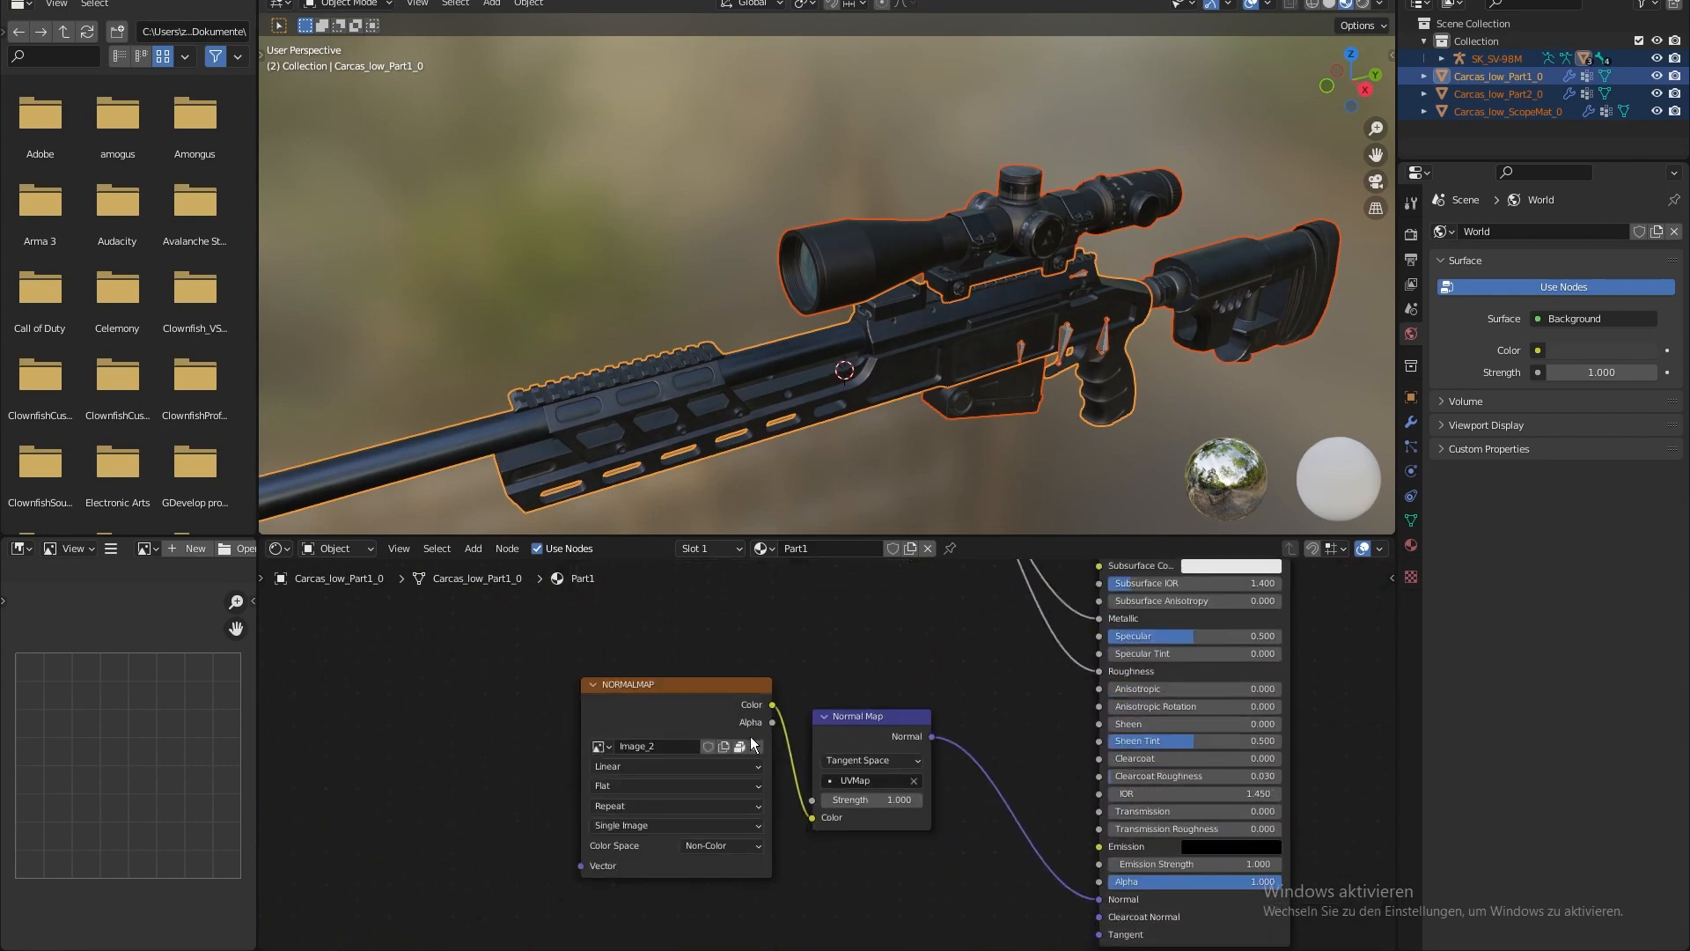
click(737, 746)
click(736, 748)
- In the SV-98M textures folder in File Explorer, rename Image_0.jpg as T_SV-98M_BaseColor.jpg
click(199, 947)
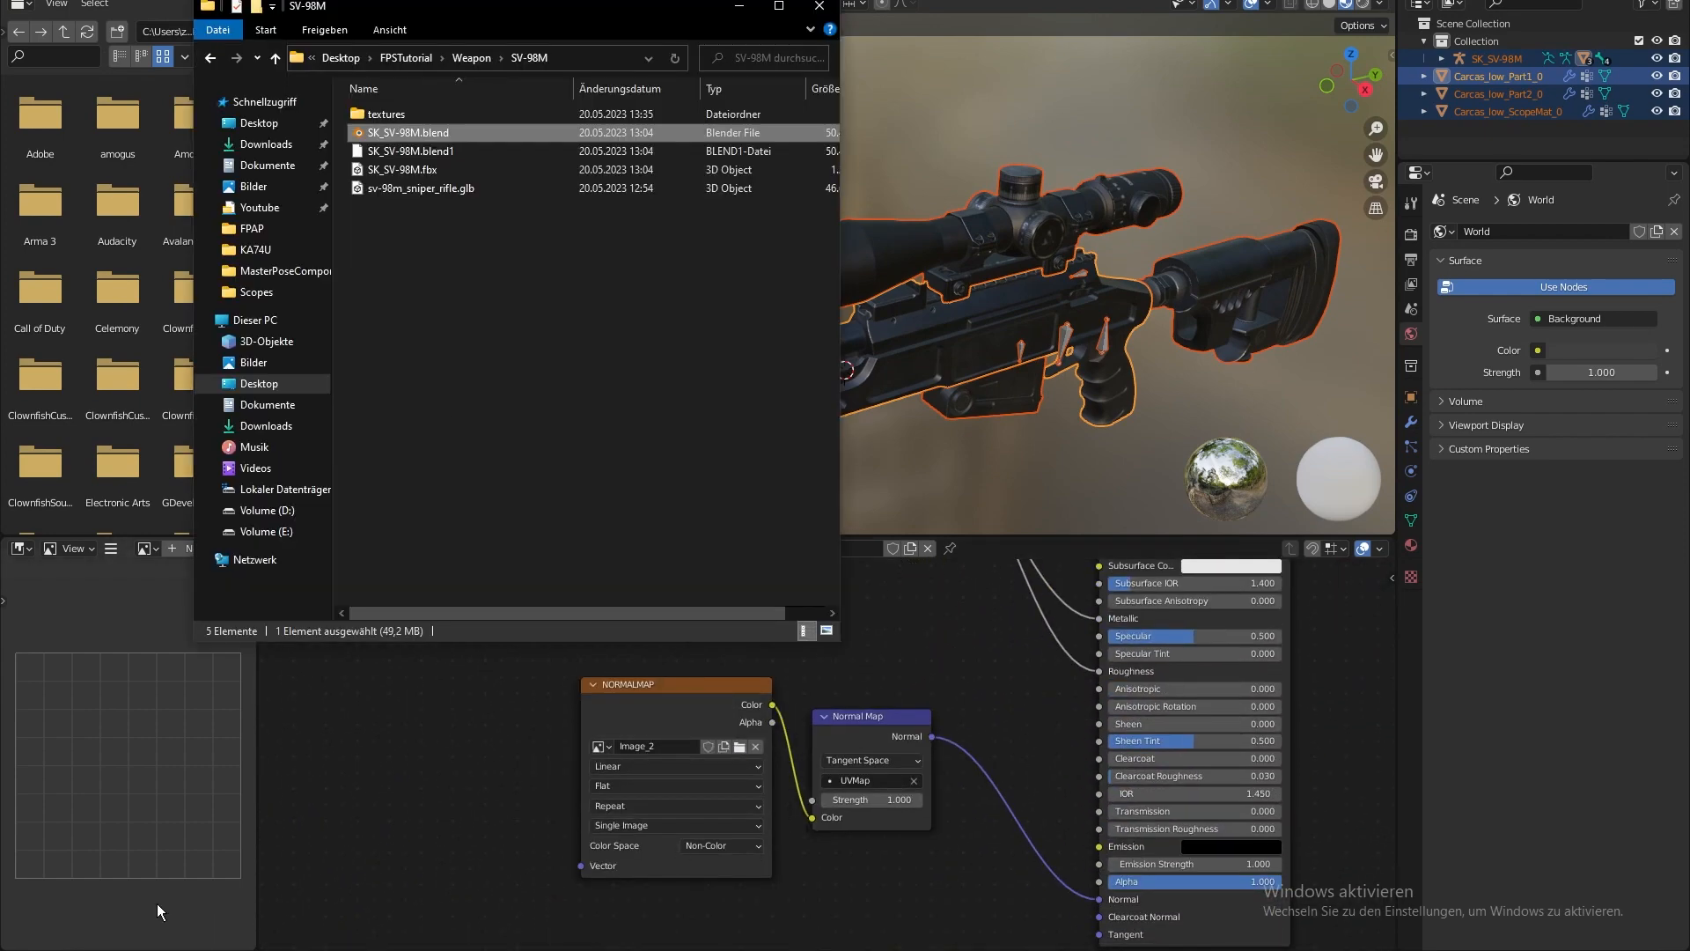
double_click(388, 114)
right_click(394, 119)
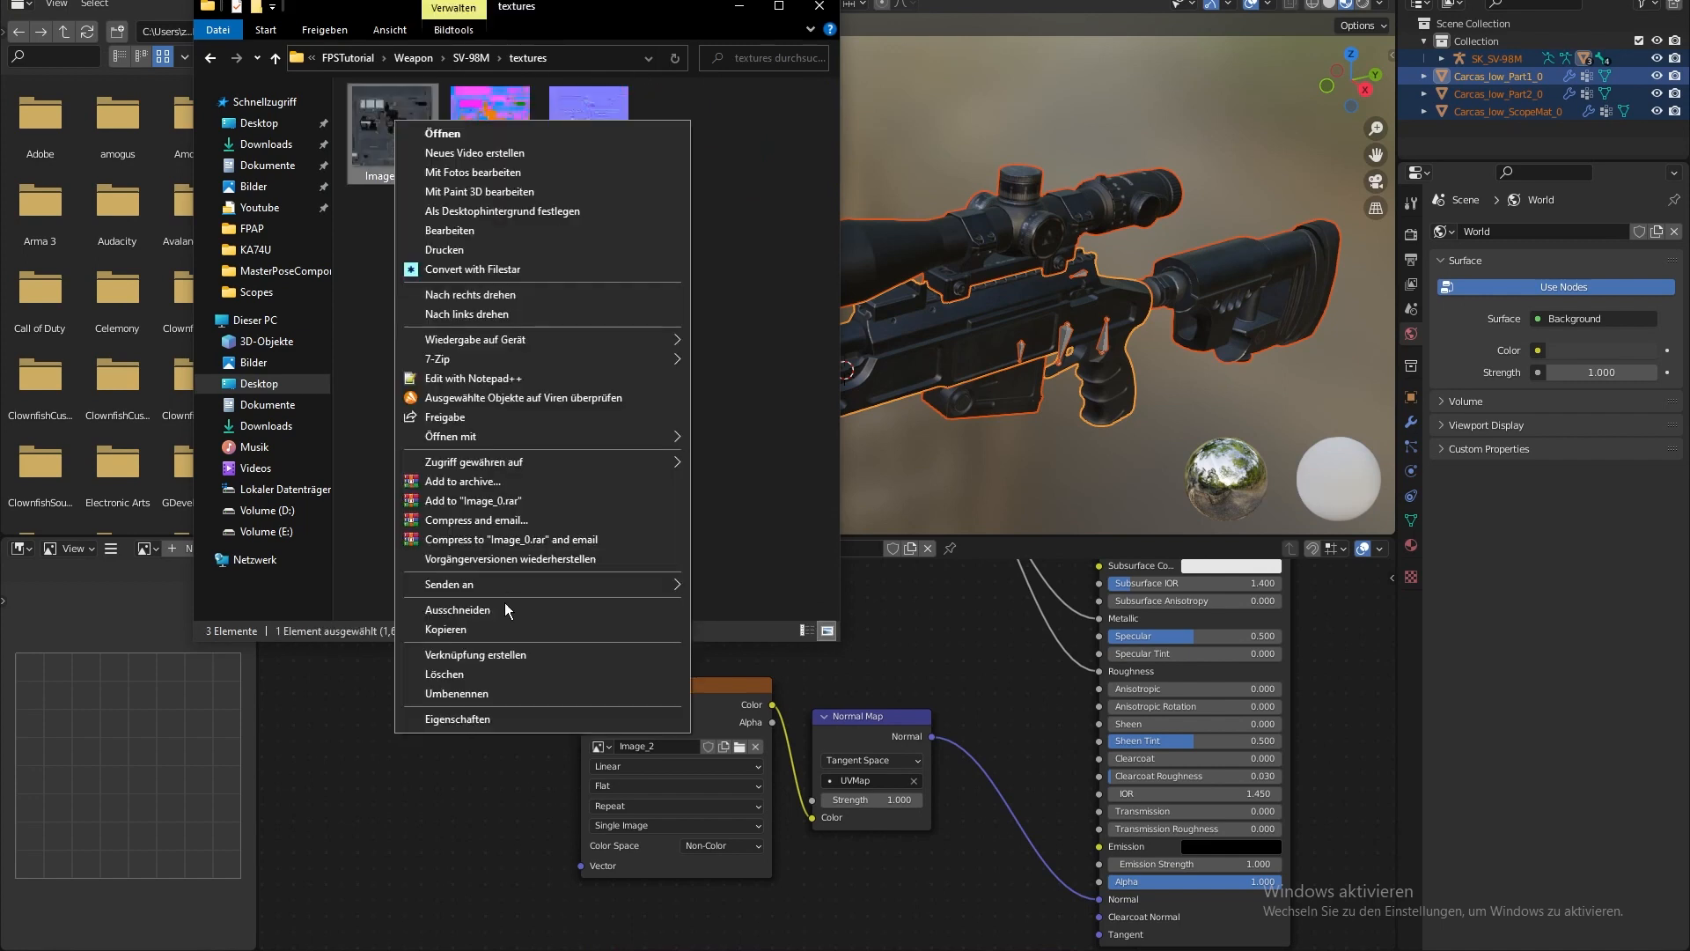
click(513, 691)
text(1)
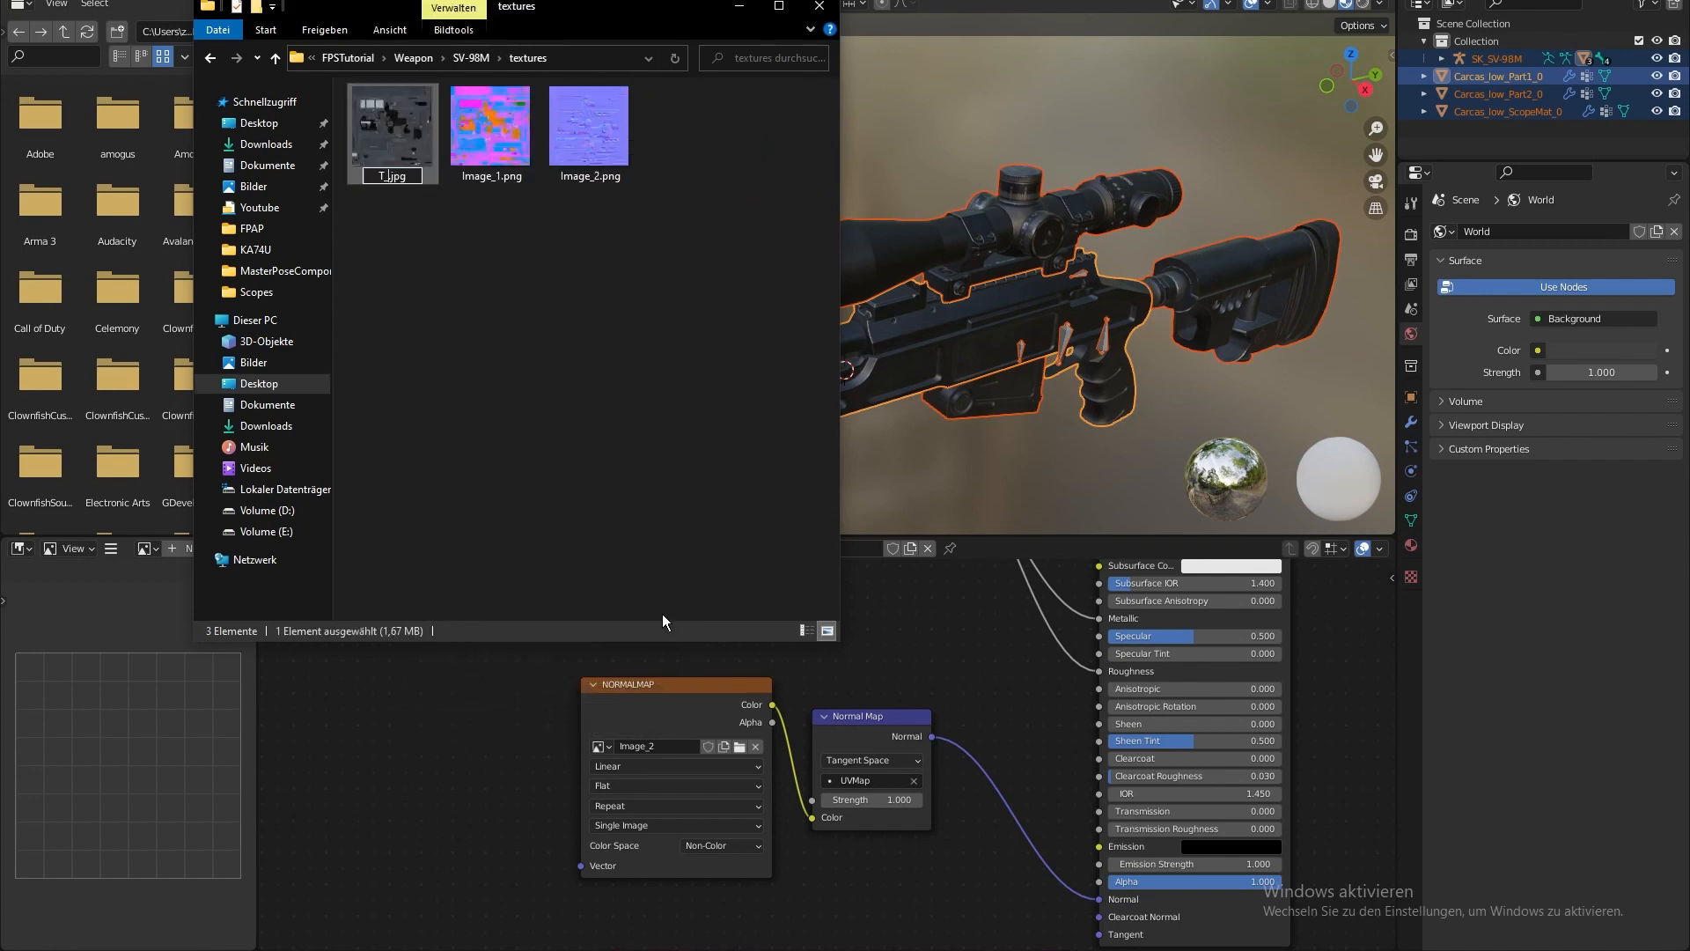
text(_SV-98M_)
key(Return)
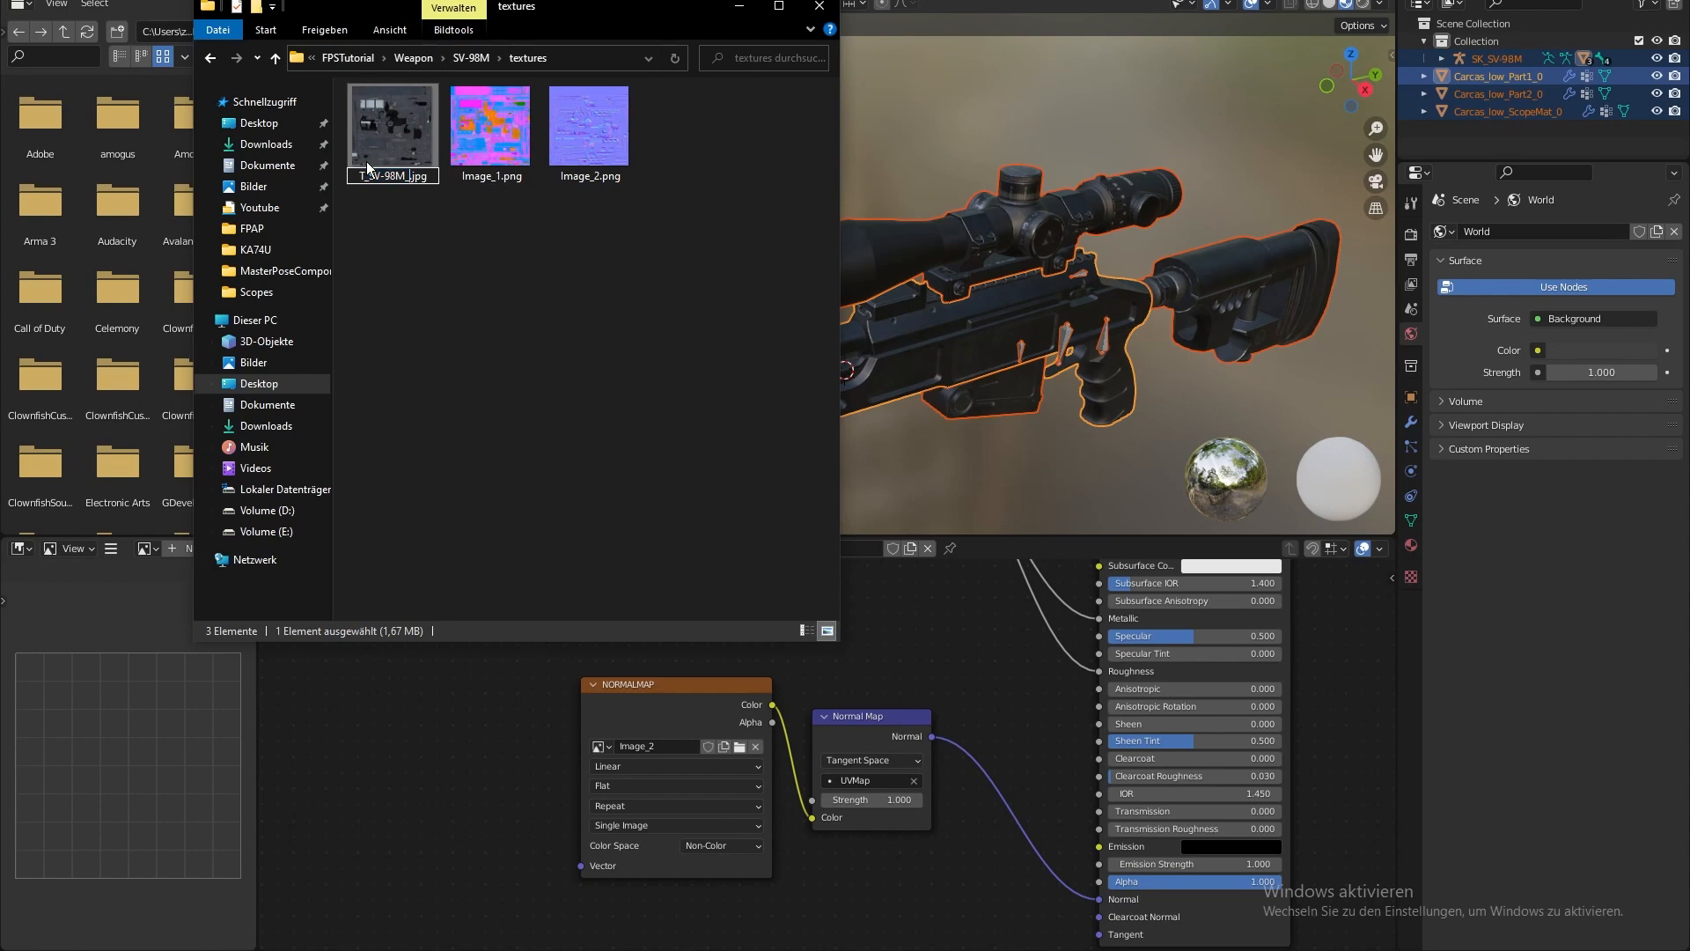
text(olor)
key(Return)
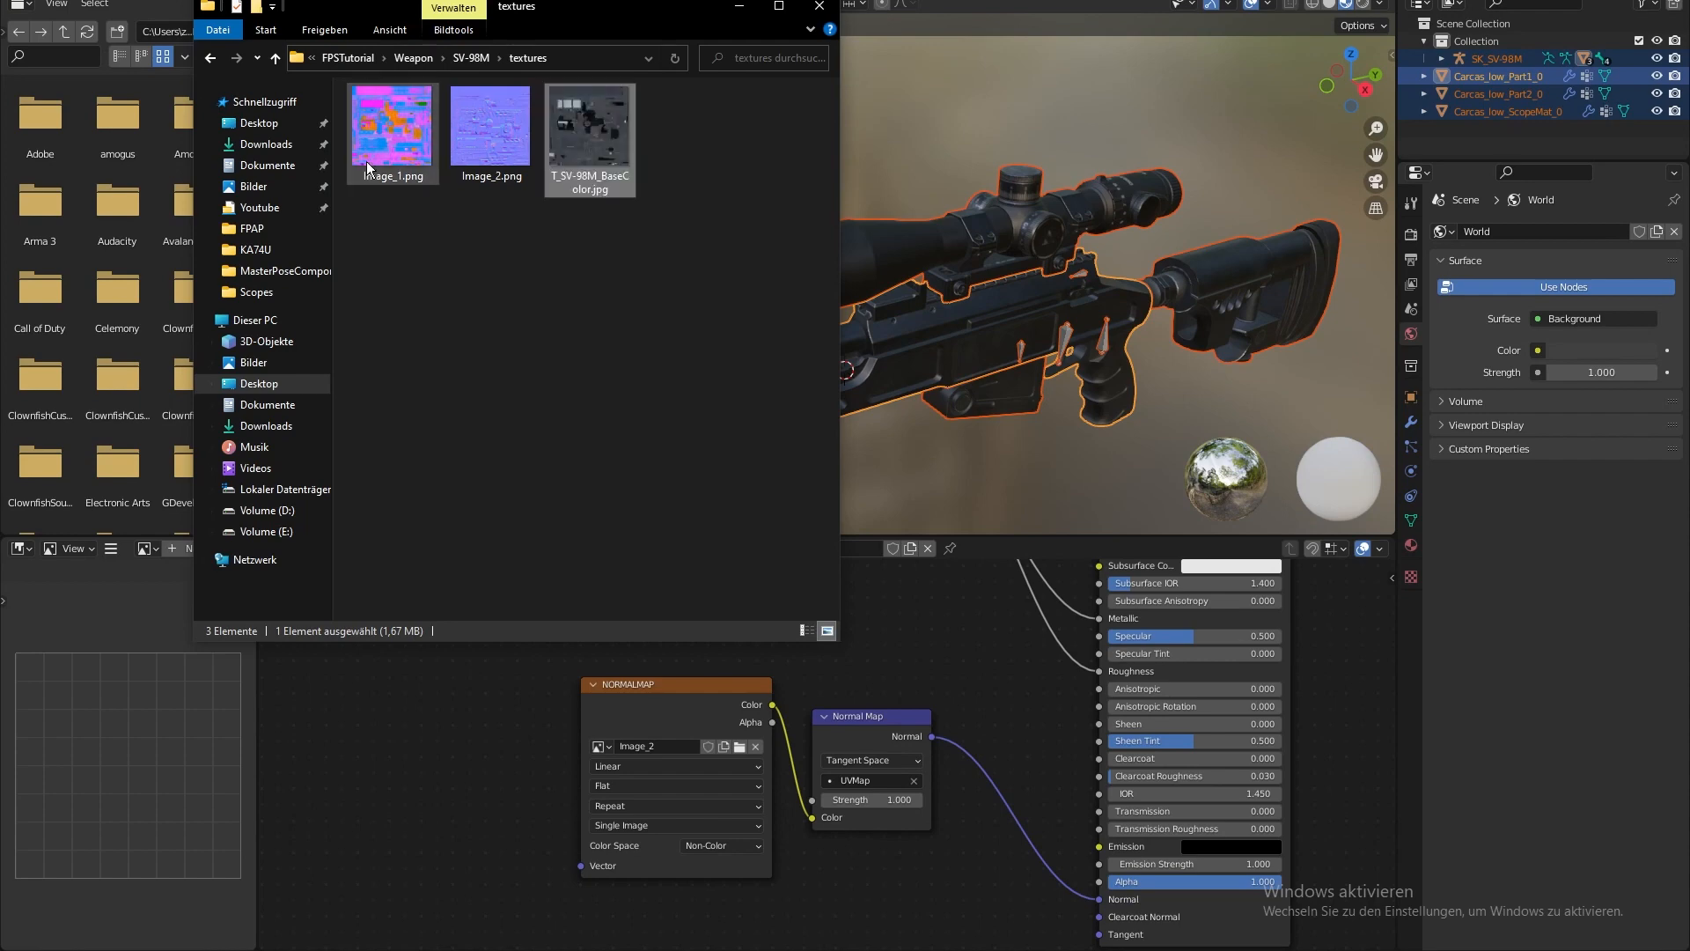
- Rename Image_1.png as T_SV-98M_MetallicRough.png
right_click(366, 160)
click(472, 735)
text(T_SV-98M_)
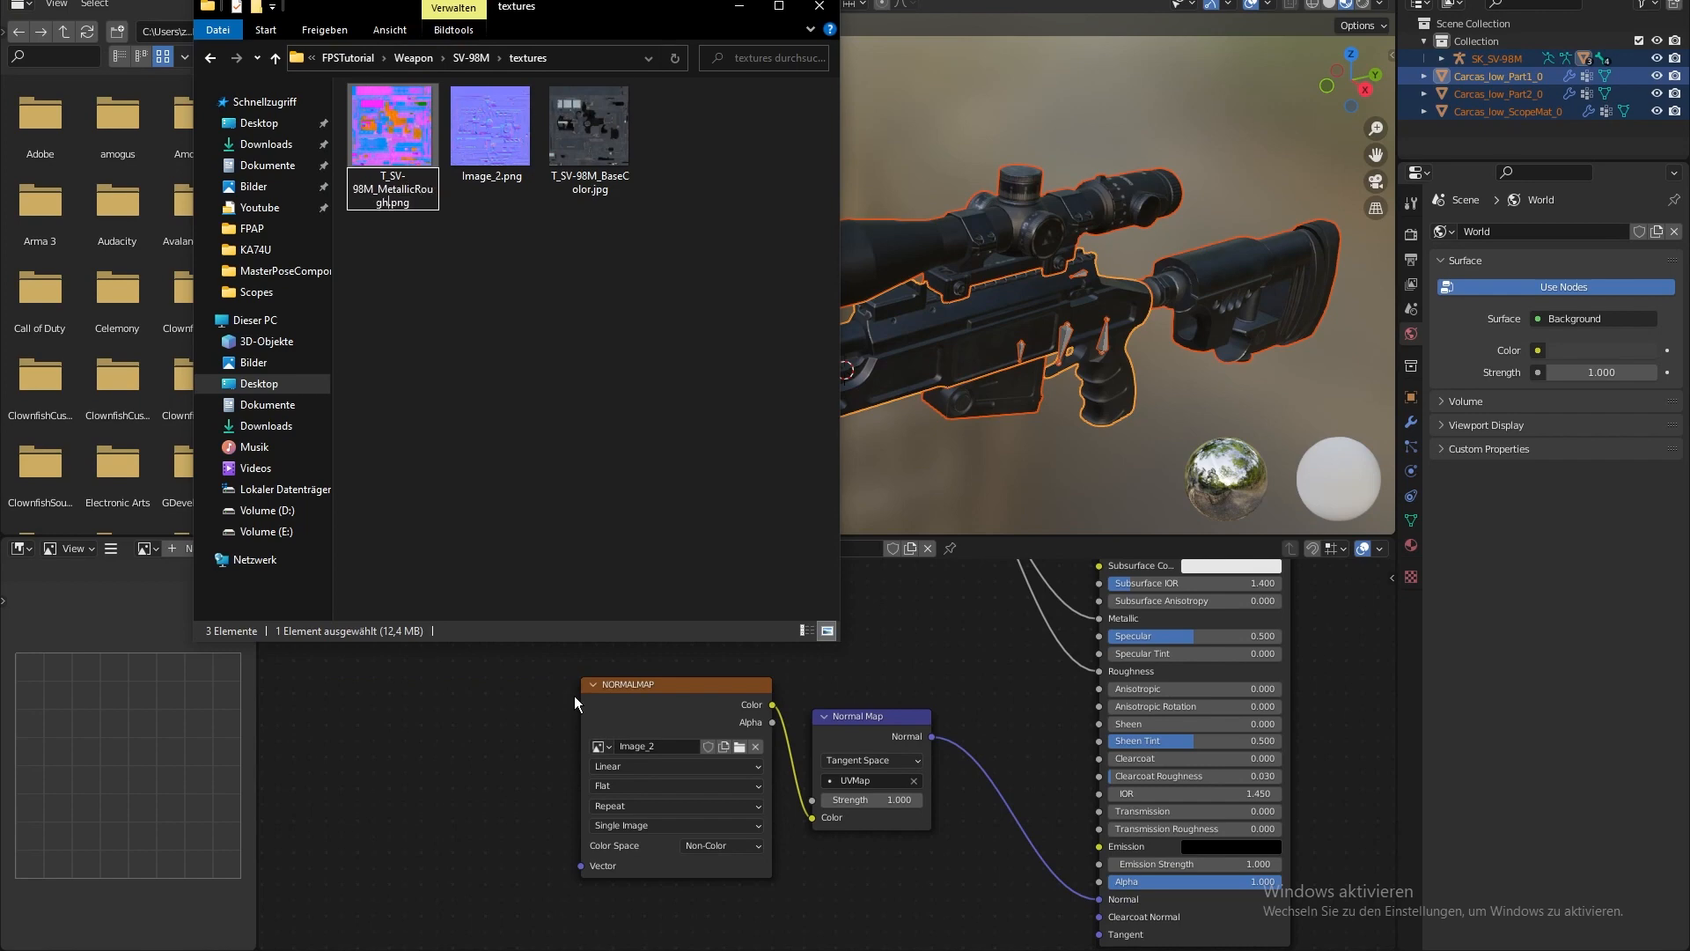
key(Return)
- Rename Image_2.png as T_SV-98M_Normal.png
right_click(383, 122)
click(551, 694)
text(T_SV-98M_)
text(Normal)
key(Return)
- In Blender, assign the Part2 material to the slot of Carcas_low_Part1_0 and unpack its base color image to a file
click(816, 574)
click(855, 577)
click(764, 549)
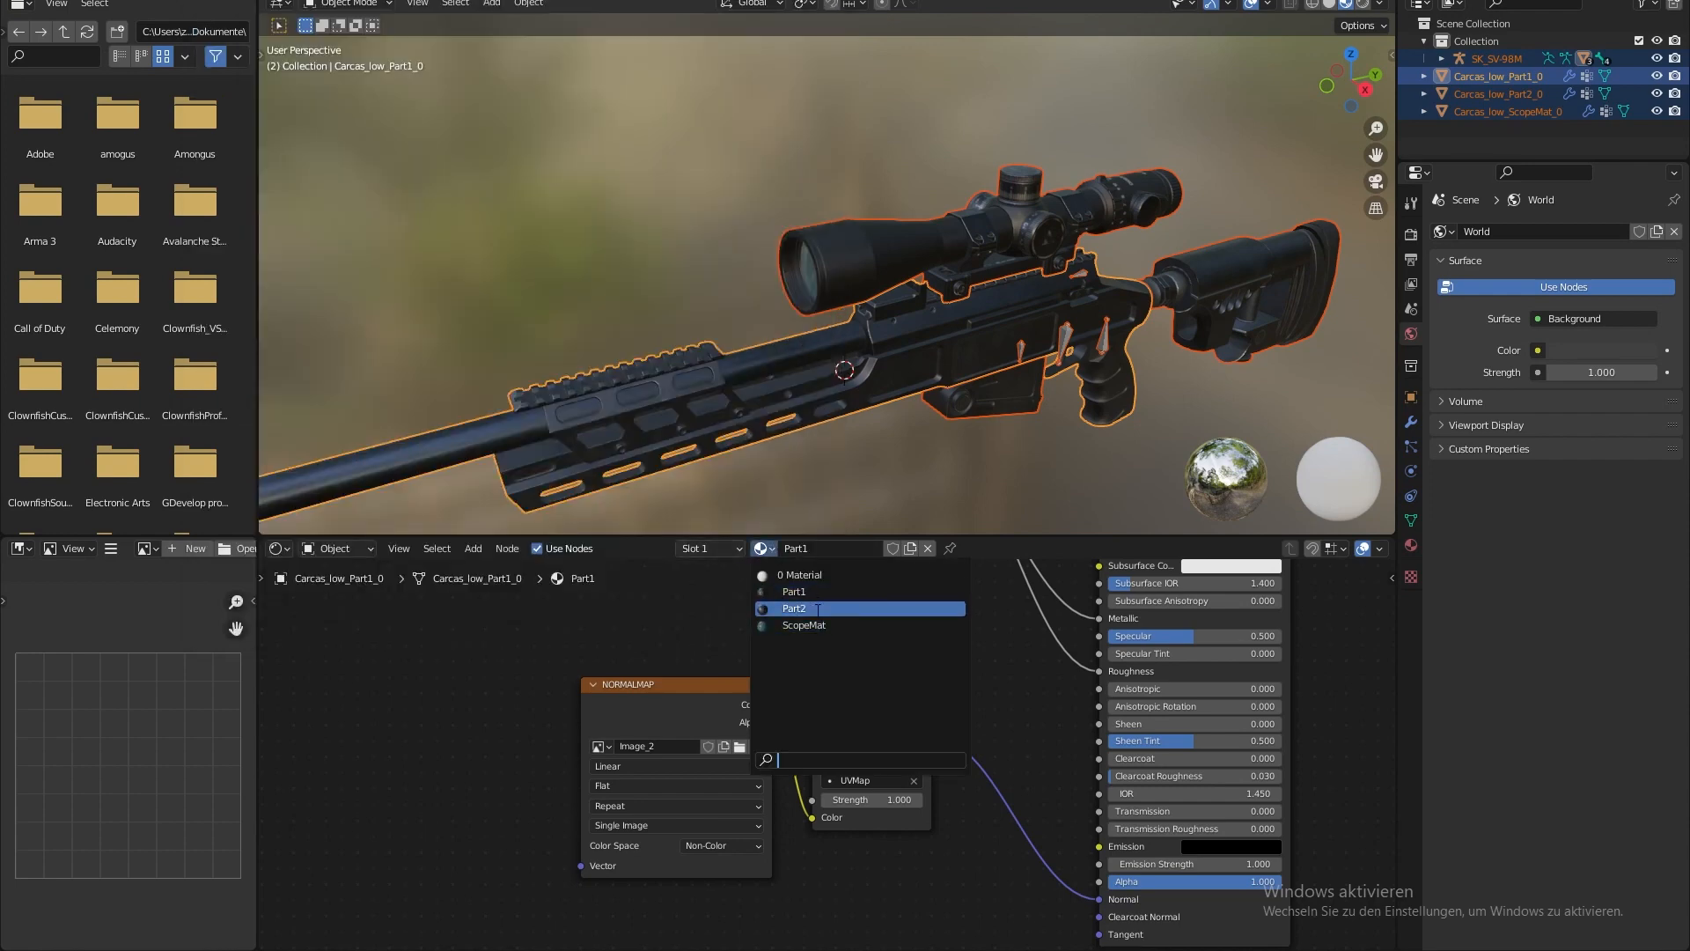
click(816, 610)
middle_drag(870, 609, 822, 732)
click(815, 615)
click(815, 616)
- Unpack the metallic-roughness and normal map images of the Part2 material to files
middle_drag(715, 833, 843, 589)
click(799, 710)
click(799, 709)
middle_drag(867, 762, 926, 451)
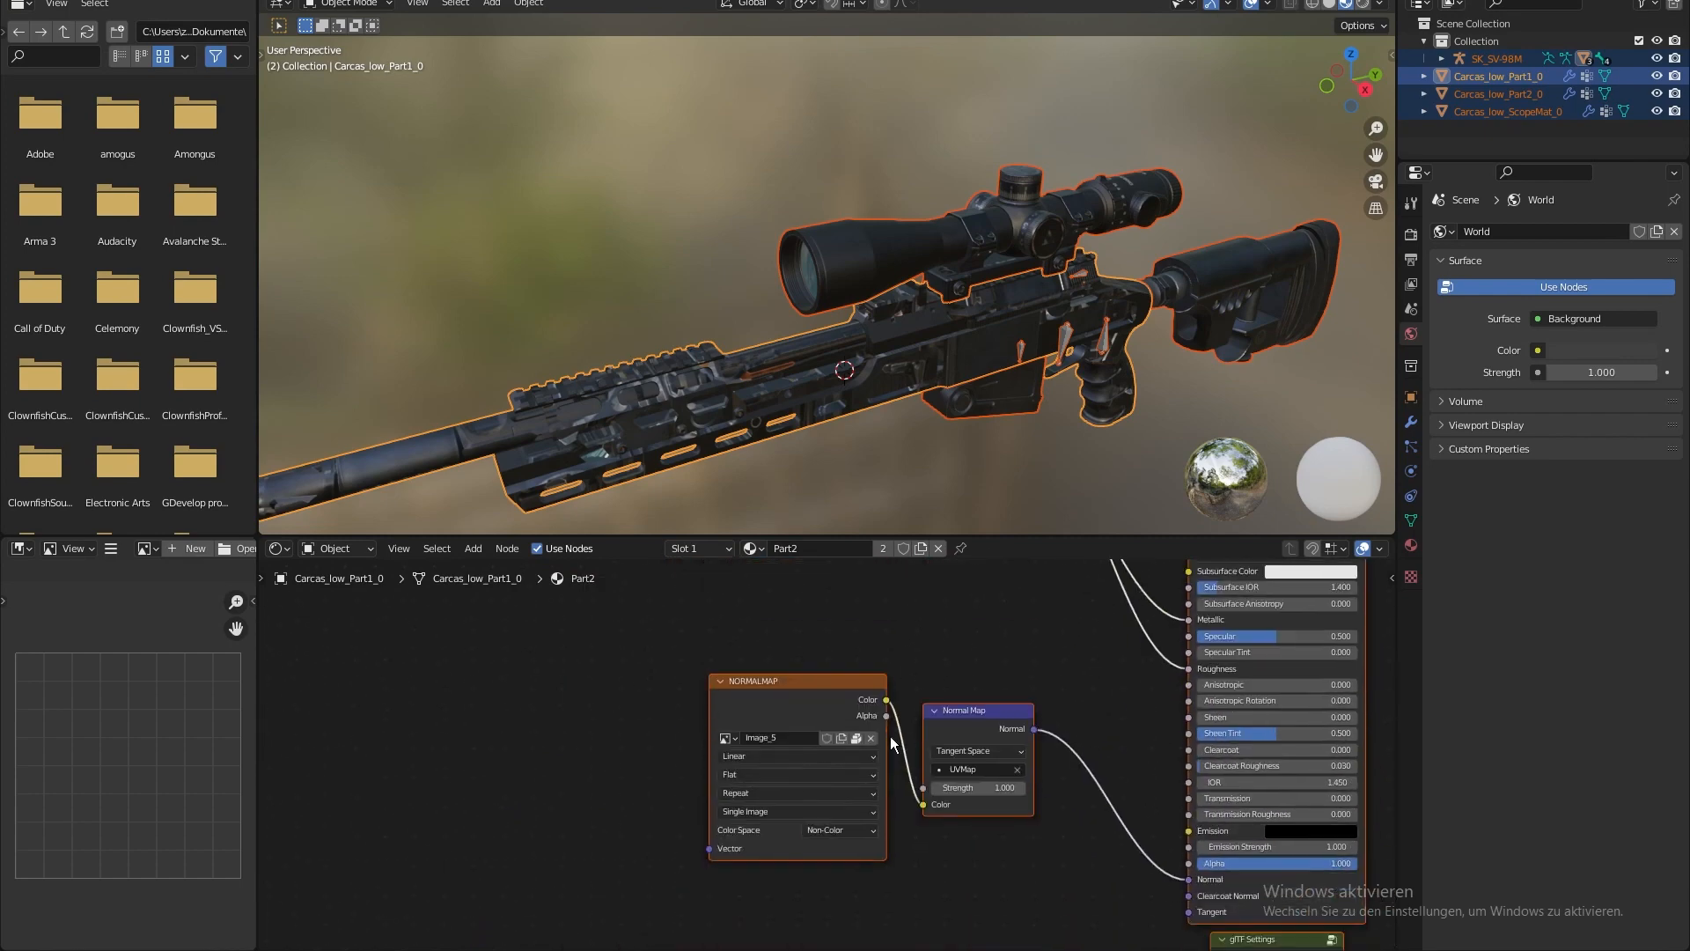
click(854, 740)
click(854, 739)
- In the SV-98M textures folder in File Explorer, rename Image_3.jpg as T_SV-98M_BaseColor2.jpg
key(alt+Tab)
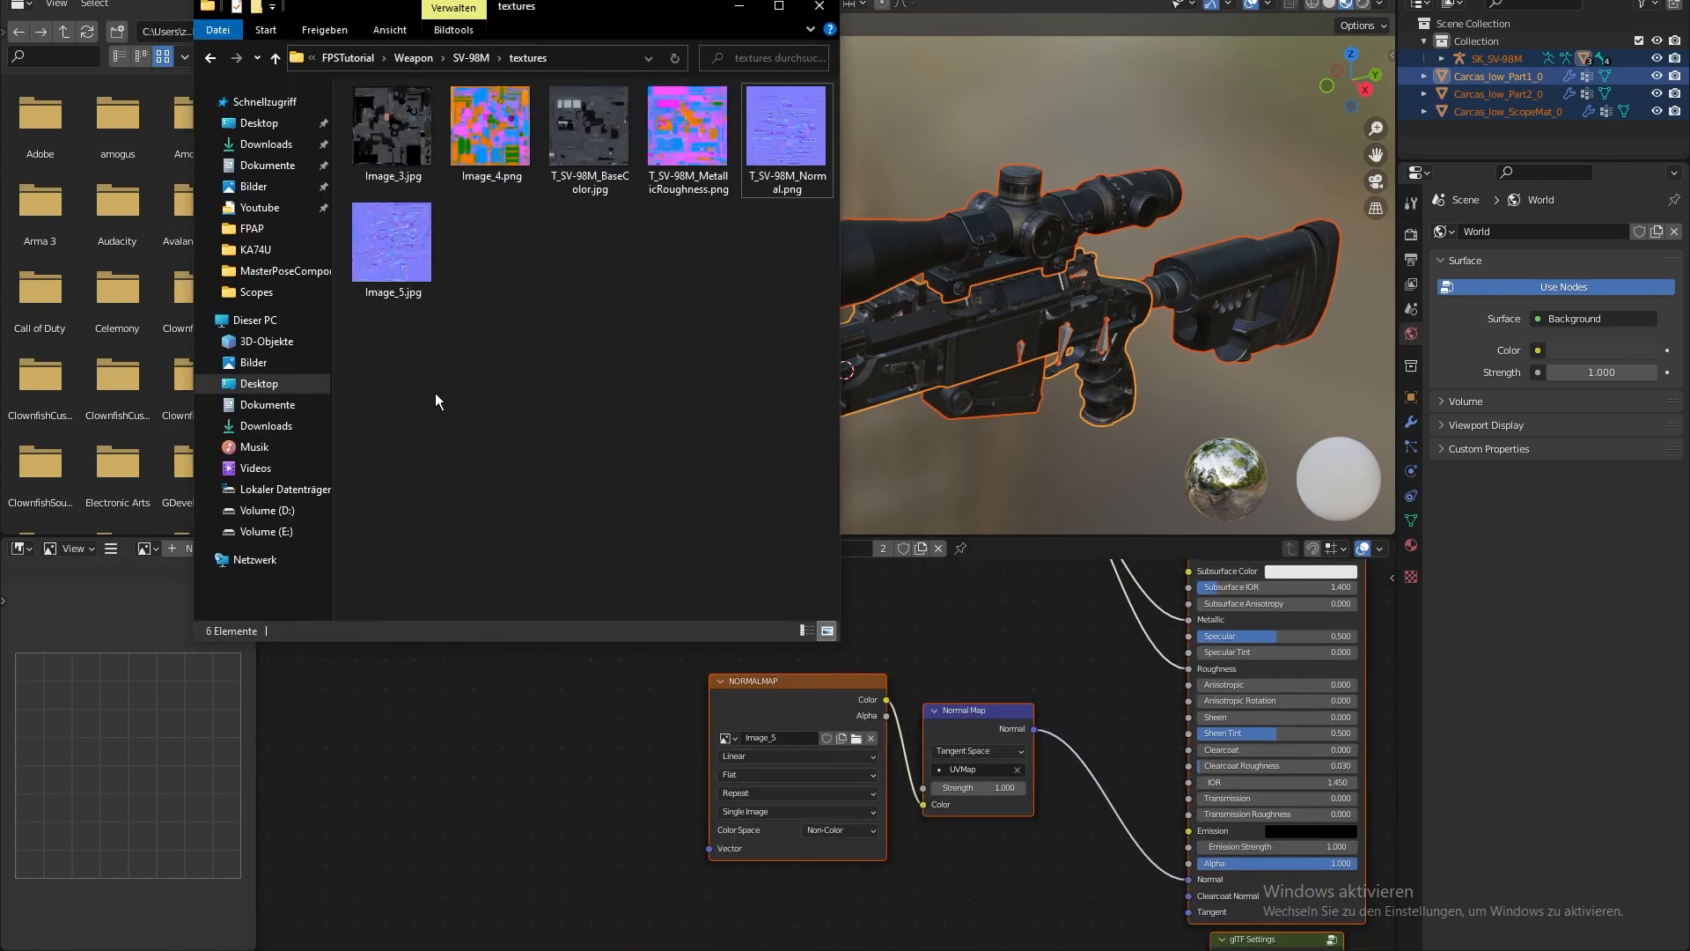
right_click(382, 148)
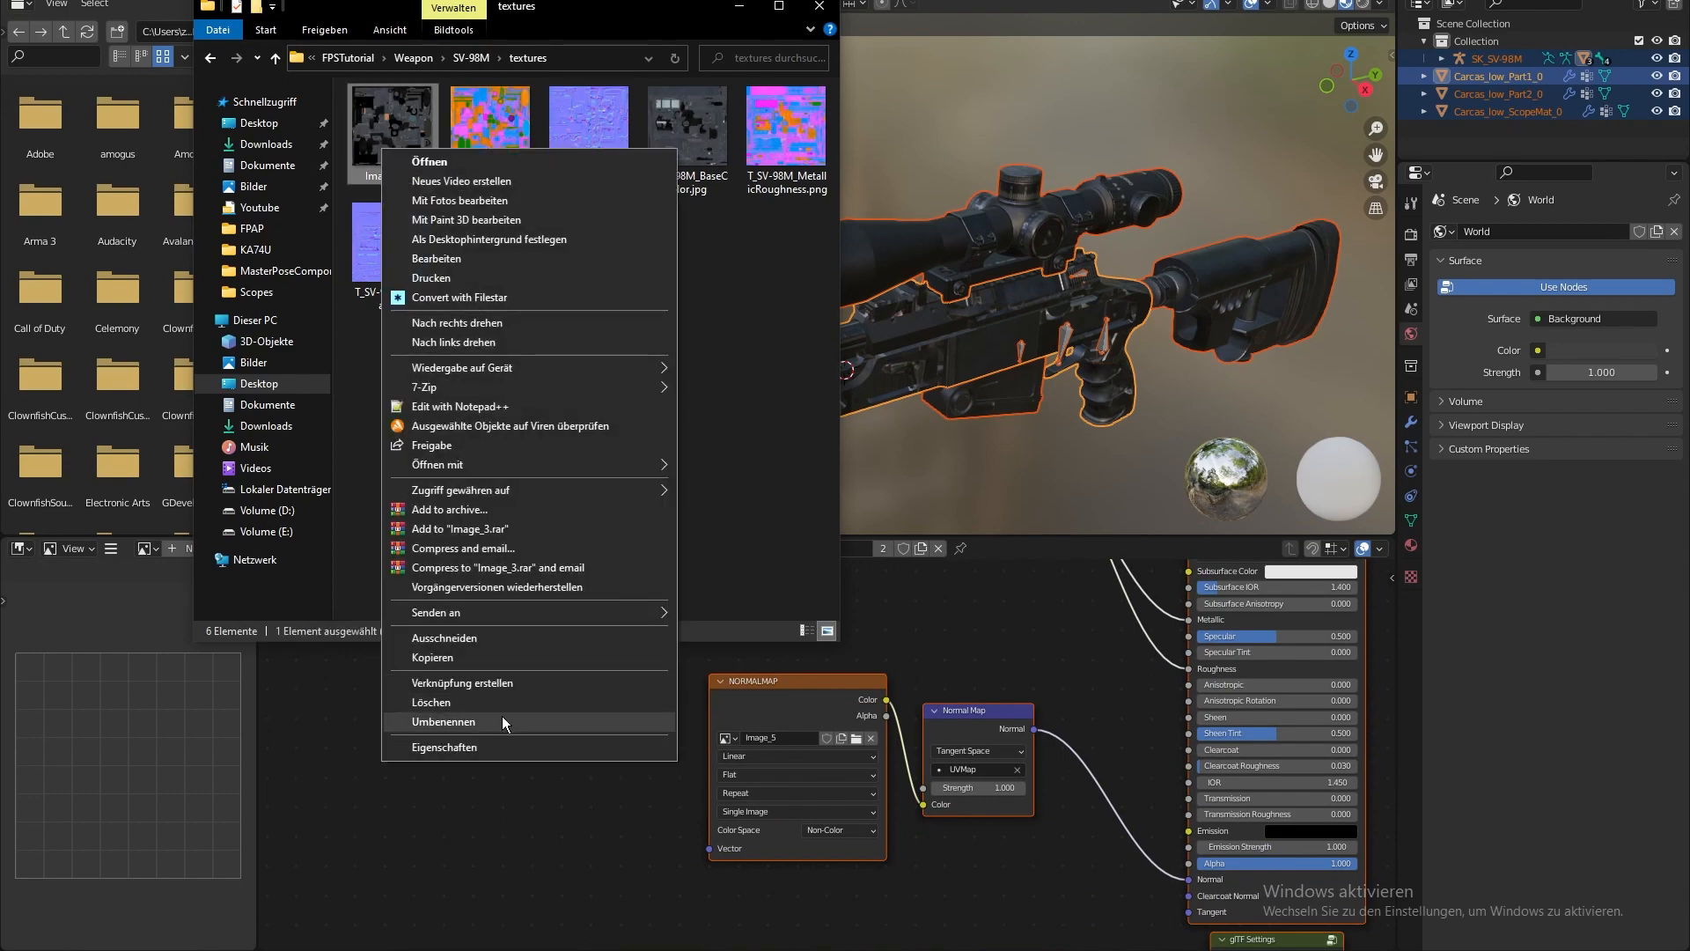
click(502, 717)
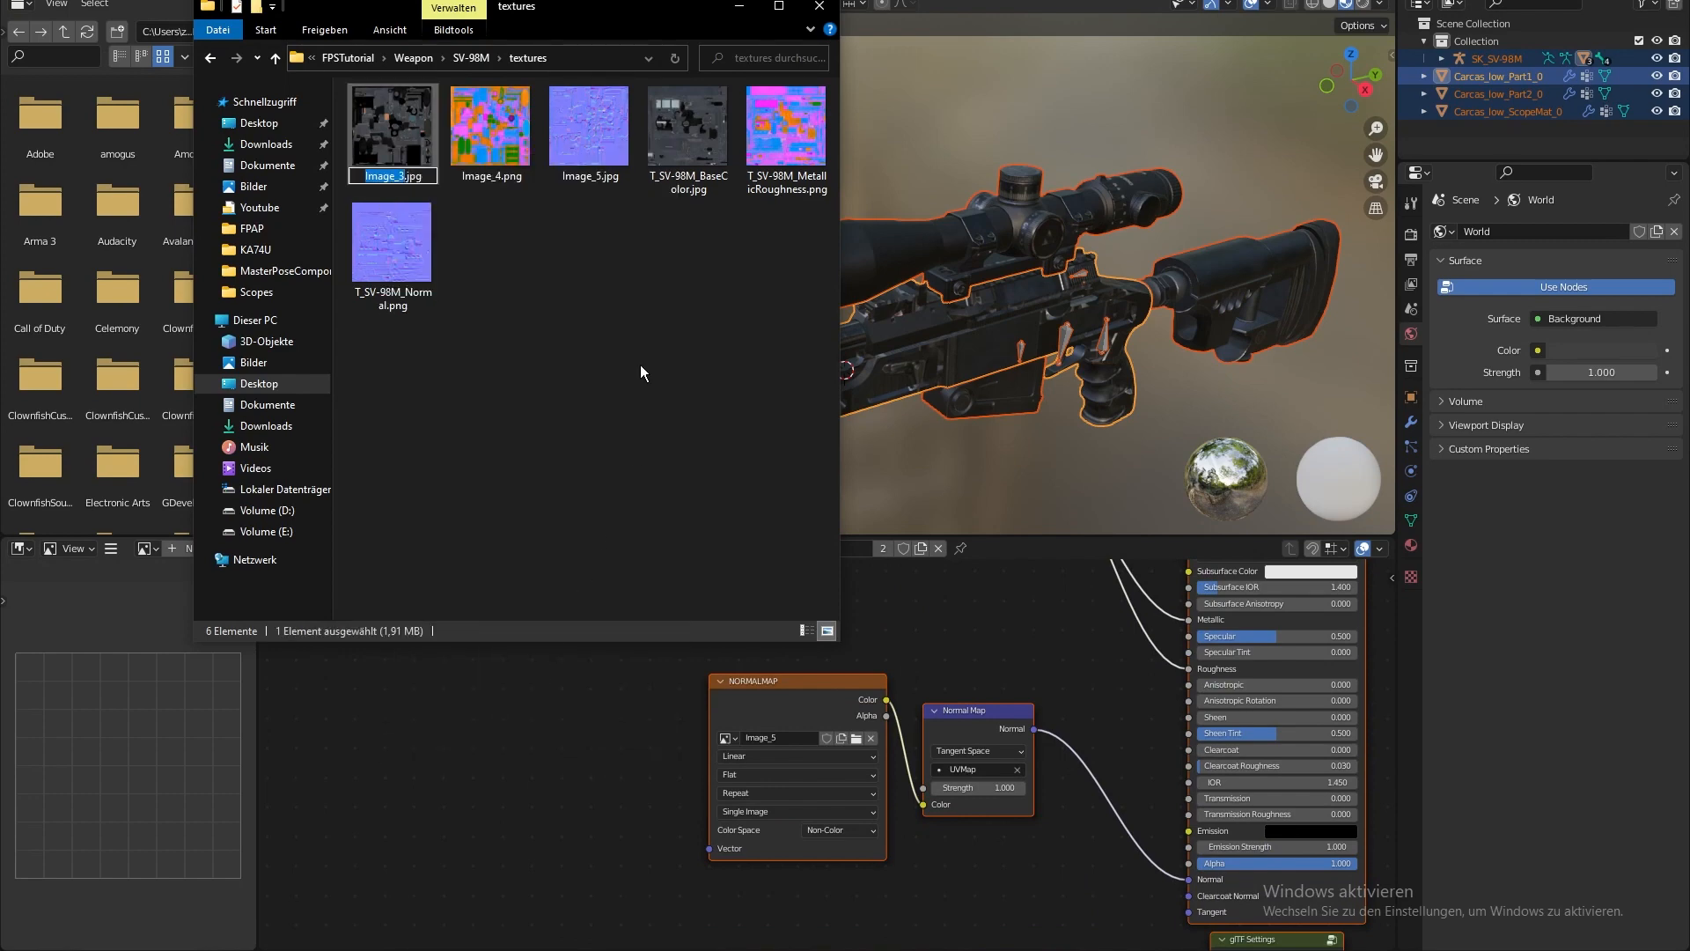
text(T_SV-98M_)
text(BaseColor)
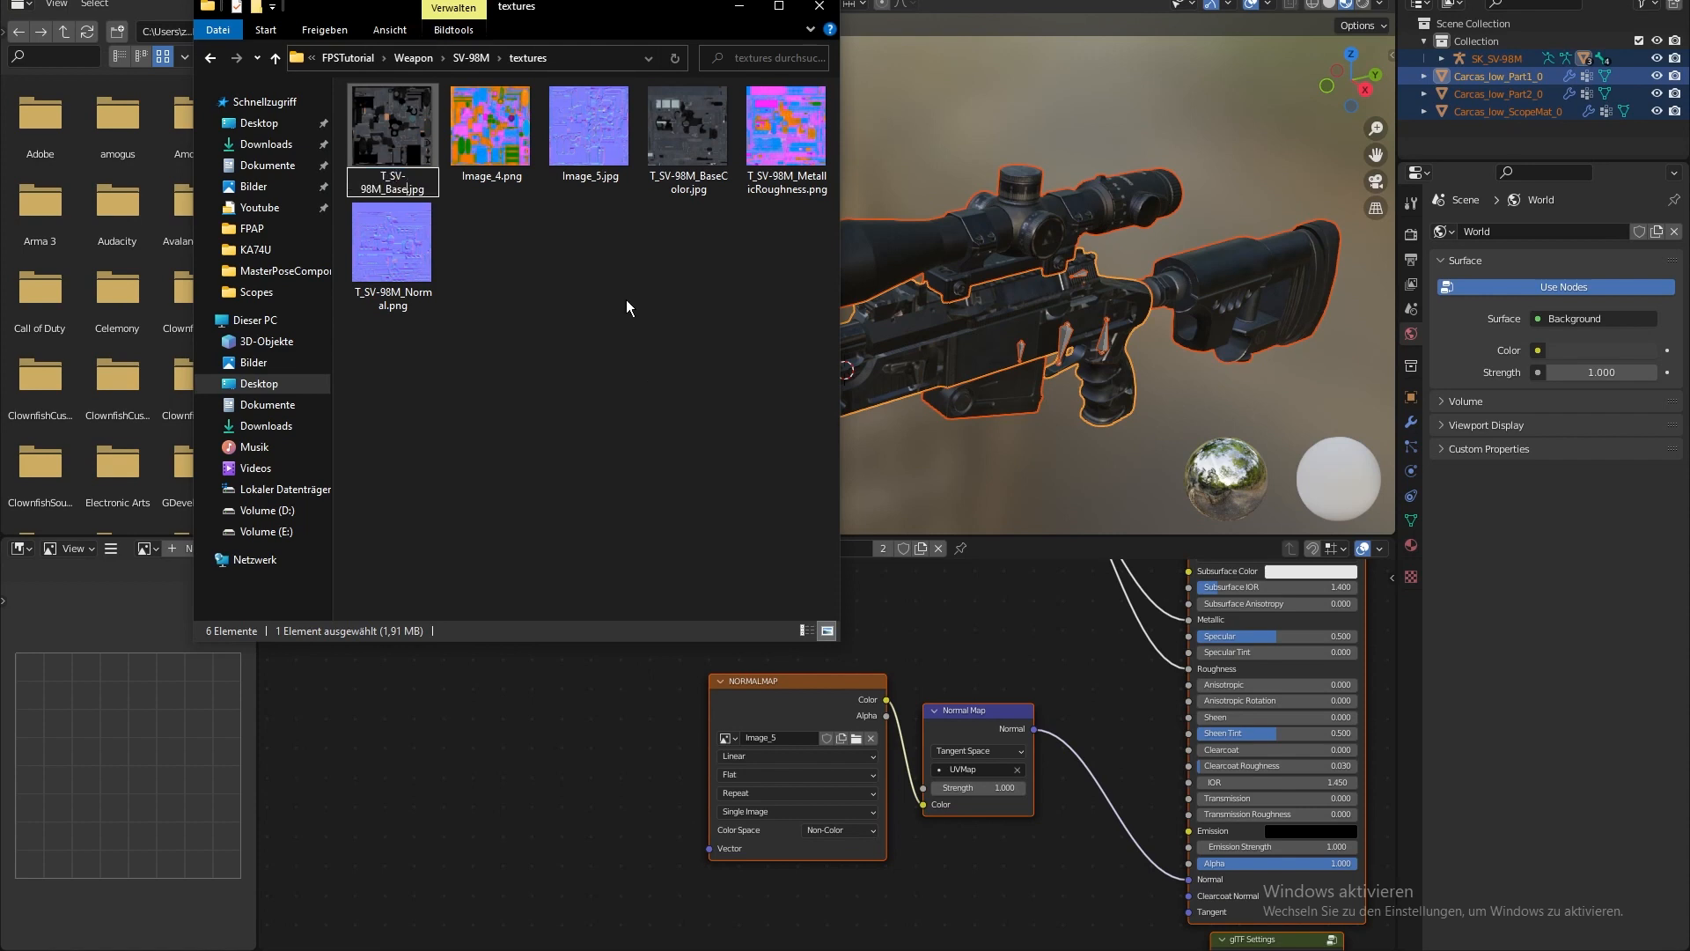
key(Return)
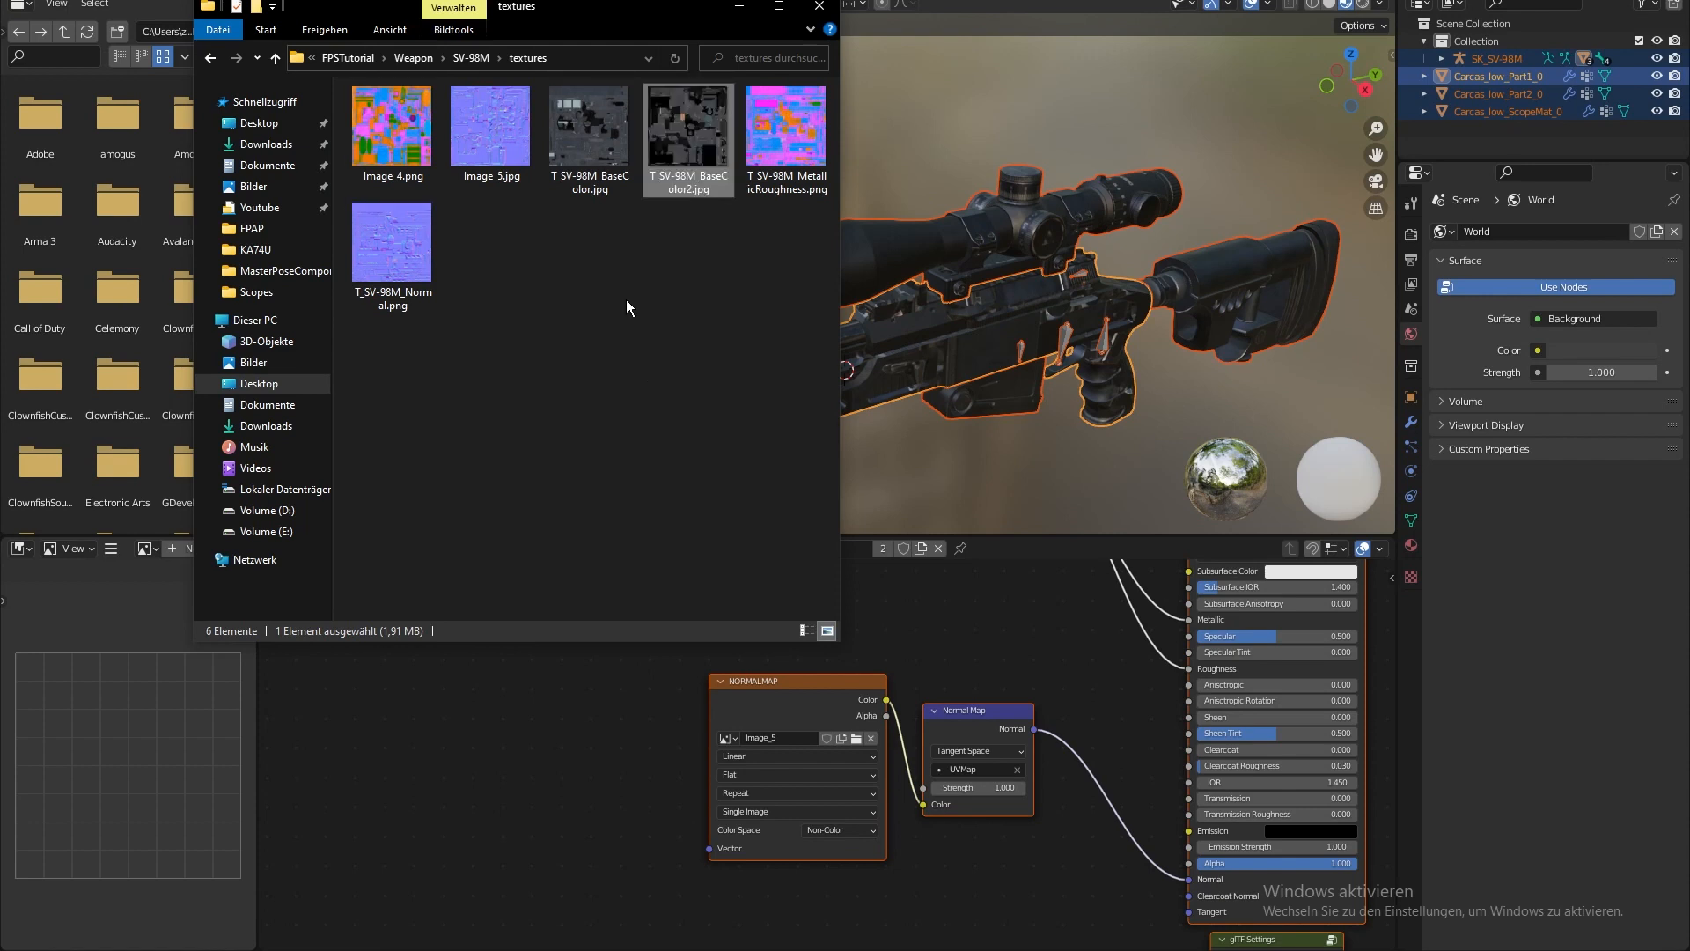
- Rename Image_4.png as T_SV-98M_MetallicRoughness2.png
right_click(381, 140)
click(467, 709)
text(T_SV-98M_)
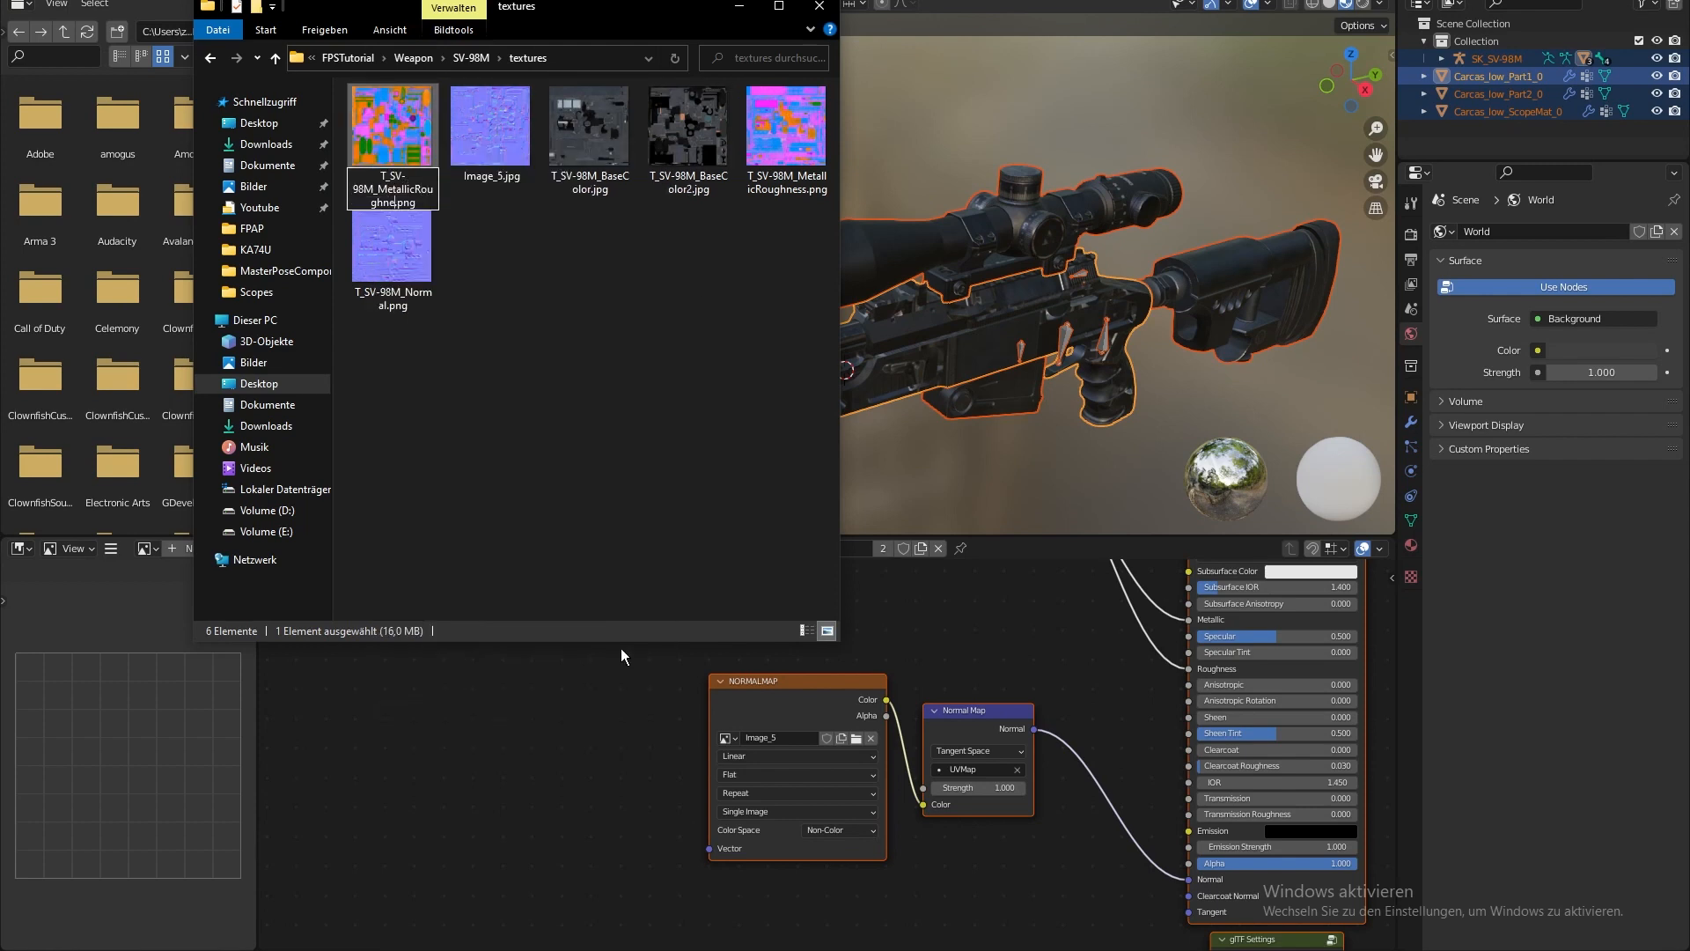
key(Return)
- Rename Image_5.jpg as T_SV-98M_Normal2.jpg
right_click(381, 156)
click(511, 732)
text(T_SV-98M_)
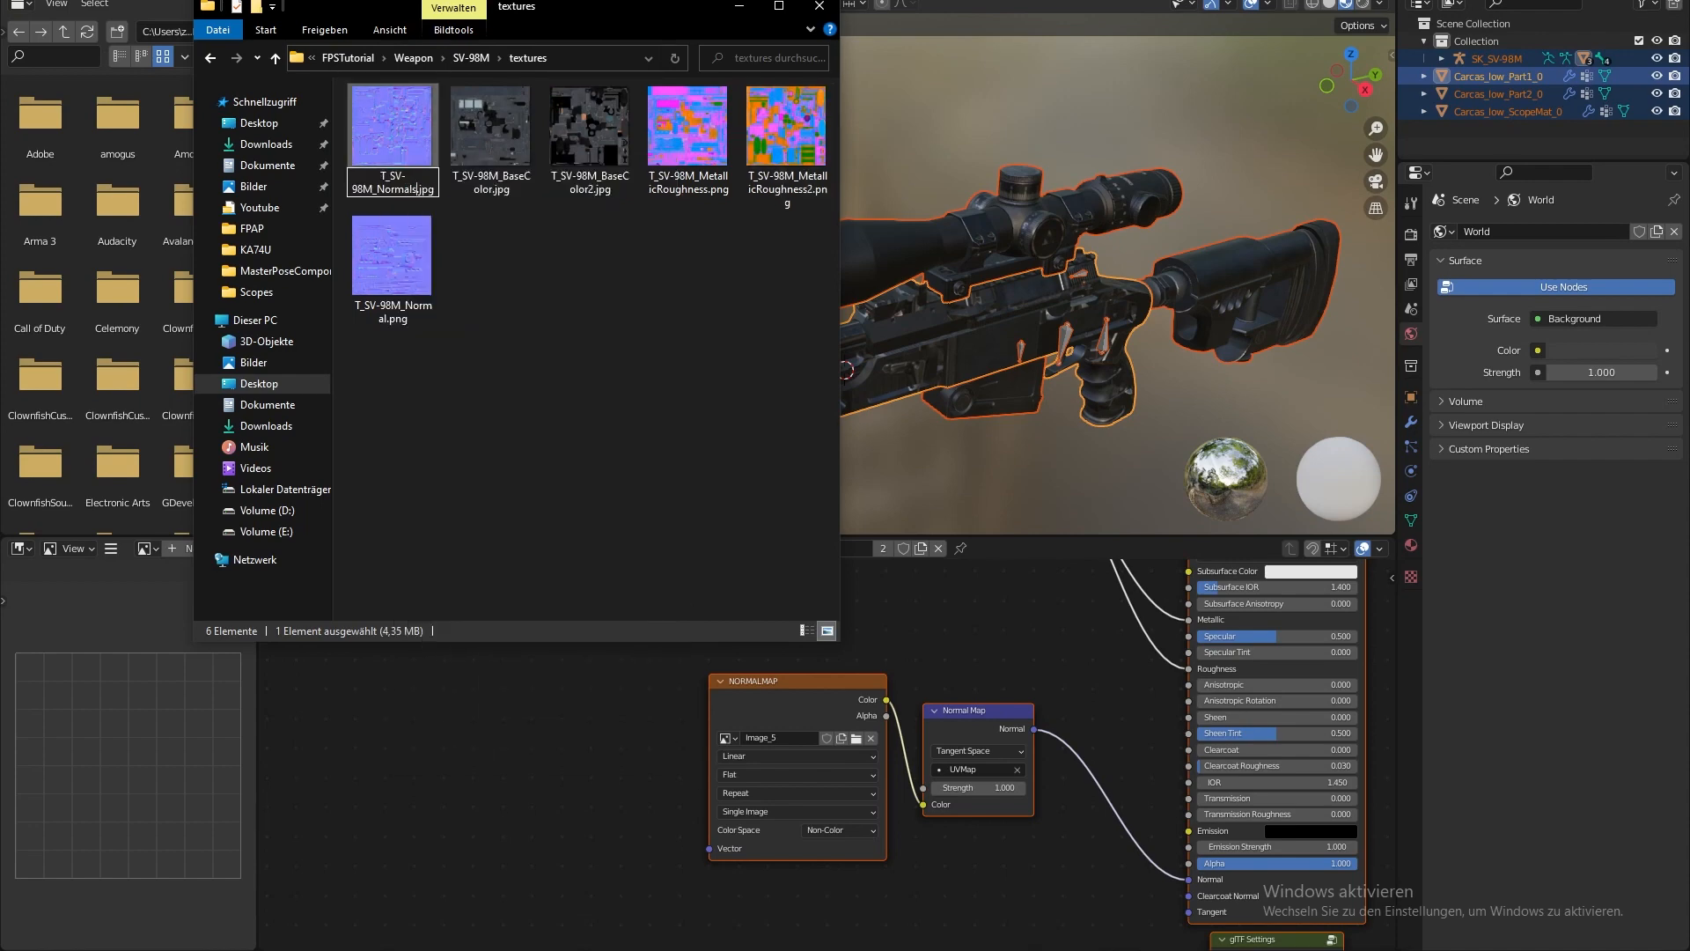
key(Return)
- Back in Blender, switch the slot to the ScopeMat material and unpack its base color image to a file
key(alt+Tab)
click(753, 549)
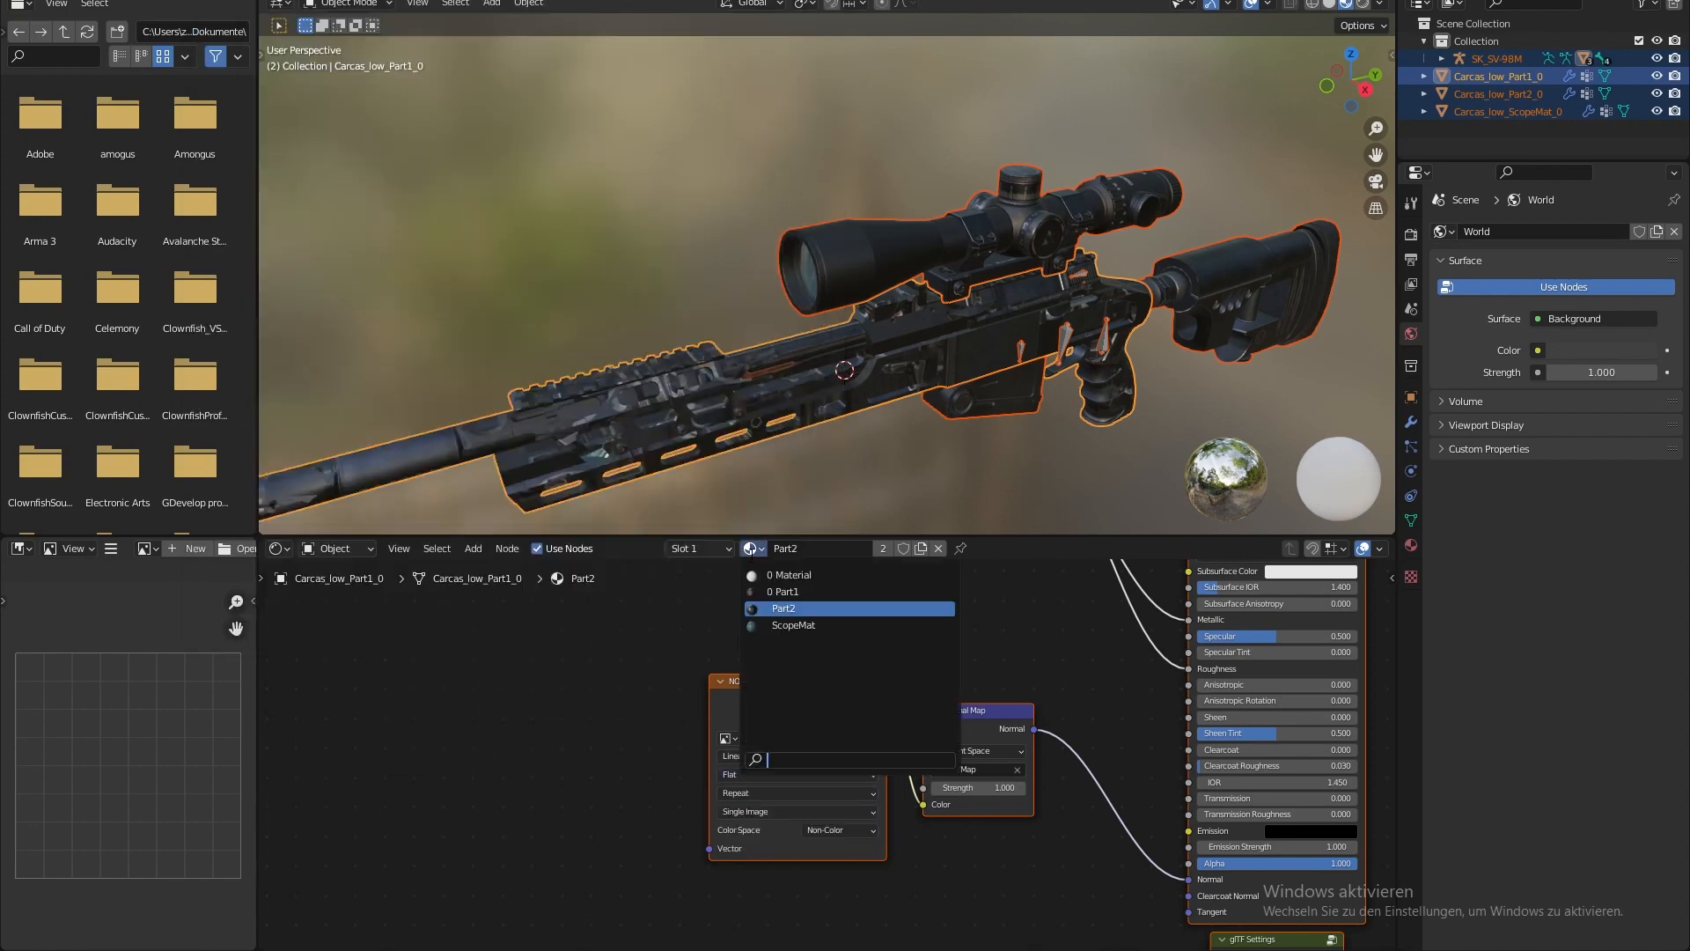
click(813, 626)
middle_drag(896, 626, 738, 901)
scroll(759, 751, up, 2)
middle_drag(763, 626, 736, 701)
click(805, 663)
click(804, 663)
- Unpack the metallic-roughness and normal map images of the ScopeMat material to files
middle_drag(719, 887, 832, 544)
click(754, 714)
click(754, 714)
middle_drag(773, 929, 795, 601)
click(776, 773)
click(778, 769)
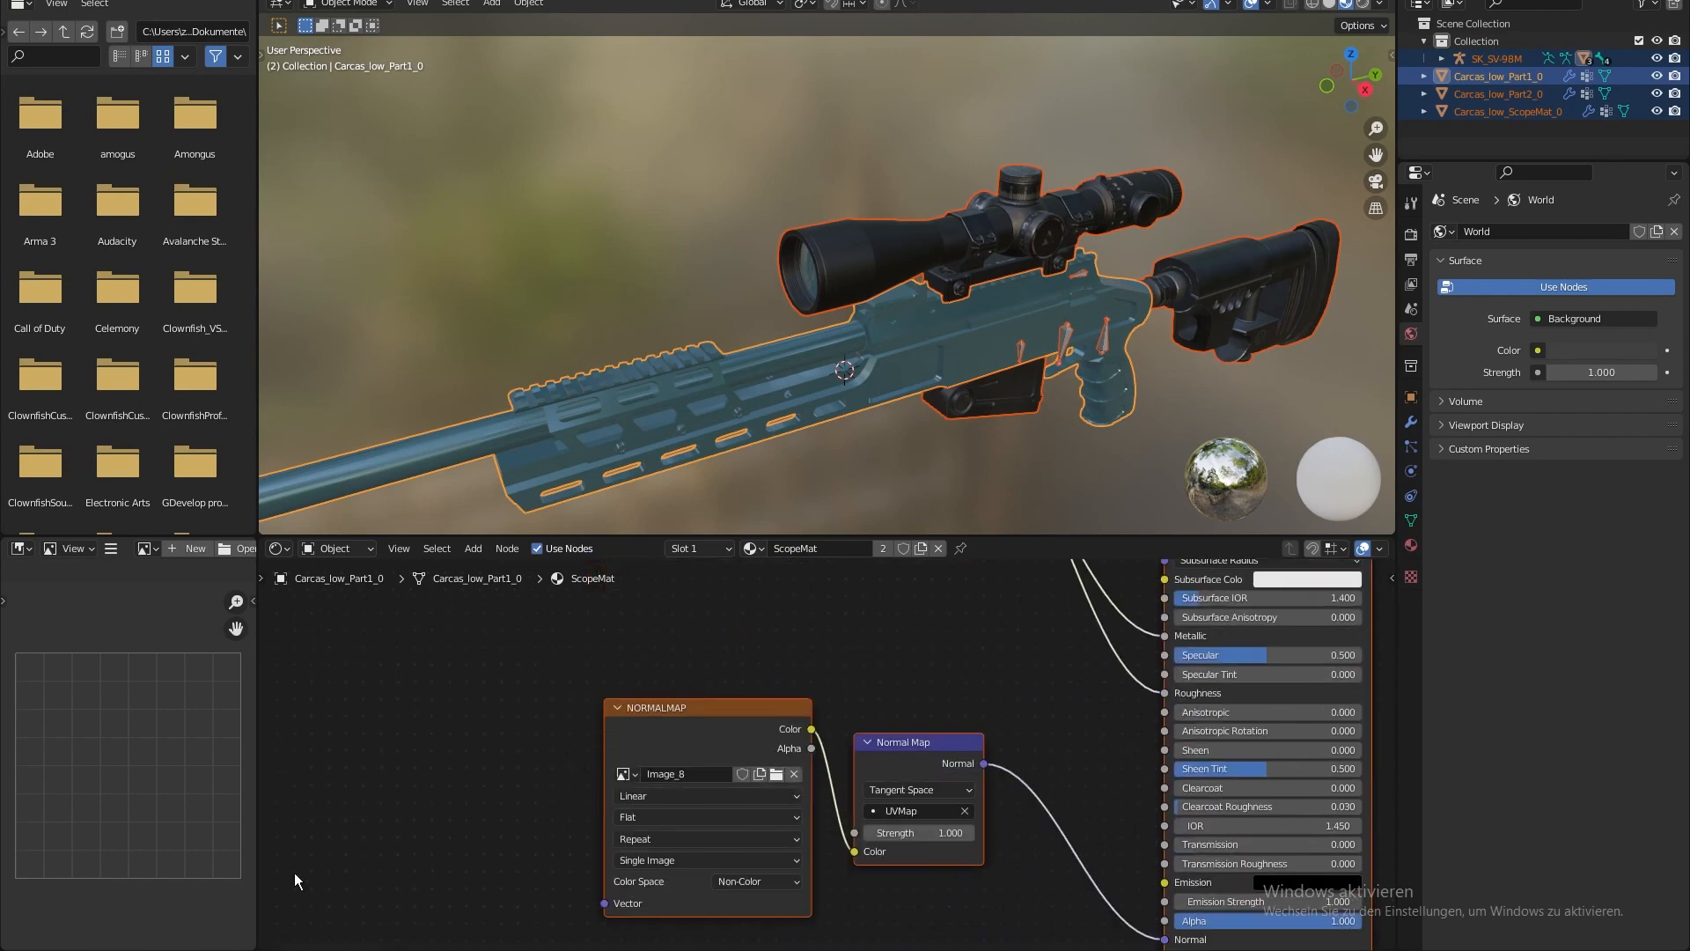
- In the textures folder in File Explorer, rename Image_6.jpg as T_Scope_BaseColor.jpg
click(352, 950)
click(535, 482)
right_click(394, 173)
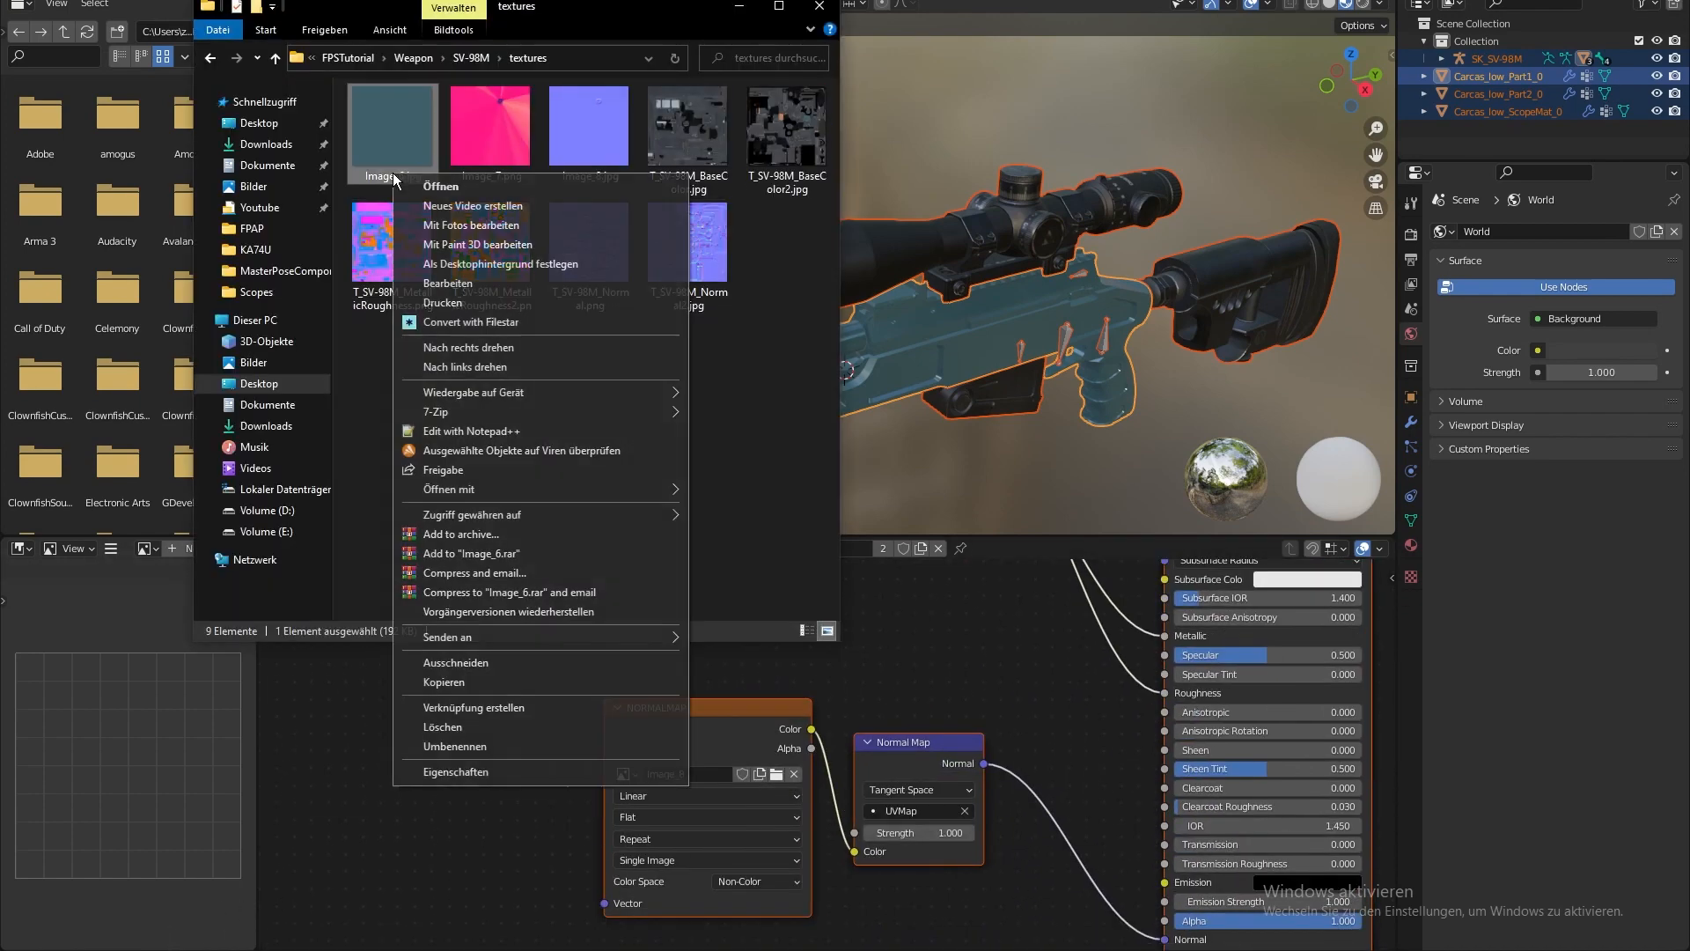
click(455, 745)
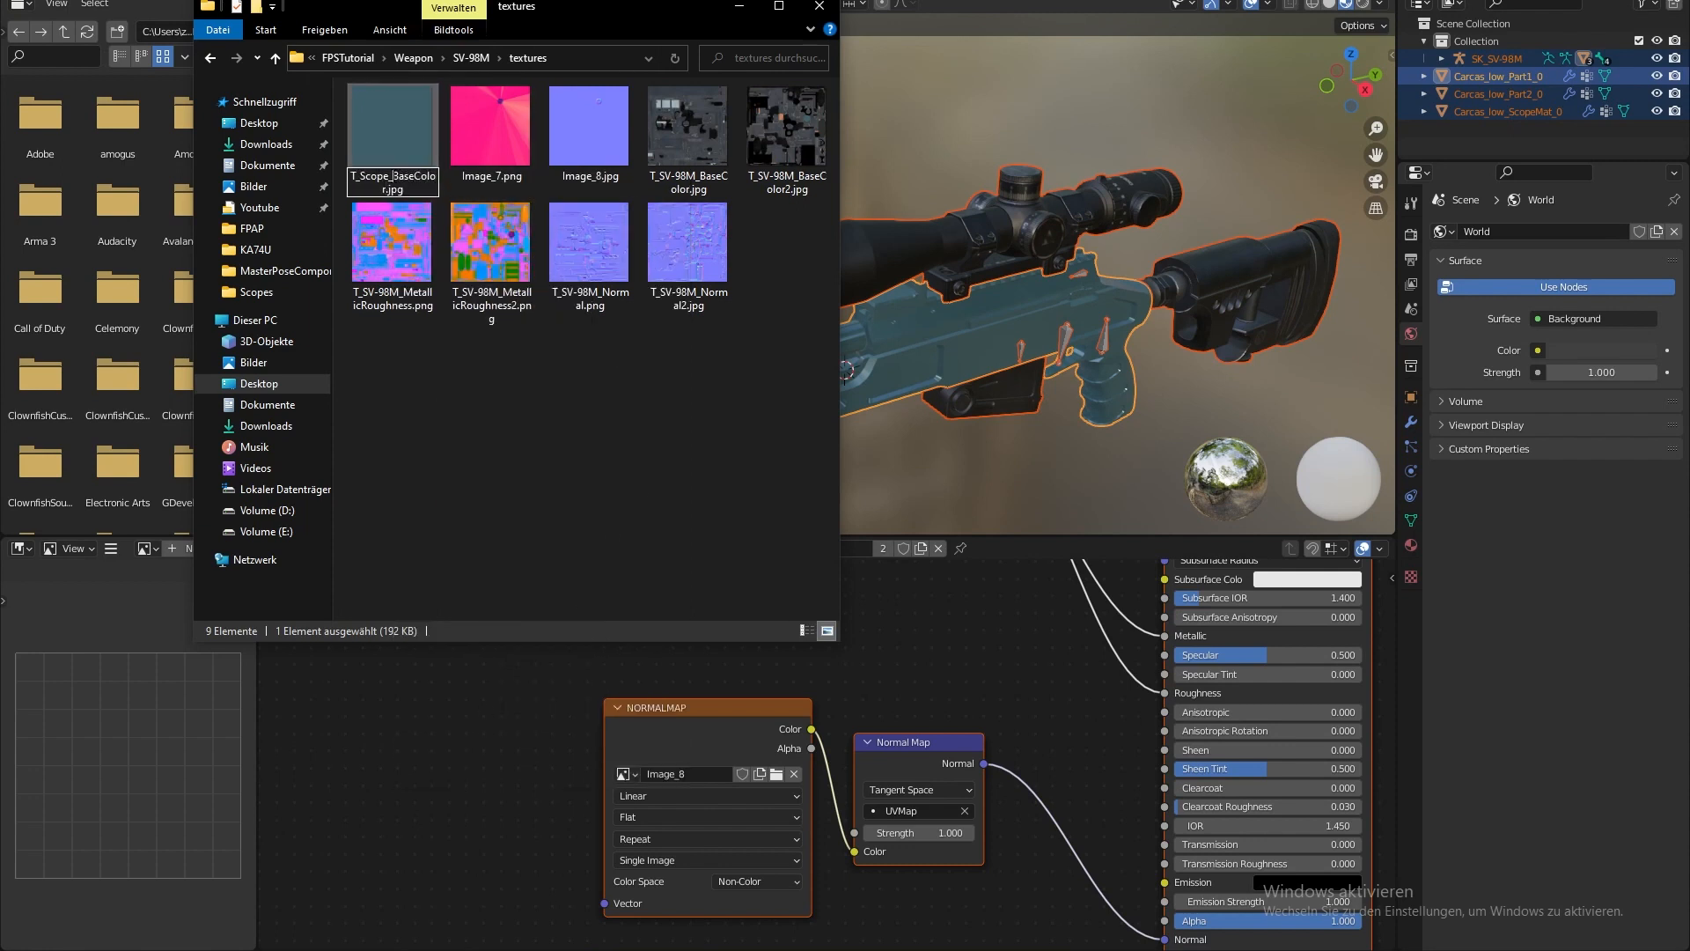
key(Return)
- Rename Image_7.png as T_Scope_MetallicRoughnes.png
right_click(405, 146)
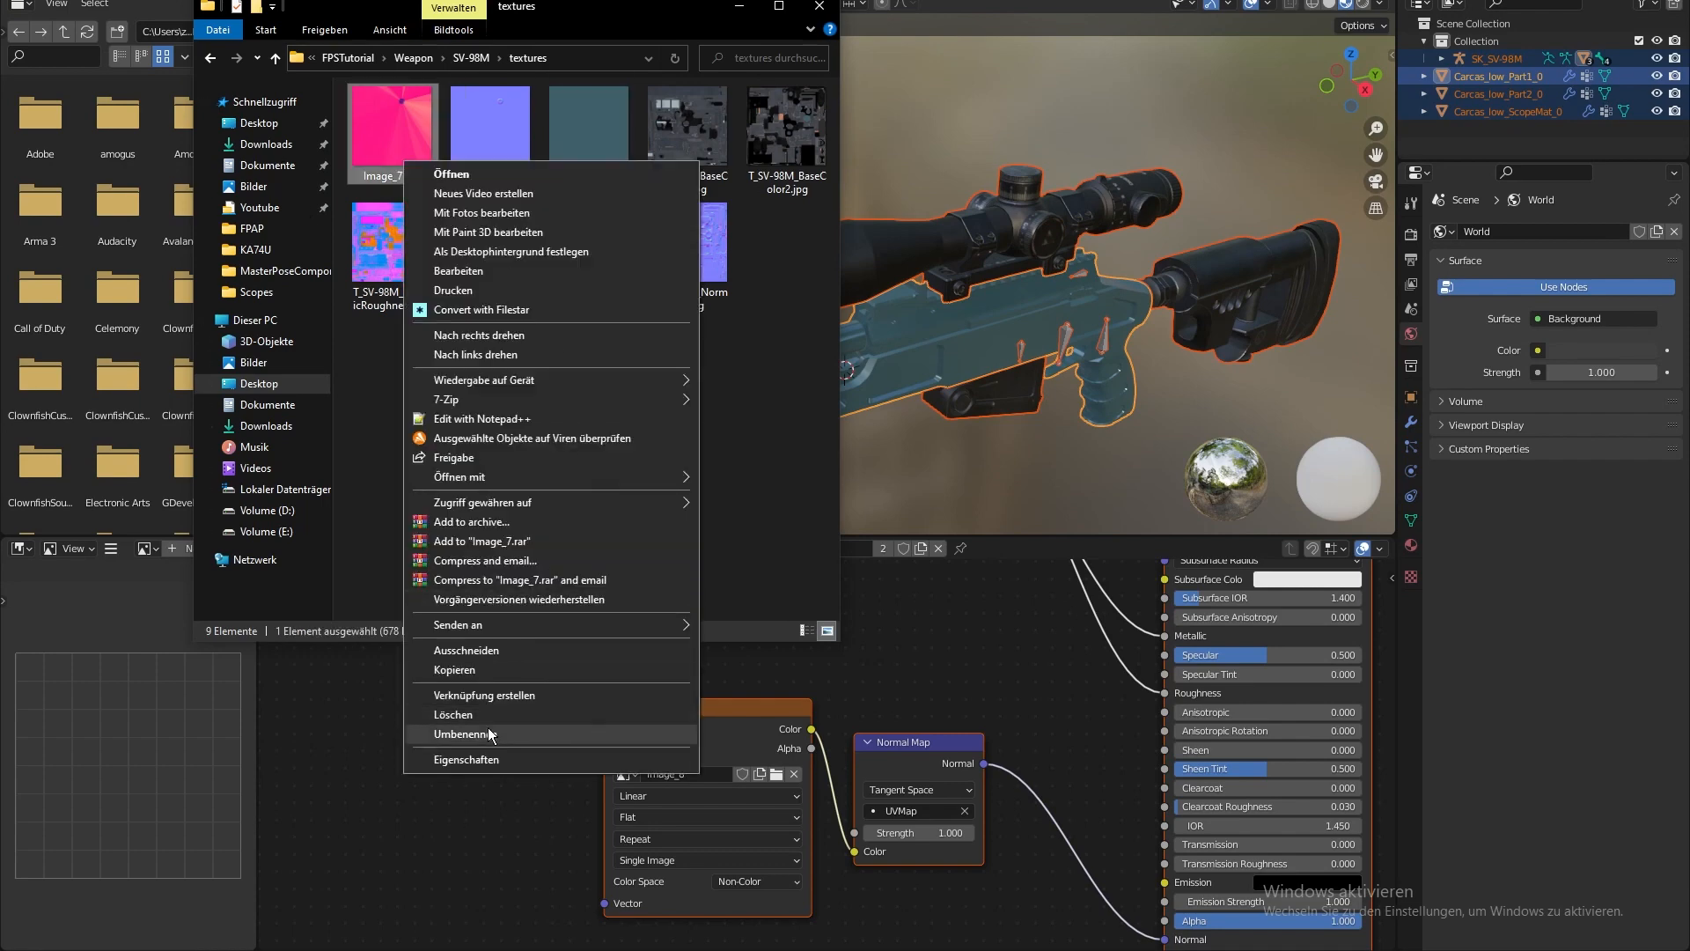
click(458, 727)
text(T_Scope_)
text(Metall)
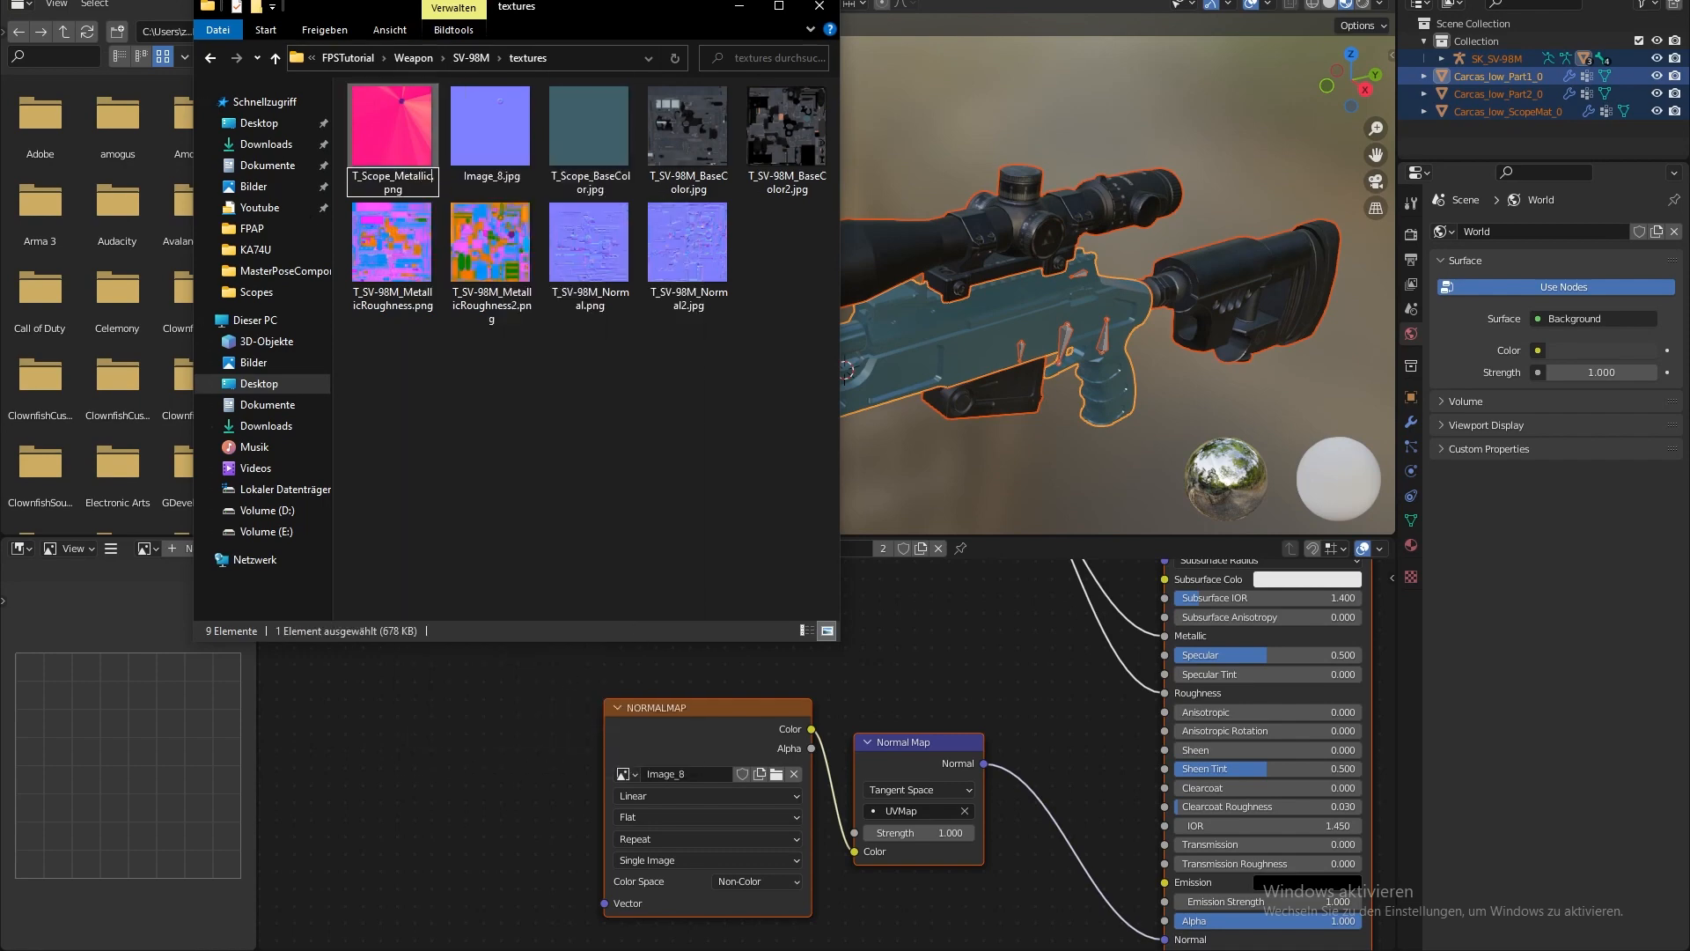
key(Return)
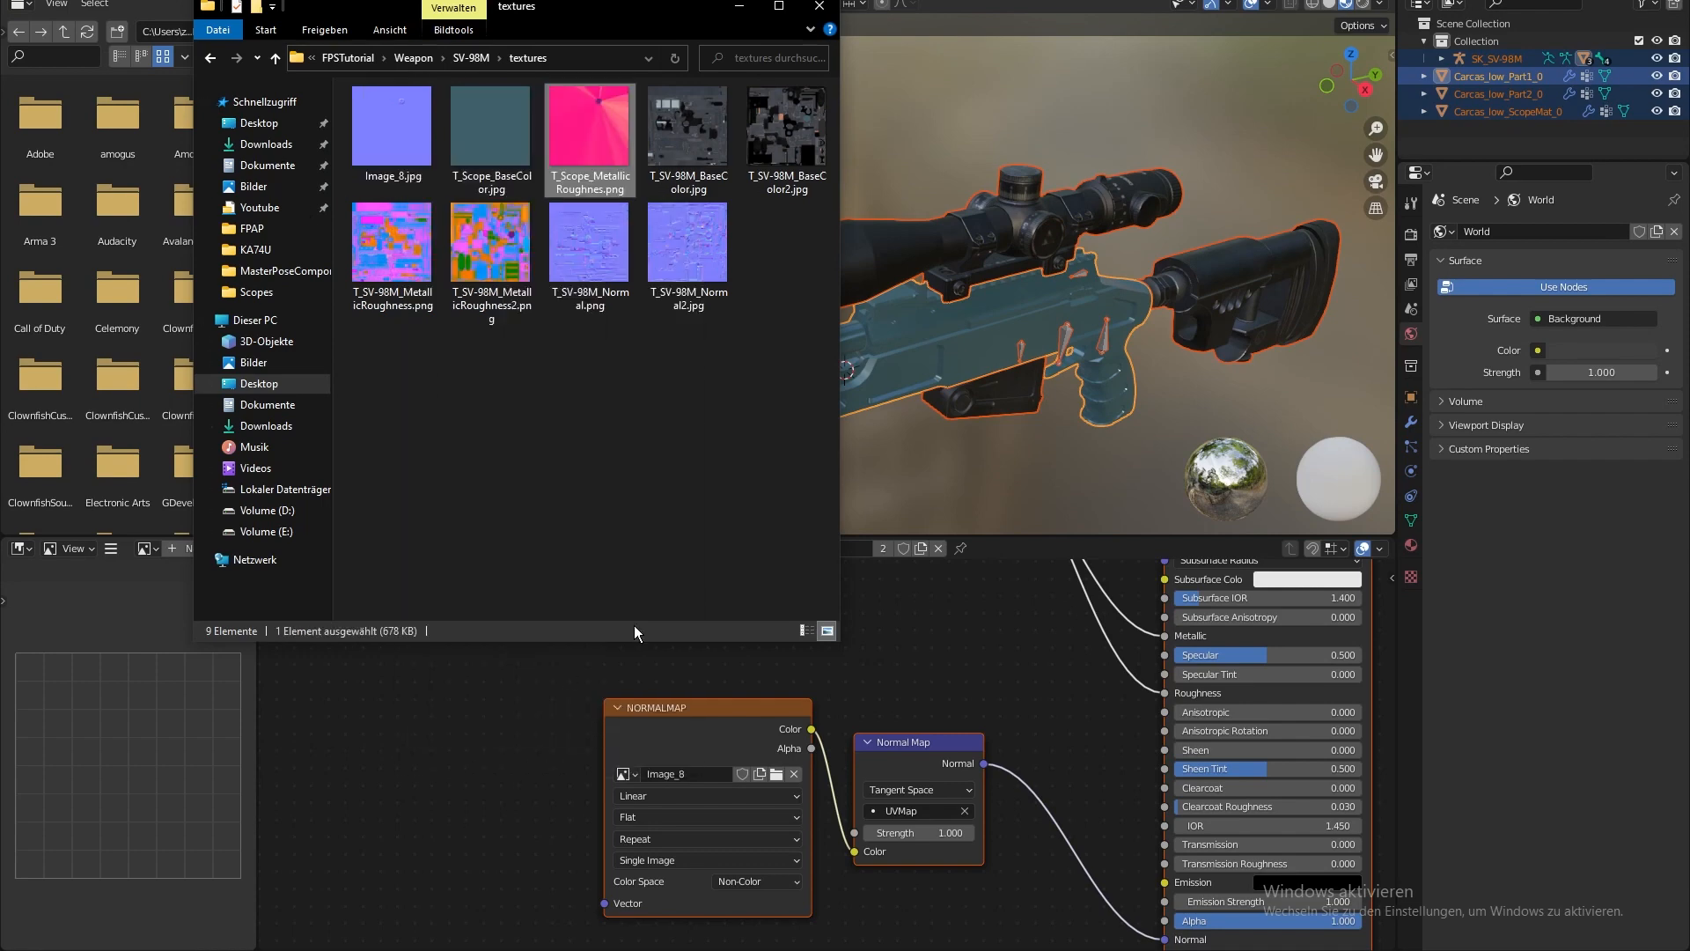
- Rename Image_8.jpg as T_Scope_Normal.jpg
right_click(404, 134)
click(547, 707)
text(T_Scope_)
text(No)
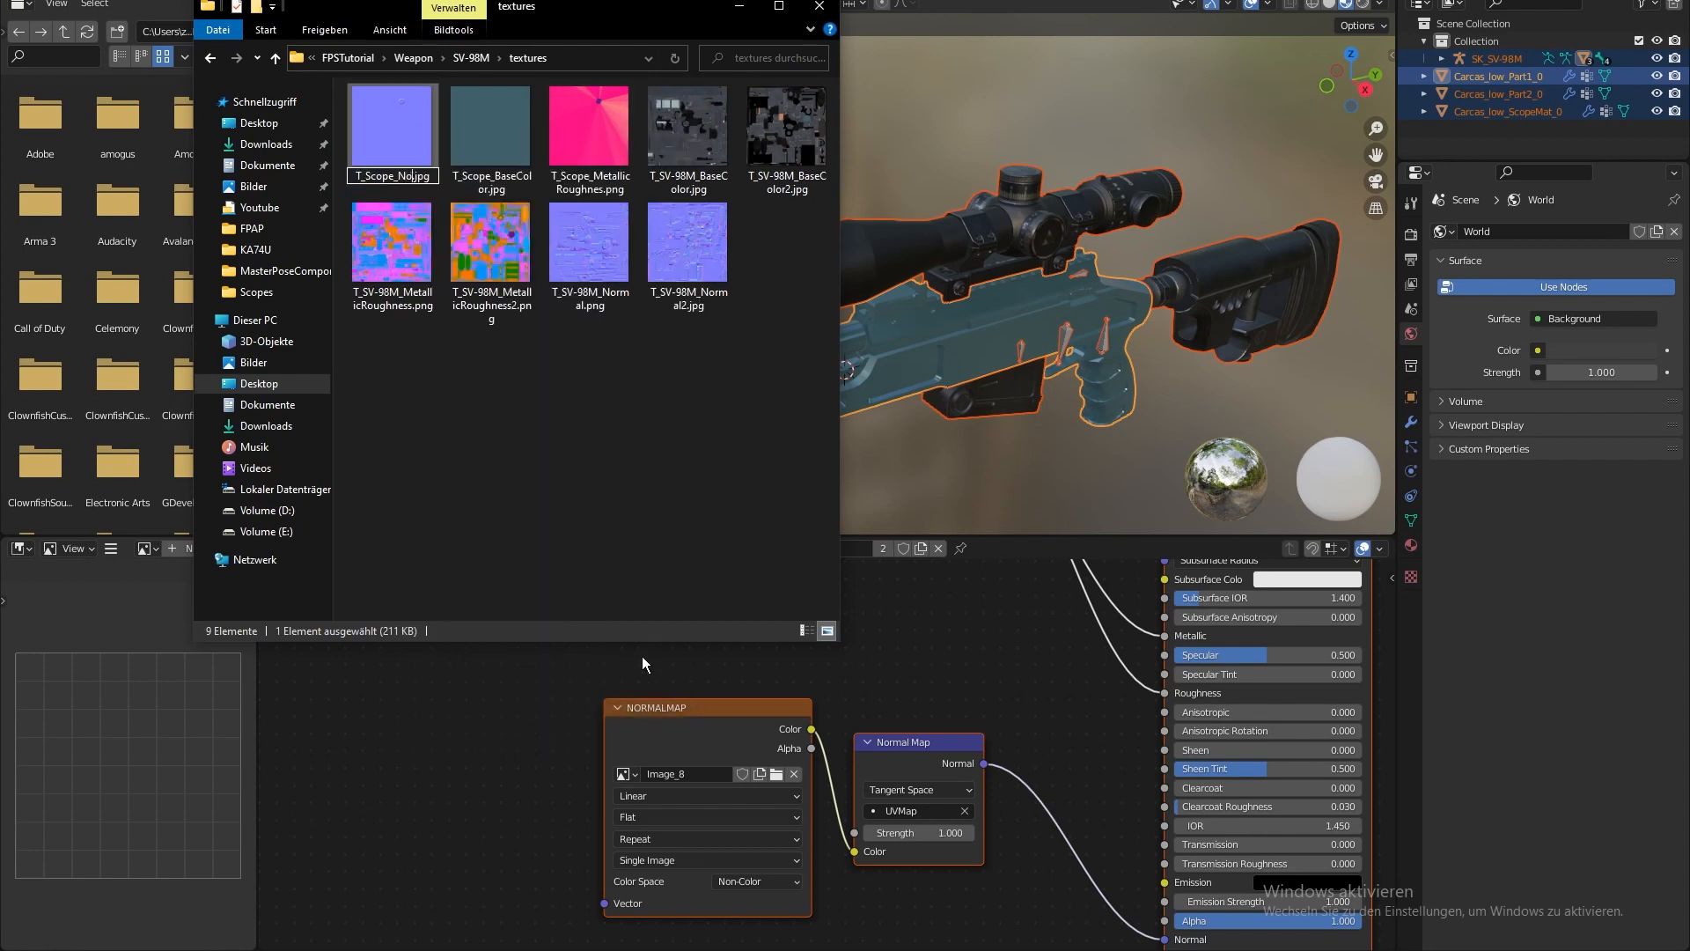
text(rmal)
key(Return)
- Switch to the FPSTutorial project in Unreal Editor and open the FirstPerson/Weapons/Mesh/SV-98M content folder
mouse_move(682, 931)
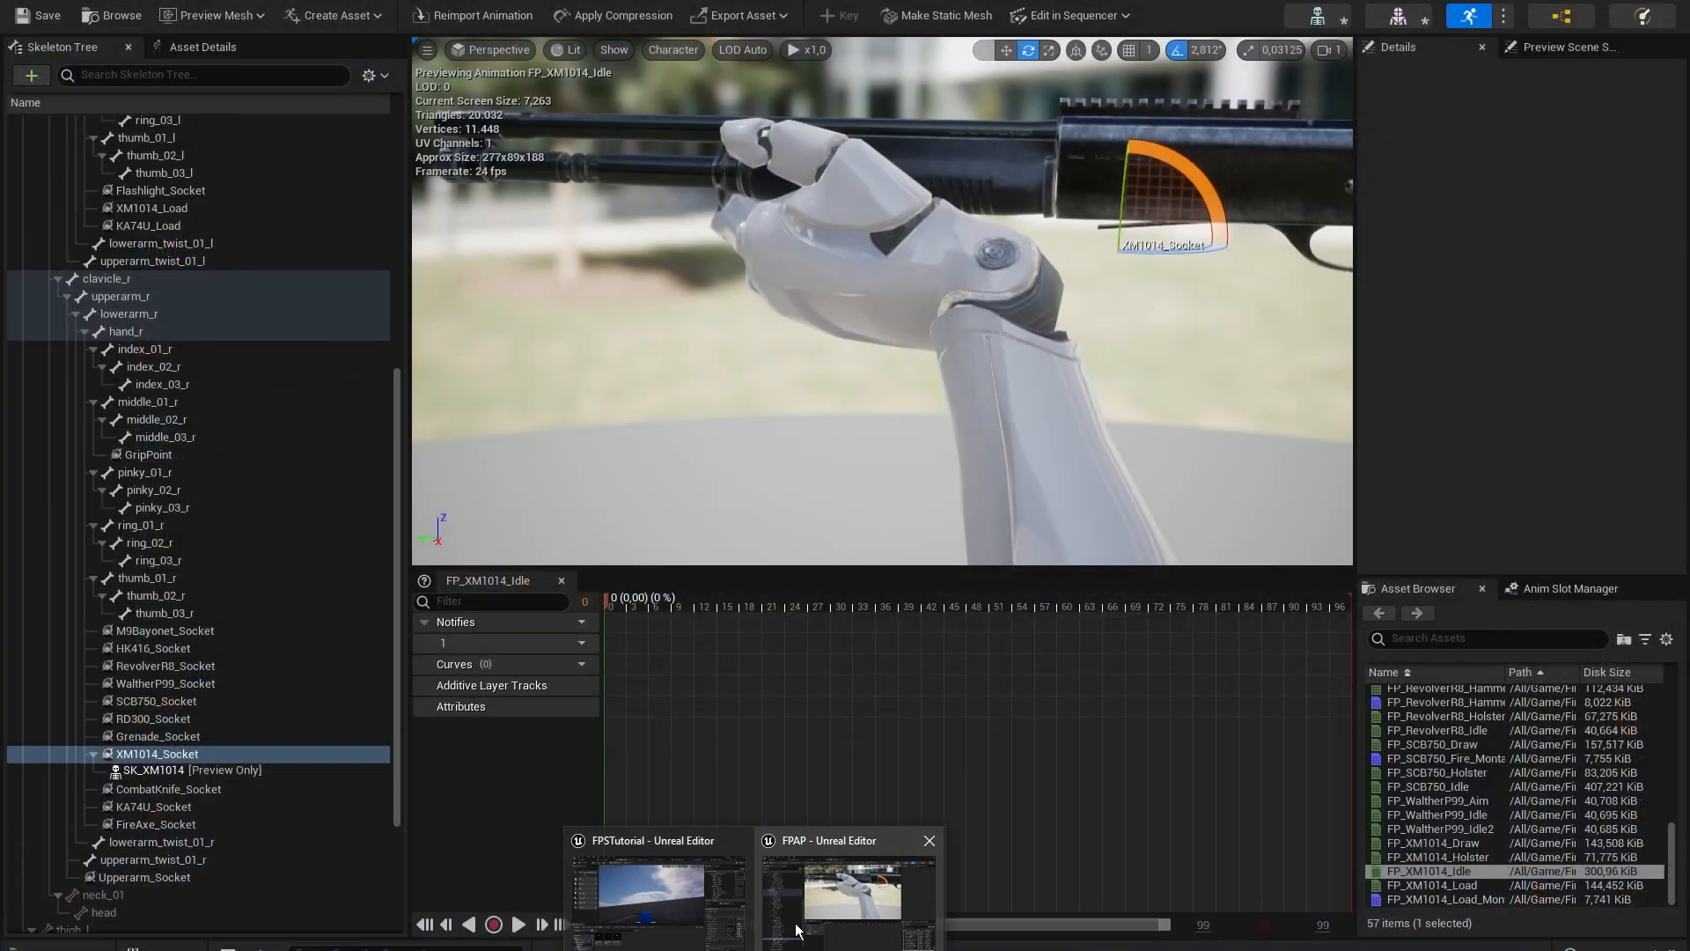
click(656, 889)
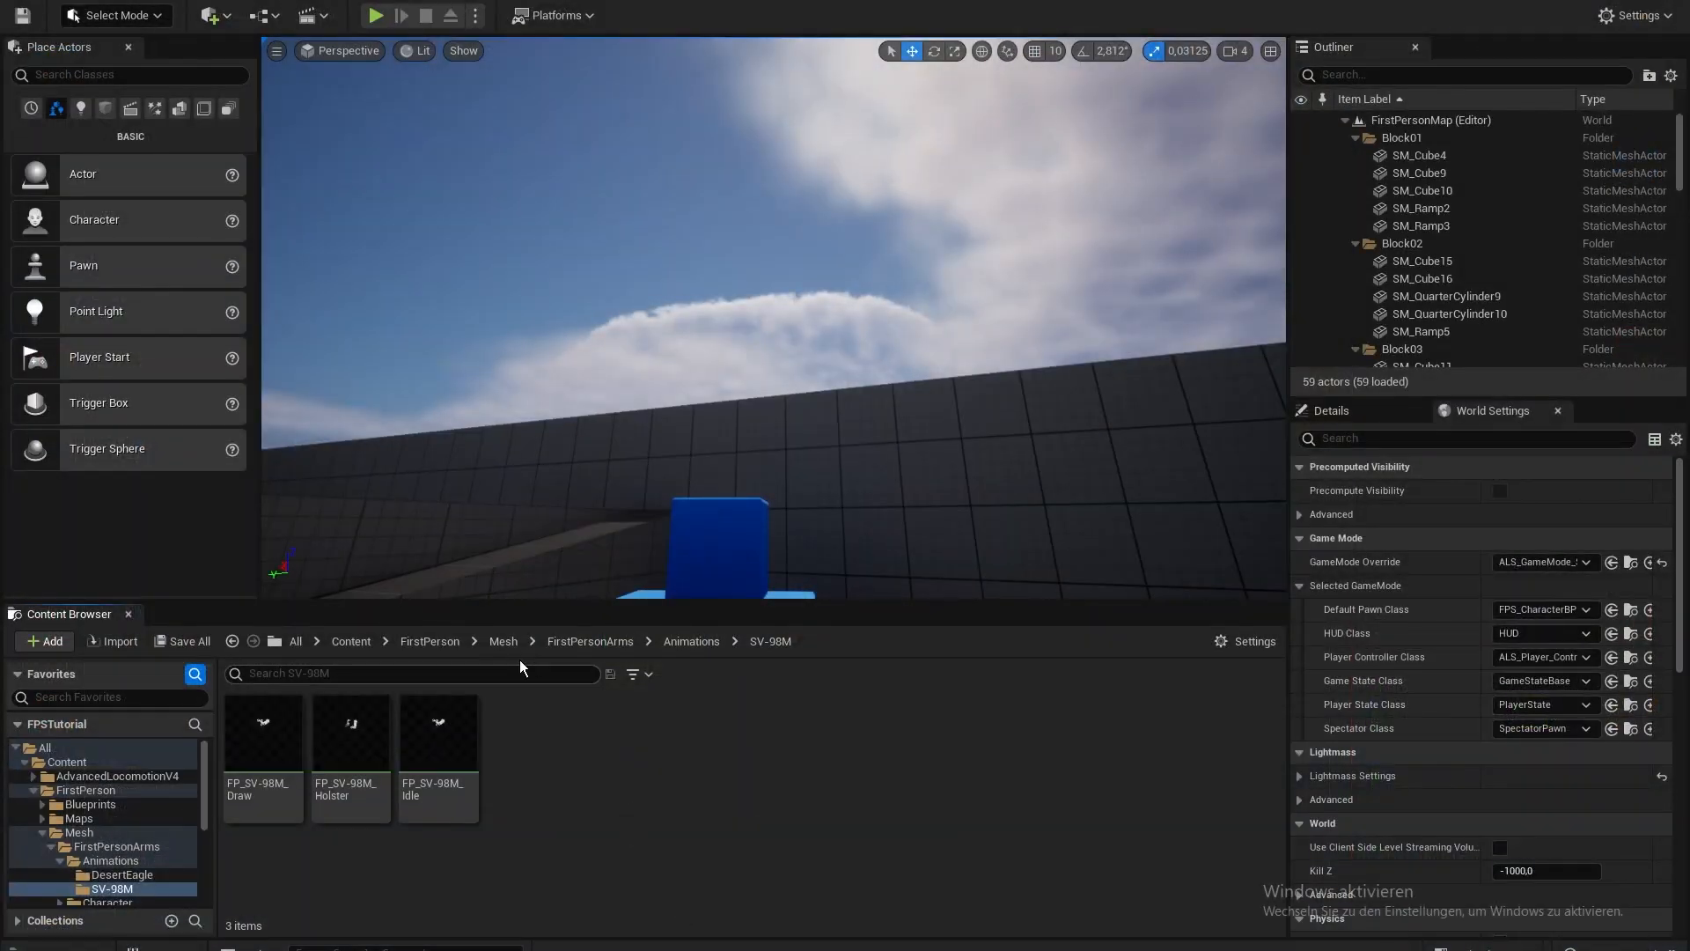
click(429, 641)
double_click(791, 797)
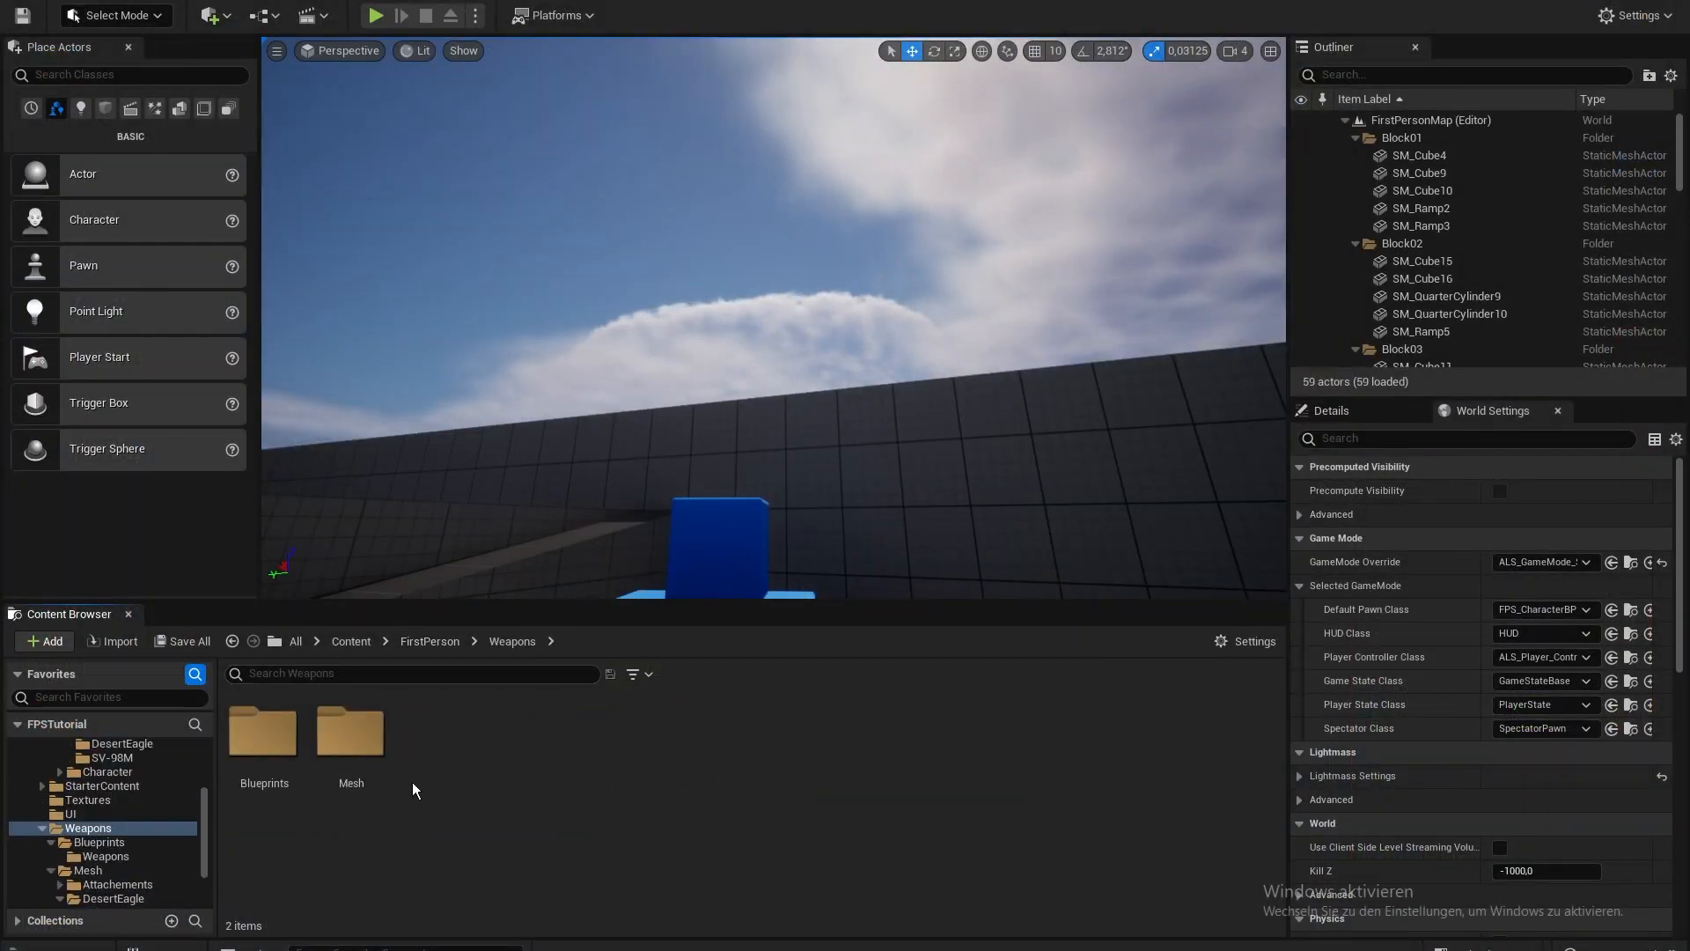
double_click(369, 769)
double_click(438, 735)
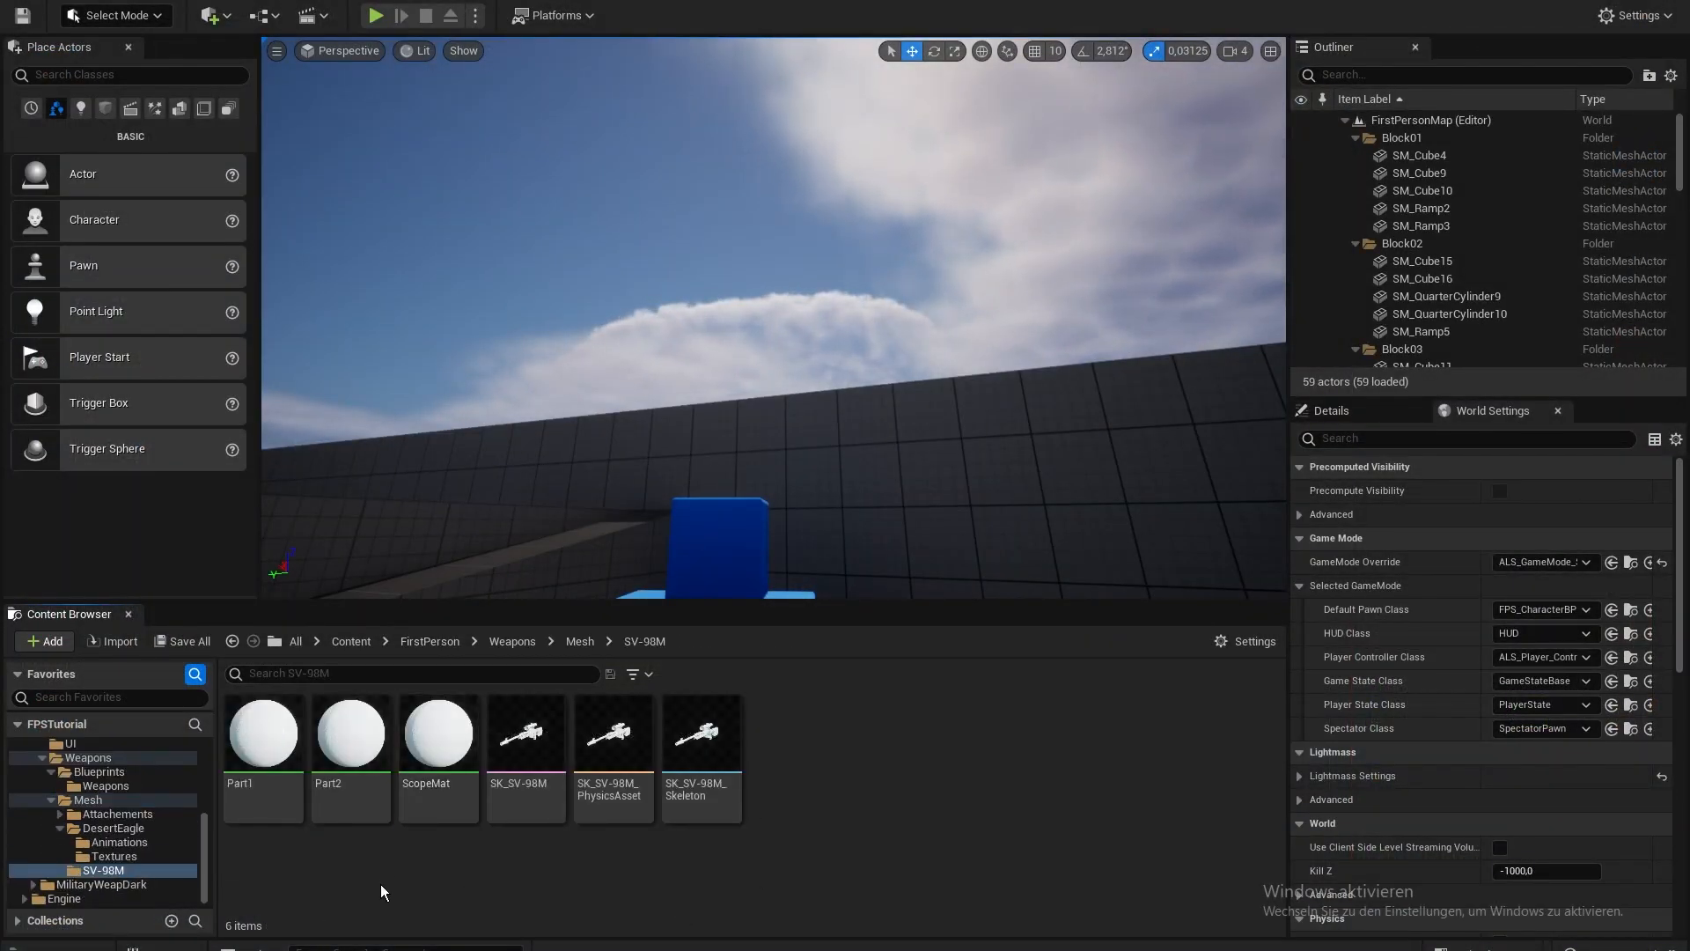
- Rename the Part1 material as M_SV-98M
right_click(282, 786)
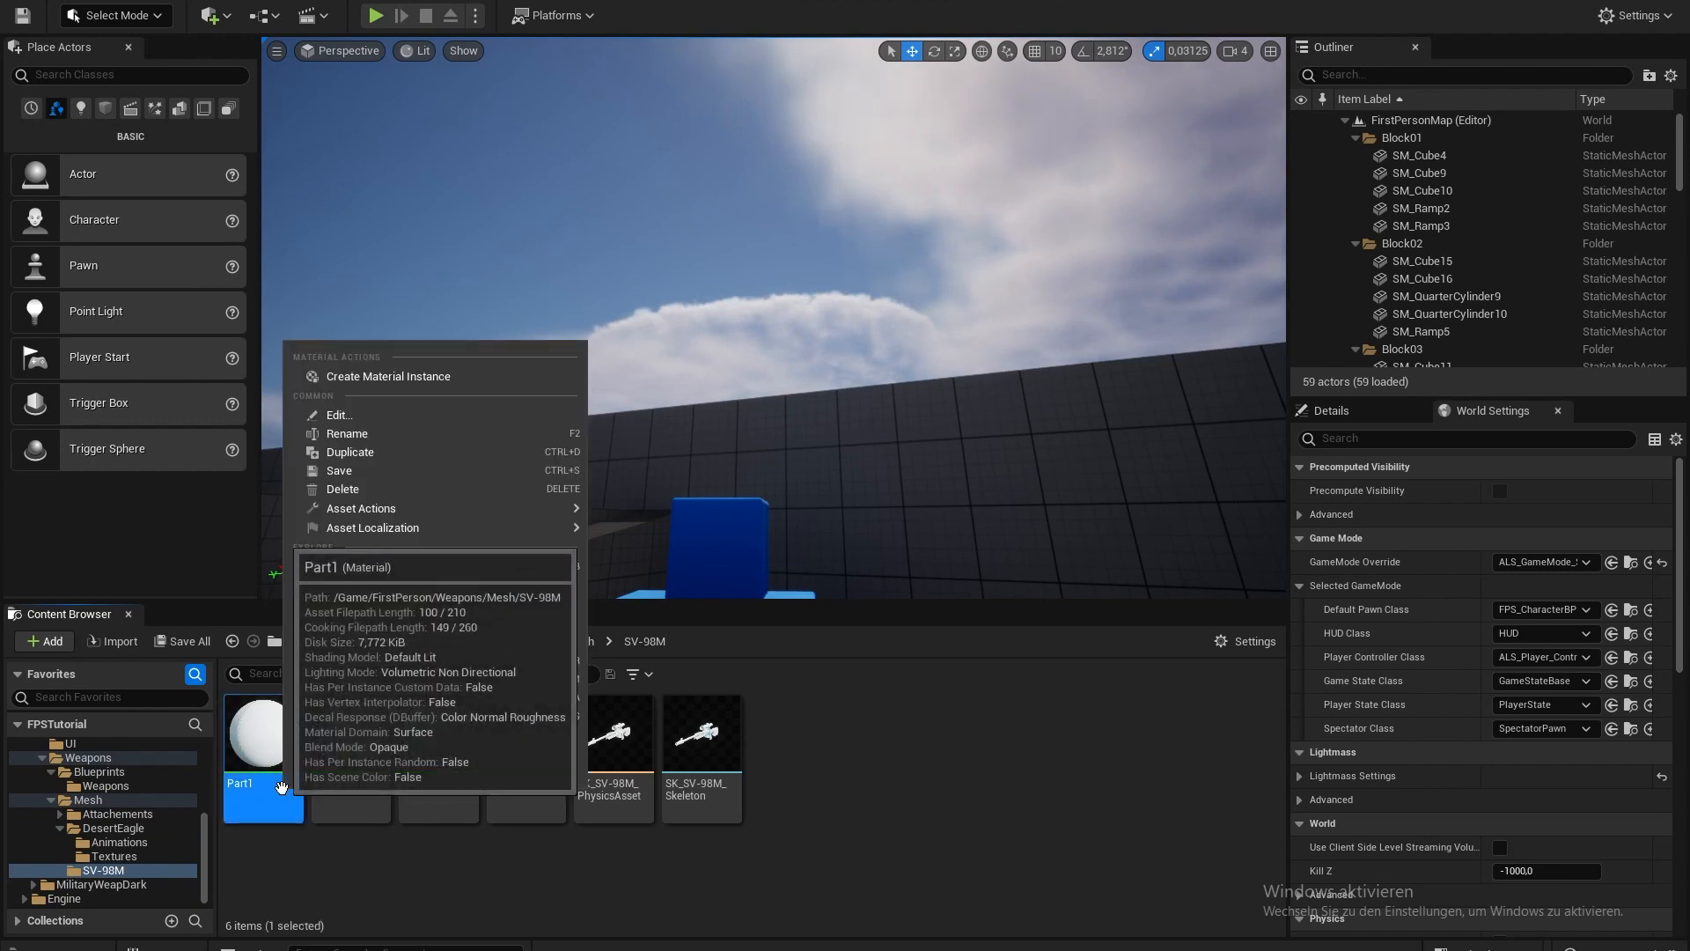
click(373, 438)
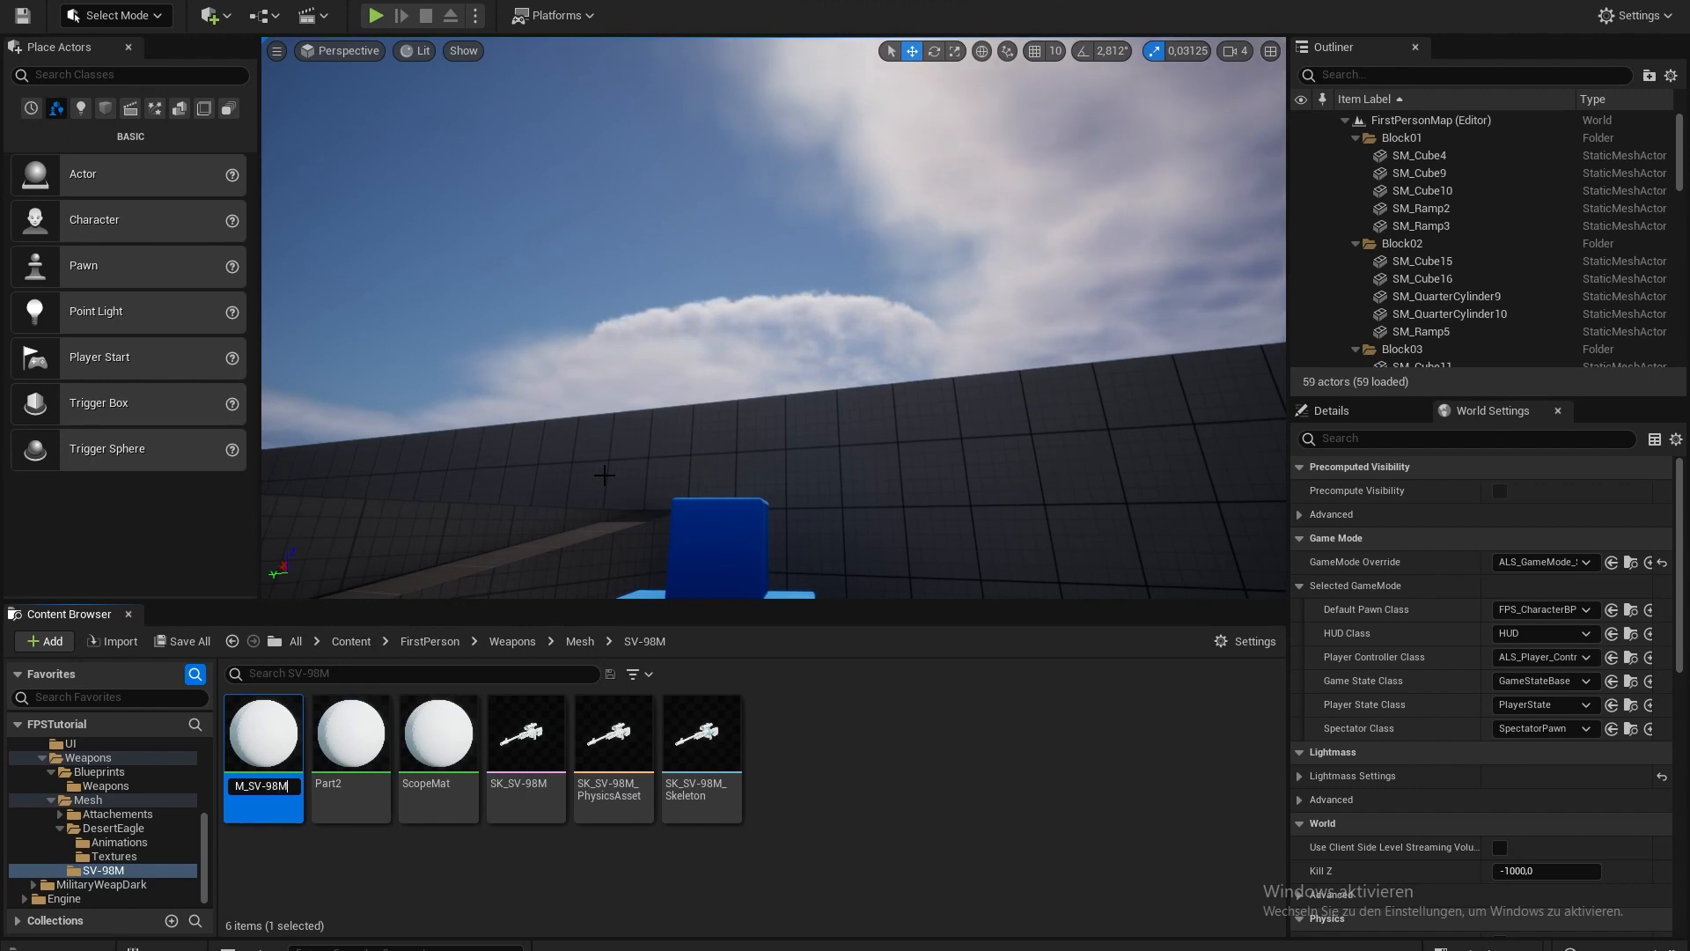
right_click(284, 744)
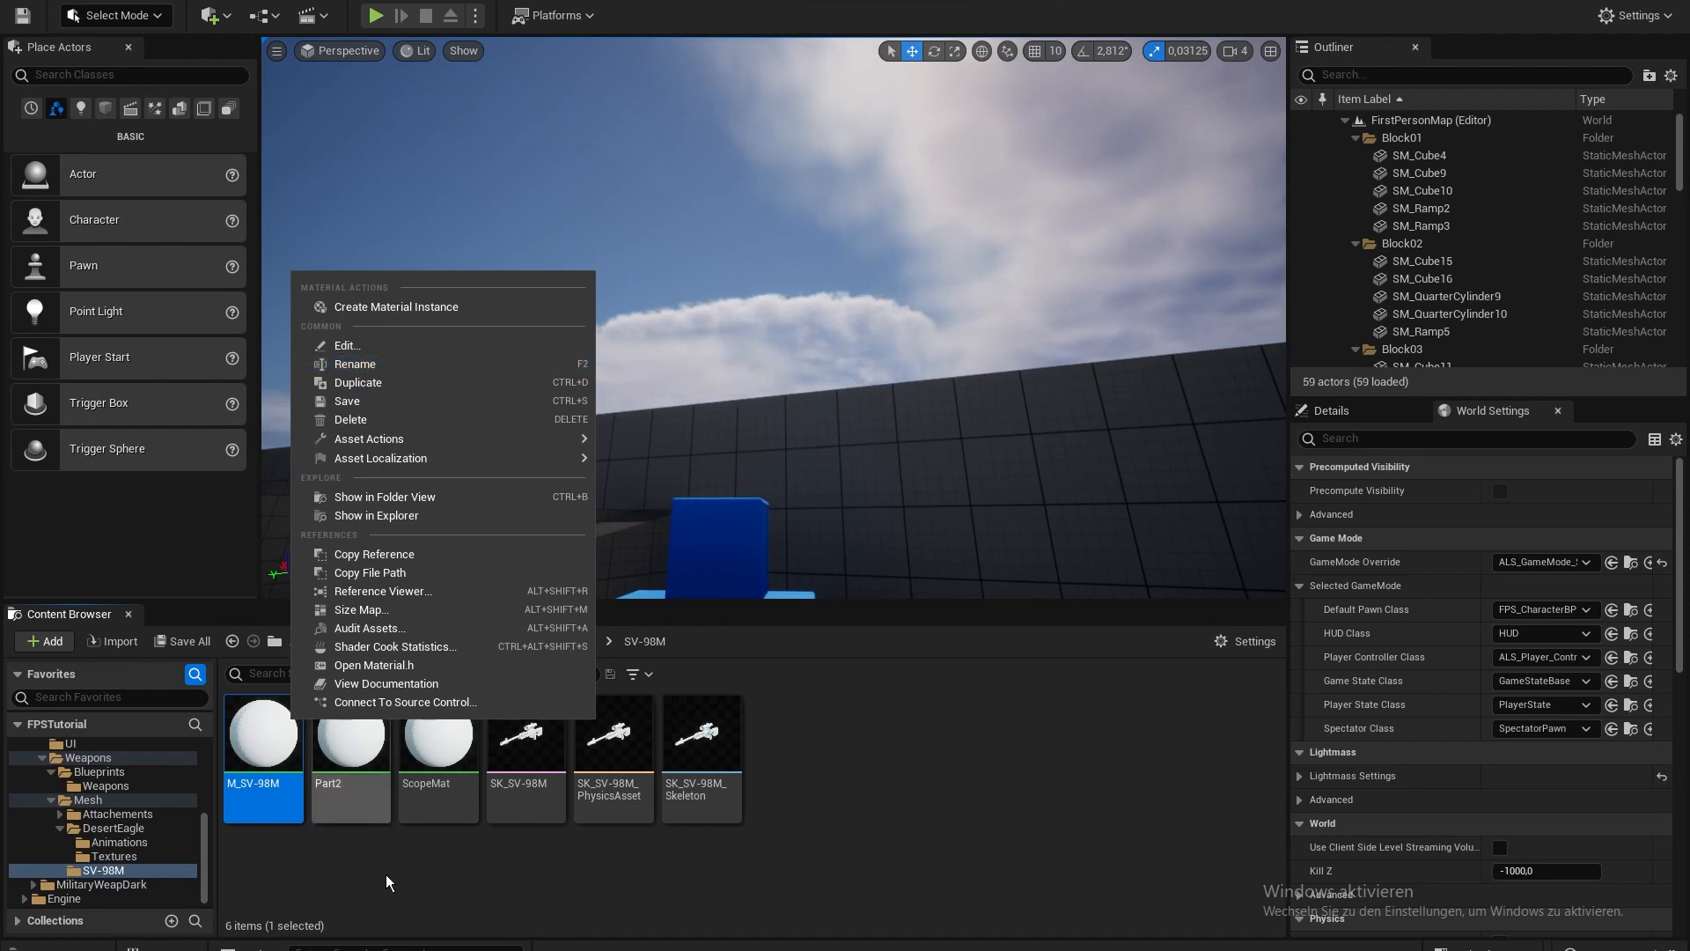
- Rename the Part2 material as M_SV-98M2
click(352, 766)
right_click(339, 775)
click(409, 431)
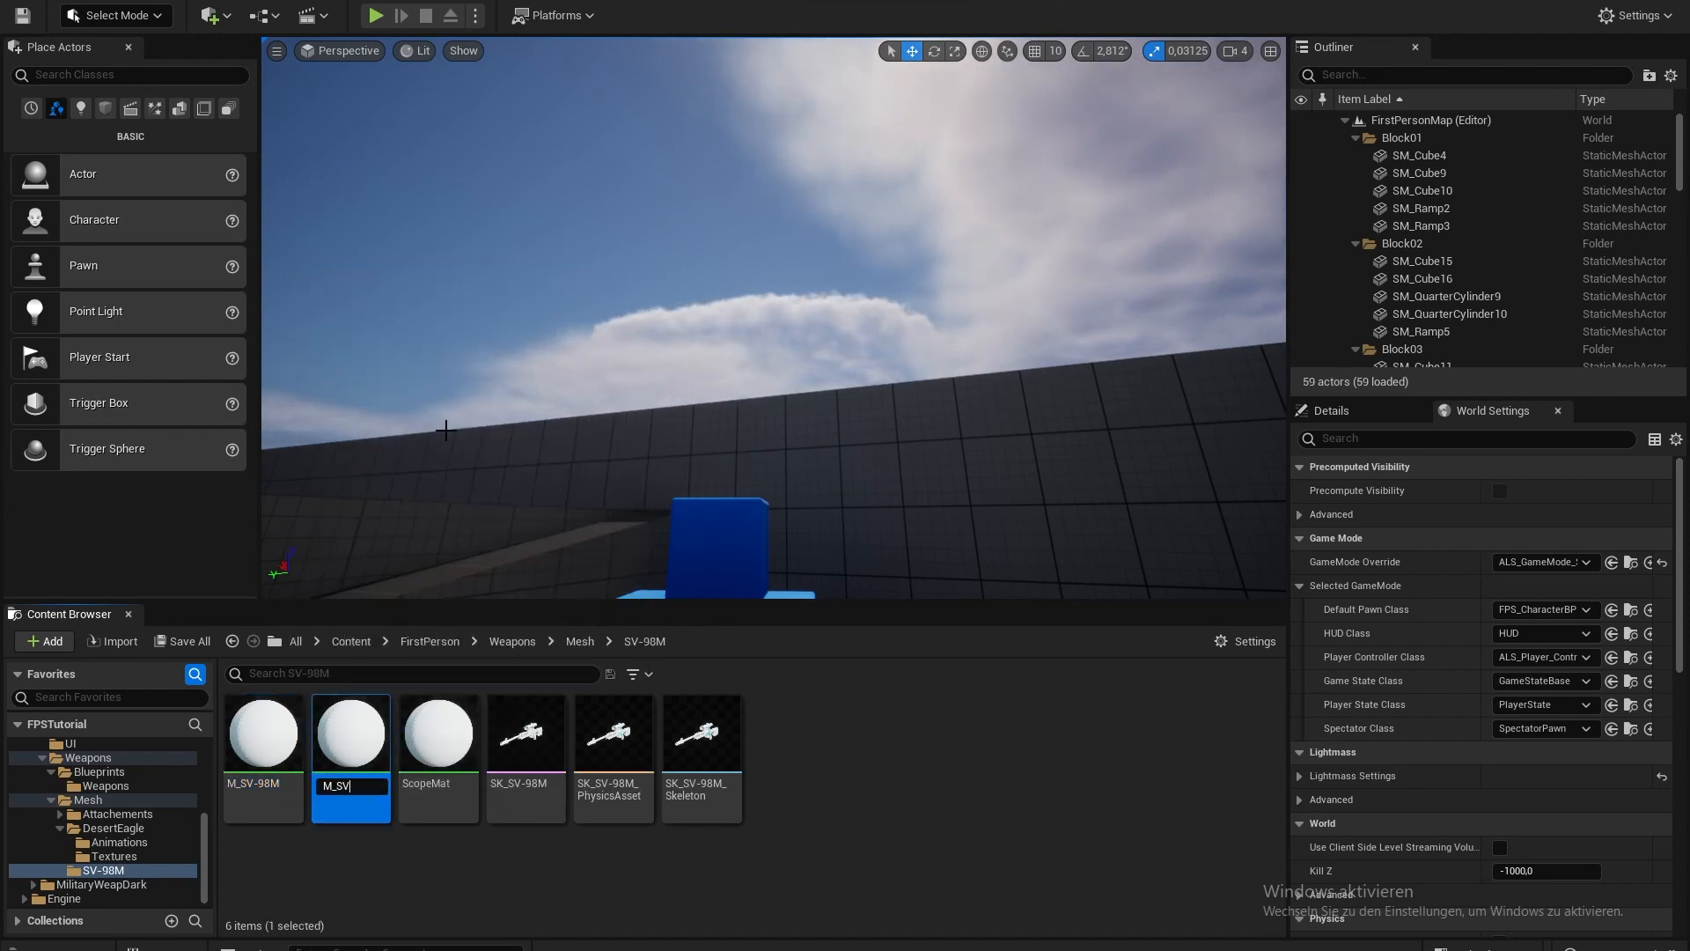
text(M_SV-98M2)
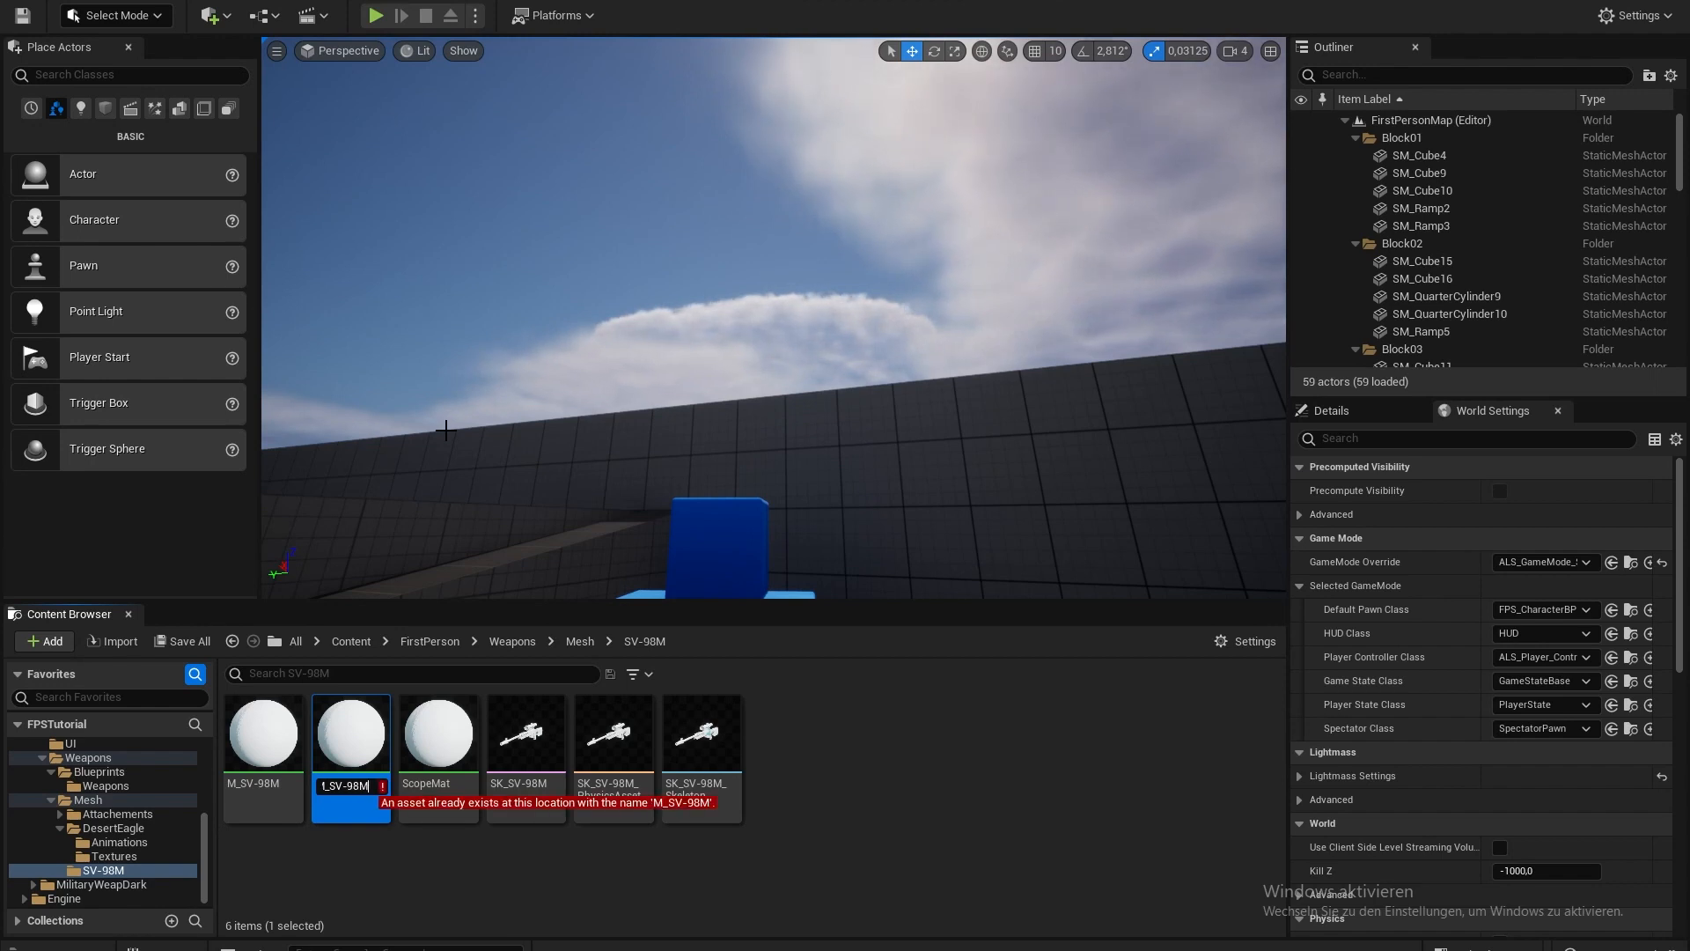
- Rename the ScopeMat material as M_Scope
right_click(419, 701)
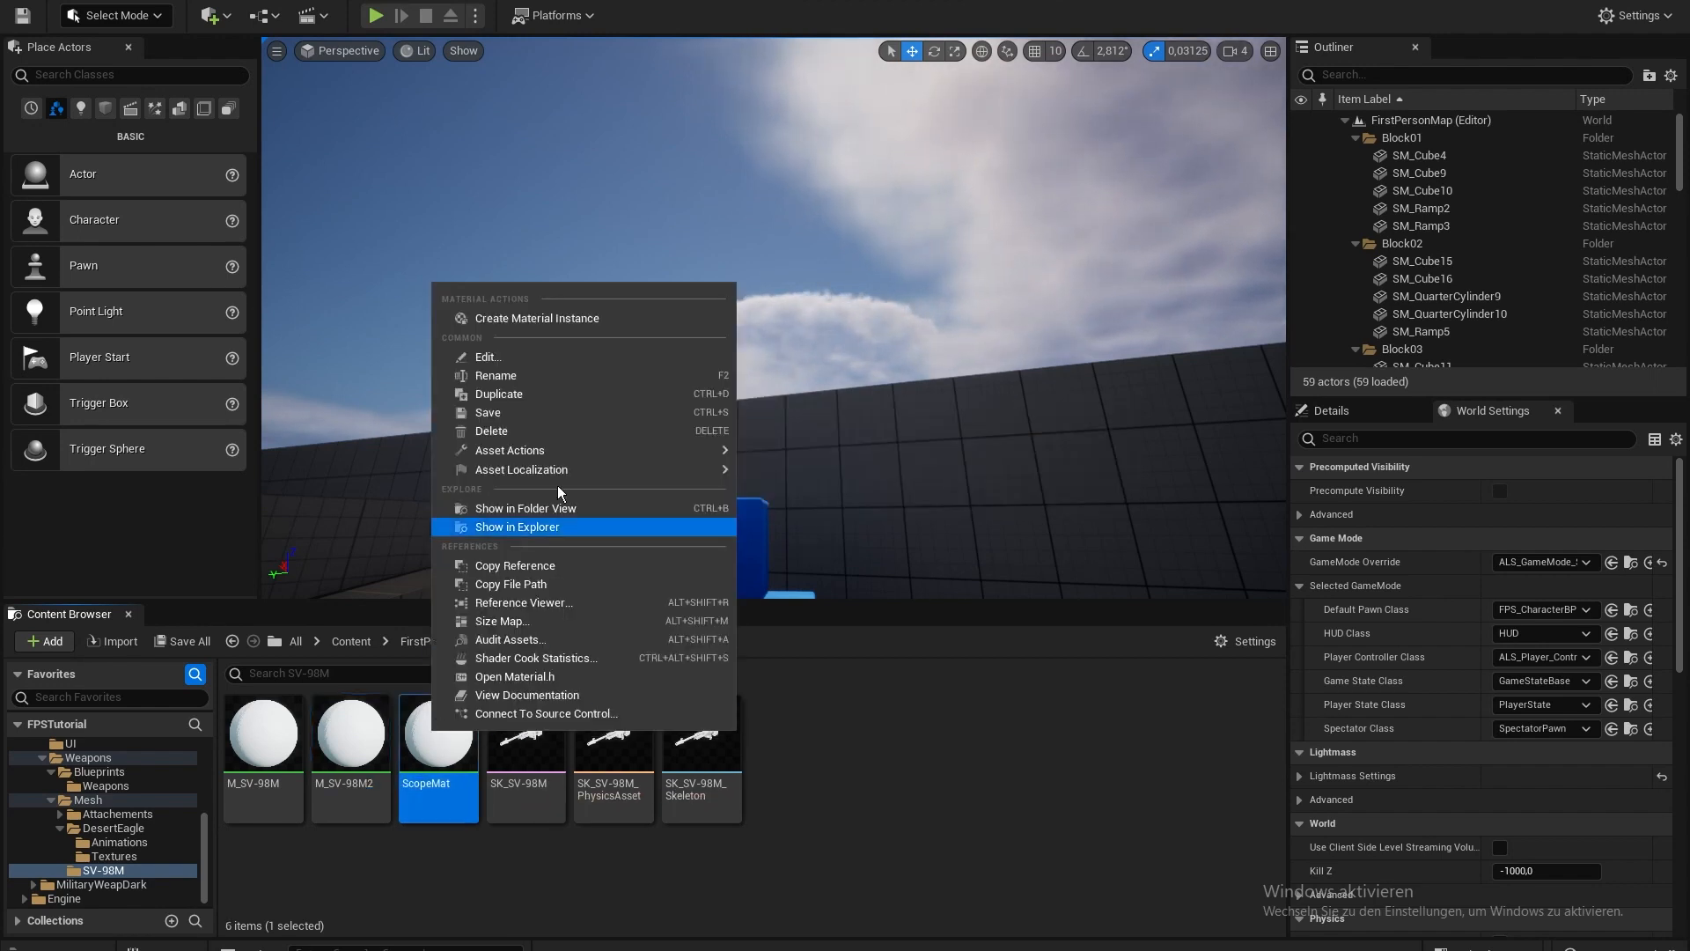
click(489, 378)
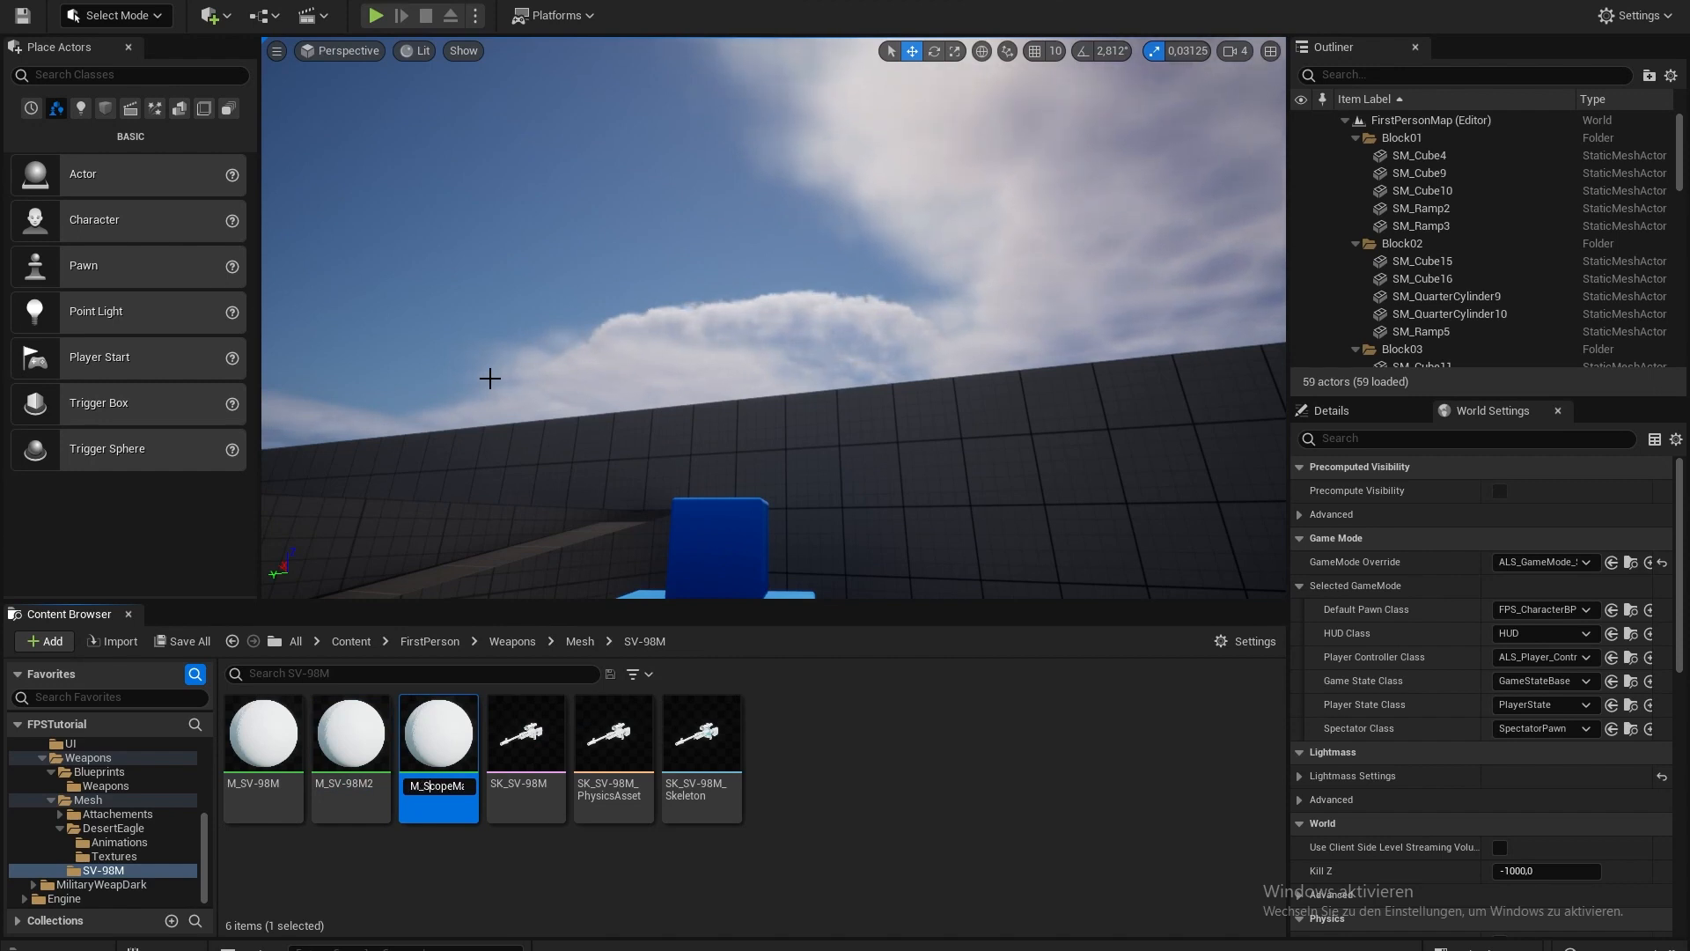
key(BackSpace)
key(BackSpace)
key(Return)
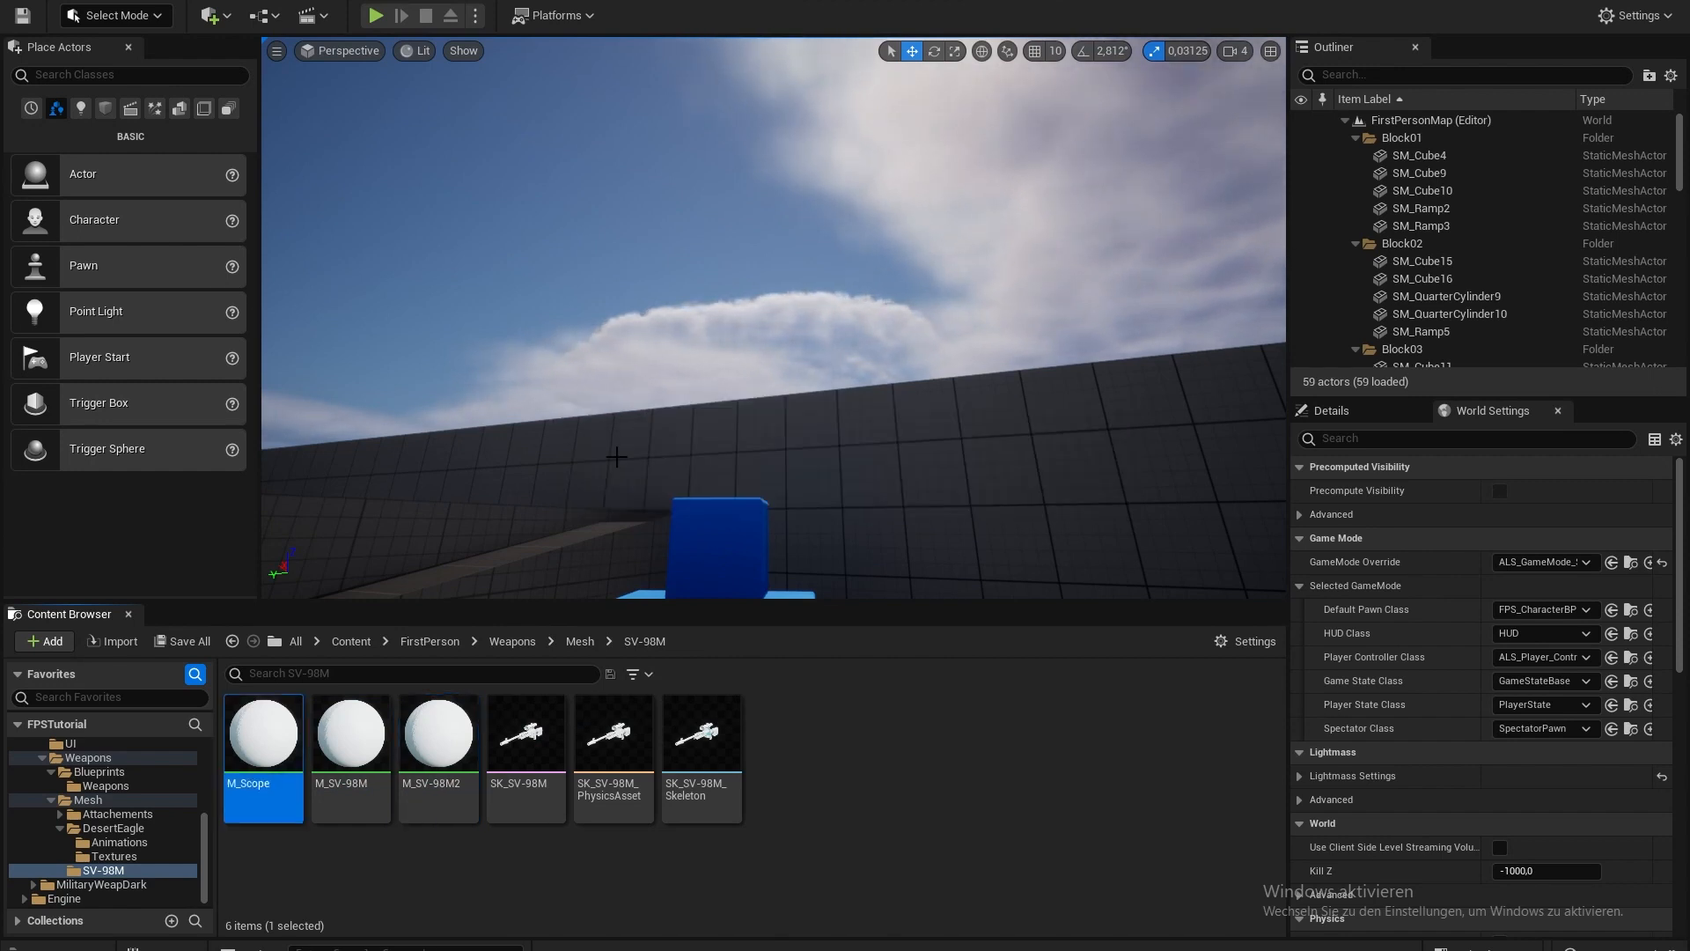
- Create a Textures folder inside the SV-98M content folder and open it
right_click(867, 770)
click(912, 249)
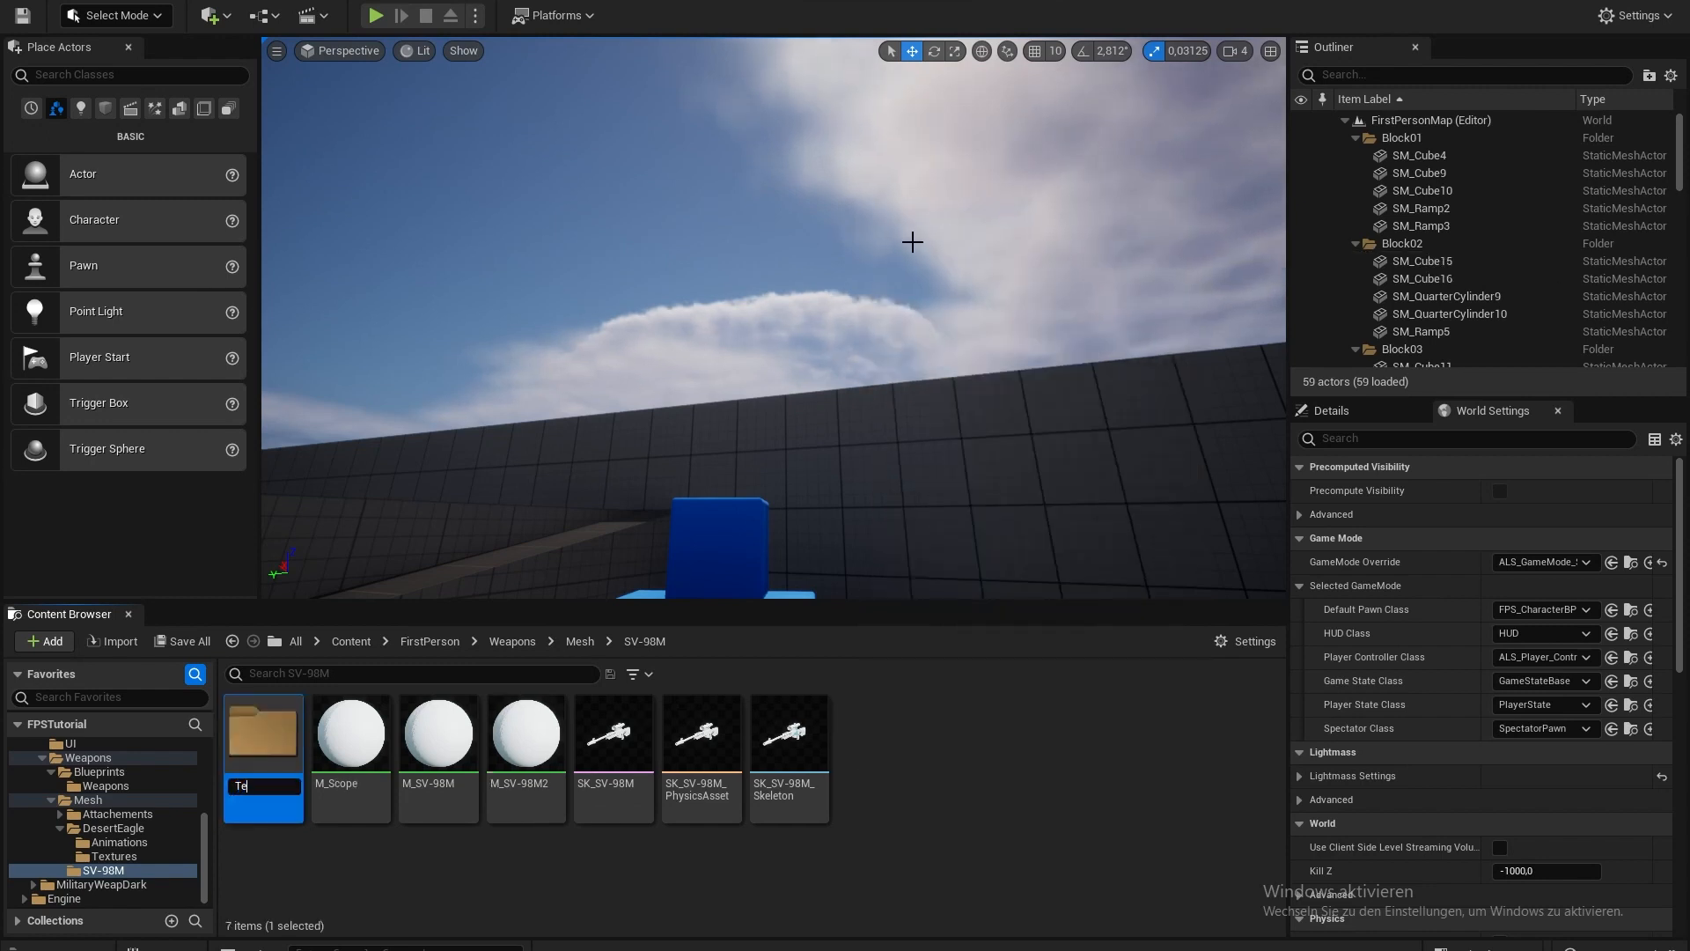
double_click(263, 735)
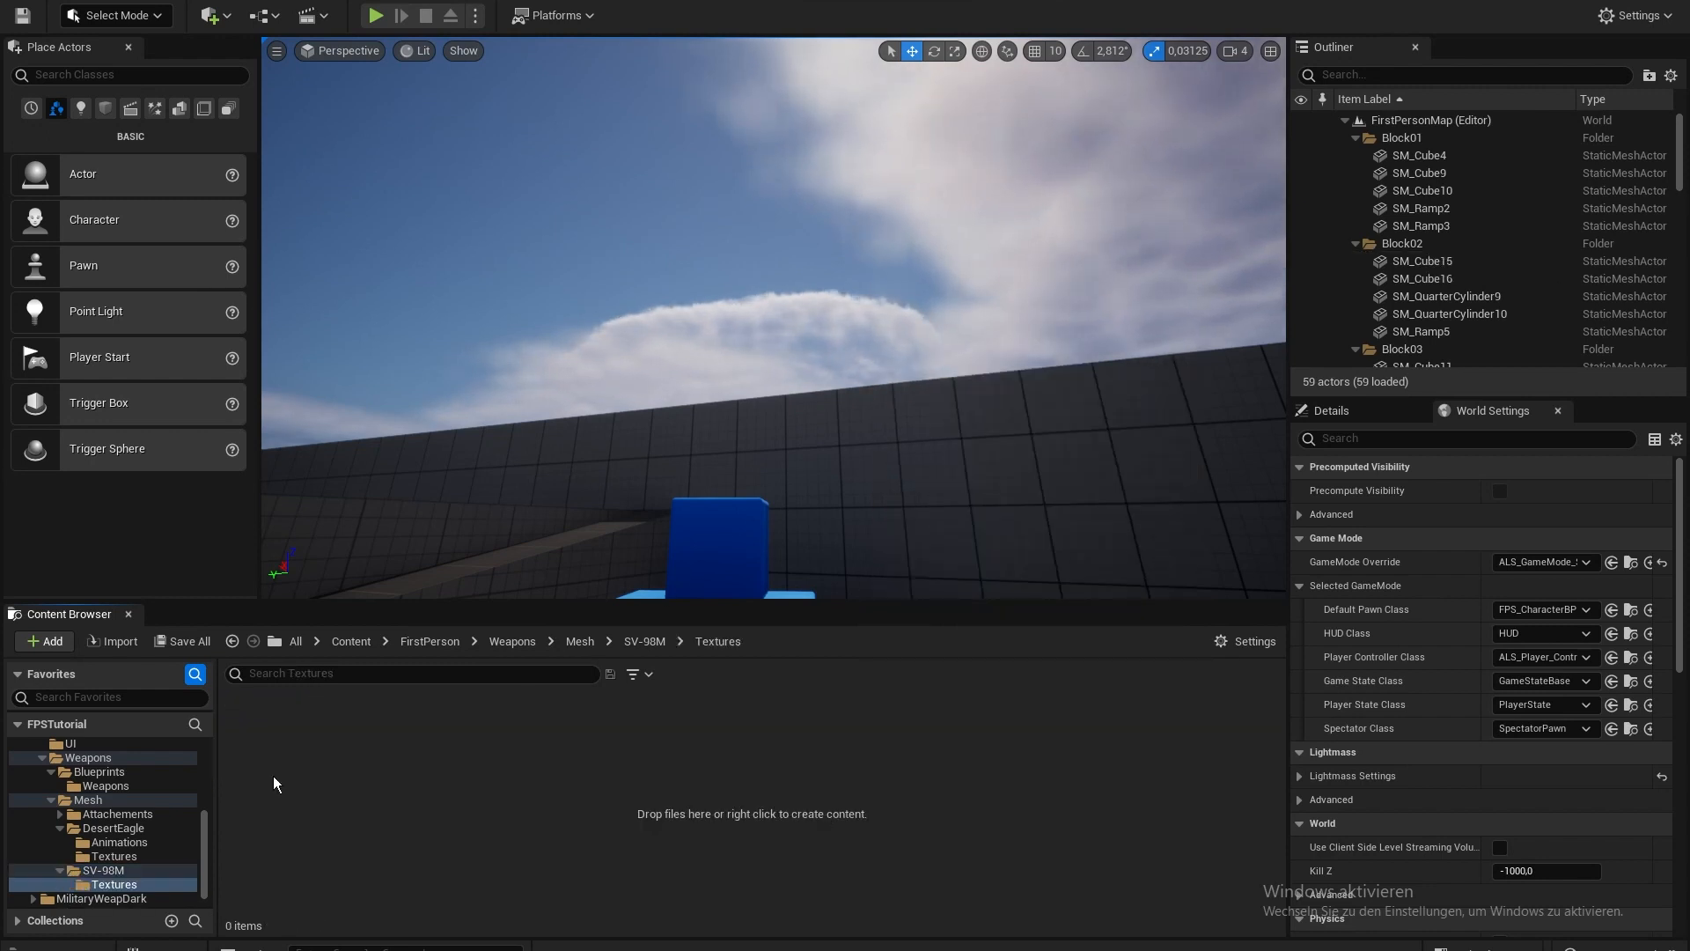
- Import the nine SV-98M and scope texture files into the Textures folder and accept the normal map import notices
key(alt+Tab)
drag(787, 407, 528, 845)
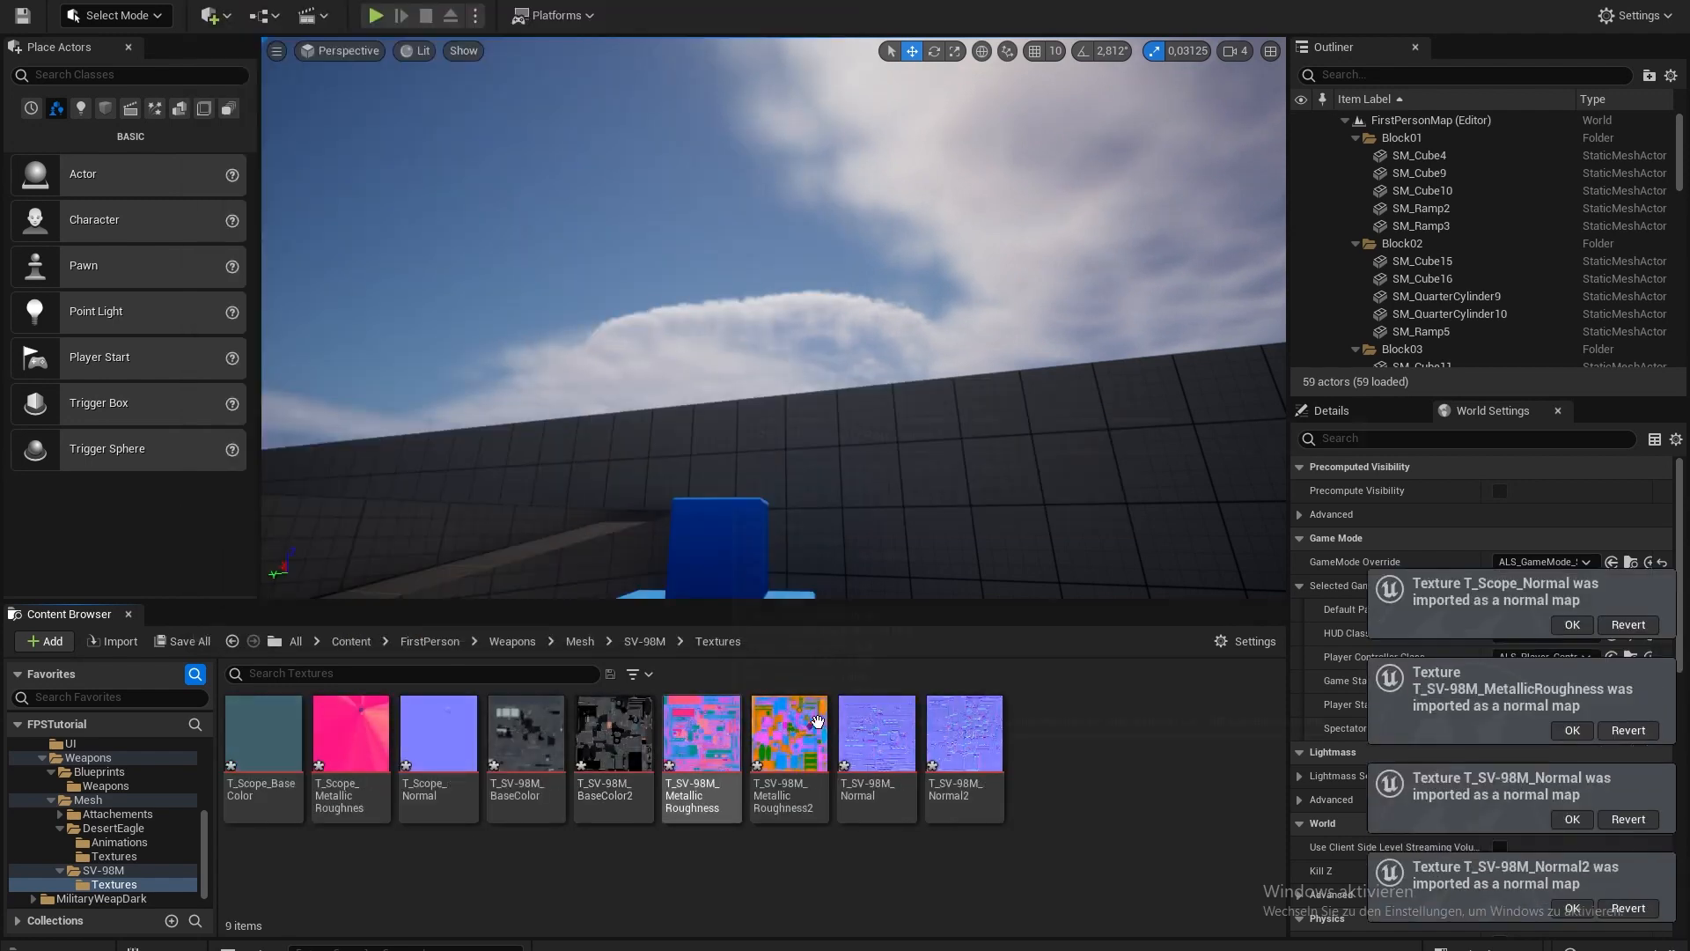
click(1579, 907)
click(1581, 843)
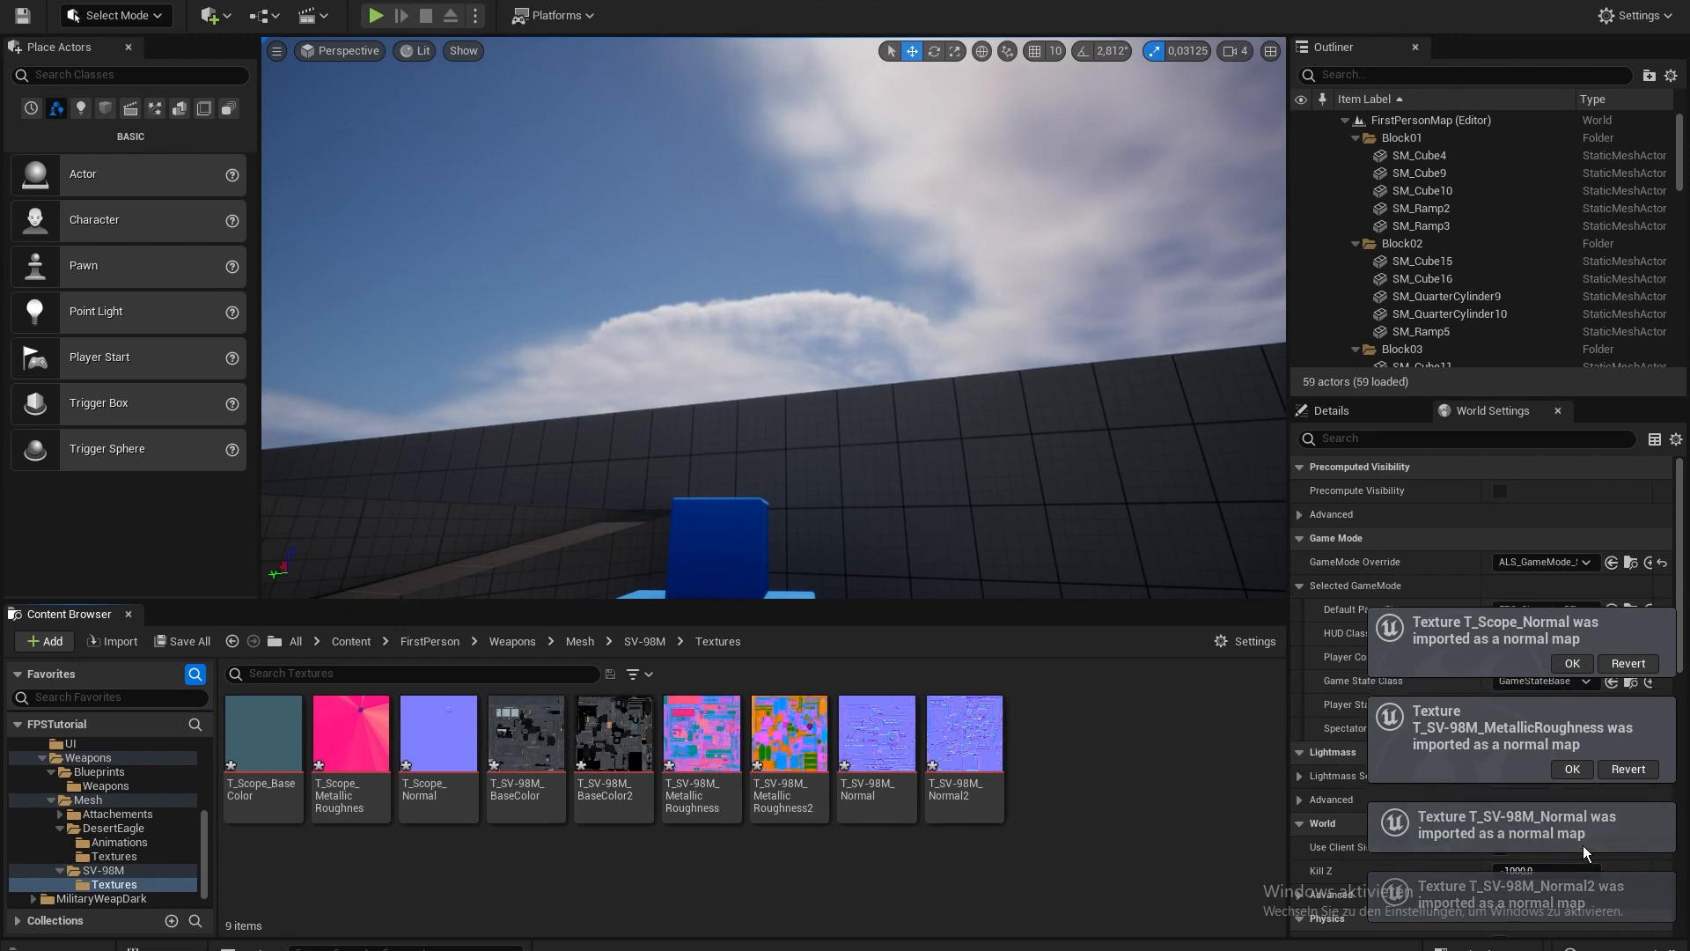
click(1571, 768)
click(1567, 682)
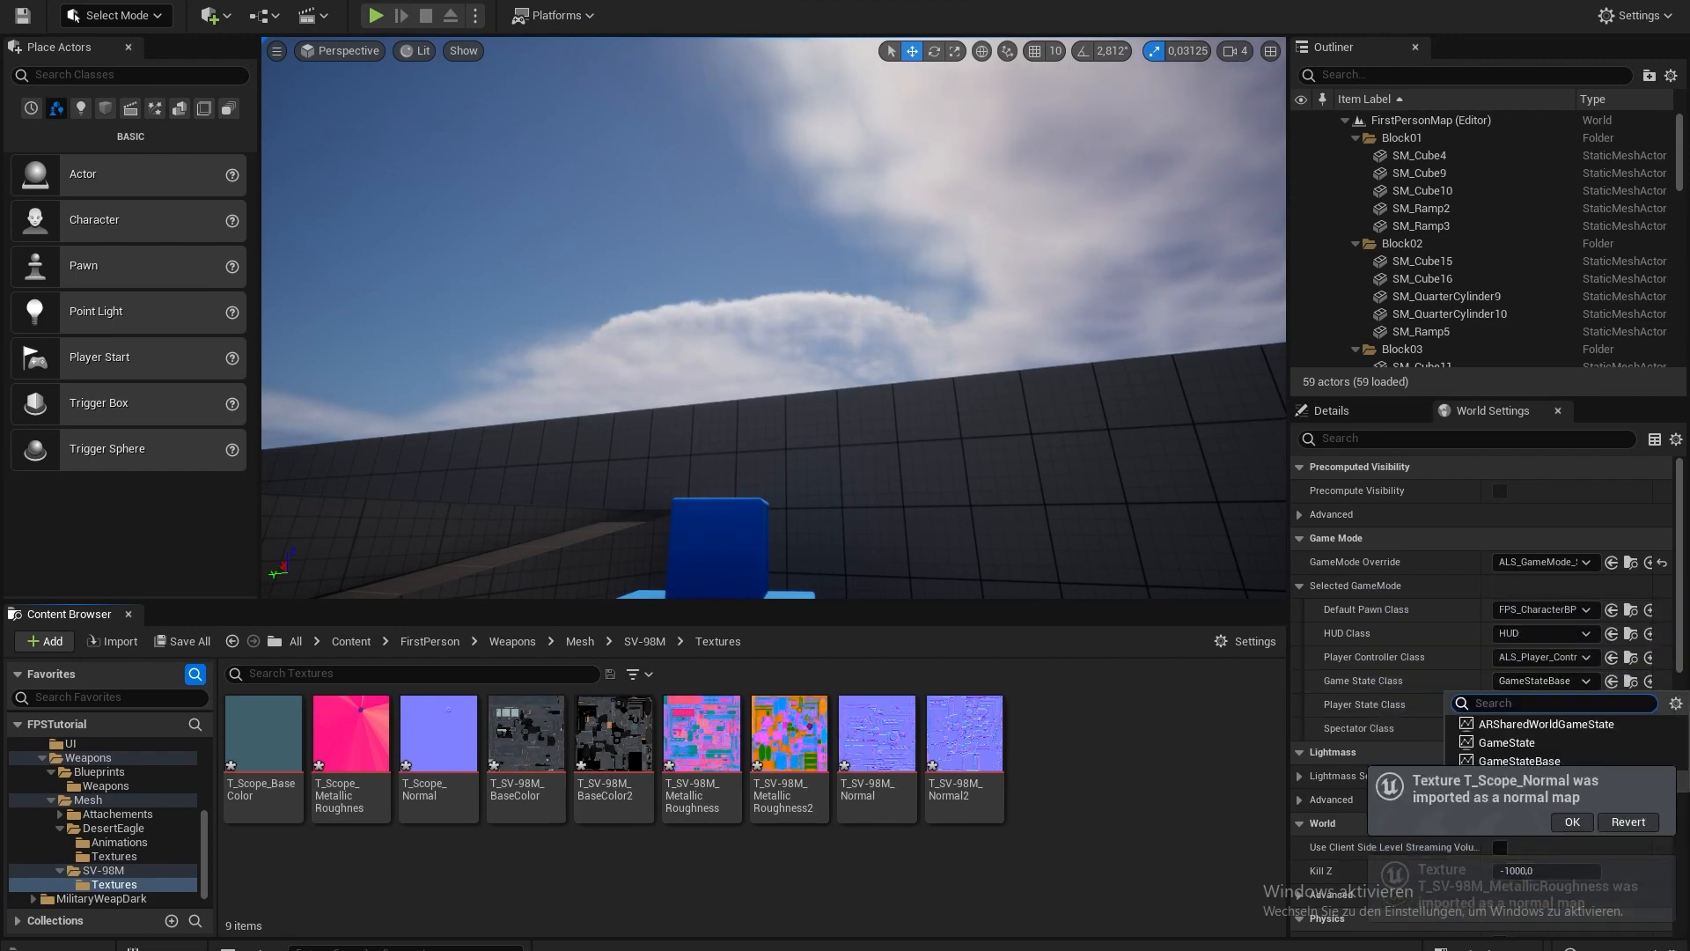
- Return to the SV-98M content folder and open the M_Scope material
click(1312, 1)
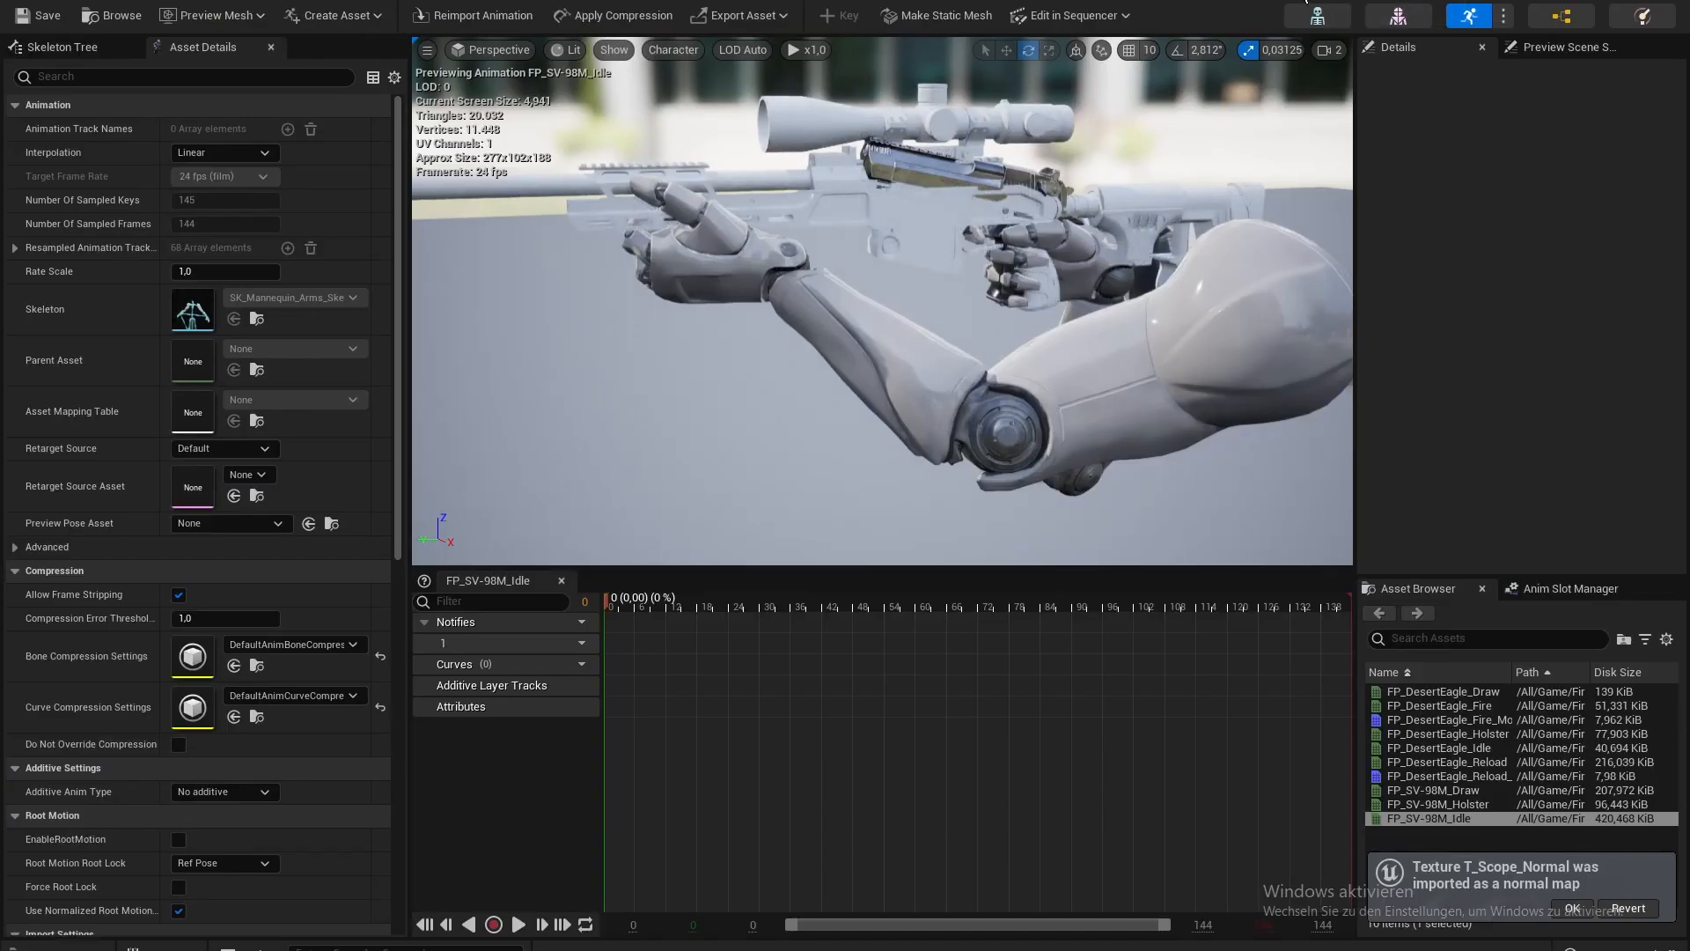
click(1312, 1)
click(1171, 1)
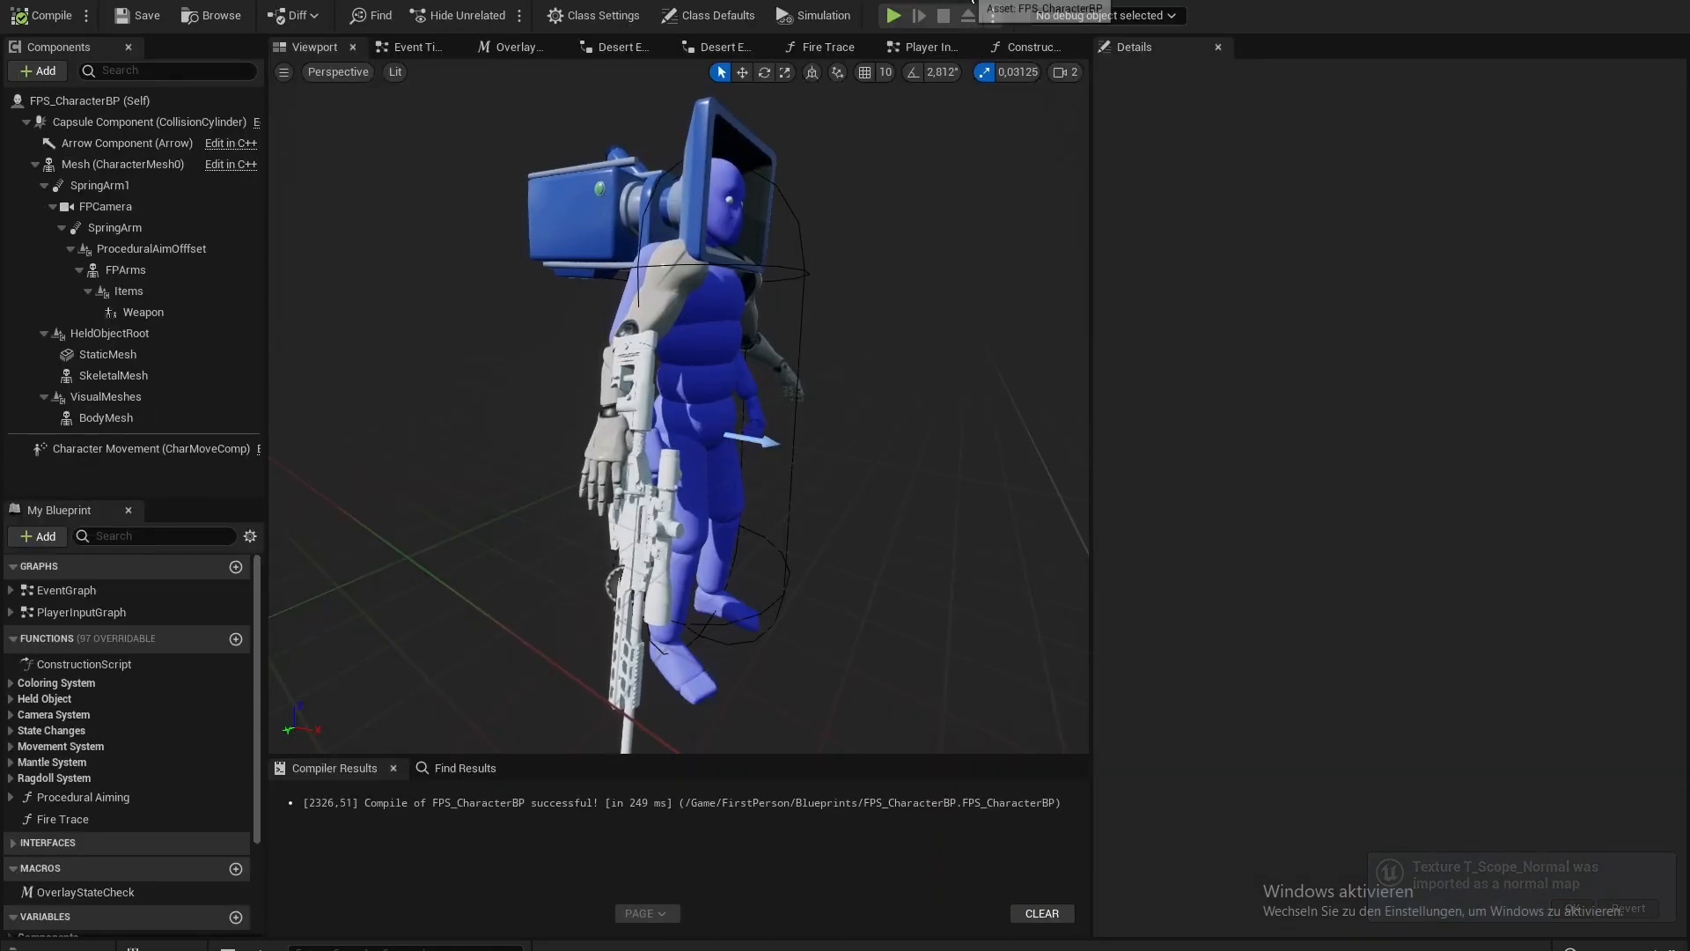
click(1171, 0)
click(123, 1)
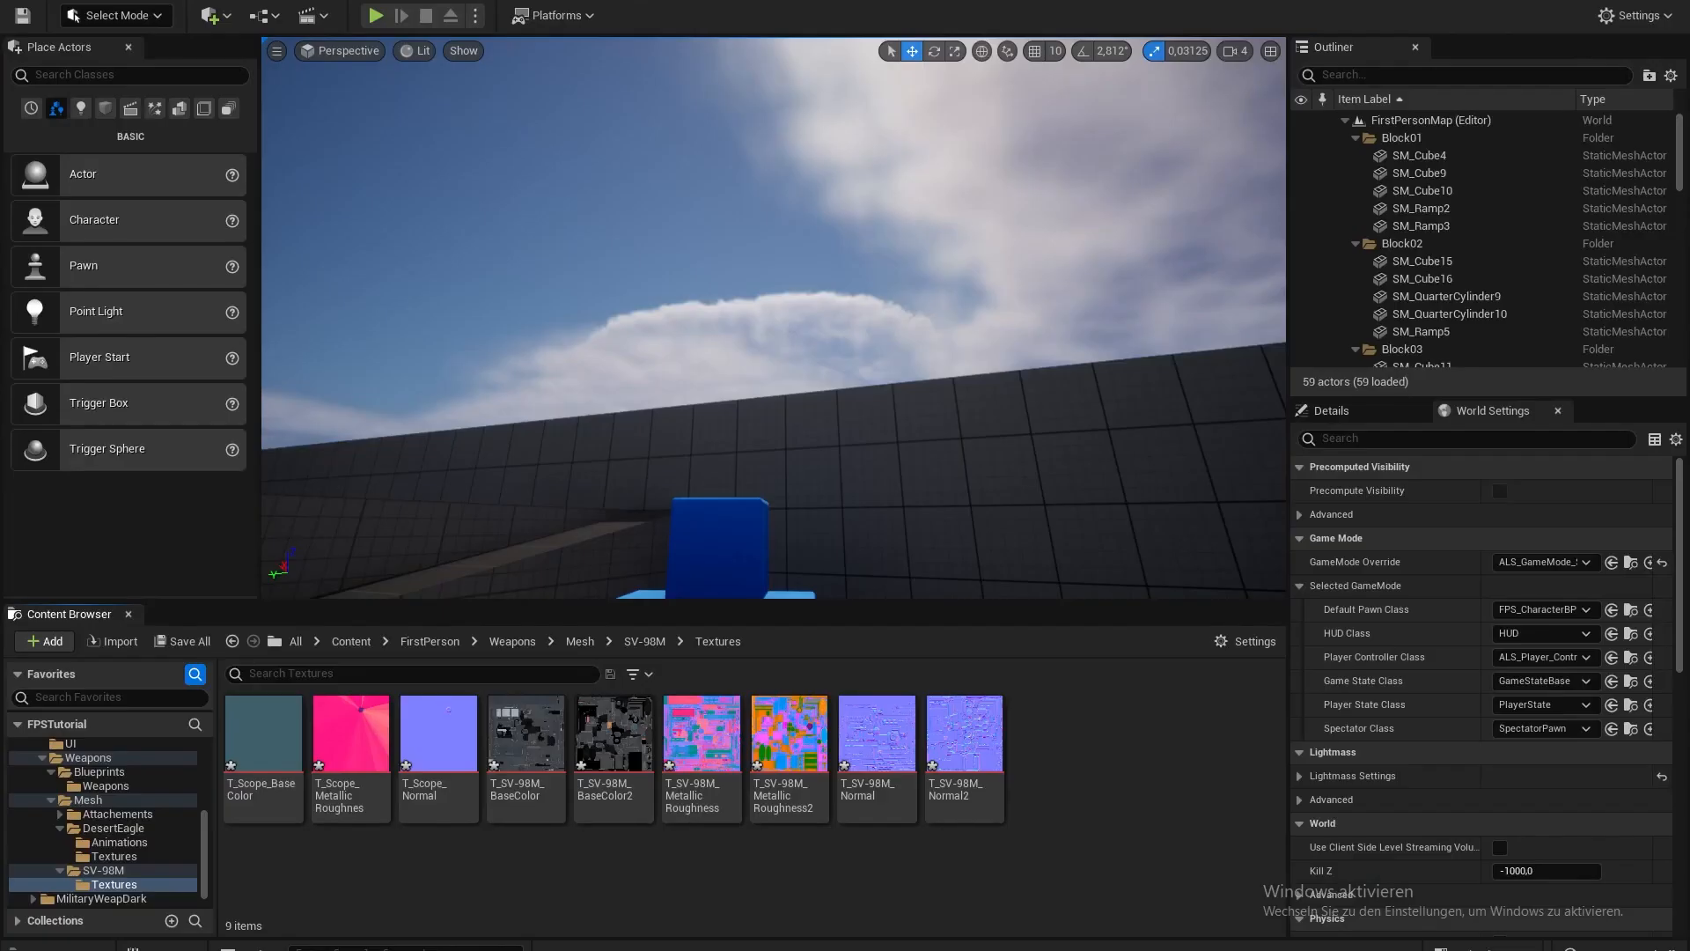
click(644, 643)
double_click(341, 732)
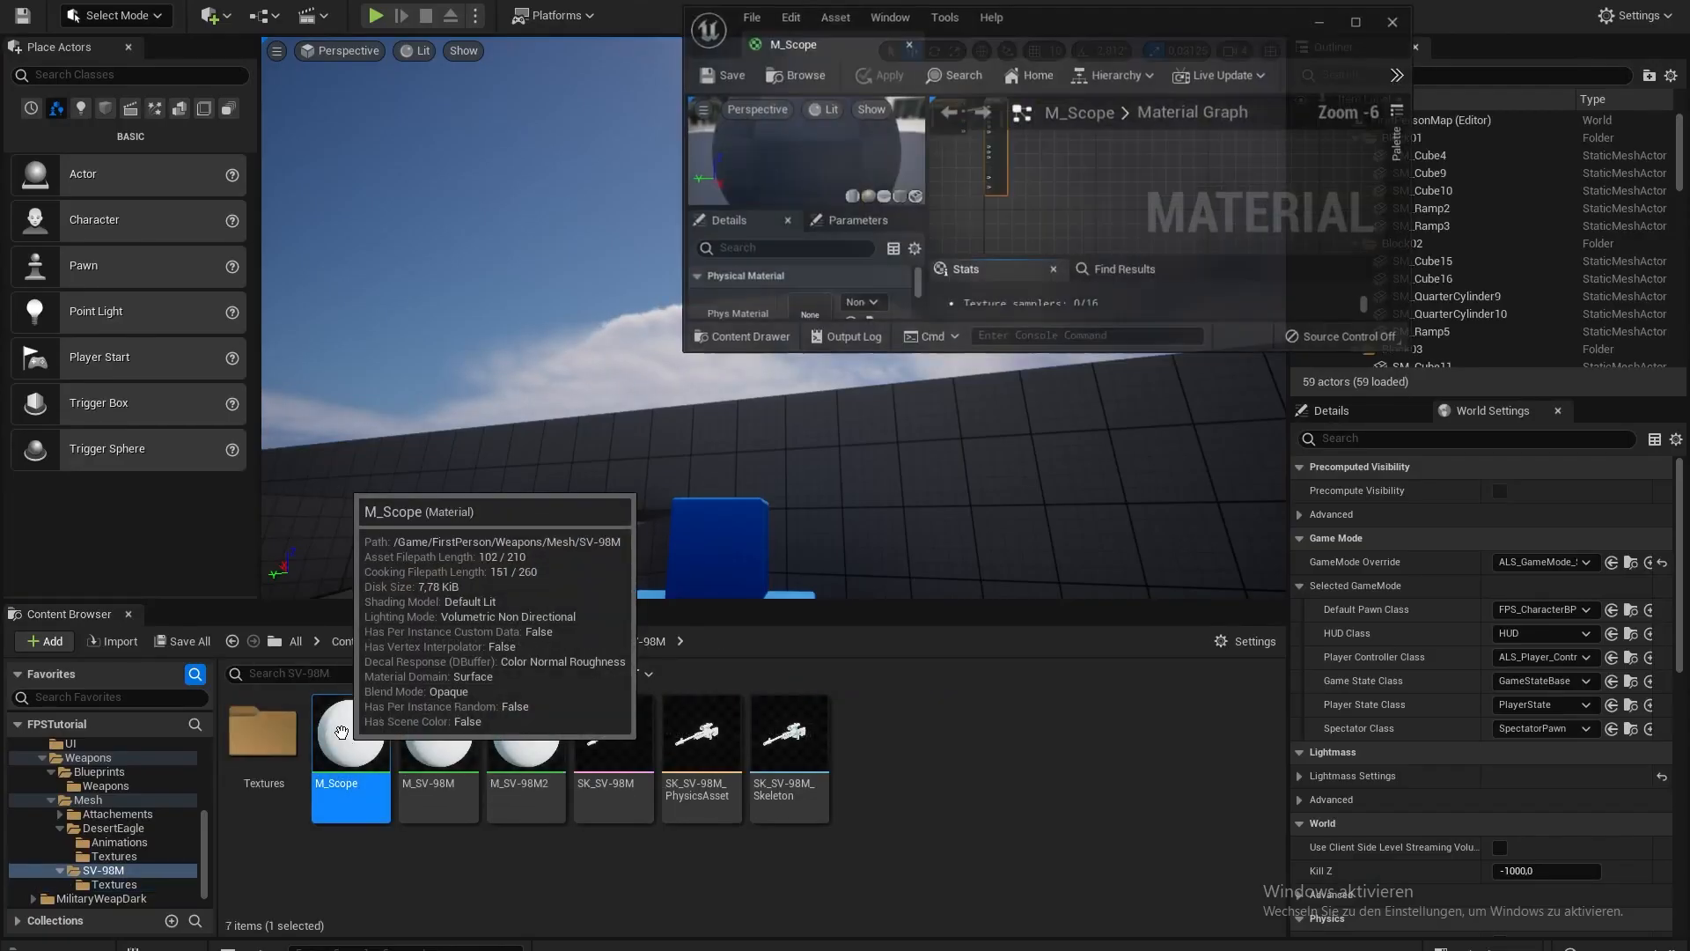
scroll(708, 150, up, 5)
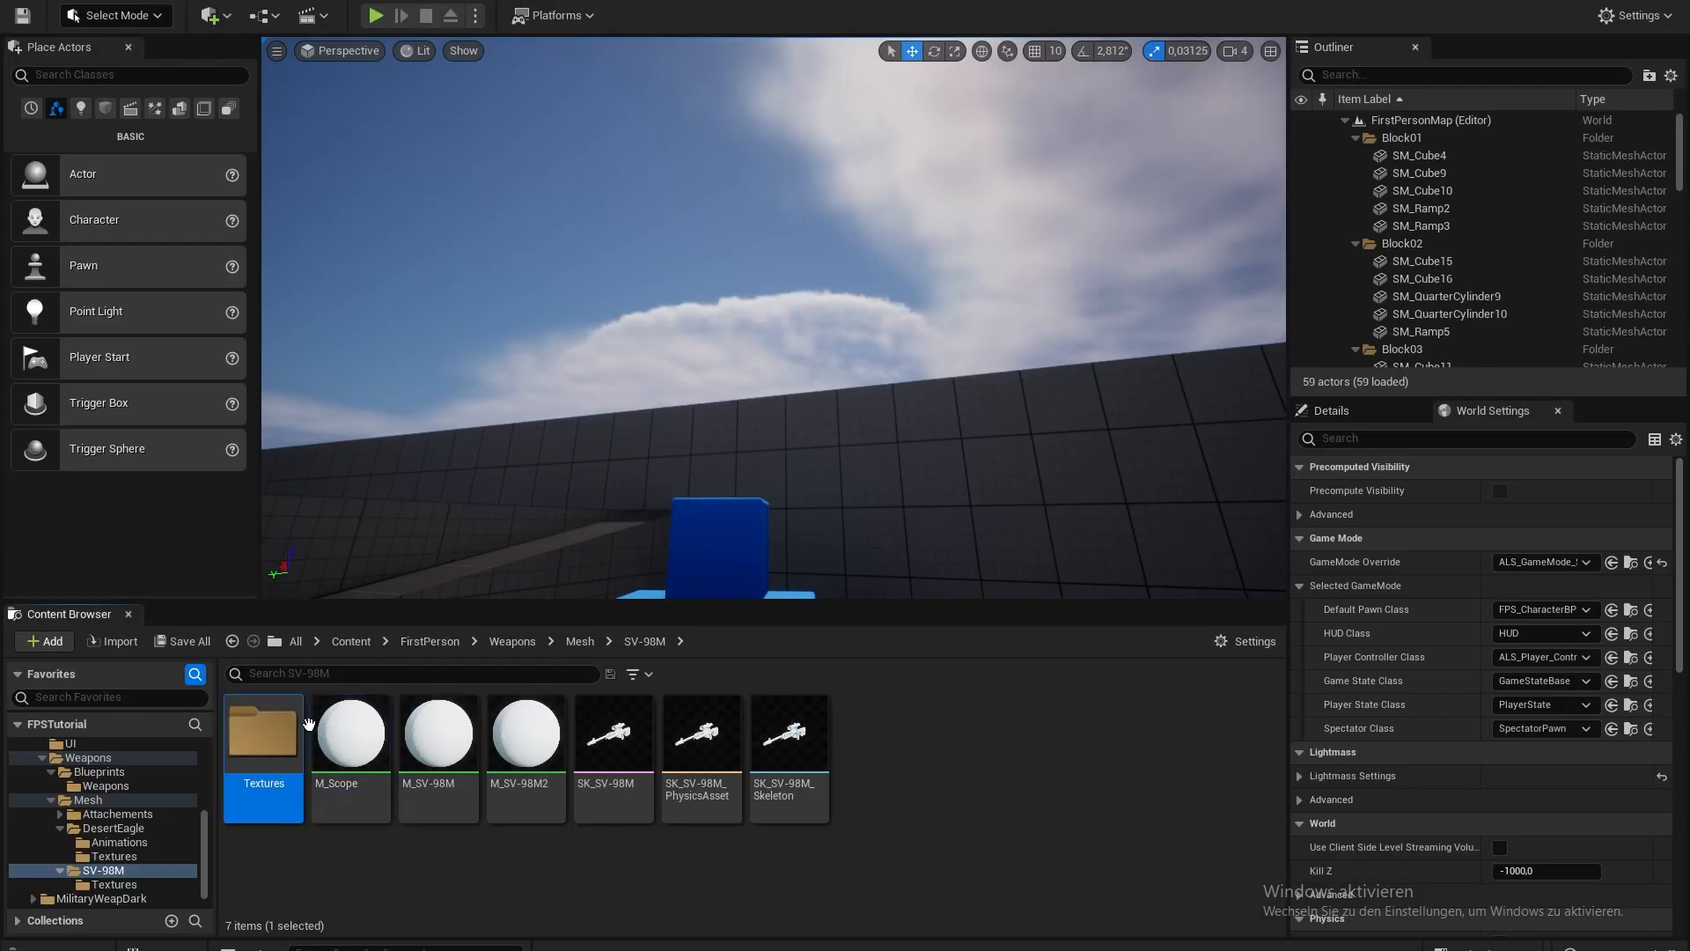
- Add the T_Scope_BaseColor, T_Scope_MetallicRoughnes and T_Scope_Normal textures to the M_Scope material graph
double_click(299, 727)
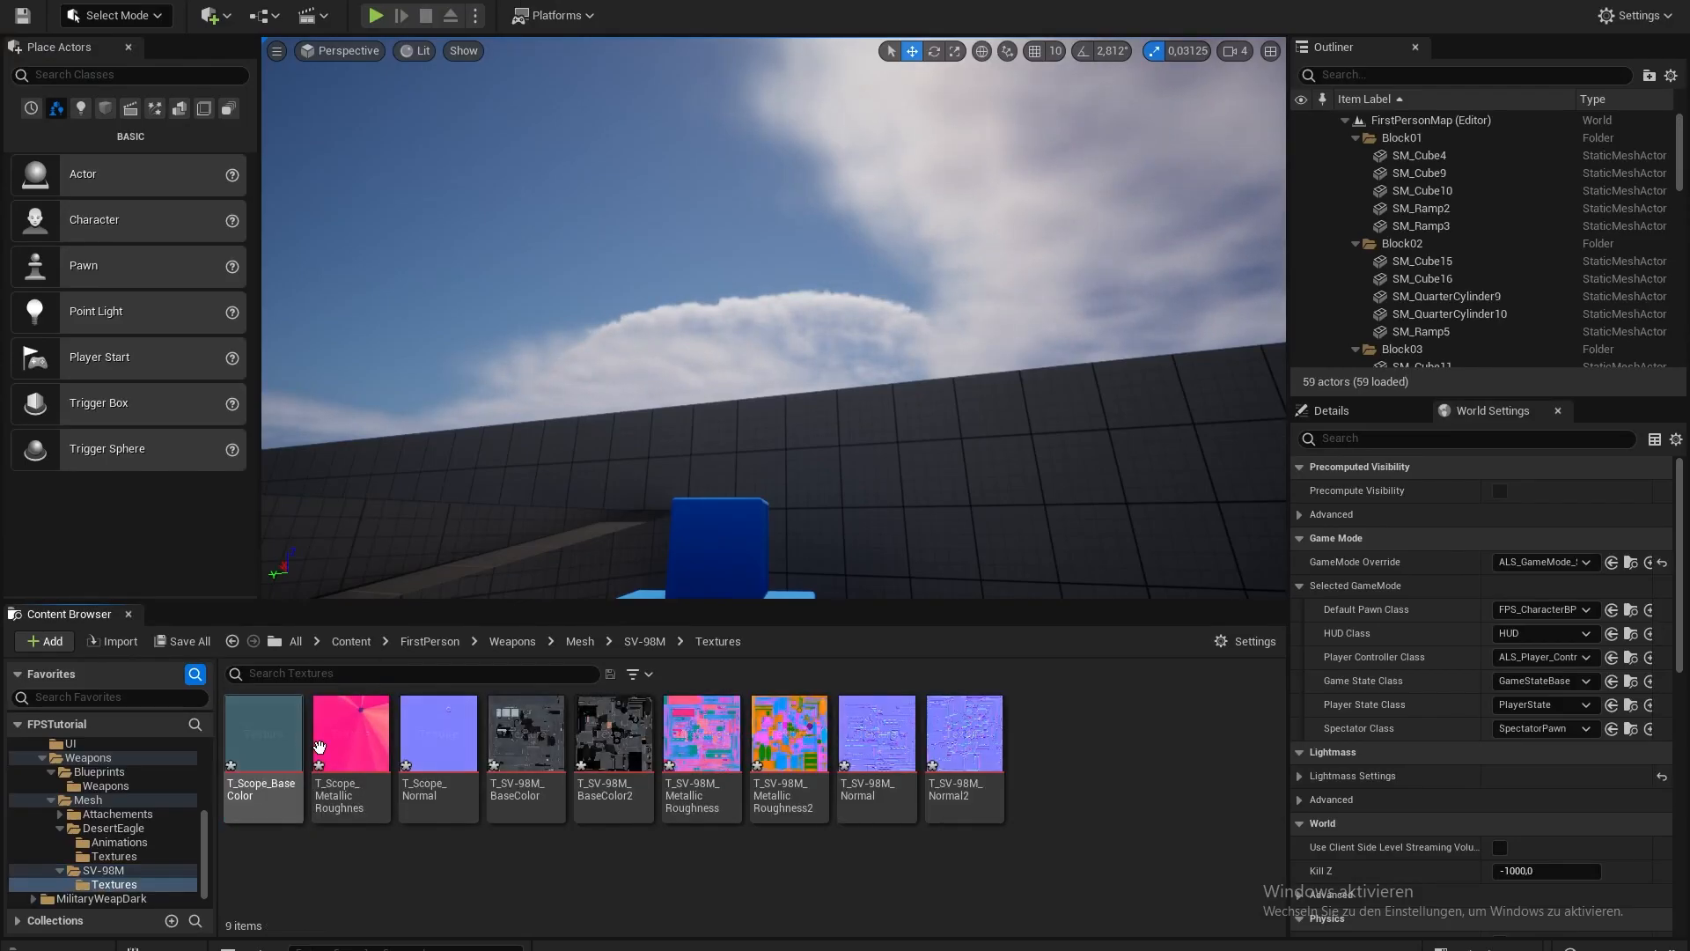
click(263, 739)
shift+click(438, 739)
drag(359, 780, 742, 174)
- Space out the texture samples in M_Scope and connect the base color texture to Base Color and the normal texture to Normal
right_drag(811, 284, 746, 323)
drag(925, 323, 926, 330)
right_drag(926, 330, 914, 155)
drag(760, 338, 720, 561)
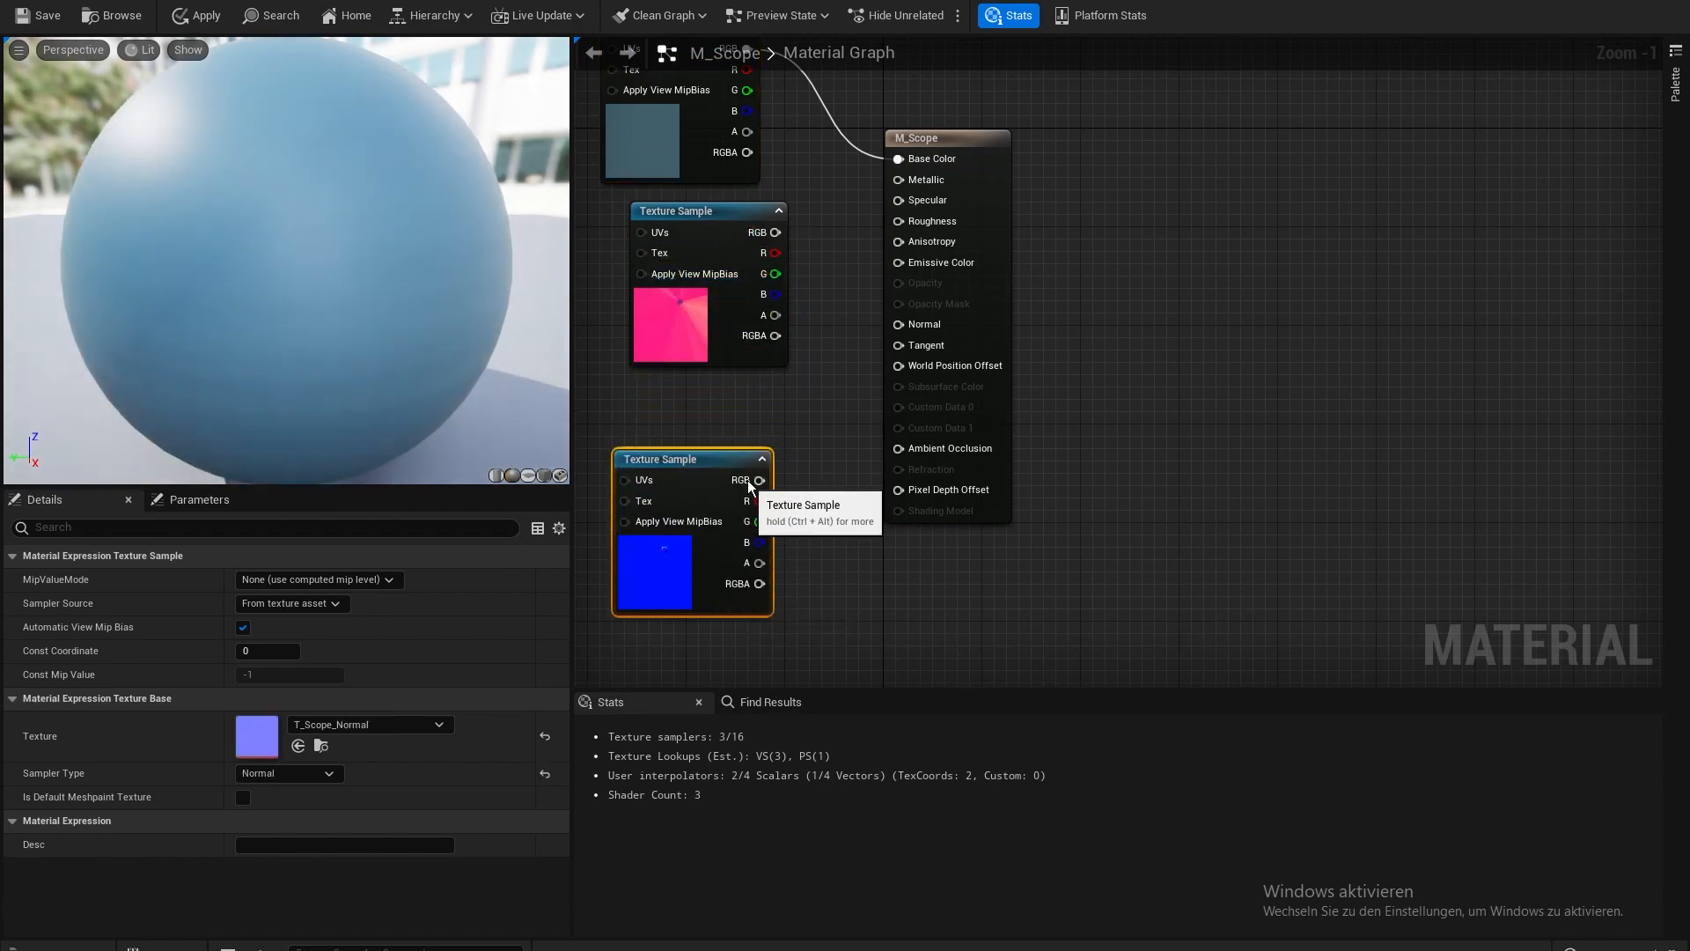
drag(914, 322, 914, 324)
- Connect the scope metallic-roughness texture's blue channel to Metallic and green channel to Roughness, and save M_Scope
click(702, 310)
scroll(731, 370, up, 1)
mouse_move(760, 425)
mouse_down()
mouse_move(938, 296)
mouse_move(952, 343)
mouse_up()
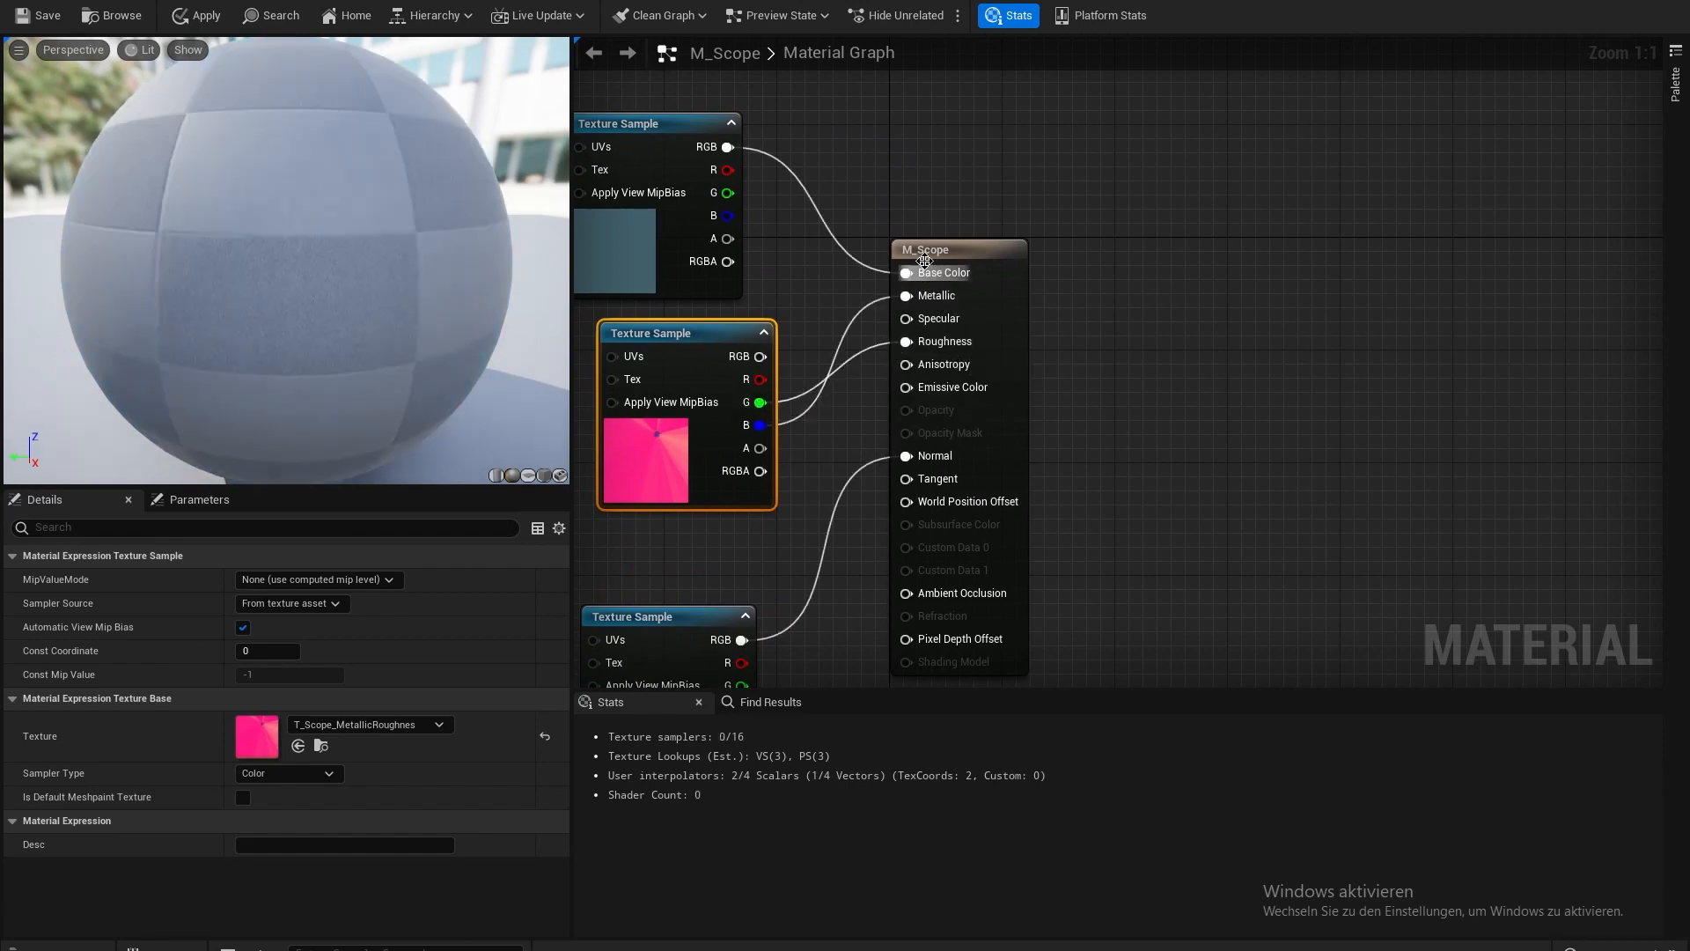
click(54, 19)
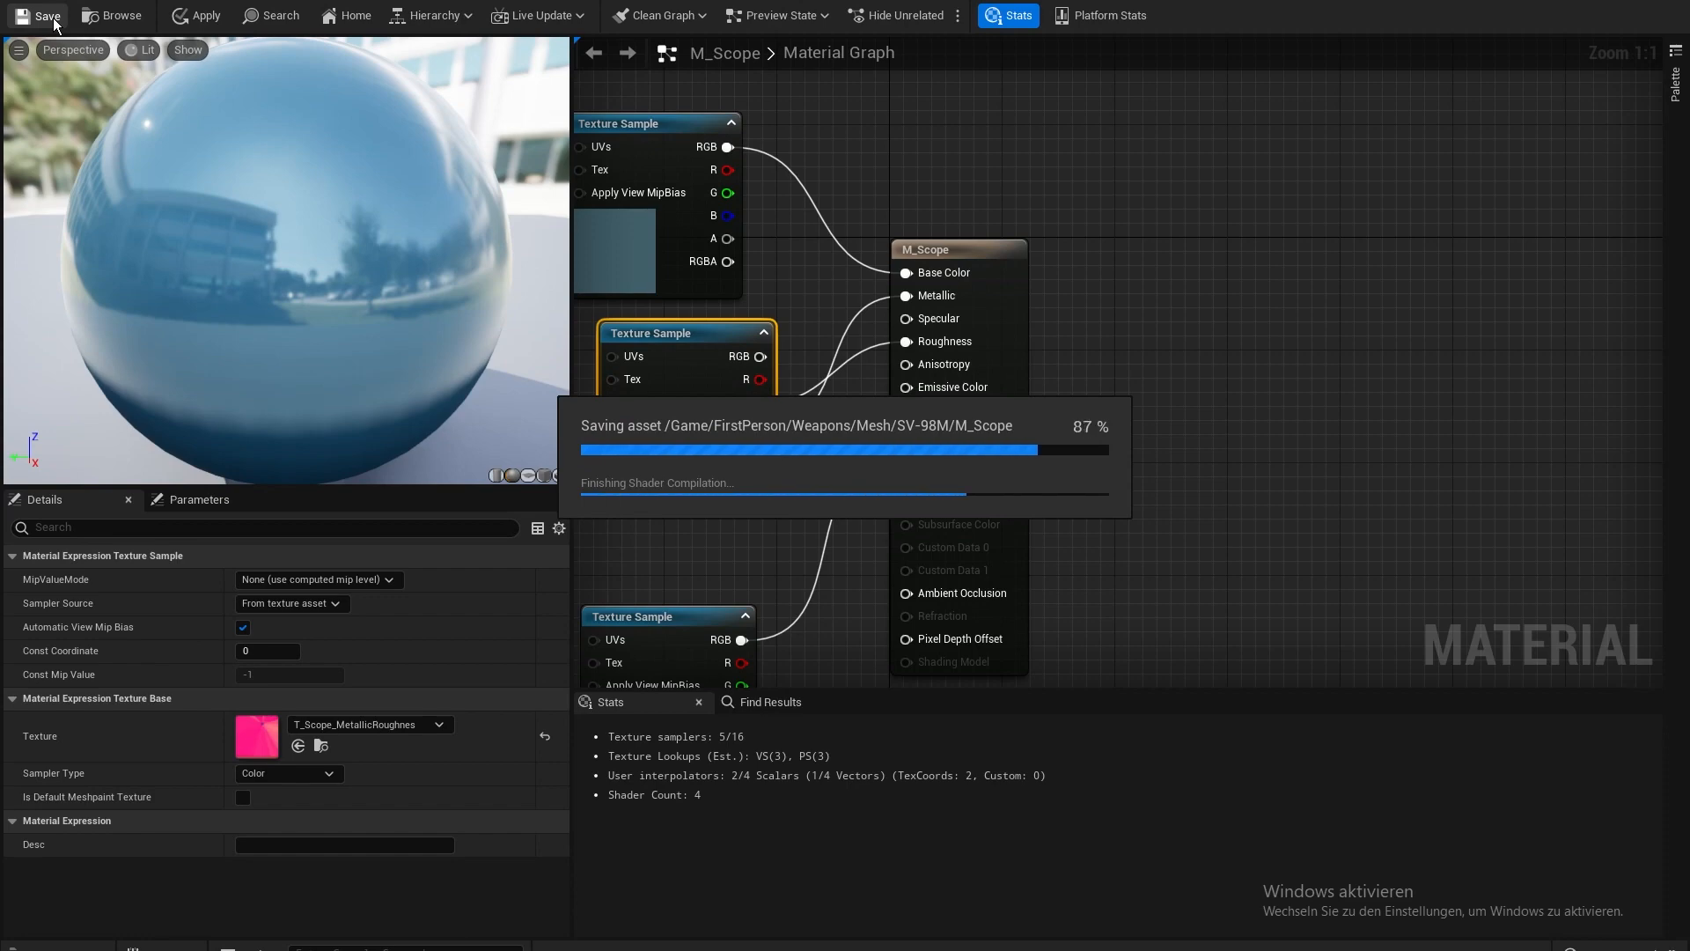
- Open the M_SV-98M material and add the T_SV-98M_BaseColor, T_SV-98M_MetallicRoughness and T_SV-98M_Normal textures to its graph
click(561, 2)
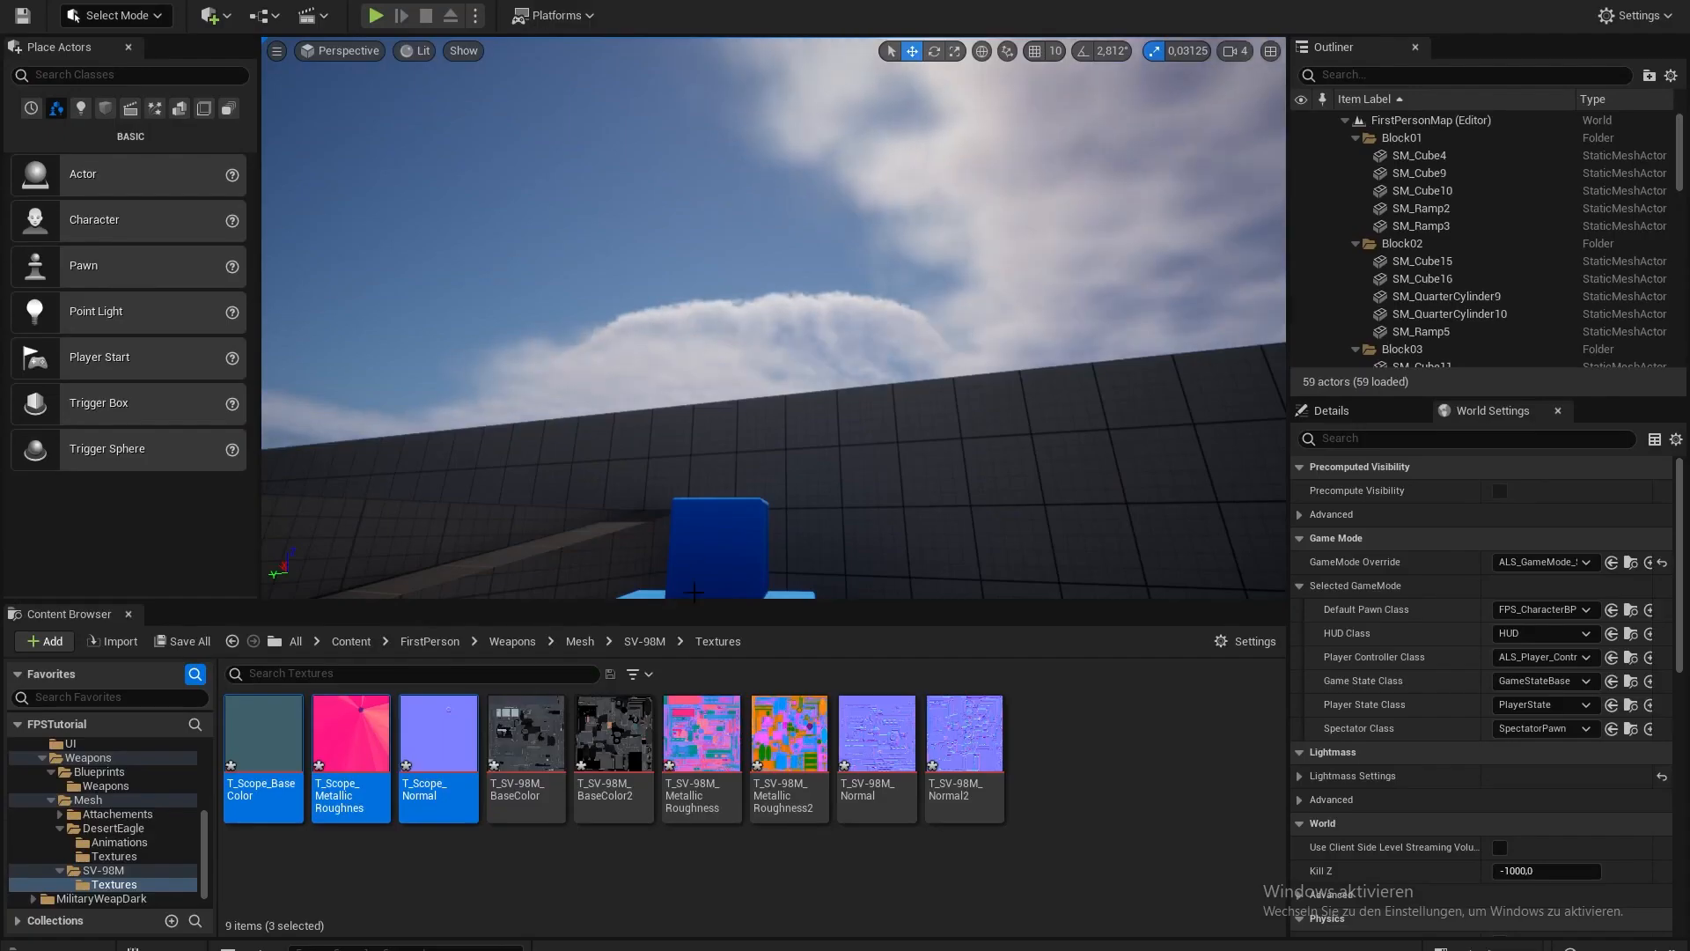
click(649, 642)
double_click(439, 732)
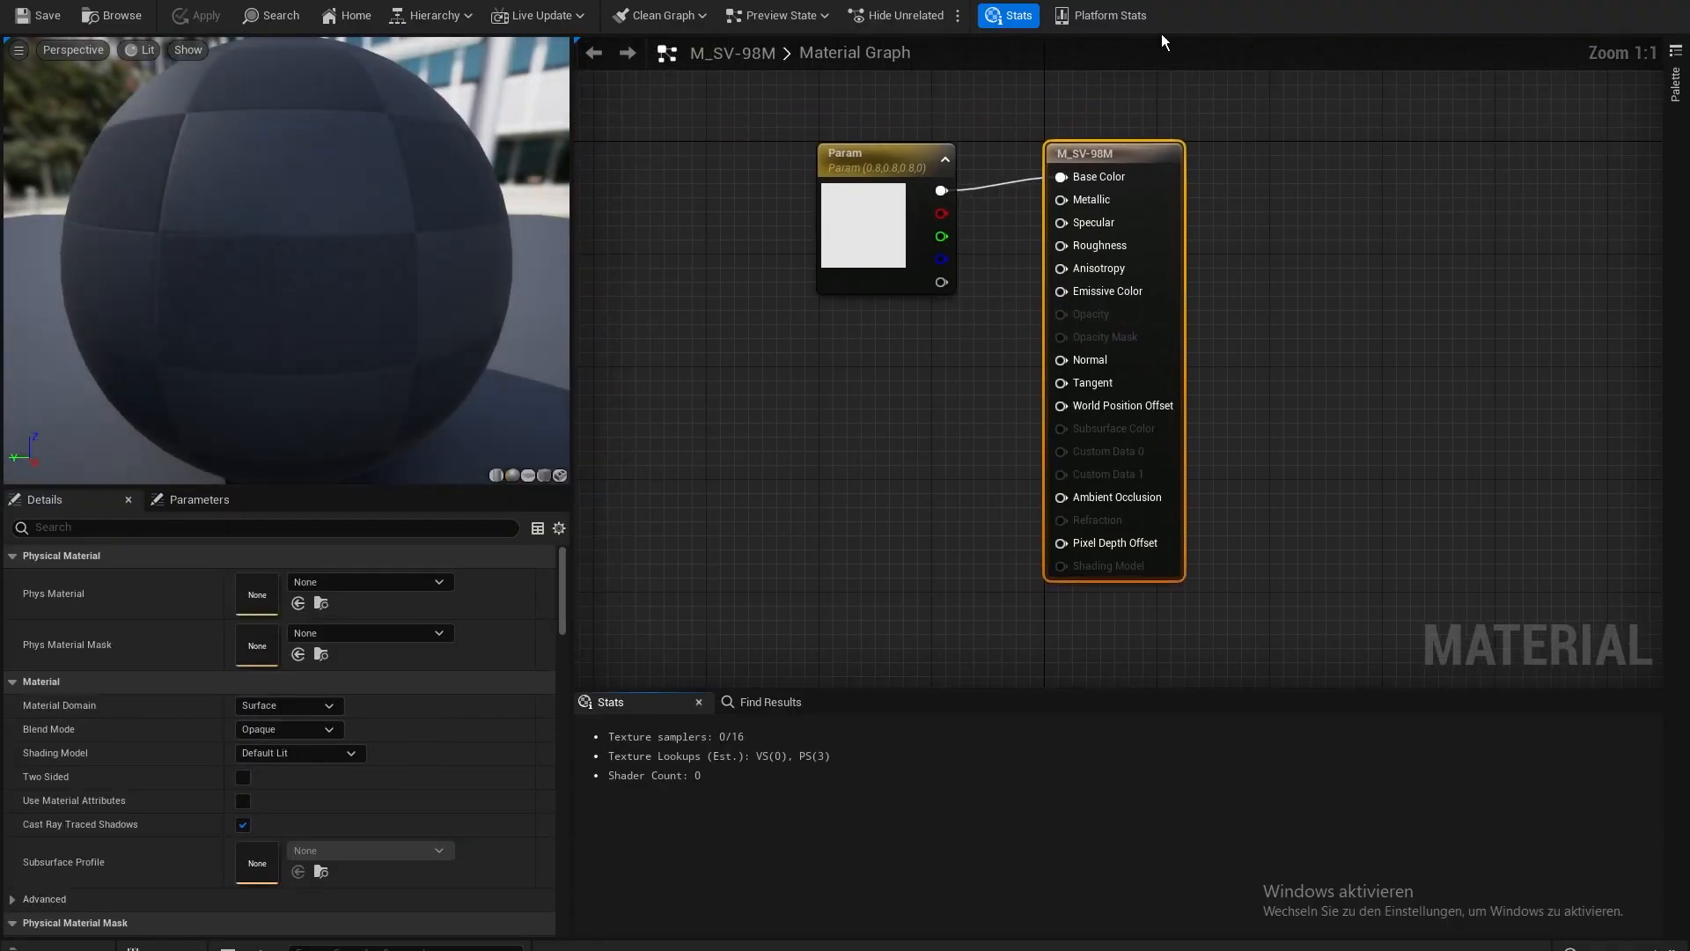
click(561, 2)
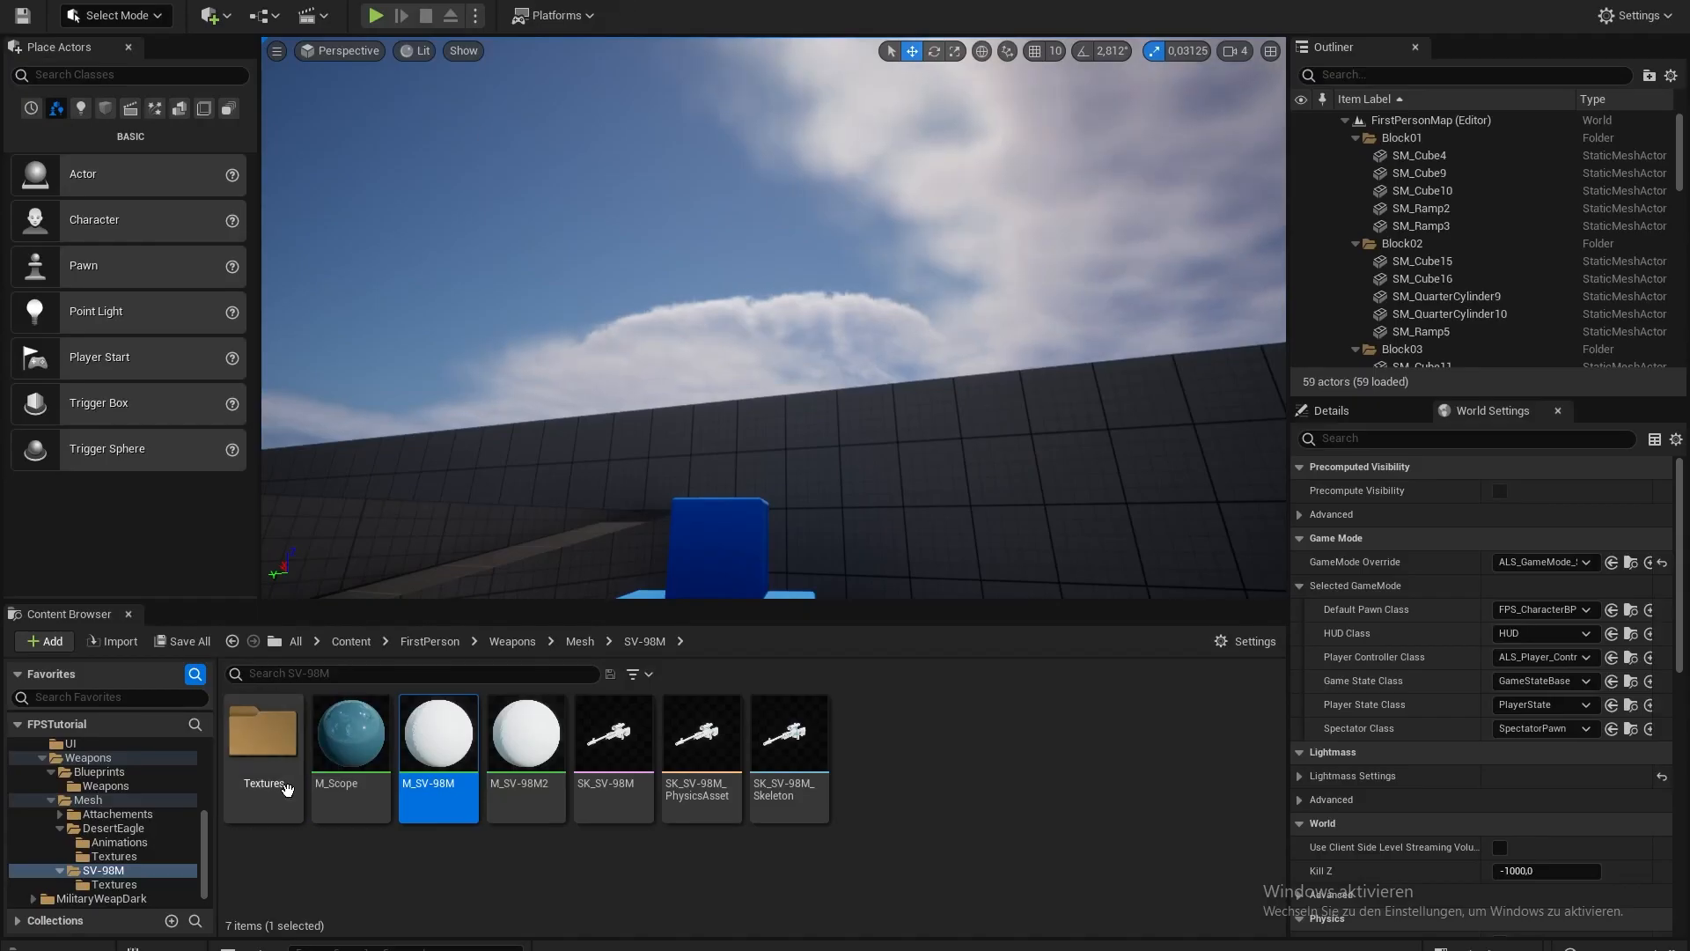
double_click(262, 739)
click(526, 739)
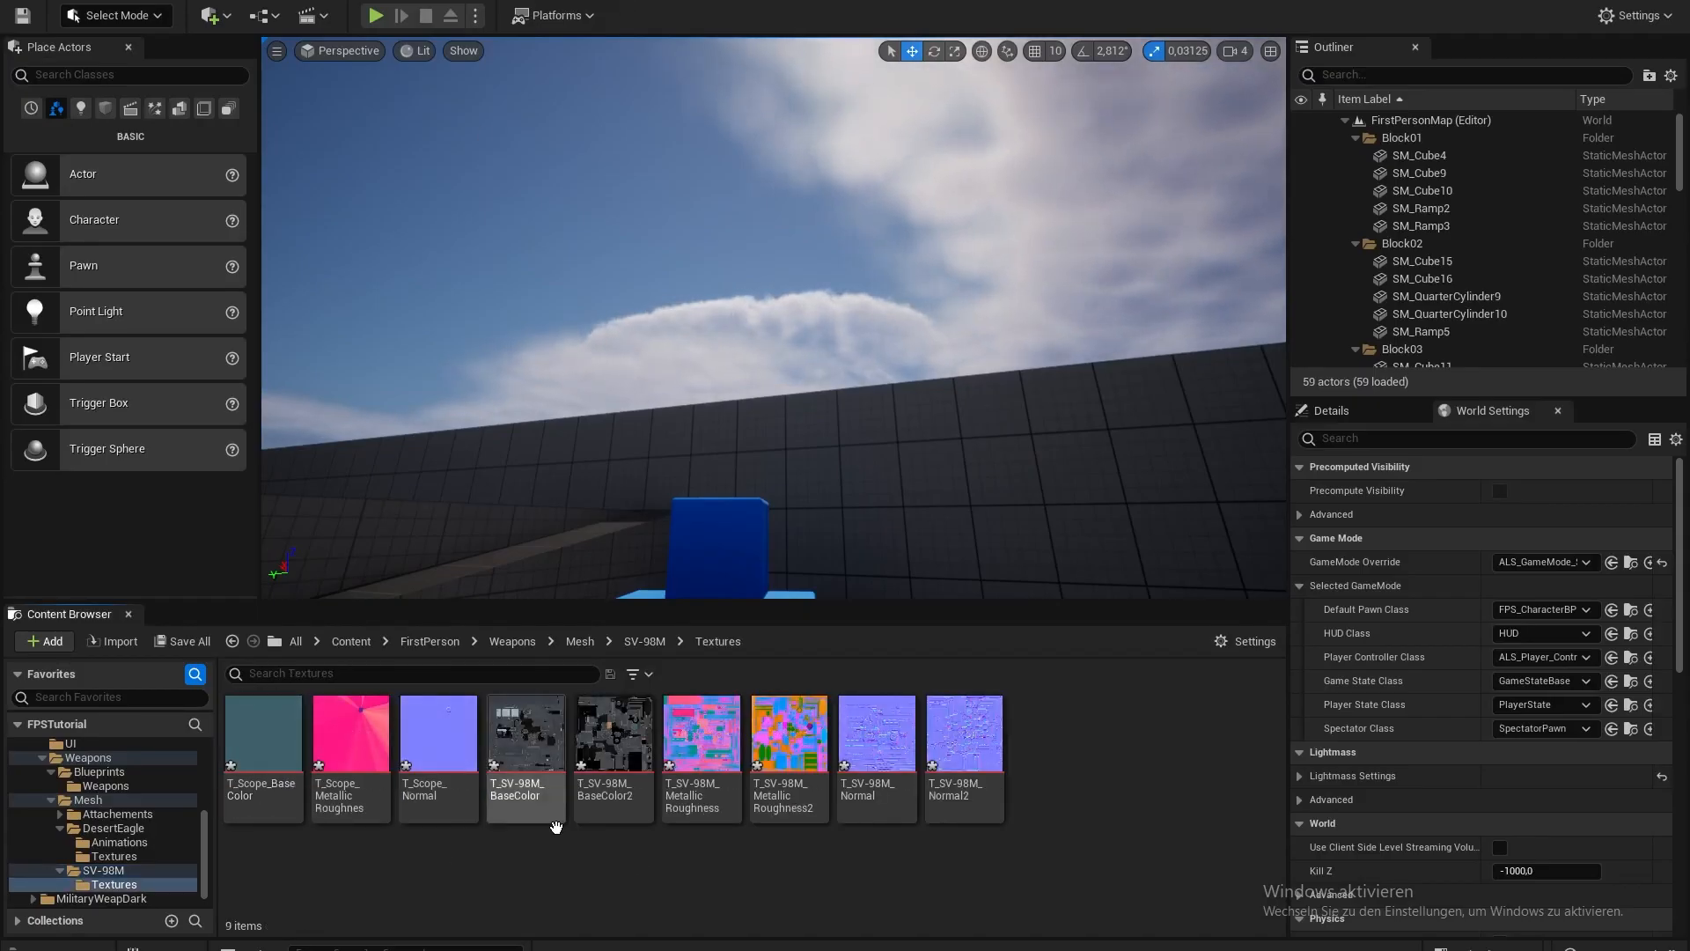
ctrl+click(724, 814)
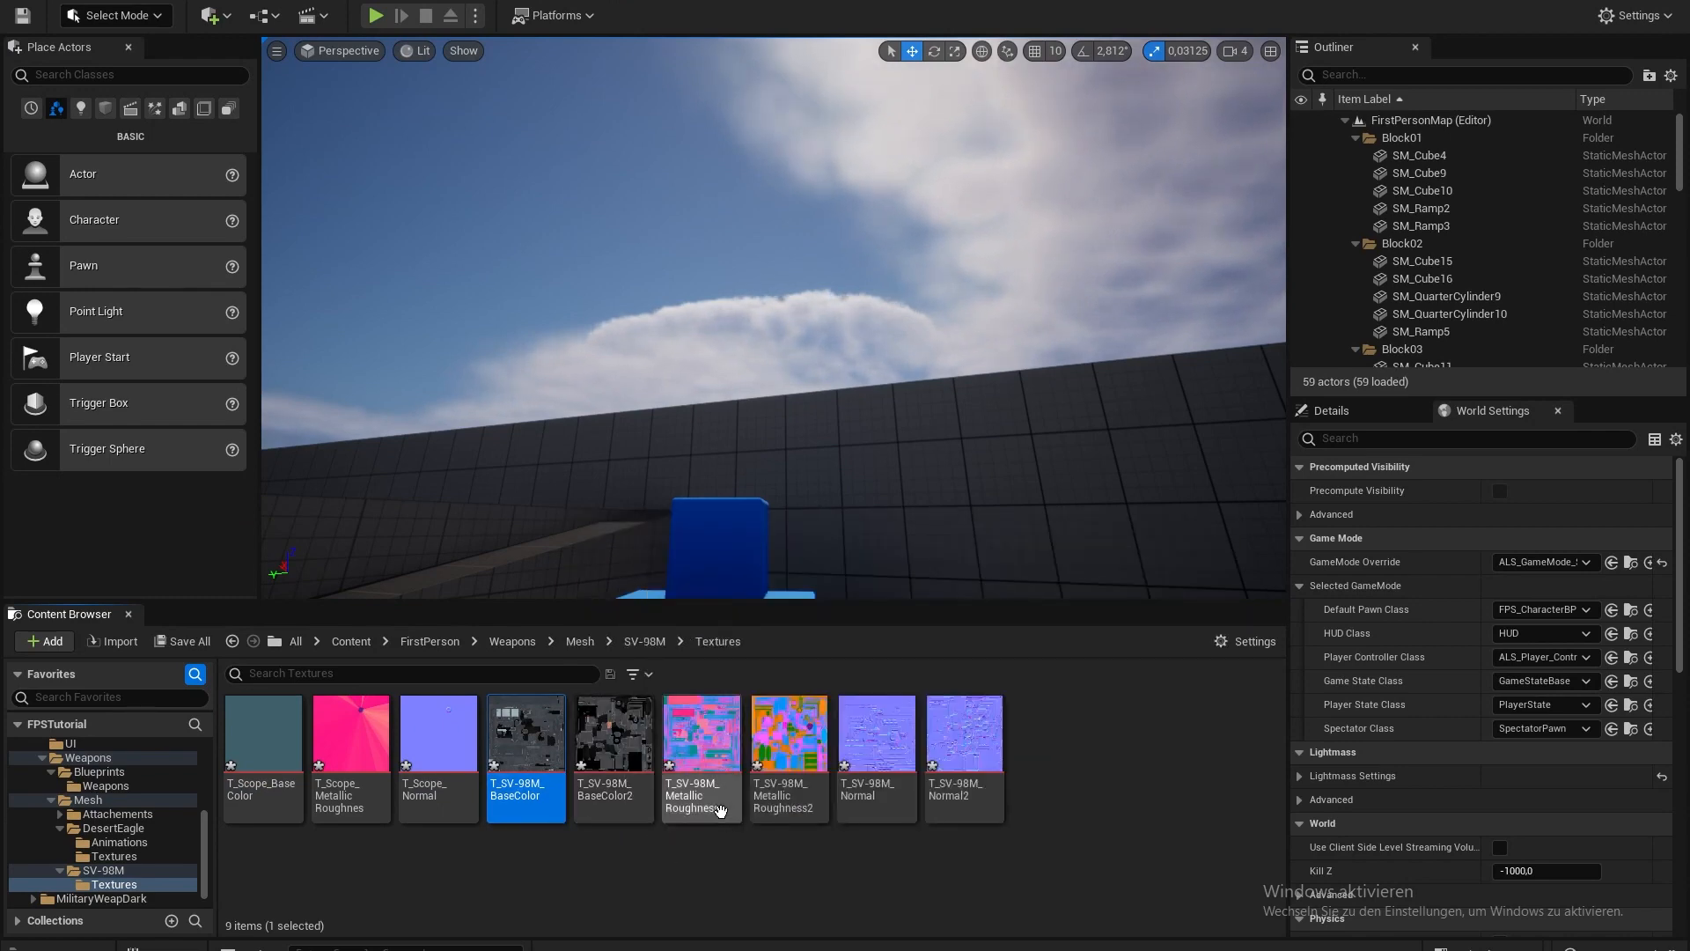
ctrl+click(884, 792)
drag(885, 792, 767, 147)
- Arrange the texture samples in M_SV-98M and connect the base color texture to Base Color and the normal texture to Normal
right_drag(766, 147, 690, 171)
drag(752, 204, 987, 202)
right_drag(980, 237, 1003, 105)
drag(731, 302, 705, 441)
drag(819, 463, 1017, 256)
drag(791, 313, 769, 282)
right_drag(797, 340, 742, 453)
- Connect the T_SV-98M_MetallicRoughness blue channel to Metallic and green channel to Roughness, and save M_SV-98M
drag(740, 447, 744, 440)
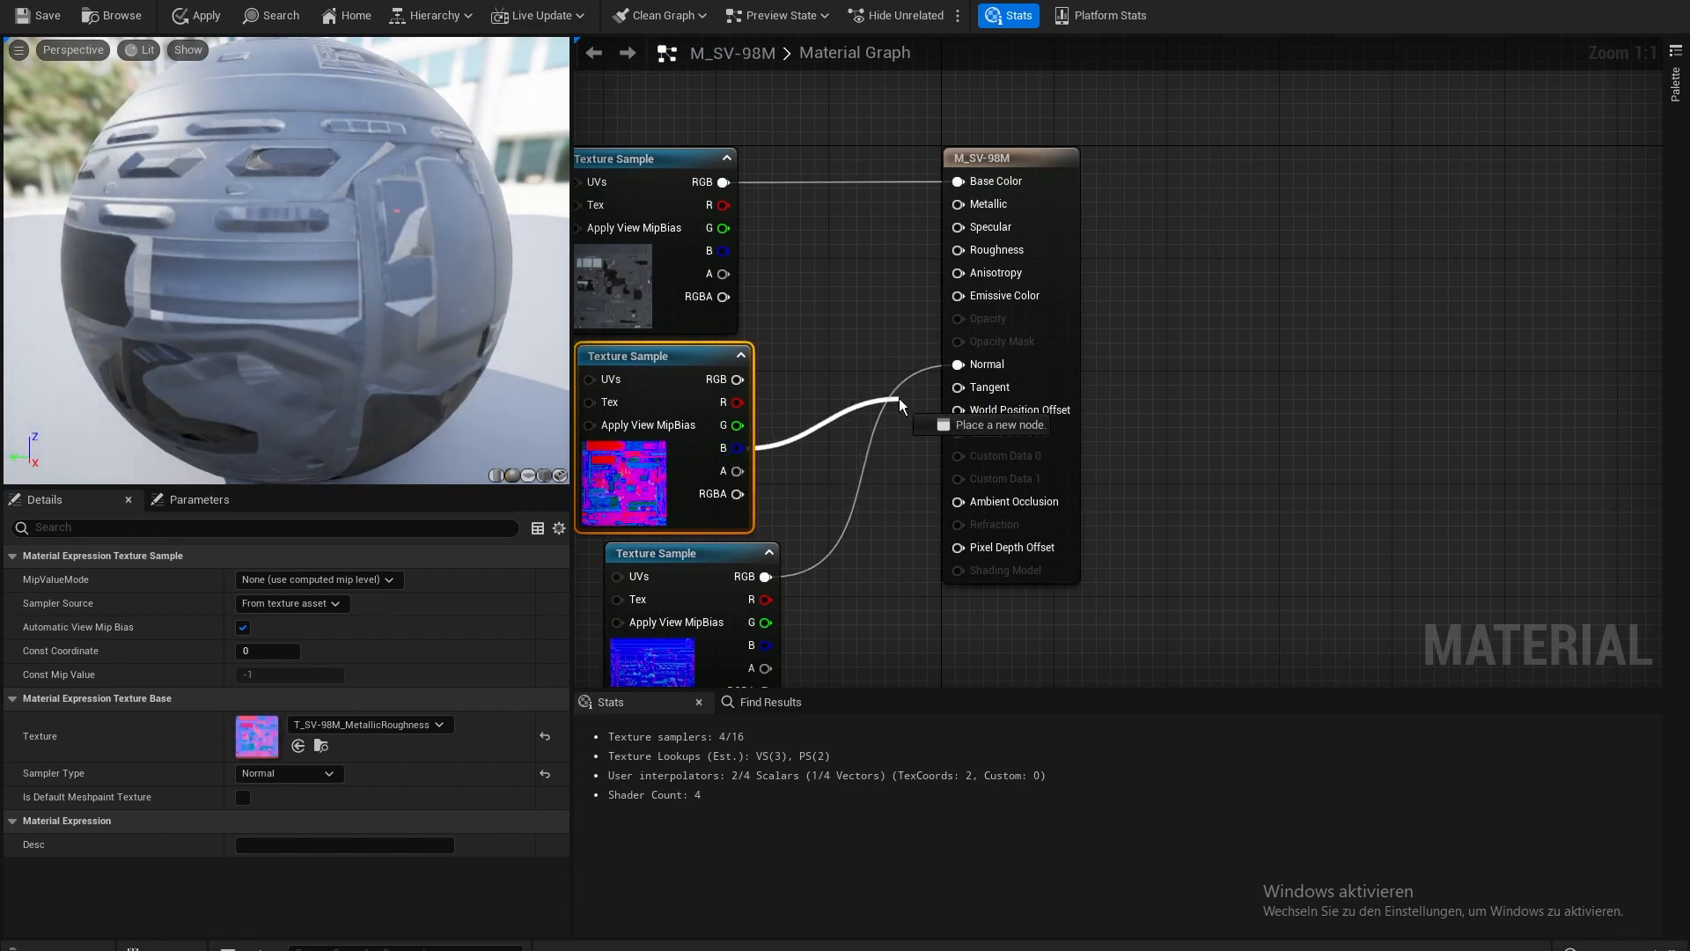
drag(917, 287, 957, 203)
drag(738, 425, 1006, 251)
click(50, 18)
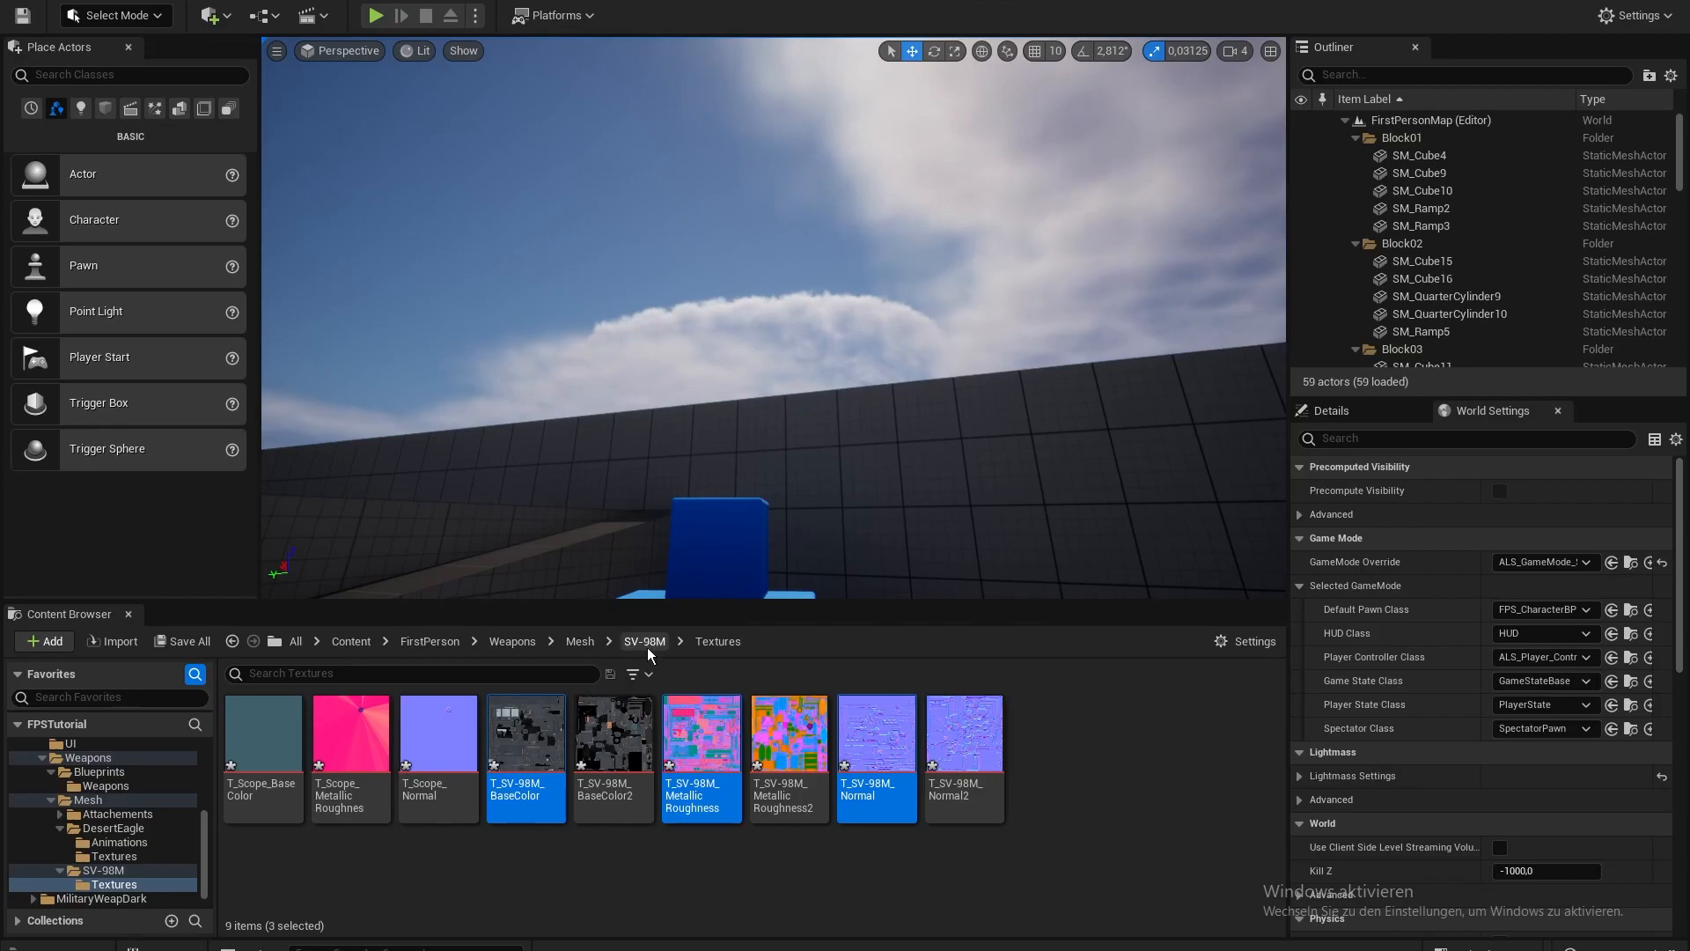
- Open the M_SV-98M2 material and add the T_SV-98M_BaseColor2, T_SV-98M_MetallicRoughness2 and T_SV-98M_Normal2 textures to its graph
click(647, 647)
double_click(535, 711)
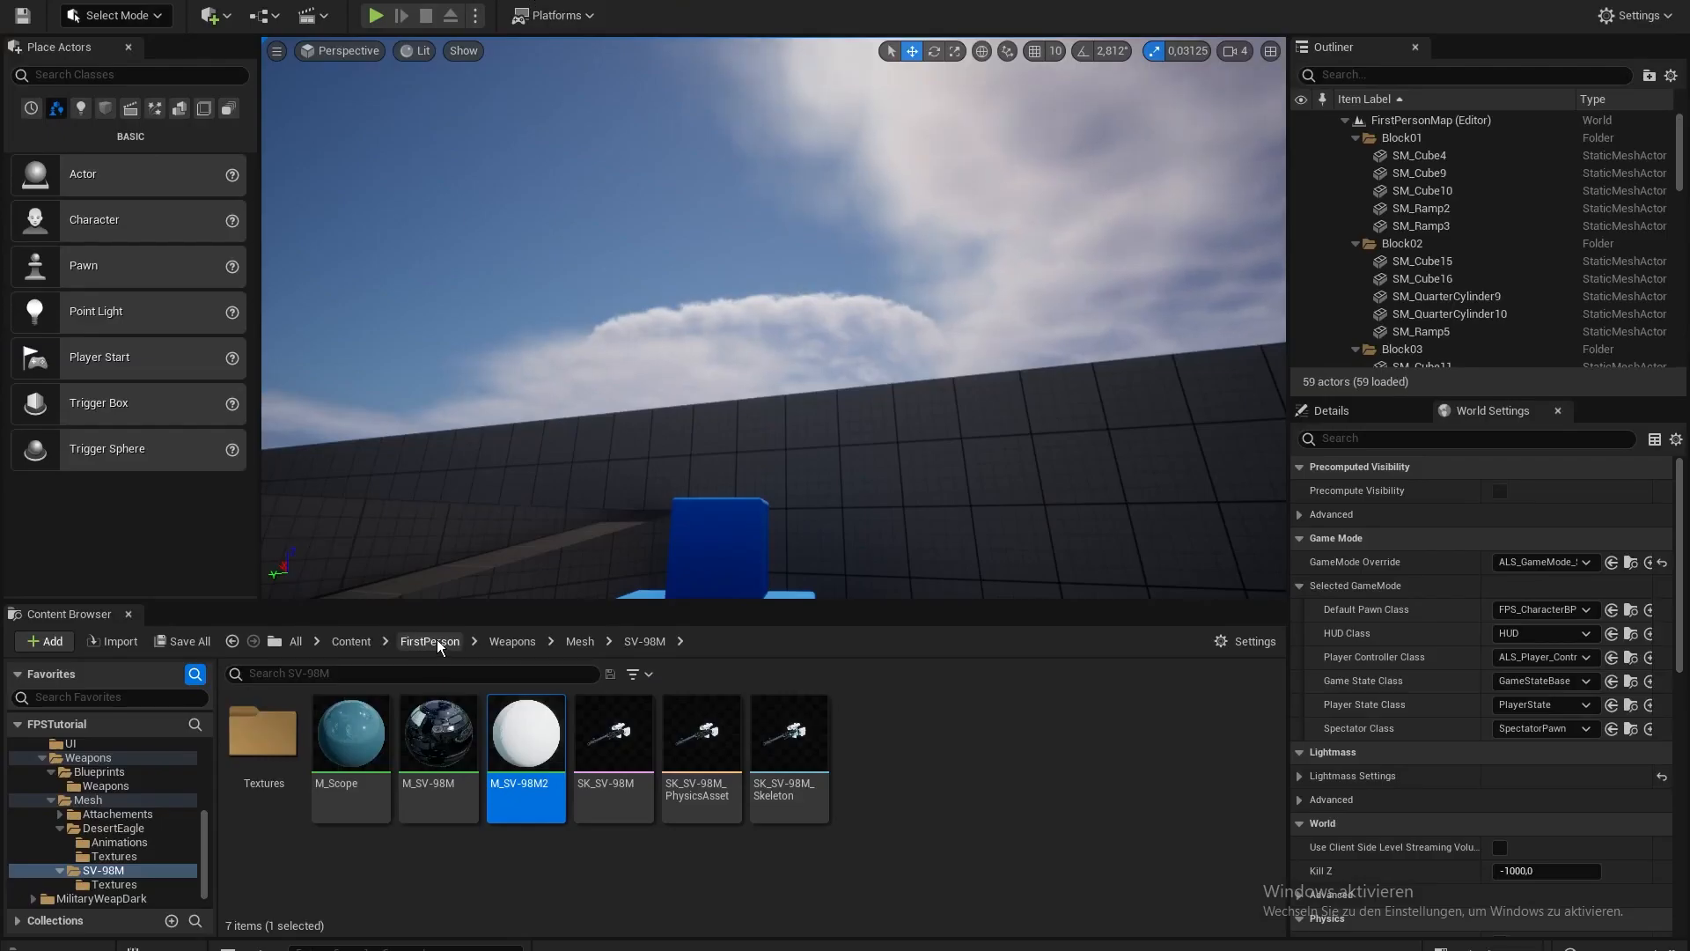
double_click(263, 739)
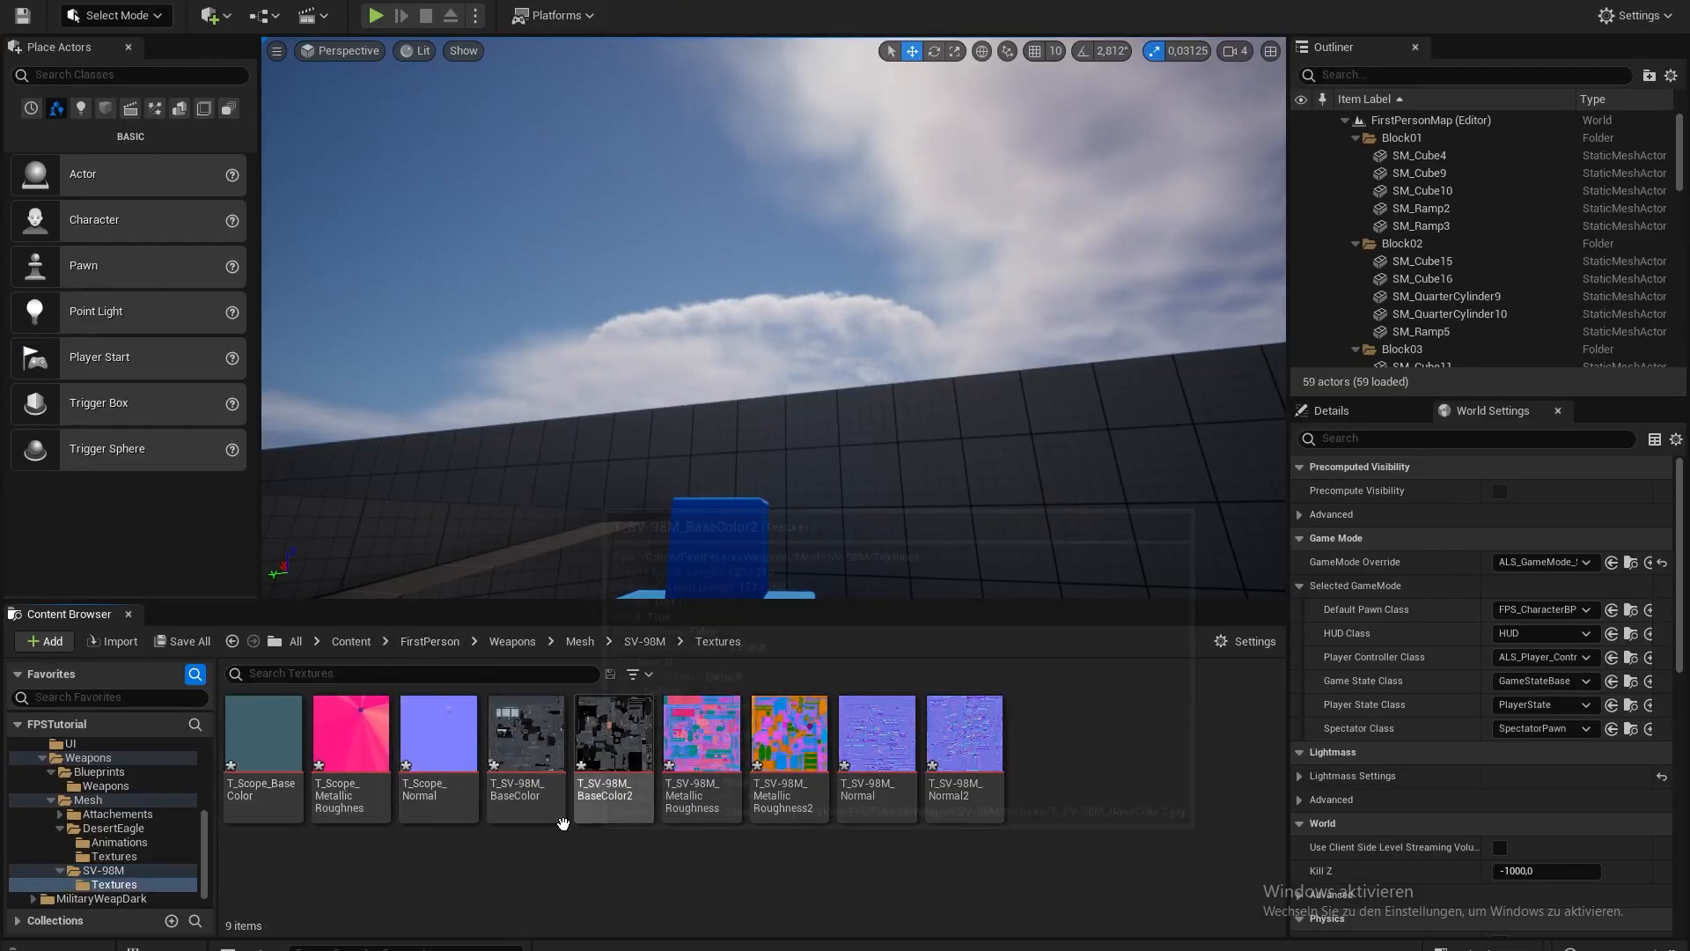
click(637, 821)
ctrl+click(763, 796)
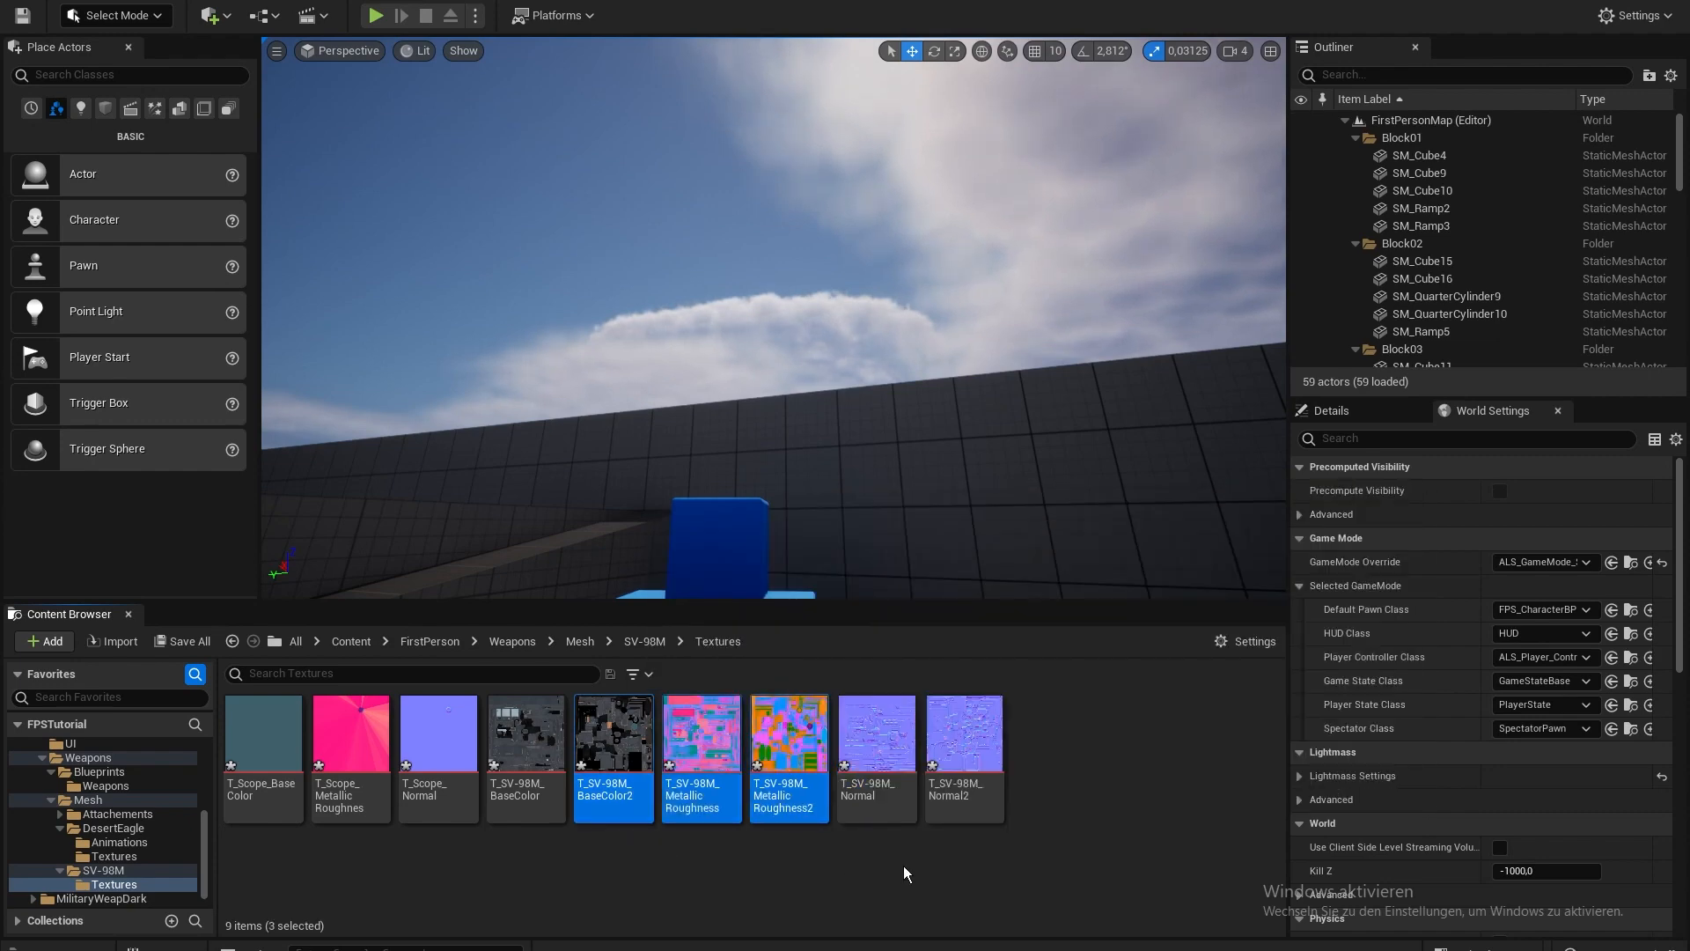
ctrl+click(995, 795)
drag(995, 795, 685, 334)
- Replace M_SV-98M2's Param node with the base color texture on Base Color and connect the T_SV-98M_Normal2 texture to Normal
click(878, 216)
key(Delete)
drag(792, 345, 1069, 176)
right_drag(1013, 359, 982, 235)
drag(783, 278, 1034, 236)
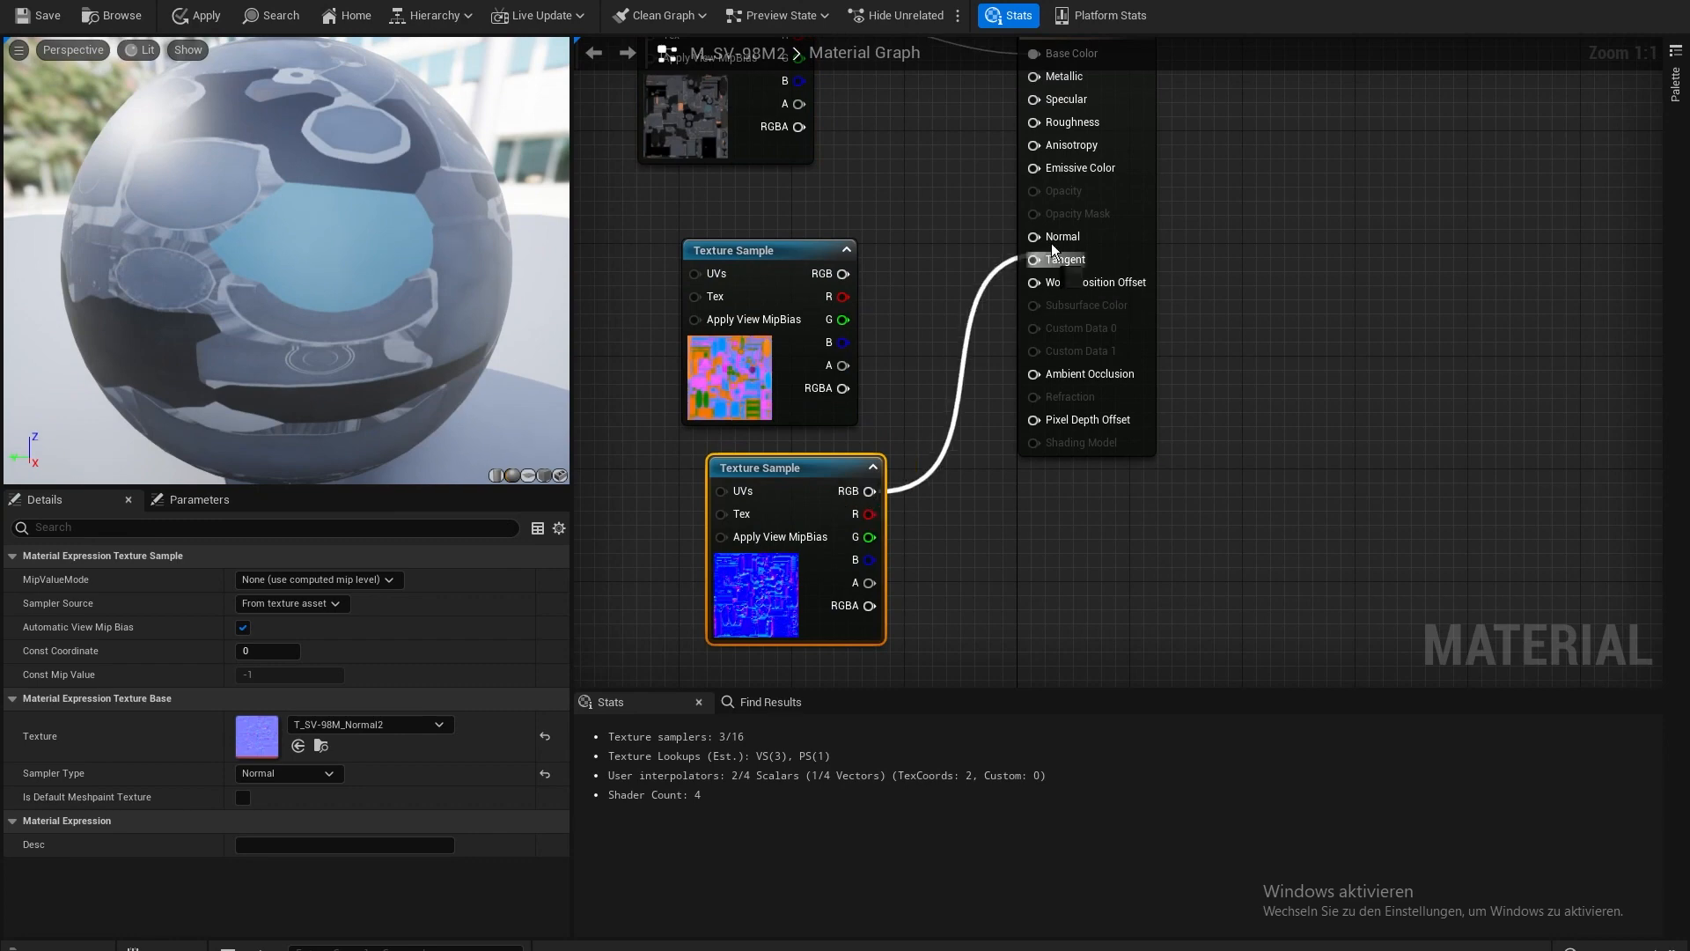
- Connect the T_SV-98M_MetallicRoughness2 blue channel to Metallic and green channel to Roughness, and save M_SV-98M2
right_drag(982, 315, 909, 476)
drag(769, 502, 985, 288)
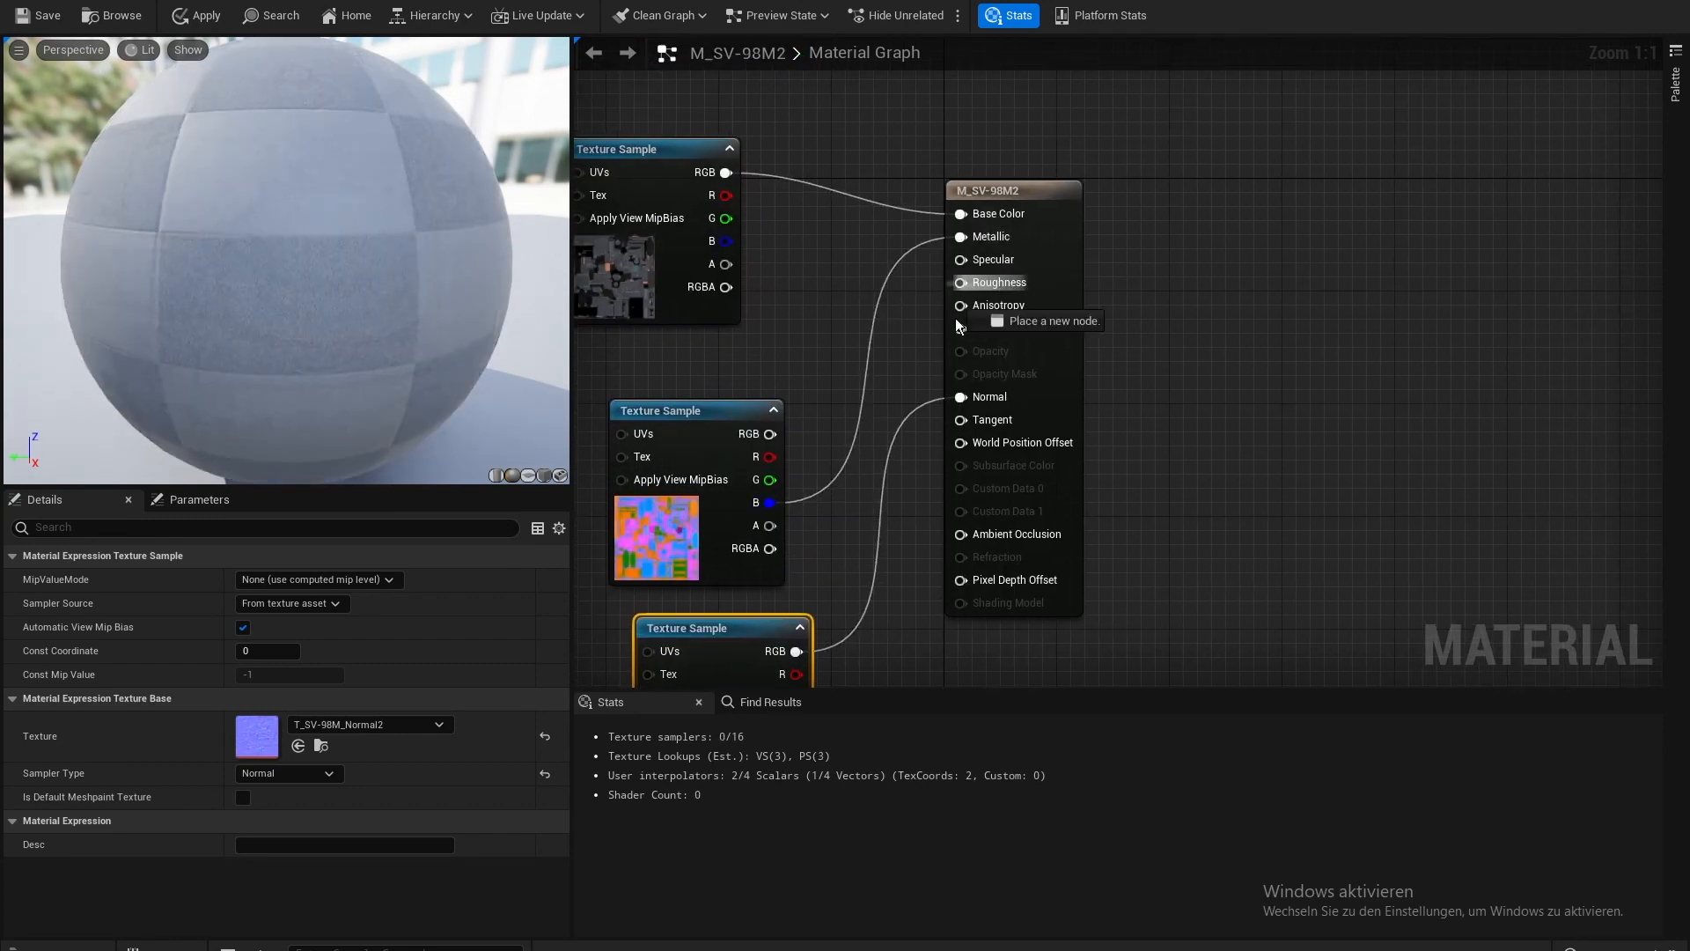
drag(769, 479, 961, 235)
click(50, 13)
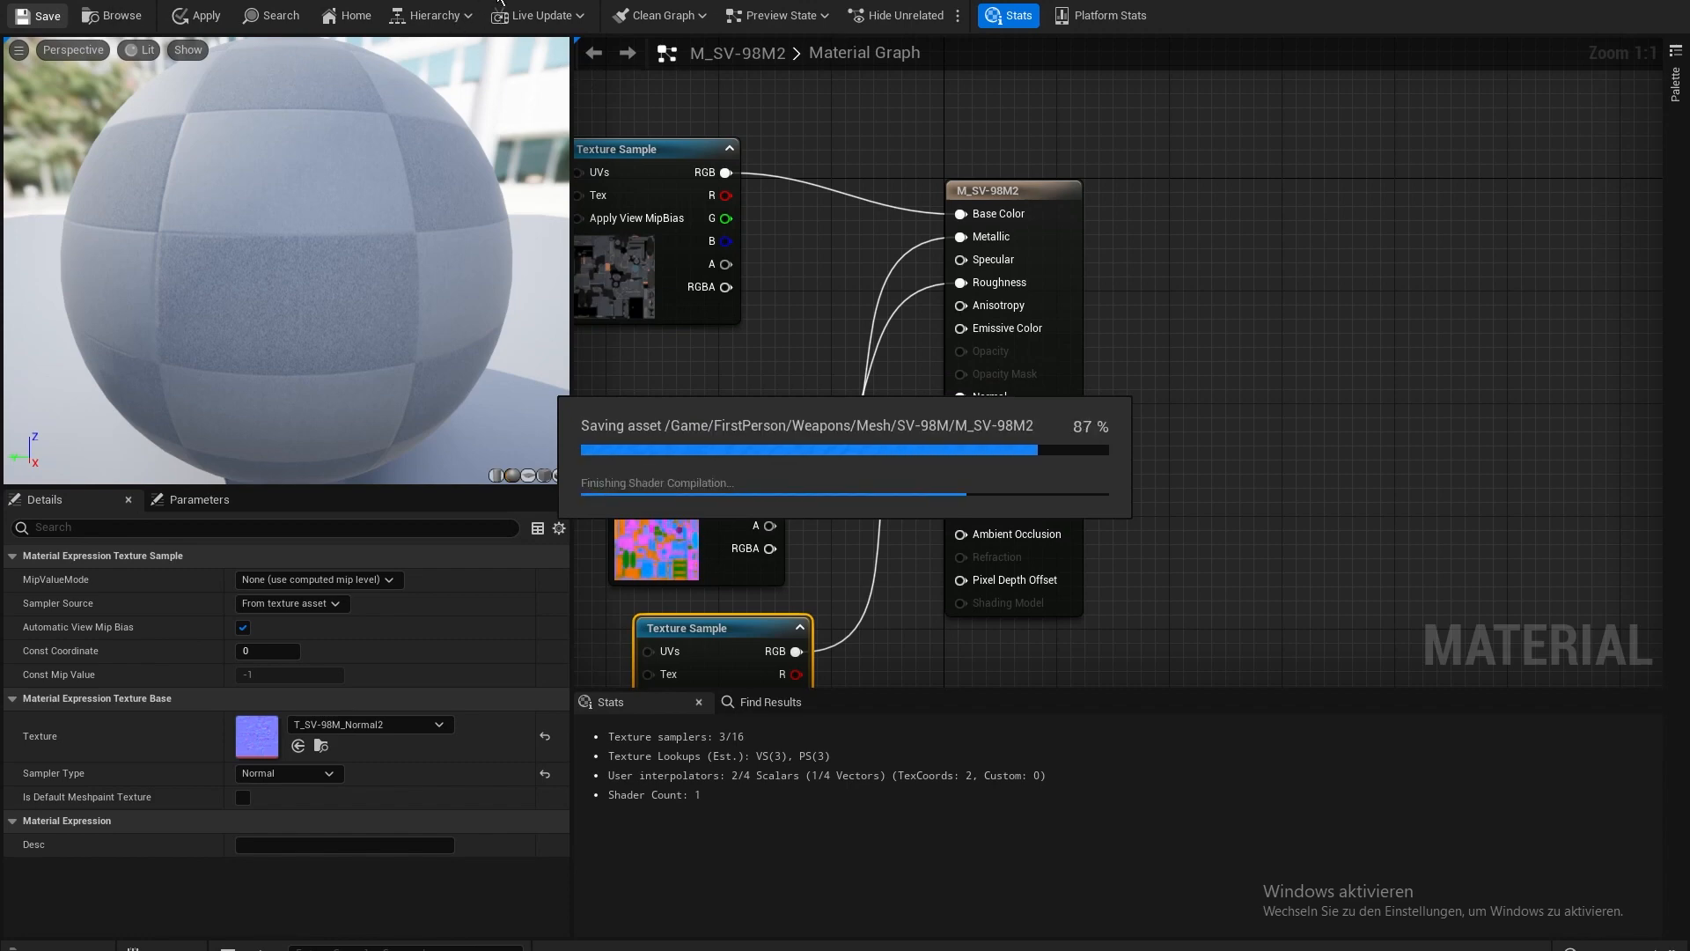
- Open the SK_SV-98M skeletal mesh and examine the textured rifle, then return to the level editor
click(499, 0)
click(646, 641)
click(604, 723)
double_click(604, 723)
right_drag(605, 725, 854, 632)
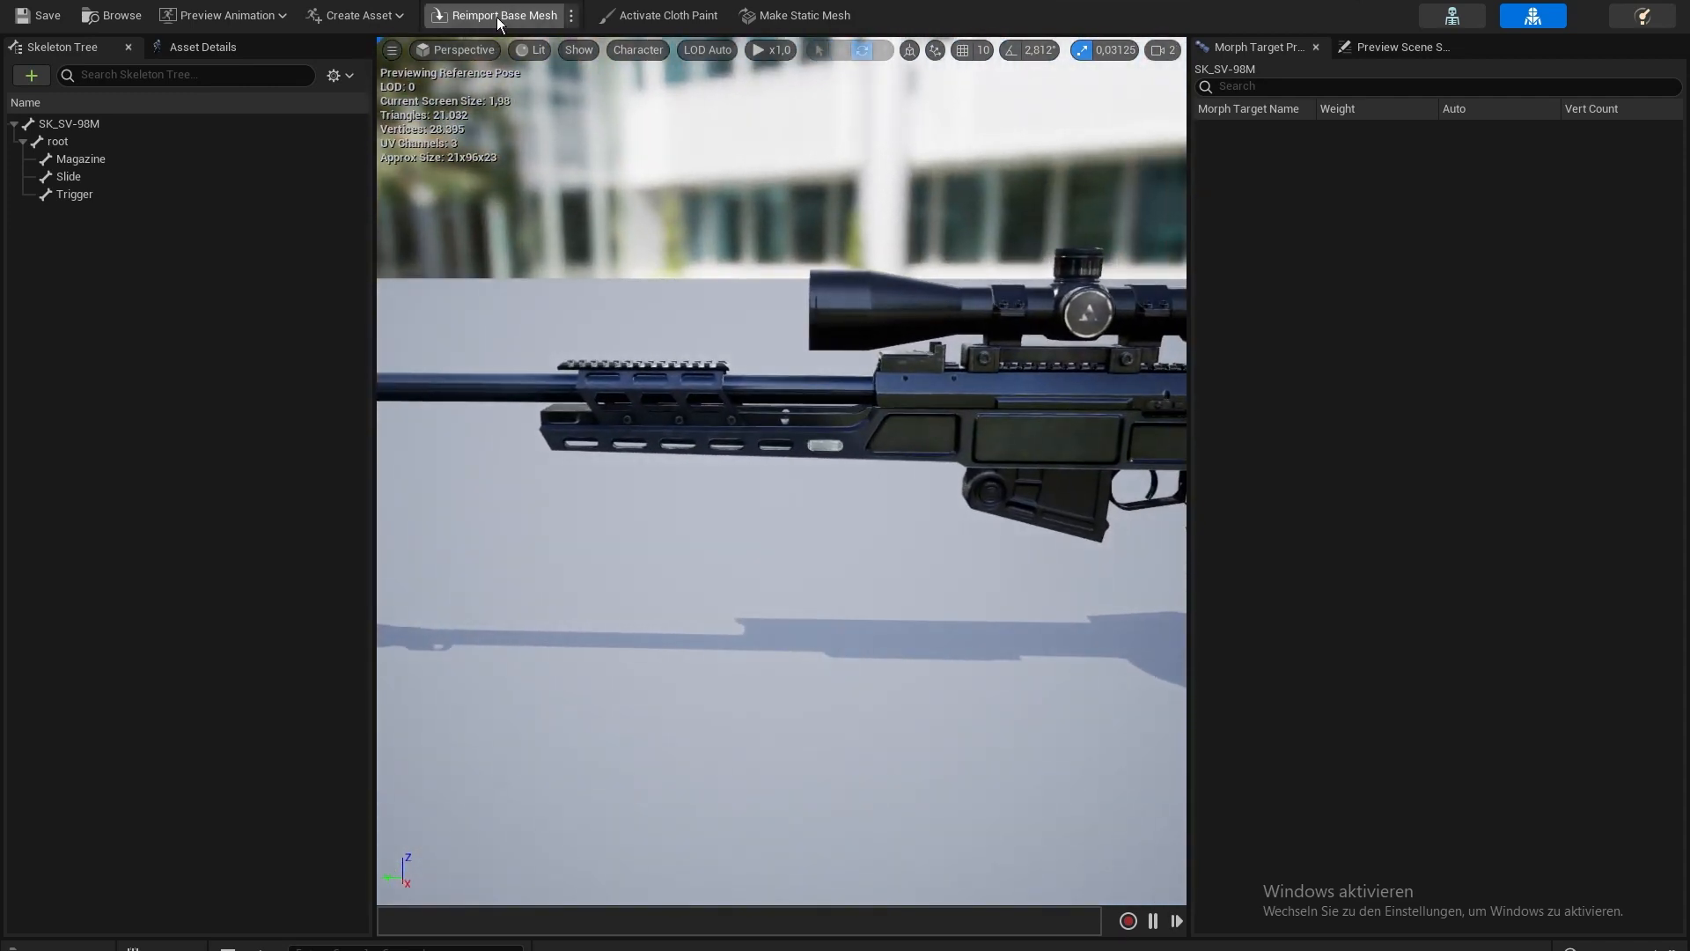
click(467, 1)
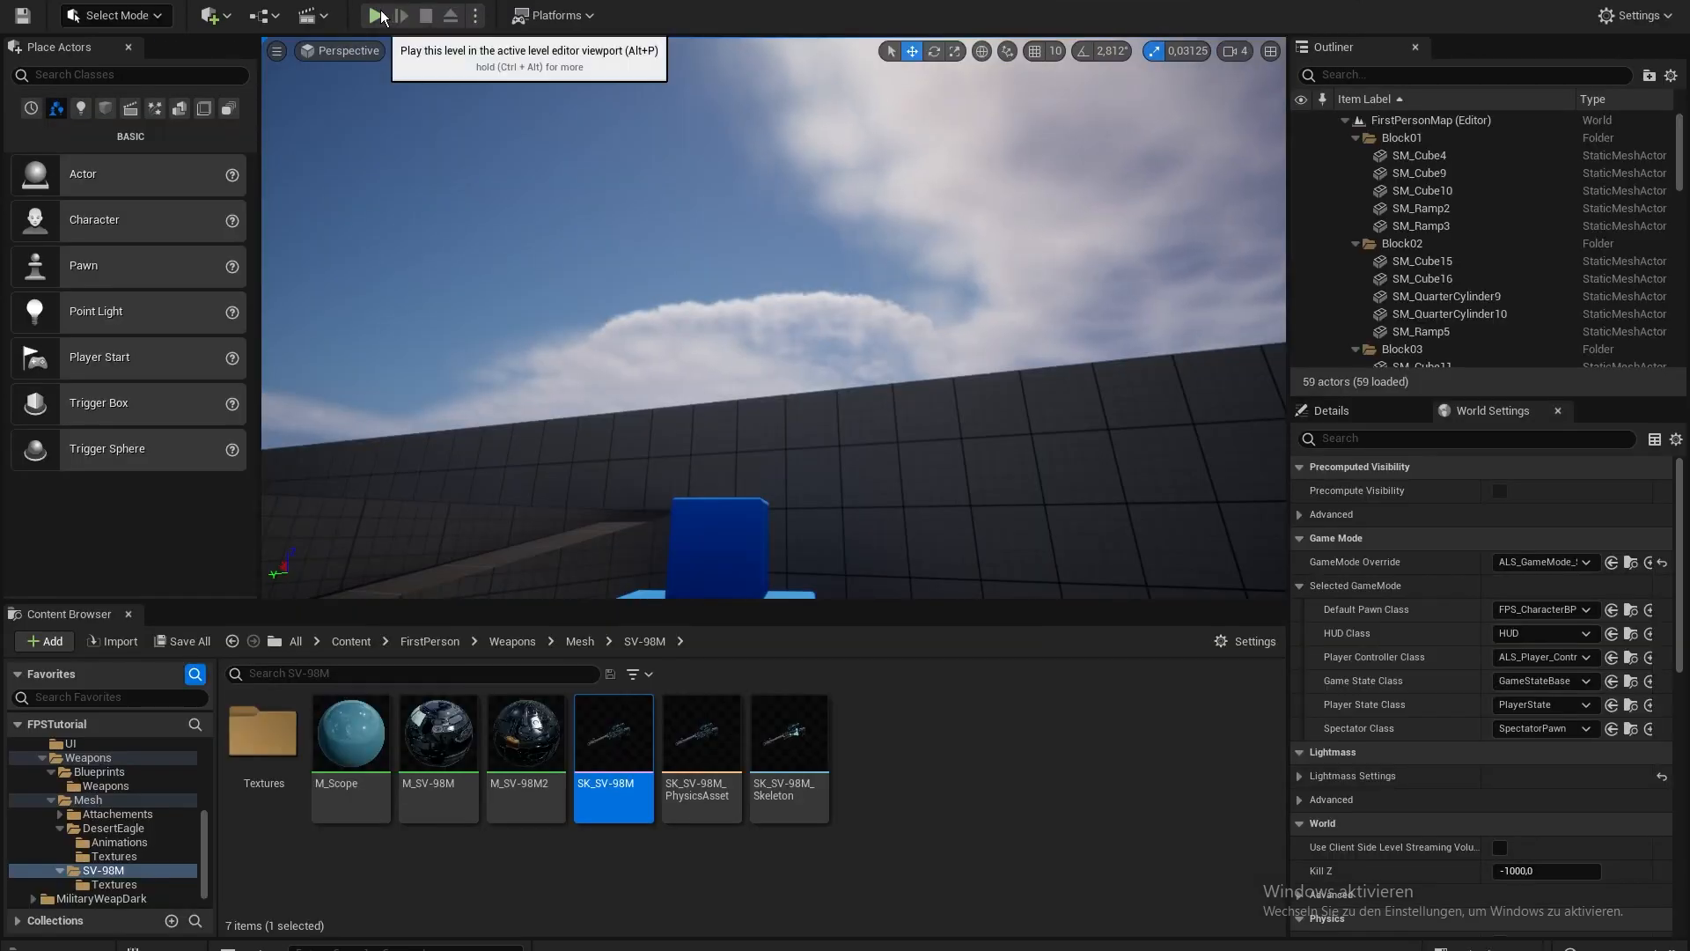
- Play the level full screen, equip the sniper rifle through the overlay menu to check its materials, and stop playing
click(380, 16)
key(F11)
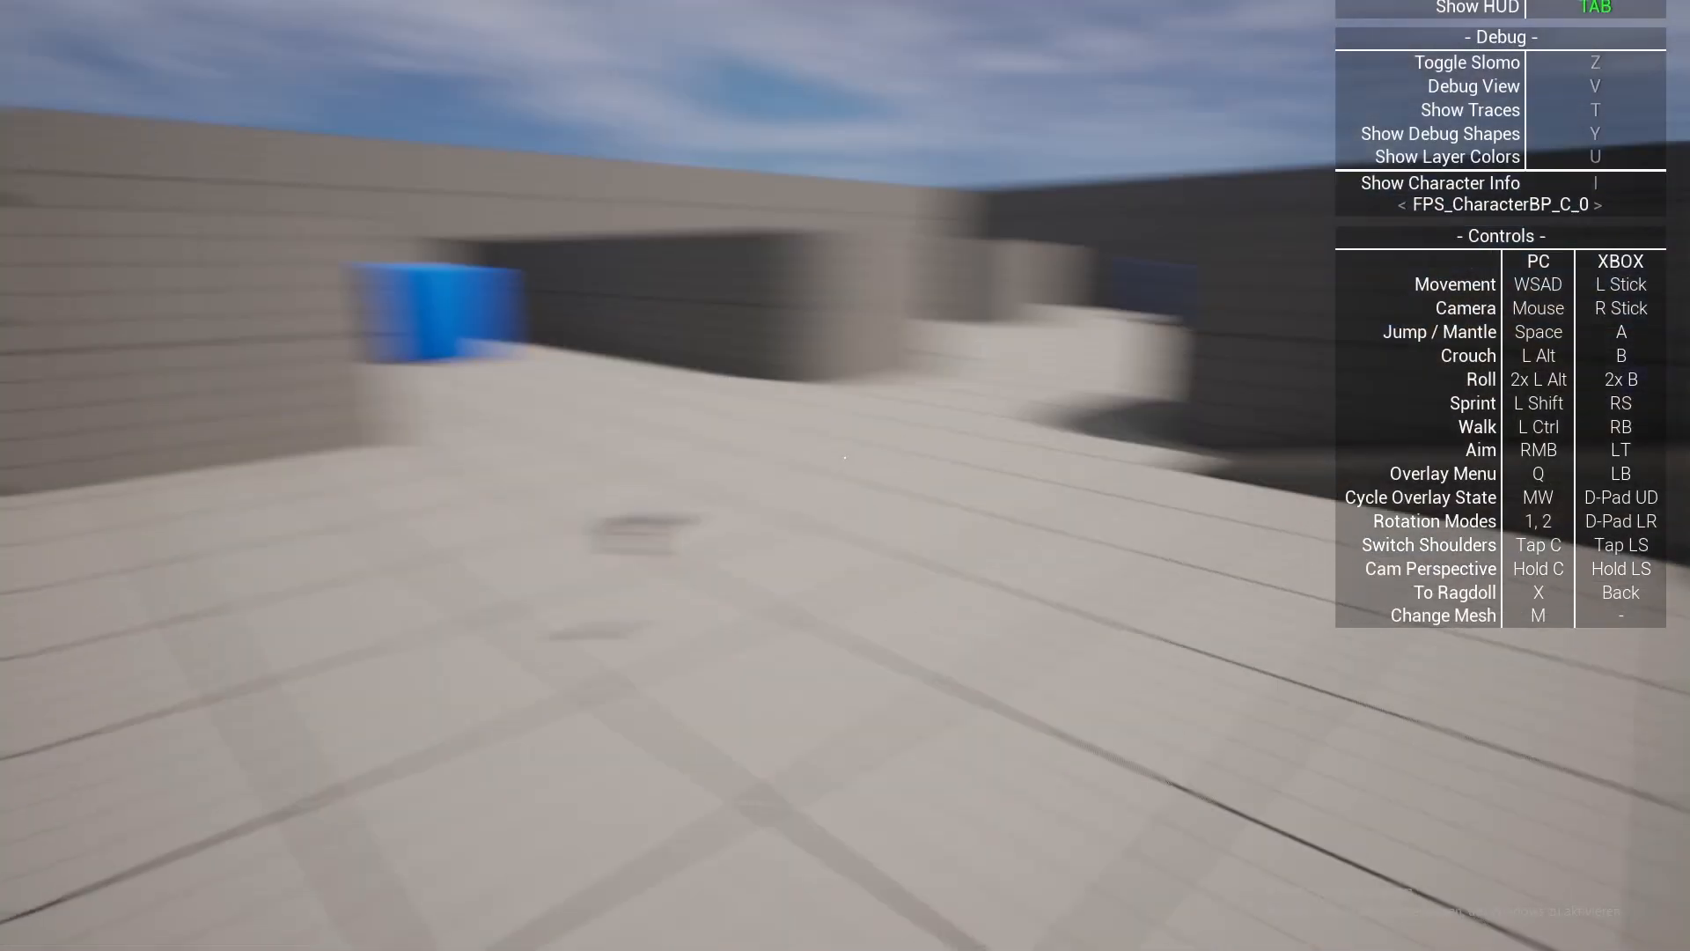
key(q)
scroll(844, 458, up, 1)
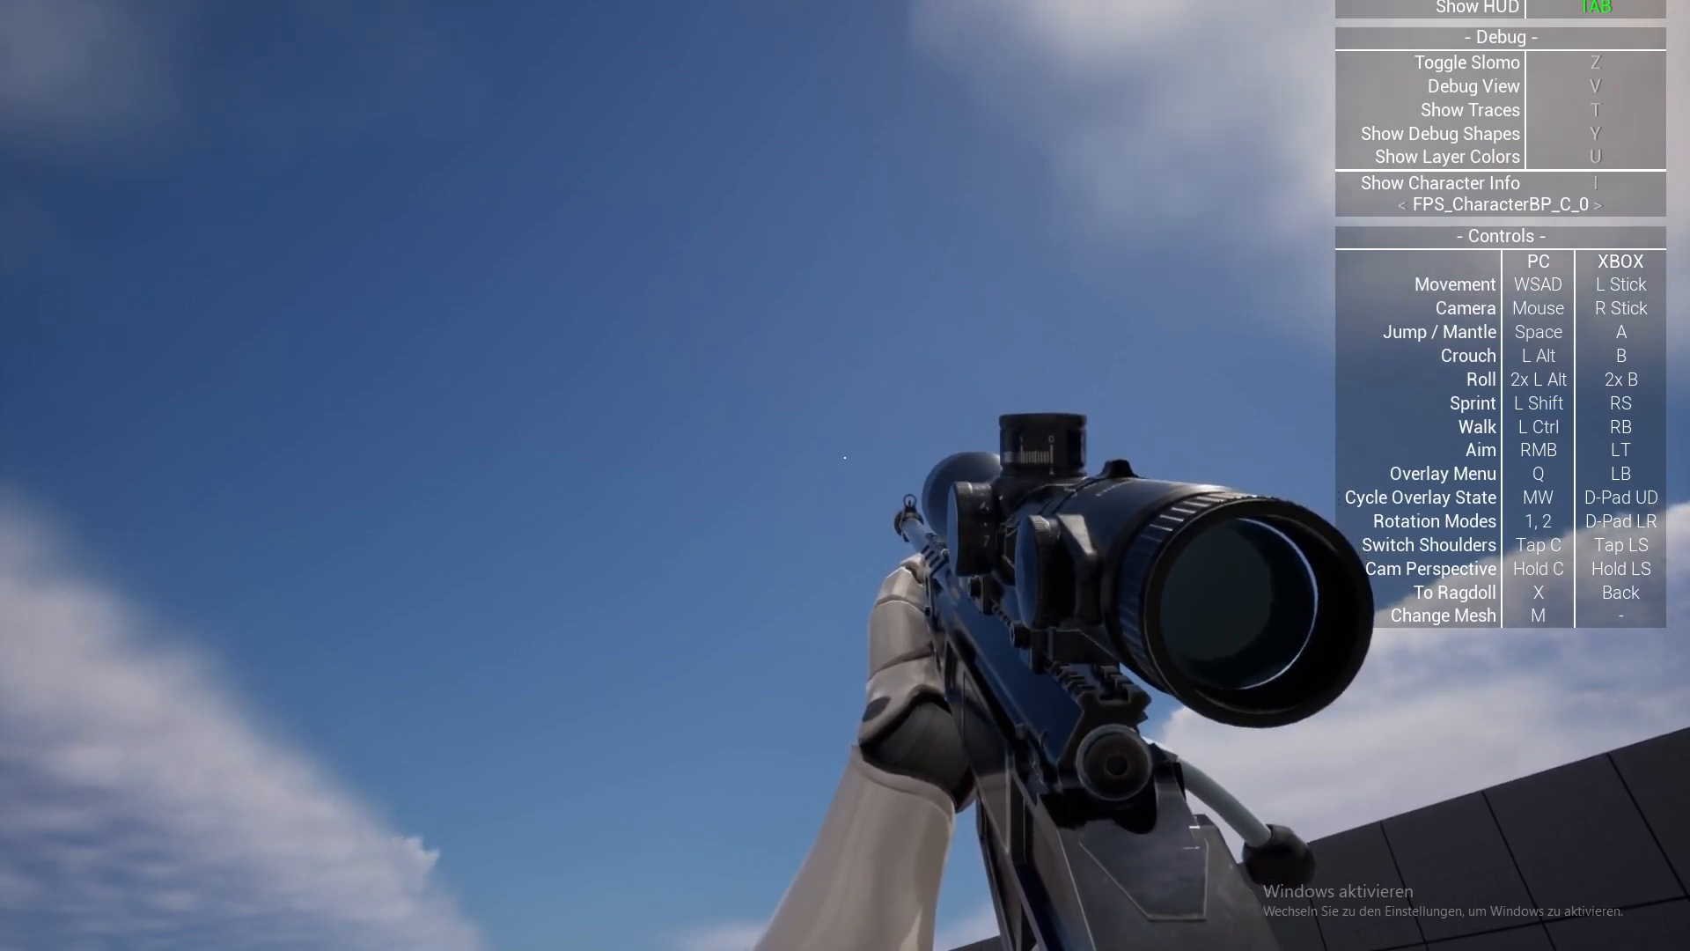
key(Escape)
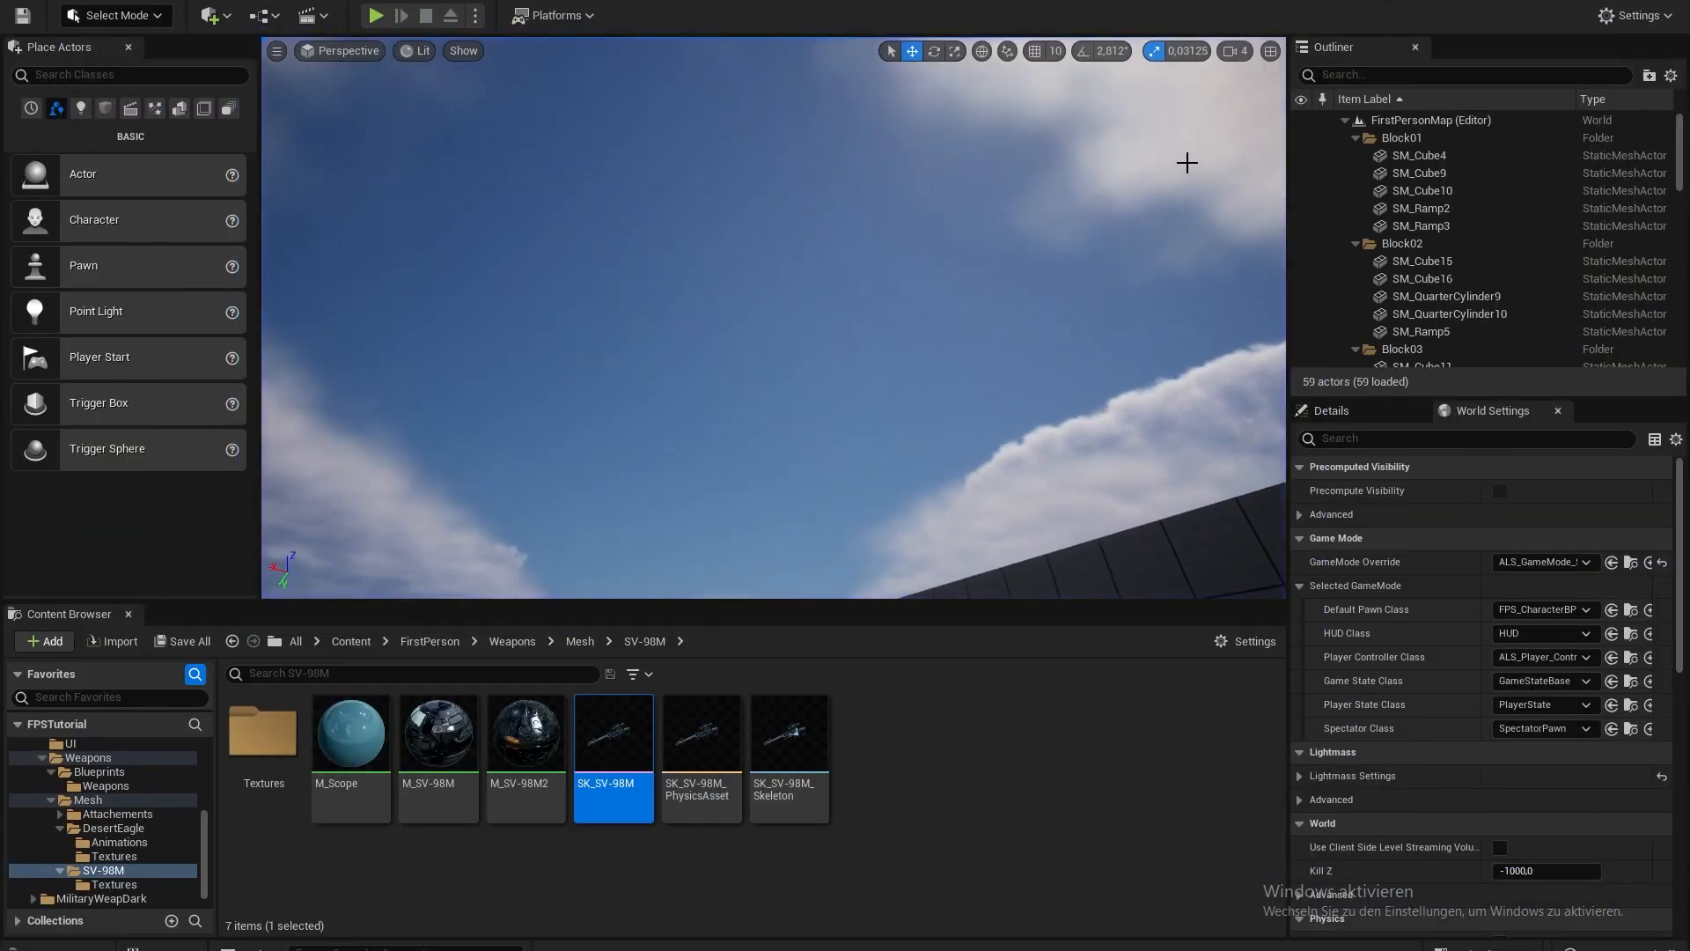
- Open the FPS_CharacterBP blueprint from the FirstPerson Blueprints folder and show its component viewport
click(429, 640)
double_click(262, 732)
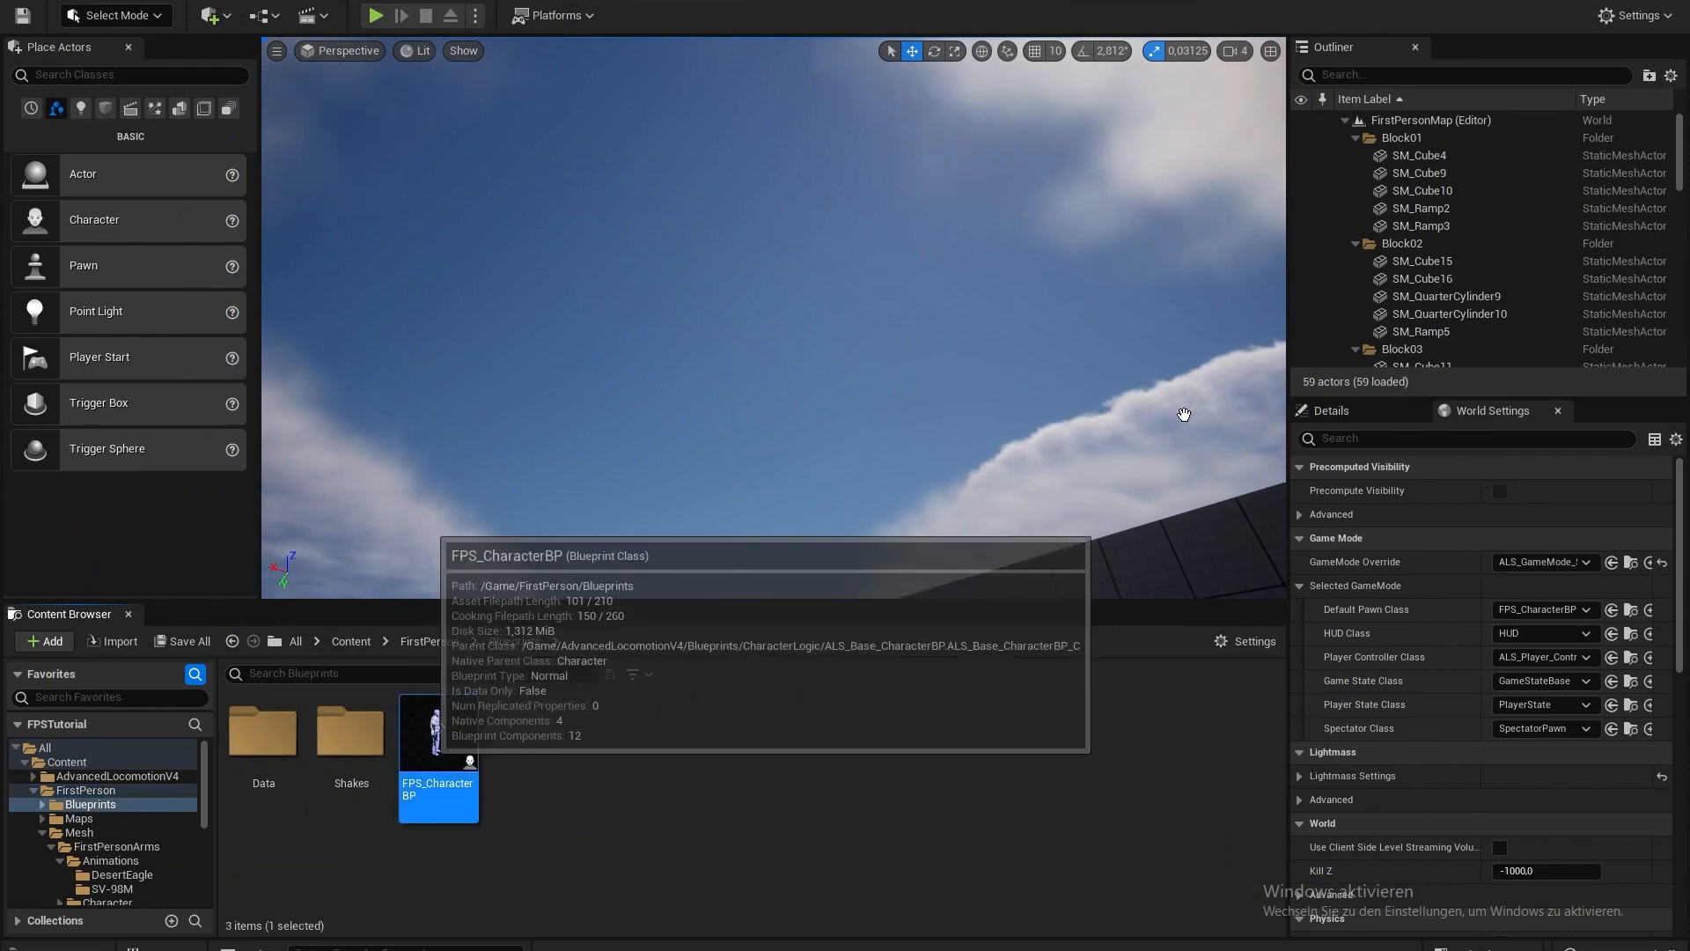
double_click(430, 747)
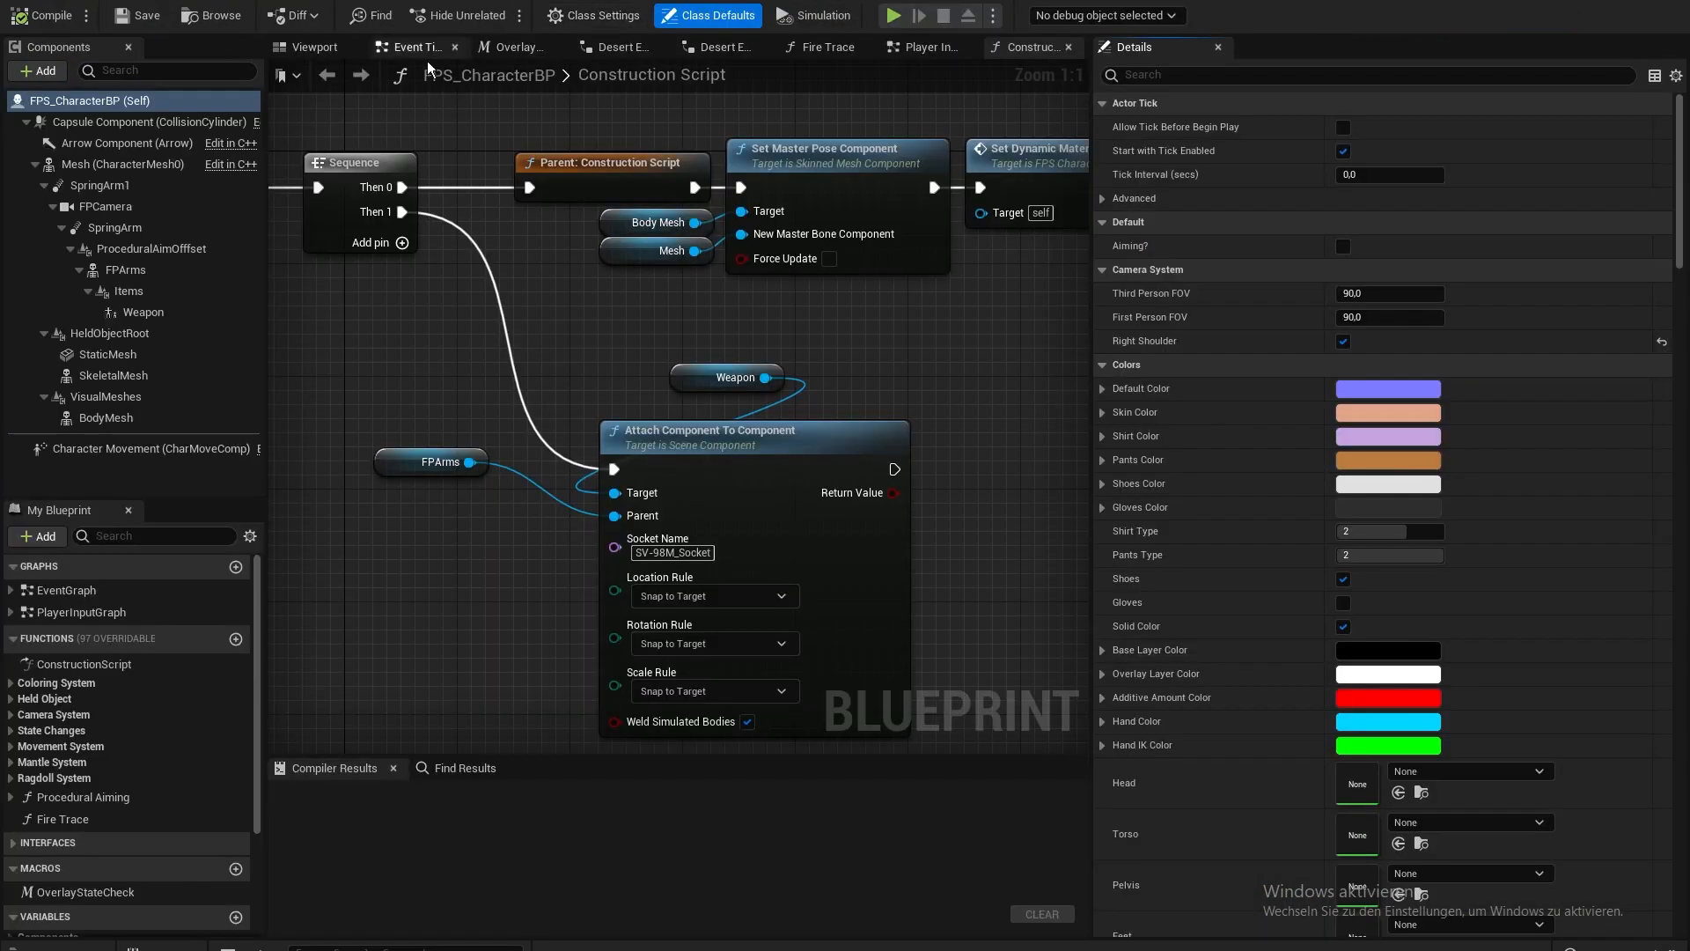
click(314, 47)
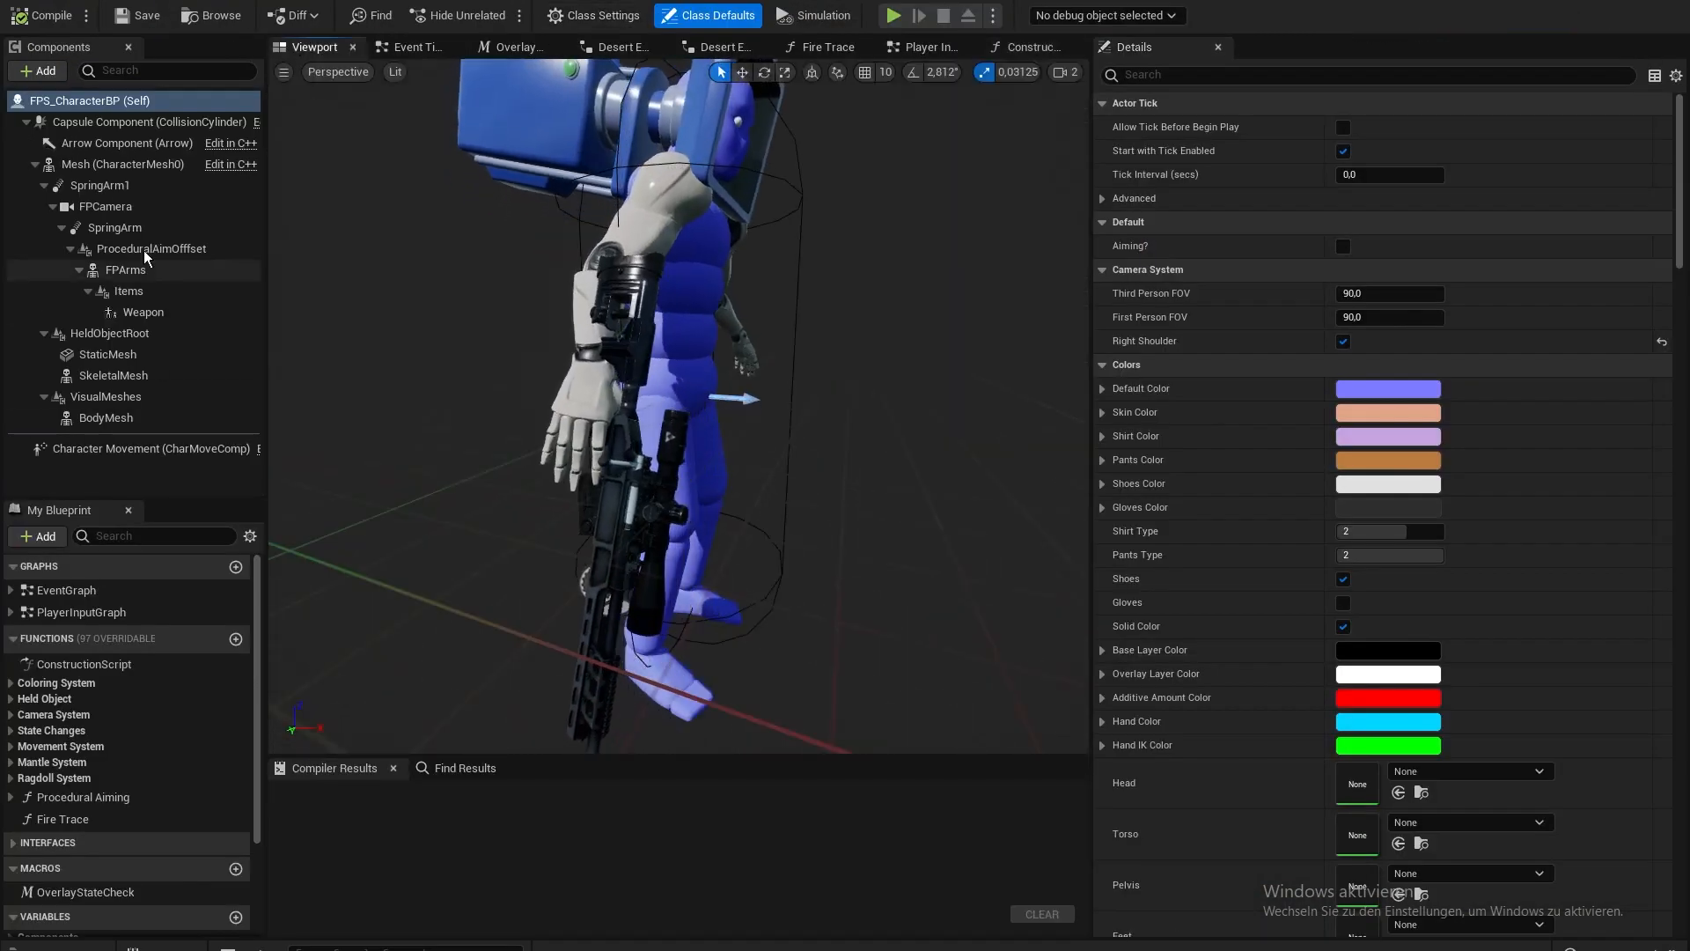
- Disable Enable Camera Lag on the character's SpringArm component under FPCamera
click(99, 185)
scroll(1204, 611, down, 3)
scroll(1201, 604, down, 3)
click(115, 227)
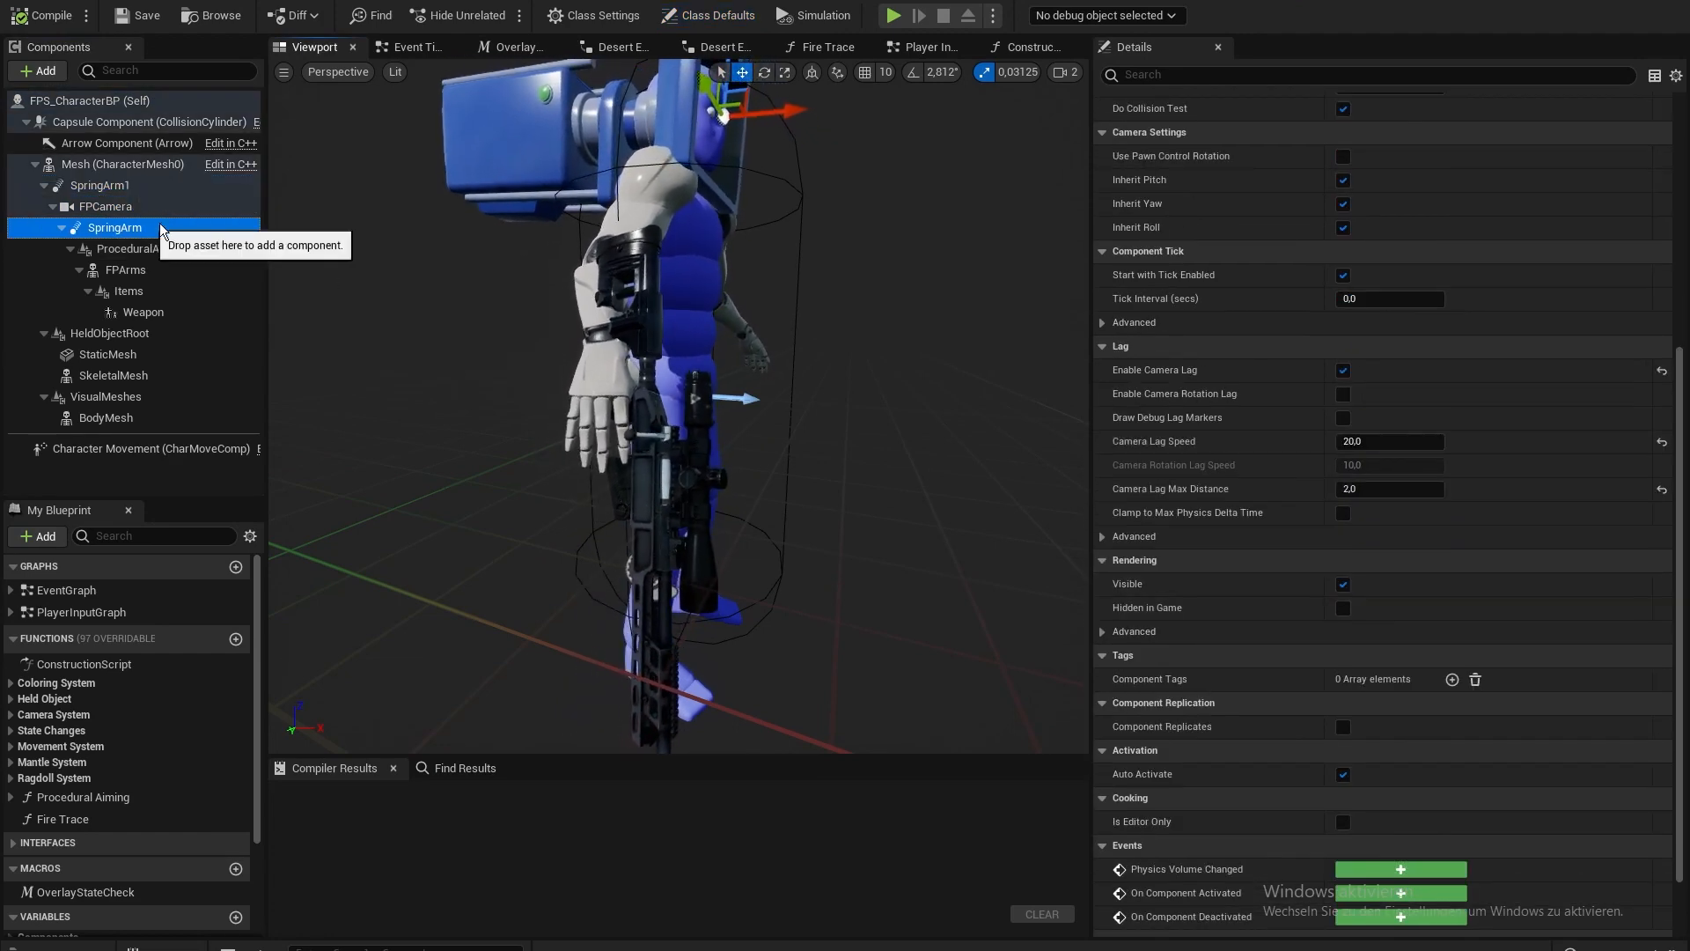
click(1343, 371)
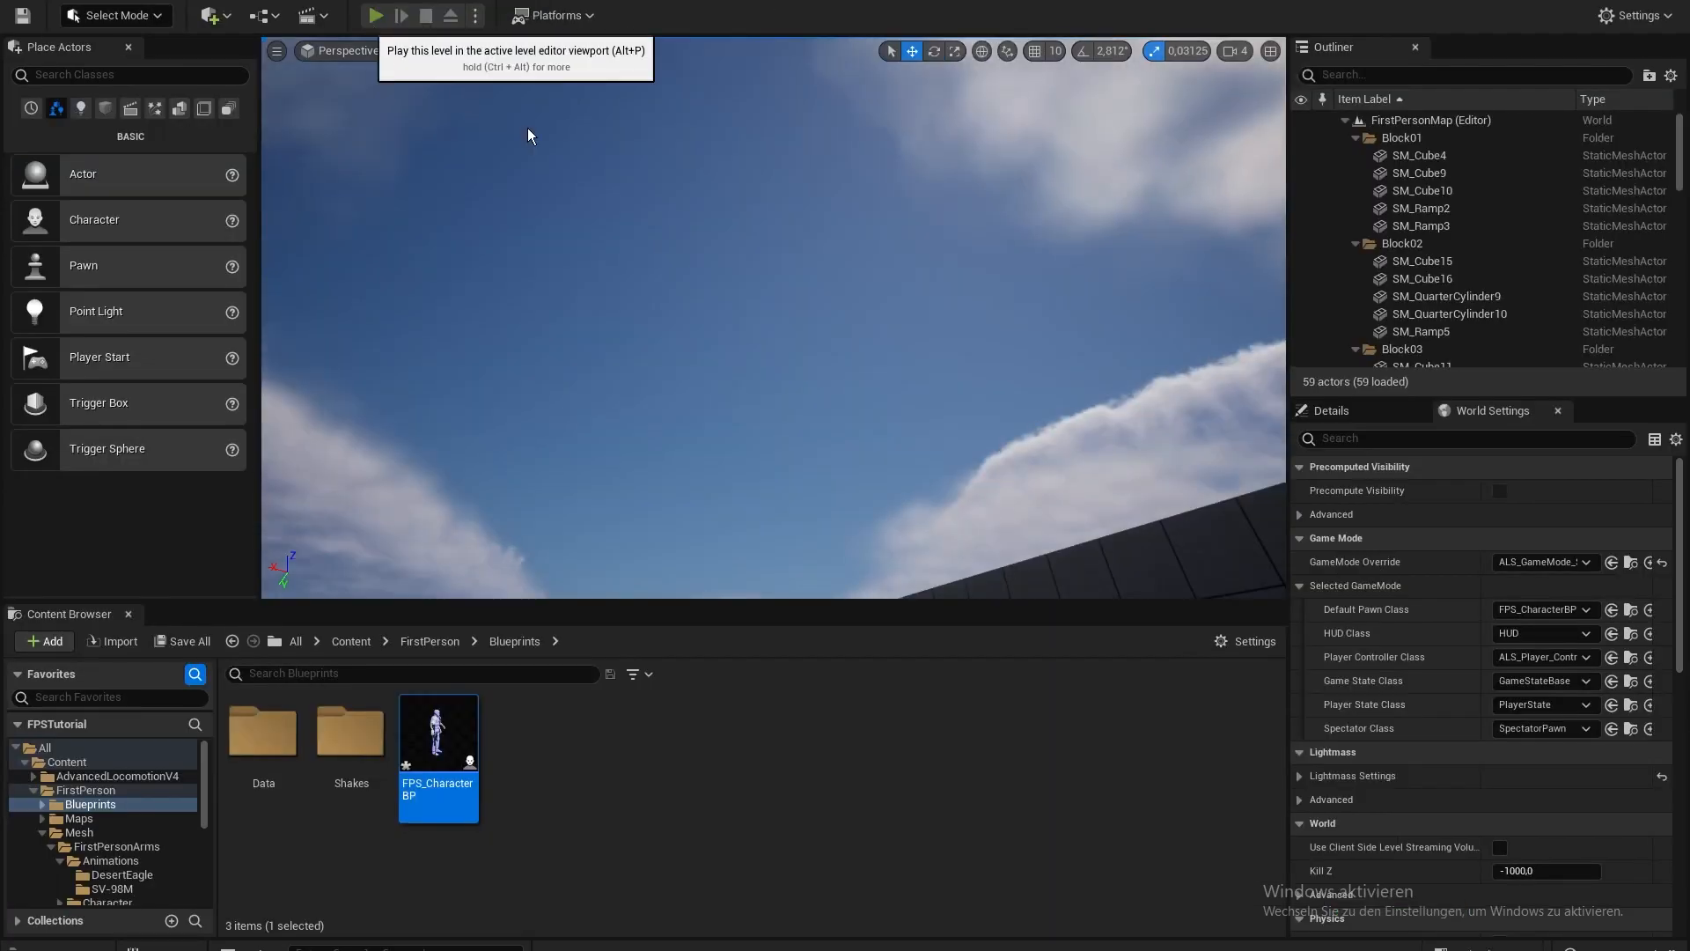
- Play the level full screen and open the overlay menu to select the SV-89M entry
click(371, 17)
key(F11)
key(q)
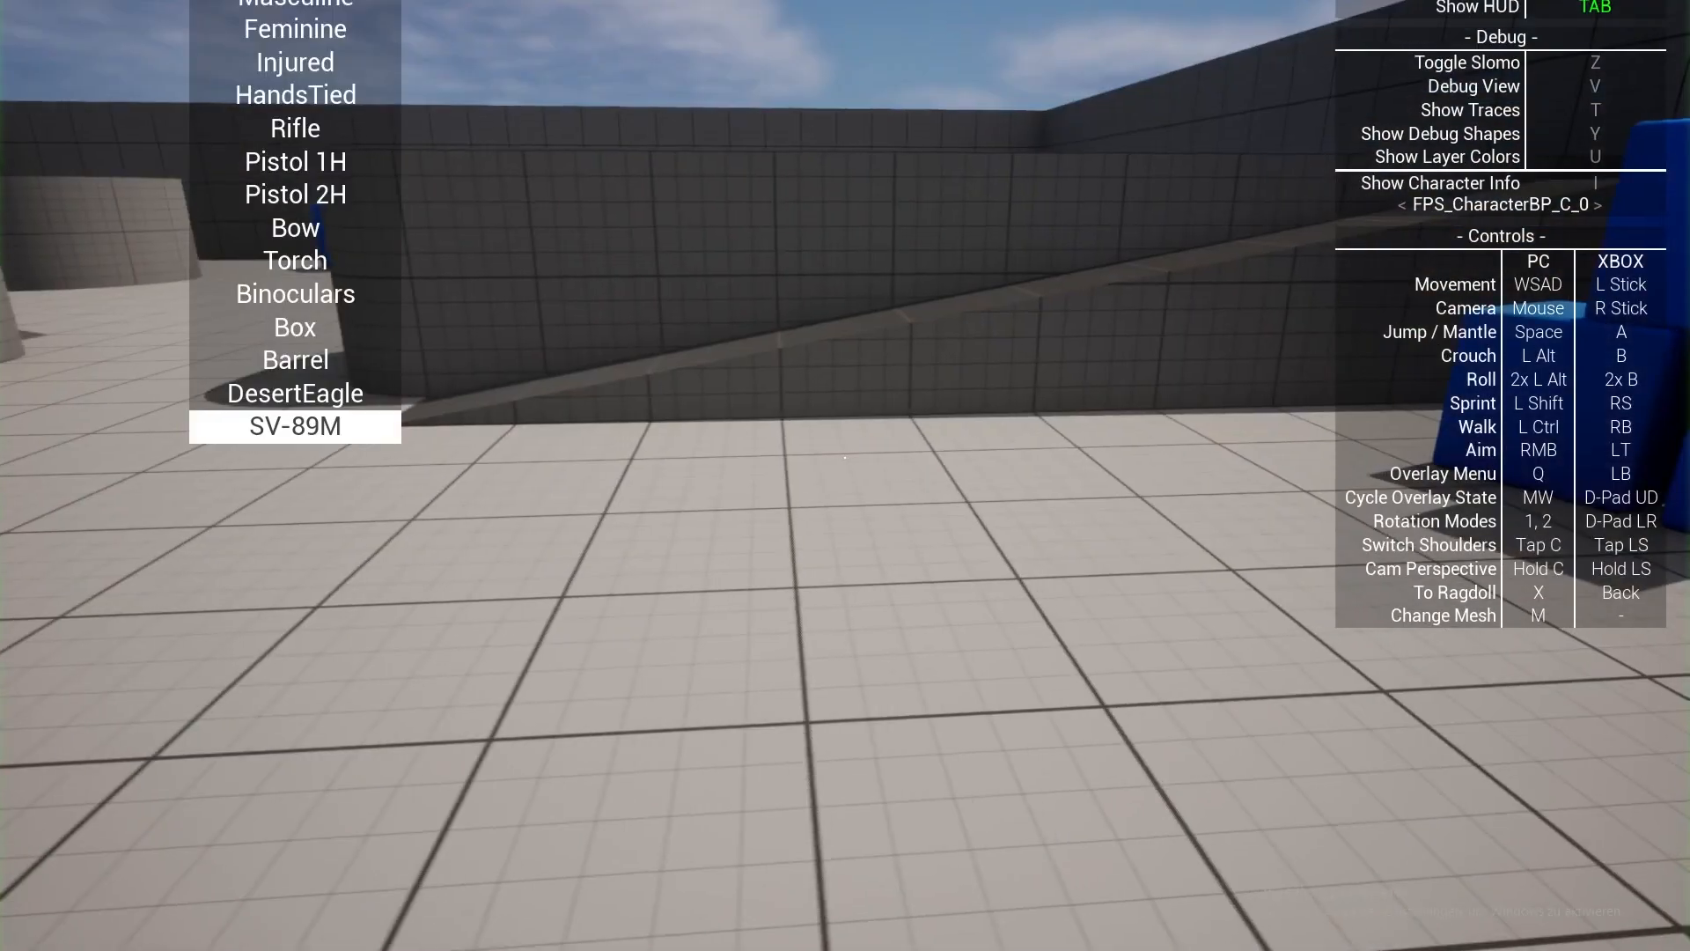